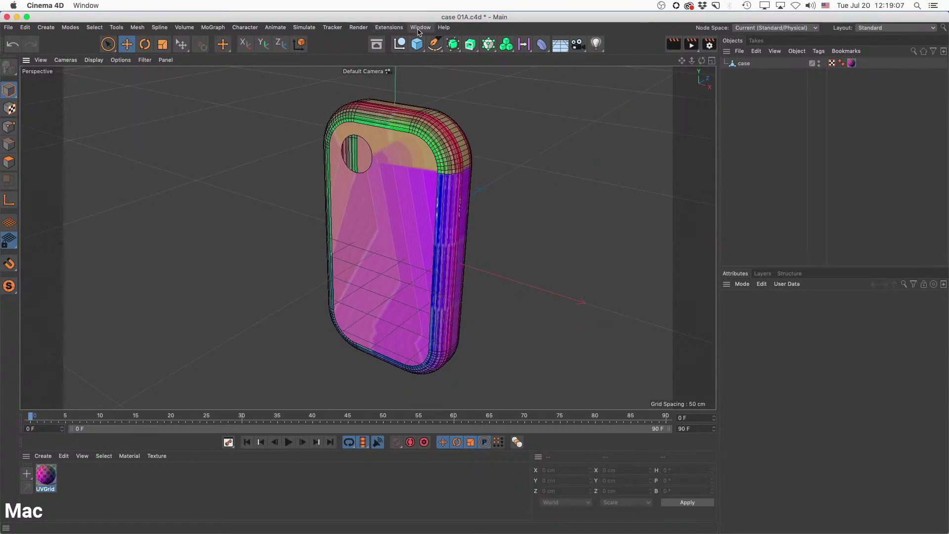
Start a new project containing a default 200 cm cube converted to an editable polygon object.
key(super+n)
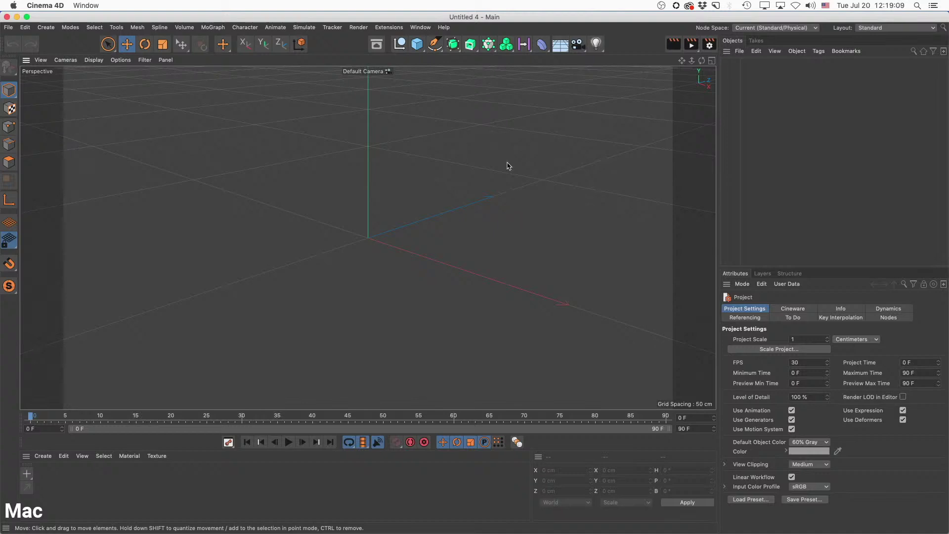
click(418, 44)
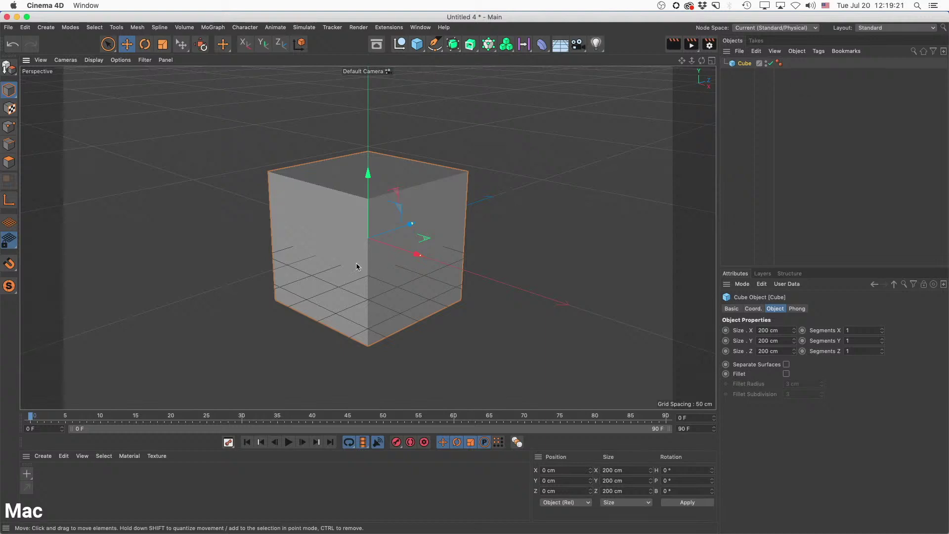
key(c)
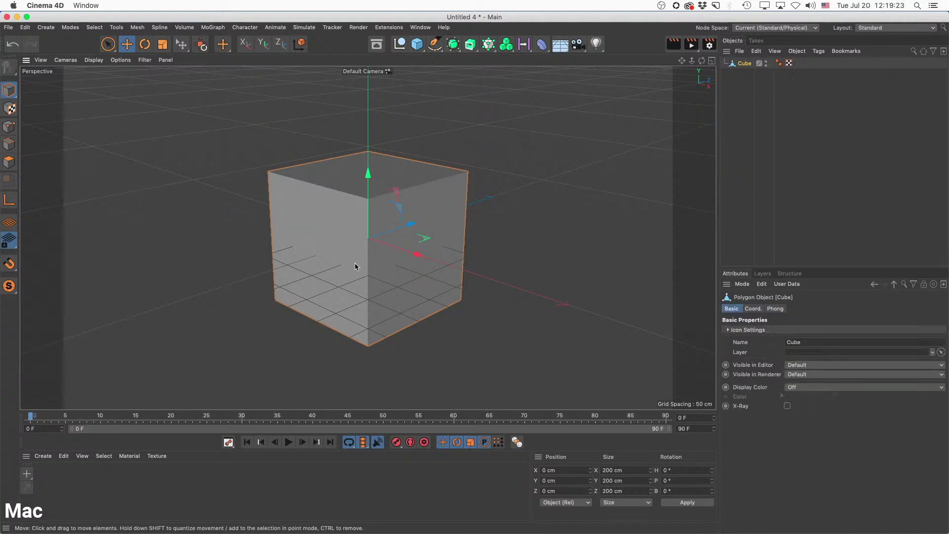
Open the cube's UVW tag in a floating Texture UV Editor and select all its UV polygons with Live Selection in polygon mode.
click(789, 62)
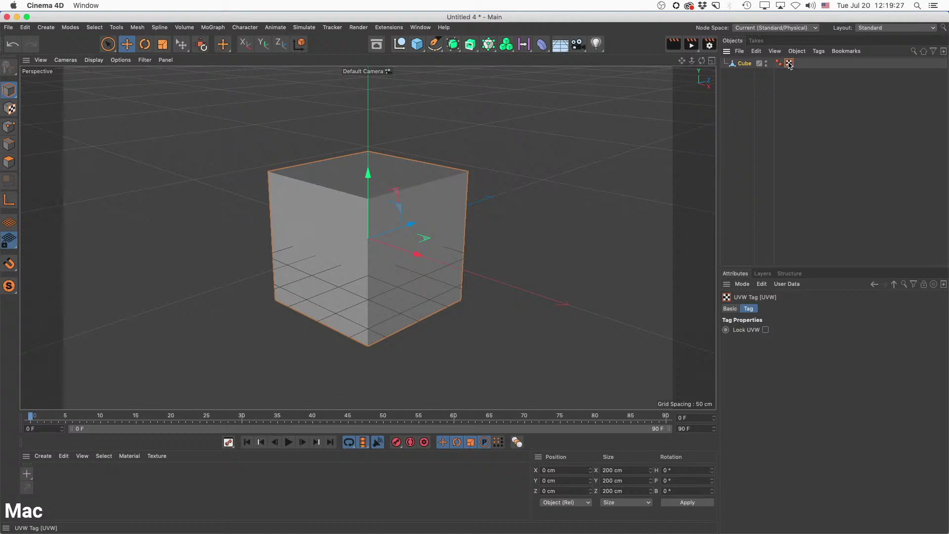
double_click(789, 63)
drag(211, 45, 612, 112)
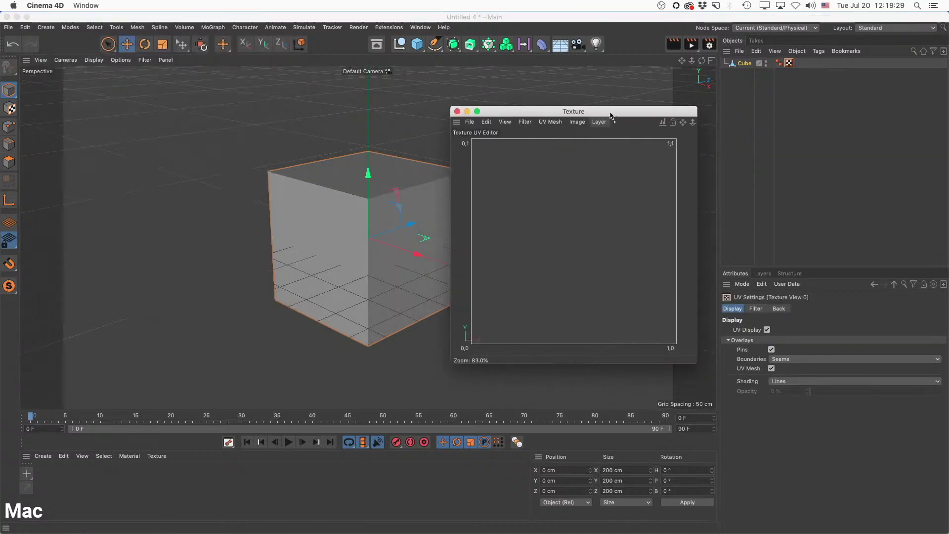
click(9, 162)
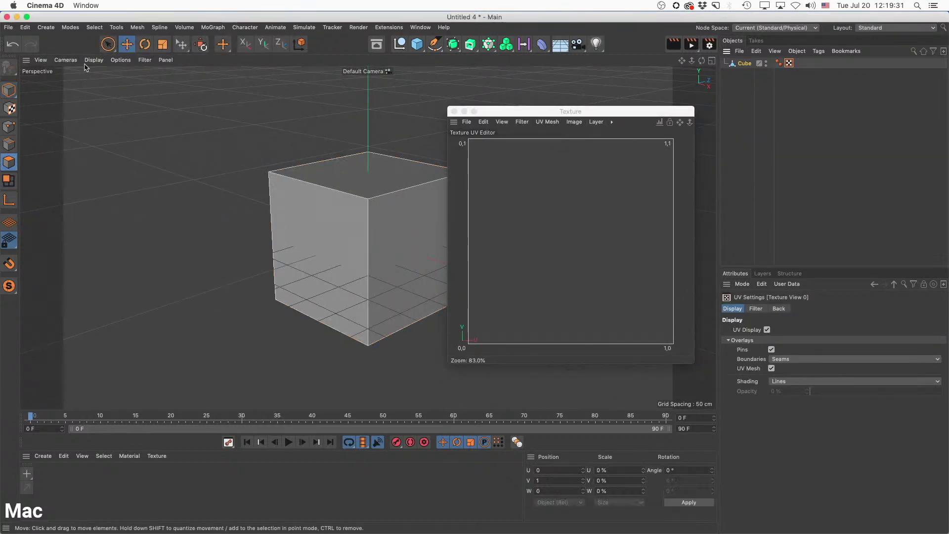
click(108, 44)
click(574, 237)
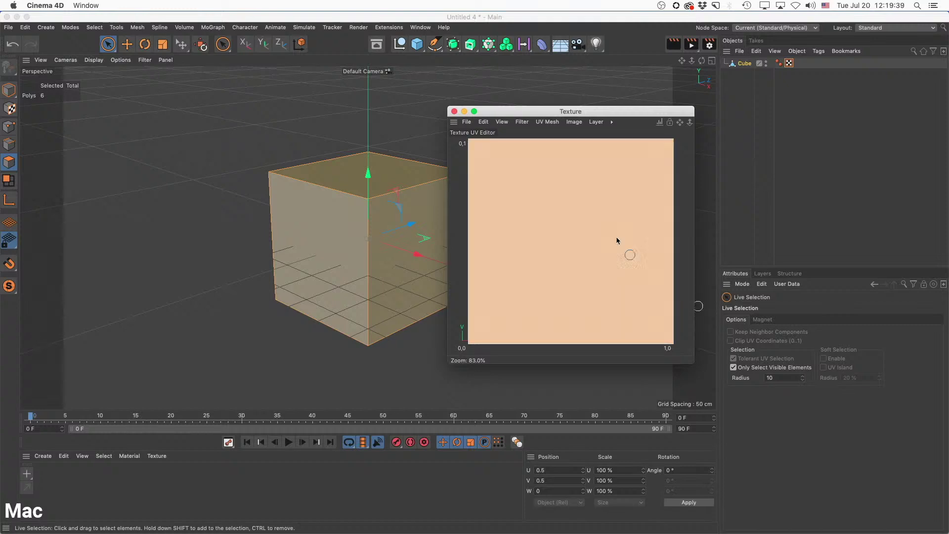
Select the cube's front, side and top faces one at a time to compare their UVs, ending with the front face selected.
click(790, 63)
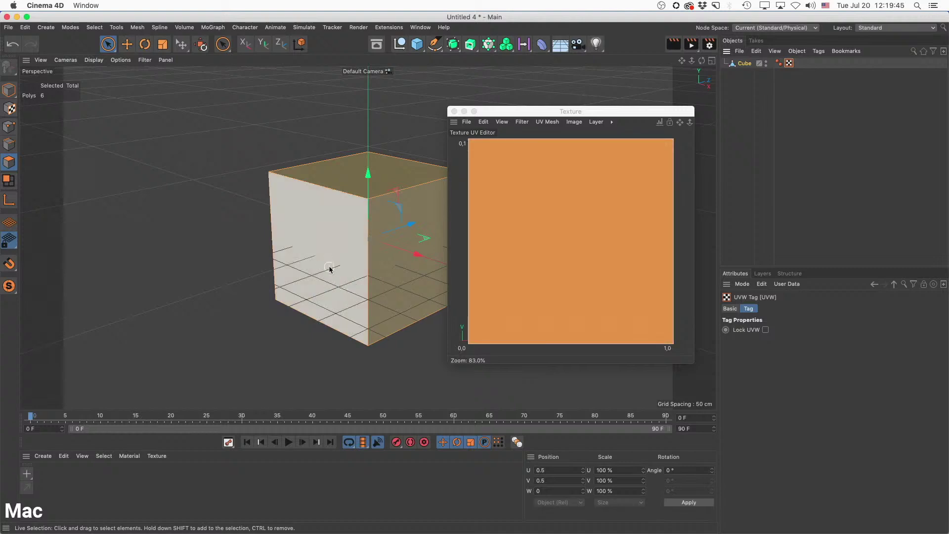
click(322, 261)
click(398, 248)
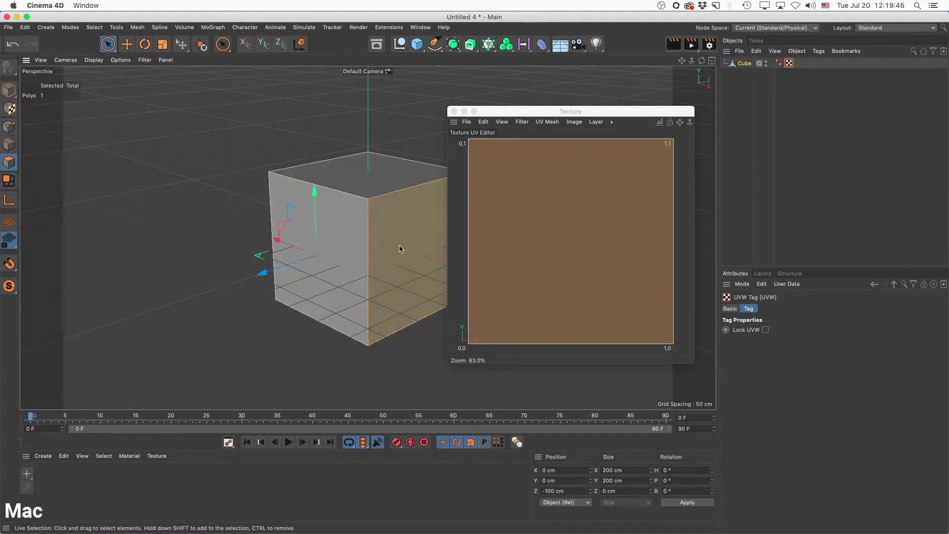
click(373, 173)
click(306, 232)
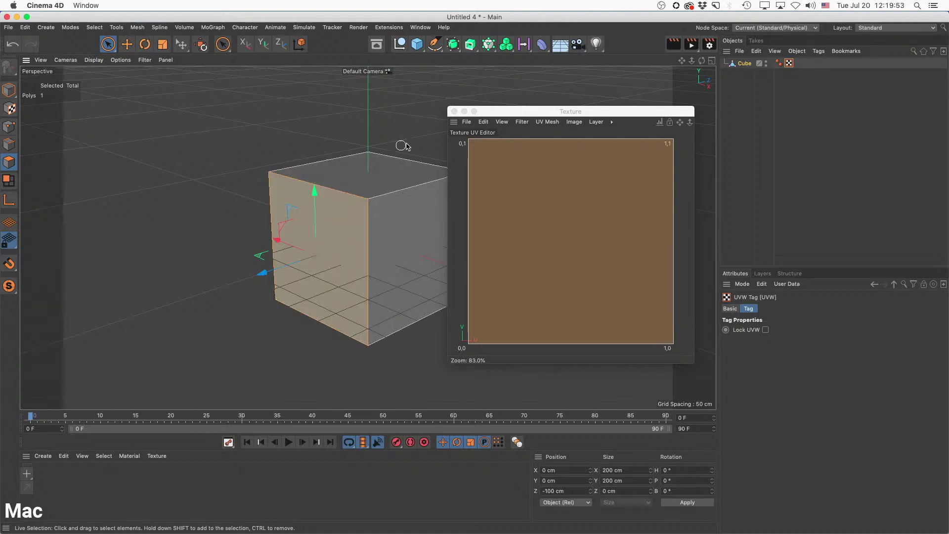
Create a new material and load the 2048 x 2048 coloured UV grid image as its Color texture.
double_click(59, 483)
double_click(42, 475)
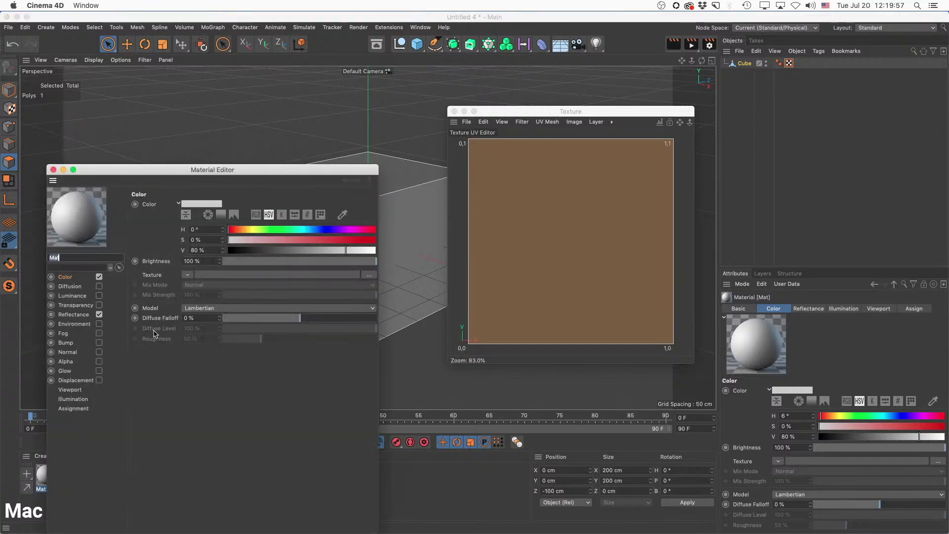
drag(161, 170, 202, 0)
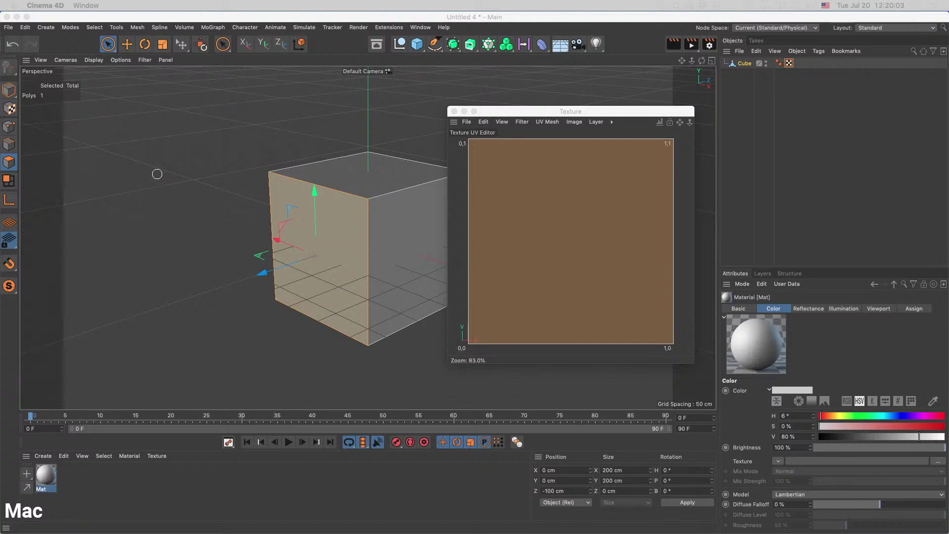
drag(275, 140, 269, 131)
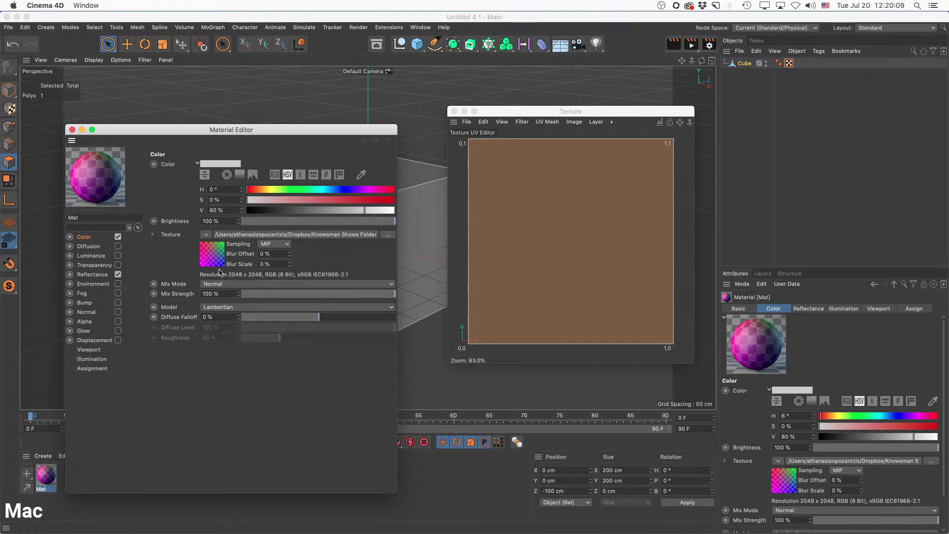
drag(129, 131, 417, 219)
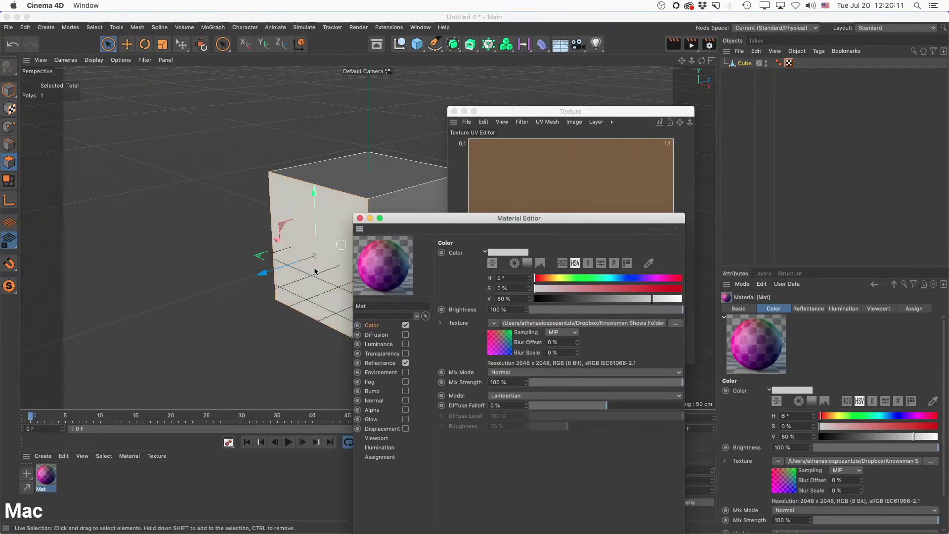
Undo the material assignment made on the single selected face and assign the UV grid material to the whole cube instead.
drag(43, 474, 322, 267)
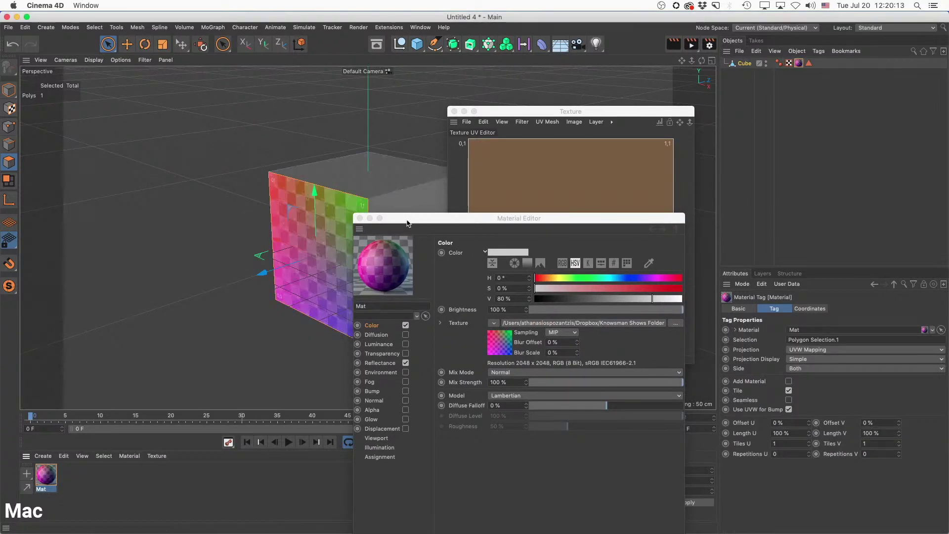
key(super+z)
drag(50, 475, 247, 396)
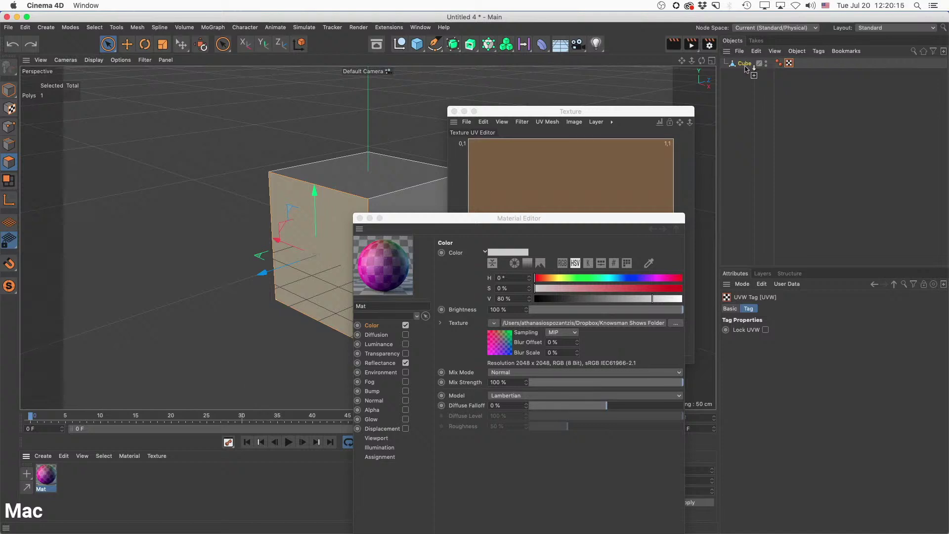
drag(745, 69, 745, 69)
Set the material's viewport Texture Preview Size to No Scaling, and close the Material Editor and floating Texture window.
drag(412, 219, 489, 218)
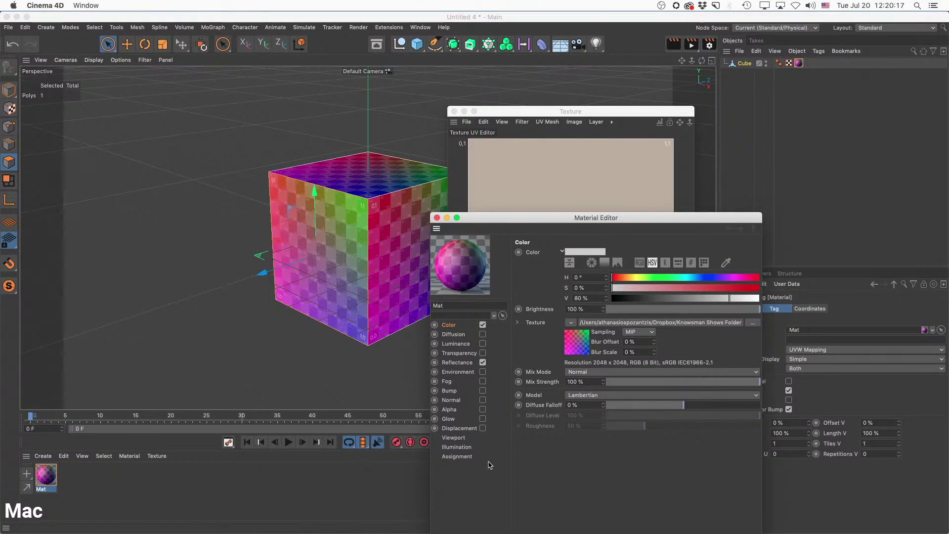
click(454, 438)
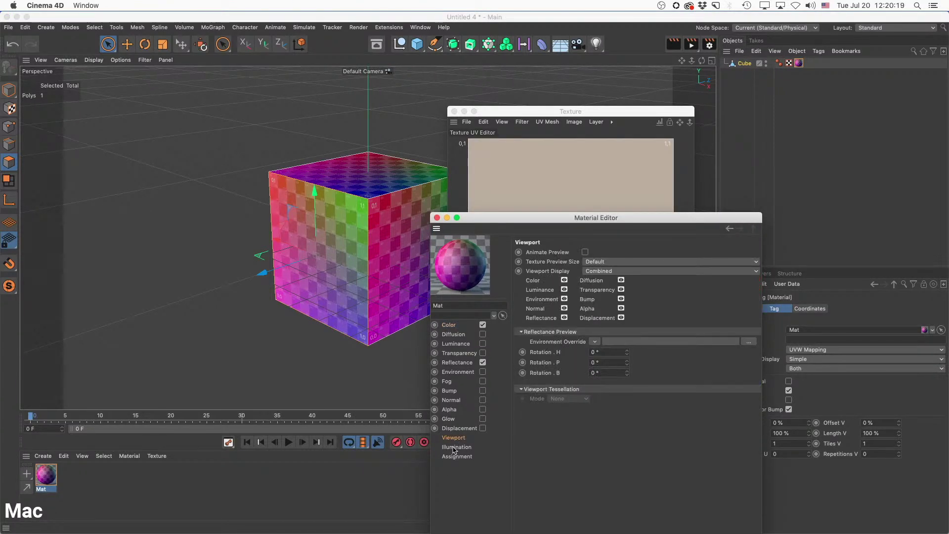
click(600, 263)
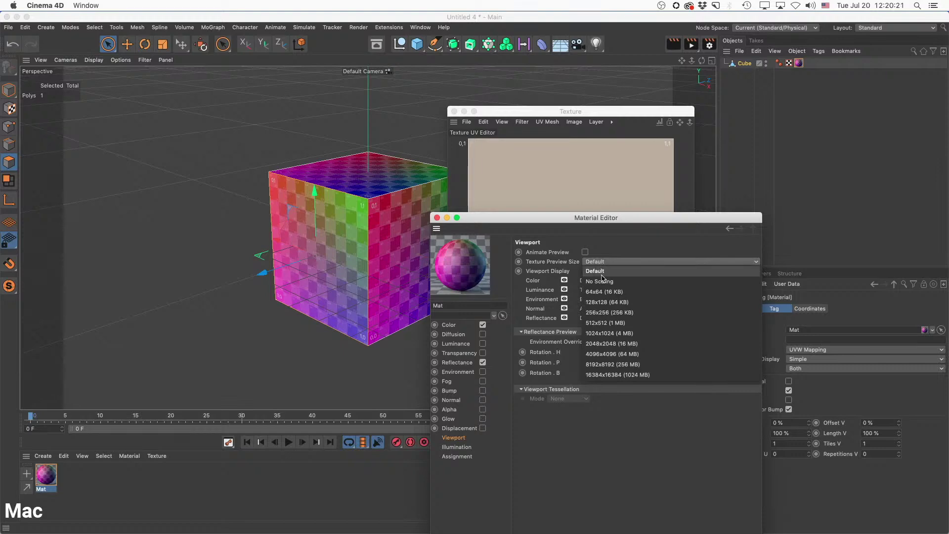
click(601, 282)
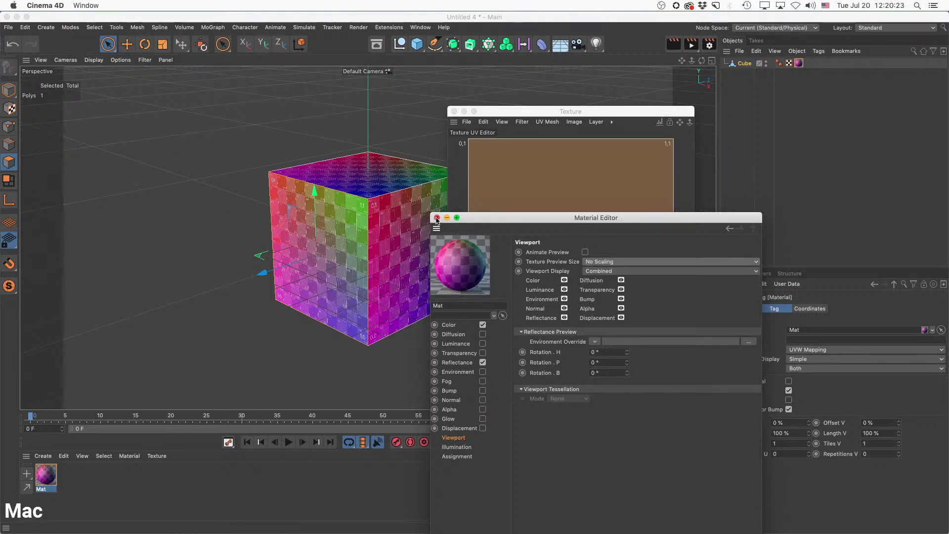
click(437, 218)
click(454, 112)
Examine the UV grid's corner coordinates and orientation on the different faces of the cube.
scroll(401, 215, up, 2)
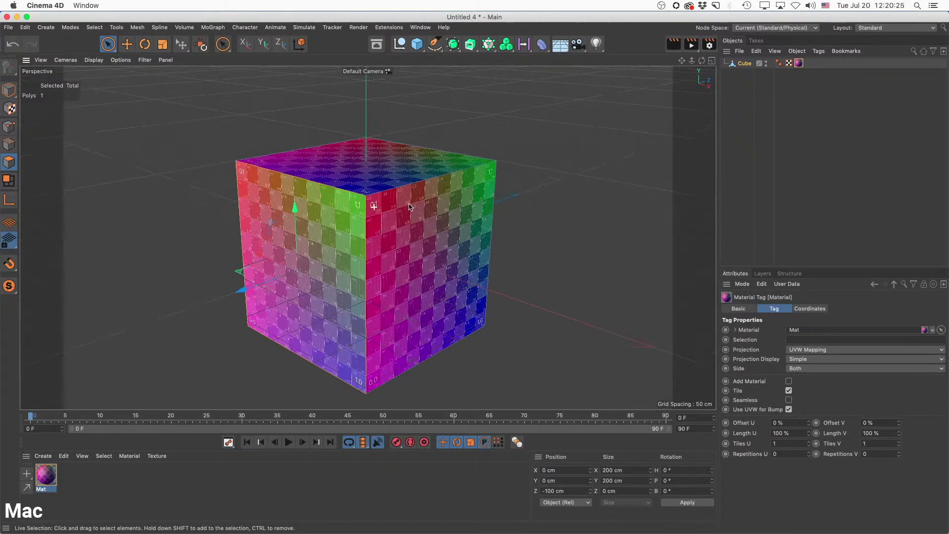
alt+right_drag(408, 207, 429, 215)
alt+drag(425, 227, 466, 235)
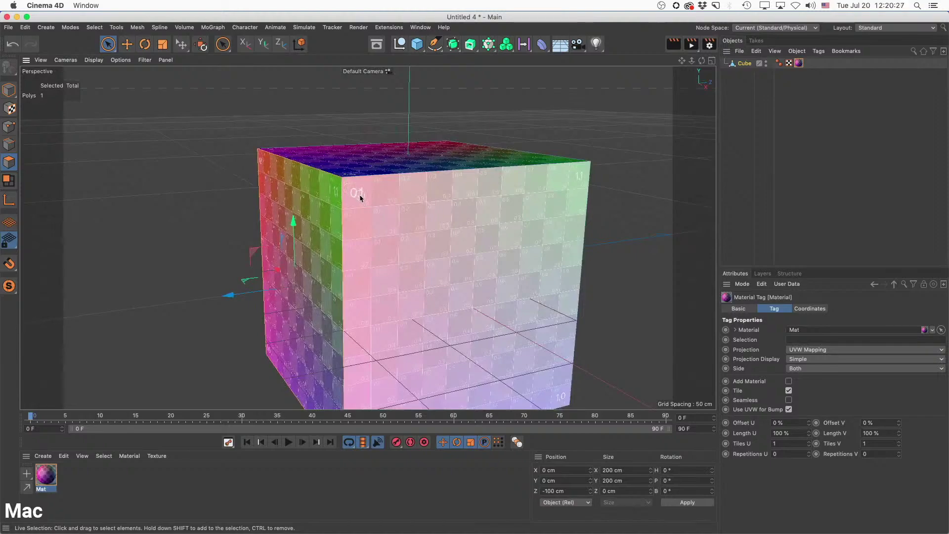
alt+middle_drag(477, 269, 358, 156)
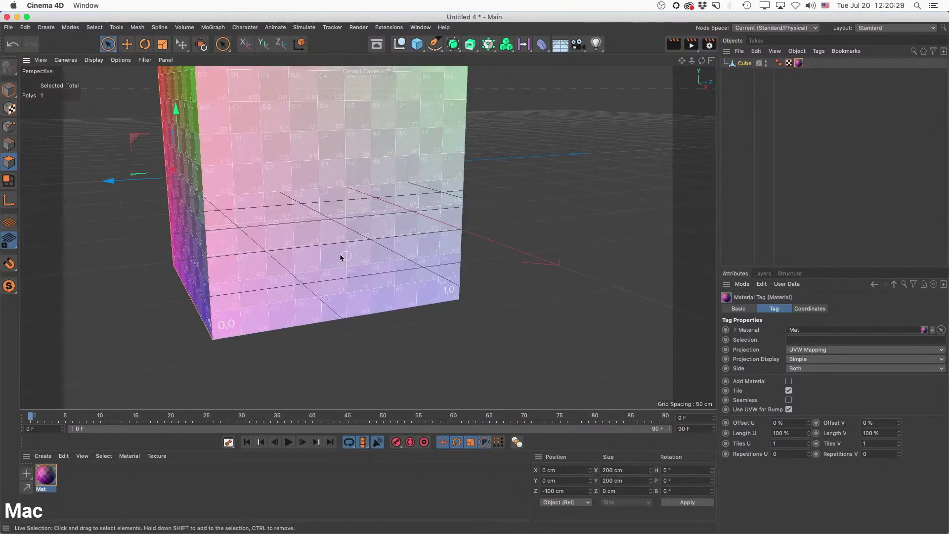
alt+middle_drag(340, 258, 503, 281)
alt+drag(492, 267, 593, 292)
alt+middle_drag(340, 235, 449, 313)
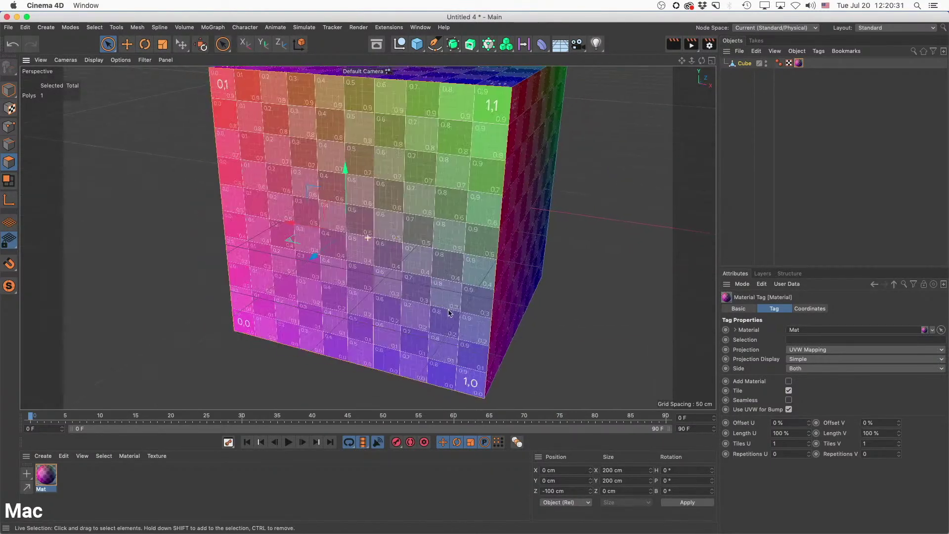
alt+drag(449, 313, 491, 144)
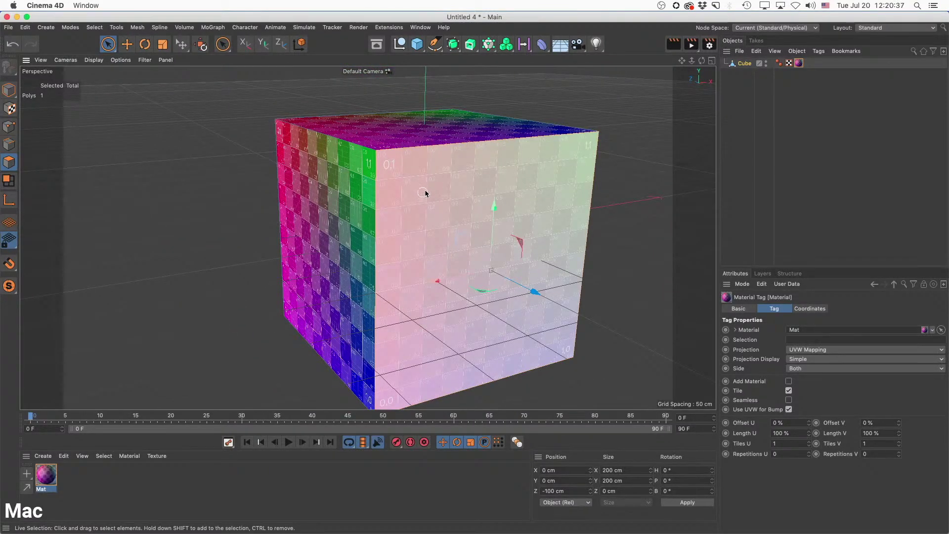
mouse_move(425, 191)
alt+mouse_down()
mouse_move(322, 176)
mouse_move(494, 262)
mouse_move(451, 222)
mouse_move(396, 231)
alt+mouse_up()
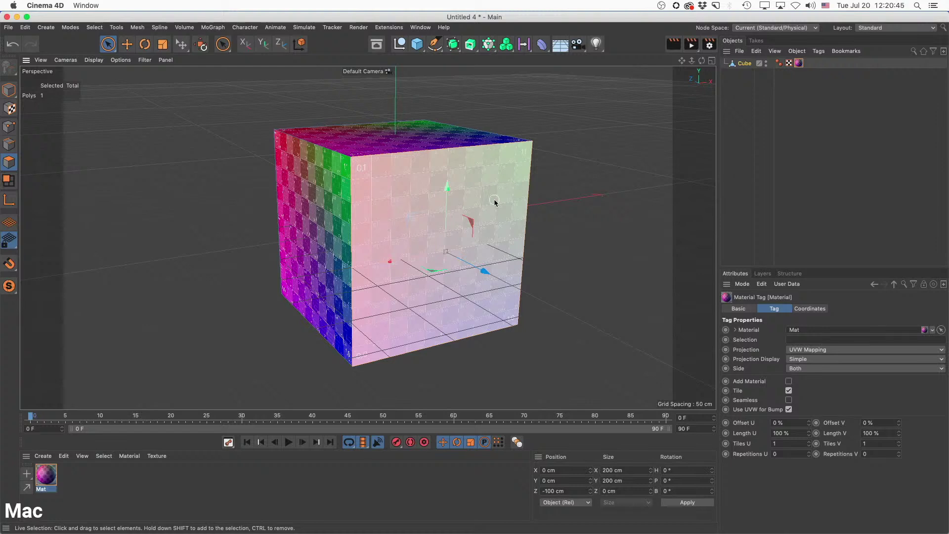
Switch to the BP - UV Edit layout and widen the Texture UV Editor, leaving empty space around the UV square.
click(889, 28)
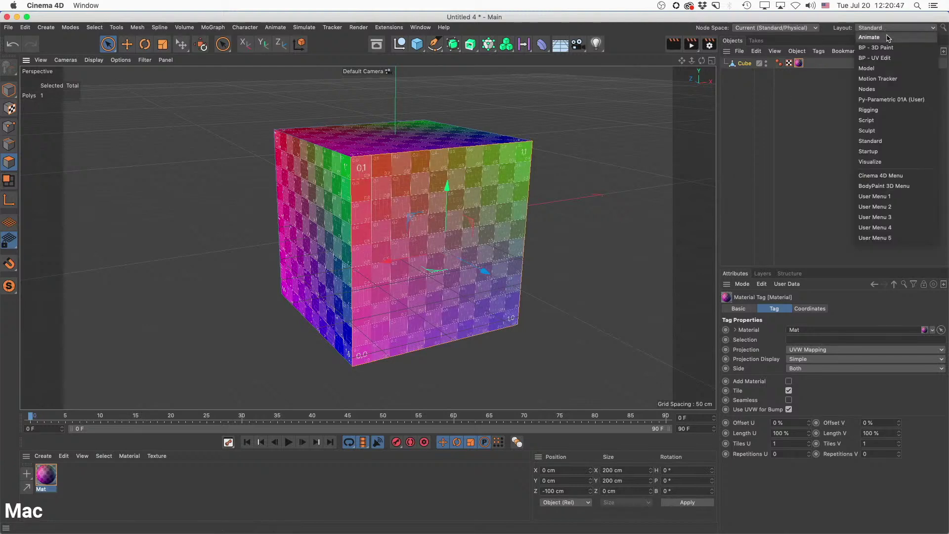
click(879, 58)
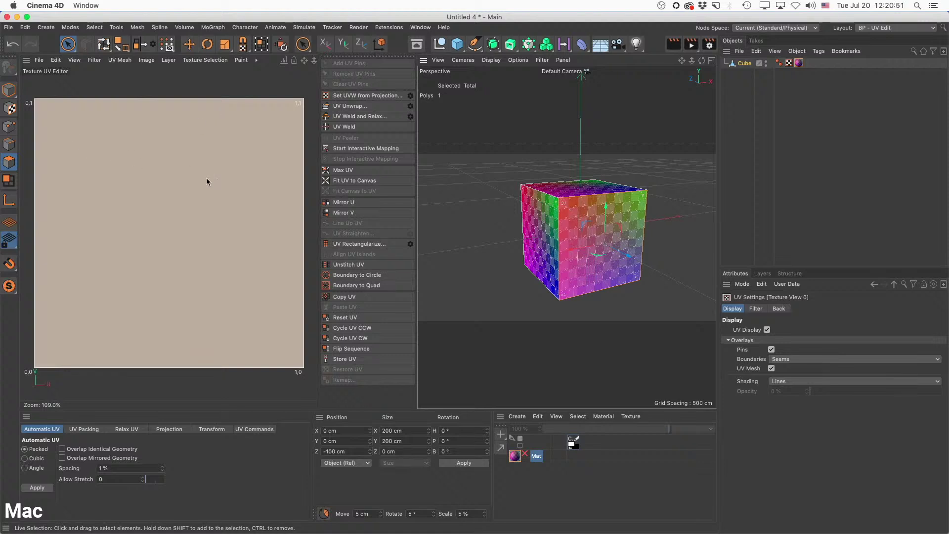
drag(418, 205, 475, 205)
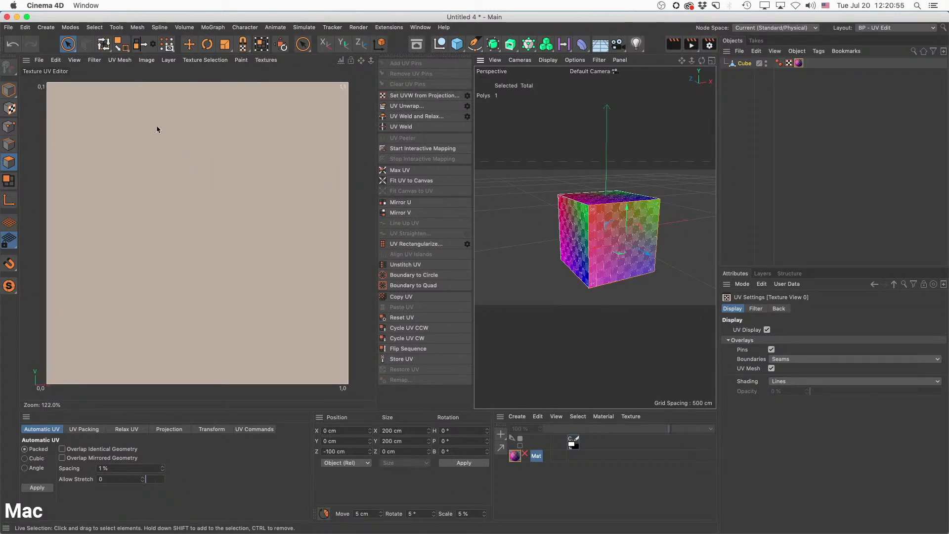
scroll(229, 165, down, 5)
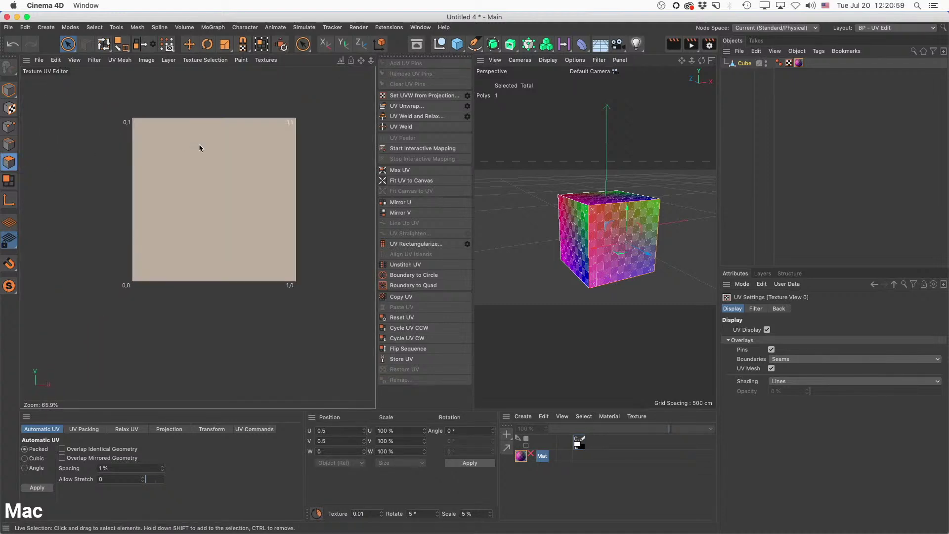
Move all the cube's UV polygons together with the Move tool to about U 0.95, V -0.04.
click(194, 79)
click(190, 45)
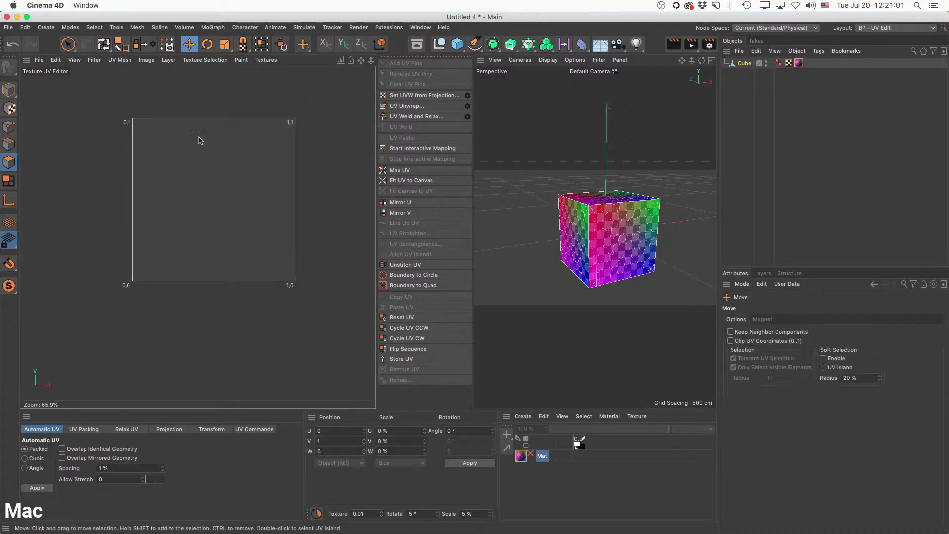
drag(244, 150, 305, 210)
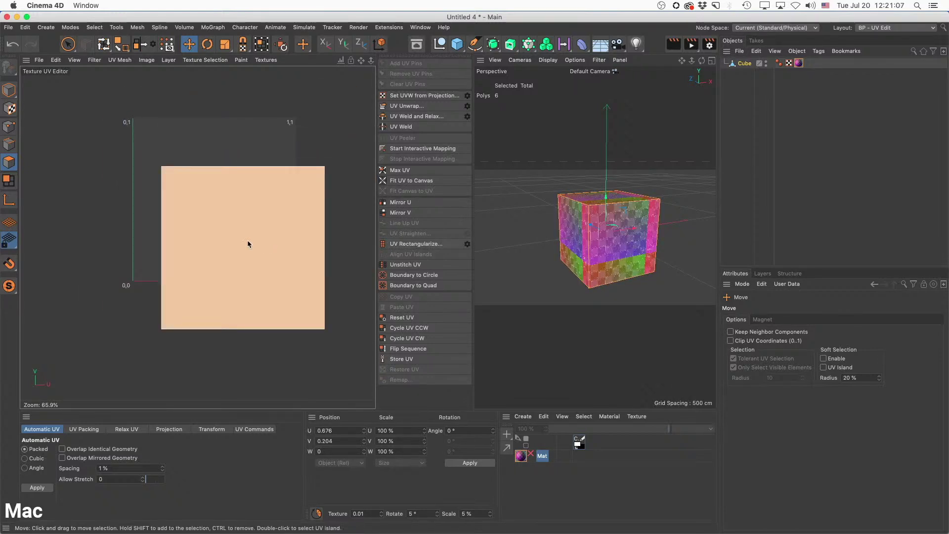
drag(245, 244, 241, 233)
drag(217, 203, 267, 255)
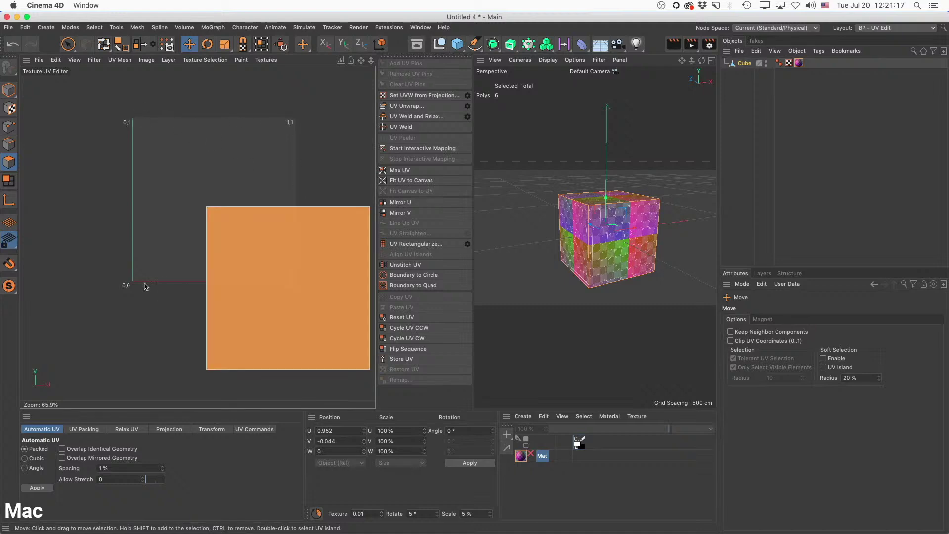
Show the UV Grid 01A 2K.png texture behind the UVs in the Texture UV Editor.
click(270, 61)
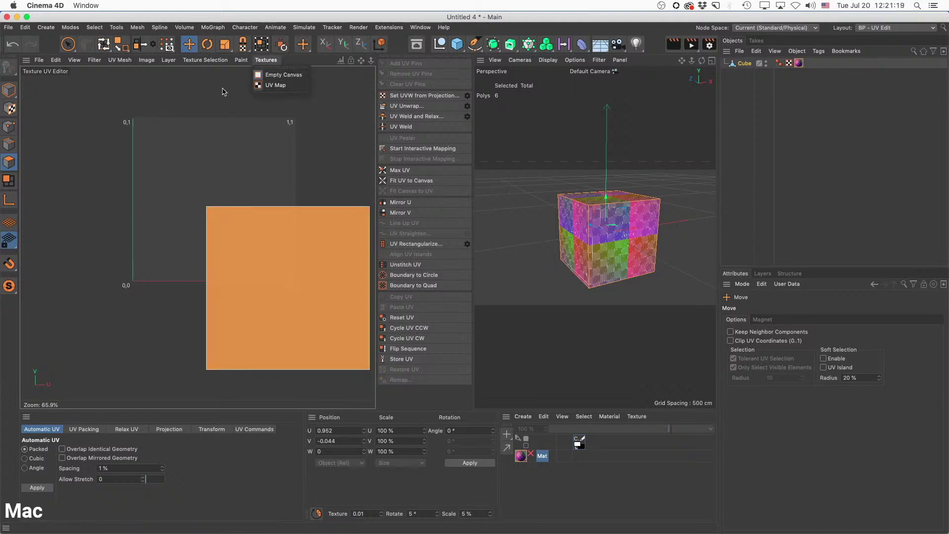
click(123, 97)
click(39, 60)
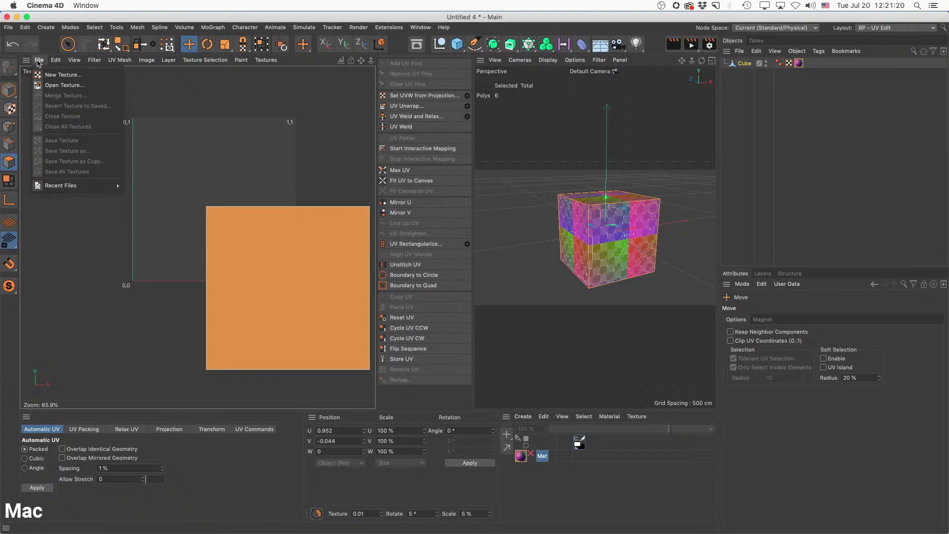
click(55, 88)
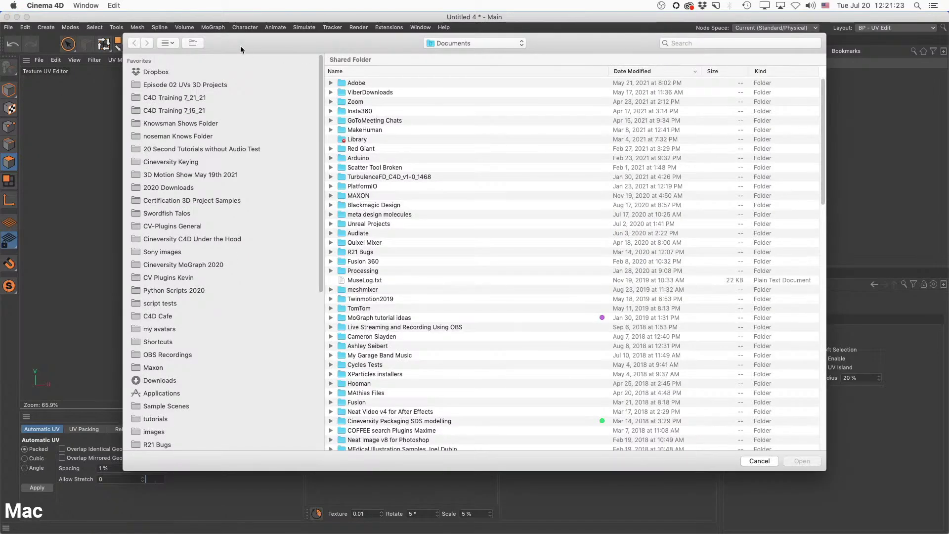
key(Escape)
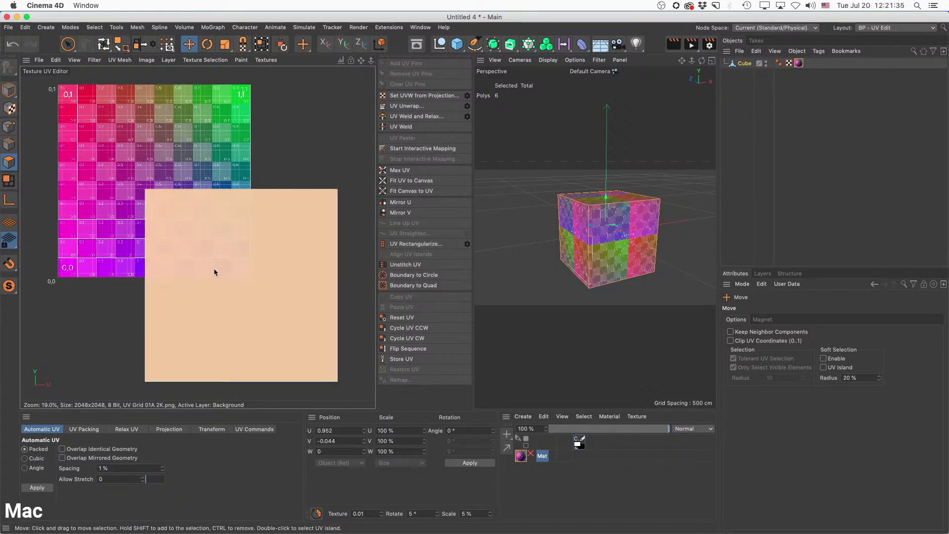
Move all the cube's UV polygons to U 0.9, V 0.1, aligning their upper-left corner with the 0.4/0.5 grid cell, and compare the cube.
drag(266, 298, 256, 276)
alt+right_drag(140, 203, 188, 203)
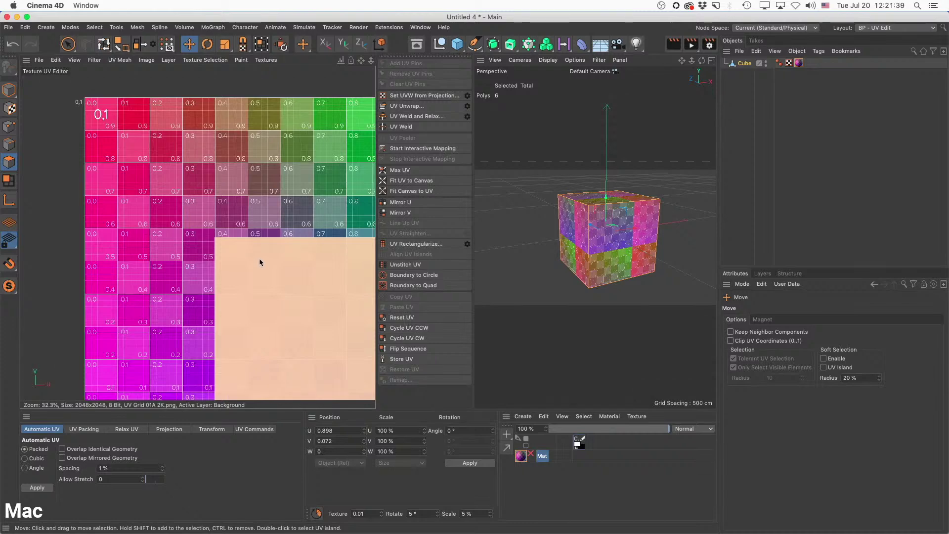
alt+right_drag(236, 255, 310, 255)
drag(211, 242, 213, 222)
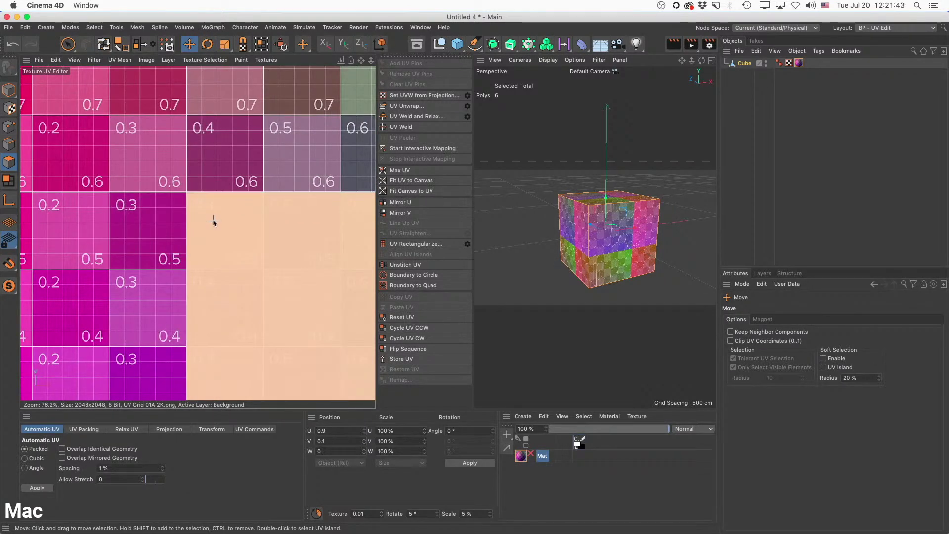
alt+right_drag(192, 195, 272, 195)
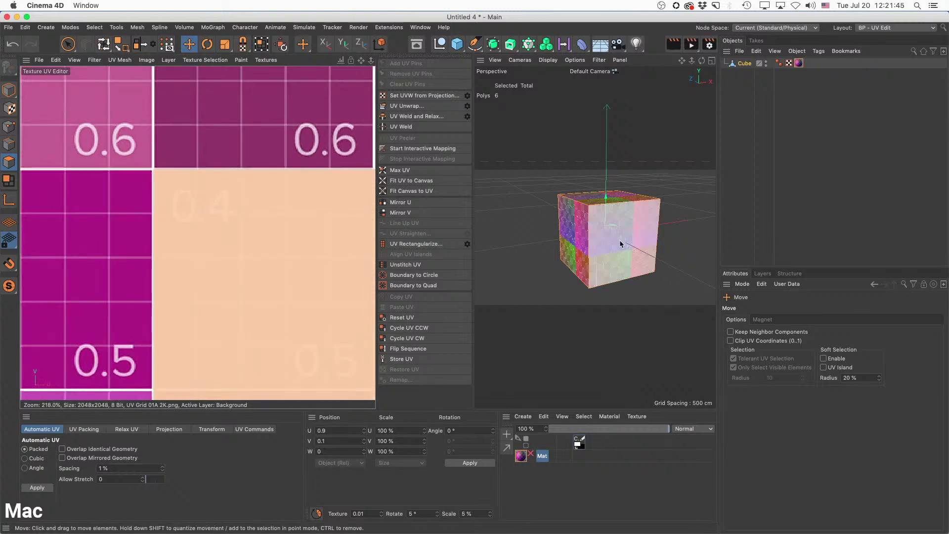
alt+right_drag(595, 209, 660, 191)
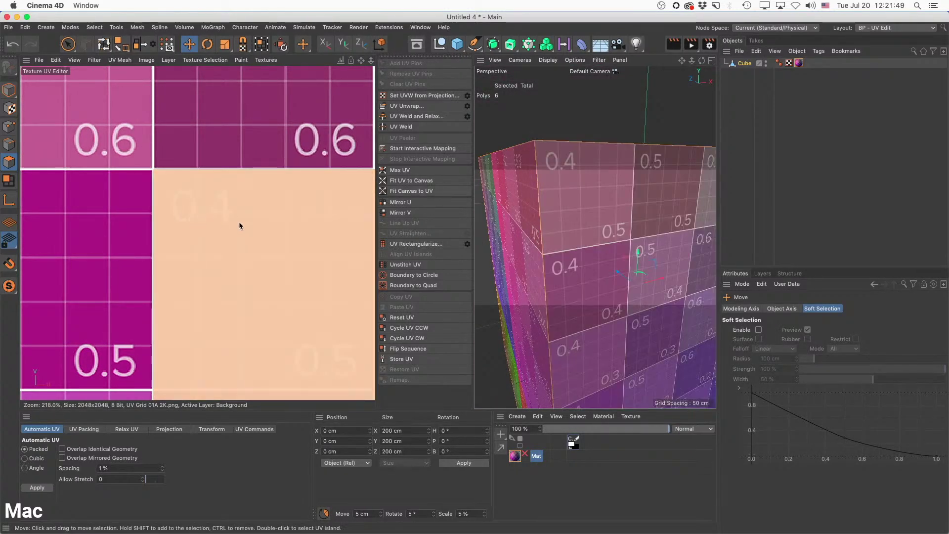
Move all the UV polygons further along the grid to about U 1.01, V 0.02 and compare their corner with the cube.
scroll(262, 222, down, 6)
scroll(264, 222, down, 6)
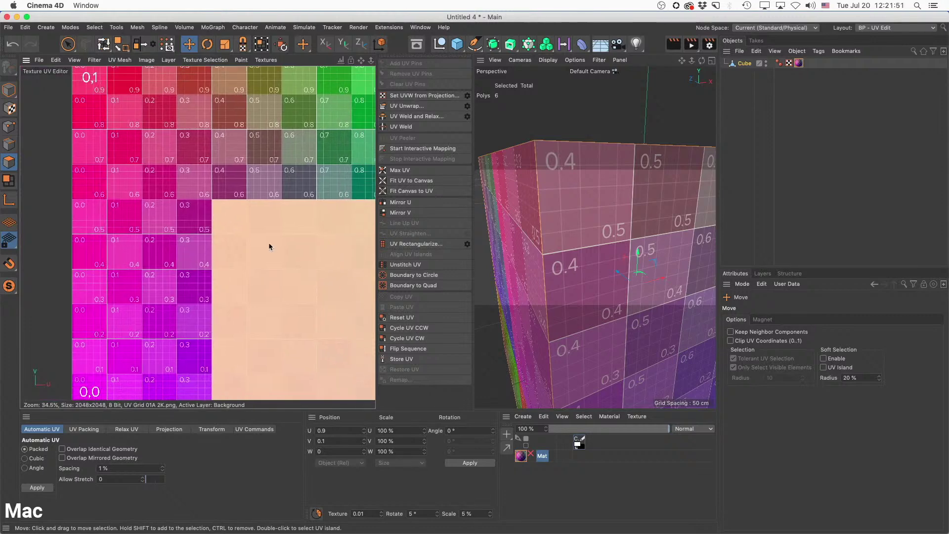
alt+middle_drag(338, 270, 293, 250)
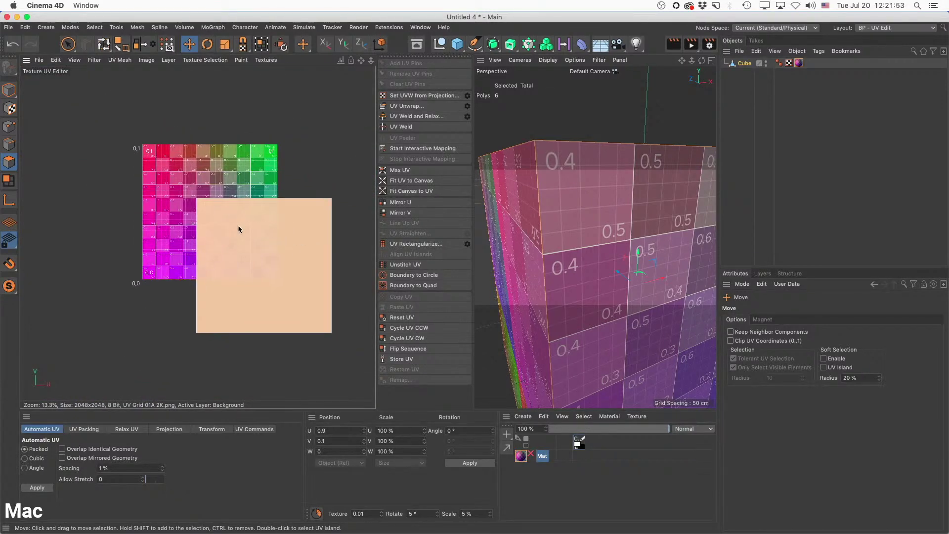
drag(238, 225, 256, 239)
scroll(212, 209, up, 5)
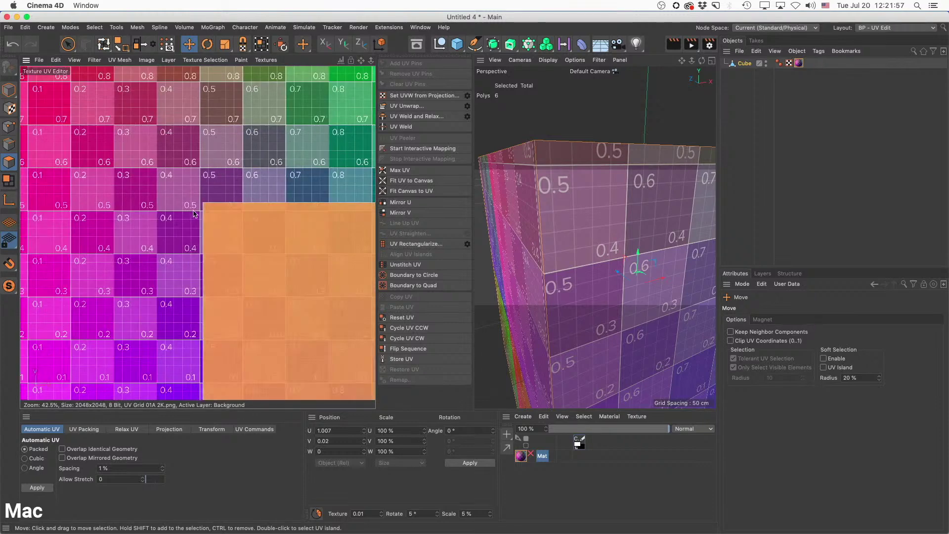
alt+middle_drag(194, 214, 144, 169)
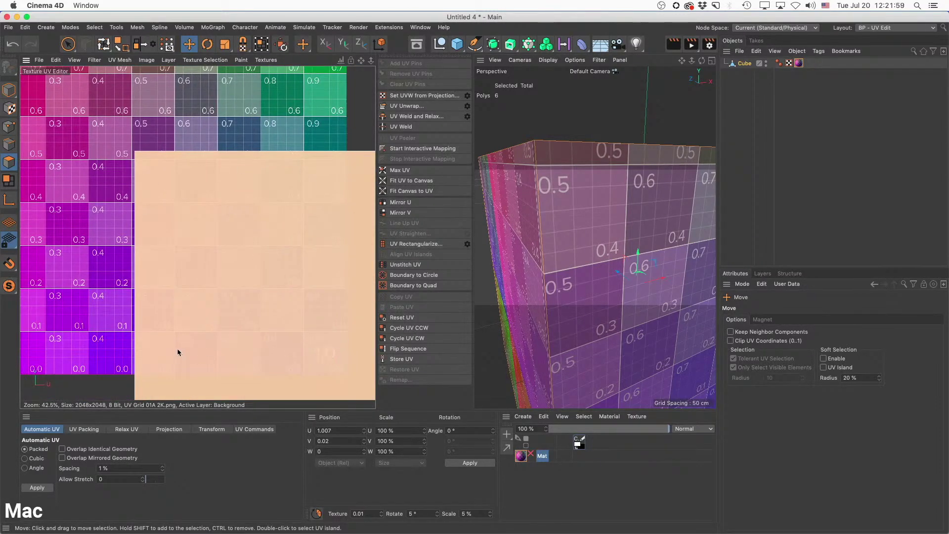
Scale all the UV polygons down to a square under two grid cells wide and move it to about U 0.55, V 0.455.
scroll(267, 280, down, 4)
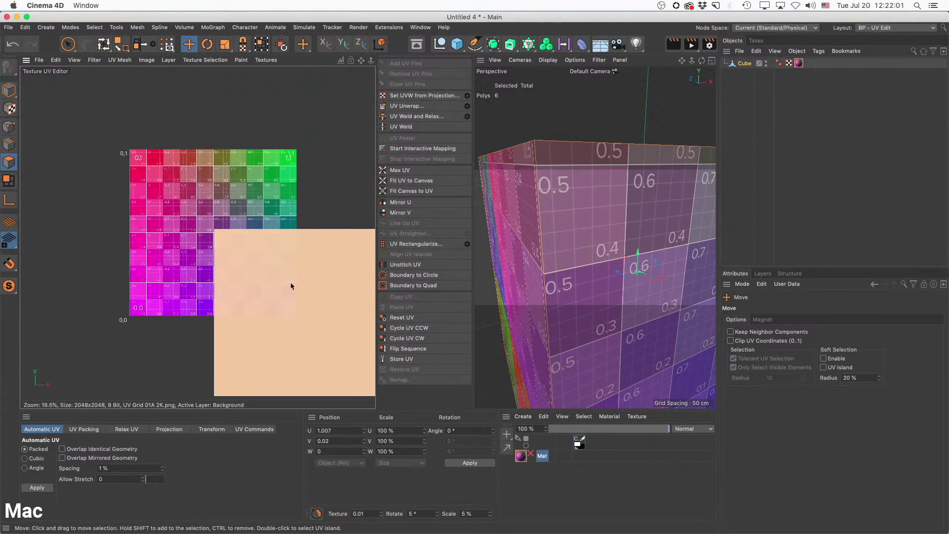
key(t)
drag(289, 289, 148, 252)
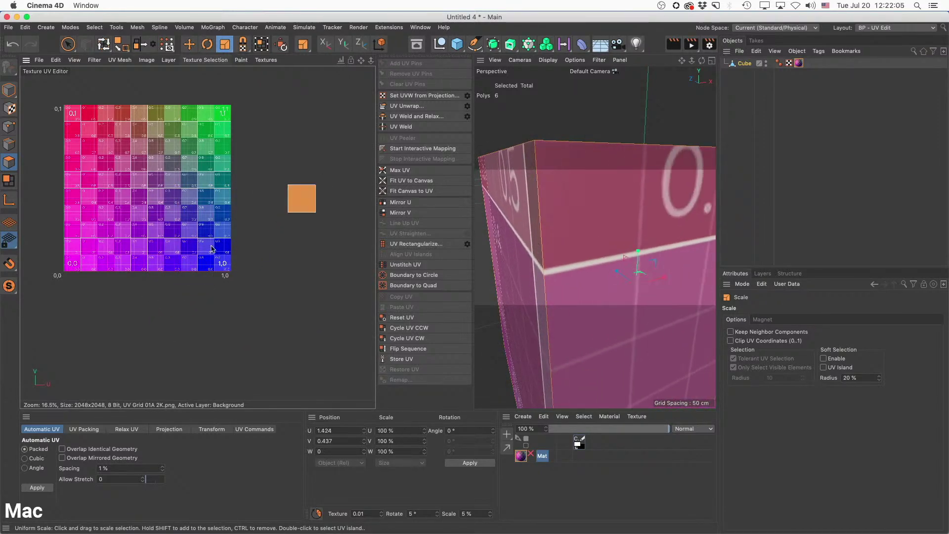
key(e)
drag(305, 200, 157, 198)
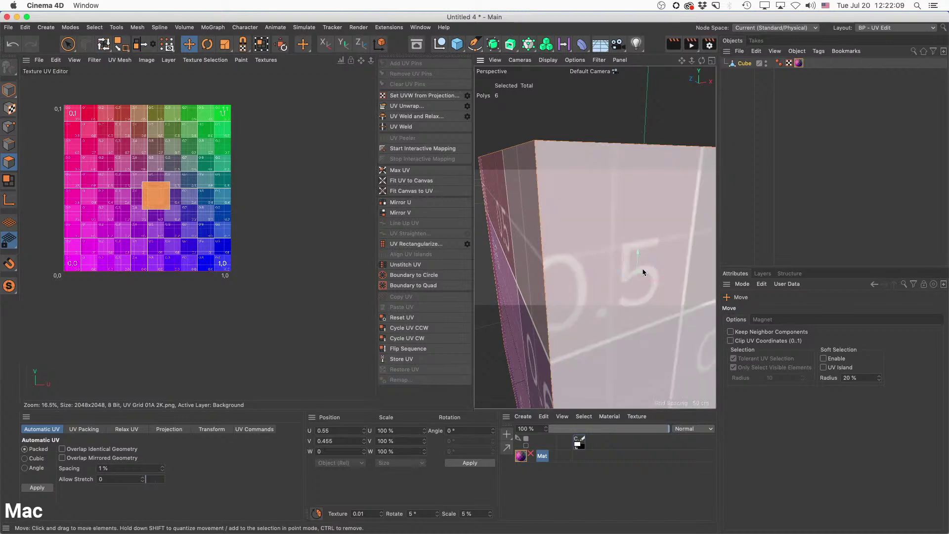
Move the small UV square to about U 0.584, V 0.417, aligning its upper-left corner with the 0.5/0.4 grid cell.
alt+right_drag(624, 269, 606, 287)
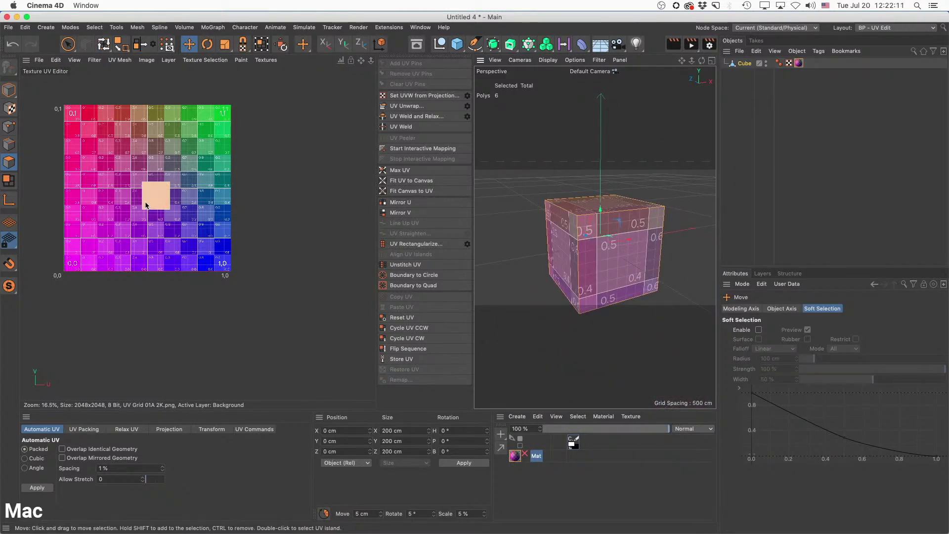
scroll(151, 193, up, 1)
scroll(152, 193, up, 8)
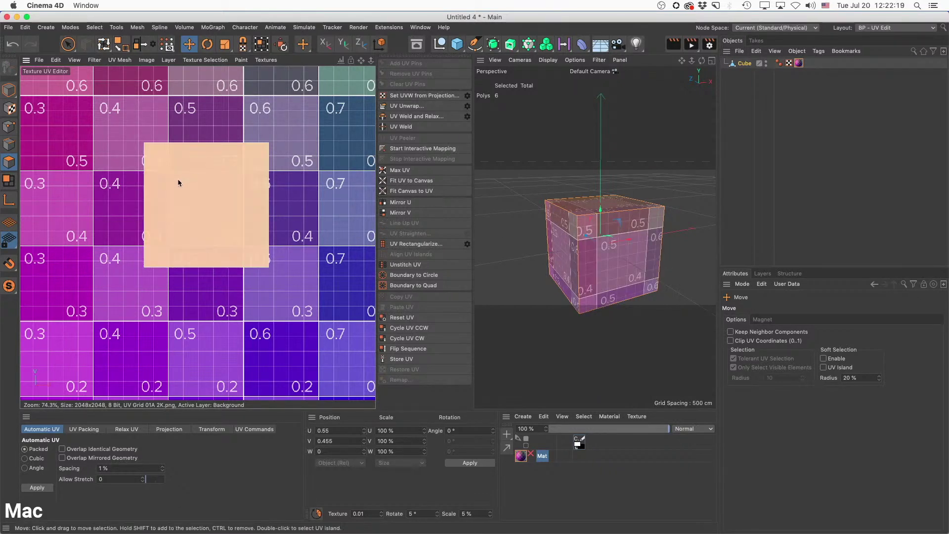
drag(178, 180, 205, 210)
key(s)
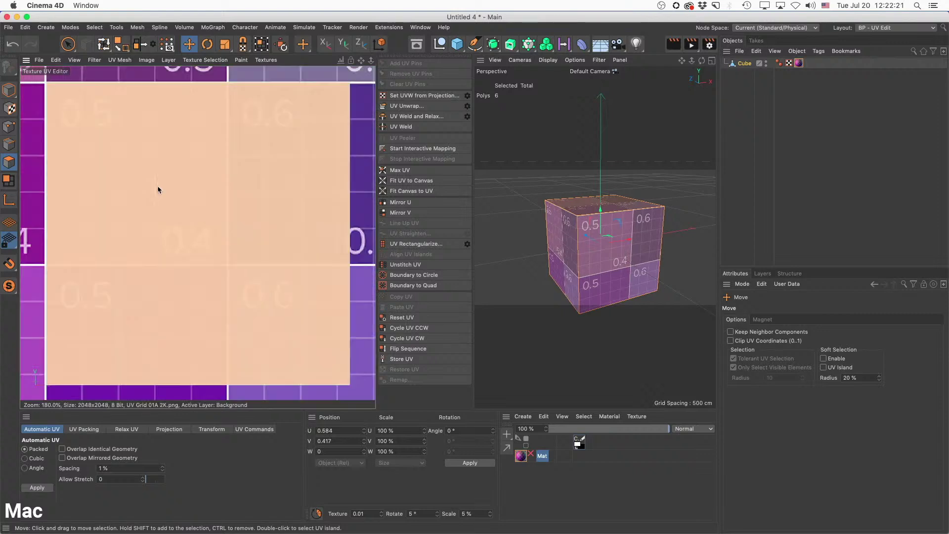
click(104, 130)
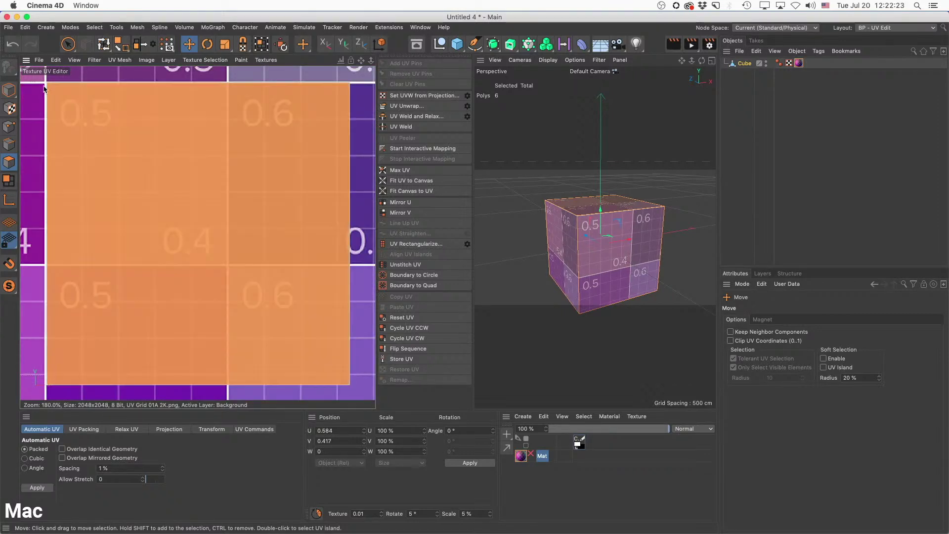
Scale the UV polygons from their upper-left corner until they exactly fill the single 0.5/0.4 grid cell.
click(225, 44)
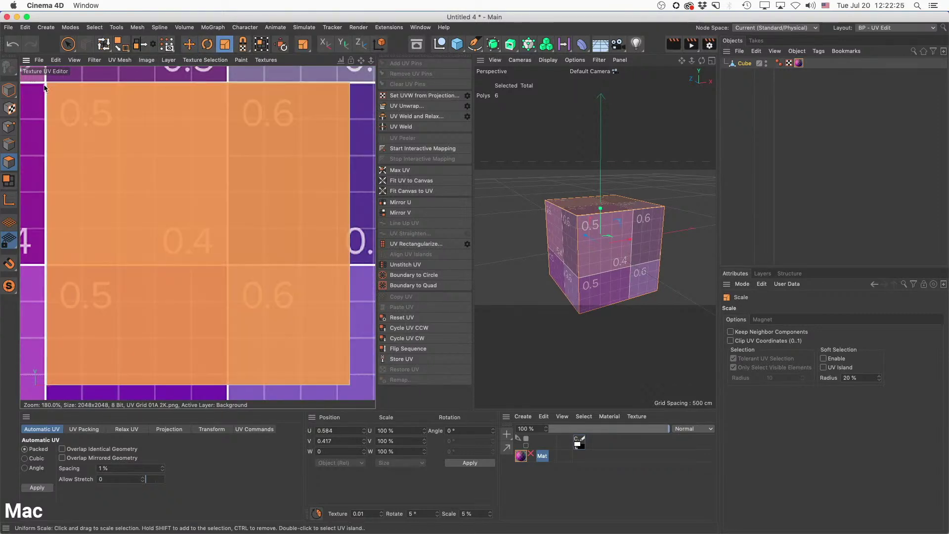
drag(46, 82, 69, 165)
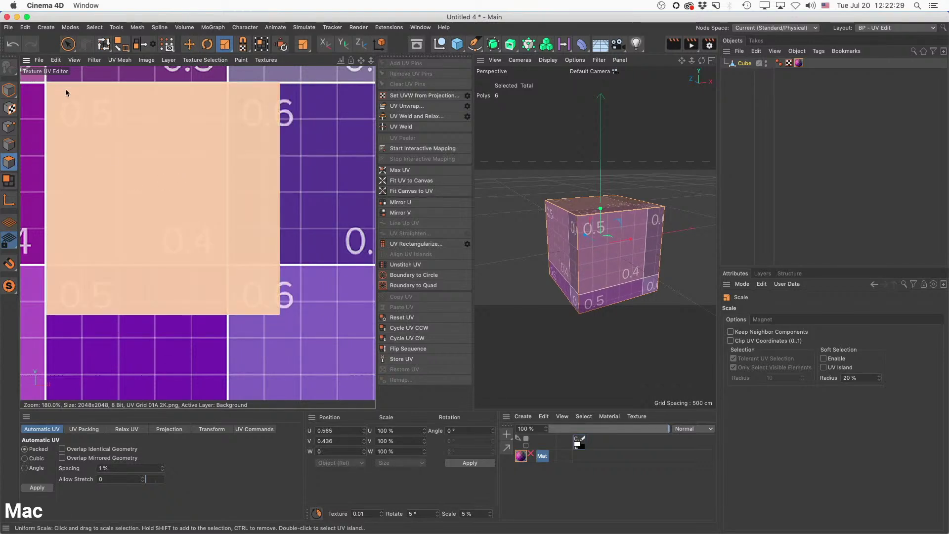
drag(66, 88, 178, 81)
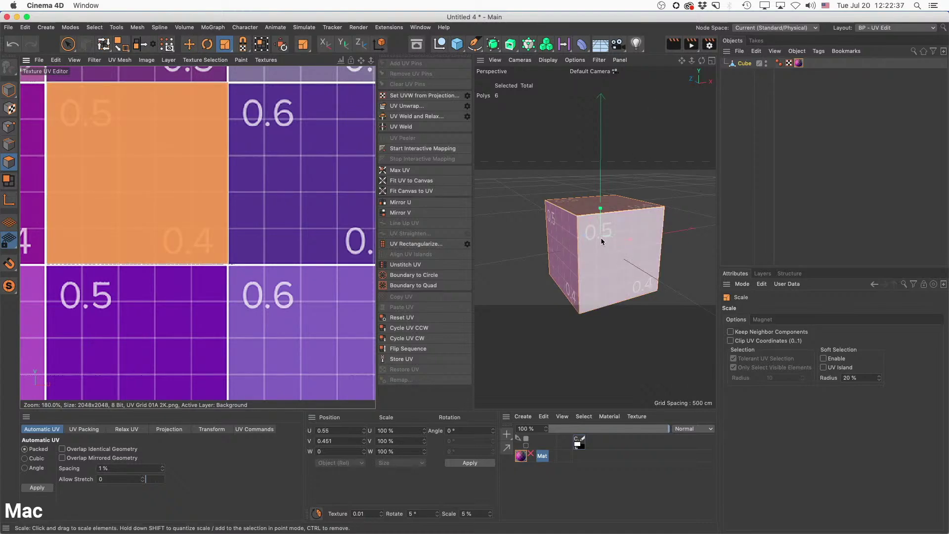
scroll(242, 175, down, 6)
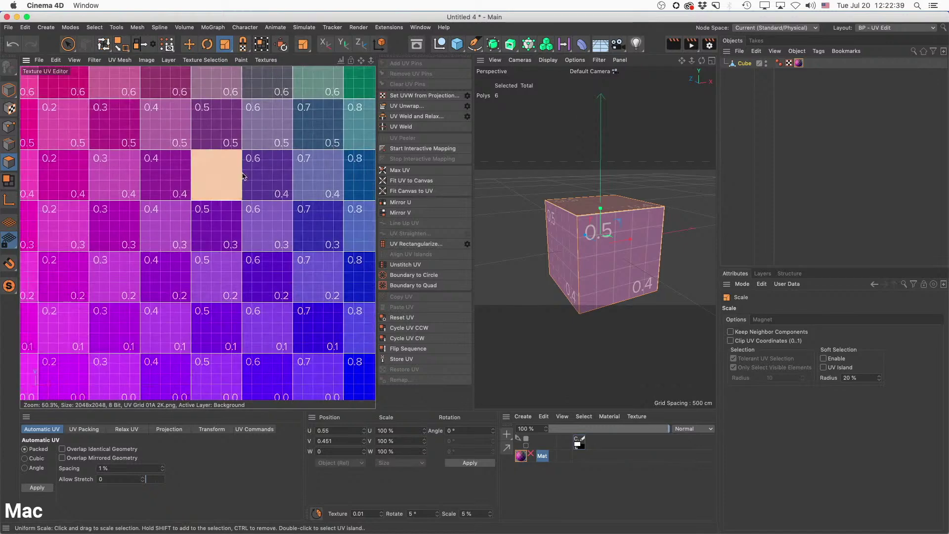
alt+middle_drag(242, 174, 253, 171)
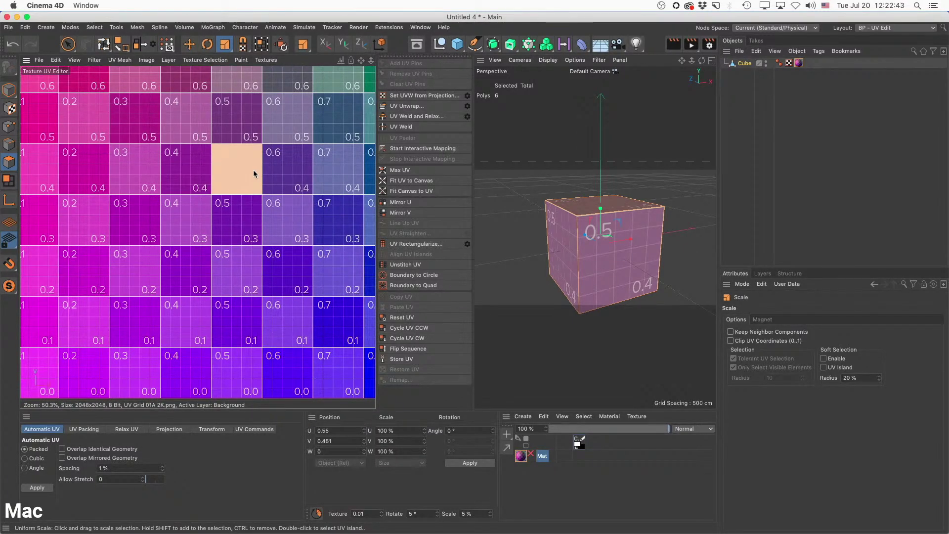
click(253, 170)
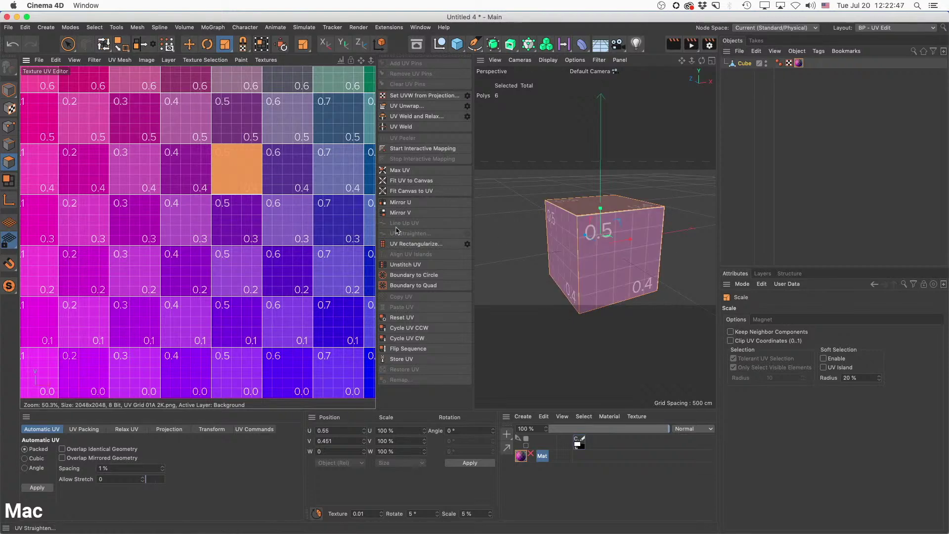
Select only the cube's front face and move its UV polygon onto the 0.1/0.8 grid cell, at about U 0.151, V 0.851.
scroll(276, 211, down, 5)
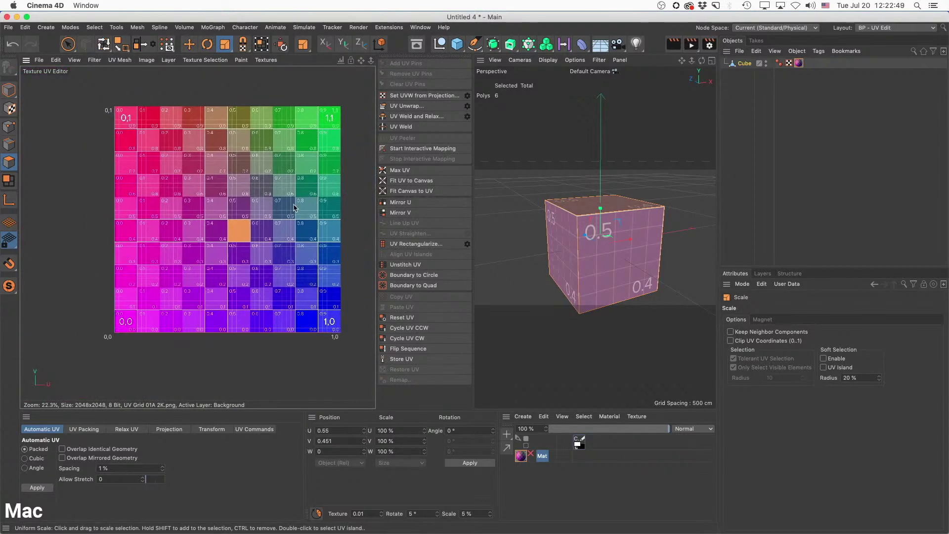
click(612, 273)
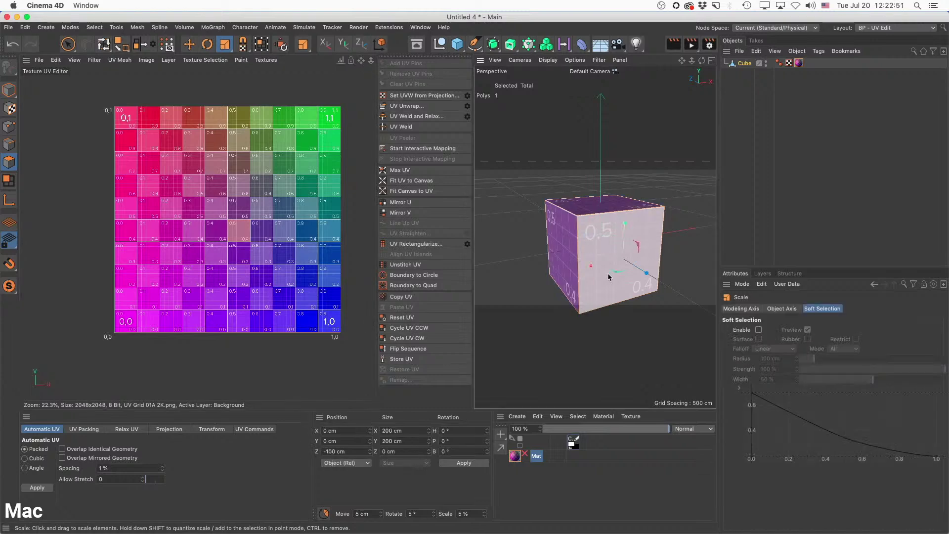
key(e)
drag(293, 218, 198, 136)
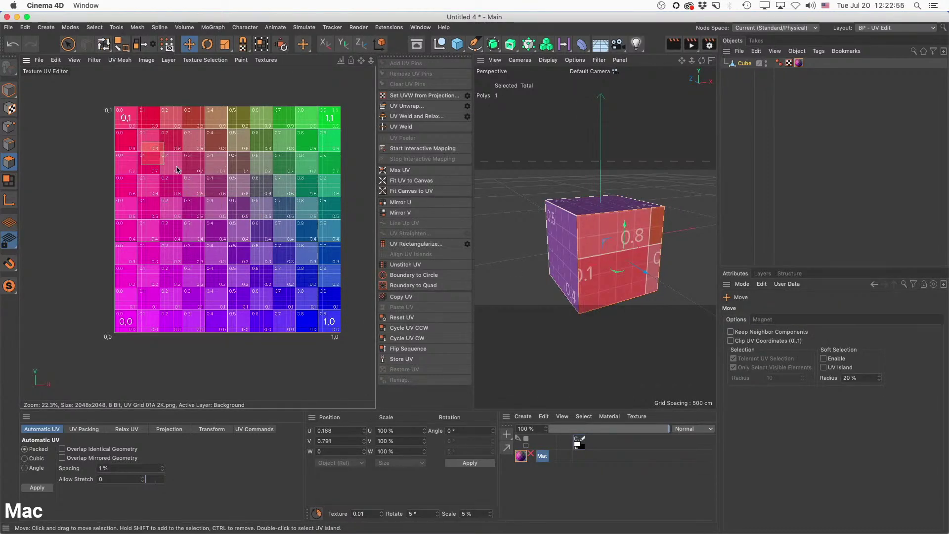
scroll(179, 171, up, 5)
drag(186, 185, 174, 150)
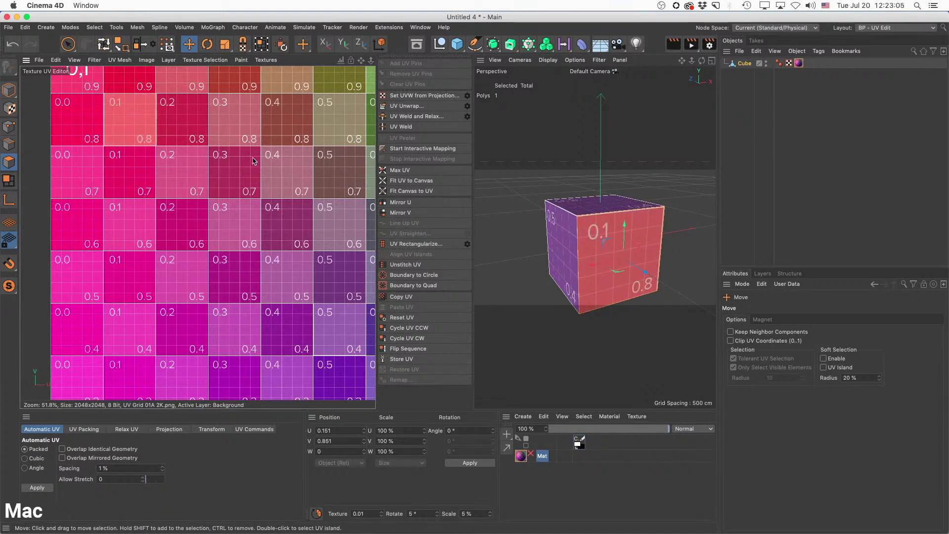
Move the side face's UV polygon onto the 0.1/0.4 grid cell and the top face's across columns 0.4–0.5 and rows 0.5–0.6.
click(561, 257)
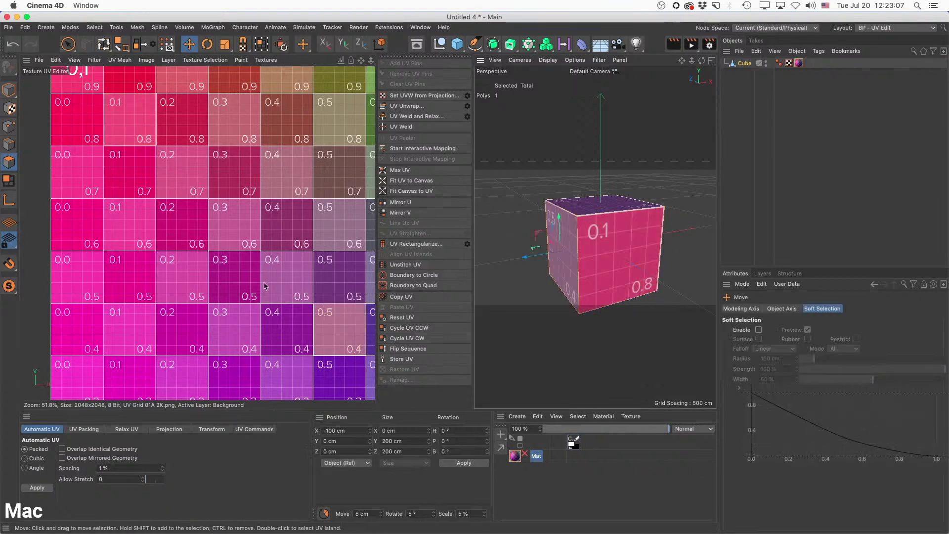
click(127, 332)
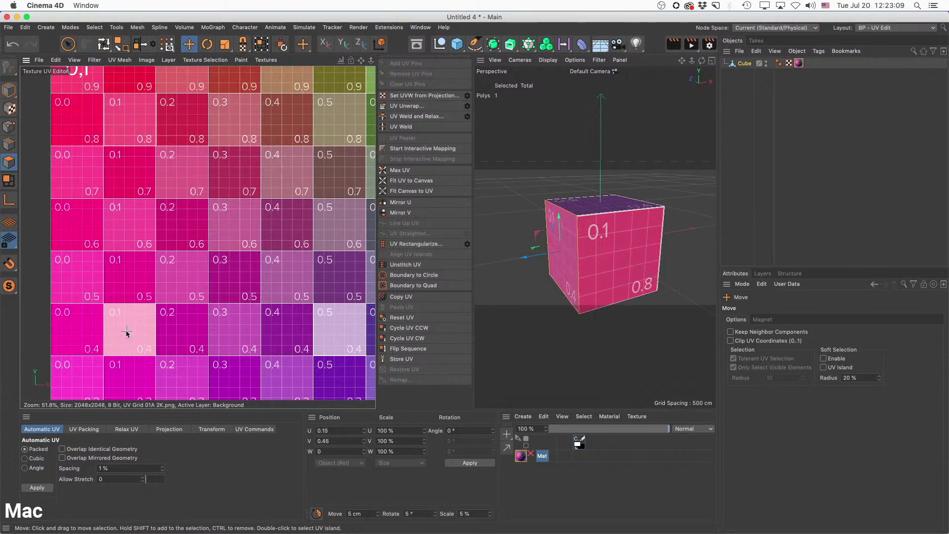
alt+drag(611, 263, 660, 297)
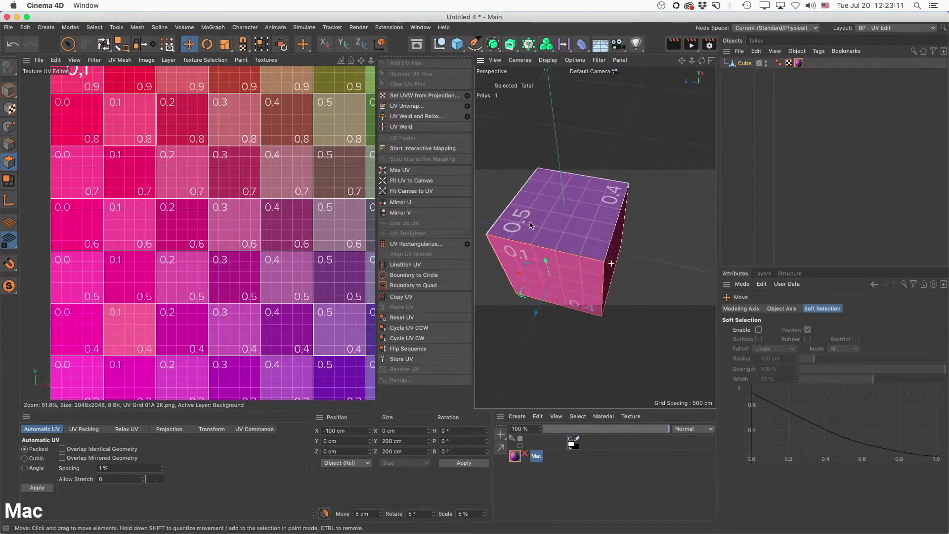
click(544, 218)
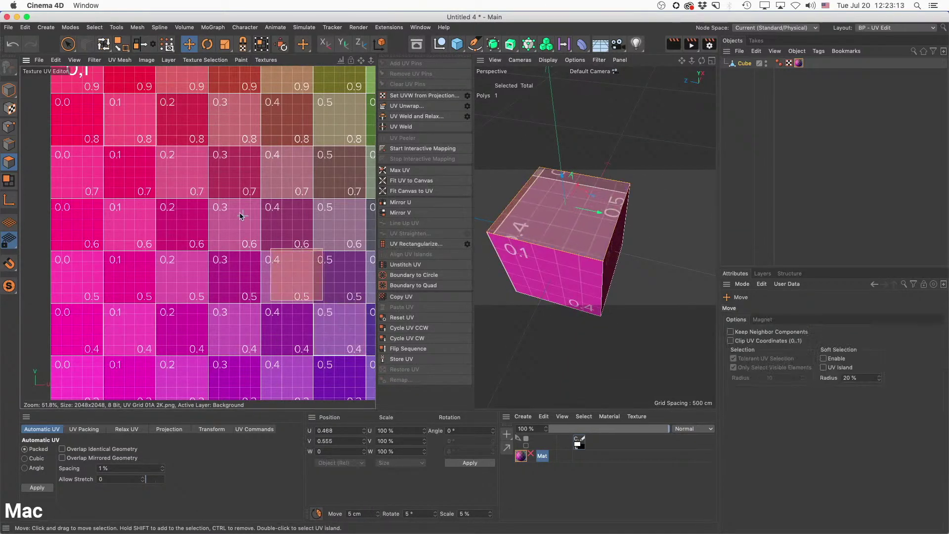
drag(243, 214, 261, 192)
Move the side face's UV polygon from the 0.5/0.4 grid cell onto the 0.3/0.6 cell, at about U 0.351, V 0.649.
alt+middle_drag(580, 214, 651, 197)
alt+drag(652, 198, 530, 243)
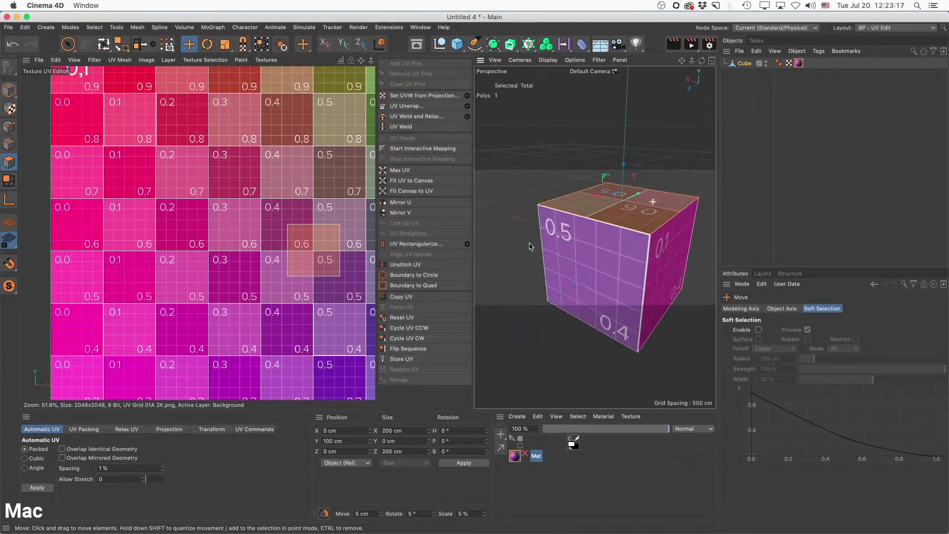
drag(313, 237, 339, 316)
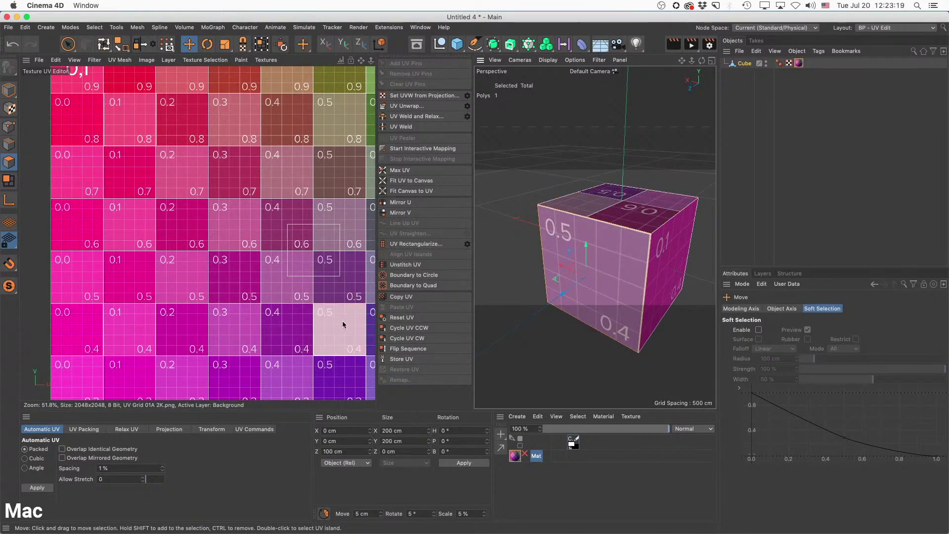
scroll(339, 317, up, 1)
scroll(339, 316, up, 3)
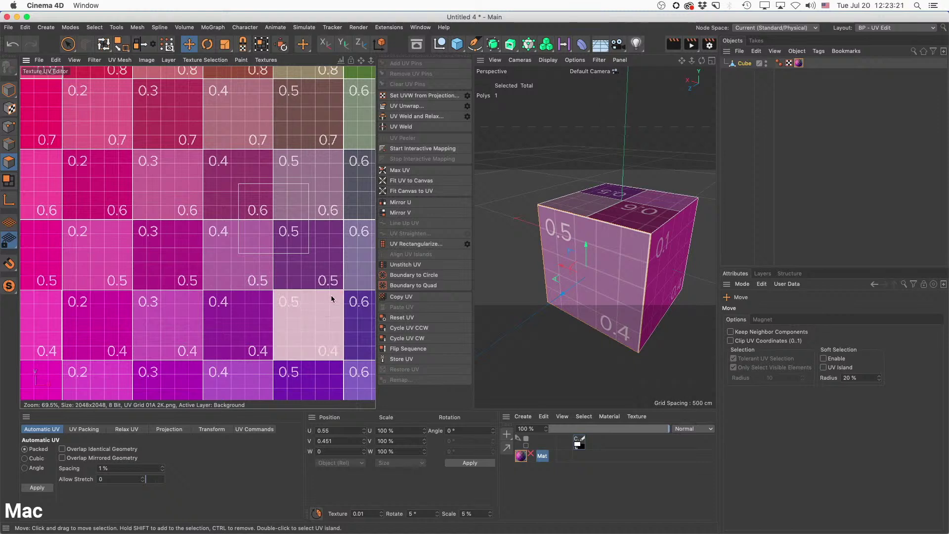
drag(352, 278, 227, 148)
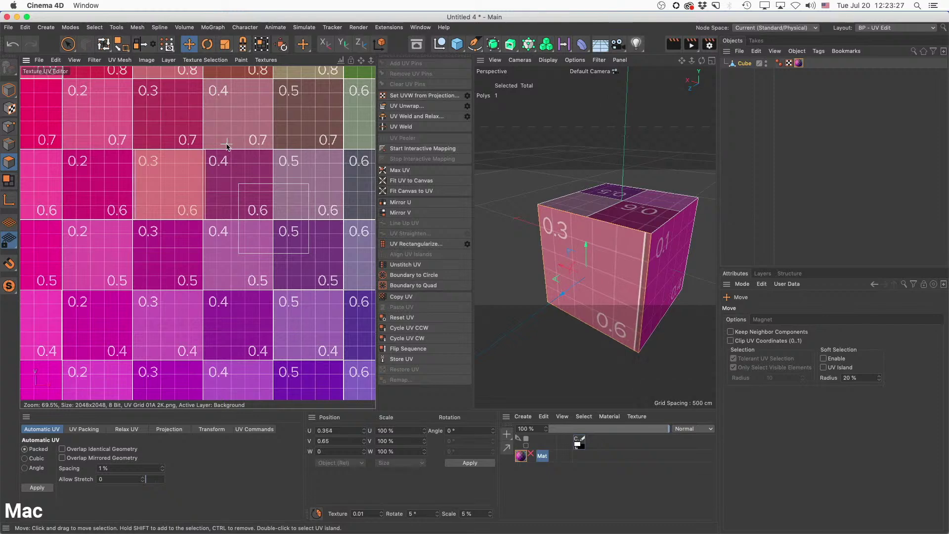
scroll(226, 168, down, 4)
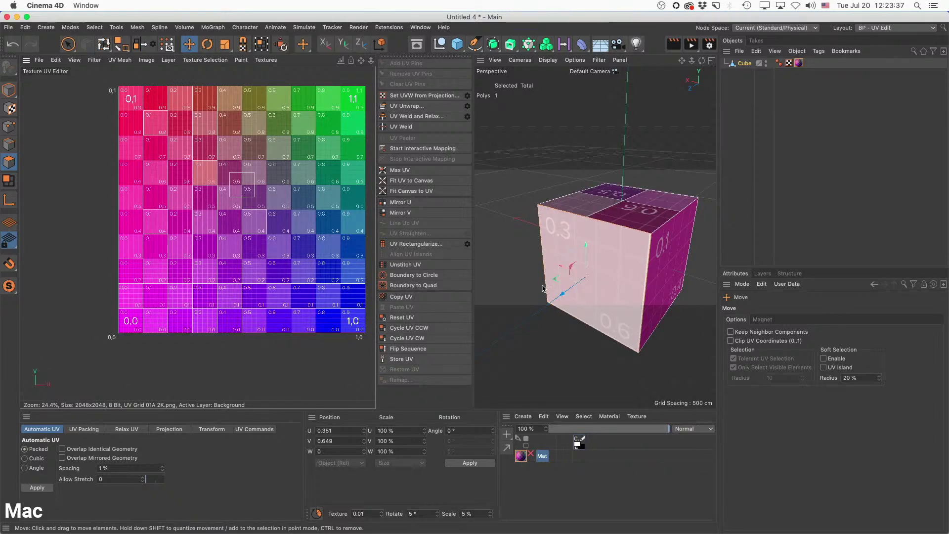
Select the upper-right UV point of the top face's polygon and move it to U 0.6, V 0.8.
scroll(245, 180, up, 3)
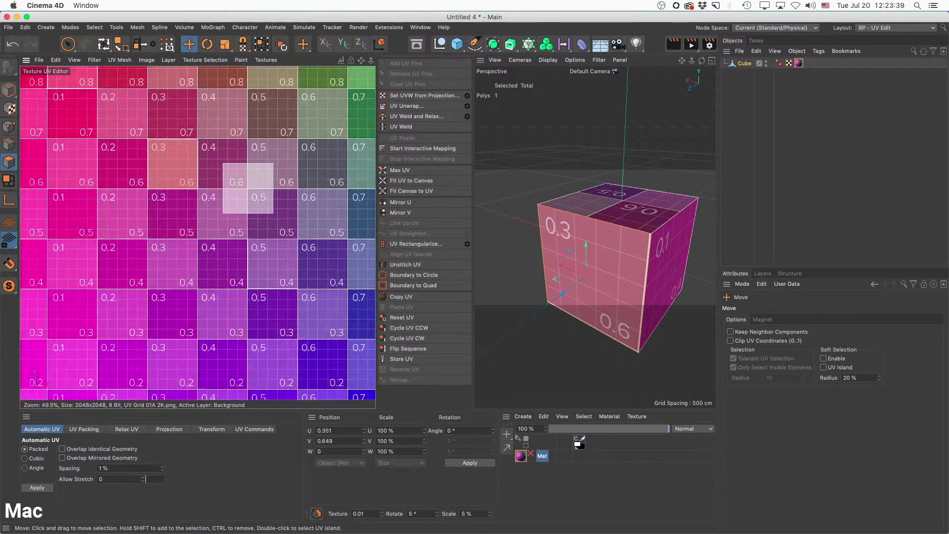
scroll(238, 182, up, 2)
key(Return)
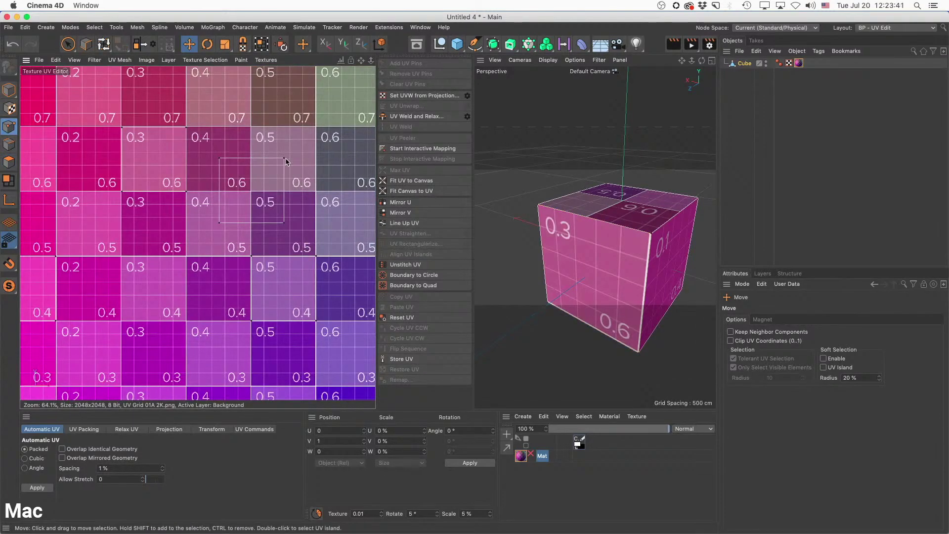
click(284, 159)
drag(291, 156, 330, 127)
alt+drag(708, 203, 693, 248)
alt+middle_drag(355, 117, 339, 153)
drag(322, 155, 313, 87)
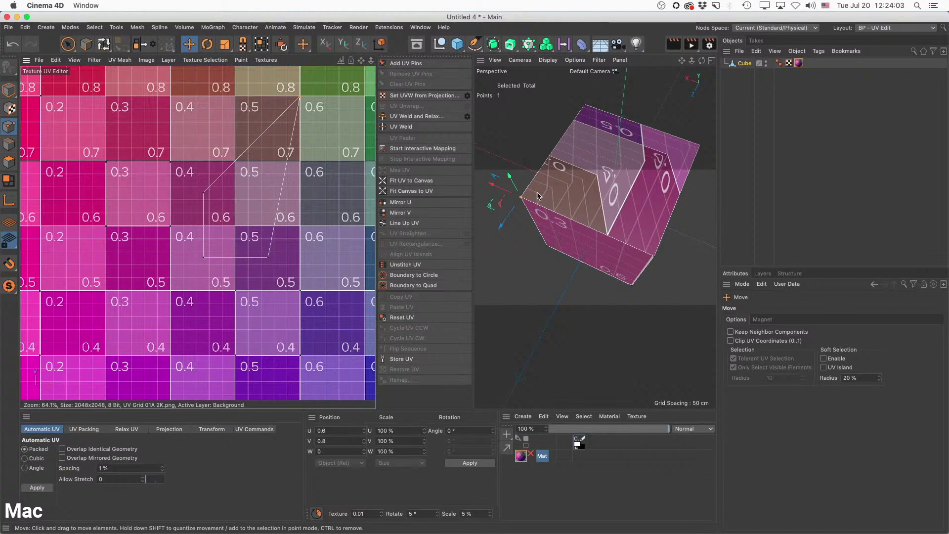
key(k)
key(k)
click(522, 197)
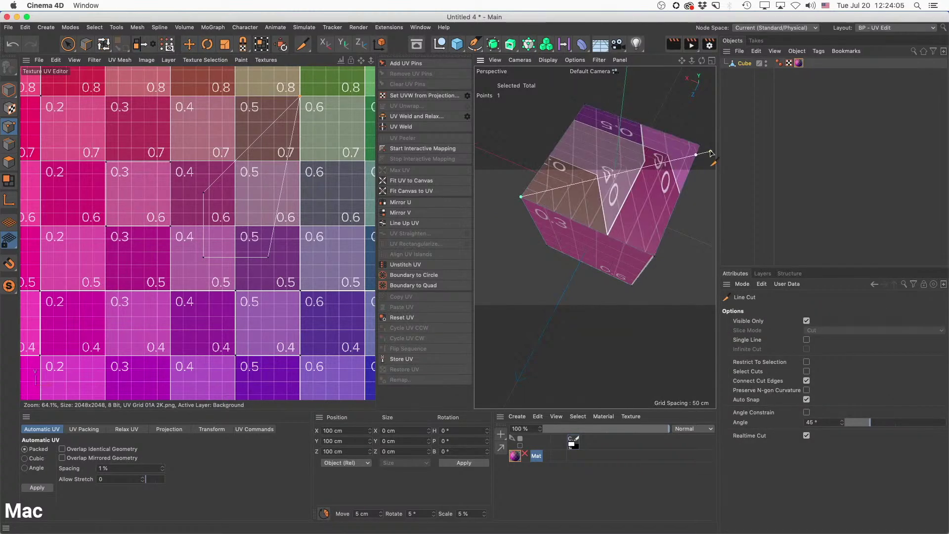
click(700, 146)
key(Escape)
Try moving the top face's upper-left UV point slightly upward and its lower-right UV point to about U 0.53, V 0.576.
click(68, 44)
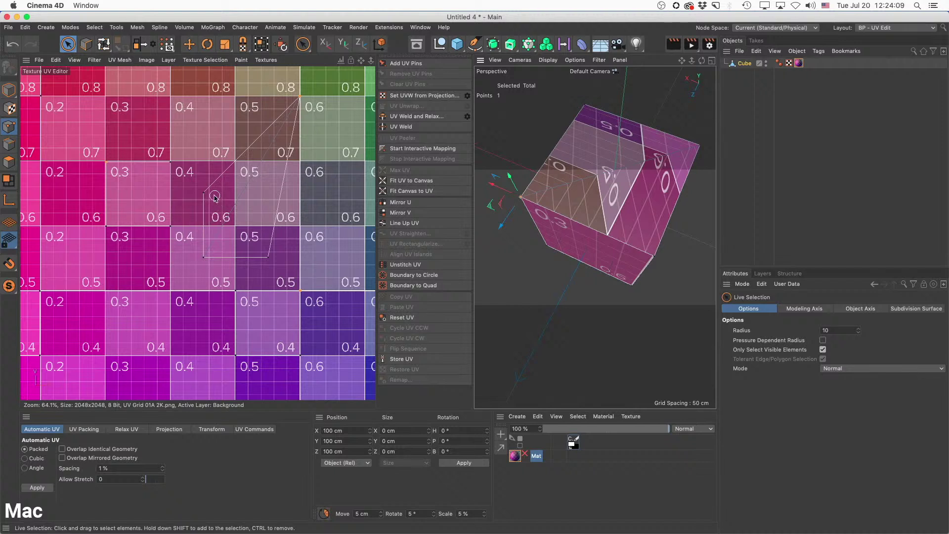
key(e)
mouse_move(218, 207)
mouse_down()
mouse_move(195, 172)
mouse_move(217, 188)
mouse_up()
click(270, 257)
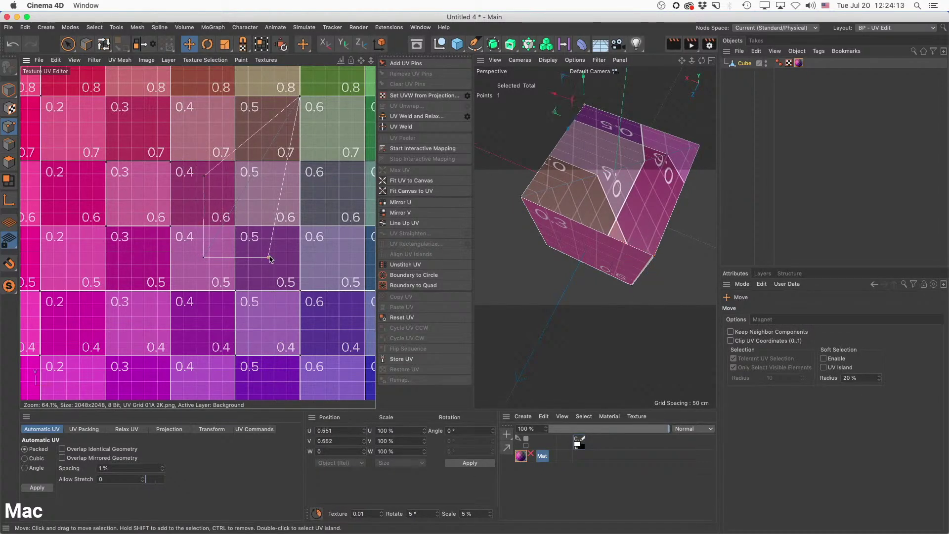
drag(290, 277, 250, 252)
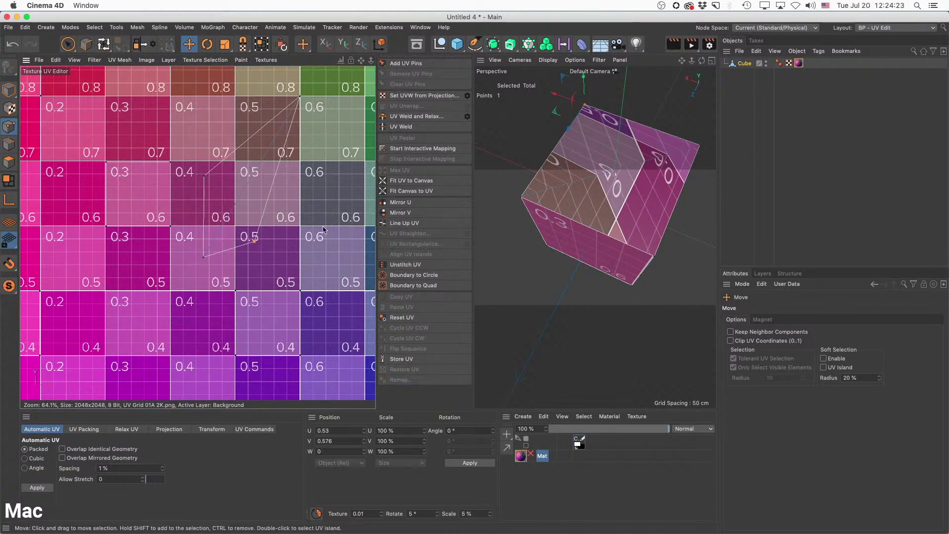
Undo the last moves of the top face's upper-left and lower-right UV points.
key(super+z)
key(super+z)
key(super+z)
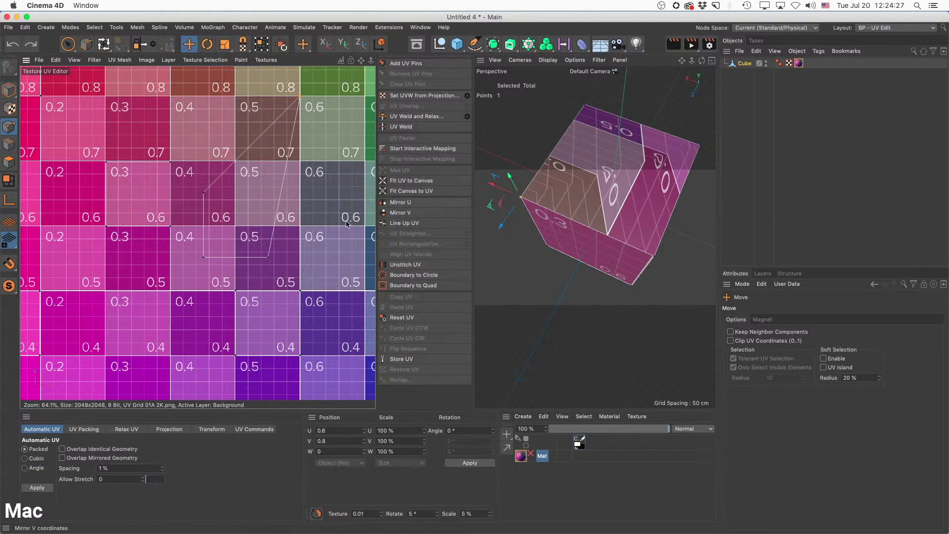
Move the stretched upper-right UV point back toward the polygon's original square shape, at about U 0.552, V 0.667.
drag(312, 165, 275, 251)
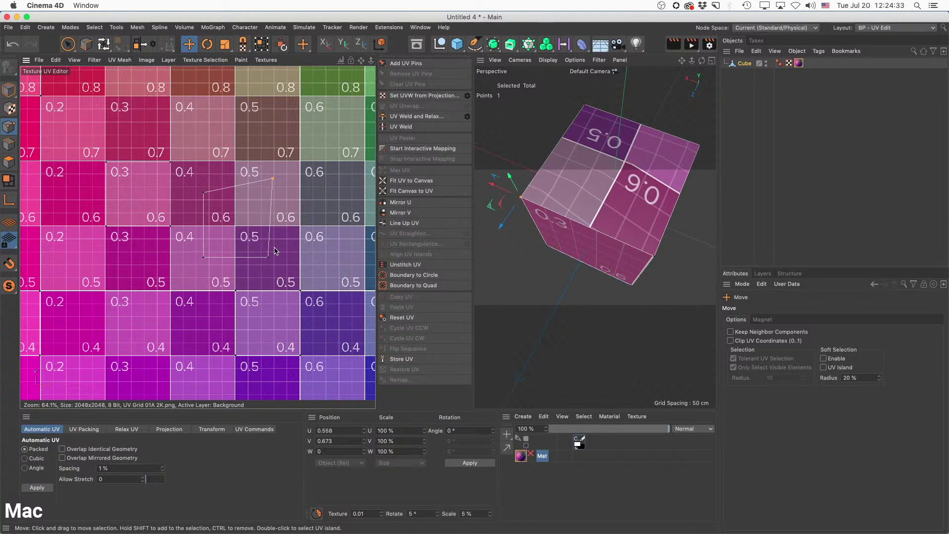
scroll(280, 252, down, 5)
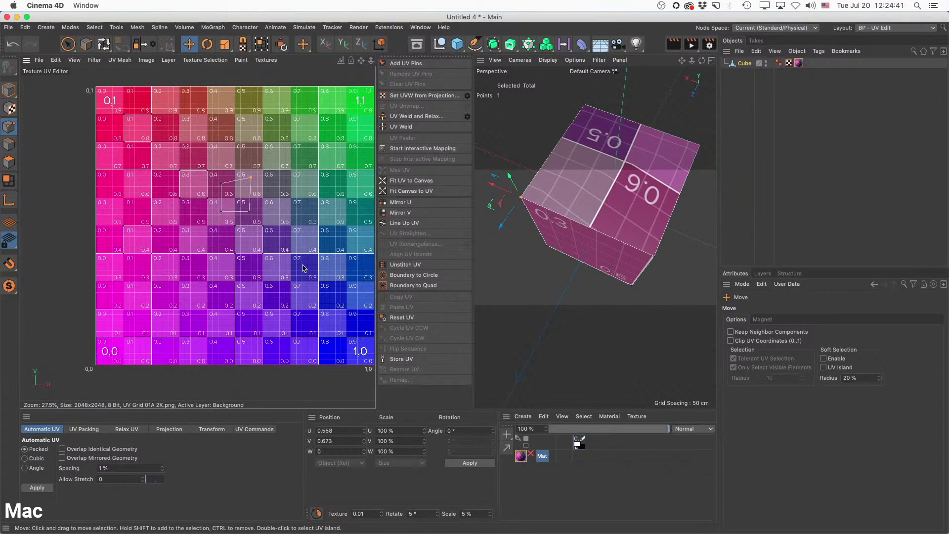
alt+middle_drag(227, 150, 132, 110)
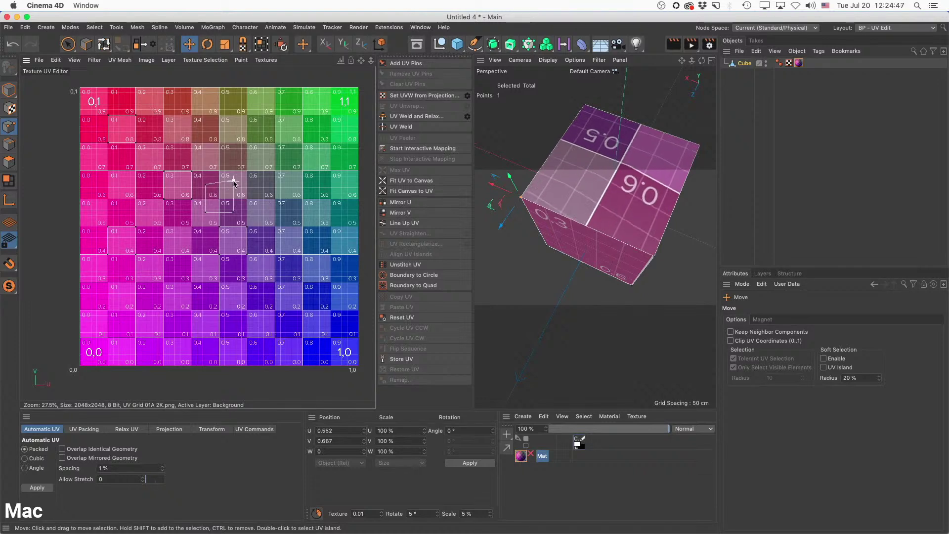
Select the top face's whole UV polygon and move it onto the 0.8/0.8 grid cell, at about U 0.85, V 0.851.
click(9, 162)
click(223, 205)
drag(224, 206, 315, 138)
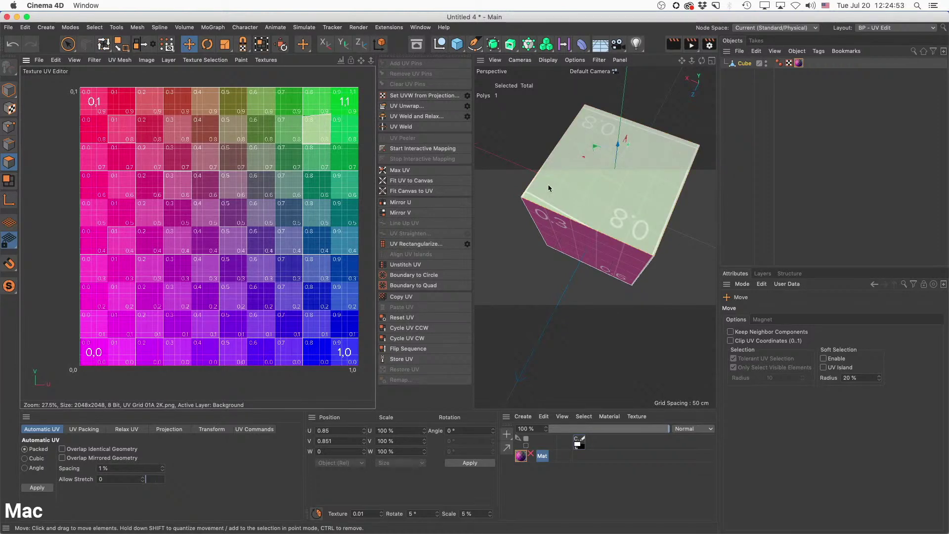
Turn off Safe Frames in the perspective viewport's settings.
click(607, 211)
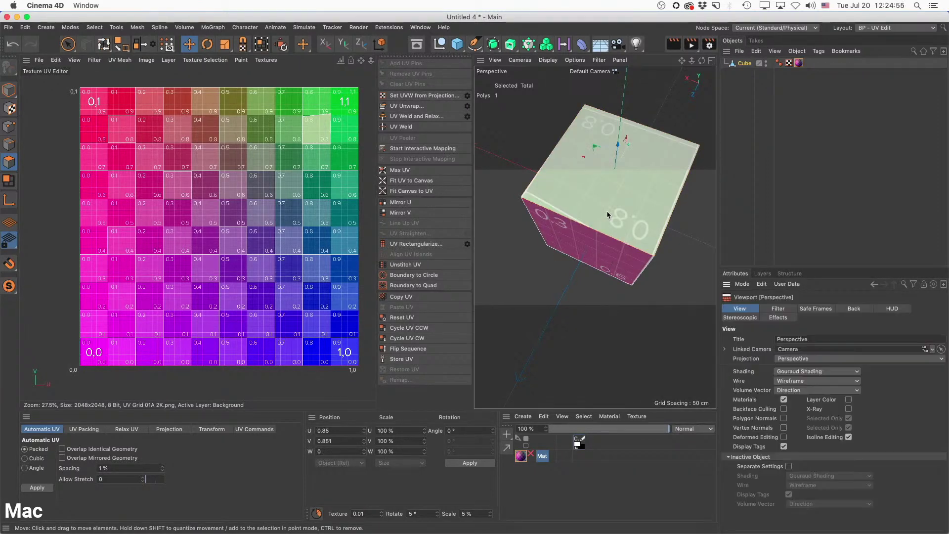
click(845, 314)
click(822, 313)
click(771, 339)
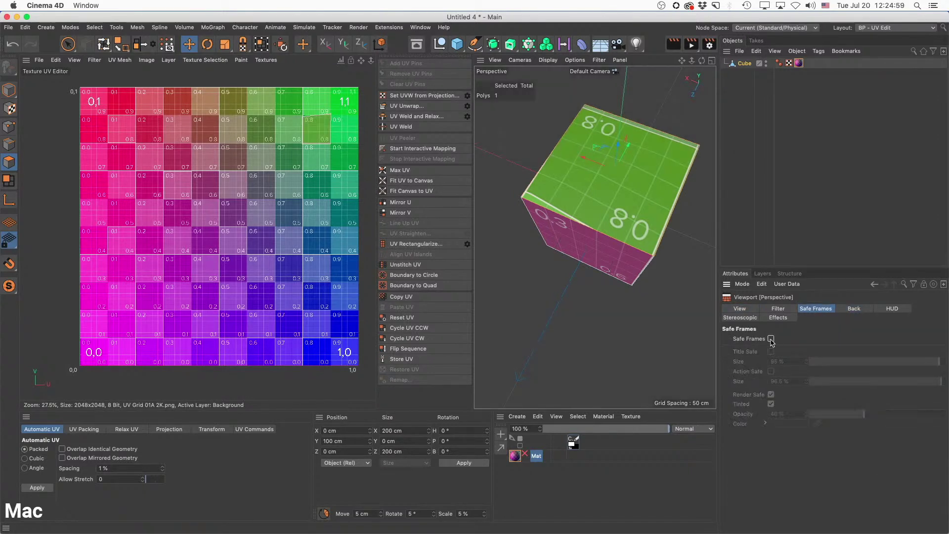
alt+drag(612, 236, 641, 213)
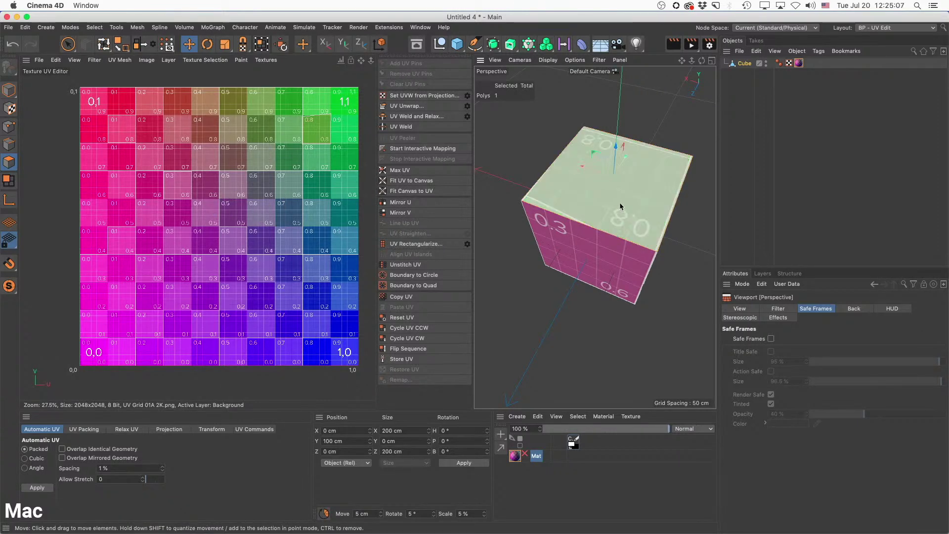
Switch the UV editor's background from the grid texture to Empty Canvas.
click(276, 64)
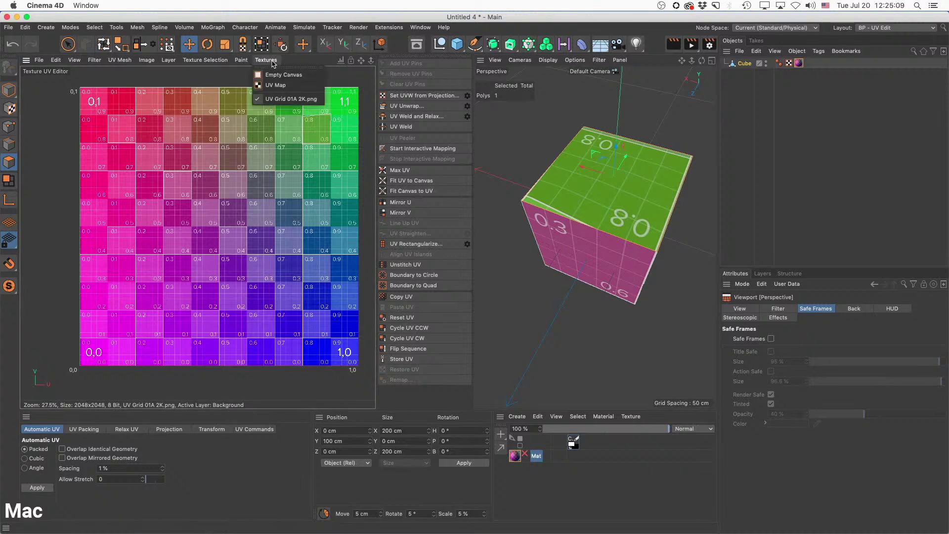
click(278, 79)
click(228, 203)
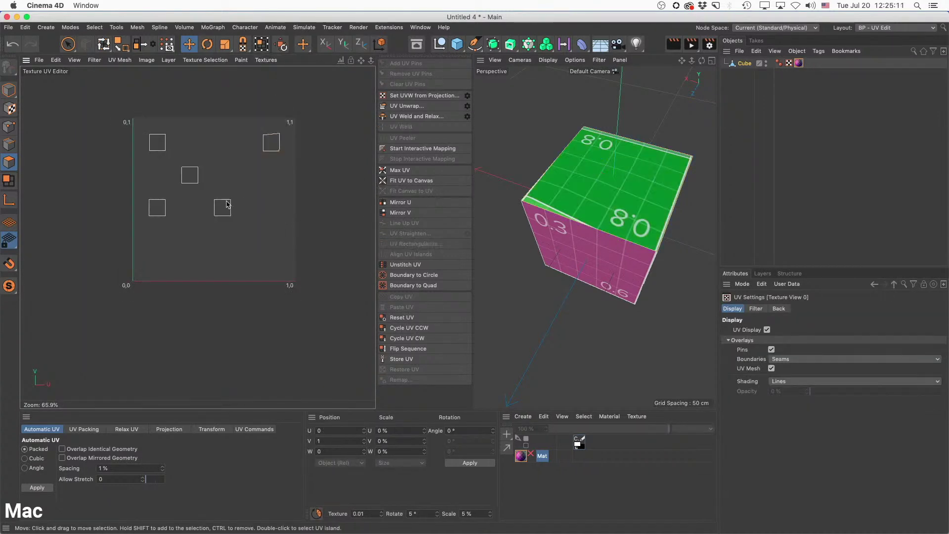
Select the two overlapping UV polygons and move them together to about U 0.512, V 0.435.
click(190, 175)
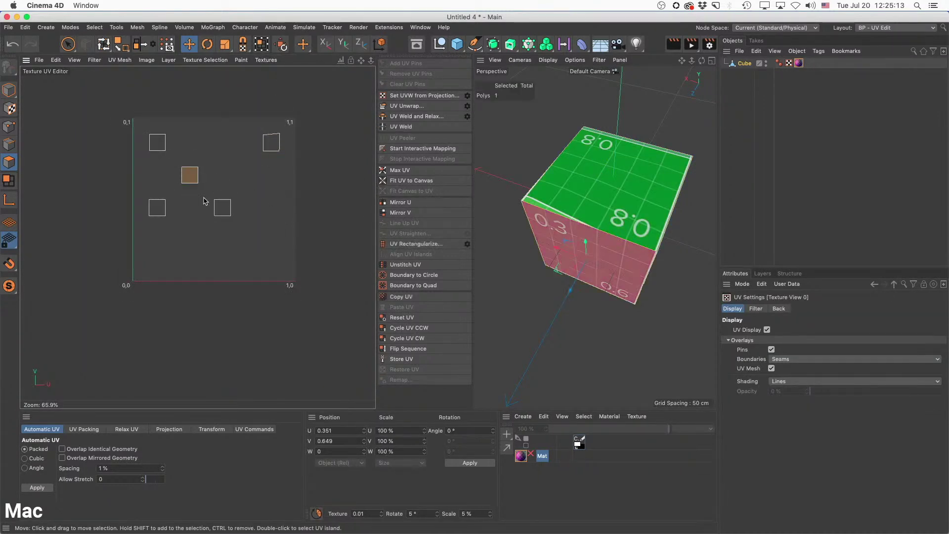
click(223, 208)
mouse_move(214, 226)
mouse_down()
mouse_move(186, 250)
mouse_move(214, 209)
mouse_up()
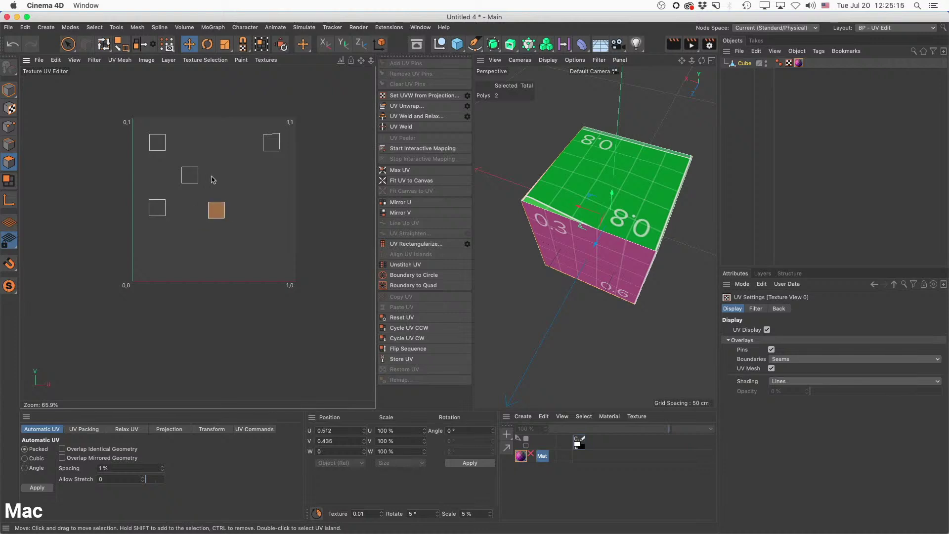
Select only the cube's side face from the overlapping pair and move its UV polygon to about U 0.653, V 0.572.
click(212, 177)
click(222, 213)
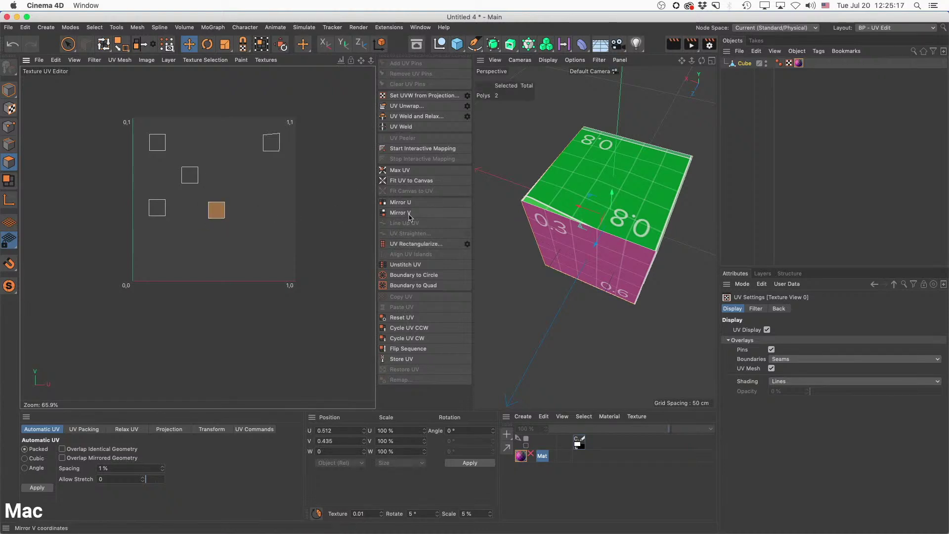
click(68, 44)
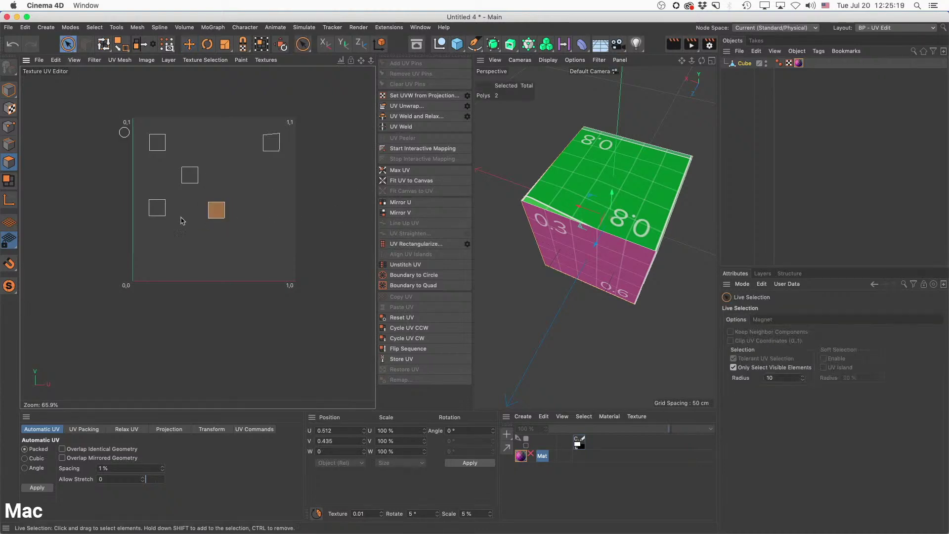
click(235, 223)
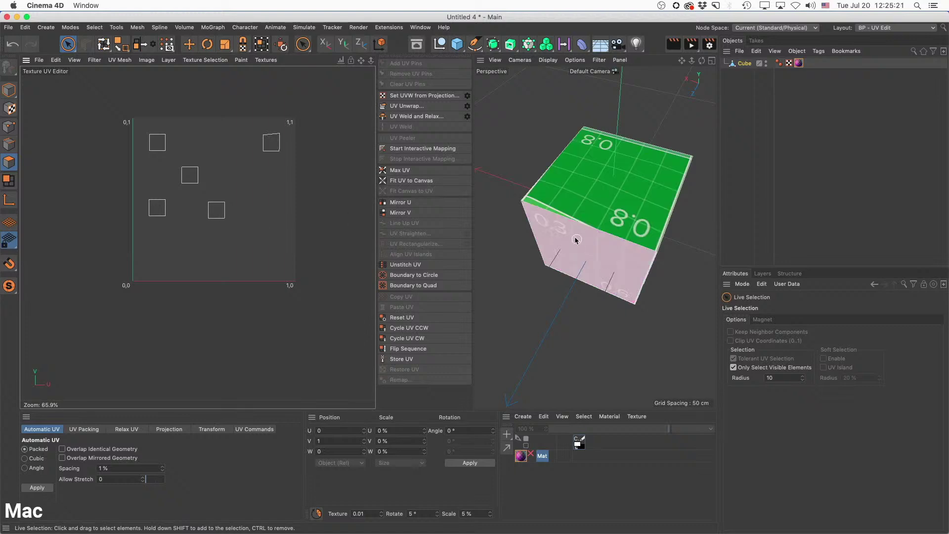
click(597, 216)
alt+drag(597, 217, 637, 198)
alt+drag(636, 234, 651, 219)
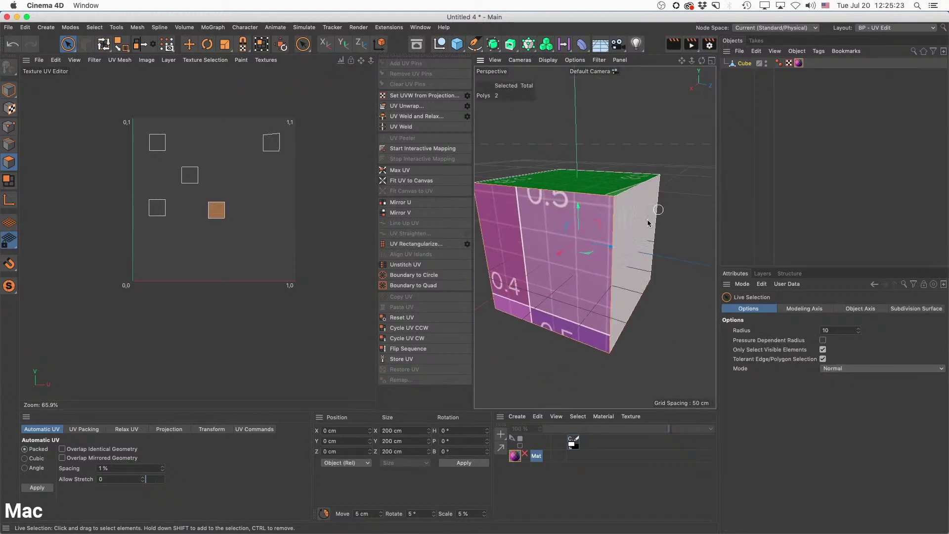
click(575, 288)
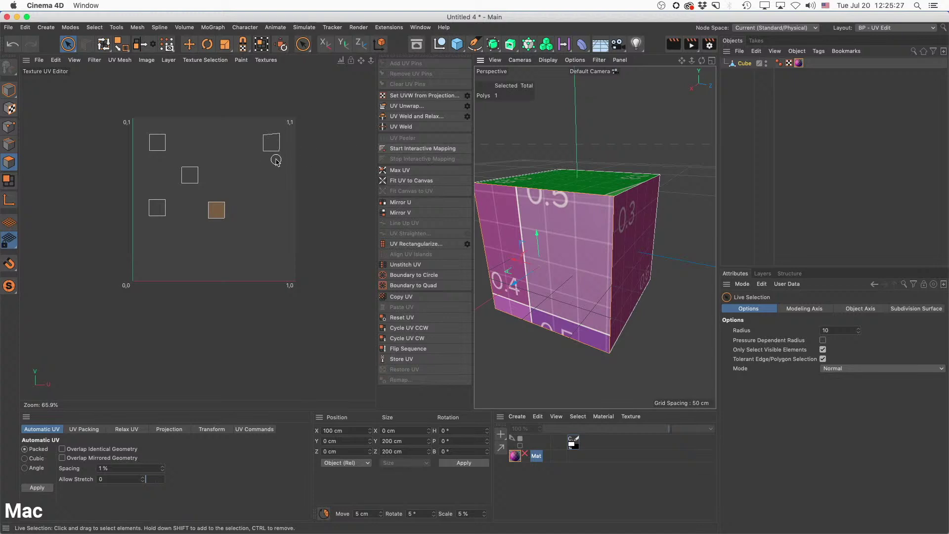
scroll(276, 182, up, 2)
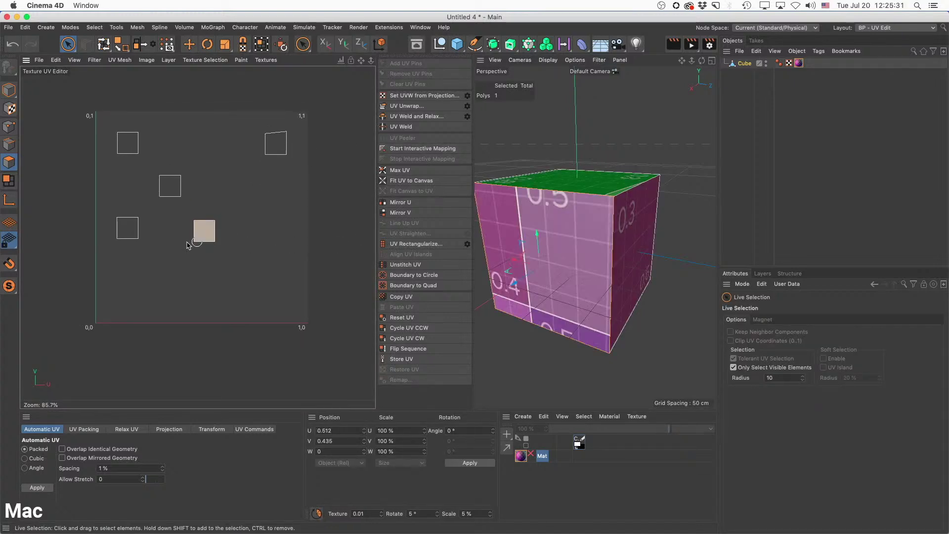
key(e)
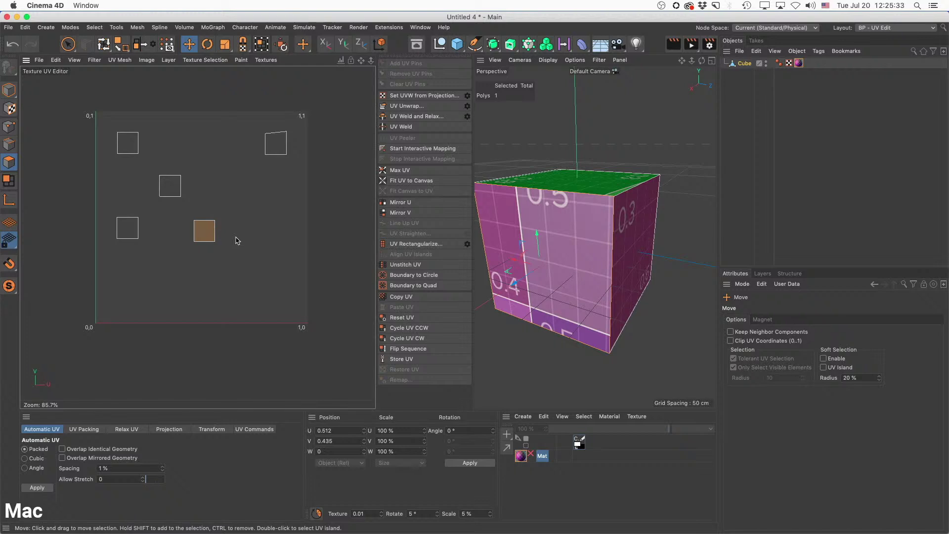
drag(240, 243, 271, 213)
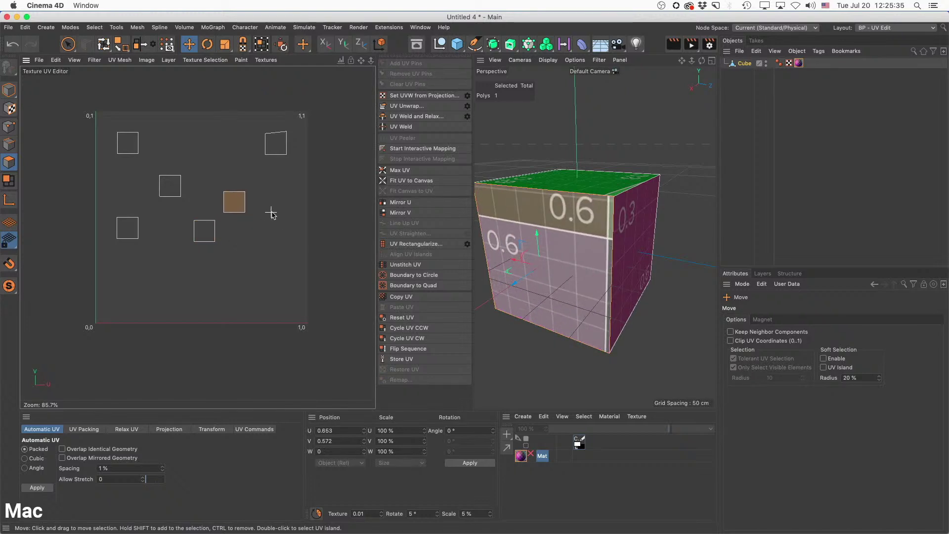
Select the adjacent side face marked 0.3 and move its UV polygon slightly down and to the left on the canvas.
alt+drag(619, 267, 579, 273)
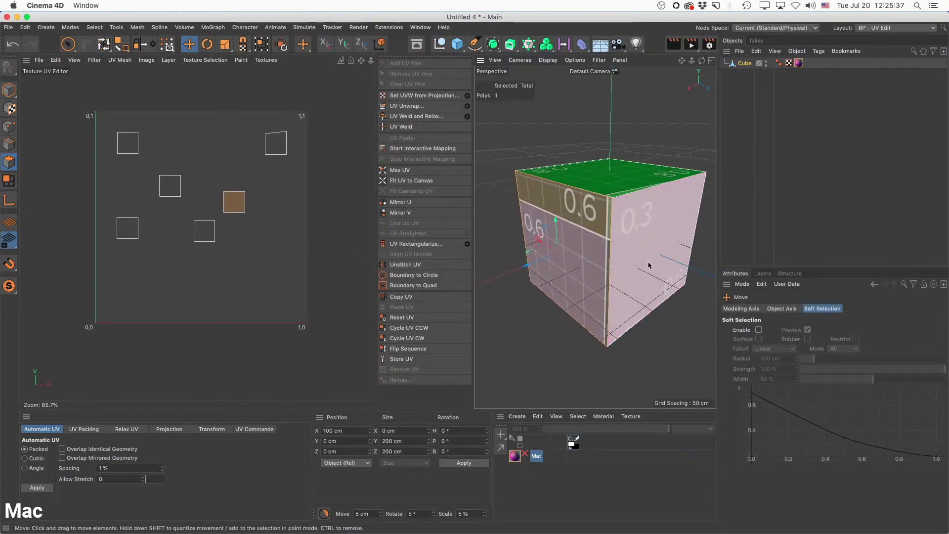
click(648, 265)
drag(246, 280, 237, 309)
click(633, 267)
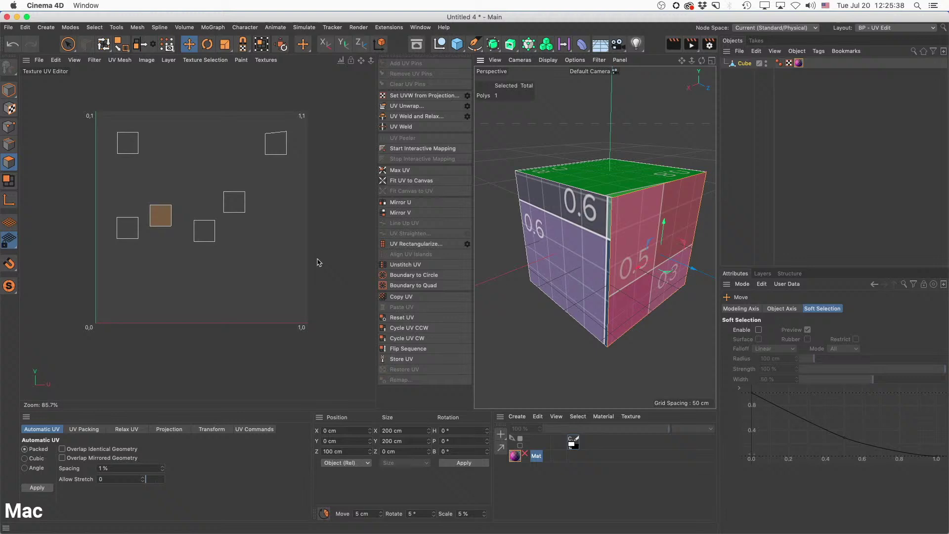
Select the UV polygon of the cube's bottom face, move it to about U 0.644, V 0.316, and clear the selection.
click(203, 238)
alt+drag(568, 242, 552, 301)
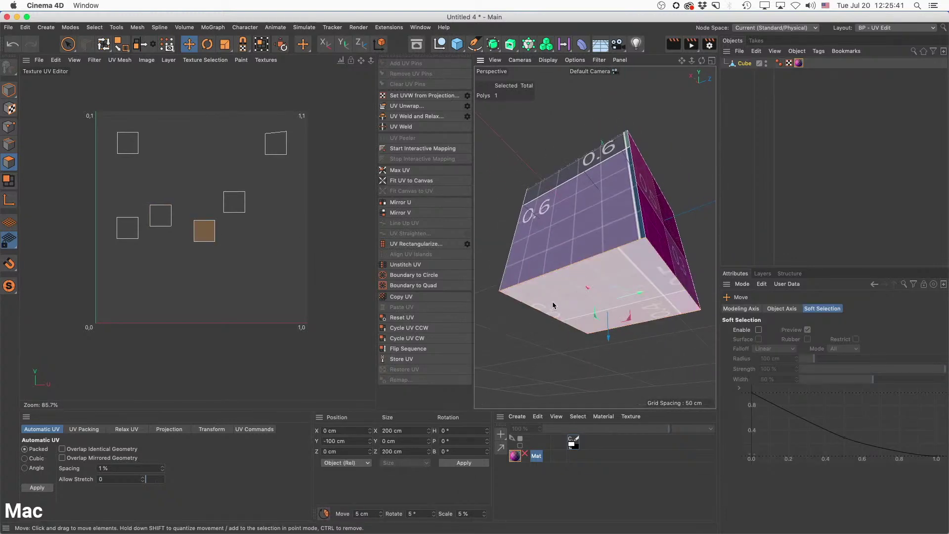
drag(197, 258, 227, 286)
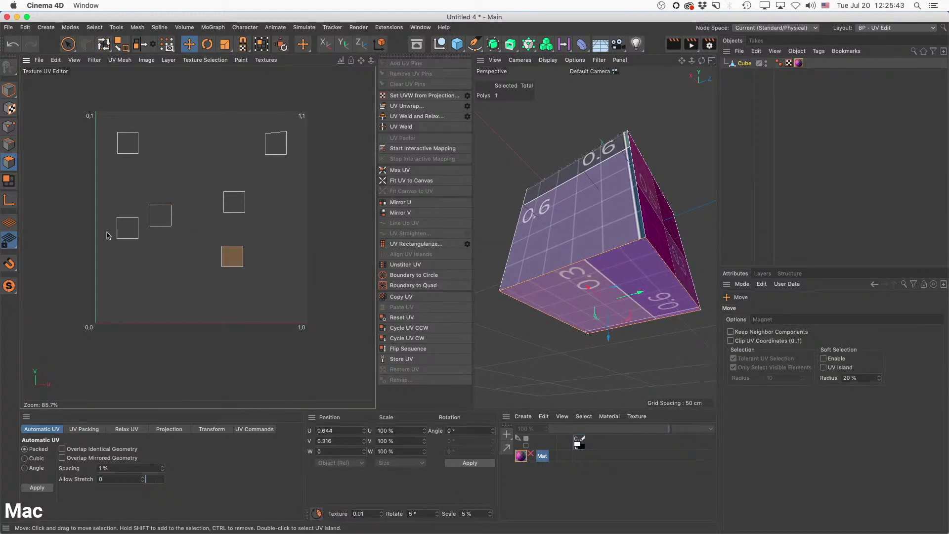
alt+drag(646, 254, 649, 312)
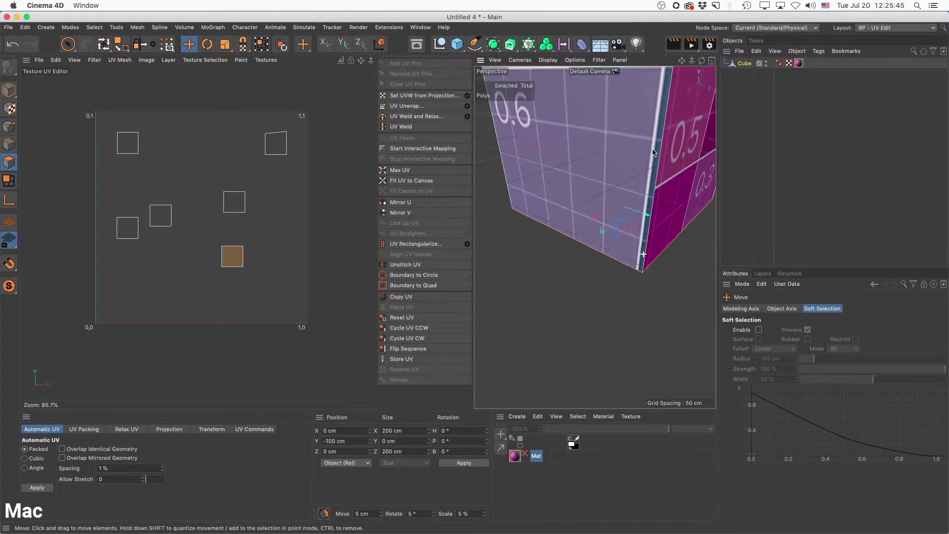
alt+right_drag(653, 151, 614, 170)
mouse_move(615, 170)
alt+mouse_down()
mouse_move(627, 214)
mouse_move(613, 208)
mouse_move(632, 169)
alt+mouse_up()
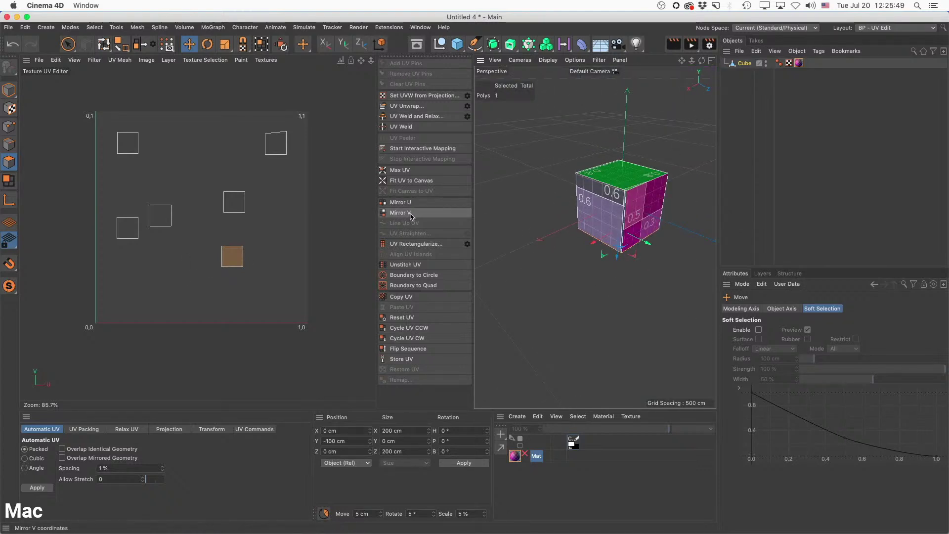
click(215, 251)
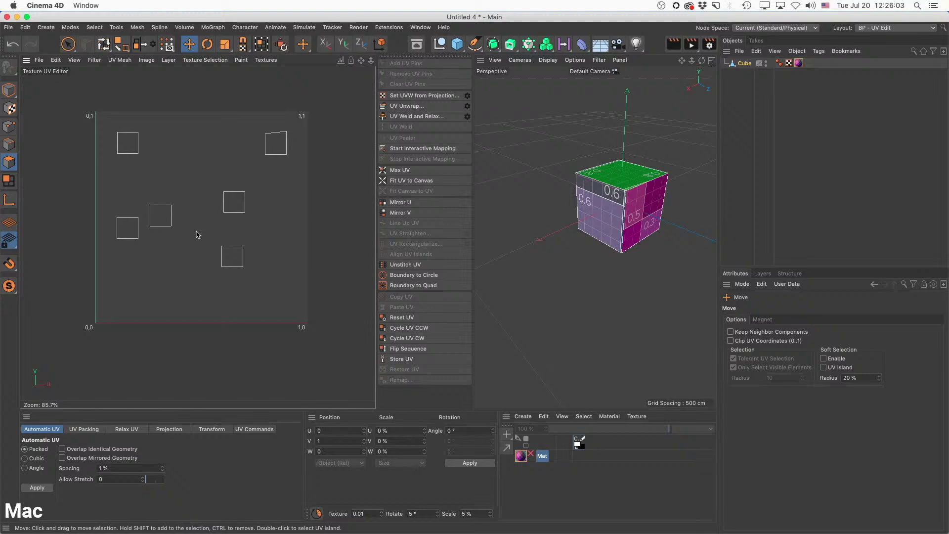
click(630, 211)
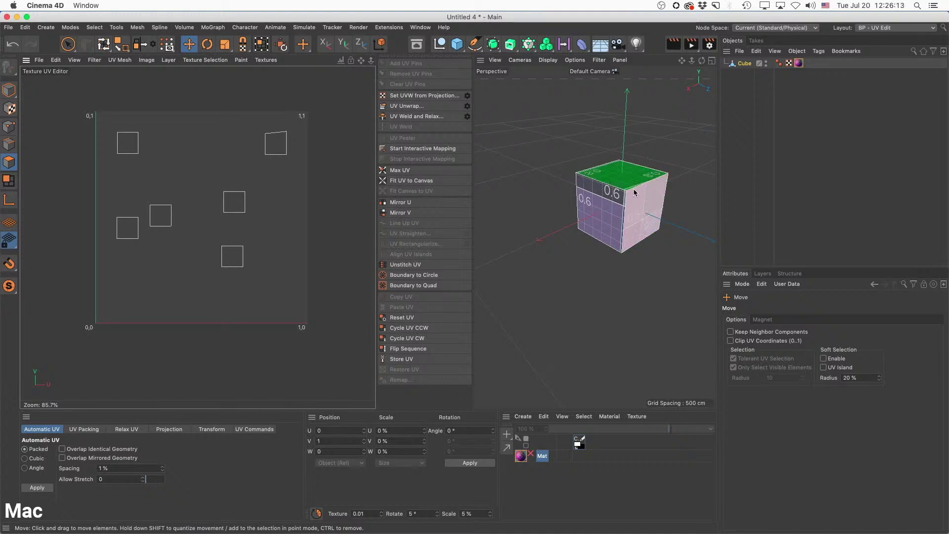
mouse_move(638, 199)
alt+mouse_down()
mouse_move(669, 254)
mouse_move(607, 215)
mouse_move(496, 179)
mouse_move(557, 235)
mouse_move(658, 151)
mouse_move(652, 168)
mouse_move(685, 277)
mouse_move(705, 285)
mouse_move(660, 156)
mouse_move(706, 200)
mouse_move(663, 155)
mouse_move(680, 193)
alt+mouse_up()
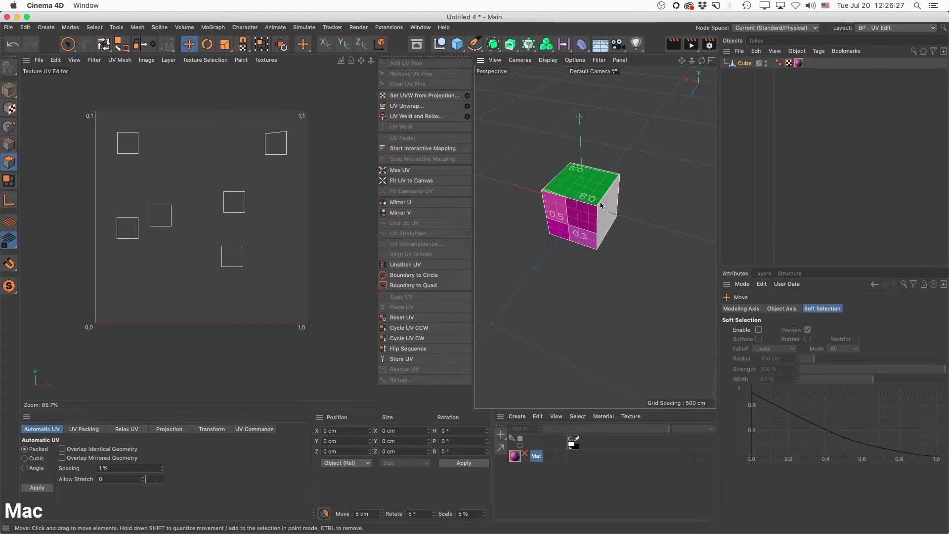
click(271, 171)
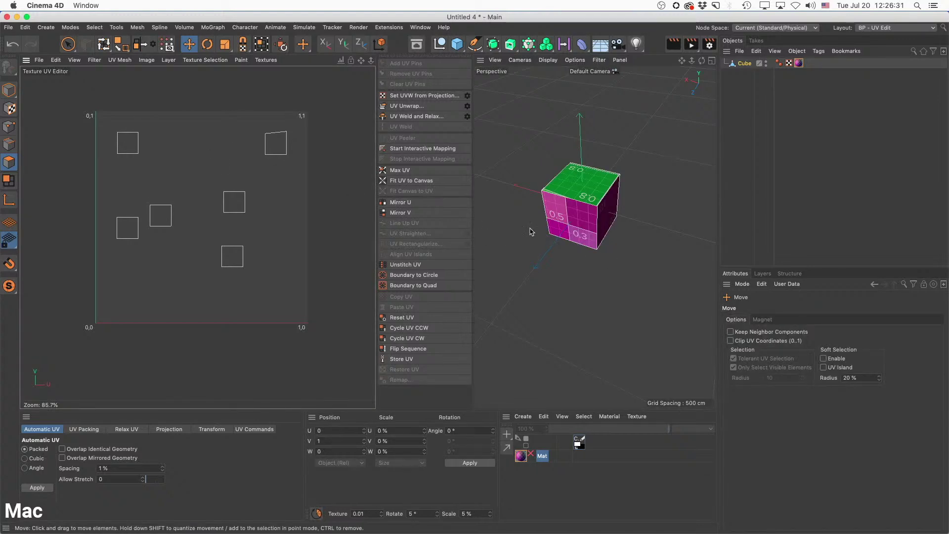
click(596, 215)
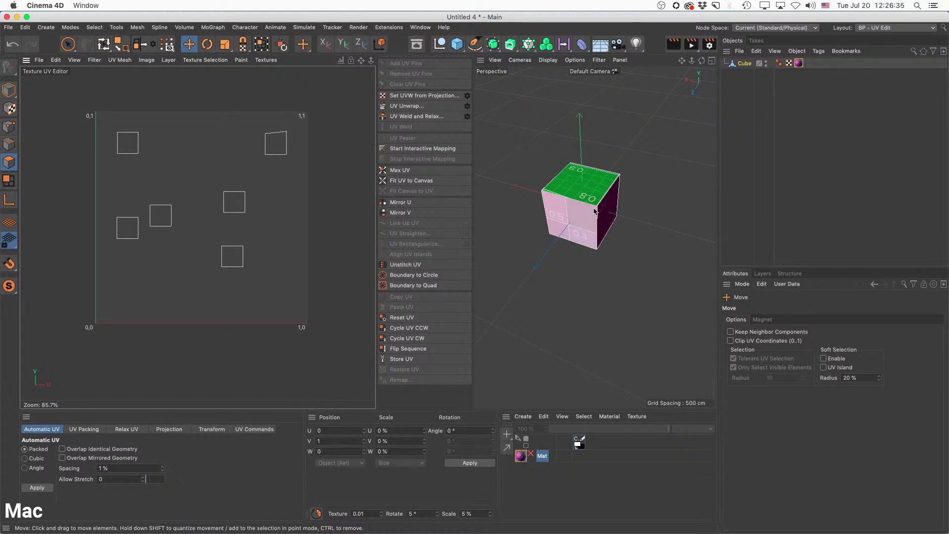
Set the projection of the cube's material tag to Spherical and inspect the texture on the cube.
click(799, 64)
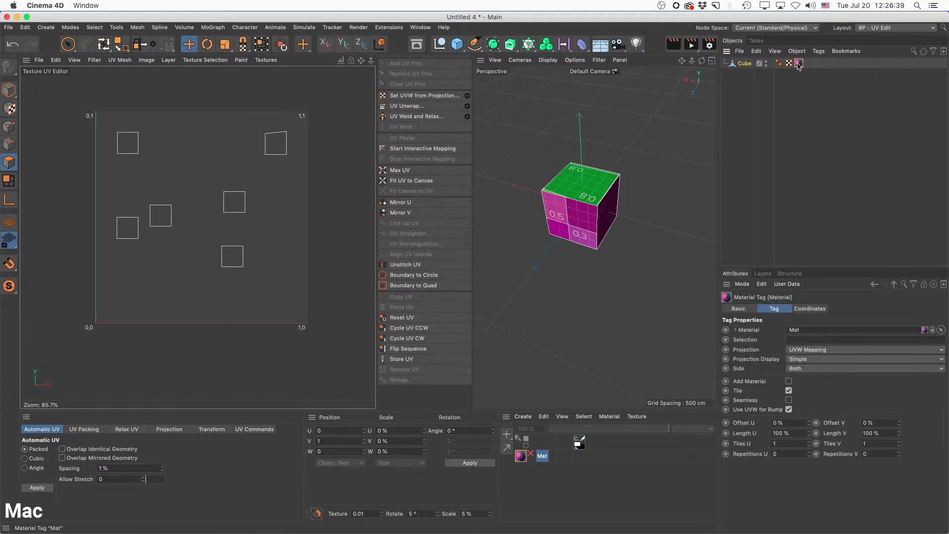
click(807, 351)
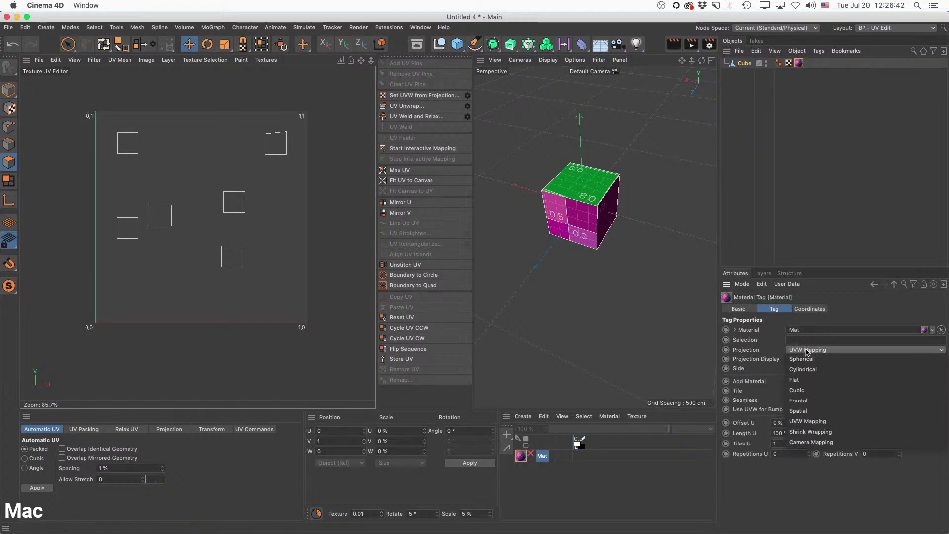
click(811, 361)
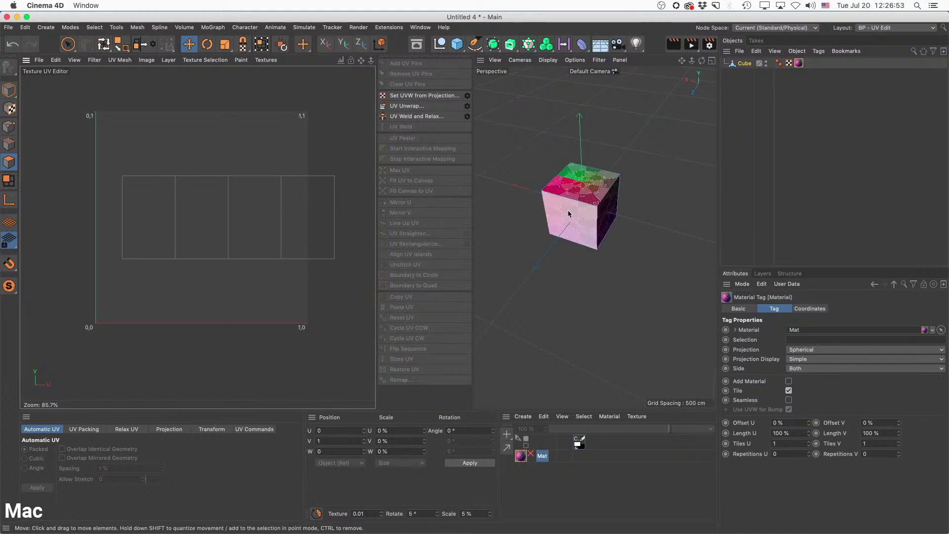
click(595, 209)
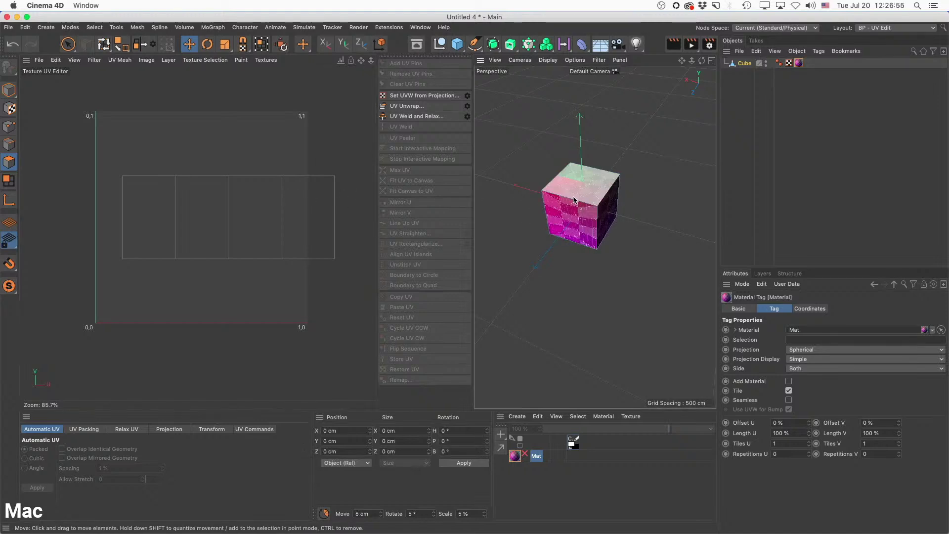
scroll(601, 198, up, 5)
mouse_move(635, 214)
alt+mouse_down()
mouse_move(646, 212)
mouse_move(637, 211)
alt+mouse_up()
Change the material projection to Flat and, in Texture mode, rotate it to about H 29.8°, P 43.7°, B 2.8°.
click(827, 352)
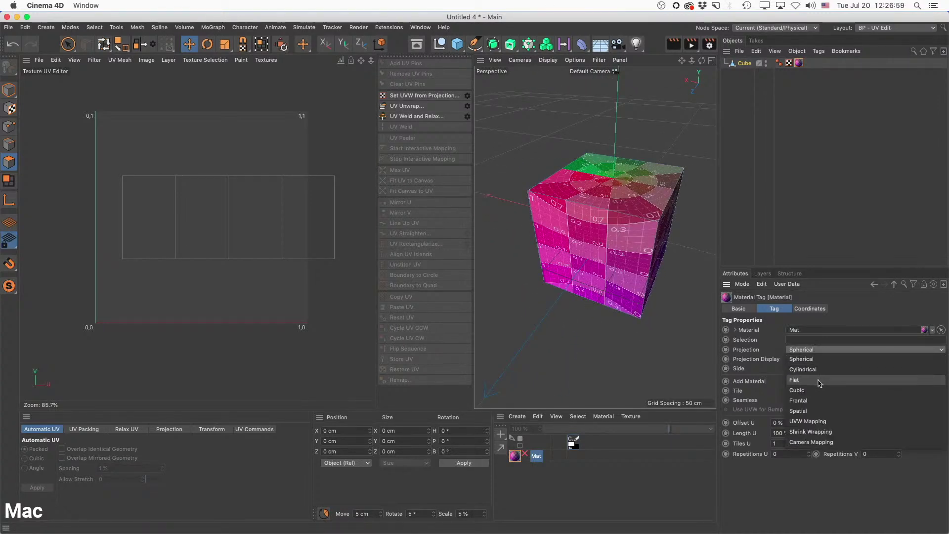
click(823, 377)
scroll(630, 236, down, 5)
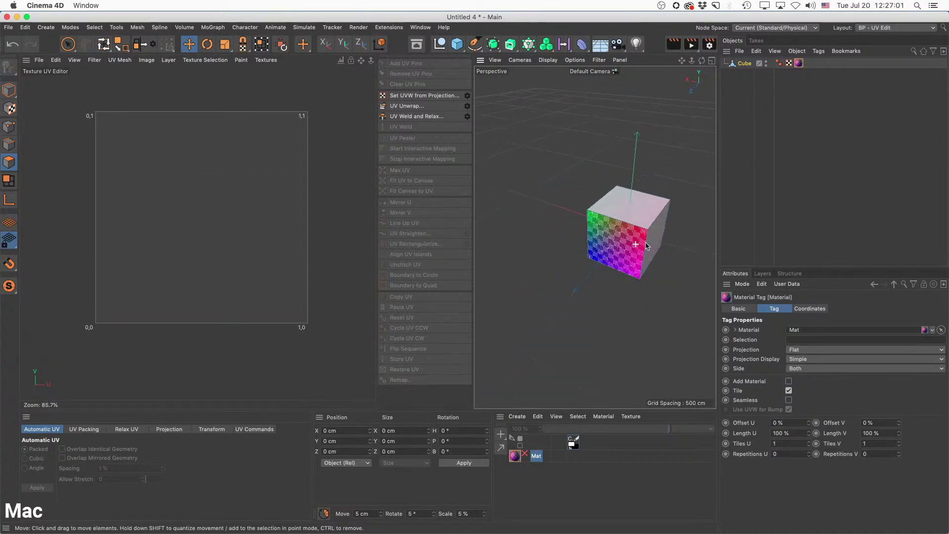
click(10, 108)
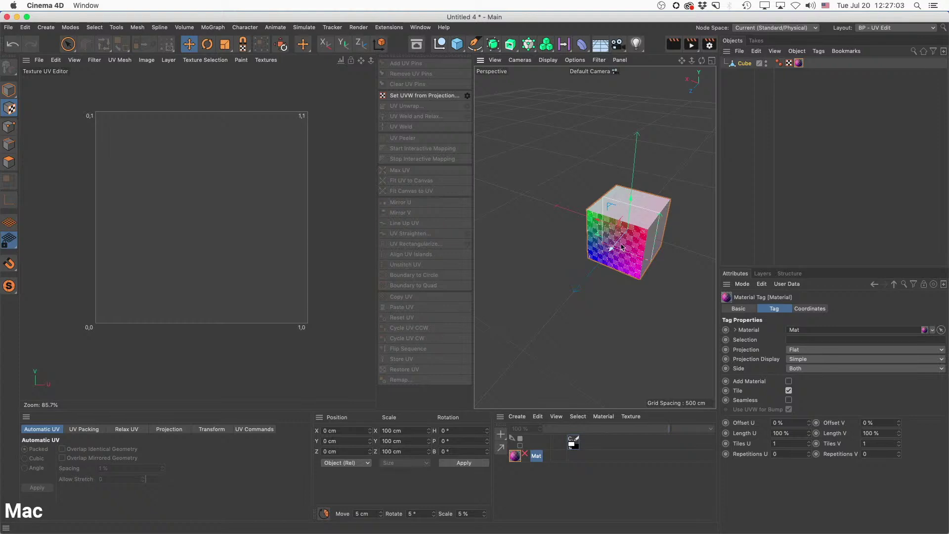
key(e)
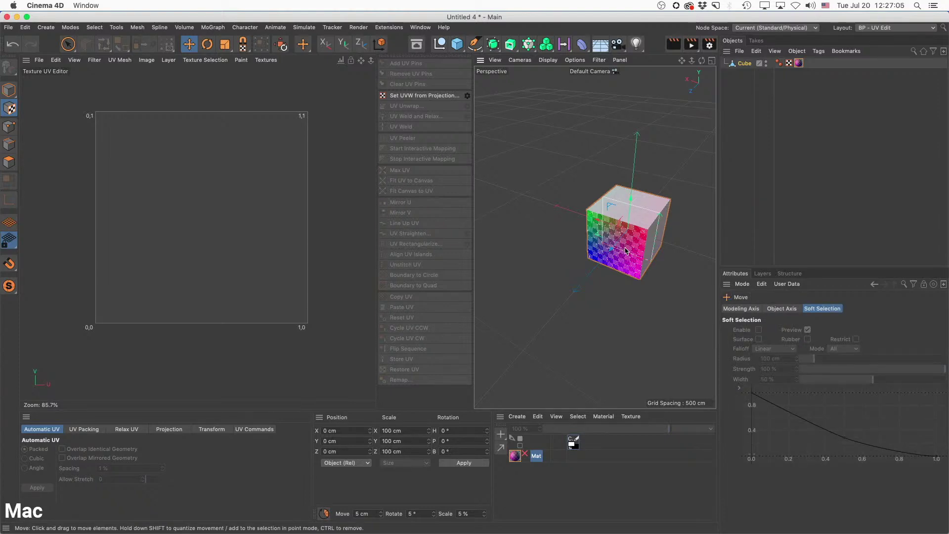
key(r)
drag(632, 242, 649, 211)
key(e)
alt+drag(639, 276, 556, 208)
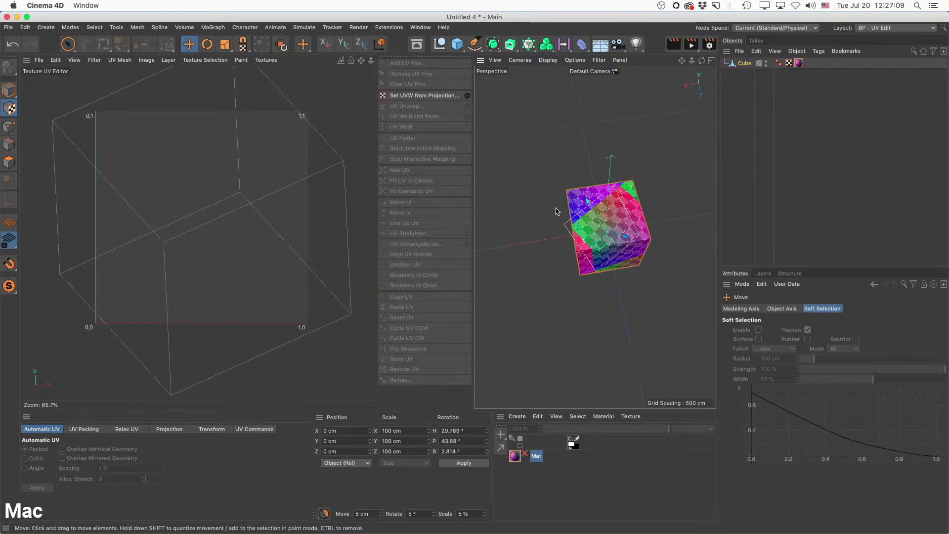
alt+drag(620, 240, 587, 301)
Move the flat texture projection away from the cube to about X -116 cm, Y 186 cm, Z 176 cm.
drag(630, 244, 646, 256)
scroll(664, 262, down, 3)
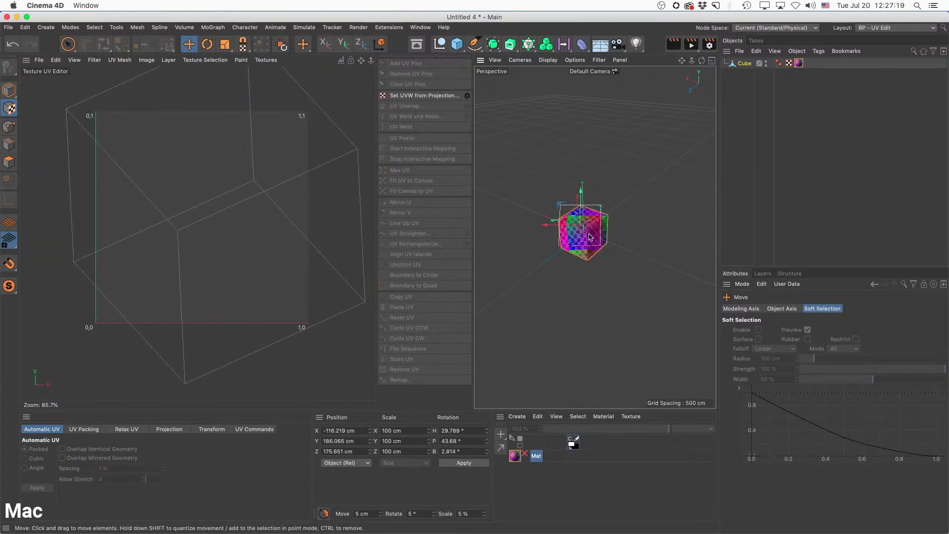
alt+drag(595, 250, 634, 225)
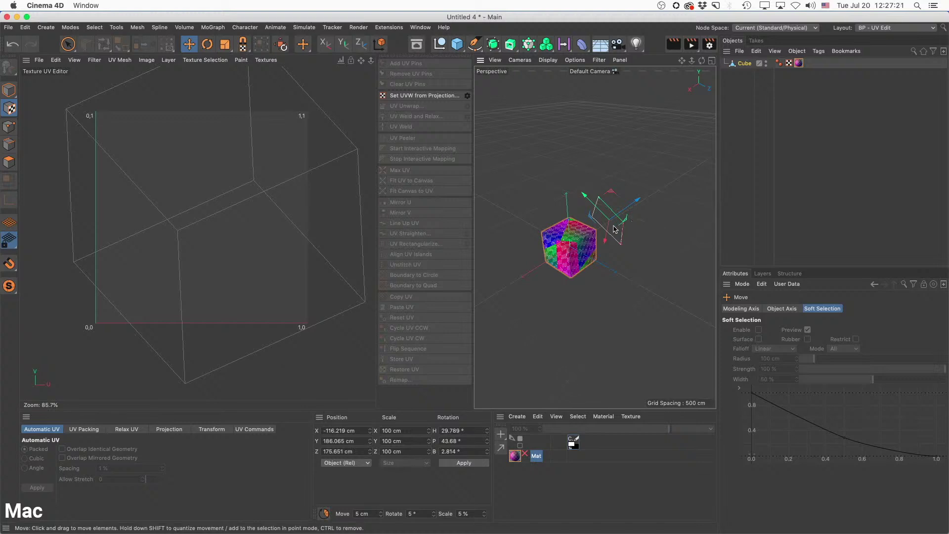
scroll(629, 209, up, 5)
scroll(629, 209, down, 8)
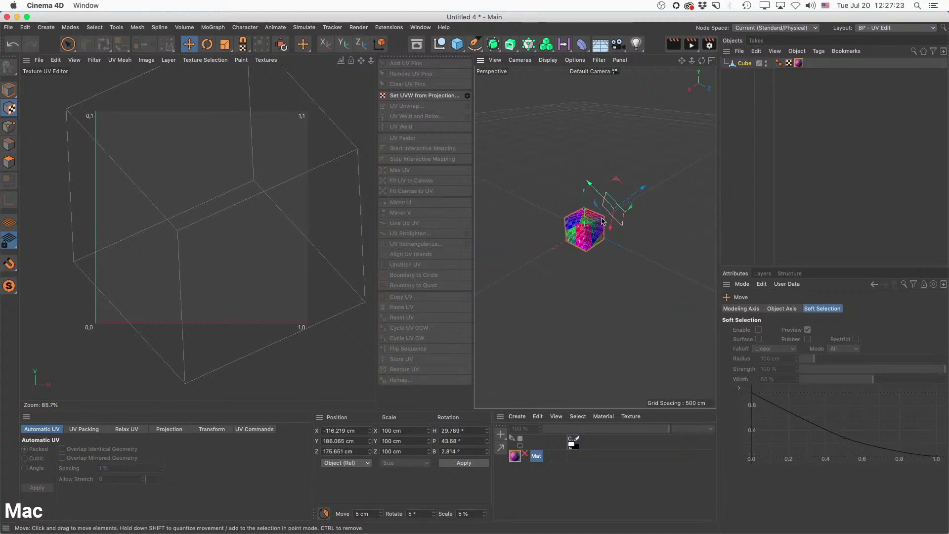
mouse_move(638, 201)
alt+mouse_down()
mouse_move(682, 210)
mouse_move(609, 236)
mouse_move(608, 224)
mouse_move(594, 243)
mouse_move(628, 228)
alt+mouse_up()
scroll(631, 233, up, 4)
scroll(609, 223, up, 3)
View the cube and its projection plane through the Isometric camera, and return the viewport to Perspective.
click(545, 61)
click(546, 83)
scroll(575, 245, up, 3)
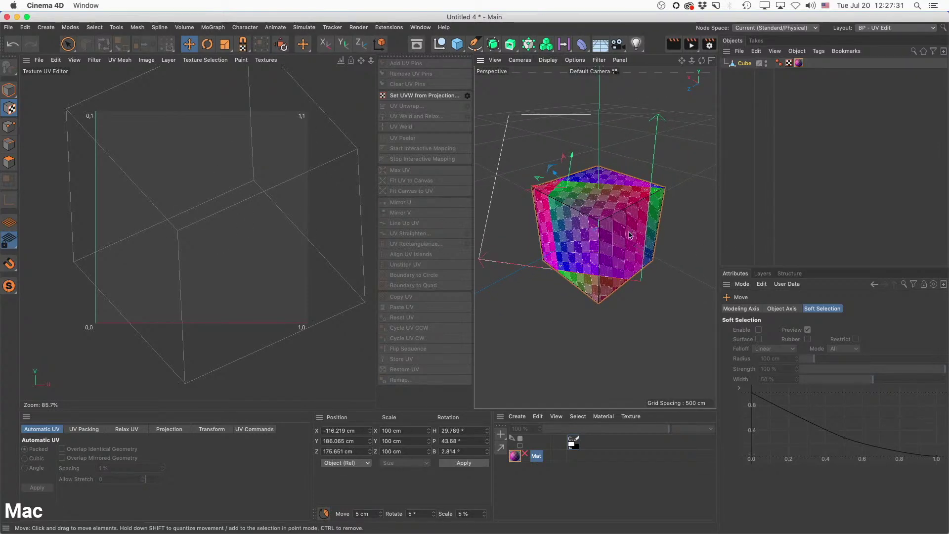
click(520, 61)
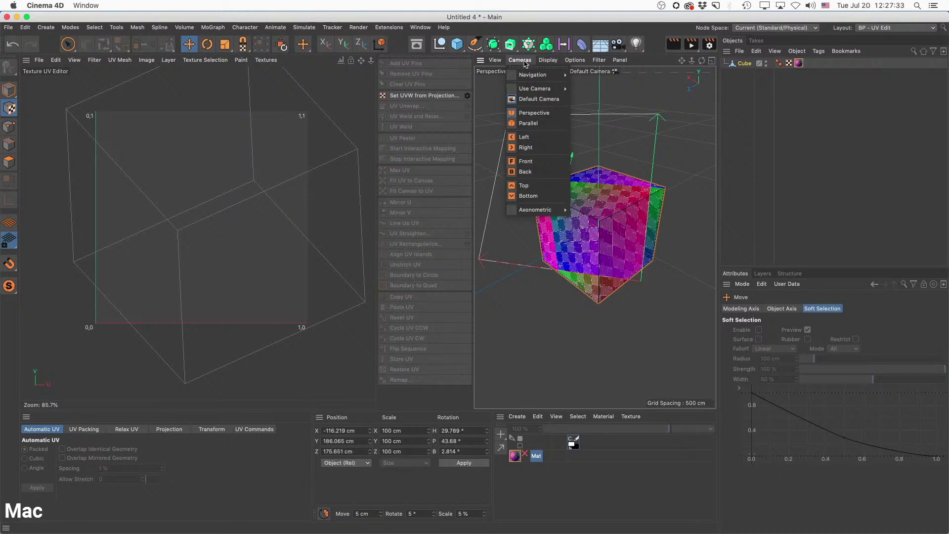
mouse_move(538, 209)
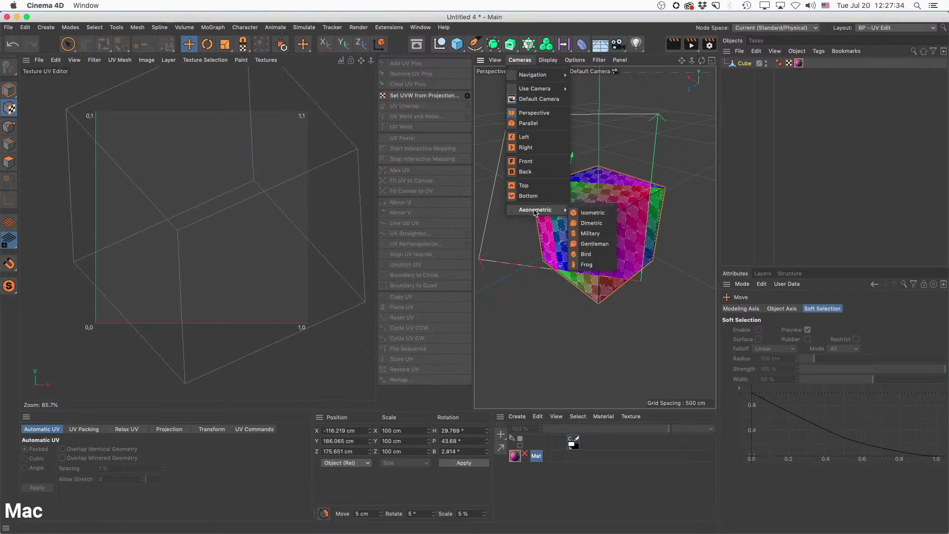
click(608, 214)
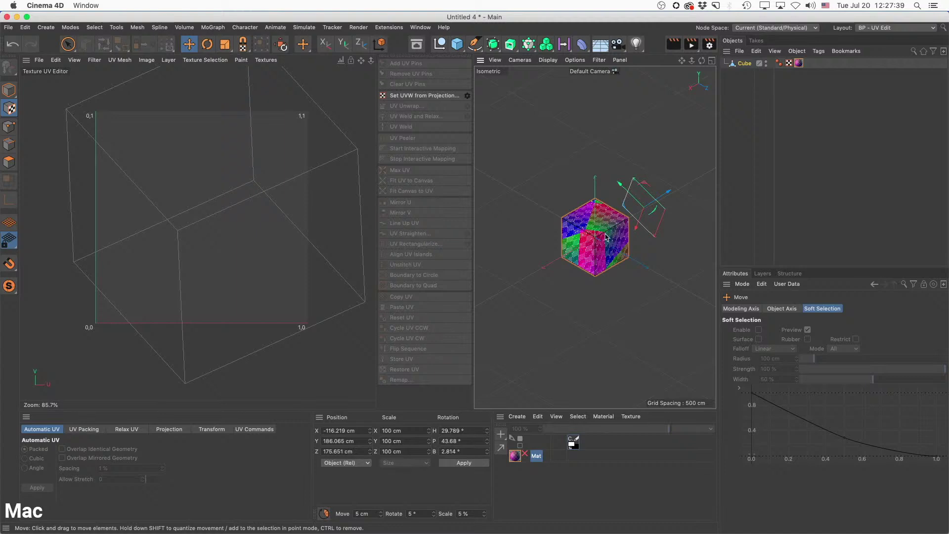
click(519, 59)
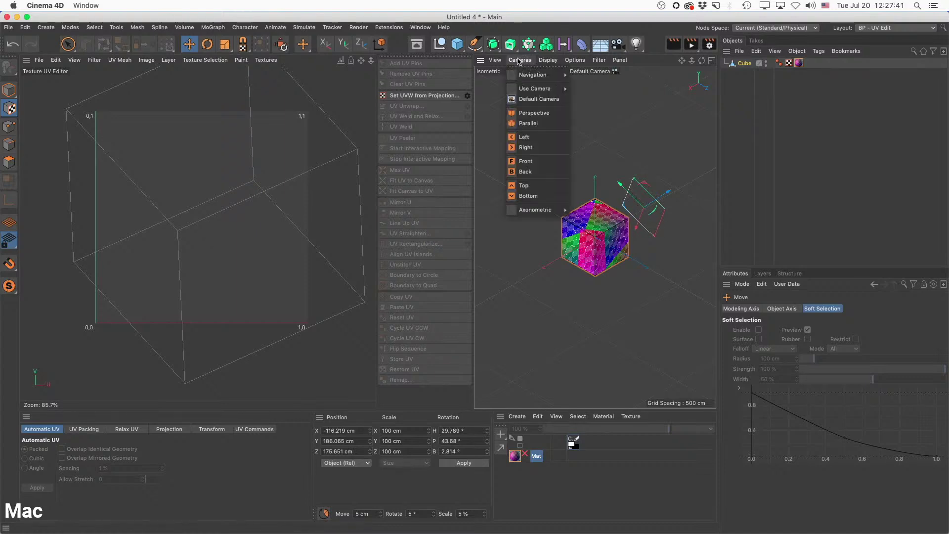
mouse_move(537, 214)
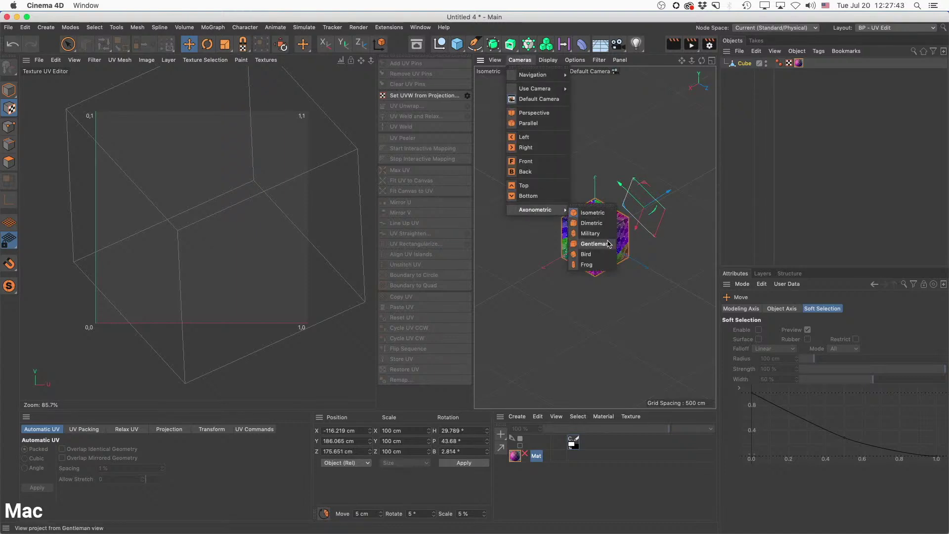
click(533, 113)
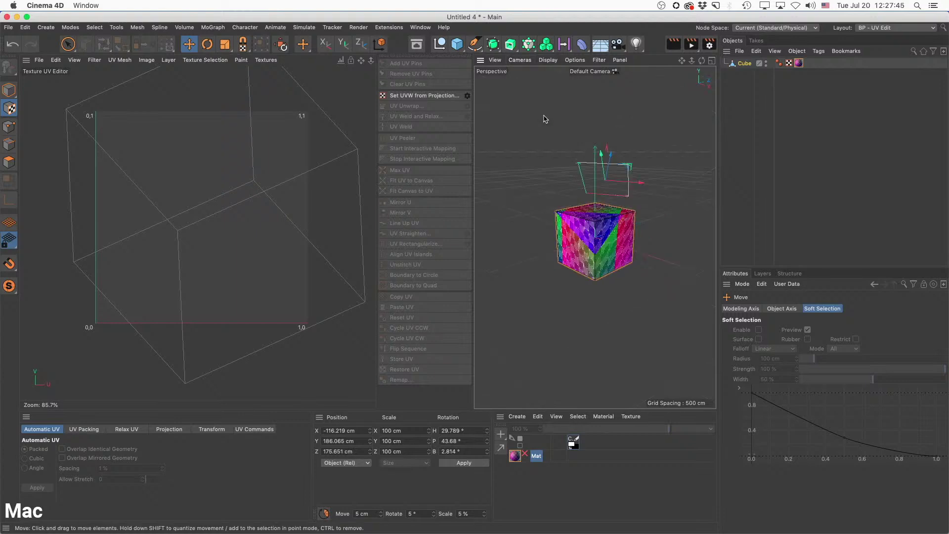
alt+drag(616, 242, 640, 241)
Move the flat projection to about X -94 cm, Y 144 cm, Z 137 cm and change the material tag's projection to Spherical.
click(798, 64)
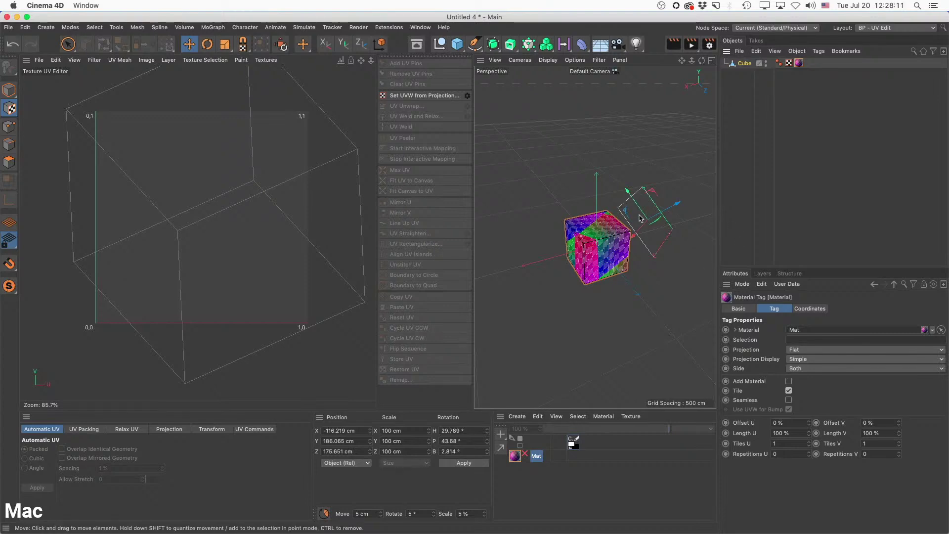
mouse_move(660, 218)
mouse_down()
mouse_move(644, 225)
mouse_move(662, 218)
mouse_up()
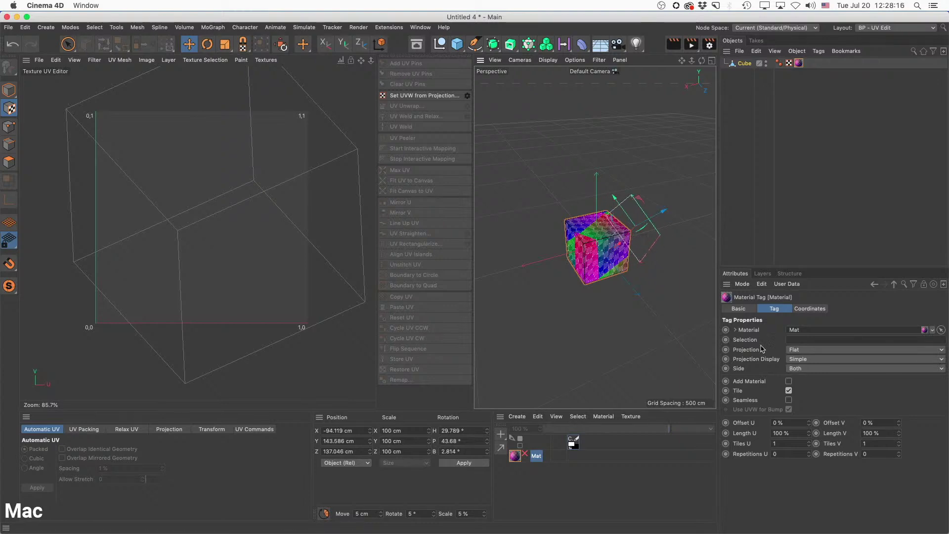
click(801, 350)
click(802, 359)
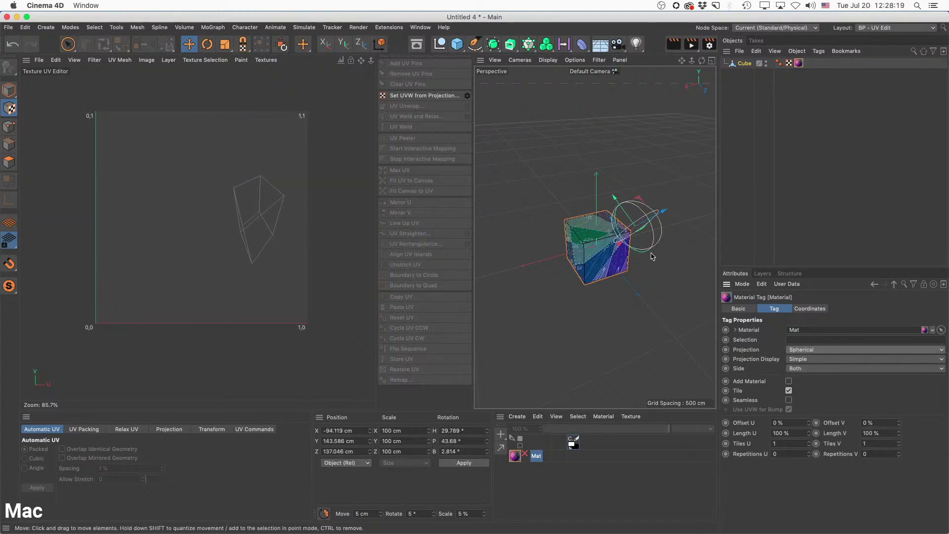
Move the spherical projection to about X -12 cm, Y -14 cm, Z -7 cm and rotate it to about H 65.9°, P 11.2°, B 3.4°.
drag(649, 223, 608, 245)
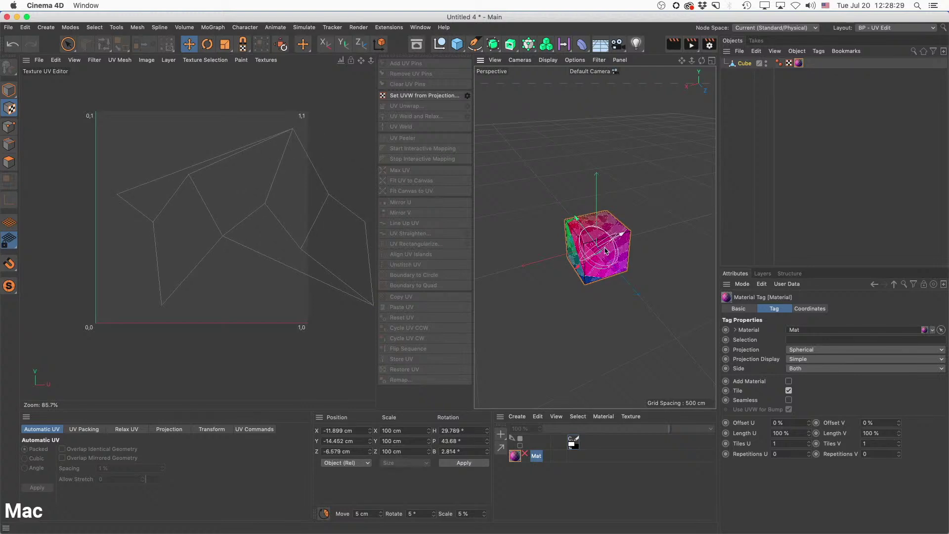
key(r)
drag(612, 256, 609, 253)
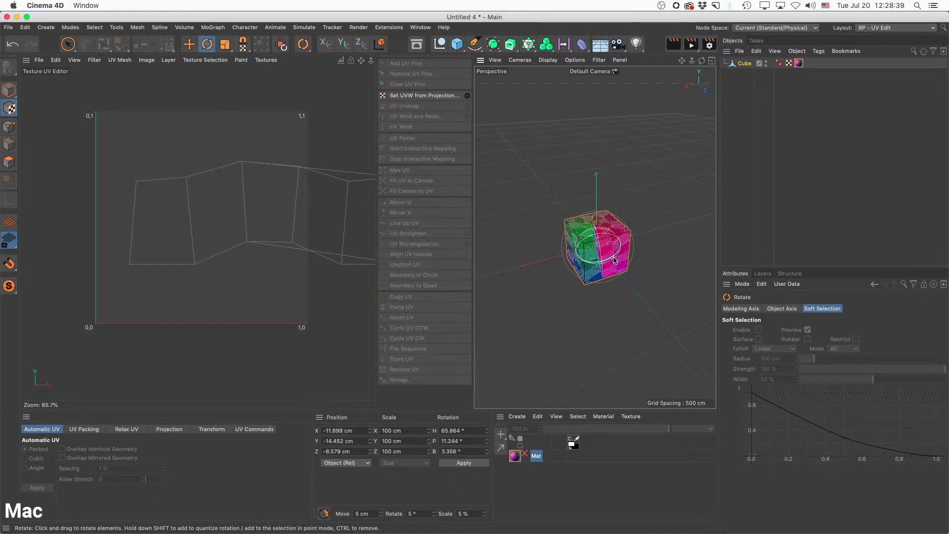
Change the cube's material tag projection to Cubic.
click(799, 63)
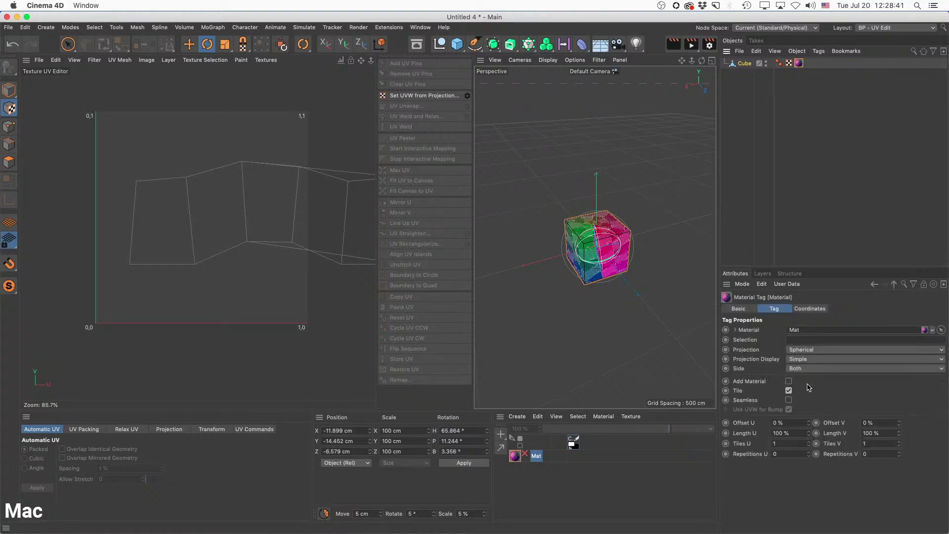
click(801, 350)
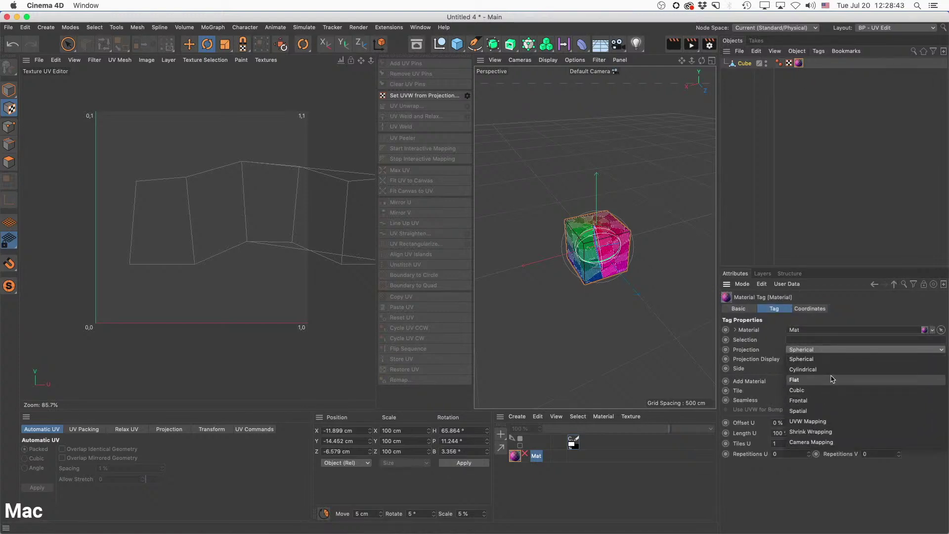
click(831, 390)
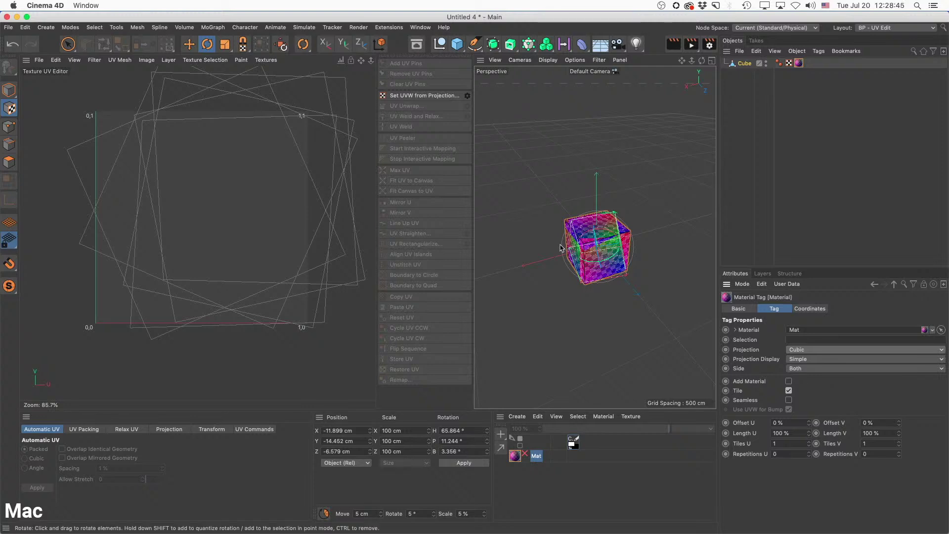
Reset the cubic projection's position to 0 cm on X, Y and Z in the material tag's coordinates.
click(810, 308)
double_click(762, 330)
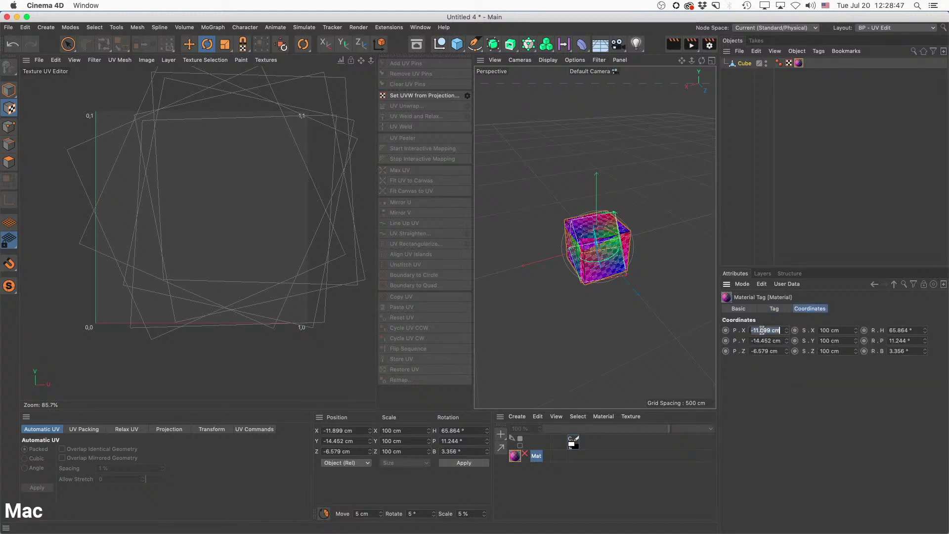
text(0)
key(Tab)
text(0)
key(Tab)
text(0)
key(Tab)
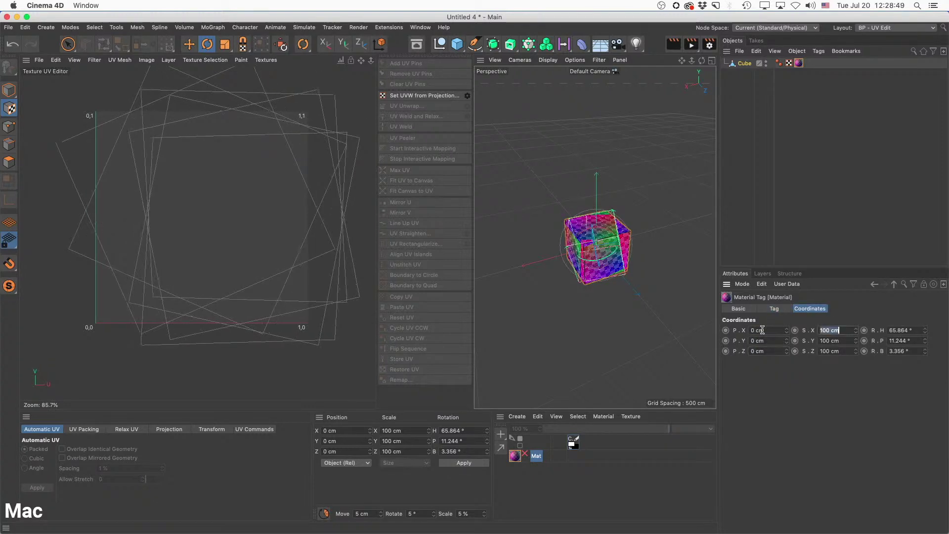
Reset the cubic projection's rotation to 0° for H, P and B.
key(Tab)
key(Tab)
key(Tab)
text(0)
key(Tab)
text(0)
key(Tab)
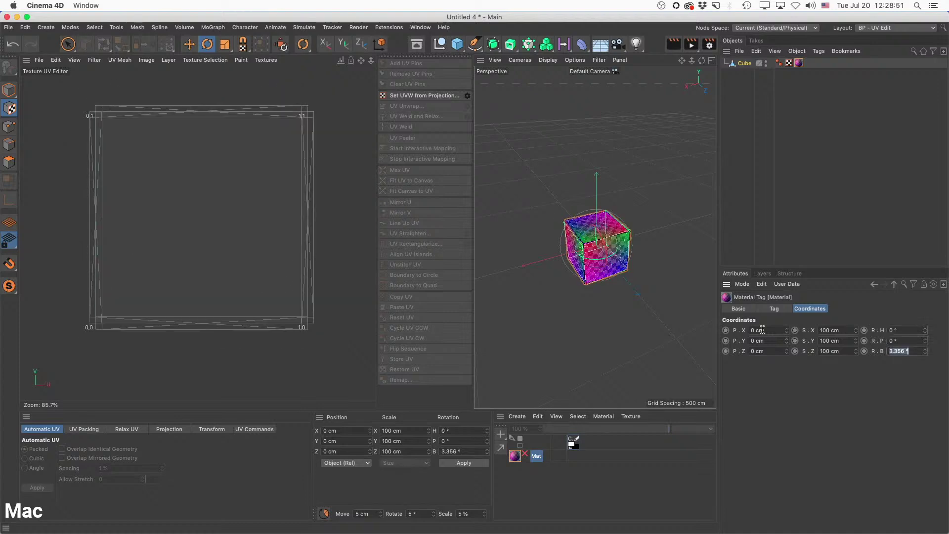
text(0)
key(Return)
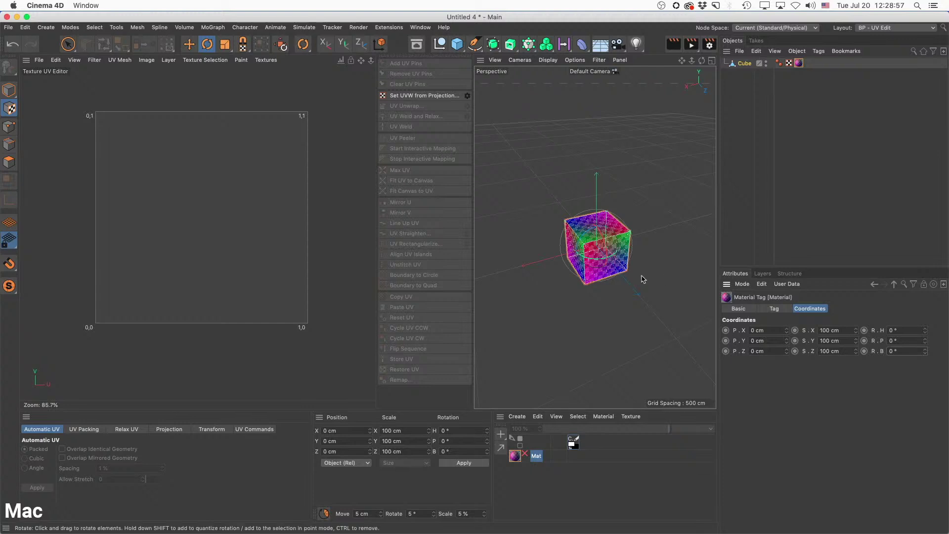
Move the cubic texture projection along Z, away from the cube, to about Z 285 cm.
key(e)
drag(617, 270, 660, 278)
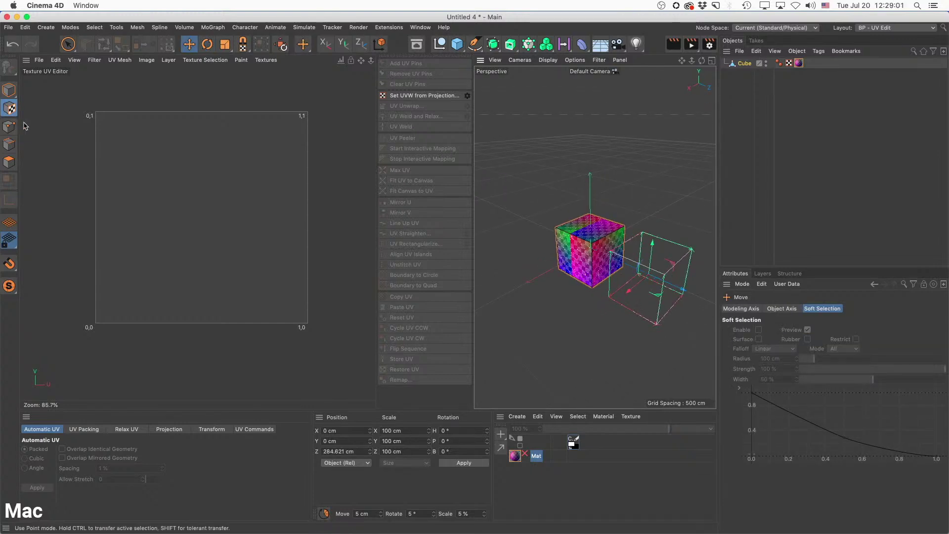
click(11, 109)
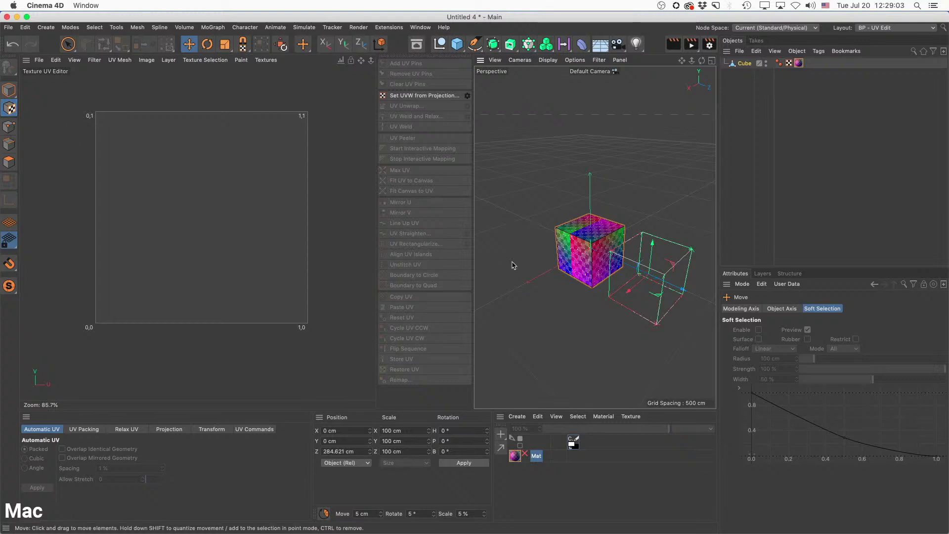
scroll(663, 277, up, 6)
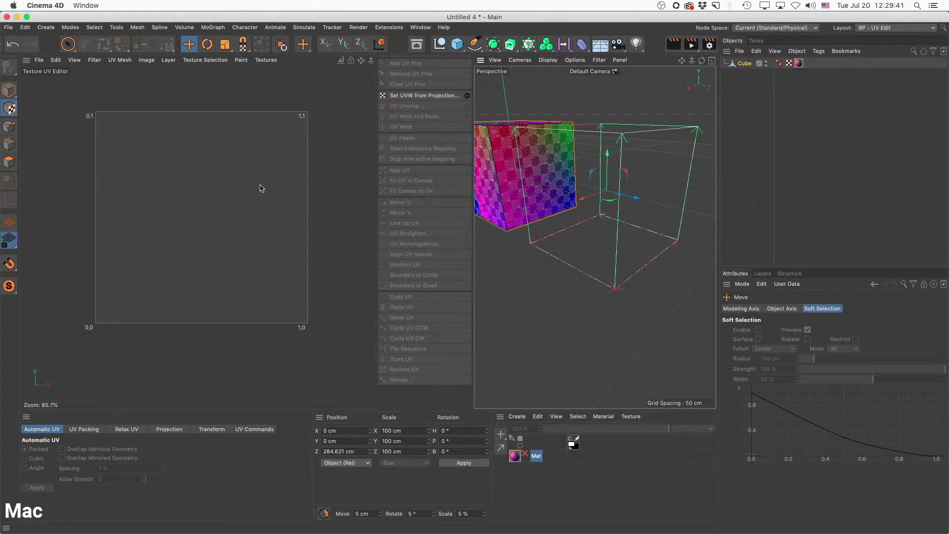
scroll(257, 185, down, 4)
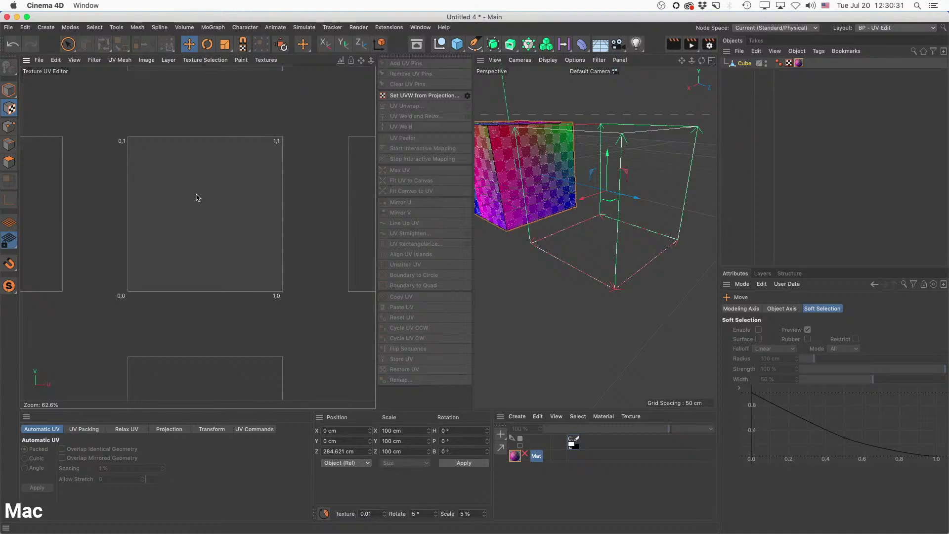
scroll(226, 192, down, 5)
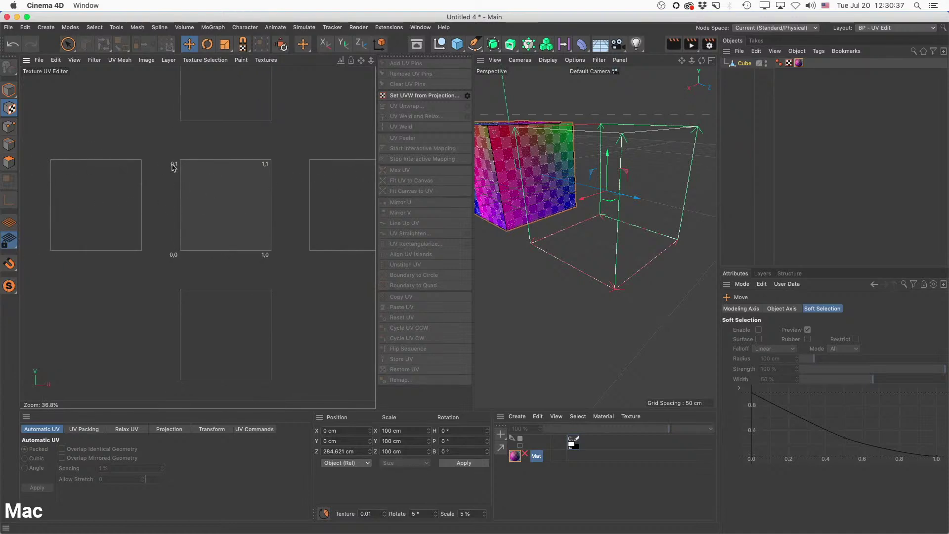
Turn the material tag's Tile option off and back on.
click(799, 63)
click(779, 309)
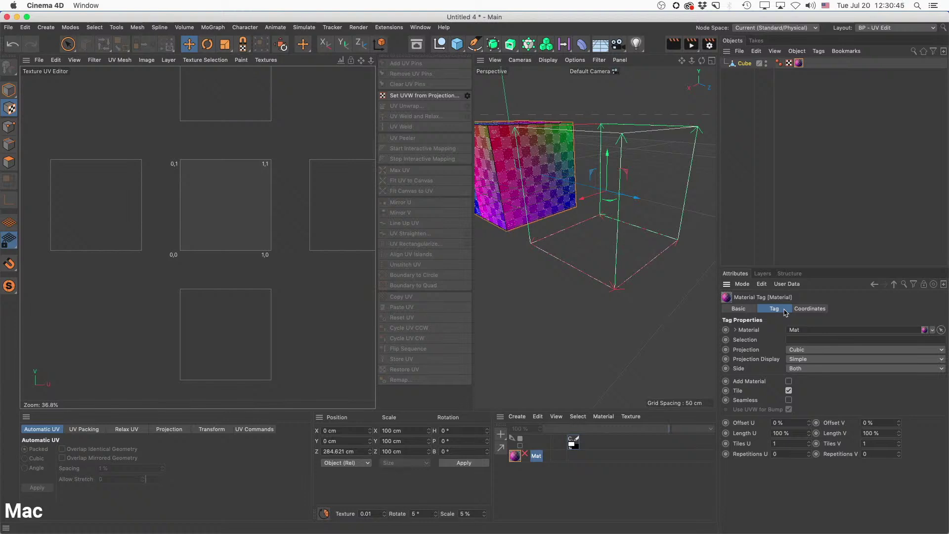
click(789, 393)
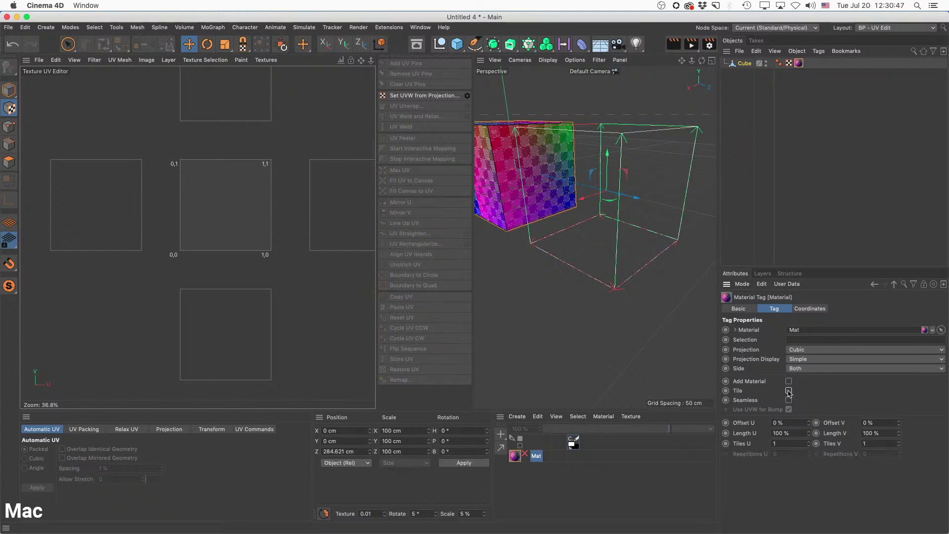
click(789, 393)
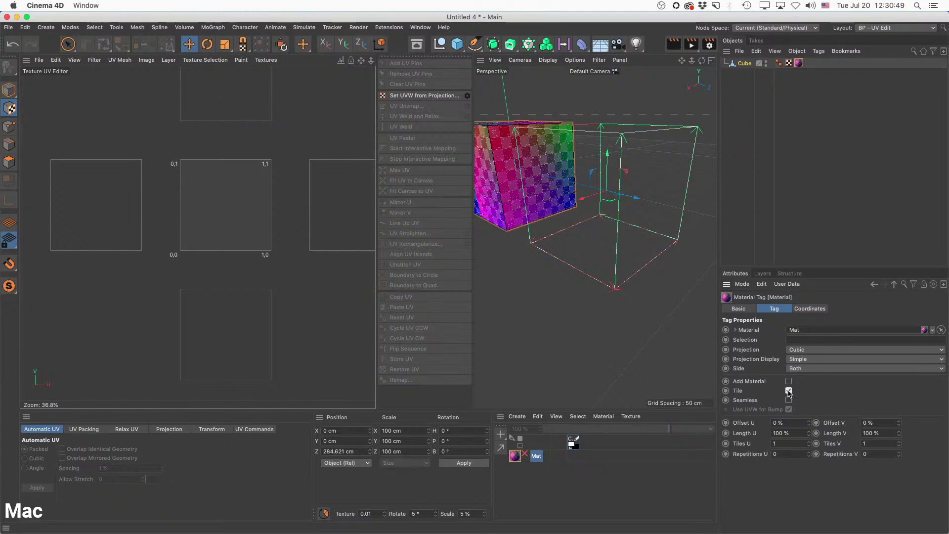
Display the UV Grid 01A 2K.png texture behind the UVs and examine the cubic layout around the 0–1 area.
alt+middle_drag(265, 219, 221, 220)
scroll(244, 197, up, 2)
click(266, 60)
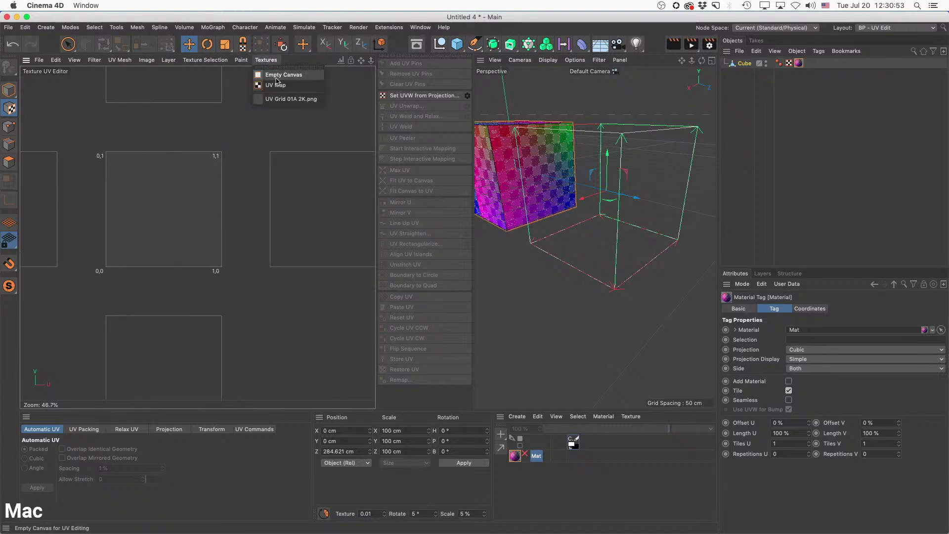
click(289, 98)
alt+middle_drag(256, 213, 203, 226)
scroll(268, 203, down, 8)
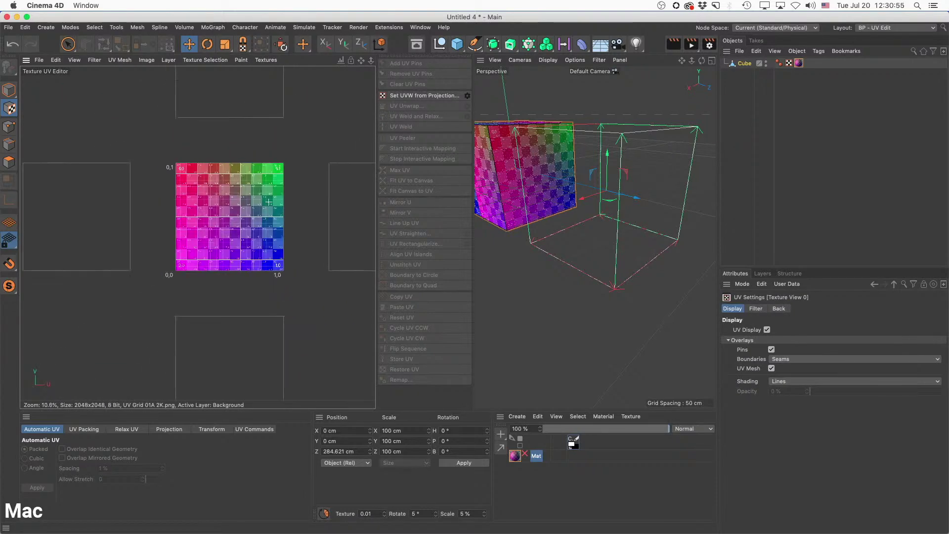
alt+middle_drag(274, 193, 196, 237)
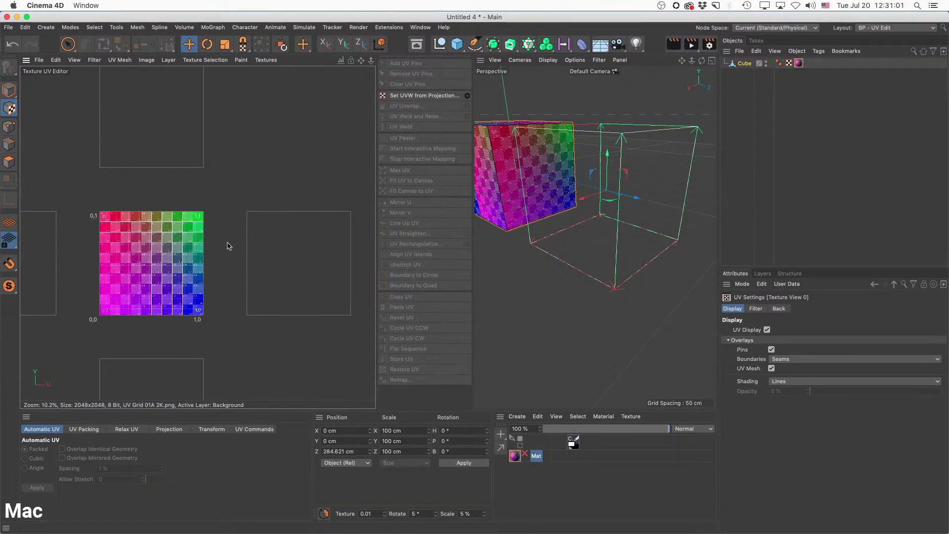
scroll(314, 255, down, 3)
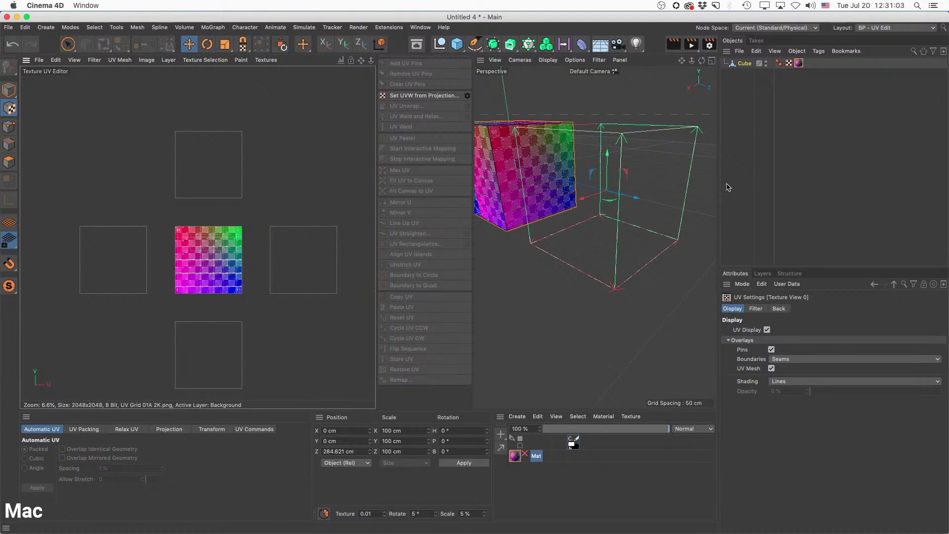
Change the material tag's projection from Cubic to UVW Mapping.
click(799, 63)
click(809, 350)
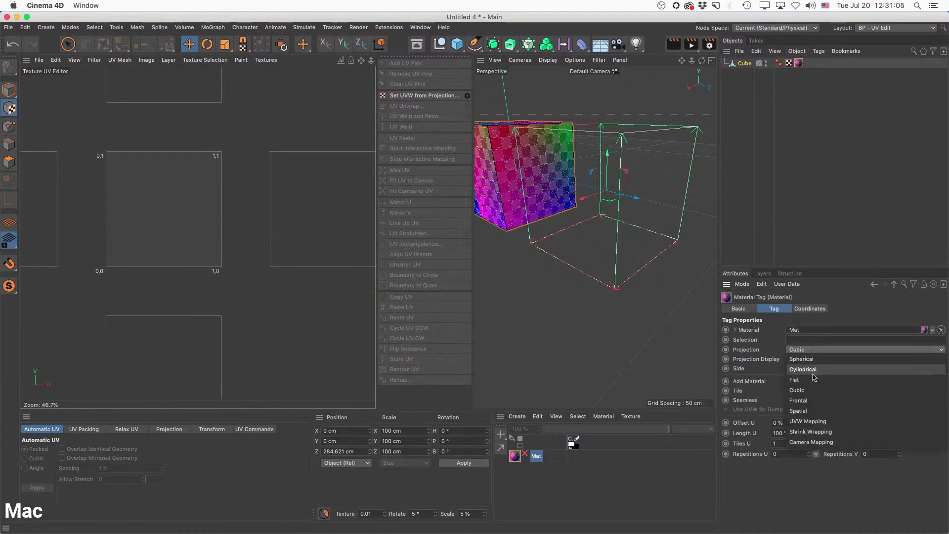
click(823, 423)
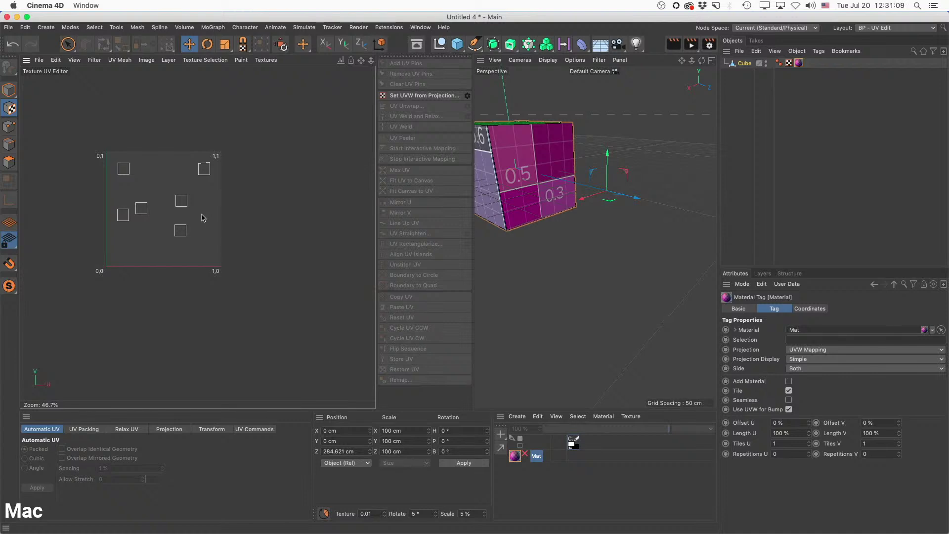
Select all six cube polygons in Polygons mode and apply a Cubic projection to their UVs.
click(9, 162)
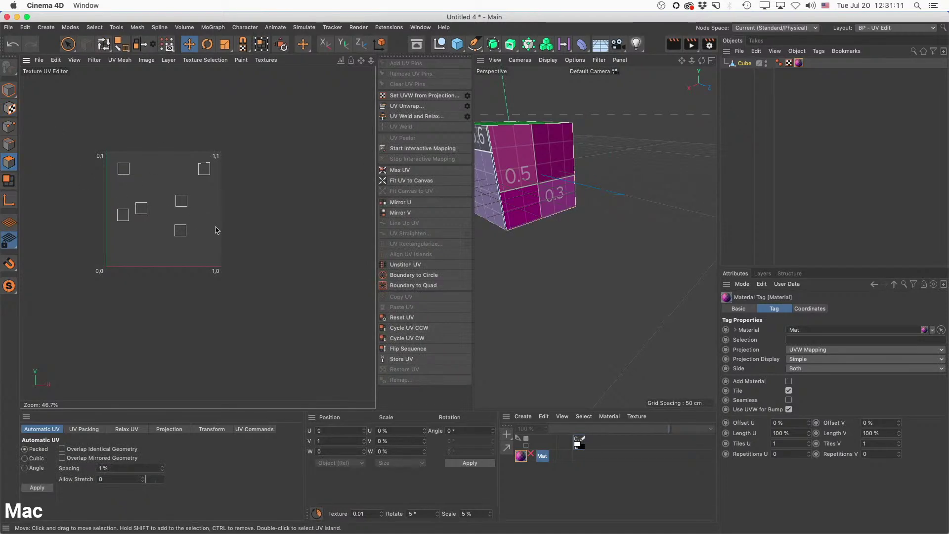
key(super+a)
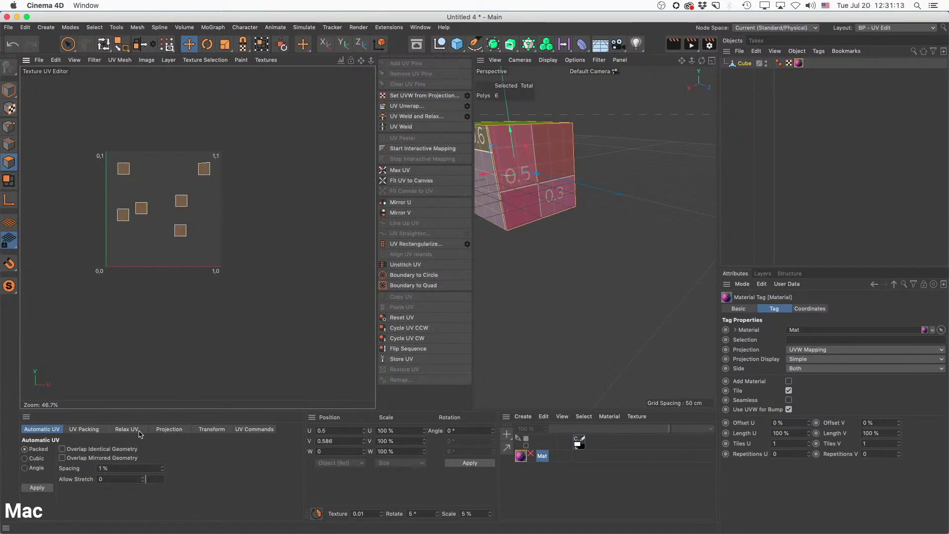
click(172, 435)
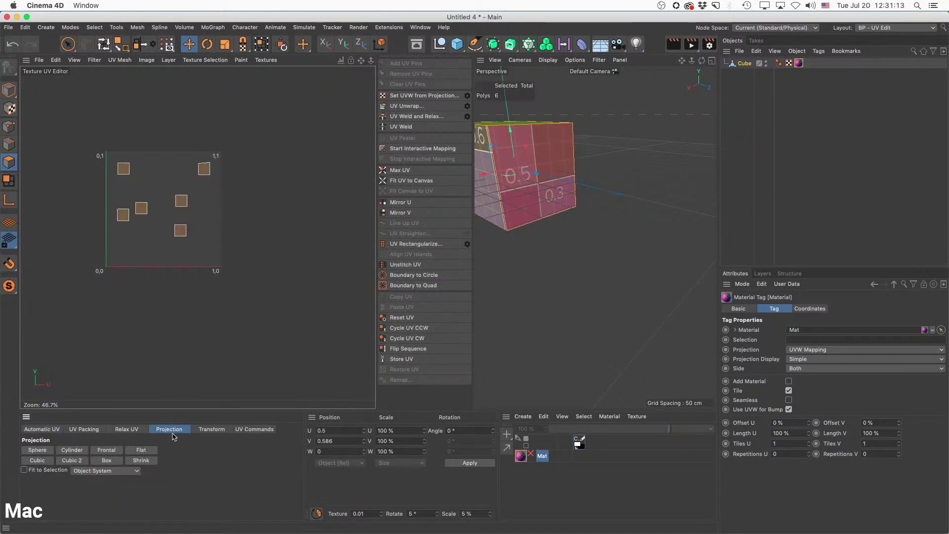
click(37, 460)
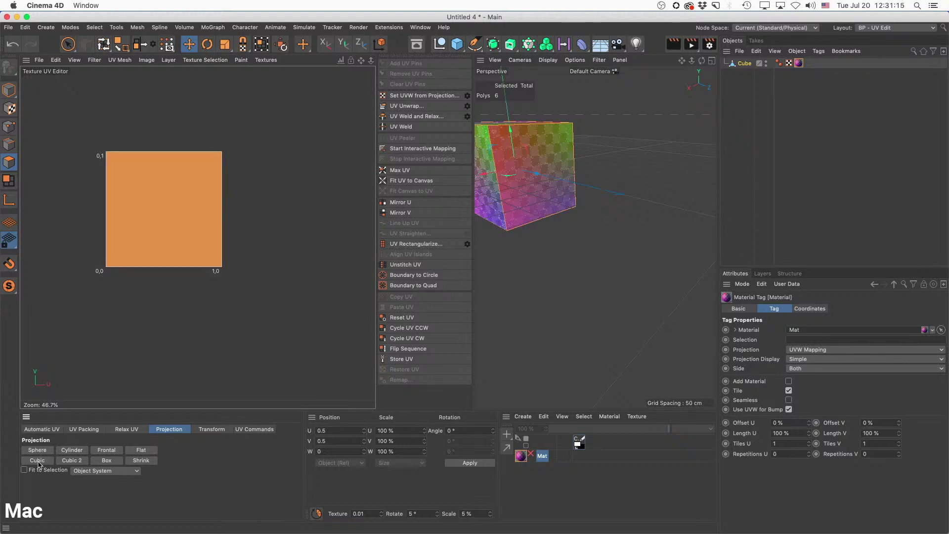
Select only the cube's +Z face and move its UV polygon to about U 1.17, V 0.51.
click(277, 242)
scroll(234, 212, down, 2)
alt+middle_drag(232, 210, 242, 221)
click(504, 169)
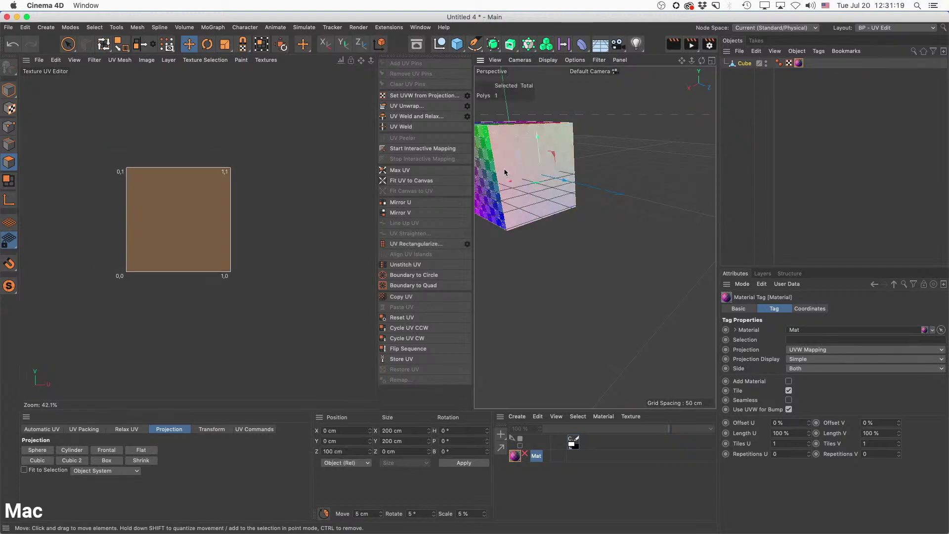
click(201, 177)
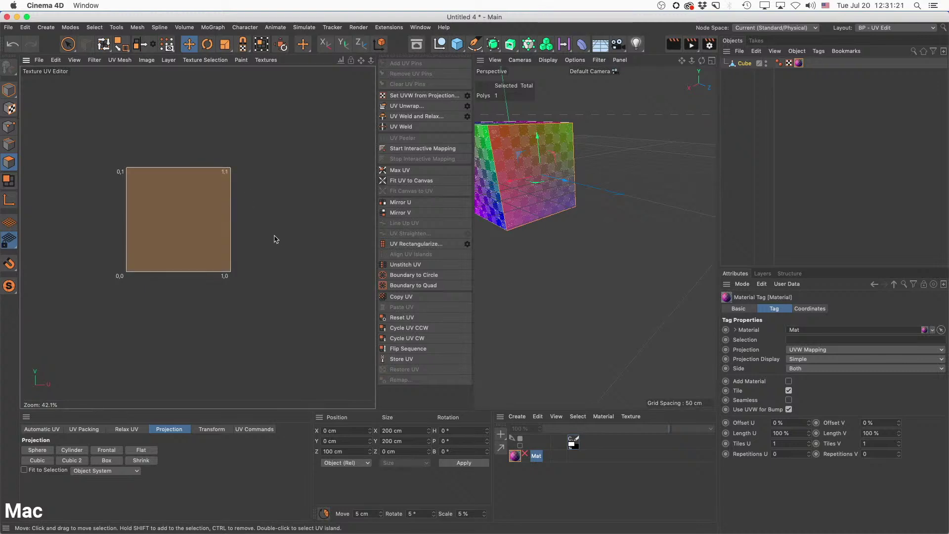
drag(256, 229, 329, 231)
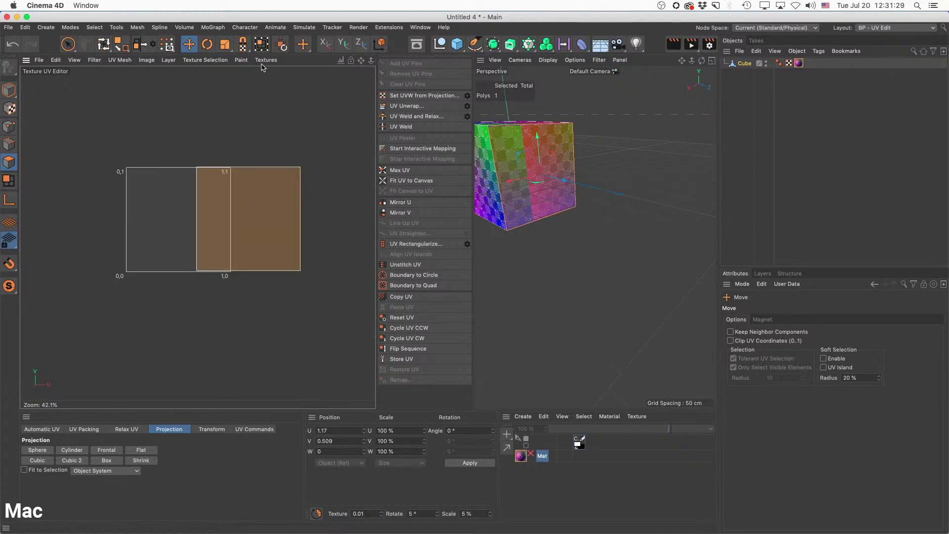
Show UV Grid 01A 2K.png in the UV view and move the selected UV polygon to about U 1.39, V 0.50.
click(266, 60)
click(285, 99)
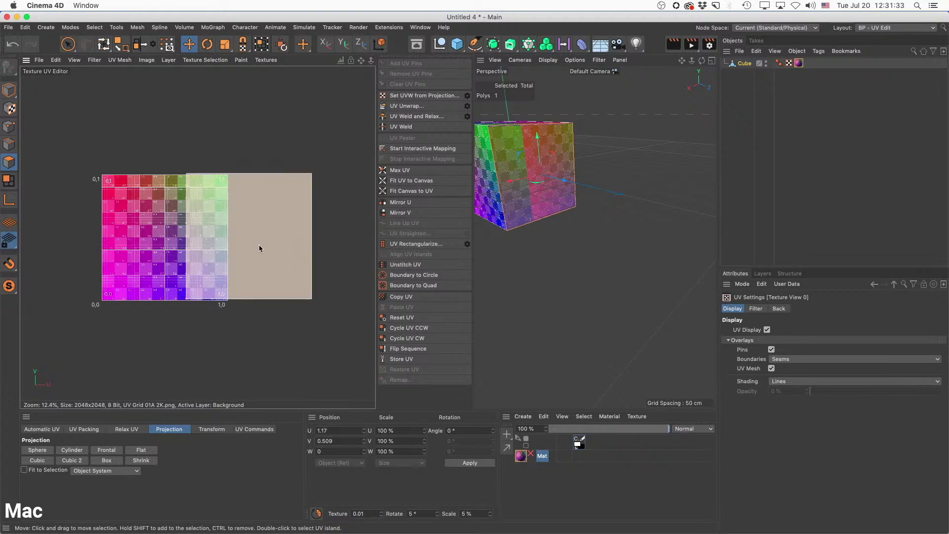
drag(260, 248, 289, 245)
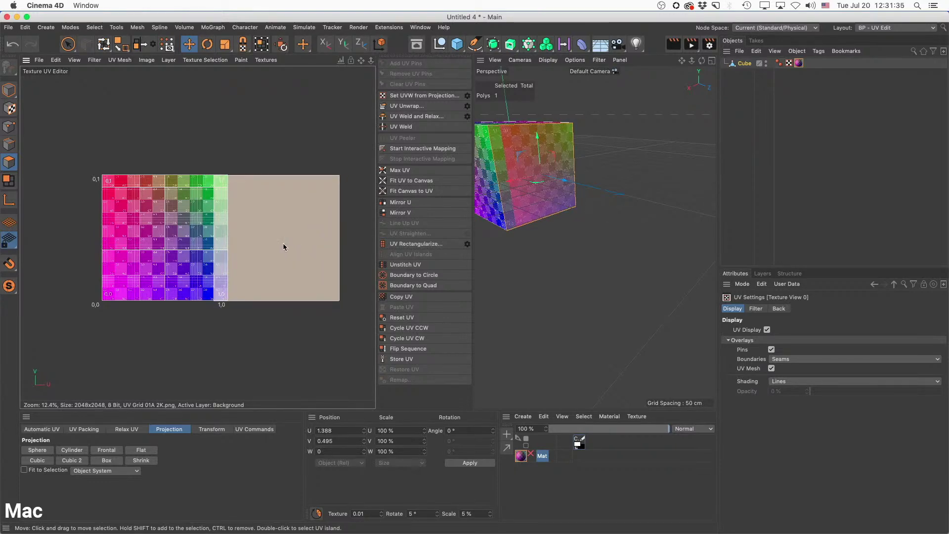
alt+right_drag(244, 221, 283, 221)
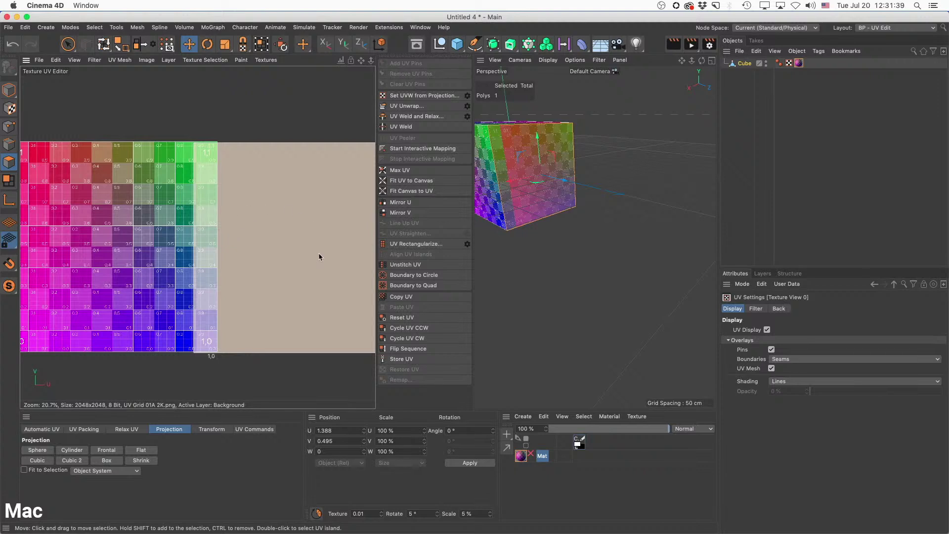
Turn off Tile on the material tag and move the selected UV polygon to about U 1.15, V 0.76.
click(799, 63)
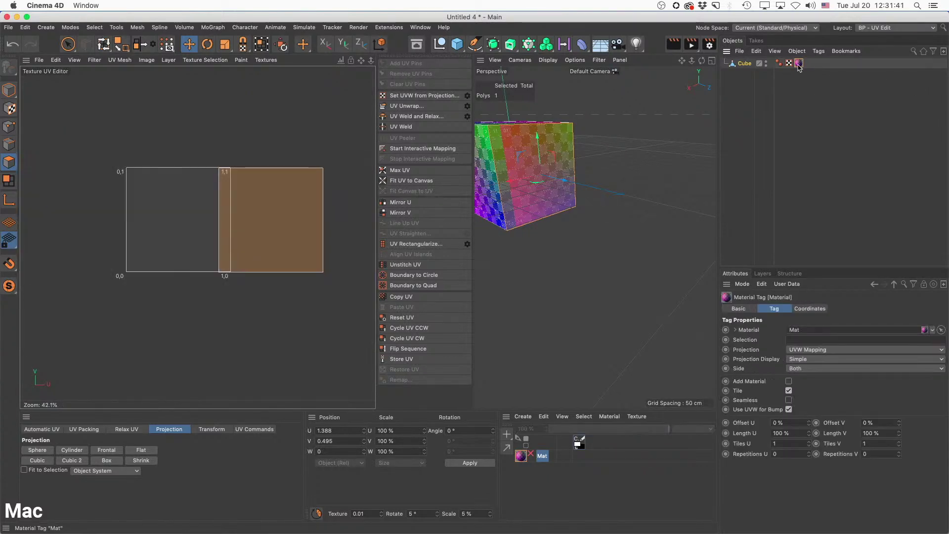
click(788, 391)
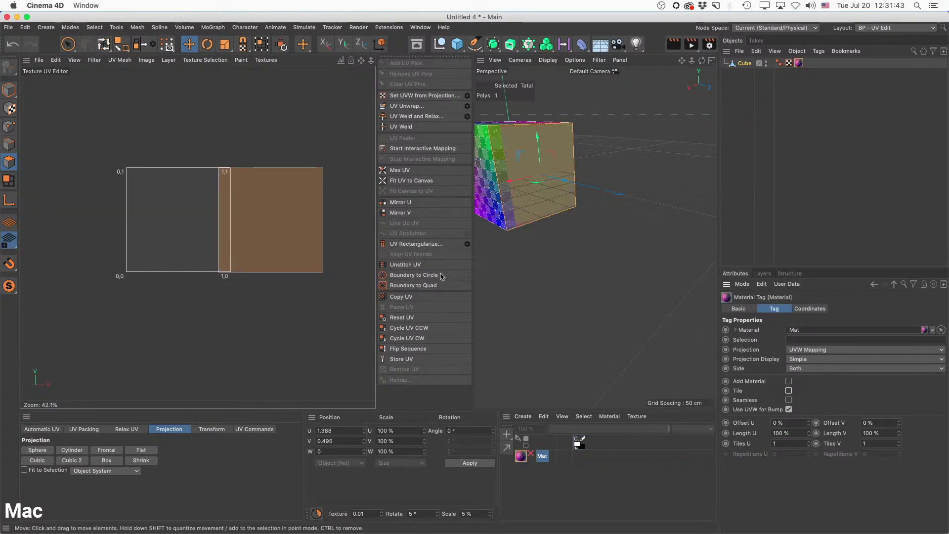
drag(290, 254, 279, 248)
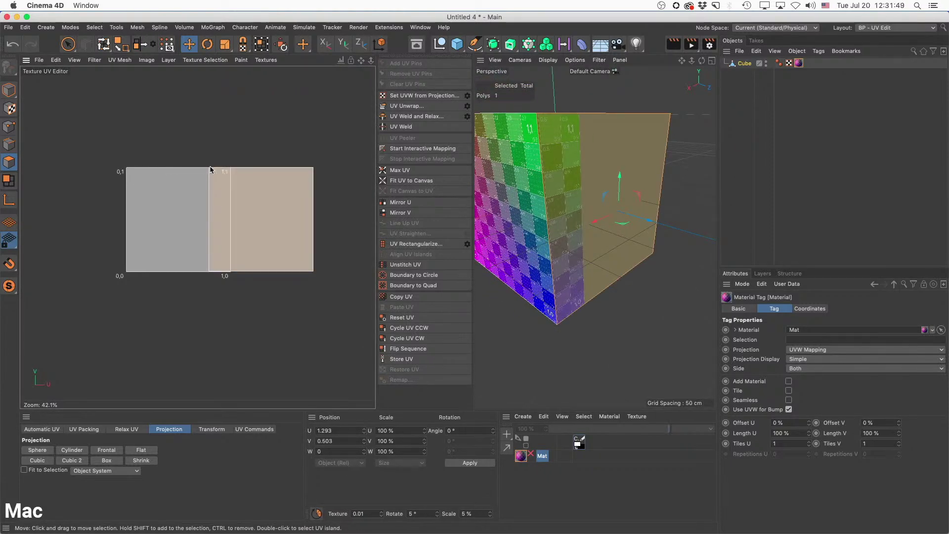
drag(280, 238, 264, 213)
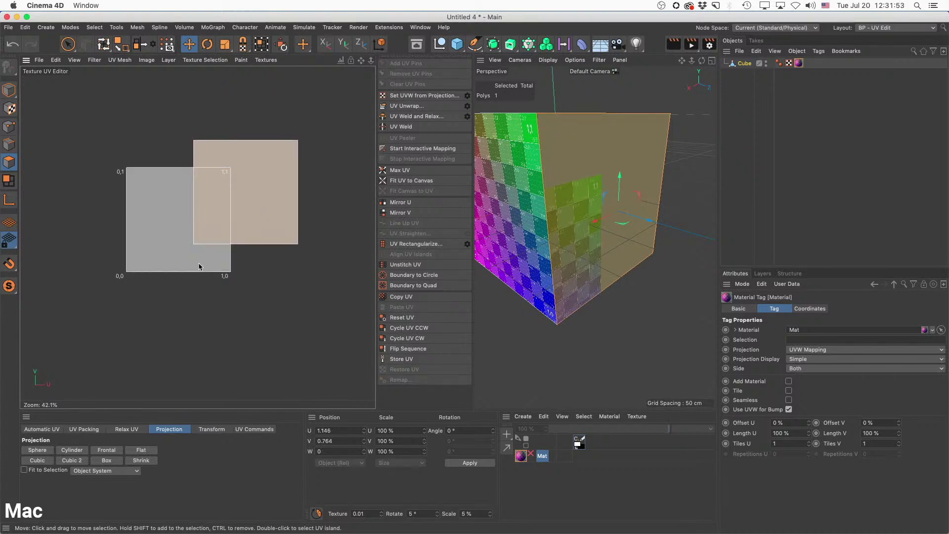
Display UV Grid 01A 2K.png behind the UVs and move the selected UV polygon to about U 1.13, V 0.82.
scroll(175, 230, up, 3)
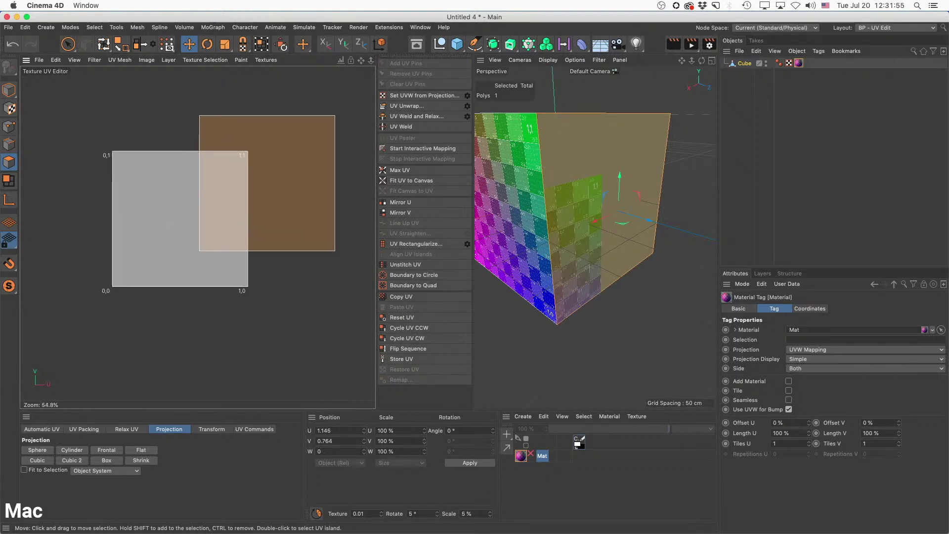
click(266, 60)
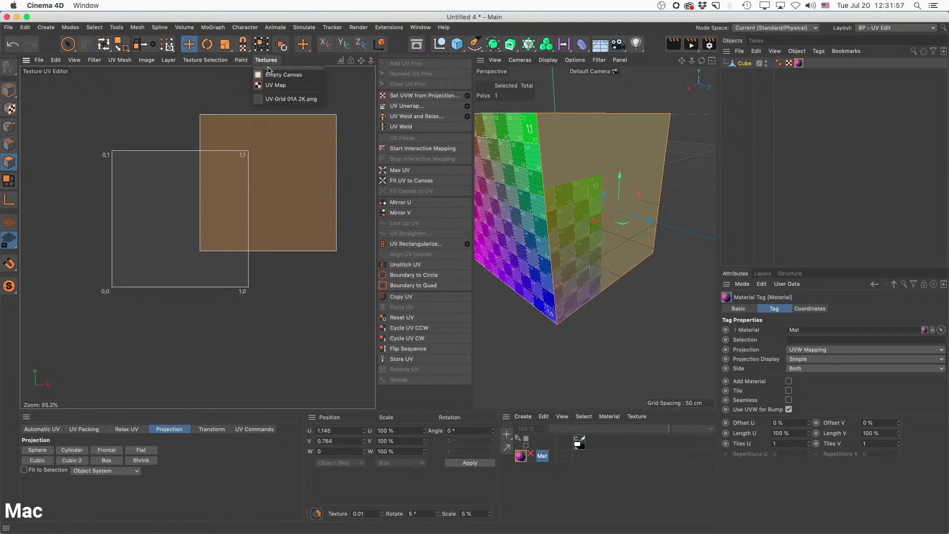
click(271, 99)
drag(234, 215, 240, 194)
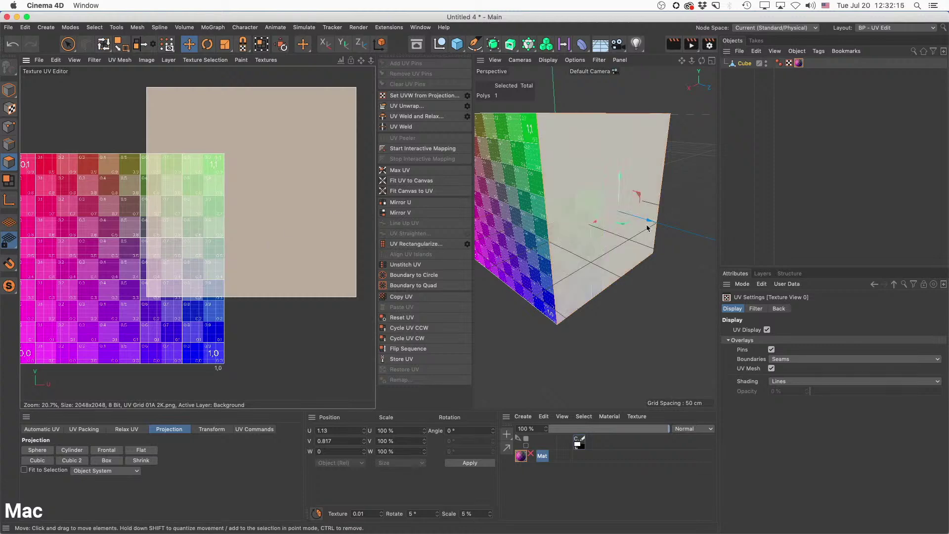
Add a Sphere primitive to the scene and convert it to an editable polygon object.
click(458, 46)
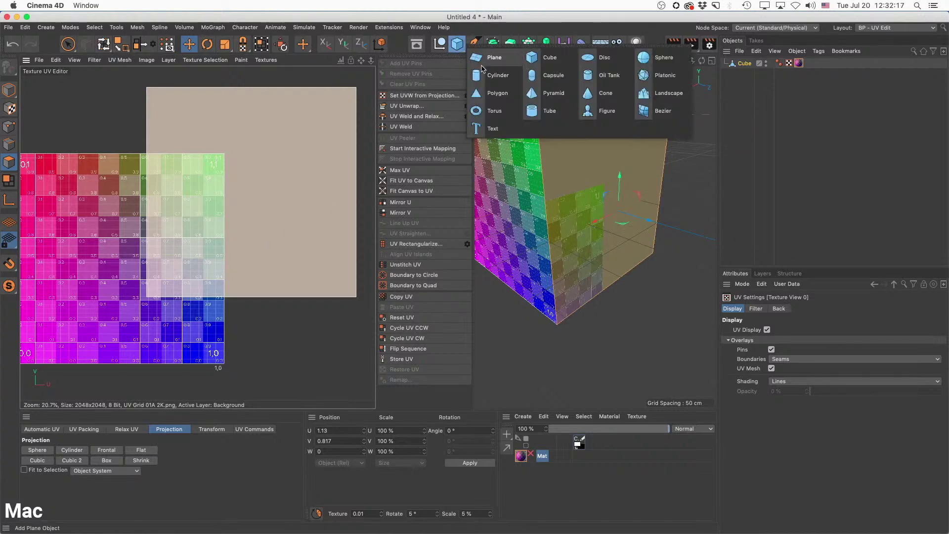
click(672, 61)
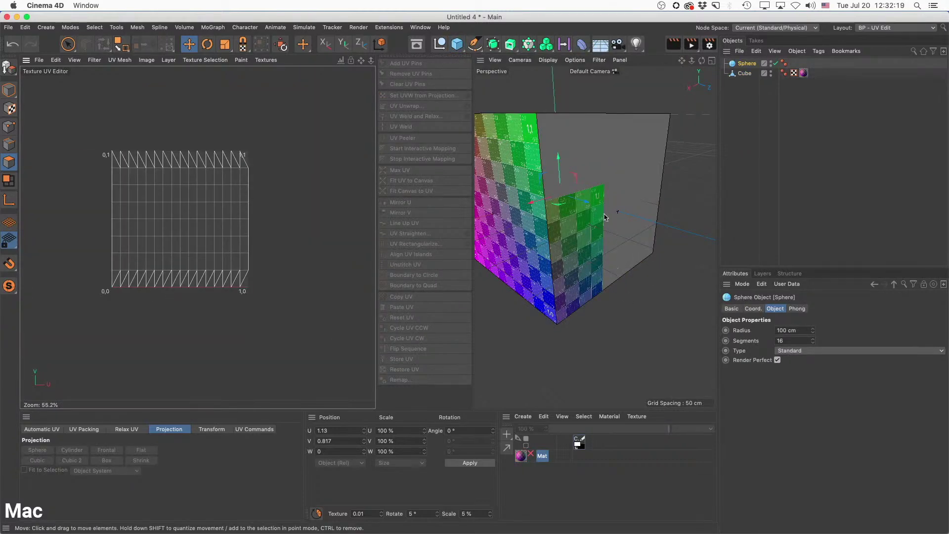
key(c)
Transfer the material tag from the cube to the sphere and delete the cube.
drag(804, 74, 806, 64)
click(746, 75)
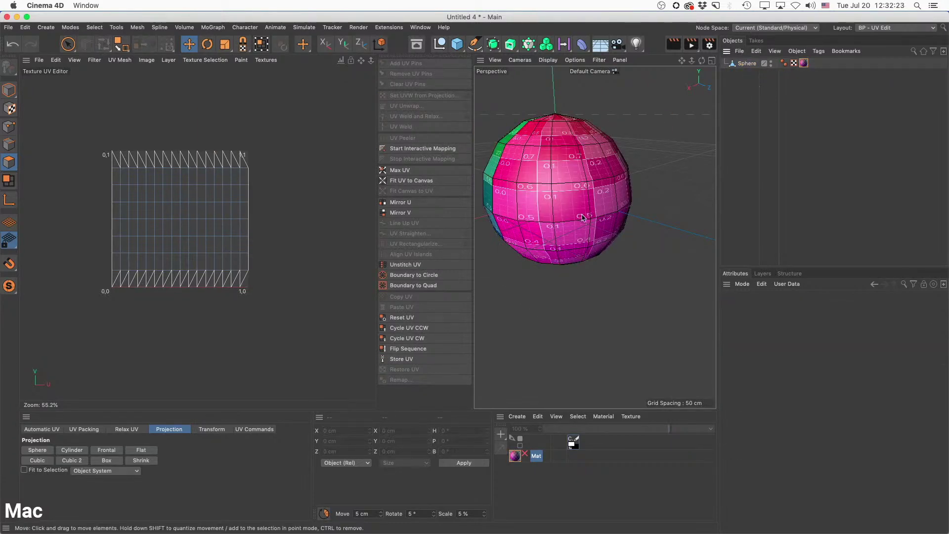
Examine the texture near the sphere's upper pole up close and render the perspective view.
alt+middle_drag(595, 217, 645, 258)
alt+drag(644, 259, 618, 271)
alt+right_drag(597, 189, 633, 190)
alt+middle_drag(633, 191, 637, 209)
alt+right_drag(595, 206, 612, 206)
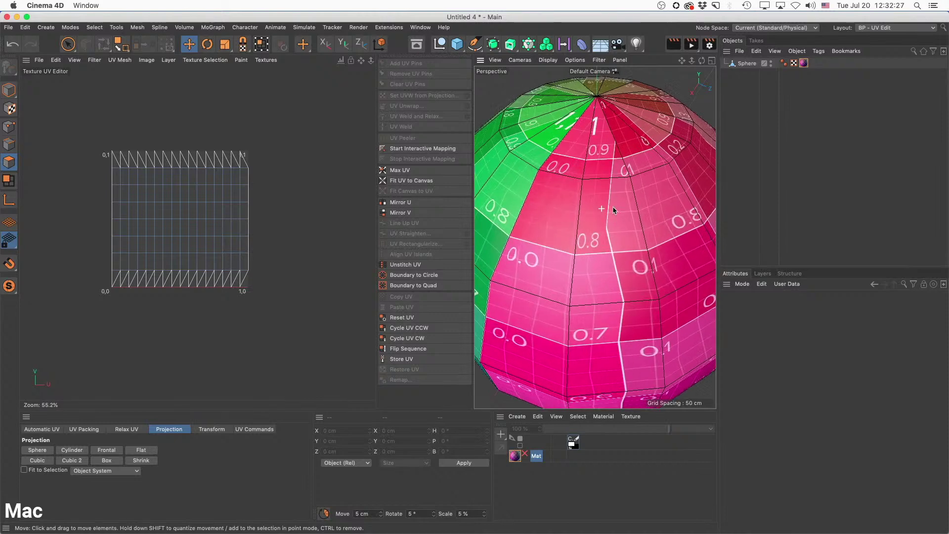
alt+middle_drag(630, 198, 622, 205)
alt+drag(621, 192, 617, 203)
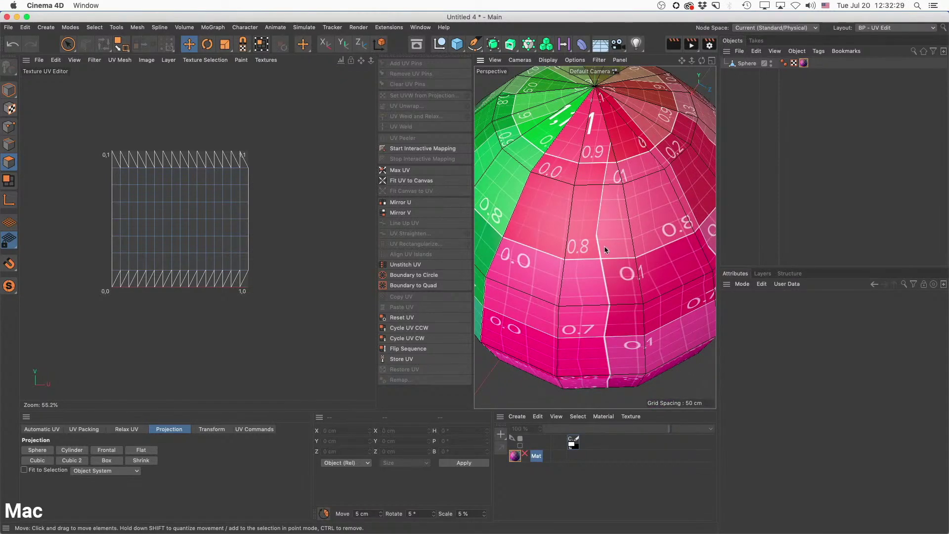
key(super+r)
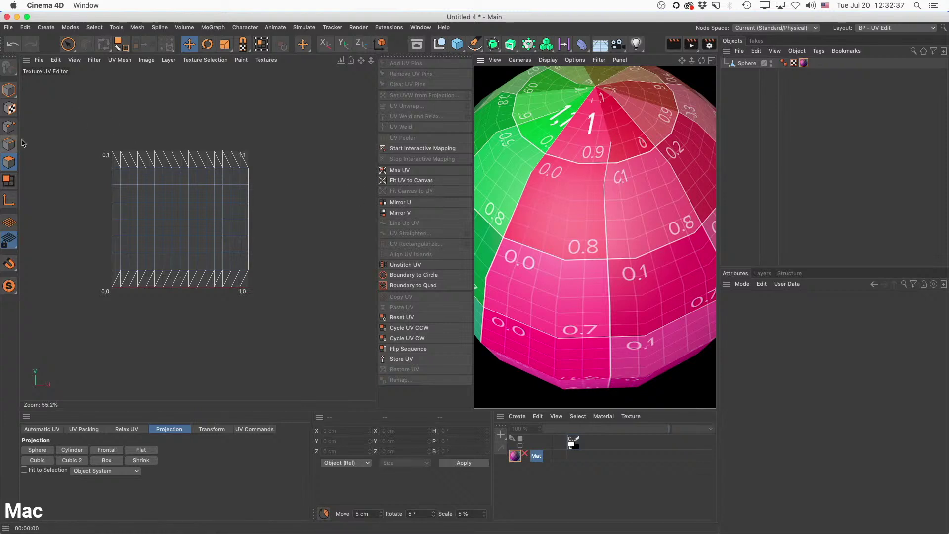
Select all rectangular UV polygons between the two triangle rows with Live Selection.
click(68, 45)
mouse_move(127, 208)
mouse_down()
mouse_move(112, 173)
mouse_move(246, 190)
mouse_move(99, 208)
mouse_move(265, 257)
mouse_move(93, 262)
mouse_move(257, 174)
mouse_move(258, 231)
mouse_up()
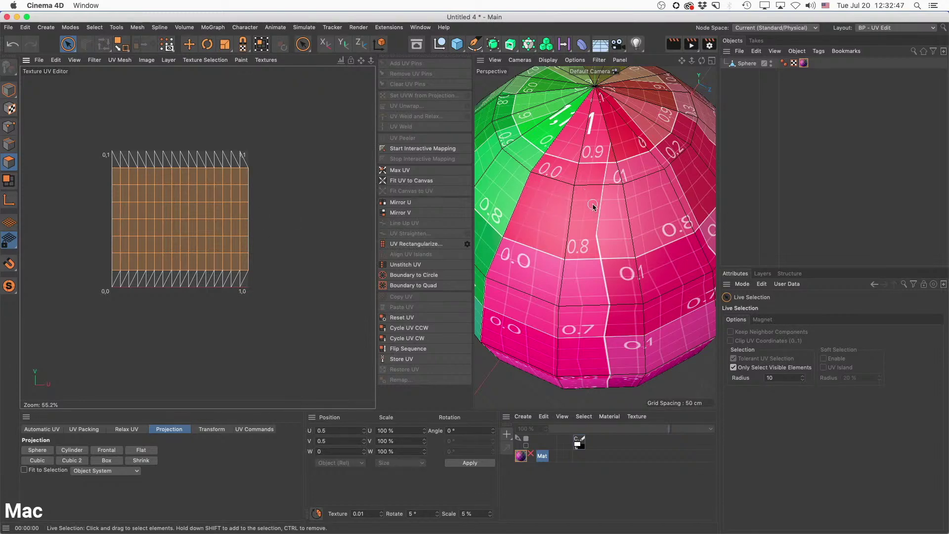
alt+drag(611, 206, 613, 257)
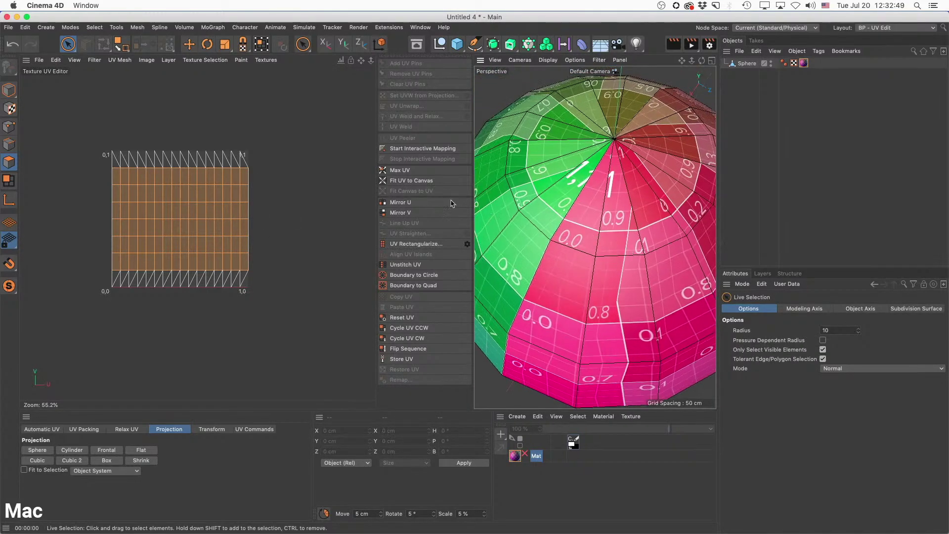
Select triangular UV polygons in the upper row one after another from U 1 inward, ending on the third.
scroll(243, 156, up, 5)
scroll(244, 156, up, 2)
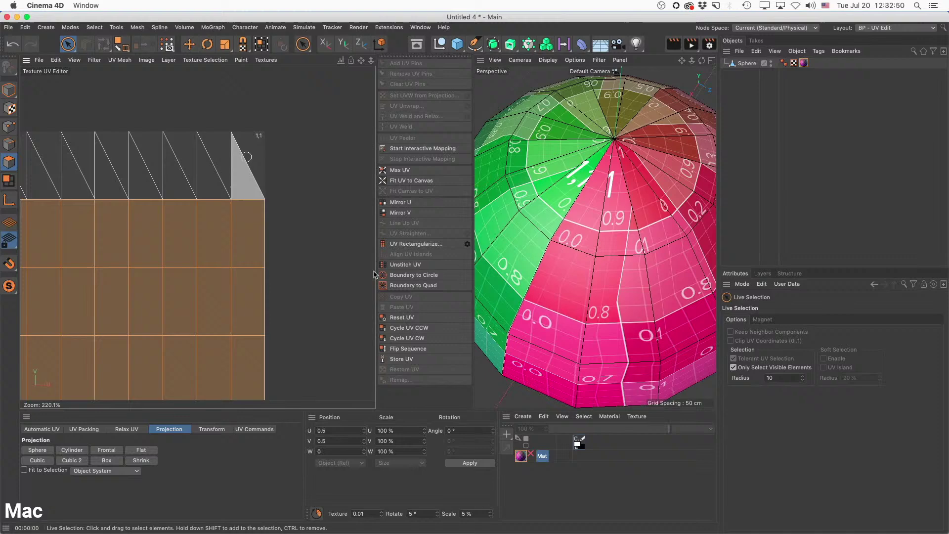
click(247, 186)
click(217, 175)
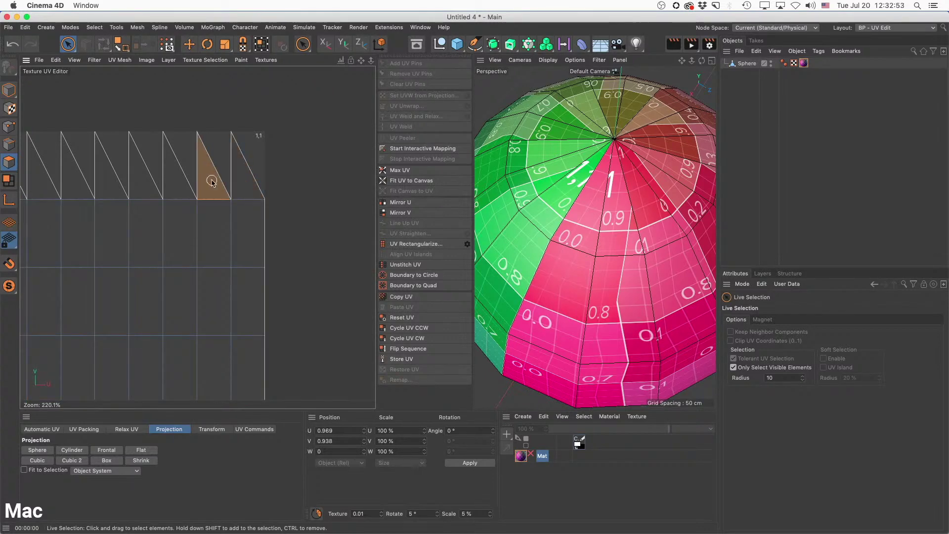
click(178, 183)
Select the Sphere object and locate the selected triangle around its upper pole in the perspective view.
scroll(530, 245, up, 5)
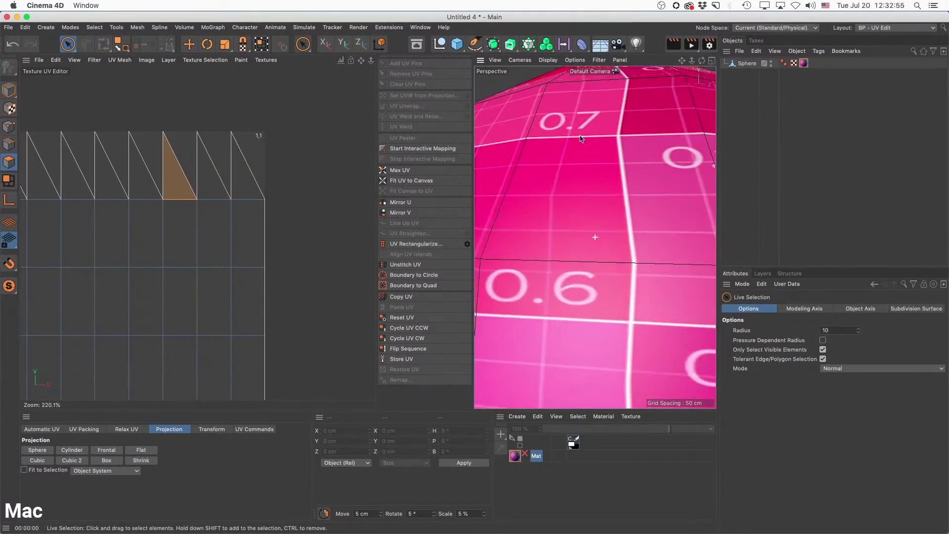
scroll(544, 248, down, 15)
alt+drag(615, 184, 653, 77)
click(747, 63)
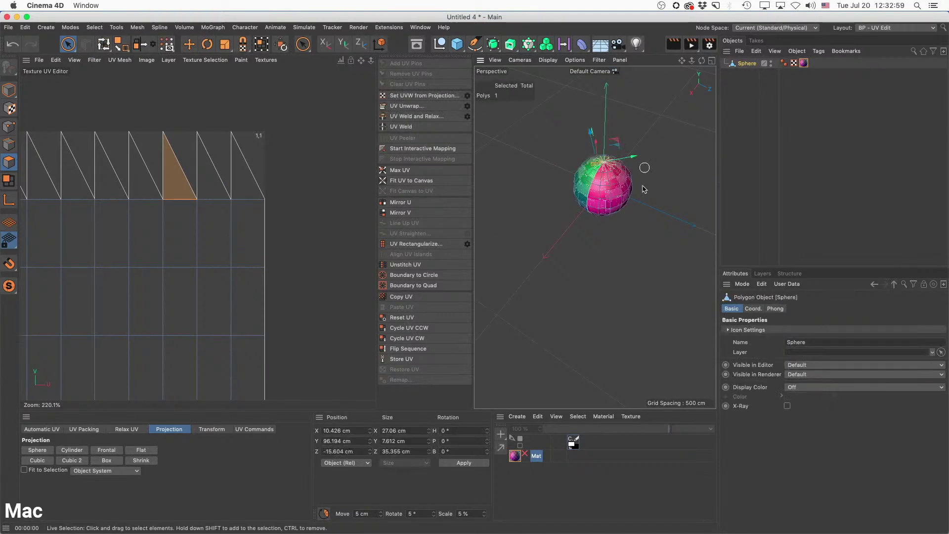
alt+middle_drag(609, 181, 599, 222)
alt+right_drag(582, 211, 657, 209)
alt+middle_drag(657, 210, 625, 217)
alt+drag(625, 217, 636, 203)
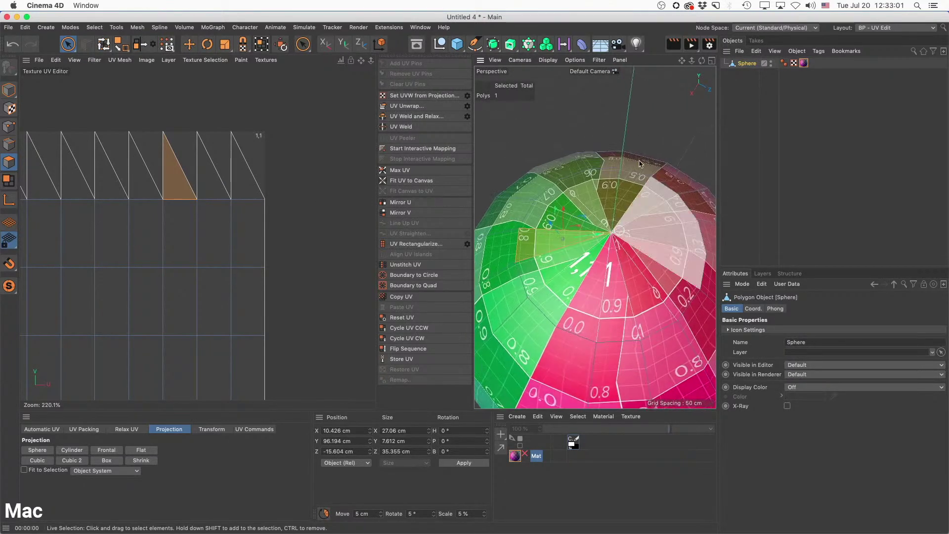
Select all 16 triangular polygons around the sphere's upper pole and inspect the seam between them.
mouse_move(574, 262)
mouse_down()
mouse_move(543, 248)
mouse_move(603, 283)
mouse_move(628, 203)
mouse_move(555, 263)
mouse_up()
alt+right_drag(555, 264, 597, 297)
alt+drag(538, 299, 574, 296)
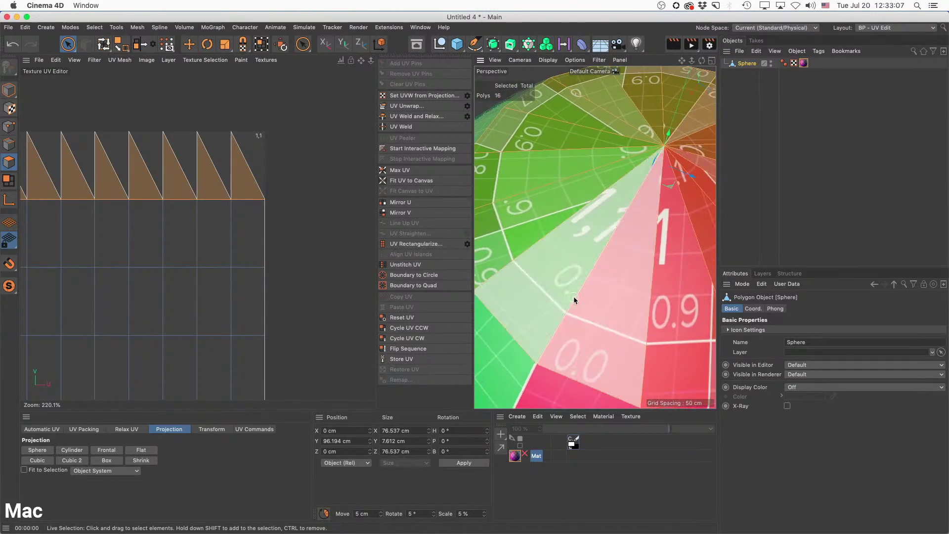
alt+middle_drag(619, 303, 583, 330)
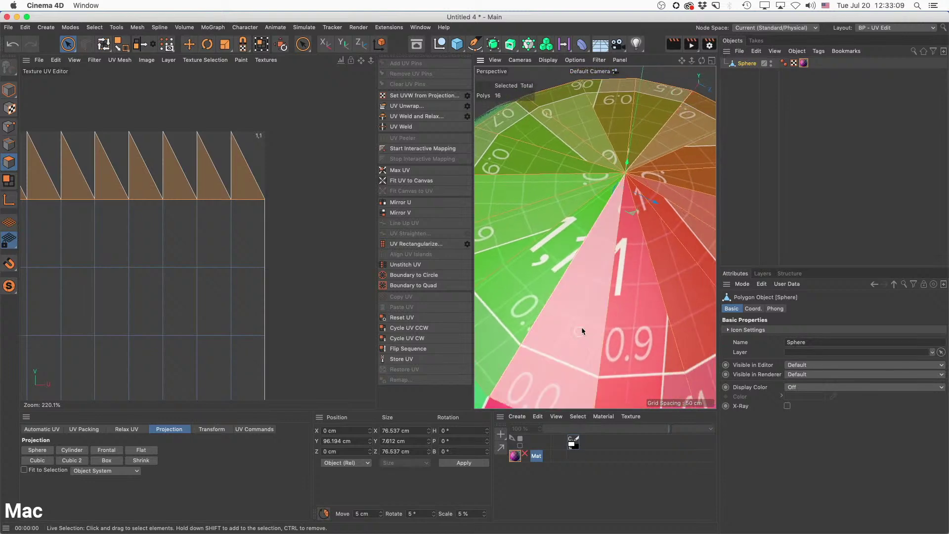
Show UV Grid 01A 2K.png in the UV view and select only the second upper triangle from U 1.
click(217, 145)
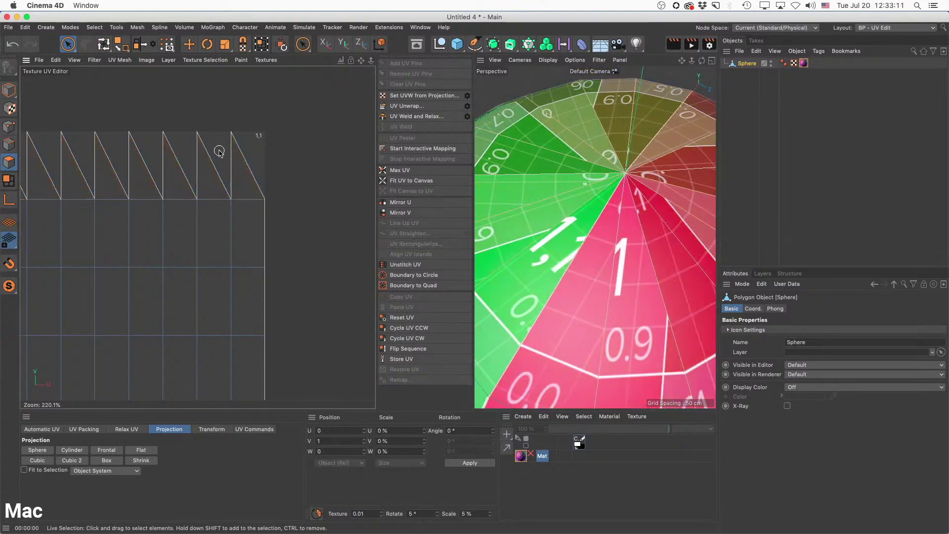
click(265, 59)
click(271, 99)
scroll(225, 158, up, 5)
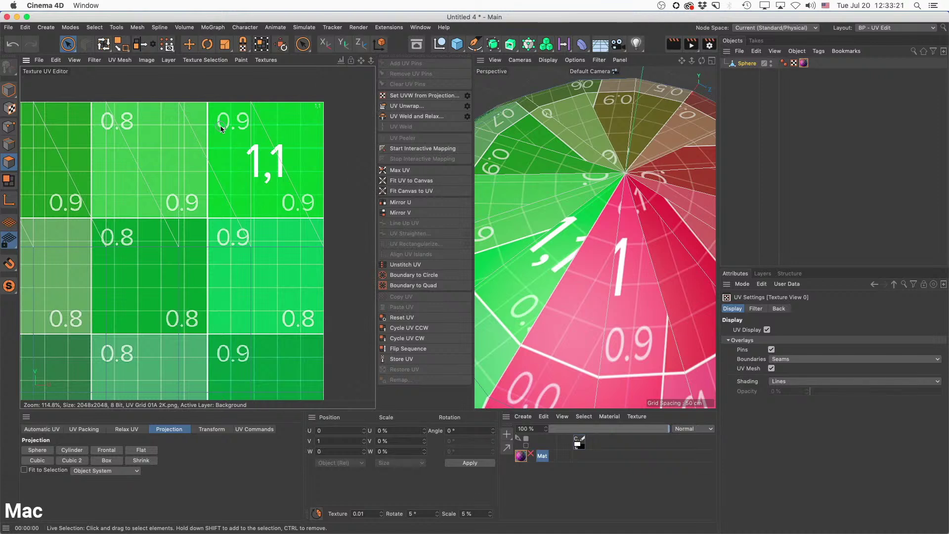
click(201, 186)
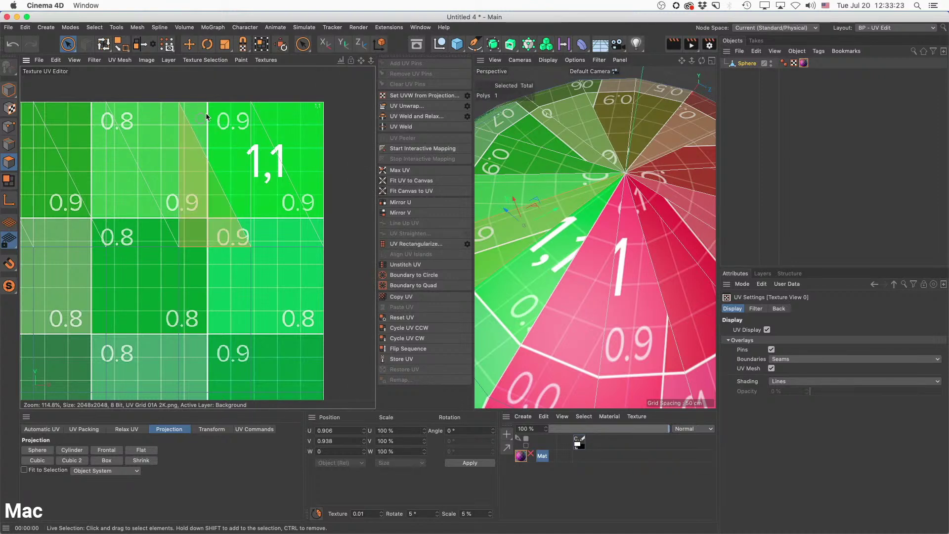
Compare the selected triangle with the sphere's pole, widen the perspective view and clear the polygon selection.
click(650, 243)
scroll(630, 252, down, 5)
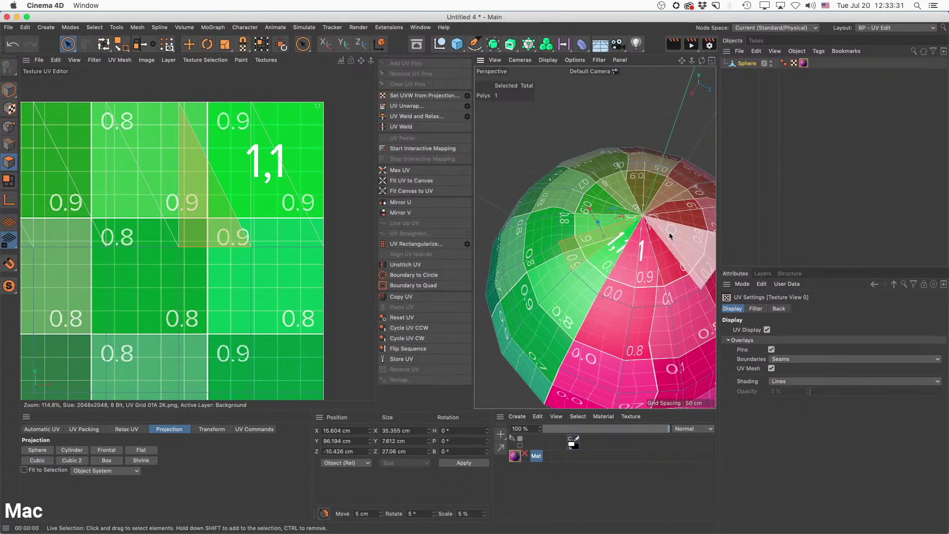
scroll(647, 217, up, 2)
scroll(651, 219, up, 2)
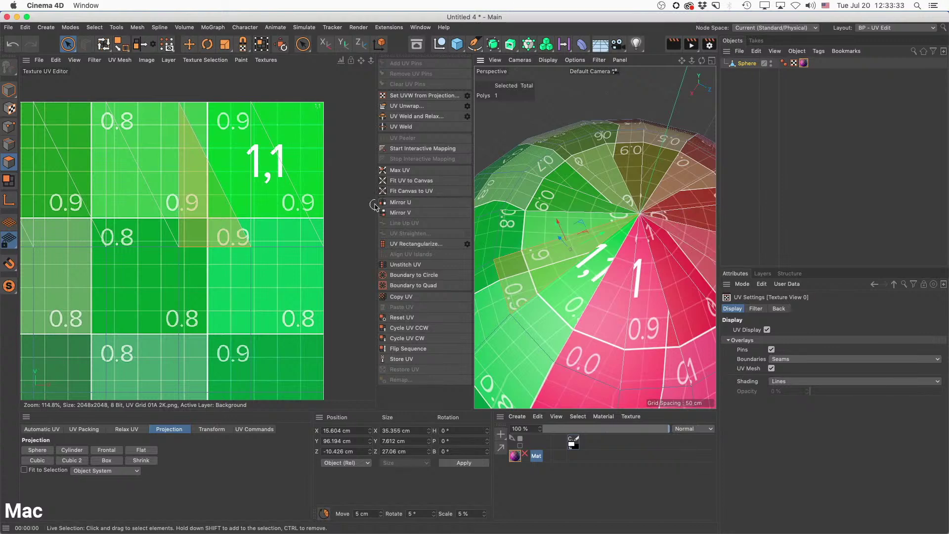
drag(375, 204, 295, 203)
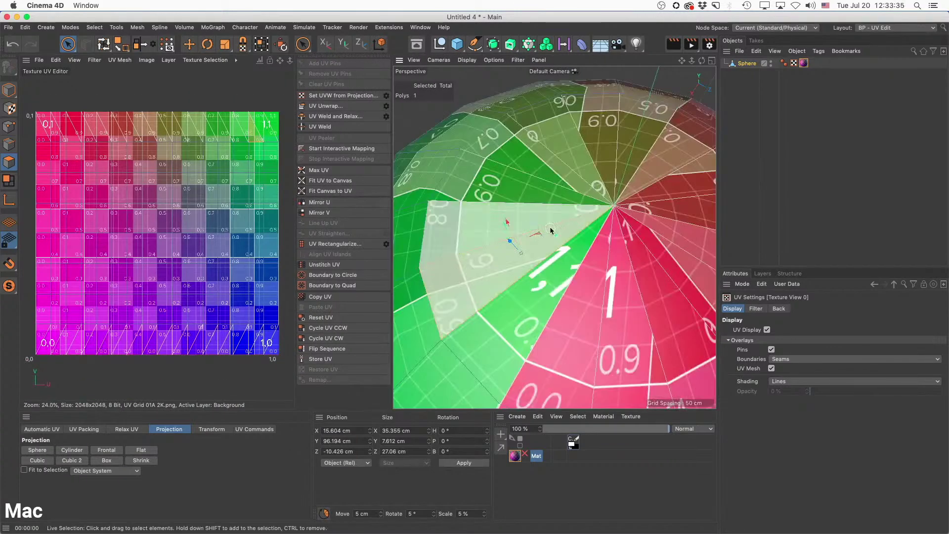
click(425, 95)
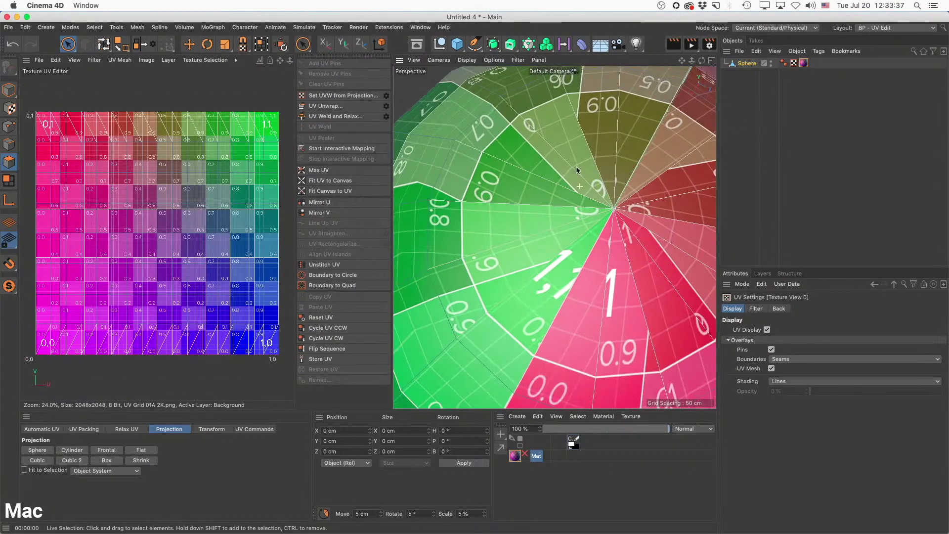
Delete the material tag from the sphere and bring the whole untextured sphere into view.
click(803, 63)
key(Delete)
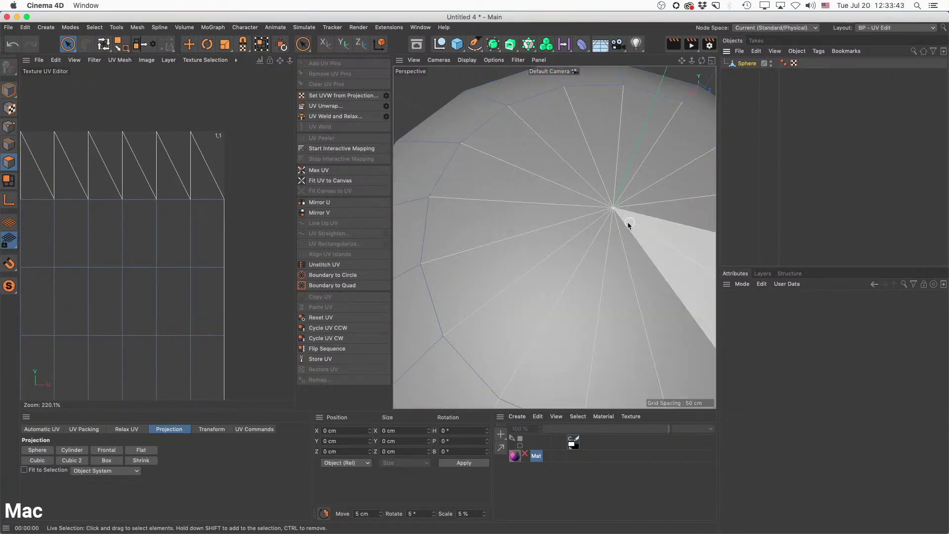
scroll(603, 230, down, 5)
alt+drag(572, 224, 555, 203)
alt+drag(541, 286, 574, 207)
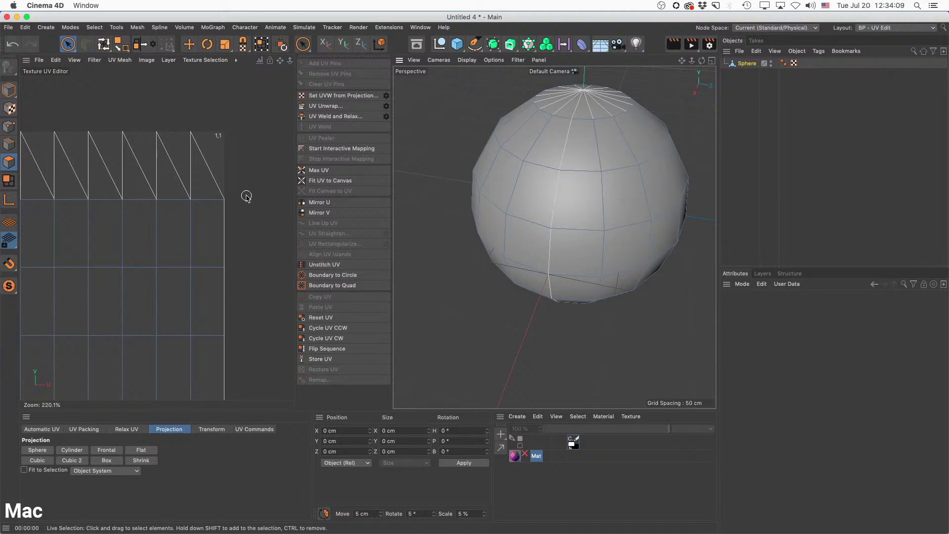
Frame the sphere's full UV layout and apply the Mat material to the sphere again.
alt+middle_drag(242, 206, 255, 179)
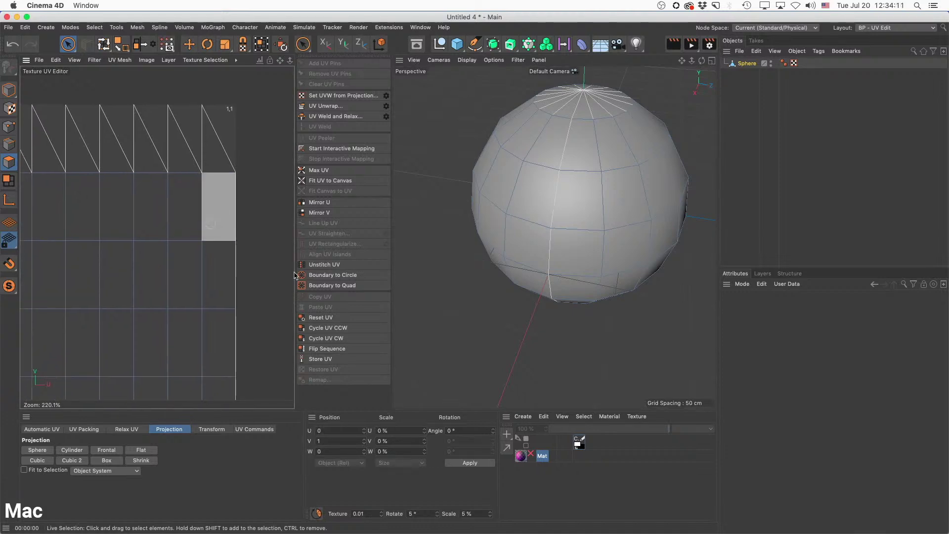
scroll(205, 222, down, 5)
alt+middle_drag(187, 240, 233, 203)
scroll(177, 246, down, 4)
alt+middle_drag(178, 246, 216, 231)
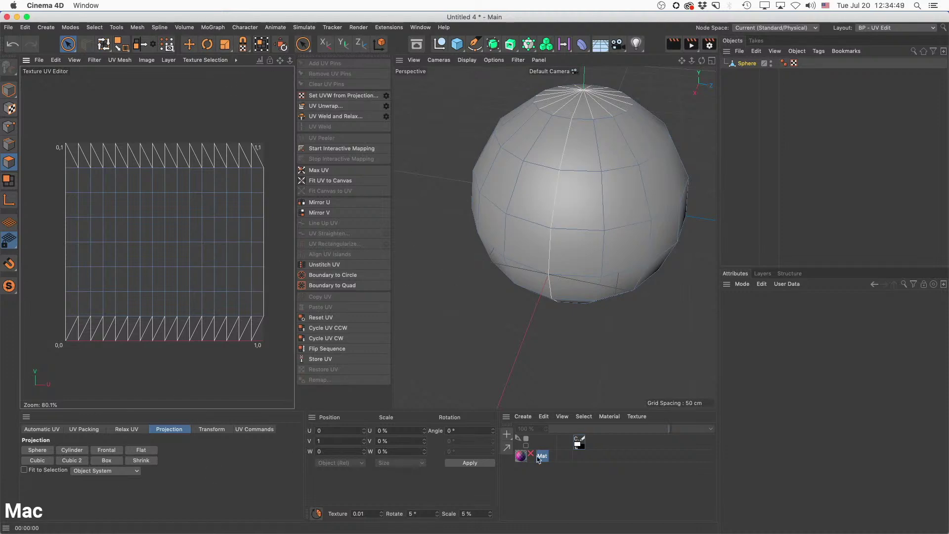
drag(522, 458, 751, 68)
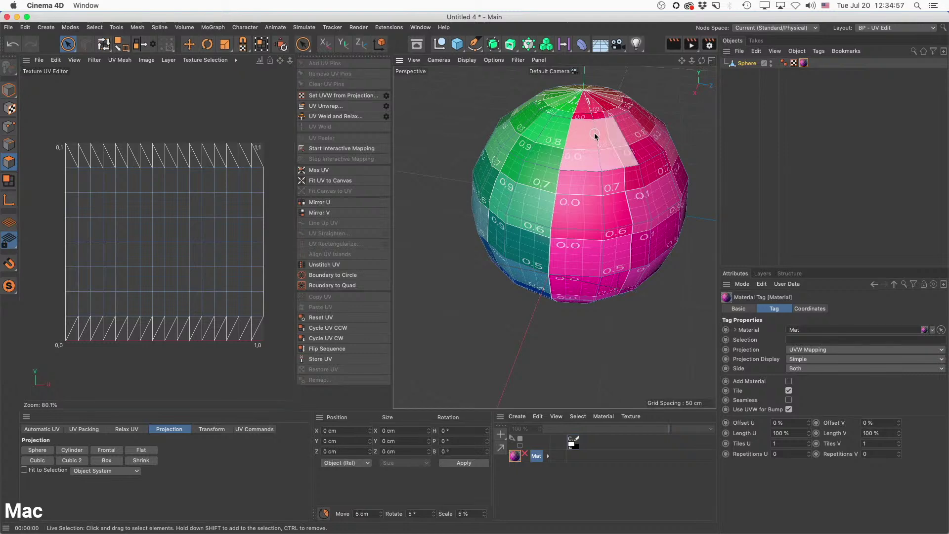
alt+drag(595, 132, 600, 175)
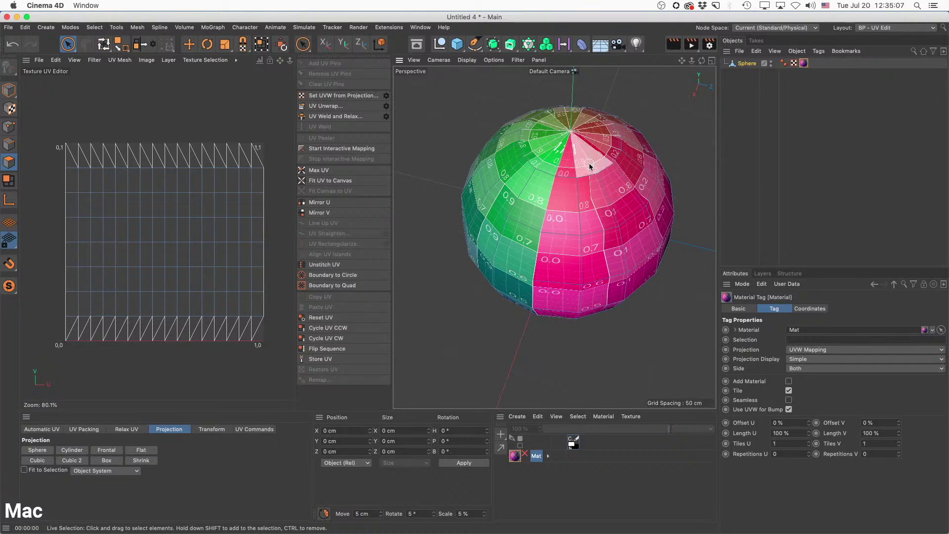
alt+drag(586, 191, 593, 216)
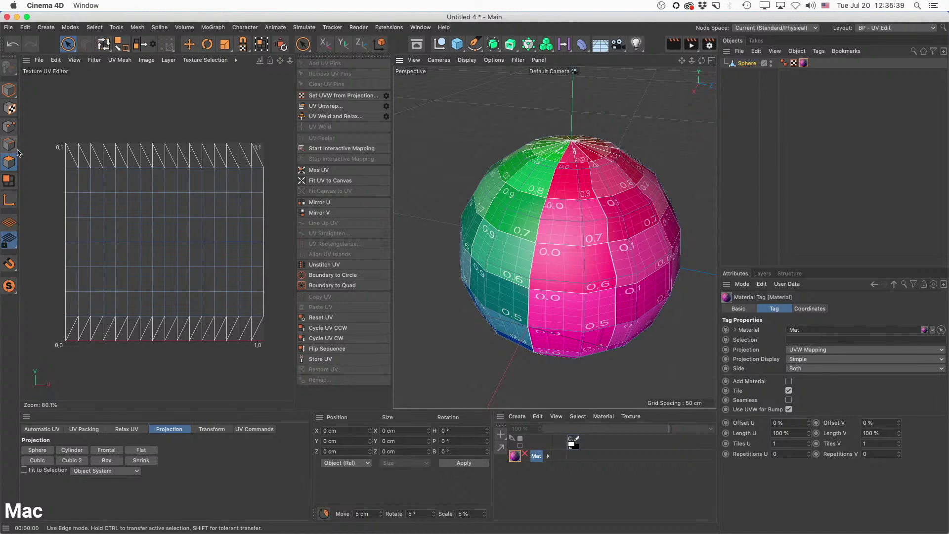
In Edges mode, select the UV edge on the U 1 border just below the upper triangles and find it on the sphere.
click(9, 144)
click(266, 180)
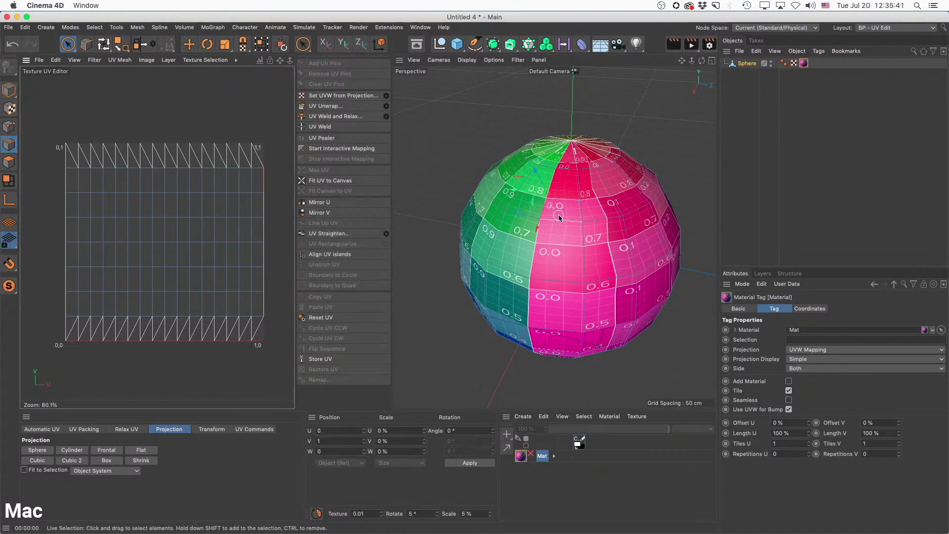
alt+drag(593, 233, 542, 235)
alt+drag(597, 247, 592, 255)
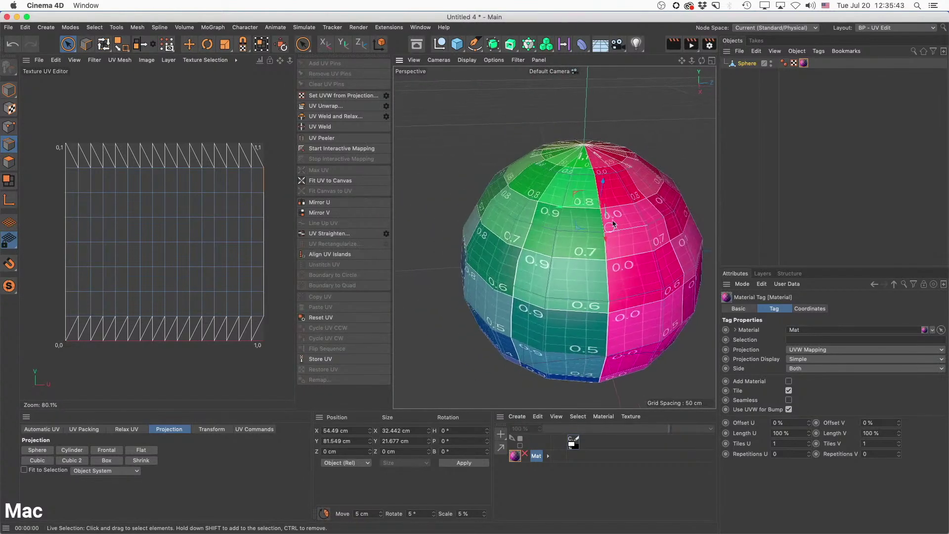
scroll(599, 198, up, 4)
scroll(619, 198, down, 2)
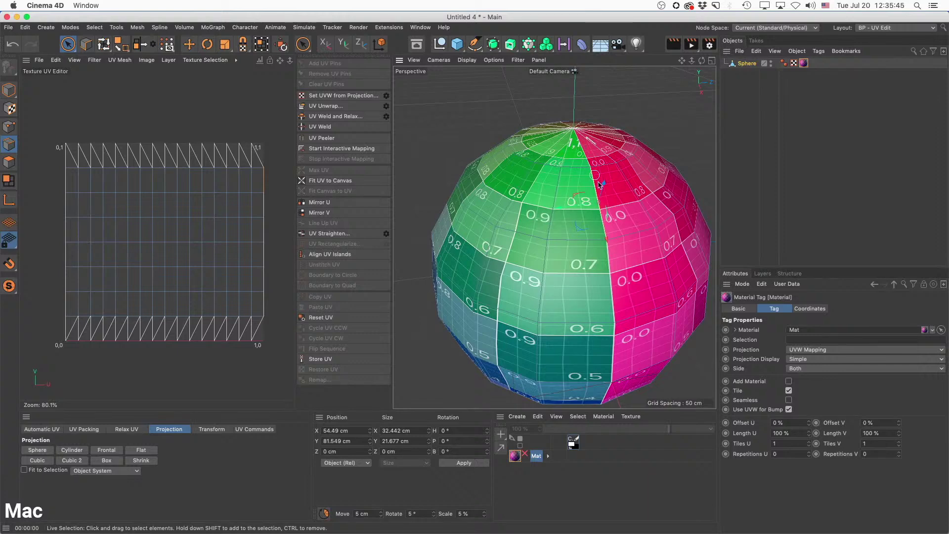
Switch to Points mode with the Live Selection tool and enable snapping.
alt+middle_drag(614, 288, 604, 217)
alt+drag(607, 220, 615, 213)
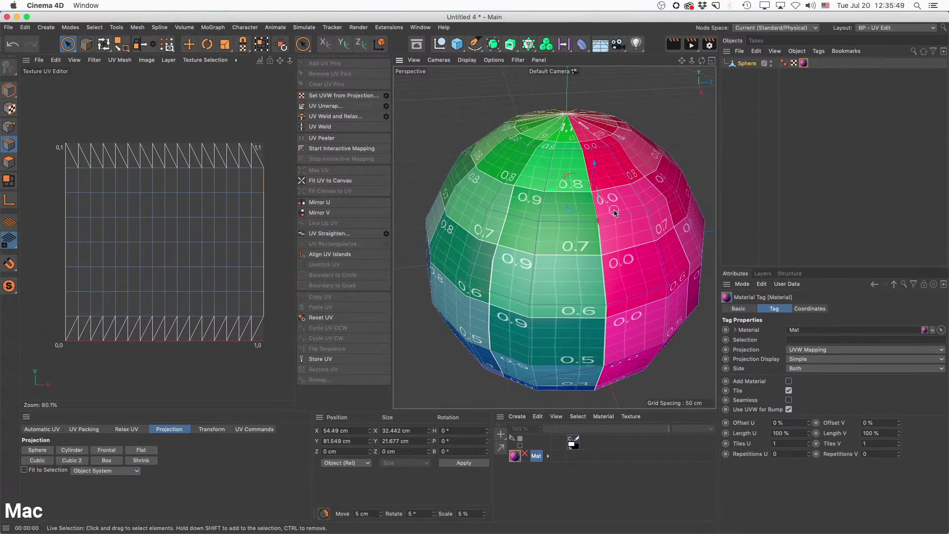
alt+drag(615, 213, 585, 143)
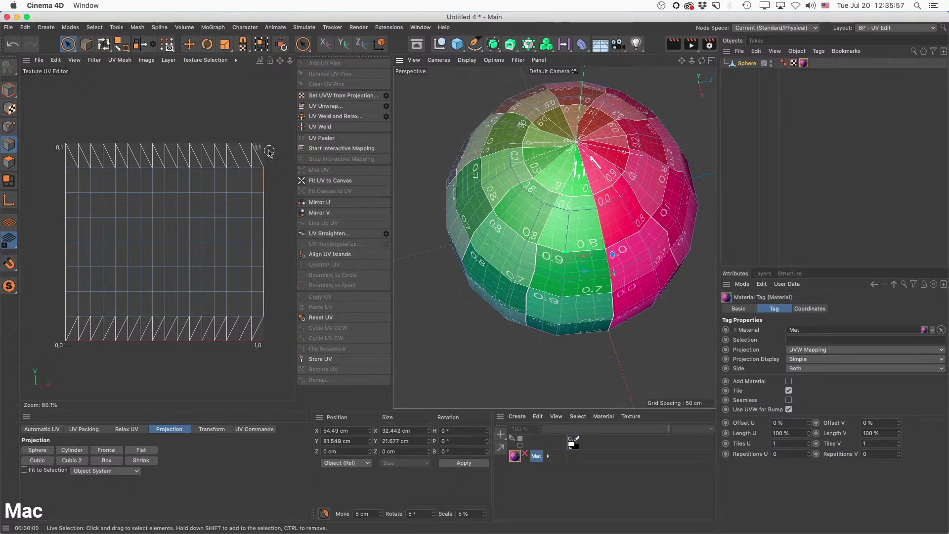
click(68, 46)
click(9, 126)
click(9, 263)
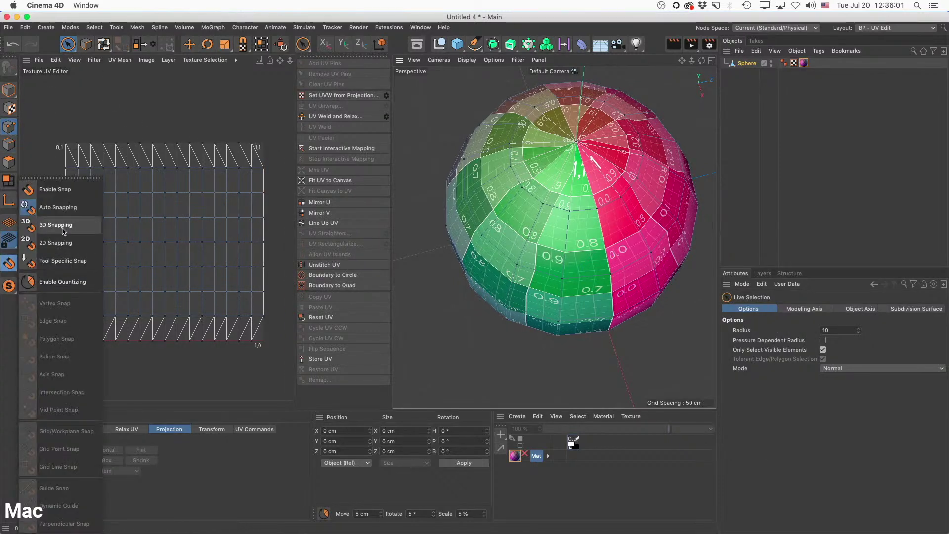
click(65, 189)
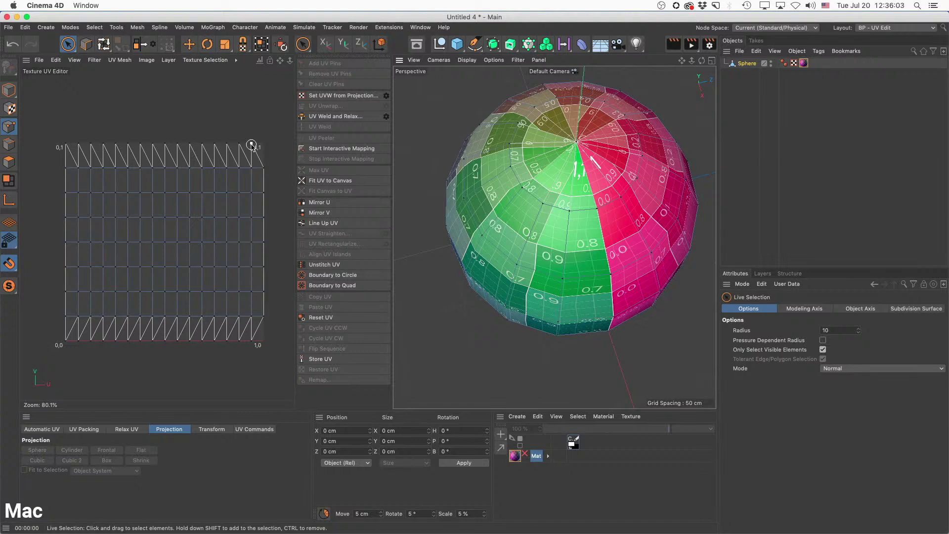
Snap neighbouring UV points along the layout's upper edge onto the point at U 0.875, V 1 with the Move tool.
key(e)
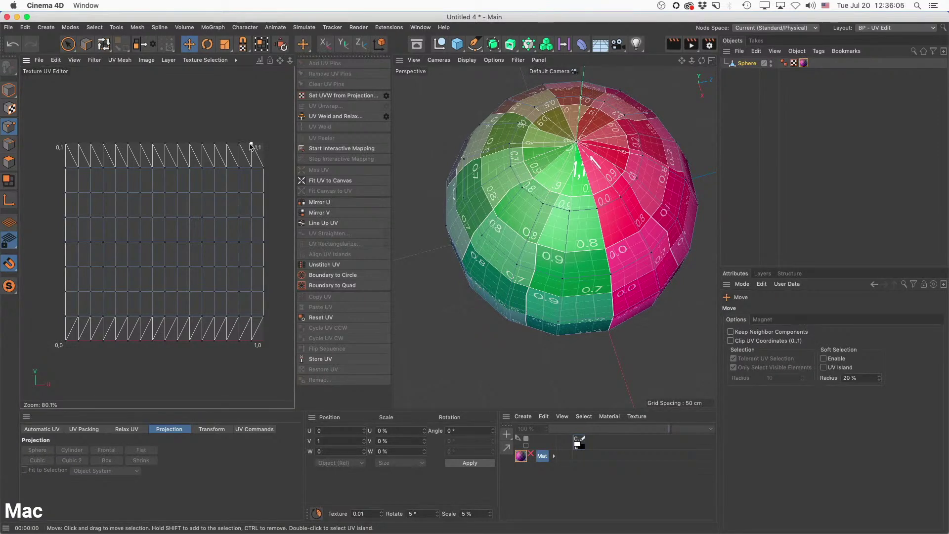
mouse_move(252, 144)
mouse_down()
mouse_move(225, 146)
mouse_move(239, 145)
mouse_up()
double_click(239, 145)
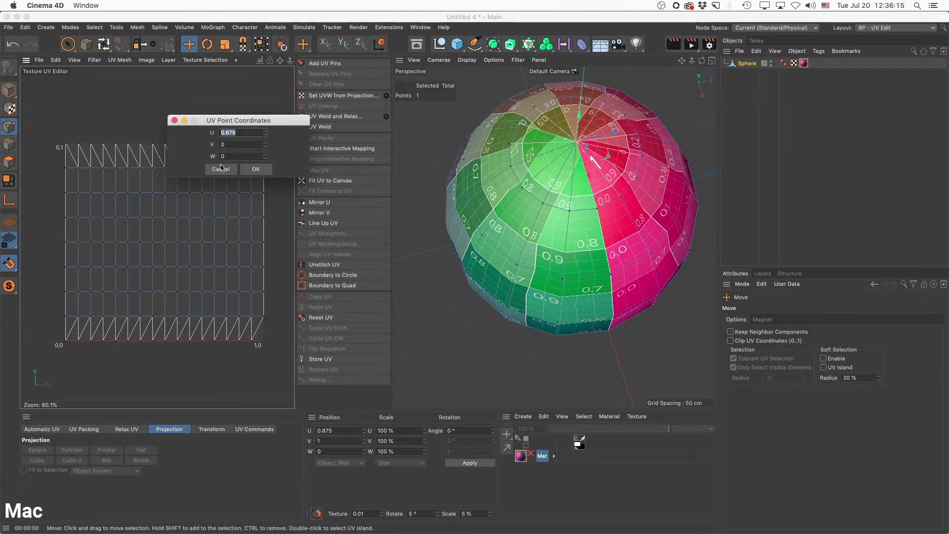
click(221, 168)
drag(177, 144, 239, 144)
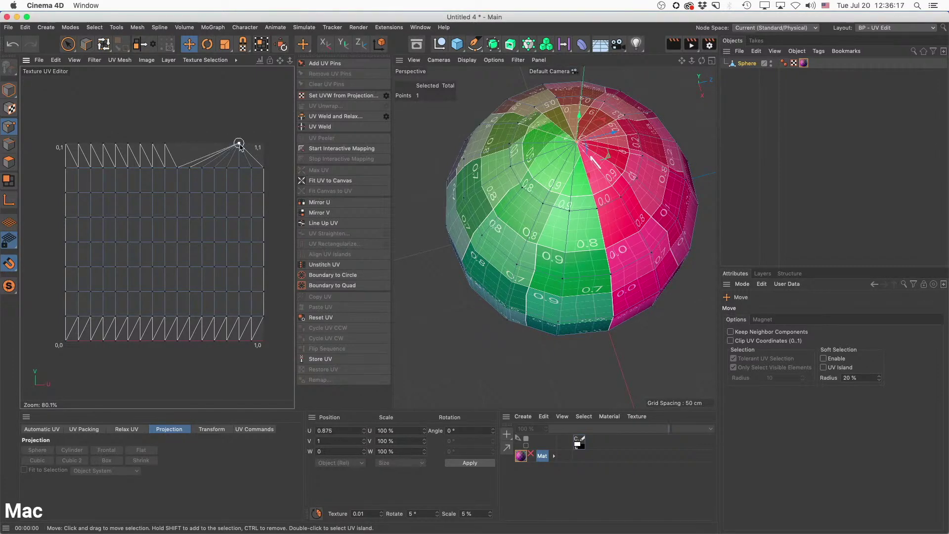
Snap the two nearest remaining upper UV points onto the shared pole point at U 0.875, V 1.
alt+drag(447, 225, 516, 203)
alt+right_drag(516, 203, 522, 202)
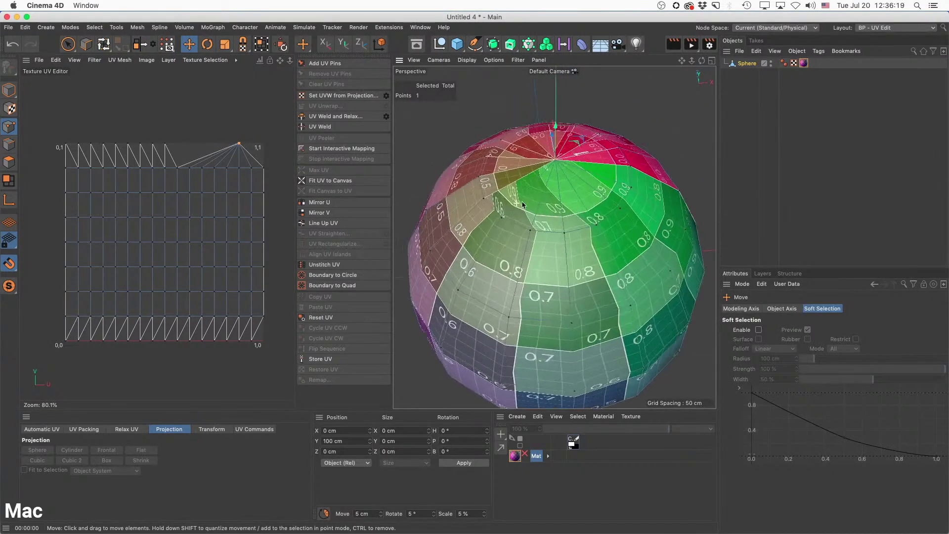
alt+drag(523, 202, 519, 199)
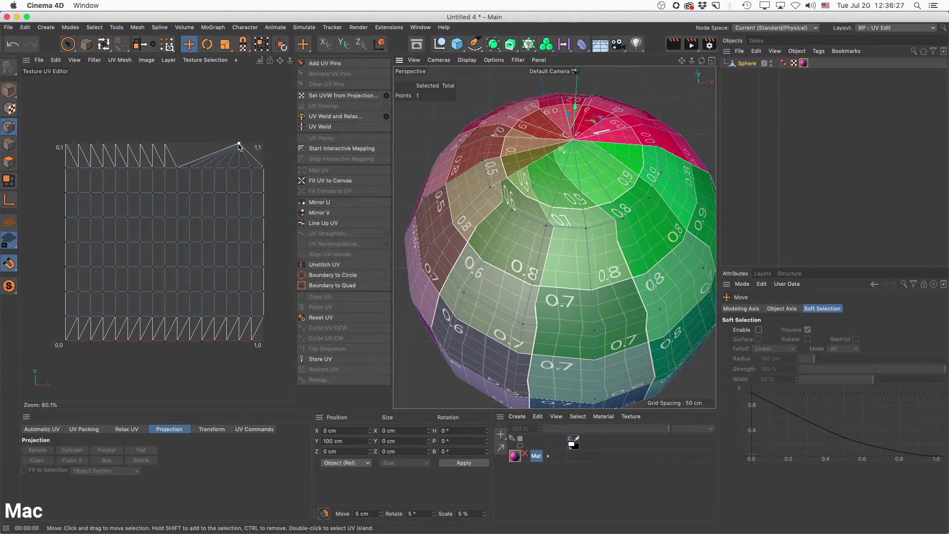
click(165, 144)
drag(165, 144, 239, 145)
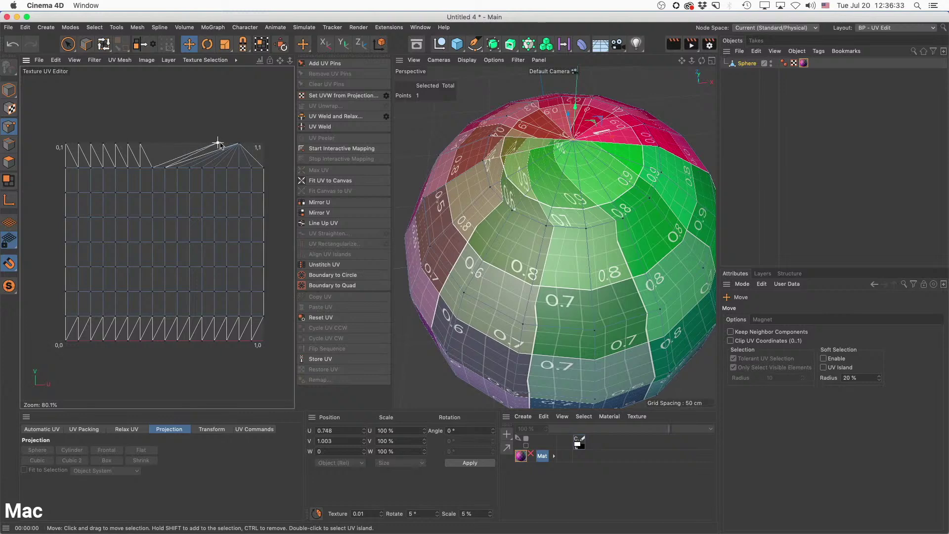
double_click(239, 144)
click(221, 167)
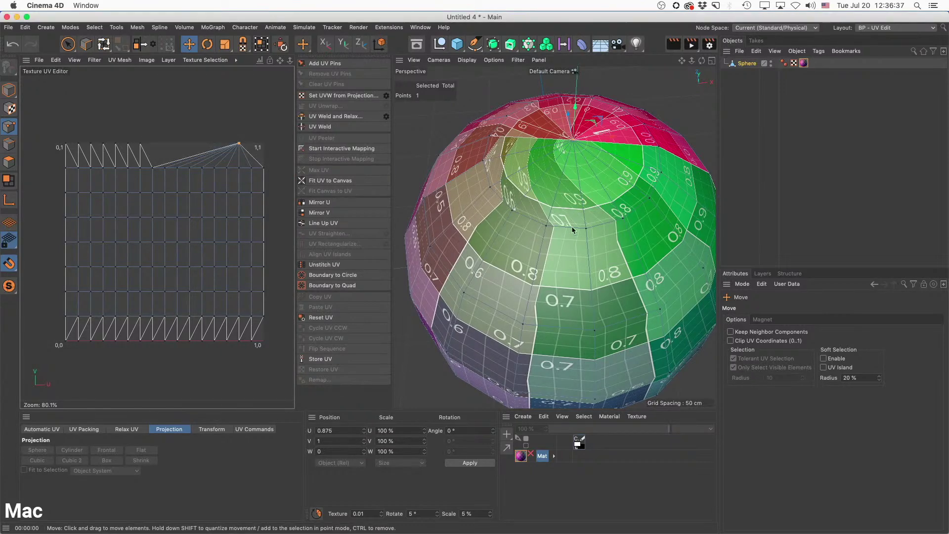
Bring the whole sphere into view, switch to Polygons mode and display the Relax UV settings.
mouse_move(603, 233)
alt+right_down()
mouse_move(602, 245)
mouse_move(613, 247)
alt+right_up()
alt+middle_drag(612, 248, 608, 232)
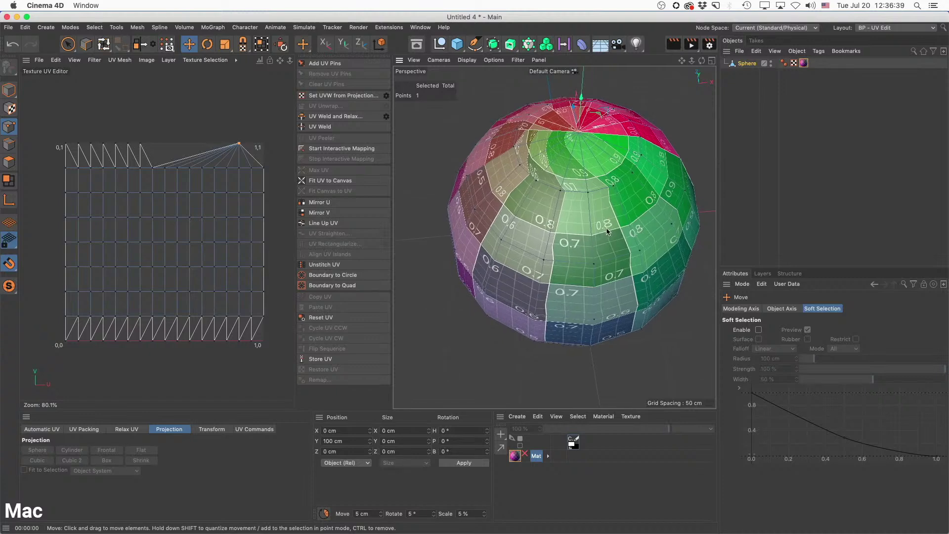
alt+drag(608, 232, 617, 256)
alt+middle_drag(621, 281, 610, 236)
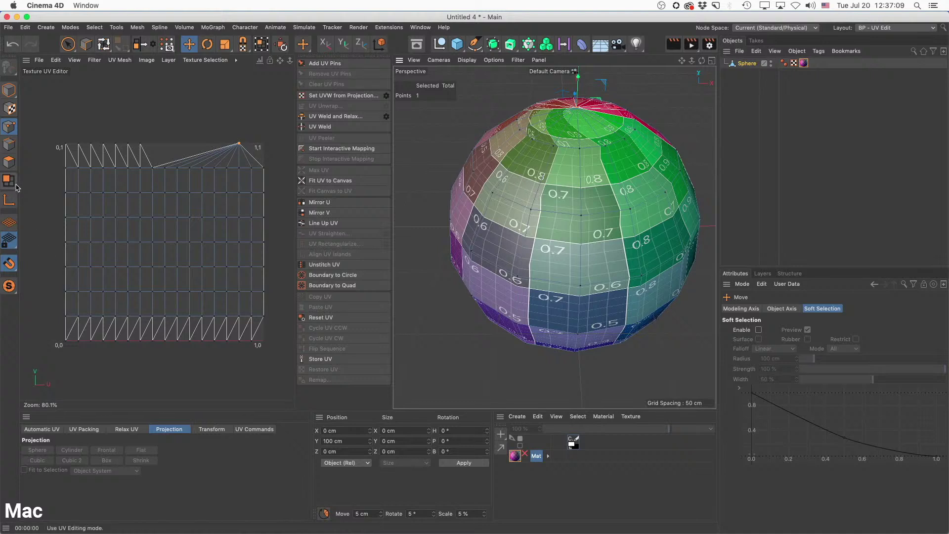
click(9, 161)
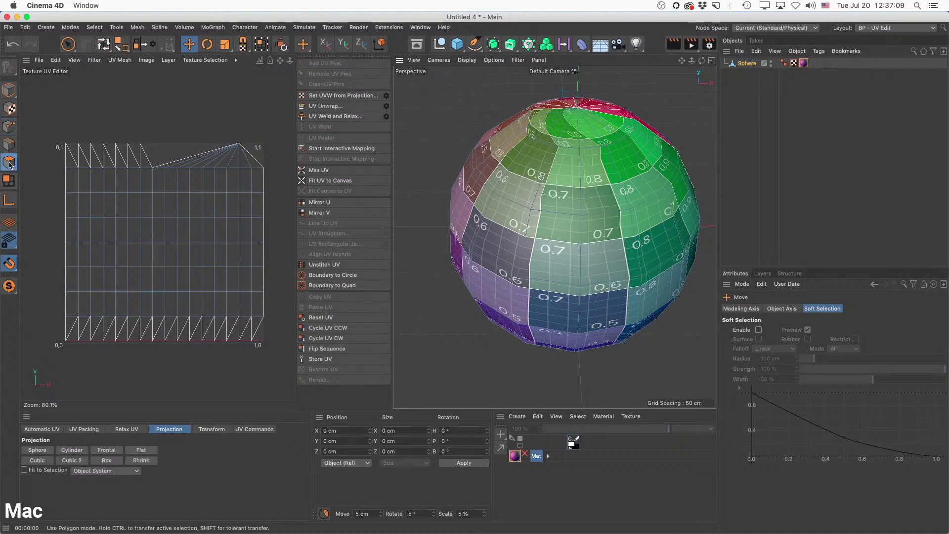
click(133, 431)
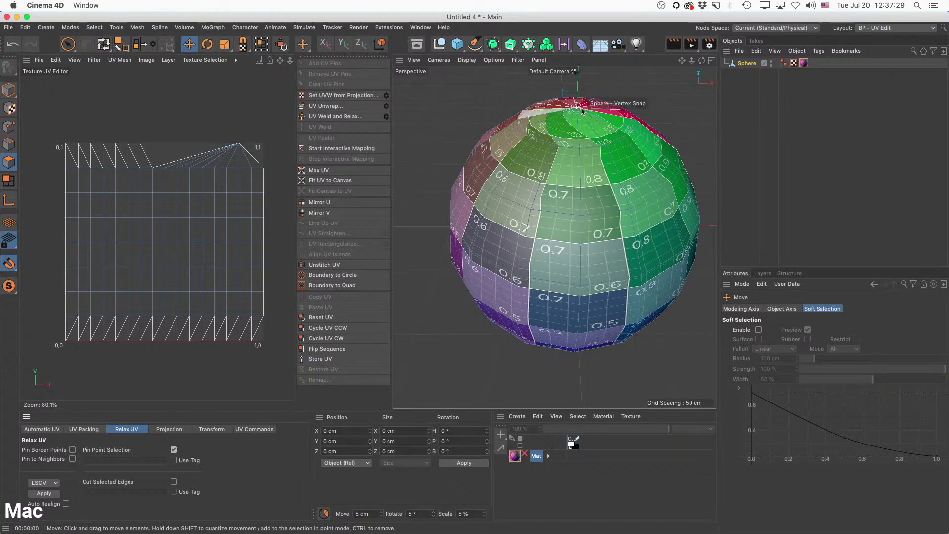
Select all sphere polygons in the maximized Top view and apply a Frontal UV projection.
click(712, 60)
click(712, 61)
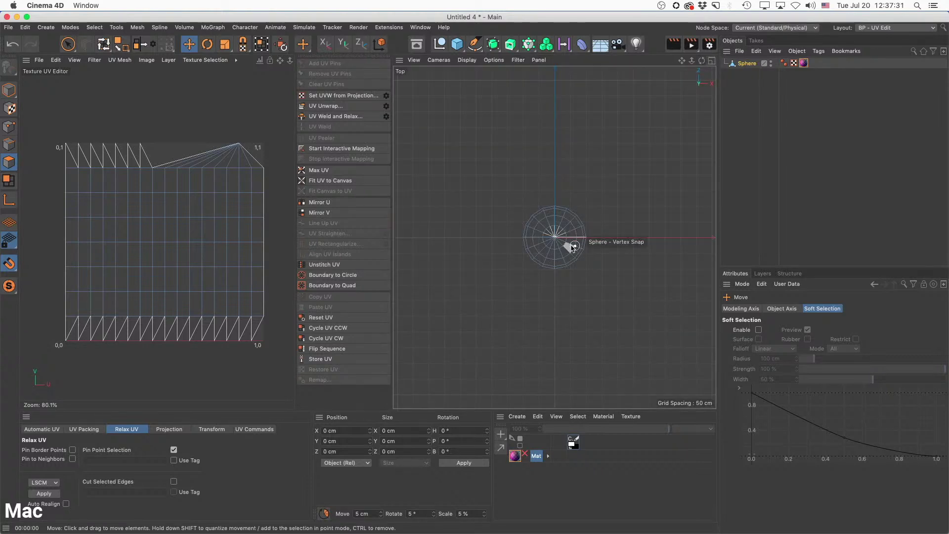
scroll(572, 247, up, 8)
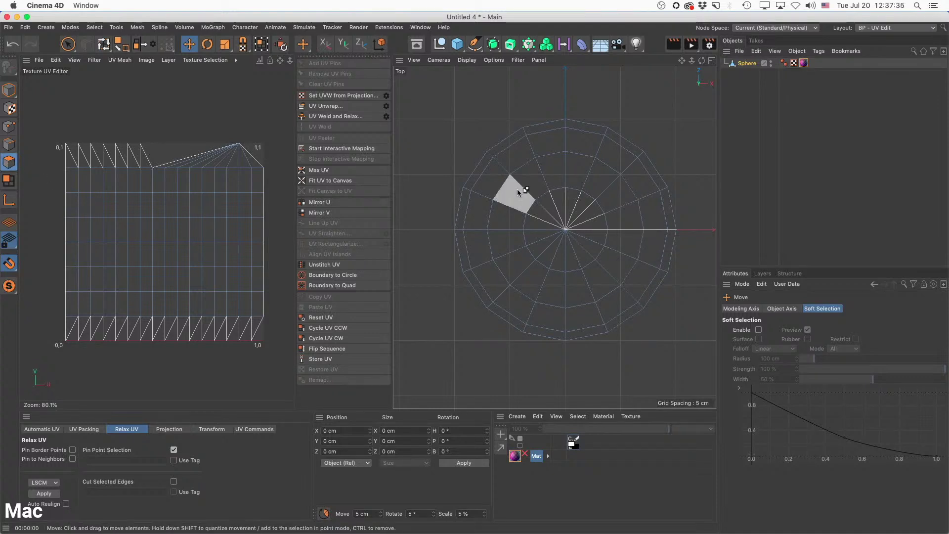
key(super+a)
click(169, 429)
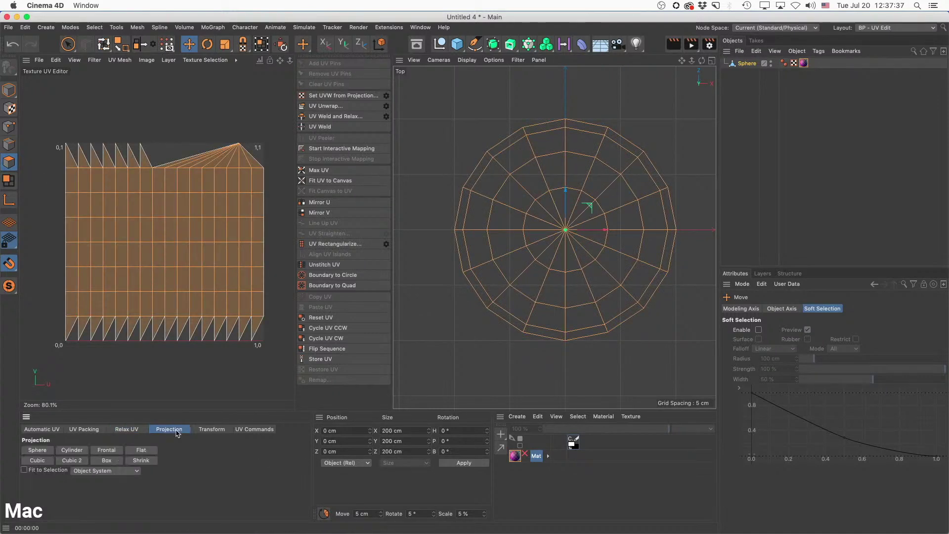
click(117, 451)
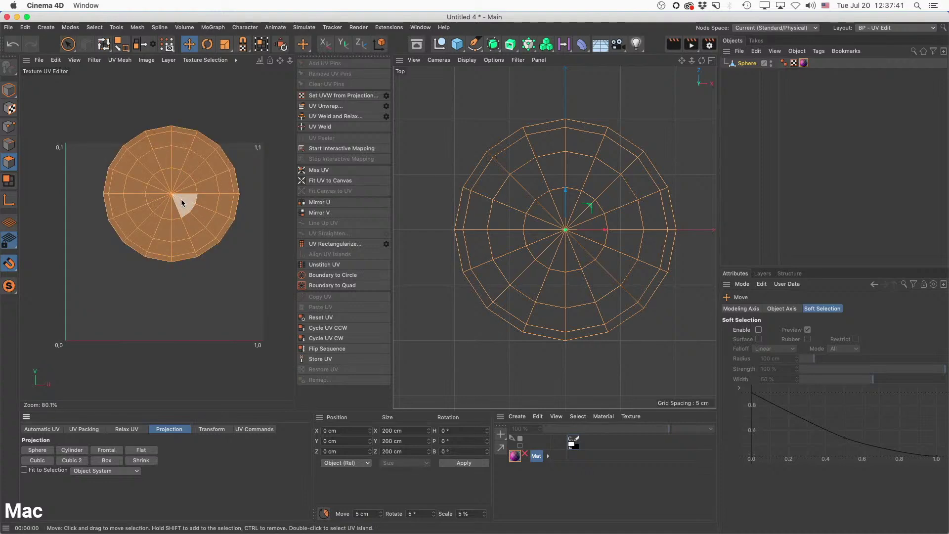
Return to the Perspective view and examine the frontally projected texture on the sides of the deselected sphere.
click(712, 60)
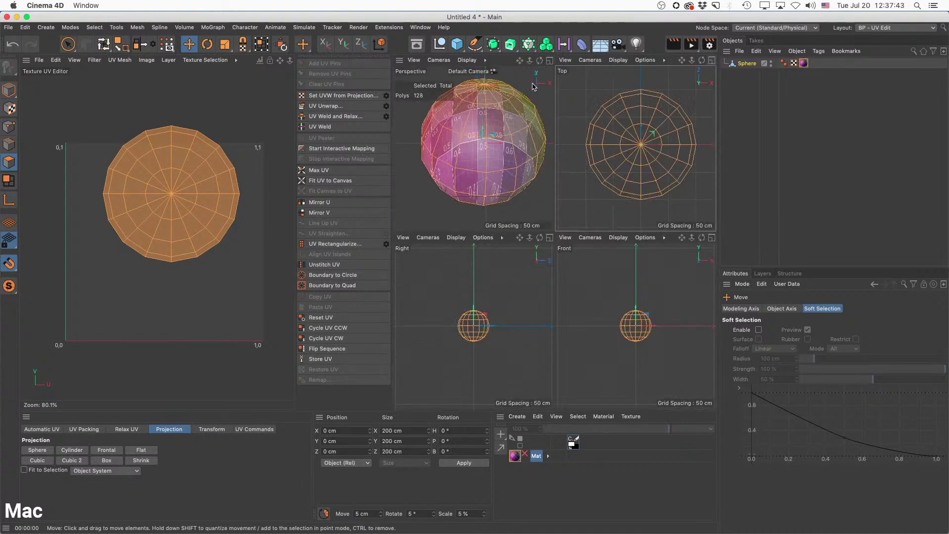
click(550, 61)
click(778, 153)
alt+drag(651, 213, 601, 215)
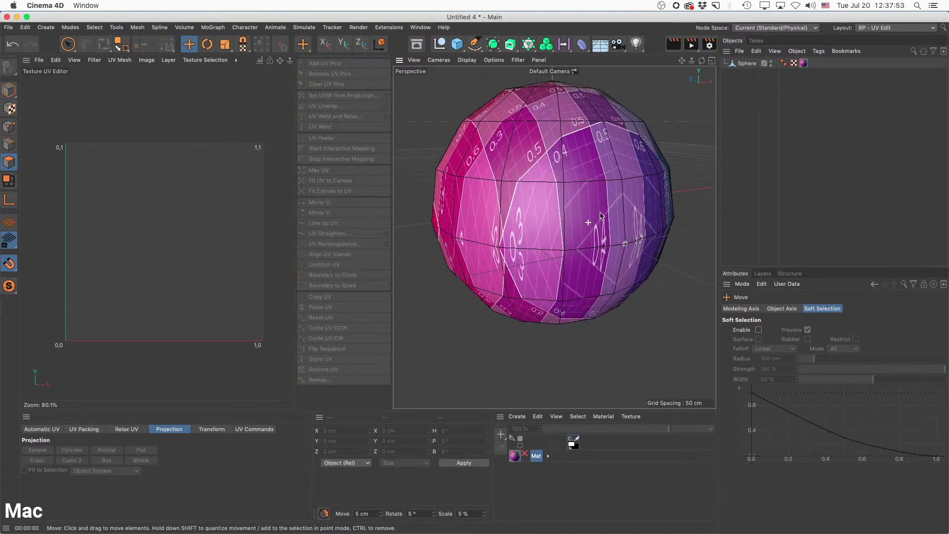
Reselect the sphere and, in Edges mode, select its equatorial edge loop.
click(747, 64)
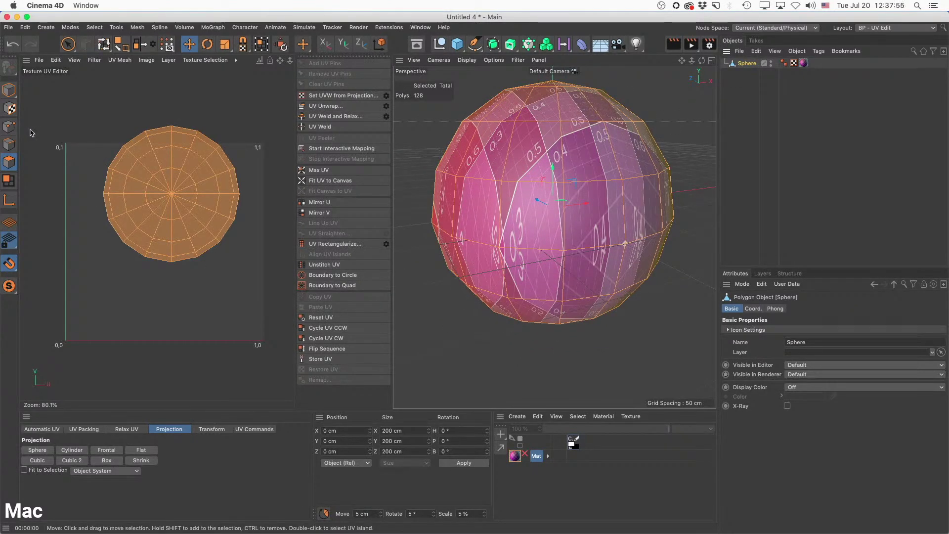
click(9, 145)
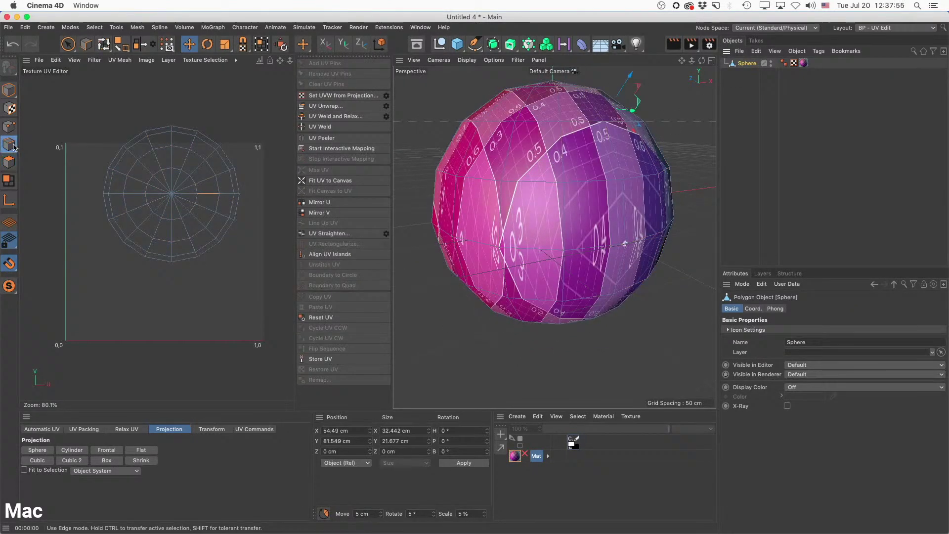
click(545, 252)
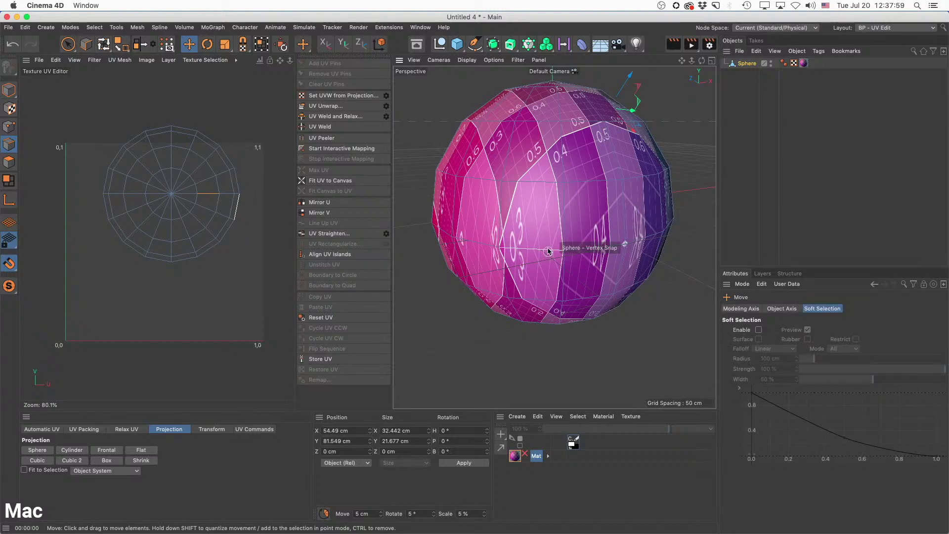
double_click(548, 251)
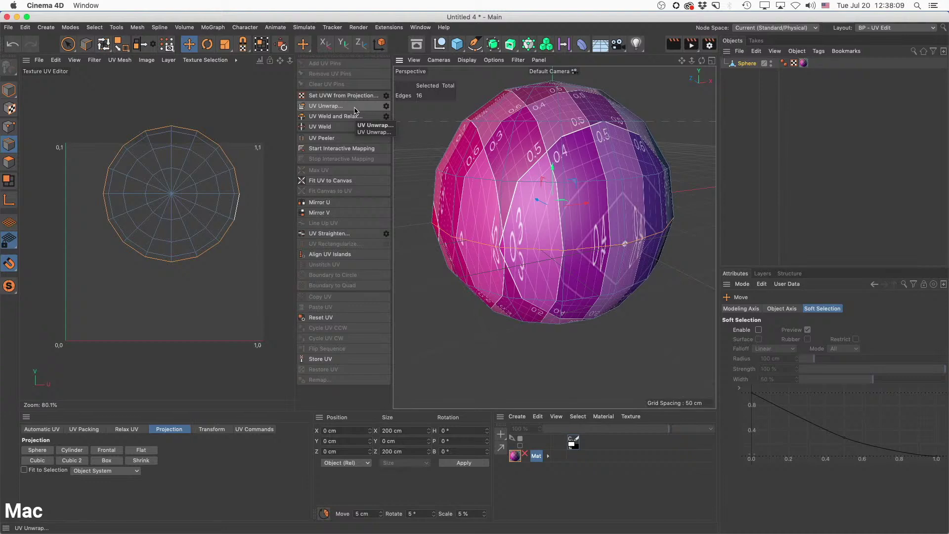
Clear the sphere's polygon selection and return to Edges mode with the equatorial loop still selected.
click(14, 163)
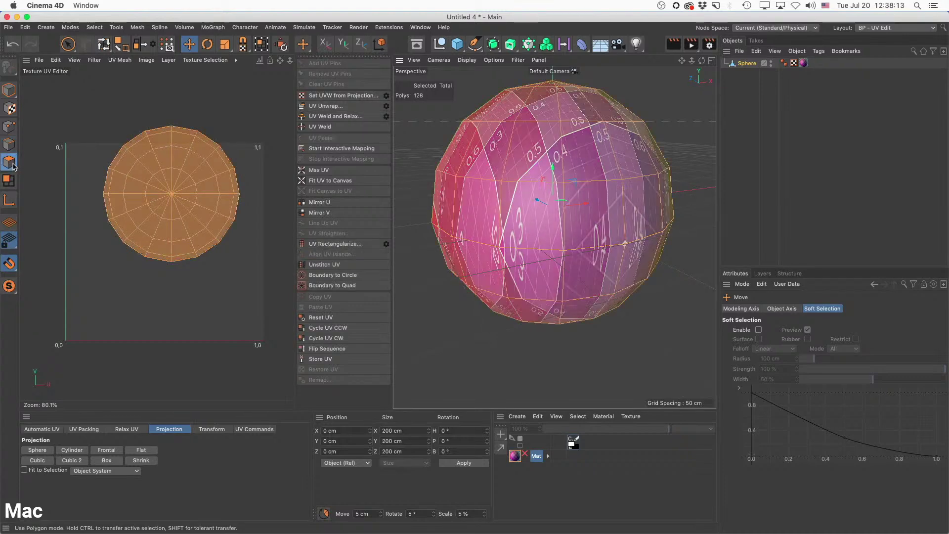
click(82, 153)
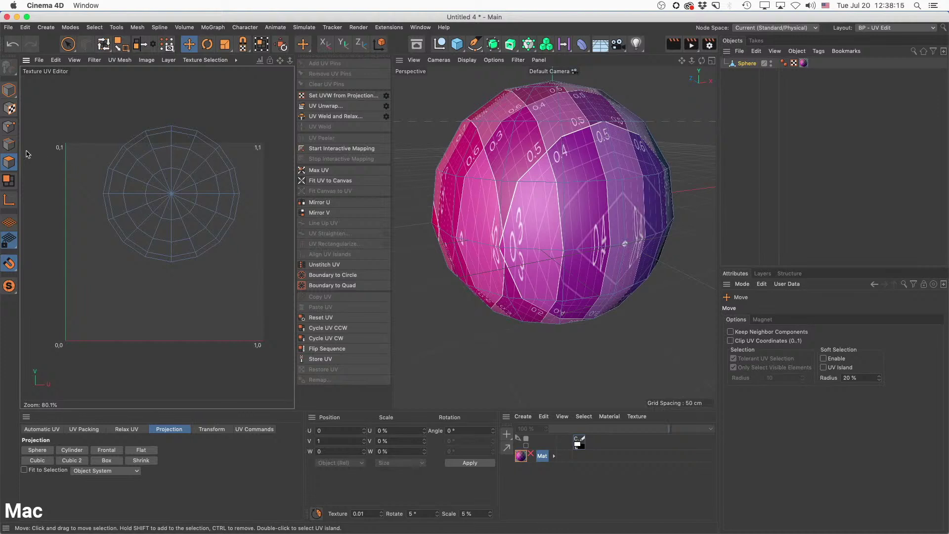
click(9, 144)
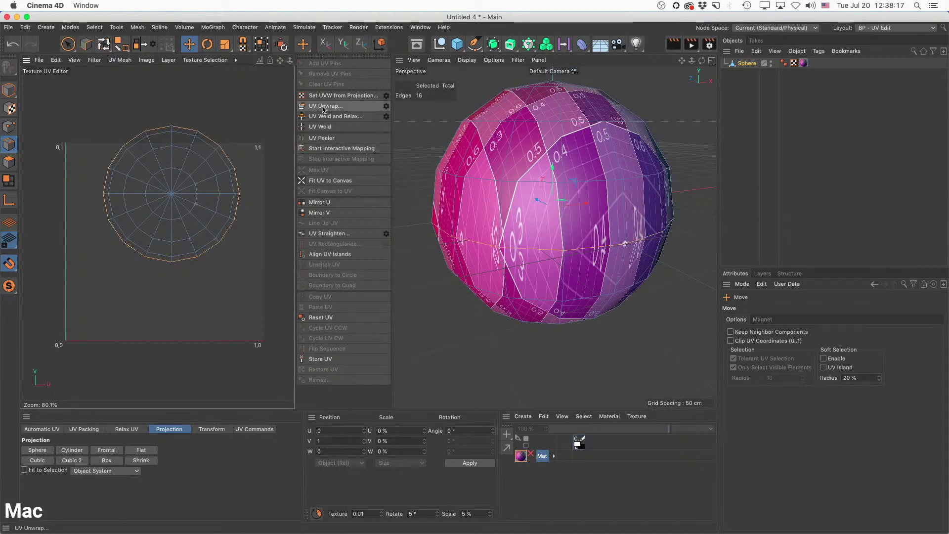
In the Relax UV settings, disable Pin Point Selection and choose the LSCM method.
click(136, 430)
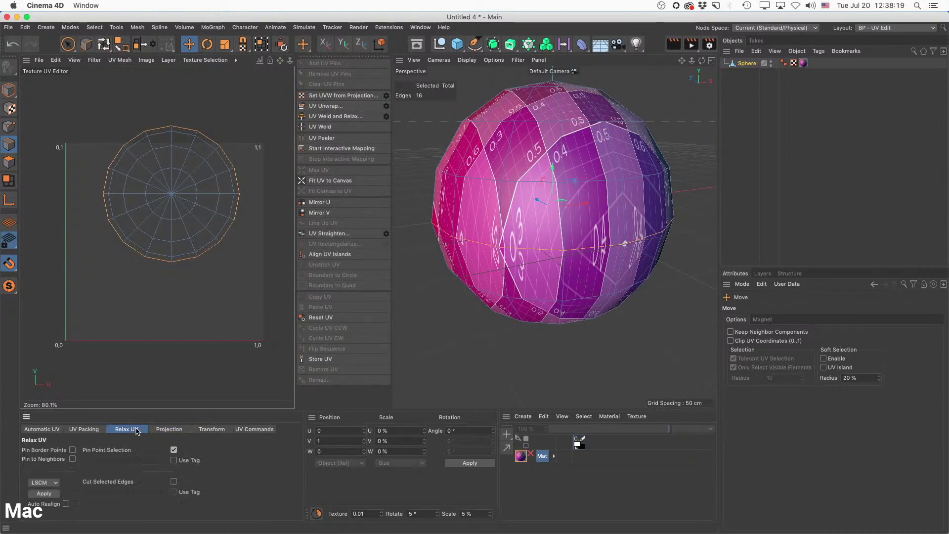
click(173, 449)
click(44, 483)
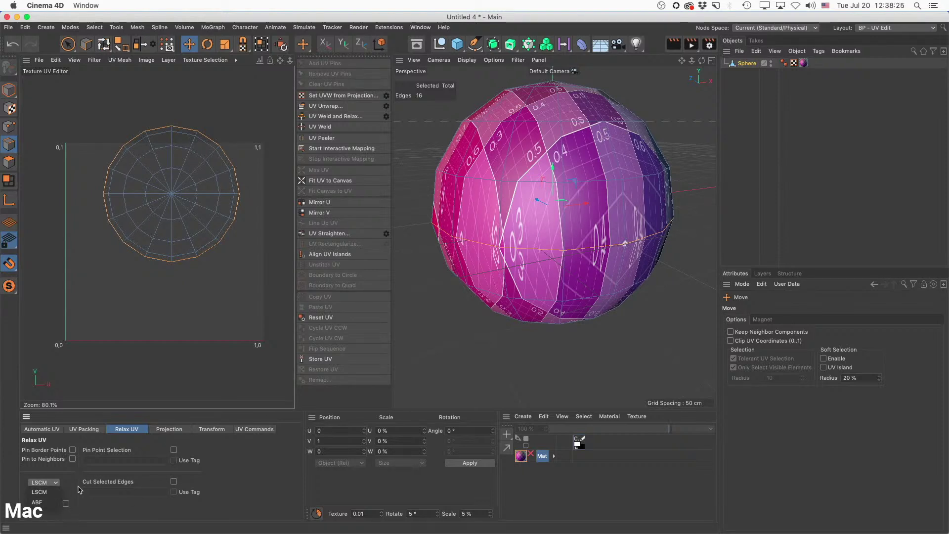
click(39, 492)
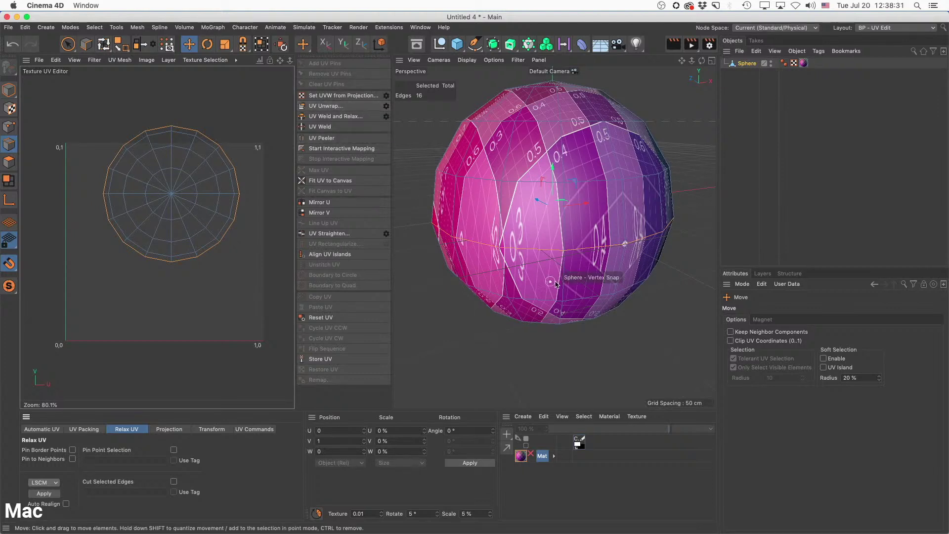
Clear the equatorial edge selection, check Polygons mode and return to Edges mode.
click(639, 365)
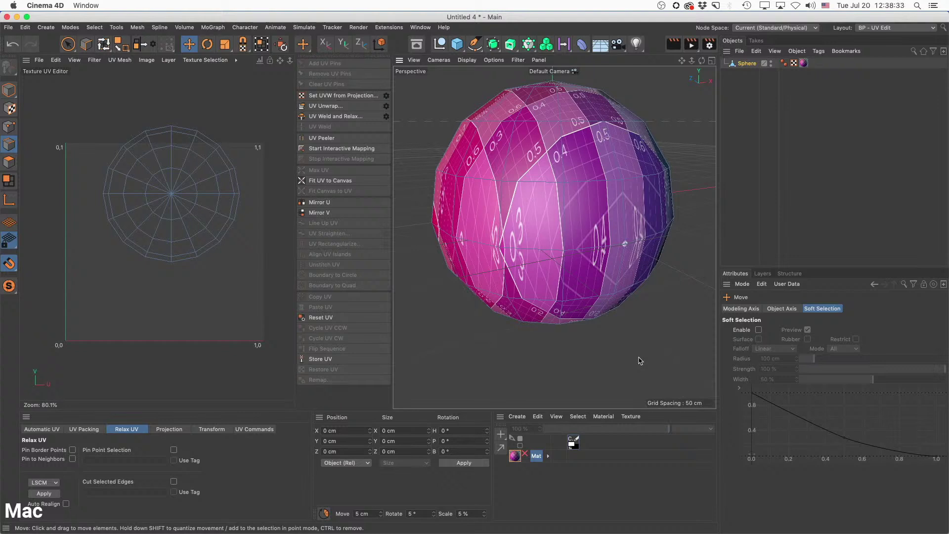
click(9, 162)
click(9, 144)
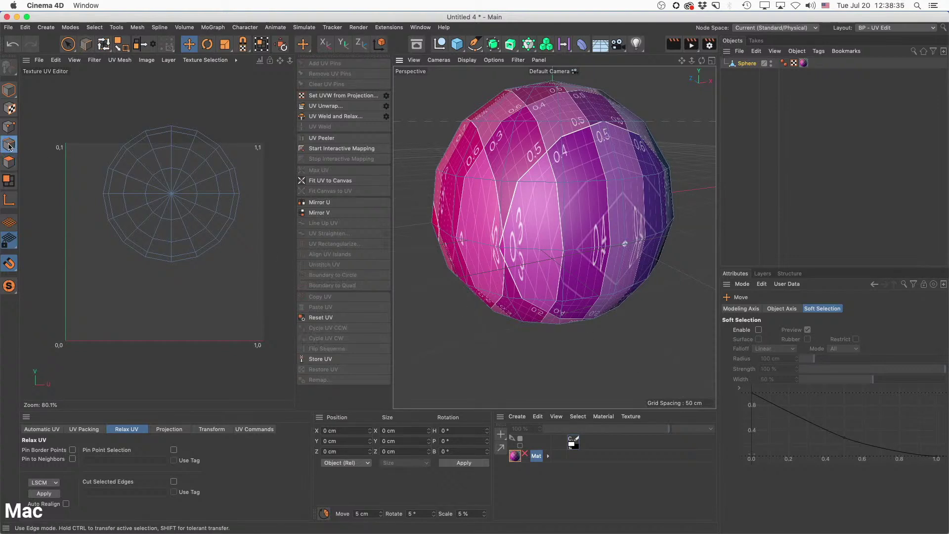
click(9, 162)
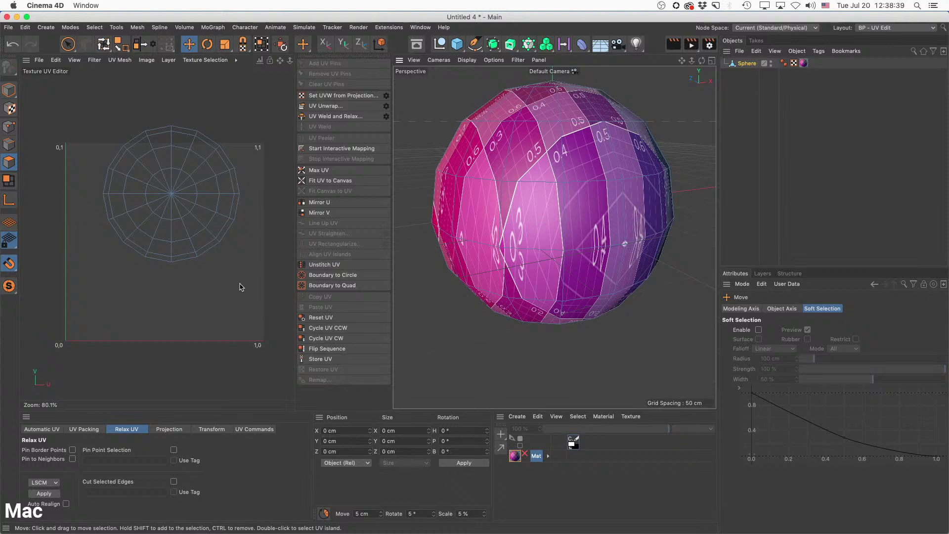
click(8, 144)
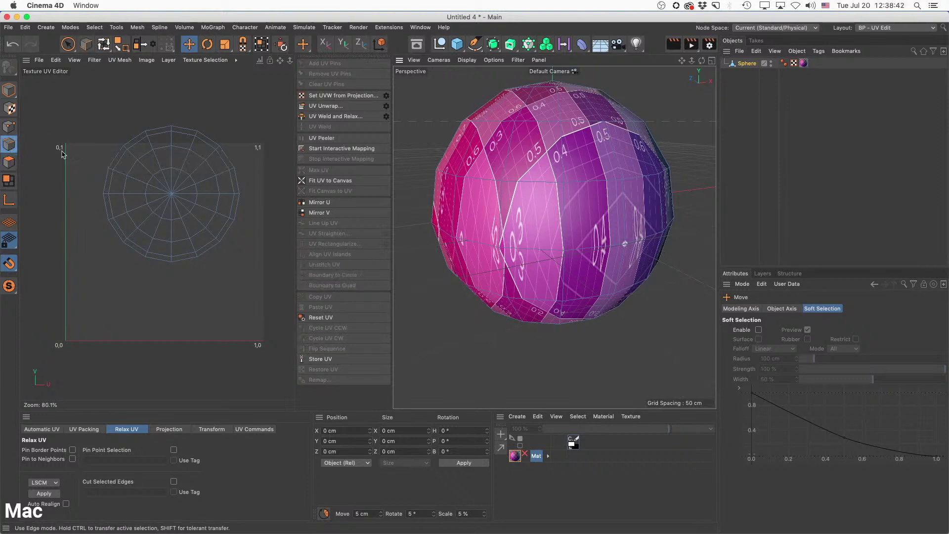
Select the sphere's equatorial edge loop and unwrap the UVs along it into two hemisphere islands.
double_click(524, 249)
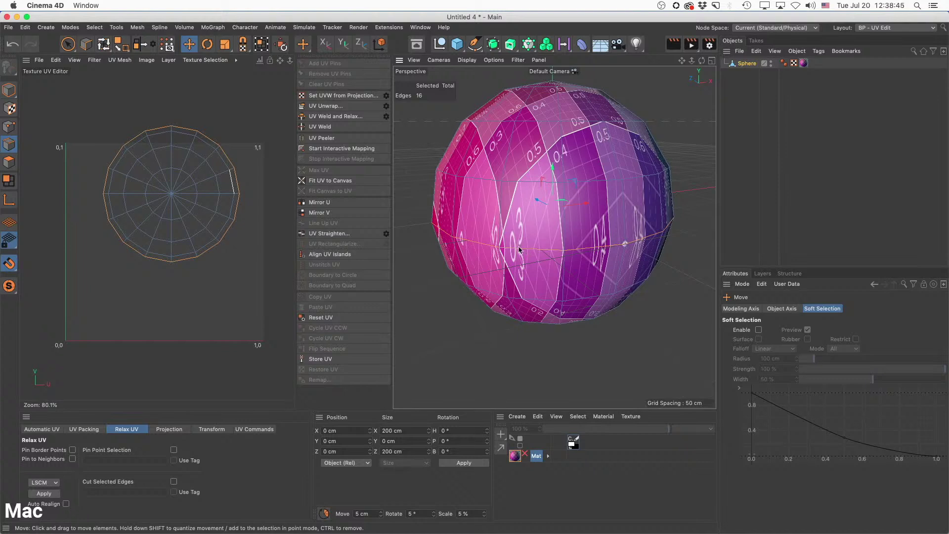
click(325, 106)
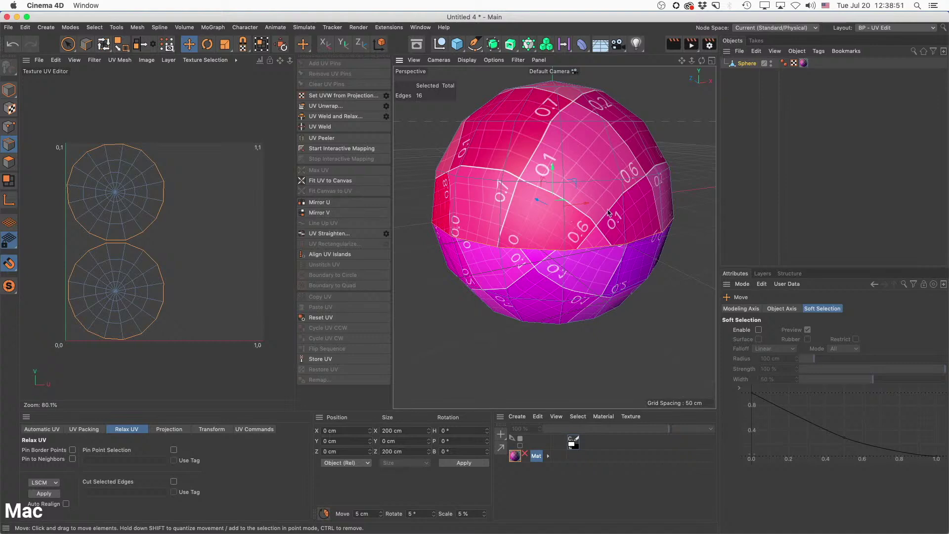
alt+drag(599, 210, 614, 228)
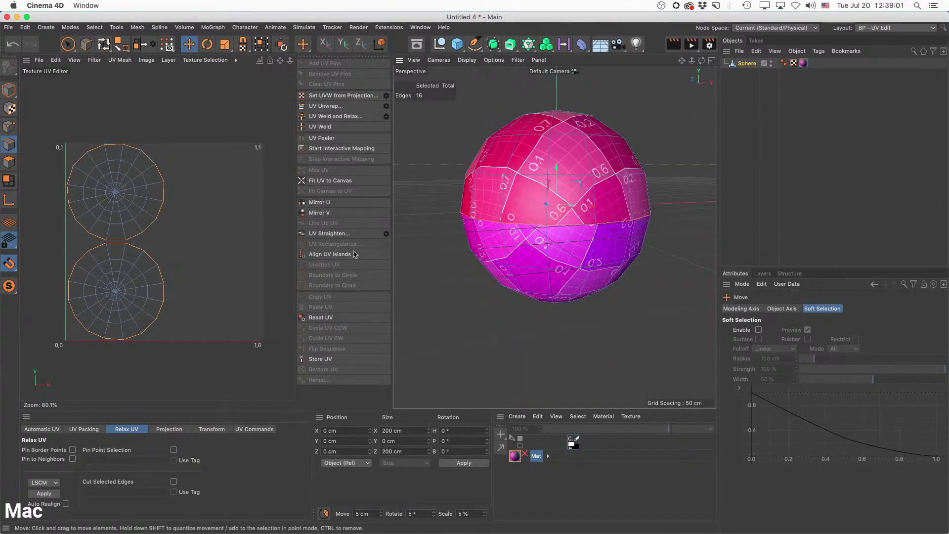
Show distortion shading in the UV view and set its opacity to 49%.
click(75, 62)
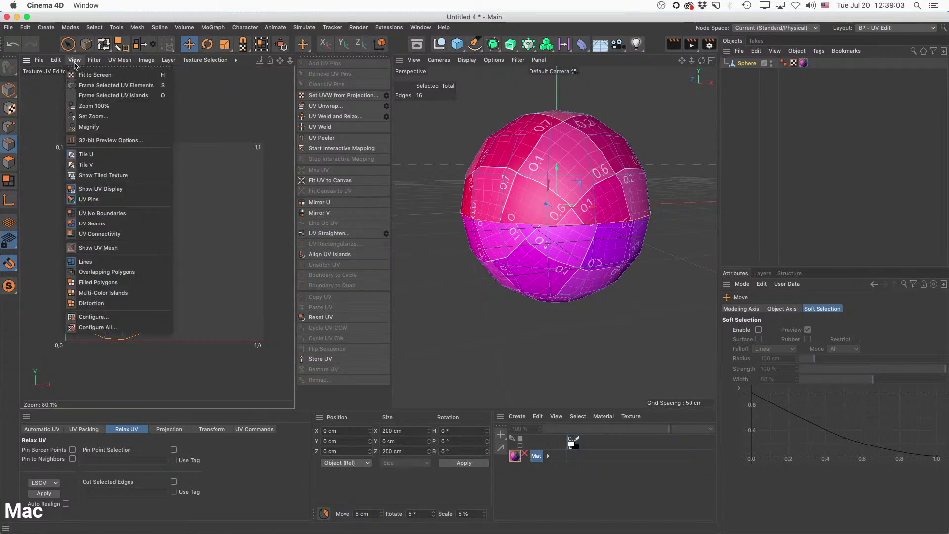
click(119, 303)
middle_drag(111, 200, 125, 197)
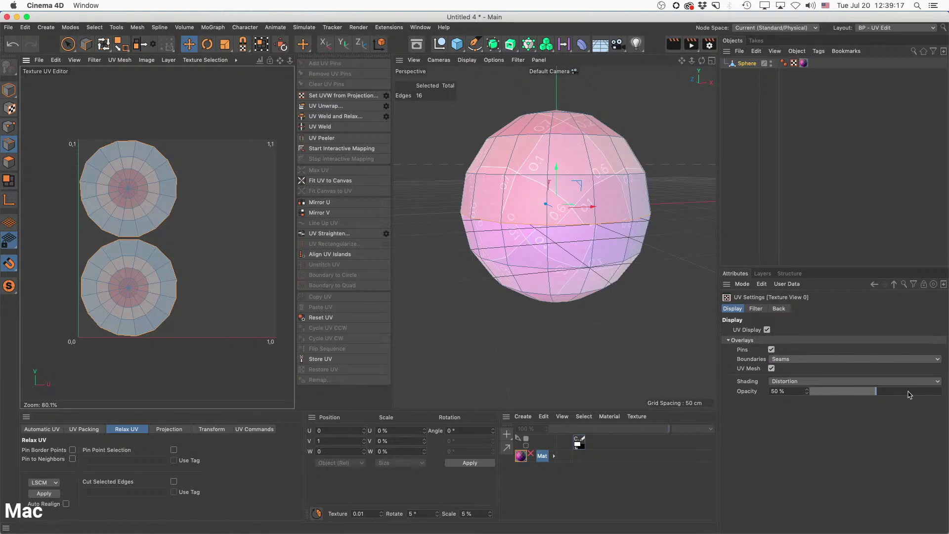
mouse_move(909, 394)
mouse_down()
mouse_move(942, 394)
mouse_move(874, 394)
mouse_up()
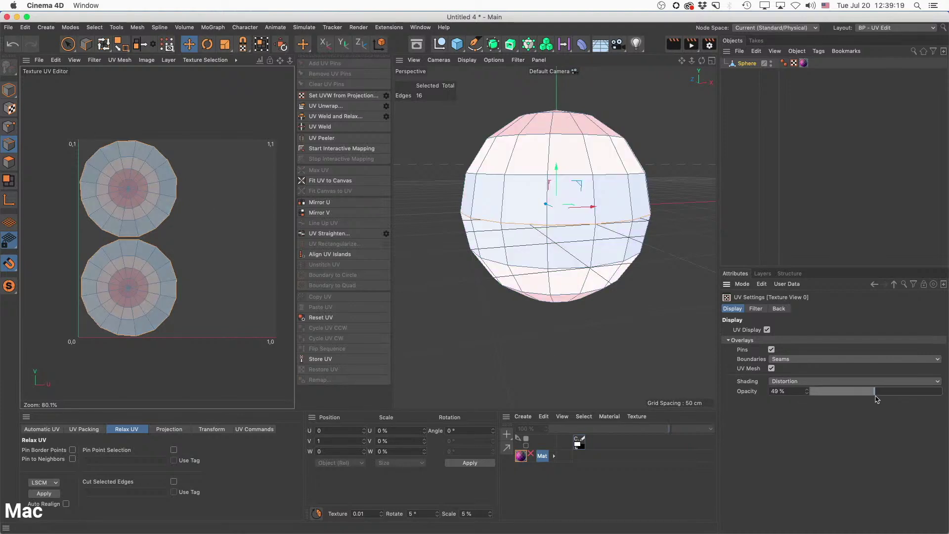
In Points mode, pull a boundary point of the lower UV island far outward to test the distortion shading, and undo the move.
click(8, 127)
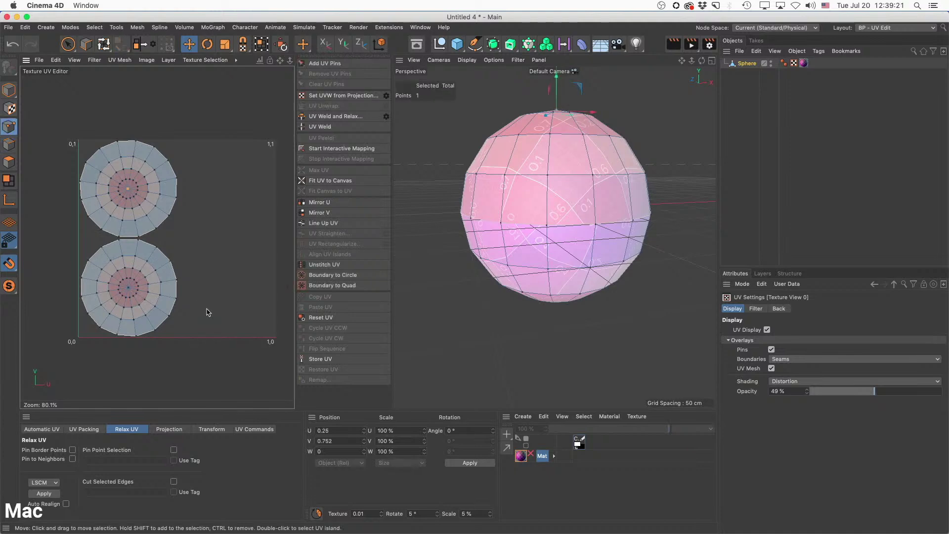
drag(204, 267, 296, 209)
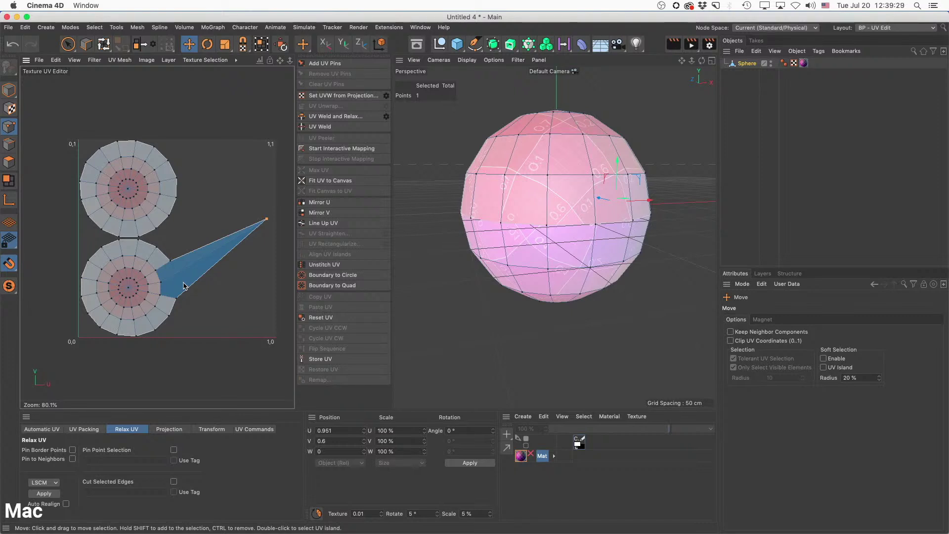
key(super+z)
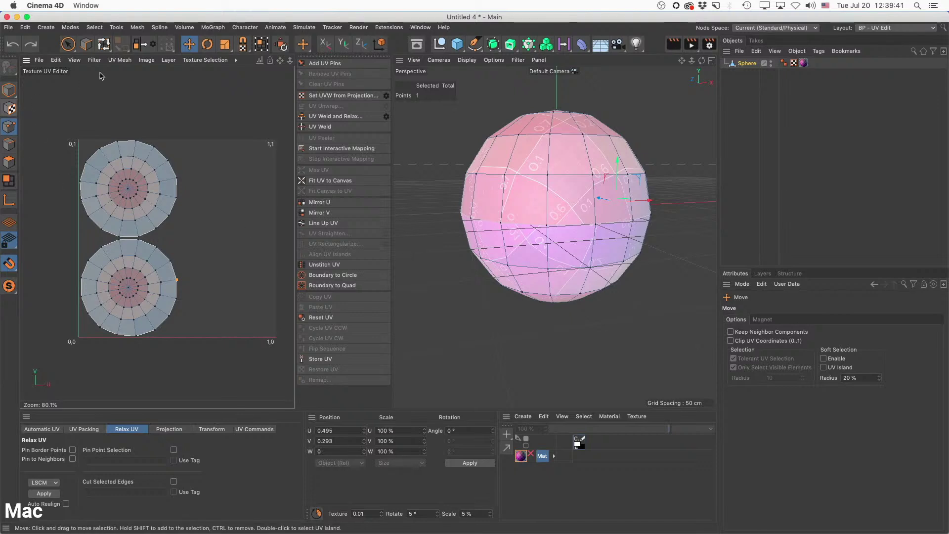
Turn off the distortion shading and look through the UV view's Filter, Back and Display settings.
click(74, 60)
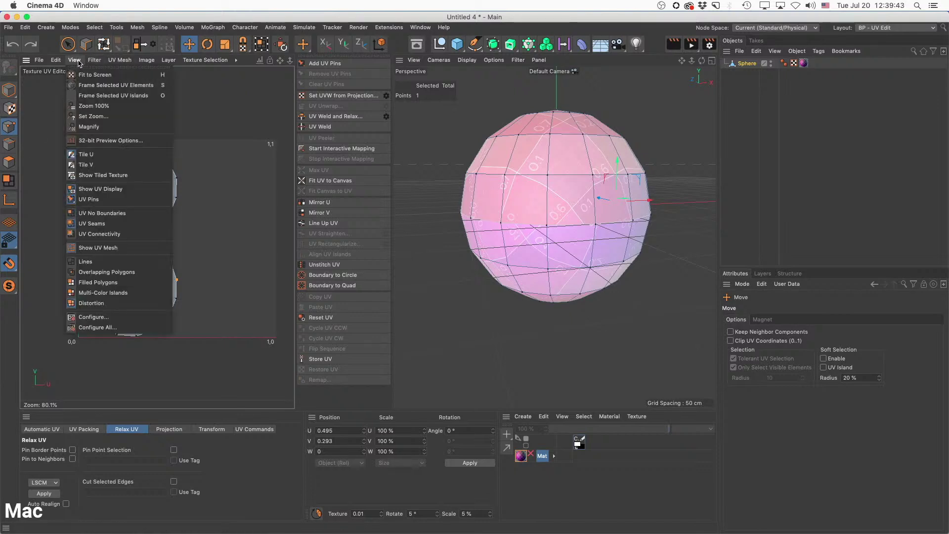
click(109, 303)
click(755, 308)
click(779, 308)
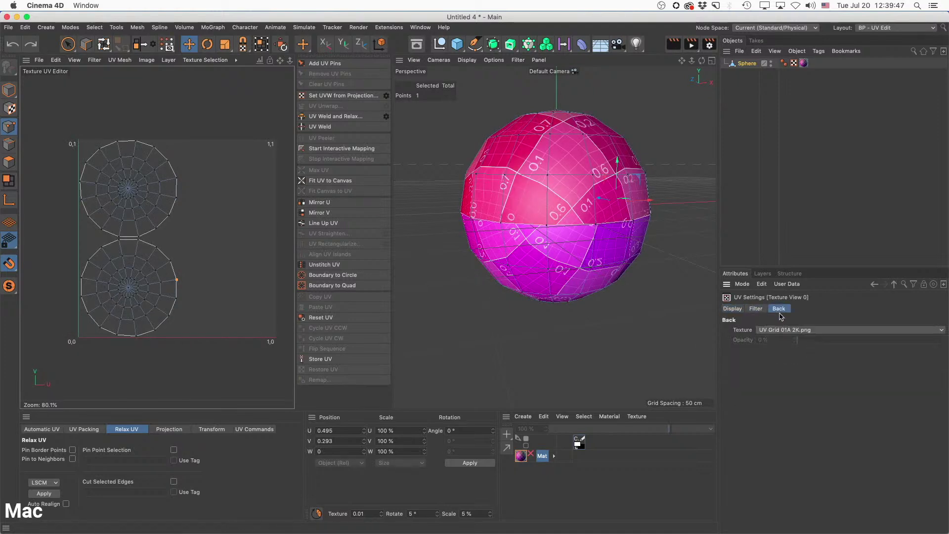
click(754, 310)
click(733, 309)
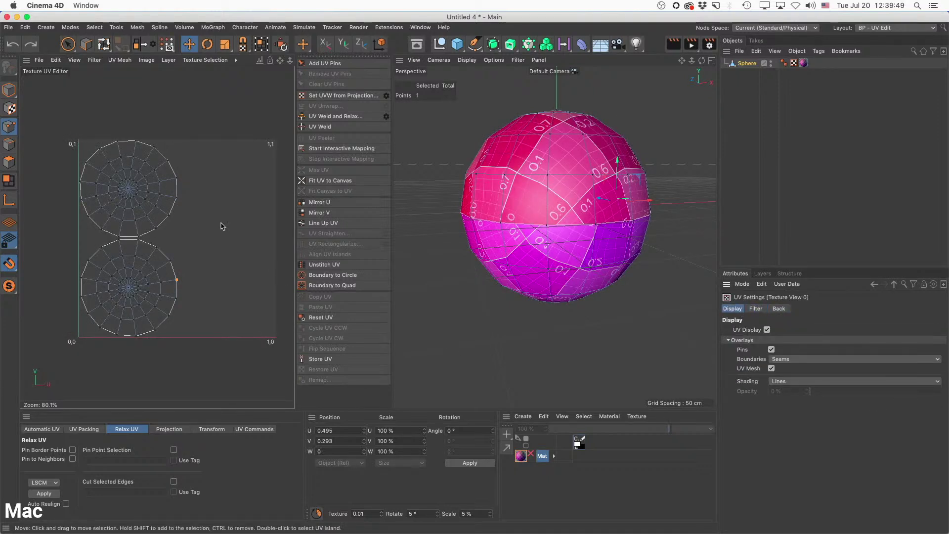
Turn distortion shading back on at 38% opacity and clear the UV point selection.
click(74, 60)
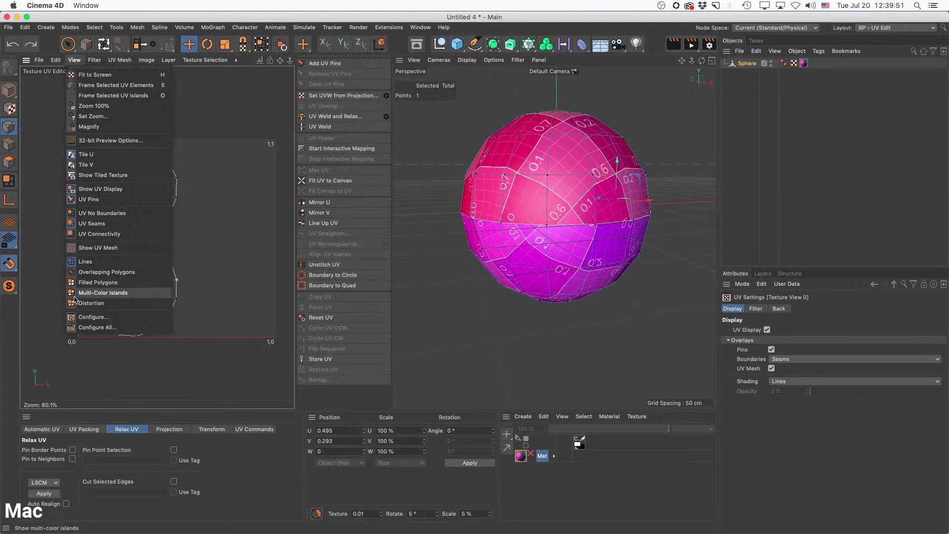
click(75, 303)
drag(870, 391, 860, 393)
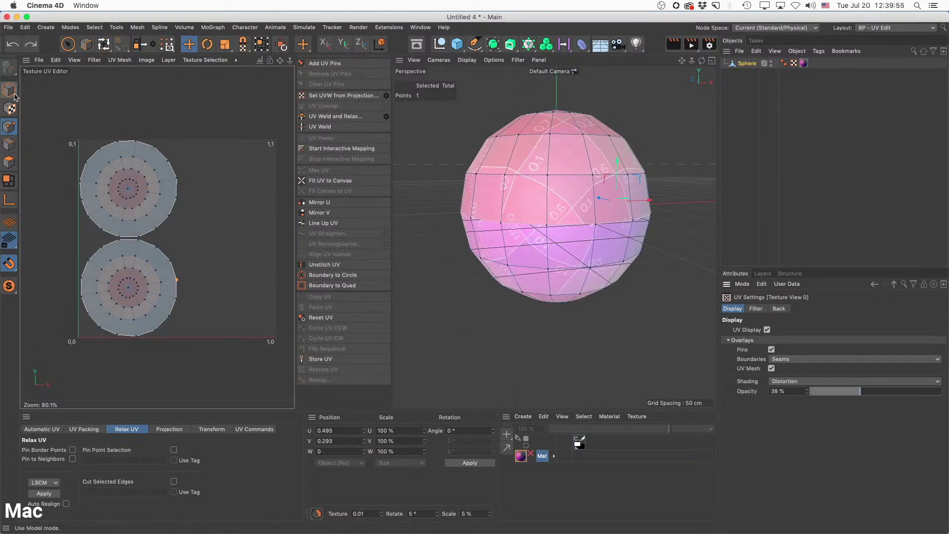
click(198, 206)
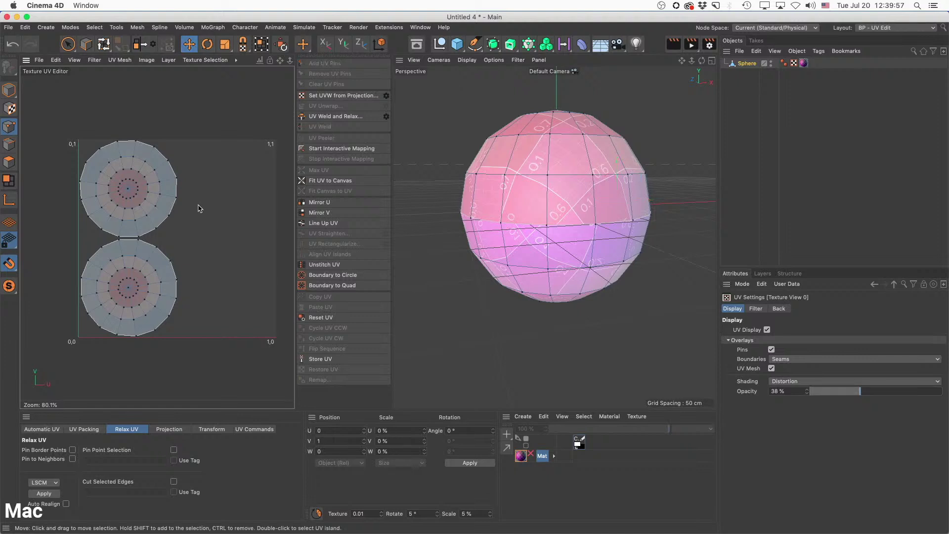
In Edges mode, use Ring Selection to select three adjacent rings of vertical edges from the upper hemisphere up to the pole.
alt+drag(483, 224, 622, 264)
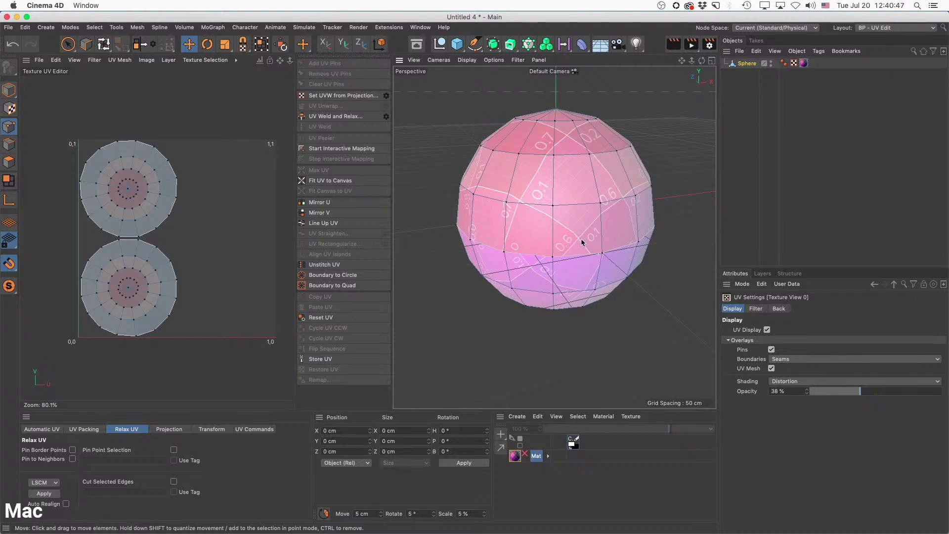
alt+drag(585, 219, 607, 217)
key(Return)
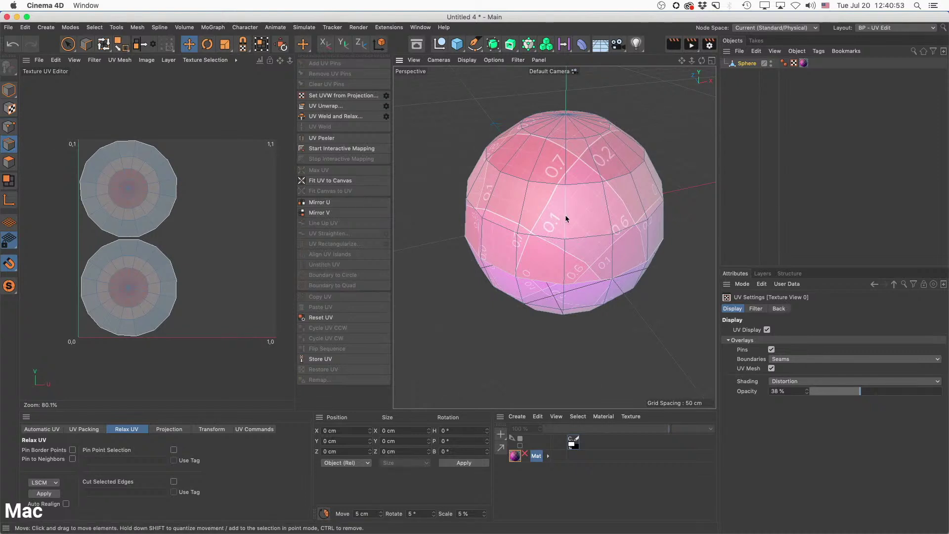
key(u)
key(b)
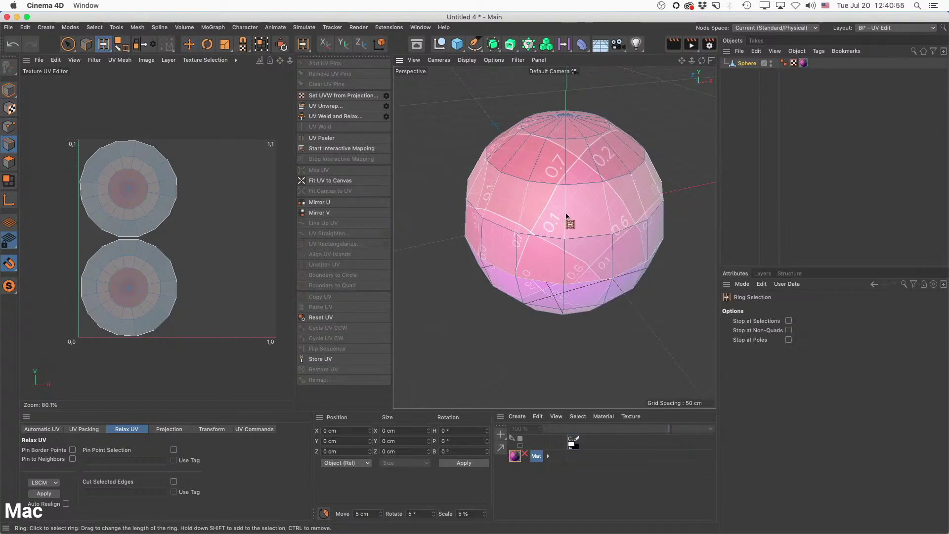
click(566, 216)
shift+click(568, 163)
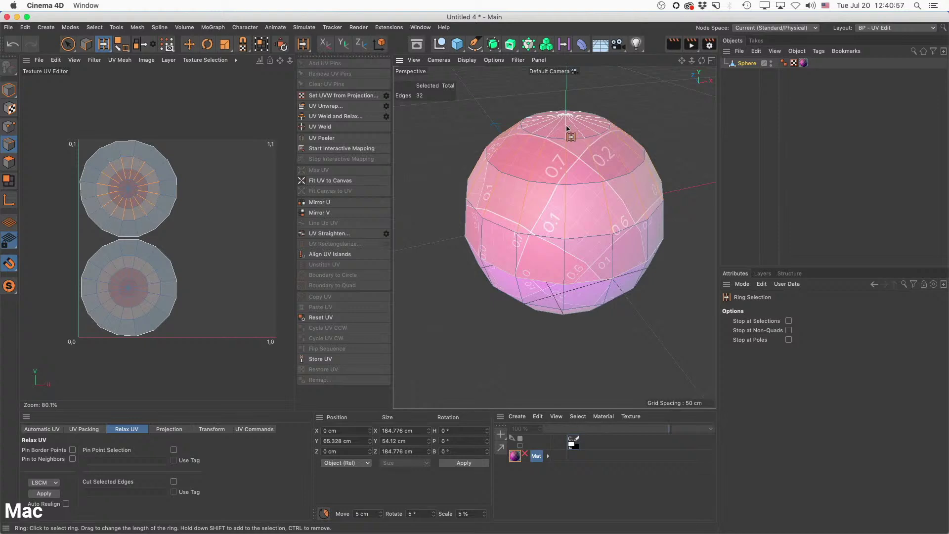
shift+click(568, 127)
scroll(138, 203, up, 4)
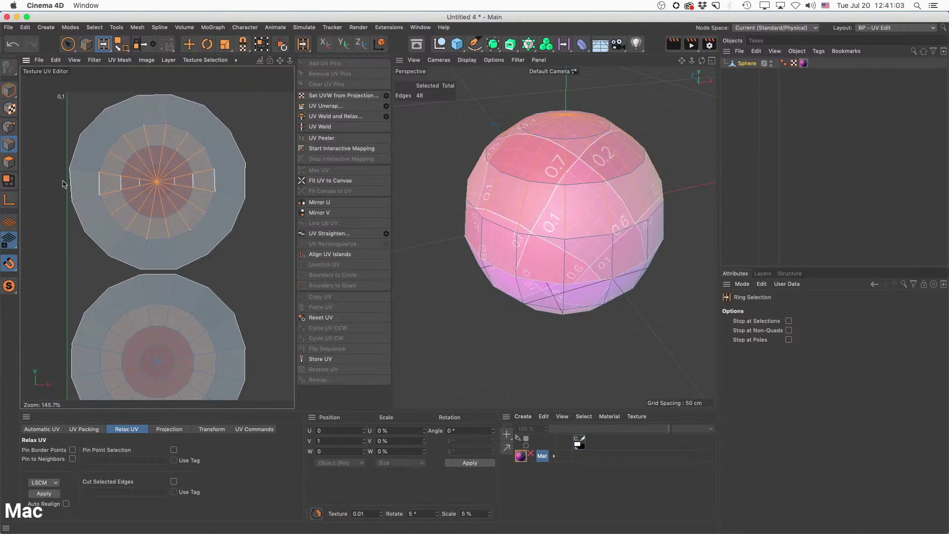
In Polygons mode with the Move tool, select the entire upper UV island.
click(12, 166)
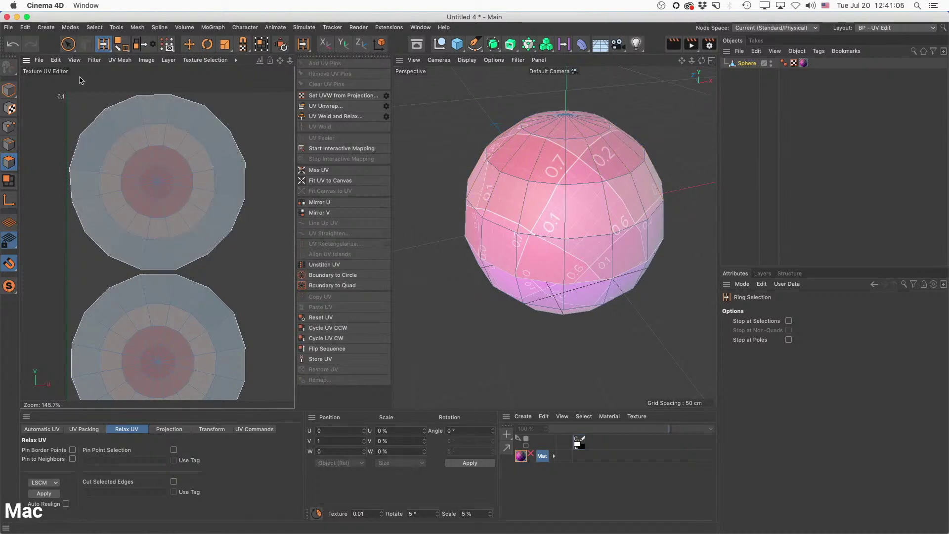
click(68, 44)
click(188, 44)
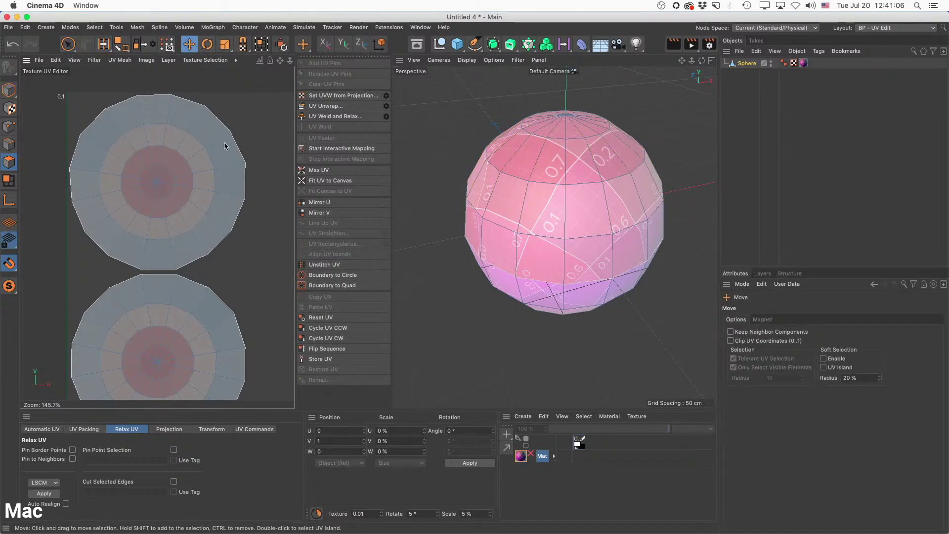
double_click(231, 180)
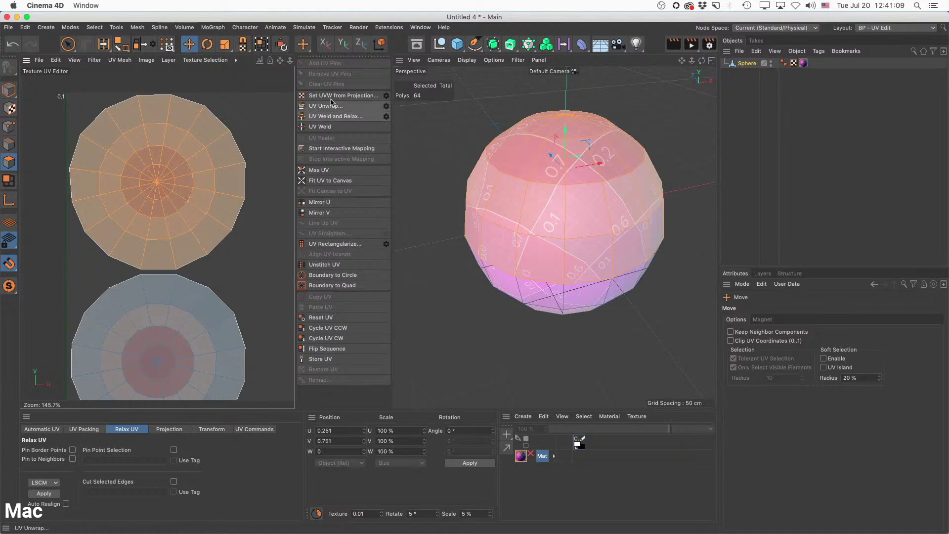
Compare the UV Unwrap options in Polygons and Edges modes, including Restrict to Polygon Selection, and cancel the dialog each time.
click(387, 106)
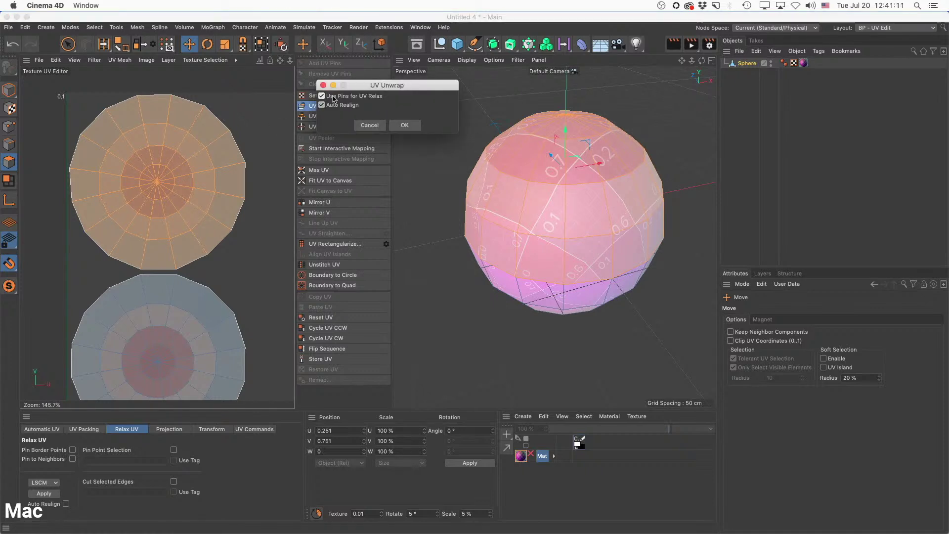
click(377, 125)
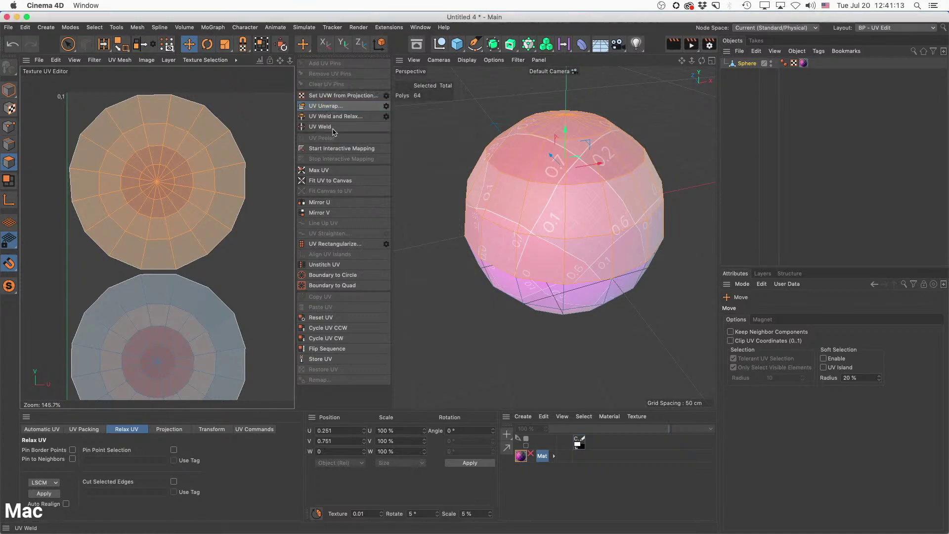
click(9, 144)
click(386, 106)
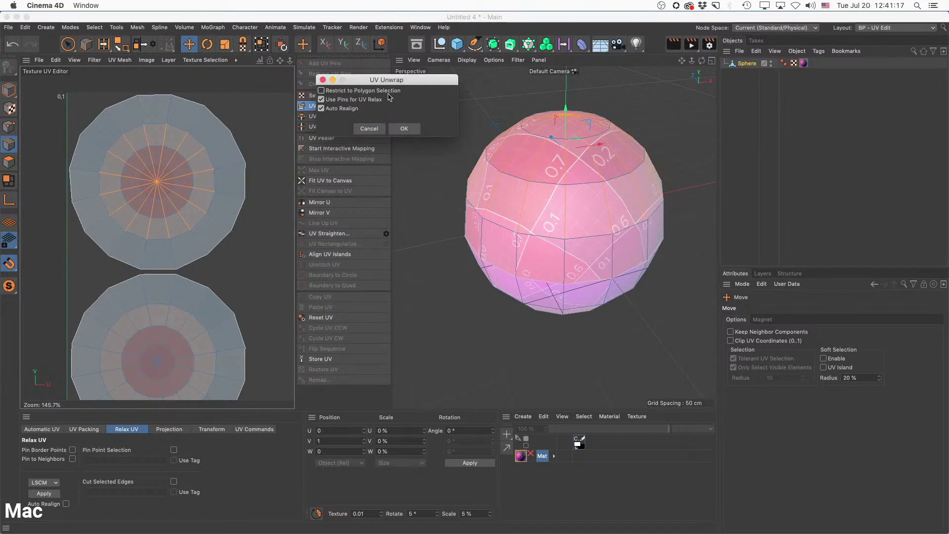
click(360, 91)
click(370, 129)
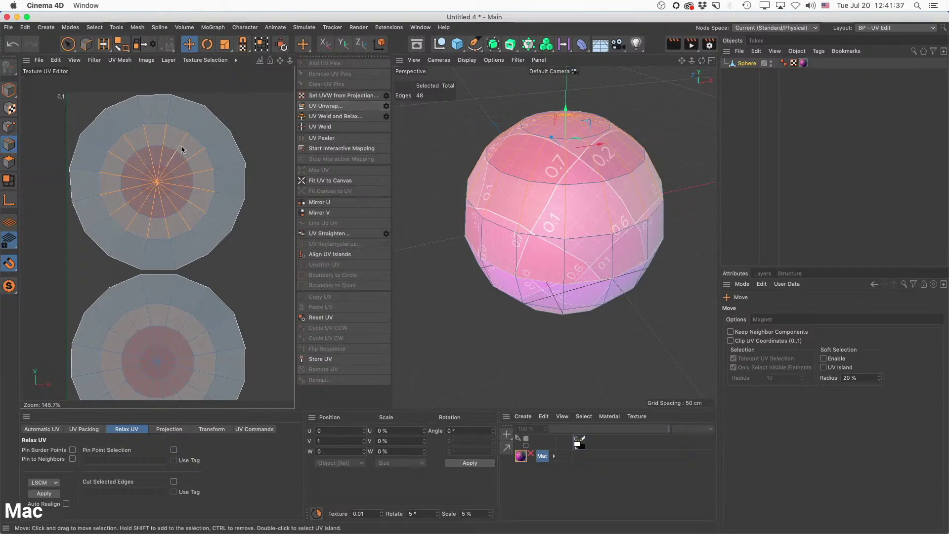
Unwrap the upper island along the selected vertical edges, and unwrap it again with one edge of its ring selected as the cut.
click(332, 106)
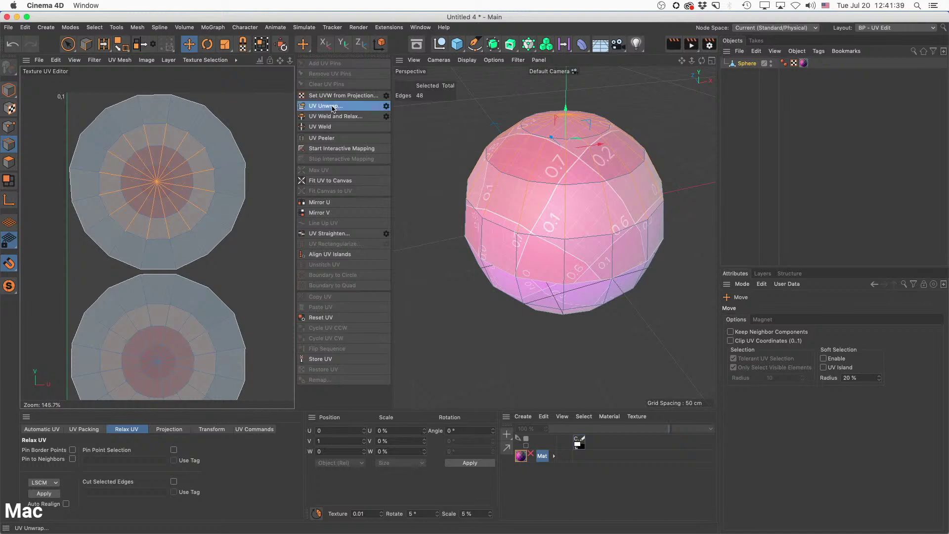
scroll(201, 275, down, 5)
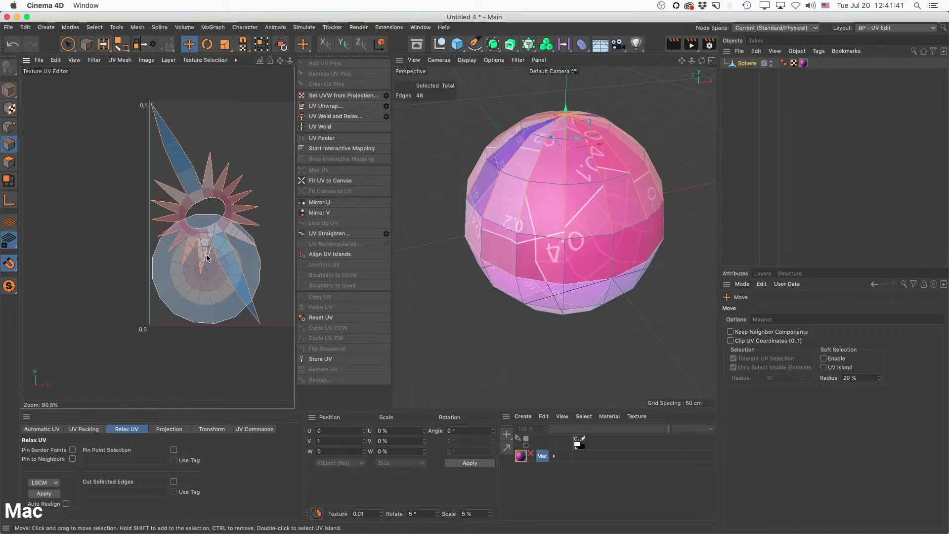
scroll(199, 201, up, 10)
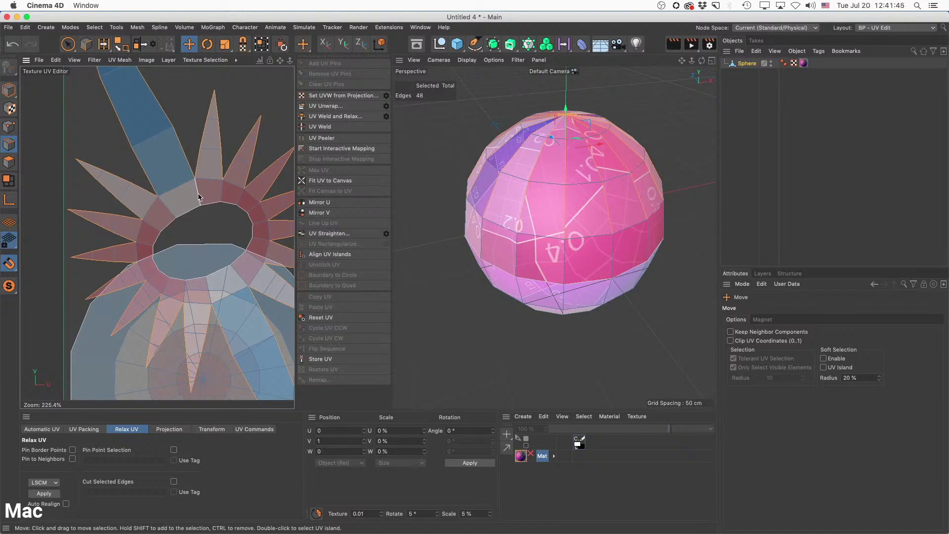
click(201, 196)
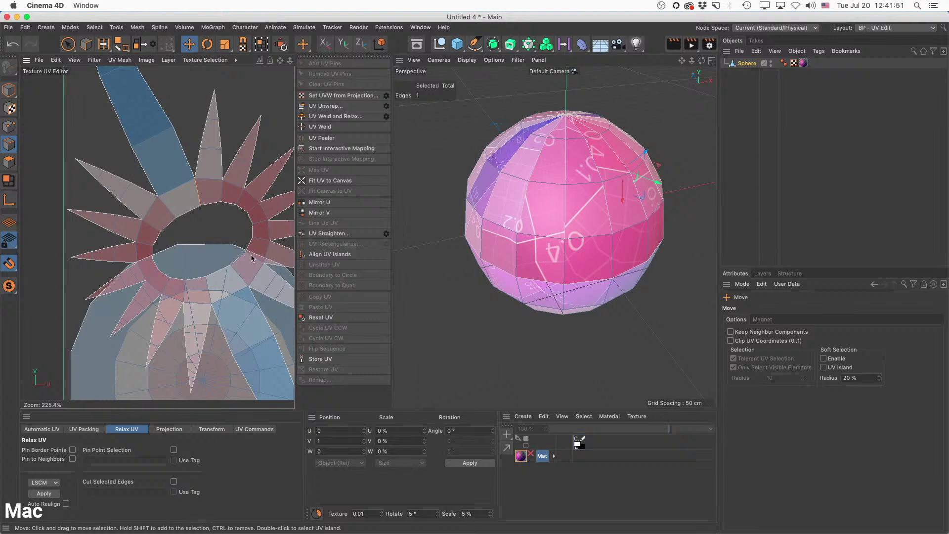
click(335, 117)
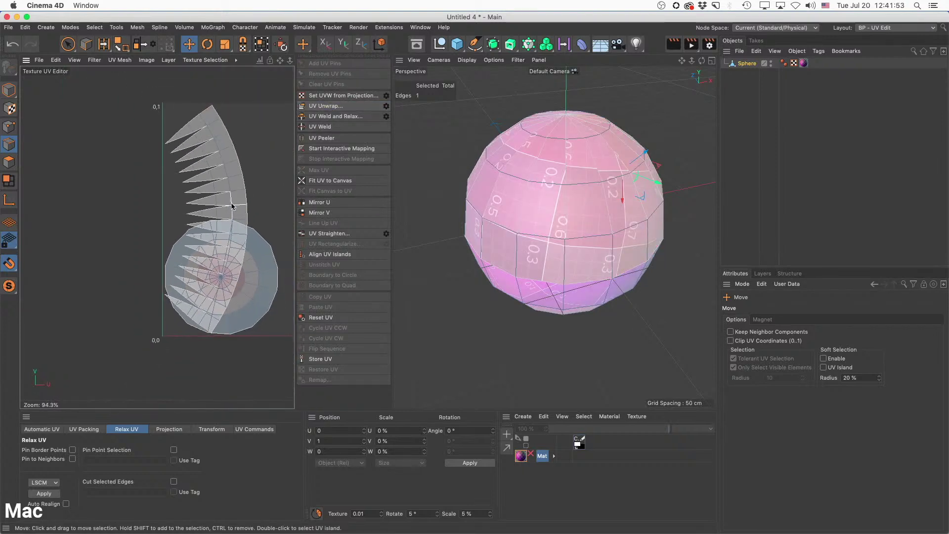
Select the whole spiked UV strip as polygons and move it outside the UV canvas, away from the round lower island.
key(9)
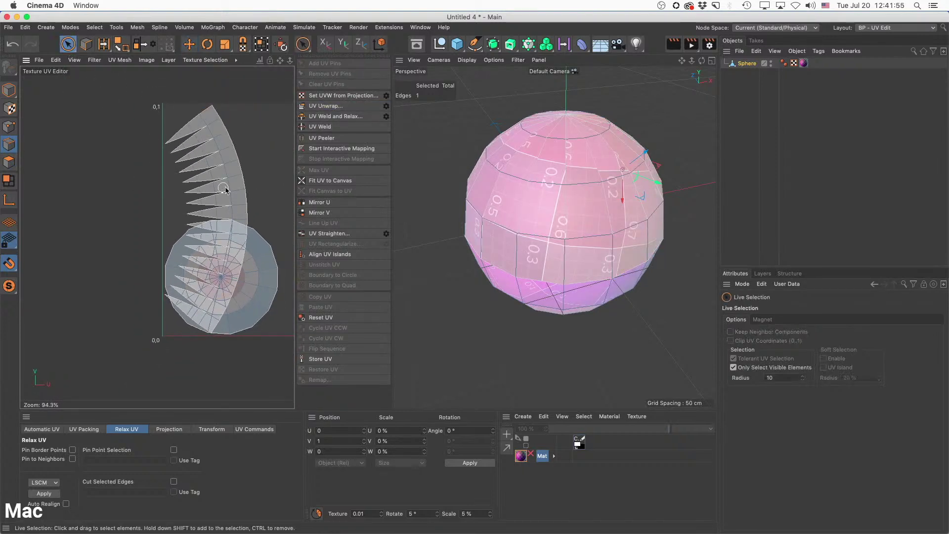
double_click(235, 189)
ctrl+click(9, 162)
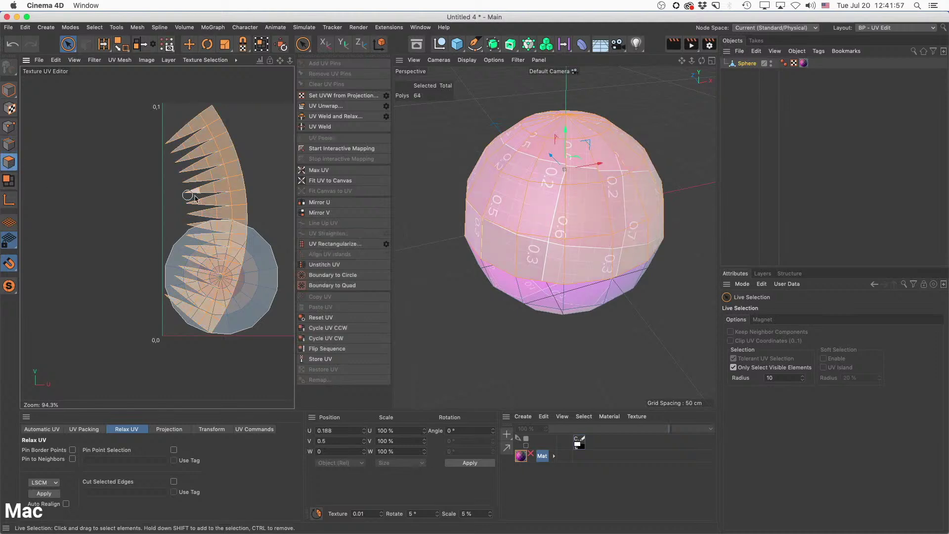
key(e)
drag(240, 210, 148, 208)
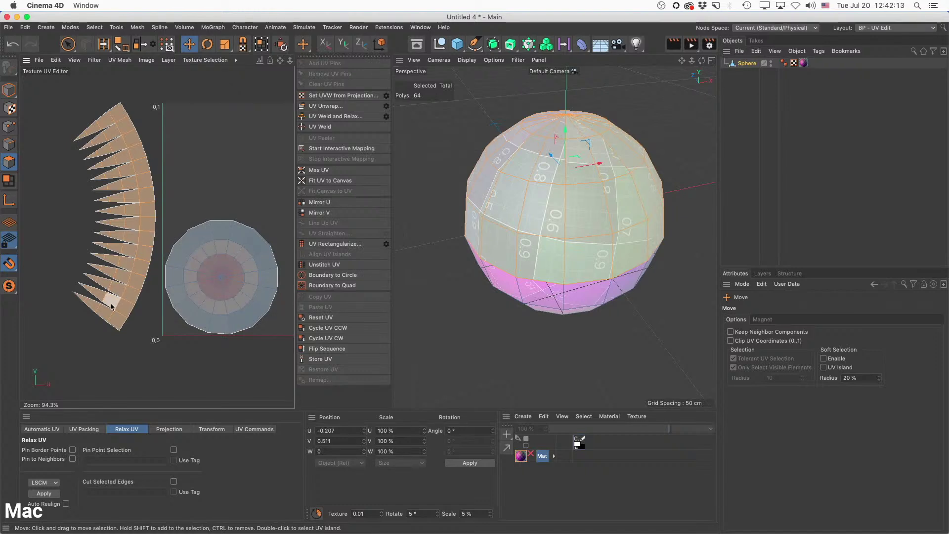
Clear the UV selection and widen the UV editor so the spiked strip and round island fit at a larger scale.
click(184, 150)
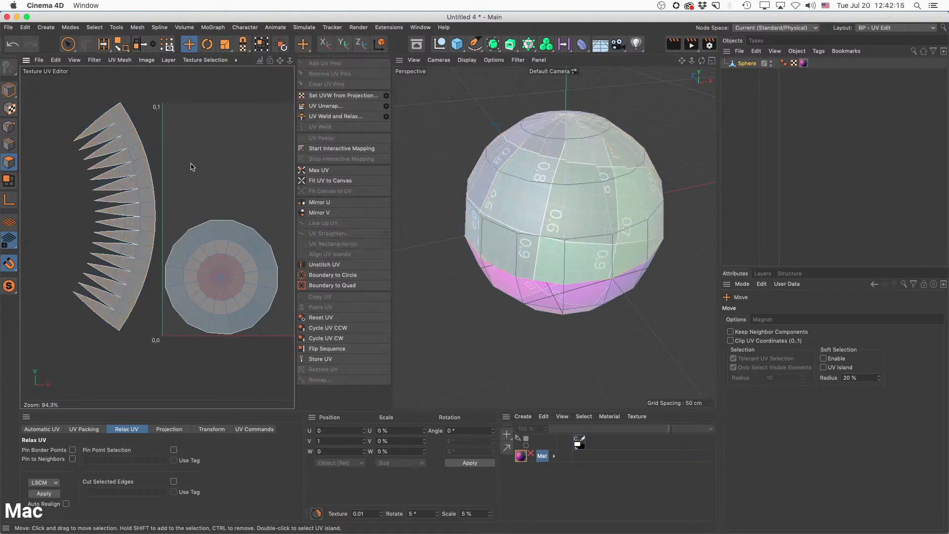
scroll(227, 194, right, 5)
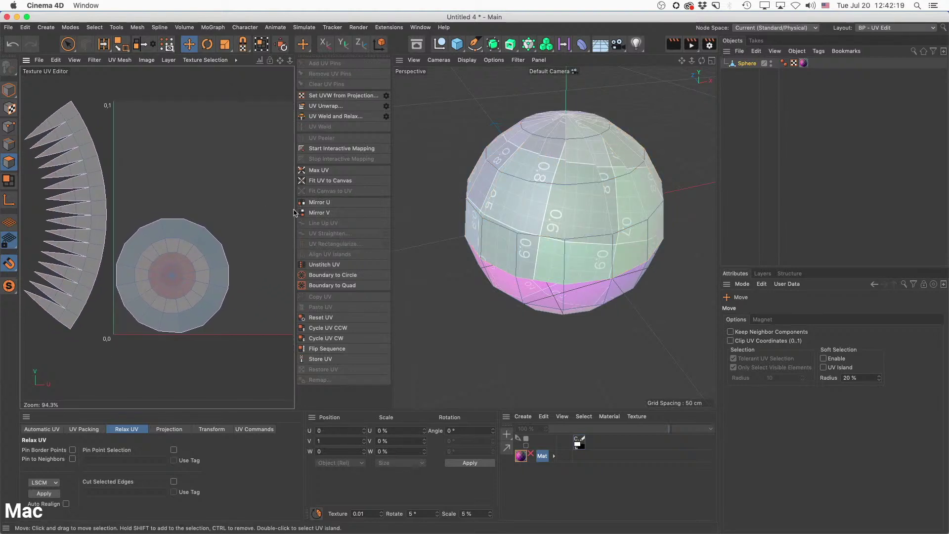
drag(297, 207, 476, 212)
scroll(316, 238, up, 3)
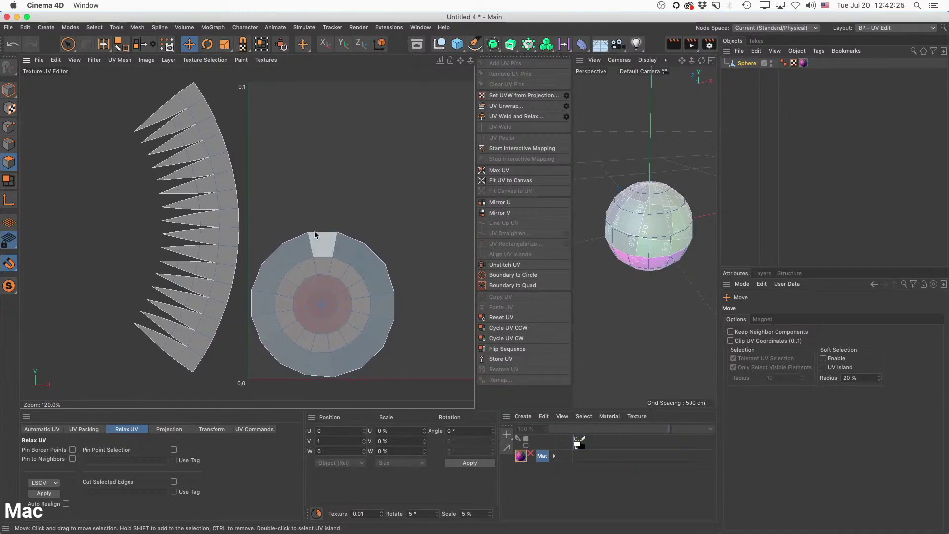
Select the entire round UV island, move it near the middle of the UV canvas, and deselect it.
click(298, 208)
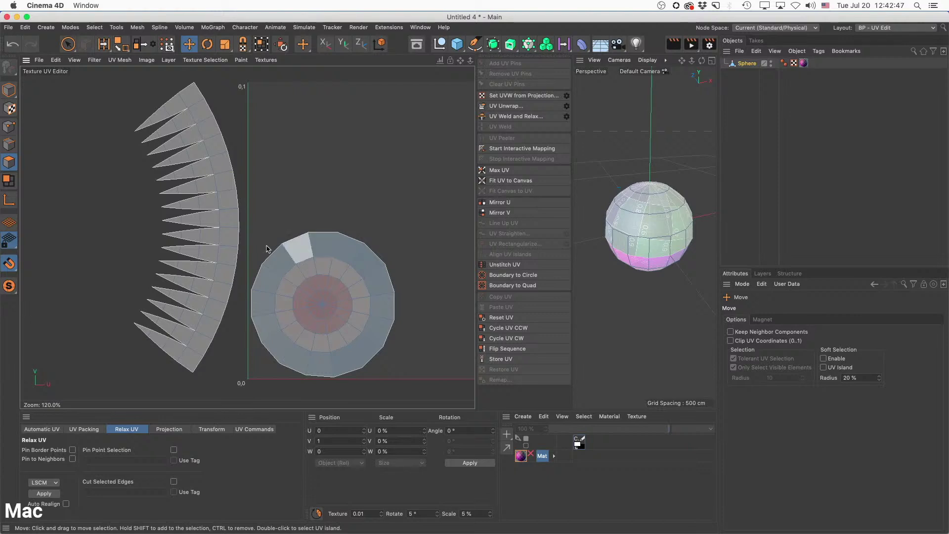
double_click(307, 257)
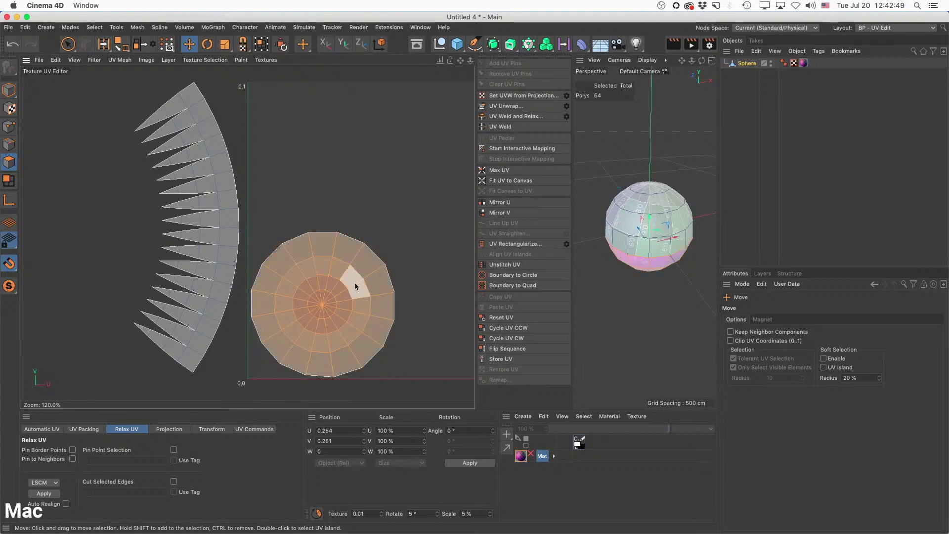
drag(355, 286, 414, 204)
click(334, 340)
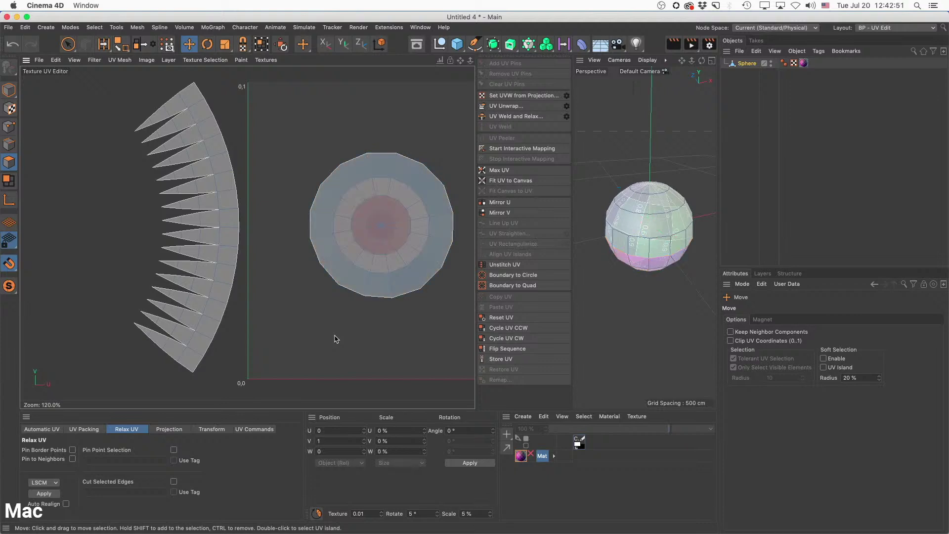
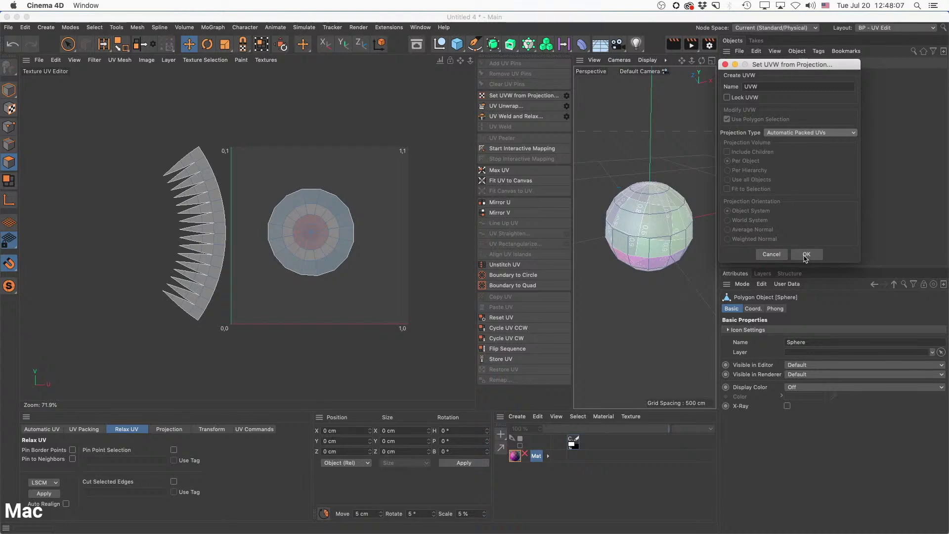
Generate the sphere's UVs from projection using the Automatic Packed UVs type.
click(807, 254)
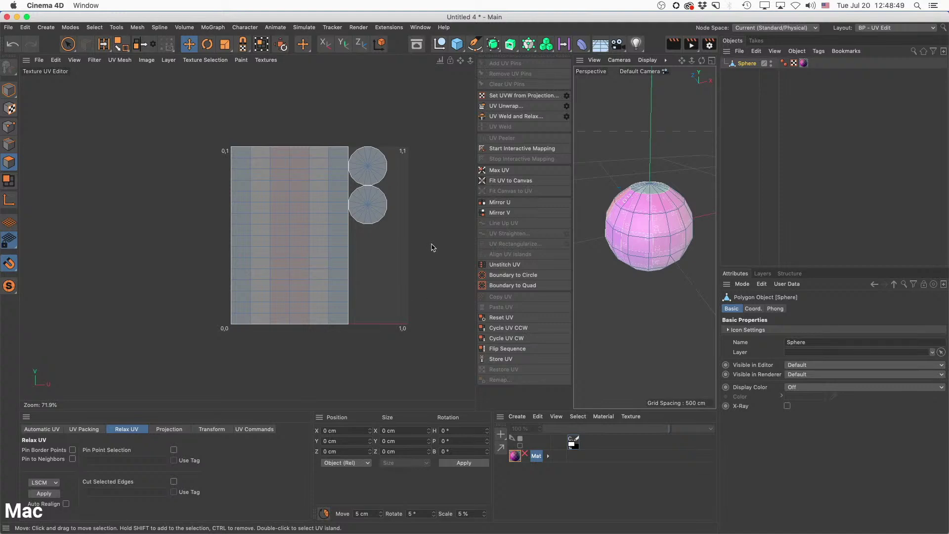
Switch to the open UV_test_aswrtr.c4d document and widen its perspective viewport.
click(419, 29)
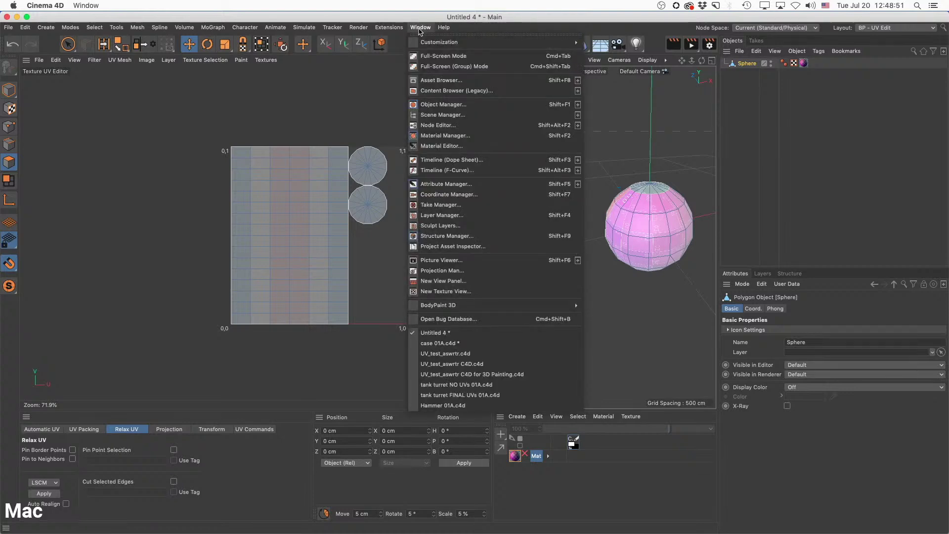
click(462, 354)
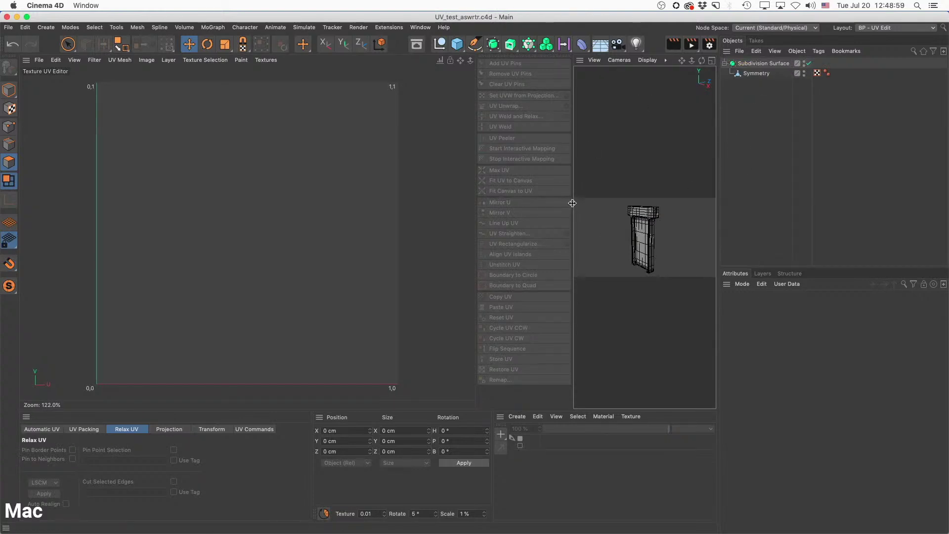
drag(572, 203, 476, 210)
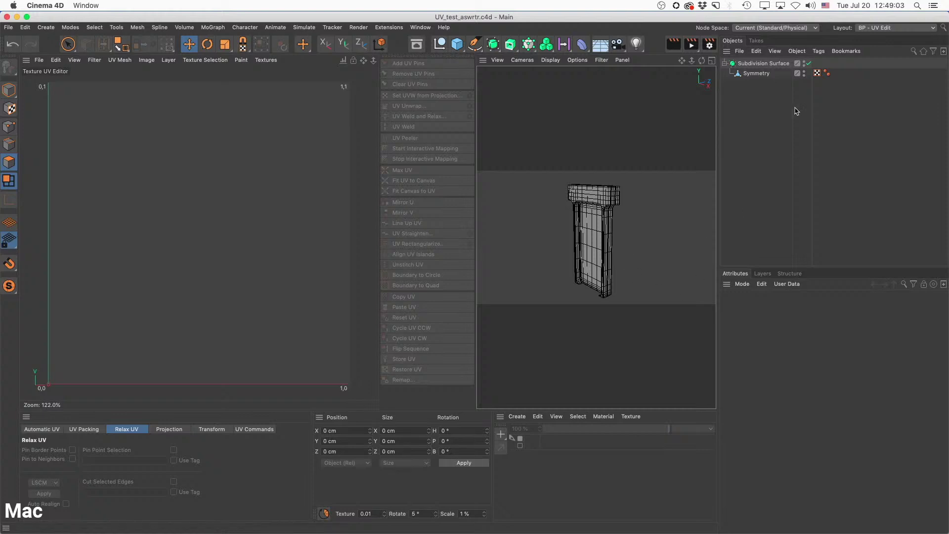
Disable the Subdivision Surface and select the Symmetry object's UVW tag to display its UVs.
click(762, 77)
click(809, 64)
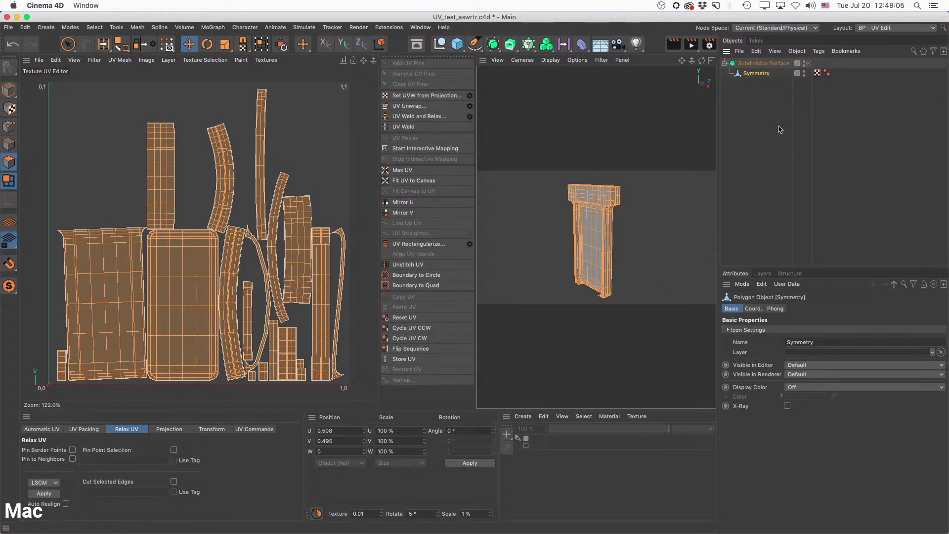
click(775, 131)
click(817, 74)
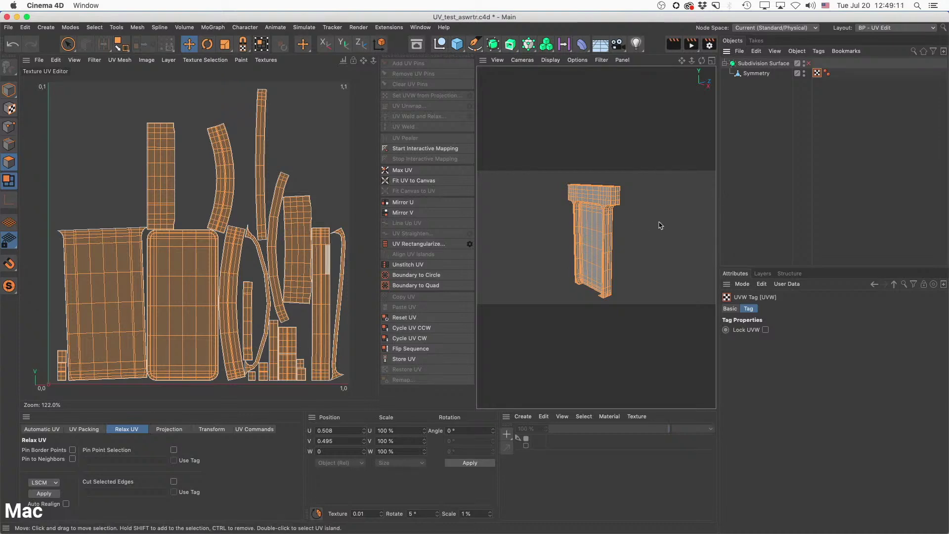
Frame the model larger in the perspective viewport and turn off its Safe Frames.
scroll(618, 241, up, 5)
mouse_move(618, 236)
alt+mouse_down()
mouse_move(616, 163)
mouse_move(617, 222)
mouse_move(631, 258)
mouse_move(602, 233)
mouse_move(602, 251)
mouse_move(609, 232)
alt+mouse_up()
scroll(602, 234, down, 5)
scroll(609, 231, up, 3)
alt+middle_drag(617, 244, 613, 233)
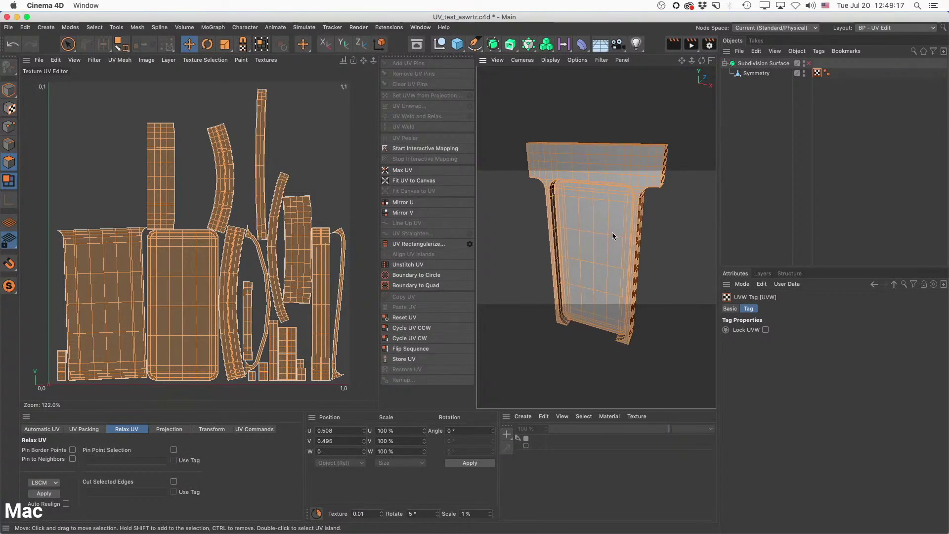
key(shift+v)
click(771, 339)
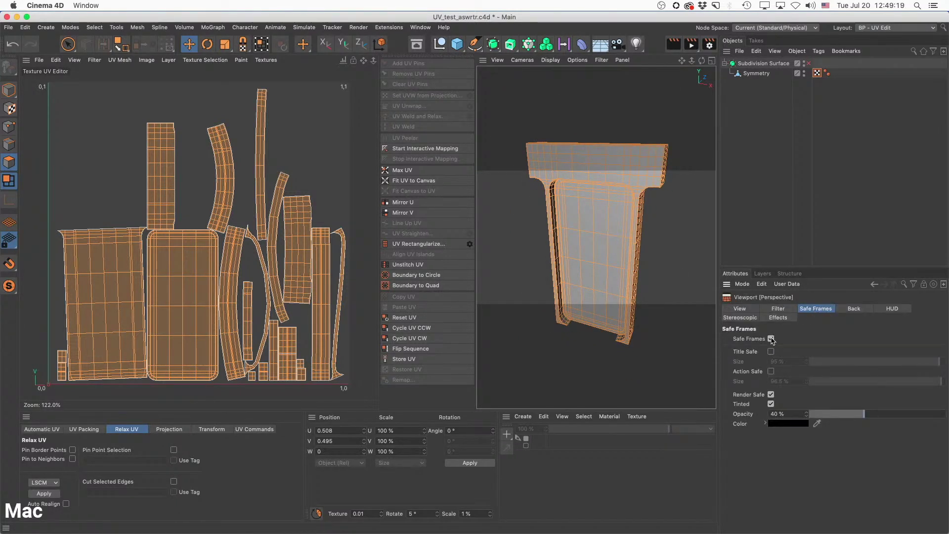
key(v)
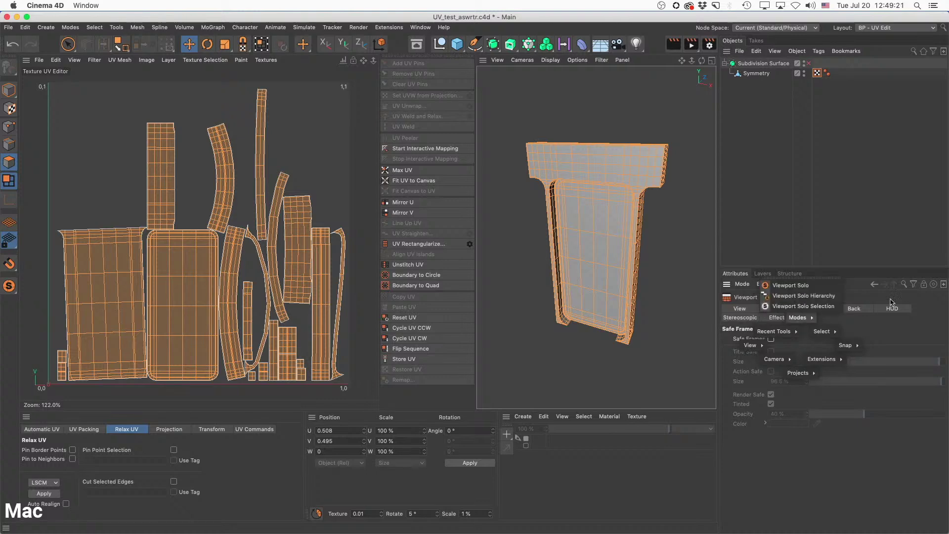
click(906, 330)
click(93, 60)
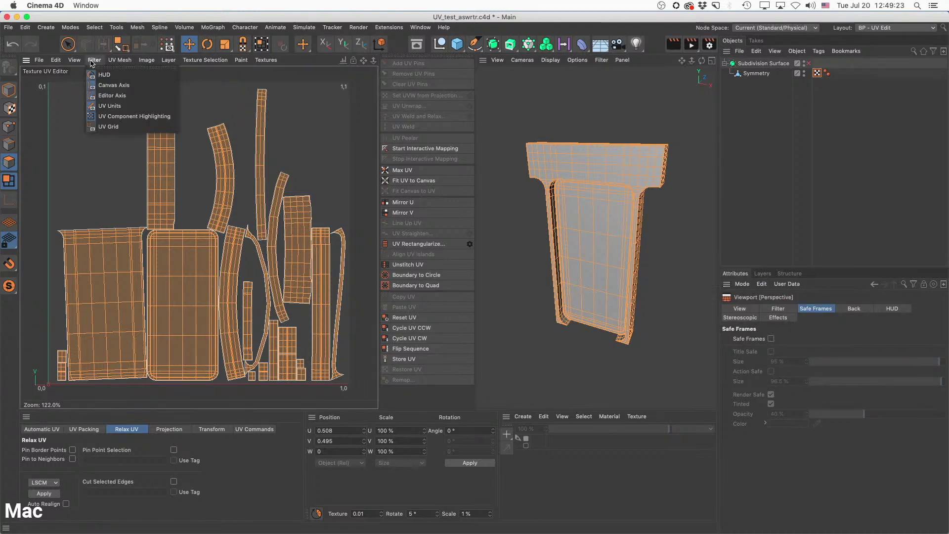
click(116, 28)
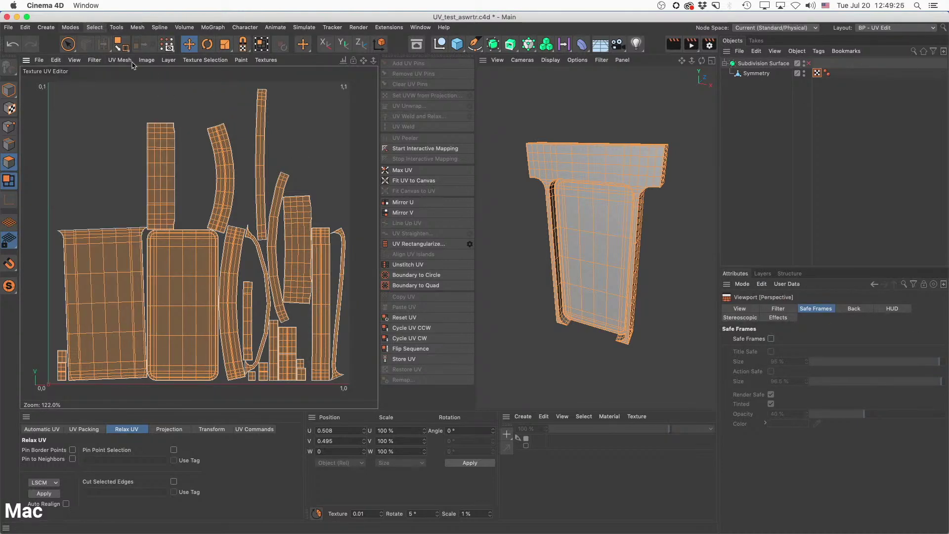
click(90, 61)
mouse_move(76, 61)
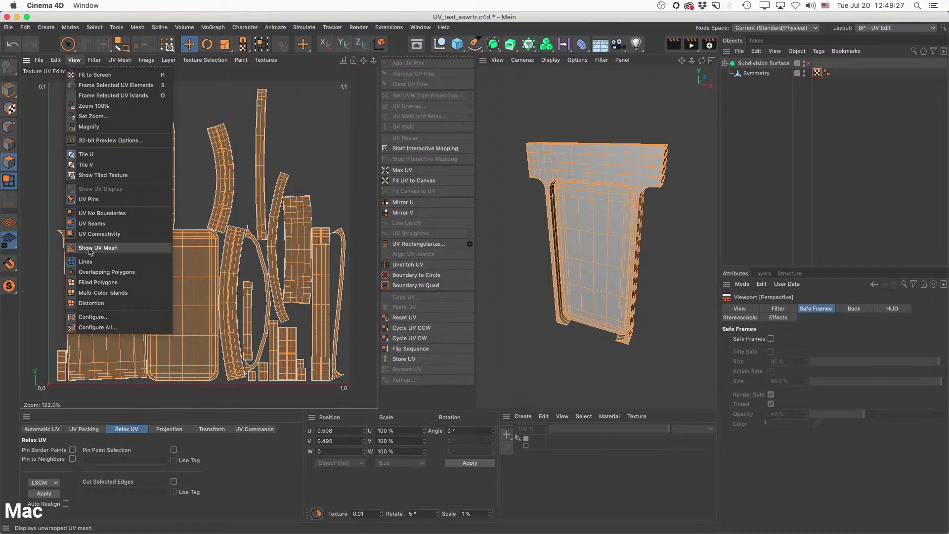
click(94, 318)
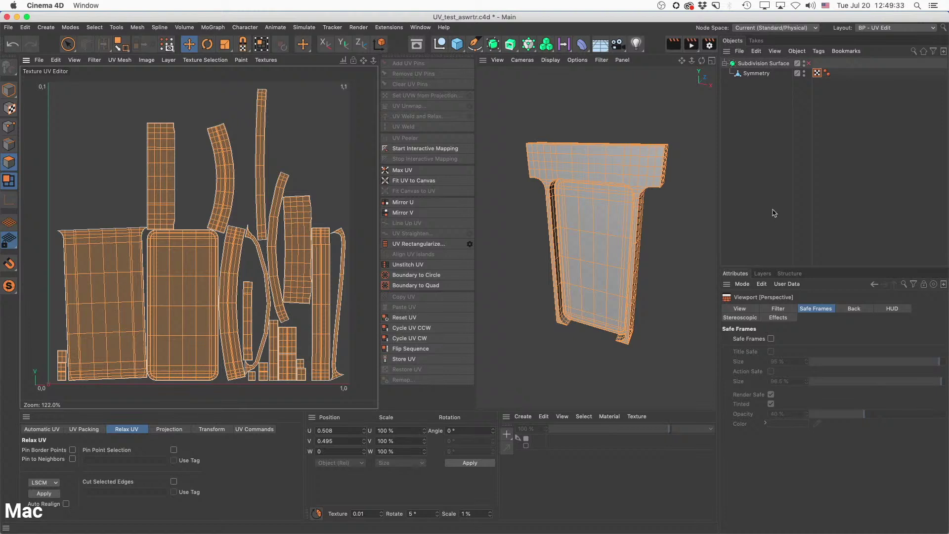
Generate Packed Automatic UVs for the Symmetry object with 1 % spacing and 0 Allow Stretch, and deselect all UV polygons.
click(761, 77)
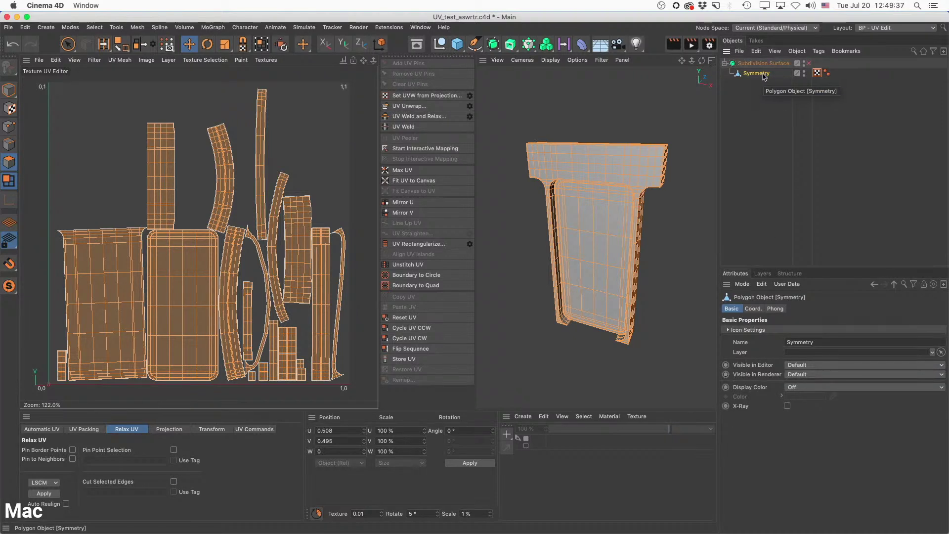
click(818, 51)
click(755, 153)
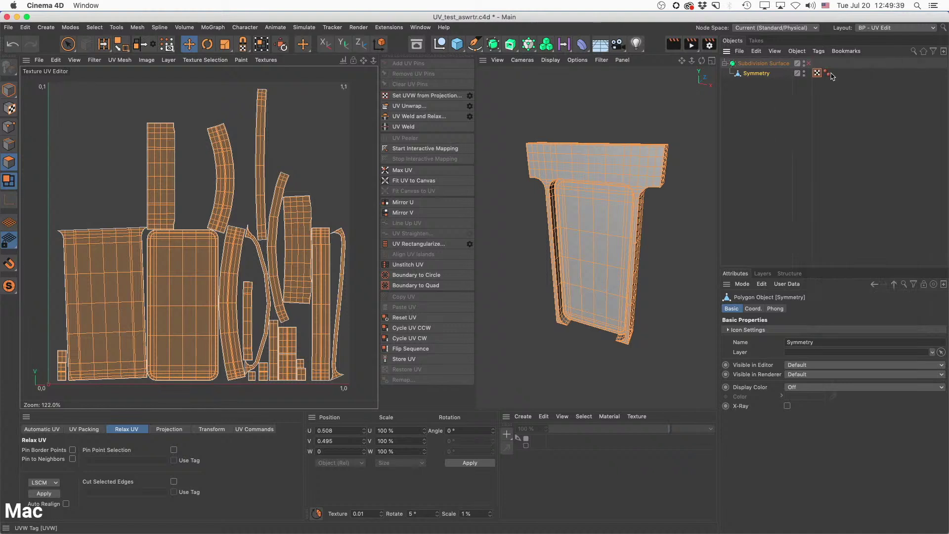
click(817, 74)
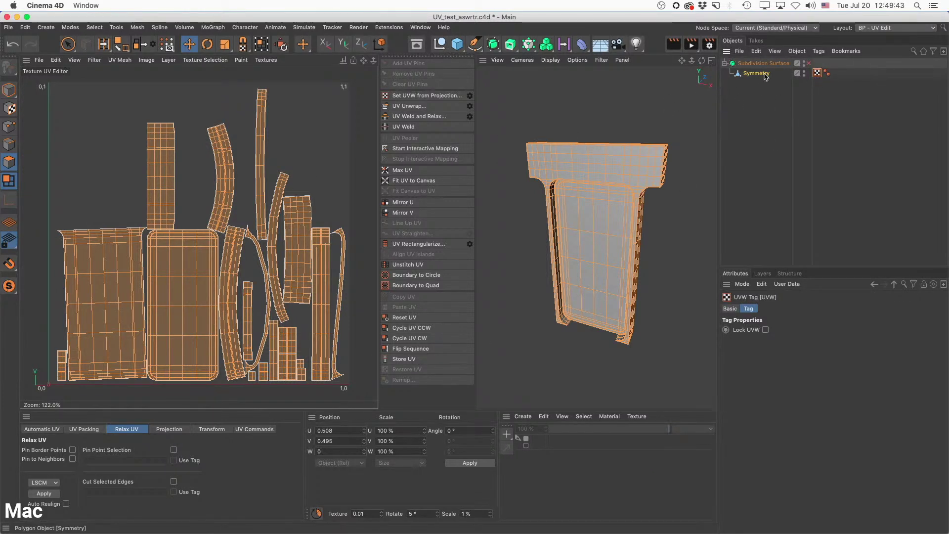
click(44, 430)
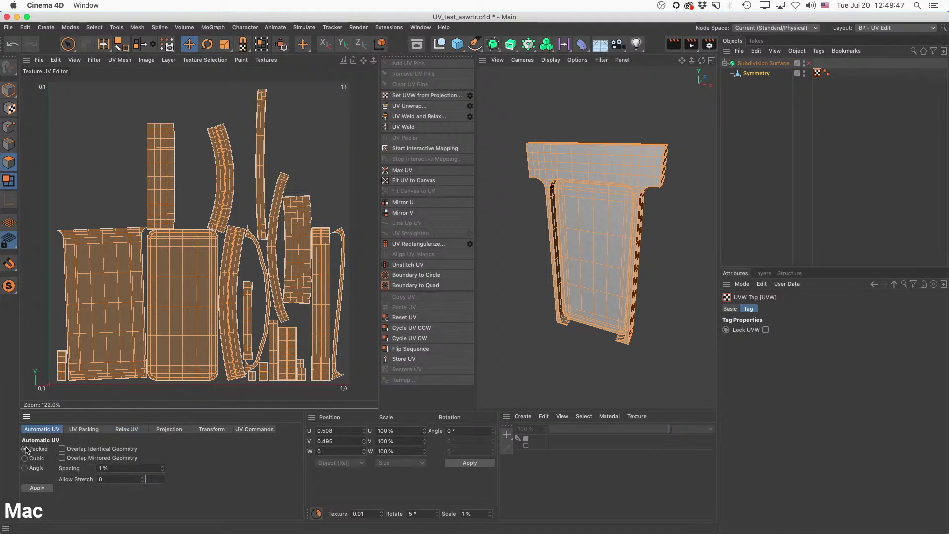
click(42, 488)
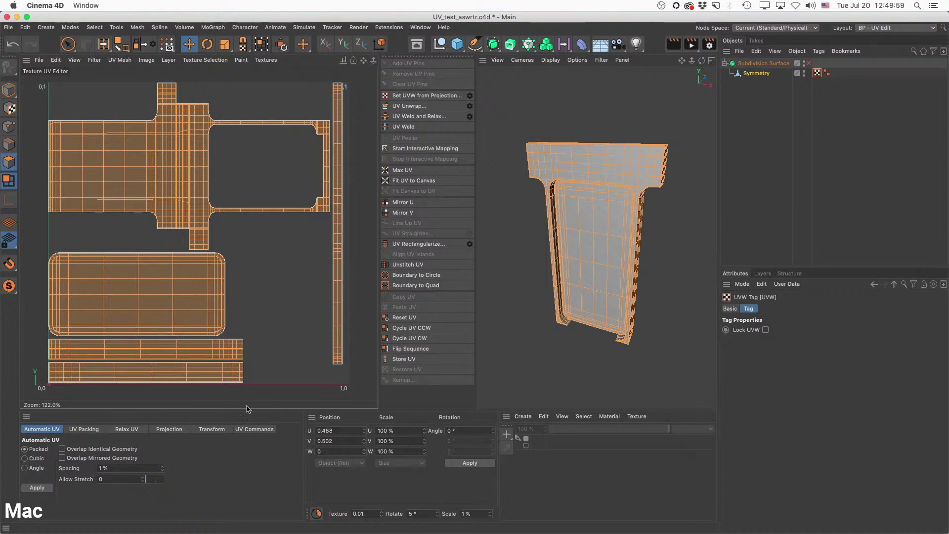
click(278, 334)
Show Distortion shading on the UV islands in the UV editor.
click(56, 60)
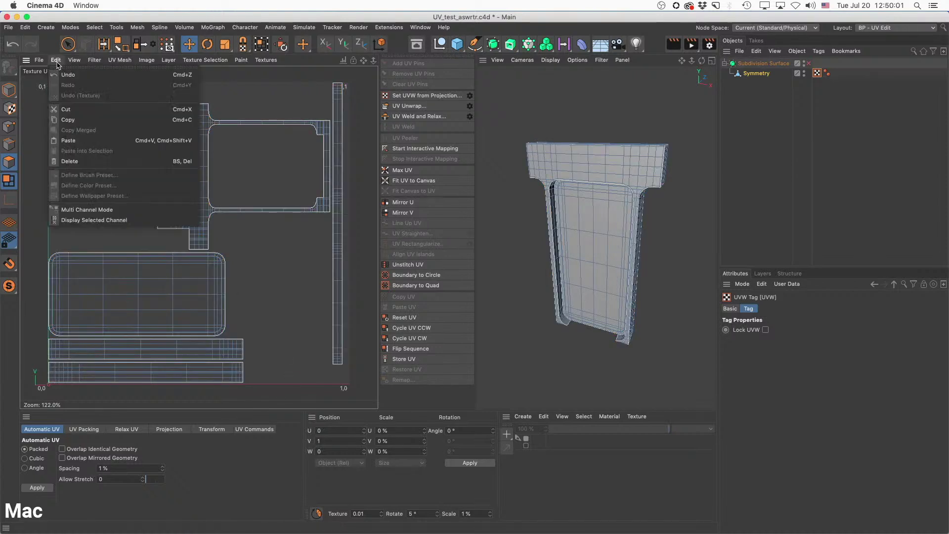
mouse_move(74, 60)
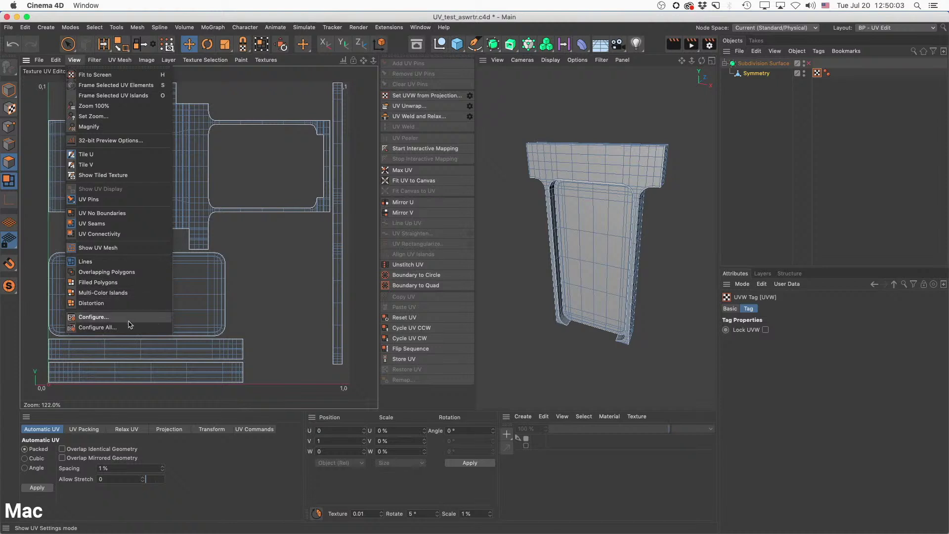
click(114, 304)
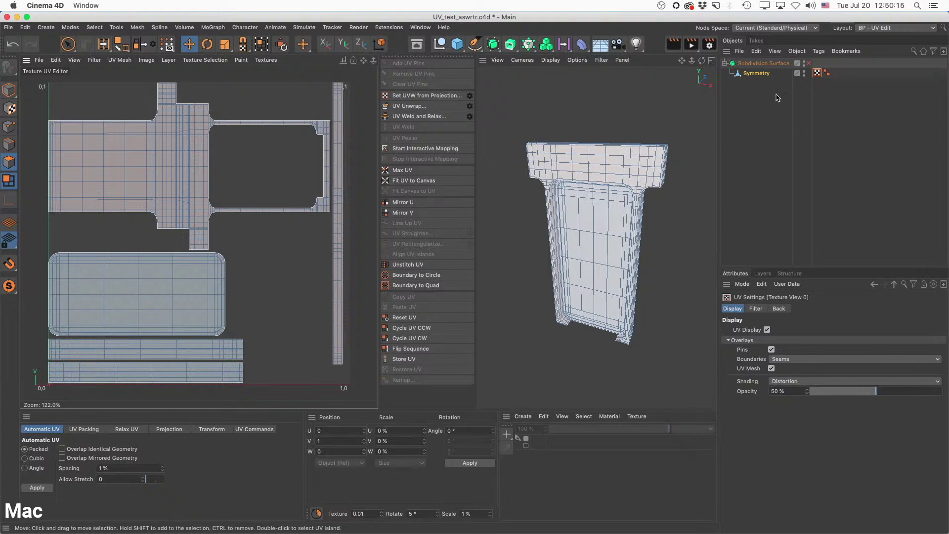
Regenerate the Symmetry object's UVs with Set UVW from Projection, using Automatic Packed UVs as the projection type.
right_click(759, 74)
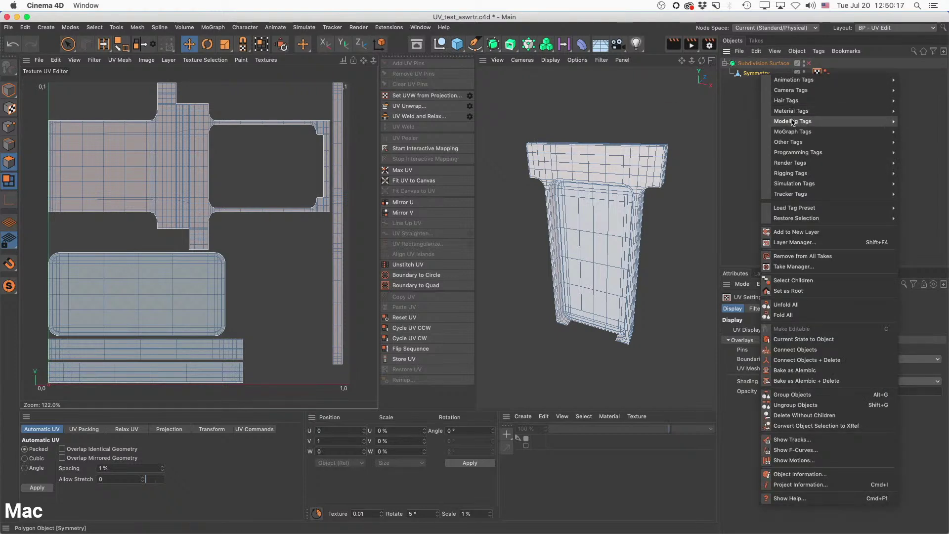
mouse_move(794, 111)
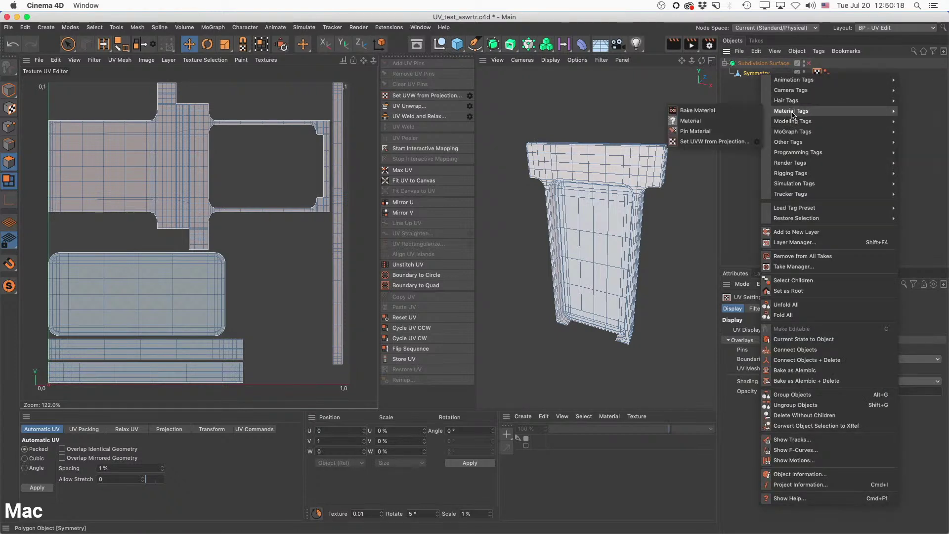
click(757, 142)
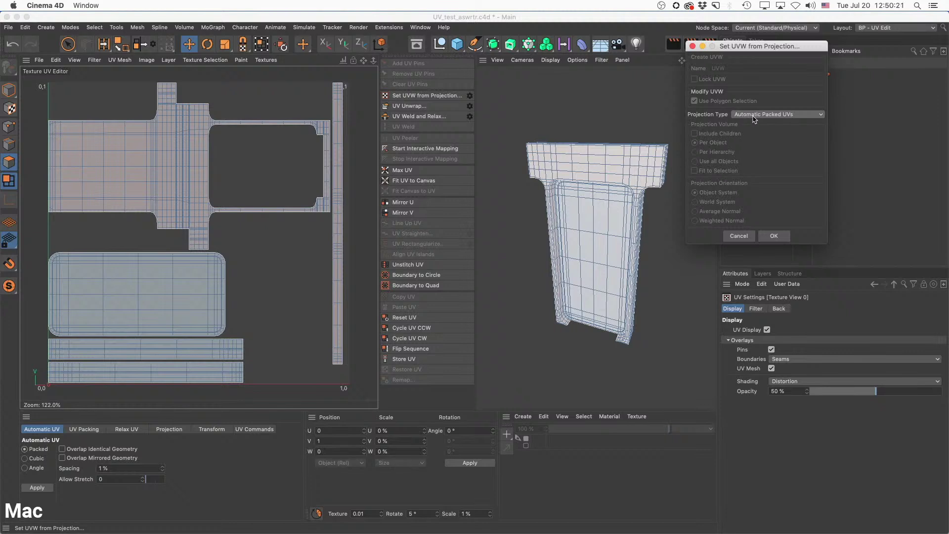
click(774, 236)
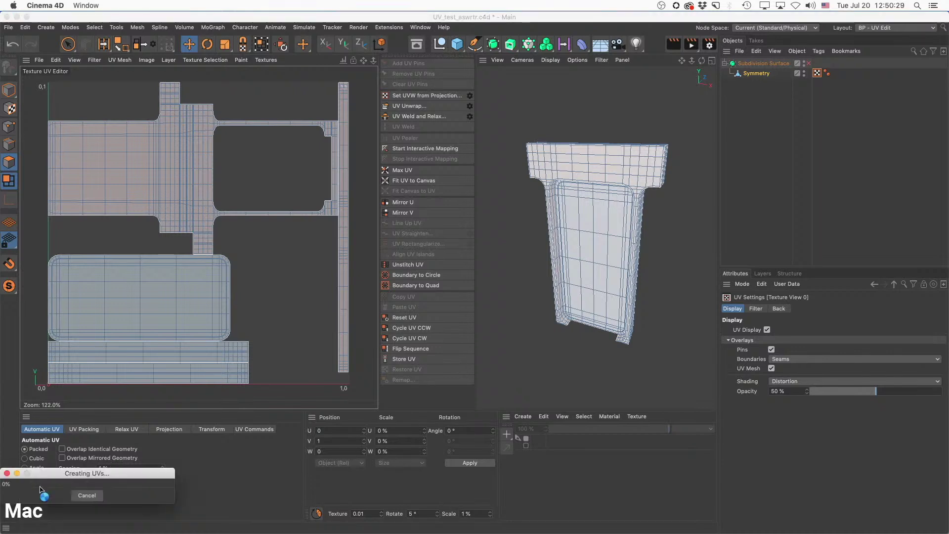
Reapply the Packed Automatic UVs, set Allow Stretch to 0.5, and apply them again.
click(45, 488)
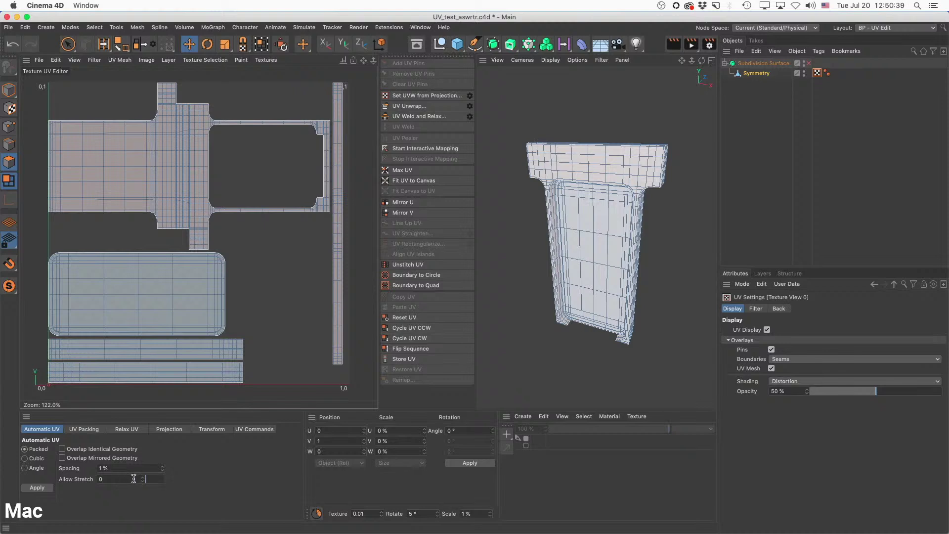
click(161, 479)
click(42, 488)
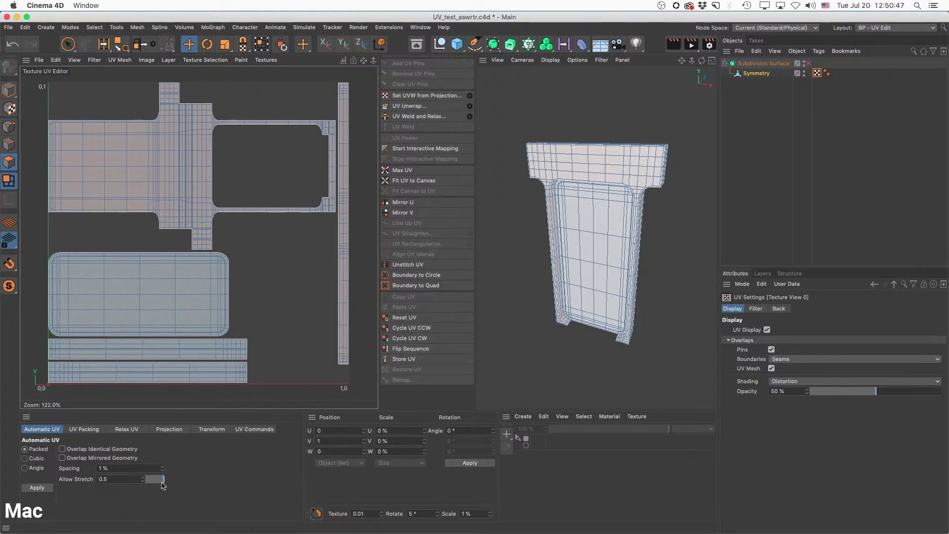
Reset the Automatic UV Allow Stretch value to 0 and deselect all objects.
drag(116, 480, 88, 482)
text(0)
key(Return)
click(748, 149)
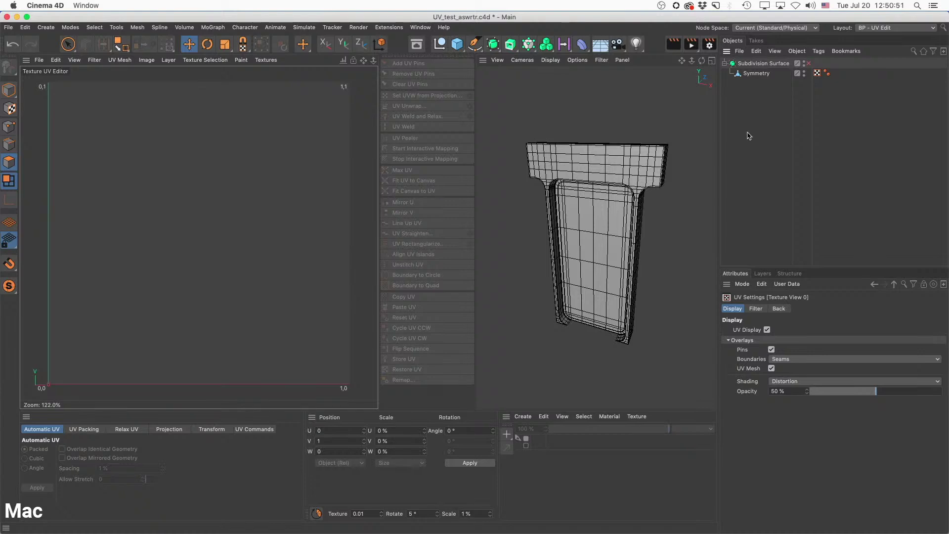
Move the Symmetry object out of the Subdivision Surface and delete the Subdivision Surface generator.
click(757, 74)
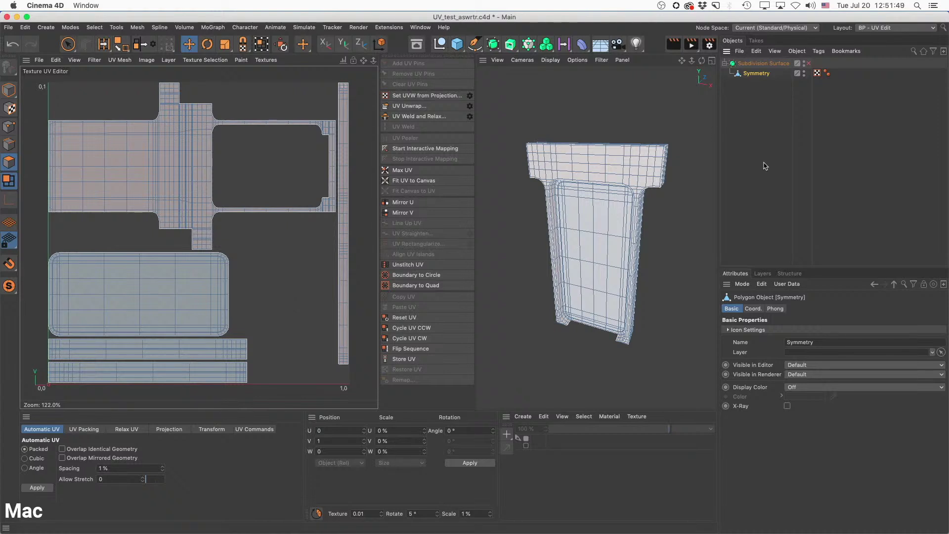
click(777, 144)
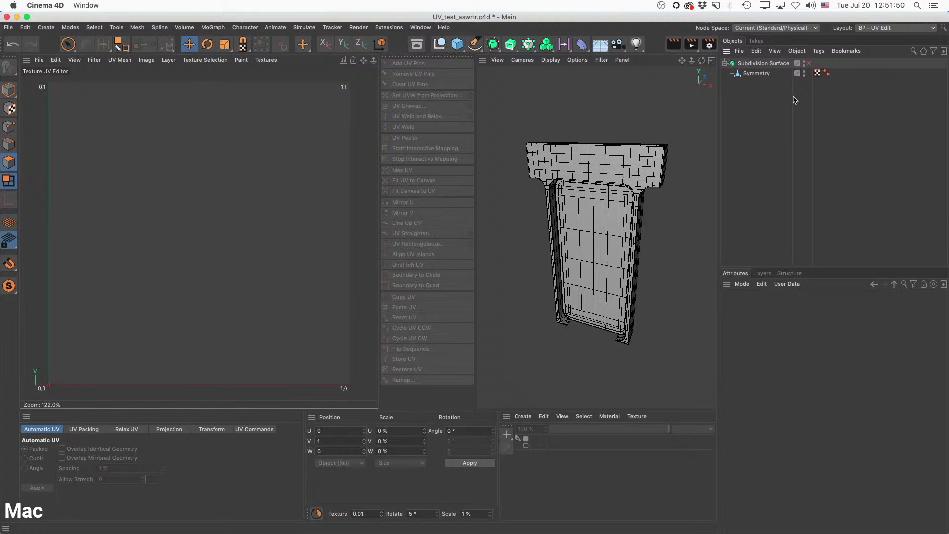
drag(758, 76, 765, 92)
click(757, 65)
key(Delete)
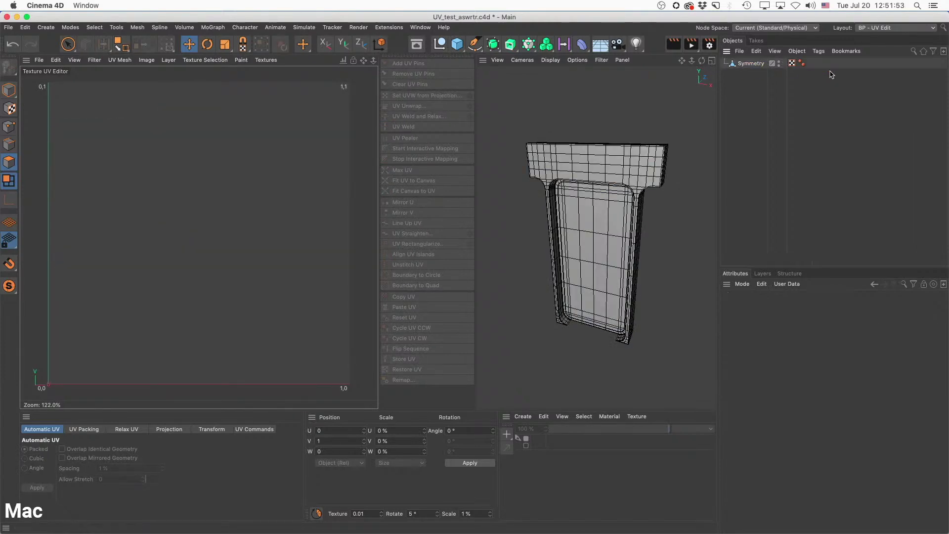
Delete the Symmetry object's UVW tag and widen the 3D viewport.
click(793, 63)
key(Delete)
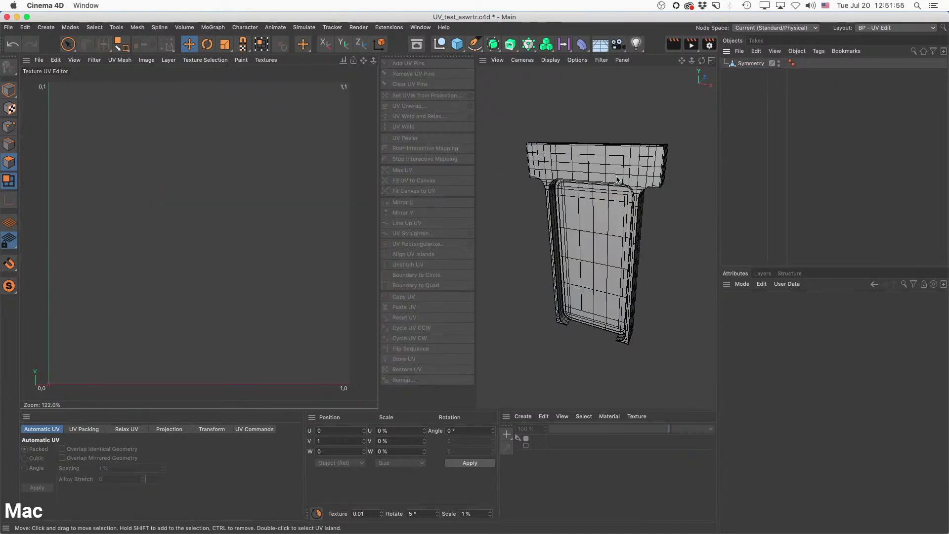
drag(378, 213, 340, 214)
Examine the part's front face, the recessed panel and its rounded frame corners up close.
mouse_move(614, 153)
alt+mouse_down()
mouse_move(612, 188)
mouse_move(531, 199)
mouse_move(538, 169)
mouse_move(616, 158)
mouse_move(608, 153)
alt+mouse_up()
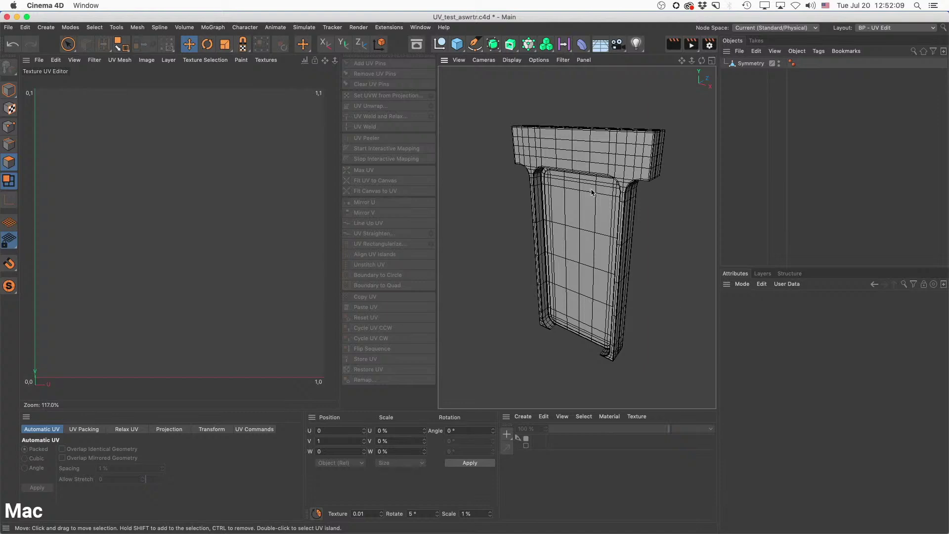
scroll(546, 181, up, 6)
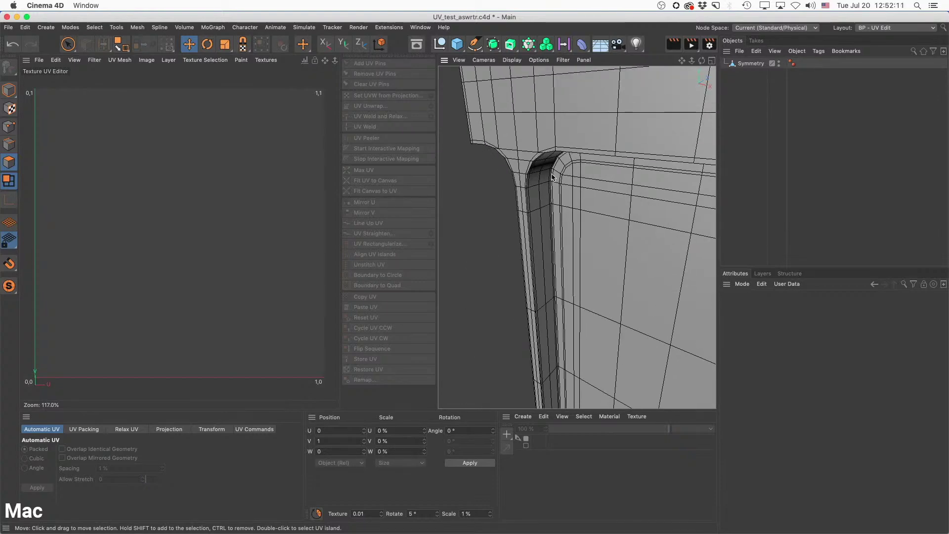
mouse_move(562, 216)
alt+mouse_down()
mouse_move(583, 226)
mouse_move(576, 211)
alt+mouse_up()
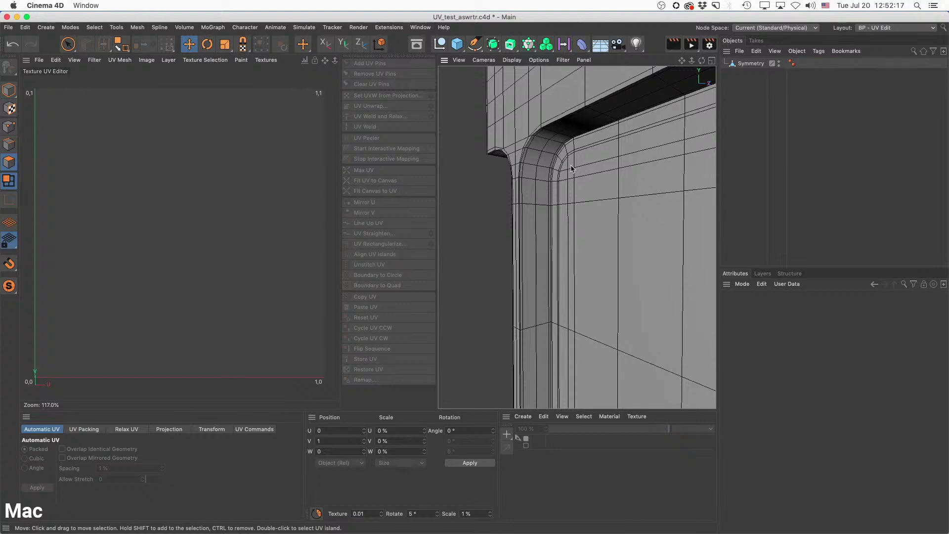
alt+drag(581, 174, 579, 195)
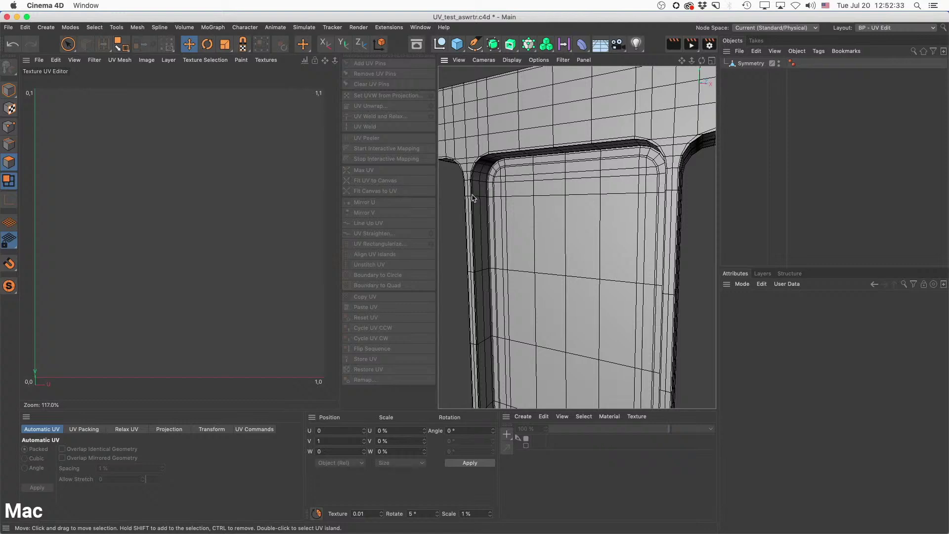
scroll(474, 198, up, 5)
scroll(484, 216, down, 5)
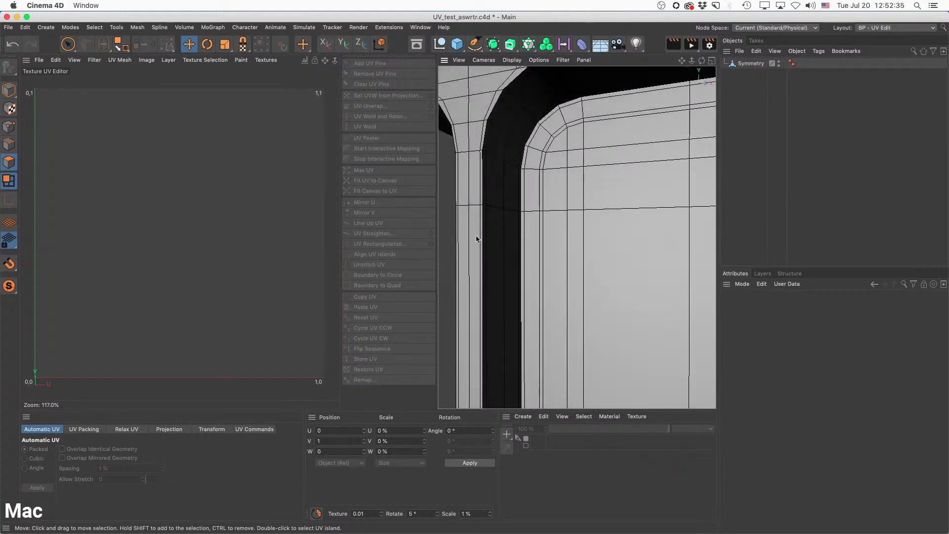
alt+right_drag(521, 232, 507, 235)
alt+middle_drag(576, 238, 524, 201)
mouse_move(524, 201)
alt+mouse_down()
mouse_move(545, 198)
mouse_move(495, 209)
mouse_move(490, 194)
mouse_move(512, 186)
alt+mouse_up()
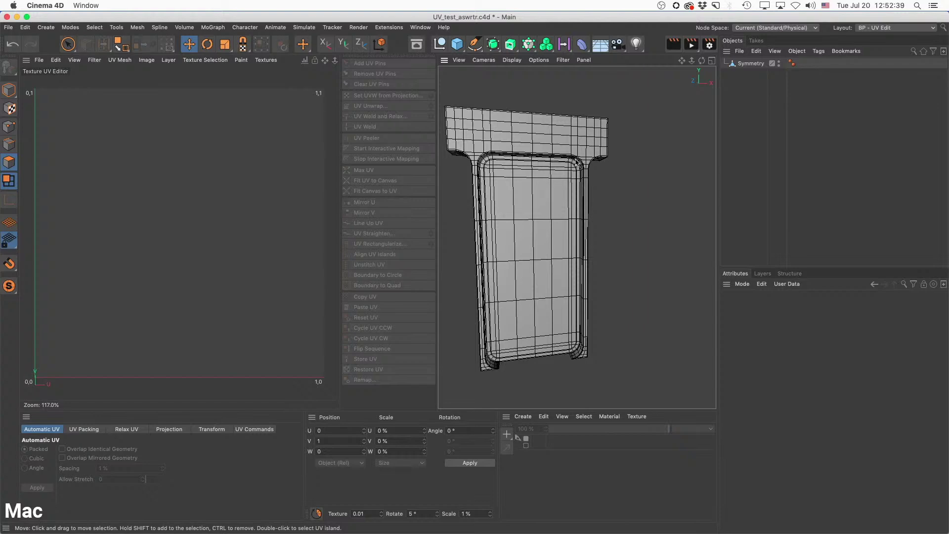
scroll(576, 163, up, 8)
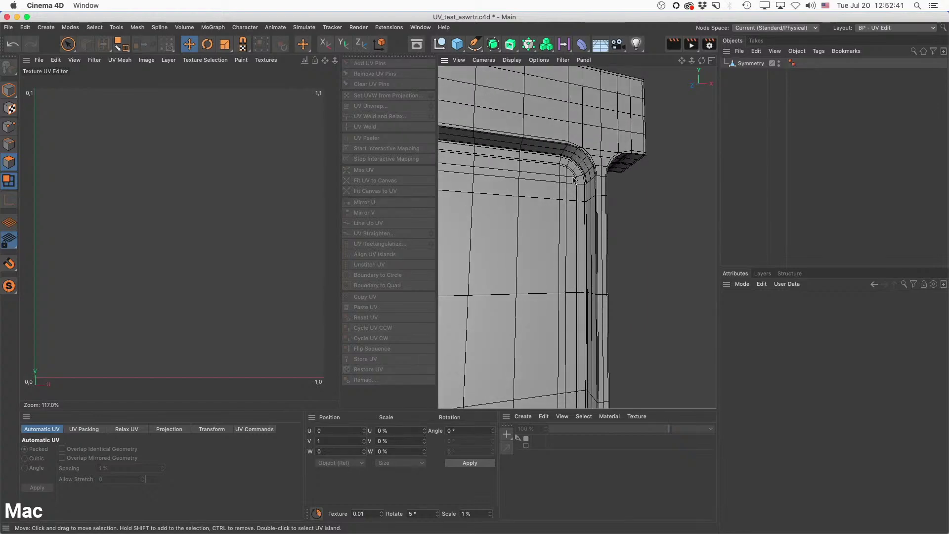
scroll(574, 181, down, 8)
alt+drag(552, 195, 604, 167)
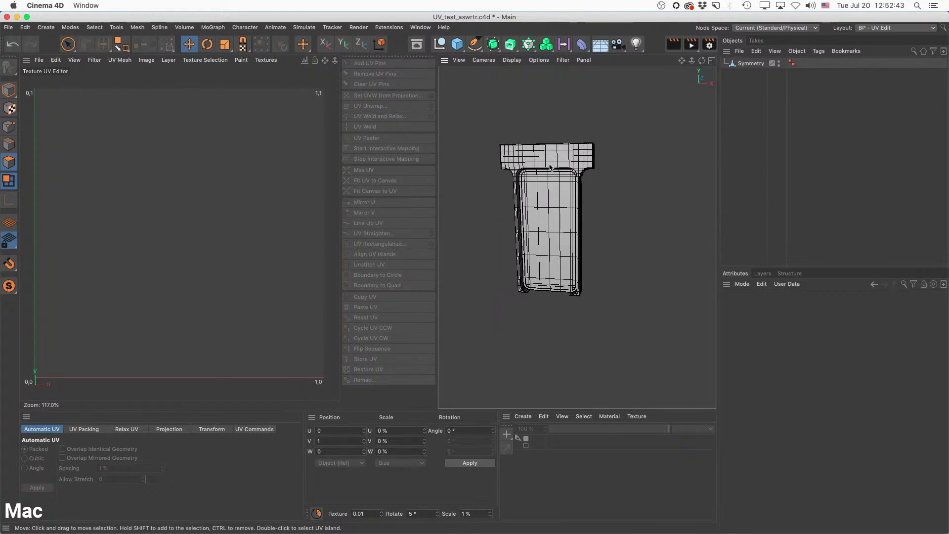
scroll(548, 165, up, 6)
scroll(547, 163, down, 4)
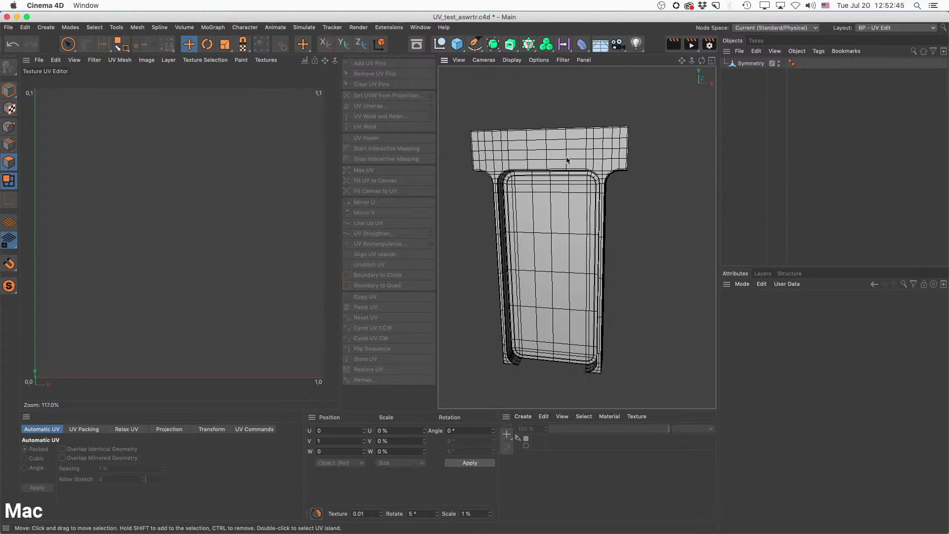
Examine the part's side faces, the end of the head block and the undersides of the legs.
alt+drag(567, 160, 448, 142)
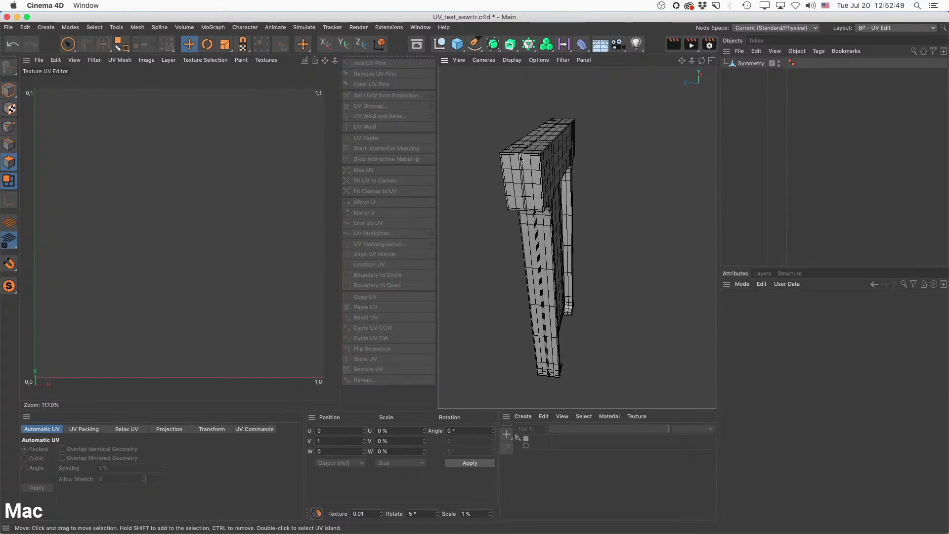
scroll(520, 158, up, 8)
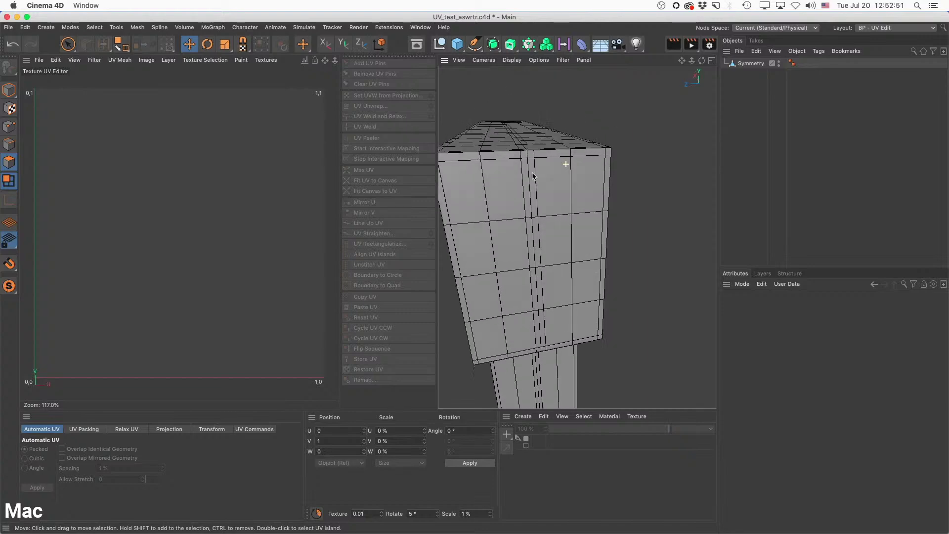
alt+drag(532, 173, 623, 167)
scroll(631, 180, down, 8)
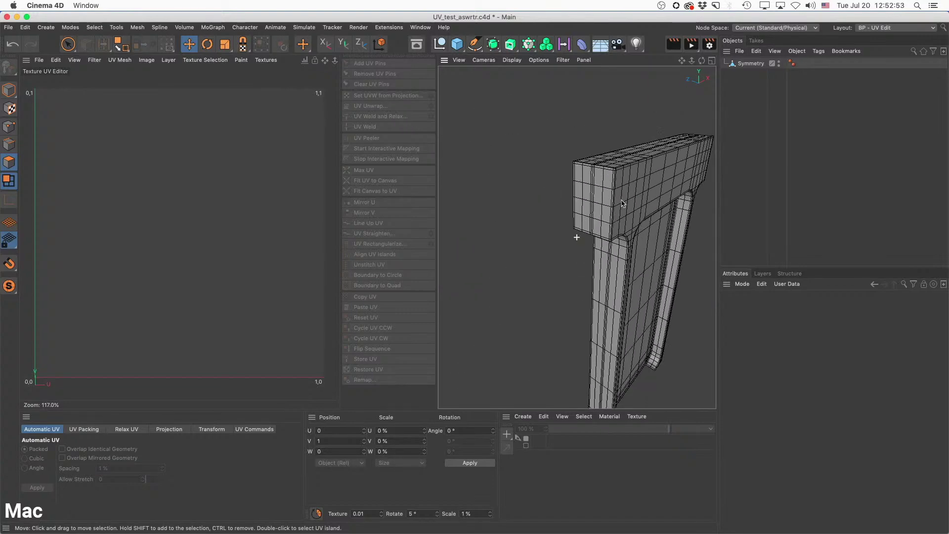
alt+drag(622, 203, 566, 259)
scroll(568, 228, down, 8)
scroll(589, 262, up, 5)
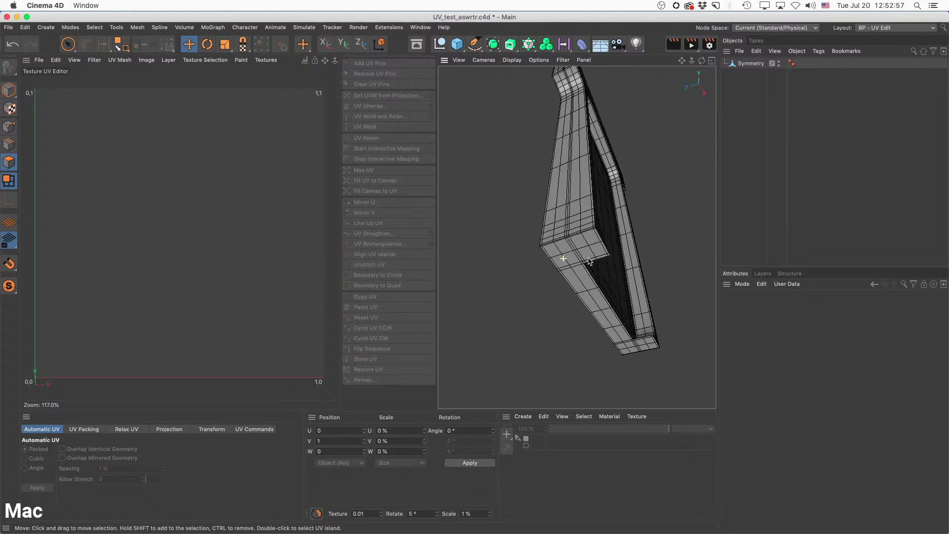
scroll(593, 260, up, 3)
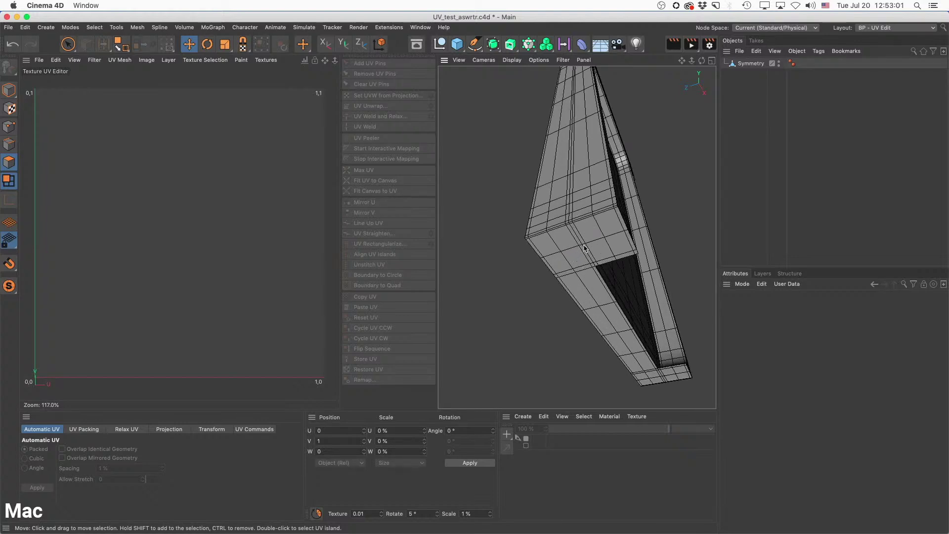
alt+drag(606, 152, 630, 141)
scroll(611, 185, down, 6)
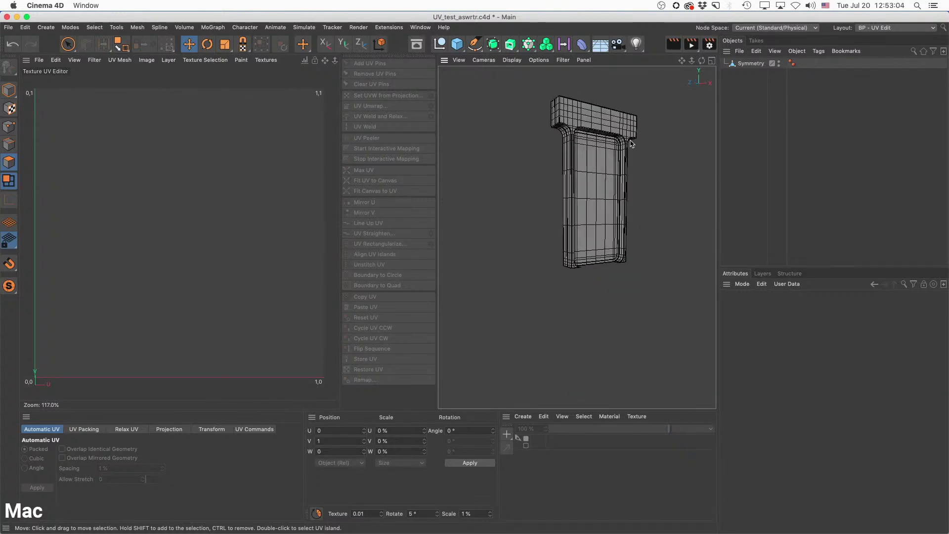
Switch the viewport to the Back view and display the part with Gouraud Shading (Lines).
click(712, 60)
click(712, 238)
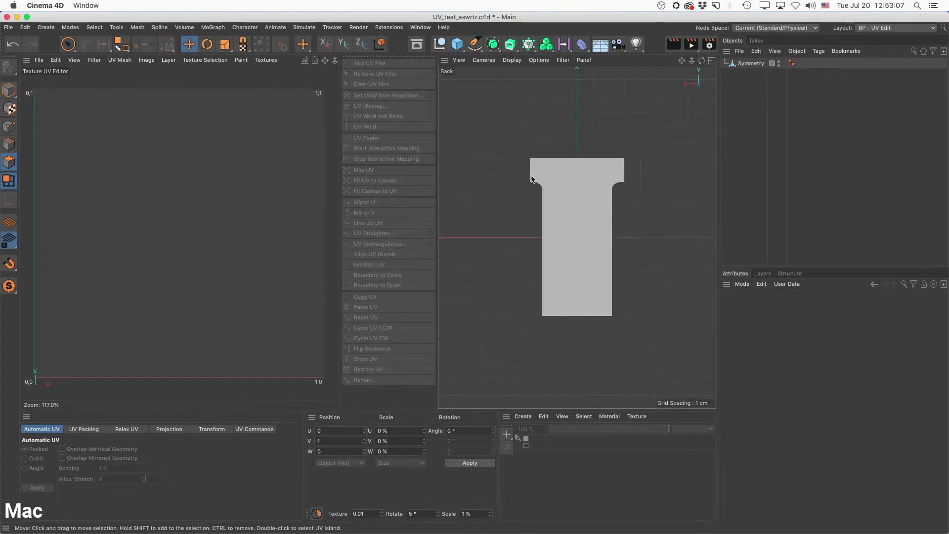
click(483, 60)
mouse_move(495, 74)
mouse_move(512, 60)
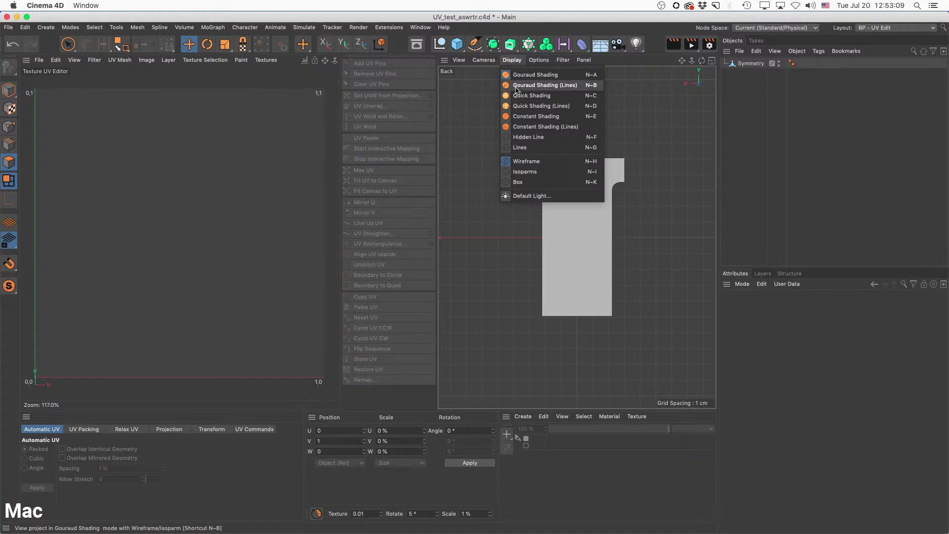
click(517, 86)
alt+right_drag(581, 263, 614, 258)
alt+middle_drag(597, 258, 594, 254)
alt+right_drag(594, 254, 594, 255)
alt+middle_drag(594, 255, 593, 277)
alt+right_drag(592, 273, 595, 273)
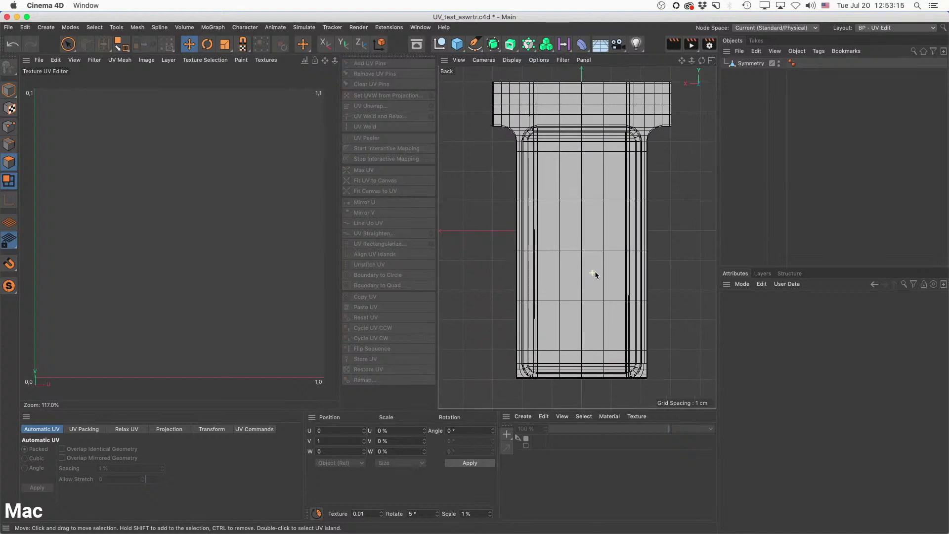
alt+middle_drag(595, 272, 597, 276)
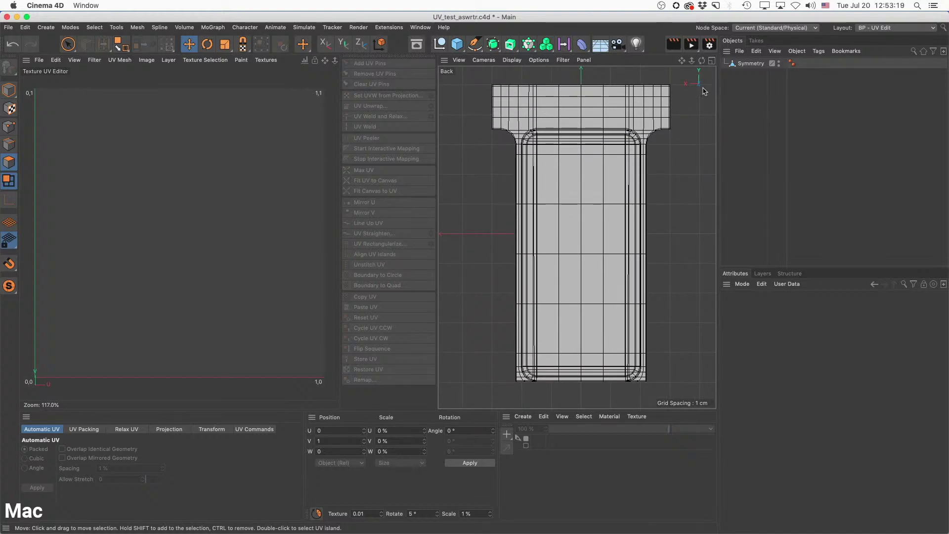
Create new UVs for the Symmetry object with Set UVW from Projection, using Frontal as the projection type.
click(751, 64)
click(169, 429)
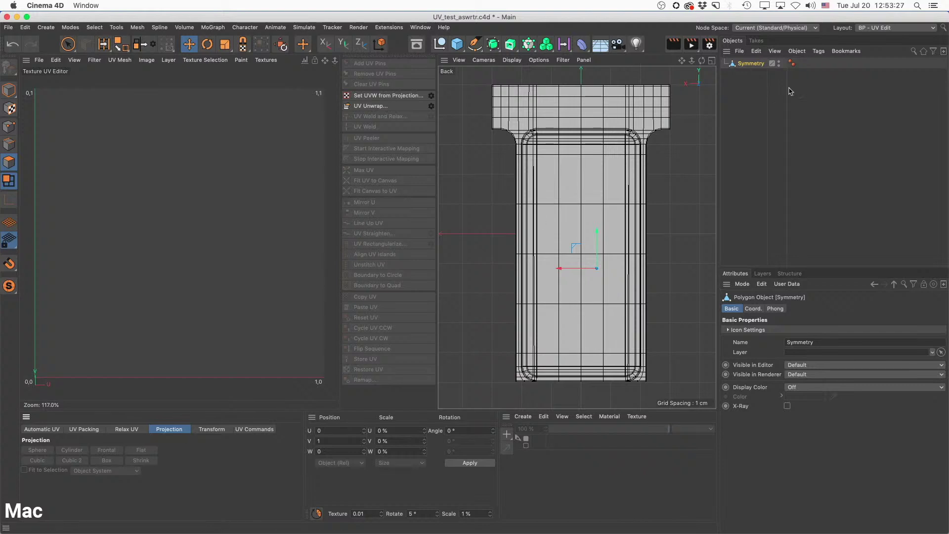
click(818, 52)
mouse_move(840, 96)
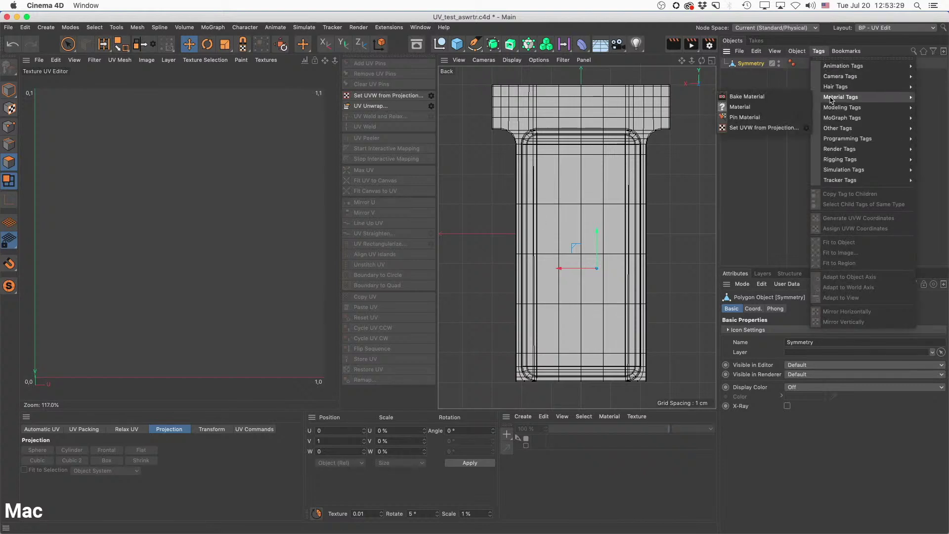
click(806, 129)
click(802, 100)
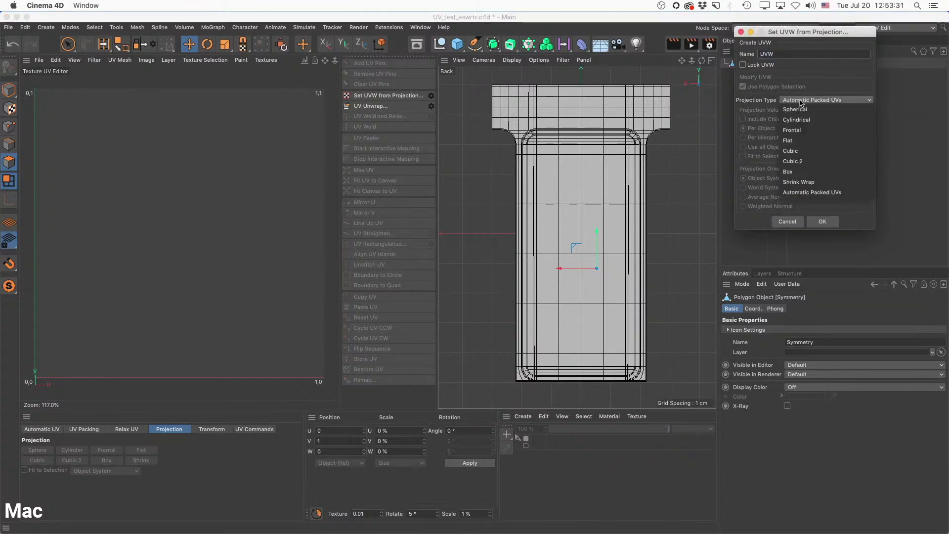
click(808, 134)
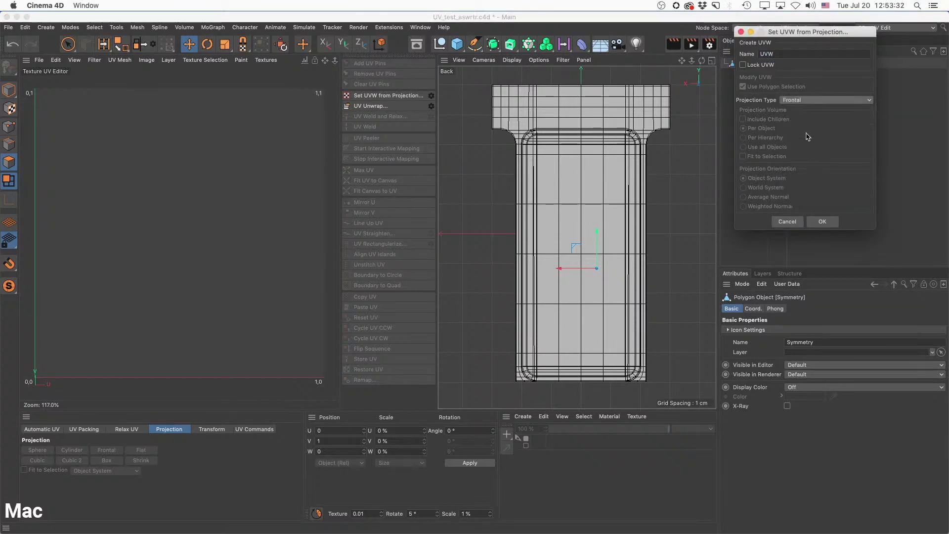
click(824, 221)
scroll(282, 167, down, 2)
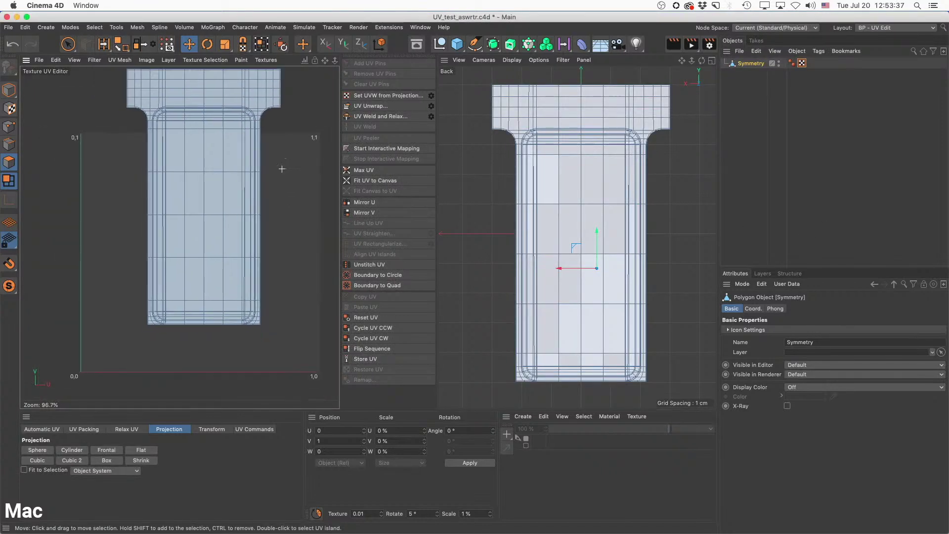
alt+middle_drag(282, 167, 279, 186)
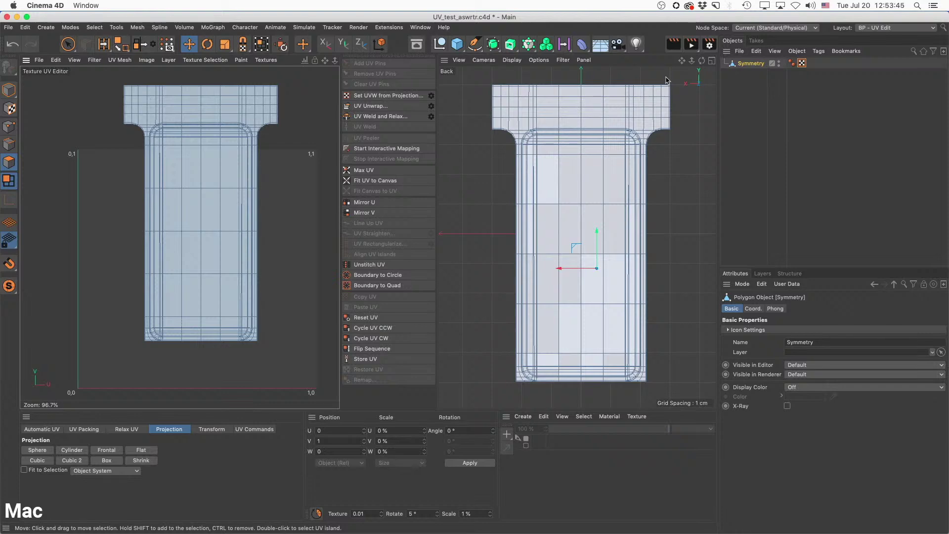
Return to the Perspective view and examine the distortion shading on the part's front and side faces.
middle_click(574, 71)
click(573, 61)
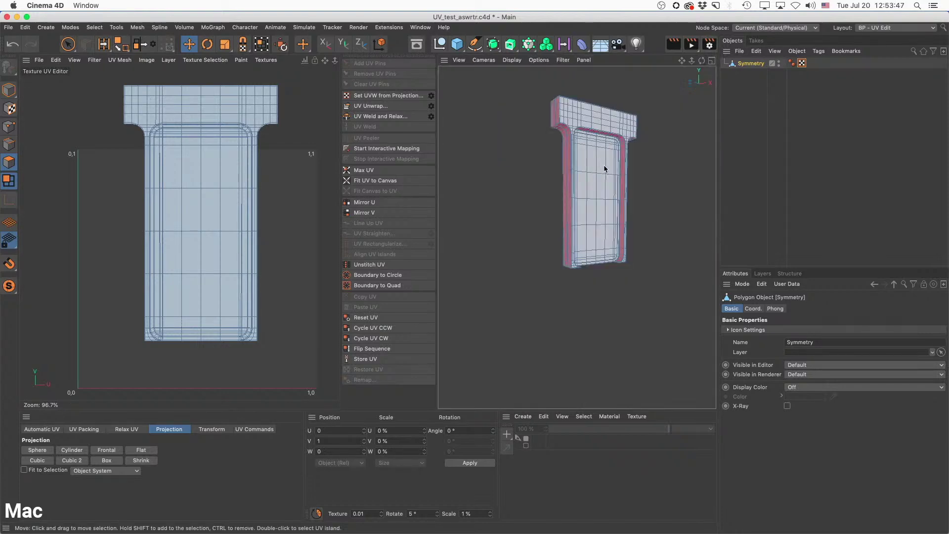
alt+drag(604, 167, 623, 177)
alt+right_drag(567, 124, 627, 128)
alt+middle_drag(627, 127, 583, 195)
alt+right_drag(575, 190, 593, 191)
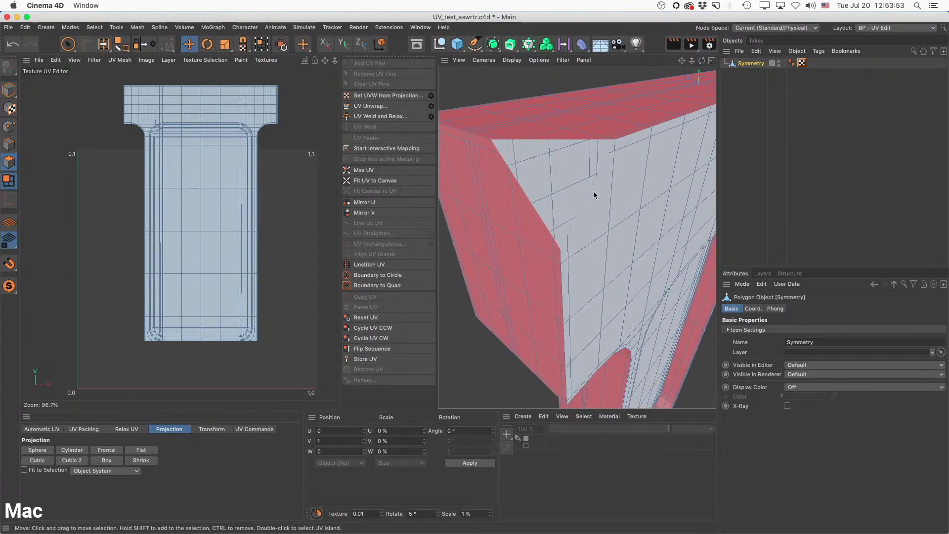
Set View Clipping to Tiny in the project settings.
key(super+d)
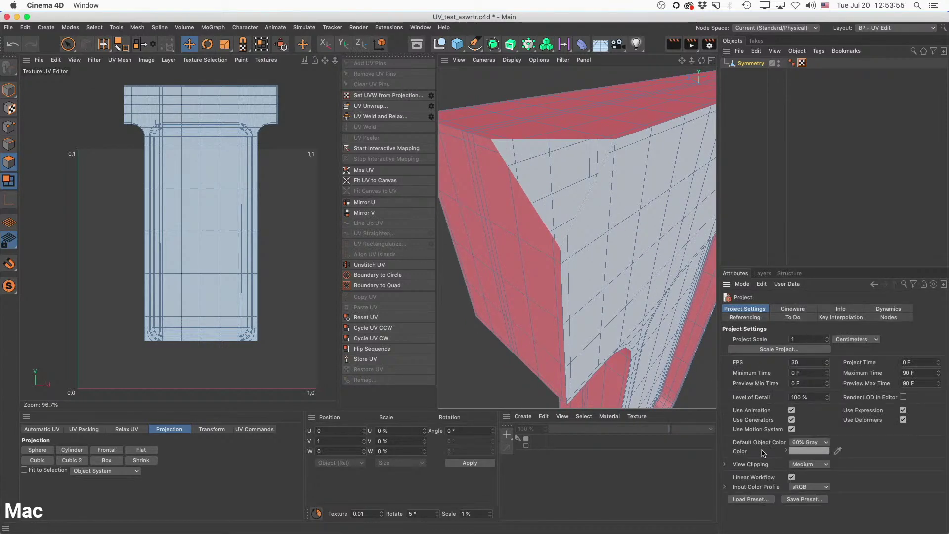
click(806, 466)
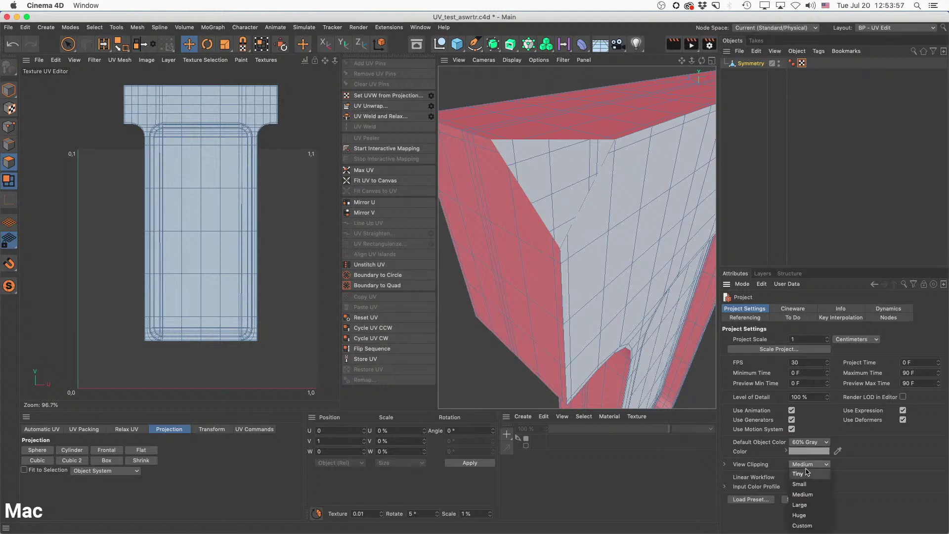
click(807, 476)
mouse_move(612, 191)
alt+right_down()
mouse_move(492, 233)
mouse_move(486, 256)
mouse_move(631, 206)
mouse_move(601, 191)
mouse_move(592, 204)
mouse_move(608, 189)
mouse_move(617, 197)
alt+right_up()
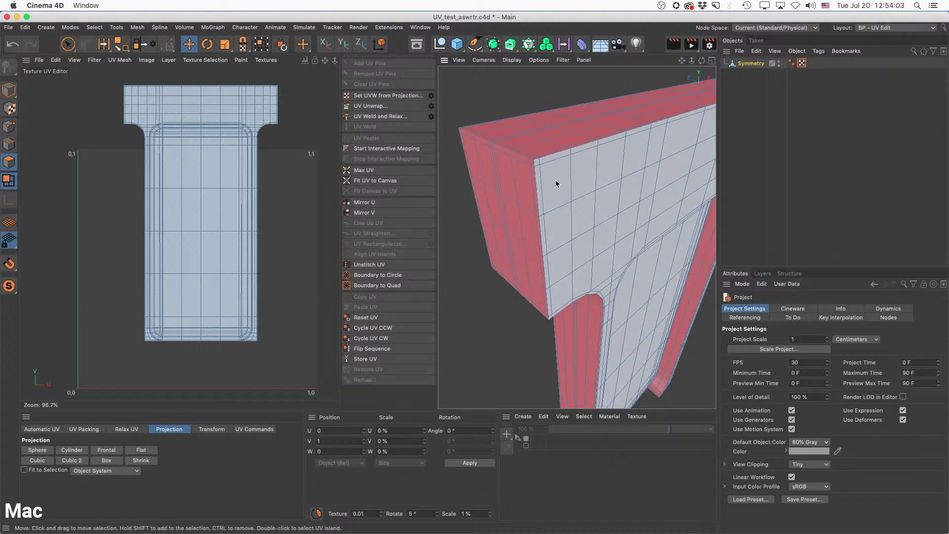
In Edge mode, select the part's front frame face with Phong Break Selection.
click(9, 185)
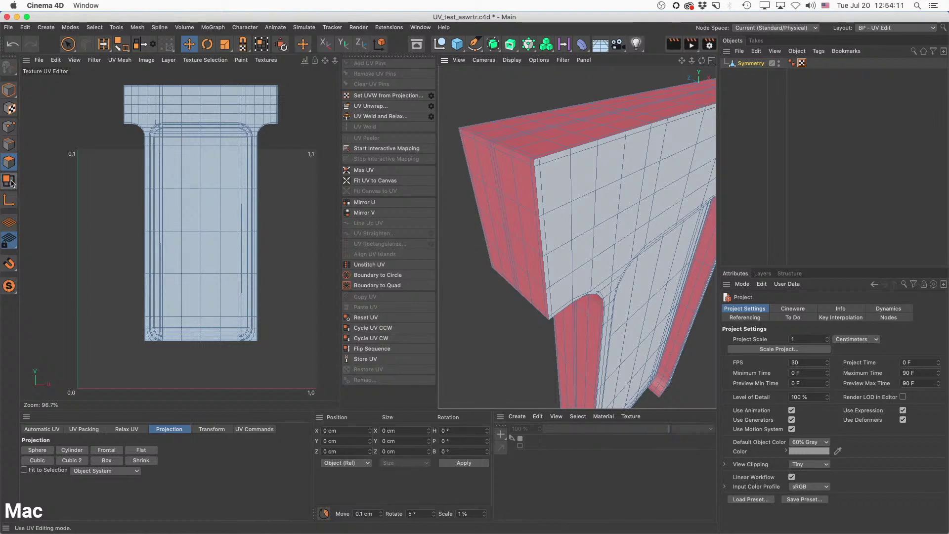
click(9, 144)
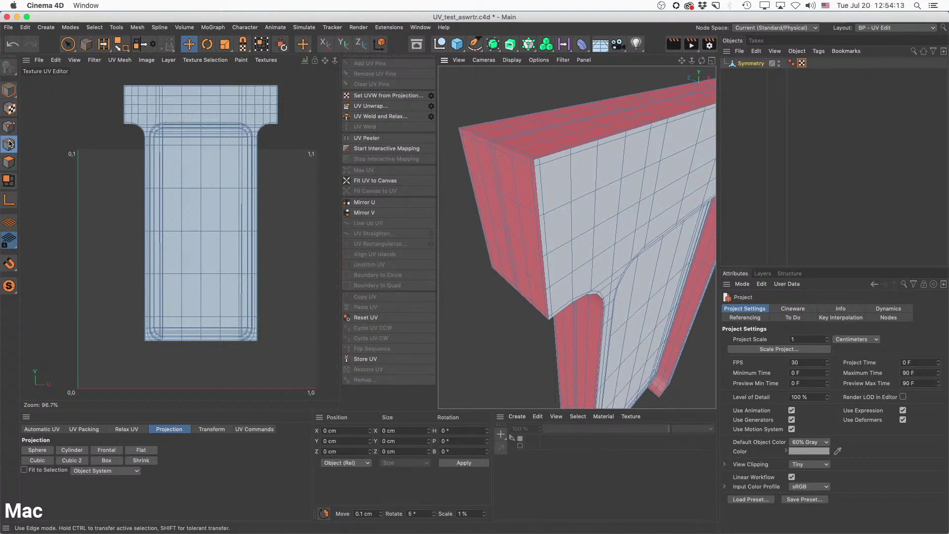
key(e)
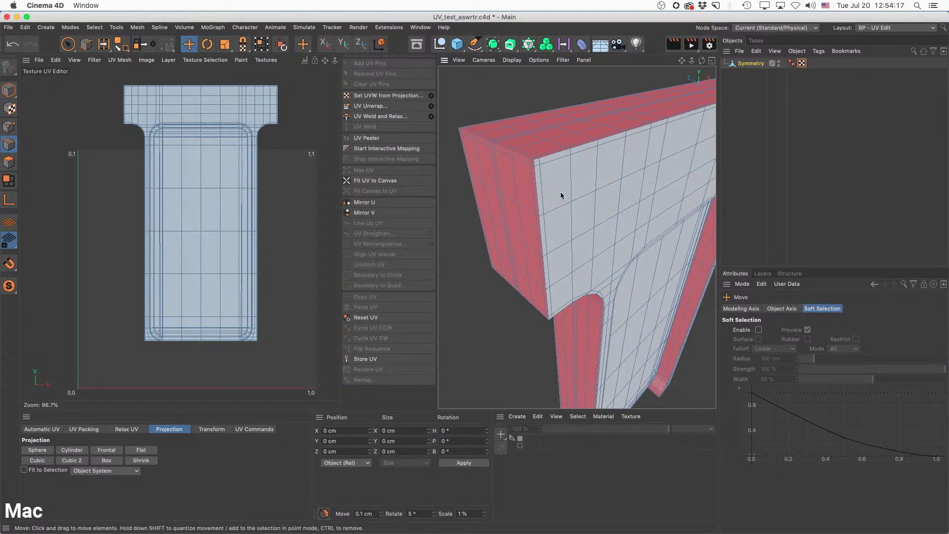
alt+drag(561, 195, 586, 205)
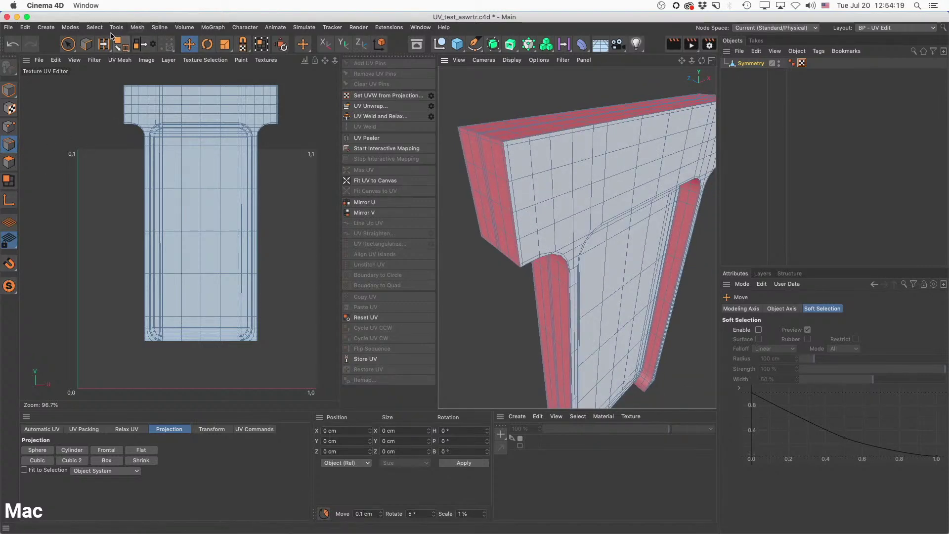
click(95, 27)
click(121, 109)
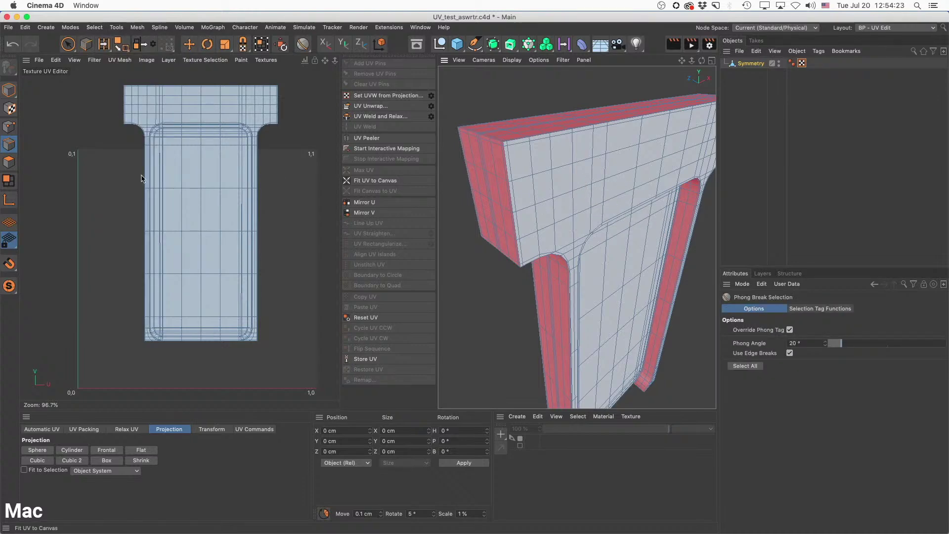
click(535, 189)
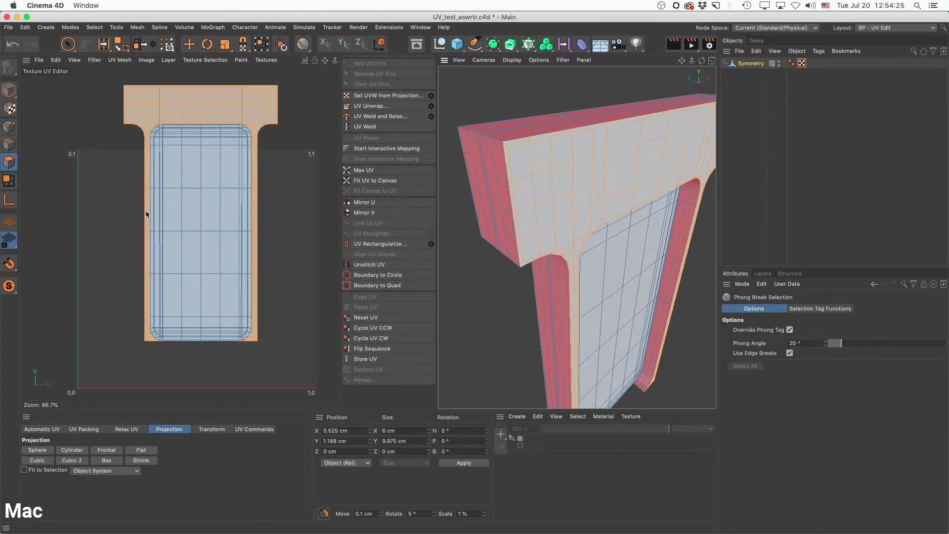
Move the front-face UV island out of the canvas on its left side, to about U -0.57, V 0.75.
alt+drag(580, 206, 547, 161)
scroll(600, 230, down, 5)
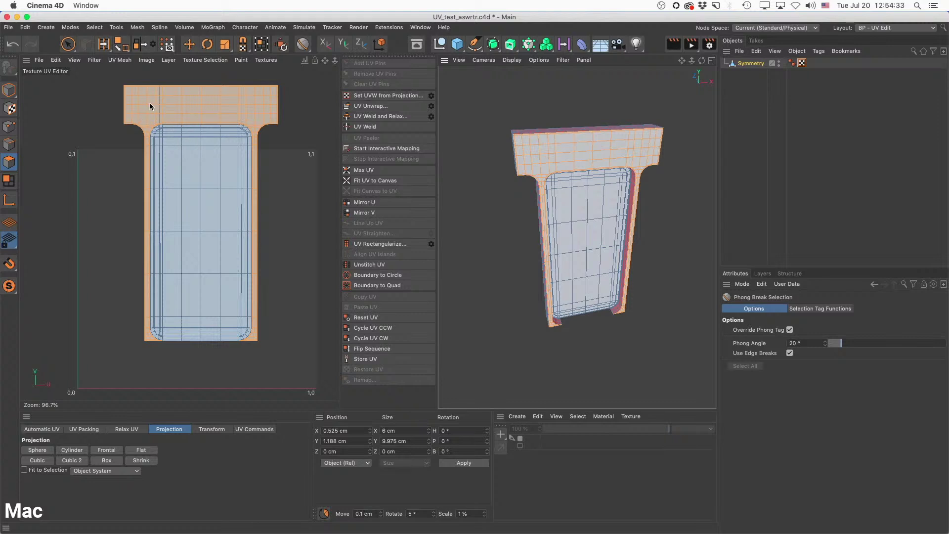
key(e)
scroll(249, 148, down, 5)
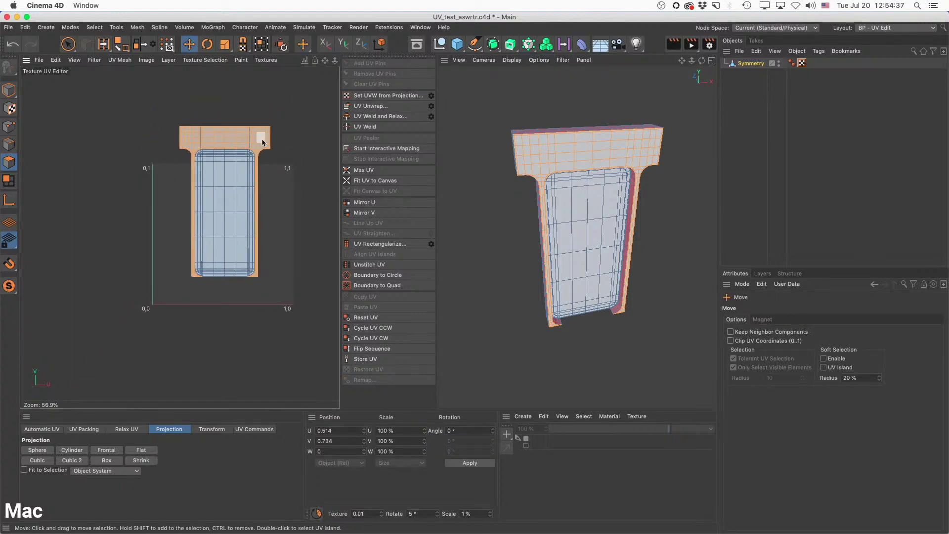
drag(261, 141, 109, 141)
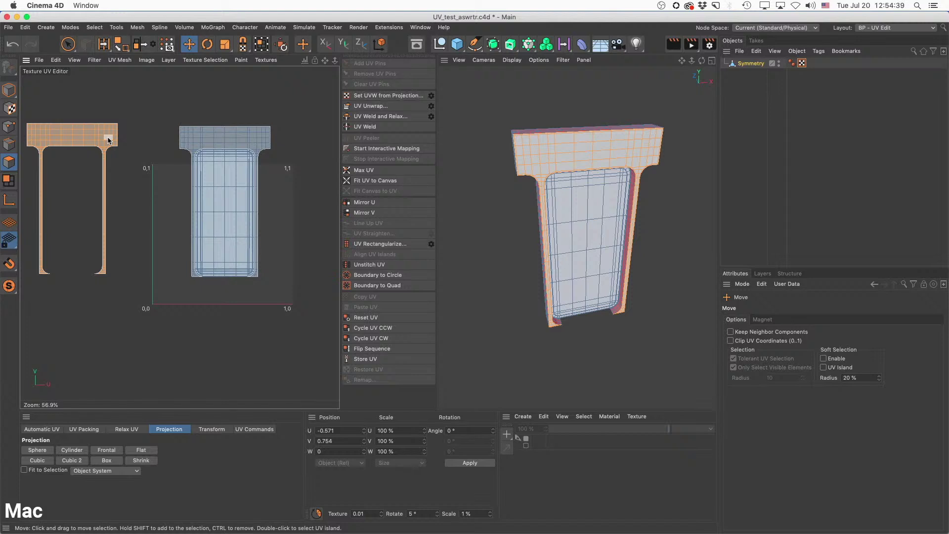
Select the part's flat back face with Phong Break Selection.
alt+drag(620, 160, 437, 142)
alt+middle_drag(675, 187, 616, 194)
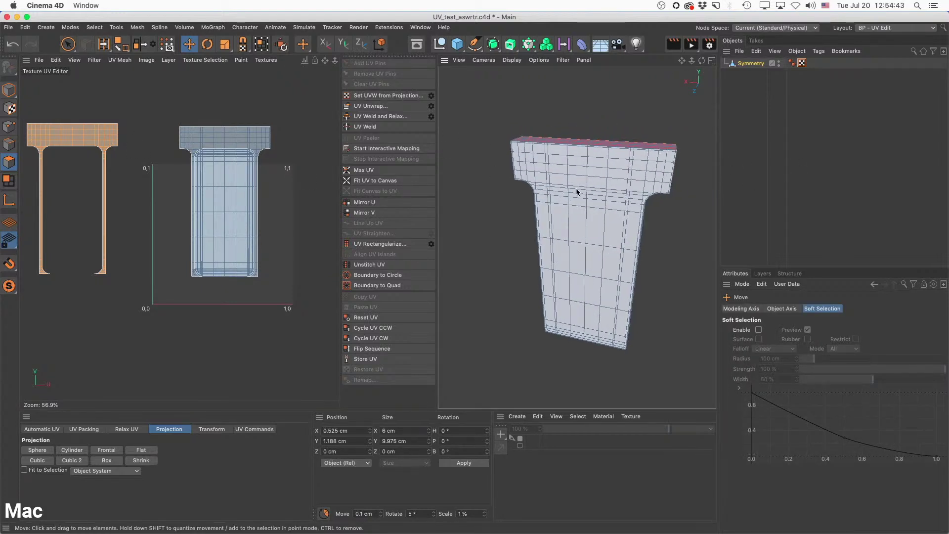
click(97, 29)
click(113, 107)
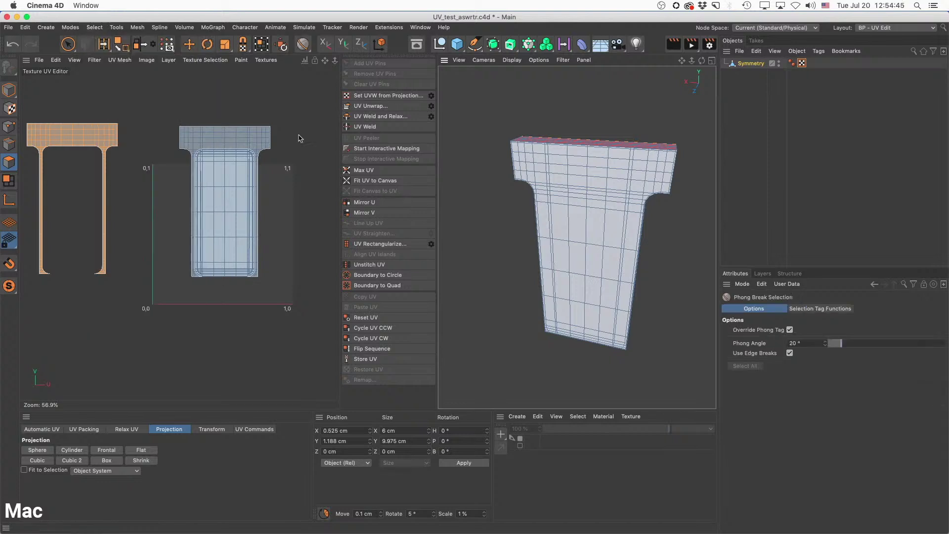
click(577, 187)
Move the back-face UV island below the front-face island, to about U -0.50, V -0.44, and clear the selection.
alt+drag(574, 201, 670, 187)
key(e)
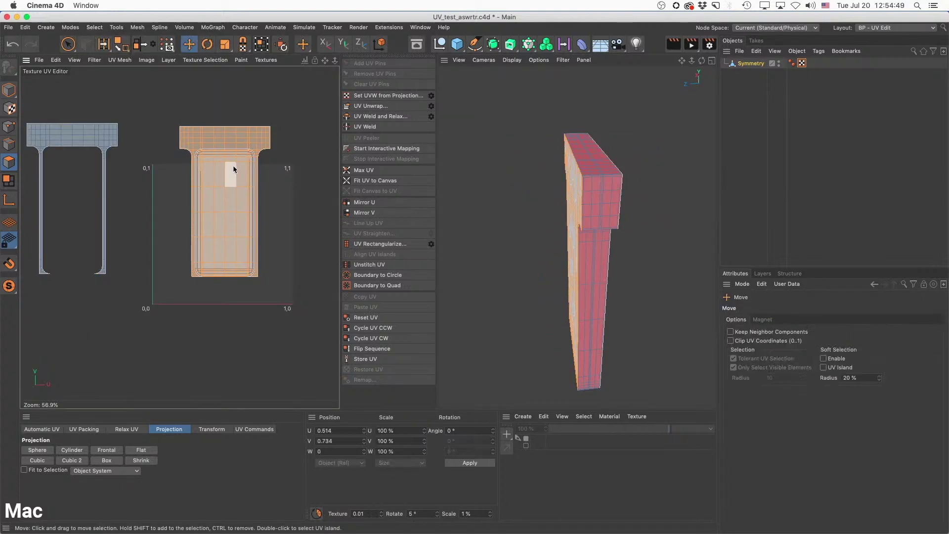
drag(230, 159, 89, 321)
alt+middle_drag(131, 278, 167, 256)
click(128, 236)
Set the UV mesh shading in the Texture UV Editor to Filled Polygons.
click(89, 60)
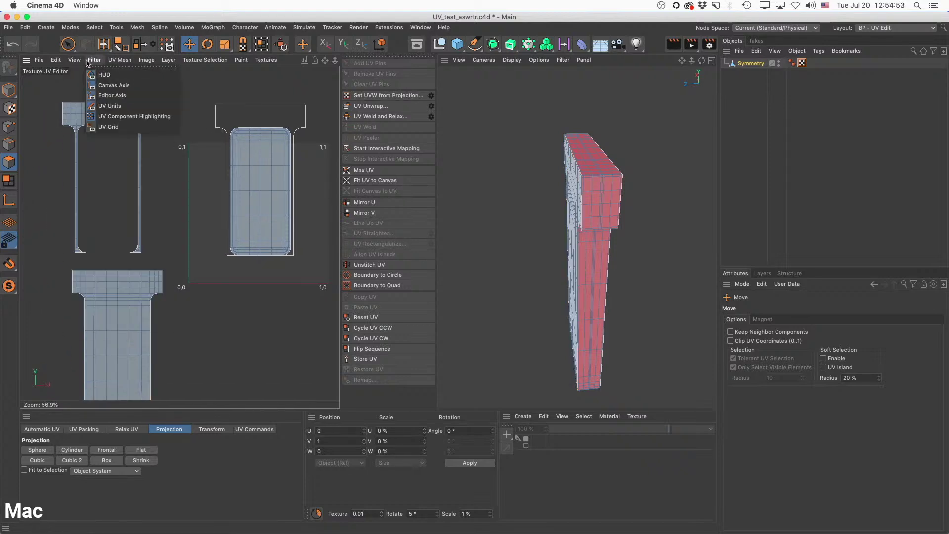
mouse_move(73, 60)
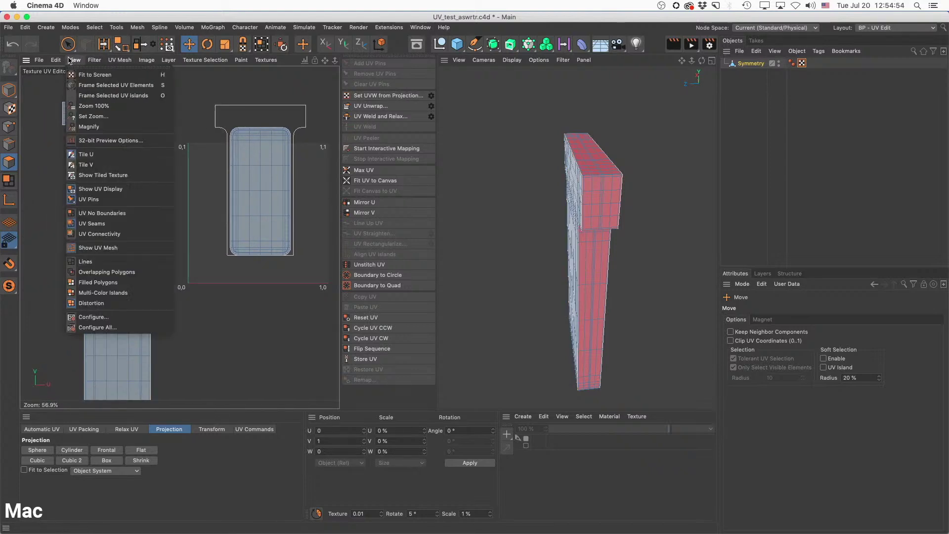
click(126, 284)
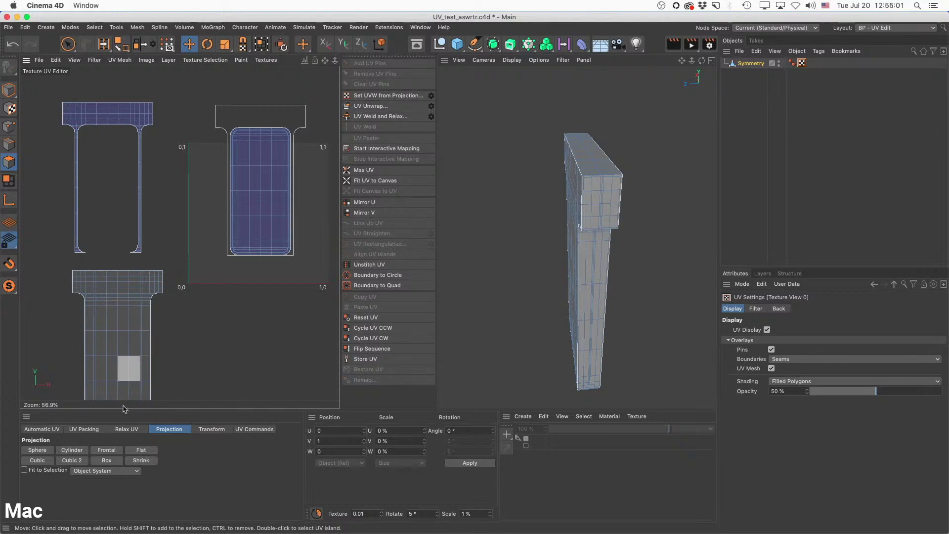
Inspect the part's side and recess polygons up close, briefly selecting a side polygon and the front-face UV island.
click(593, 222)
mouse_move(598, 225)
alt+mouse_down()
mouse_move(572, 220)
mouse_move(653, 218)
mouse_move(592, 216)
alt+mouse_up()
alt+right_drag(590, 213, 710, 222)
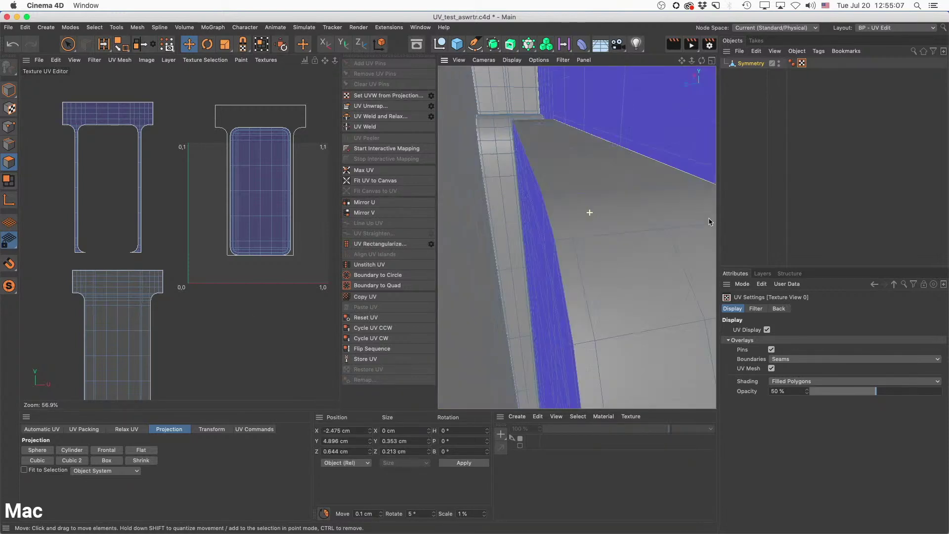
click(602, 220)
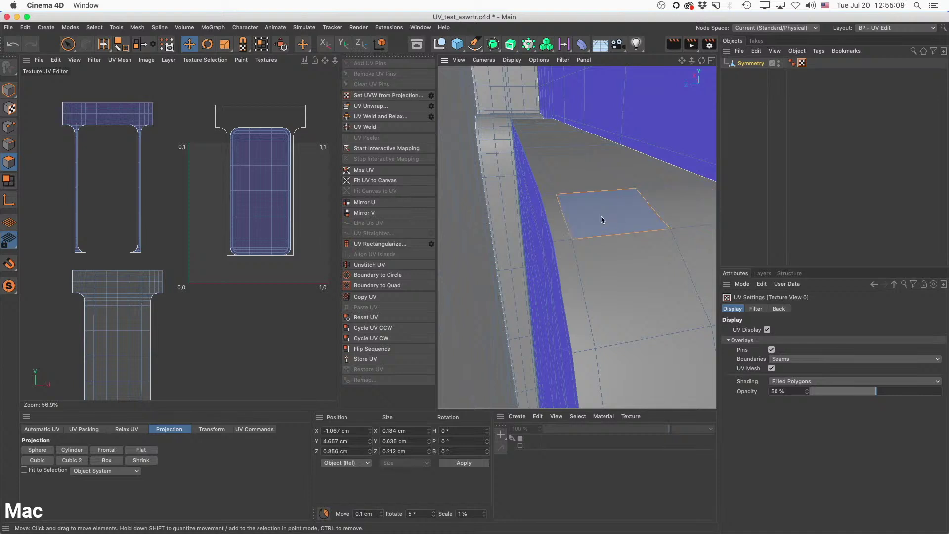
key(h)
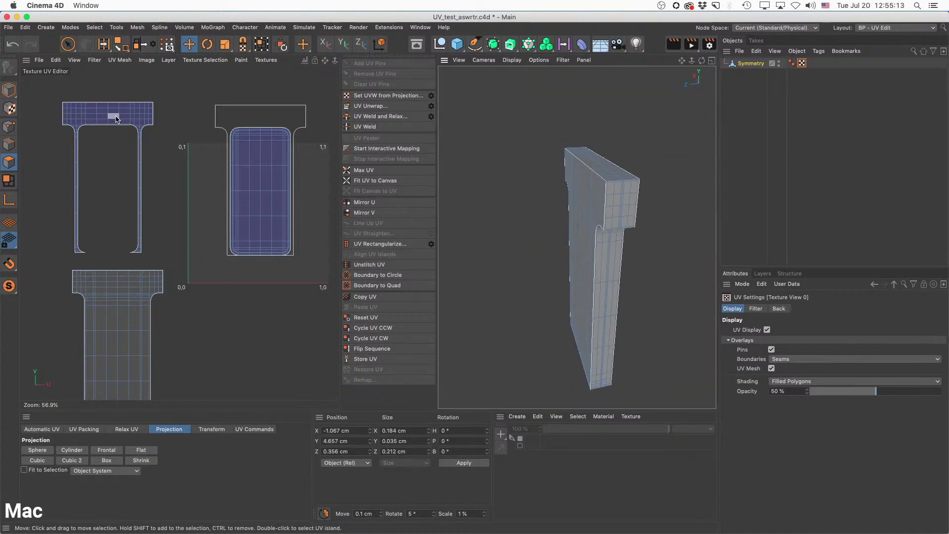
double_click(116, 119)
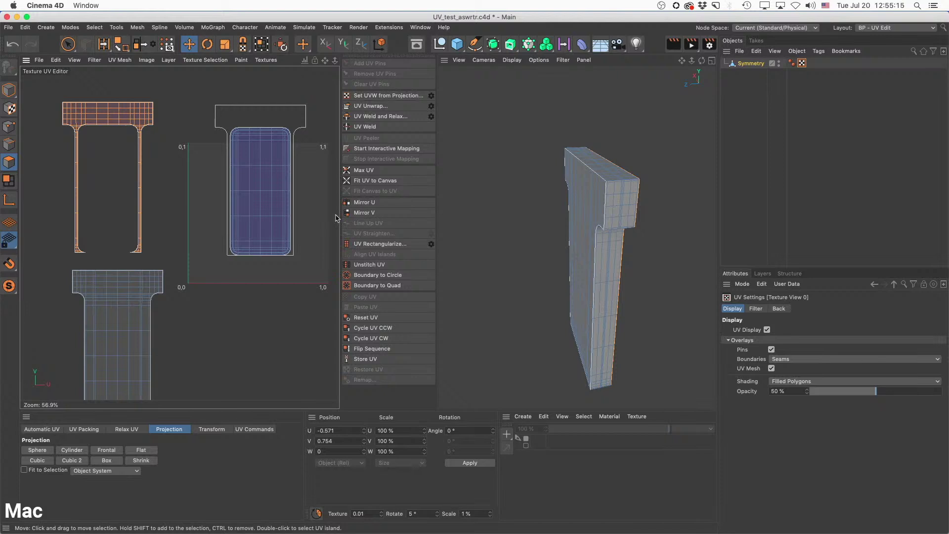
click(204, 132)
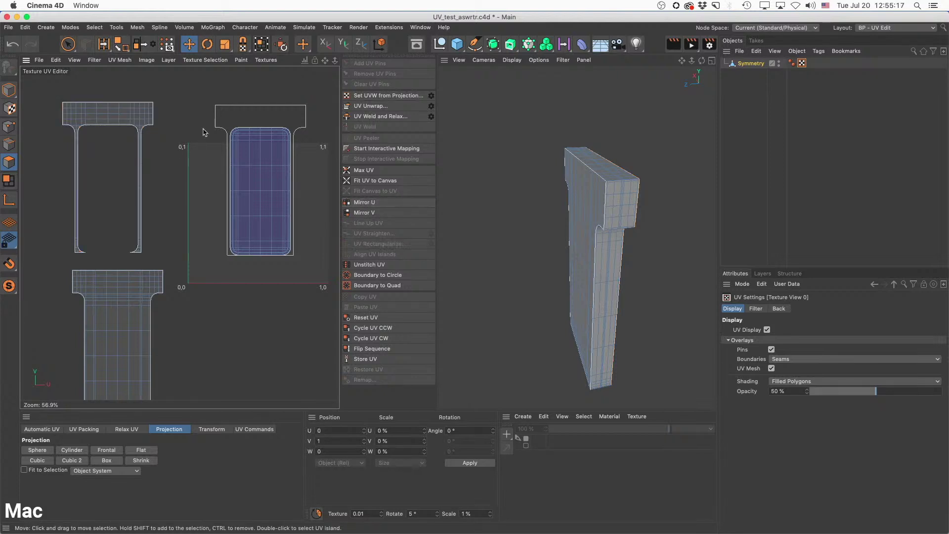
Examine the part's side, top and underside faces from several angles.
alt+middle_drag(264, 255, 246, 246)
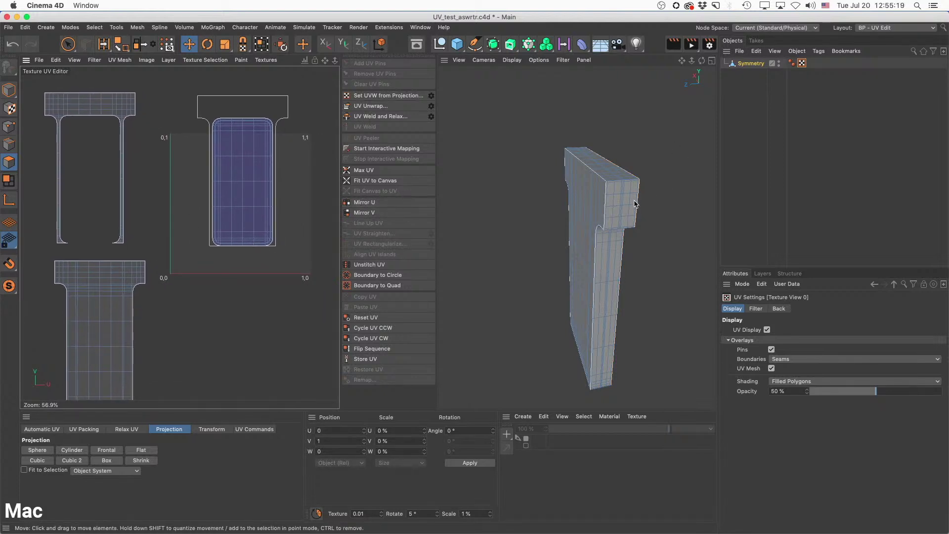
alt+drag(618, 201, 624, 165)
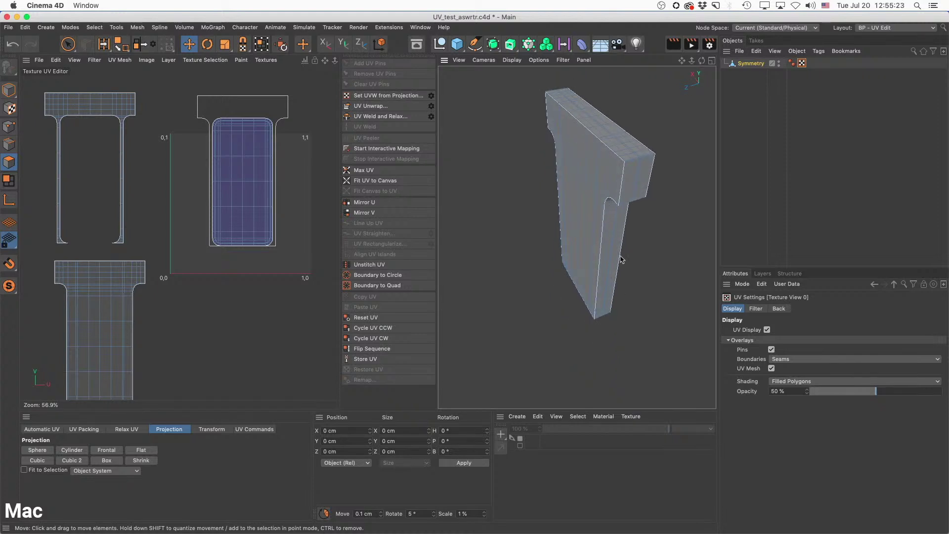
alt+drag(622, 259, 606, 349)
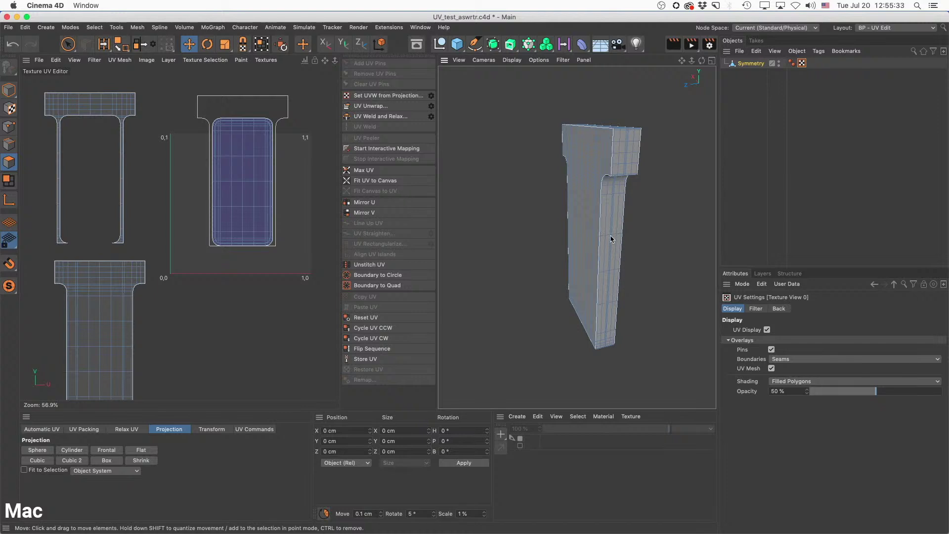
alt+drag(618, 151, 606, 326)
alt+drag(550, 167, 570, 288)
scroll(560, 283, up, 1)
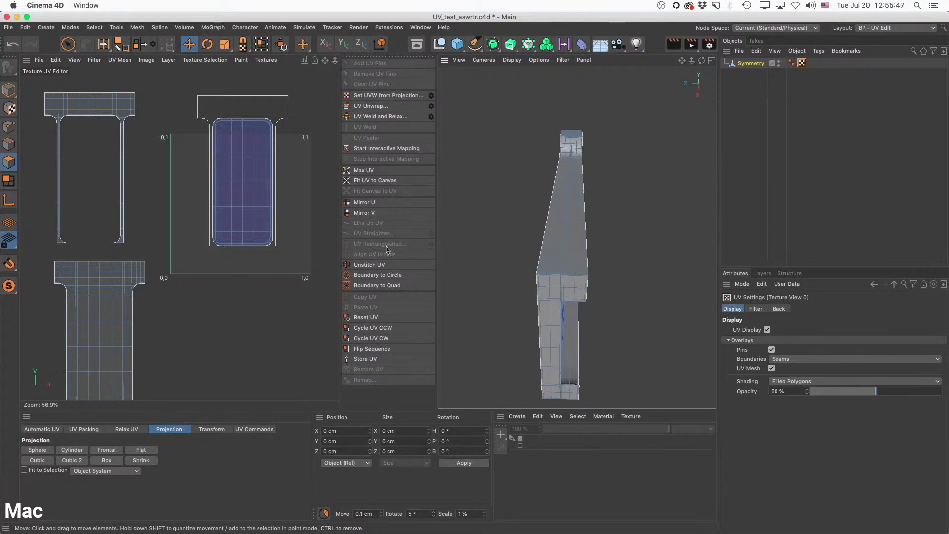
Hide the polygons of the front-face UV island and select the whole back-face UV island.
double_click(95, 103)
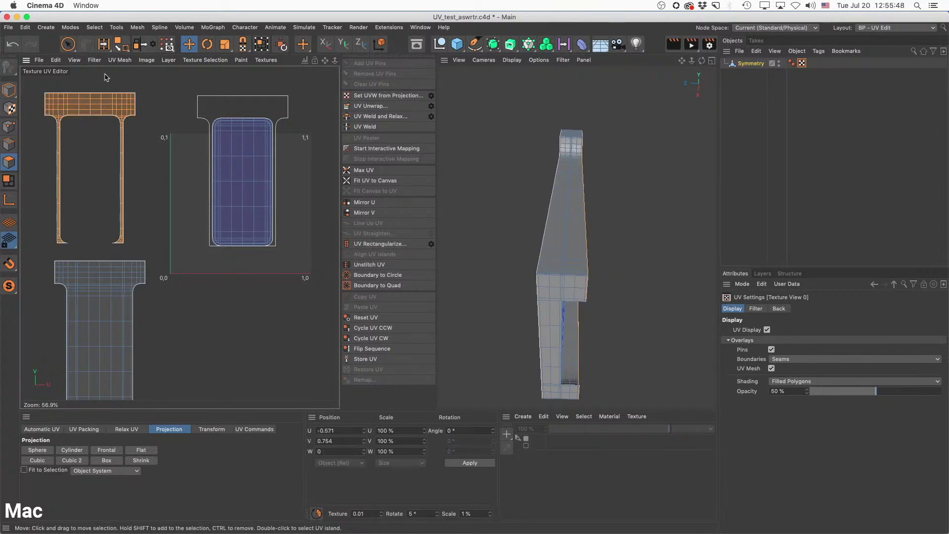
click(94, 27)
click(128, 202)
click(110, 282)
double_click(110, 285)
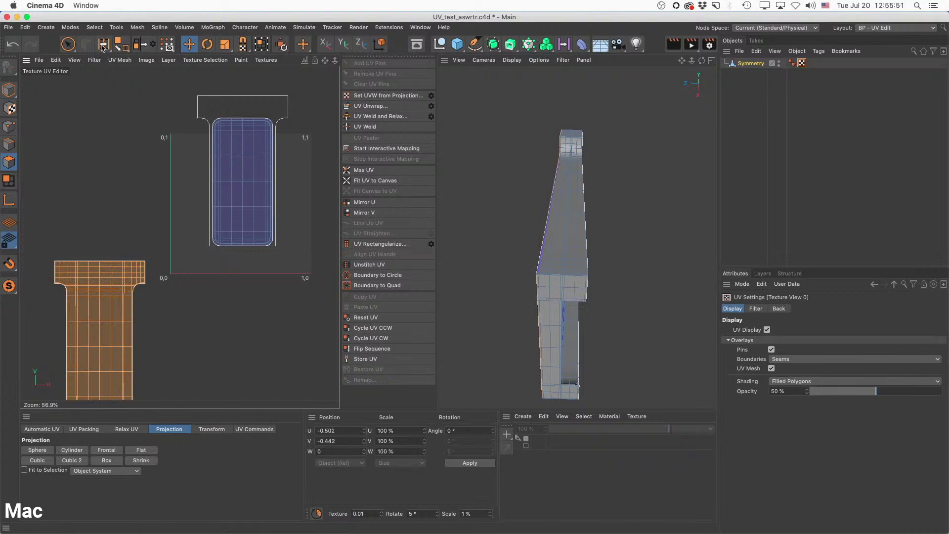
Hide the selected T-shaped face polygons to expose the back of the model and its recessed panel.
click(94, 28)
click(128, 202)
alt+drag(538, 247, 626, 237)
alt+drag(566, 223, 631, 215)
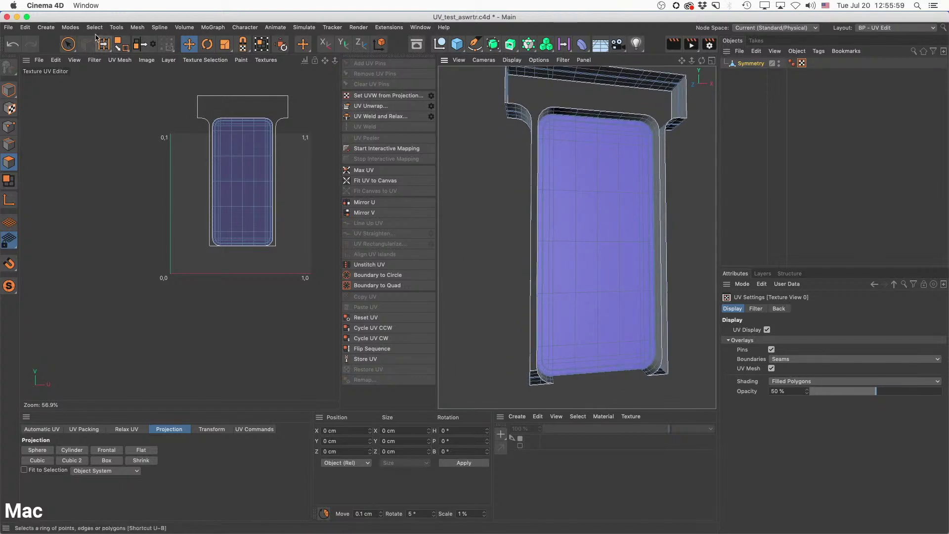
Select the recessed rounded panel with Phong Break Selection, move its UV island outside the canvas to about U -0.432, V 0.563, and hide the panel.
click(94, 27)
click(106, 108)
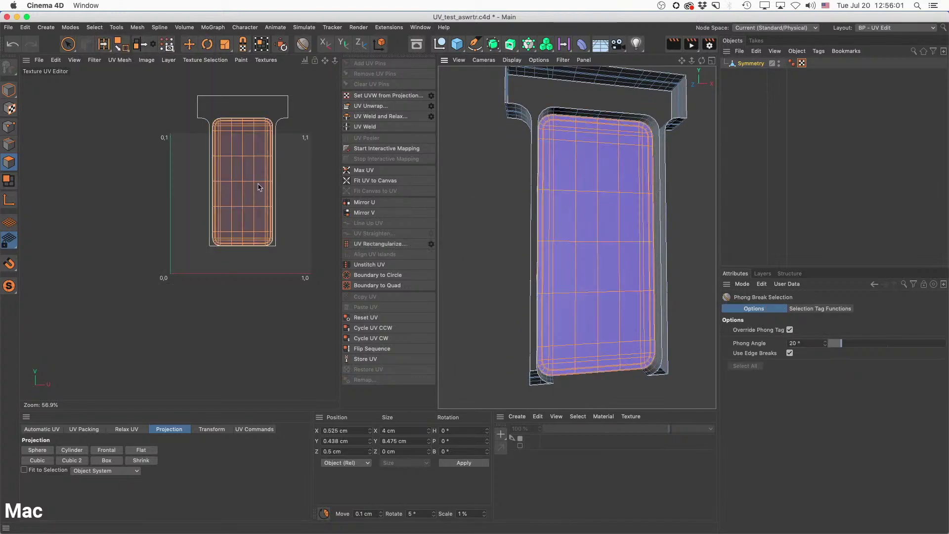
key(e)
drag(253, 185, 120, 198)
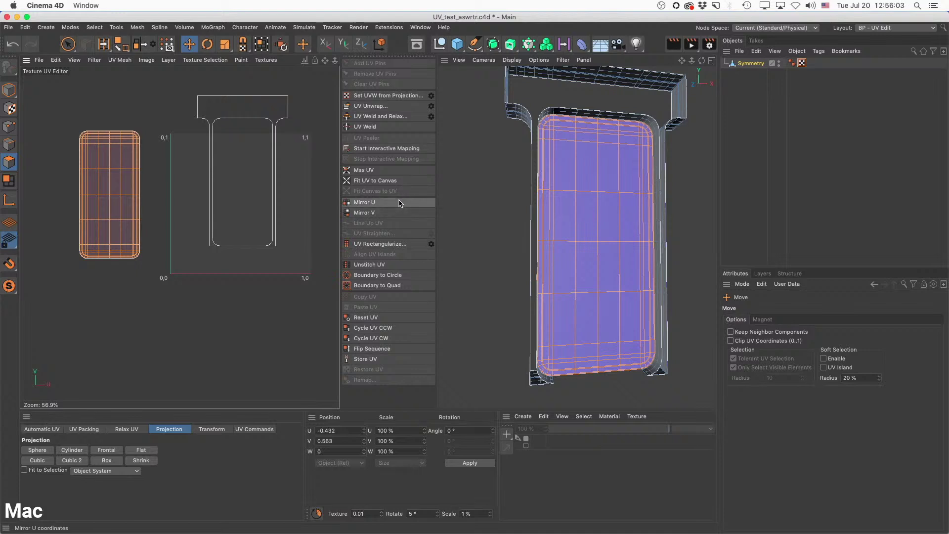
click(95, 27)
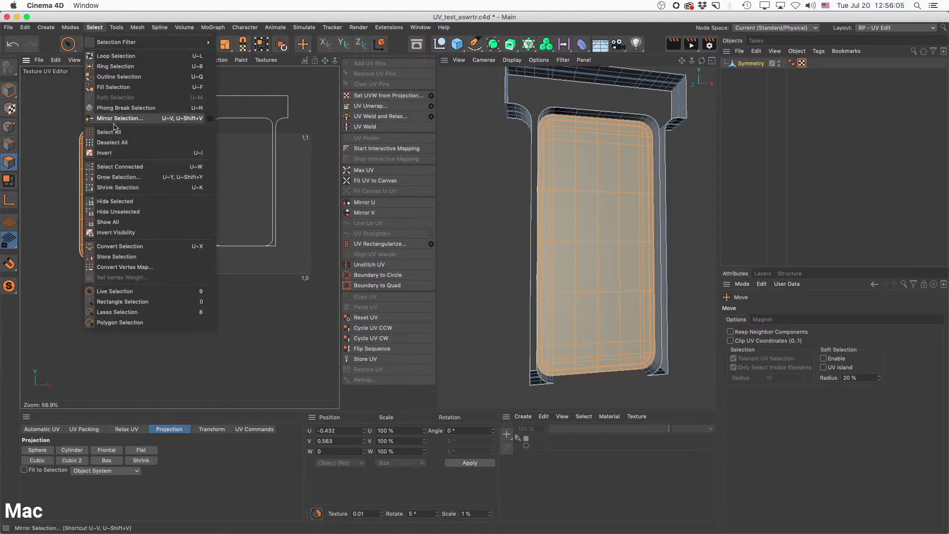
click(119, 201)
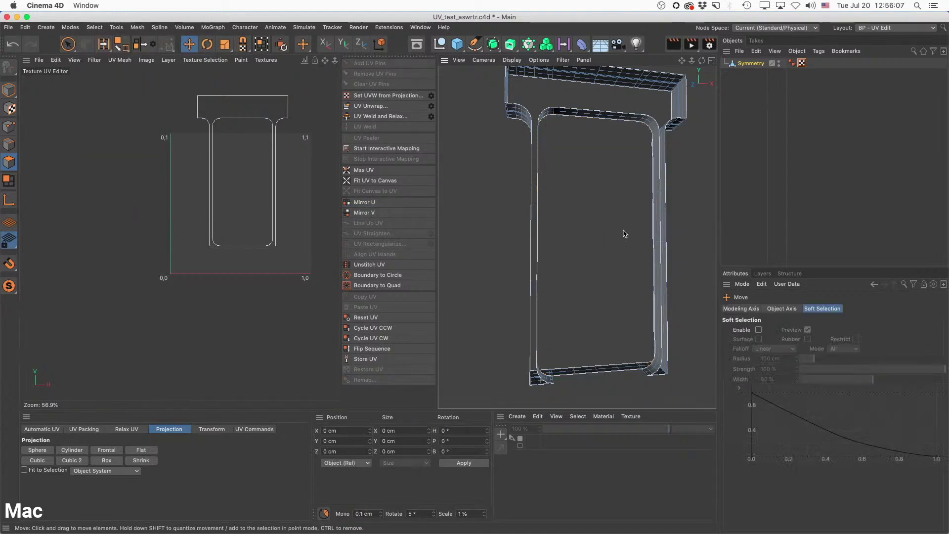
UV unwrap the remaining side strips with the short end edges of both rounded inner corners selected as seams.
alt+drag(611, 244, 507, 160)
alt+right_drag(531, 153, 556, 156)
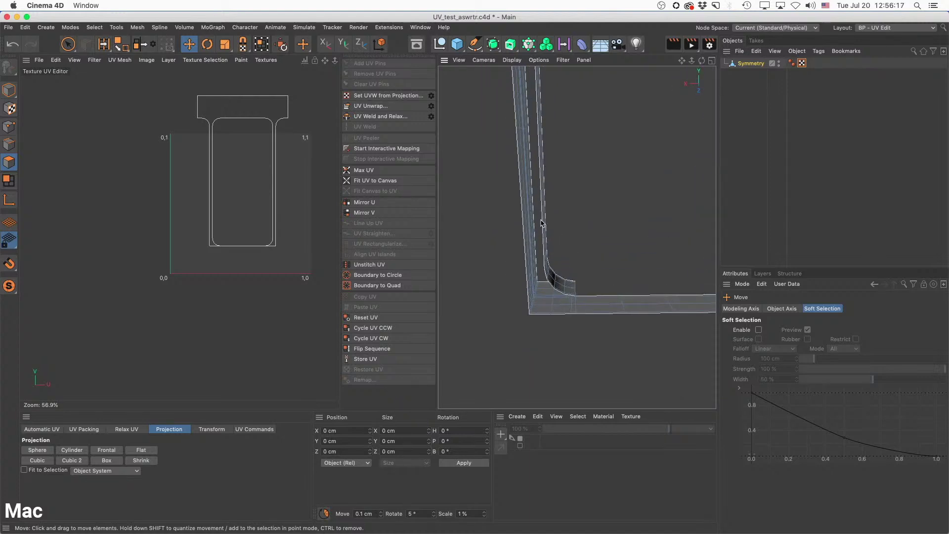
alt+drag(542, 224, 541, 282)
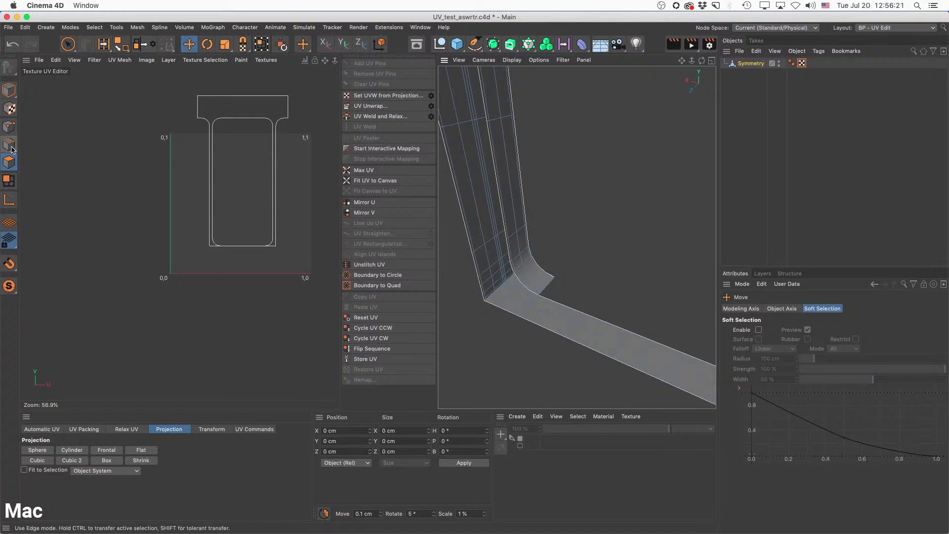
click(11, 147)
alt+right_drag(544, 289, 570, 281)
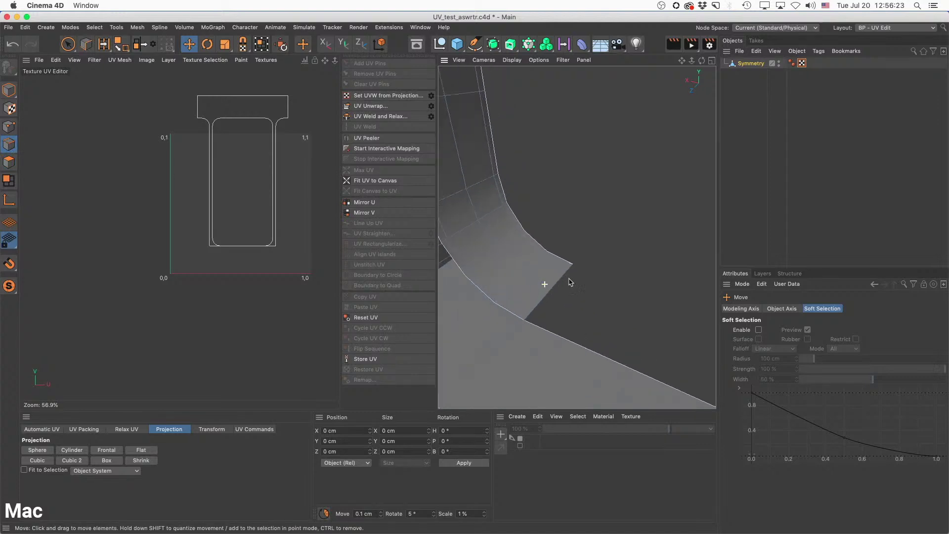
click(546, 298)
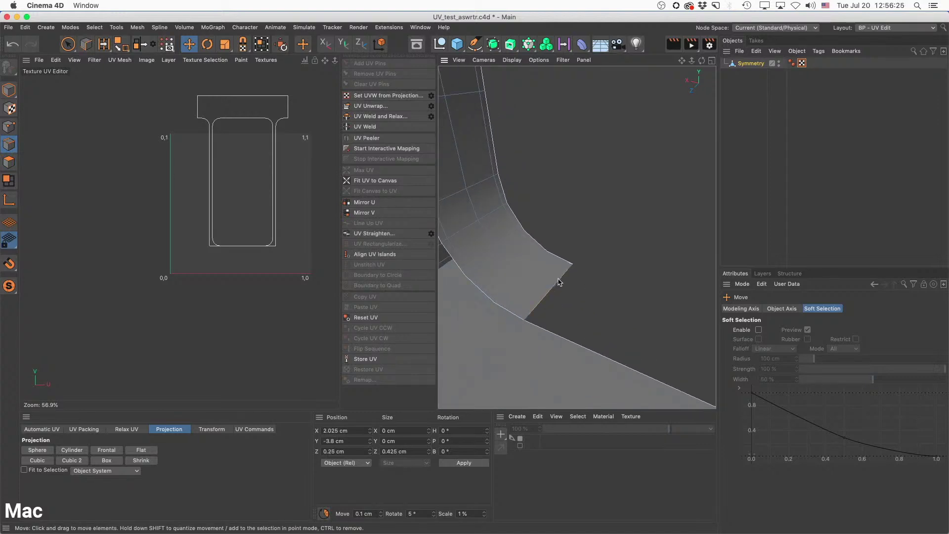
alt+right_drag(597, 300, 534, 327)
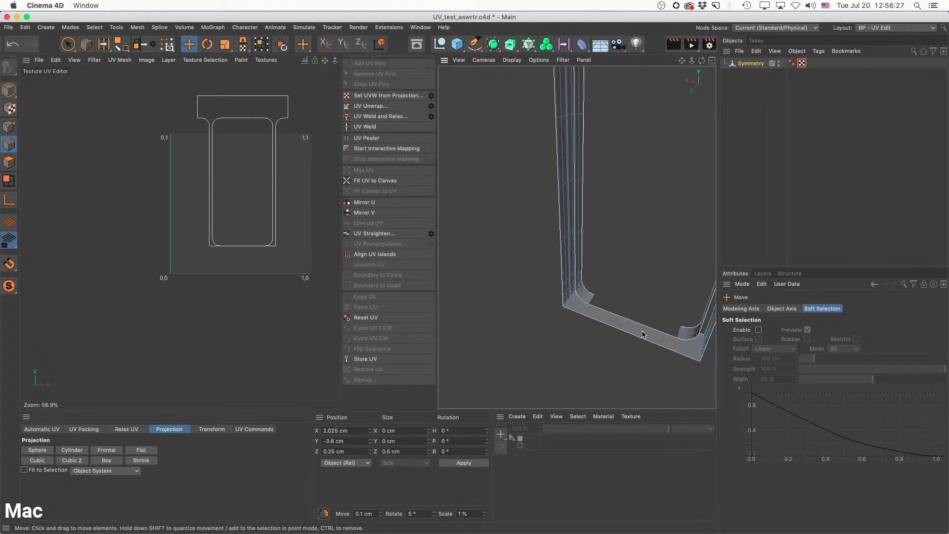
alt+middle_drag(642, 332, 586, 345)
alt+drag(576, 339, 622, 322)
scroll(623, 324, up, 6)
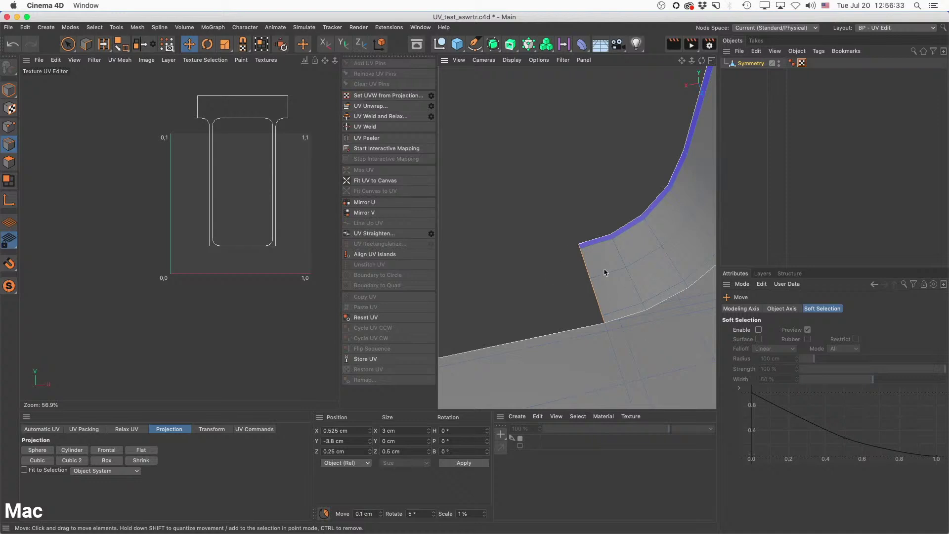
scroll(604, 272, down, 6)
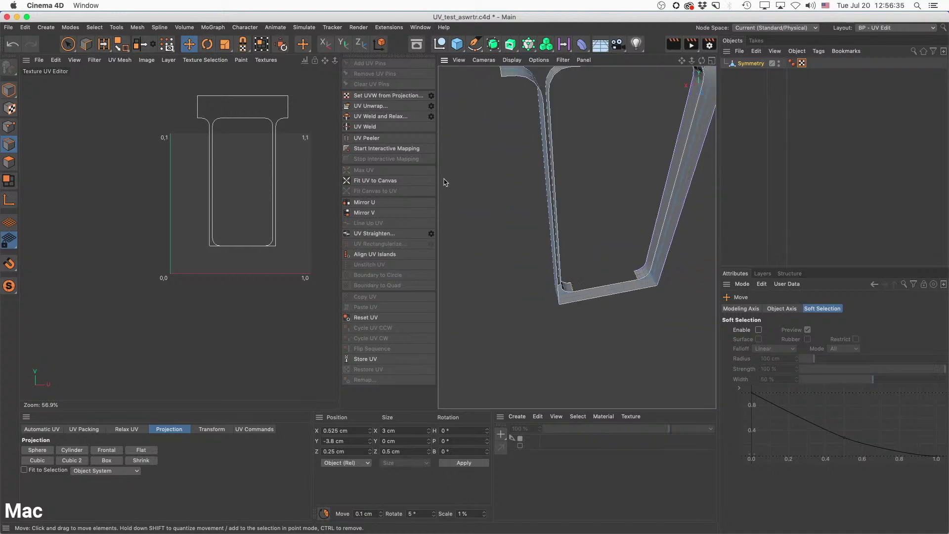
click(374, 105)
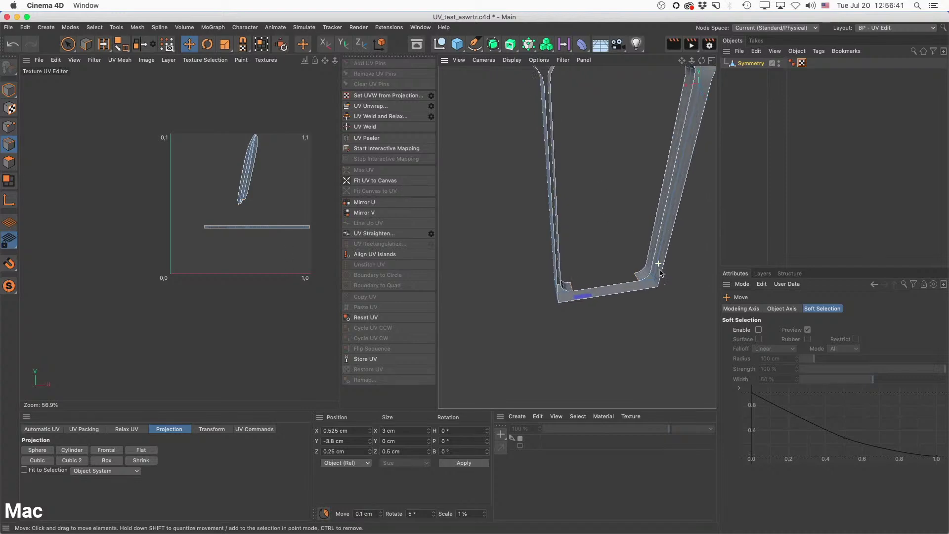
Select the slanted UV island and examine which polygons it covers along the model's outer rim.
alt+drag(659, 267, 666, 288)
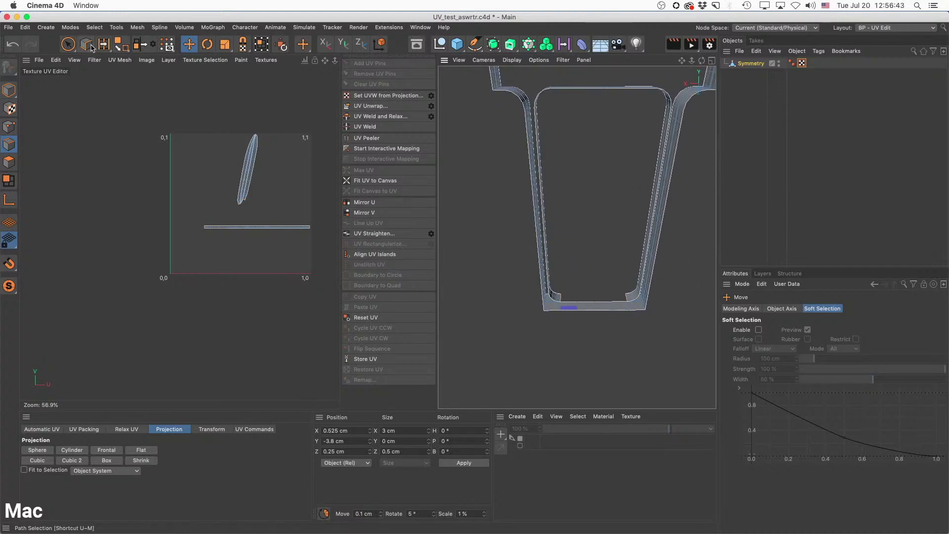
click(9, 162)
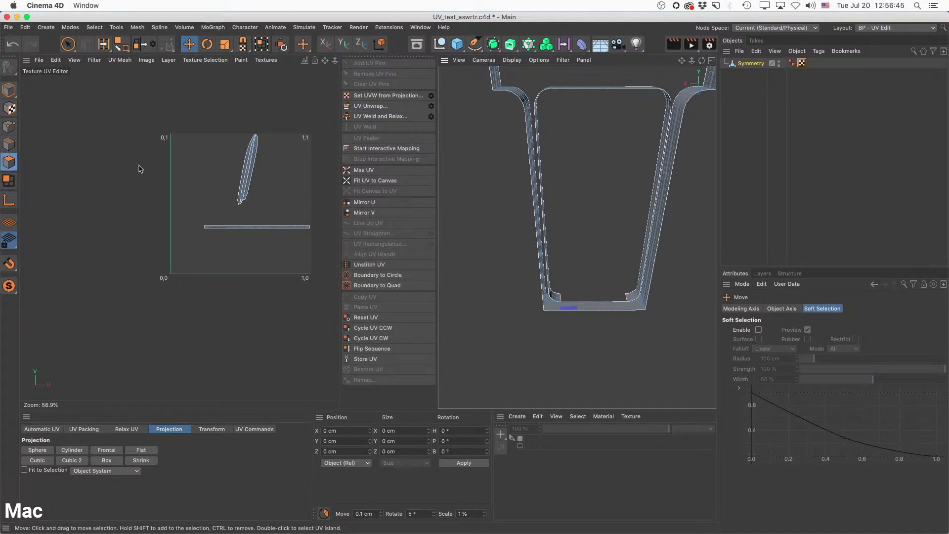
double_click(252, 175)
alt+drag(518, 181, 711, 213)
click(753, 64)
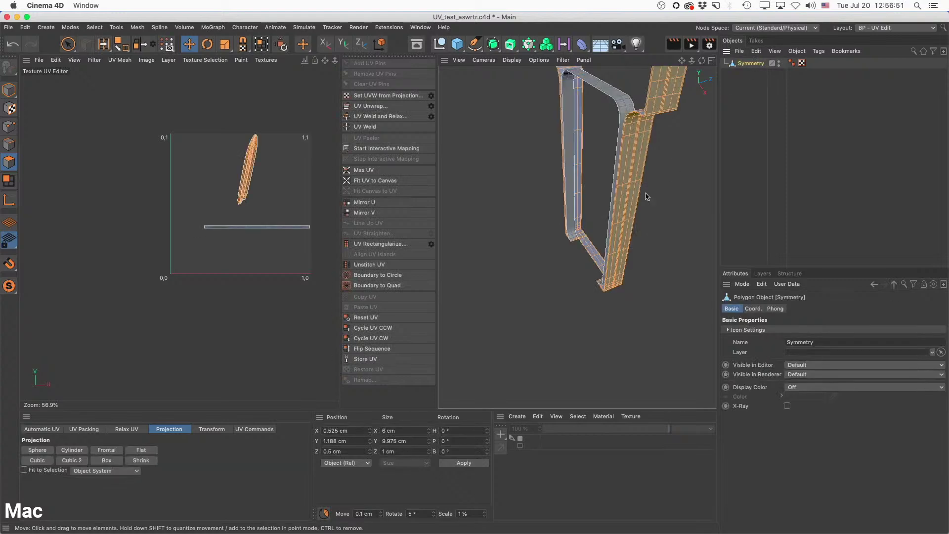
alt+drag(647, 197, 575, 161)
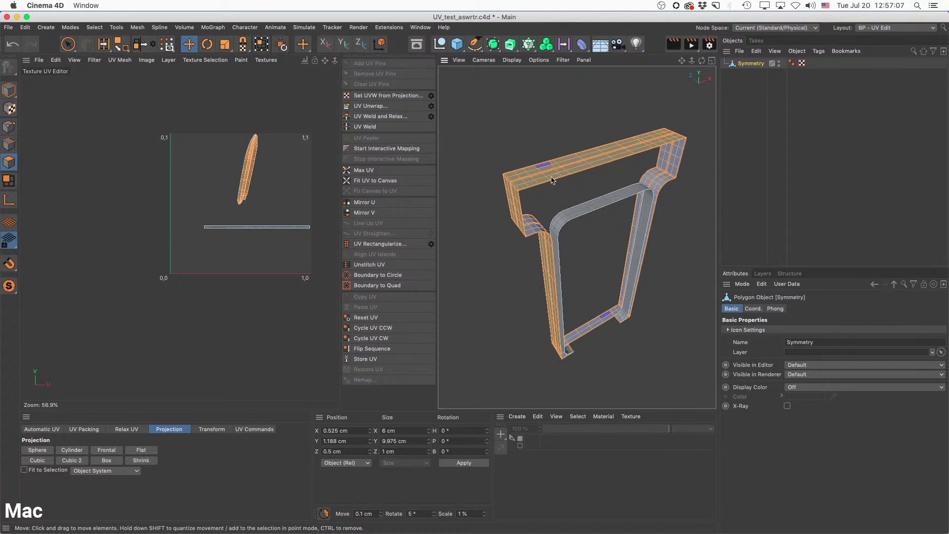
scroll(257, 166, up, 5)
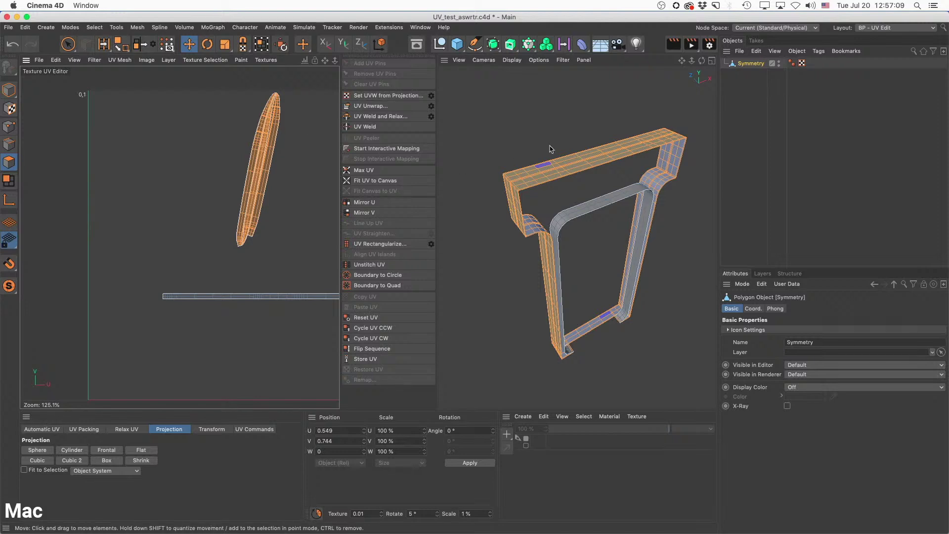
Try to UV unwrap the outer rim with the cross edges at the middle of both its top and bottom bars as seams.
mouse_move(583, 257)
alt+mouse_down()
mouse_move(600, 363)
mouse_move(571, 256)
alt+mouse_up()
scroll(572, 257, up, 10)
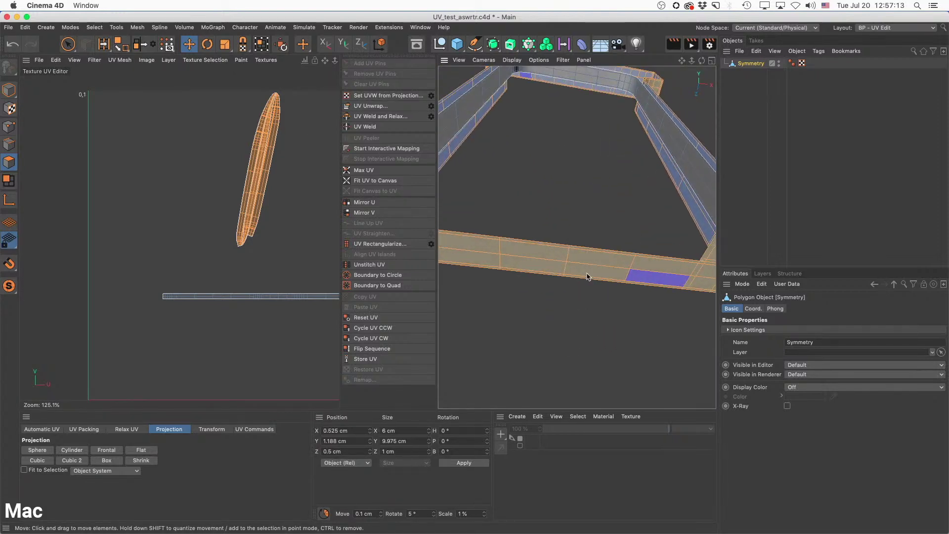
scroll(572, 268, up, 5)
scroll(609, 239, up, 2)
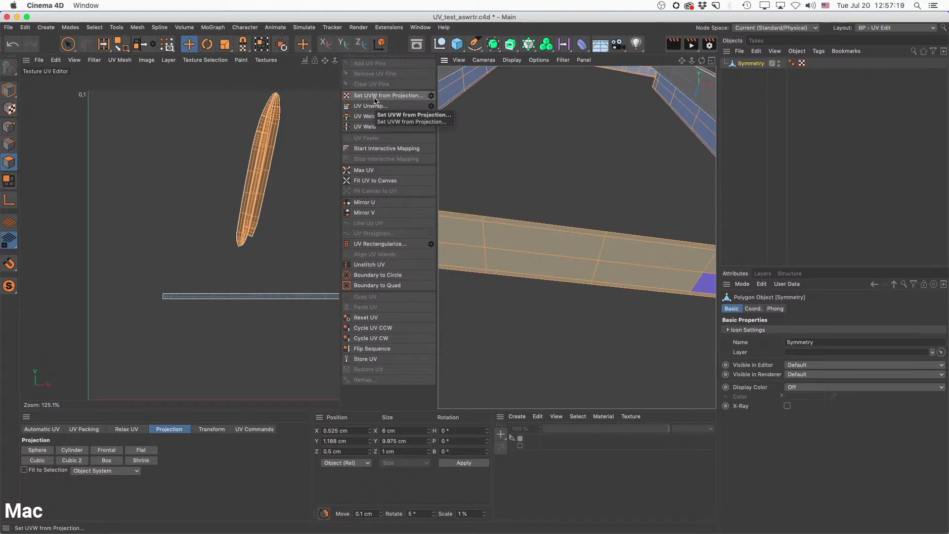
click(189, 44)
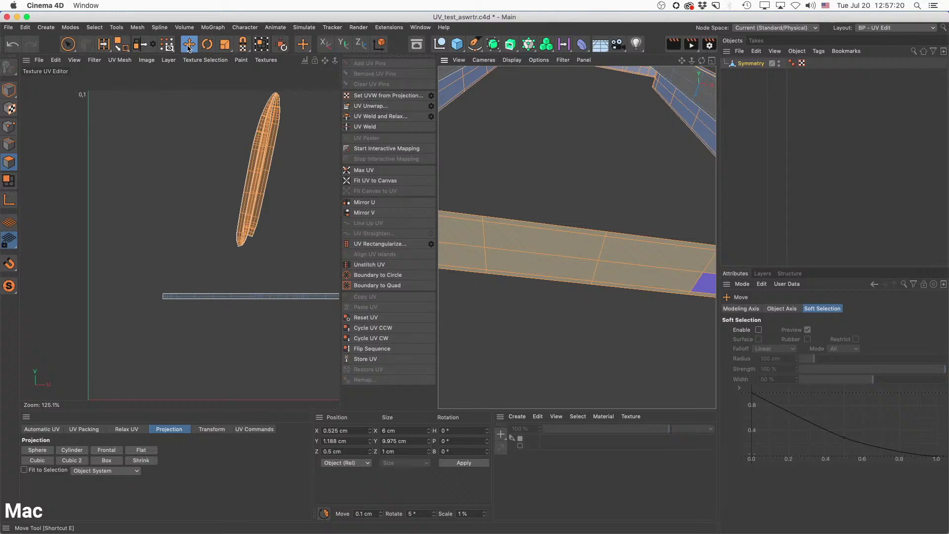
click(10, 145)
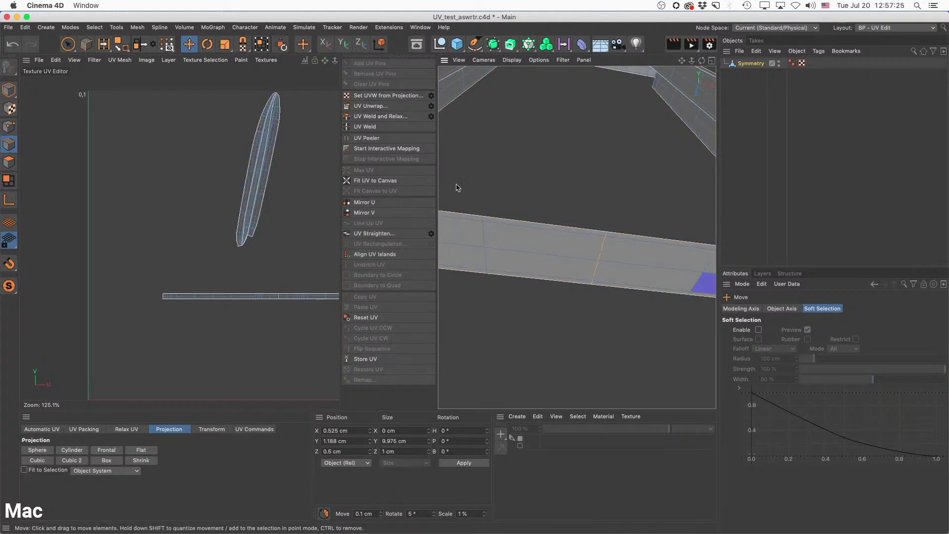
click(370, 106)
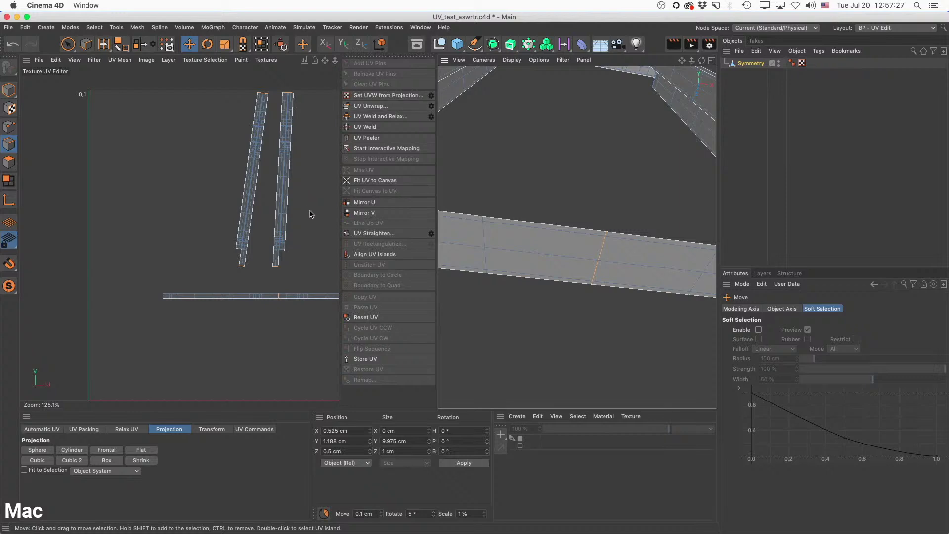
scroll(620, 192, down, 8)
alt+drag(609, 197, 621, 239)
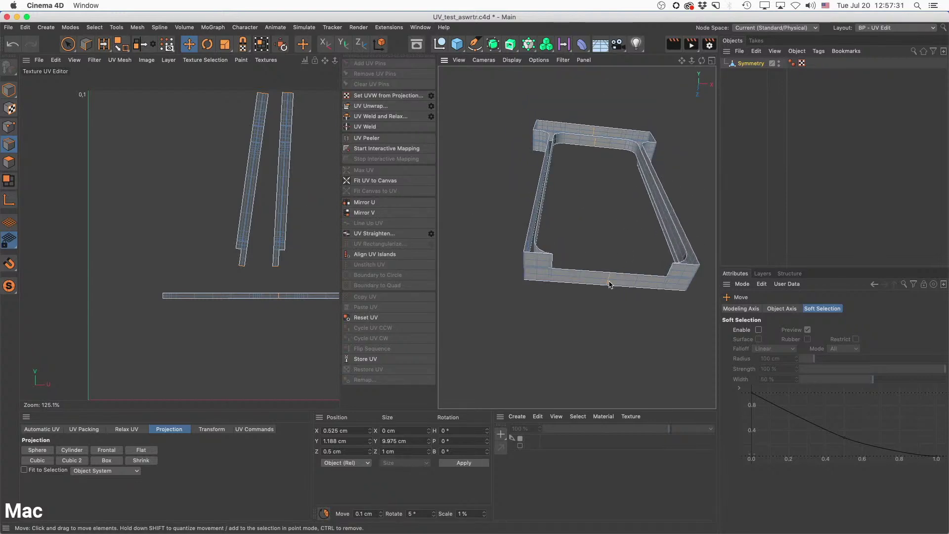
key(super+z)
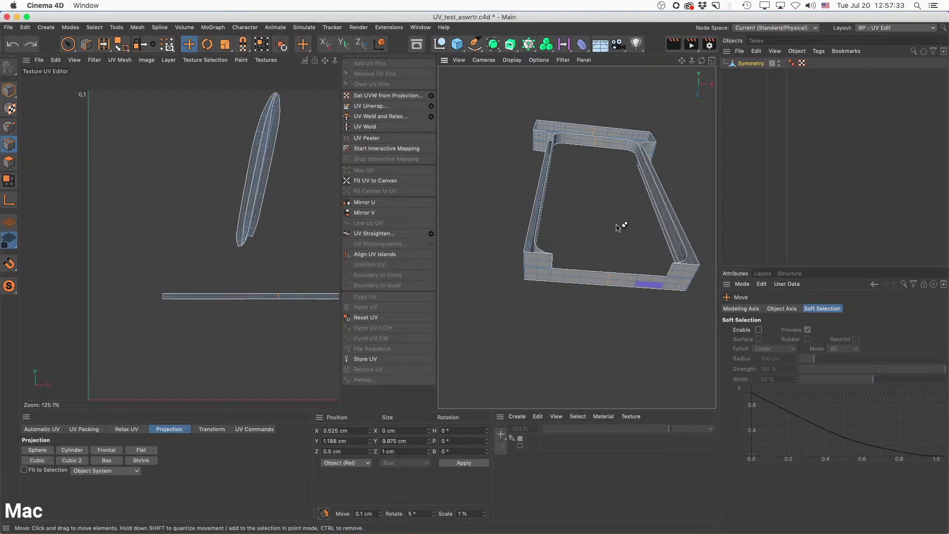
UV unwrap the outer rim with only the cross edges at the middle of its bottom bar selected as the seam.
scroll(616, 286, up, 6)
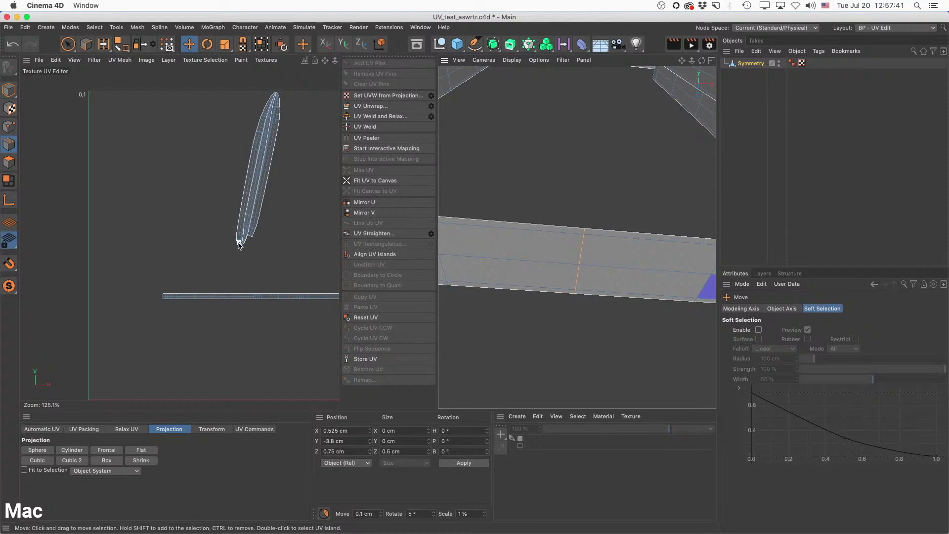
scroll(238, 245, up, 10)
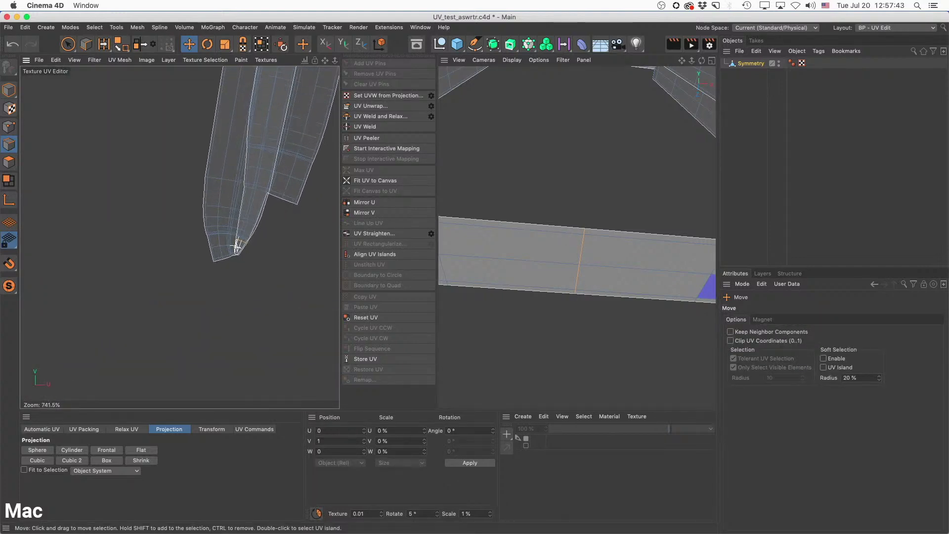
scroll(237, 245, up, 9)
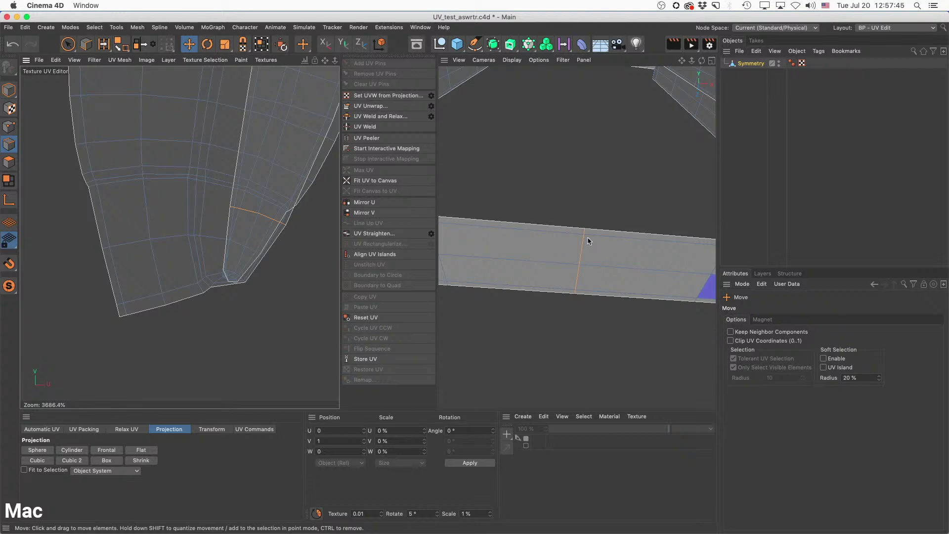
click(375, 107)
scroll(279, 182, down, 13)
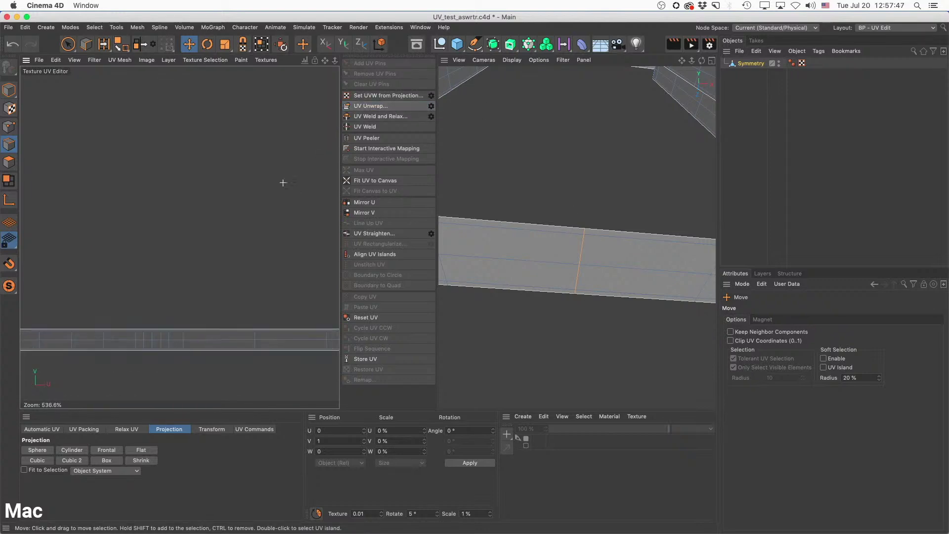
scroll(288, 166, down, 10)
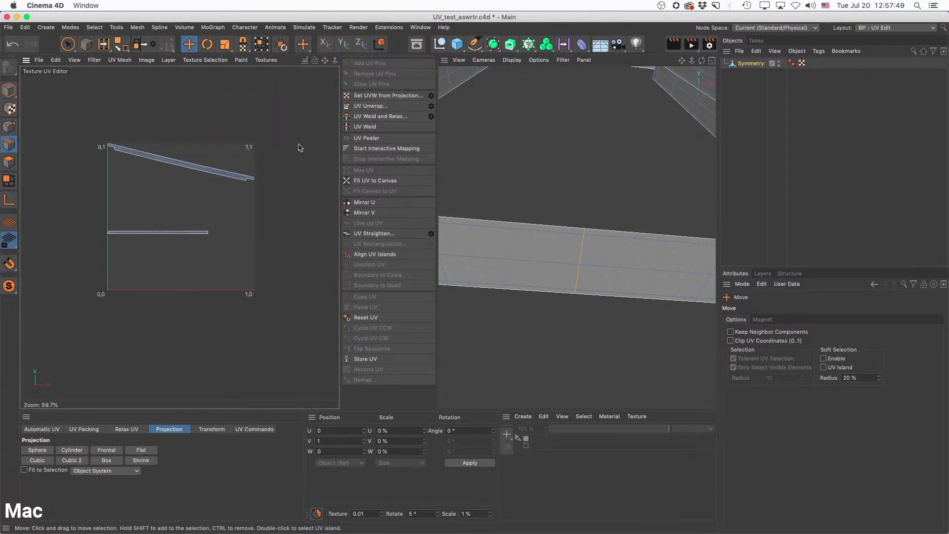
scroll(625, 239, down, 10)
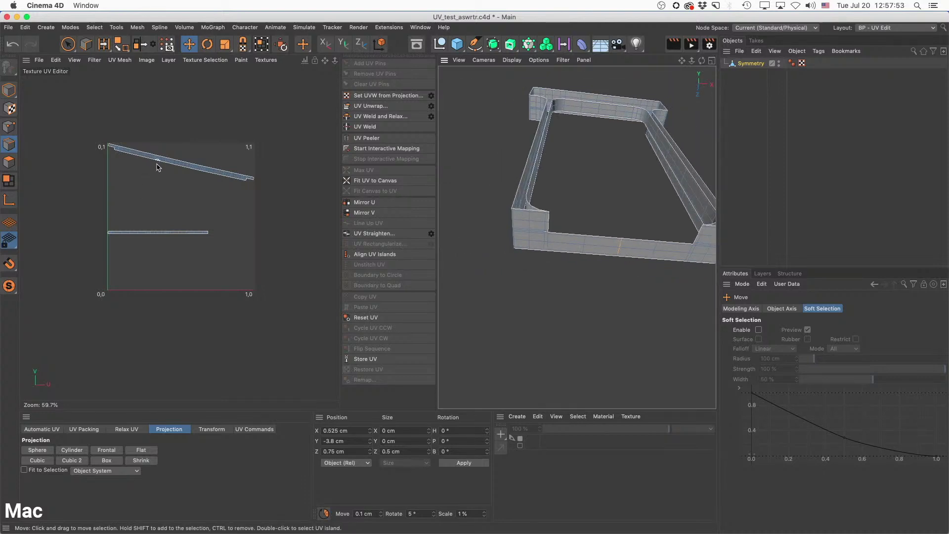
Select the outer rim's UV island in polygon mode and set the Relax UV method to ABF.
click(9, 162)
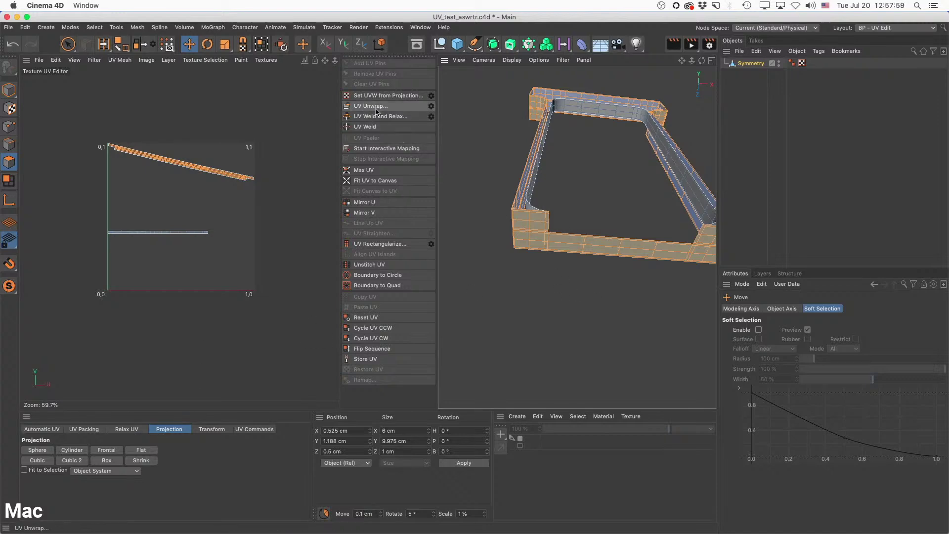
click(128, 429)
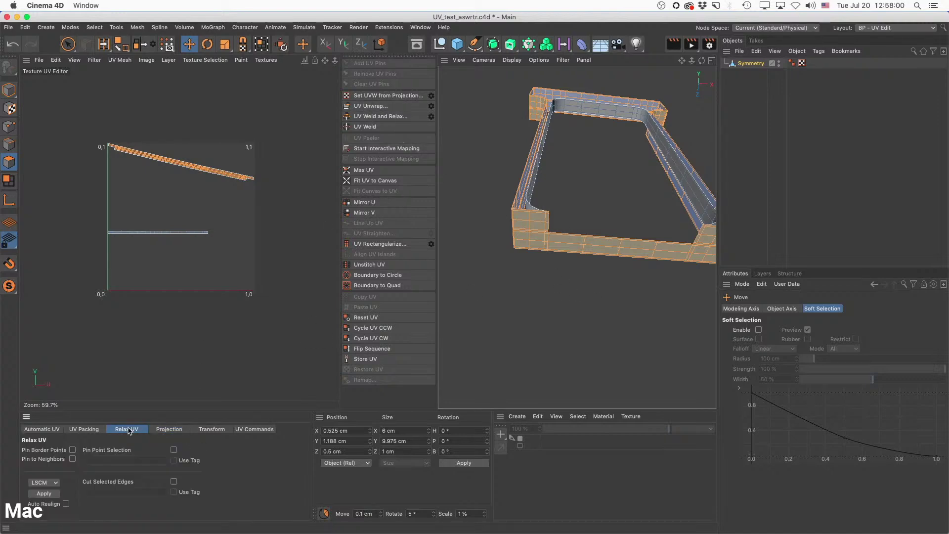
click(55, 483)
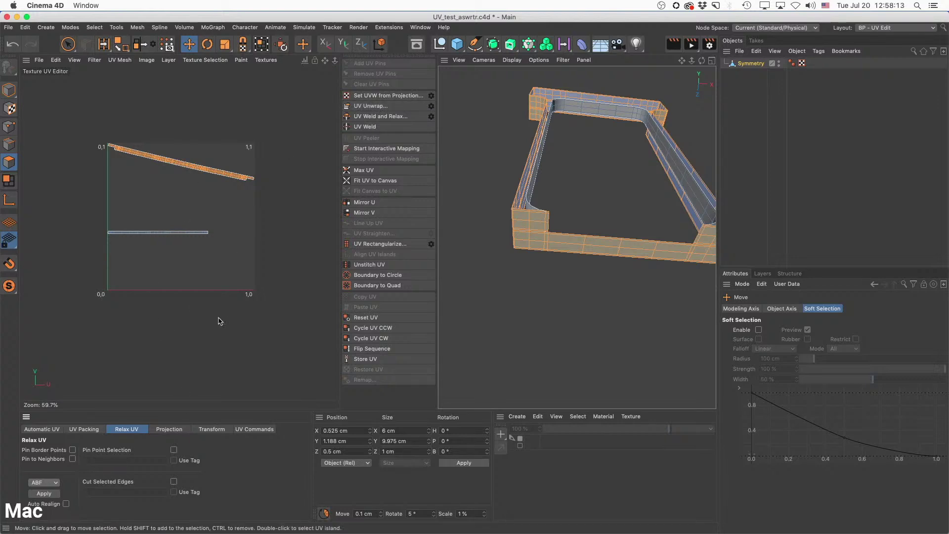
click(179, 200)
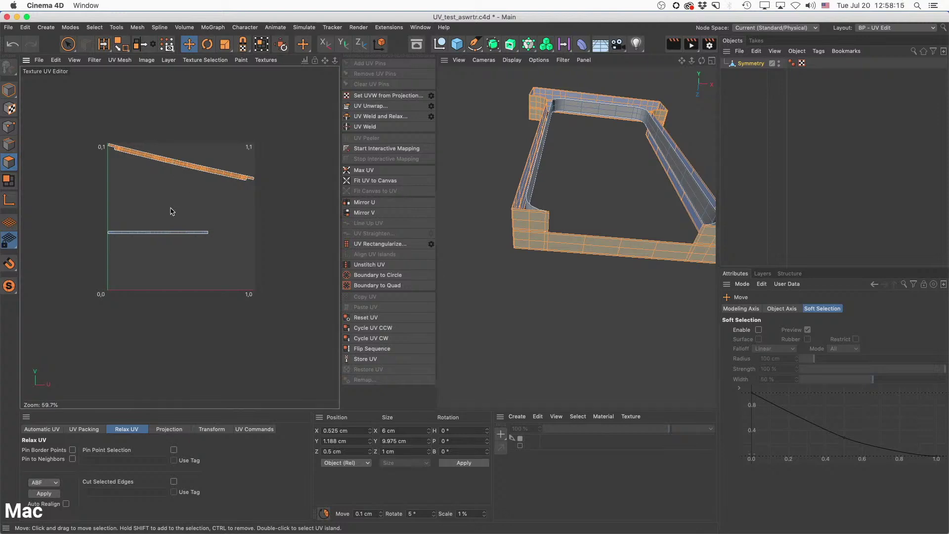
Relax the outer rim's slanted UV island twice using the LSCM method with Auto Realign enabled.
double_click(191, 168)
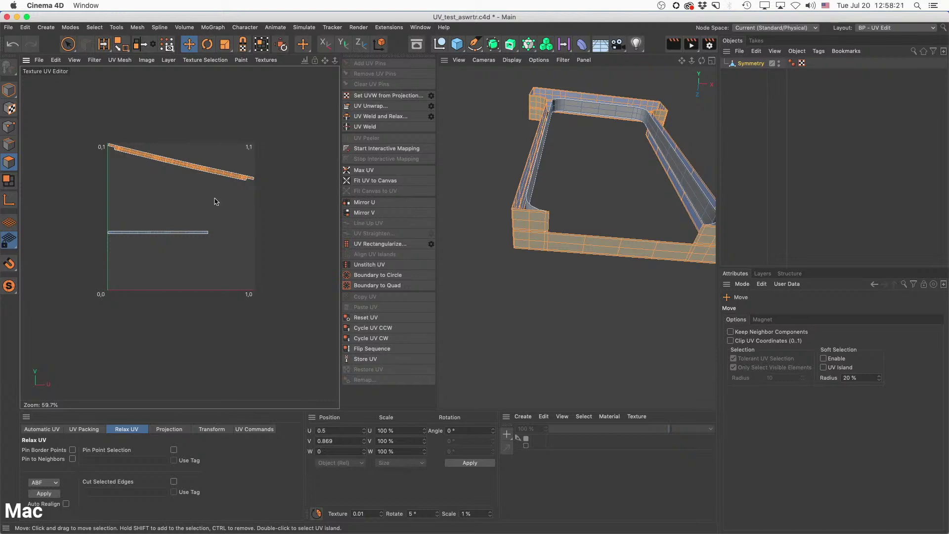
scroll(171, 159, up, 5)
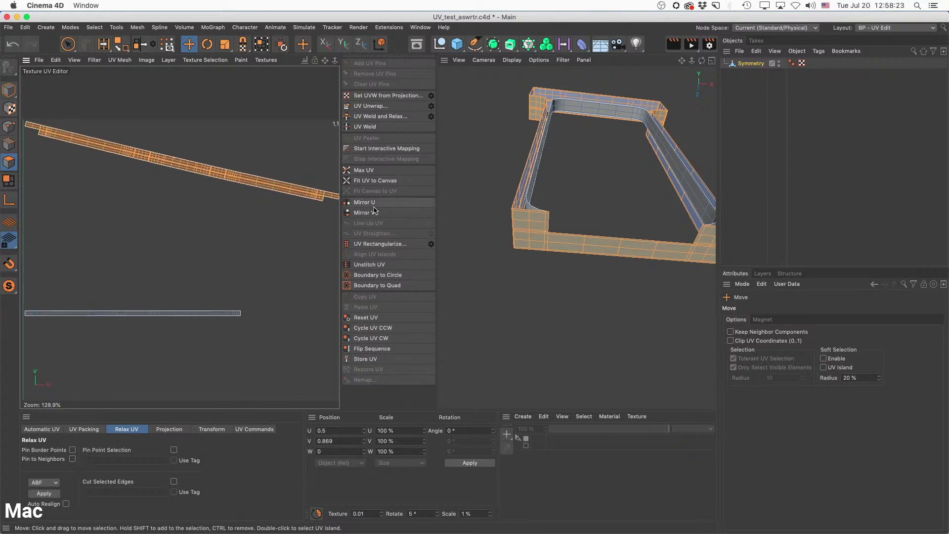
drag(437, 199, 594, 199)
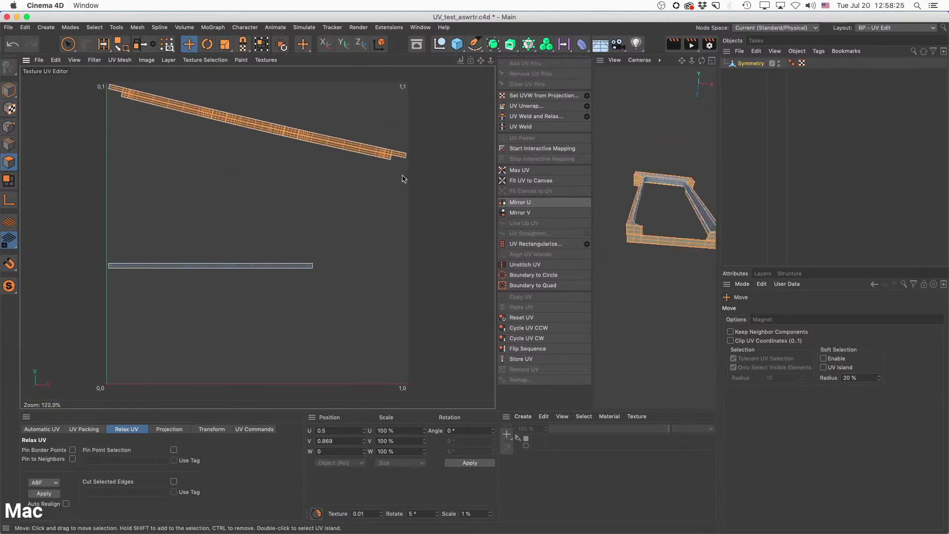
scroll(333, 186, down, 1)
click(124, 432)
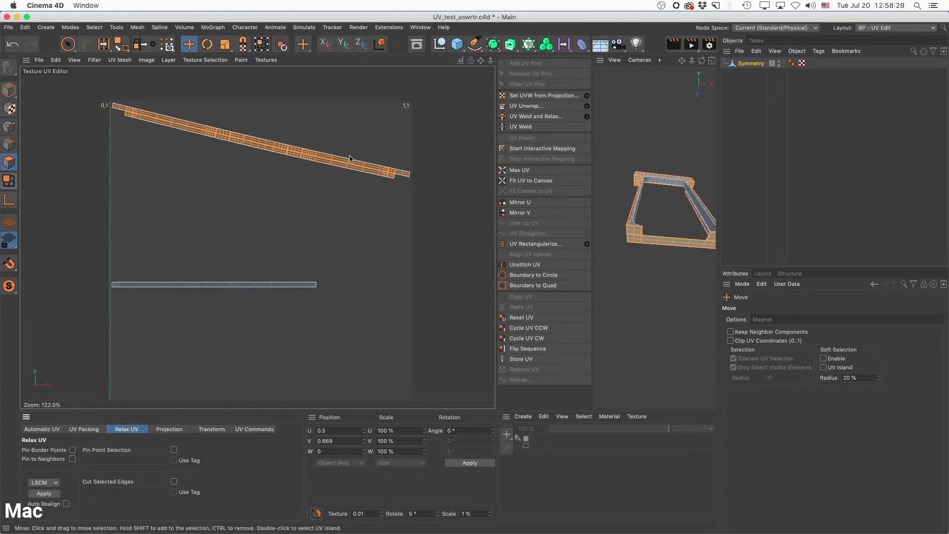
click(54, 496)
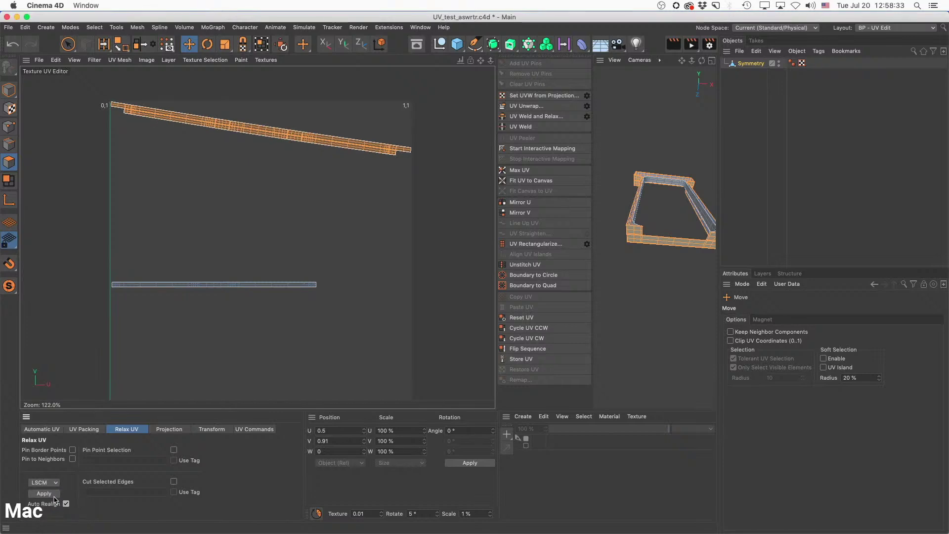
click(54, 496)
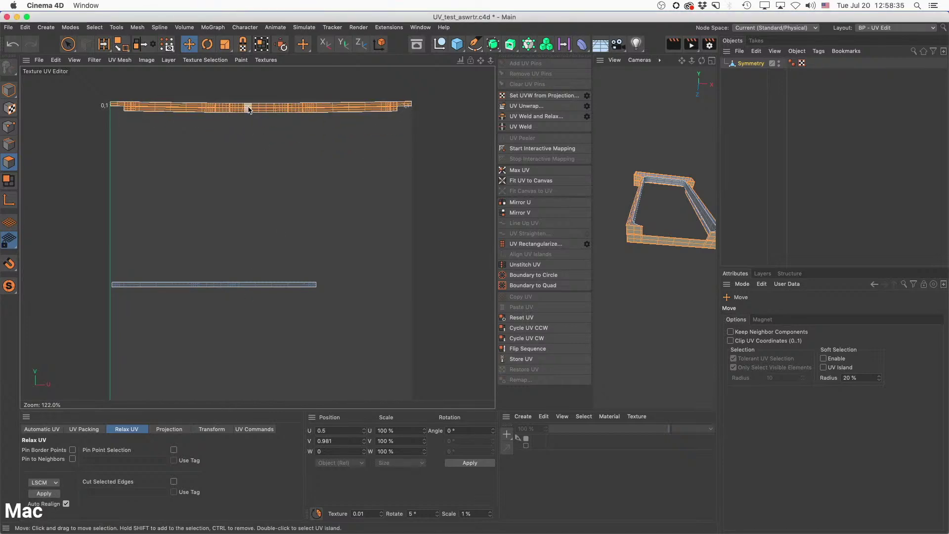
Relax the outer rim's UV island once more with the method switched to ABF.
scroll(249, 109, up, 5)
scroll(252, 108, down, 4)
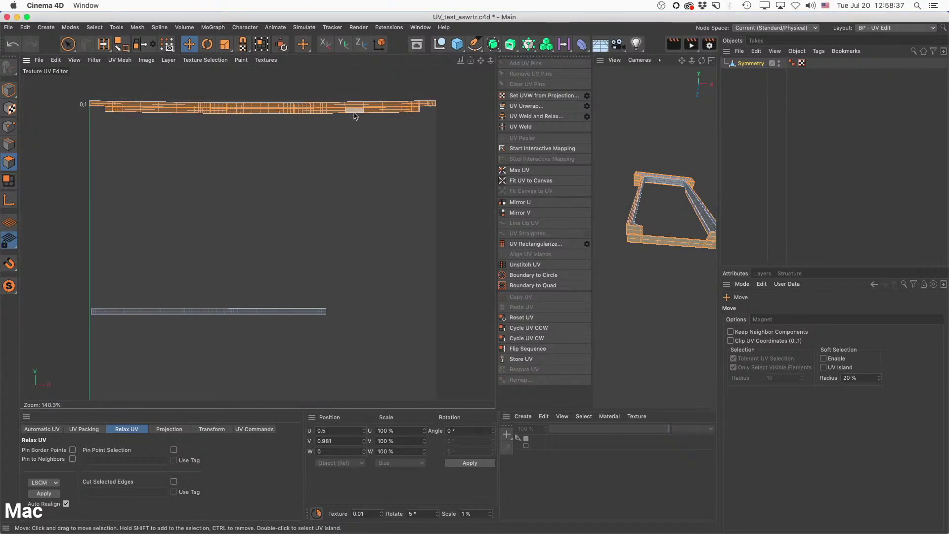
scroll(361, 112, up, 8)
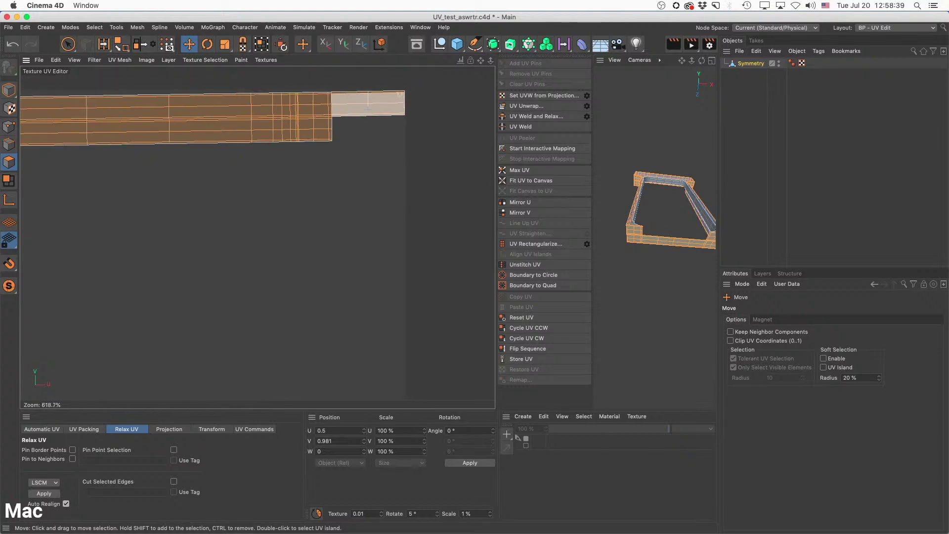
scroll(367, 109, down, 5)
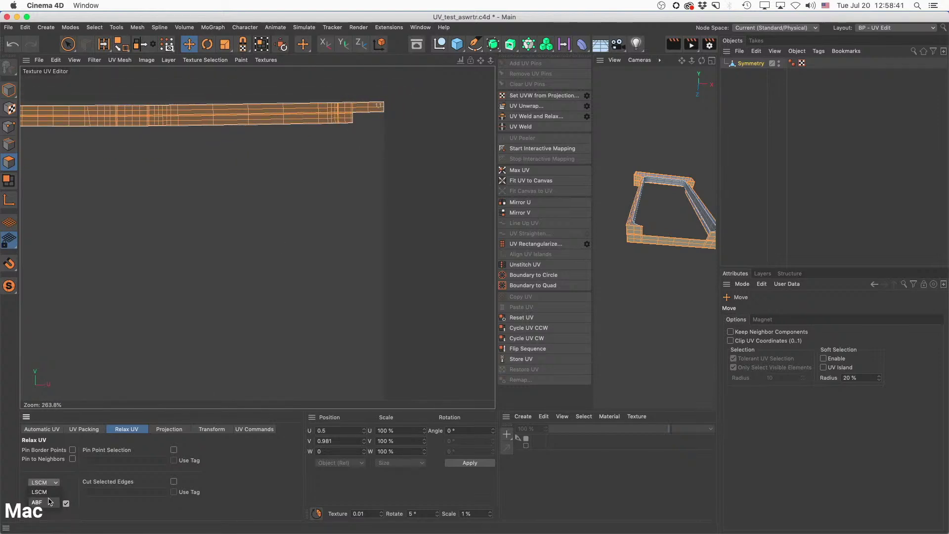
click(49, 494)
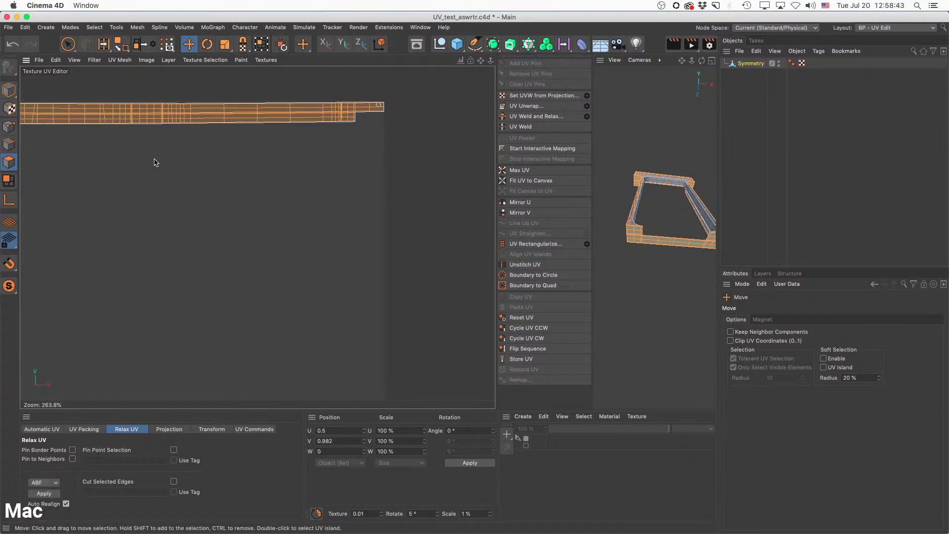
Examine the relaxed rim island at close range along its whole length, checking how straight its grid lines run.
scroll(118, 141, up, 8)
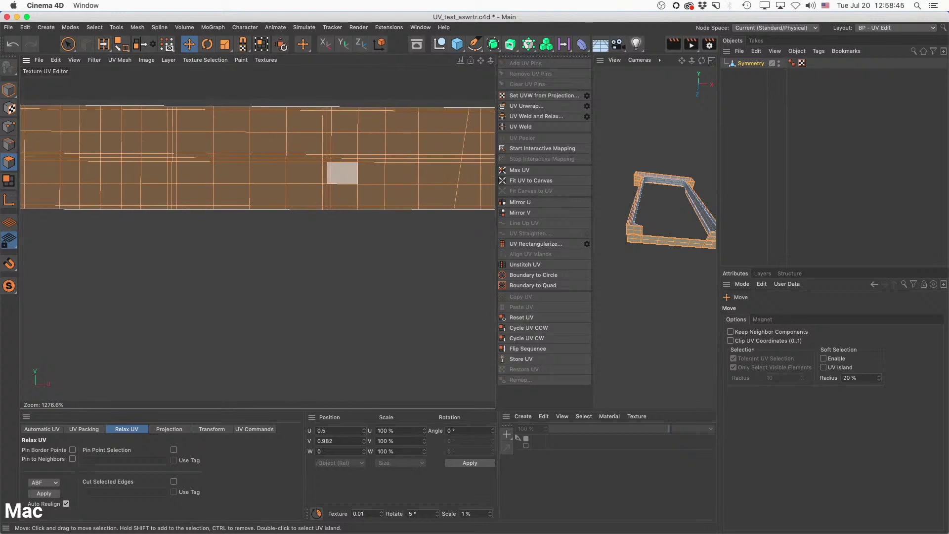
alt+middle_drag(117, 151, 200, 153)
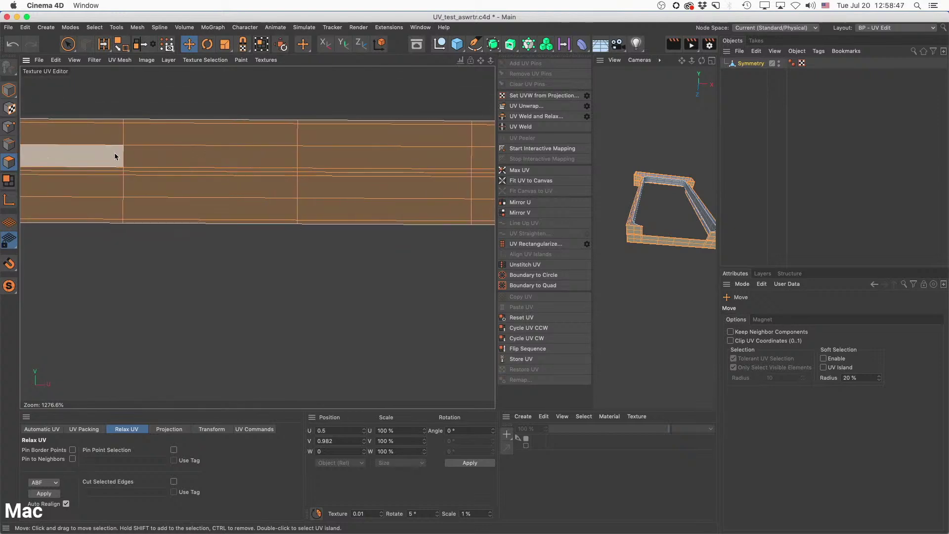
mouse_move(136, 182)
alt+middle_down()
mouse_move(426, 190)
mouse_move(193, 169)
alt+middle_up()
scroll(192, 169, down, 3)
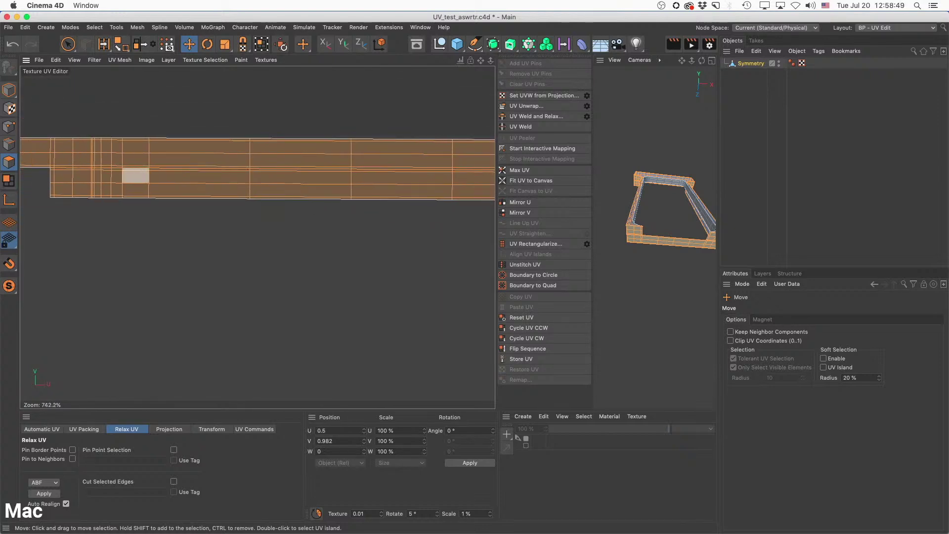
alt+middle_drag(133, 174, 278, 178)
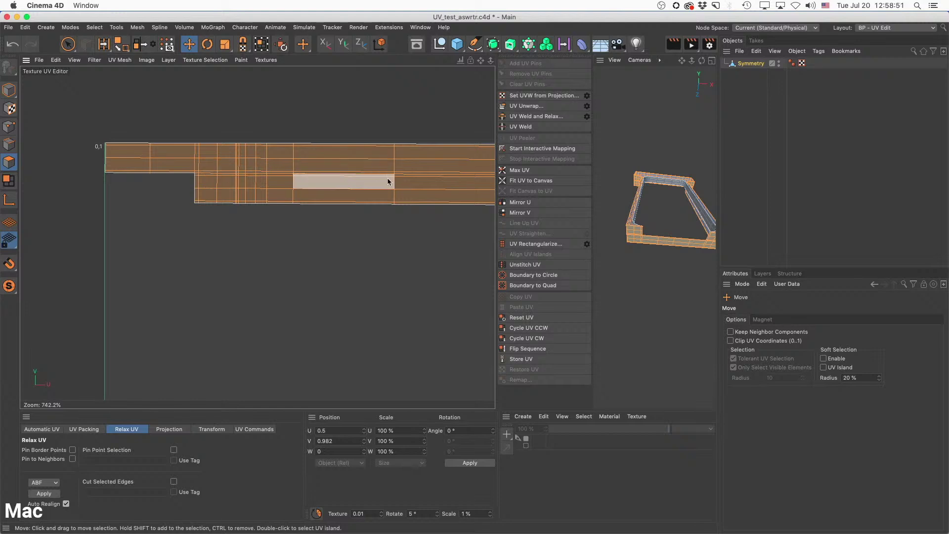
alt+middle_drag(391, 181, 263, 206)
alt+middle_drag(414, 193, 240, 169)
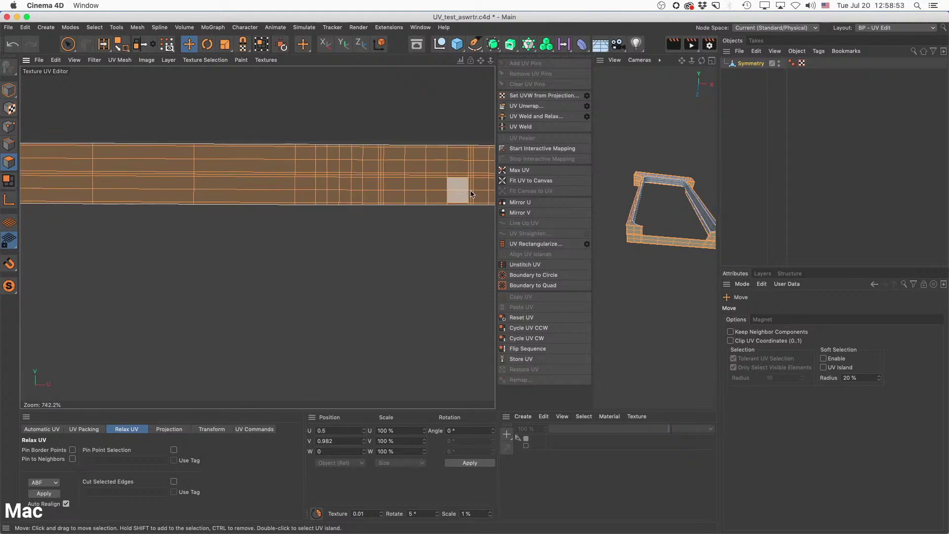
alt+middle_drag(450, 183, 81, 191)
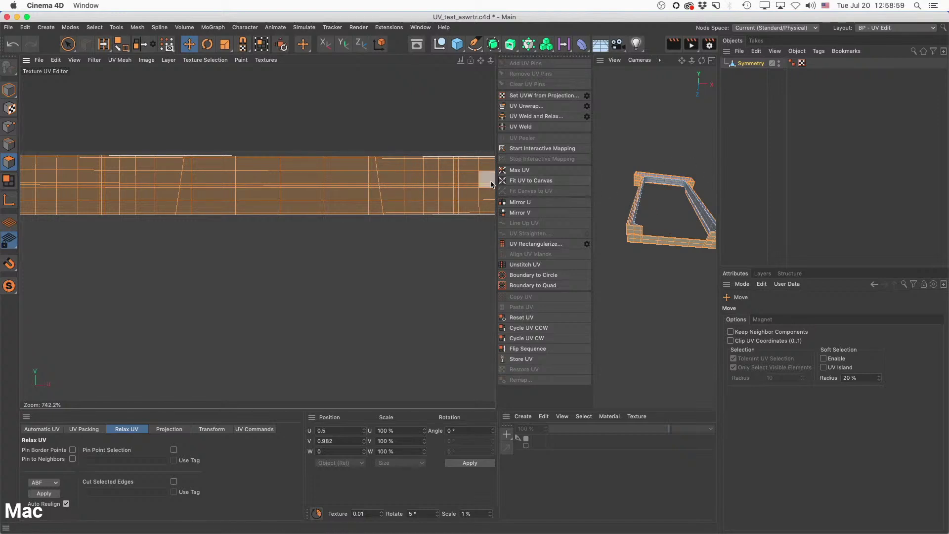
Enlarge the 3D viewport and examine the selected outer rim polygons on the model from several sides.
drag(496, 185, 328, 190)
alt+drag(569, 111, 571, 155)
alt+drag(501, 219, 523, 166)
alt+right_drag(508, 170, 556, 170)
alt+drag(562, 174, 544, 210)
alt+right_drag(589, 169, 567, 184)
alt+drag(570, 237, 526, 154)
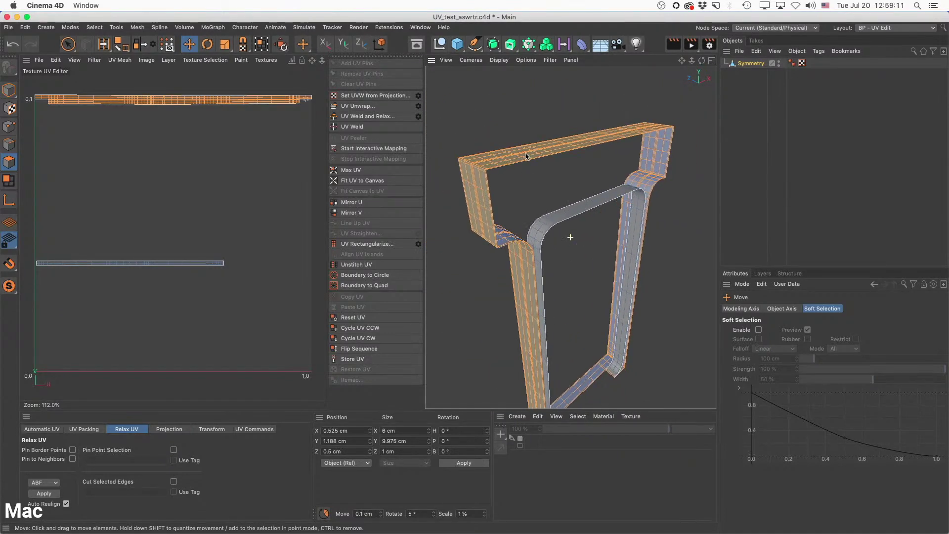
alt+drag(521, 275, 523, 140)
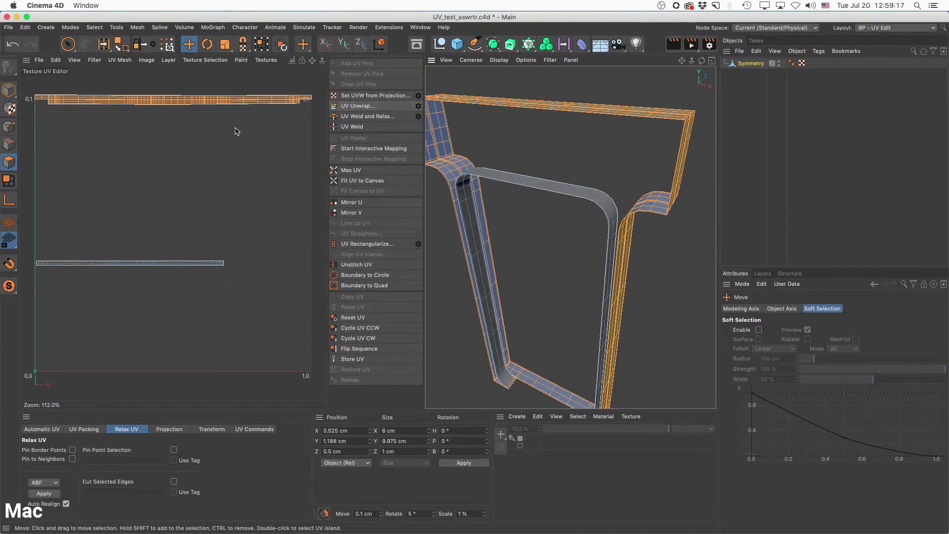
Check the long middle and side sections of the rim's UV island for remaining distortion along the borders.
scroll(182, 98, up, 10)
alt+middle_drag(201, 130, 169, 137)
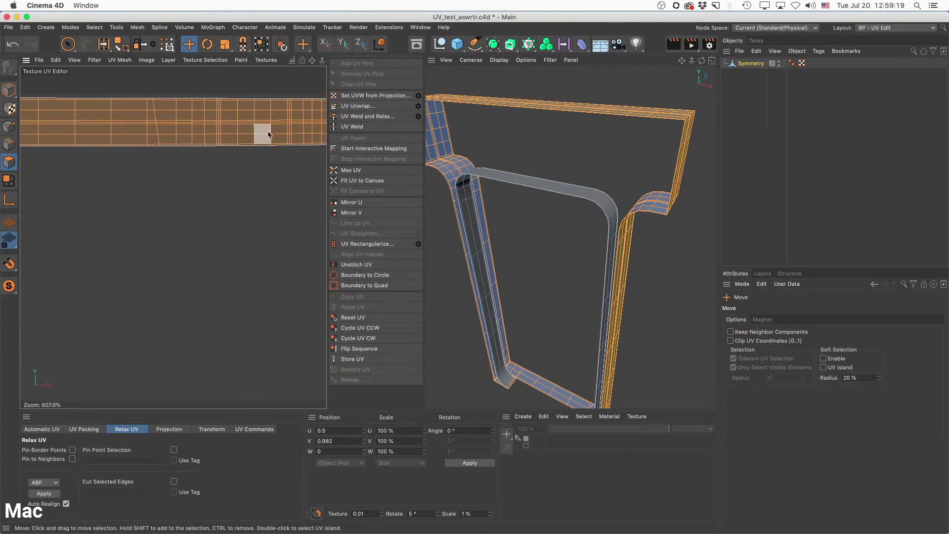
alt+middle_drag(268, 134, 77, 146)
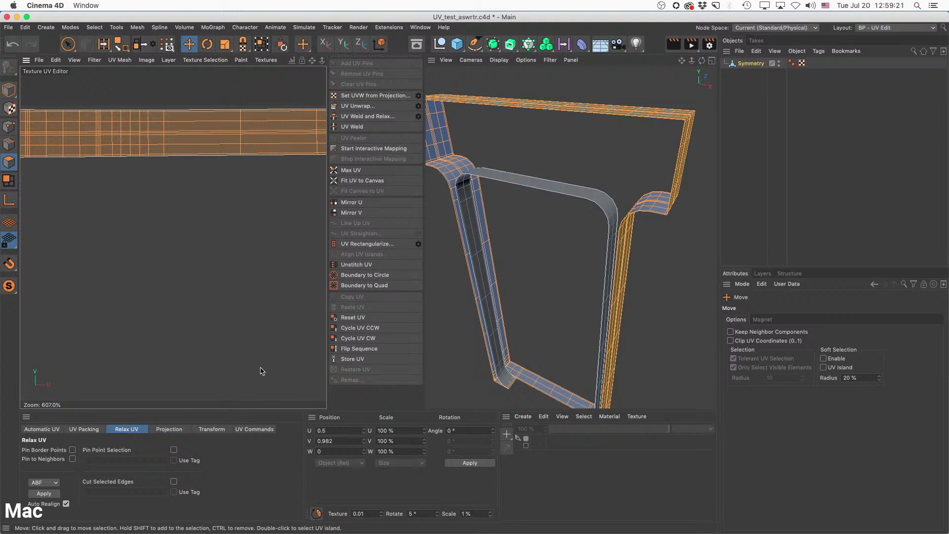
scroll(252, 153, up, 7)
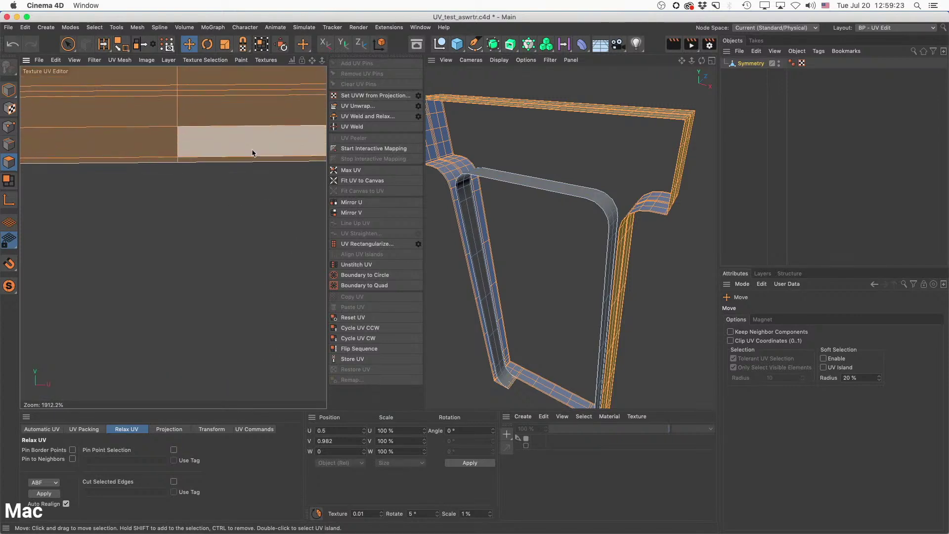
scroll(253, 148, down, 10)
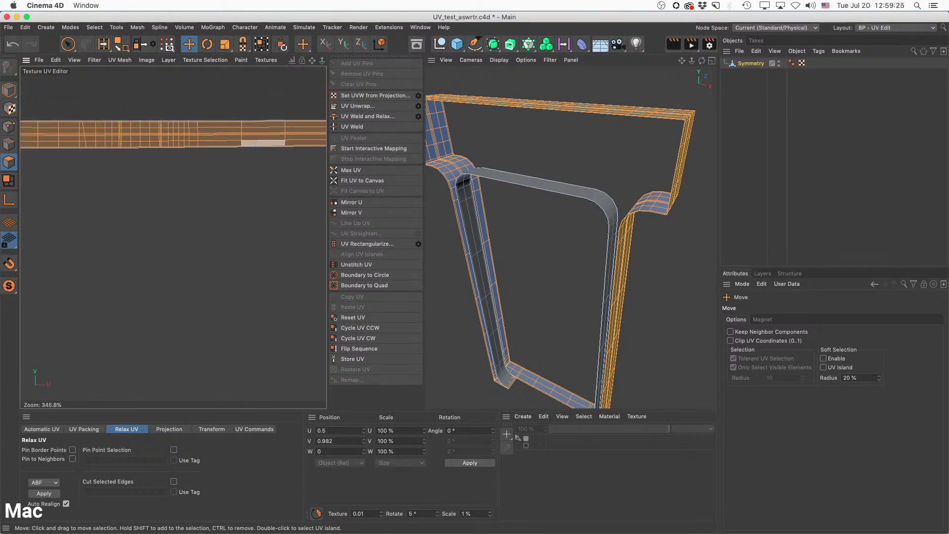
scroll(255, 147, down, 6)
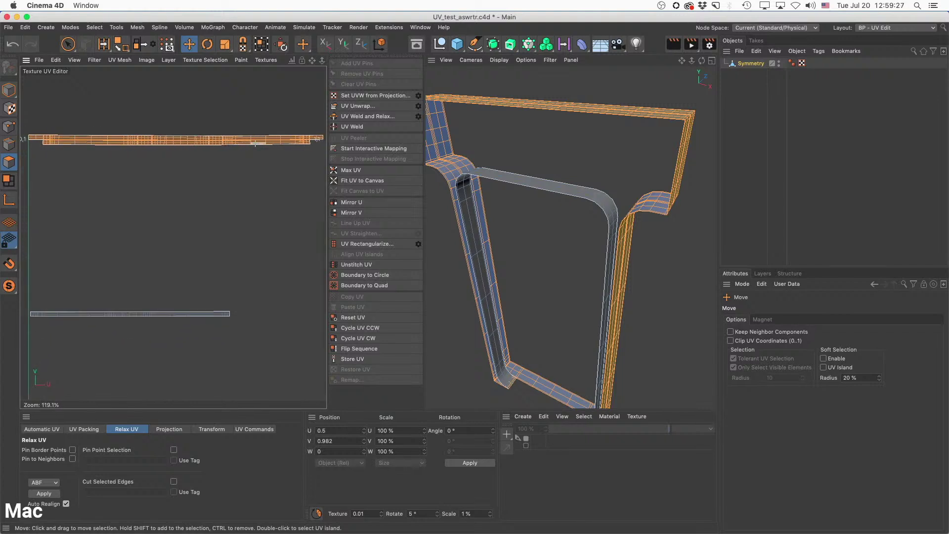
scroll(255, 144, down, 2)
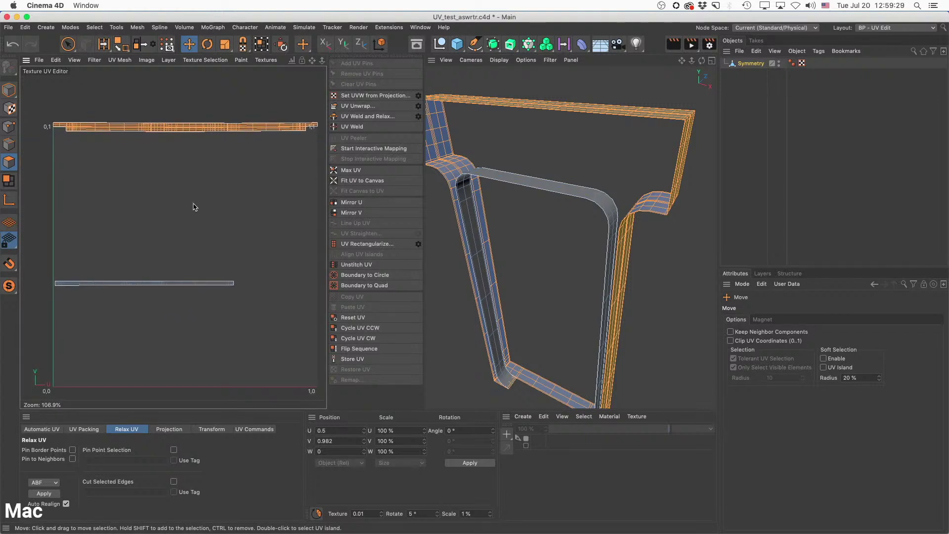
Deselect the rim polygons and unhide all hidden polygons of the Symmetry object.
click(164, 181)
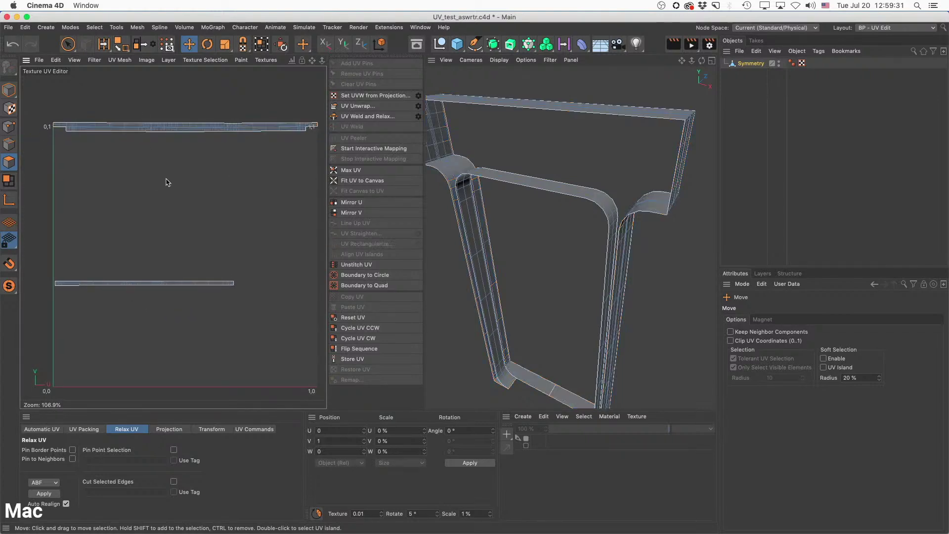
scroll(627, 242, down, 5)
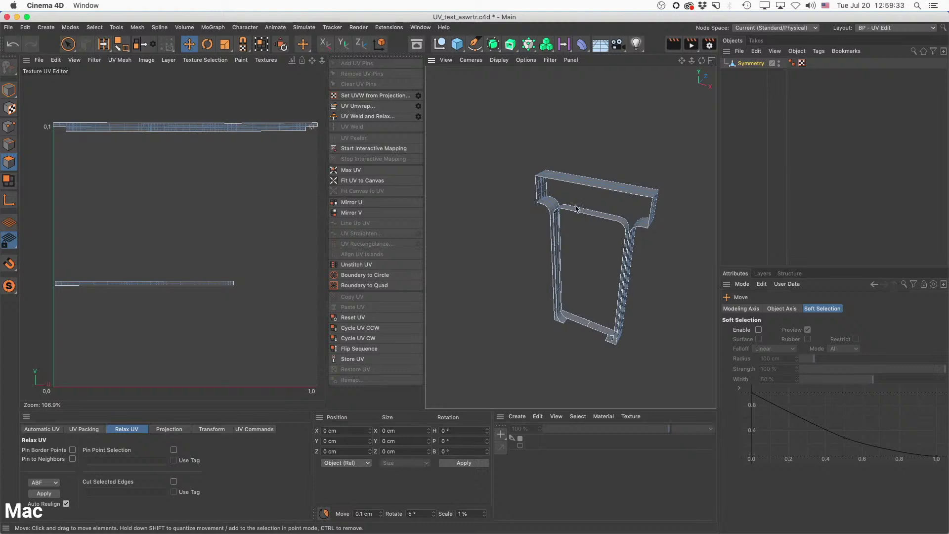
click(94, 27)
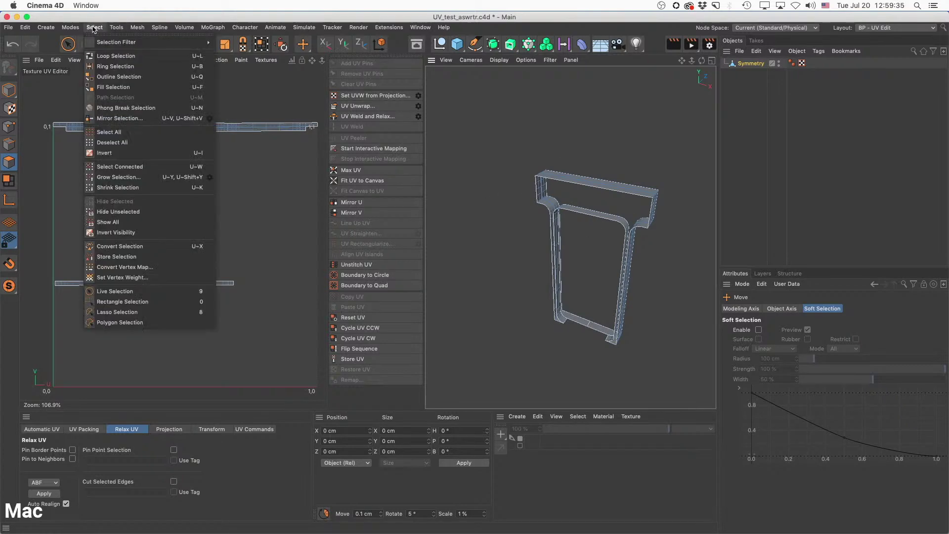
click(117, 222)
Select the front frame's UV island with the two long legs and move it to about U 1.117, V 1.625.
scroll(213, 212, down, 8)
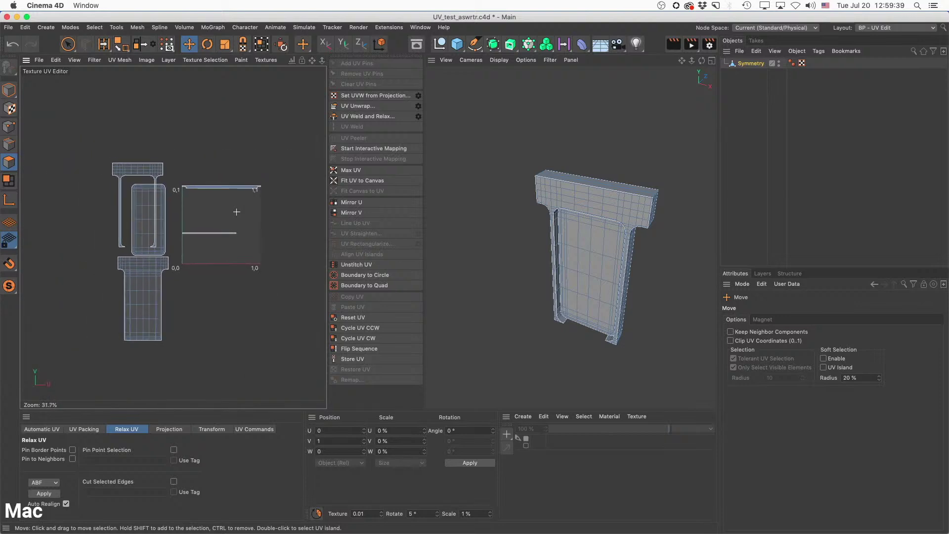
double_click(134, 172)
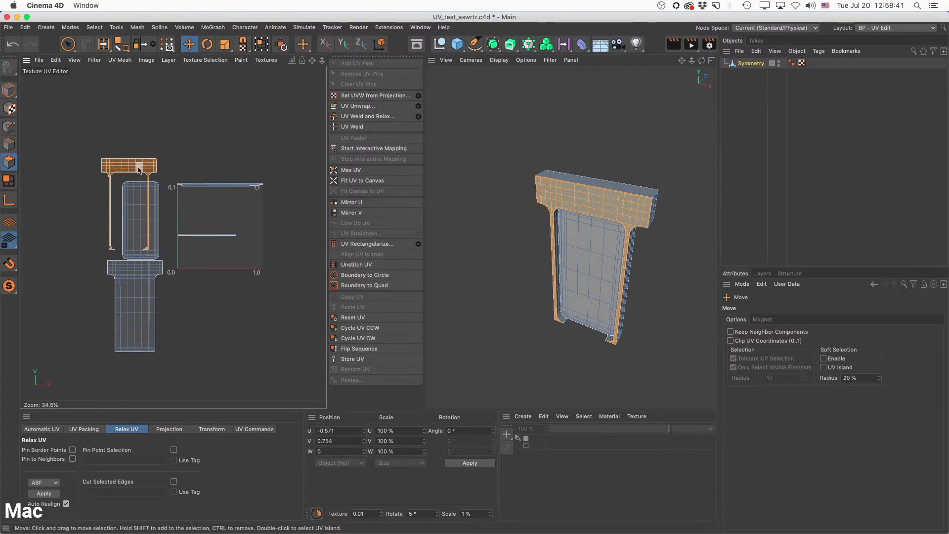
drag(134, 170, 281, 95)
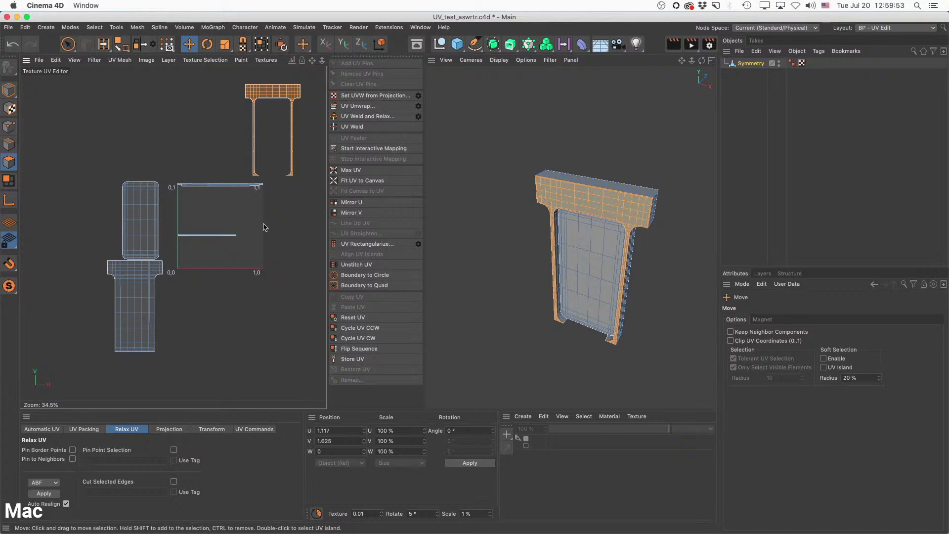
click(266, 60)
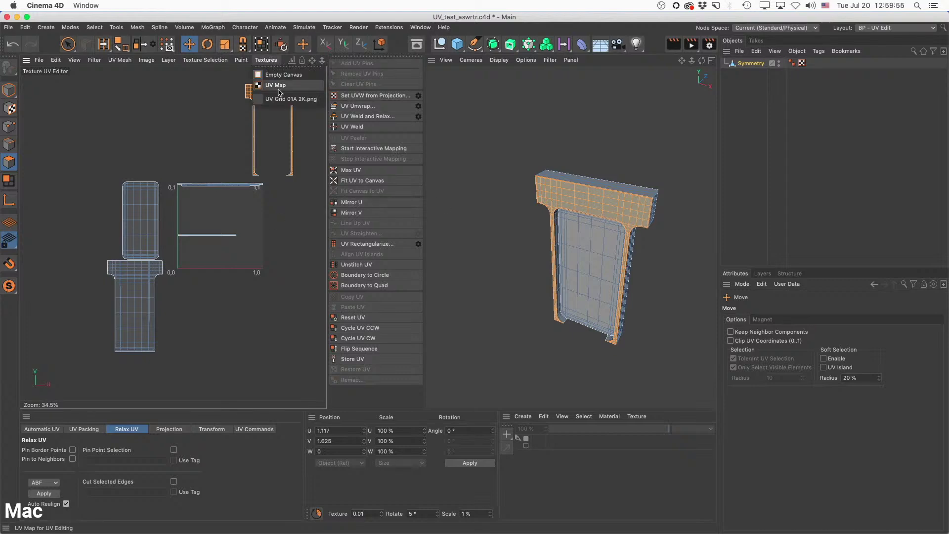
click(137, 140)
click(38, 60)
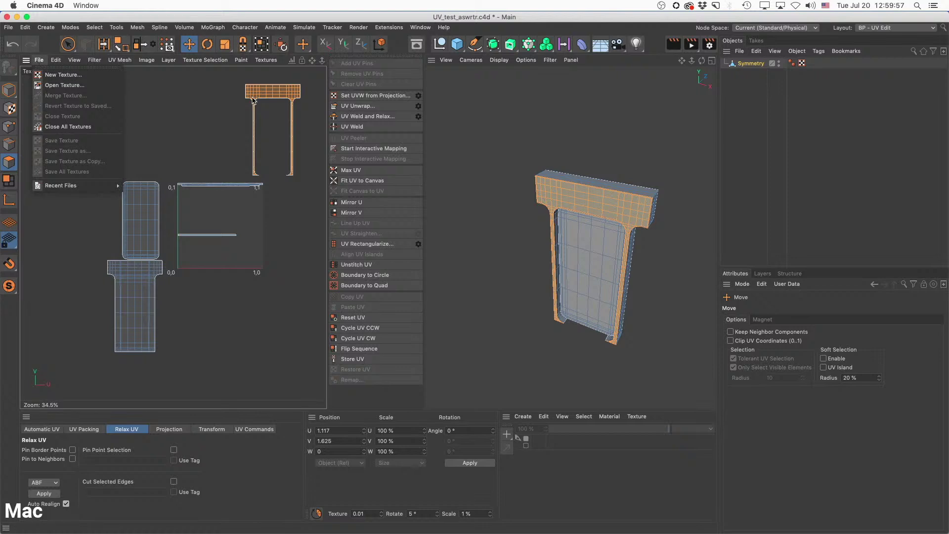
click(276, 63)
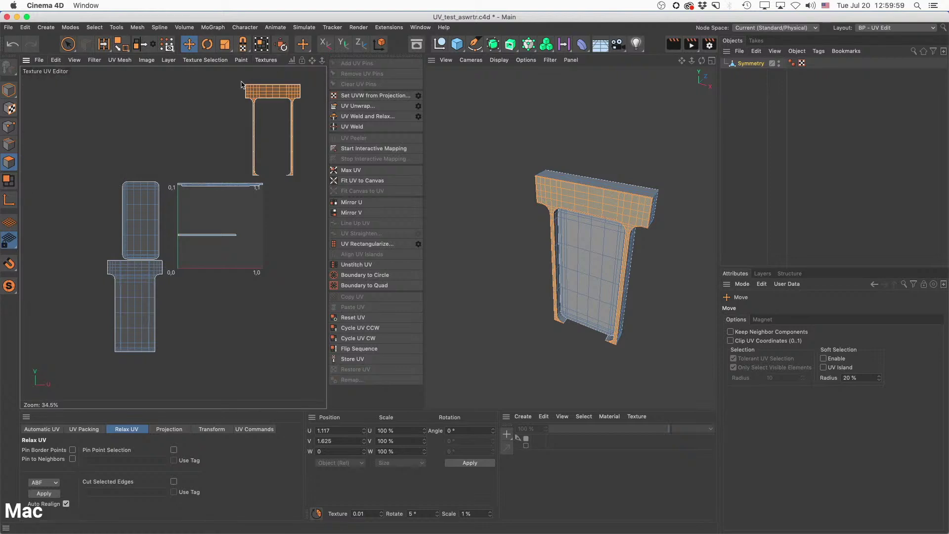
click(39, 60)
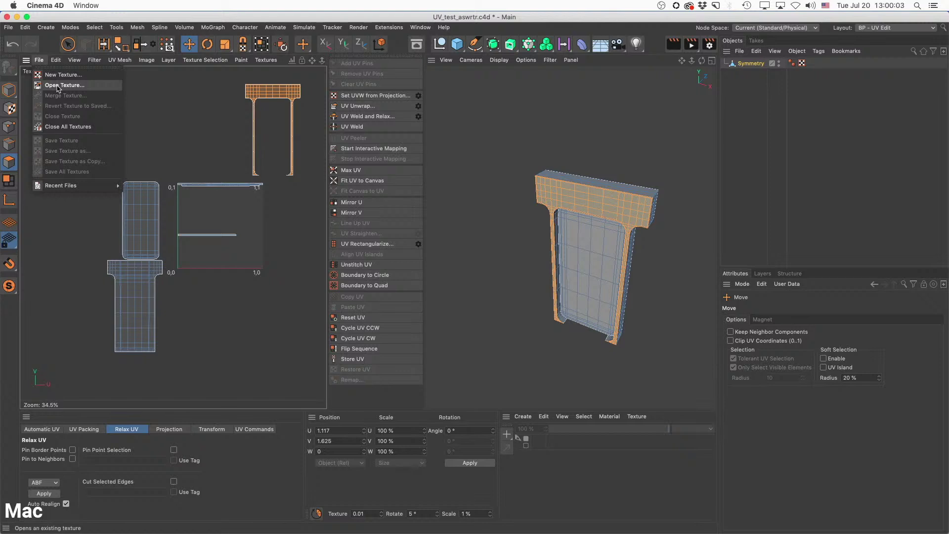
click(236, 92)
Preview the UV Grid 01A 2K.png texture and the UV Map behind the islands, and return to the Empty Canvas.
click(267, 59)
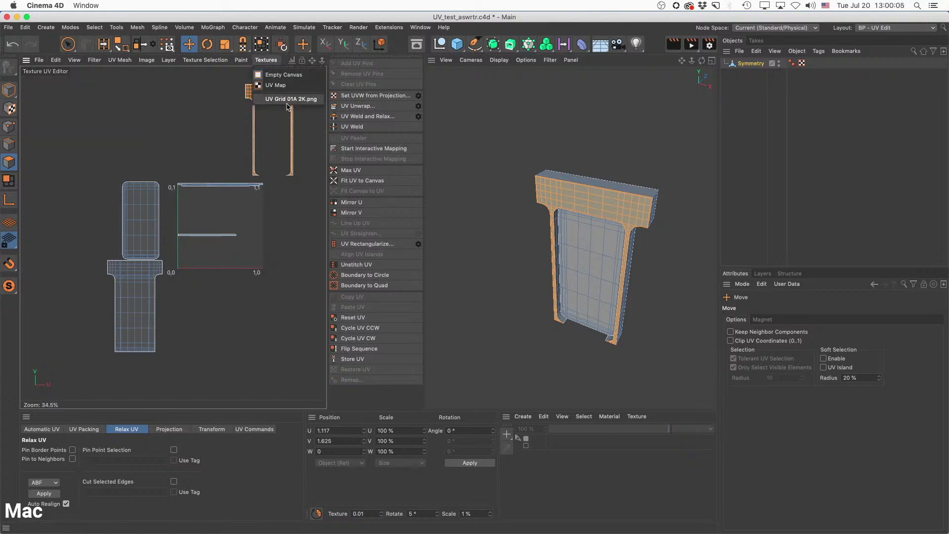
click(285, 105)
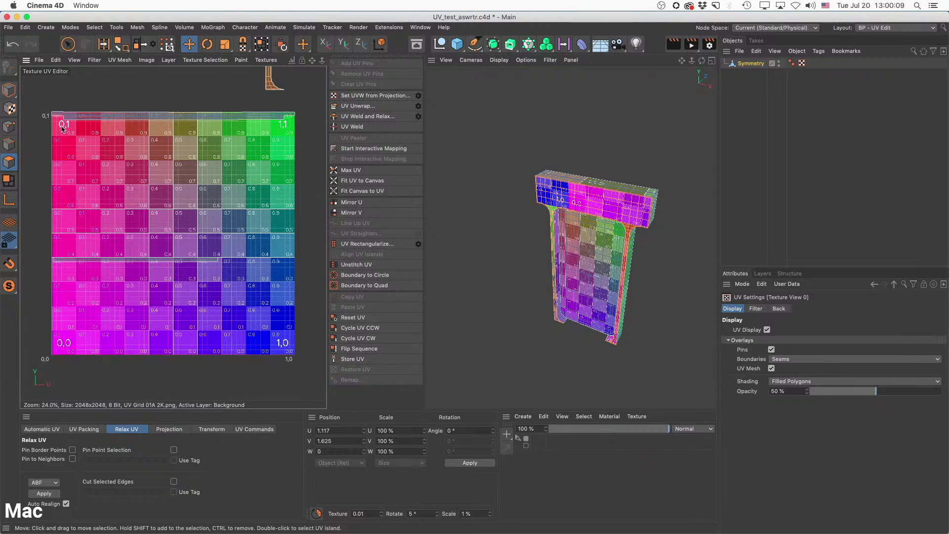
click(267, 60)
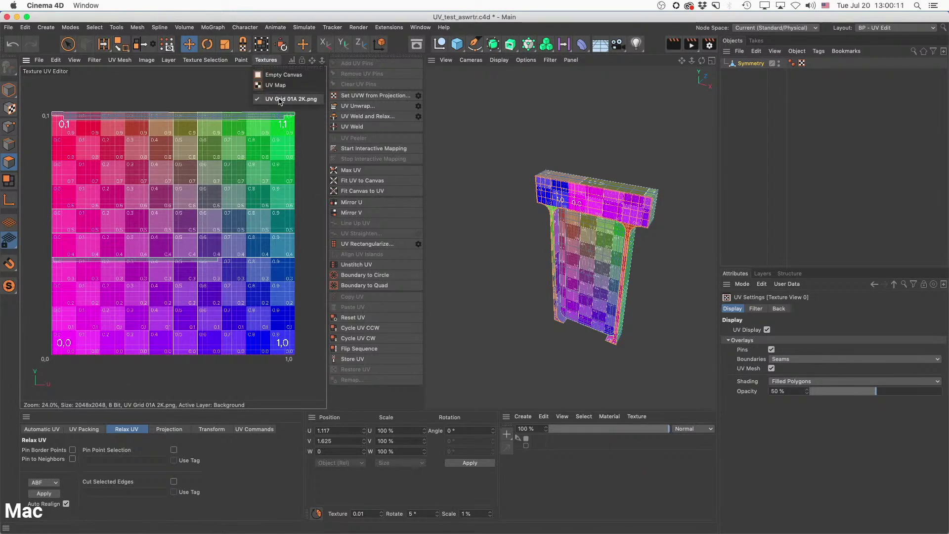
click(277, 90)
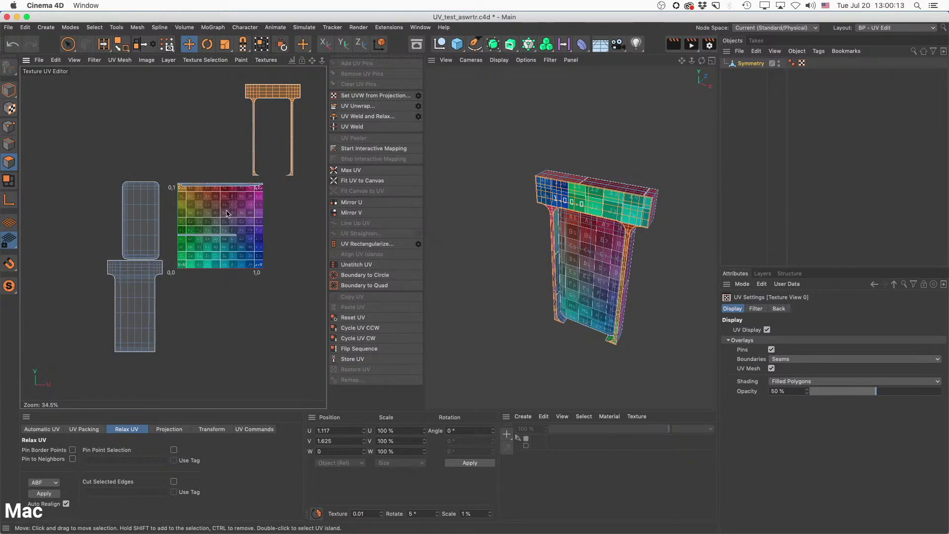
click(266, 60)
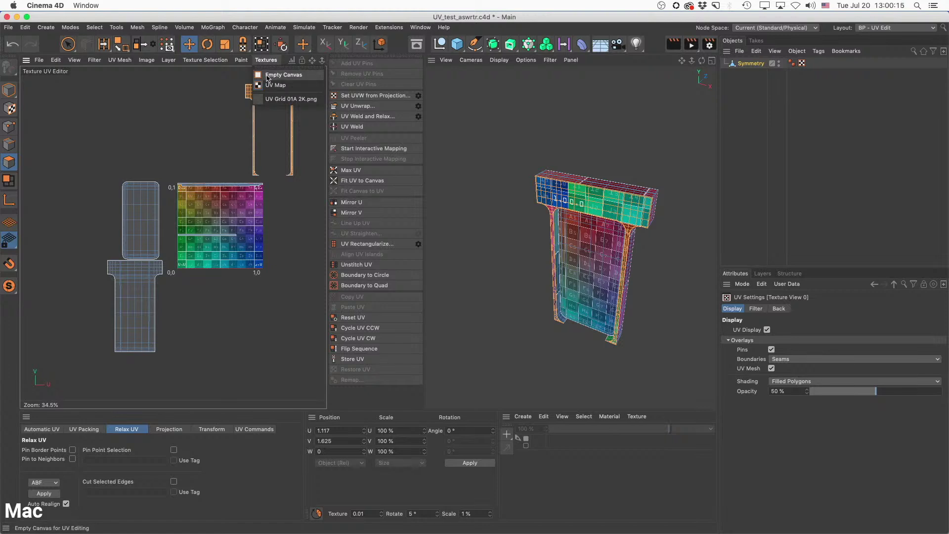
click(267, 75)
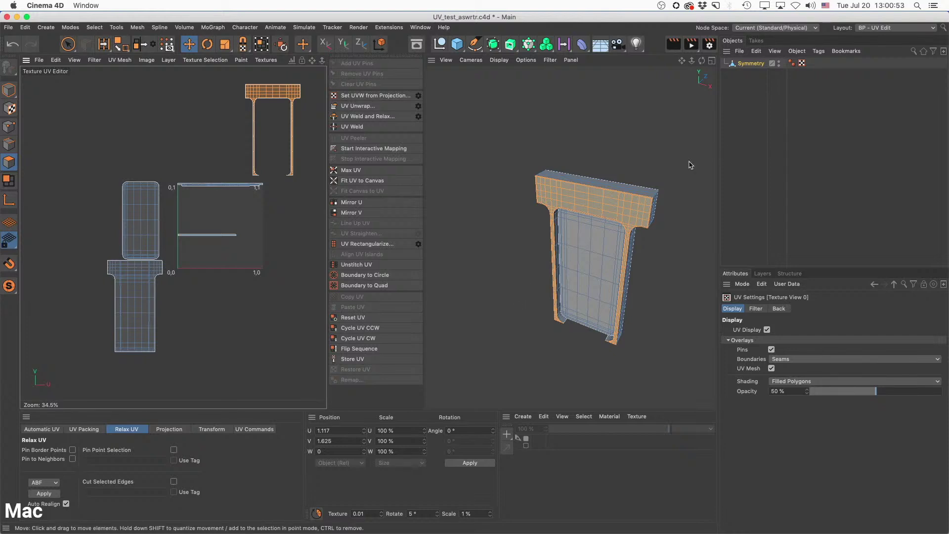
Deselect the front frame's UV island and bring up the UV Packing settings with enough room to show every option.
click(263, 243)
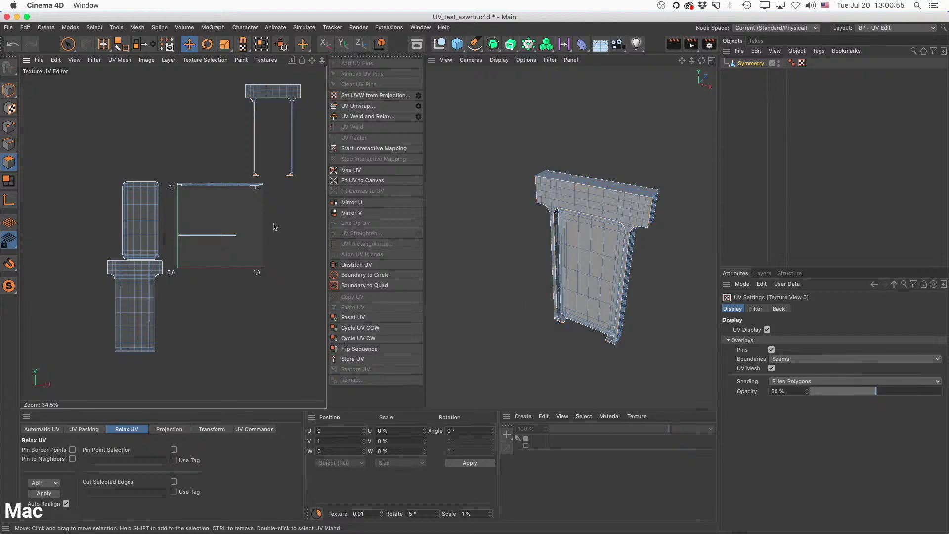
scroll(221, 187, up, 6)
scroll(221, 188, down, 7)
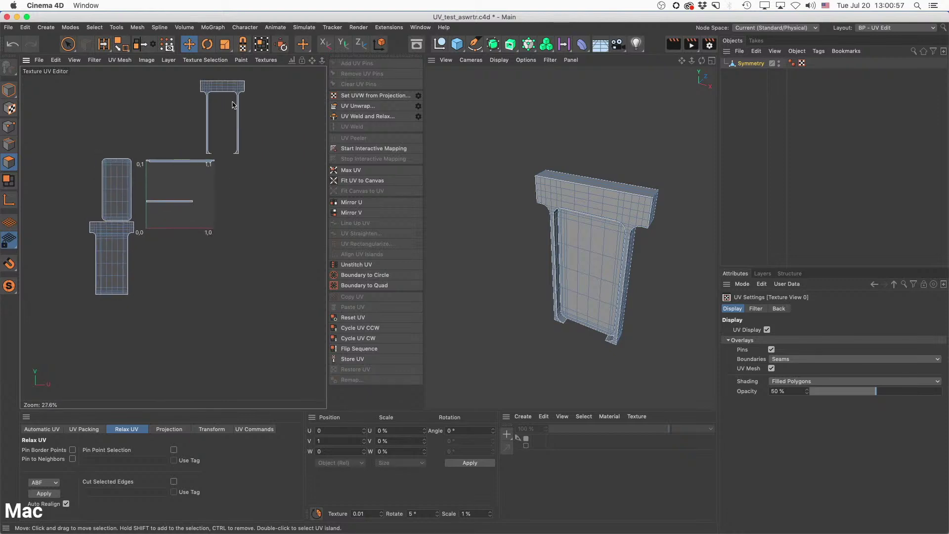
scroll(215, 93, up, 8)
scroll(186, 155, down, 5)
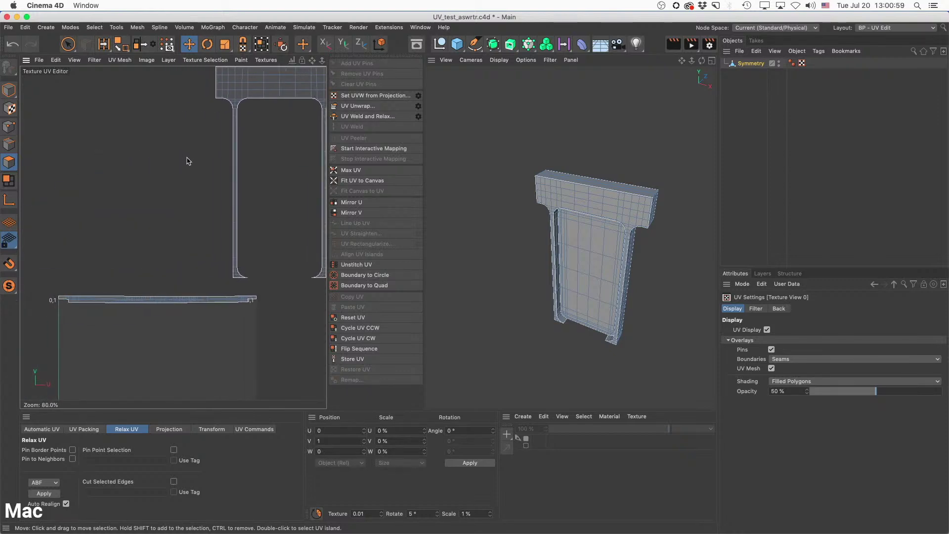
alt+middle_drag(157, 248, 169, 255)
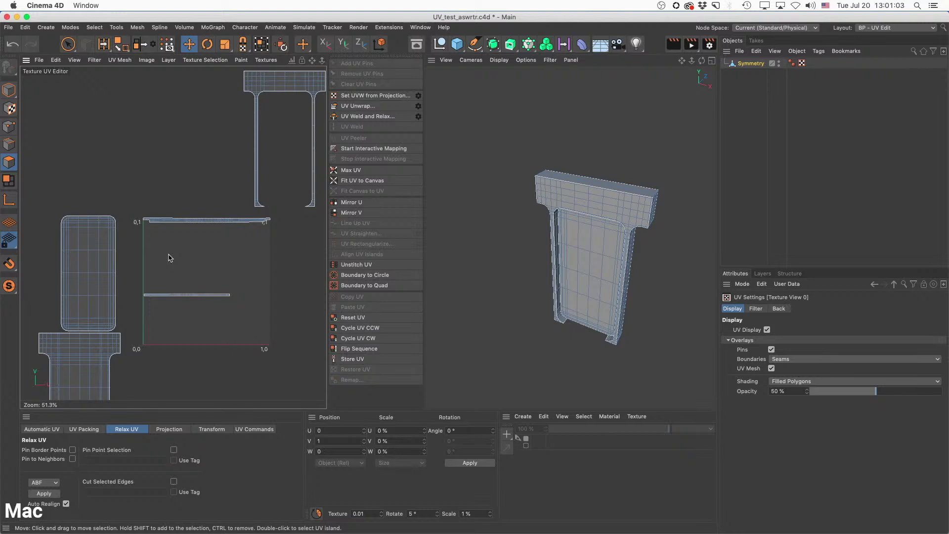
scroll(233, 259, down, 3)
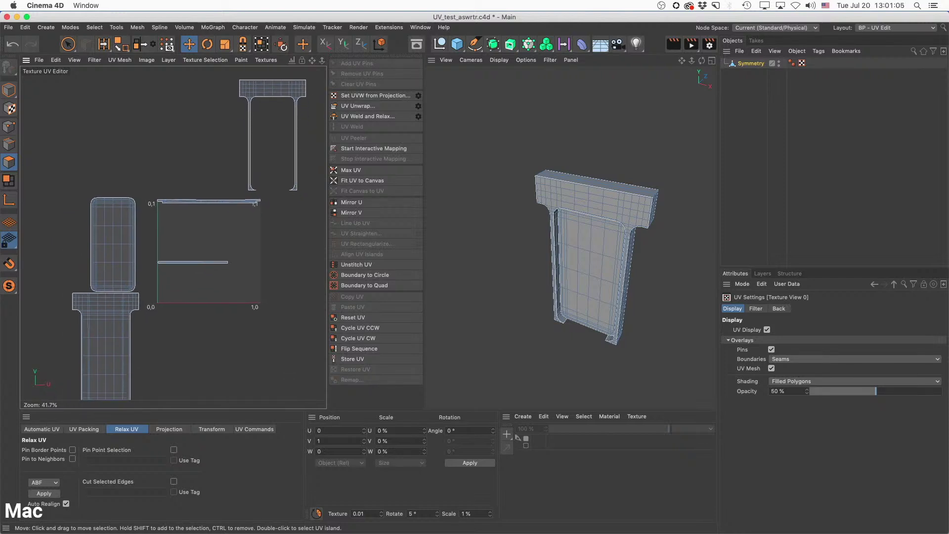
alt+middle_drag(239, 292, 242, 290)
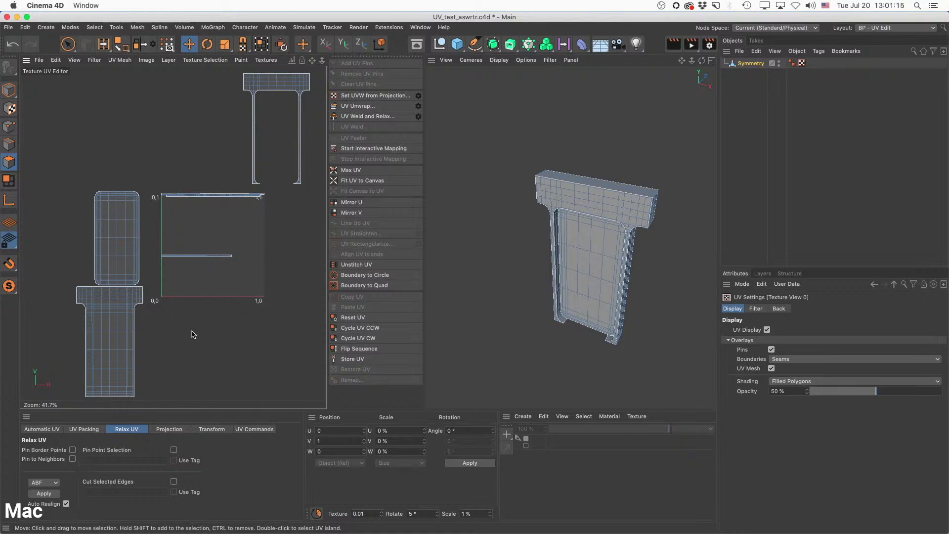
click(89, 430)
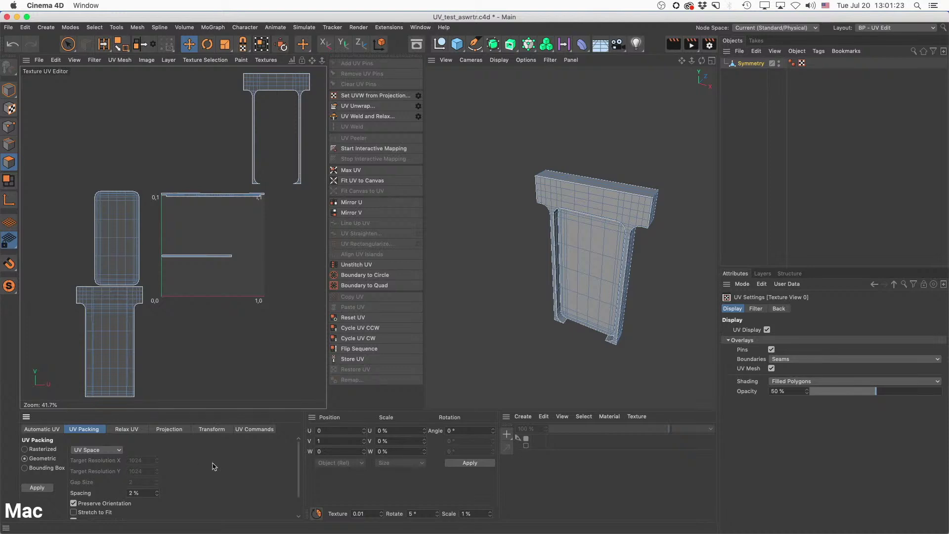
drag(186, 409, 186, 374)
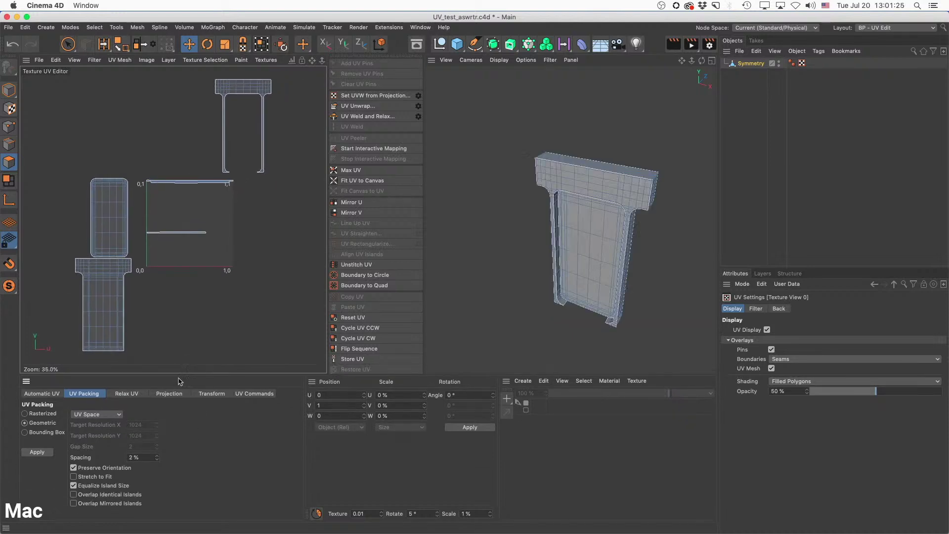
Try rotating the recessed front panel's UV island.
click(105, 236)
key(r)
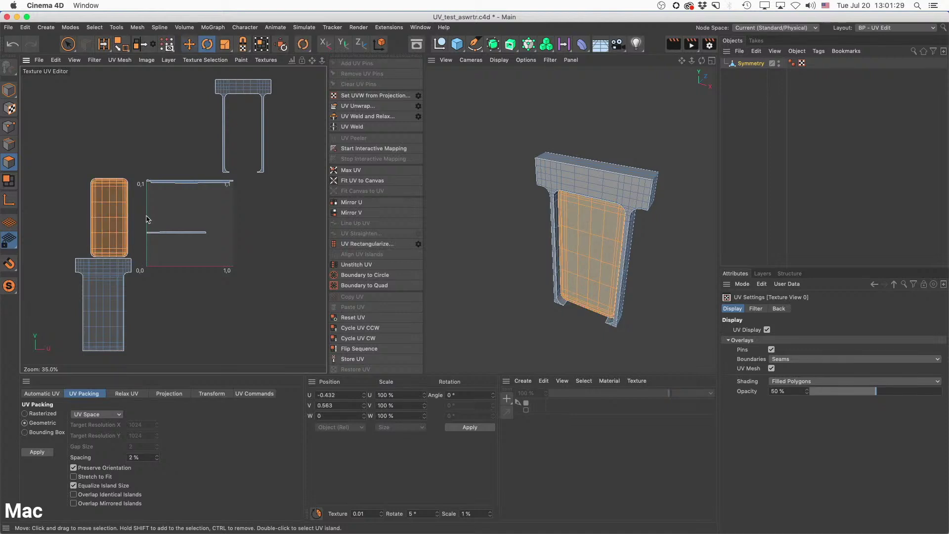
drag(146, 258, 501, 167)
key(super+z)
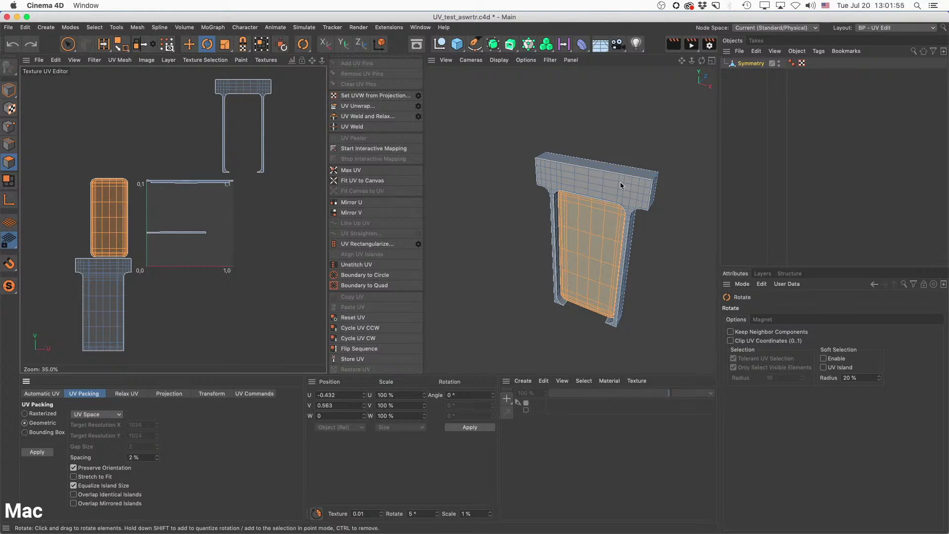
Clear the island selection and pack all UV islands into the 0–1 UV space with Geometric packing.
alt+drag(578, 181, 482, 276)
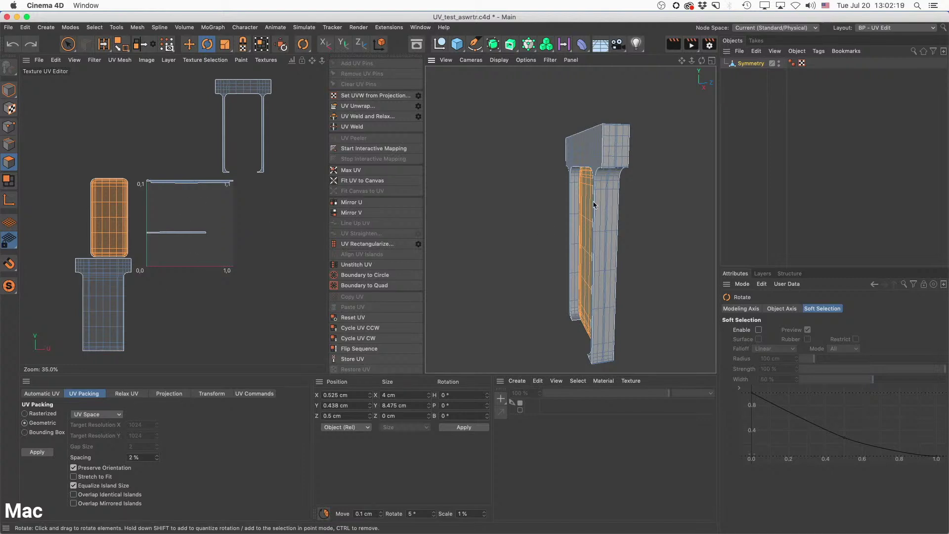
click(275, 279)
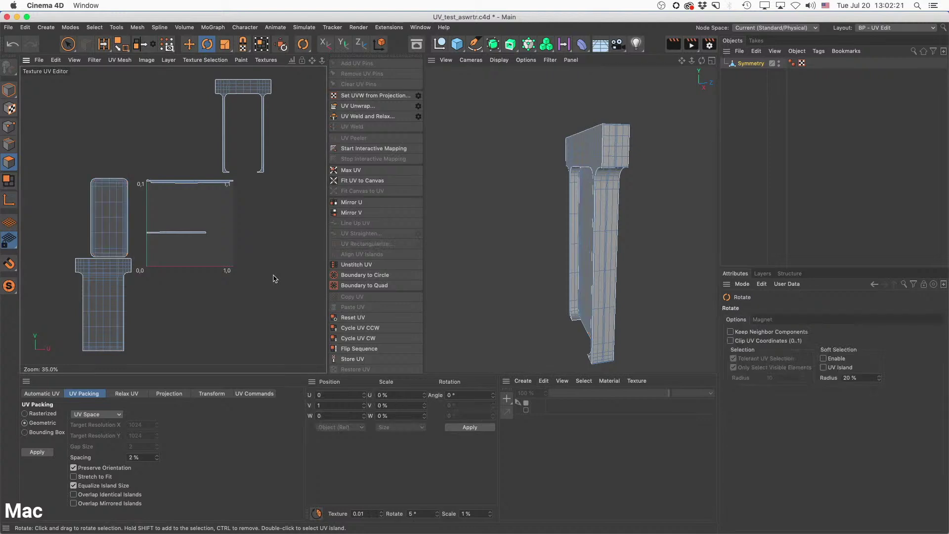
click(44, 453)
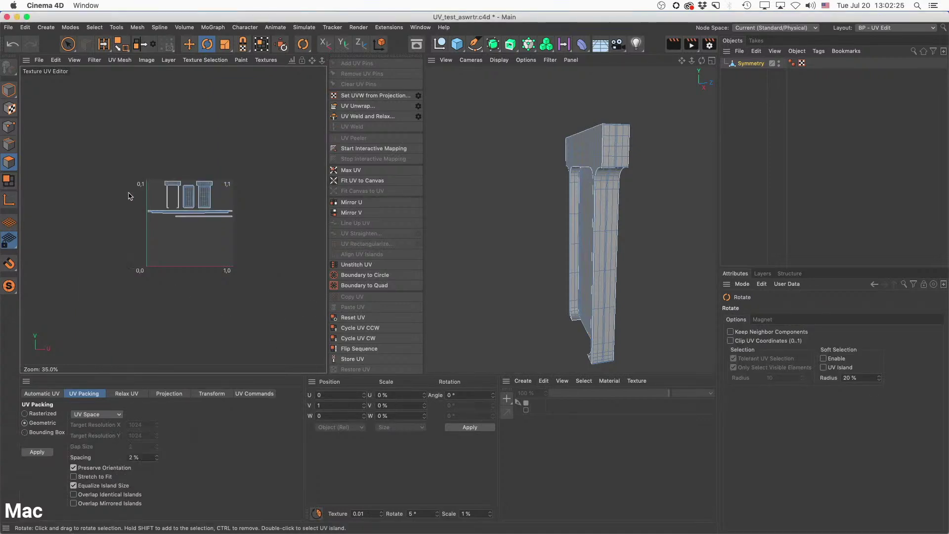
scroll(205, 201, up, 5)
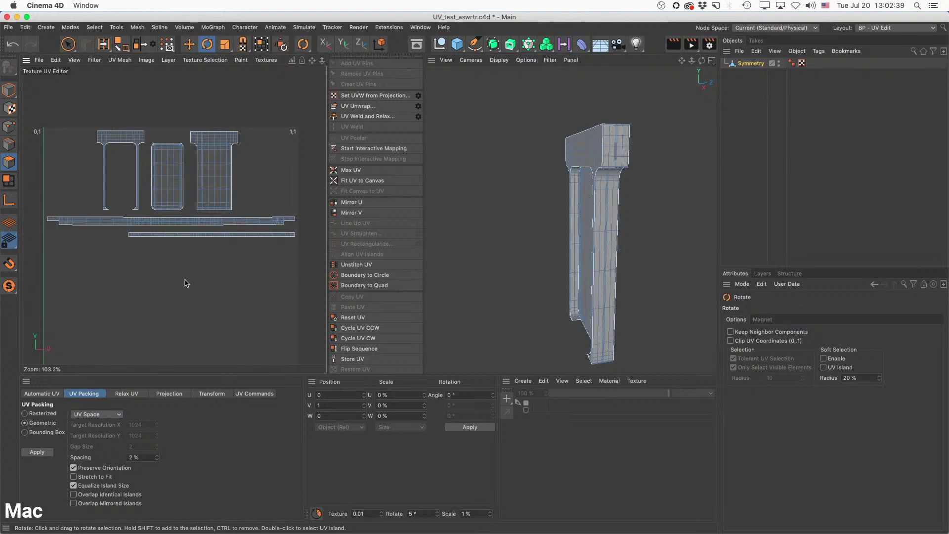
Select the outer rim's long UV island in polygon mode and activate the Move tool.
double_click(171, 225)
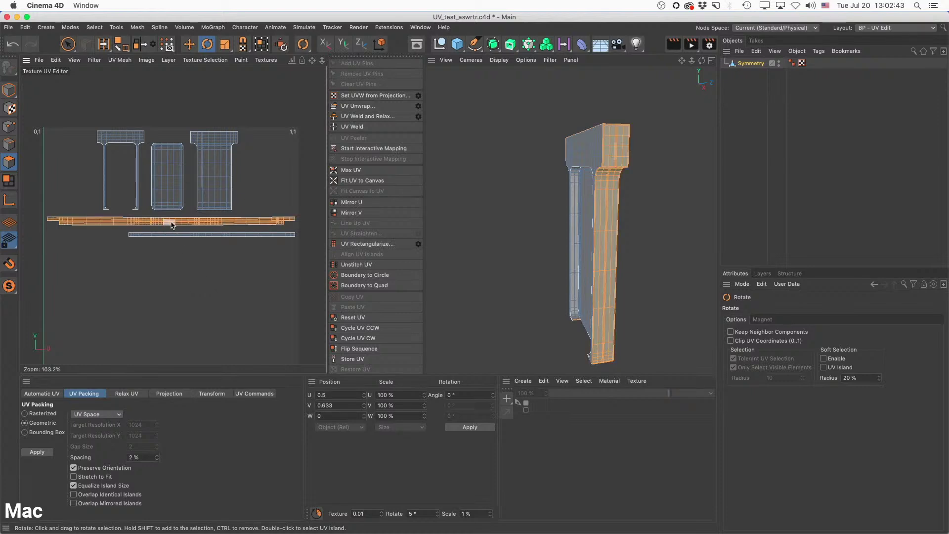
click(8, 145)
click(189, 44)
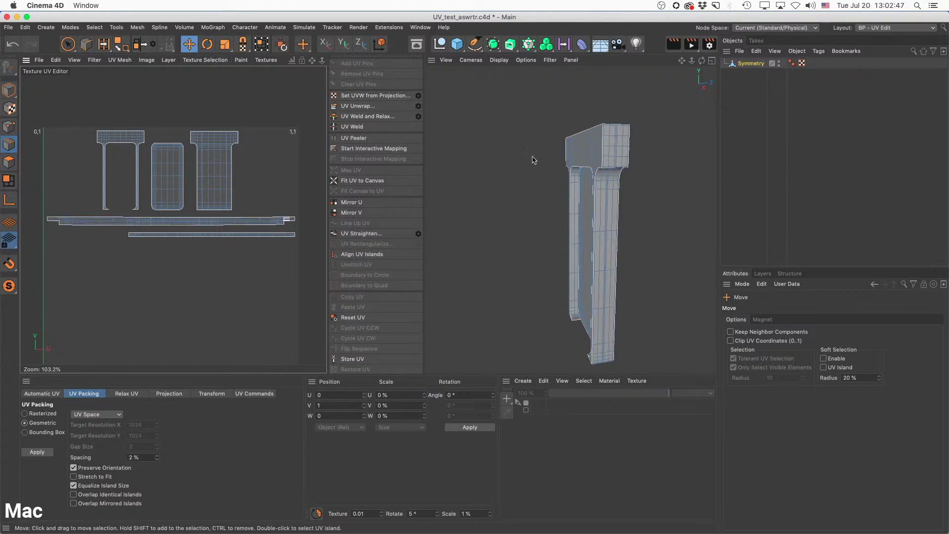
click(9, 163)
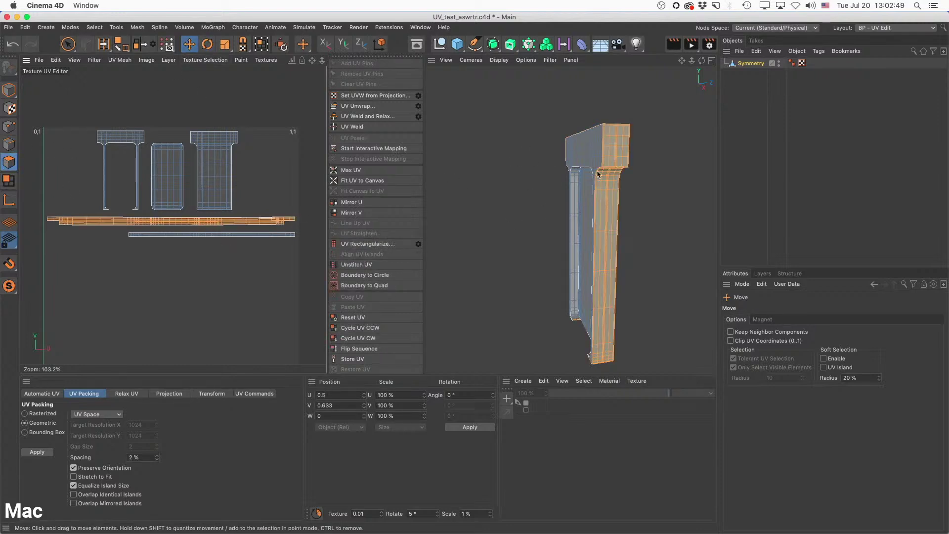
Switch to edge mode and select the upper corner edge across the depth at one end of the header block.
alt+drag(597, 174, 613, 129)
alt+right_drag(613, 128, 665, 132)
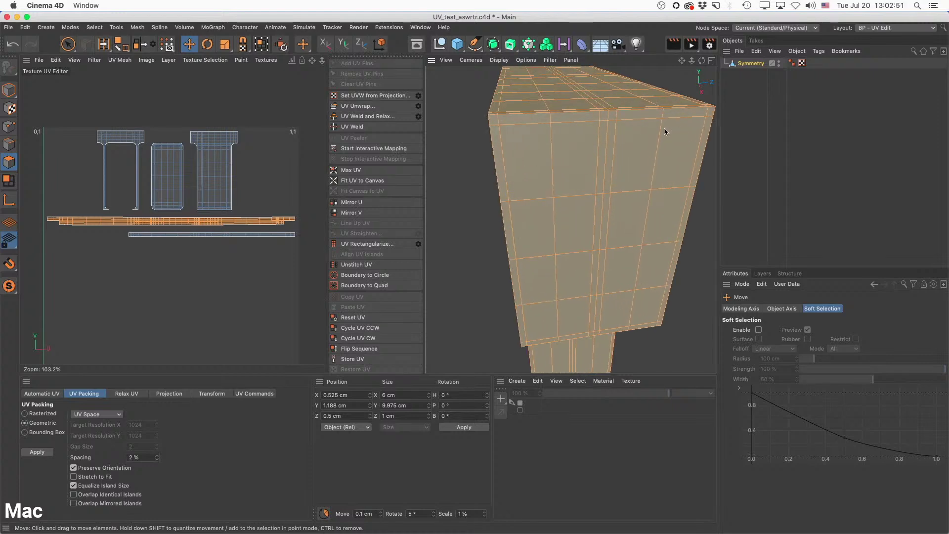
alt+drag(665, 132, 648, 164)
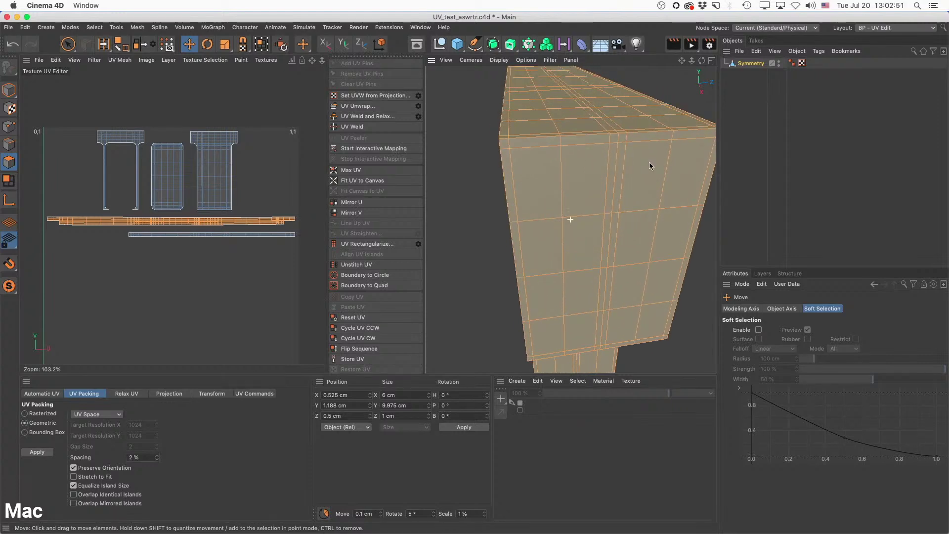
click(9, 146)
double_click(543, 139)
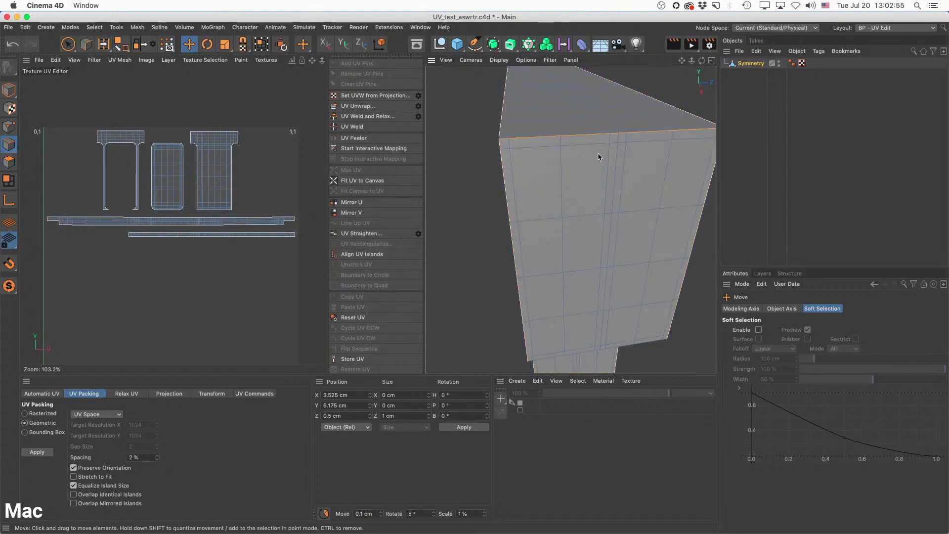
Add the matching upper corner edge at the opposite end of the header block to the selection.
alt+right_drag(598, 157, 531, 162)
alt+drag(530, 162, 660, 170)
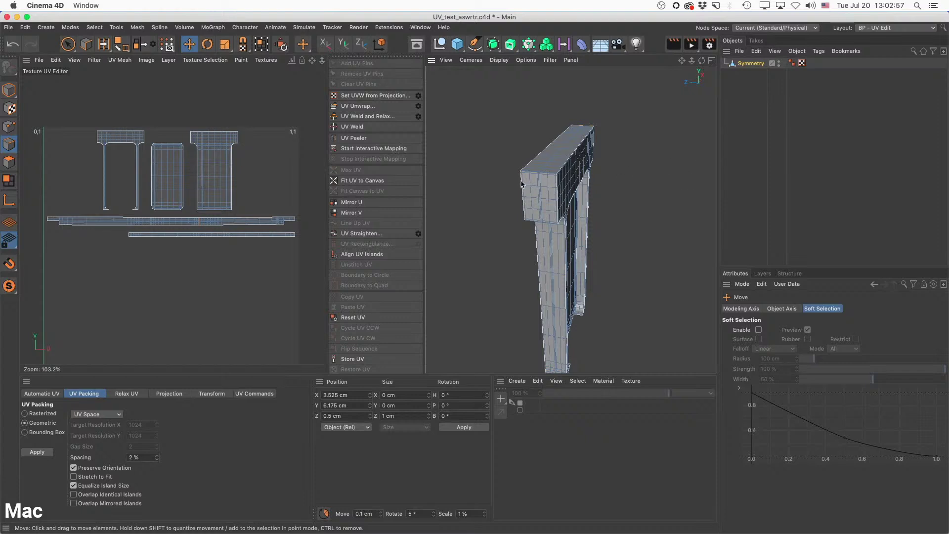
alt+right_drag(522, 184, 547, 148)
click(501, 110)
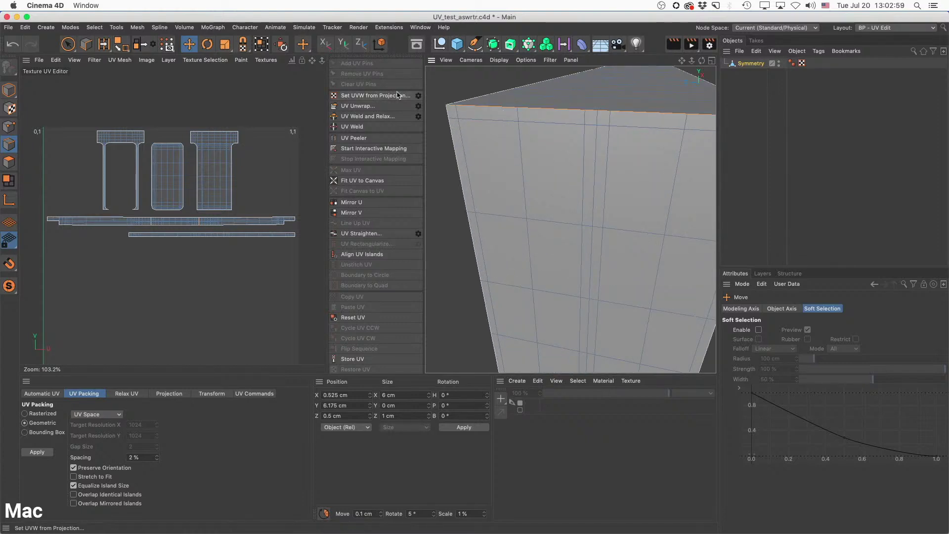
Apply UV Unwrap using the two selected header corner edges as cuts and inspect the resulting rim strips.
click(368, 107)
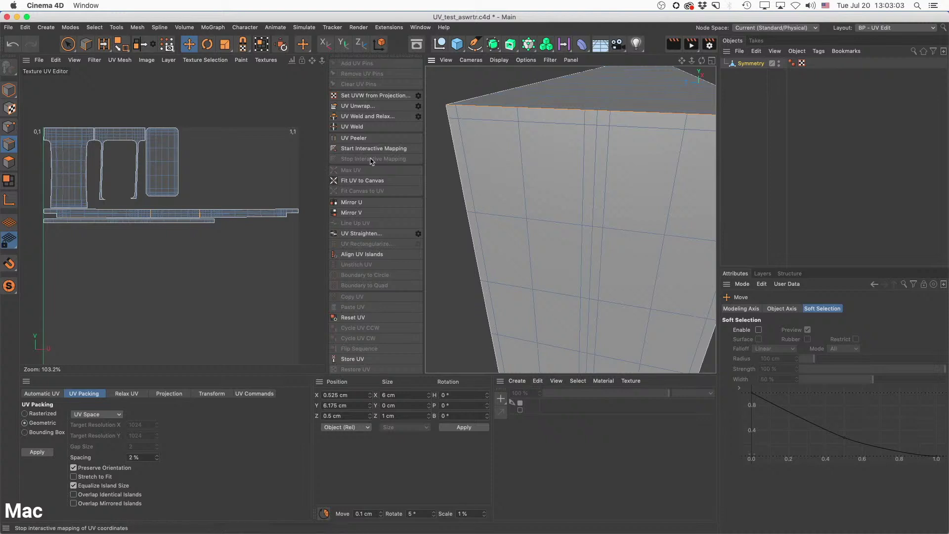
scroll(200, 212, up, 5)
scroll(199, 212, down, 3)
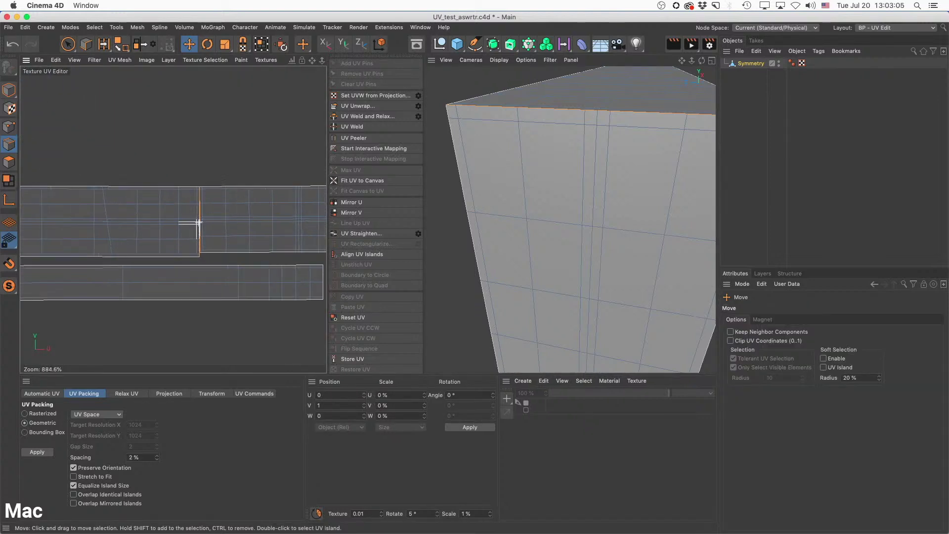
scroll(183, 222, down, 2)
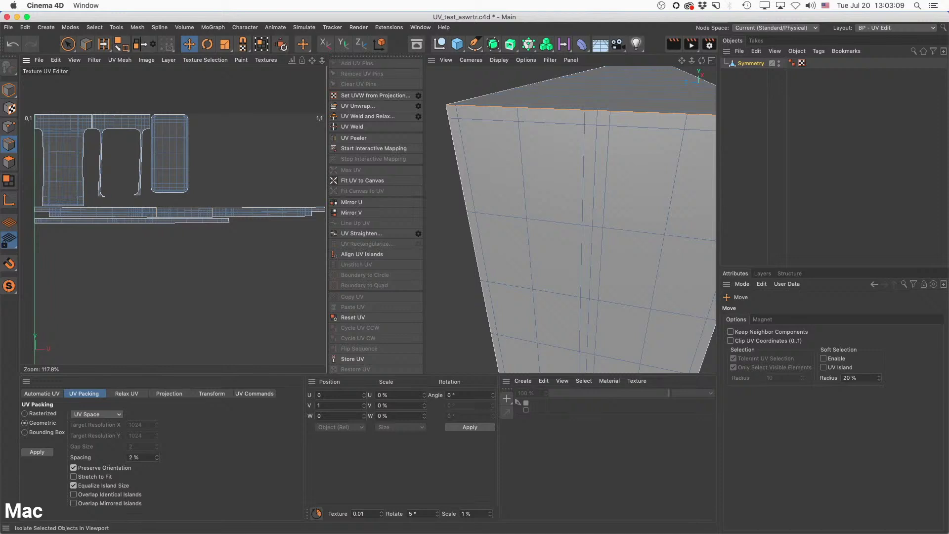
Clear the edge selection and repack all UV islands with the current Geometric packing settings.
click(93, 286)
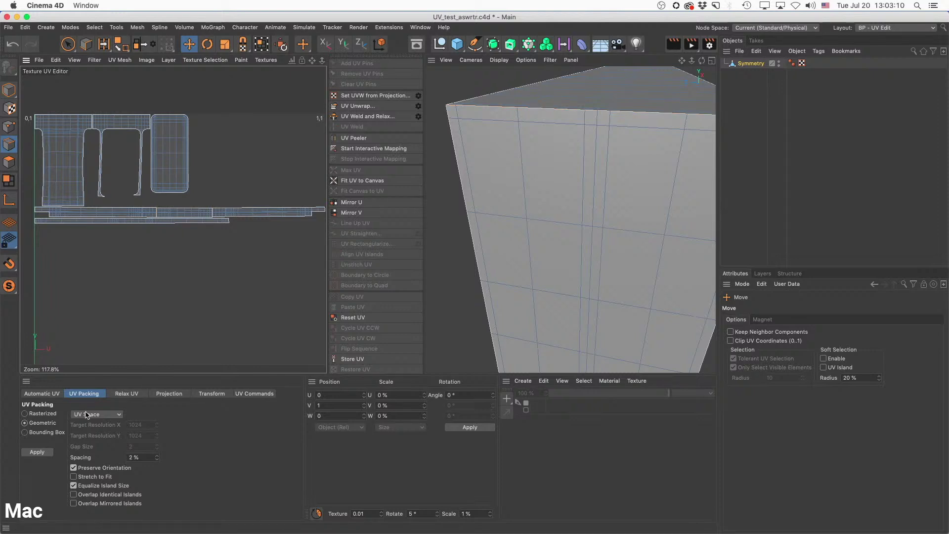
click(38, 453)
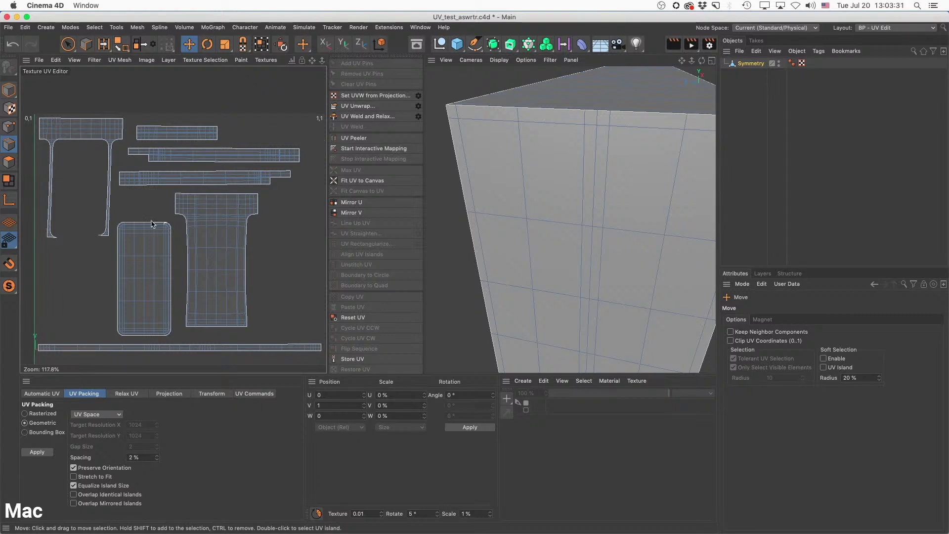
scroll(299, 183, down, 2)
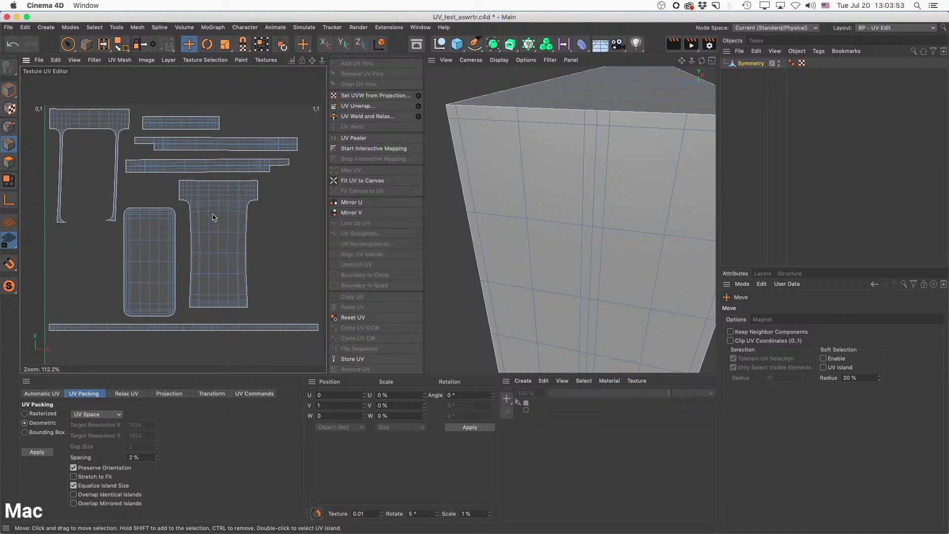
scroll(213, 217, up, 8)
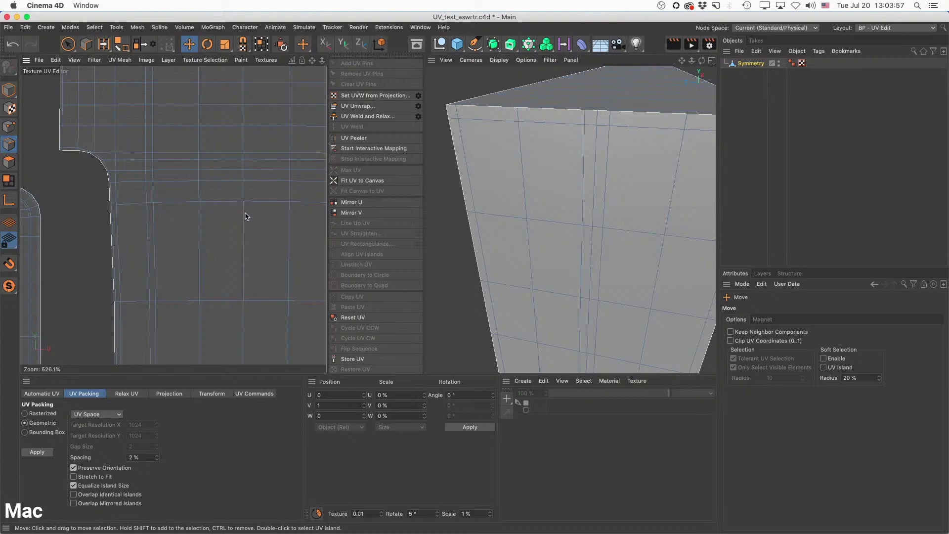
scroll(247, 218, down, 9)
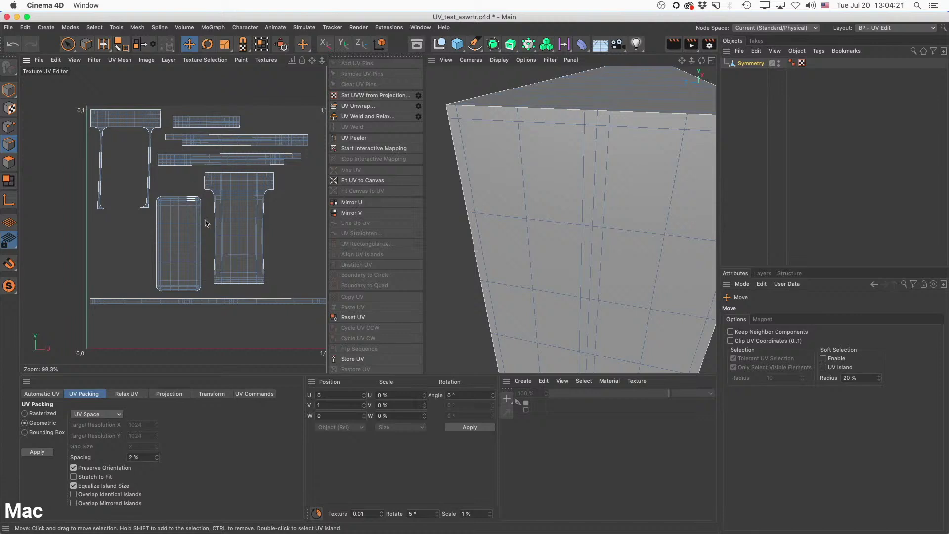
Examine the frame-shaped UV island's header and curved leg ends in polygon mode, with the Relax UV settings open.
click(123, 394)
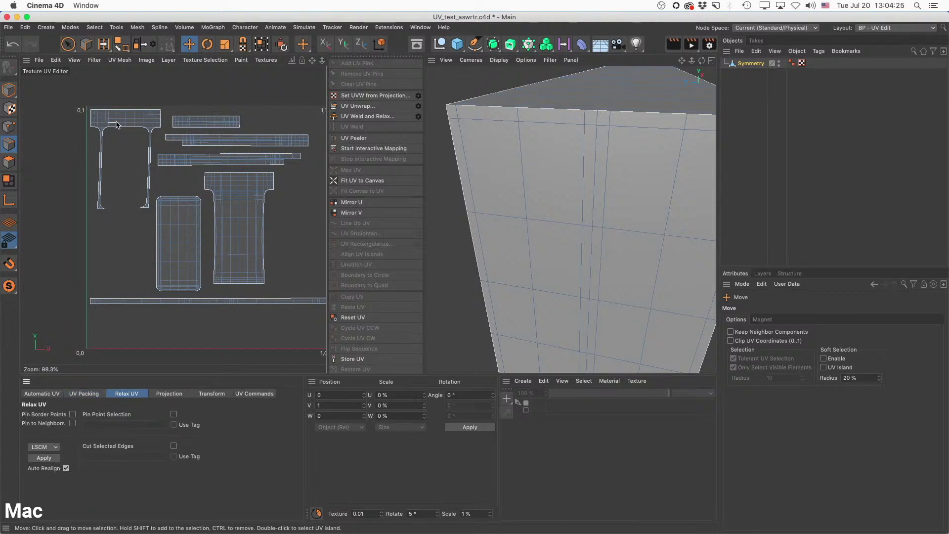
scroll(142, 121, up, 5)
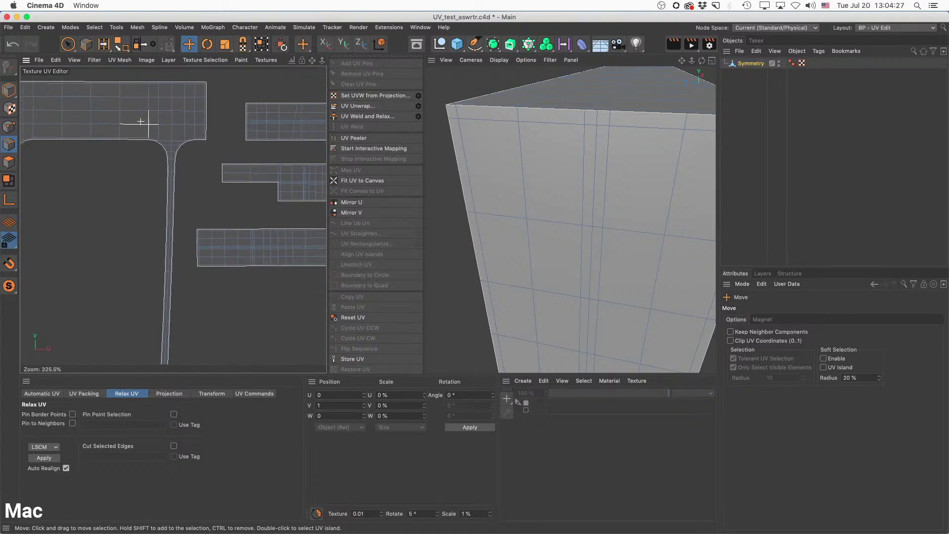
scroll(142, 122, down, 1)
alt+middle_drag(116, 126, 141, 123)
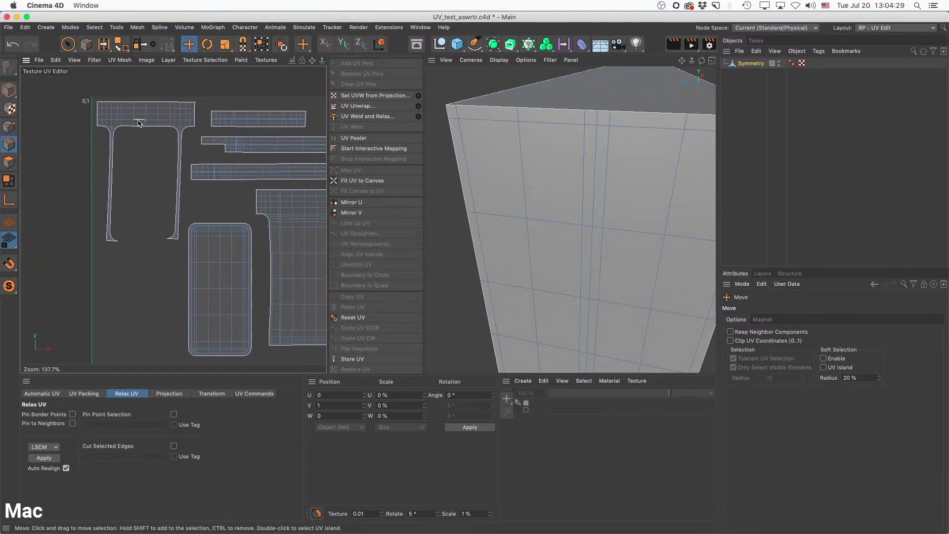
click(8, 162)
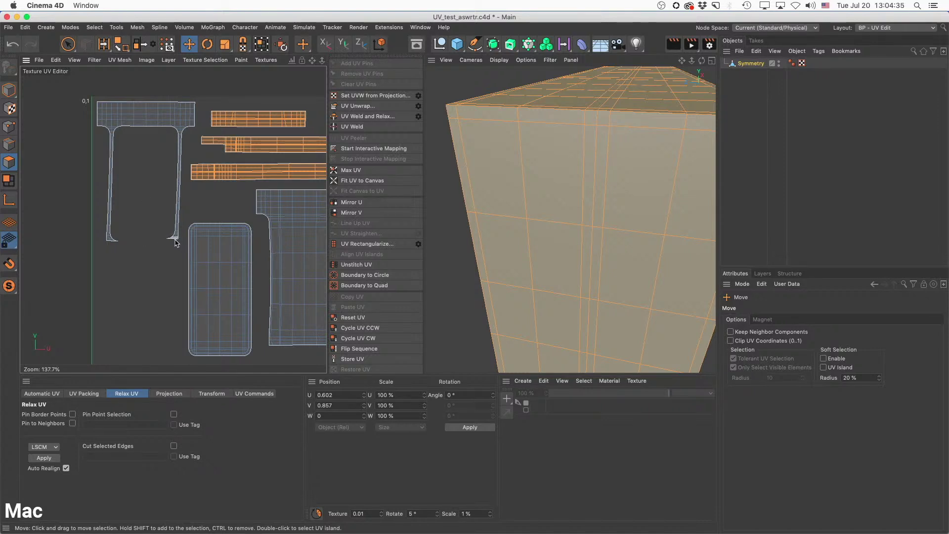
scroll(174, 241, up, 5)
scroll(174, 240, up, 3)
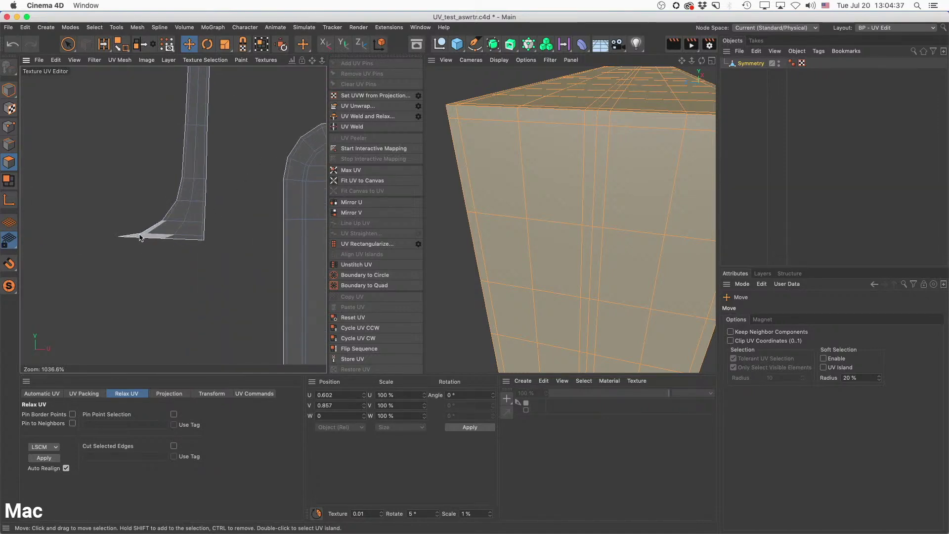
scroll(189, 207, down, 6)
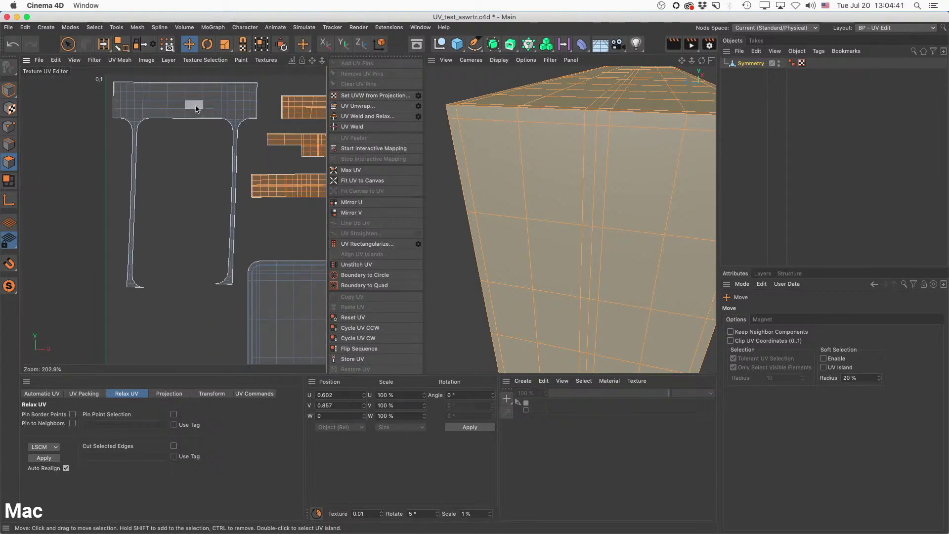
Select the whole frame-shaped UV island and frame its polygons facing forward in the 3D viewport.
double_click(198, 108)
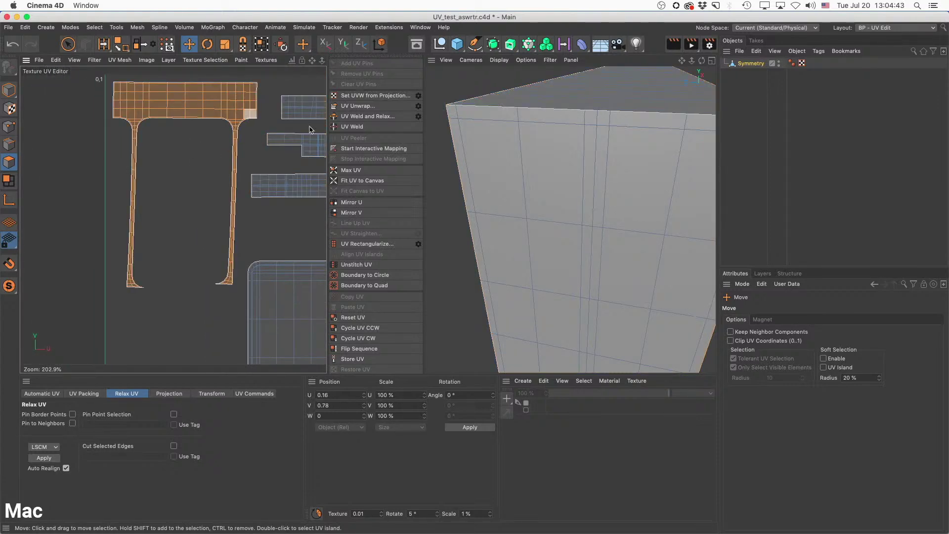
key(s)
alt+drag(547, 144, 634, 157)
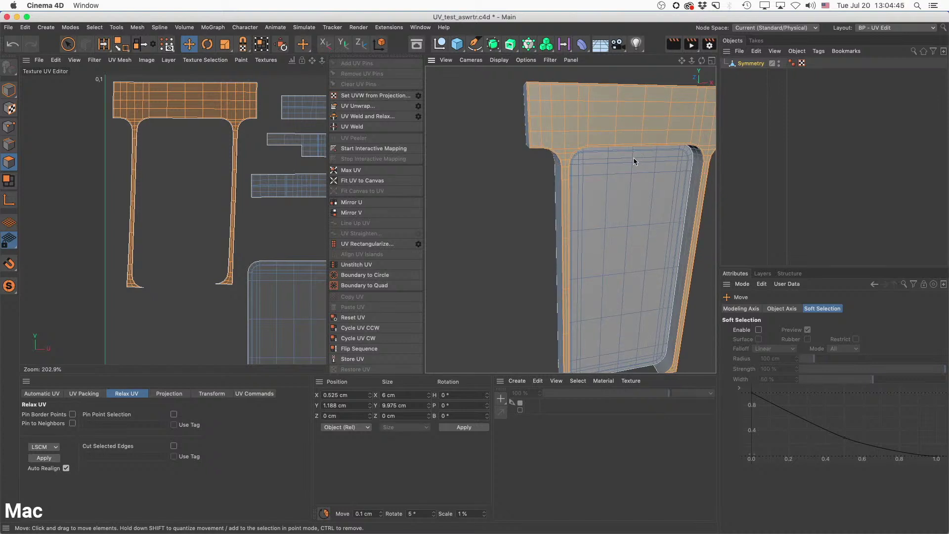
alt+middle_drag(634, 157, 603, 150)
alt+drag(604, 151, 623, 153)
scroll(623, 153, down, 4)
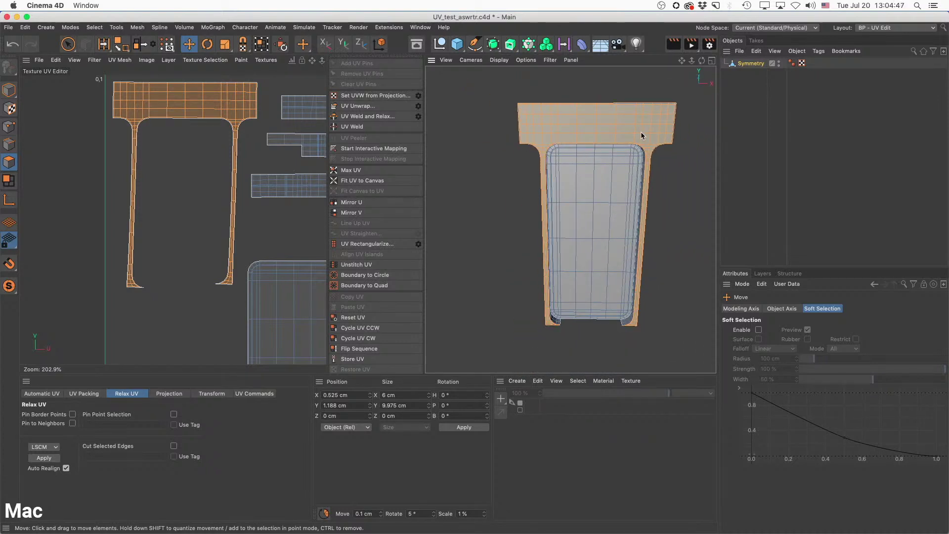
Change the Back viewport to the Front camera and maximize that view.
click(712, 60)
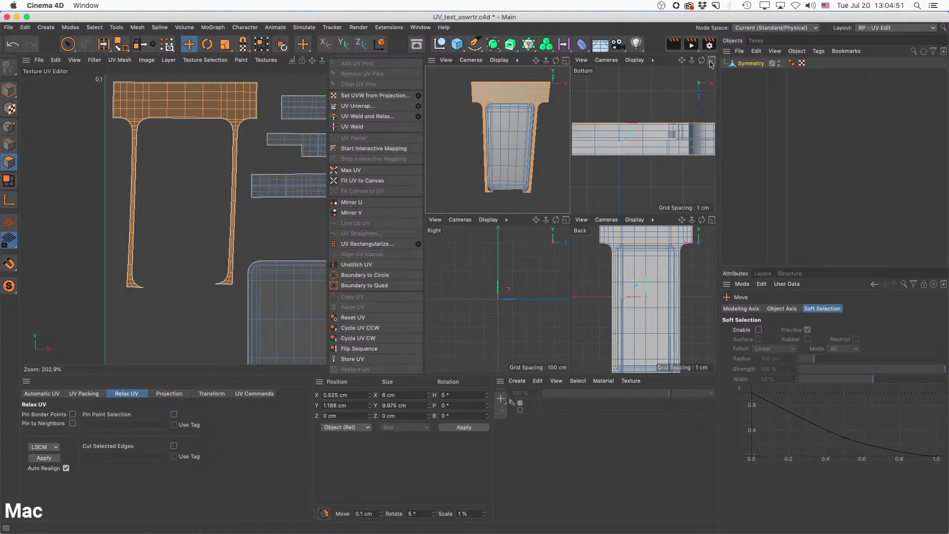
click(606, 219)
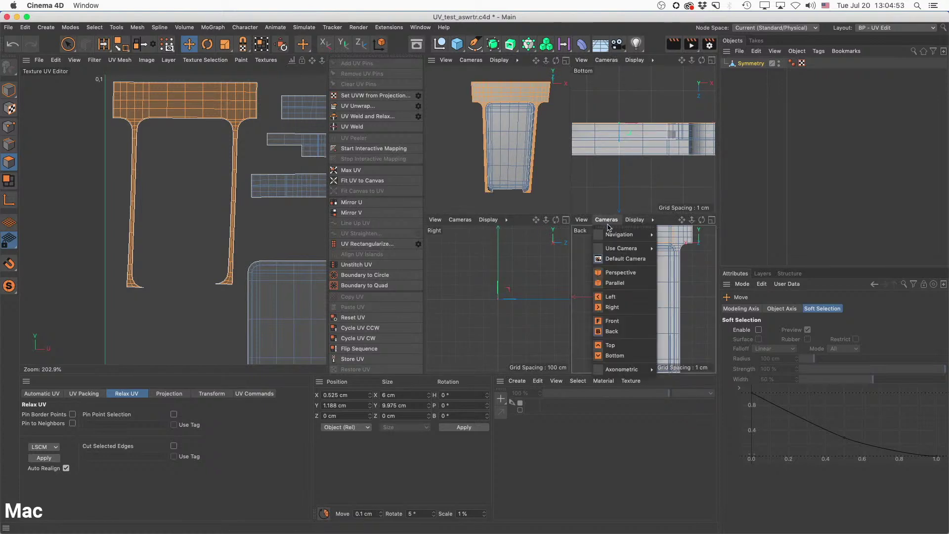
click(628, 325)
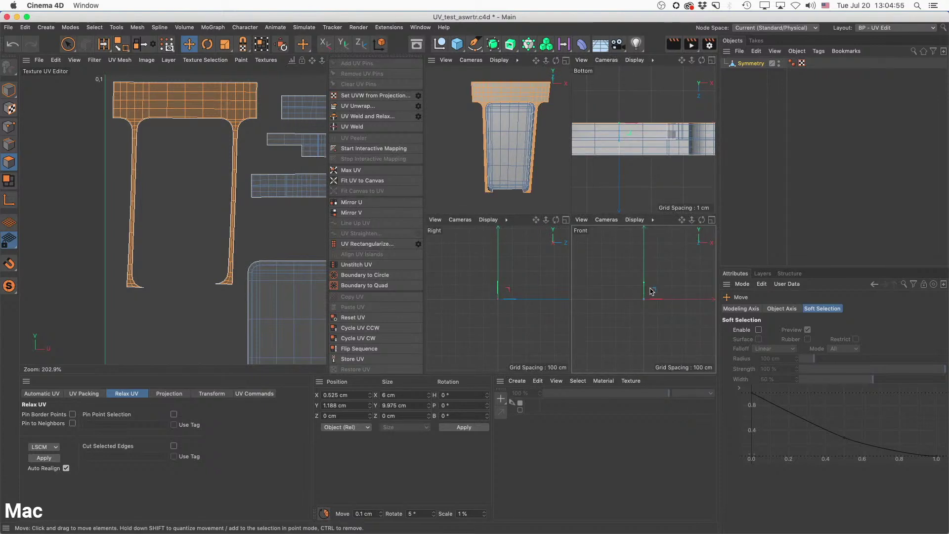
click(712, 220)
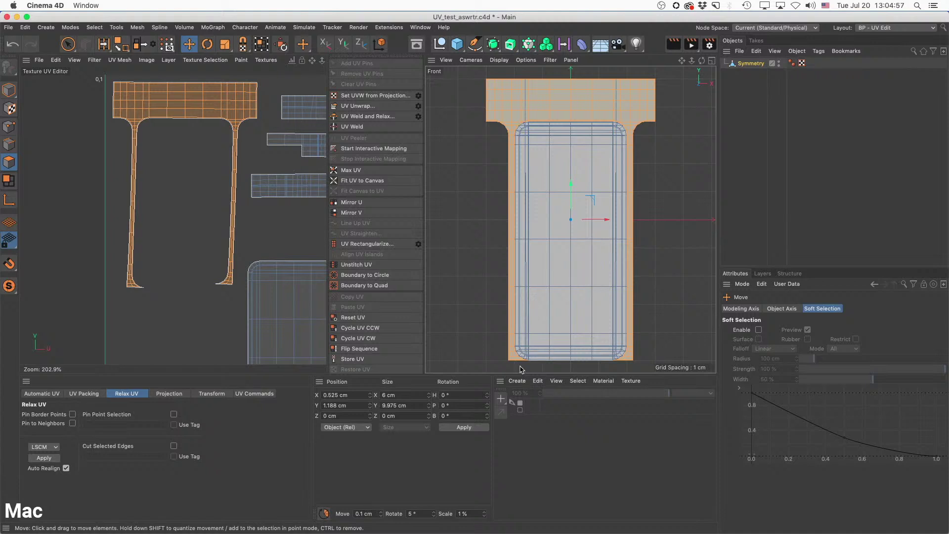
Apply a Frontal projection to the selected frame island and move it beside the other islands, partly outside the UV canvas.
click(169, 393)
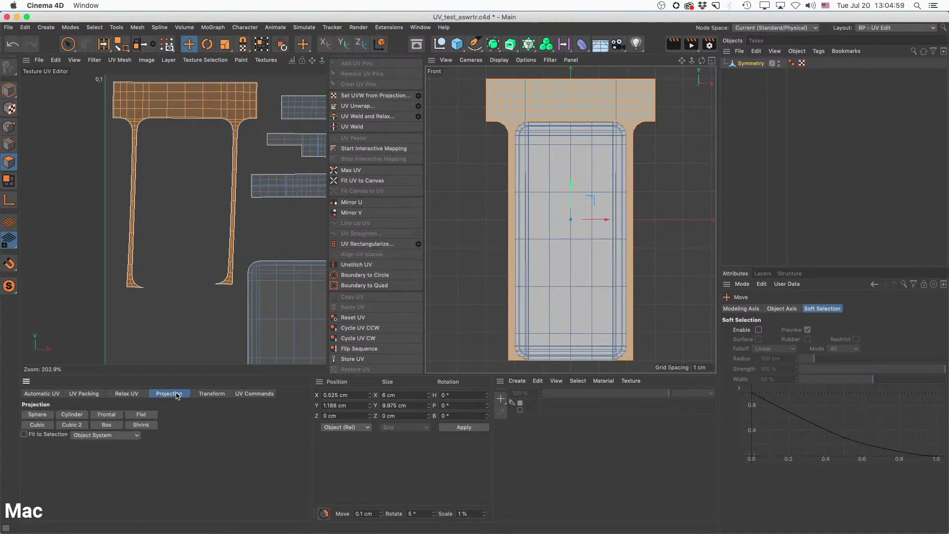
click(110, 415)
scroll(232, 269, down, 5)
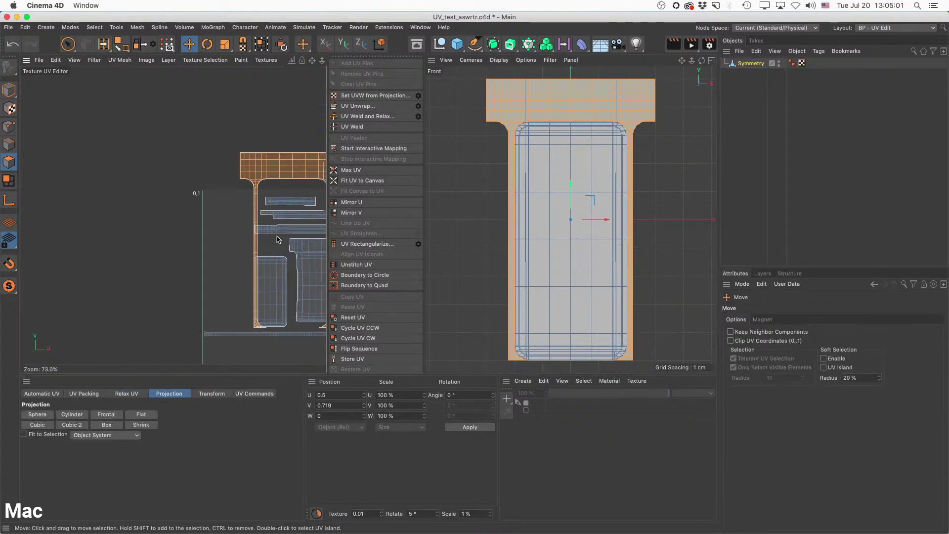
drag(284, 265, 199, 258)
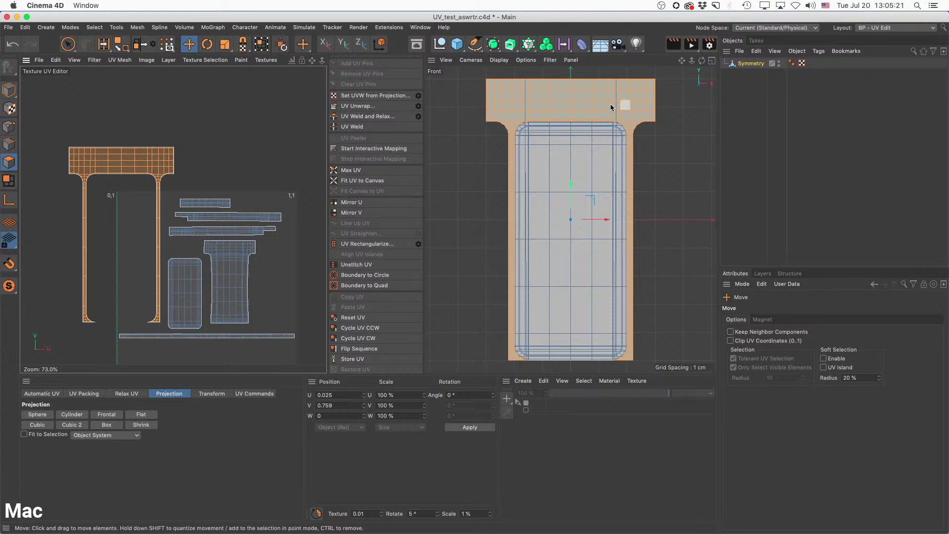
Return to the four-view layout, examine the projected frame island's leg ends and clear the selection.
click(712, 60)
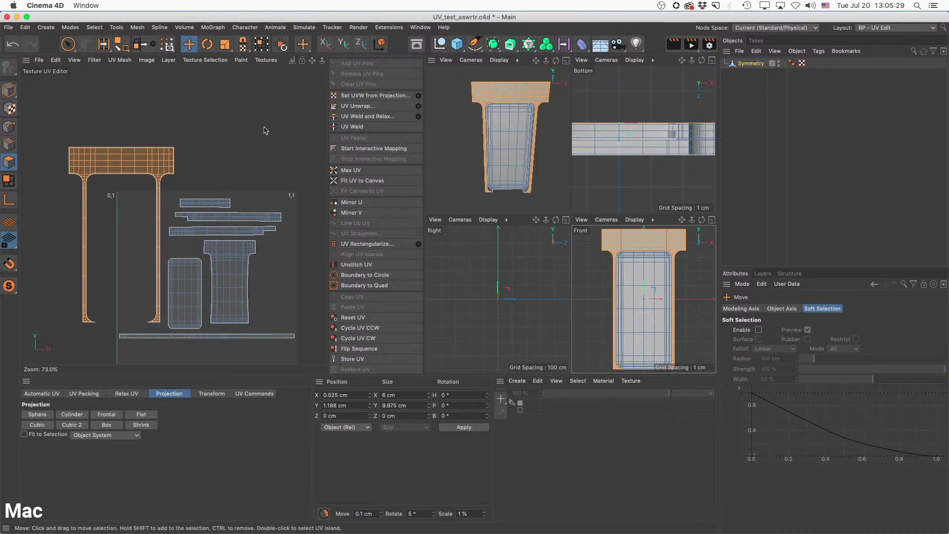
alt+middle_drag(285, 173, 276, 148)
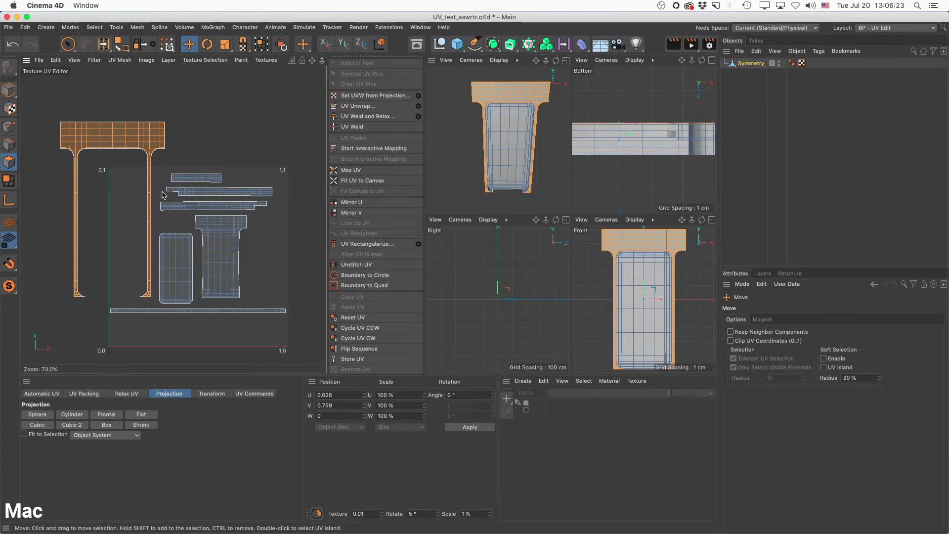
scroll(147, 303, up, 6)
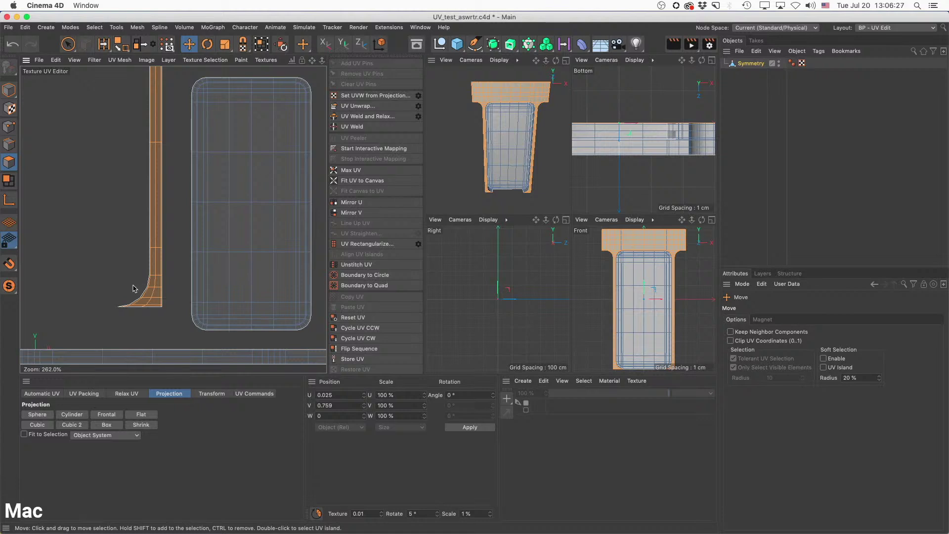
scroll(197, 275, down, 6)
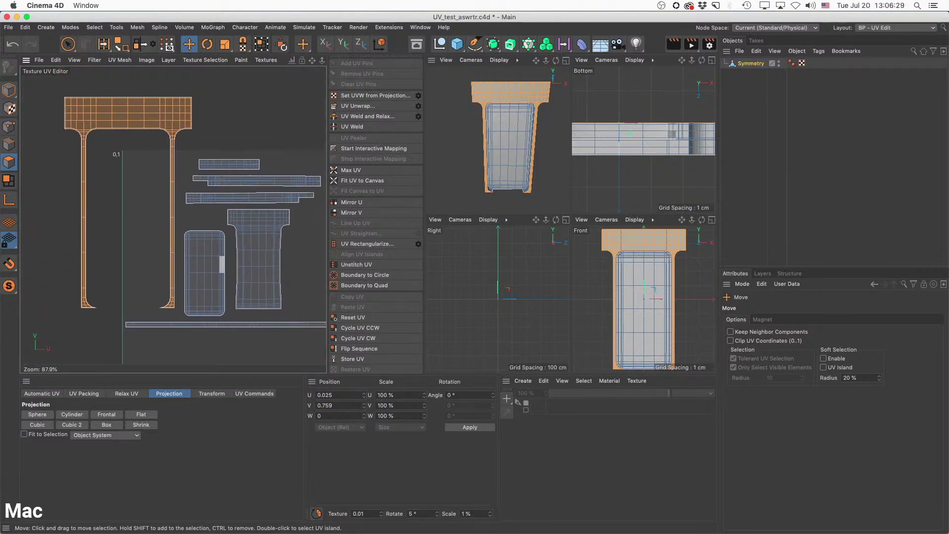
scroll(221, 262, down, 3)
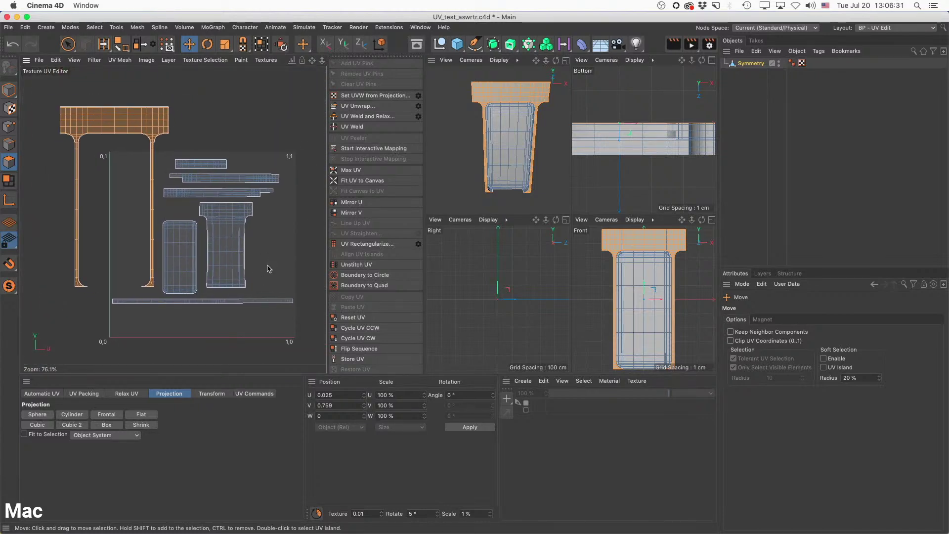
scroll(269, 269, down, 1)
click(265, 269)
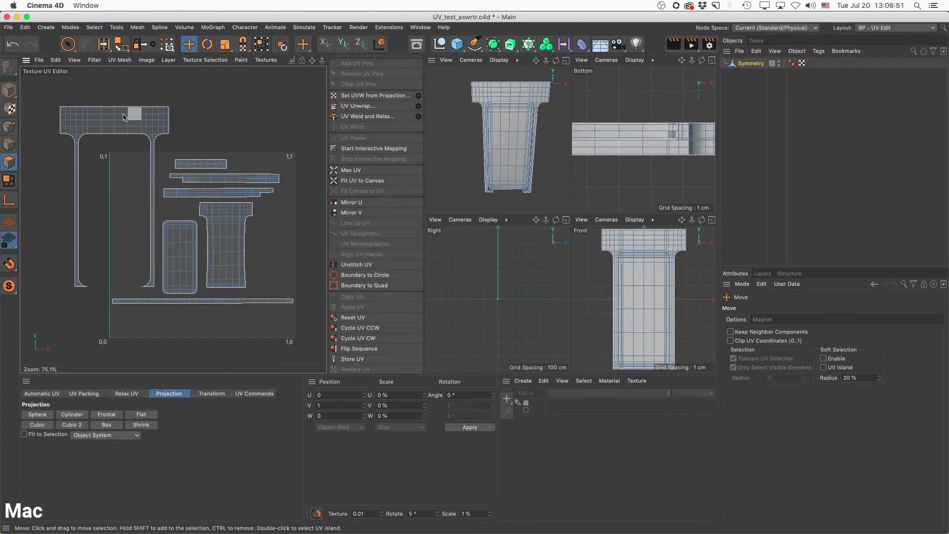
Set the UV editor's shading to Filled Polygons.
click(74, 60)
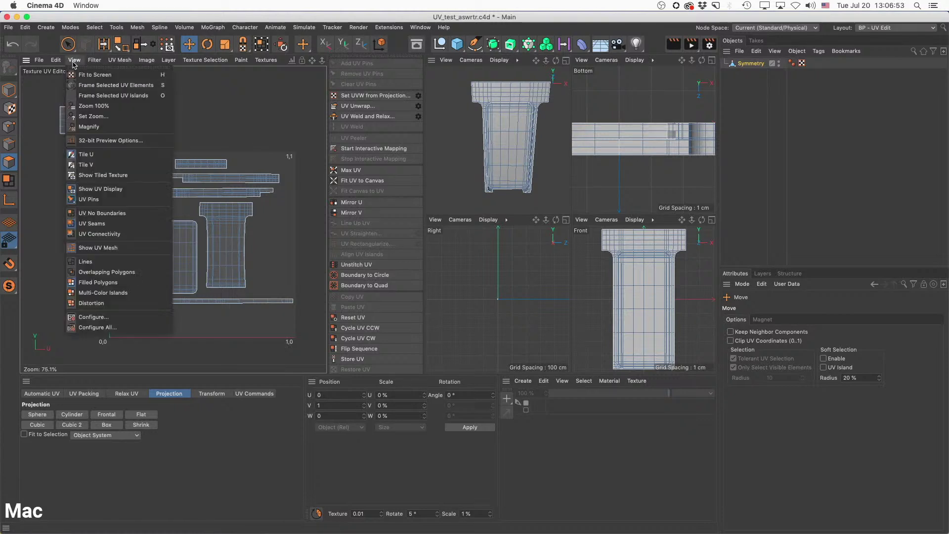
click(124, 284)
click(74, 60)
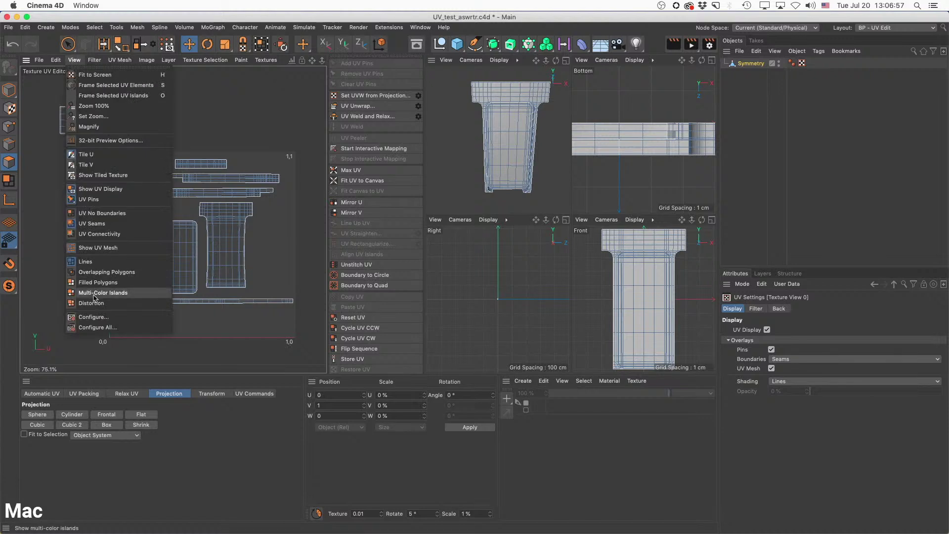
click(97, 282)
scroll(265, 257, up, 2)
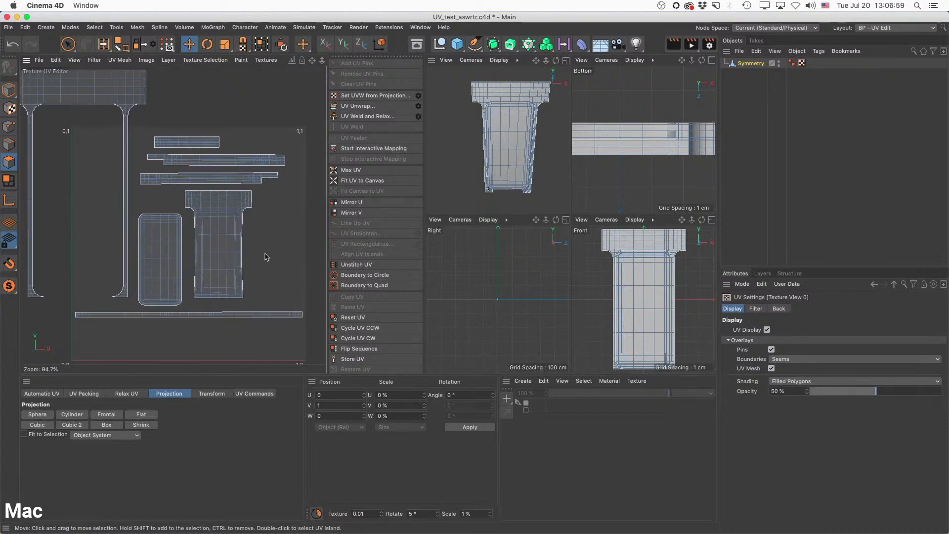
alt+middle_drag(265, 257, 284, 262)
Select the solid T-shaped UV island, flip it with Mirror U and deselect it.
click(224, 259)
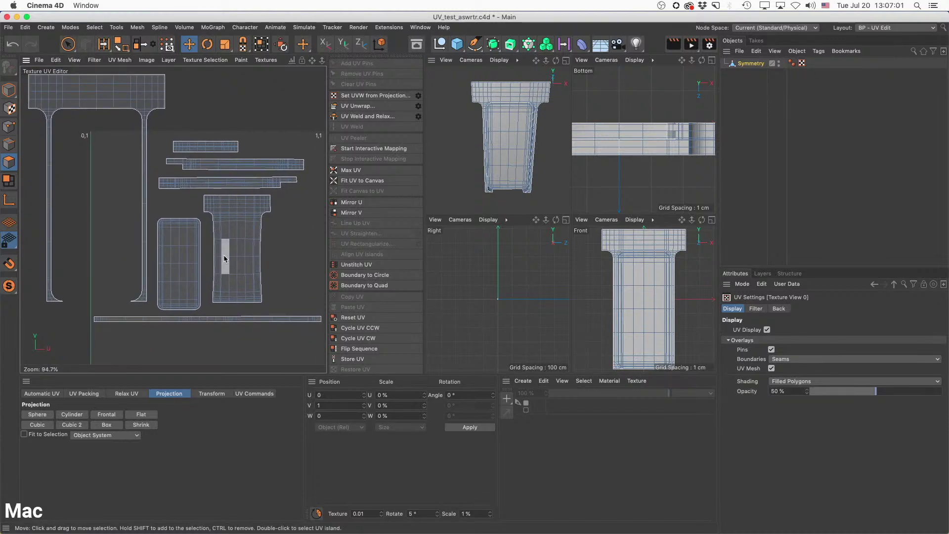
double_click(225, 259)
click(351, 202)
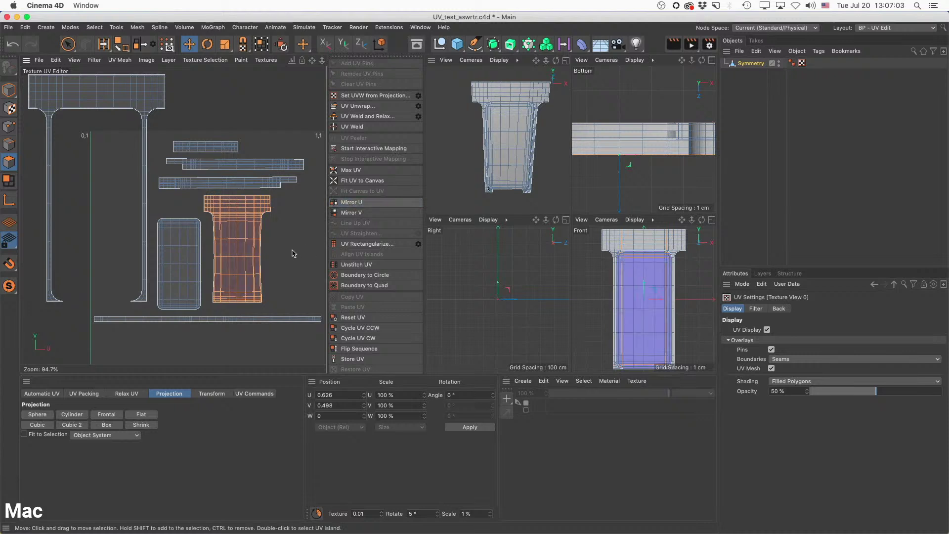
click(294, 253)
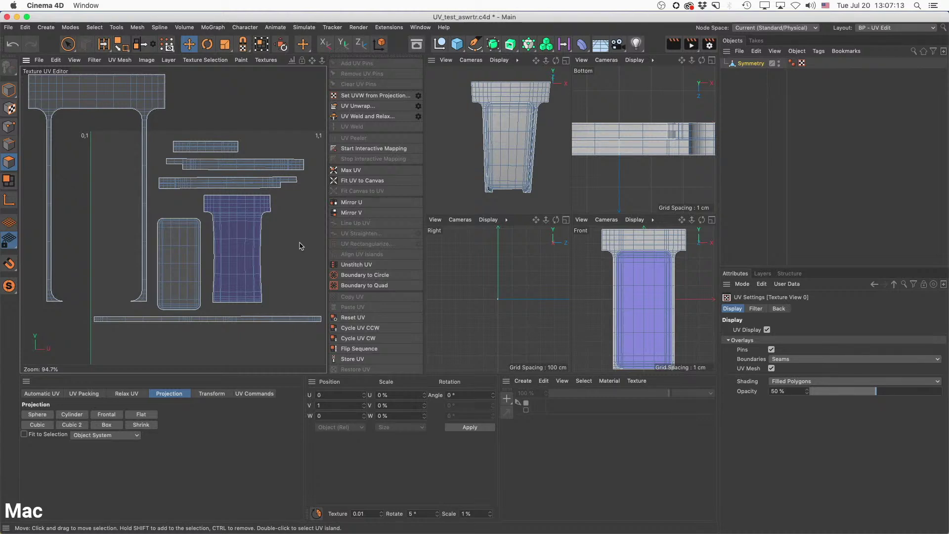
Reverse the T-shaped island's flip by applying Mirror U again and clear the selection.
double_click(243, 237)
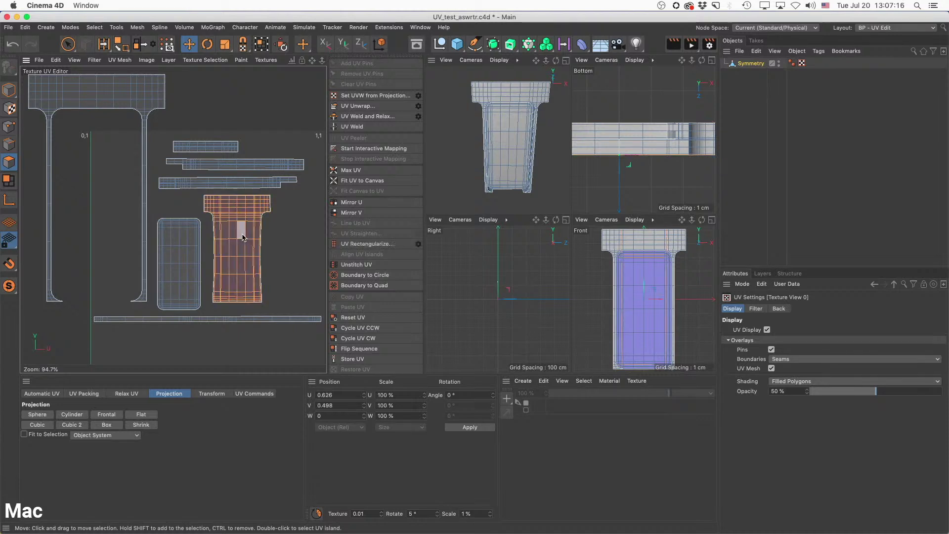
click(358, 205)
click(278, 261)
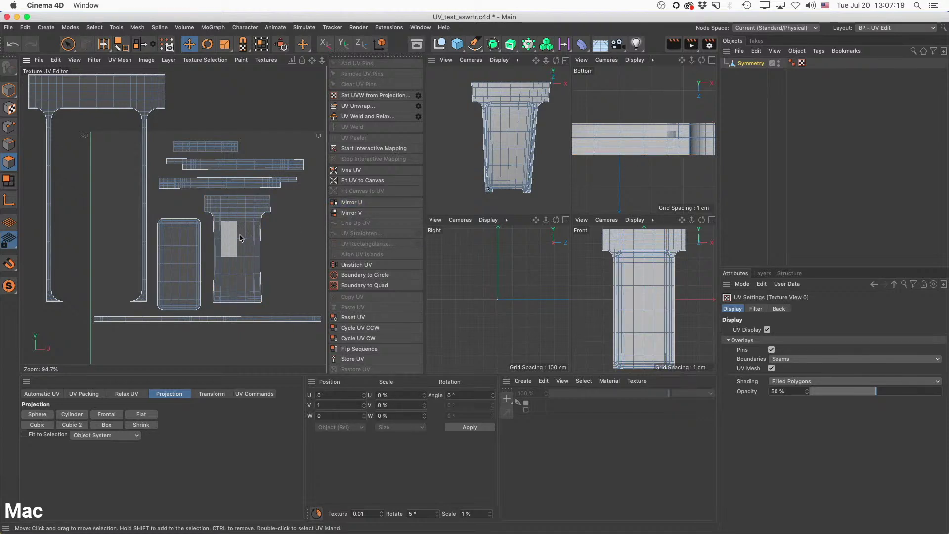
Flip the solid T-shaped UV island with Mirror U.
click(91, 62)
click(91, 63)
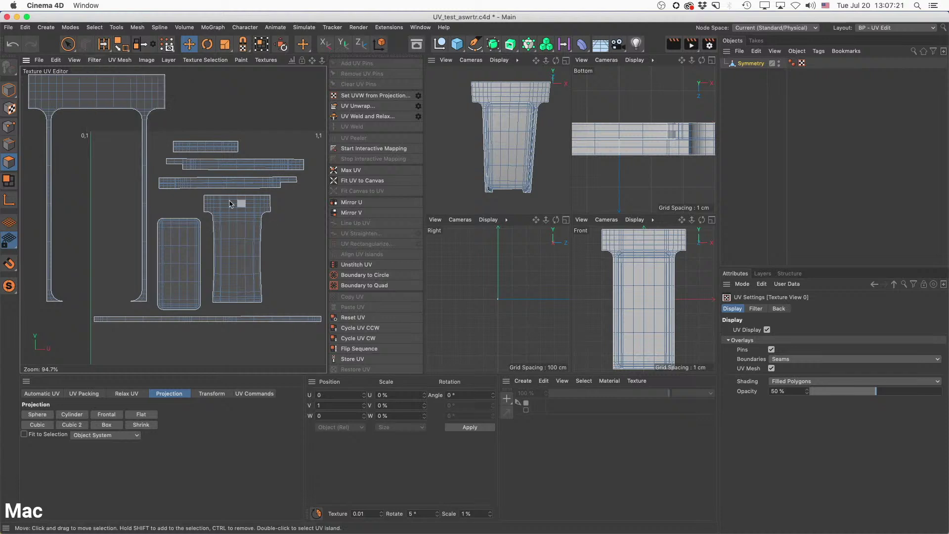
double_click(223, 225)
click(352, 202)
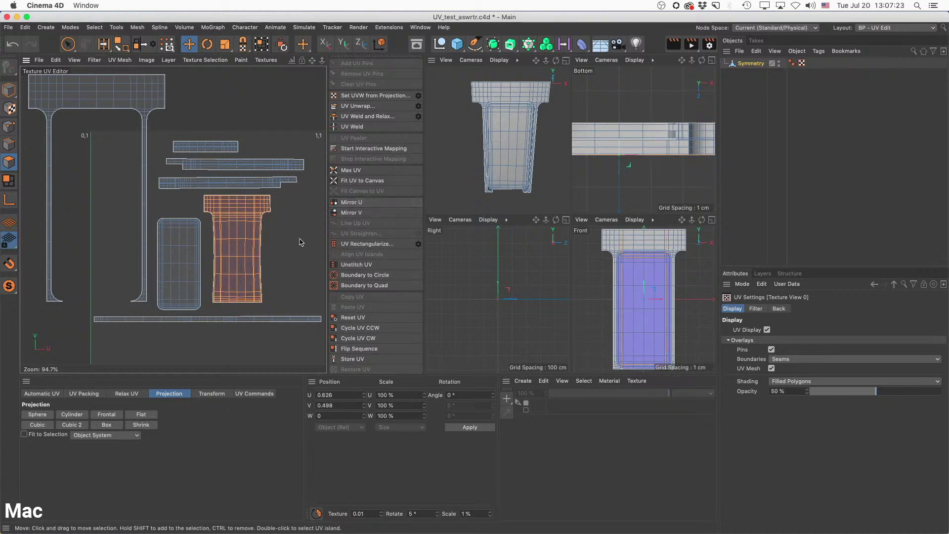
Scale the solid T-shaped island down uniformly to a small fraction of its size and deselect it.
key(t)
drag(270, 207, 93, 392)
click(217, 306)
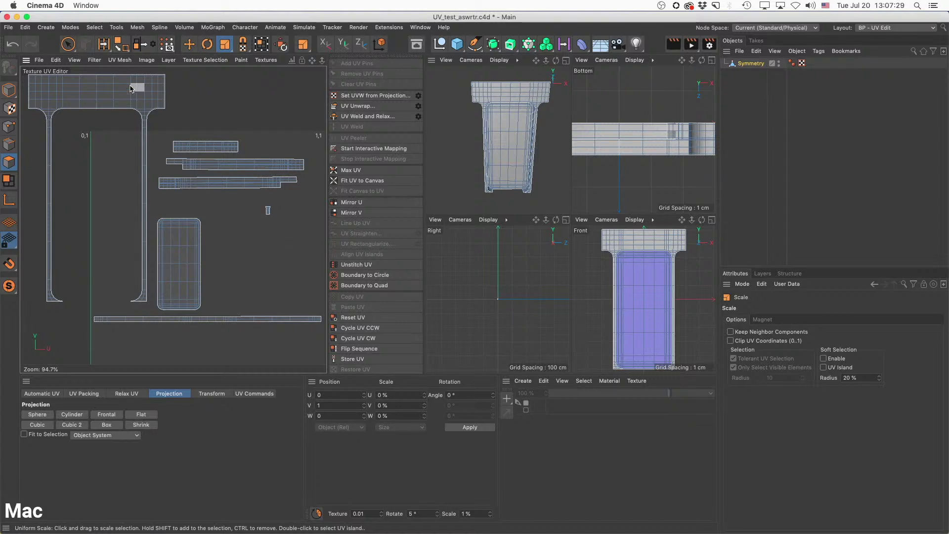
Hide the UV mesh in the UV editor and raise the shading opacity to 100%.
click(74, 60)
click(100, 248)
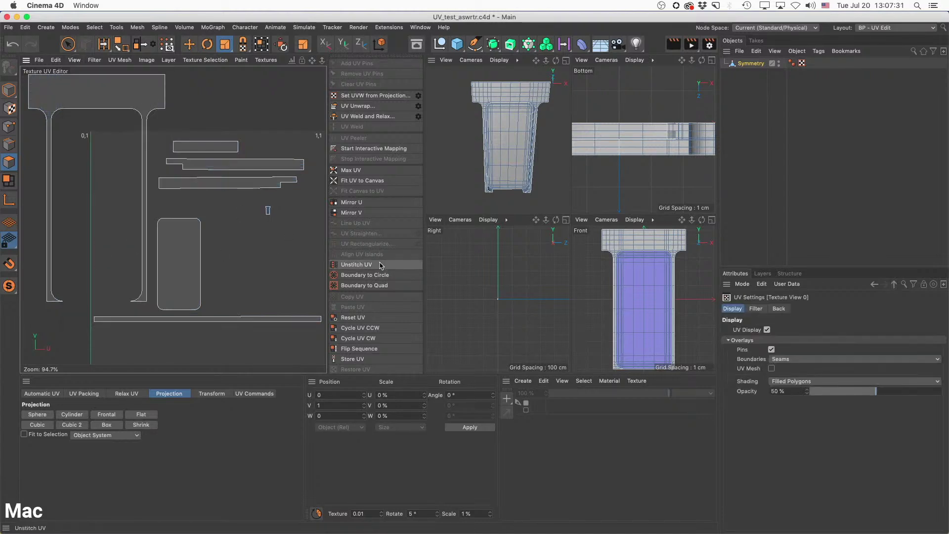
scroll(274, 222, up, 5)
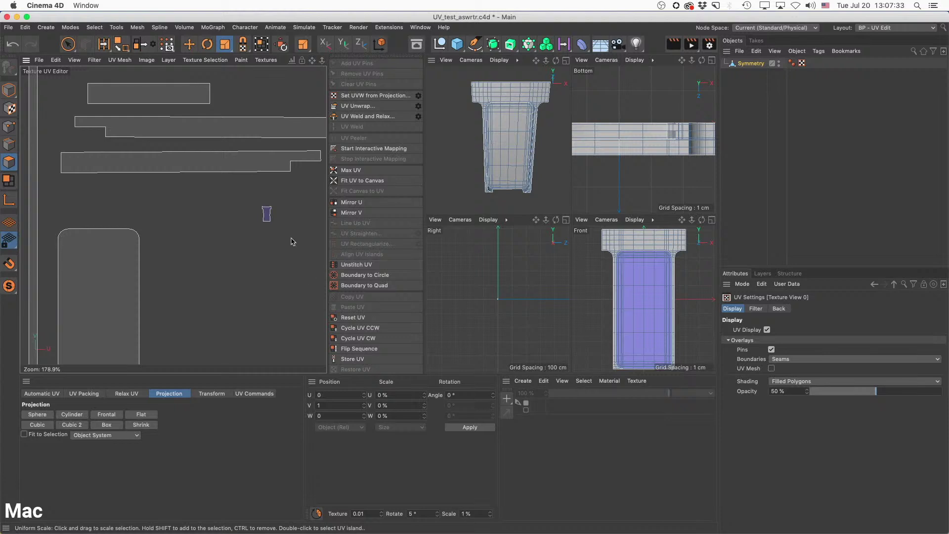
drag(876, 392, 942, 391)
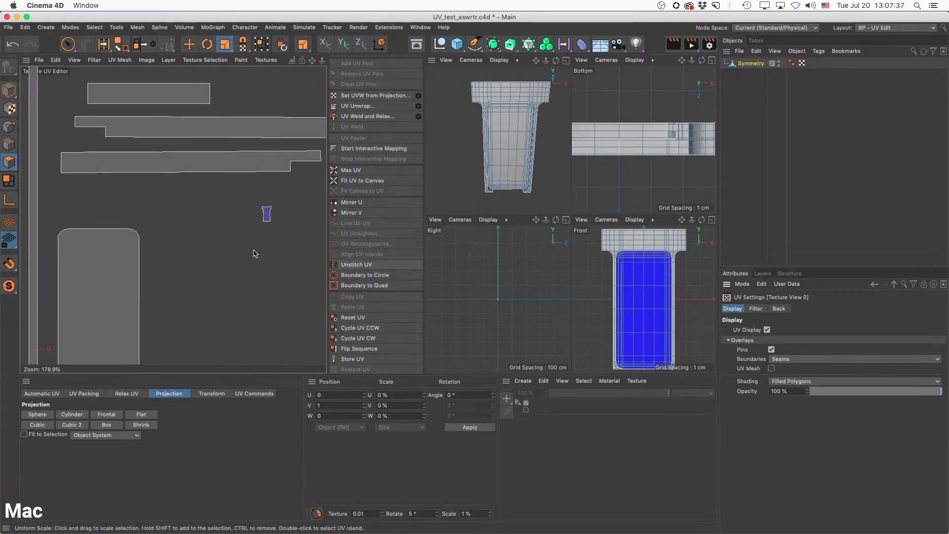
Maximize the perspective view and examine from several angles the model face that matches the small T-shaped island.
scroll(258, 247, down, 3)
scroll(258, 247, up, 2)
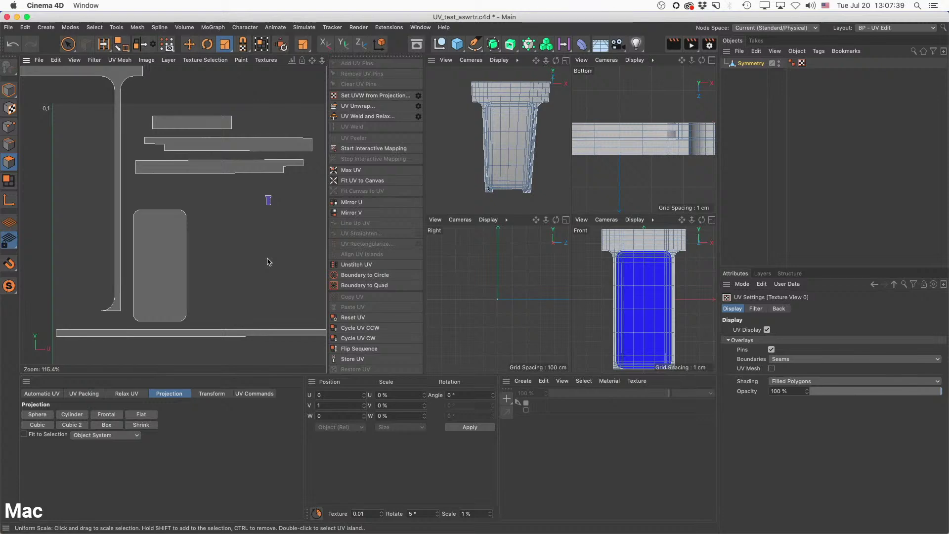
click(567, 60)
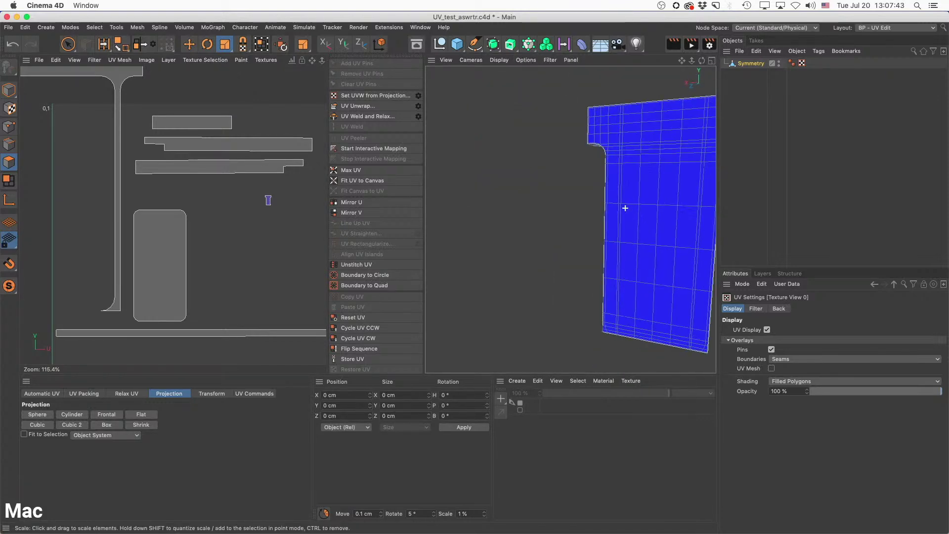
mouse_move(623, 206)
alt+mouse_down()
mouse_move(491, 191)
mouse_move(622, 186)
mouse_move(627, 206)
mouse_move(585, 208)
mouse_move(596, 209)
alt+mouse_up()
alt+drag(440, 203, 635, 187)
click(74, 59)
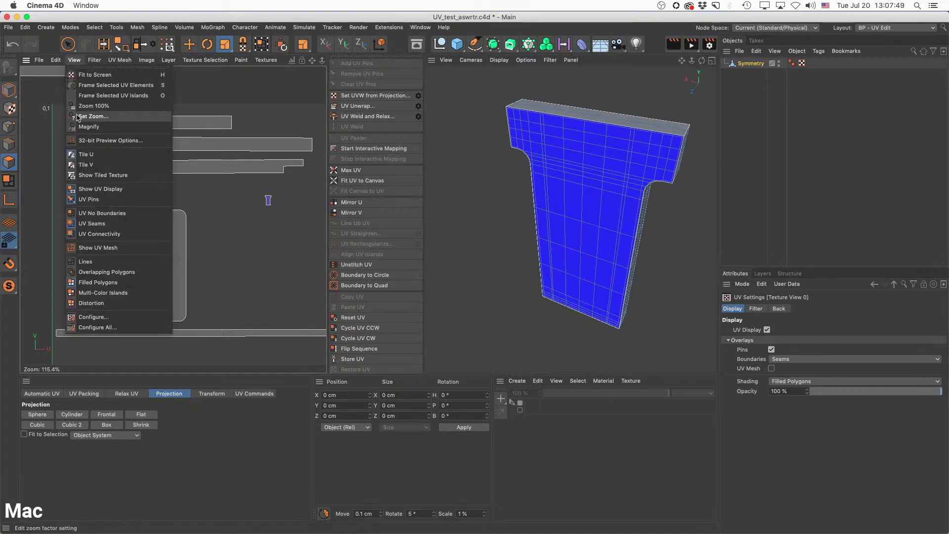
click(433, 264)
alt+drag(584, 173, 645, 183)
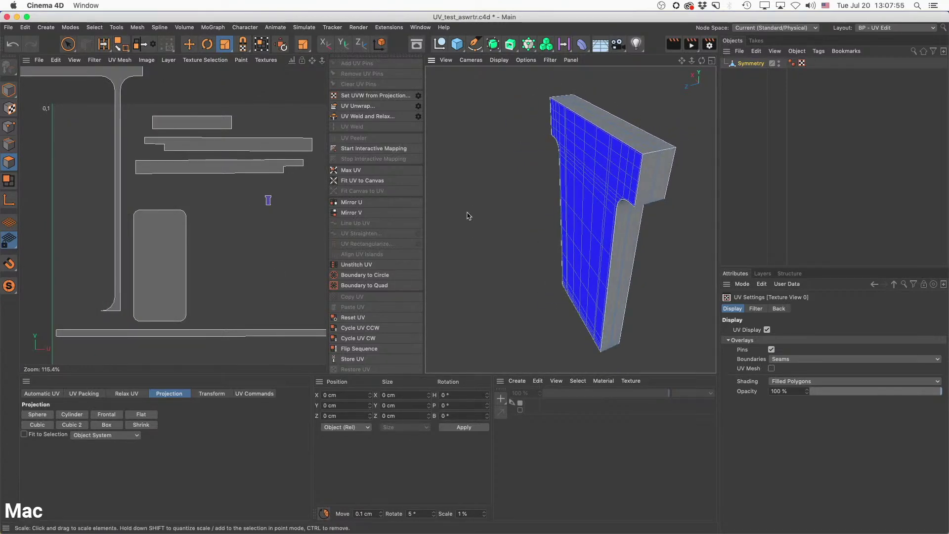
Apply Mirror U again to the small T-shaped island and clear the selection.
scroll(267, 203, up, 4)
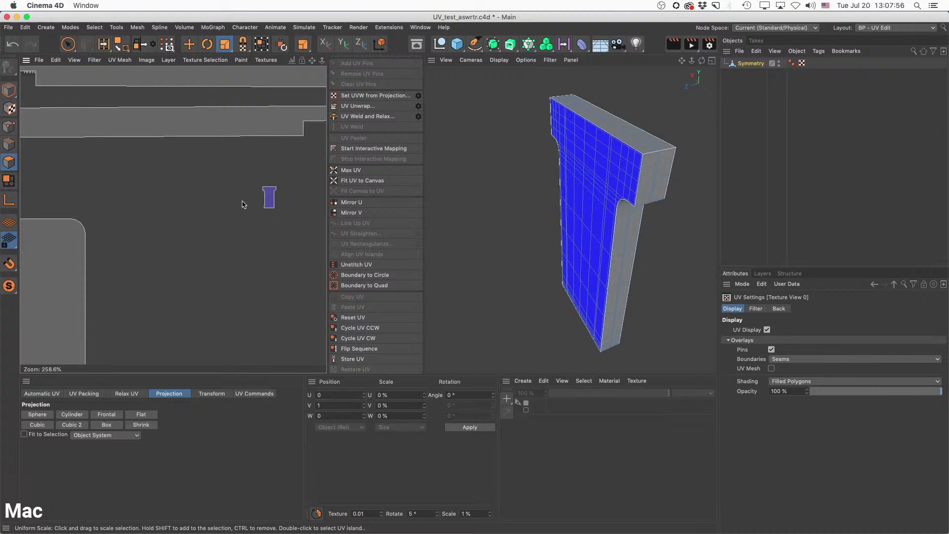
double_click(267, 203)
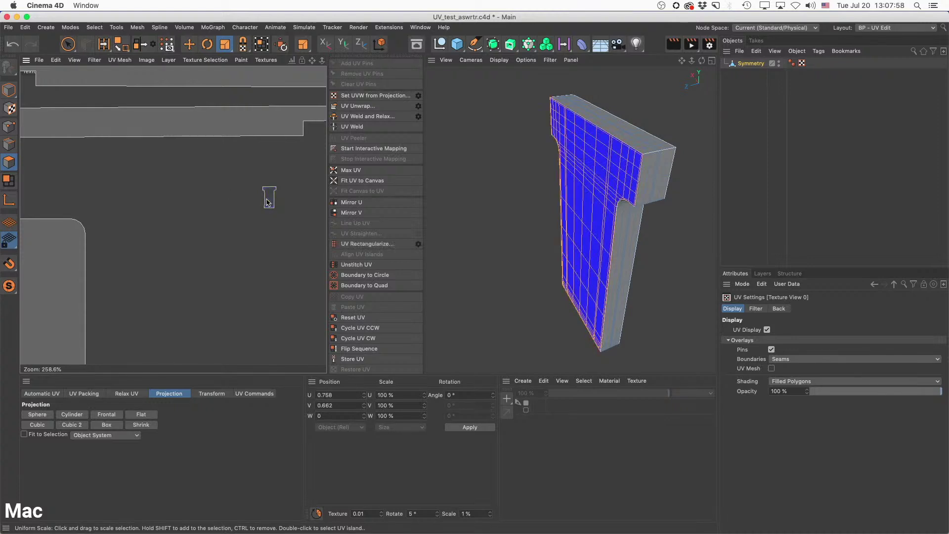
click(358, 203)
click(256, 259)
scroll(262, 262, down, 5)
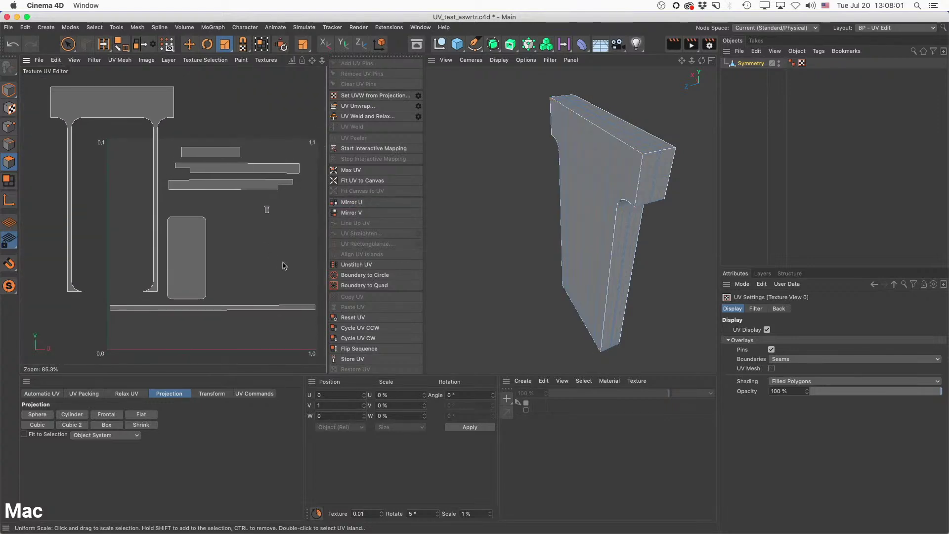
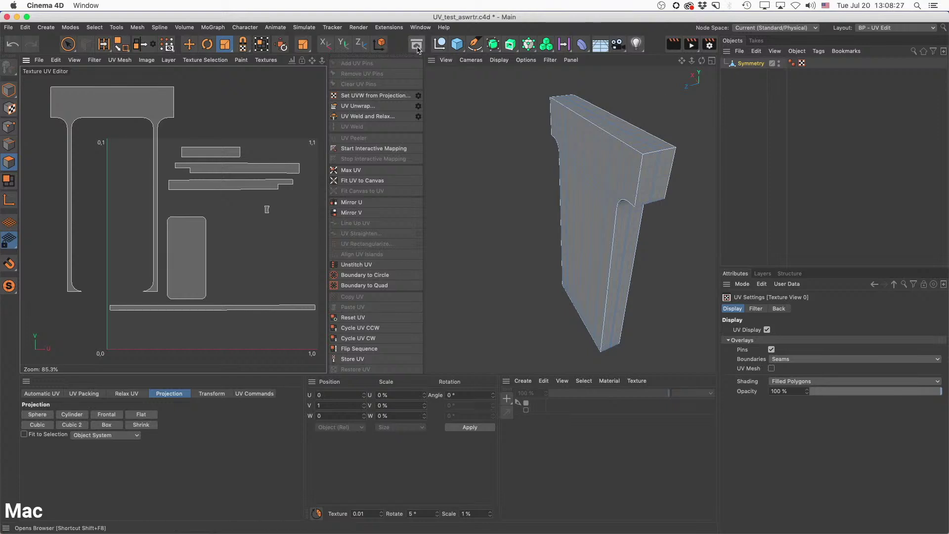
Search the asset browser for "human".
click(417, 44)
click(477, 84)
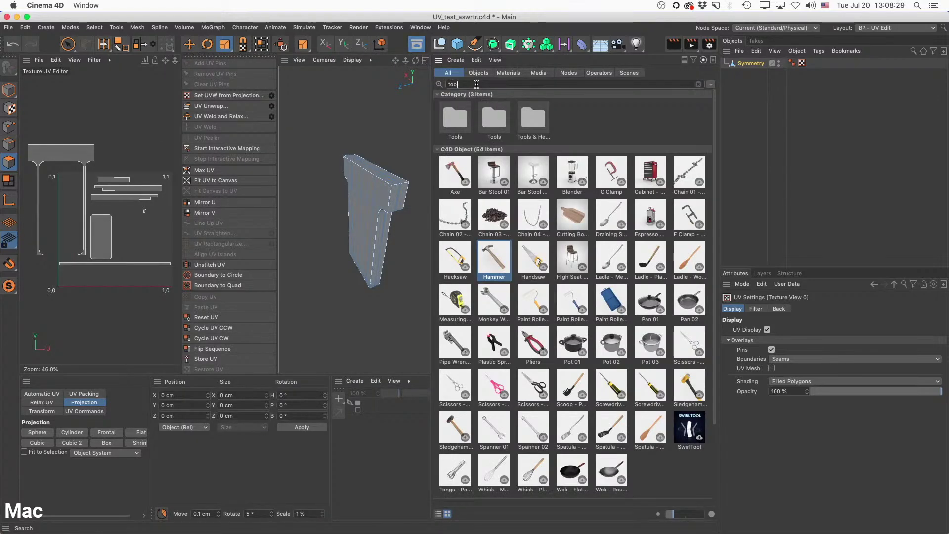
key(BackSpace)
key(BackSpace)
key(BackSpace)
key(BackSpace)
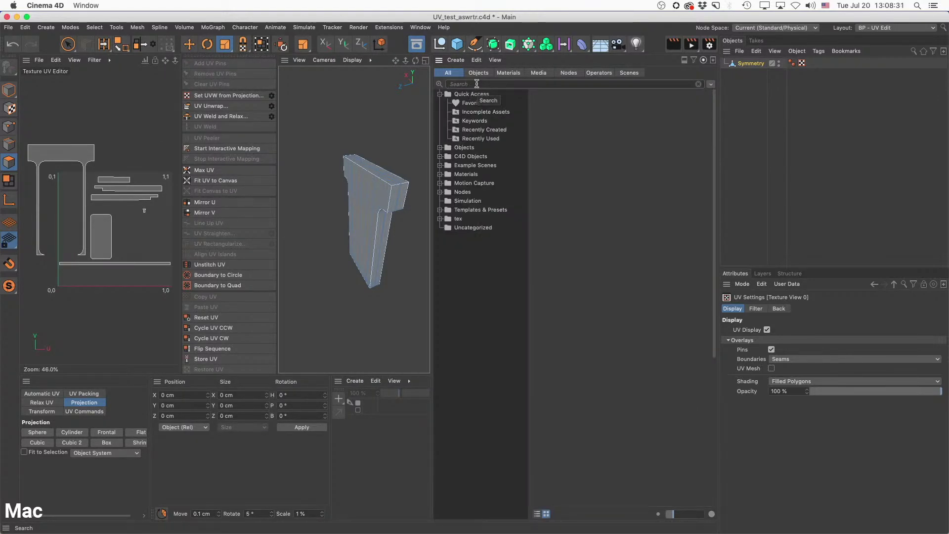
text(human)
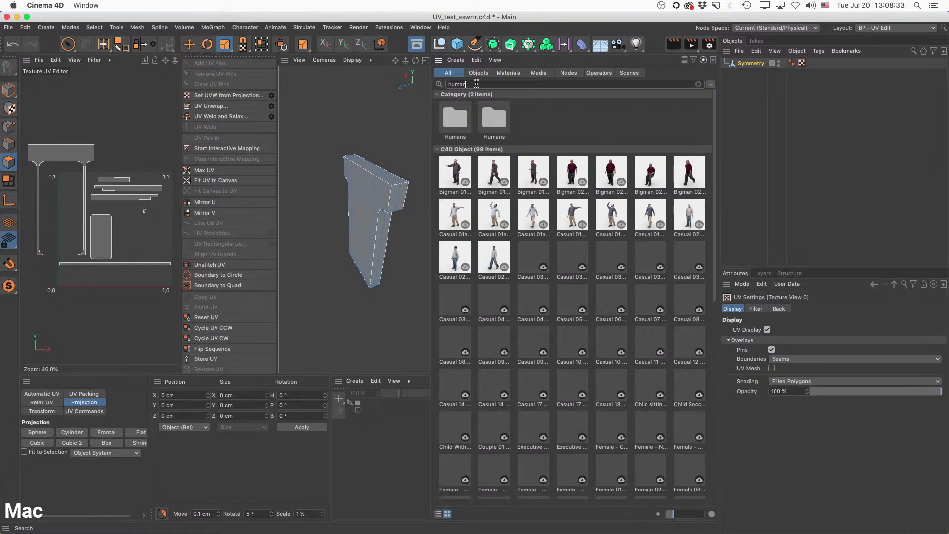
Search the asset browser for "bust", add the Male Bust model to the scene and close the browser.
key(super+a)
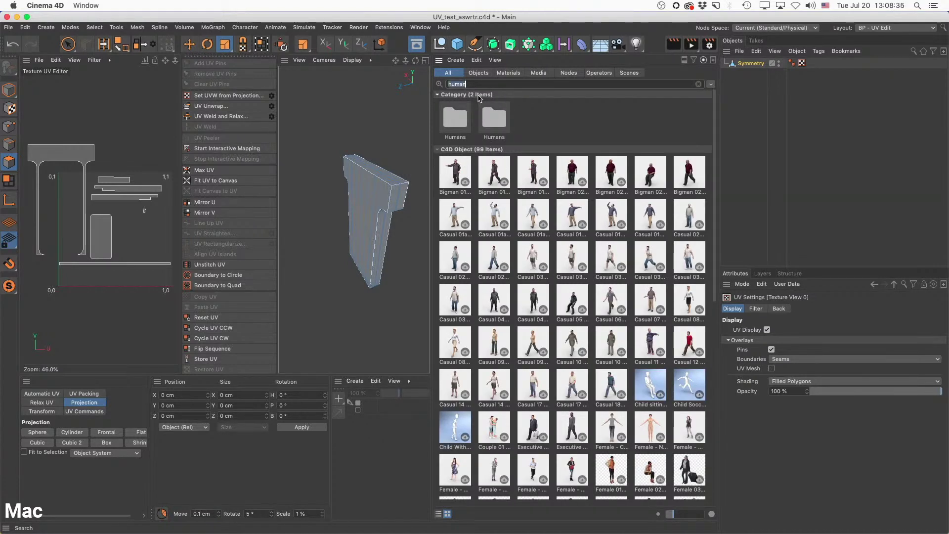
text(bust)
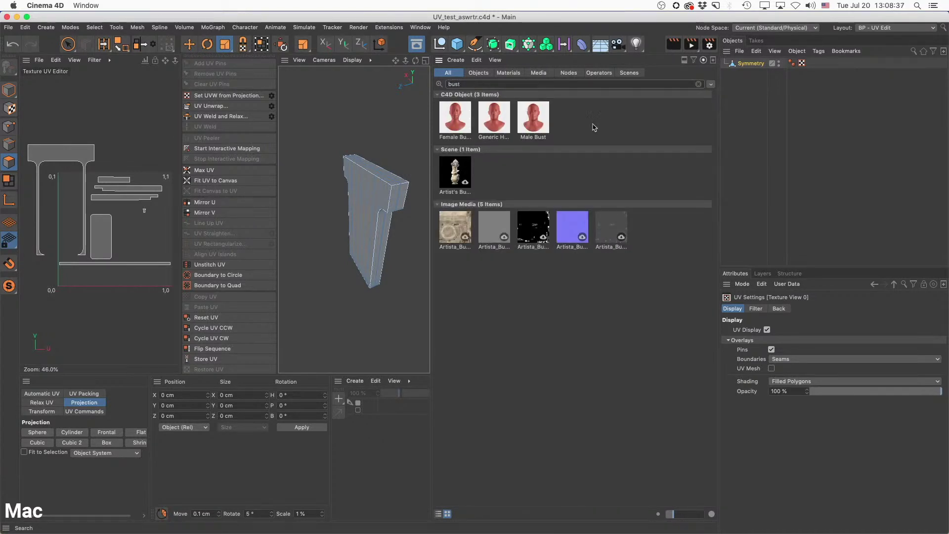
double_click(533, 118)
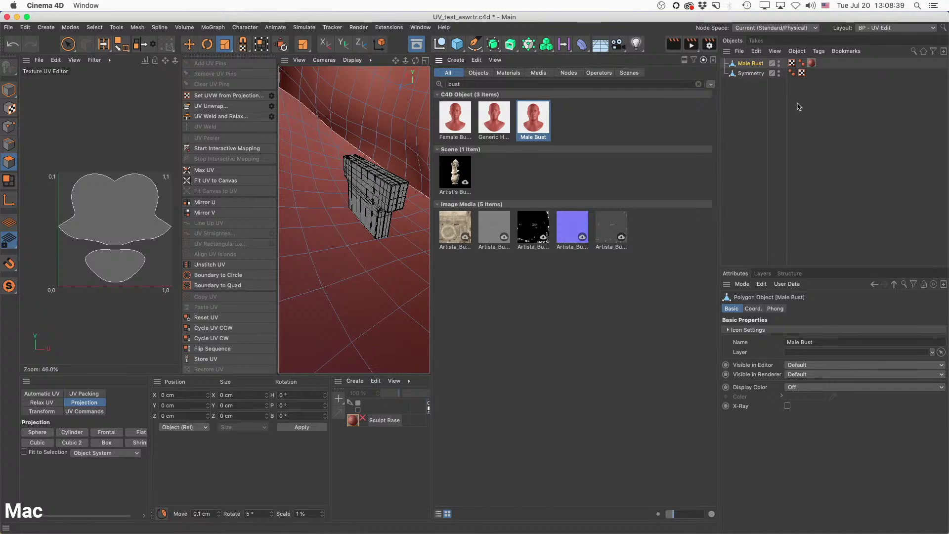
click(417, 44)
click(748, 108)
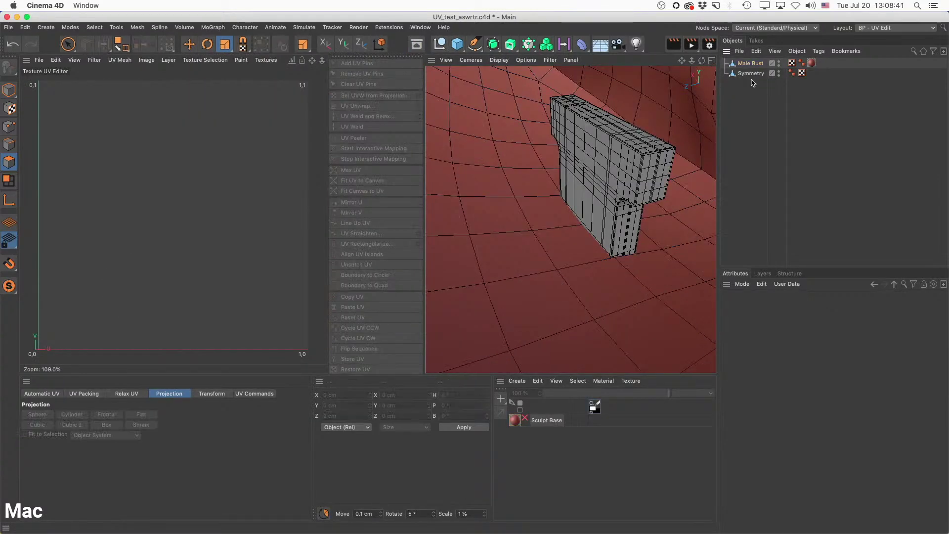
Delete the Symmetry object and select the Male Bust.
click(752, 74)
key(Delete)
click(755, 63)
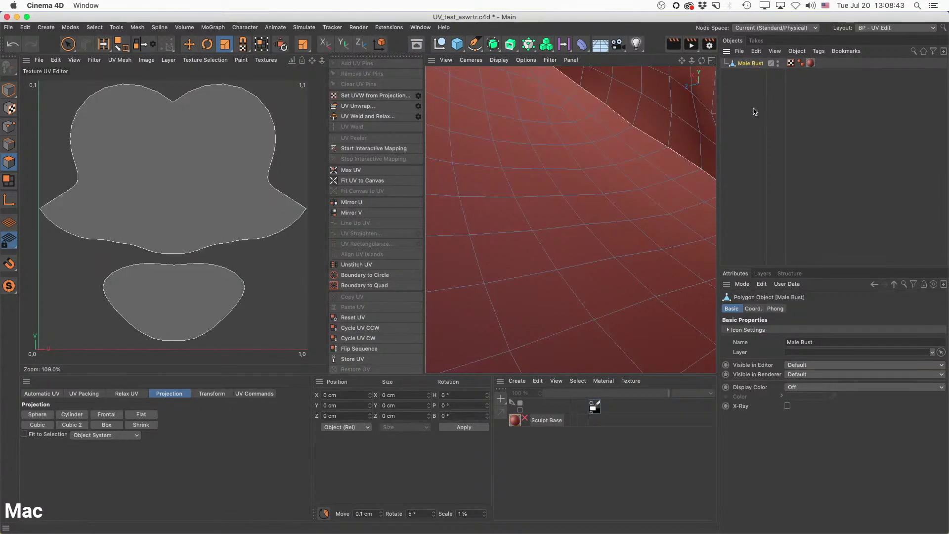
Show the UV mesh for the Male Bust in the UV editor.
click(95, 60)
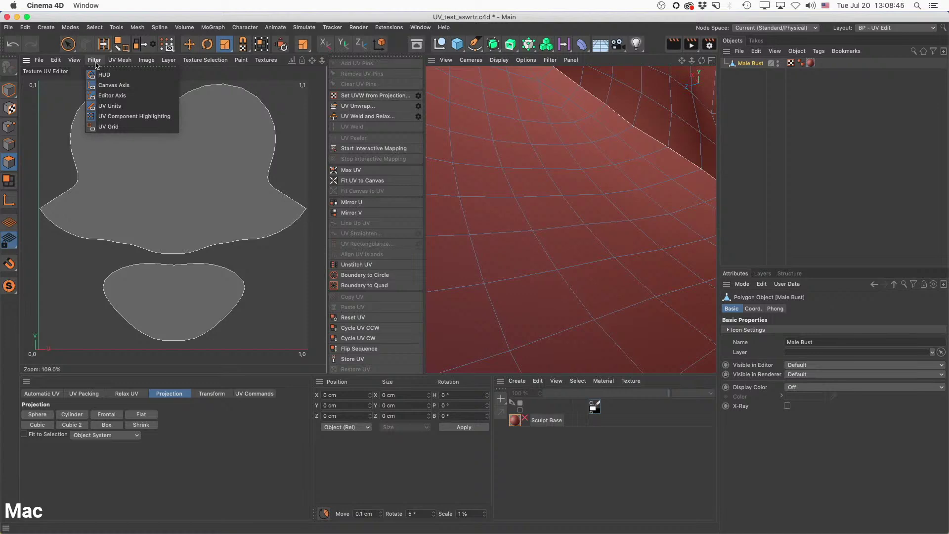
mouse_move(74, 60)
click(110, 249)
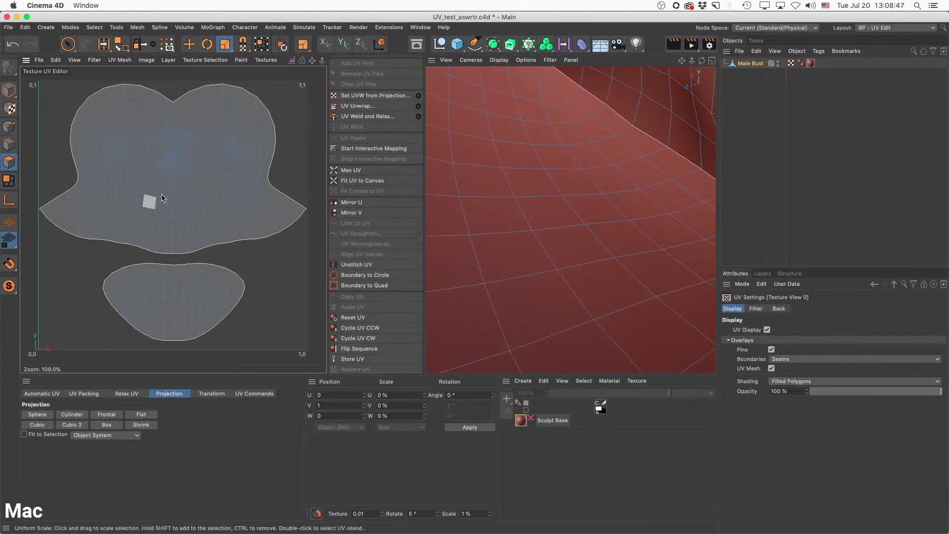
Delete the Male Bust's UVW tag and its Sculpt Base material tag.
click(792, 63)
key(Delete)
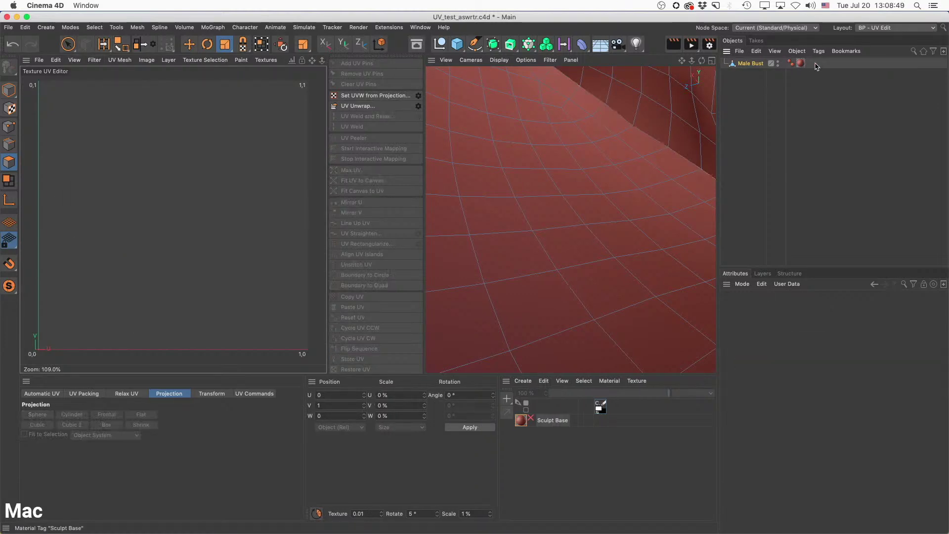
click(800, 63)
key(Delete)
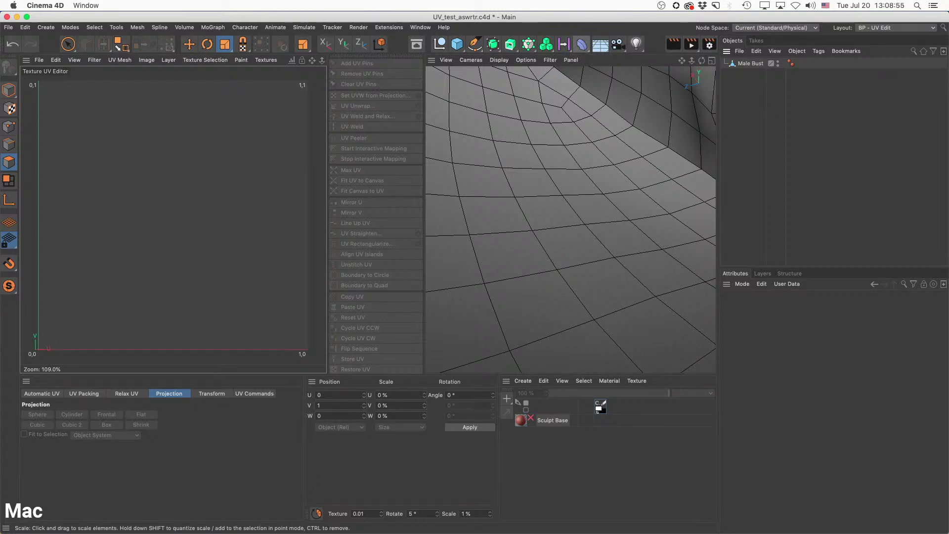
Create a new UVW tag named UVW on the Male Bust using Set UVW from Projection with Automatic Packed UVs.
click(751, 63)
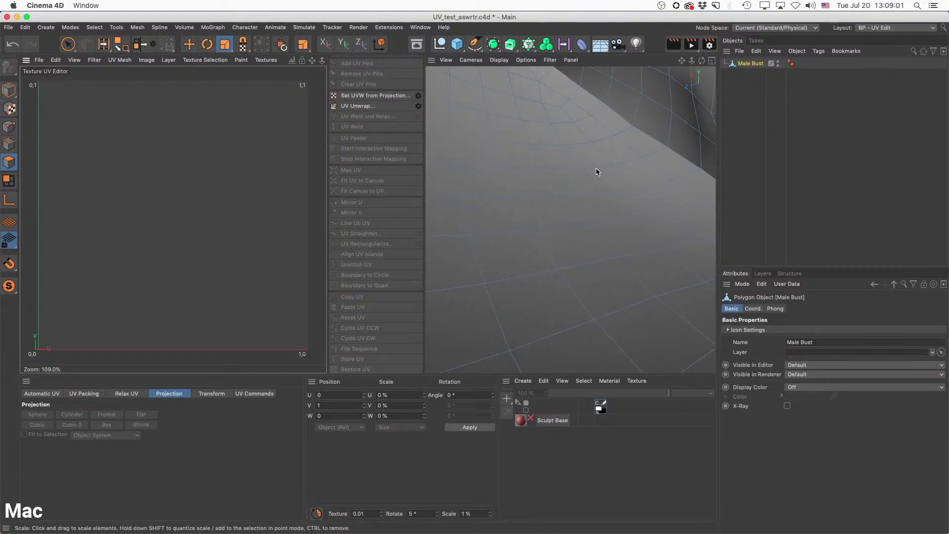
scroll(593, 176, down, 5)
scroll(589, 206, down, 8)
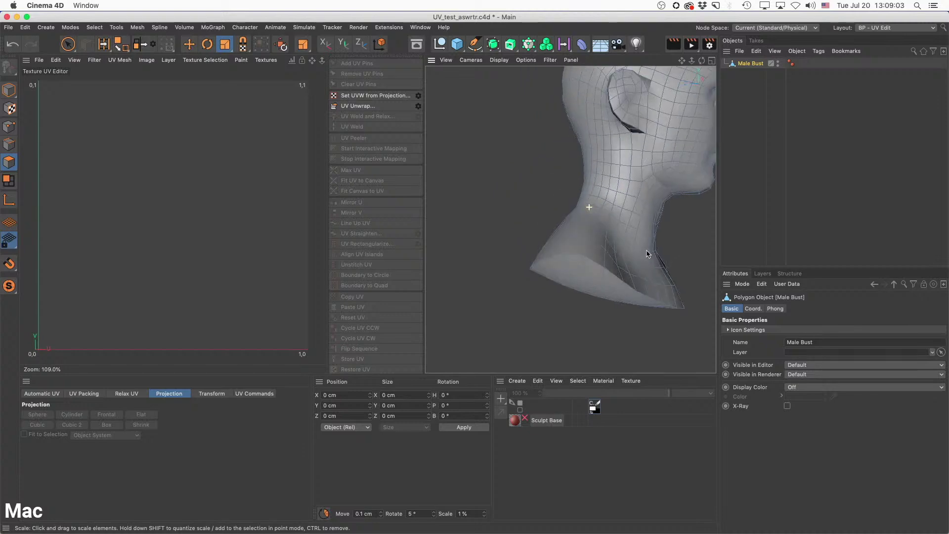
alt+drag(626, 261, 621, 236)
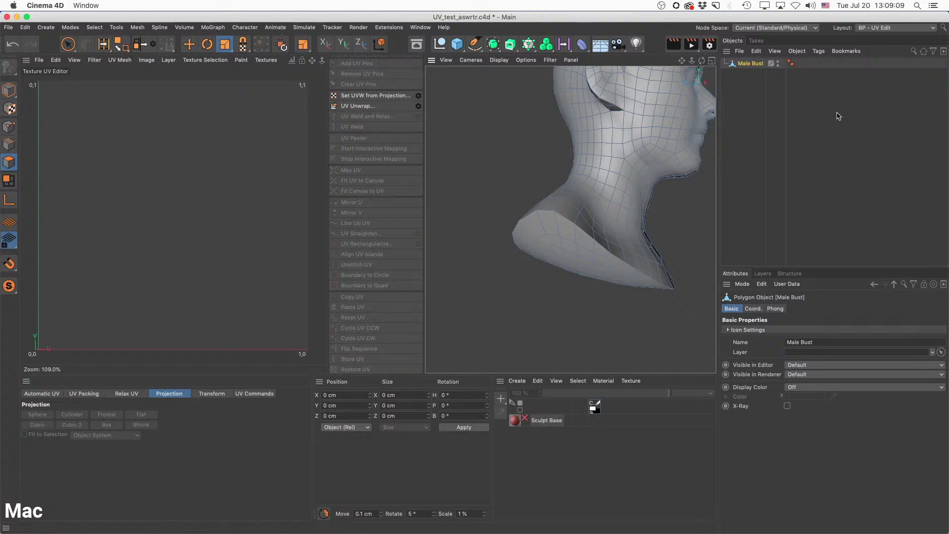
alt+drag(657, 206, 680, 205)
scroll(570, 218, down, 5)
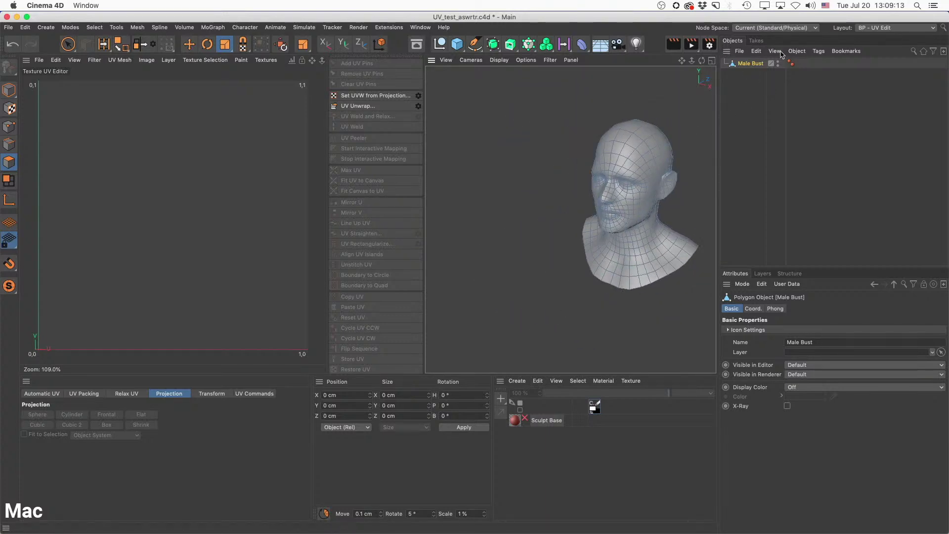
click(815, 52)
mouse_move(840, 97)
click(794, 127)
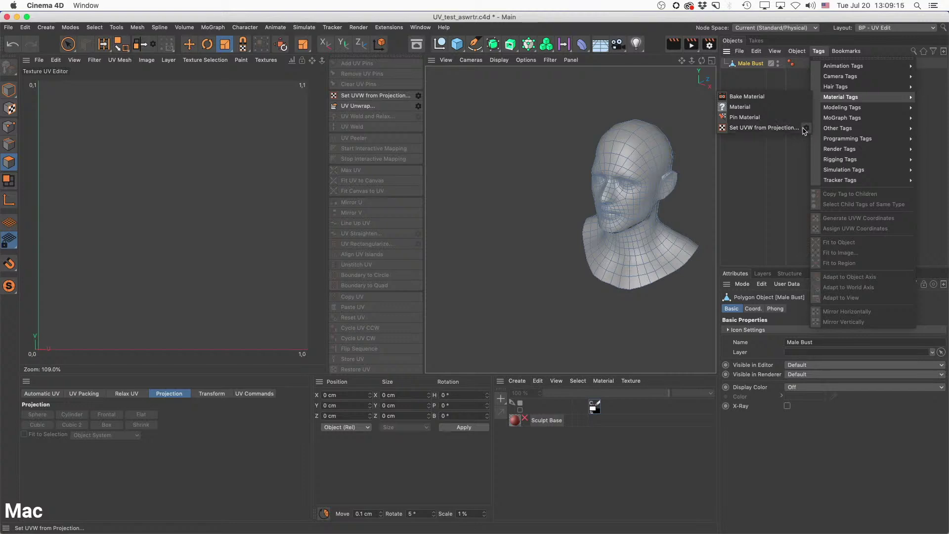
click(785, 100)
click(804, 196)
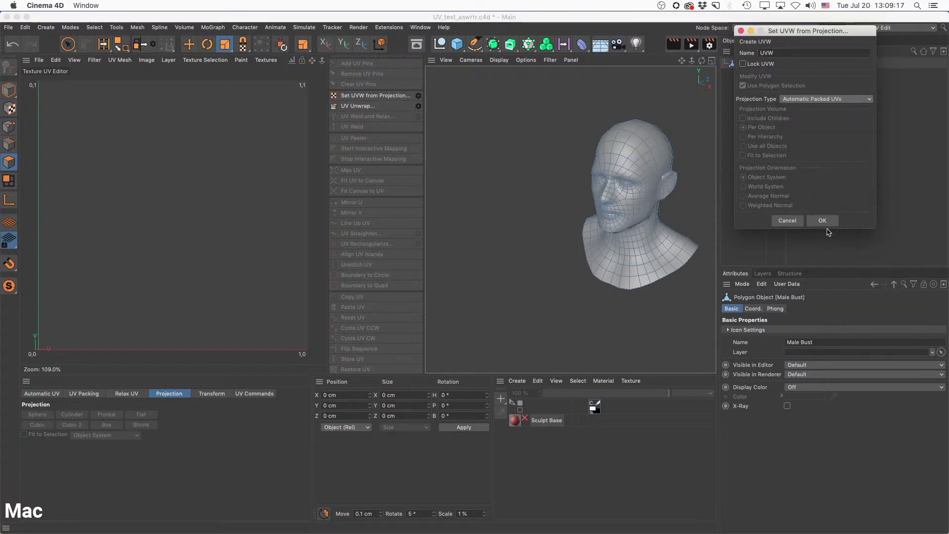
click(822, 220)
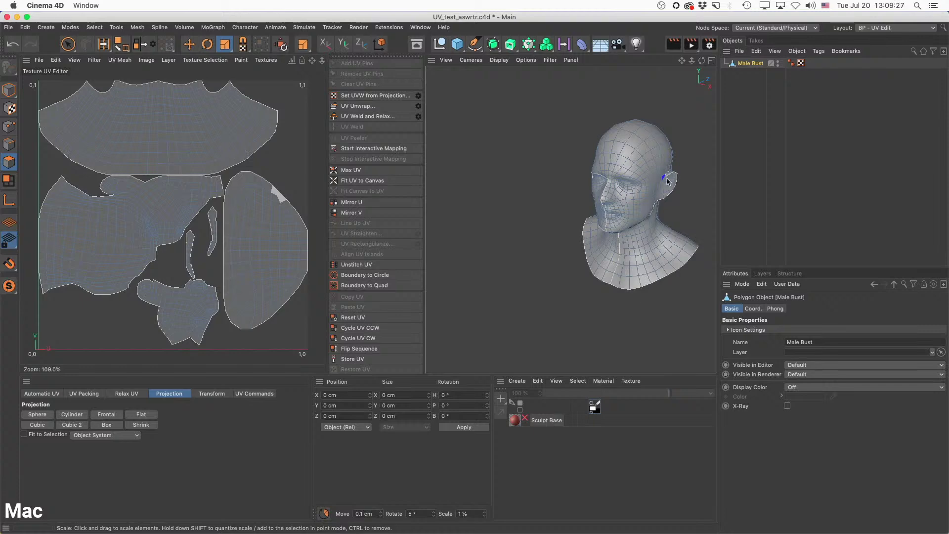
Select the head polygon just in front of the ear's upper edge.
scroll(667, 181, up, 5)
scroll(665, 191, down, 2)
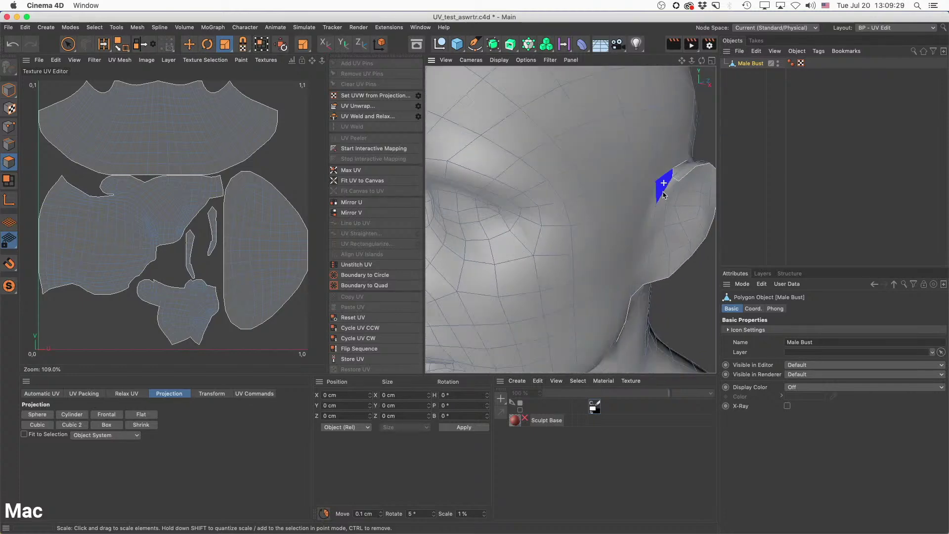
scroll(663, 194, up, 1)
click(666, 186)
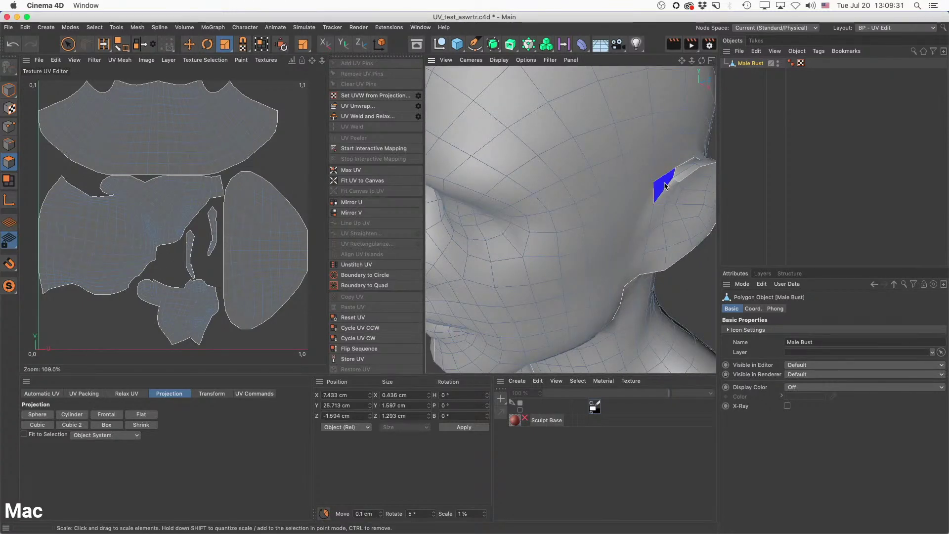
Move the two UV points at the tip of the notch beside the ear to unfold the overlapping UV polygon.
scroll(141, 196, up, 10)
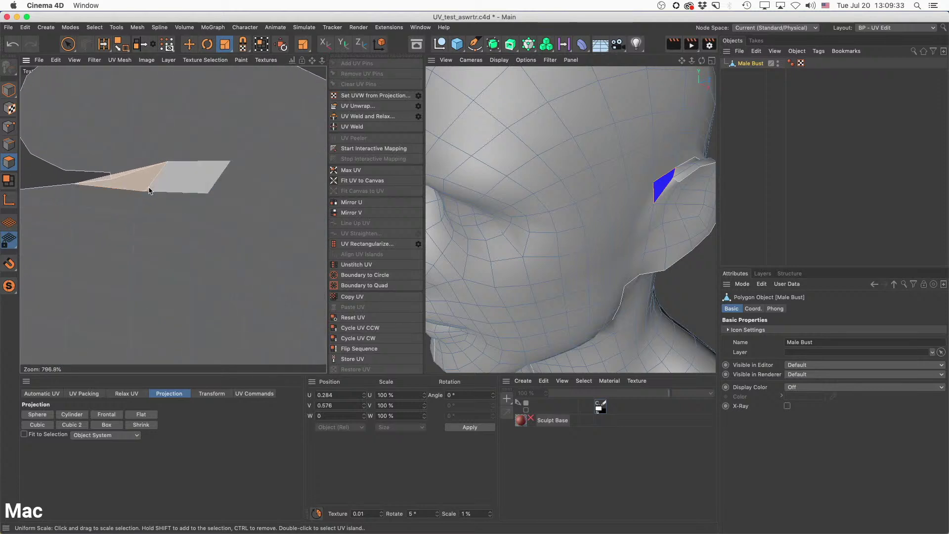
scroll(150, 190, up, 5)
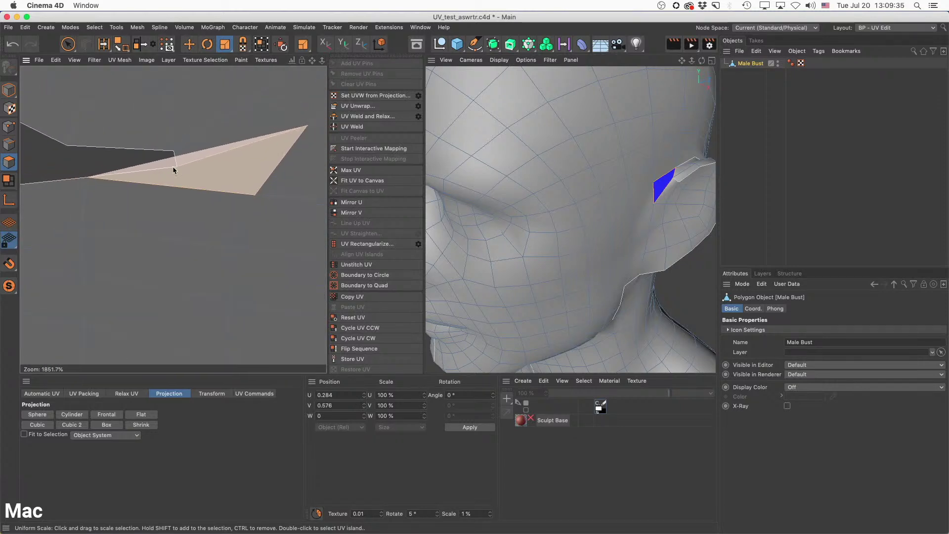
click(9, 126)
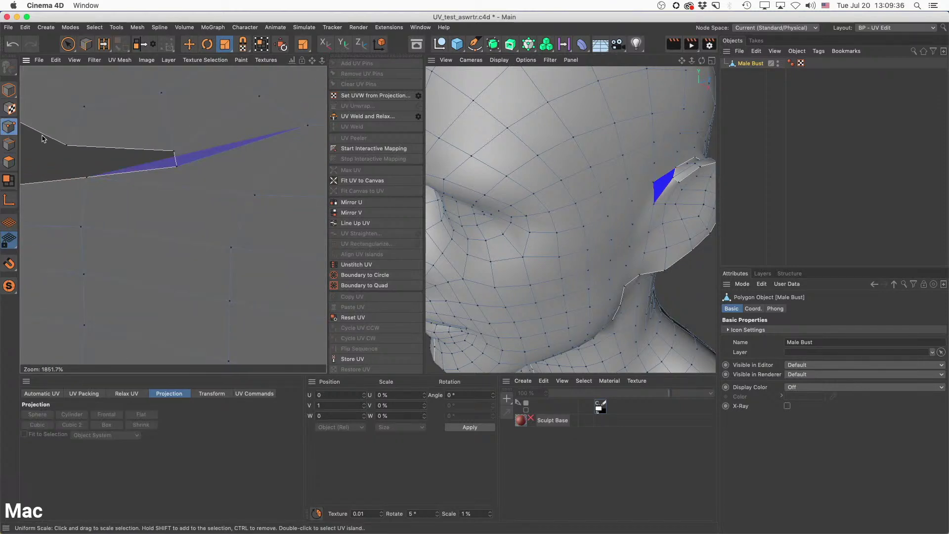
click(176, 167)
key(e)
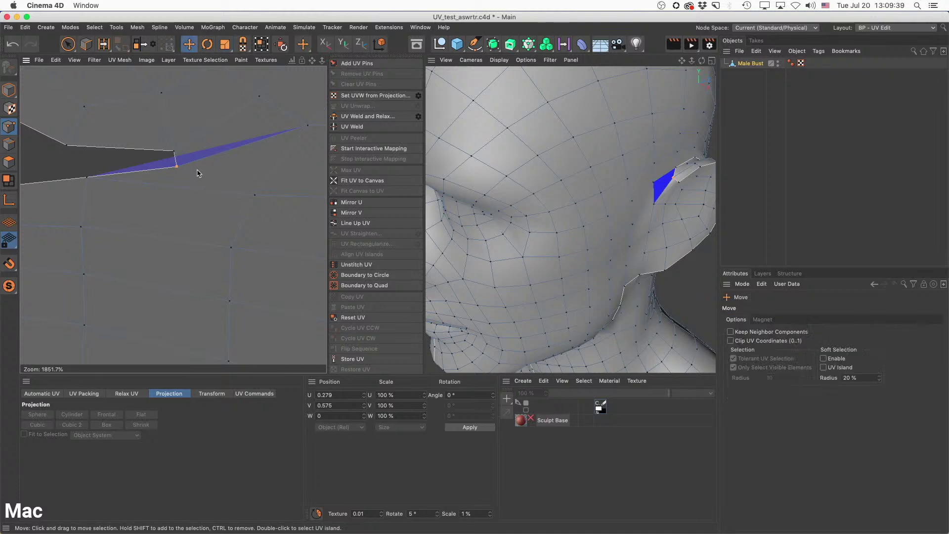
drag(199, 170, 181, 141)
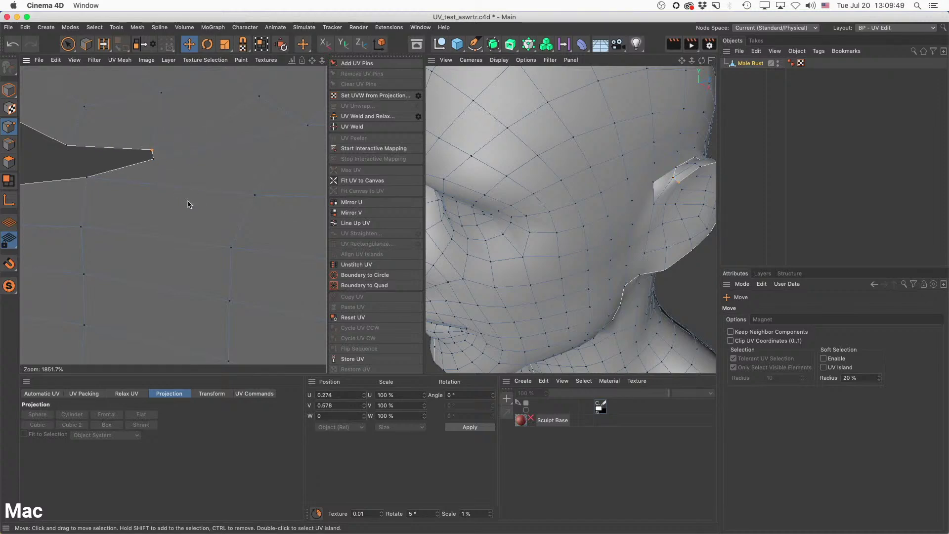
click(751, 65)
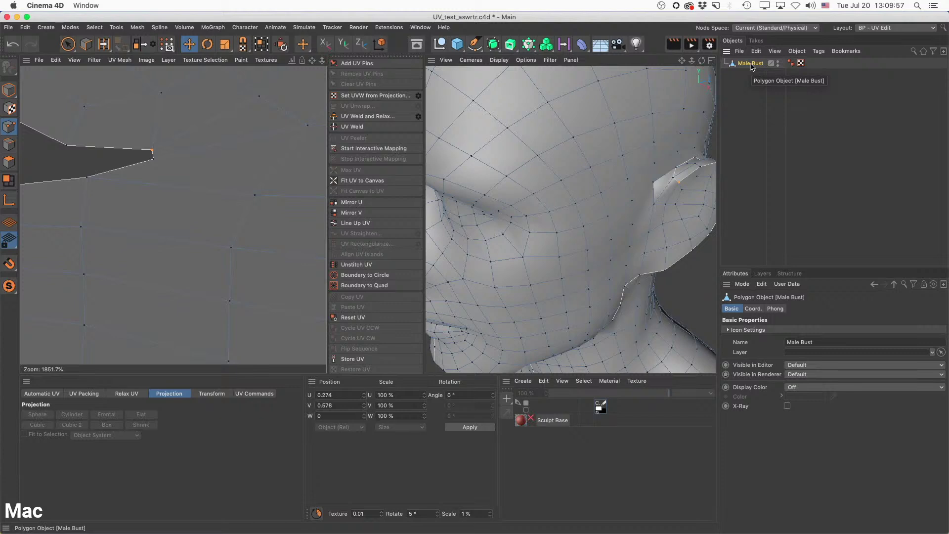
click(750, 87)
ctrl+drag(801, 64, 822, 64)
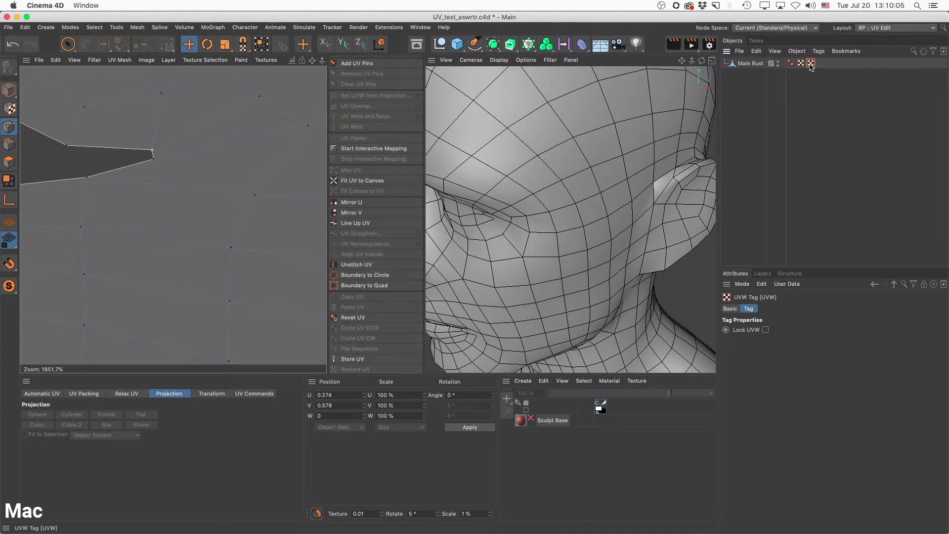
key(Delete)
Create a new material named Mat, assign it to the Male Bust and place the UVW tag after its material tag.
double_click(587, 470)
mouse_move(523, 421)
mouse_down()
mouse_move(829, 42)
mouse_move(759, 66)
mouse_up()
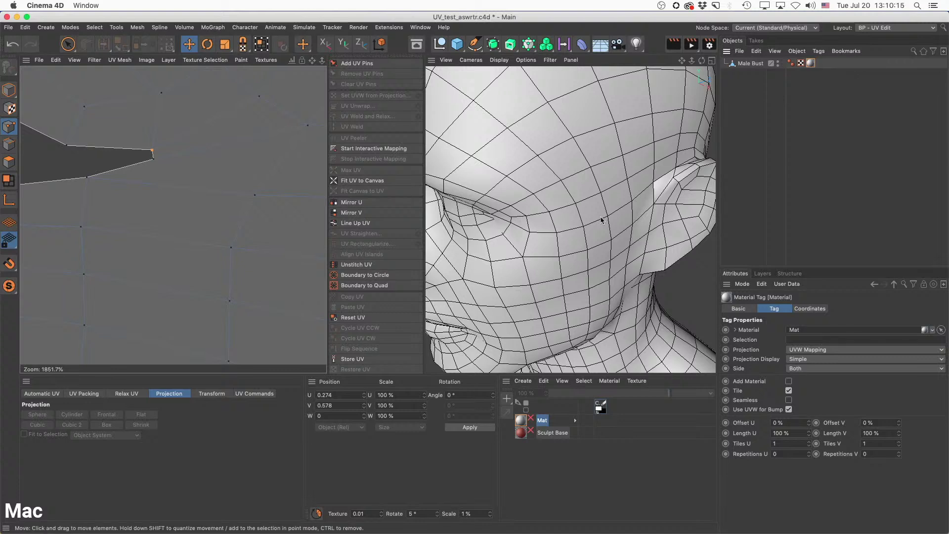
drag(801, 63, 816, 64)
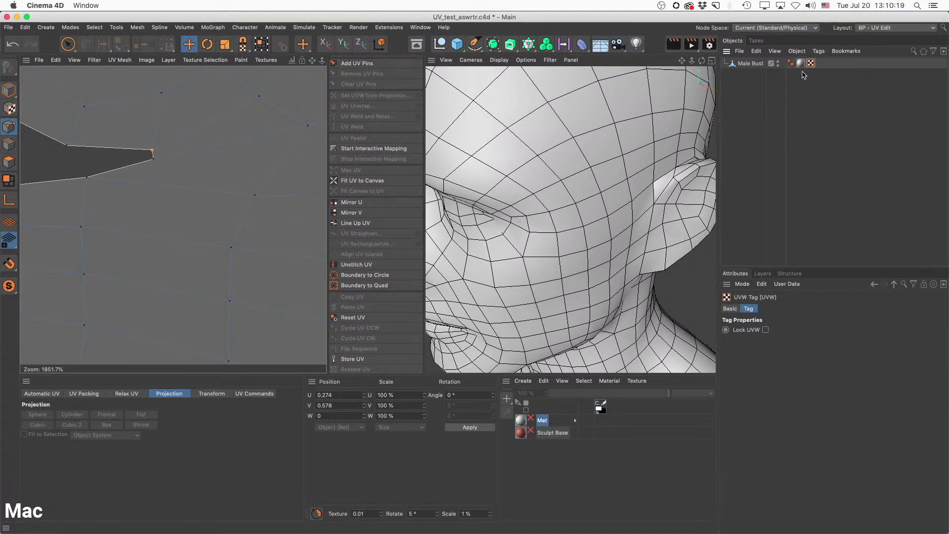
Select all of the bust's UV polygons and apply the Cubic 2 projection to them.
scroll(260, 206, down, 8)
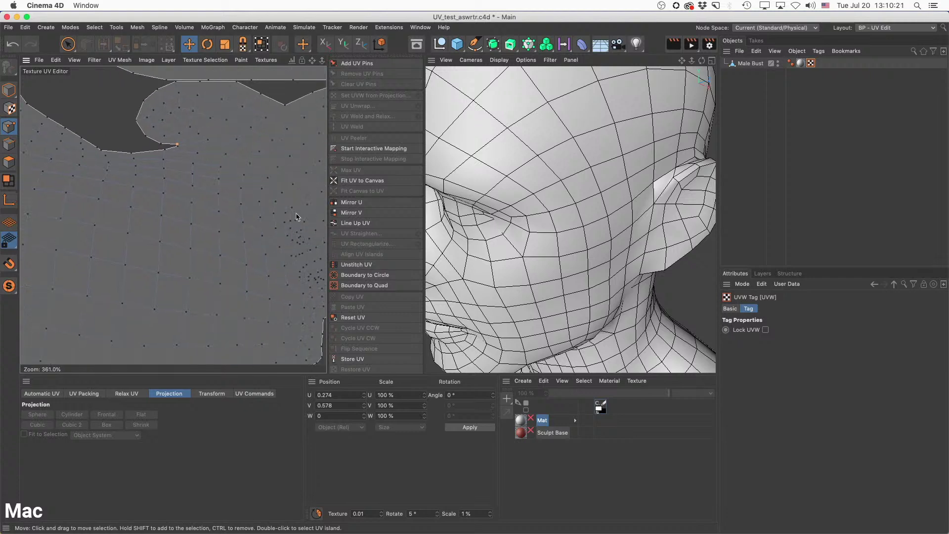
scroll(296, 217, down, 6)
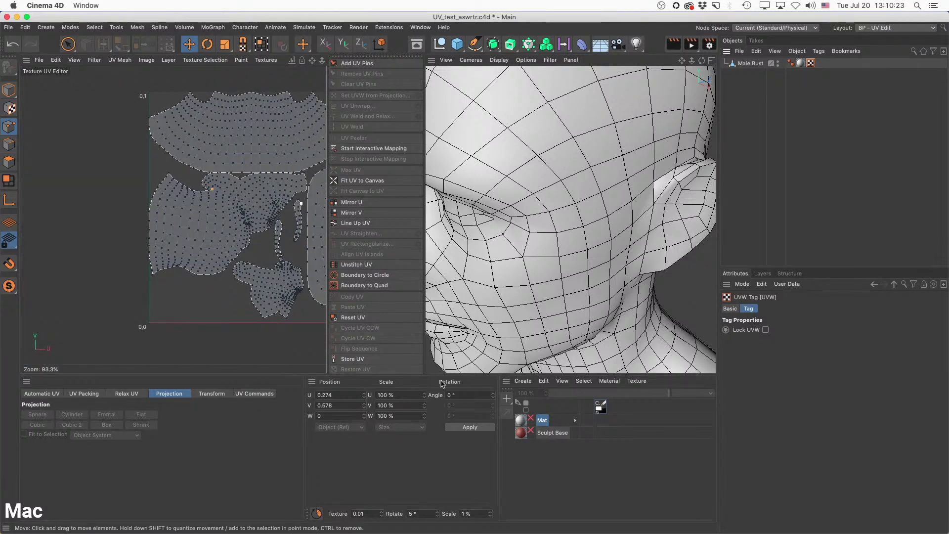
click(9, 162)
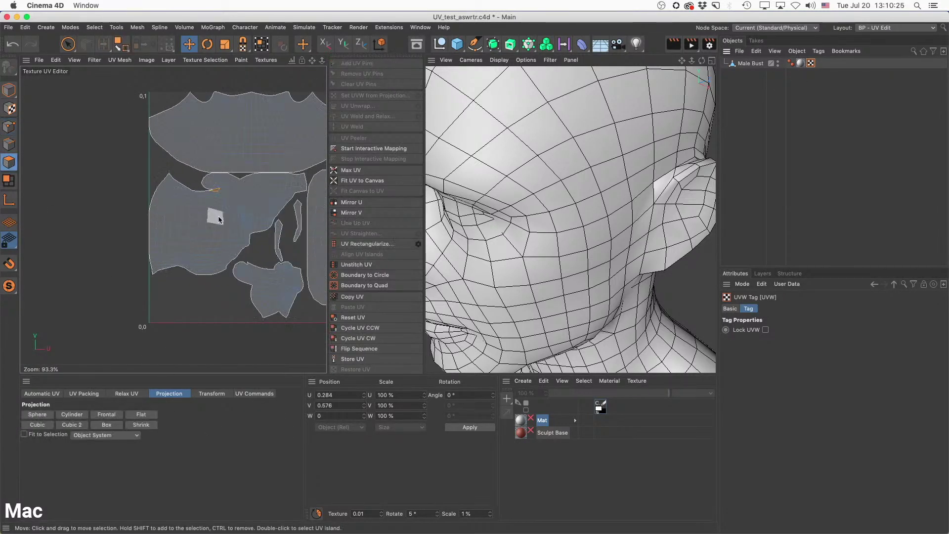
key(super+a)
click(74, 425)
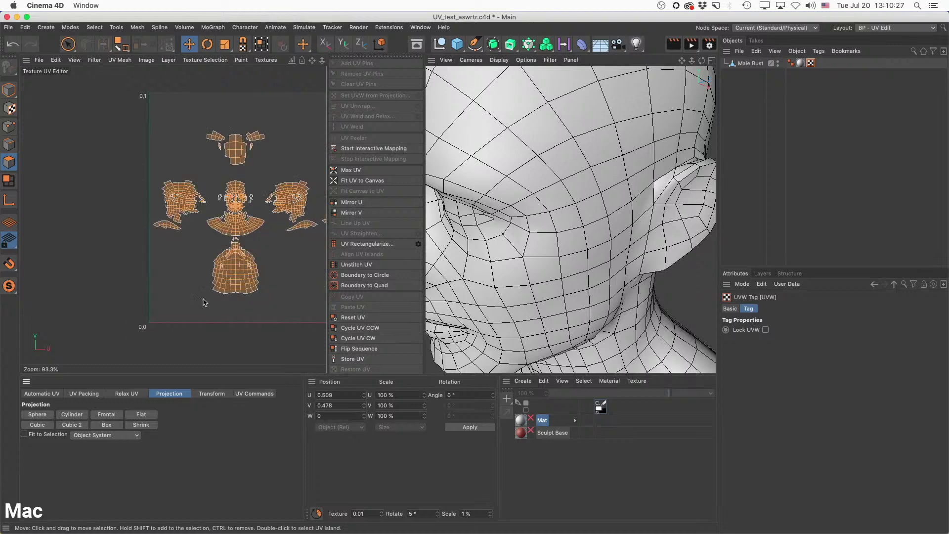
Duplicate the Male Bust's UVW tag and apply the Frontal projection to the copy.
ctrl+drag(810, 64, 822, 65)
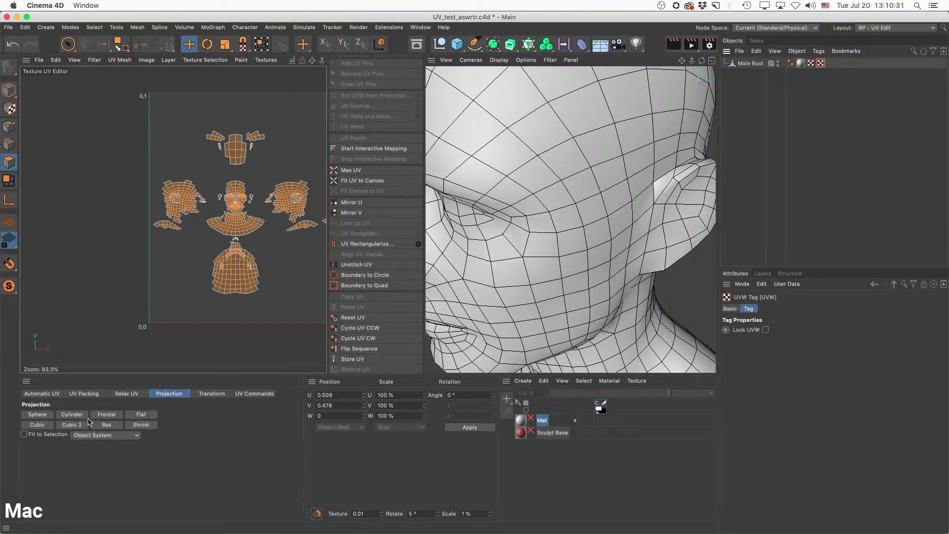
click(106, 414)
scroll(266, 196, down, 6)
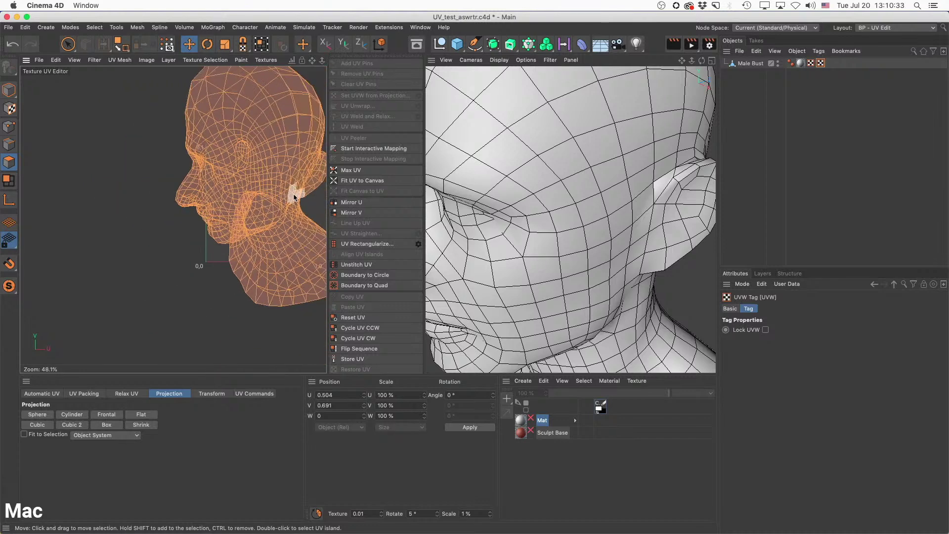
Scale down and reposition the frontal head UVs so they fit inside the 0–1 UV canvas.
key(t)
drag(299, 154, 418, 155)
key(e)
key(t)
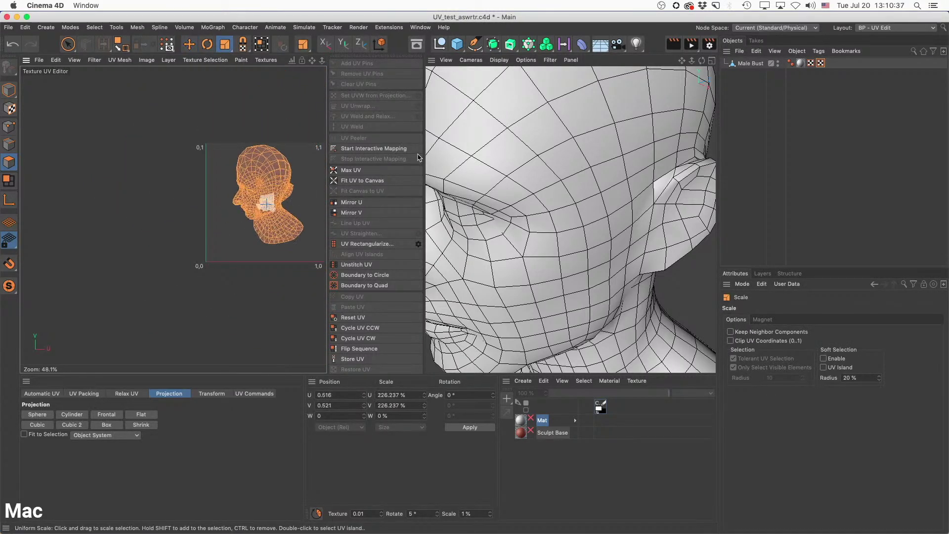
alt+middle_drag(297, 188, 276, 193)
Disable Reflectance on the Mat material and load UV Grid 01A 2K.png as its Color texture.
mouse_move(525, 434)
mouse_down()
mouse_move(828, 75)
mouse_move(814, 65)
mouse_move(809, 104)
mouse_move(530, 439)
mouse_up()
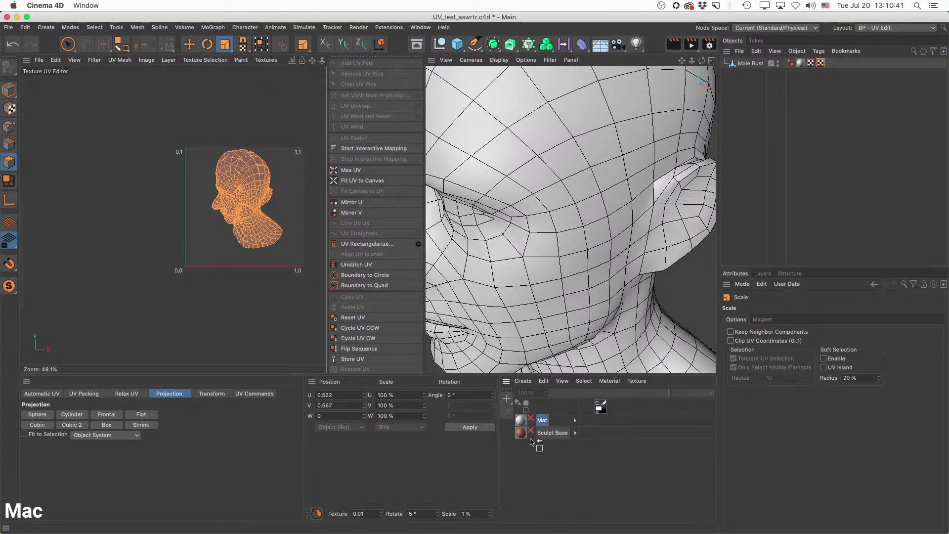
click(525, 472)
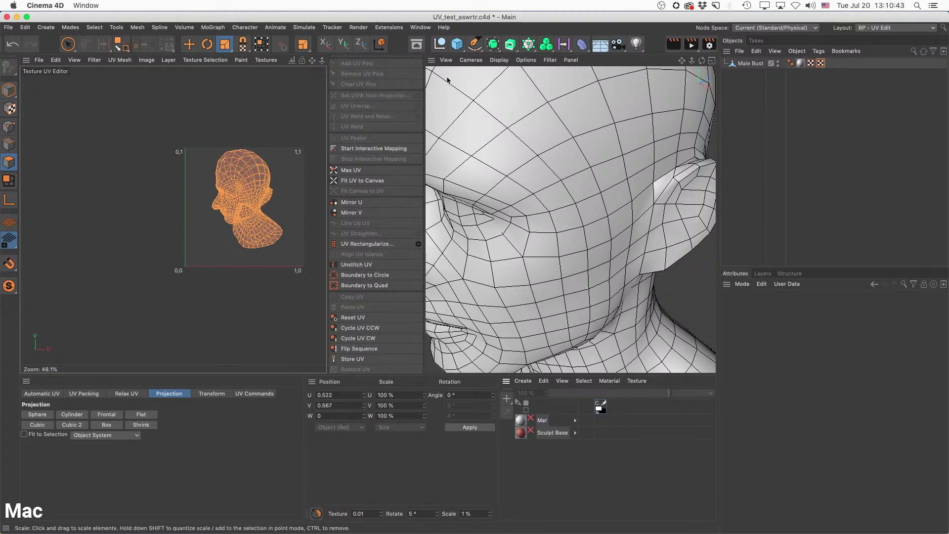
double_click(520, 418)
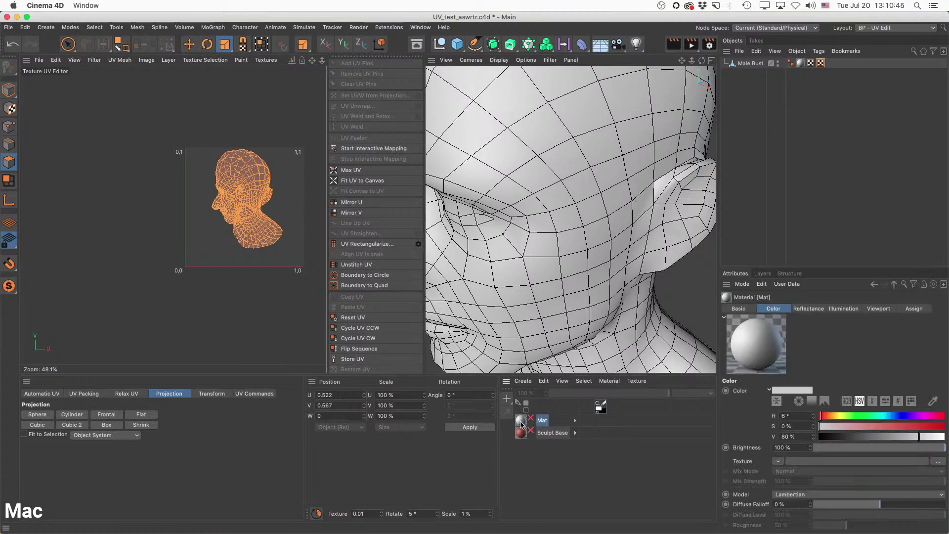
click(574, 315)
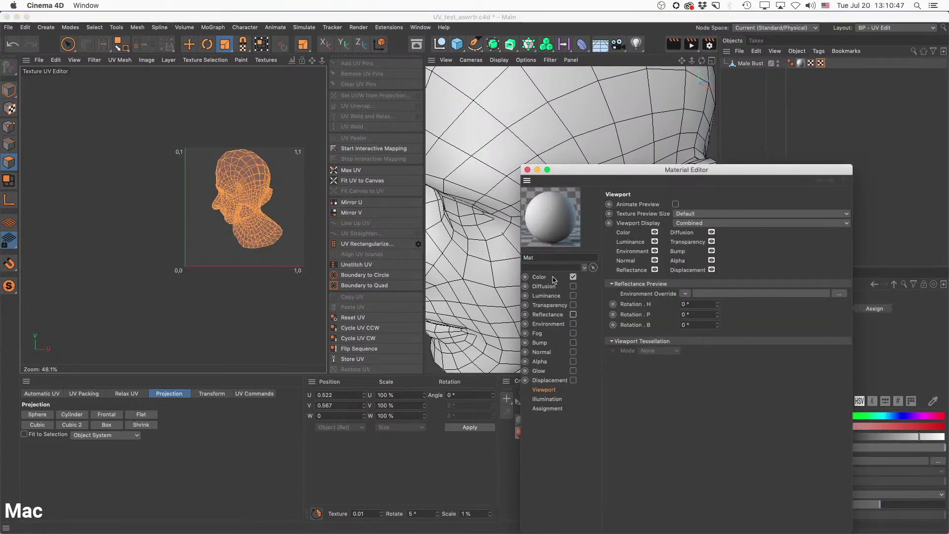
click(539, 277)
click(842, 275)
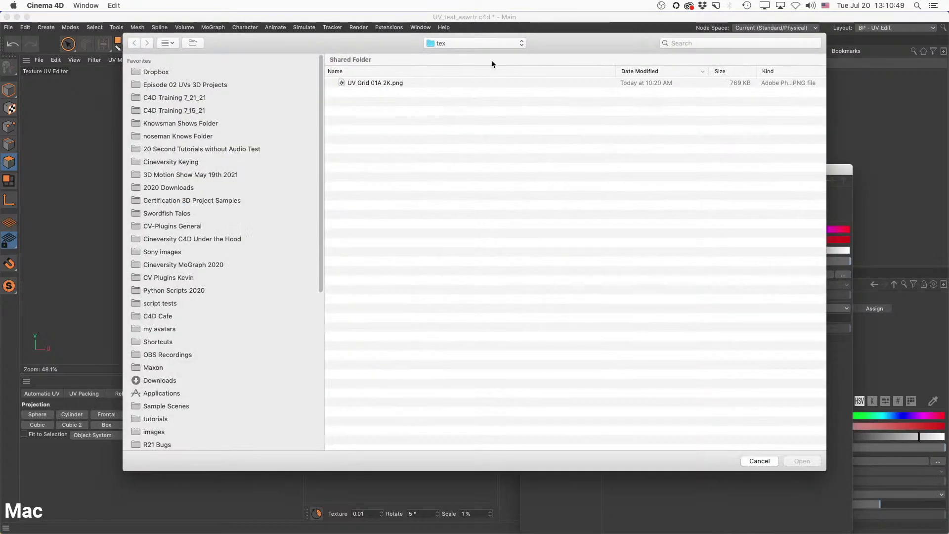
double_click(374, 84)
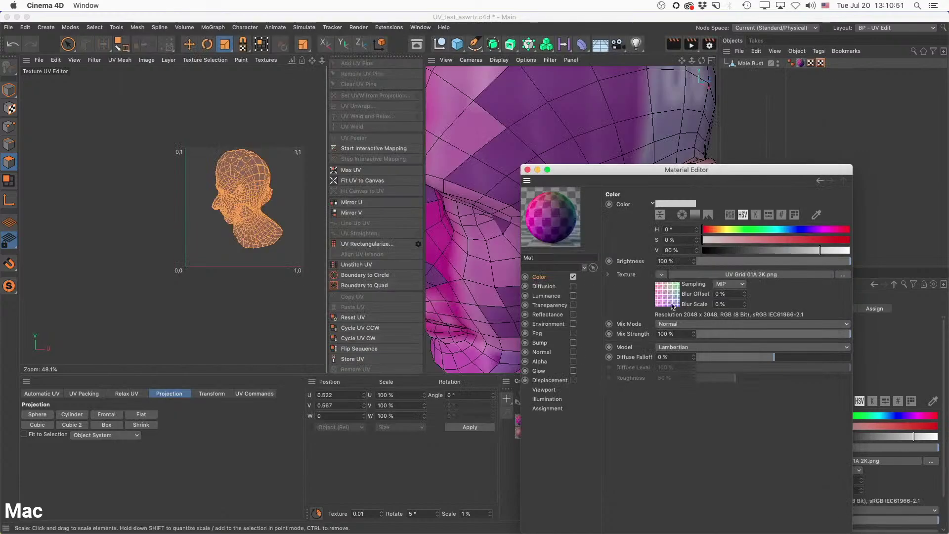
click(526, 171)
Reorder the Male Bust's tags so the Mat material tag sits between the two UVW tags.
scroll(603, 225, down, 10)
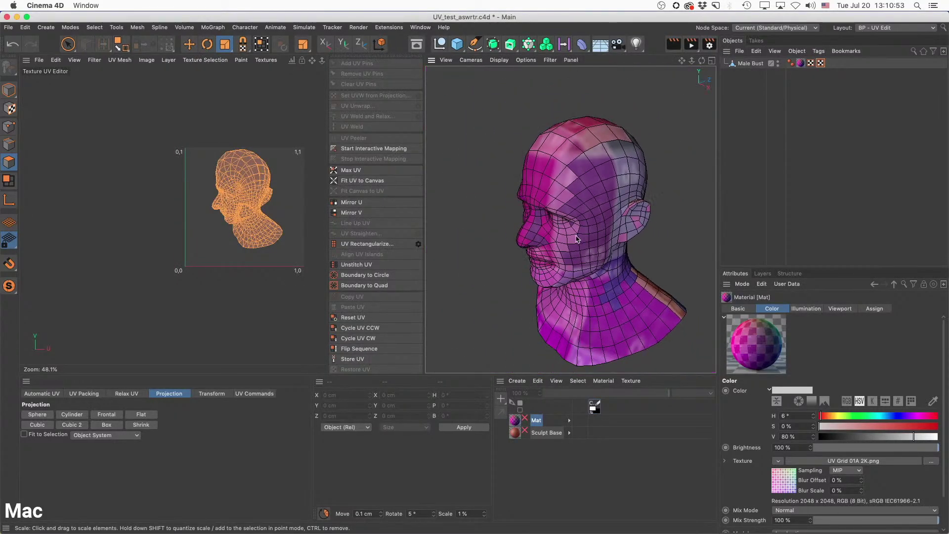
alt+drag(605, 250, 597, 236)
drag(800, 64, 818, 66)
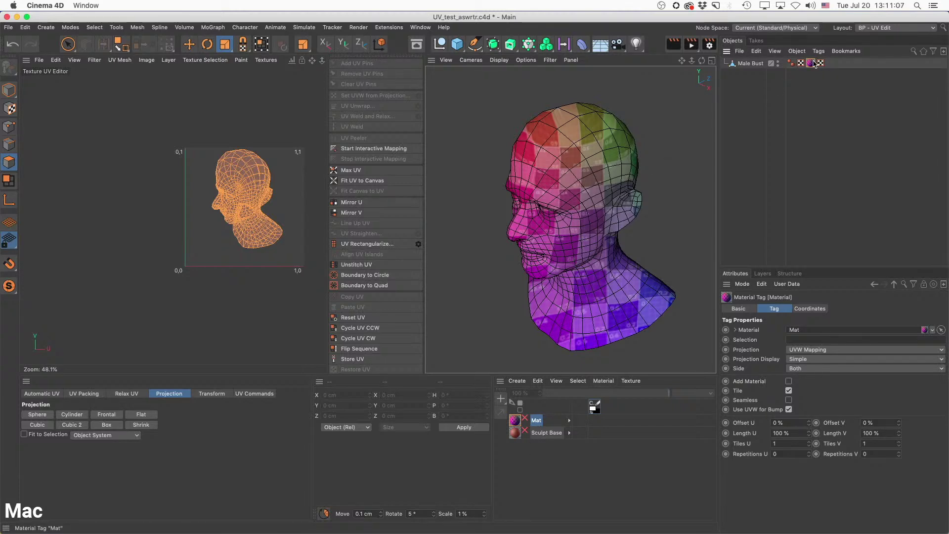
Duplicate the Mat material as Mat.1 and wrap its Color texture in a Colorizer shader with a black-to-white gradient.
ctrl+drag(515, 421, 520, 460)
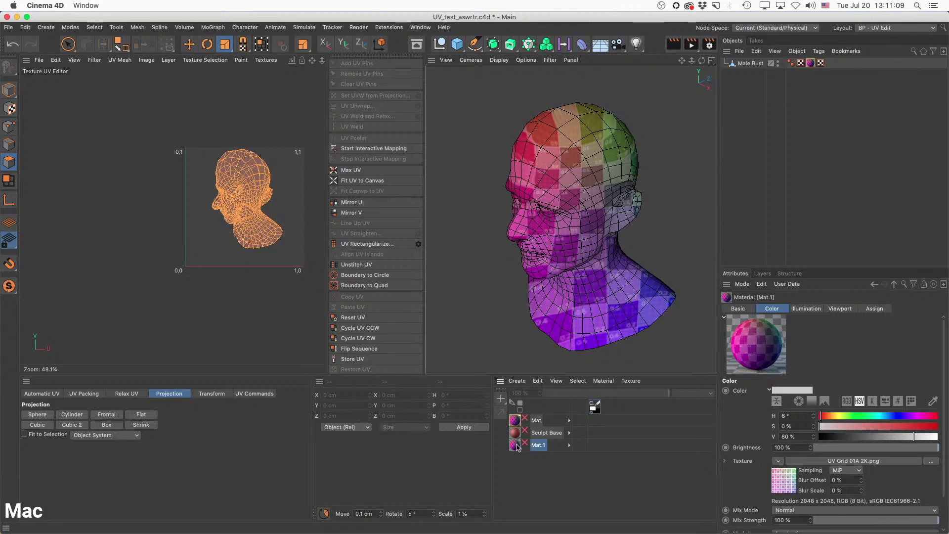
double_click(516, 445)
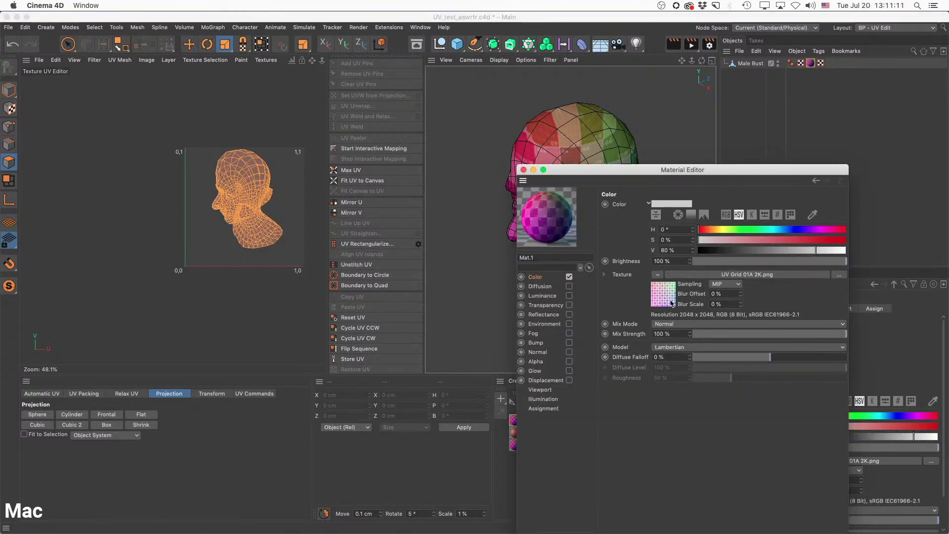
click(658, 275)
click(690, 409)
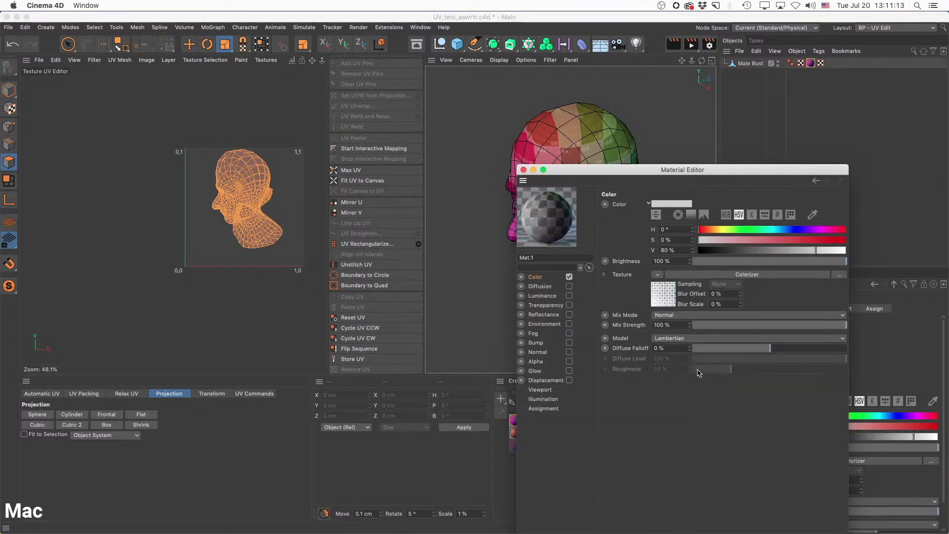
click(667, 299)
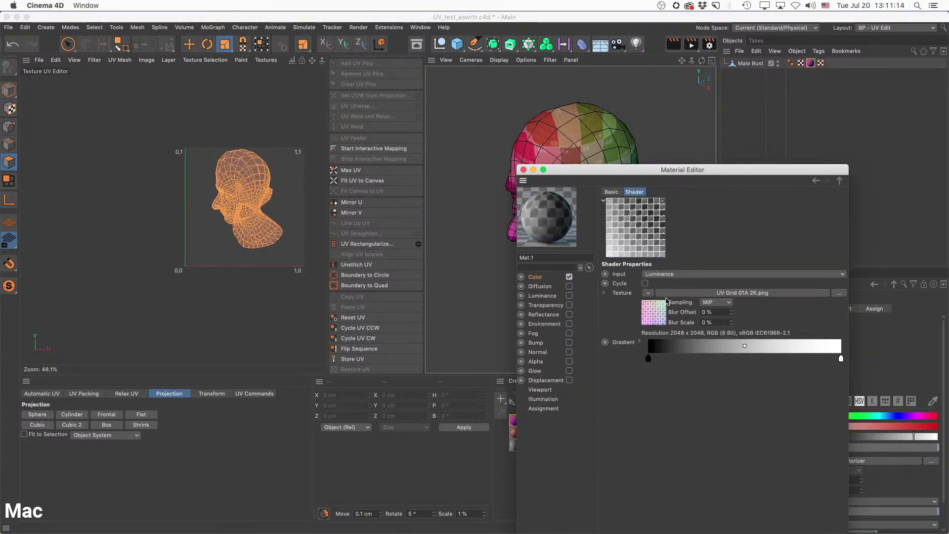
click(524, 170)
Assign Mat.1 to the Male Bust, placing its material tag ahead of the first UVW tag.
drag(517, 450, 796, 68)
click(799, 110)
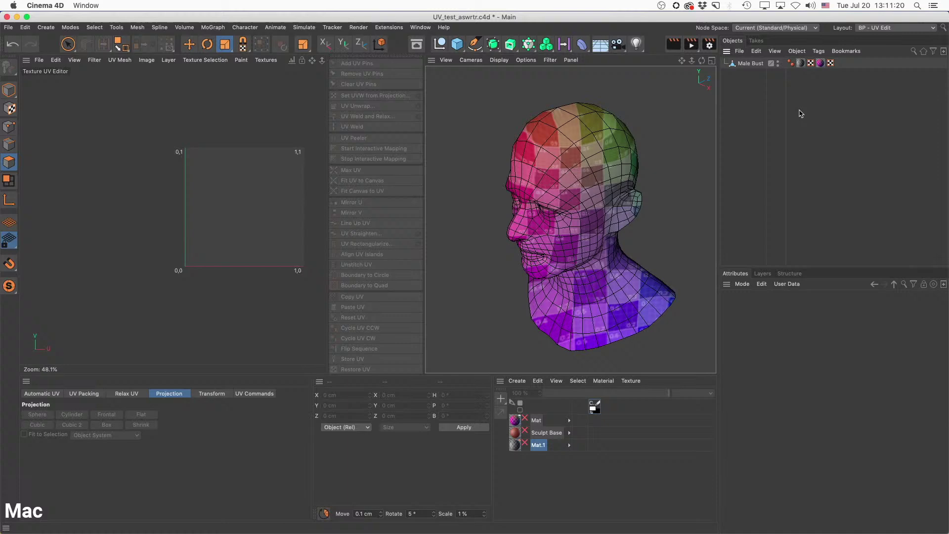
Compare the bust's two material and UVW tag pairs, deleting the Mat tag to preview Mat.1 alone and undoing the deletion.
click(821, 63)
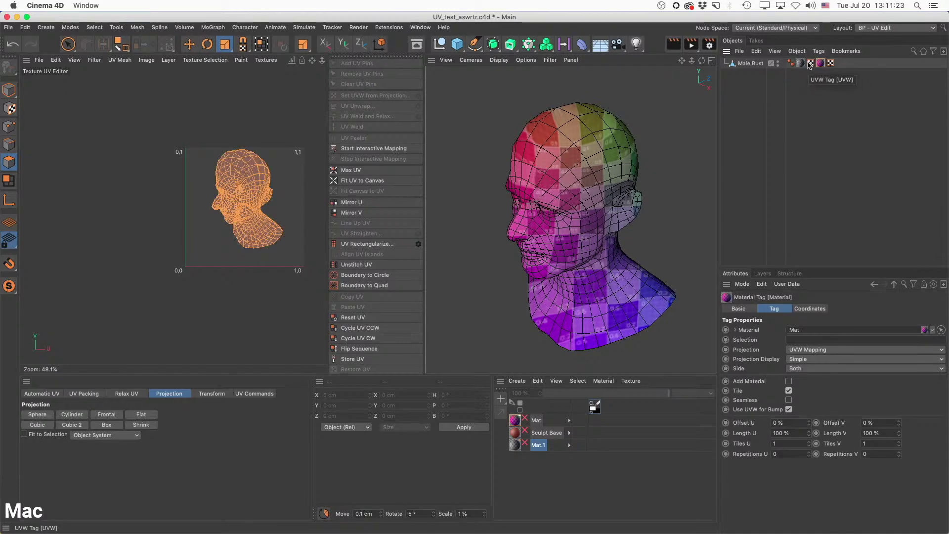
click(801, 64)
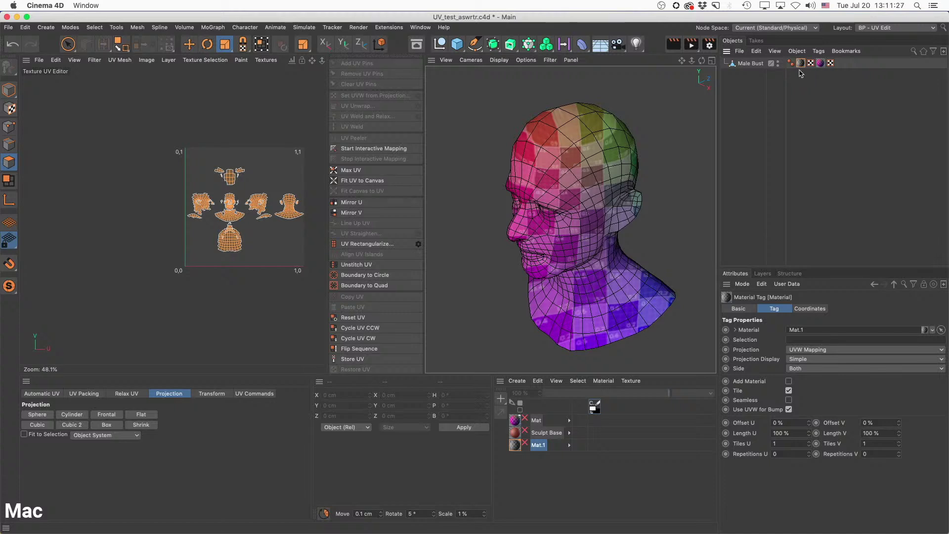
key(Delete)
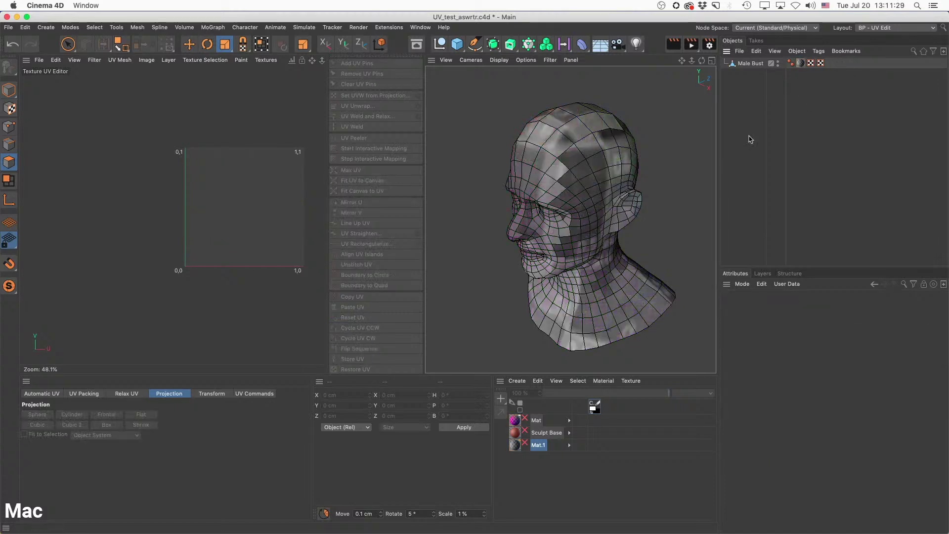
click(811, 63)
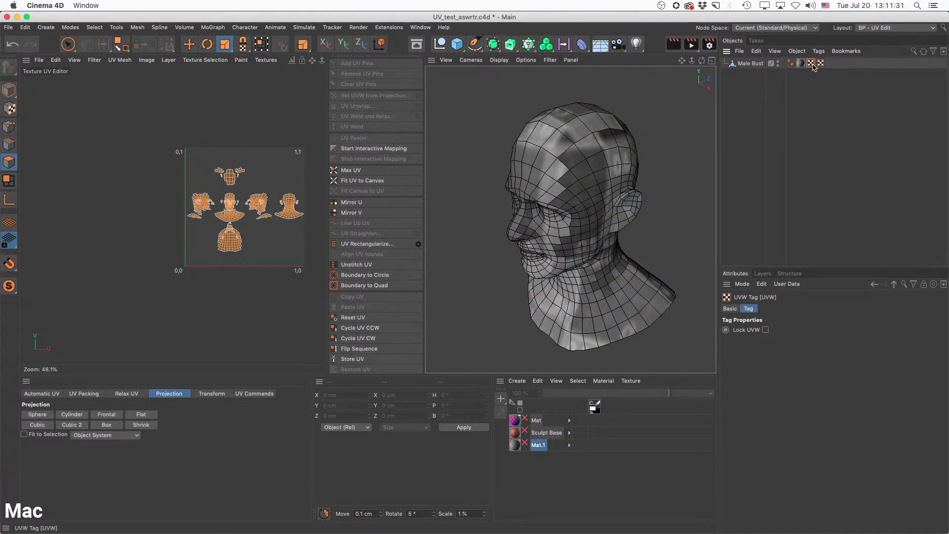
key(super+z)
key(super+z)
click(831, 64)
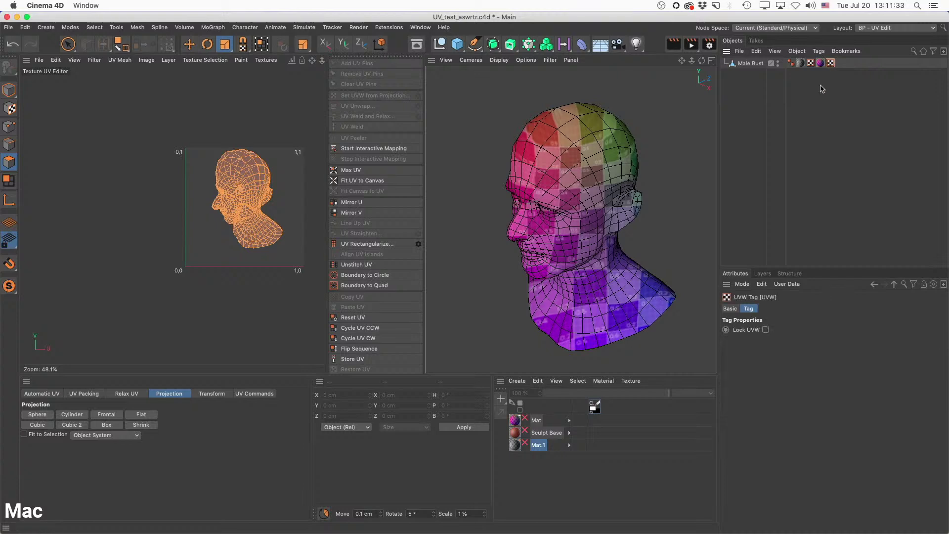
click(823, 87)
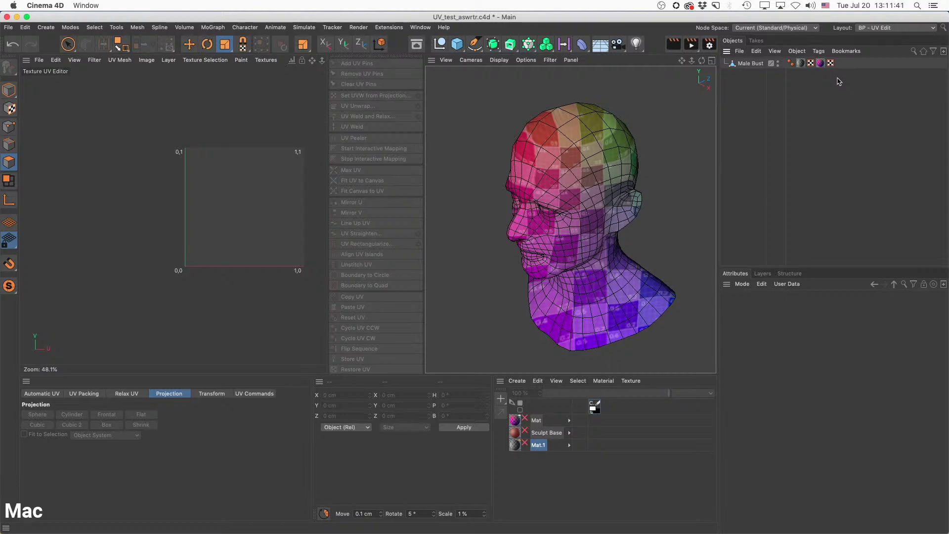
Delete the Mat.1 material tag from the Male Bust, keeping the Mat tag and both UVW tags.
click(800, 63)
click(824, 78)
drag(847, 61, 800, 69)
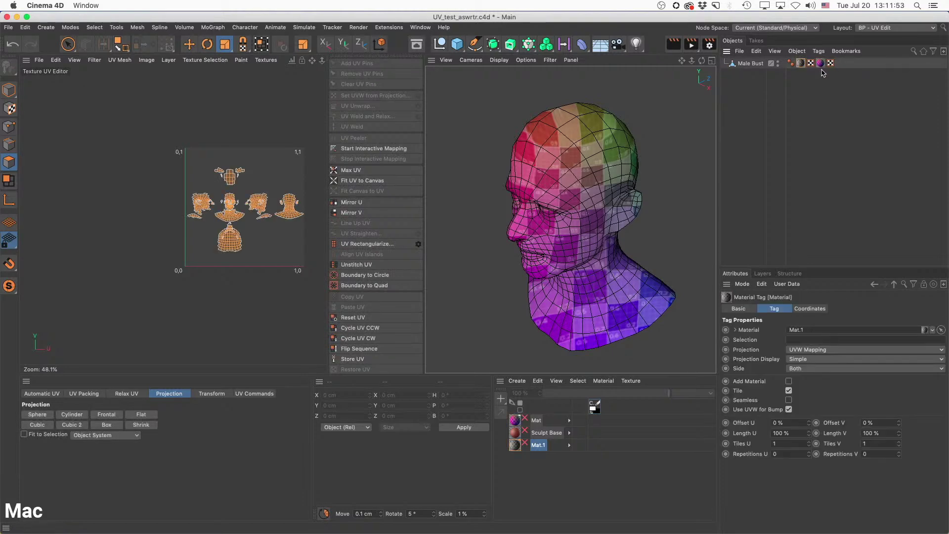
key(Delete)
click(812, 64)
key(Delete)
key(super+z)
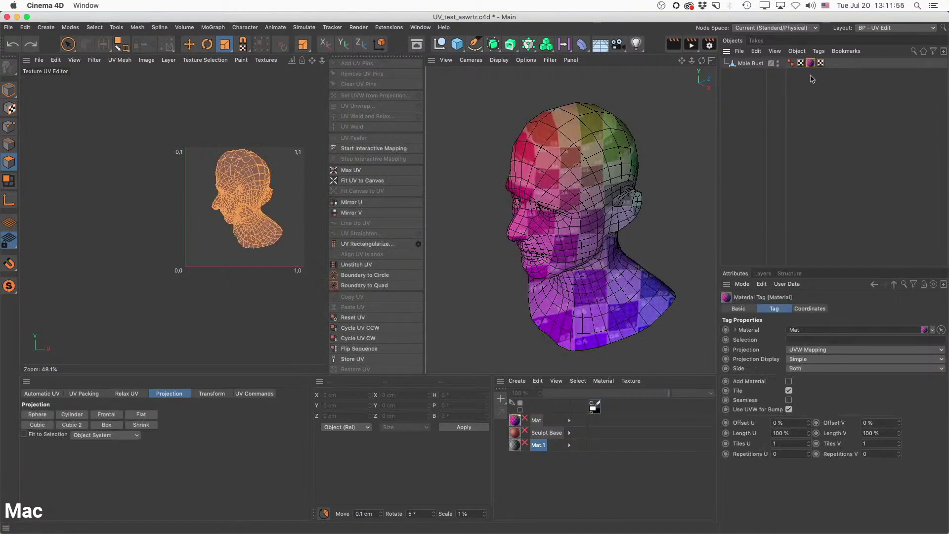
Place the Mat material tag ahead of both UVW tags and delete the last UVW tag.
drag(811, 65, 797, 64)
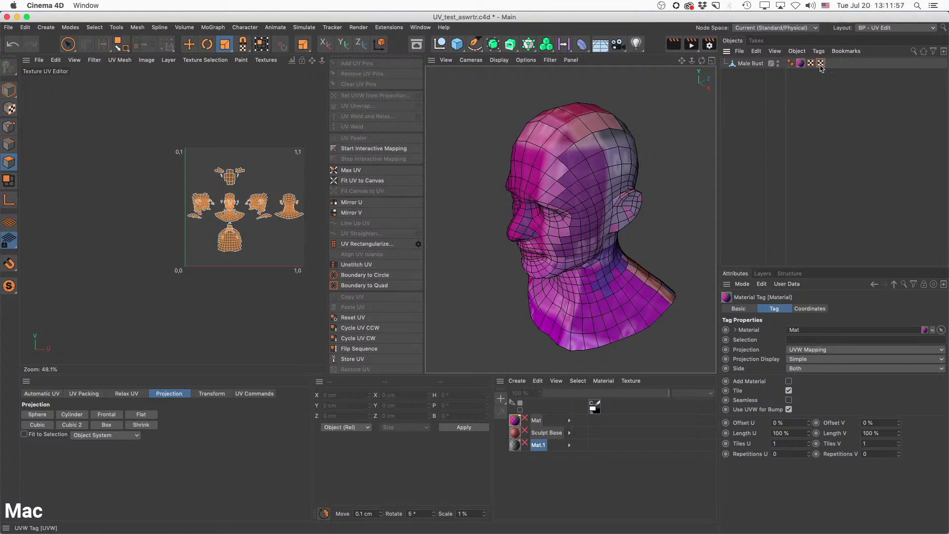
click(819, 64)
key(Delete)
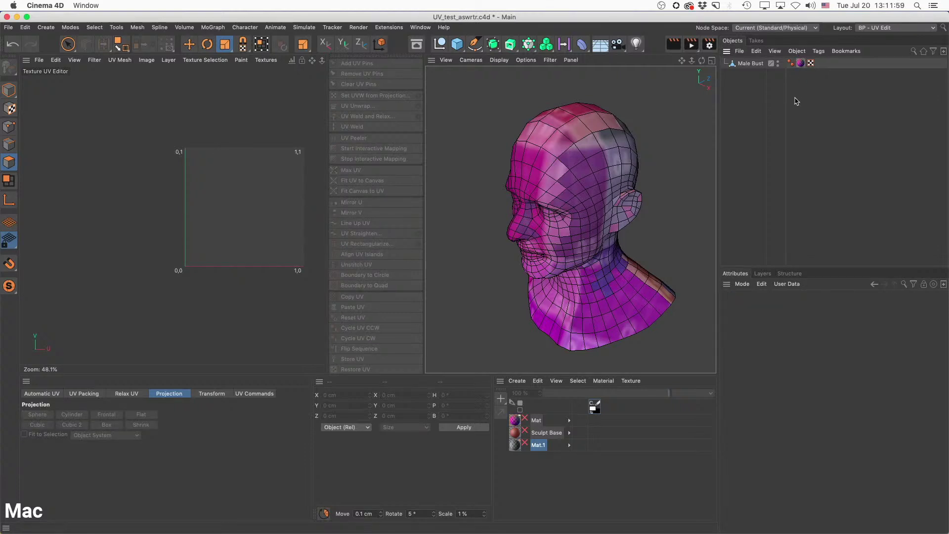
Apply a Frontal UV projection to the whole Male Bust from the Front view, using its remaining UVW tag.
click(811, 64)
click(751, 64)
scroll(243, 217, up, 5)
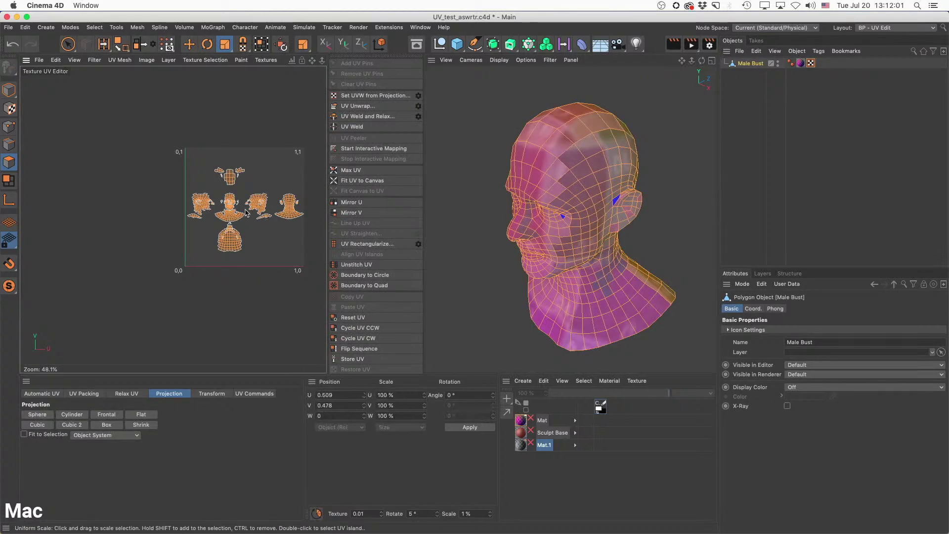
alt+middle_drag(244, 220, 188, 217)
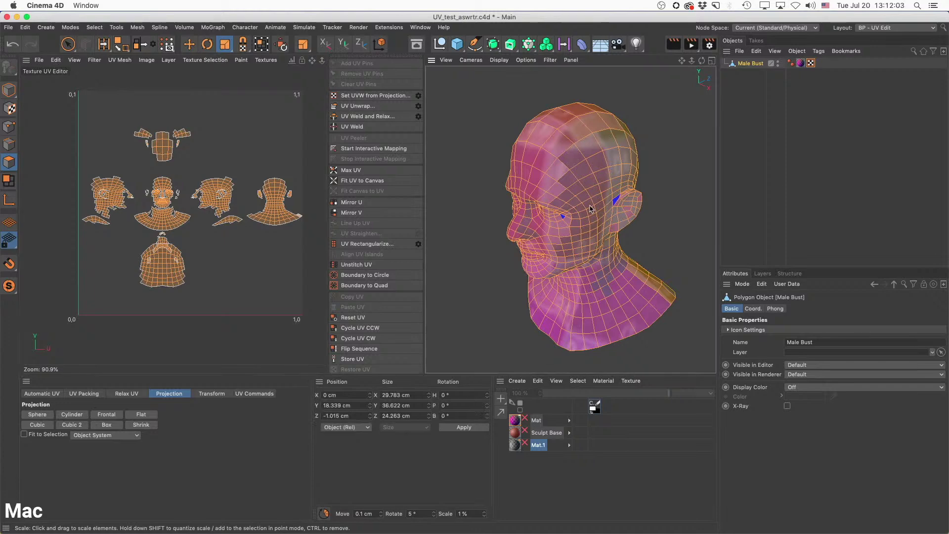
click(712, 60)
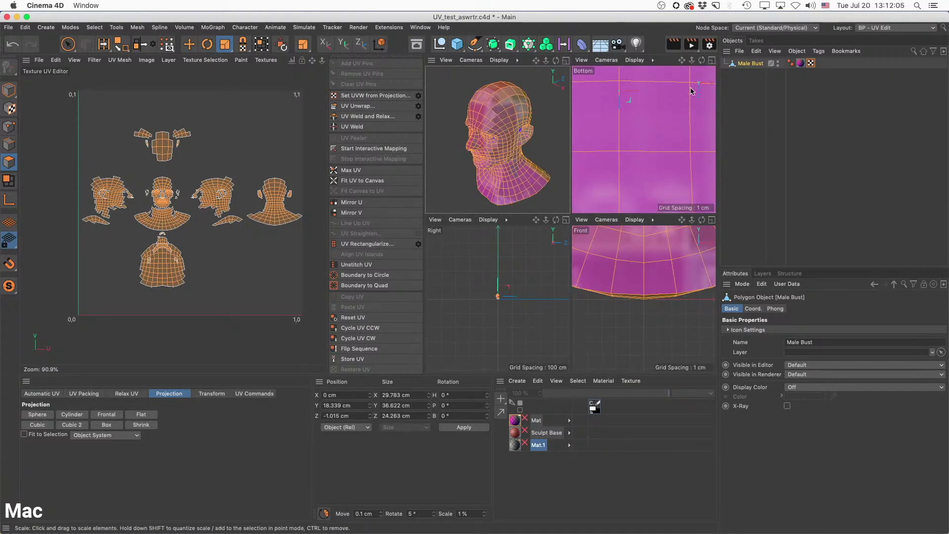
click(713, 60)
key(h)
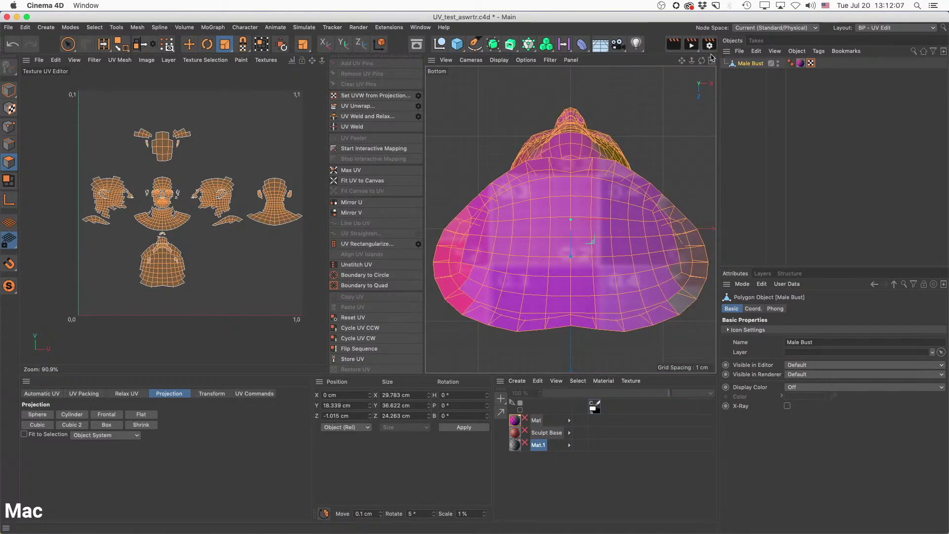
click(712, 60)
click(712, 219)
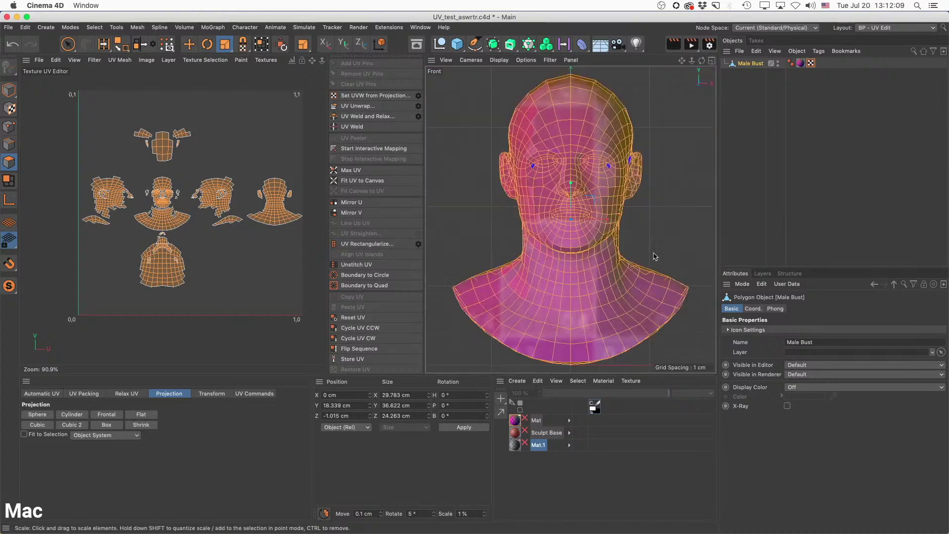
click(107, 414)
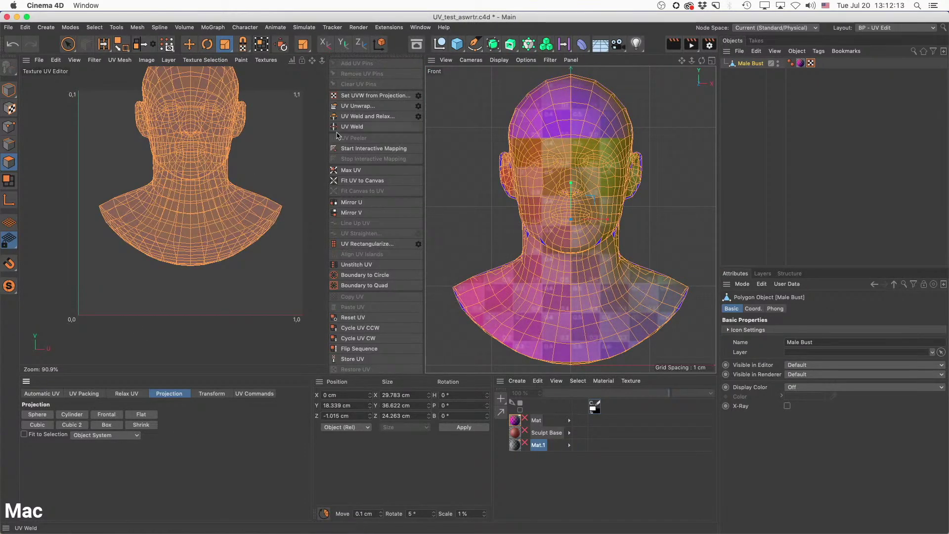
Select the edge loop around the bust's underside and unwrap the UVs with that loop as the seam.
click(712, 61)
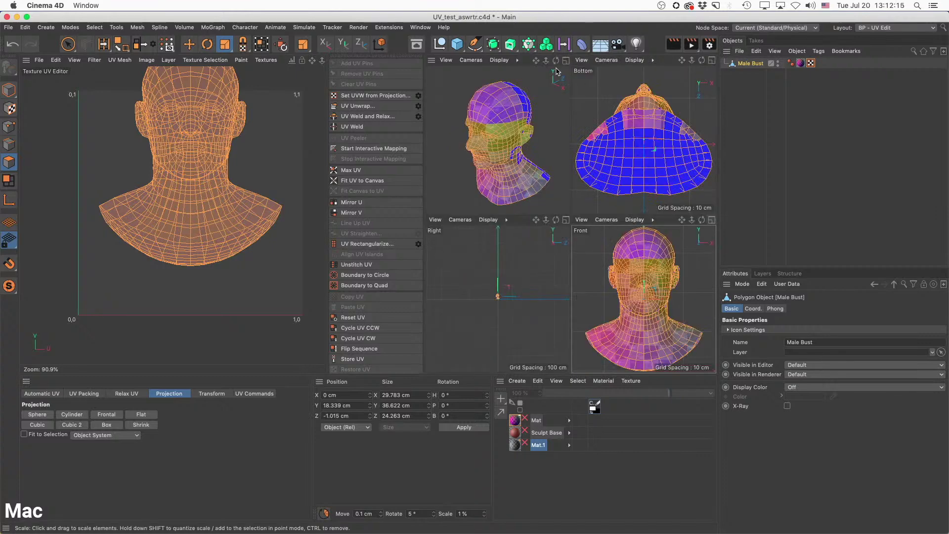
click(566, 60)
alt+drag(655, 213, 565, 214)
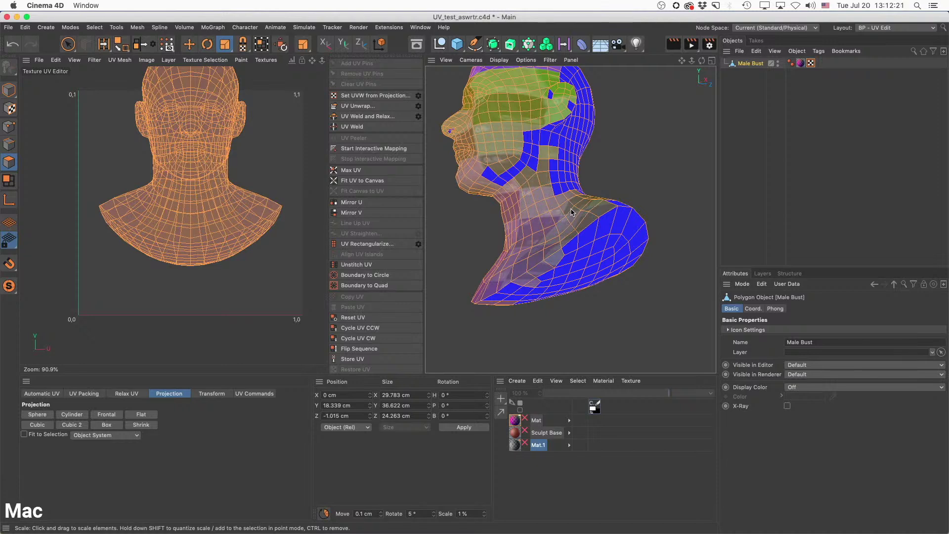
click(578, 247)
click(9, 145)
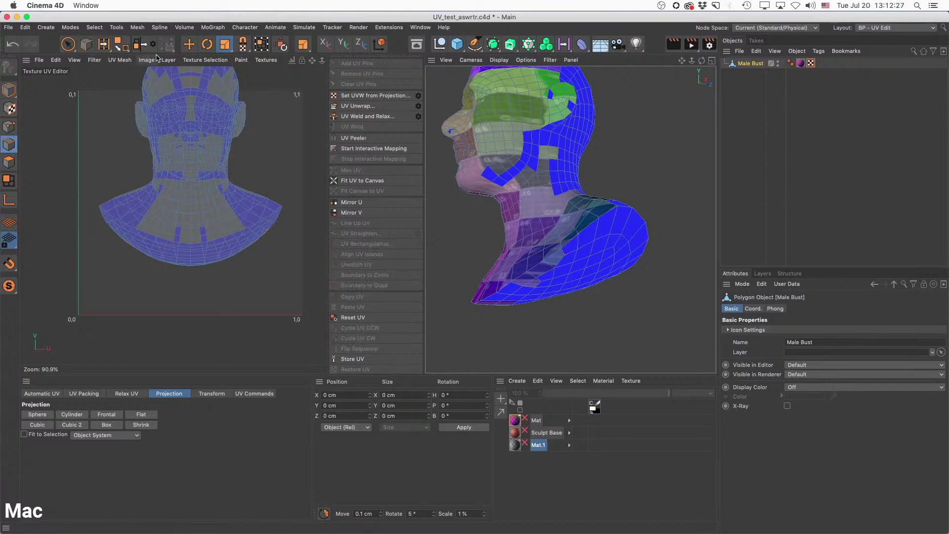
click(189, 44)
double_click(589, 225)
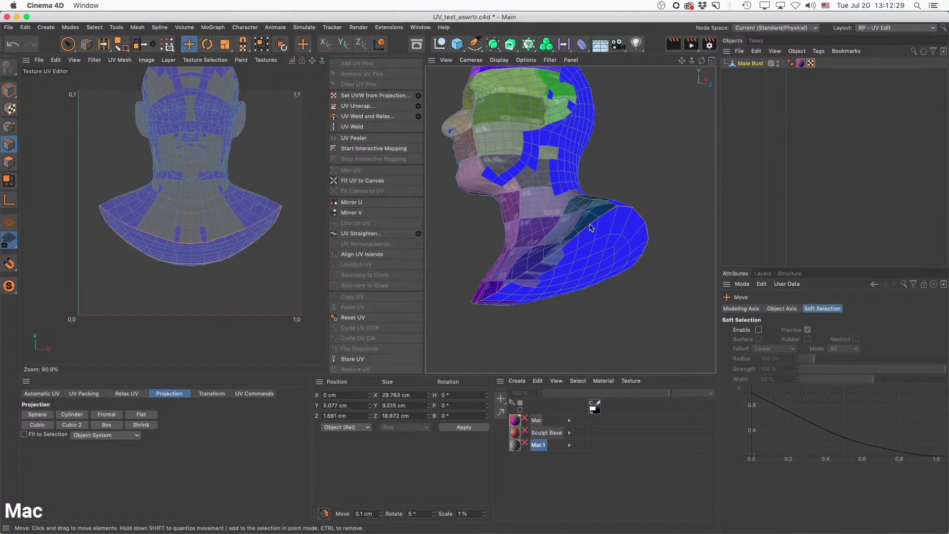
alt+drag(590, 225, 568, 232)
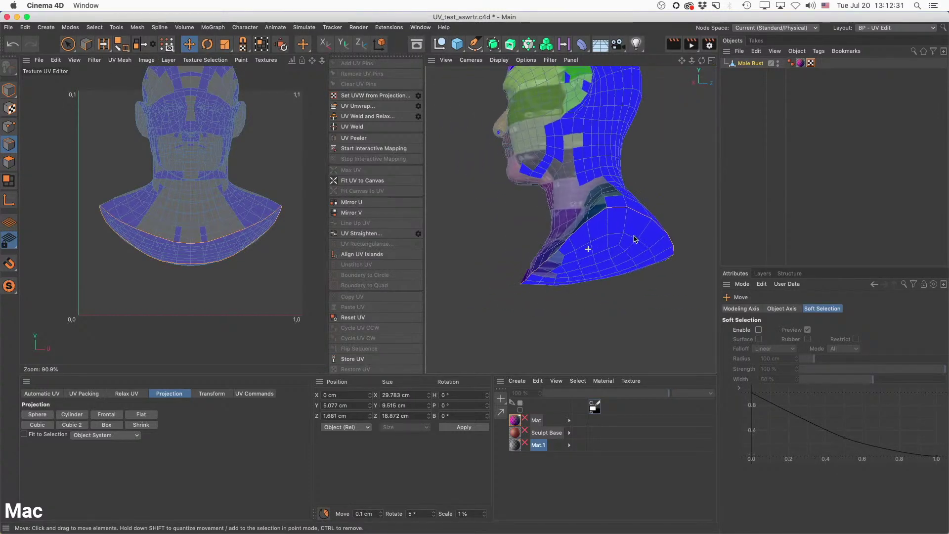
click(358, 105)
scroll(231, 217, down, 2)
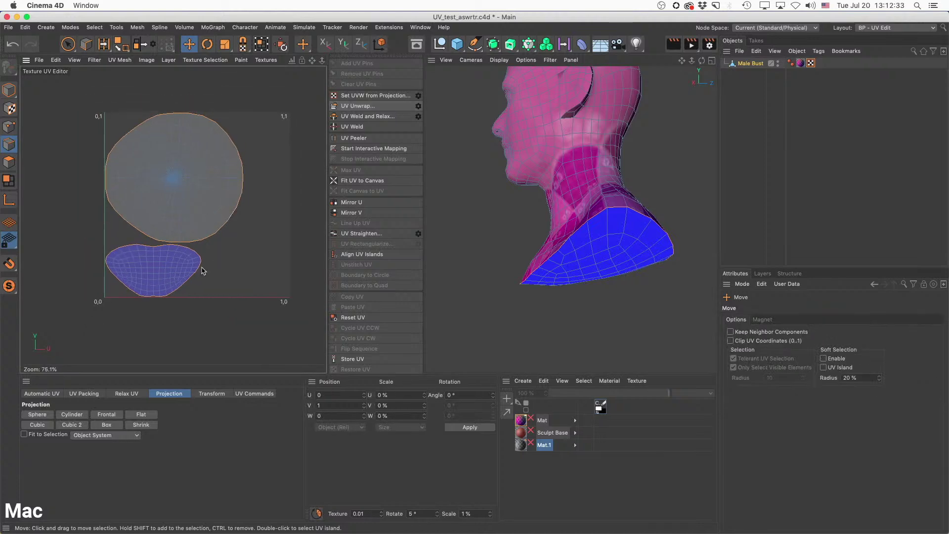
Select the underside's UV island and move it off the UV canvas, past the zero end of U.
key(Return)
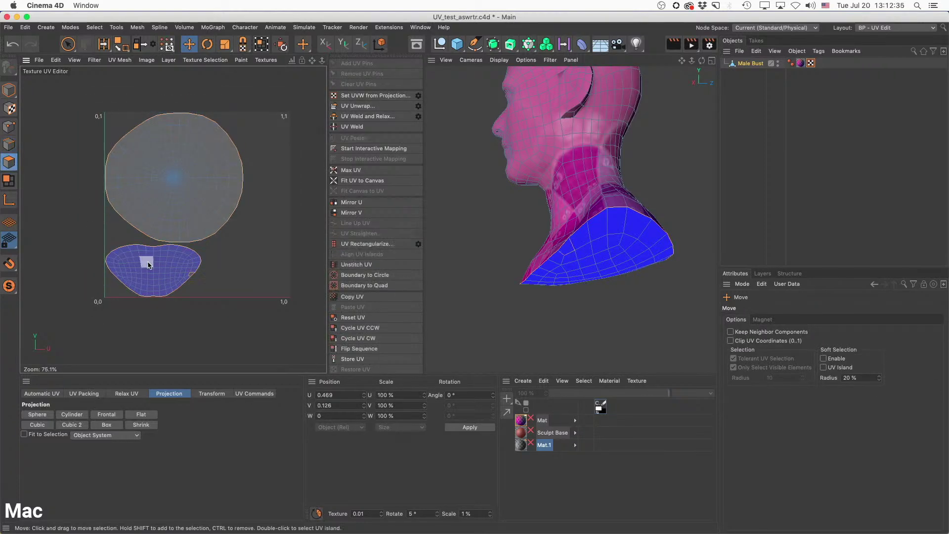
double_click(167, 276)
drag(177, 275, 66, 279)
click(73, 29)
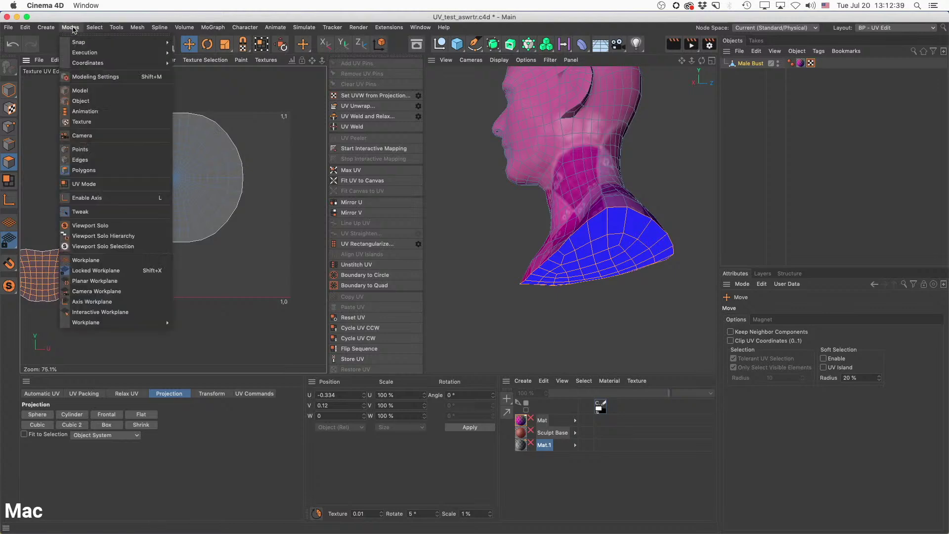
click(565, 224)
Select the centre edge path from the top of the forehead over the back of the head to the bust's bottom edge.
alt+drag(604, 194, 627, 218)
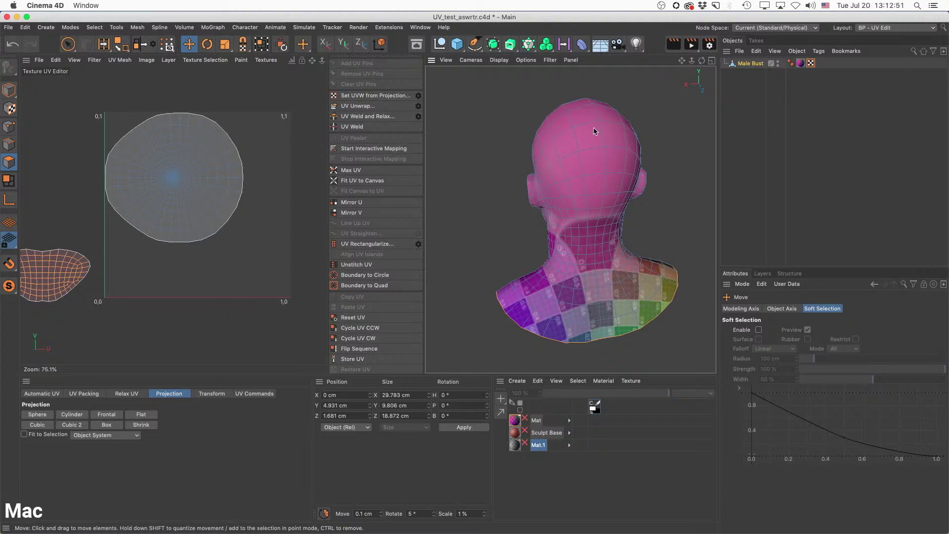
alt+drag(602, 135, 505, 105)
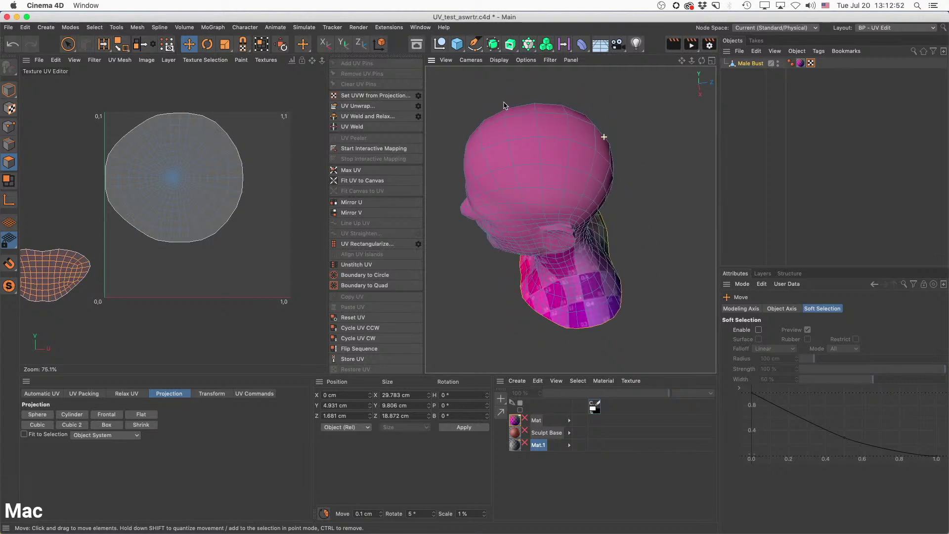
click(488, 131)
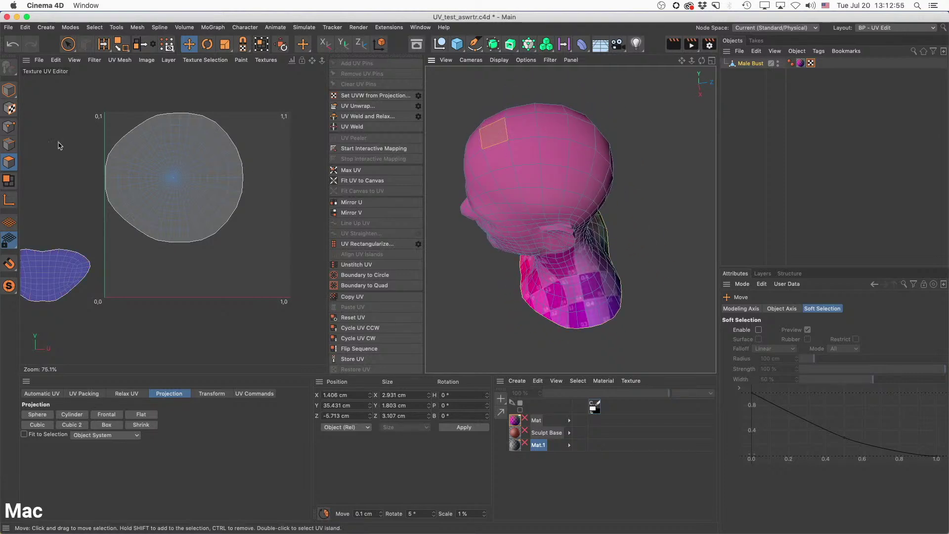
click(9, 144)
click(490, 129)
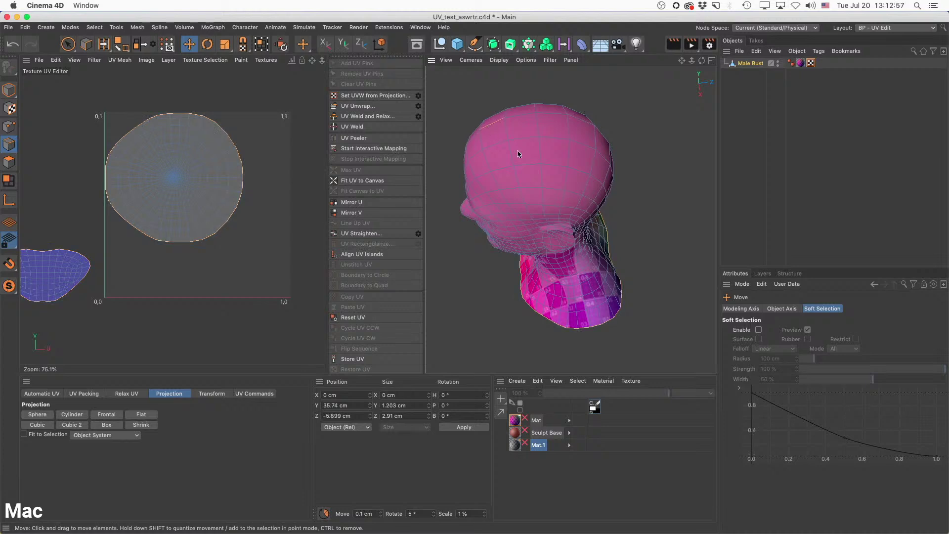
alt+drag(539, 155, 612, 346)
click(597, 342)
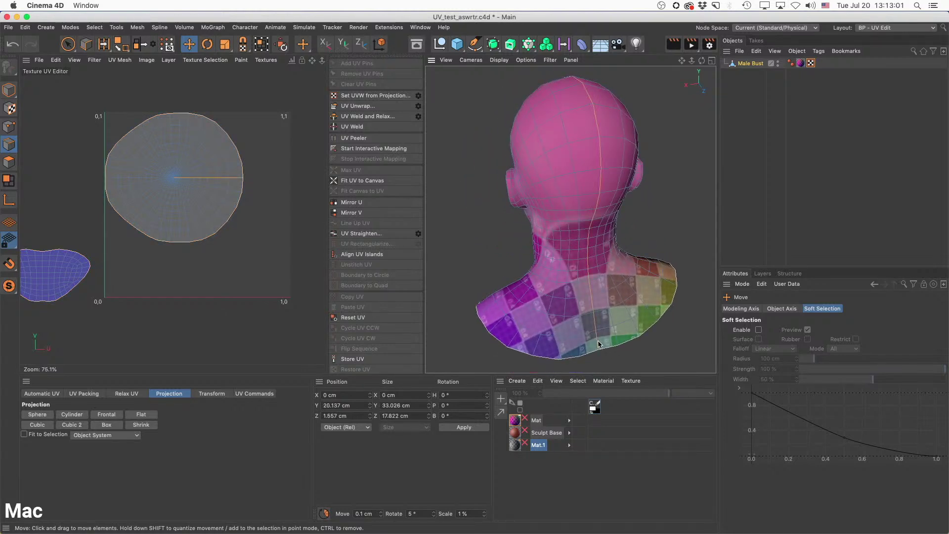
alt+drag(603, 220, 569, 218)
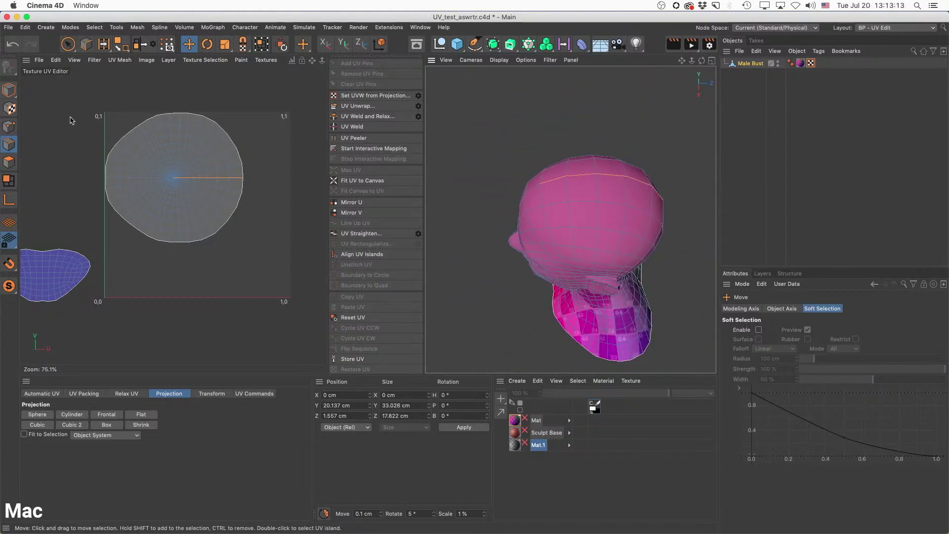
Select the whole head UV island's polygons and unwrap it along the back seam with Restrict to Polygon Selection enabled.
click(9, 162)
click(70, 47)
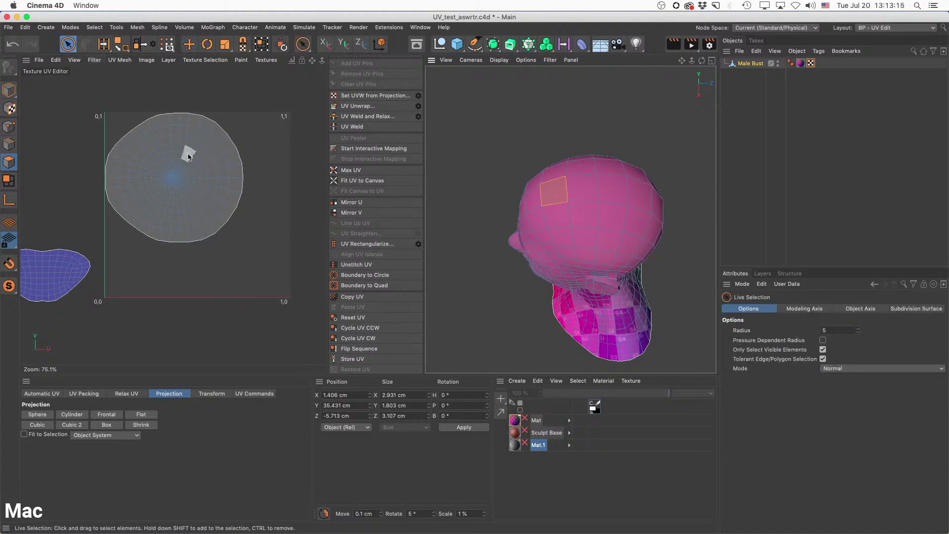
double_click(187, 150)
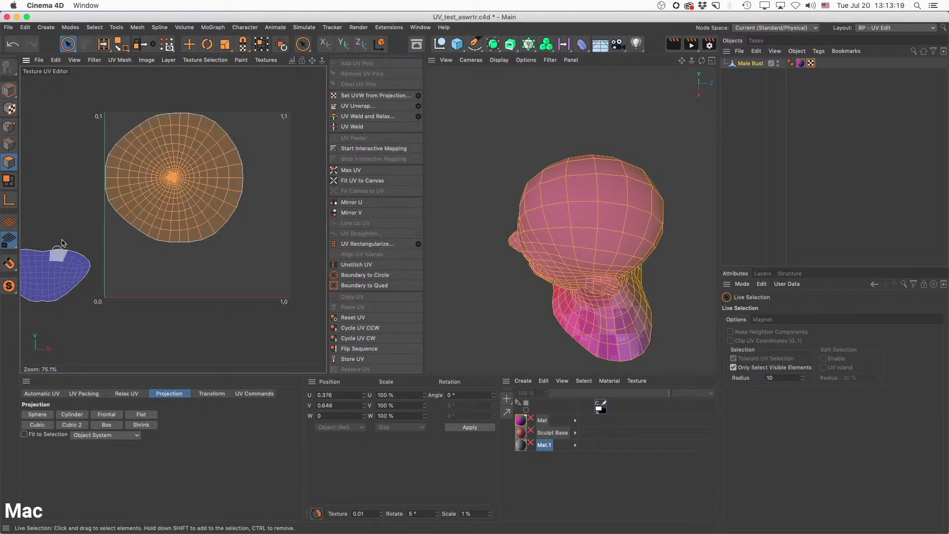
click(16, 147)
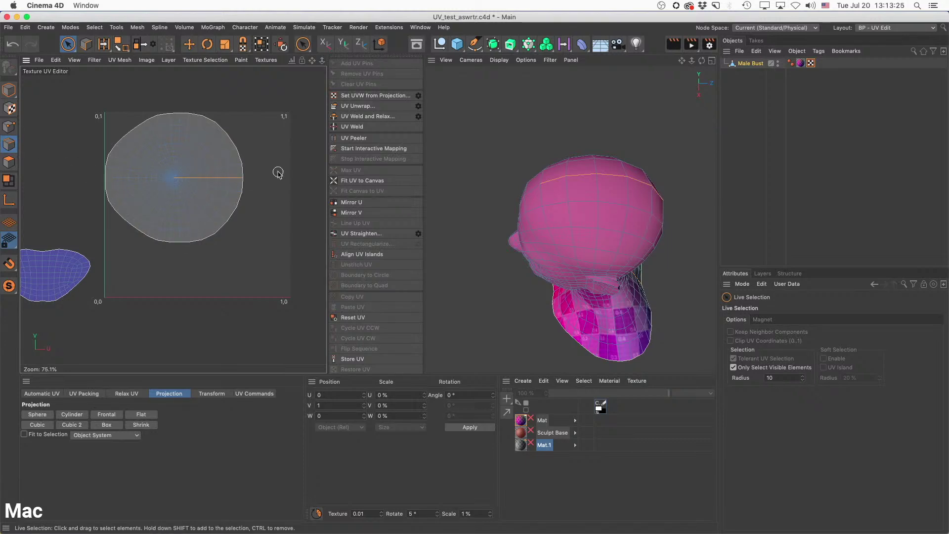
click(418, 106)
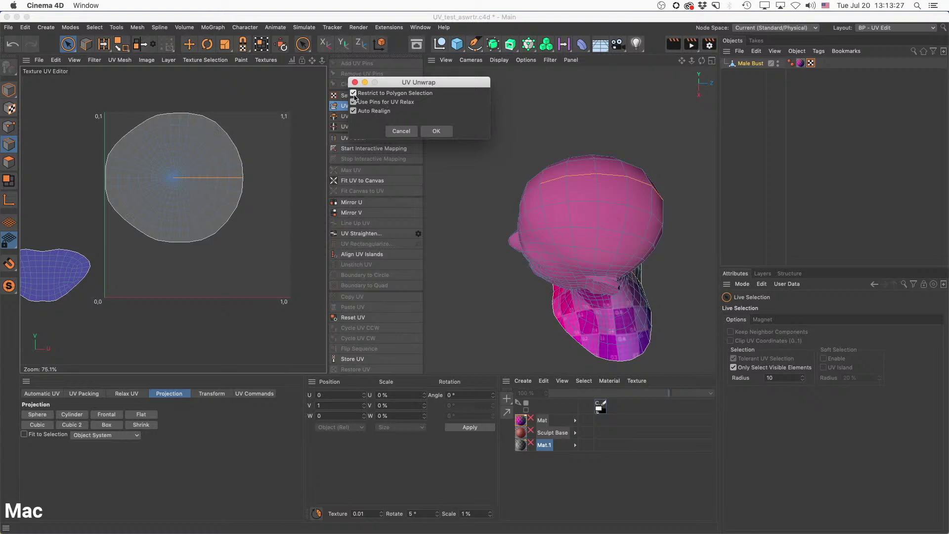
click(436, 131)
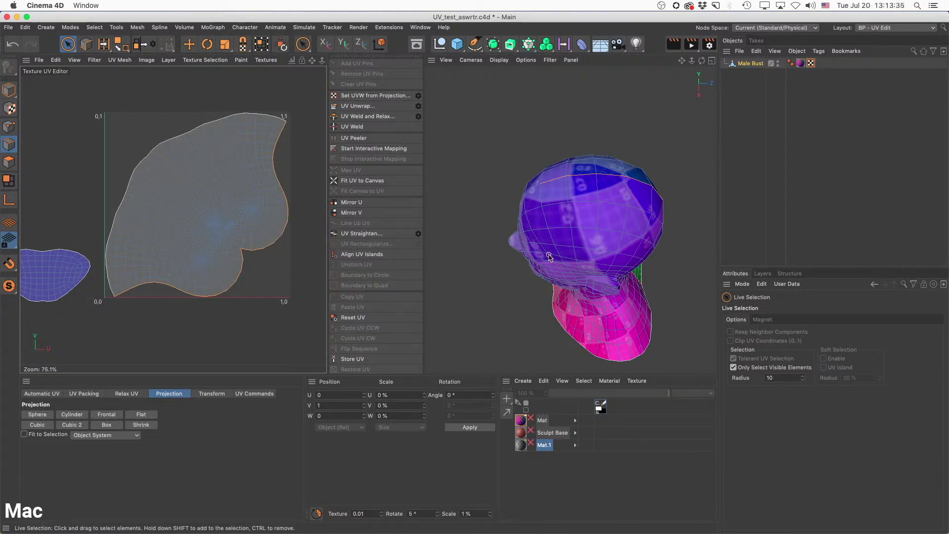
Turn off Filled Polygons shading in the UV view and switch to Distortion shading to examine the head island's stretching.
alt+drag(548, 256, 635, 198)
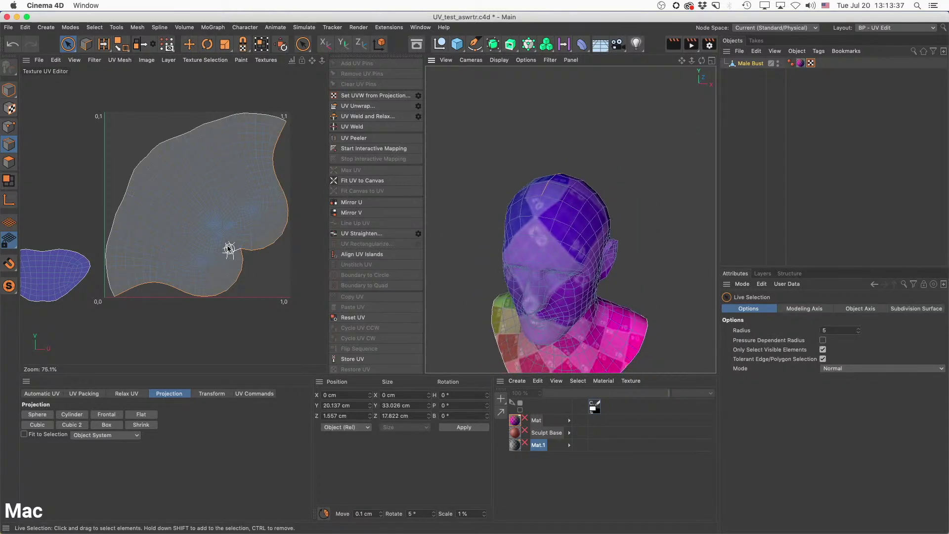
scroll(229, 249, up, 5)
click(94, 60)
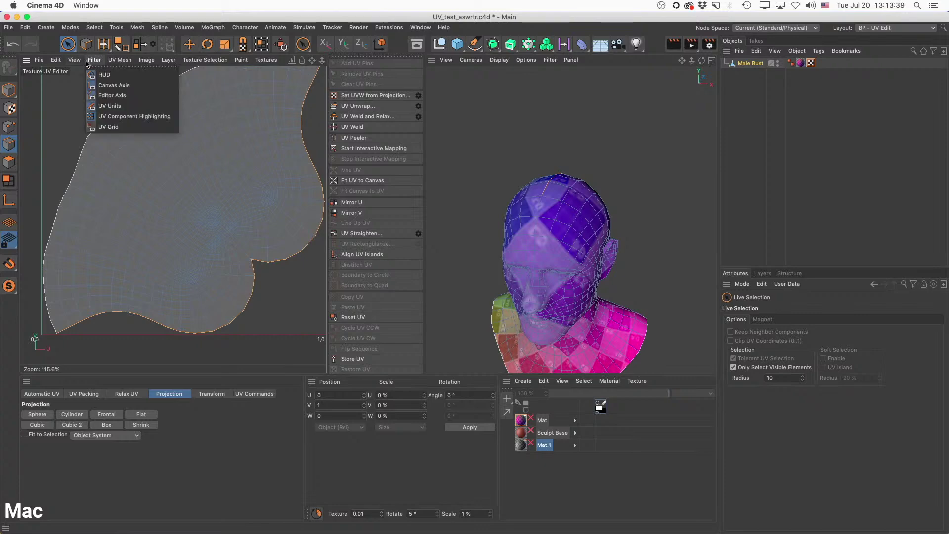
mouse_move(74, 60)
click(112, 285)
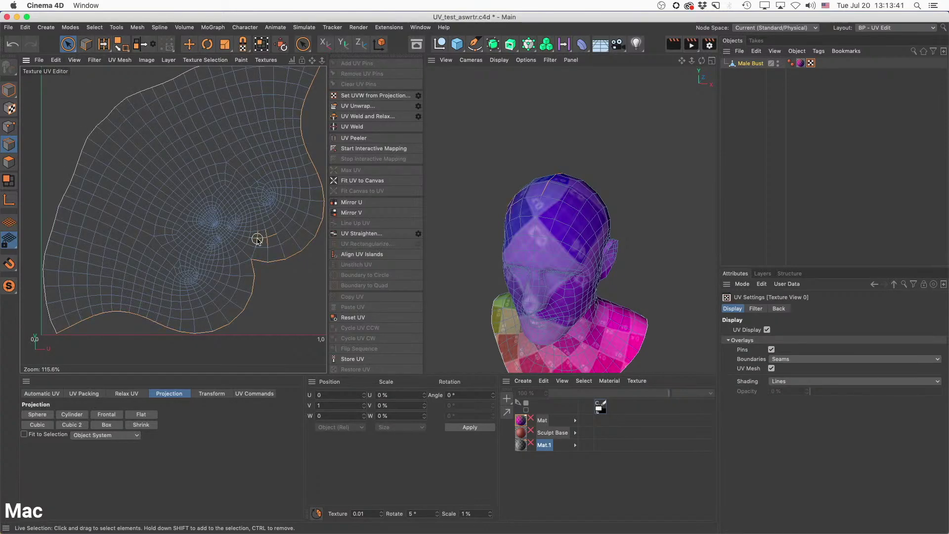
click(271, 282)
scroll(228, 231, up, 5)
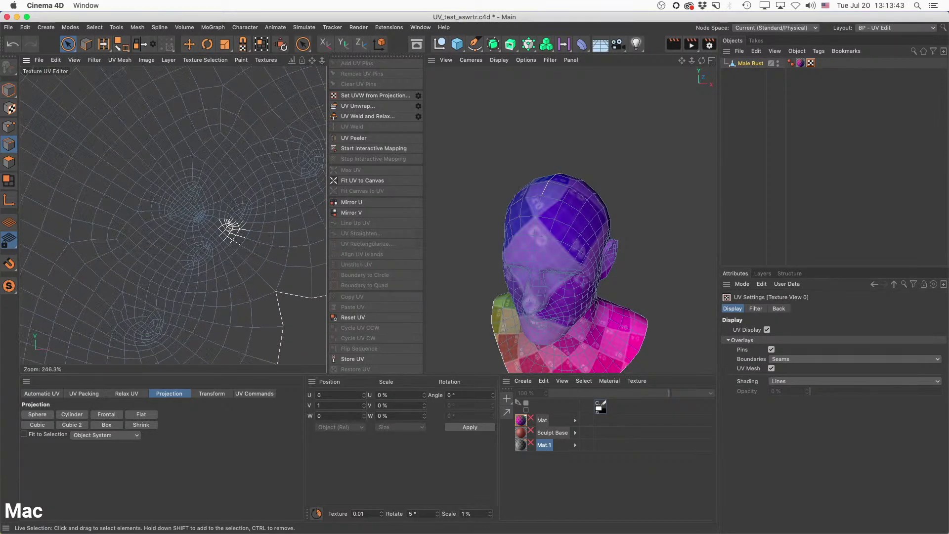
scroll(228, 232, down, 6)
click(78, 61)
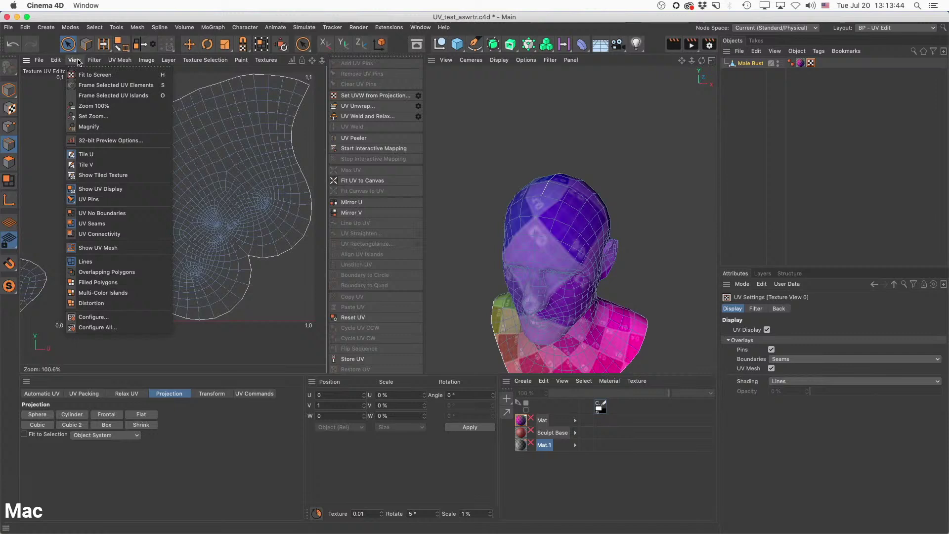
click(115, 302)
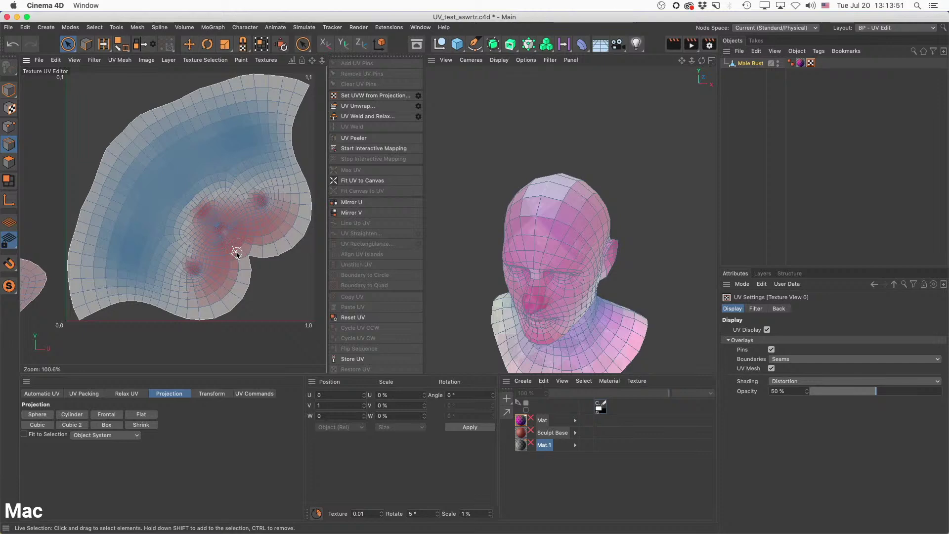
Examine the distortion shading on the bust's ear, nose and face in the 3D view.
mouse_move(603, 268)
alt+mouse_down()
mouse_move(572, 255)
mouse_move(606, 282)
mouse_move(637, 290)
mouse_move(596, 185)
mouse_move(577, 163)
mouse_move(545, 162)
mouse_move(598, 186)
alt+mouse_up()
scroll(600, 187, up, 6)
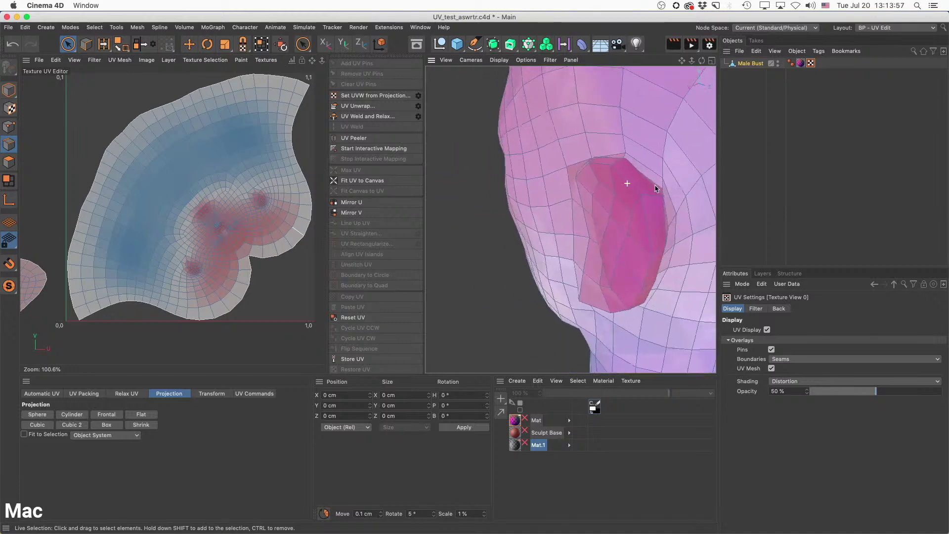
alt+drag(666, 234, 564, 212)
scroll(596, 209, down, 5)
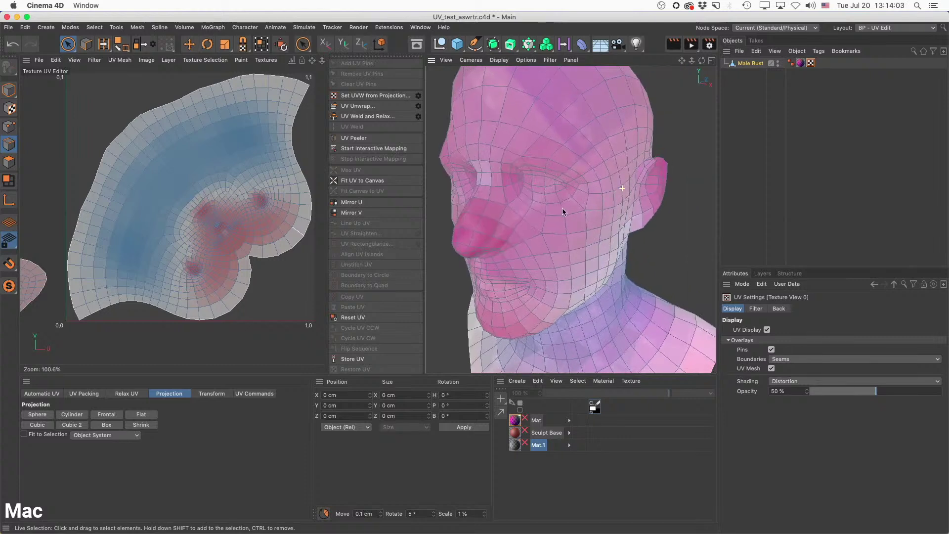
scroll(590, 217, down, 2)
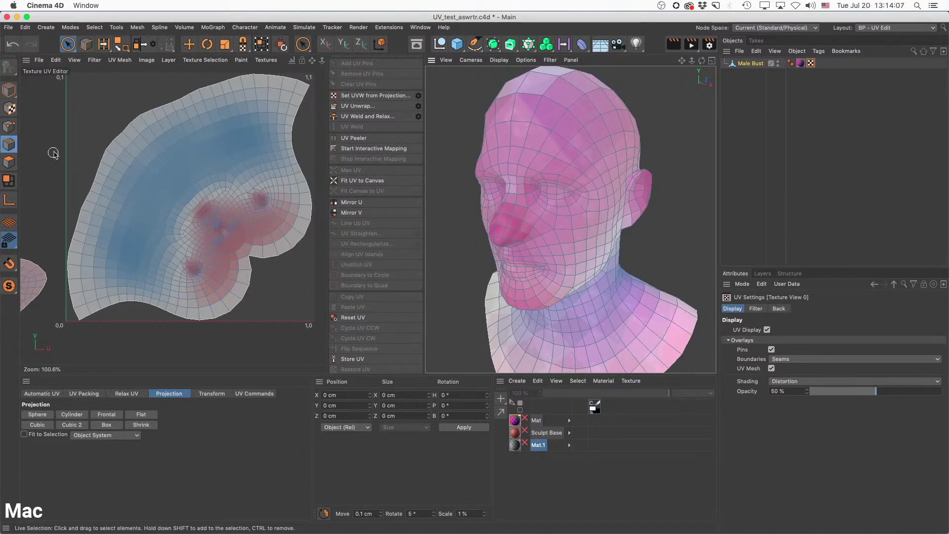
Select a centre-line edge near the head island's front bottom border and align the UV island to it.
click(9, 162)
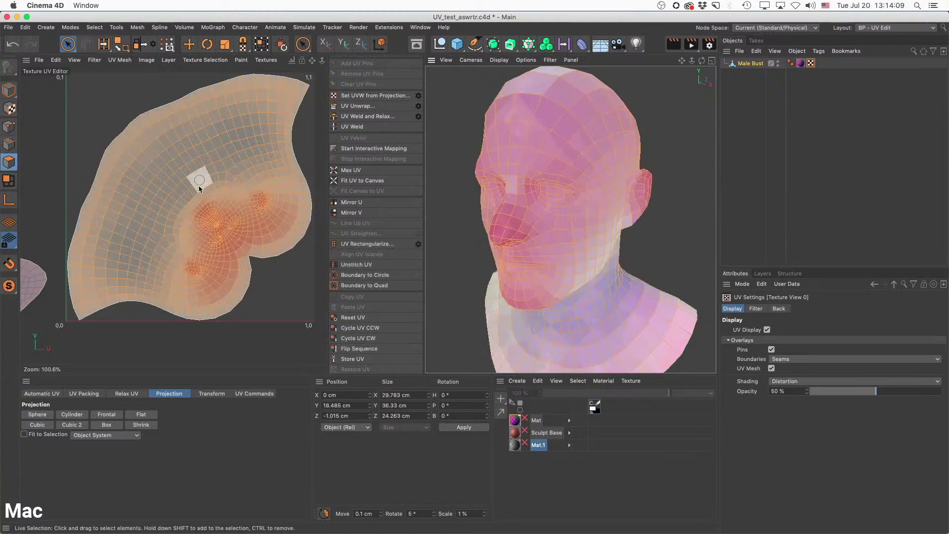
click(9, 145)
scroll(143, 168, up, 5)
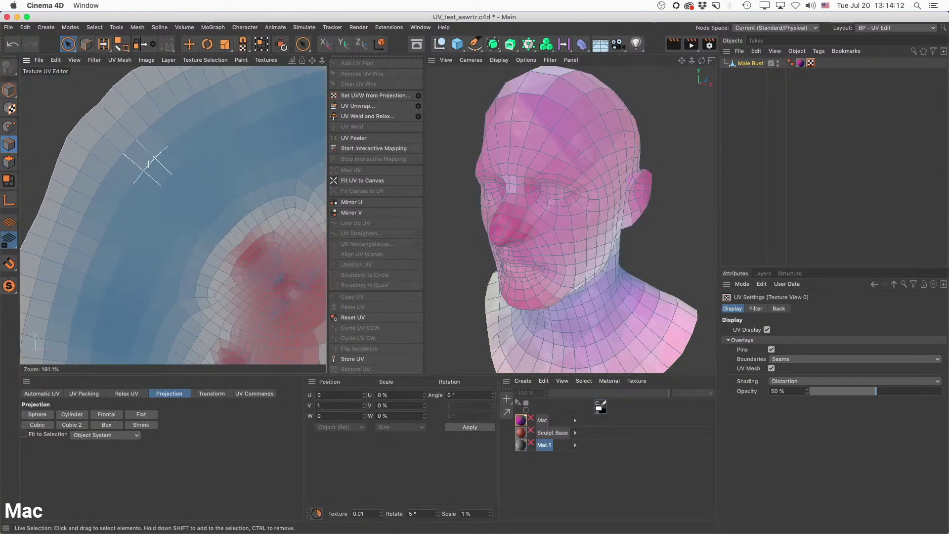
click(127, 131)
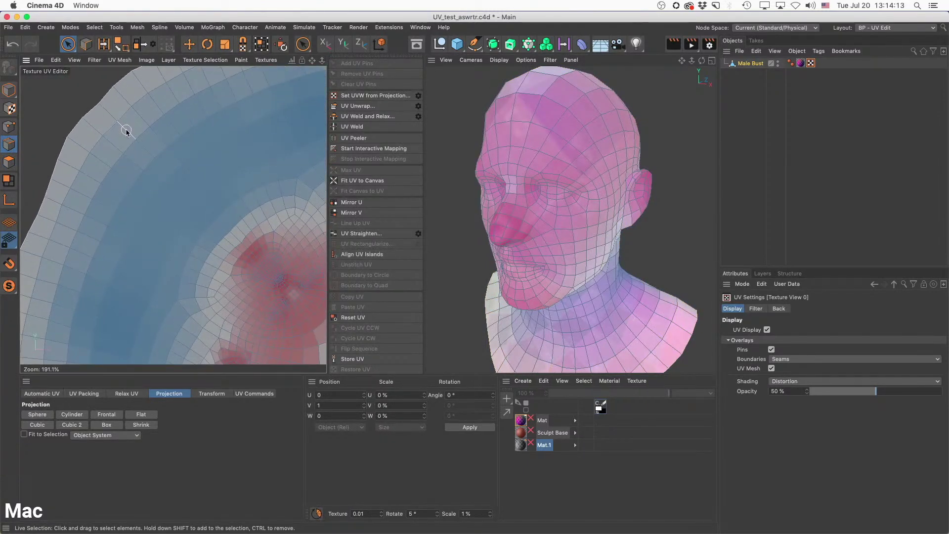
click(373, 255)
scroll(229, 173, down, 5)
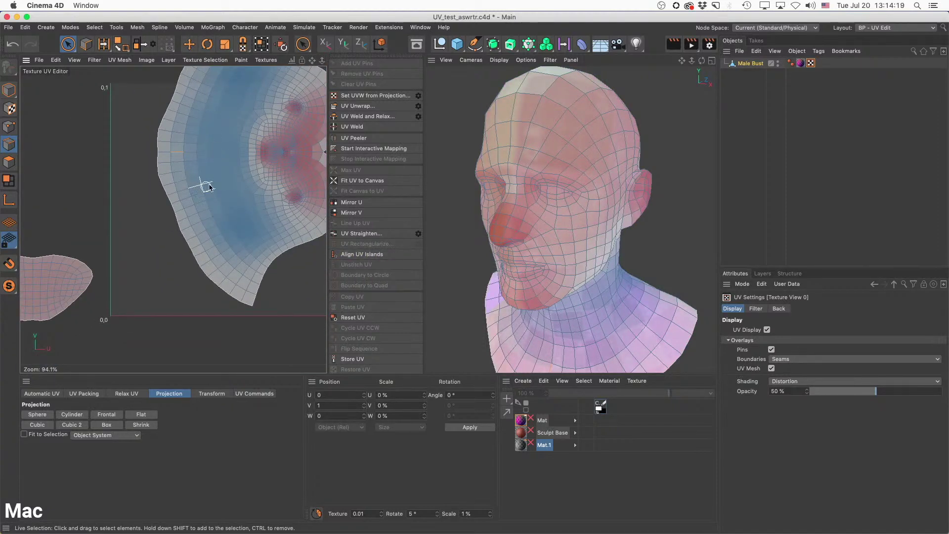
alt+middle_drag(209, 187, 182, 231)
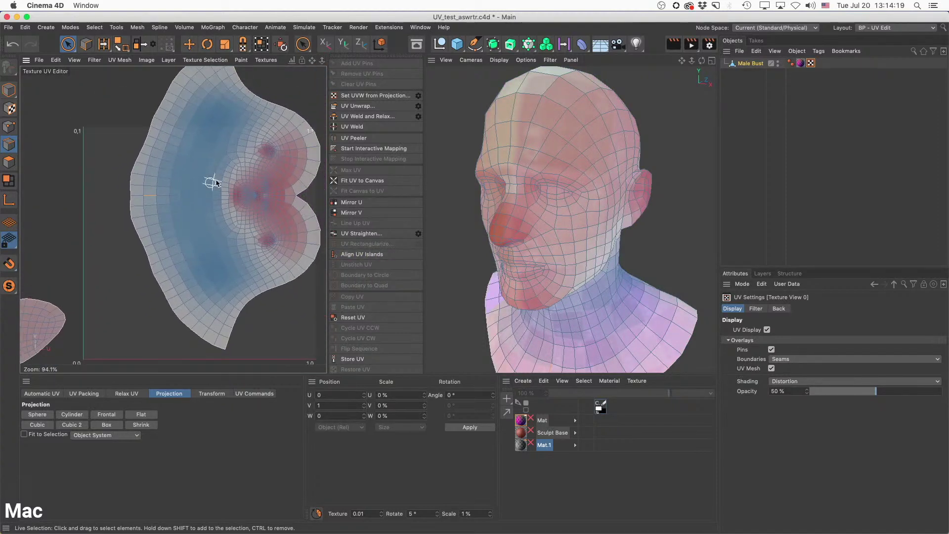
Select the head island's polygons and rotate the island 90 degrees so the face stands upright.
click(10, 163)
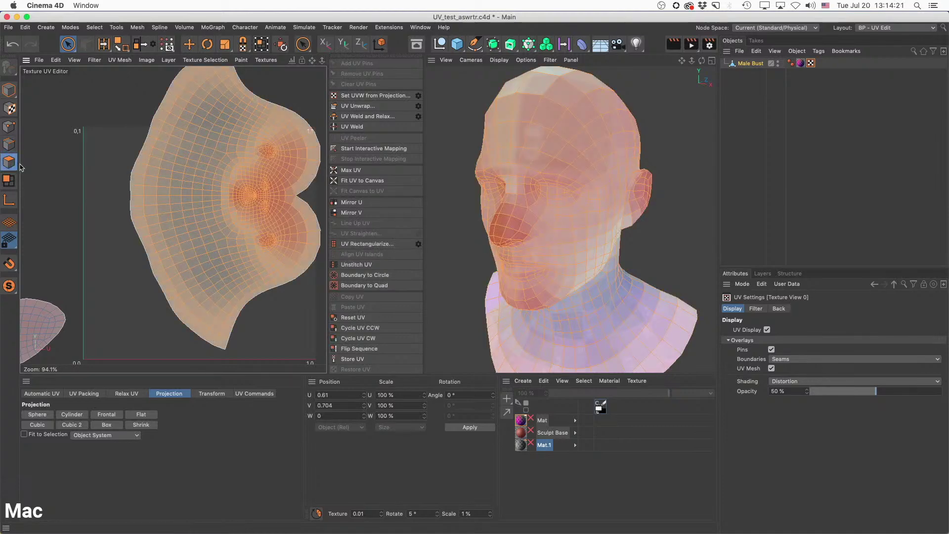
click(260, 45)
drag(118, 339, 318, 266)
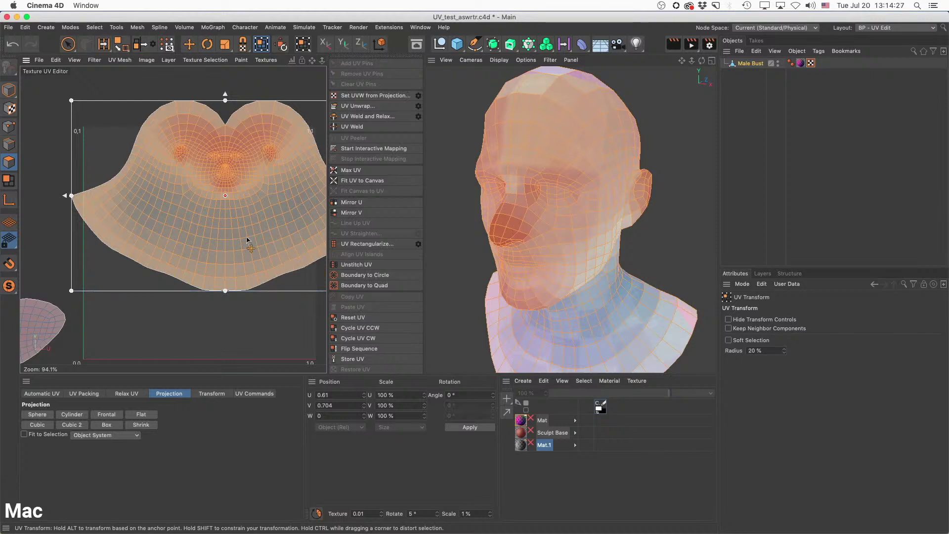
Centre the head island and the underside island horizontally by setting each one's U position to 0.5, then deselect.
click(189, 44)
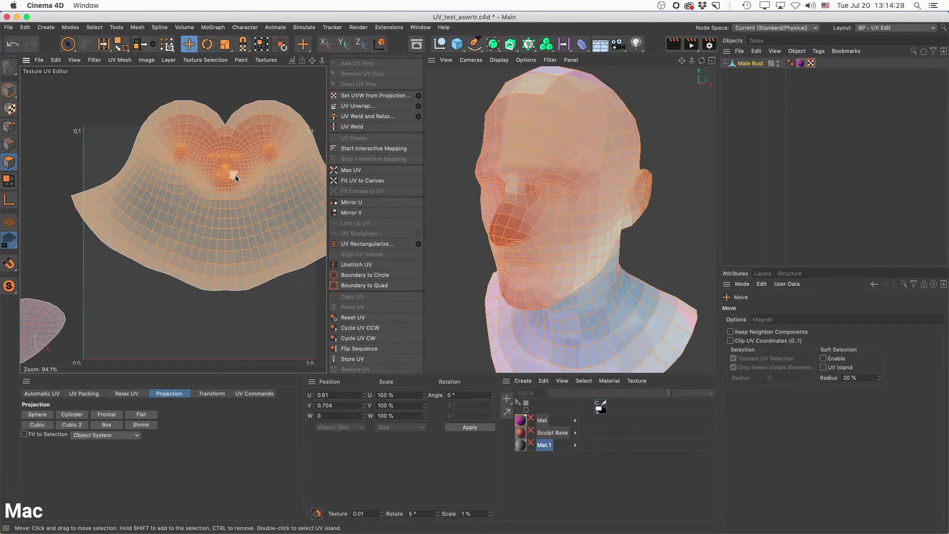
click(182, 173)
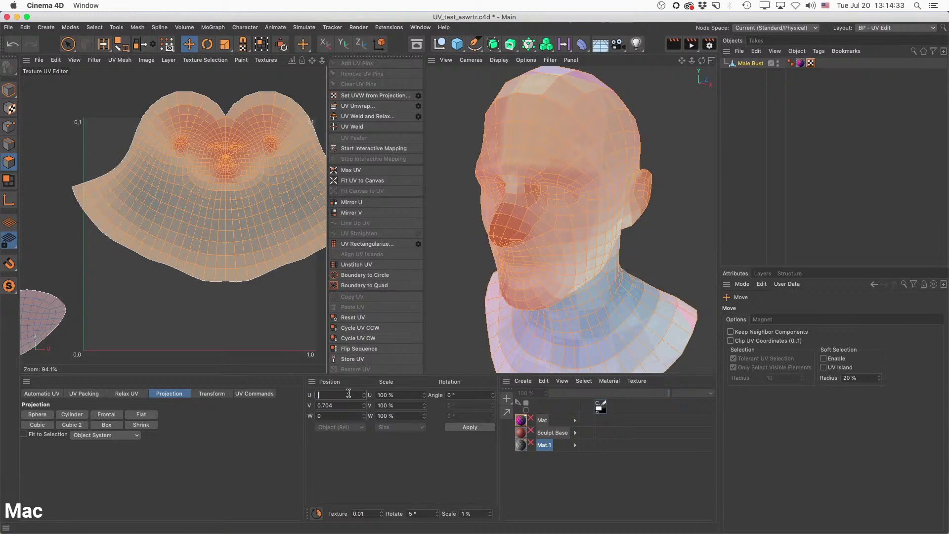
text(0.5)
key(Return)
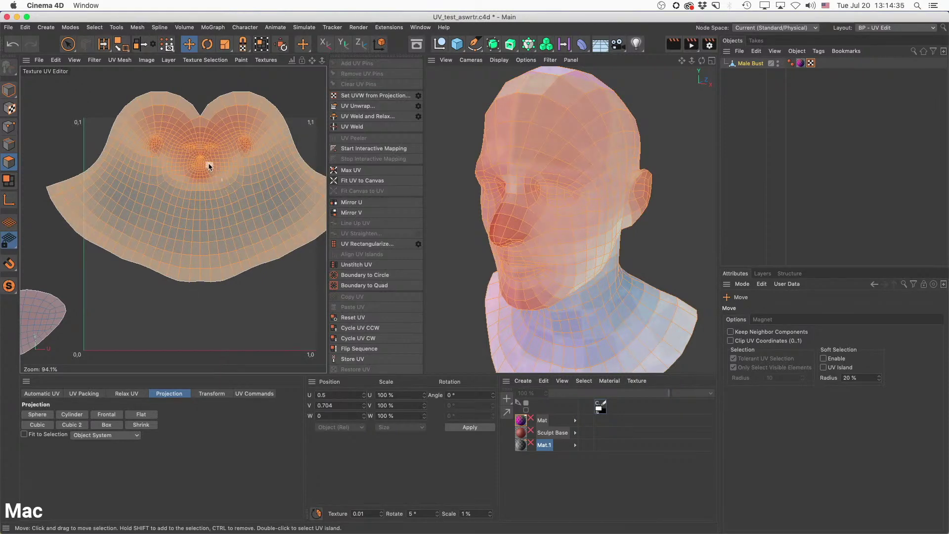
click(58, 334)
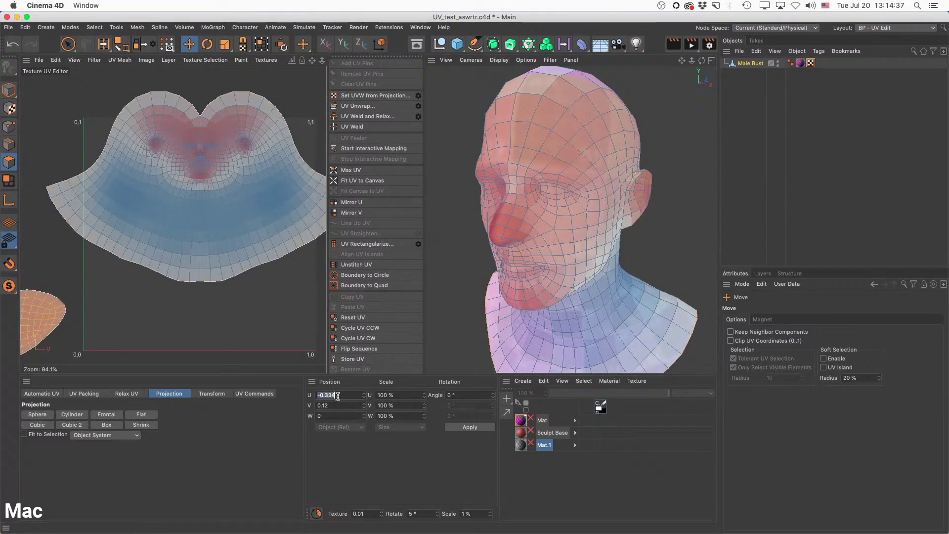
text(0.5)
key(Return)
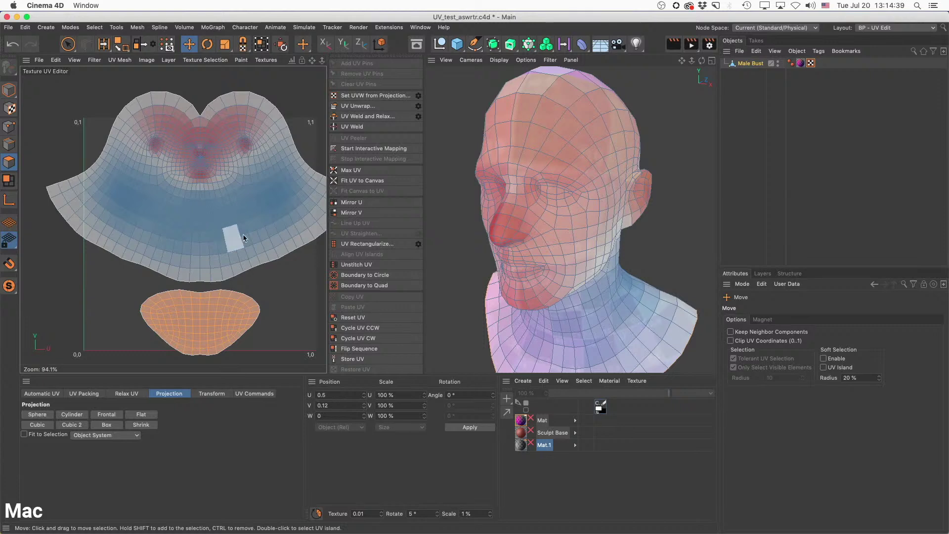
click(299, 290)
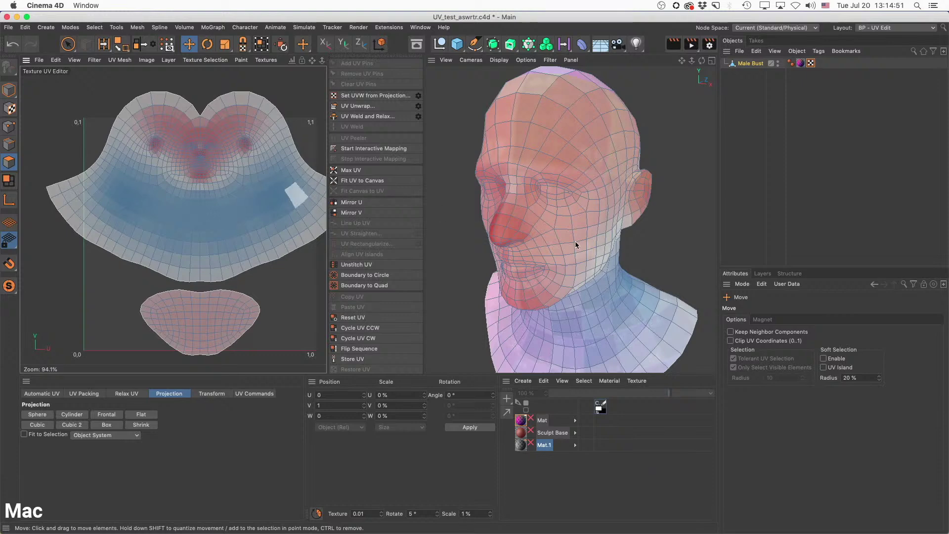
Select the front centre edge path from under the chin down the neck to the bust's bottom edge.
alt+drag(575, 241, 554, 239)
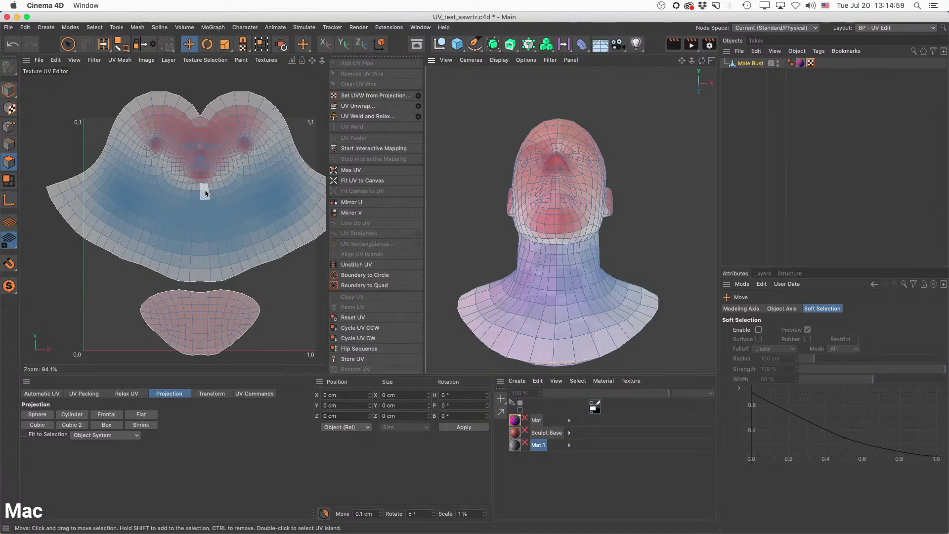
click(9, 144)
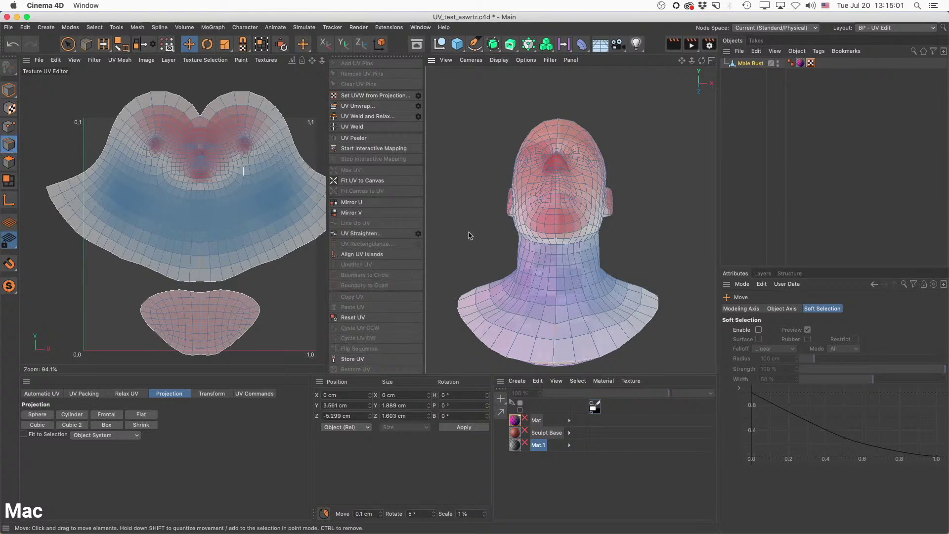
scroll(567, 251, up, 5)
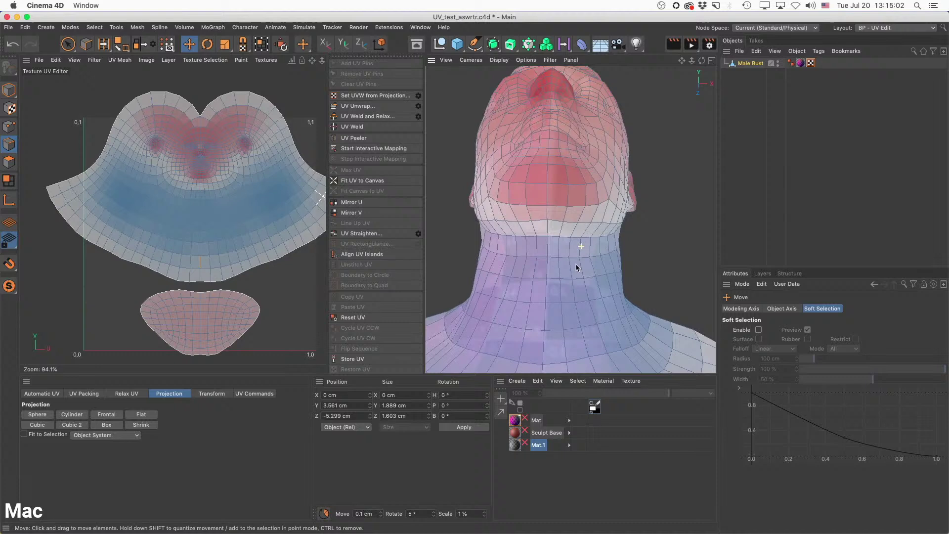
click(548, 217)
click(550, 230)
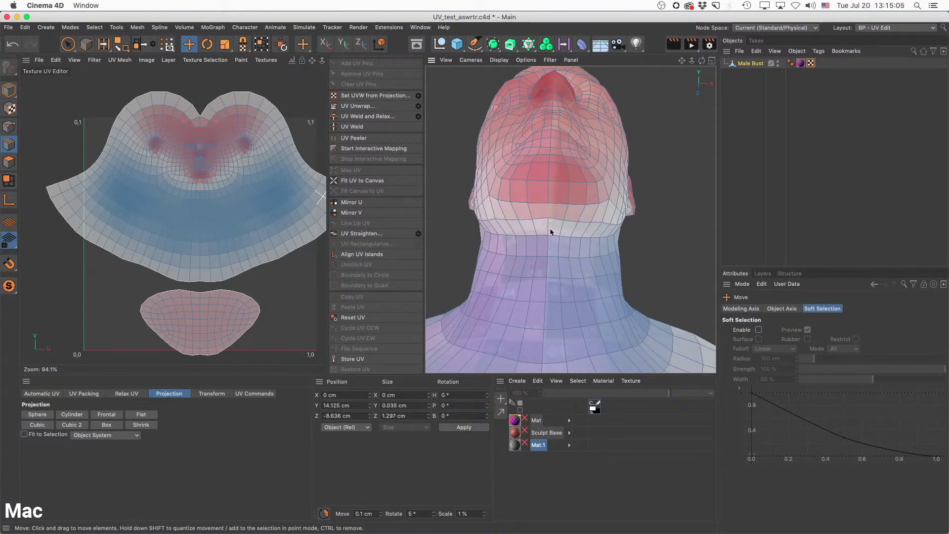
scroll(583, 301, down, 5)
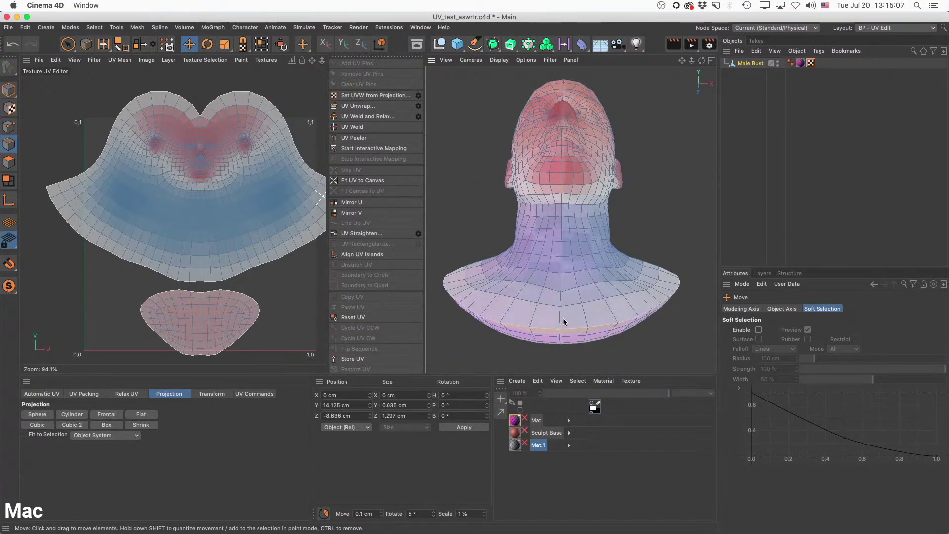
double_click(560, 318)
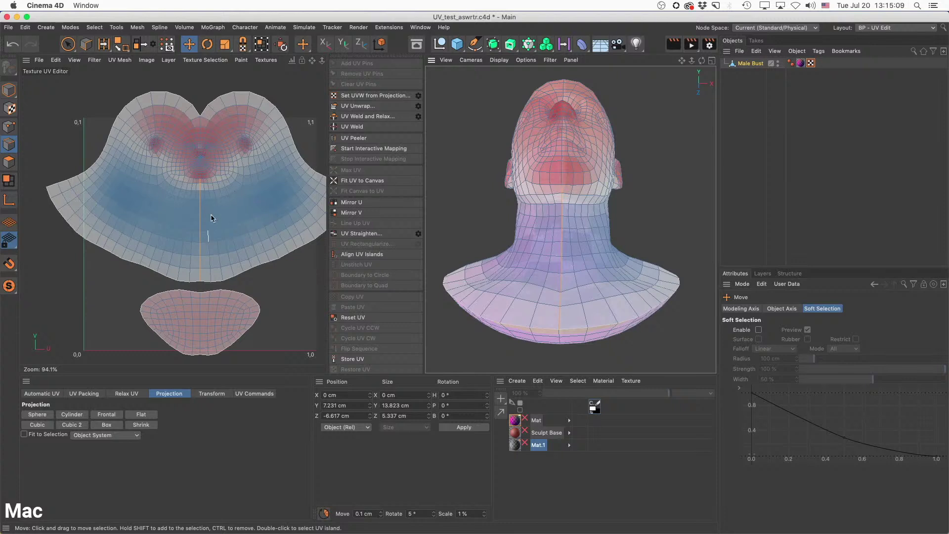
Unwrap the head island along the front neck seam with Auto Realign disabled.
click(418, 107)
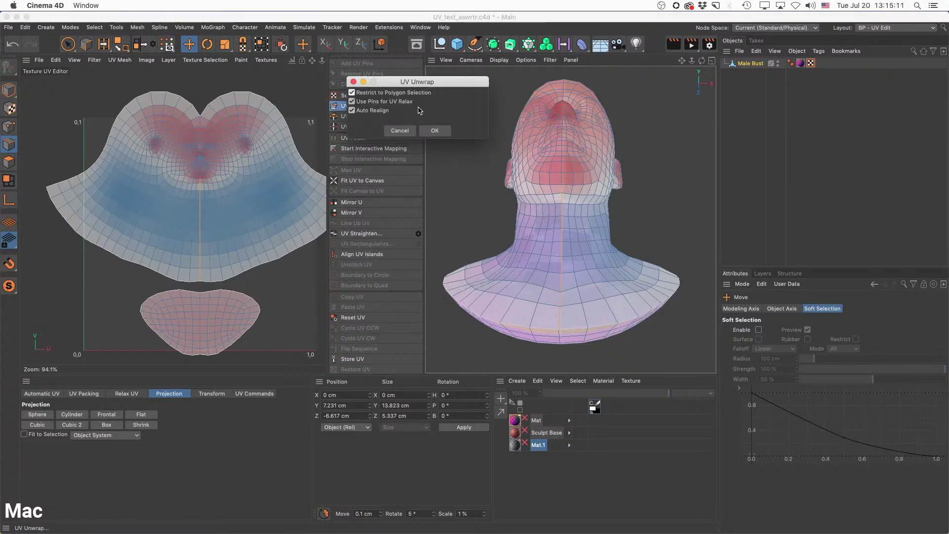
click(352, 111)
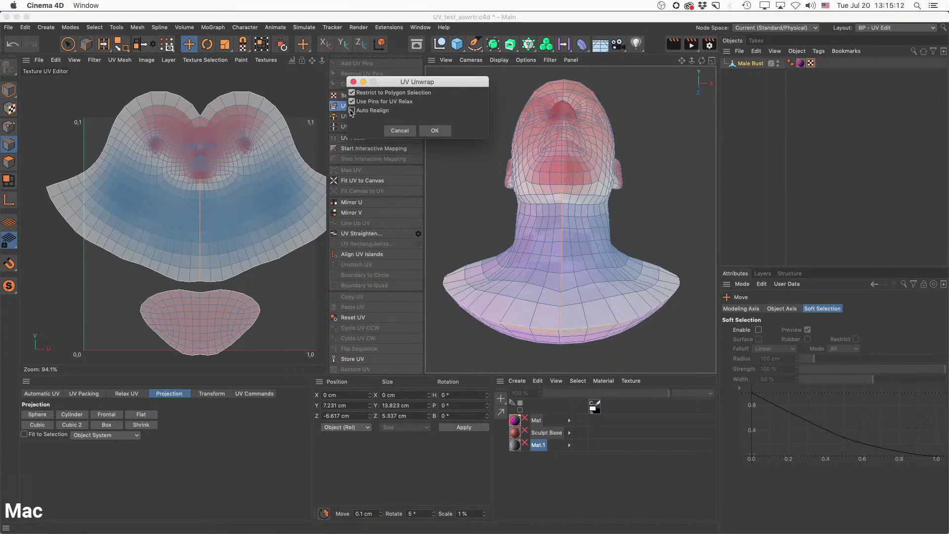
click(434, 131)
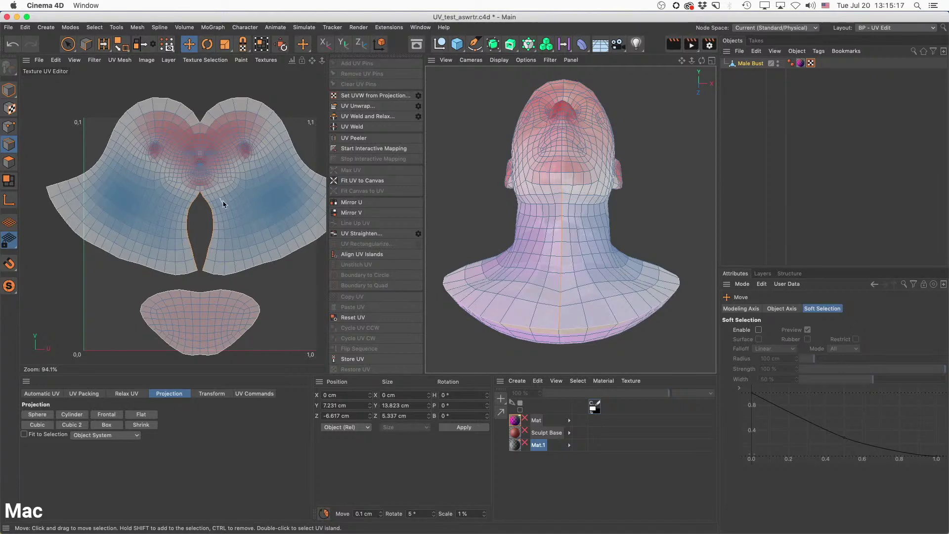
Check the Auto Realign option in both the Relax UV settings and the UV Unwrap options.
click(130, 396)
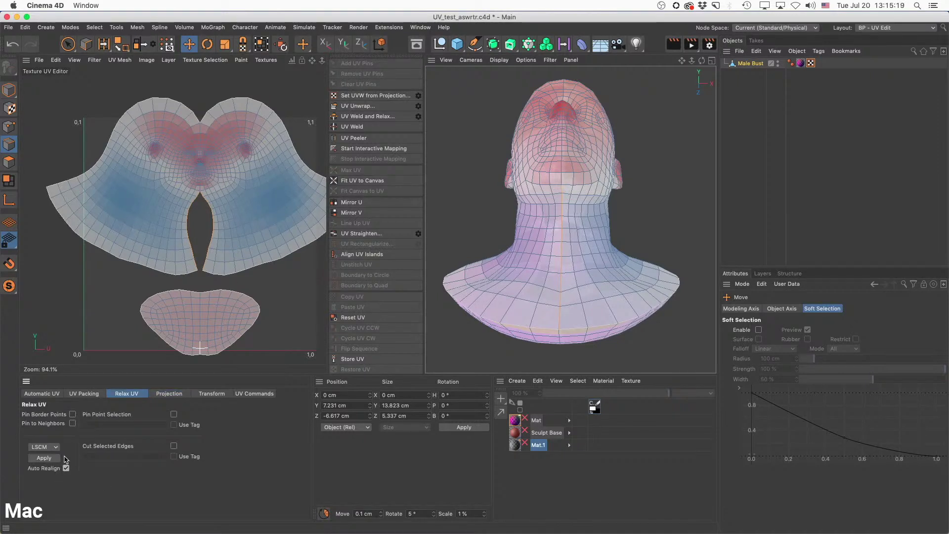
click(365, 106)
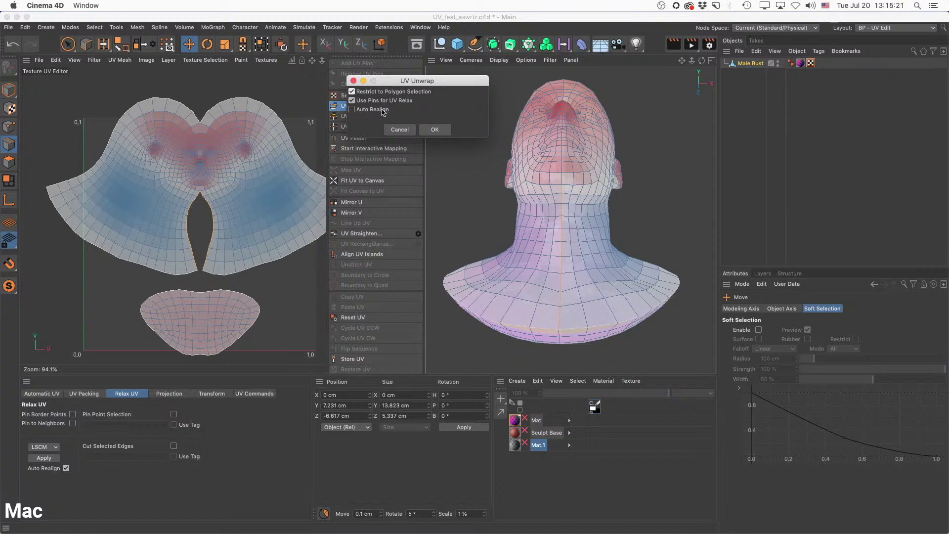
click(411, 130)
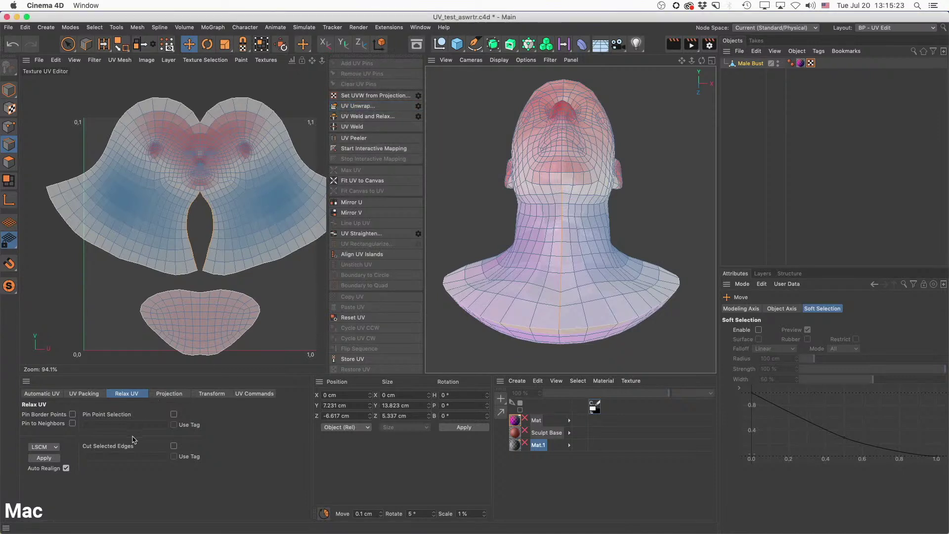
Undo and redo the front seam unwrap to compare the head island's distortion with and without the cut.
scroll(201, 196, up, 2)
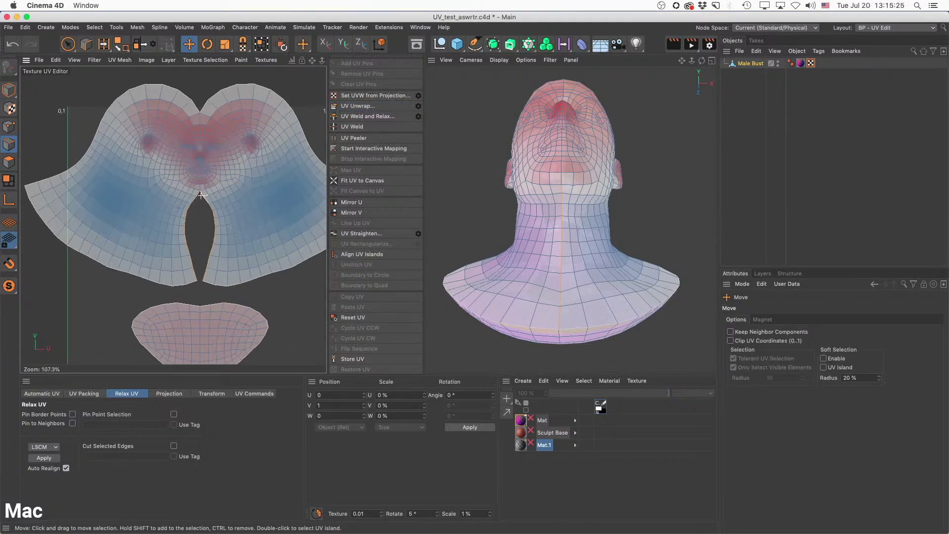
scroll(222, 206, down, 2)
key(super+z)
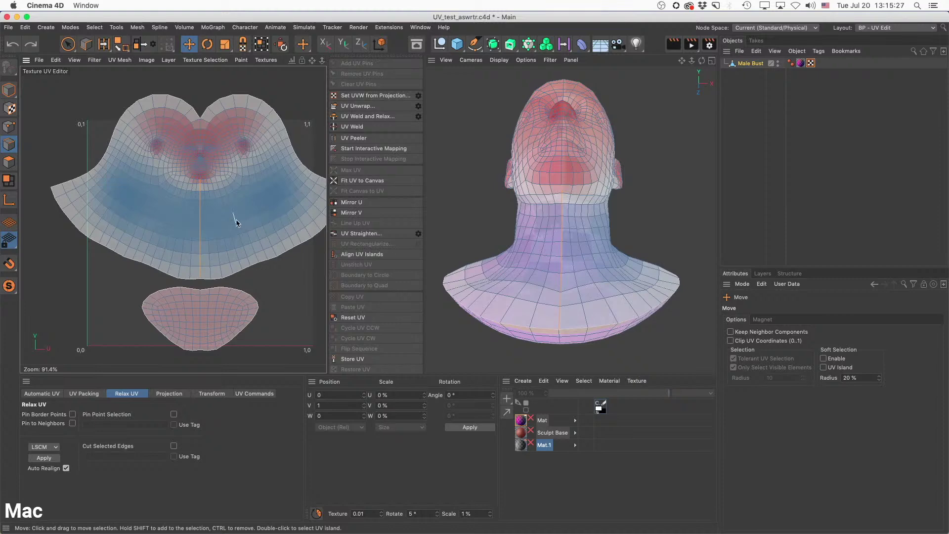
key(super+shift+z)
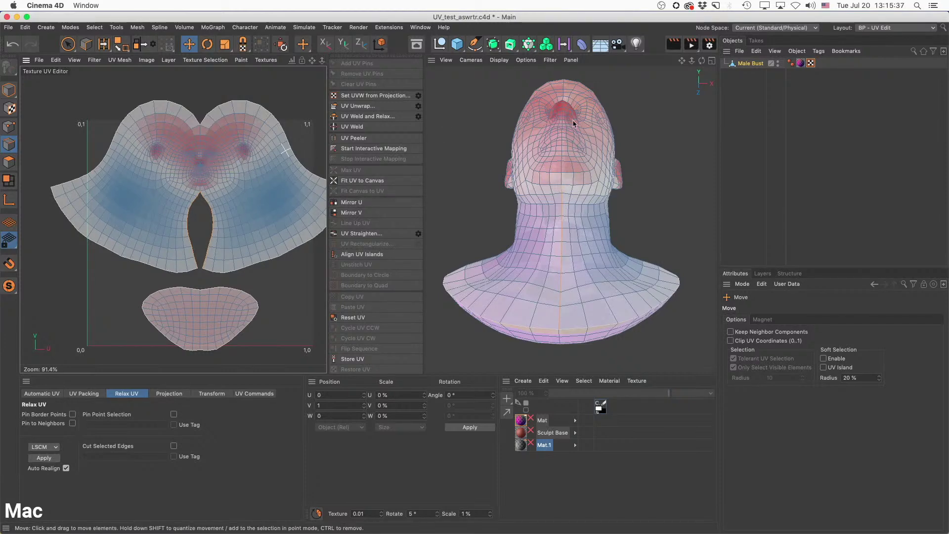
Extend the back seam by an edge at the top of the forehead and unwrap the head island again.
alt+drag(574, 124, 543, 168)
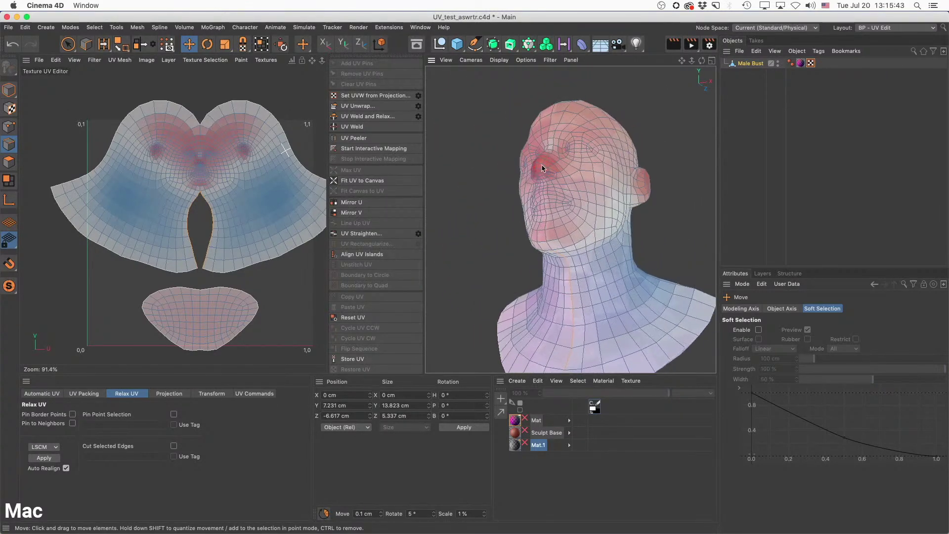
alt+right_drag(542, 168, 570, 170)
alt+drag(539, 151, 587, 174)
alt+right_drag(574, 158, 543, 170)
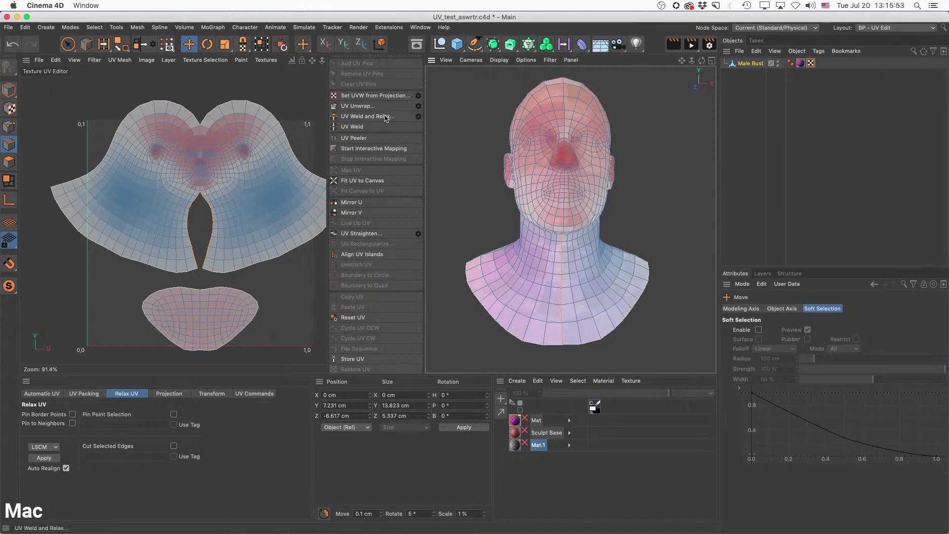
scroll(224, 129, up, 5)
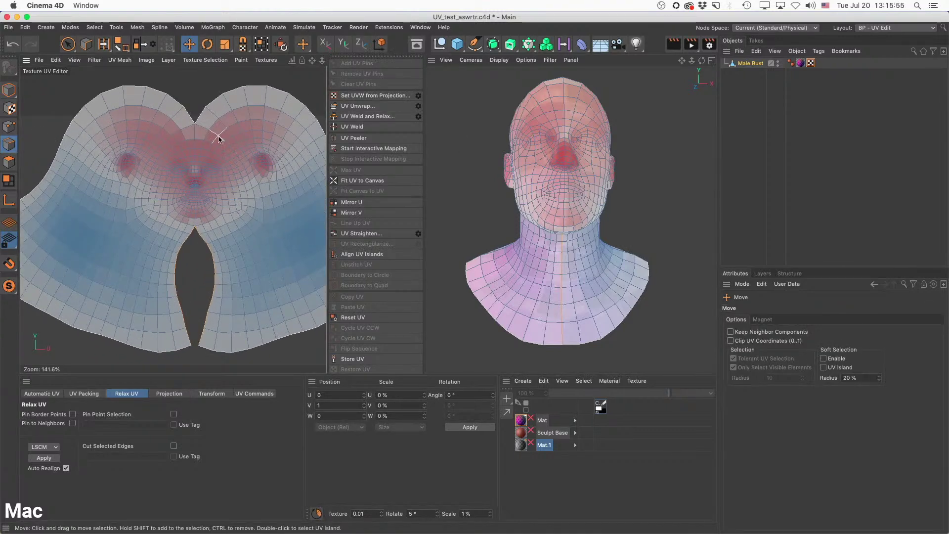
click(359, 106)
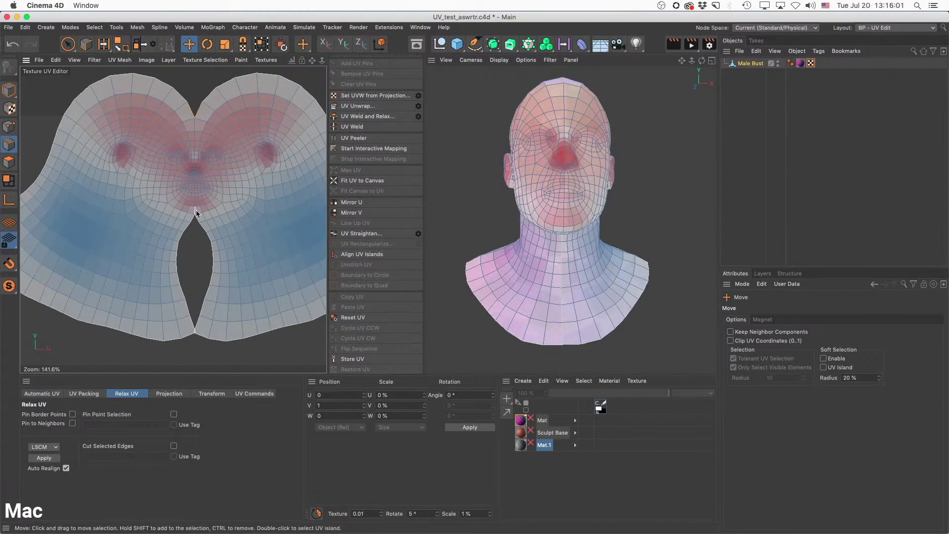
Run UV Unwrap on the head island again with the current seam edges.
click(358, 106)
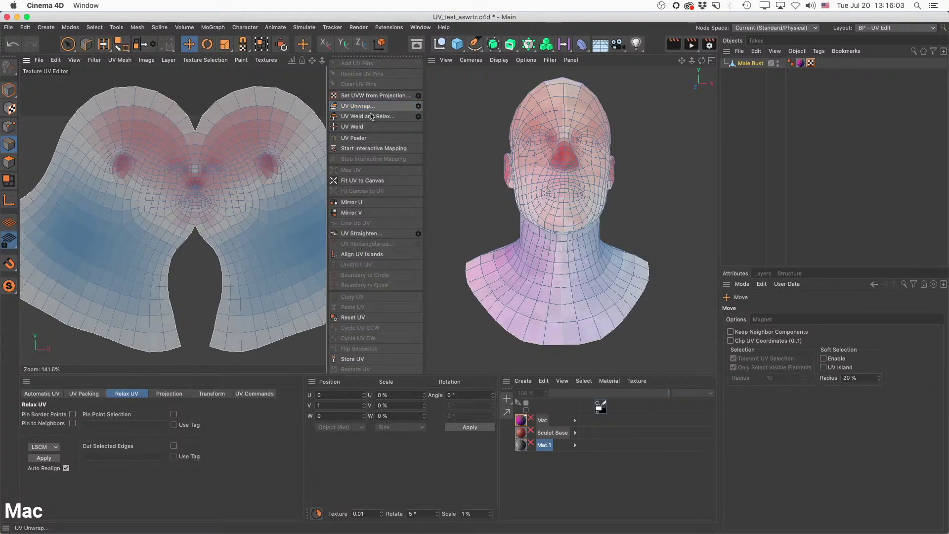
Select the first seam edges on one ear, along its front and upper attachment to the head.
scroll(214, 162, up, 5)
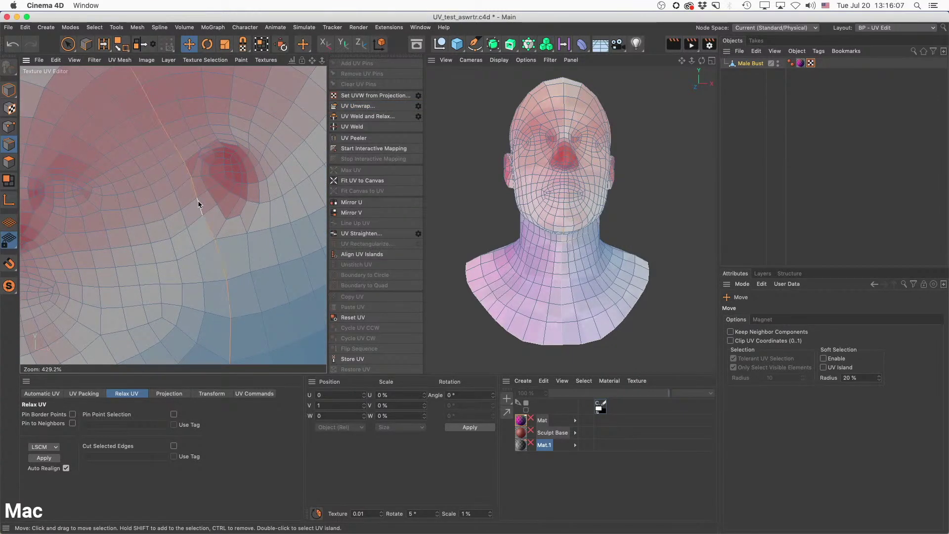
alt+drag(636, 148, 638, 180)
alt+middle_drag(634, 171, 528, 203)
alt+right_drag(528, 202, 564, 197)
double_click(529, 173)
alt+drag(534, 178, 557, 146)
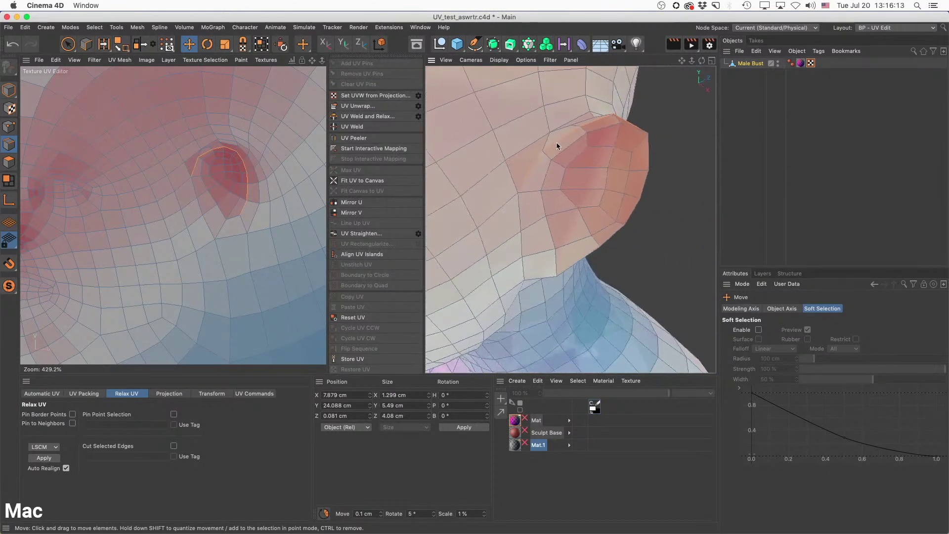
click(532, 175)
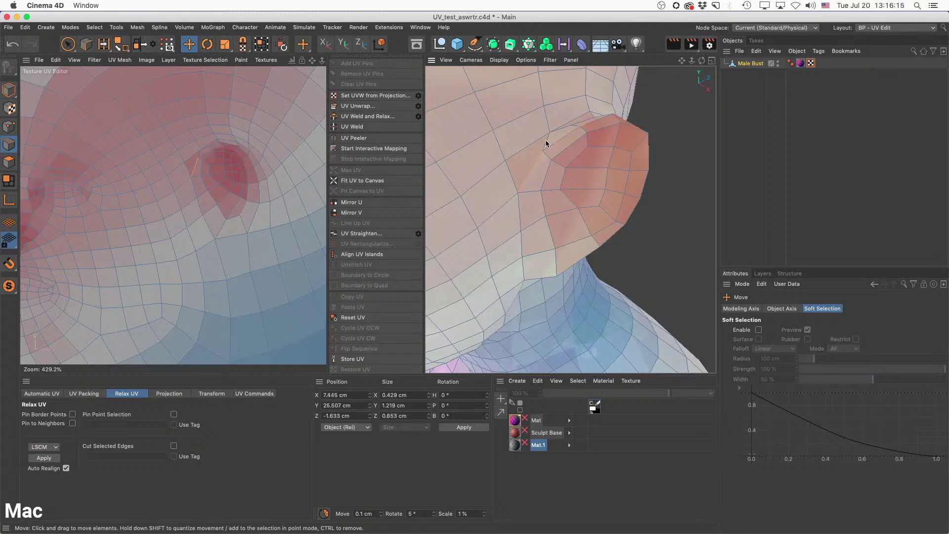
alt+drag(562, 131, 568, 159)
click(574, 163)
shift+click(615, 216)
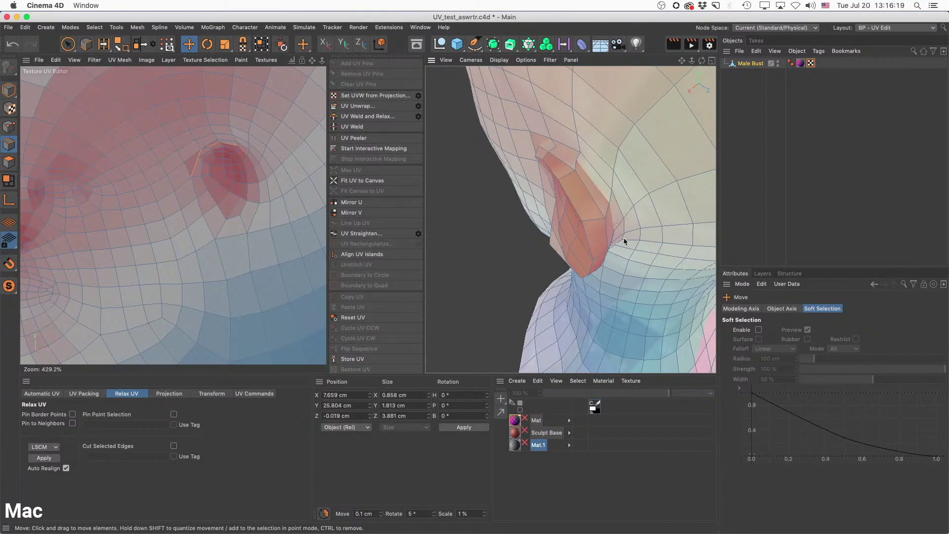
Extend the ear seam down behind the ear and around its base until the edges form a closed ring.
alt+drag(624, 238, 603, 149)
shift+click(603, 148)
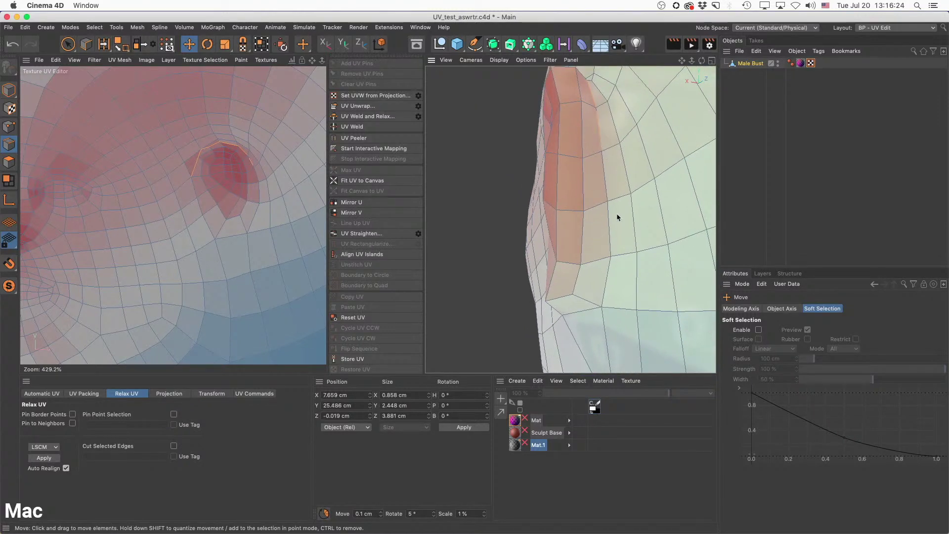
ctrl+shift+click(607, 274)
alt+drag(628, 267, 579, 233)
shift+click(589, 263)
shift+click(553, 186)
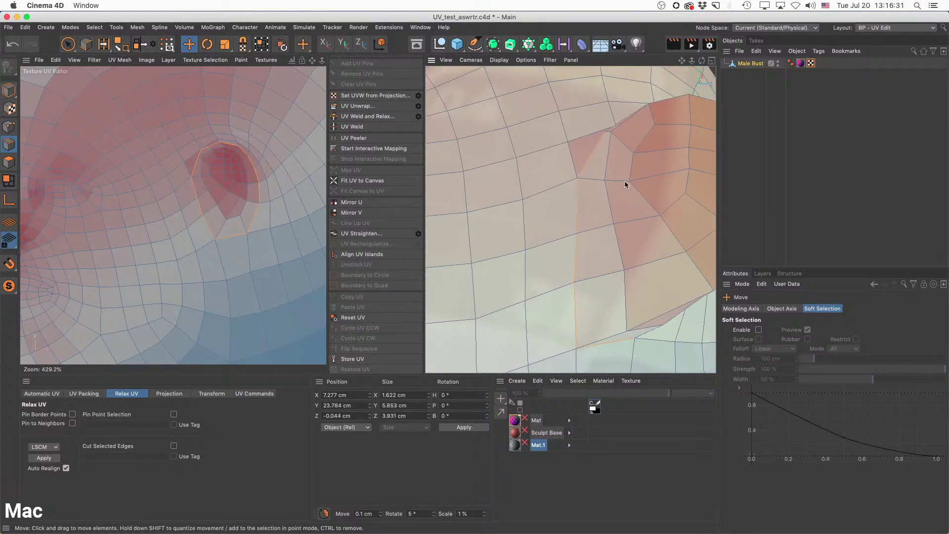
Mirror the ear seam selection to the opposite ear and unwrap the head with both ears cut loose.
scroll(644, 205, down, 10)
alt+drag(635, 214, 657, 207)
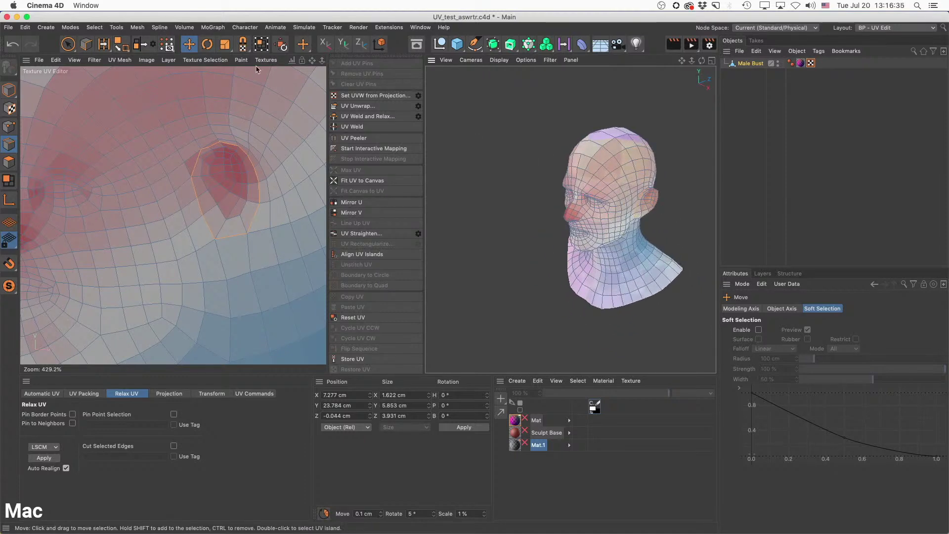
click(167, 44)
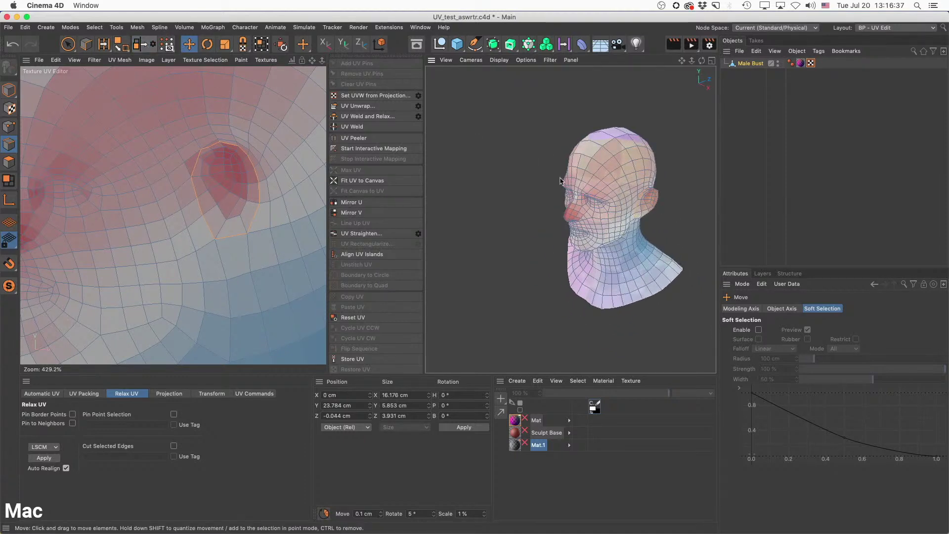
alt+drag(625, 185, 534, 197)
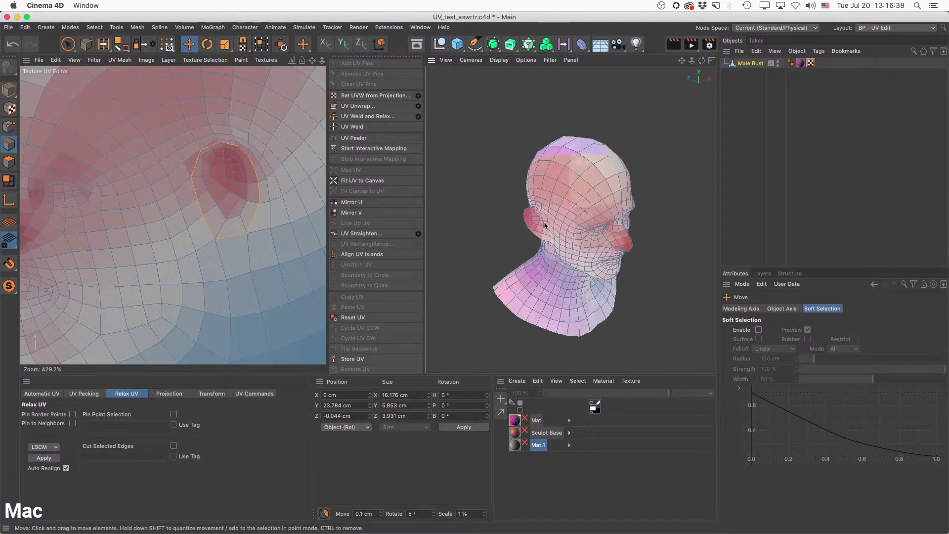
mouse_move(544, 226)
alt+right_down()
mouse_move(576, 220)
mouse_move(556, 230)
alt+right_up()
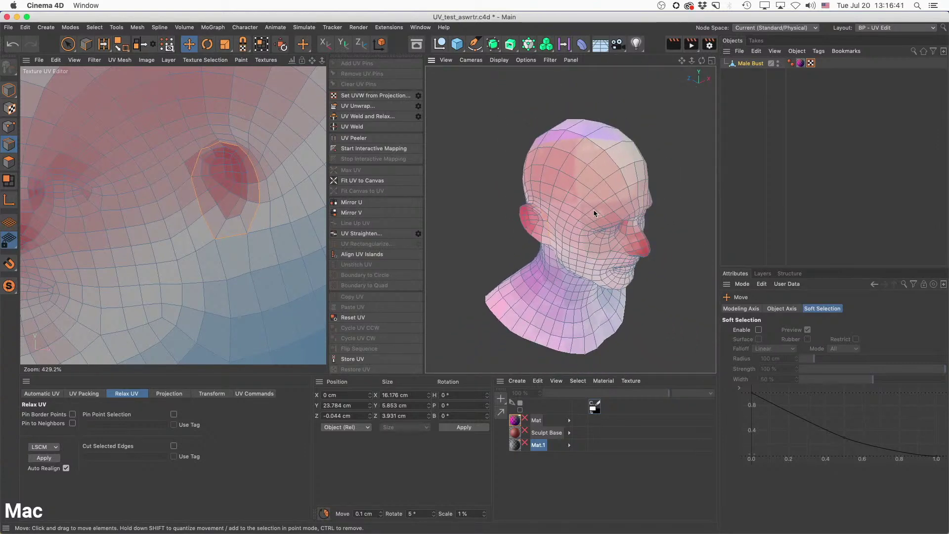
scroll(266, 188, down, 6)
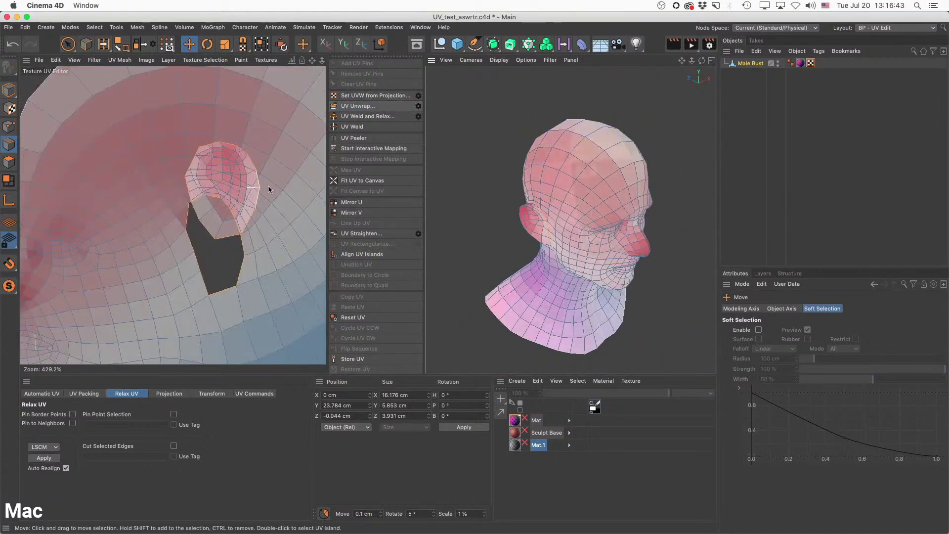
scroll(266, 188, down, 2)
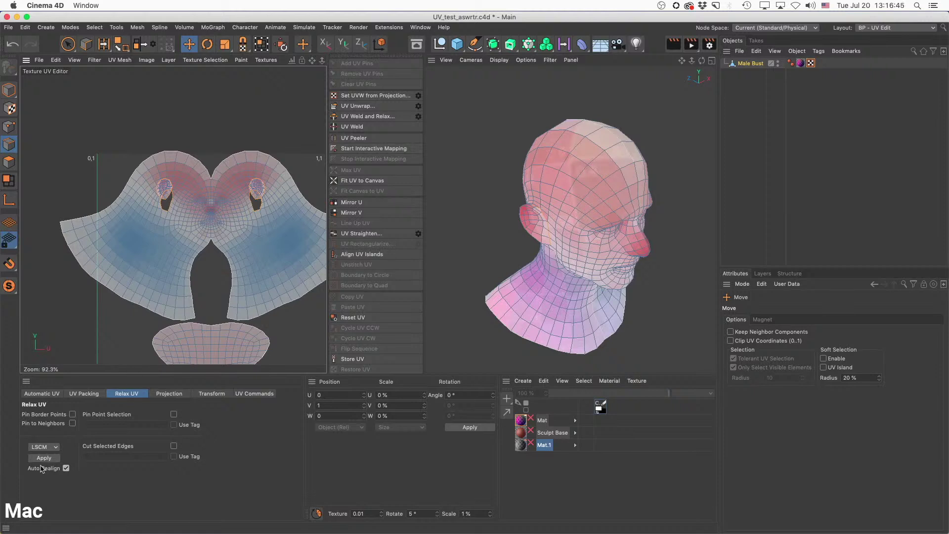
Set the Relax UV method to ABF and apply it to the UVs.
click(44, 446)
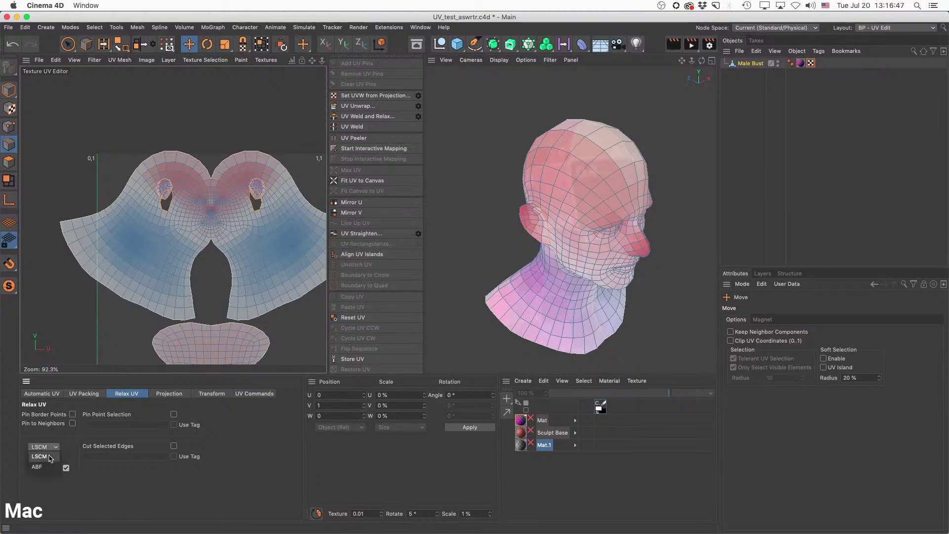
click(44, 458)
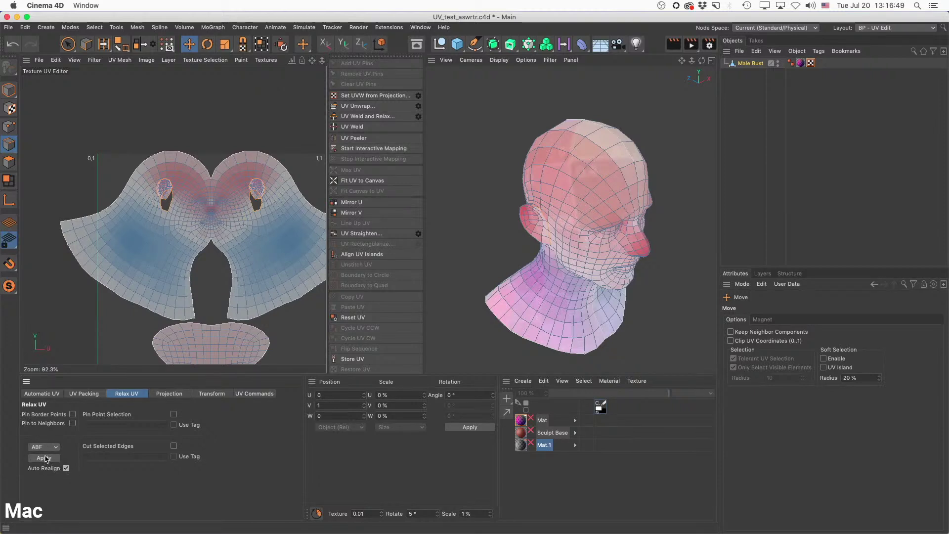
click(44, 458)
scroll(237, 184, up, 2)
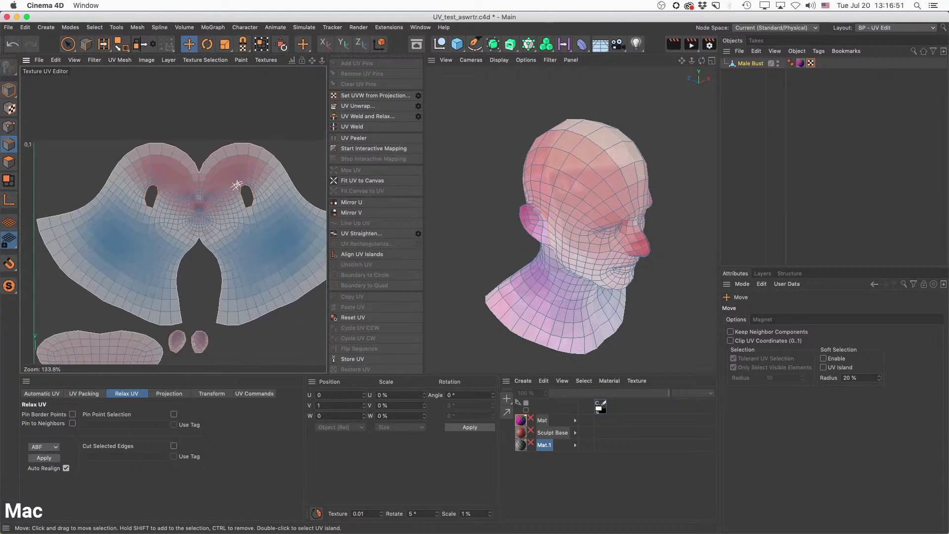
scroll(196, 345, up, 7)
scroll(196, 344, down, 6)
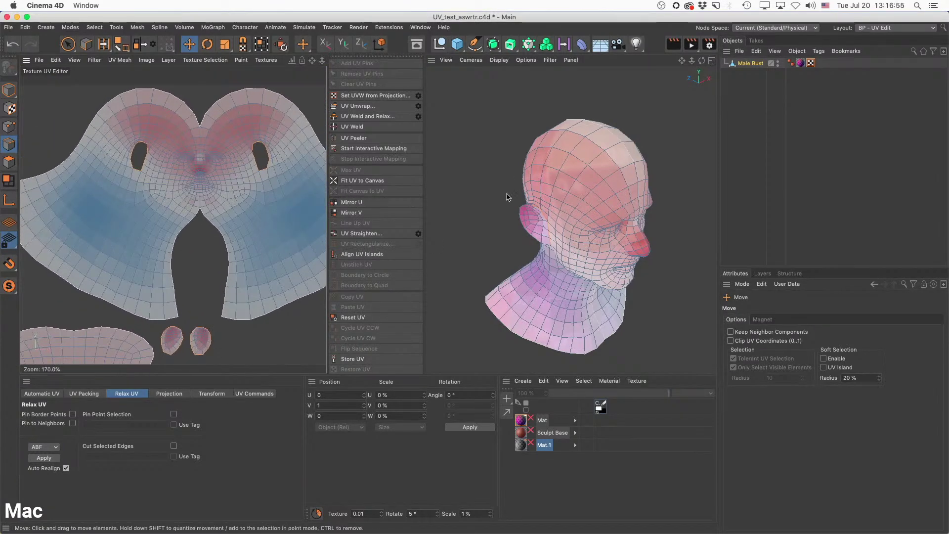
alt+middle_drag(269, 141, 264, 157)
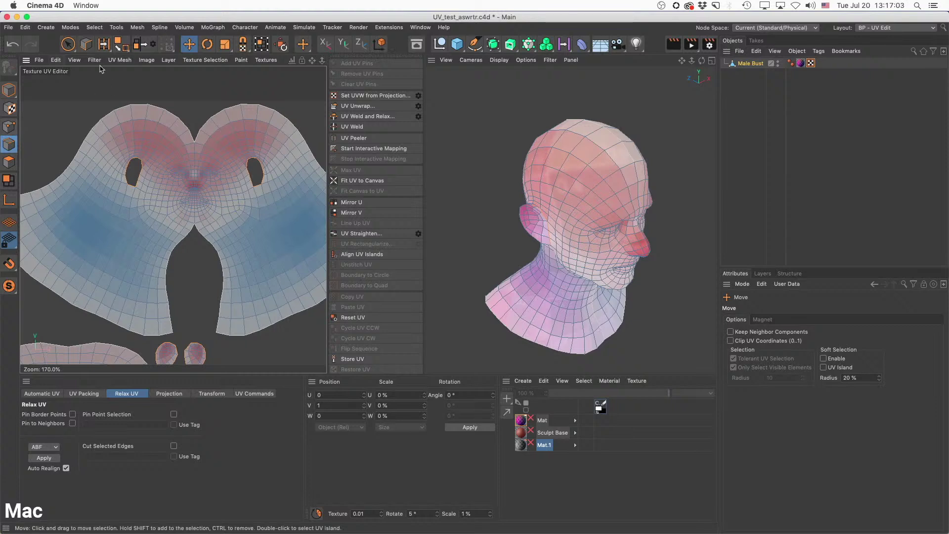
Select an edge path from the scalp border down to the ear, mirror it to the other side and unwrap the head.
scroll(246, 141, up, 3)
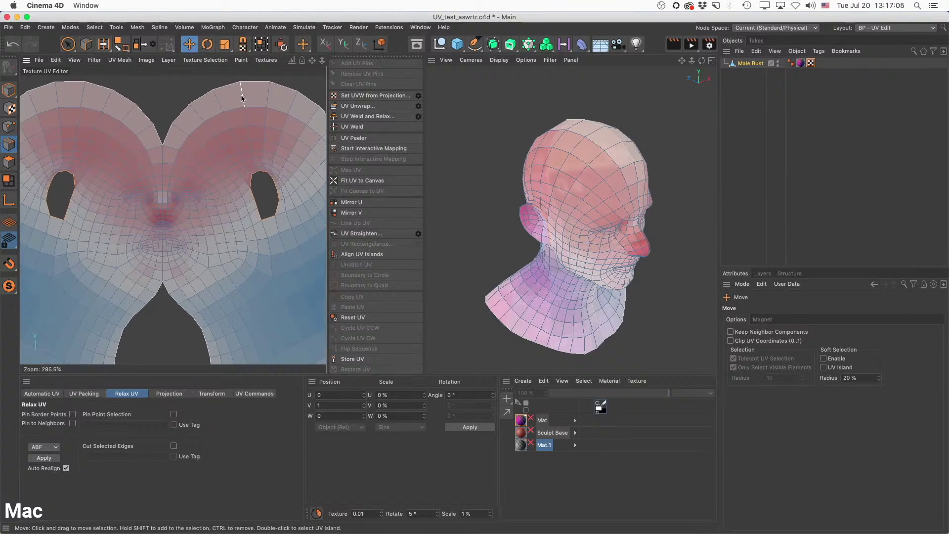
drag(220, 105, 239, 153)
scroll(246, 143, down, 3)
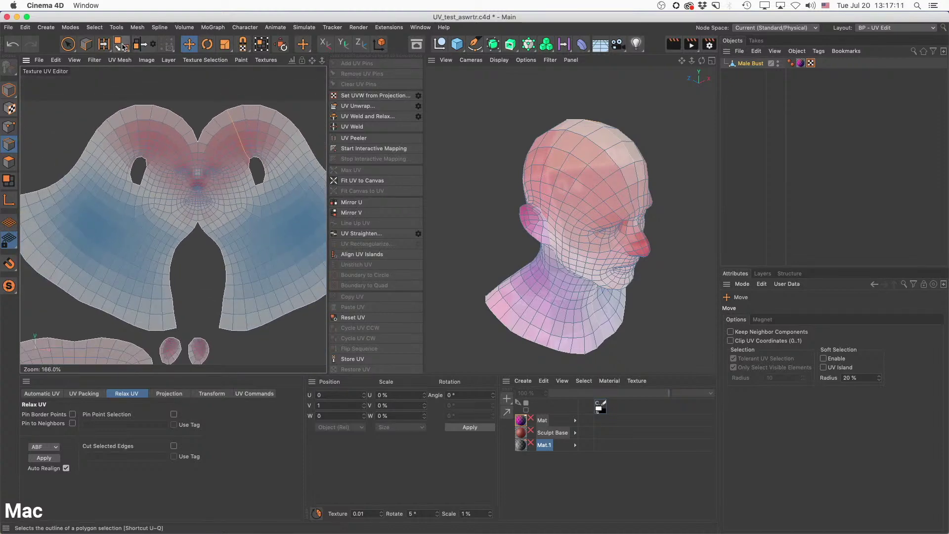
click(358, 106)
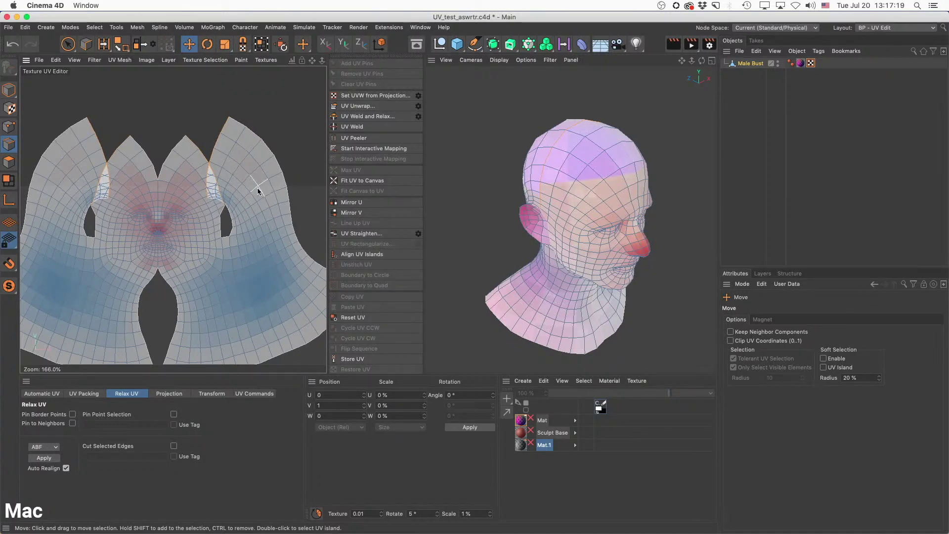
Pull the tip points of the two outer scalp flaps up and outward in the UV layout and add UV pins to both.
scroll(259, 196, down, 2)
scroll(258, 176, down, 2)
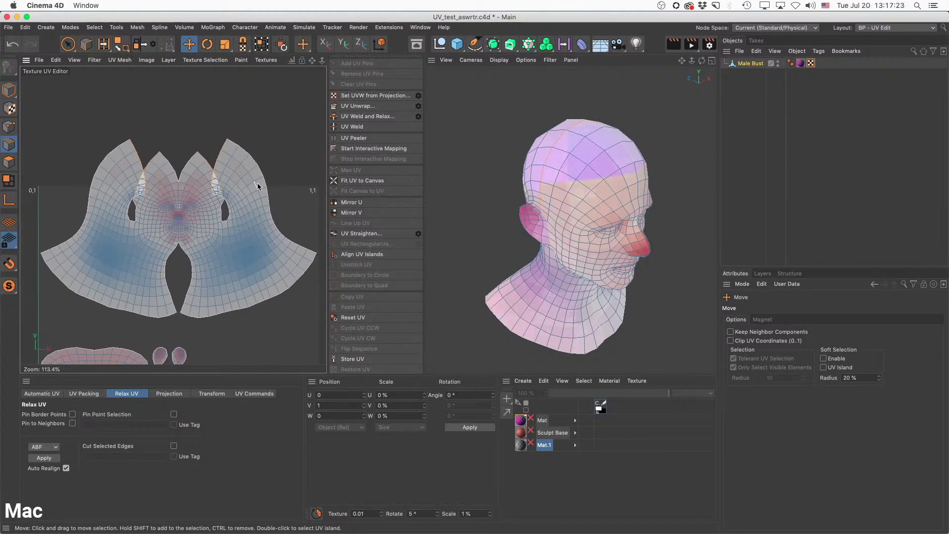
alt+middle_drag(247, 189, 248, 179)
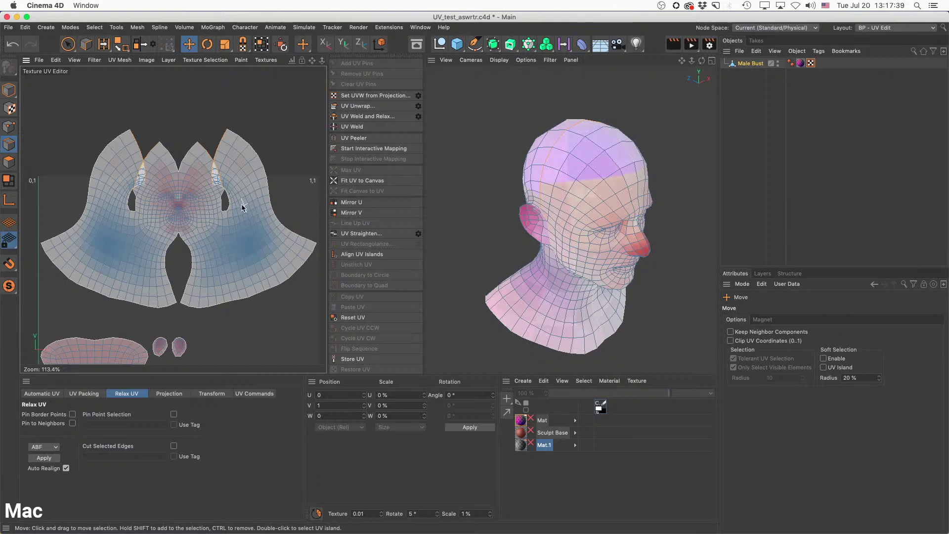
scroll(246, 168, down, 1)
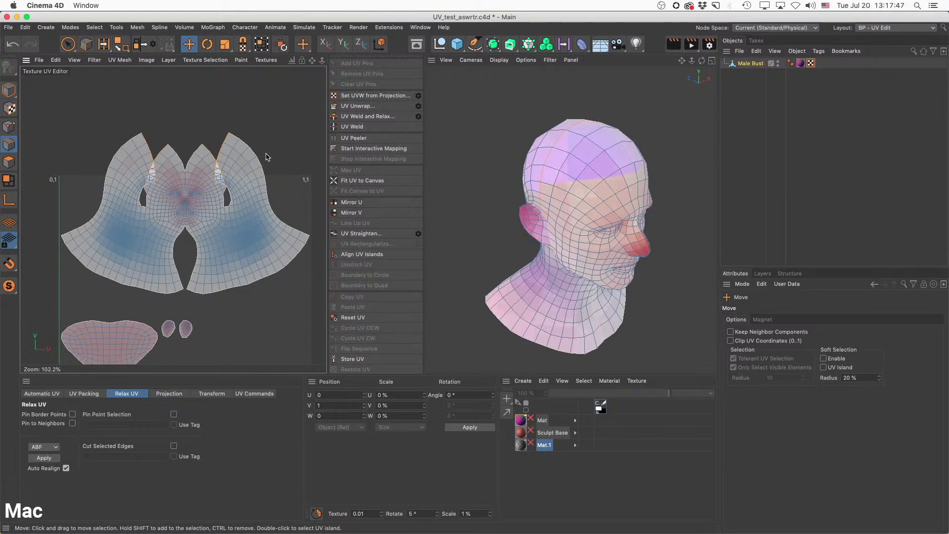
scroll(241, 156, up, 3)
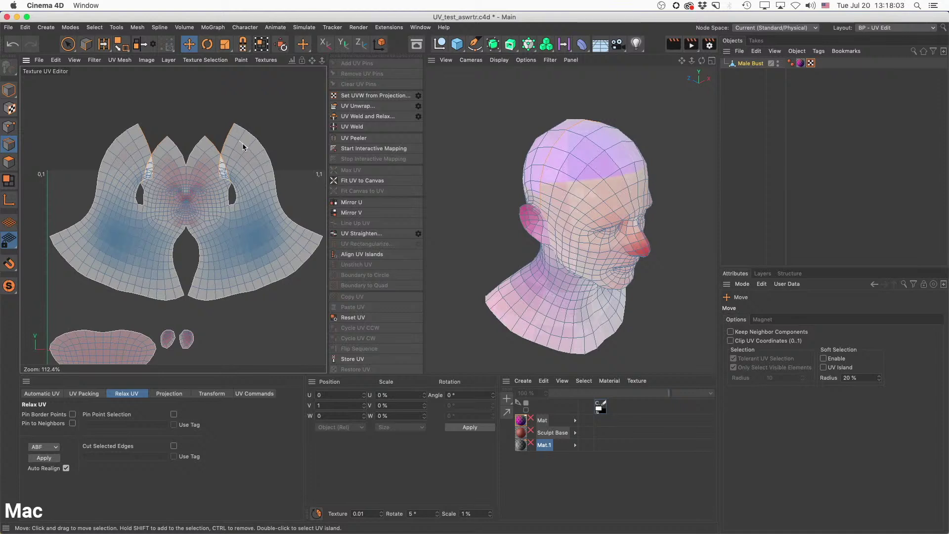
click(9, 127)
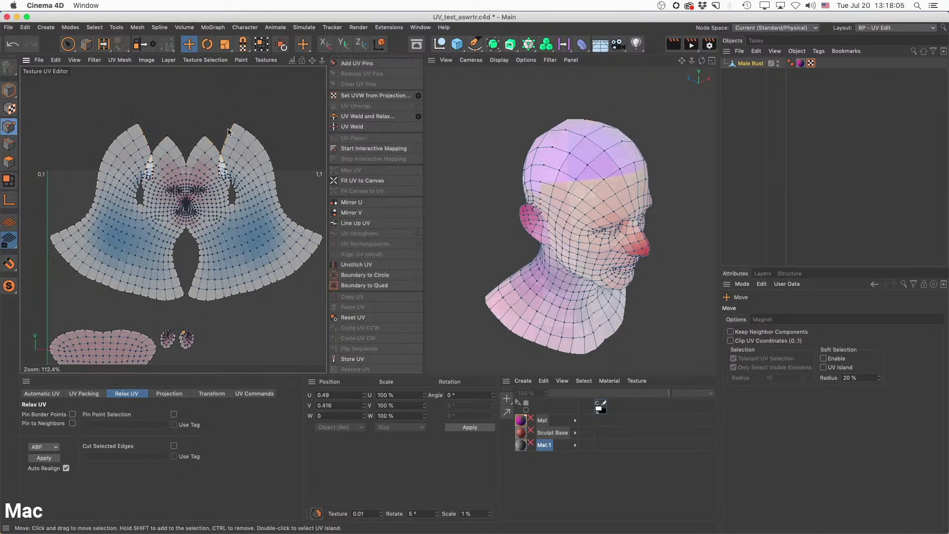
click(234, 123)
drag(271, 127, 336, 93)
click(147, 125)
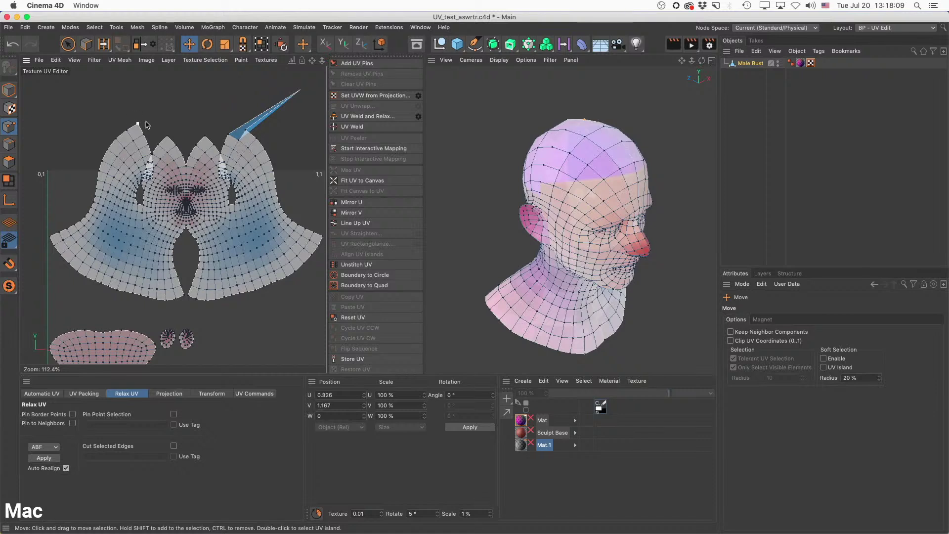
drag(209, 115, 153, 79)
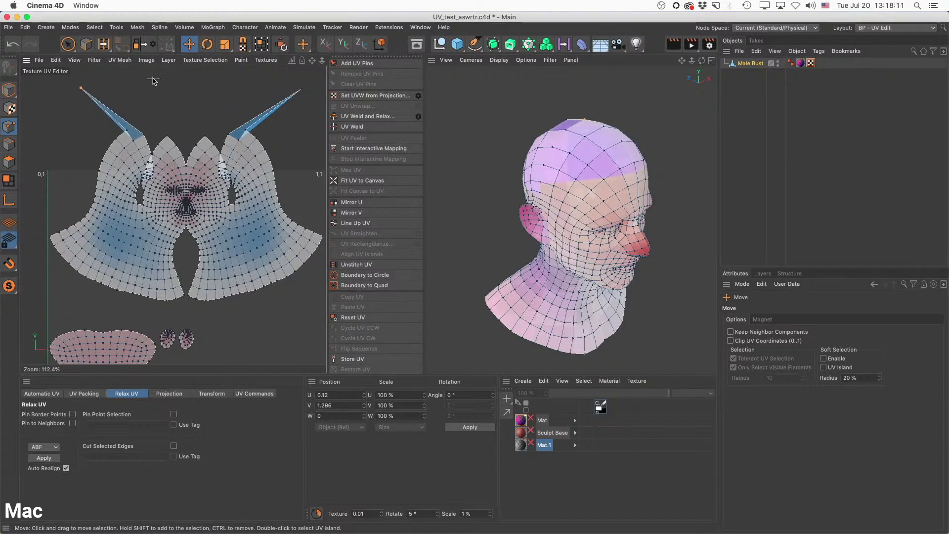
shift+click(302, 89)
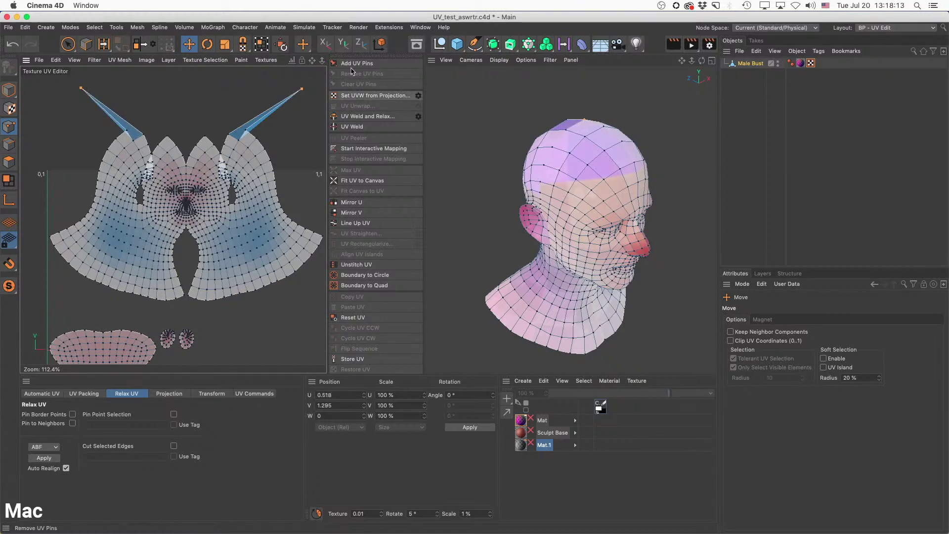
click(357, 63)
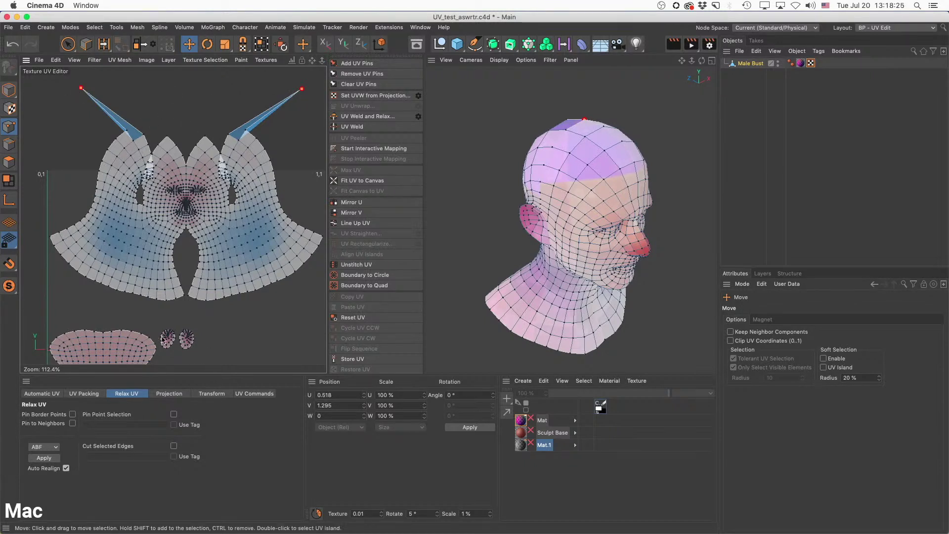
Select all polygons of the head island and relax it with ABF and Pin Point Selection enabled.
click(9, 162)
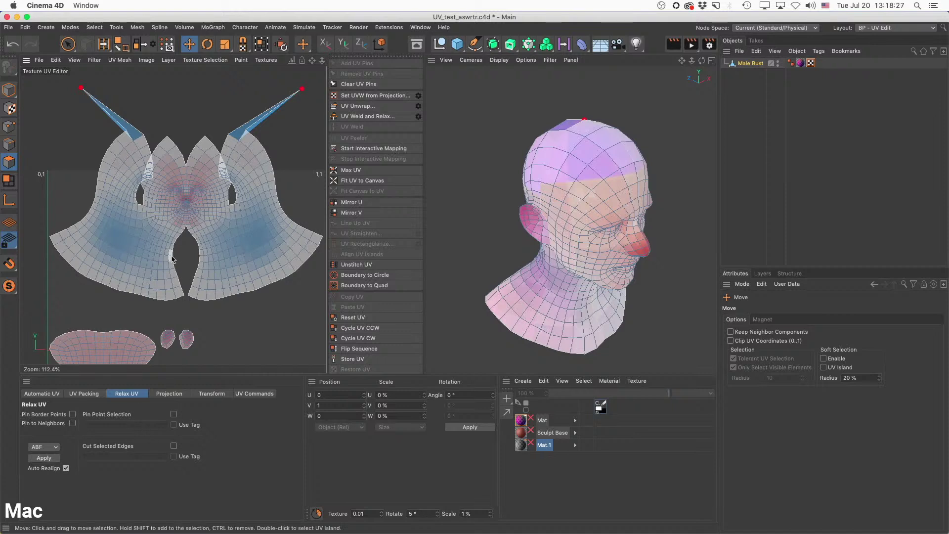
double_click(155, 256)
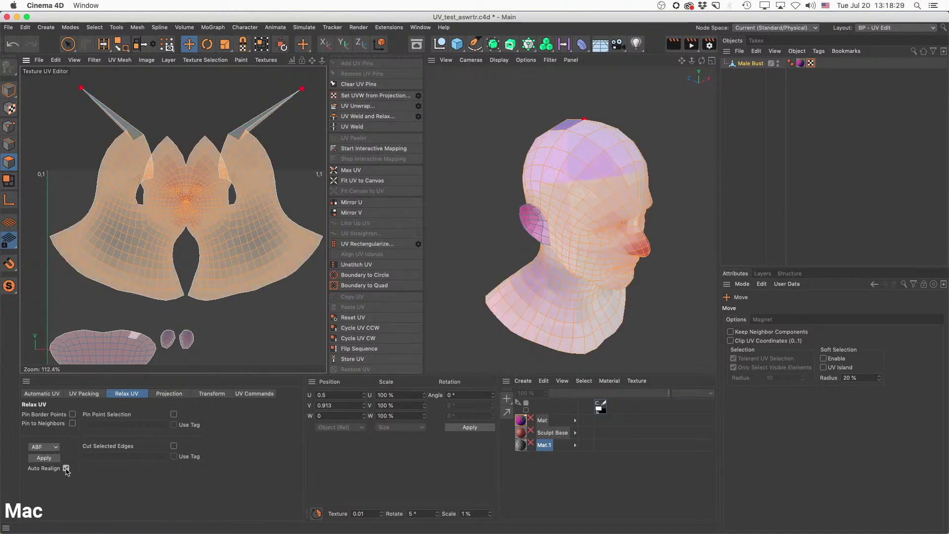
click(173, 414)
click(54, 460)
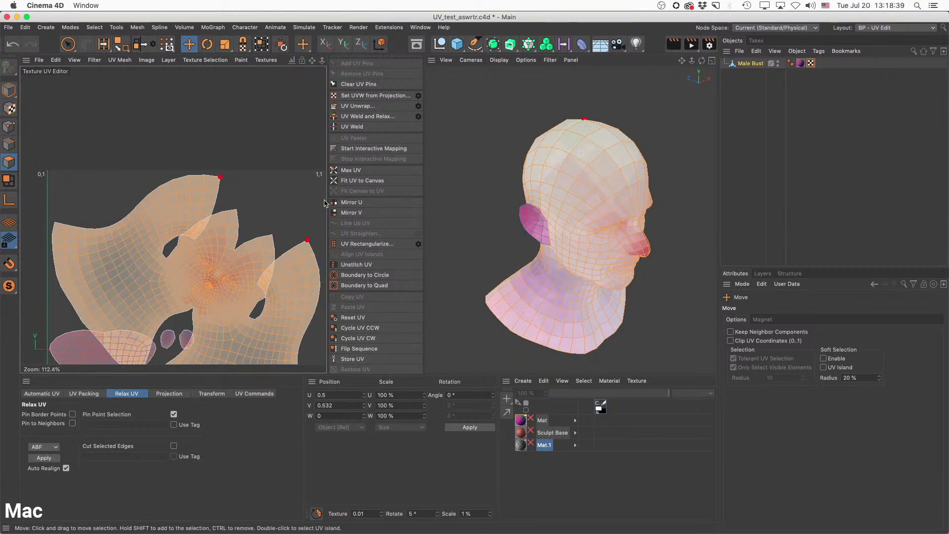
scroll(278, 267, down, 3)
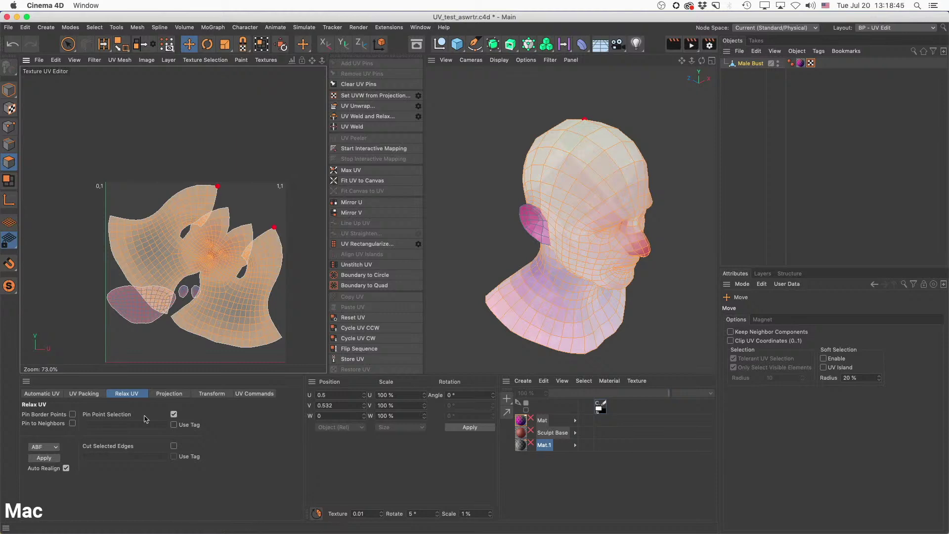
Disable Auto Realign and apply the ABF relax to the head island with its pinned points.
click(44, 458)
click(66, 468)
click(52, 460)
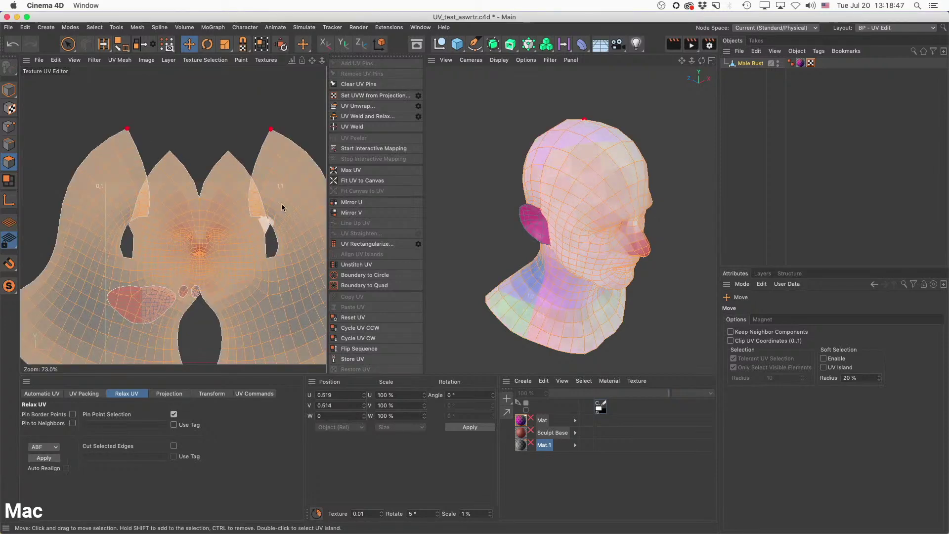
Review the relaxed head island, then undo the last ABF relax.
scroll(283, 224, down, 3)
scroll(281, 223, up, 3)
scroll(280, 222, down, 2)
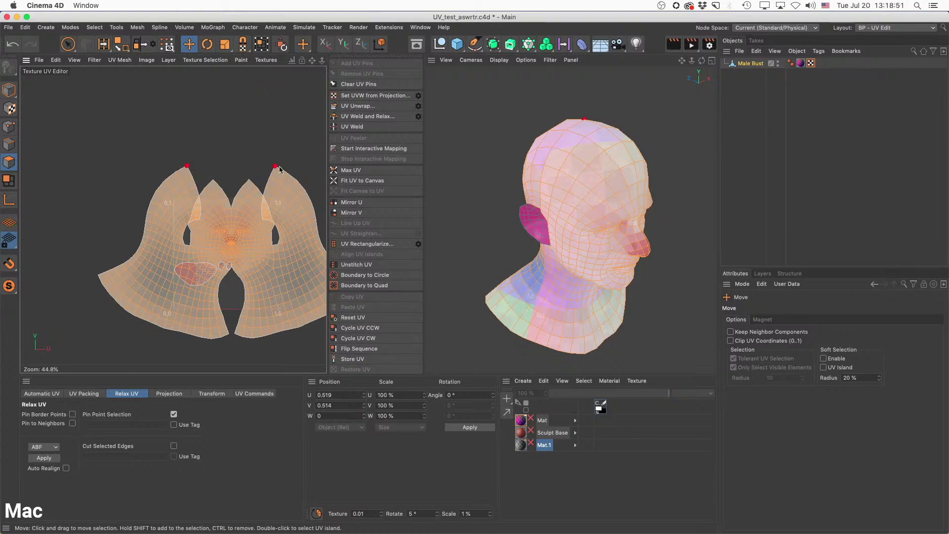
key(super+z)
alt+middle_drag(269, 231, 250, 218)
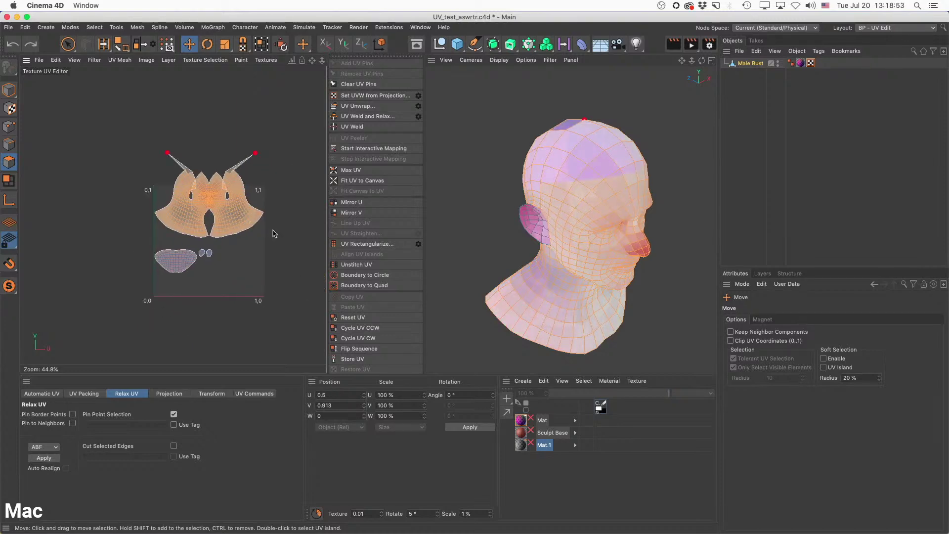
In point mode, select the points of one half of the face in the UV layout using Live Selection.
click(9, 128)
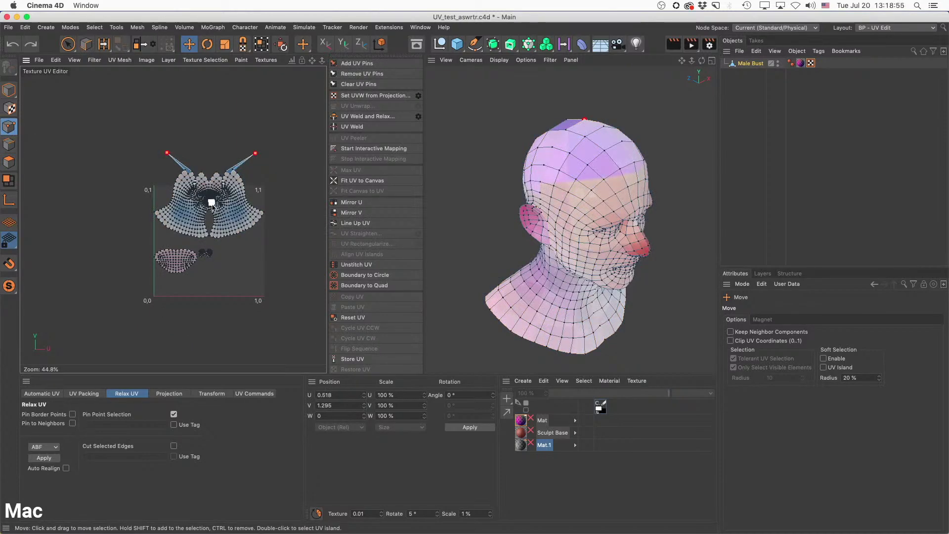
alt+right_drag(211, 205, 242, 204)
alt+middle_drag(212, 205, 204, 221)
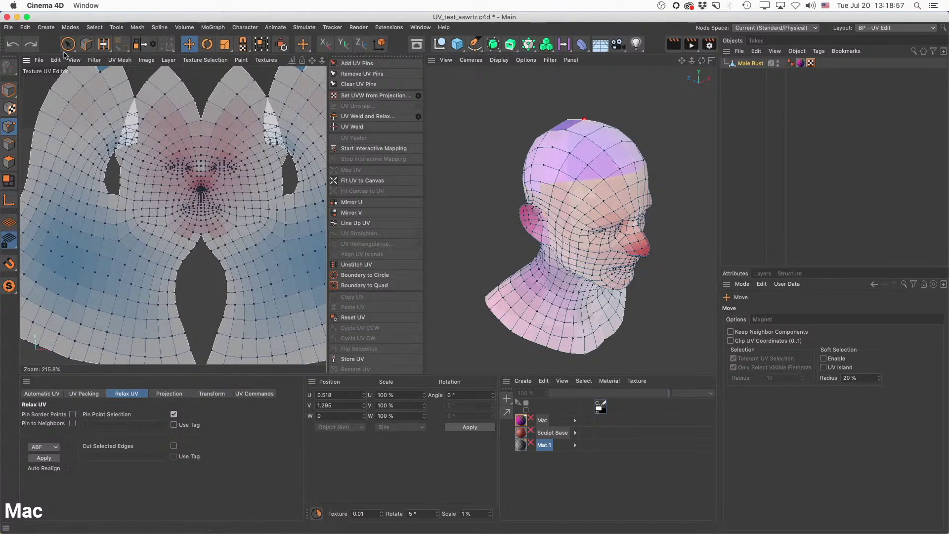
key(space)
mouse_move(188, 160)
mouse_down()
mouse_move(173, 164)
mouse_move(200, 228)
mouse_move(183, 126)
mouse_move(181, 215)
mouse_move(167, 214)
mouse_move(196, 203)
mouse_move(177, 231)
mouse_move(167, 212)
mouse_up()
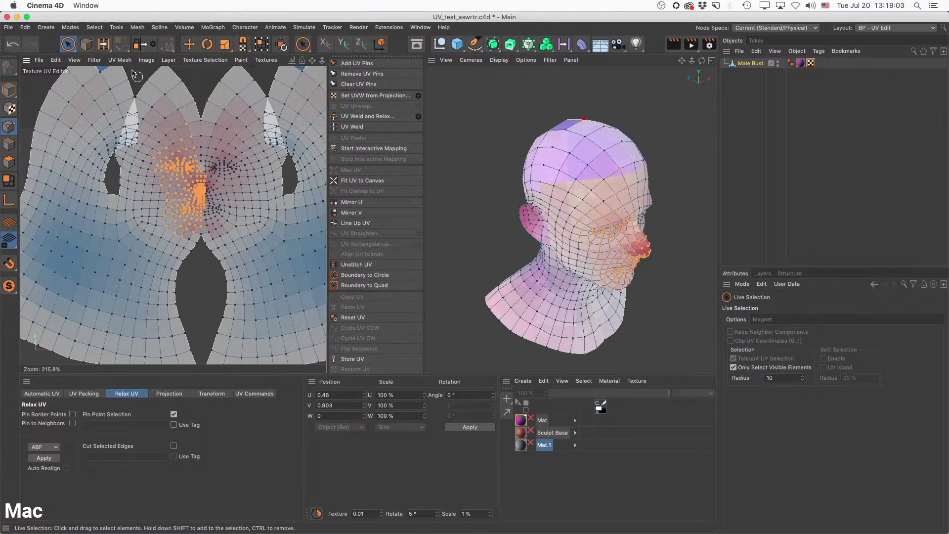
Mirror the face point selection to the other half and add UV pins to all selected points.
click(151, 47)
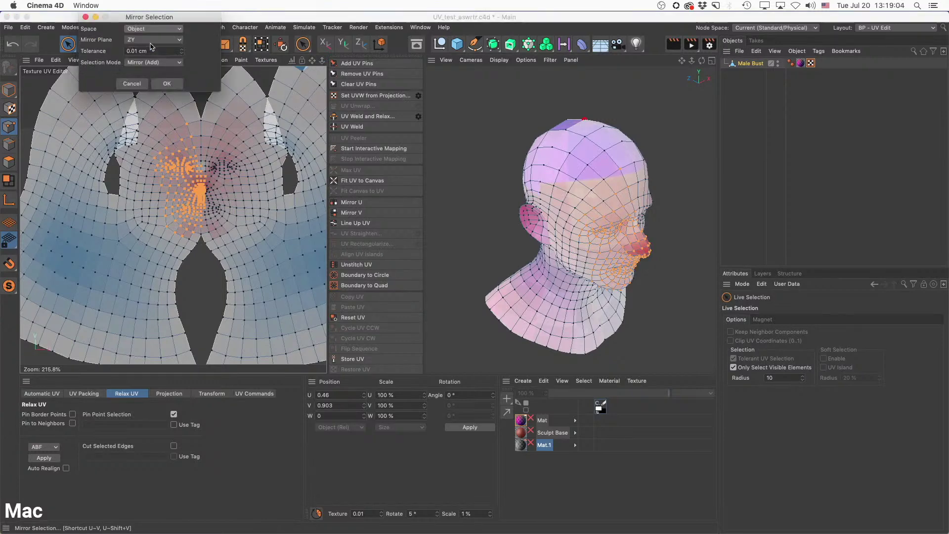
click(132, 85)
click(140, 47)
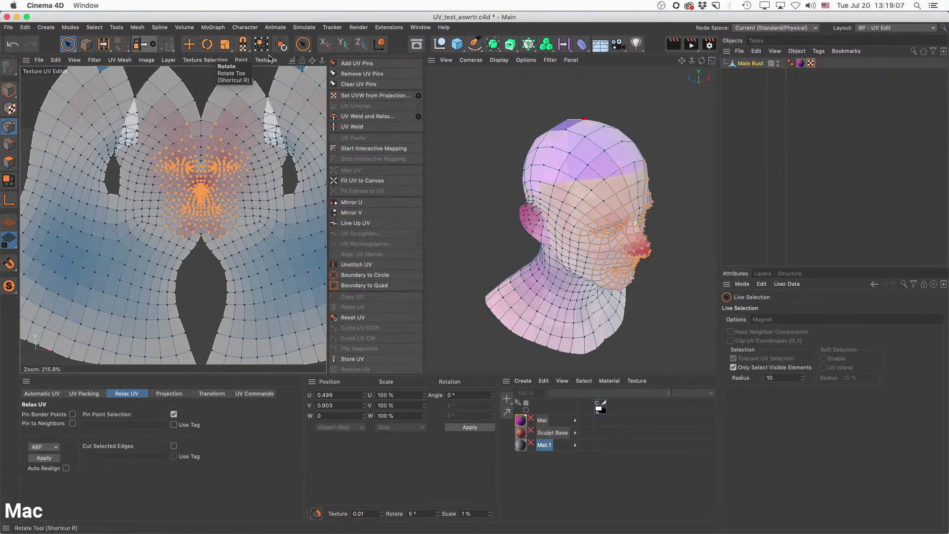
click(350, 63)
scroll(273, 185, down, 3)
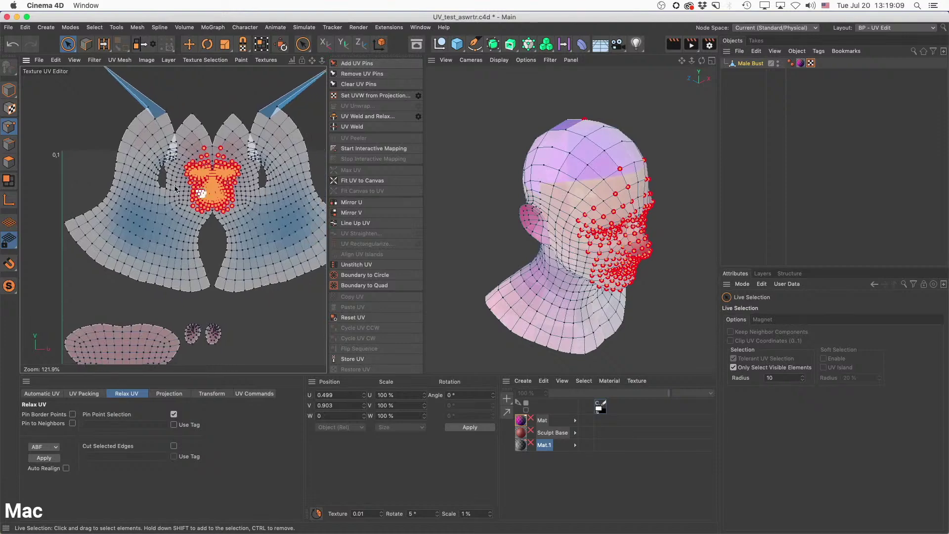
Try an ABF relax on the head island's polygons with the face points pinned.
click(9, 162)
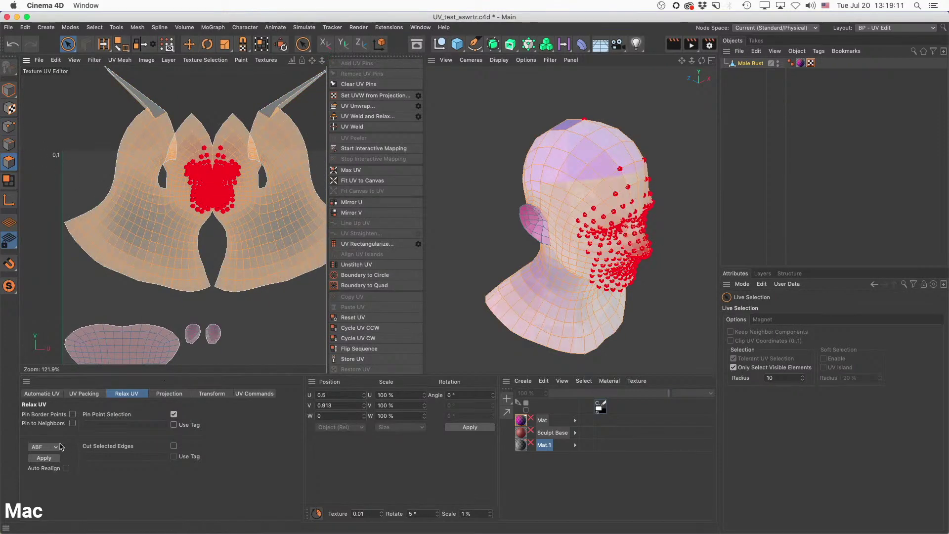
click(46, 458)
scroll(257, 257, down, 3)
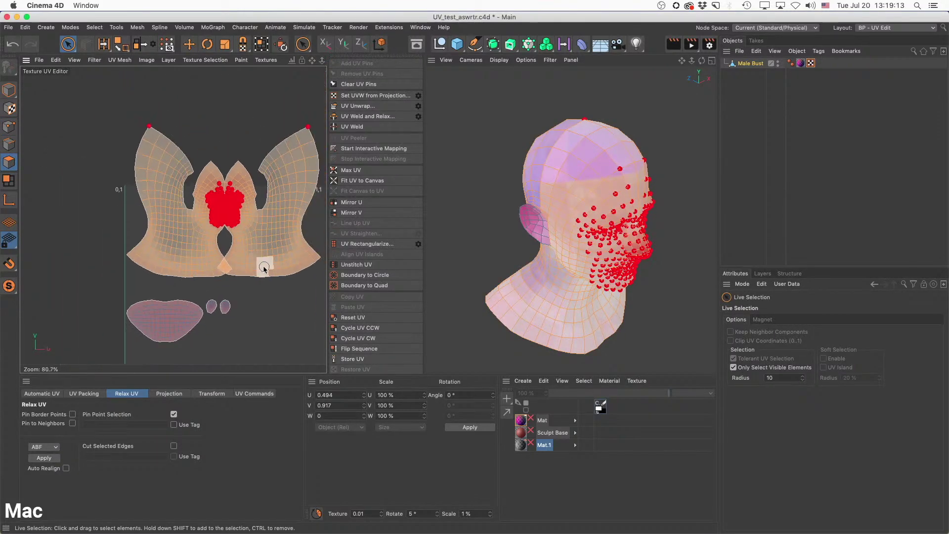
scroll(237, 237, up, 4)
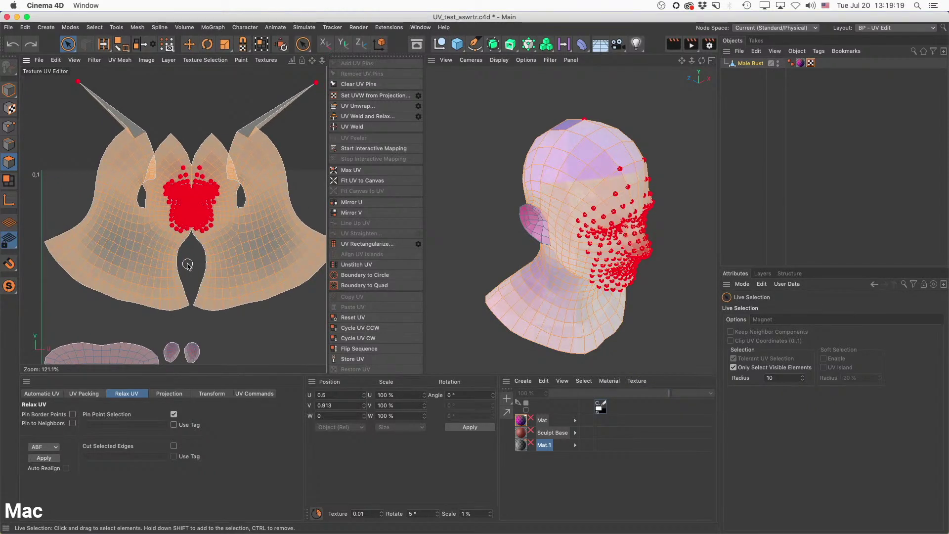
click(47, 460)
Select the points along one border of the central neck cut, mirror the selection and add UV pins to both borders.
click(9, 126)
scroll(197, 309, up, 3)
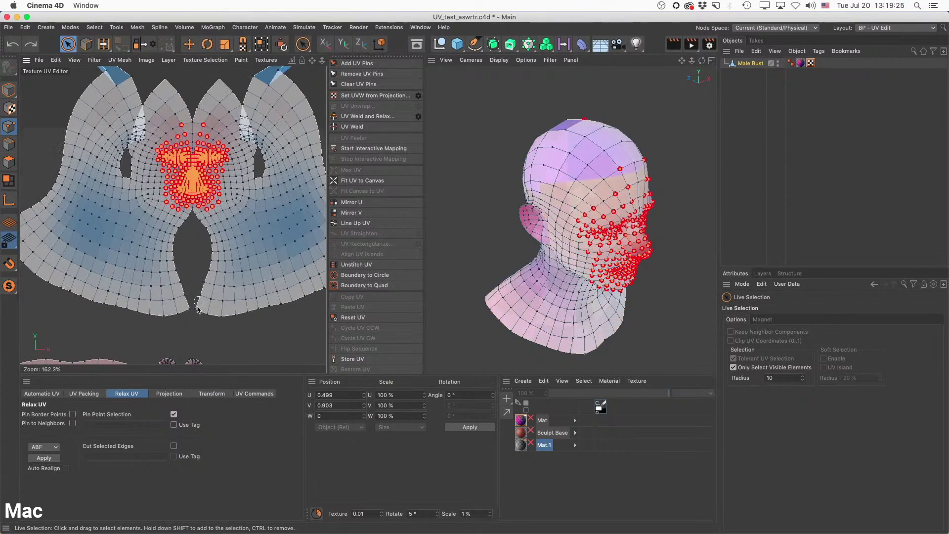
drag(197, 308, 214, 241)
ctrl+click(220, 245)
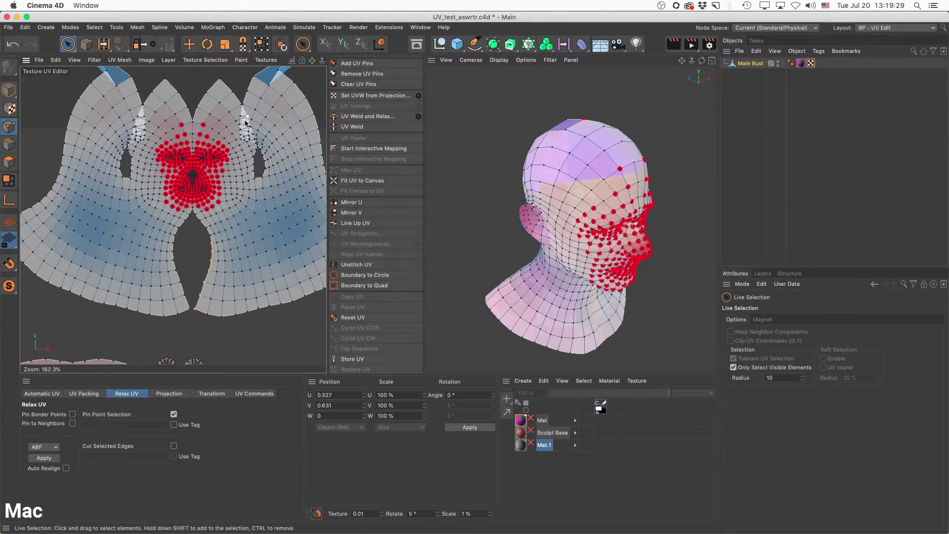
click(138, 46)
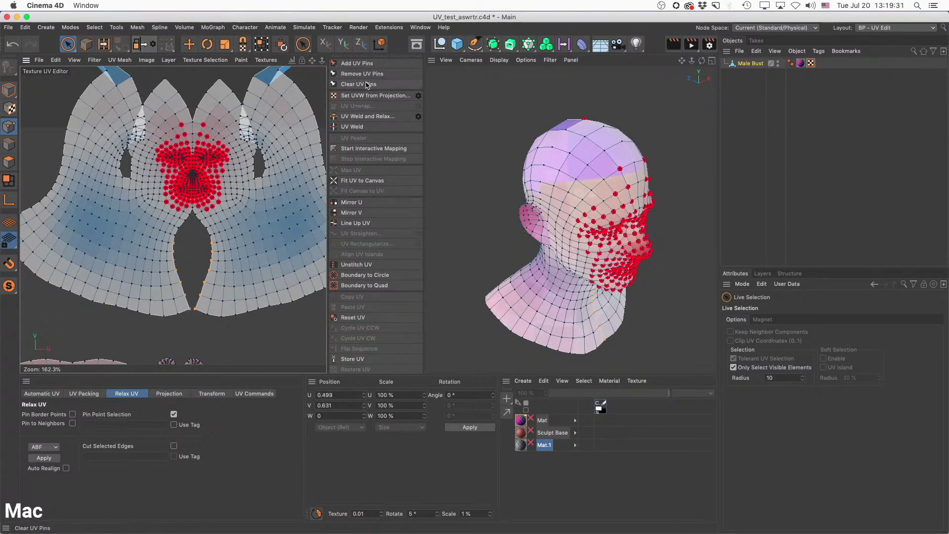
click(357, 63)
scroll(247, 257, down, 4)
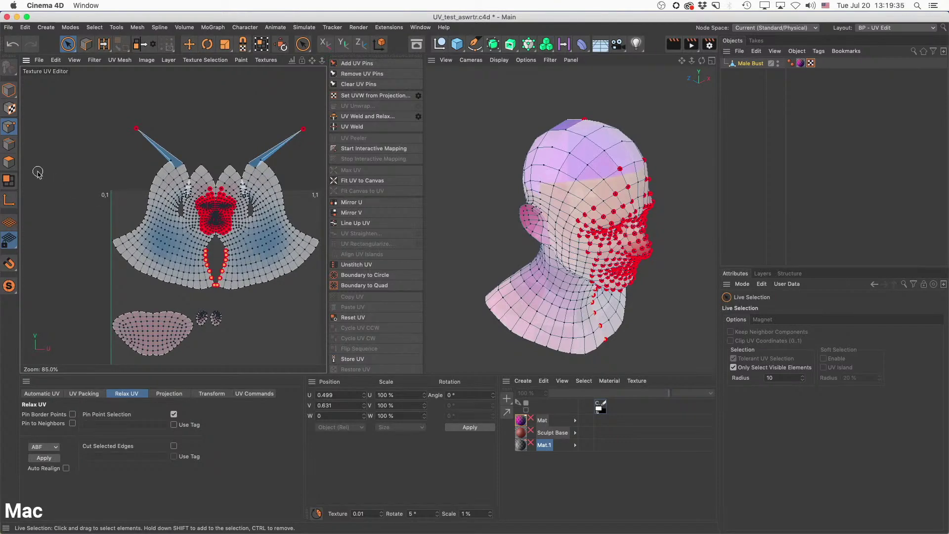
Relax the head island's polygons with ABF, keeping the face, neck cut and flap tip points pinned.
click(9, 162)
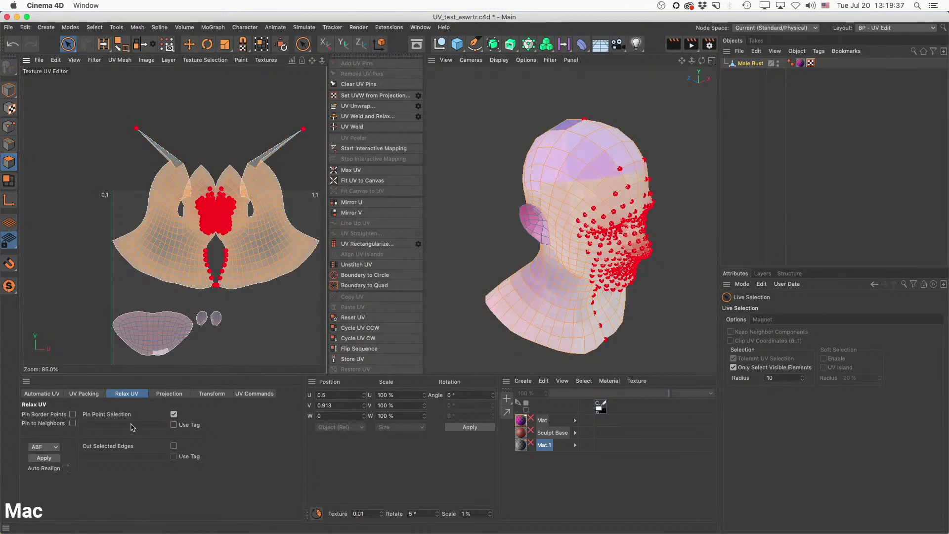
click(44, 458)
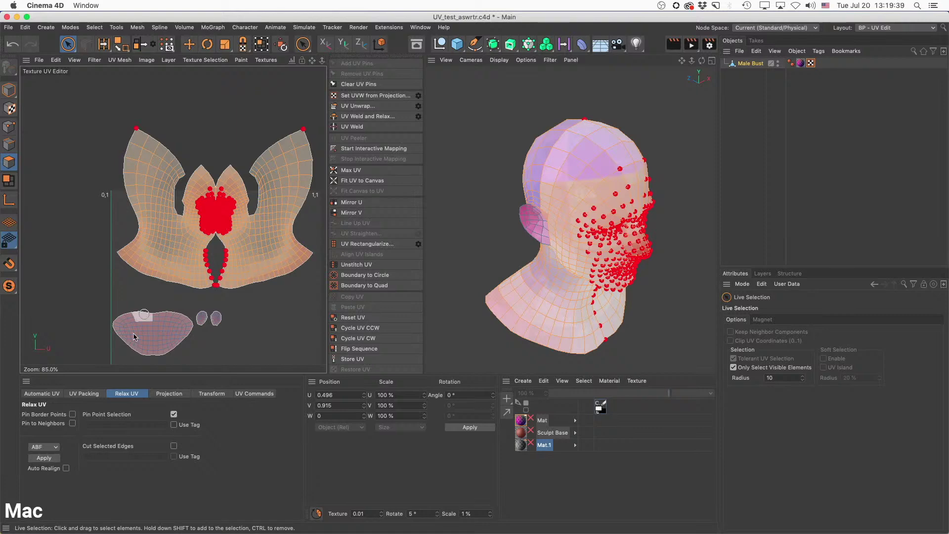
scroll(258, 179, up, 5)
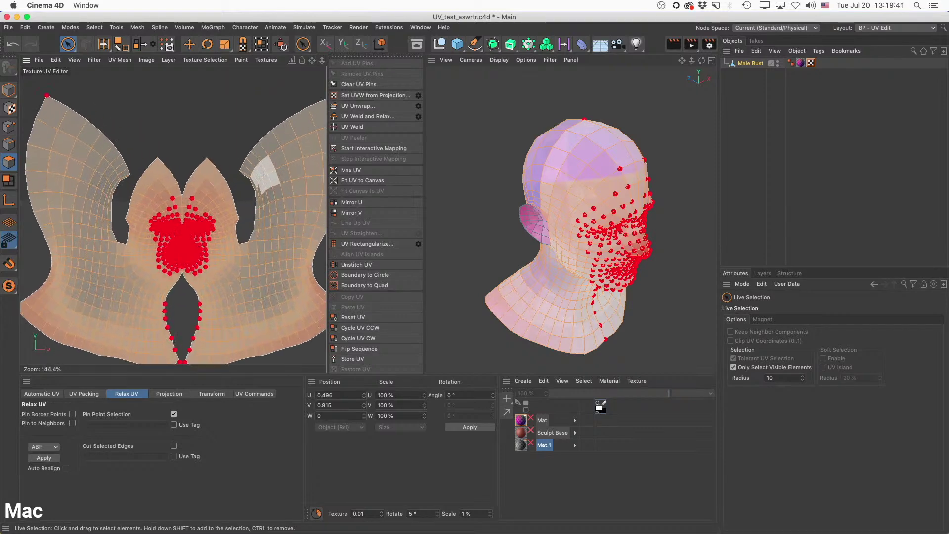
Deselect the head island's polygons and clear all UV pins.
scroll(258, 179, down, 2)
click(215, 115)
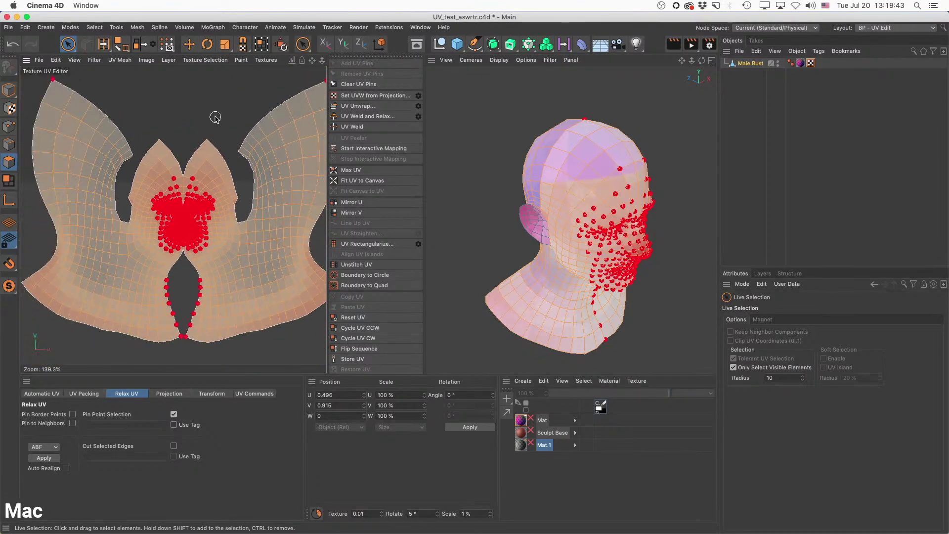
click(359, 84)
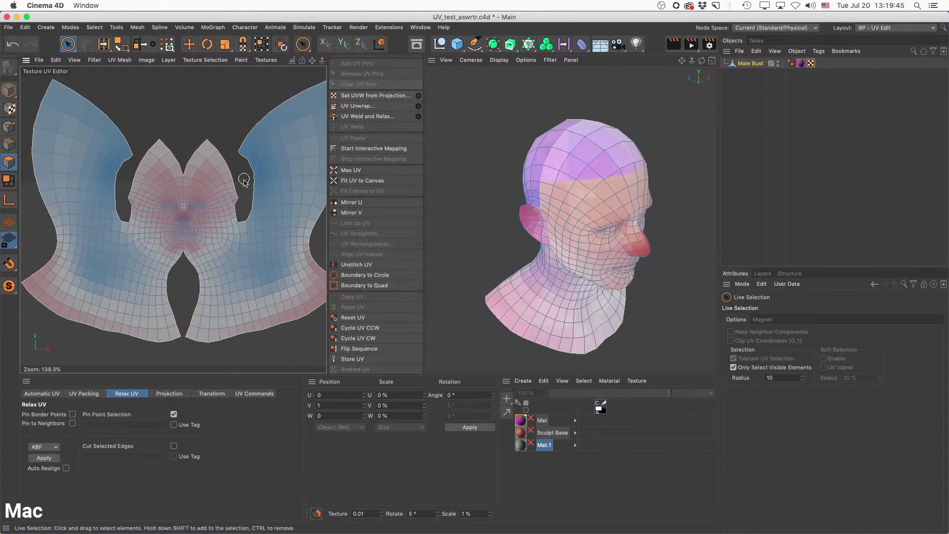
scroll(243, 210, down, 2)
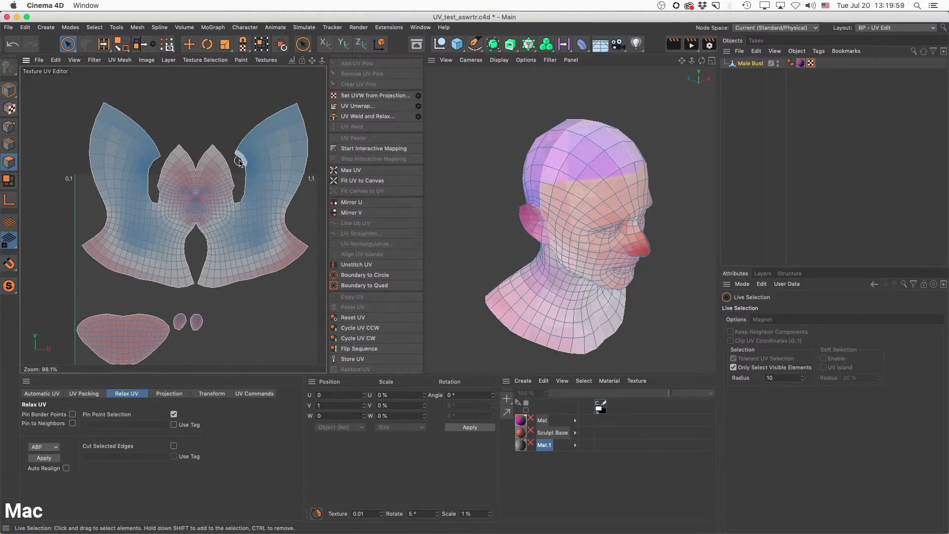
click(10, 128)
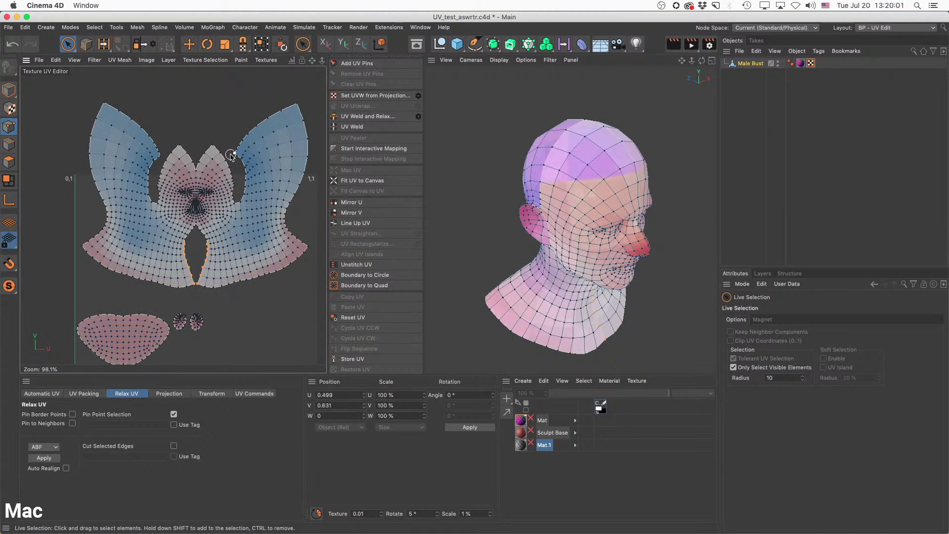
key(e)
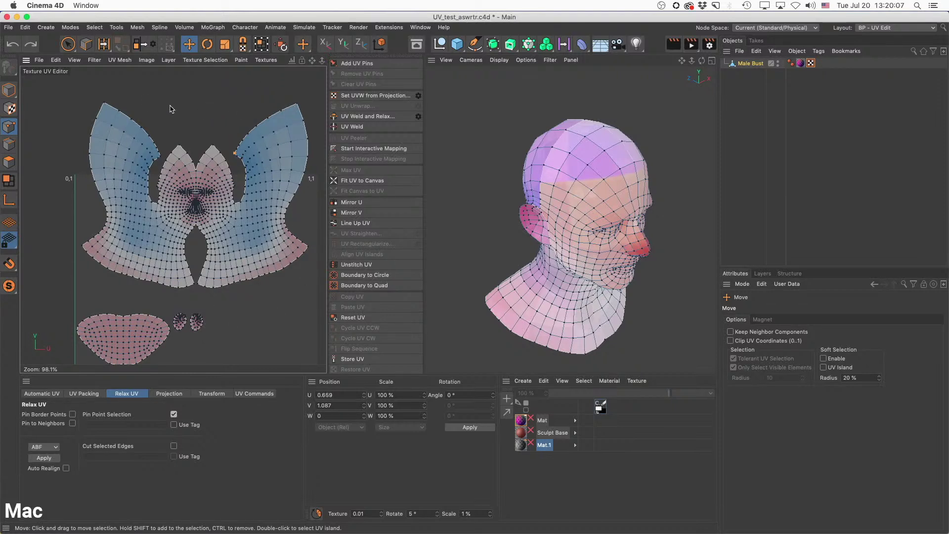
click(196, 117)
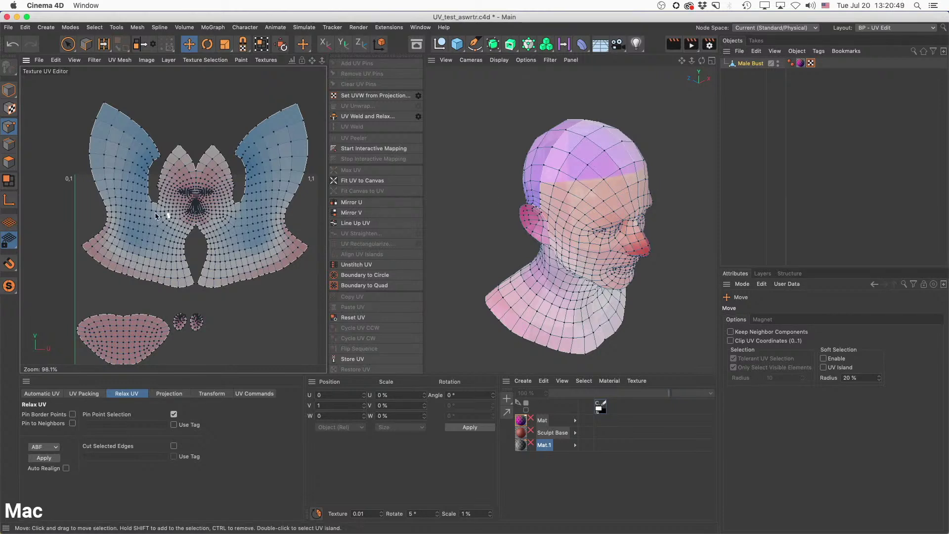
Switch to edge mode with Live Selection and clear the seam edge selection.
click(17, 142)
scroll(600, 178, up, 6)
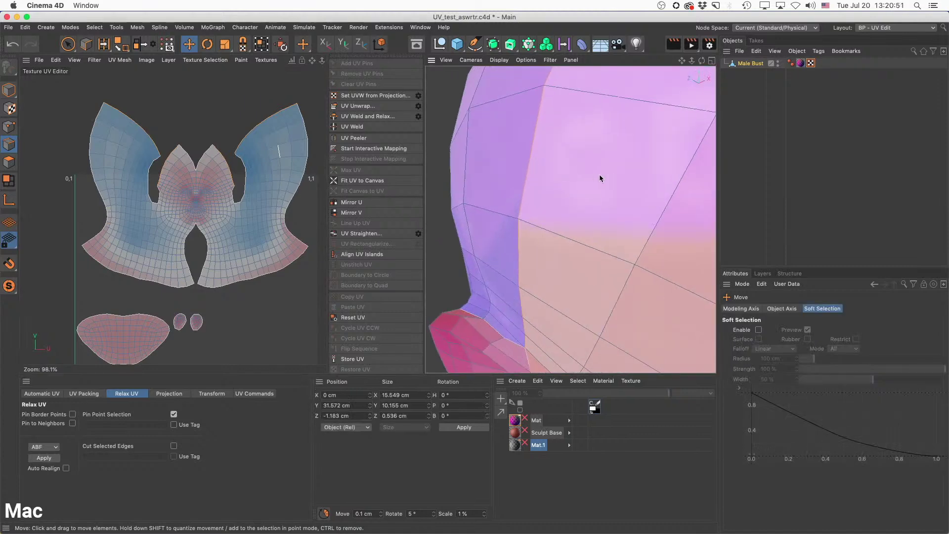
click(68, 44)
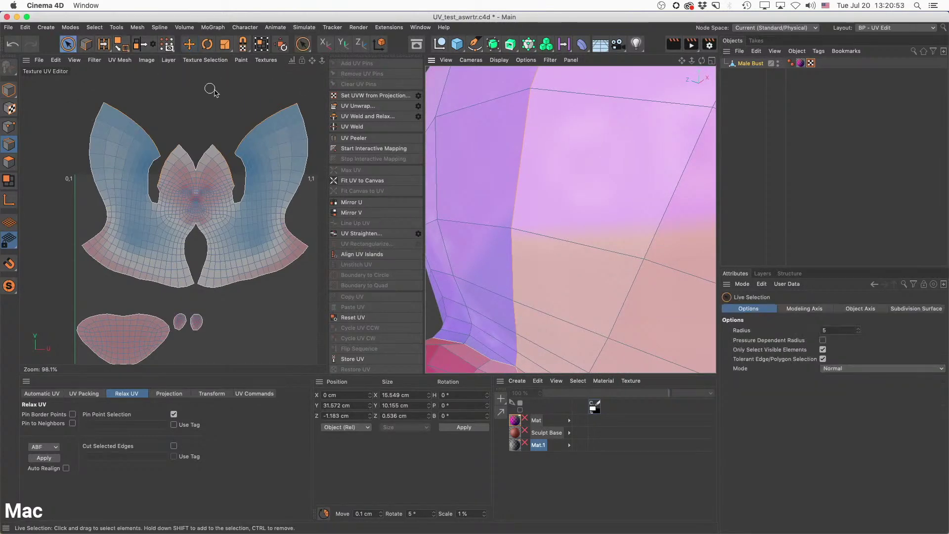
click(176, 113)
Select a border edge of the V-shaped forehead cut in the UV layout and examine its matching edges there and on the 3D head.
scroll(193, 167, up, 6)
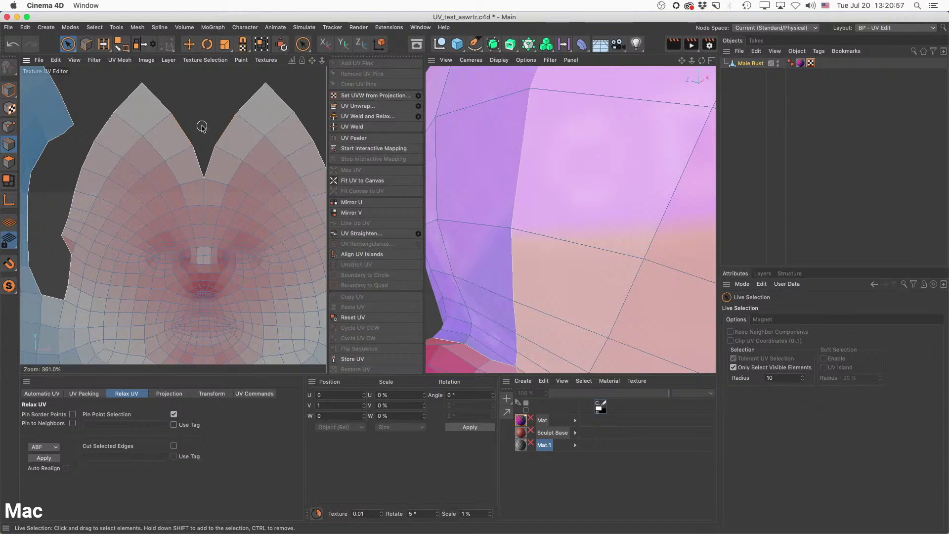
scroll(179, 128, up, 5)
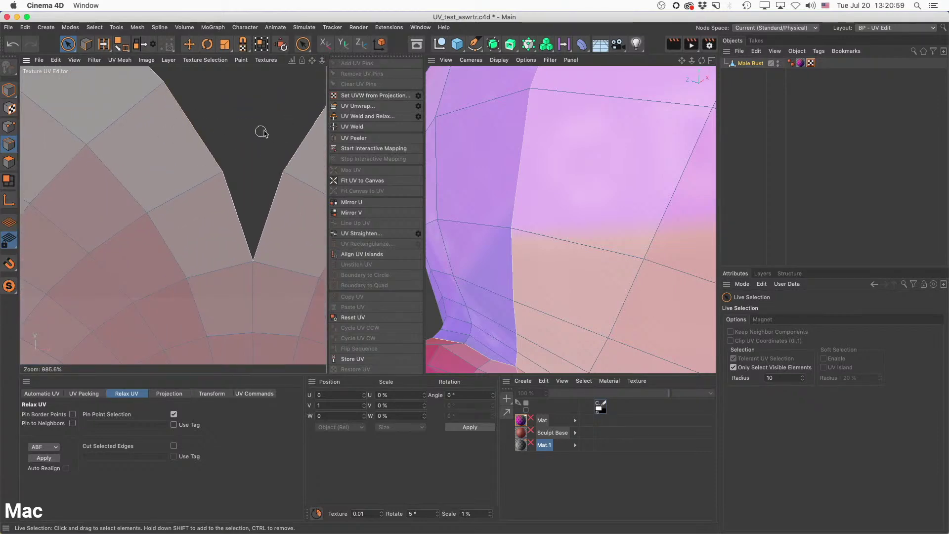
scroll(261, 131, down, 4)
scroll(272, 128, down, 1)
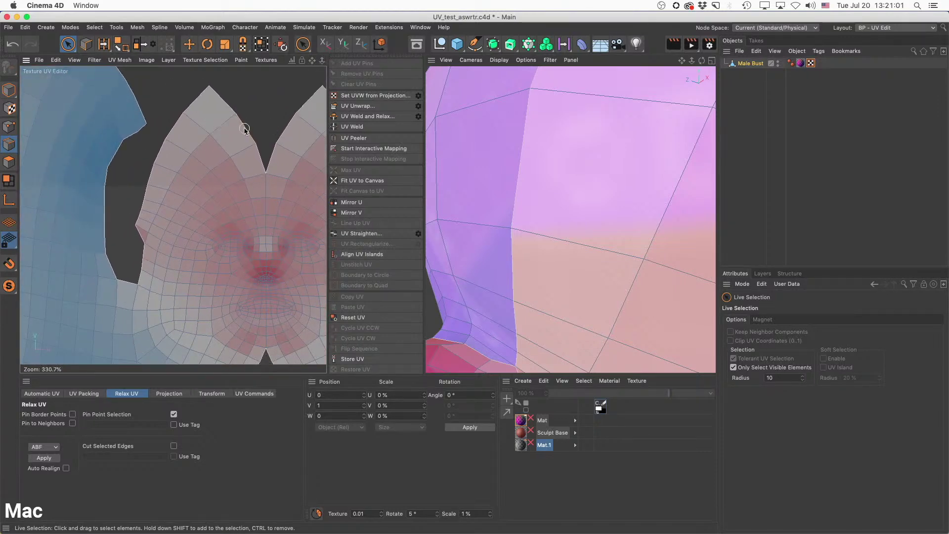
scroll(587, 192, down, 4)
scroll(588, 192, down, 4)
alt+drag(587, 192, 525, 168)
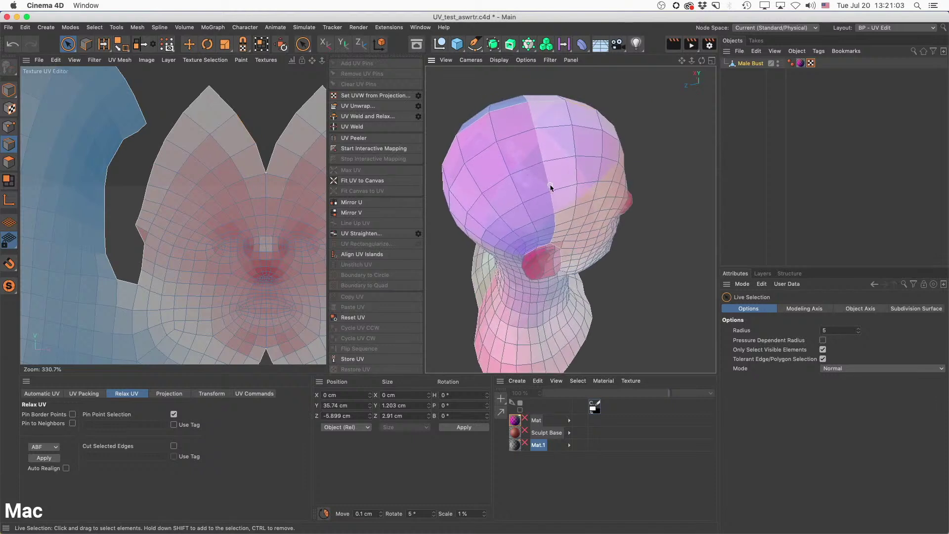
scroll(544, 190, up, 8)
mouse_move(582, 218)
alt+mouse_down()
mouse_move(595, 201)
mouse_move(583, 210)
alt+mouse_up()
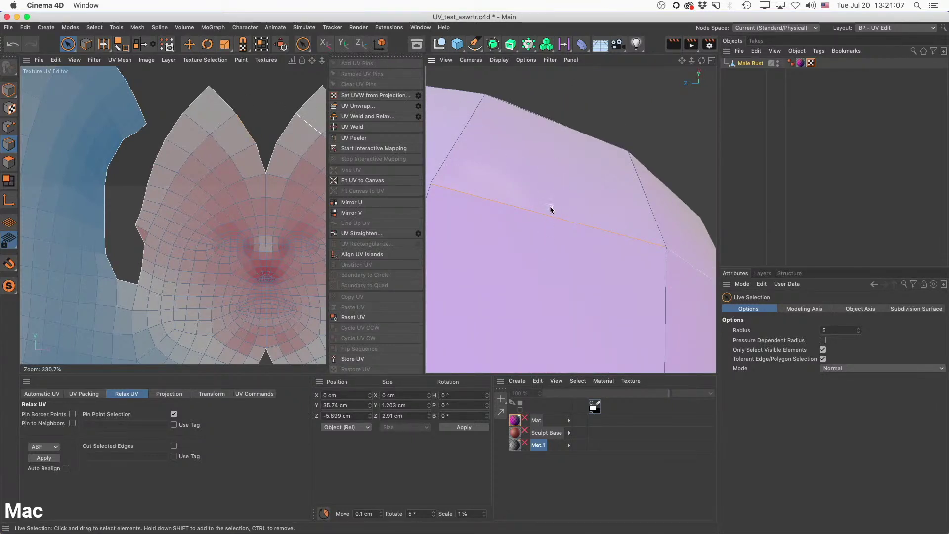
scroll(262, 133, up, 5)
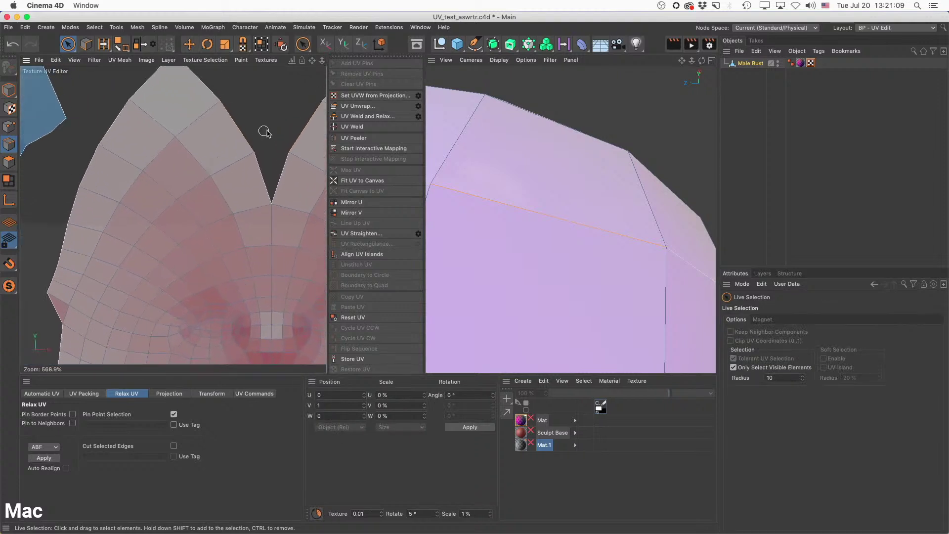
scroll(208, 148, up, 3)
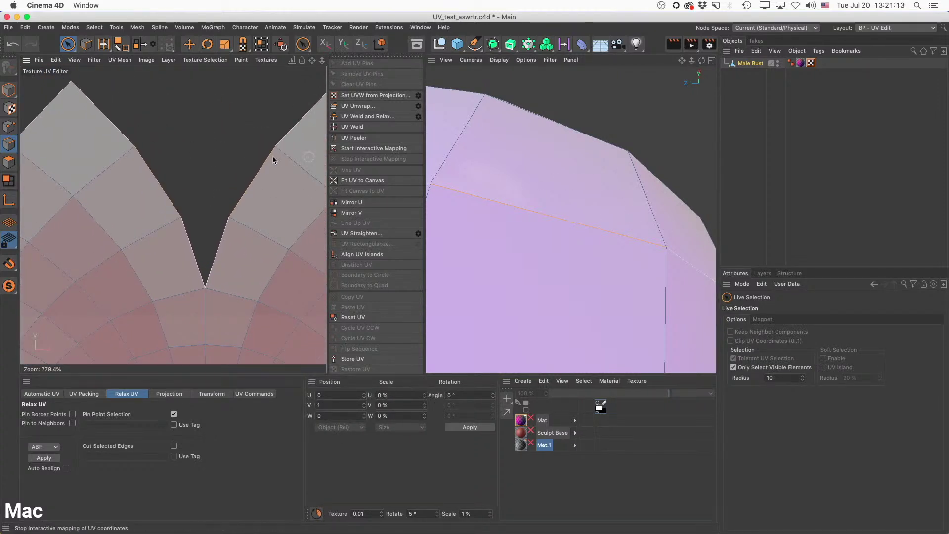
Set the UV editor's boundary display to UV Connectivity and clear the edge selection.
click(71, 60)
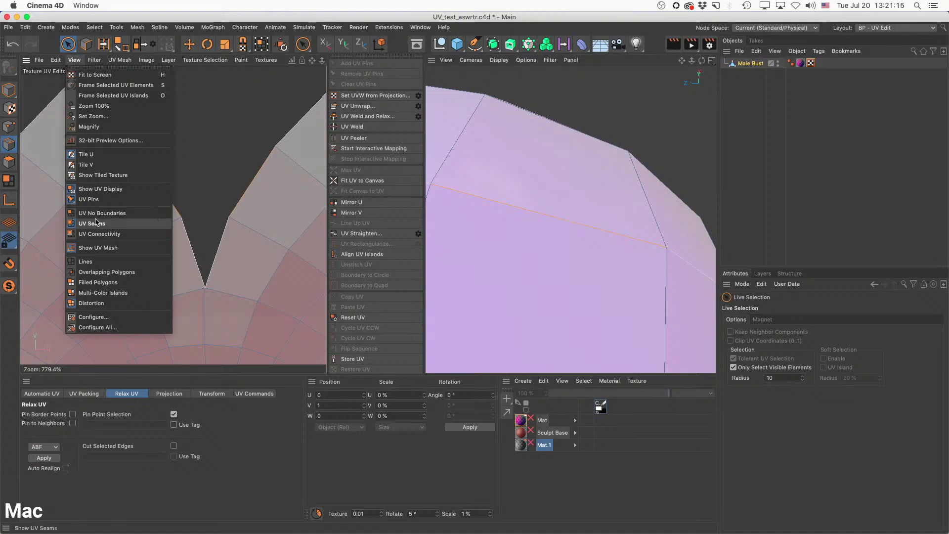
click(101, 228)
click(208, 129)
scroll(231, 193, down, 10)
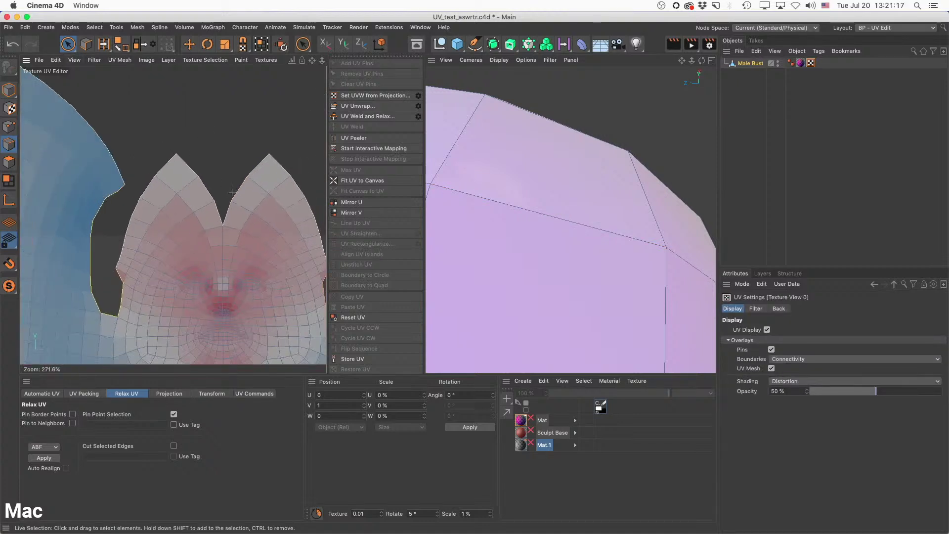
Examine the connectivity colors on the borders of the head island's ear openings and of the two small ear islands.
alt+middle_drag(270, 305, 242, 269)
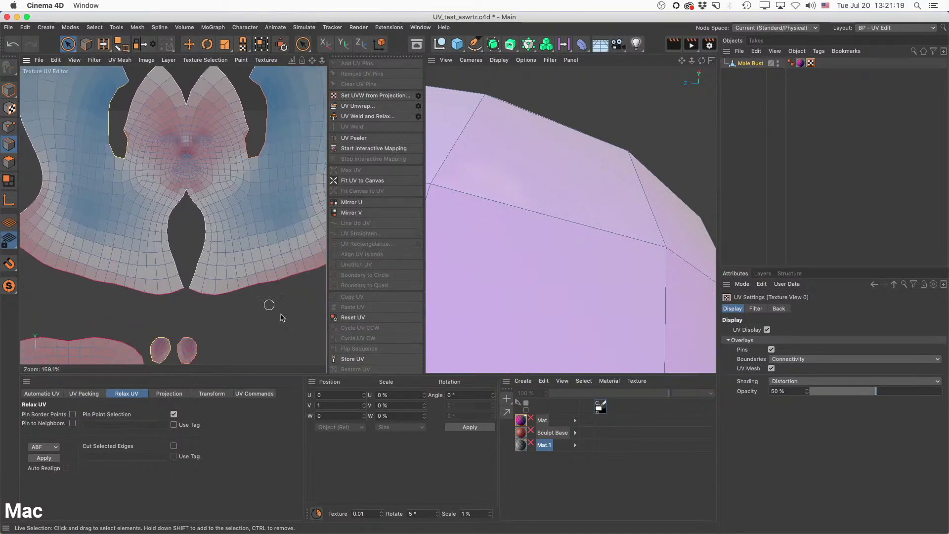
scroll(266, 317, down, 3)
alt+middle_drag(262, 314, 255, 282)
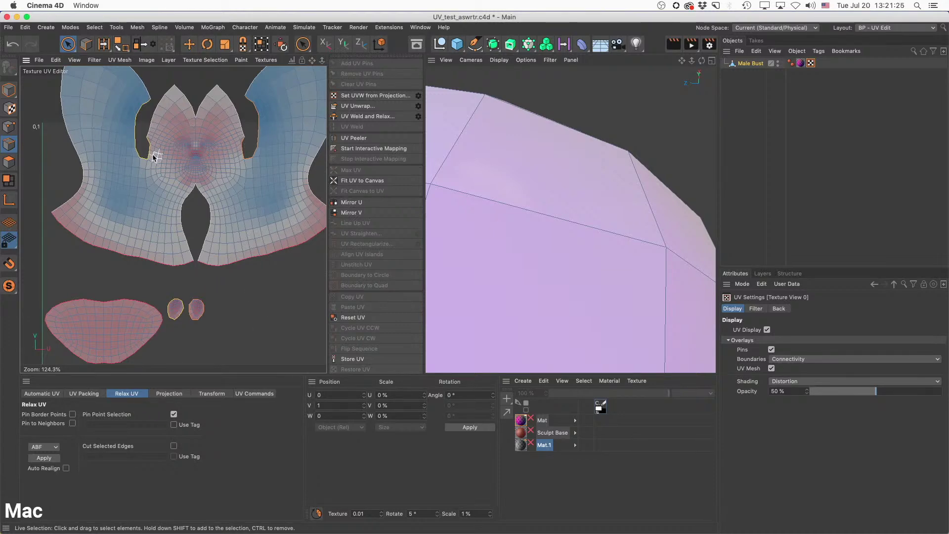
scroll(140, 149, up, 8)
scroll(138, 176, down, 9)
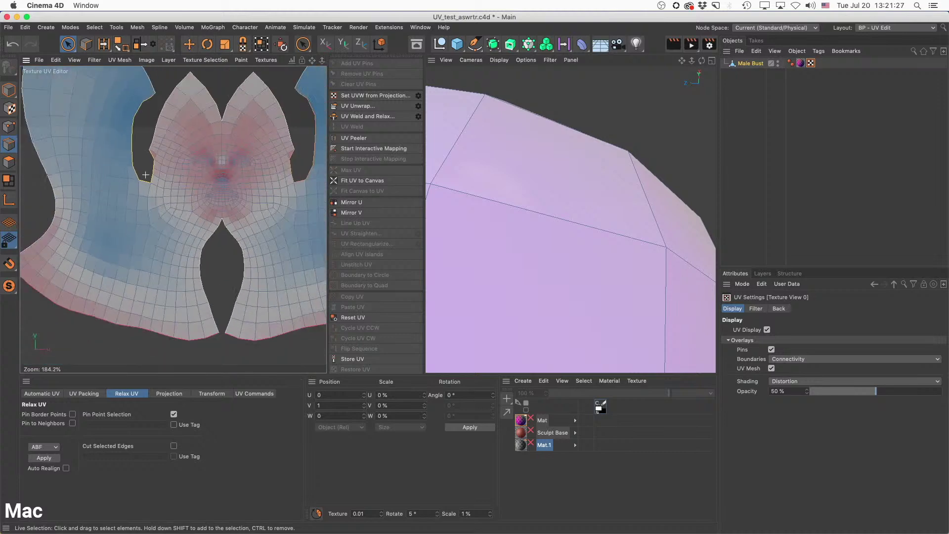
scroll(169, 303, up, 9)
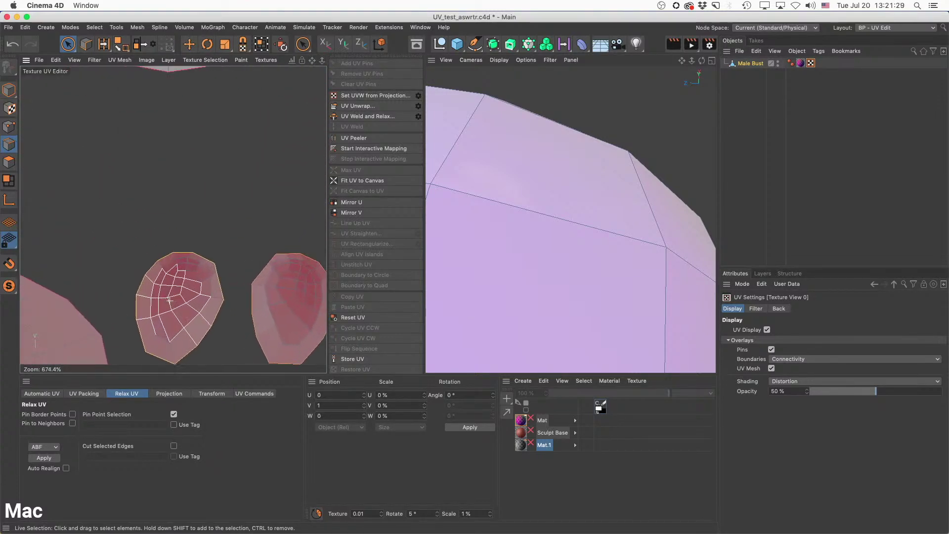
scroll(185, 302, down, 6)
scroll(184, 305, up, 1)
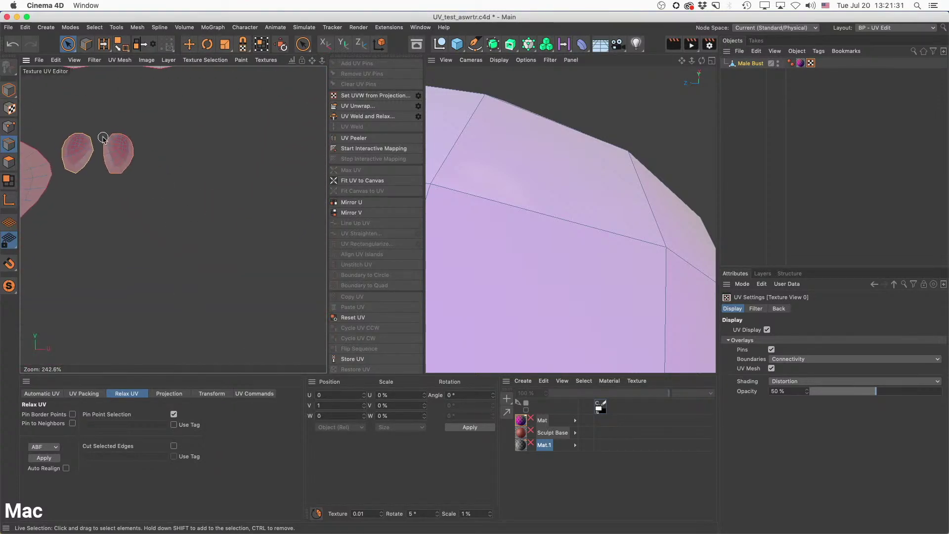
scroll(103, 140, up, 5)
scroll(104, 141, down, 2)
Turn off the Distortion shading in the UV editor so the islands are drawn as plain lines.
click(75, 60)
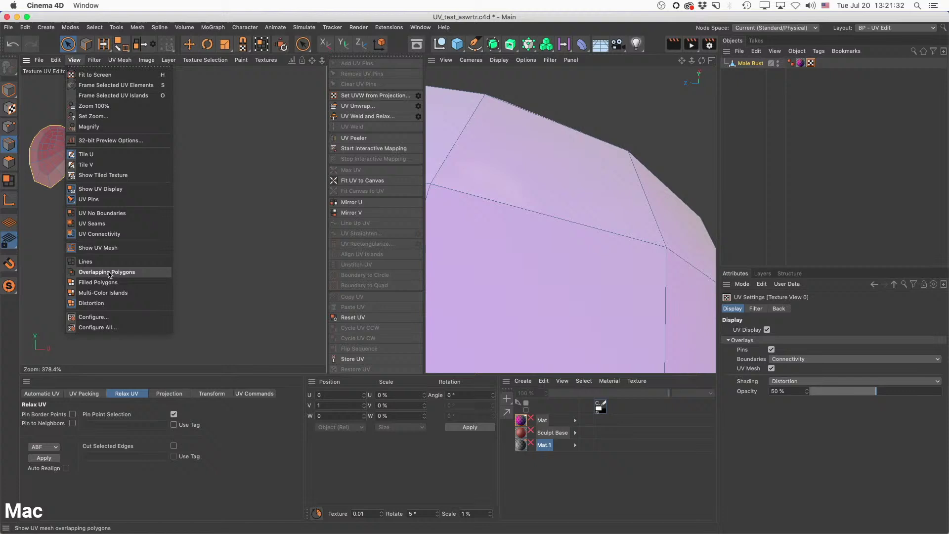
click(110, 303)
scroll(168, 195, down, 8)
scroll(176, 177, down, 2)
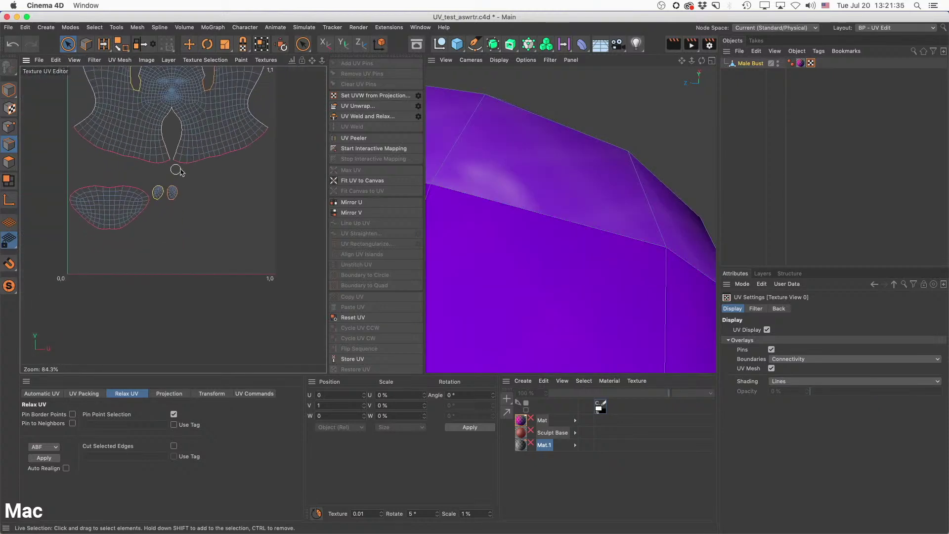
alt+middle_drag(123, 171, 182, 214)
alt+middle_drag(199, 136, 163, 175)
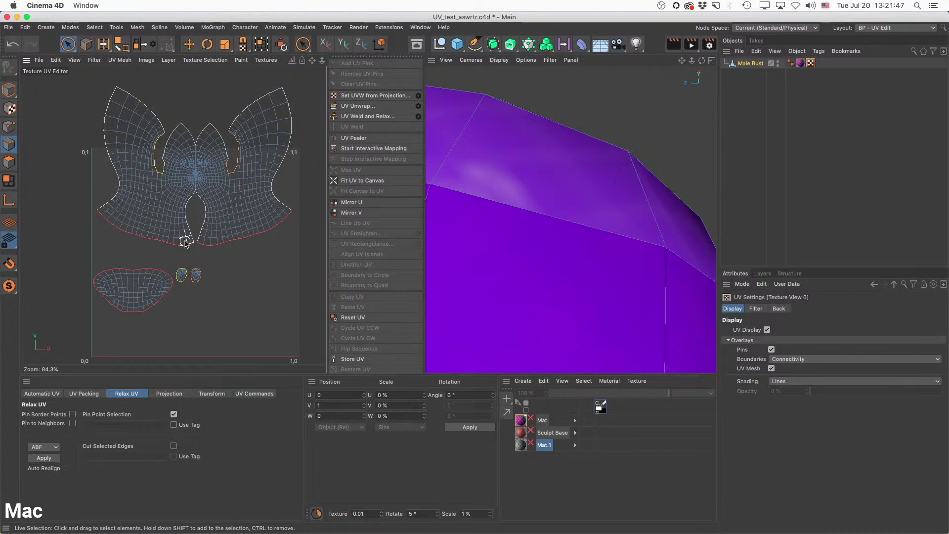
Select a border edge of the head island's ear opening and inspect the corresponding edge on the 3D head.
scroll(157, 151, up, 10)
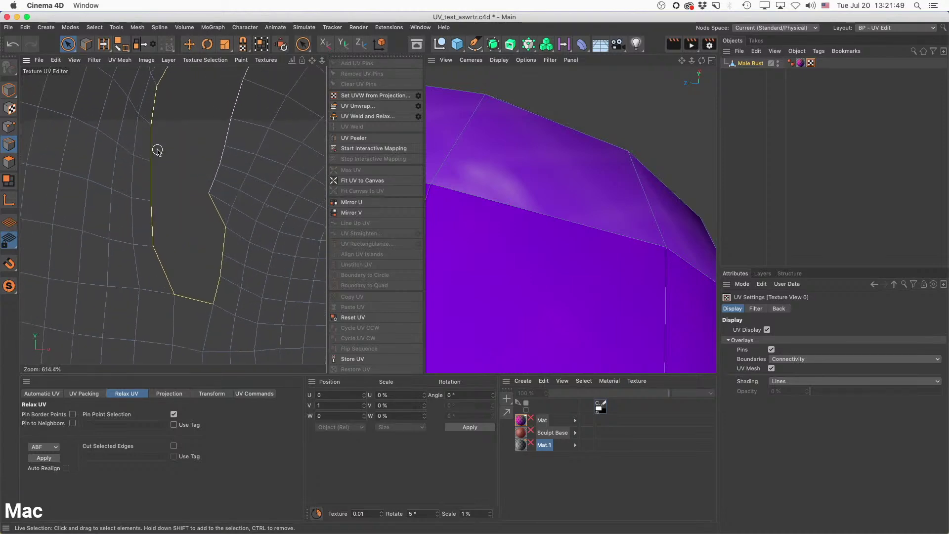
click(144, 182)
alt+drag(625, 252, 484, 292)
alt+middle_drag(484, 292, 600, 155)
alt+drag(599, 155, 600, 192)
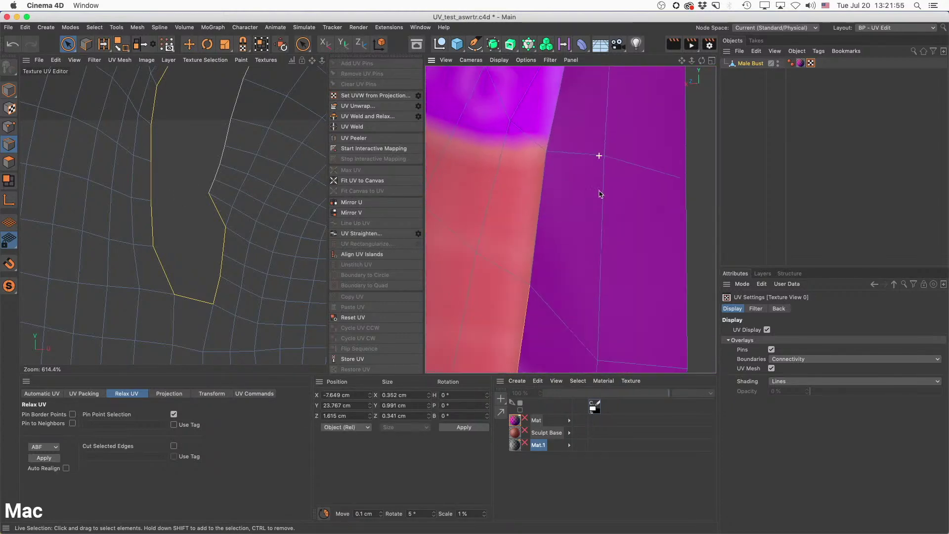
alt+middle_drag(562, 322, 579, 184)
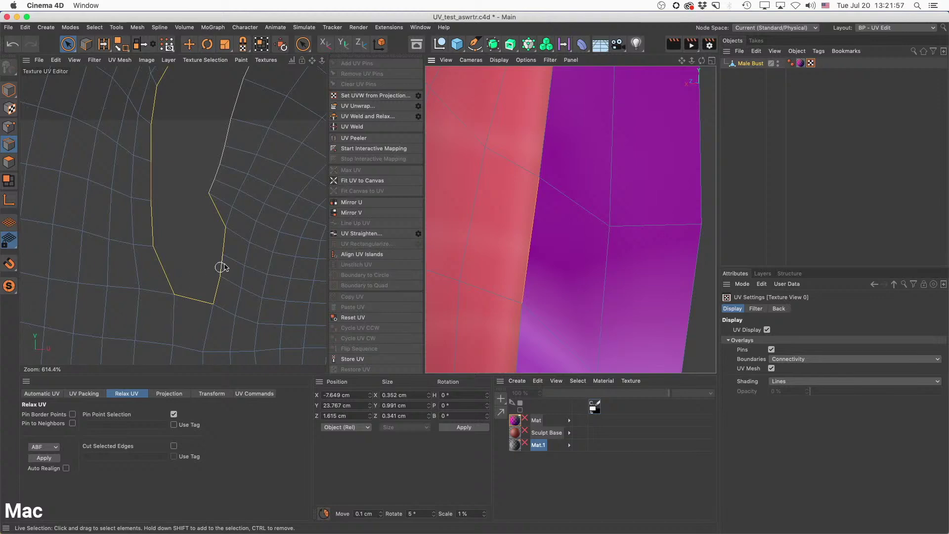
Compare the two ear islands' borders and turn off the UV Connectivity boundary display in the UV editor.
scroll(222, 267, down, 10)
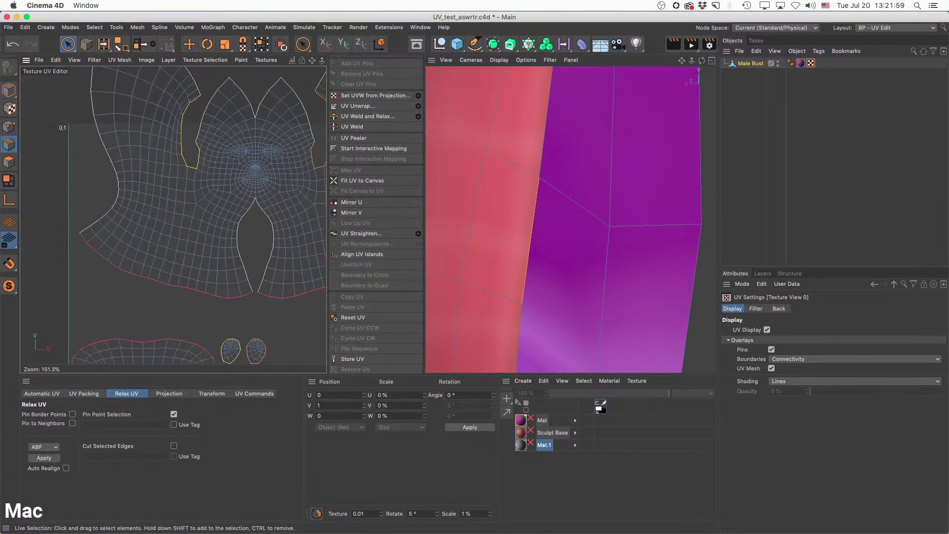
scroll(269, 312, up, 2)
scroll(246, 233, up, 6)
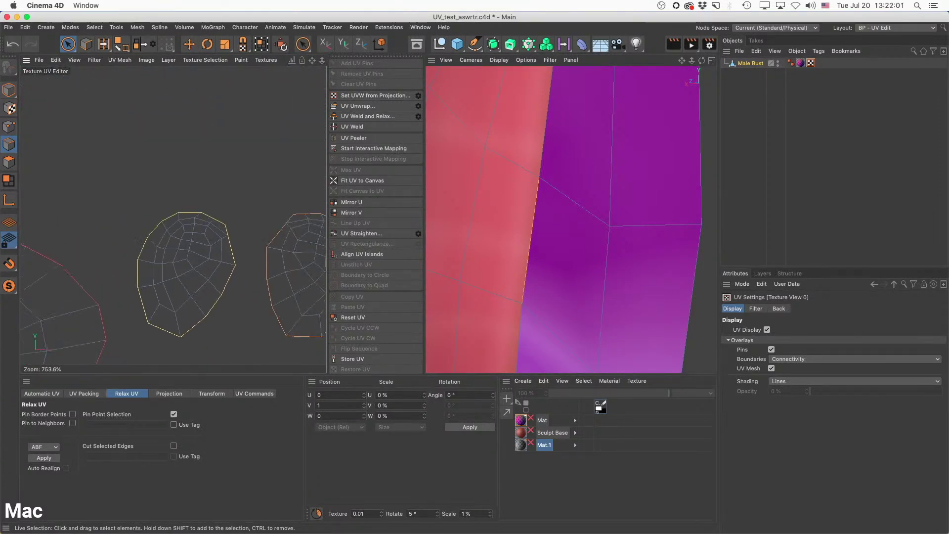
alt+middle_drag(257, 211, 195, 194)
click(75, 59)
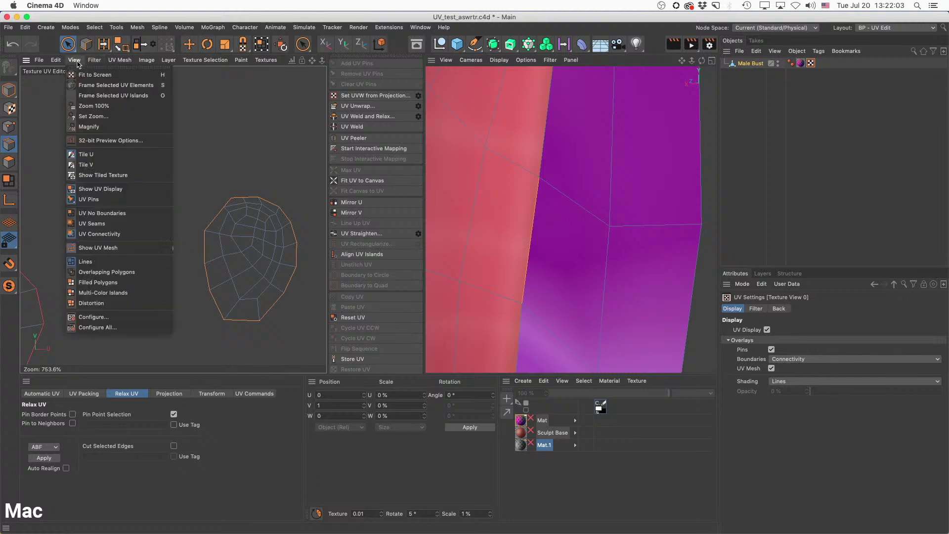
click(114, 234)
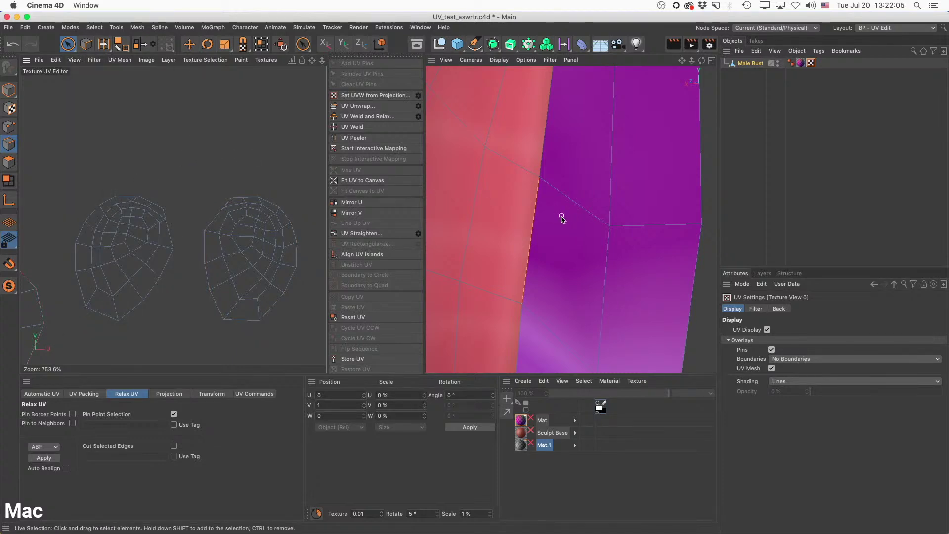
Examine the UV layout without boundary colors alongside the selected seam edge at the ear on the 3D head.
scroll(250, 186, down, 7)
scroll(248, 177, up, 6)
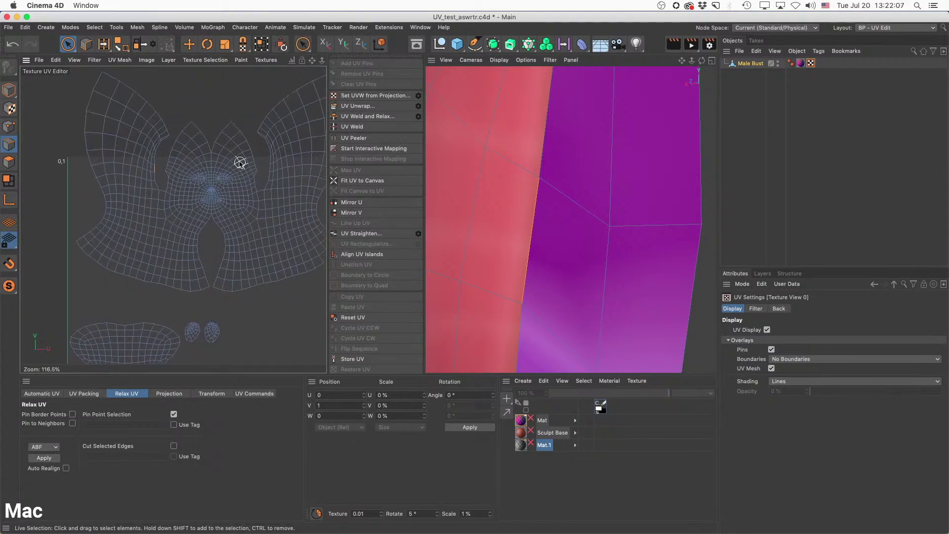
alt+middle_drag(278, 146, 338, 138)
click(528, 235)
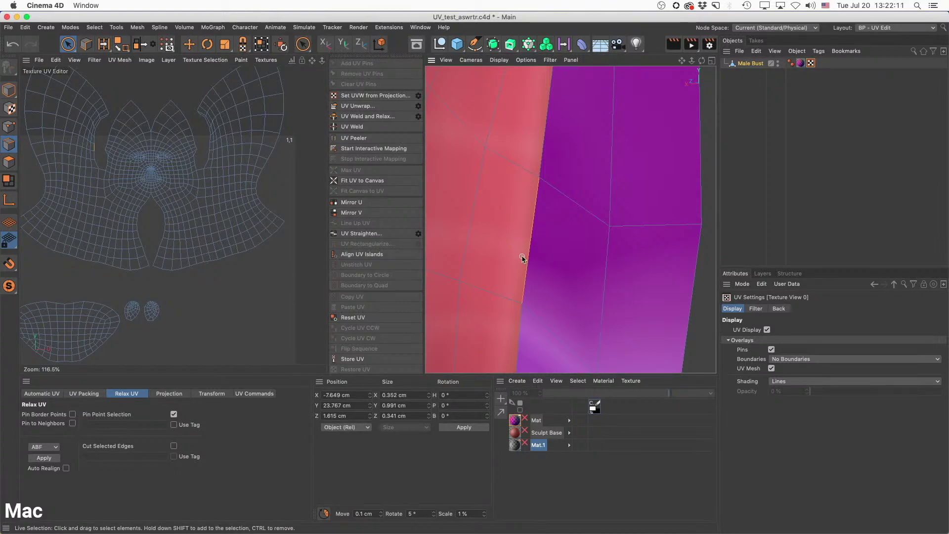
alt+right_drag(582, 250, 563, 264)
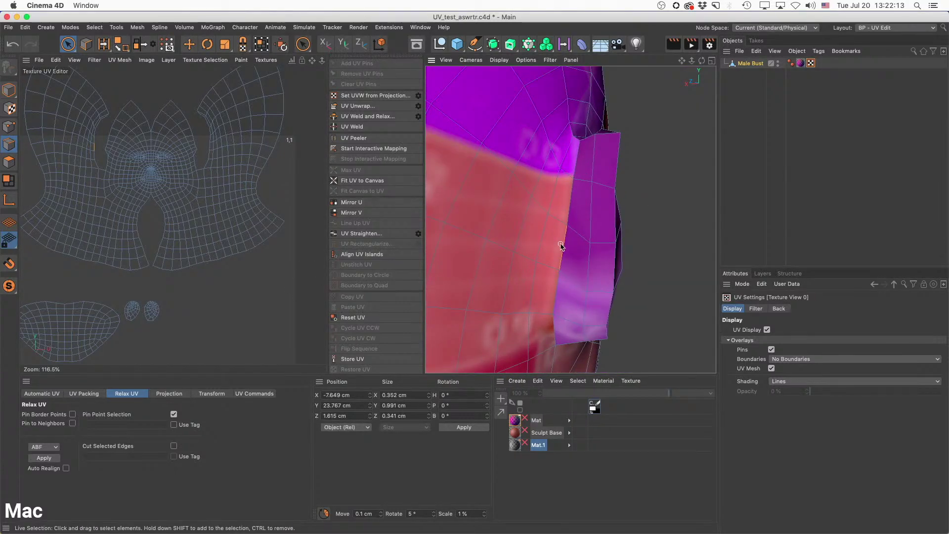
alt+drag(561, 247, 602, 259)
mouse_move(184, 299)
alt+middle_down()
mouse_move(202, 299)
mouse_move(180, 316)
mouse_move(174, 300)
alt+middle_up()
alt+right_drag(515, 268, 506, 268)
alt+drag(521, 267, 502, 258)
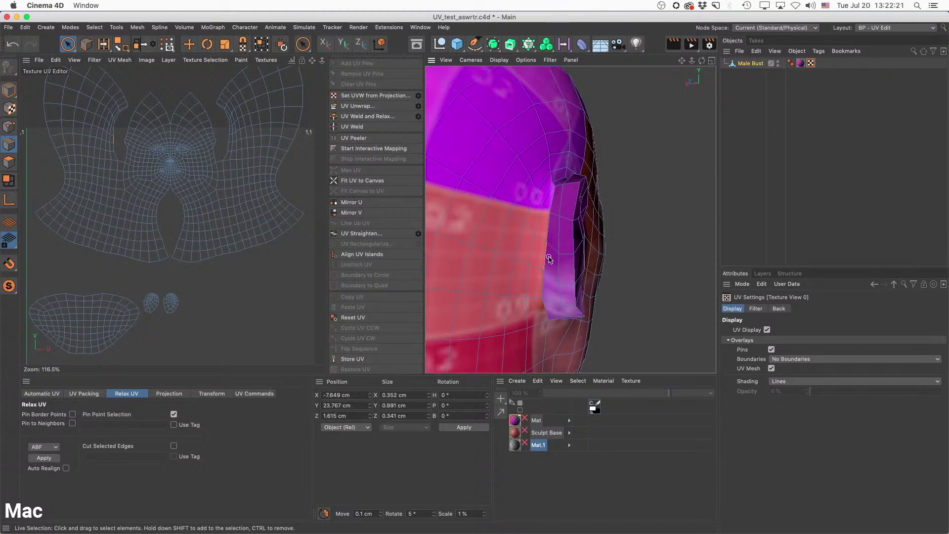
scroll(172, 304, up, 6)
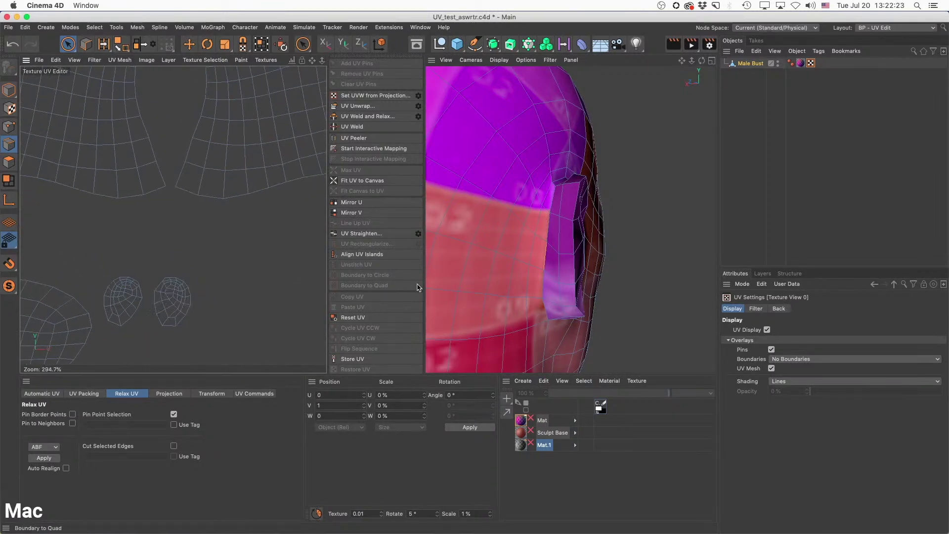
alt+middle_drag(184, 304, 262, 307)
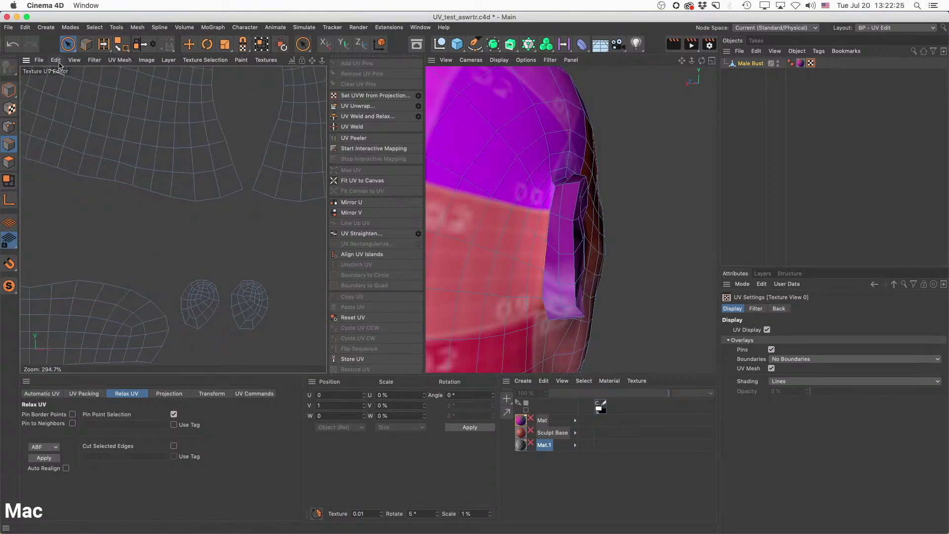
scroll(114, 153, down, 5)
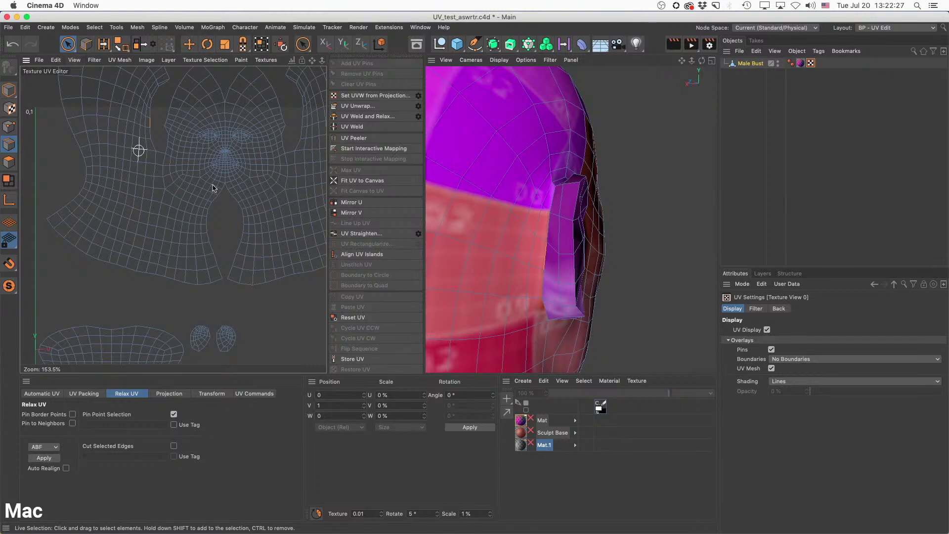
Select the edge along the front border of the ear opening on the bust and locate its counterpart in the UV layout.
scroll(198, 190, down, 3)
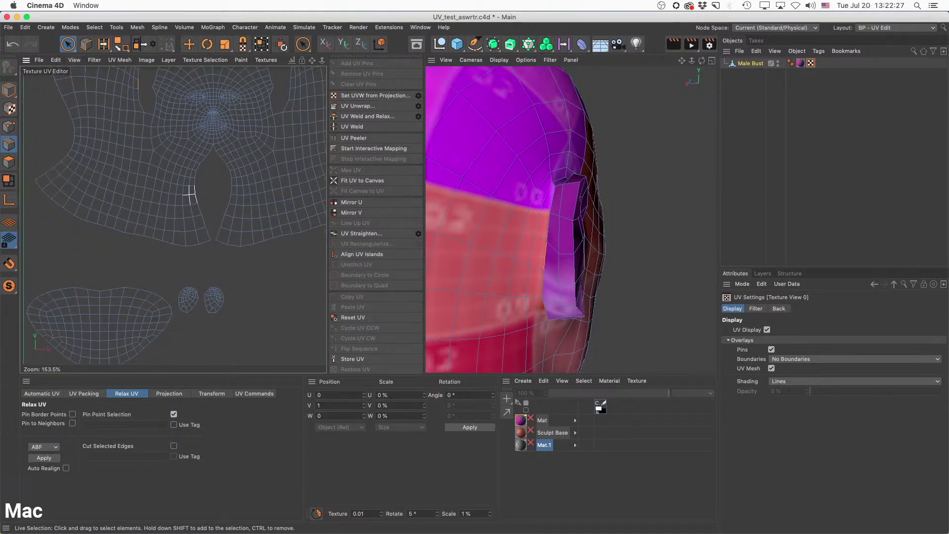
click(544, 259)
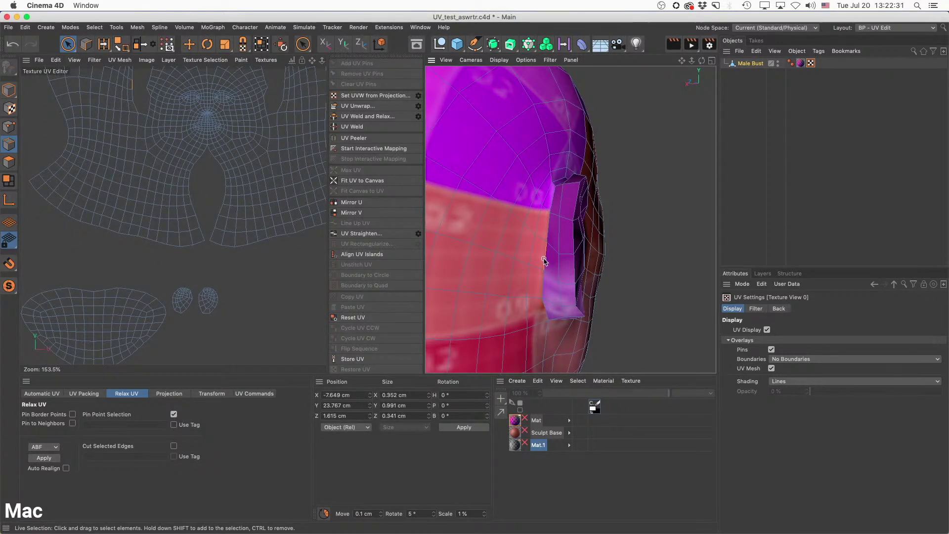
click(95, 28)
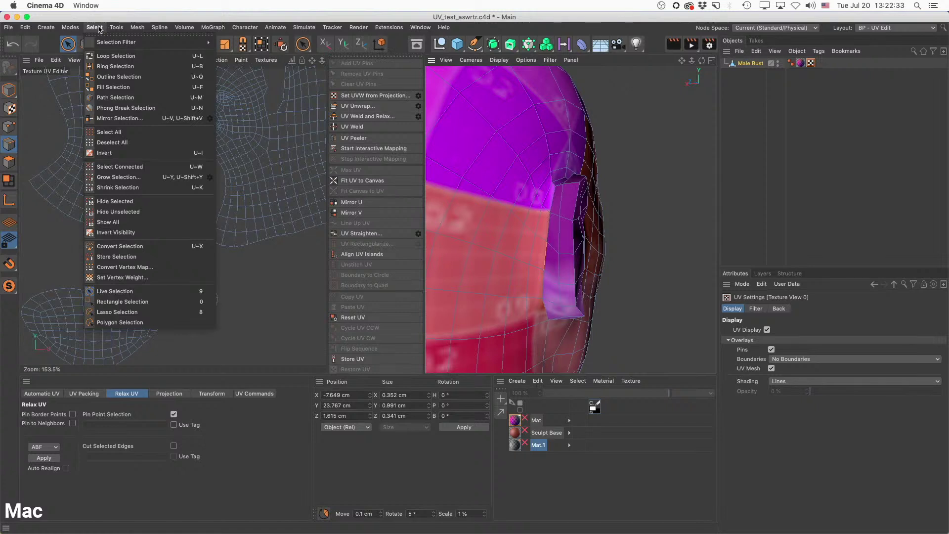
drag(522, 224, 572, 254)
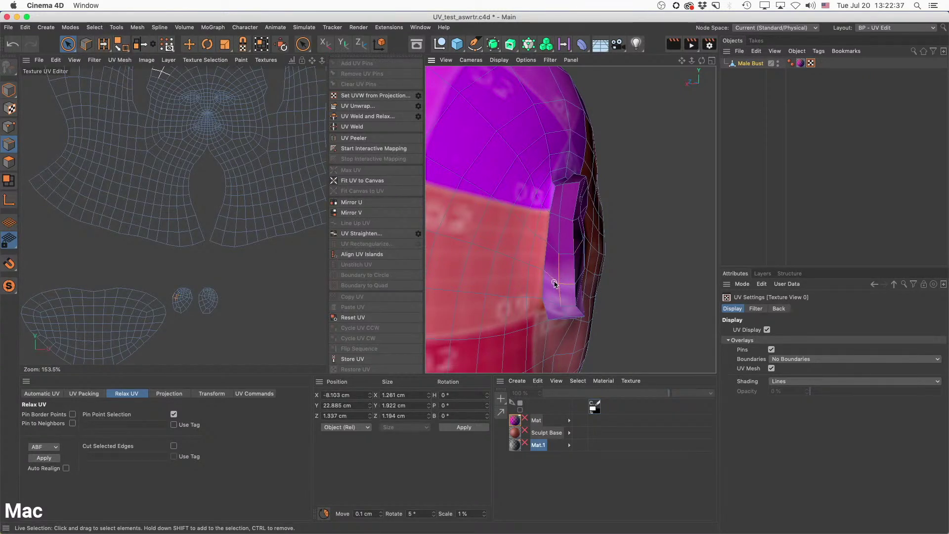
click(546, 261)
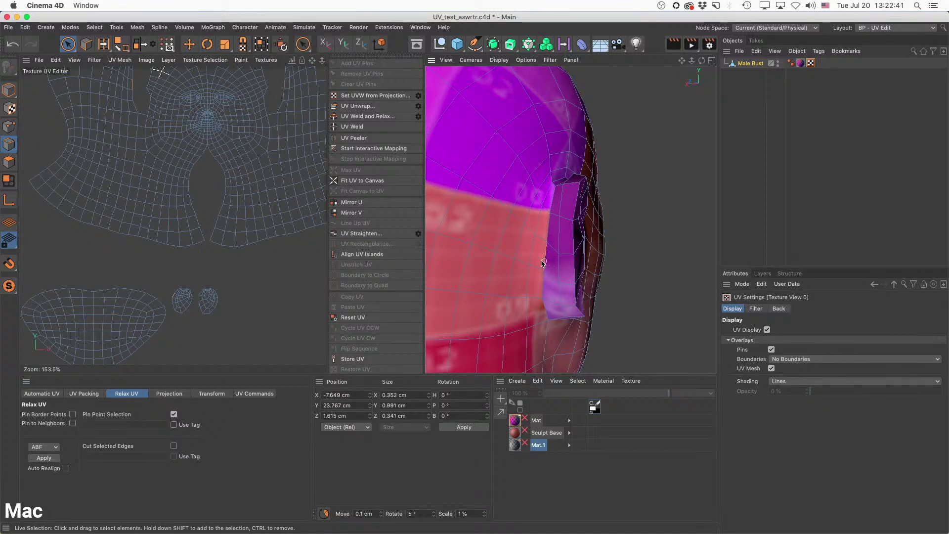
click(609, 257)
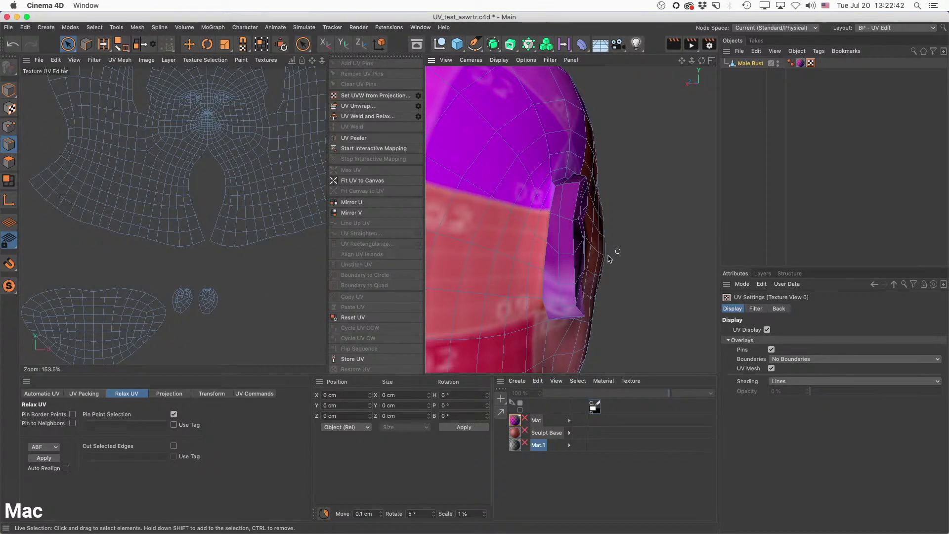
click(541, 259)
alt+middle_drag(183, 192, 190, 210)
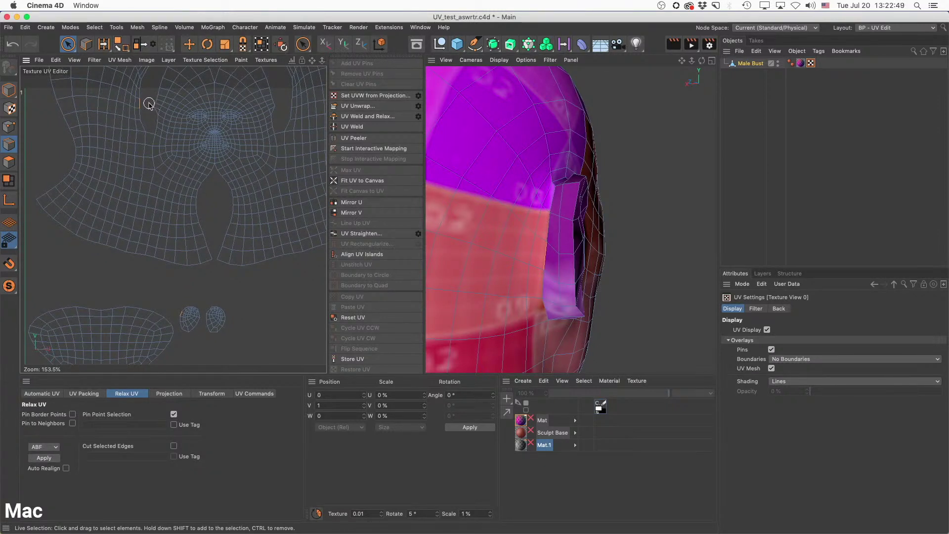
scroll(150, 103, up, 2)
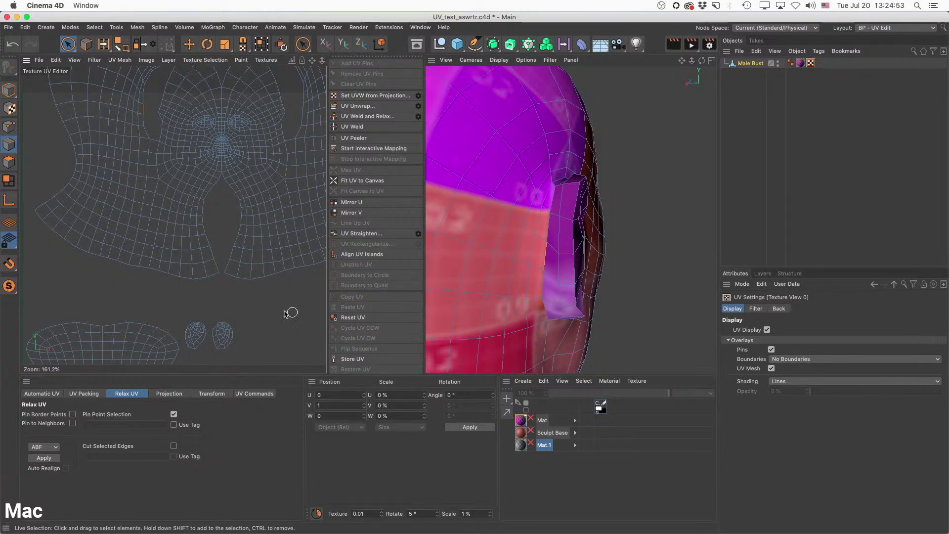
With the Magnet tool in polygon mode, reshape the head UV island around the central neck opening below the face.
click(243, 43)
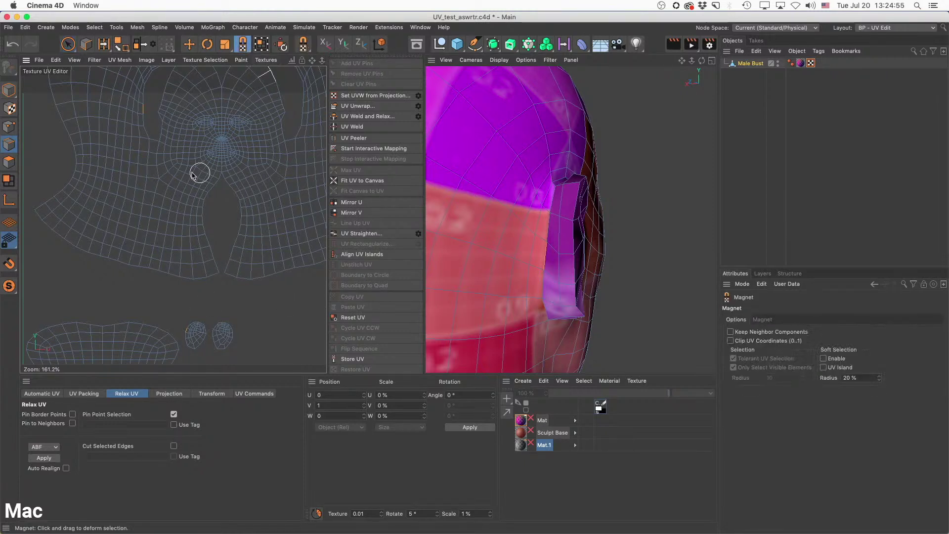
key(super+a)
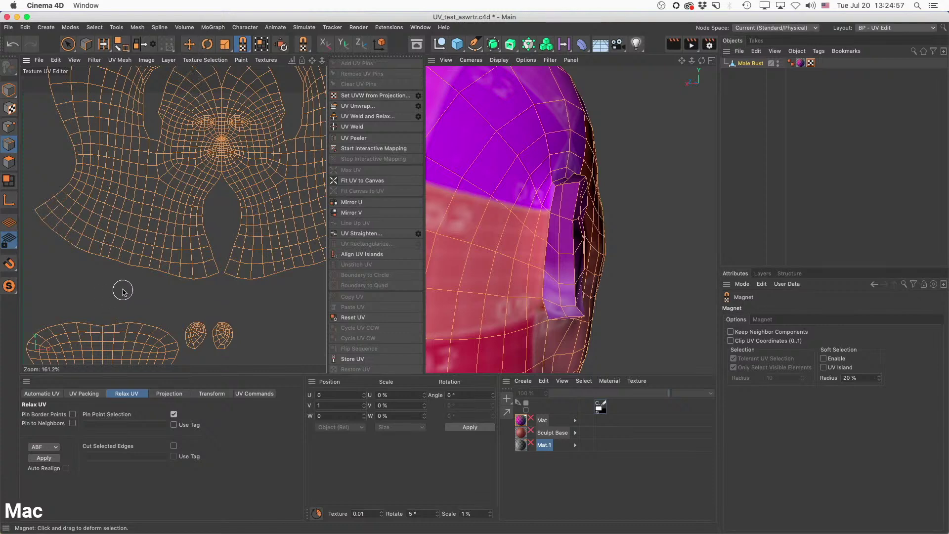
click(10, 163)
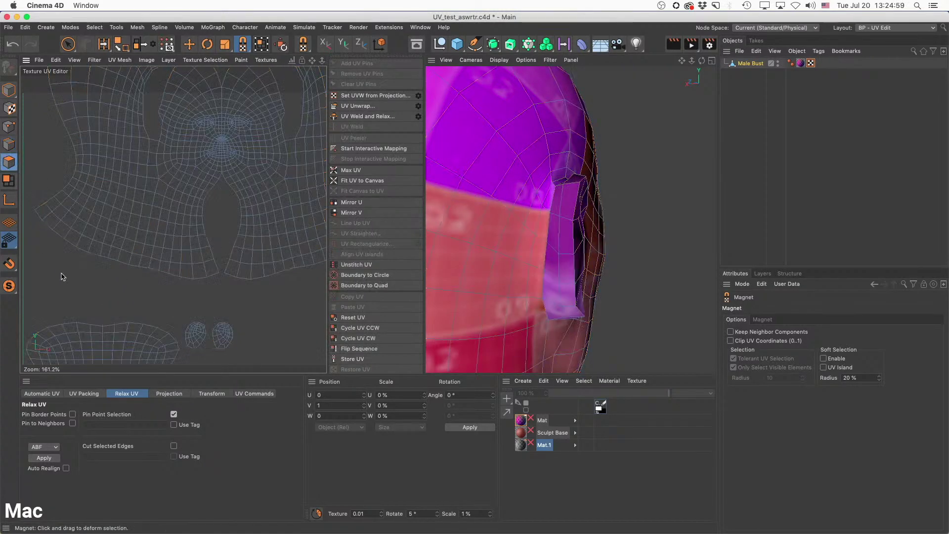
drag(174, 251, 162, 258)
drag(236, 276, 247, 284)
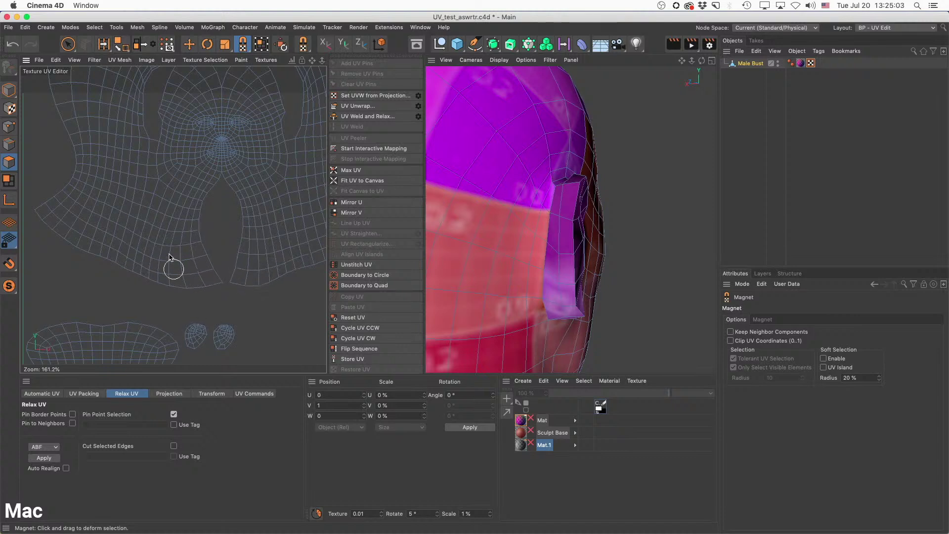
drag(182, 215, 202, 201)
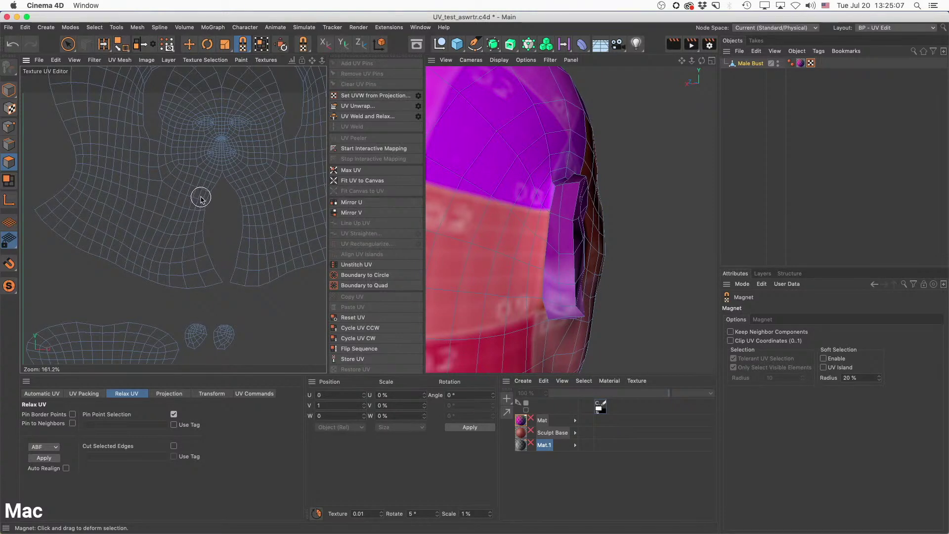
Pull the left neck area of the head UV island downward and reshape its left outer border with the Magnet tool.
scroll(198, 195, down, 2)
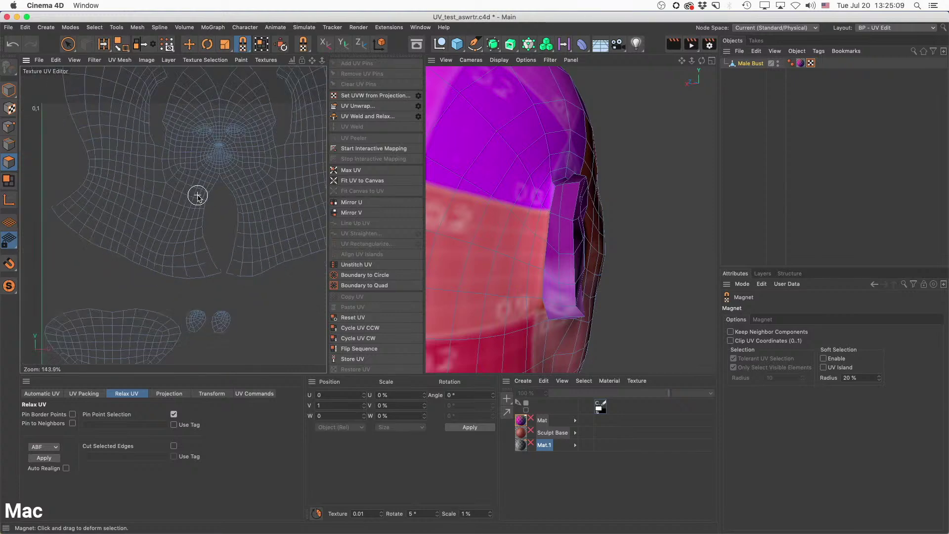
middle_drag(197, 194, 238, 194)
mouse_move(202, 205)
mouse_down()
mouse_move(182, 218)
mouse_move(216, 223)
mouse_move(199, 233)
mouse_up()
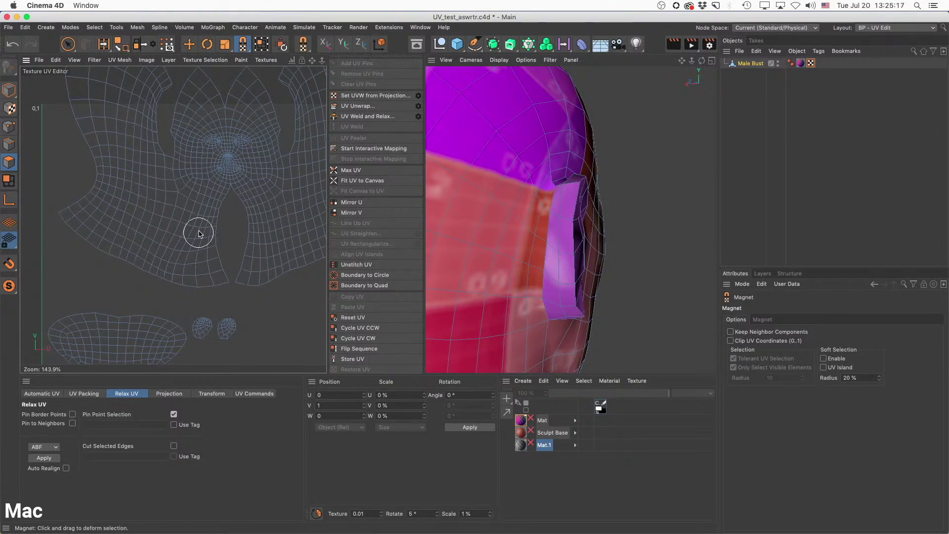
drag(73, 226, 72, 239)
mouse_move(89, 203)
mouse_down()
mouse_move(81, 178)
mouse_move(85, 187)
mouse_up()
Adjust the head island's UVs beside the left ear opening and at the left forehead tip with the Magnet tool.
alt+middle_drag(128, 211, 128, 236)
alt+middle_drag(144, 181, 142, 193)
drag(148, 142, 187, 123)
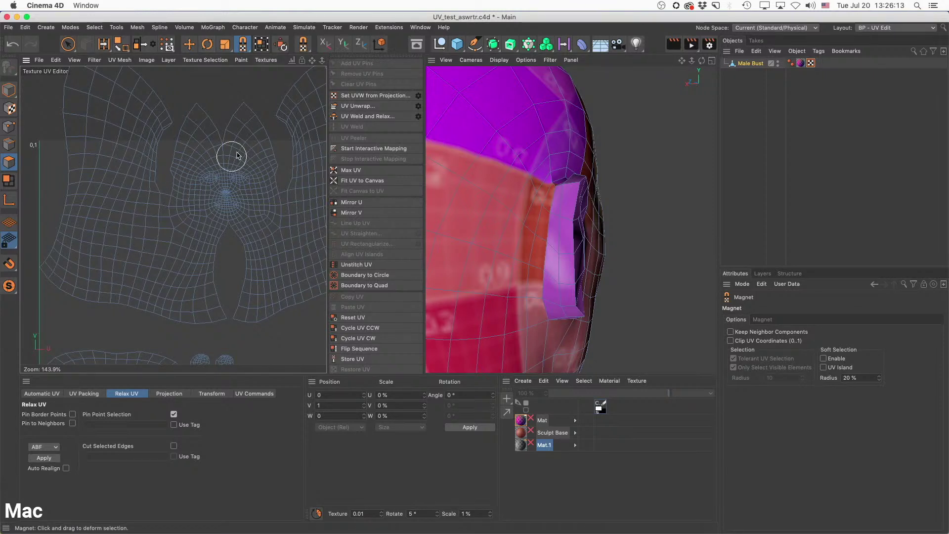
drag(195, 106, 203, 113)
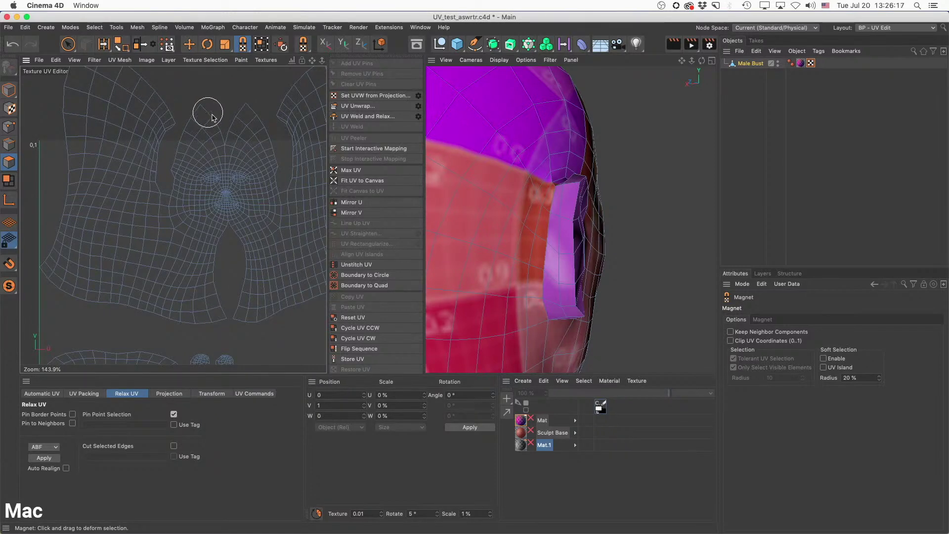
Smooth the lower border and the right outer edge of the head UV island with the Magnet tool.
scroll(257, 154, down, 3)
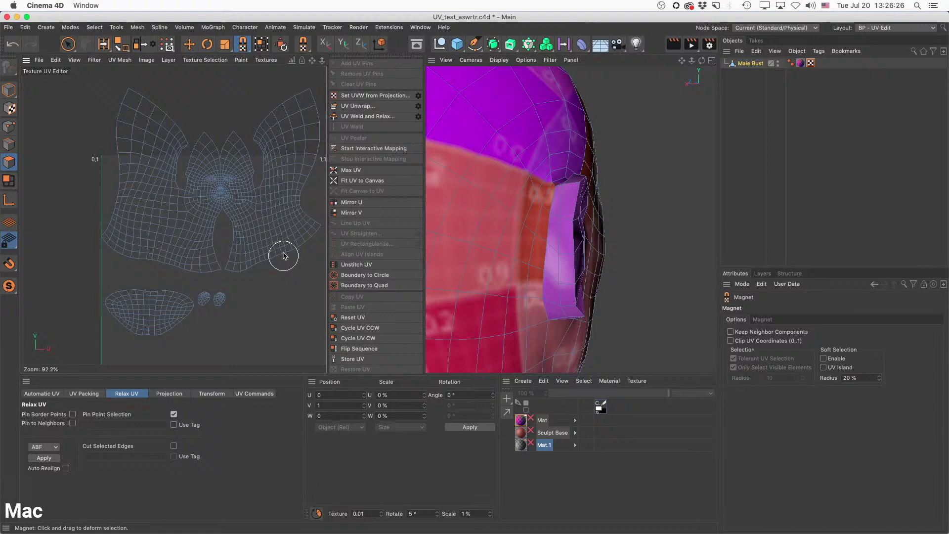
drag(287, 252, 291, 269)
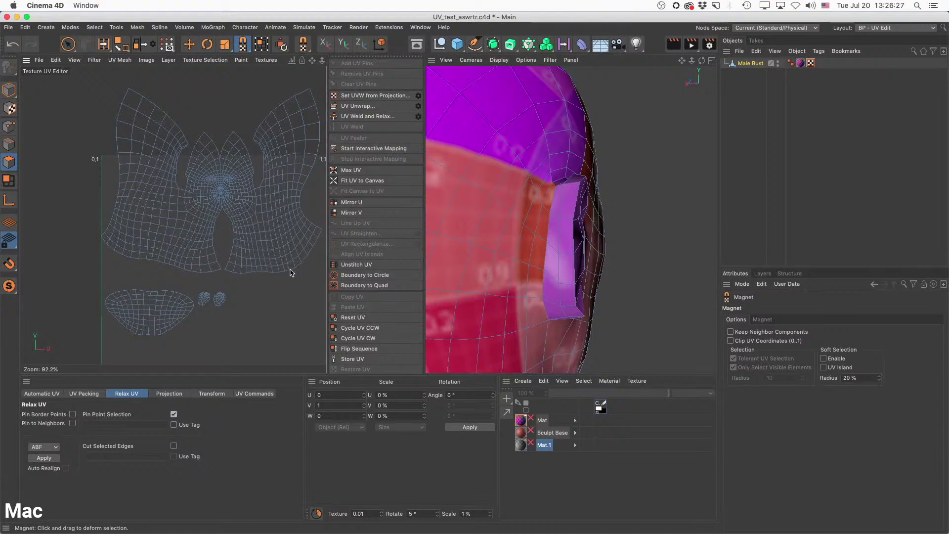
alt+middle_drag(294, 246, 252, 260)
drag(260, 212, 269, 215)
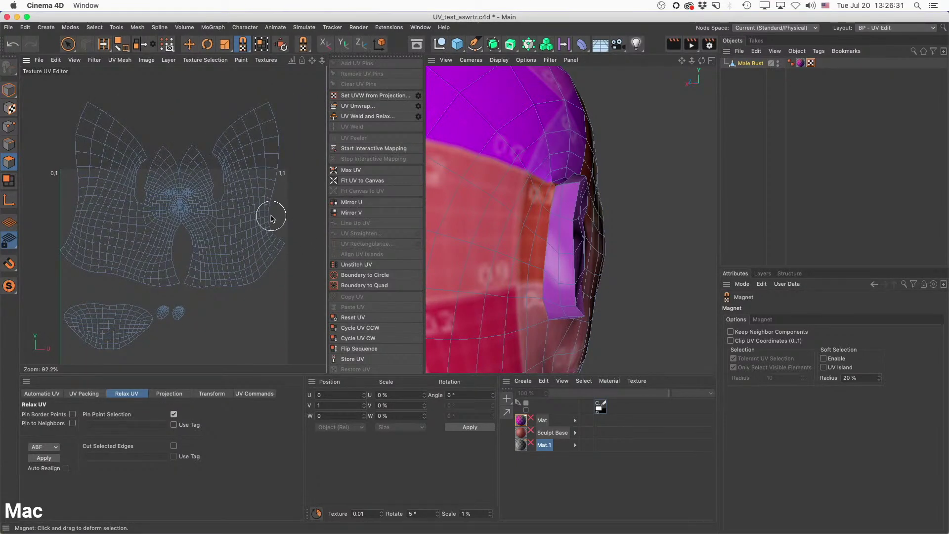
drag(270, 217, 273, 223)
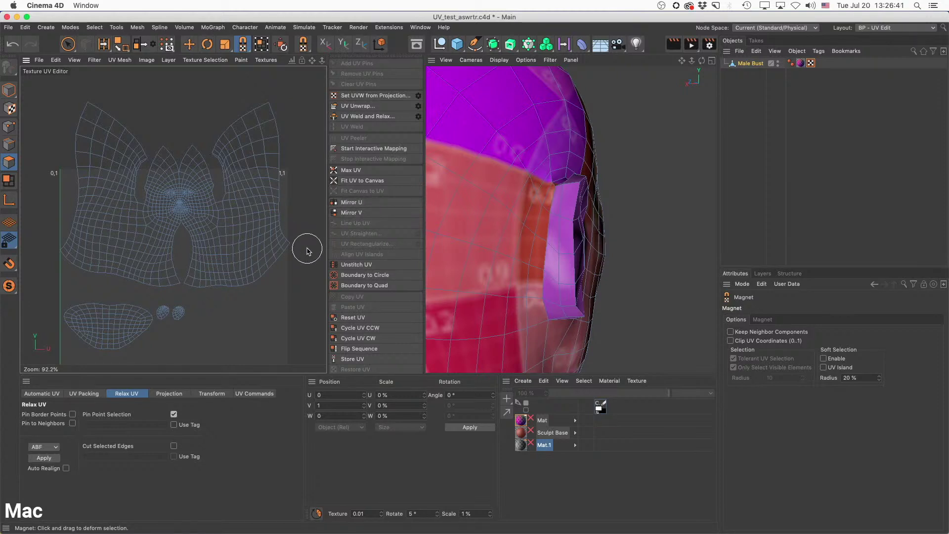
Deselect the Male Bust and switch to the open project Hammer 01A.c4d.
click(759, 102)
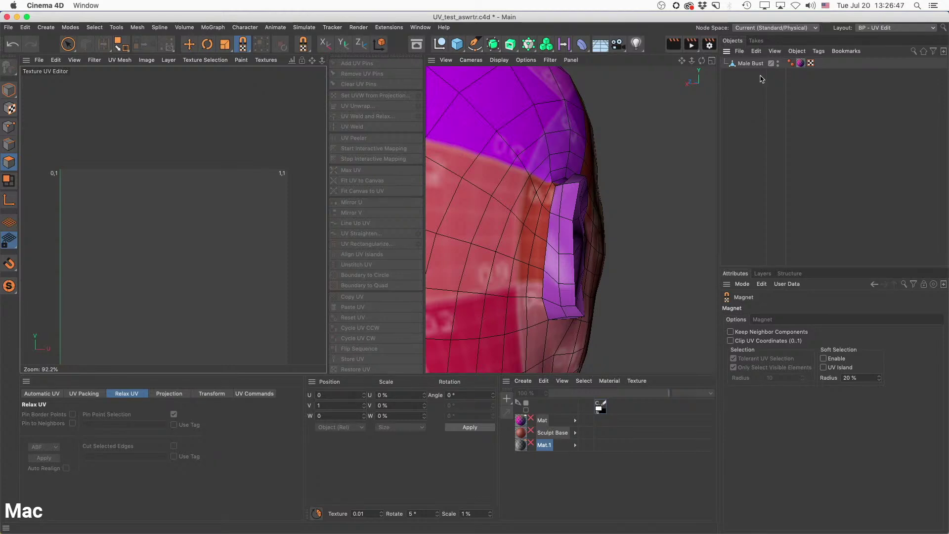
click(410, 28)
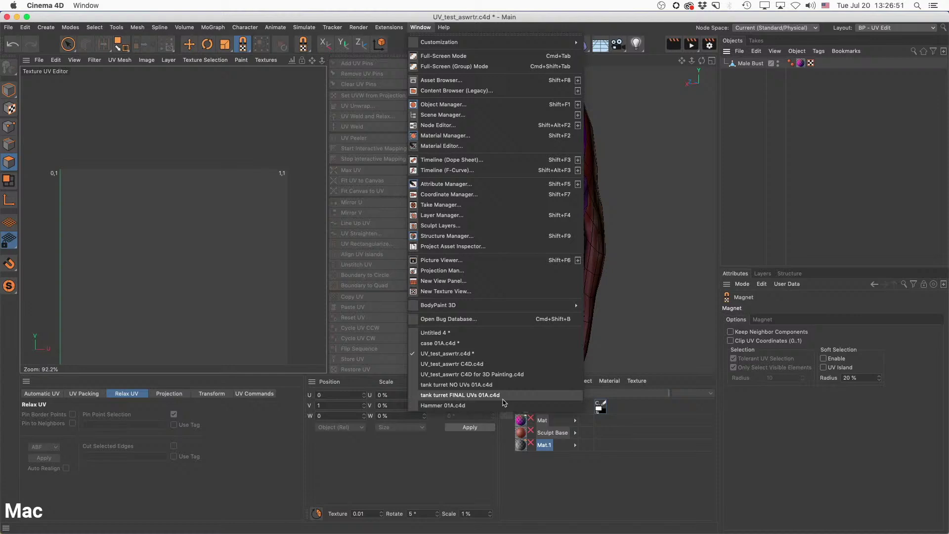
click(482, 406)
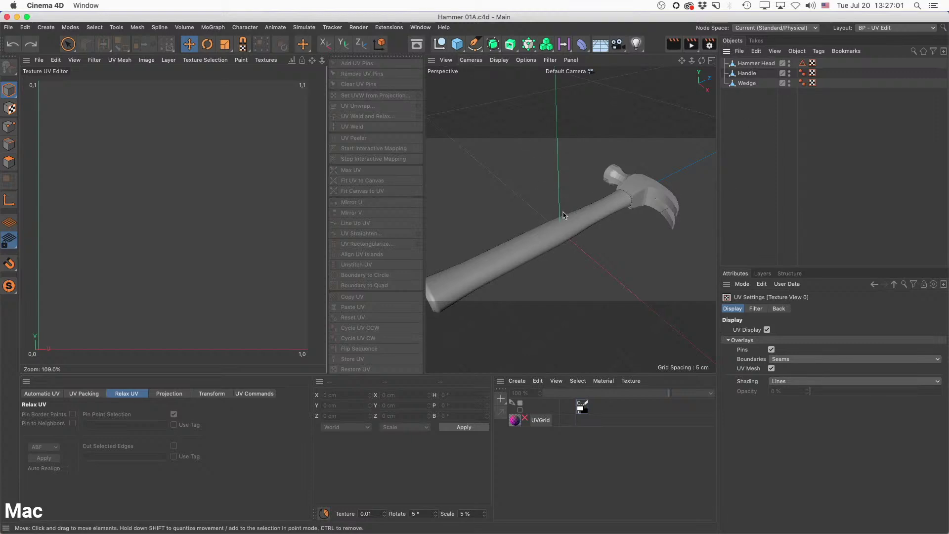
View the hammer model and compare the UV layouts of its parts through their UVW tags, ending on the Wedge.
alt+drag(576, 207, 546, 225)
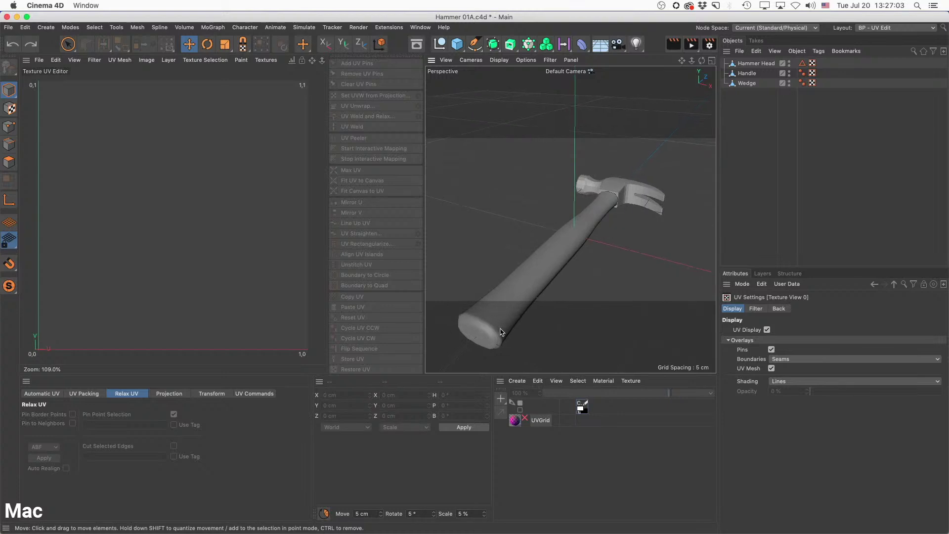
alt+middle_drag(522, 301, 548, 273)
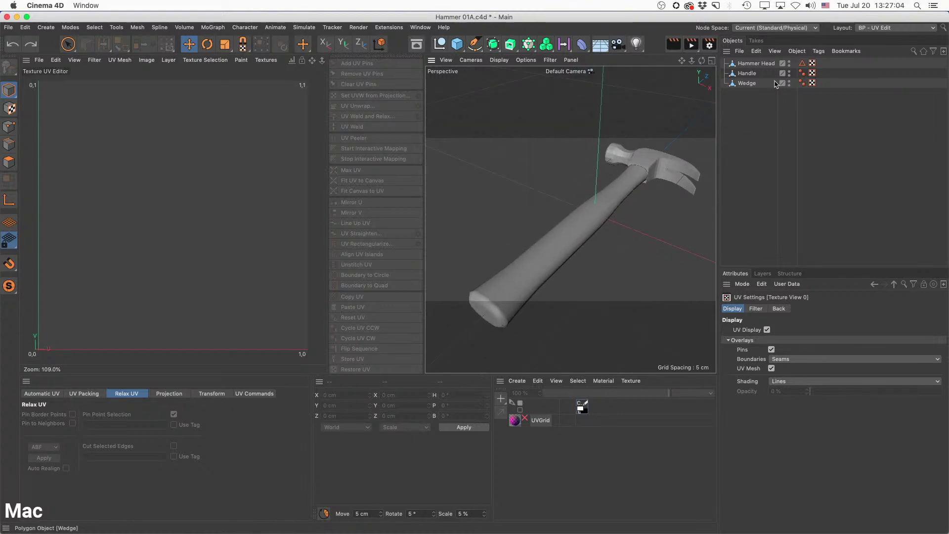
click(813, 63)
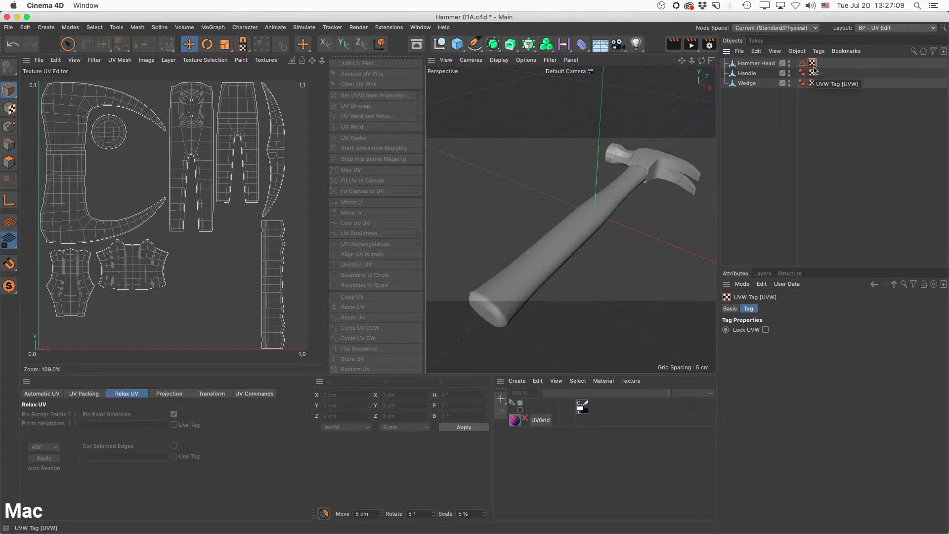
click(813, 83)
click(813, 83)
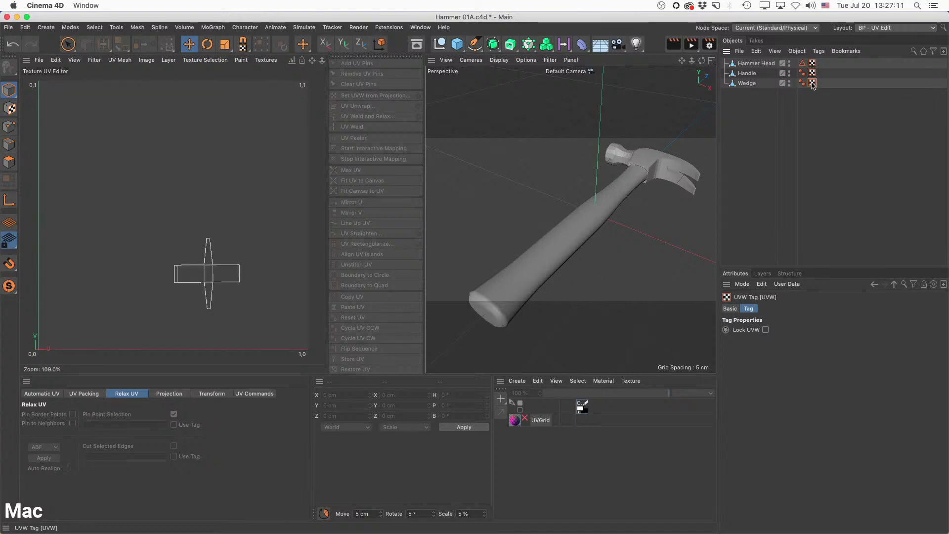
shift+click(812, 63)
shift+click(812, 73)
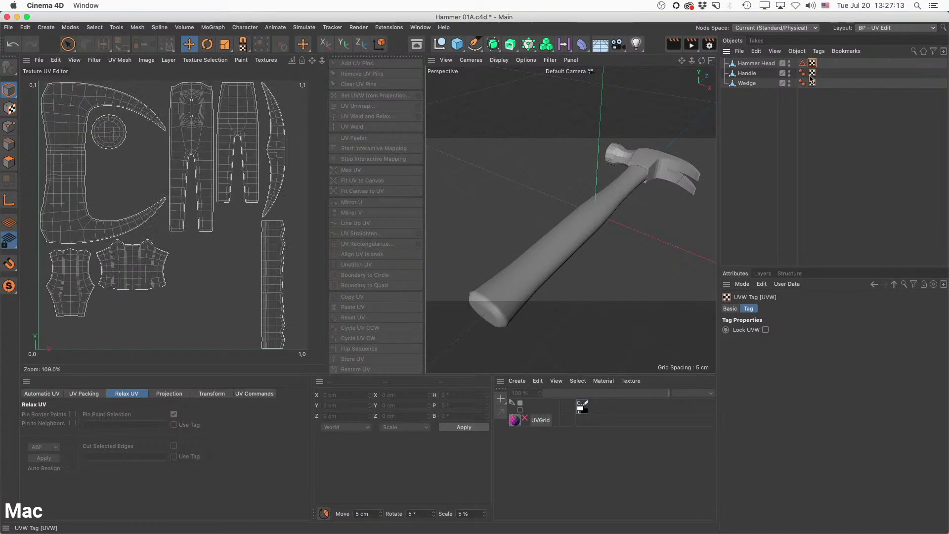
click(813, 83)
Set the perspective view's display mode to Hidden Line for the hammer.
alt+drag(635, 183, 567, 193)
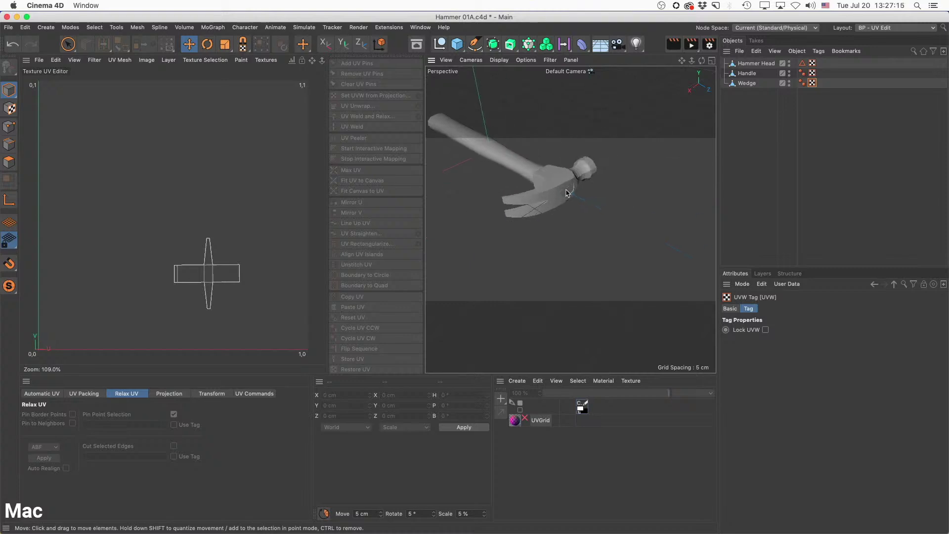
alt+right_drag(567, 193, 557, 222)
alt+middle_drag(564, 211, 572, 229)
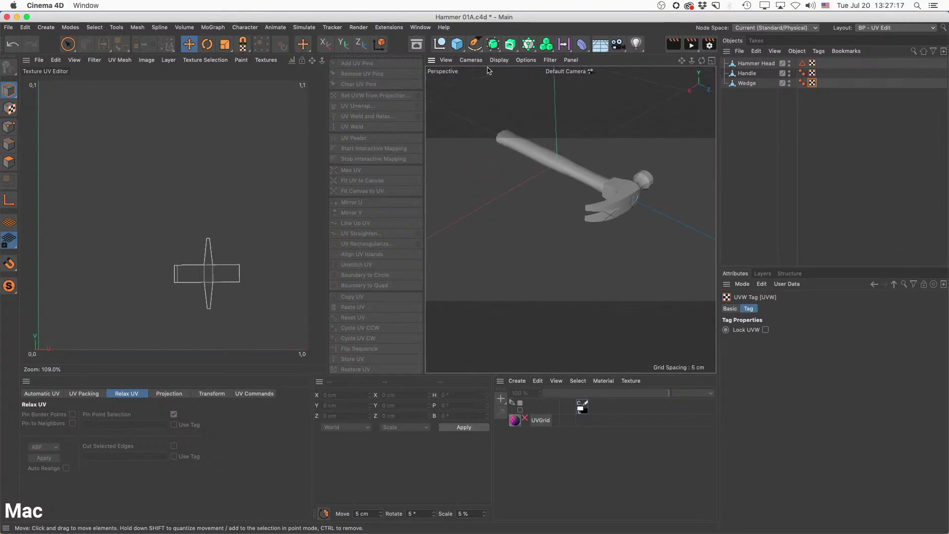
click(471, 60)
mouse_move(499, 60)
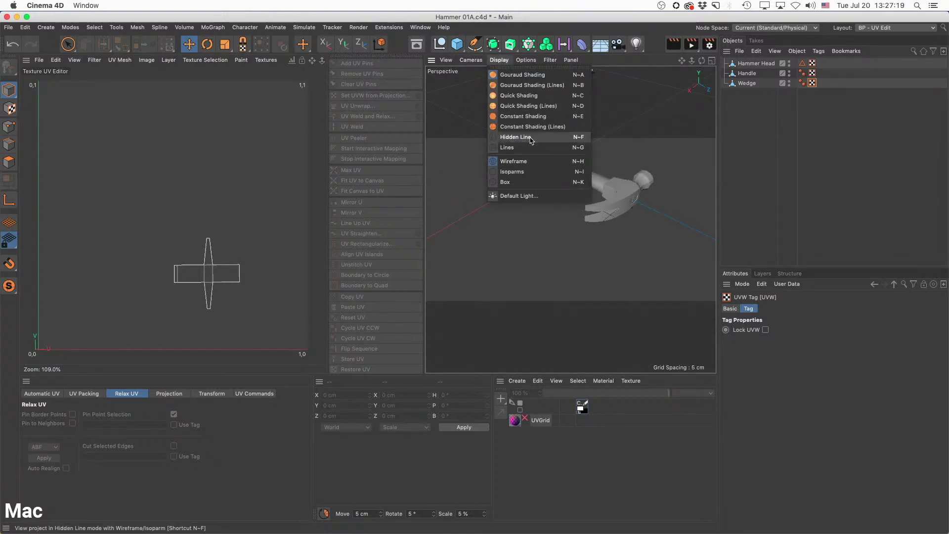
click(530, 140)
Turn off Safe Frames in the perspective viewport's settings.
alt+drag(546, 138, 507, 165)
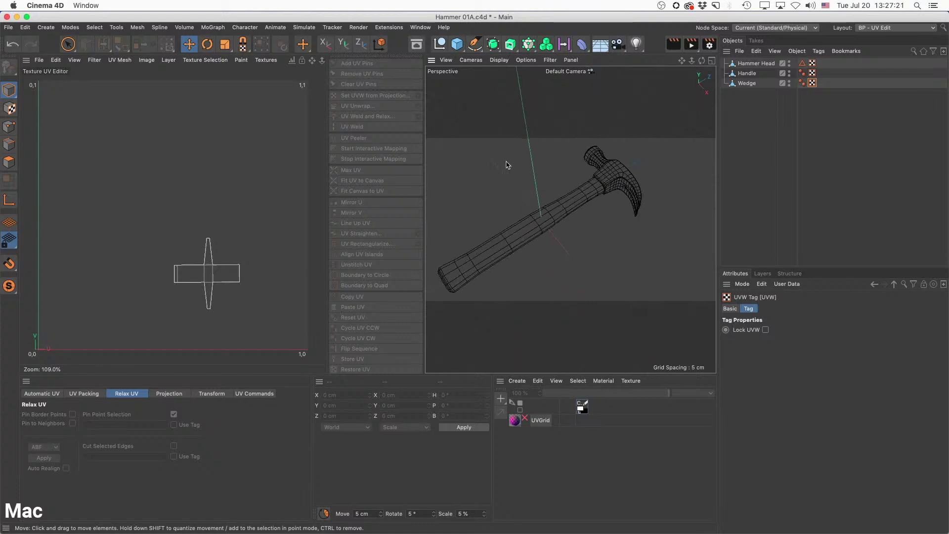
alt+middle_drag(551, 244, 577, 201)
alt+right_drag(559, 175, 598, 174)
alt+drag(589, 173, 520, 174)
alt+middle_drag(569, 174, 543, 206)
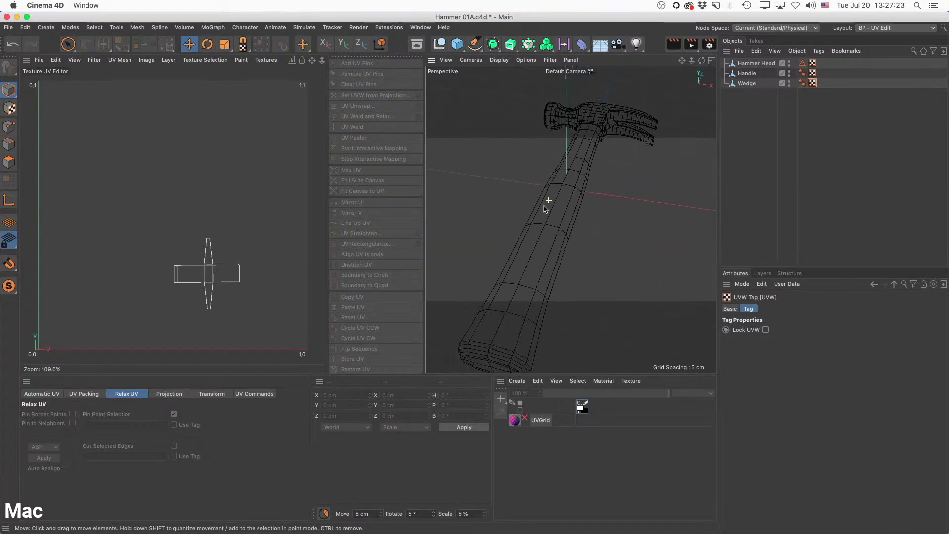
alt+drag(544, 208, 562, 211)
key(shift+v)
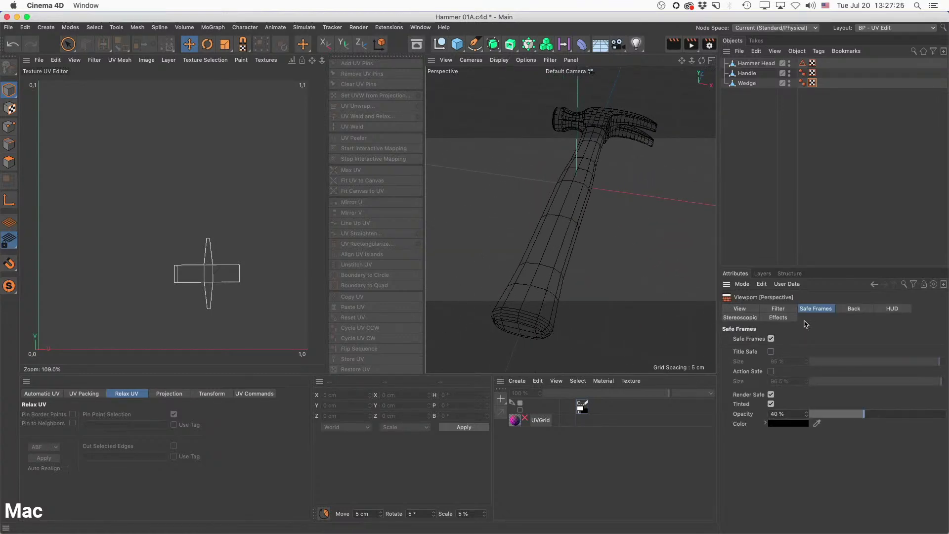
click(770, 339)
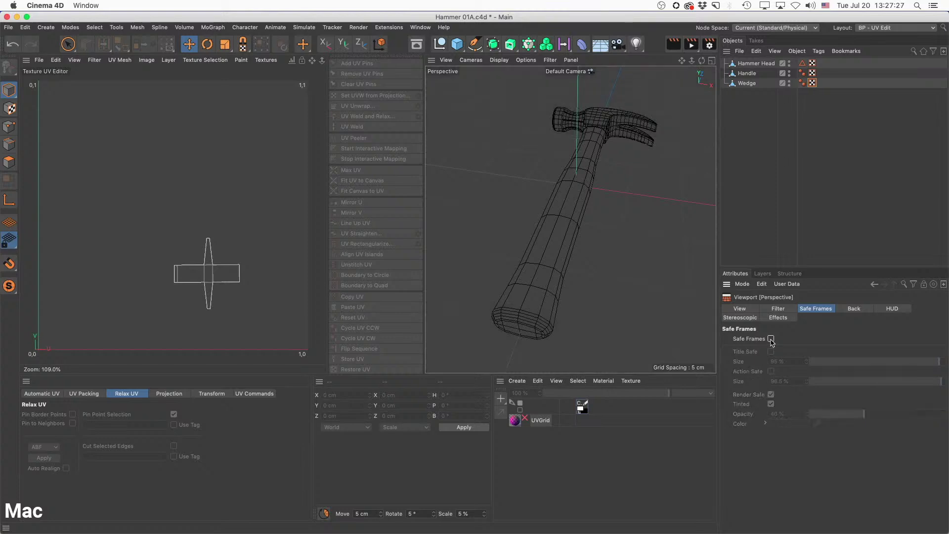
Hide the Workplane and World Axis in the perspective viewport's display filter.
click(792, 310)
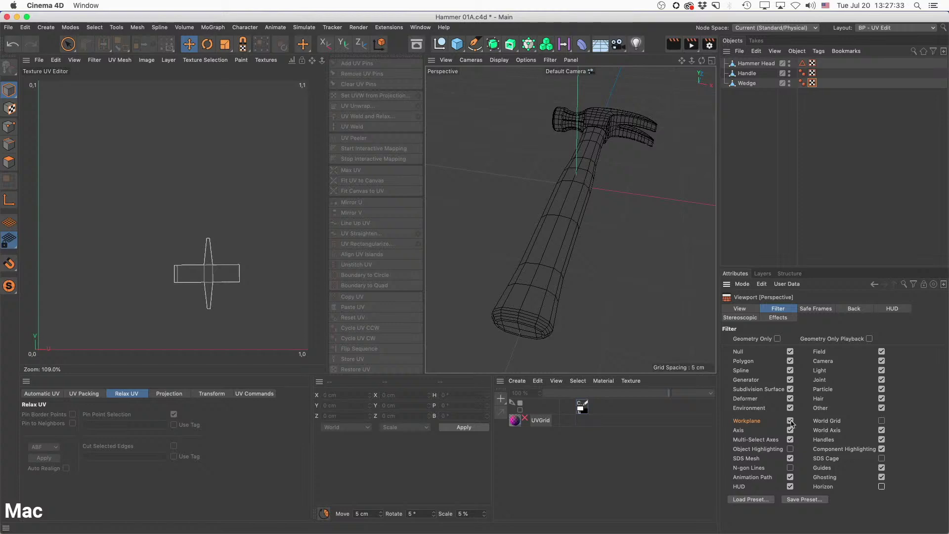
click(790, 421)
click(882, 431)
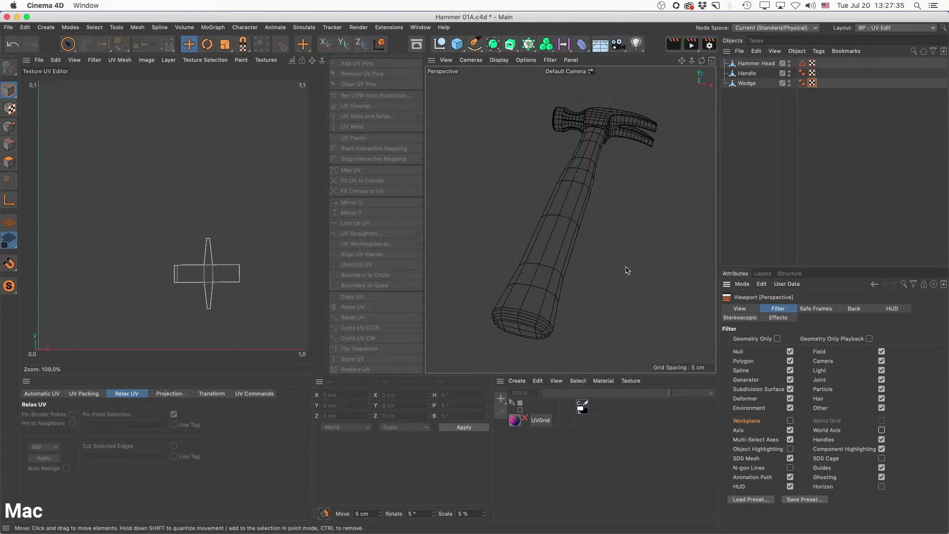
mouse_move(612, 232)
alt+mouse_down()
mouse_move(626, 268)
mouse_move(624, 222)
alt+mouse_up()
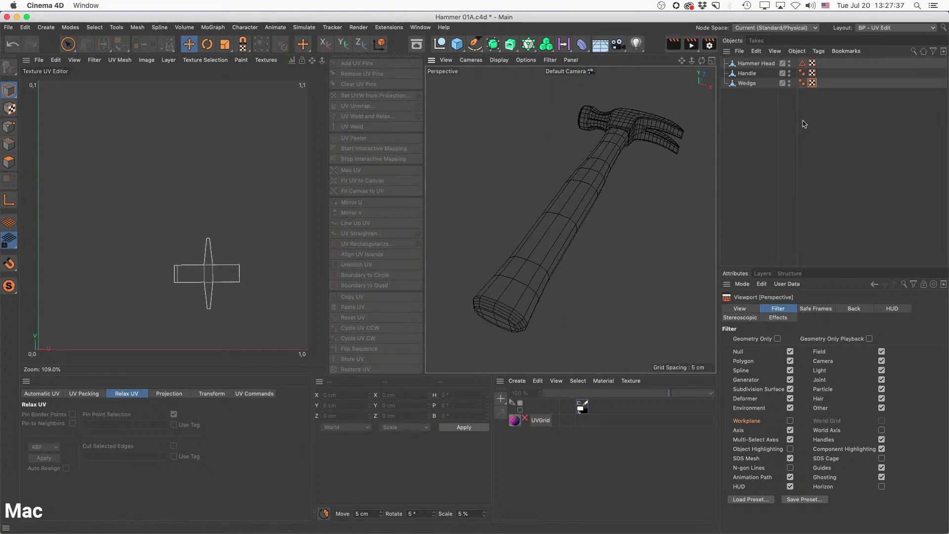
Delete the UVW tags of the Hammer Head, Handle and Wedge, leaving their other tags in place.
drag(826, 102, 813, 63)
key(Delete)
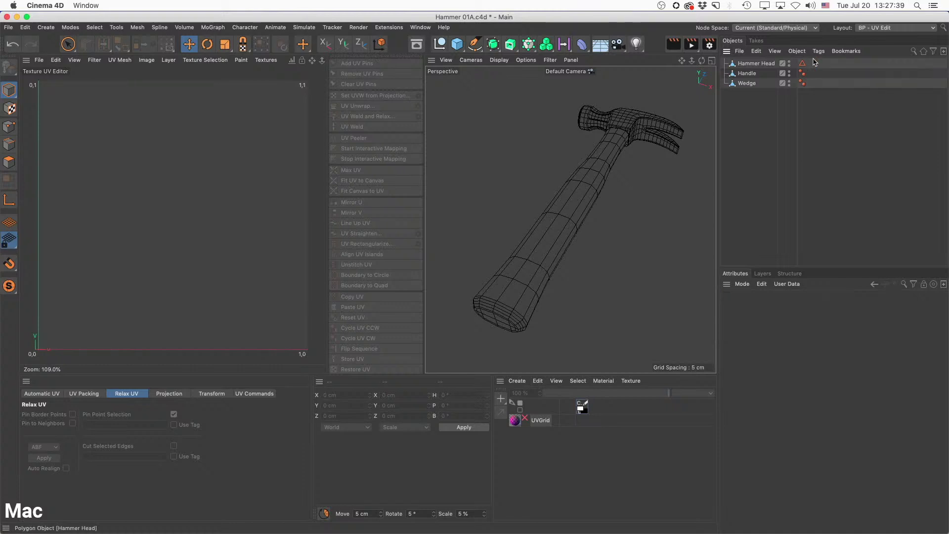
click(803, 63)
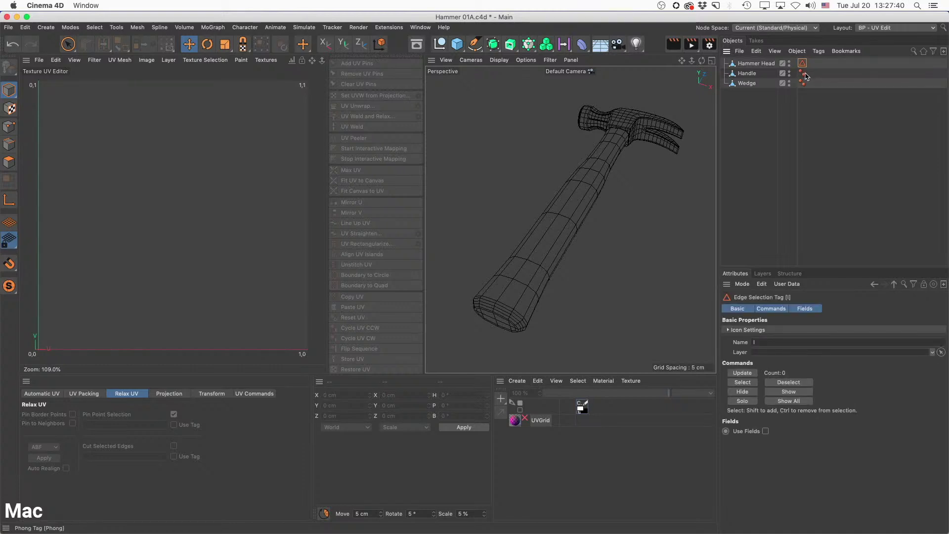
click(781, 124)
Generate new UVW tags for the Hammer Head, Handle and Wedge from projection, using Automatic Packed UVs.
click(757, 64)
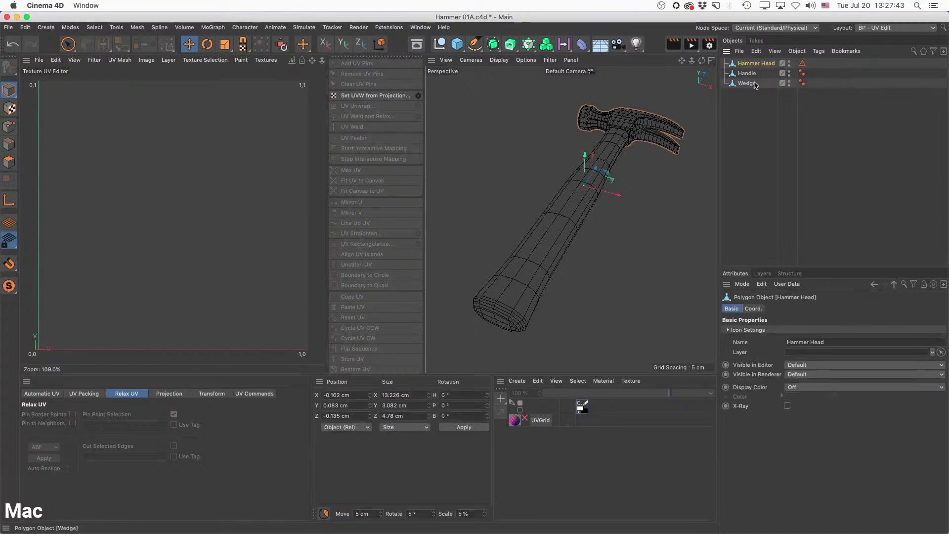
shift+click(747, 84)
click(819, 51)
mouse_move(835, 104)
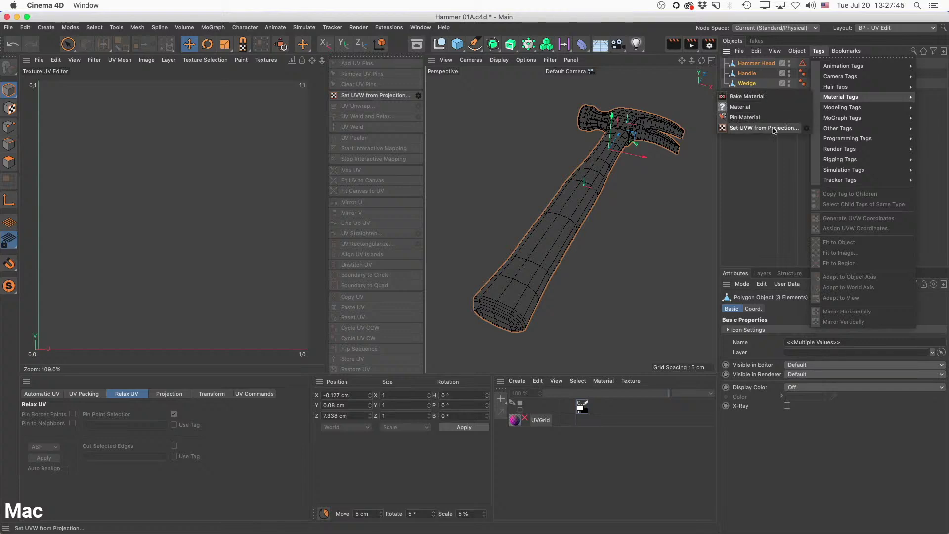
click(806, 129)
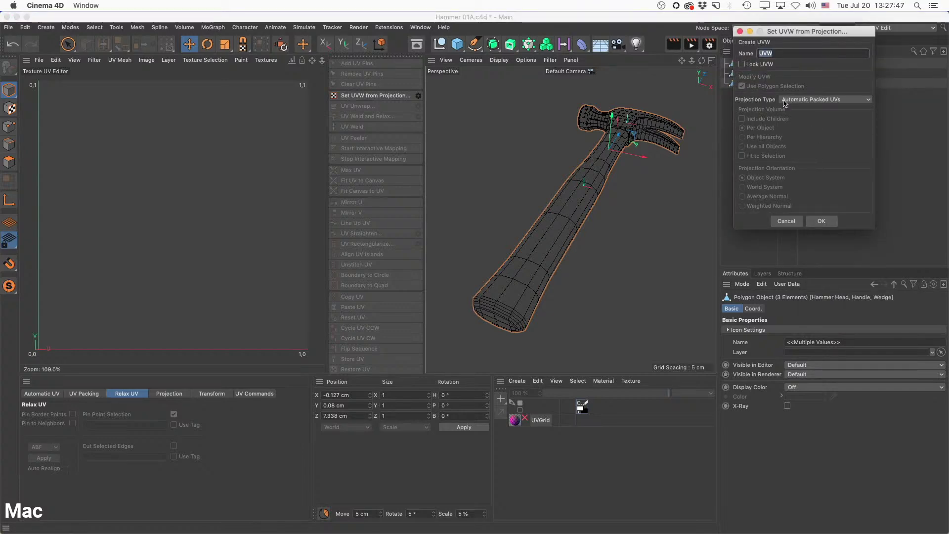
click(821, 221)
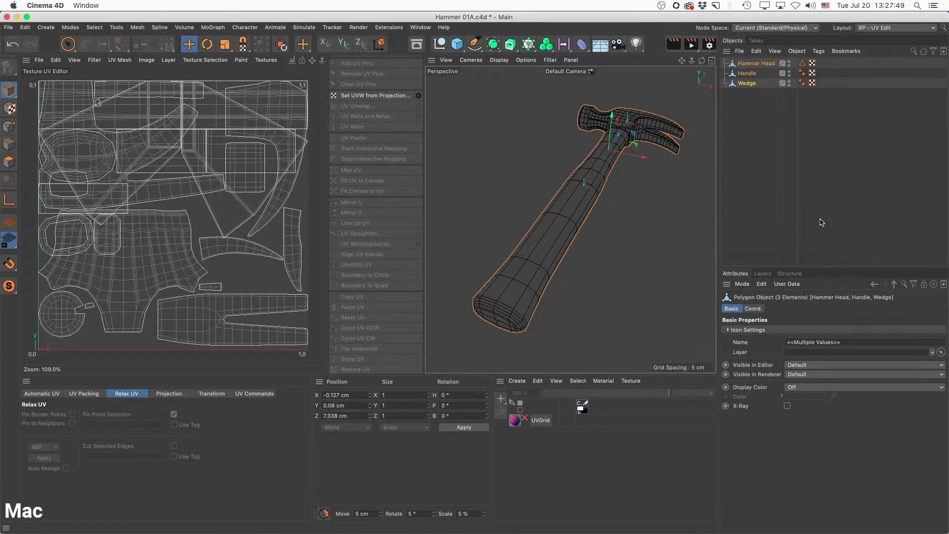
Examine the new UV layouts of the Wedge, Handle and Hammer Head one by one and all together.
click(752, 94)
click(750, 85)
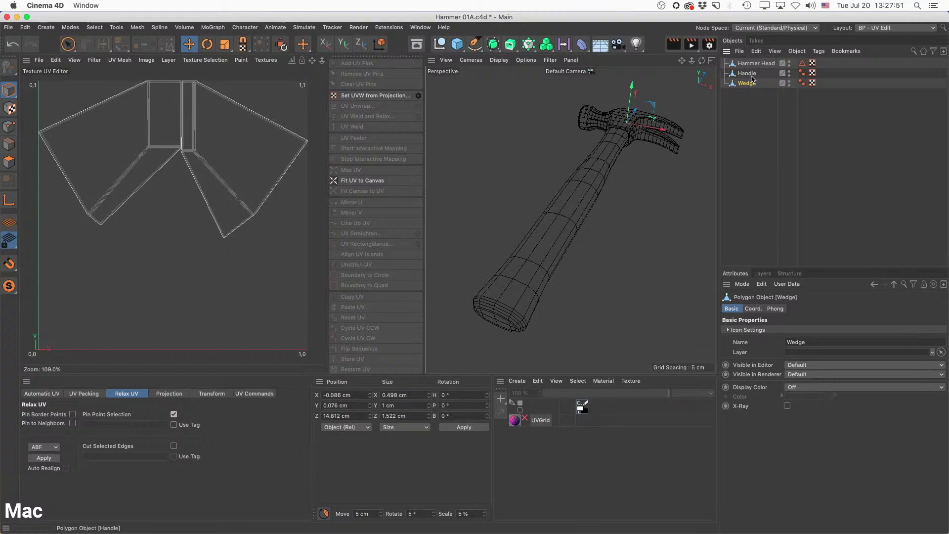
click(751, 73)
click(756, 64)
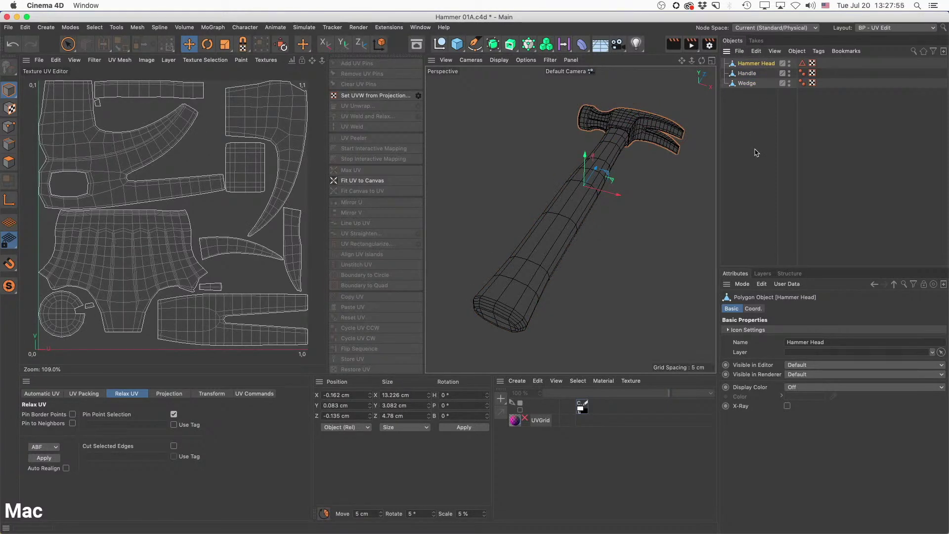
click(758, 130)
drag(825, 95, 812, 60)
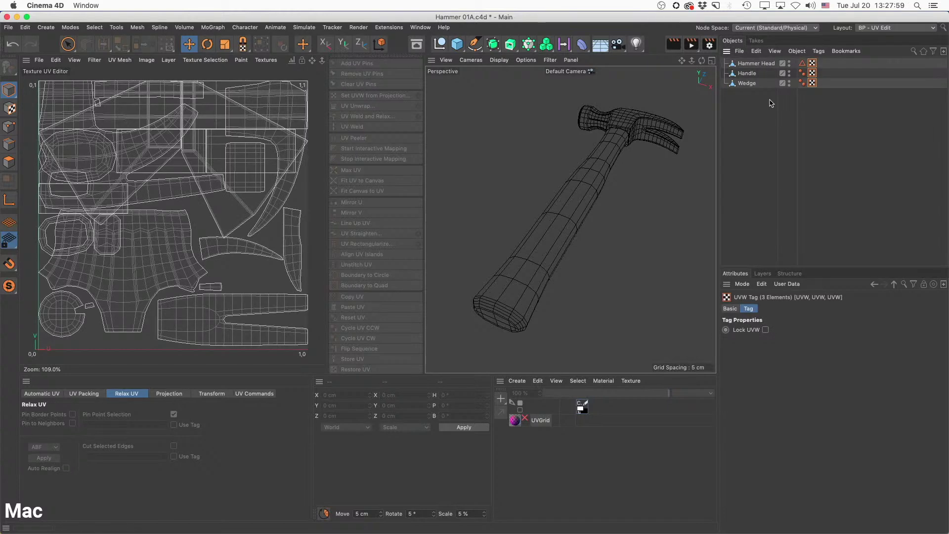
drag(762, 88, 748, 64)
Select all polygons of the Hammer Head and apply a Frontal UV projection.
click(169, 394)
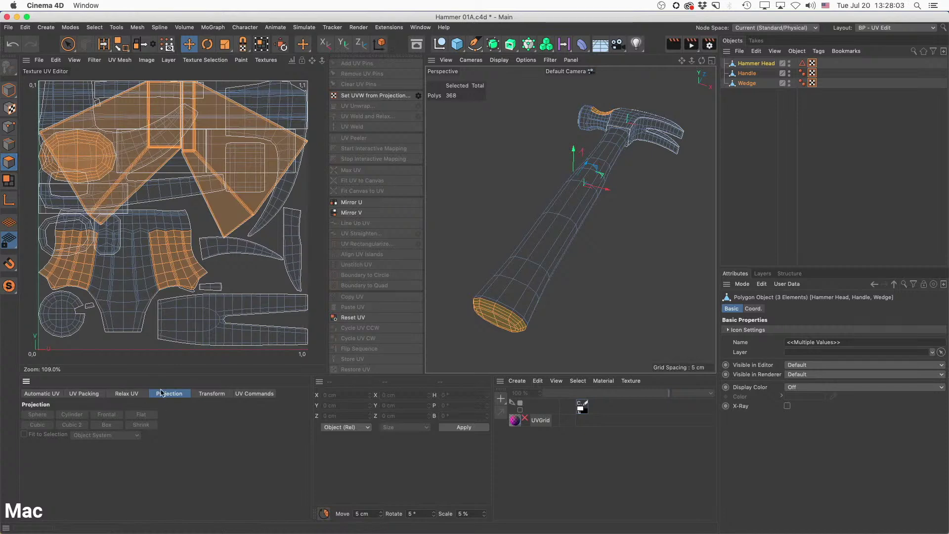
click(822, 106)
click(757, 63)
click(812, 63)
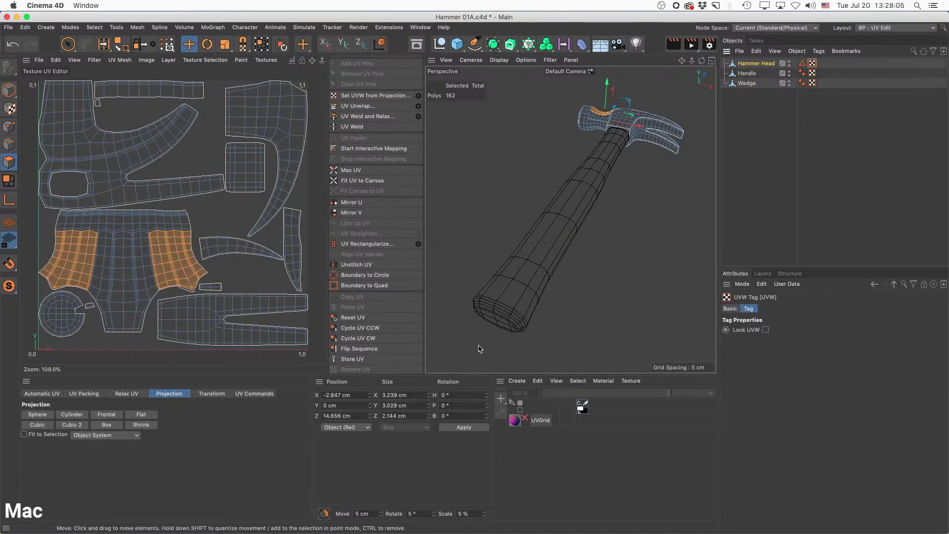
click(141, 425)
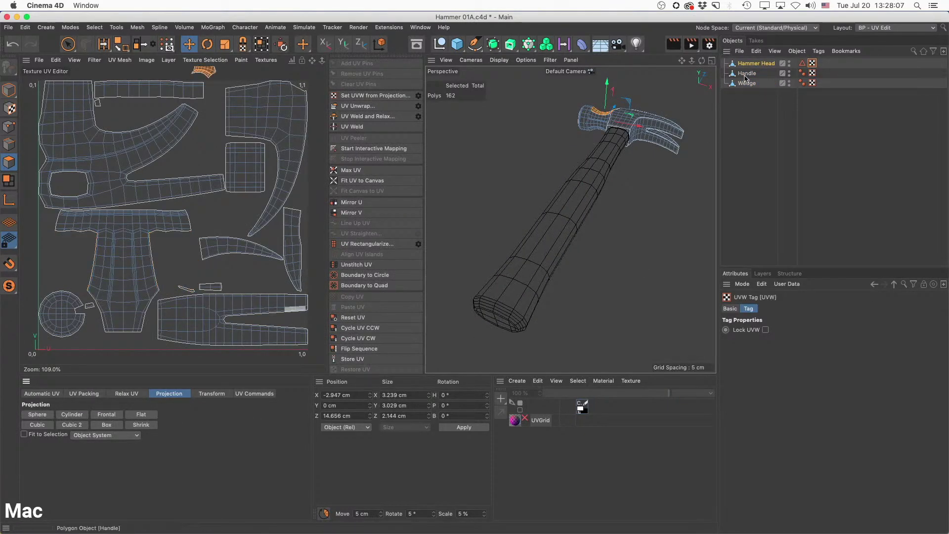
key(super+a)
click(120, 414)
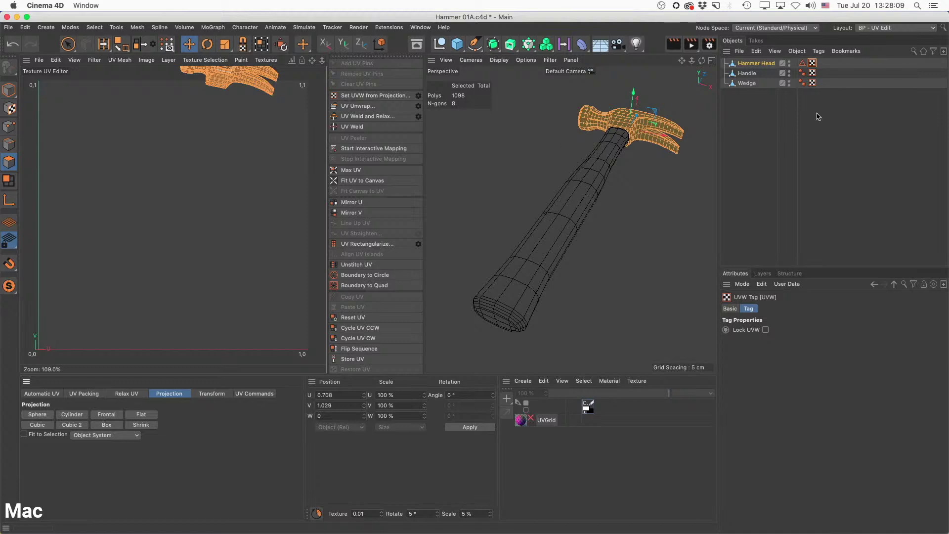
Select all polygons of the Handle alone and apply a Frontal UV projection.
shift+click(747, 73)
key(super+a)
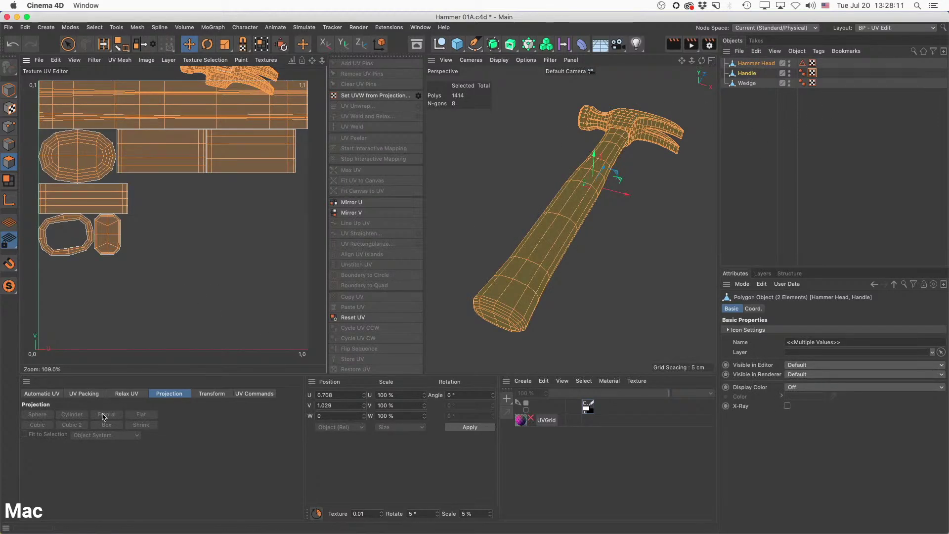
super+click(751, 74)
click(751, 75)
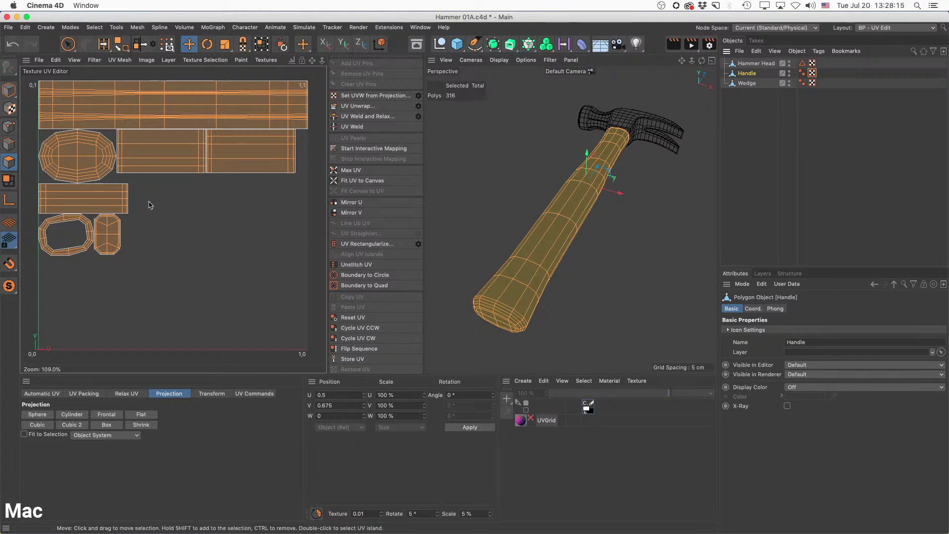
click(117, 417)
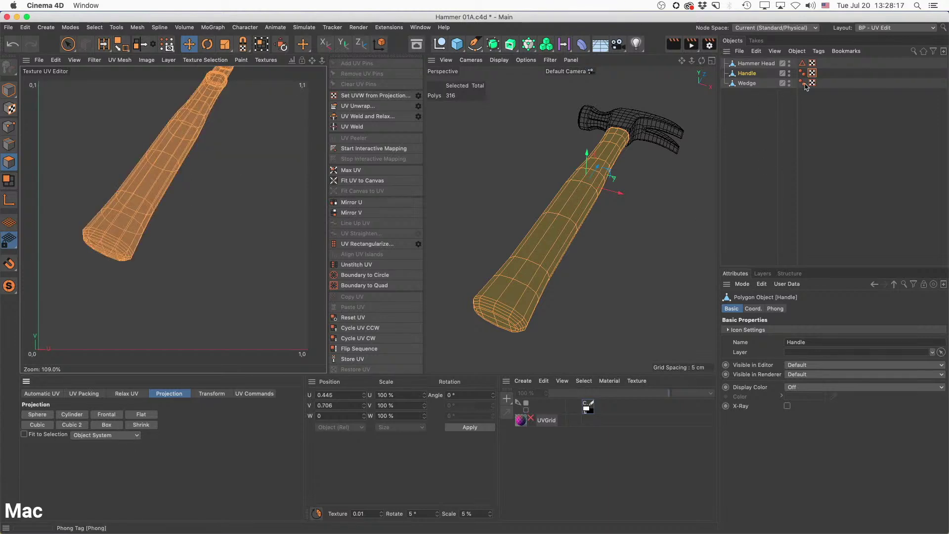
Apply a Frontal UV projection to the Wedge alone, using its UVW tag.
shift+click(747, 83)
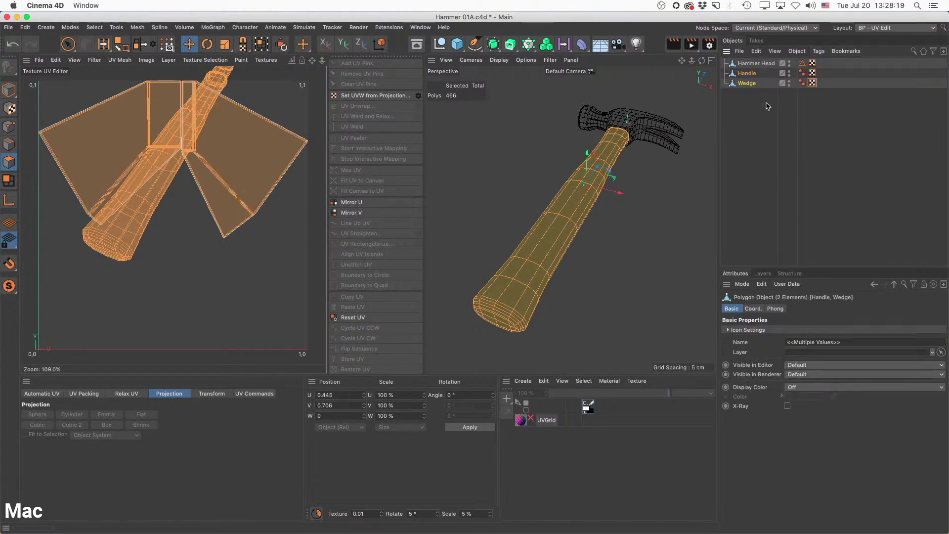
click(748, 83)
click(811, 83)
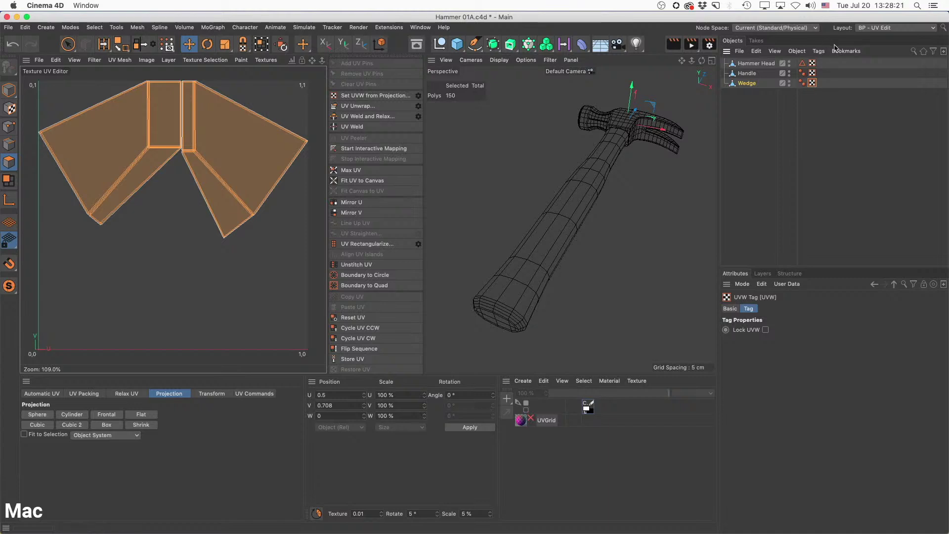
click(819, 50)
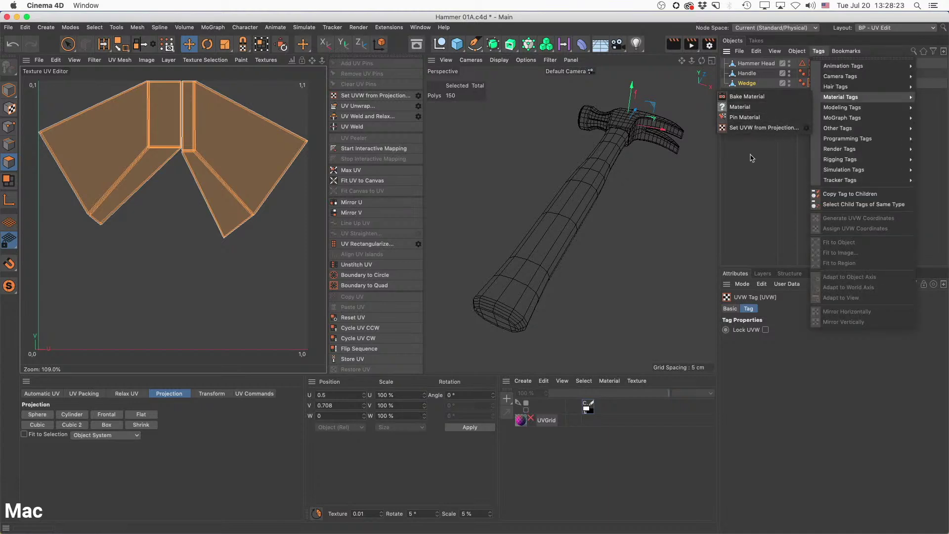
click(741, 177)
click(108, 415)
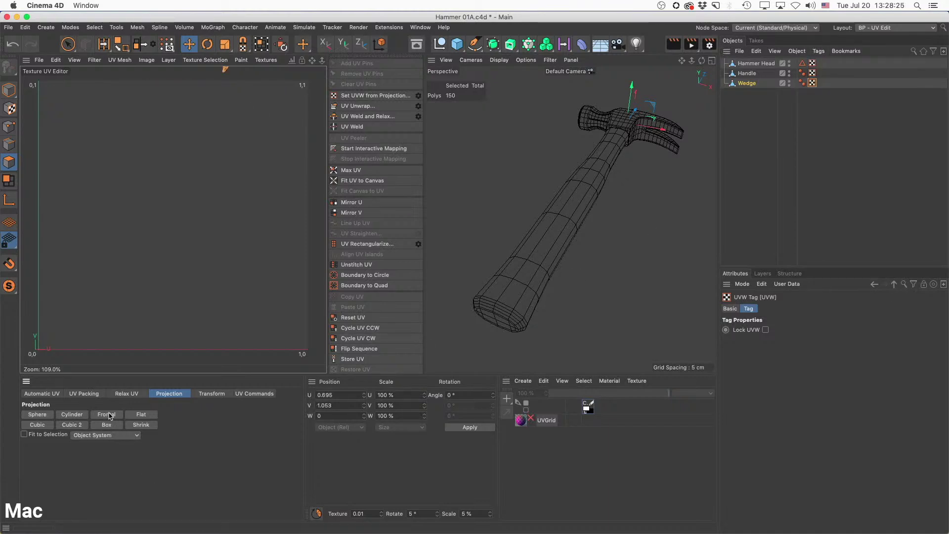
Isolate the Wedge in the perspective view with Viewport Solo.
scroll(216, 197, down, 5)
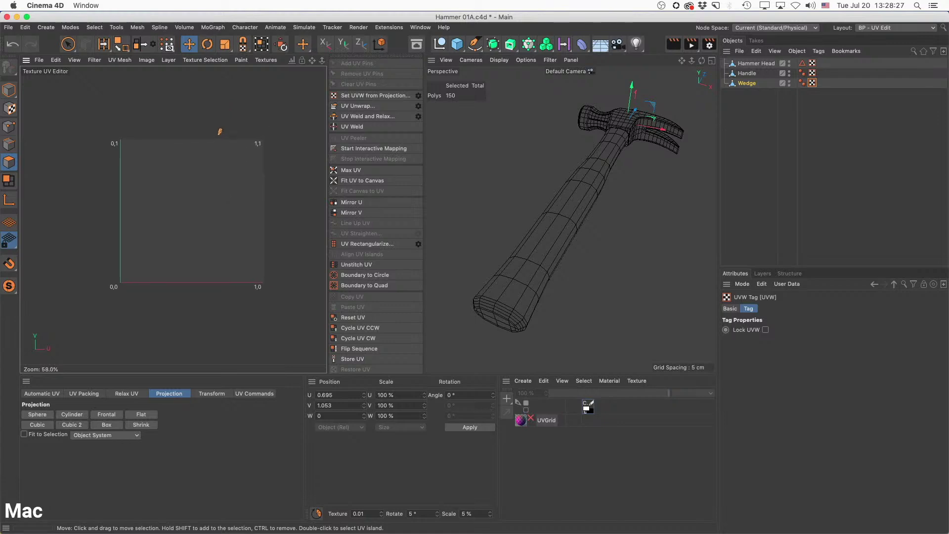
alt+drag(603, 133, 527, 147)
scroll(526, 147, up, 3)
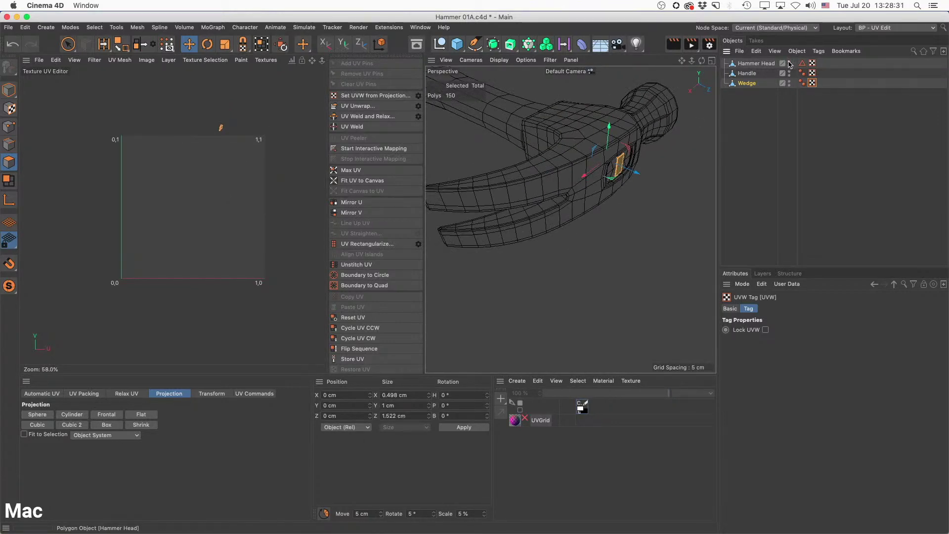
click(10, 291)
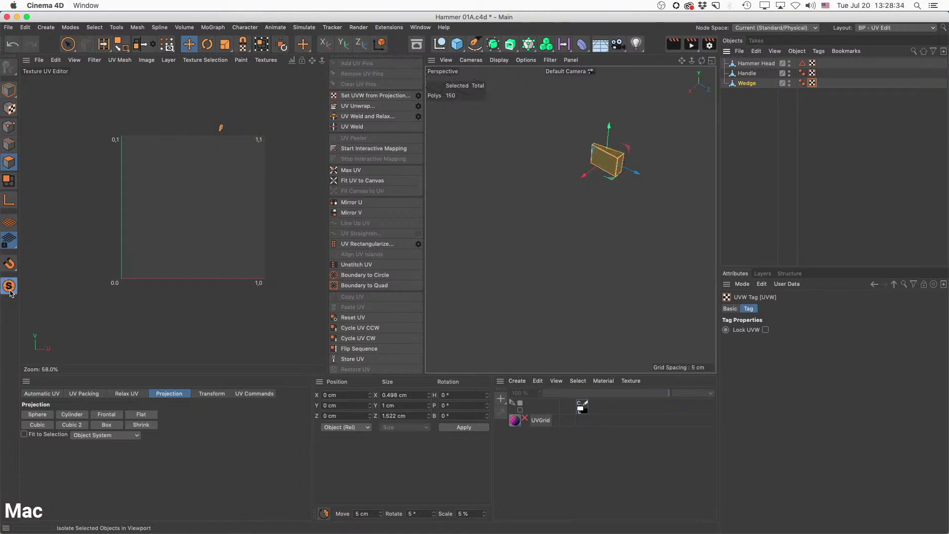
Select the Handle, Hammer Head and Wedge in turn to check whether the isolated view follows the selection.
click(770, 116)
click(747, 84)
click(748, 73)
click(748, 65)
click(748, 74)
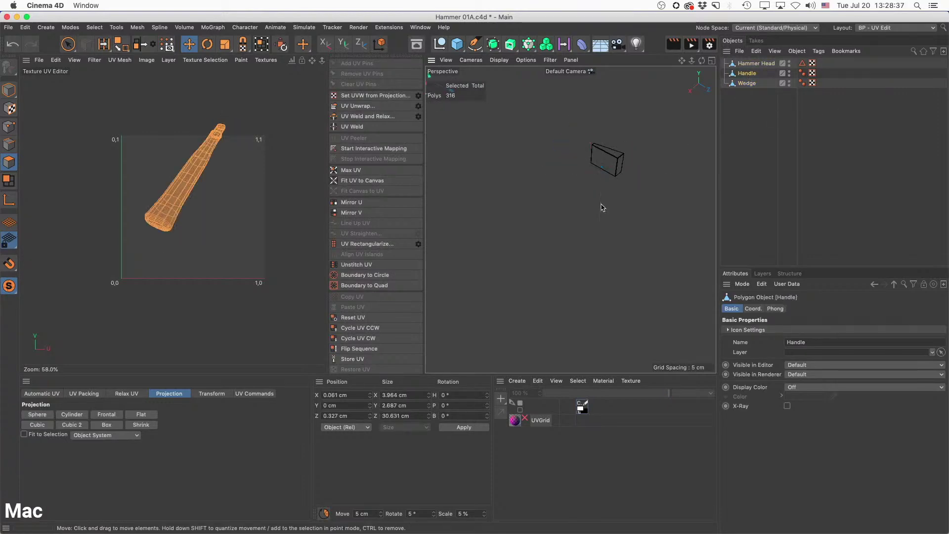
click(746, 64)
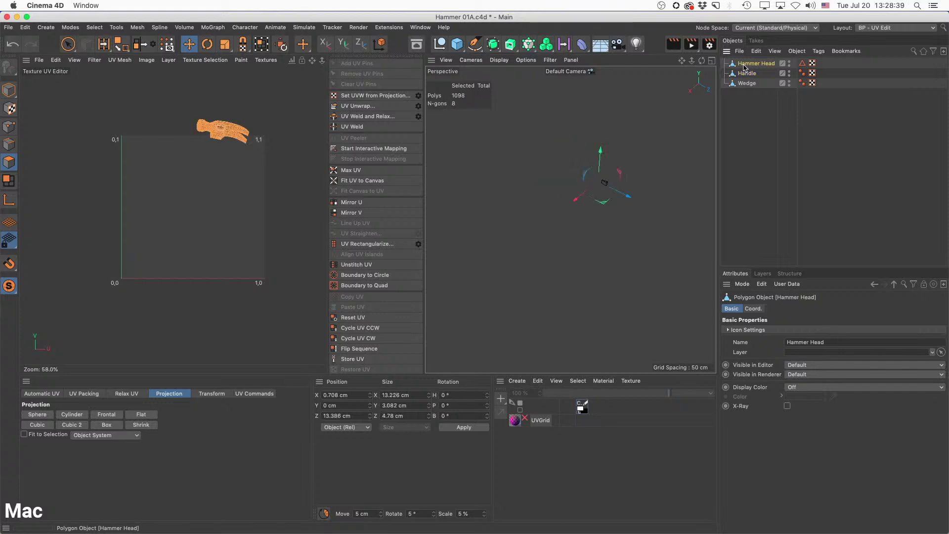
click(750, 74)
click(750, 85)
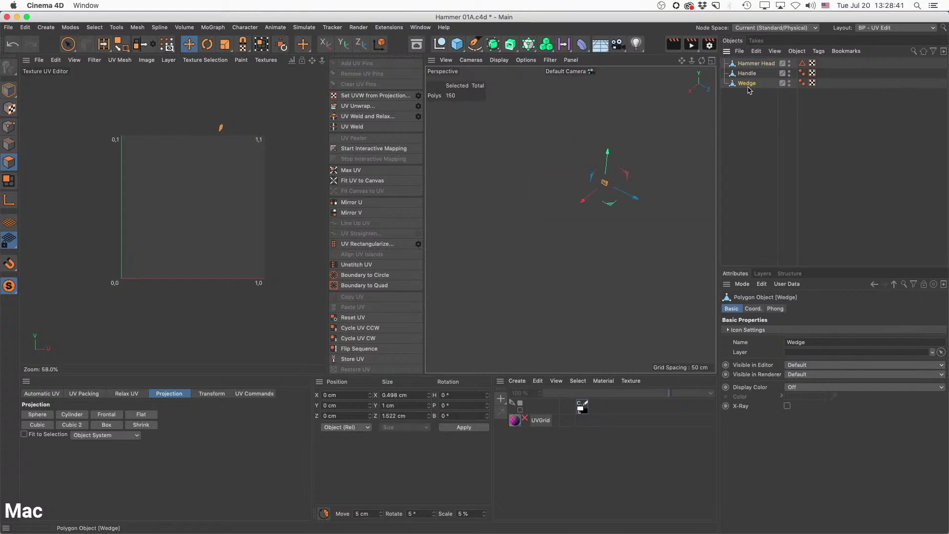
Turn off Viewport Solo so that all the hammer parts are shown again.
click(9, 287)
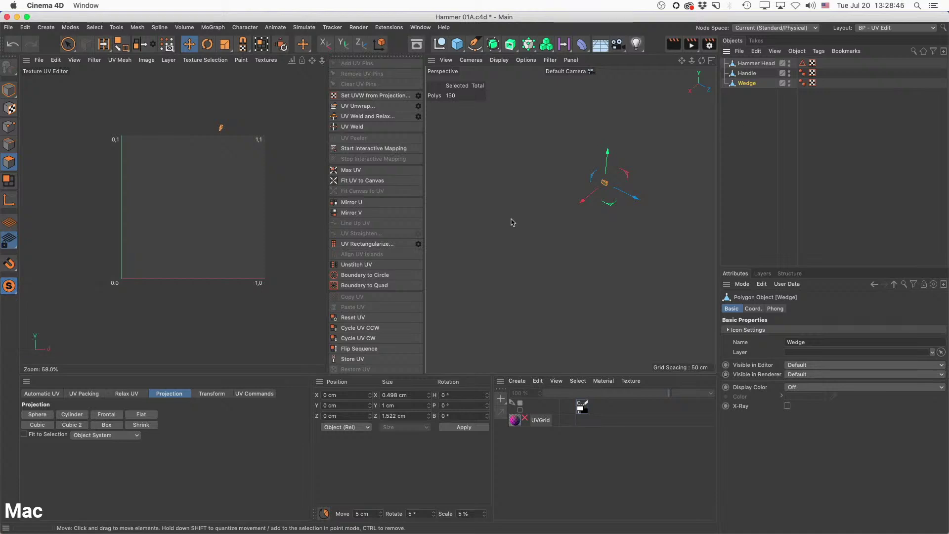
click(10, 286)
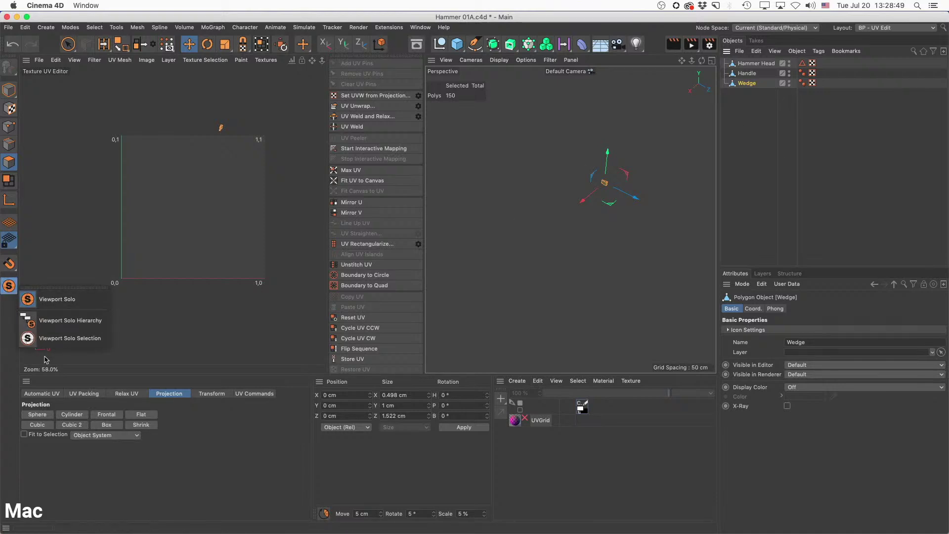
click(70, 320)
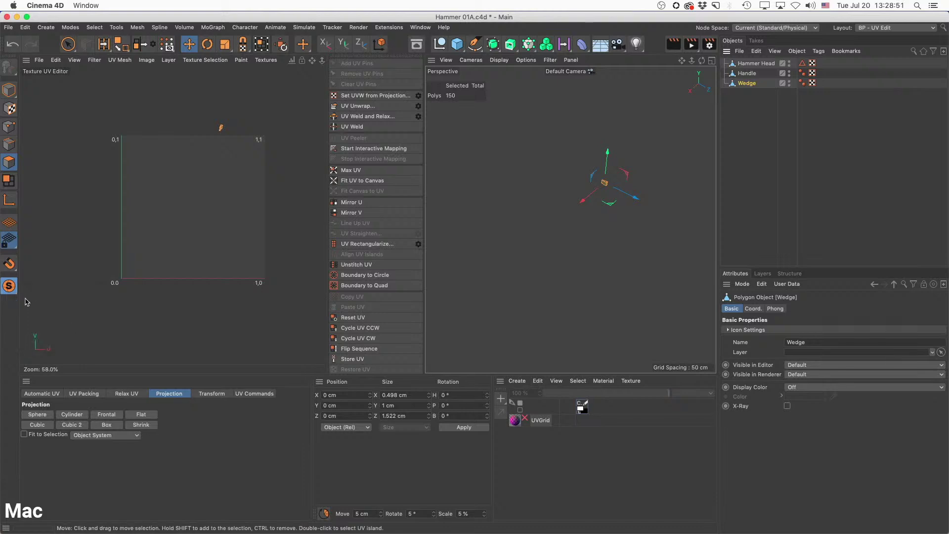
click(9, 292)
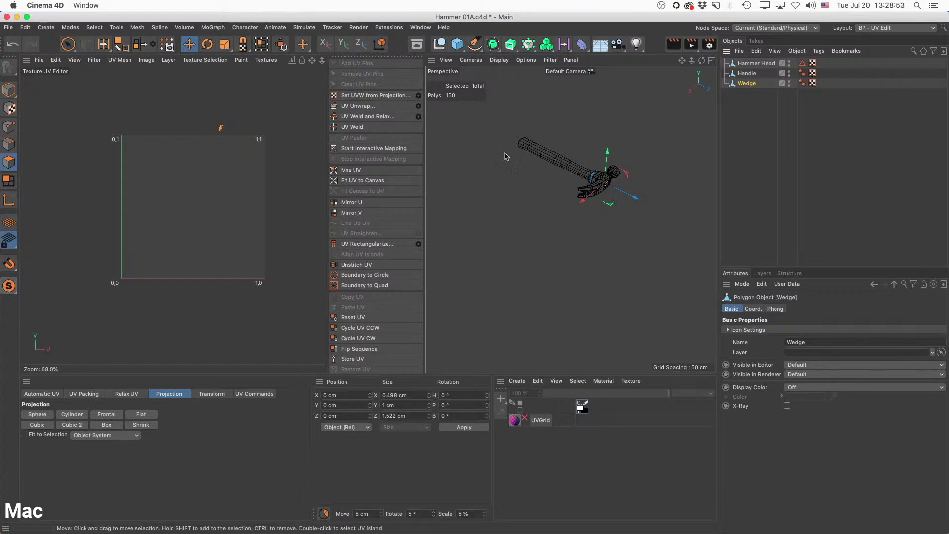
Hide the Hammer Head and the Handle in both editor and renderer, keeping the Wedge selected and framed closely.
alt+right_drag(602, 167, 654, 204)
alt+drag(654, 204, 602, 165)
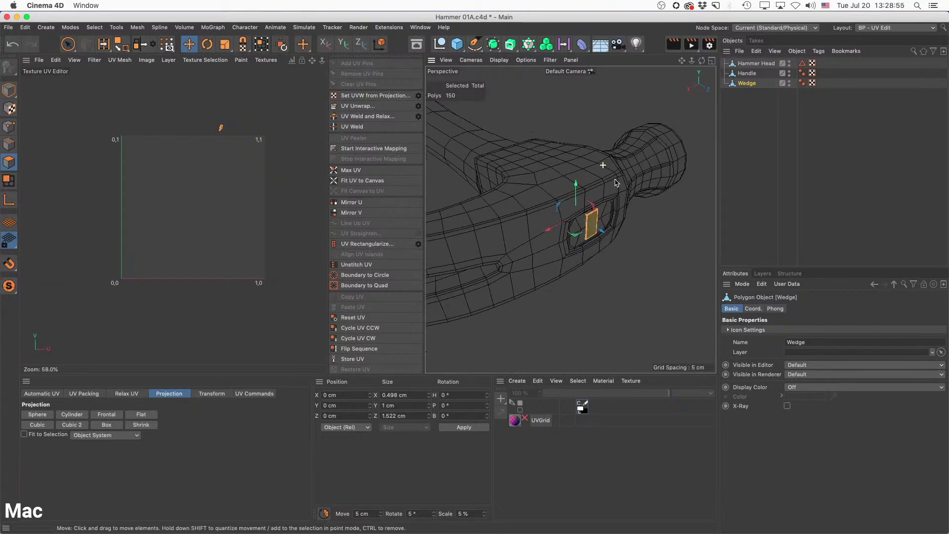
scroll(601, 165, down, 4)
alt+click(789, 62)
alt+click(790, 71)
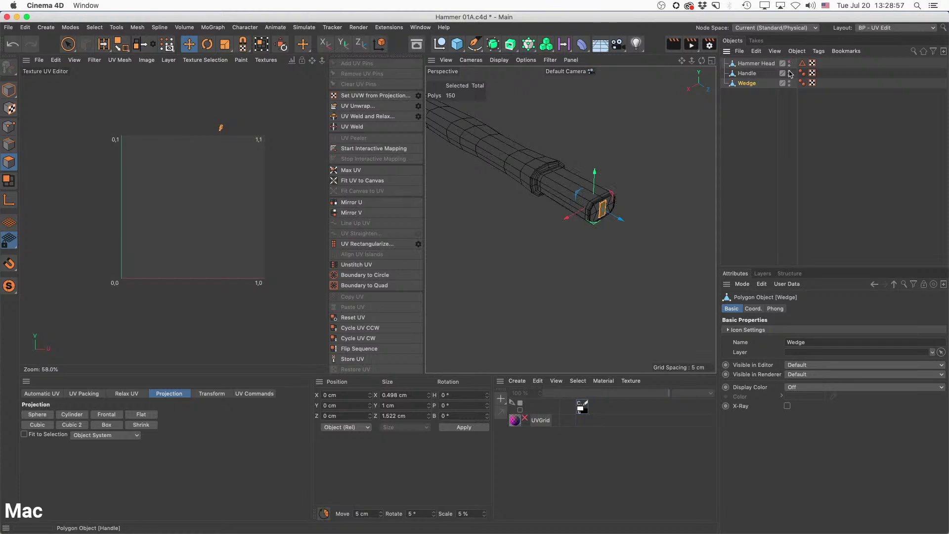
alt+click(790, 71)
alt+middle_drag(600, 208, 576, 209)
alt+right_drag(575, 209, 622, 207)
alt+drag(623, 210, 622, 172)
click(743, 110)
click(743, 84)
mouse_move(532, 221)
alt+right_down()
mouse_move(557, 226)
mouse_move(548, 228)
alt+right_up()
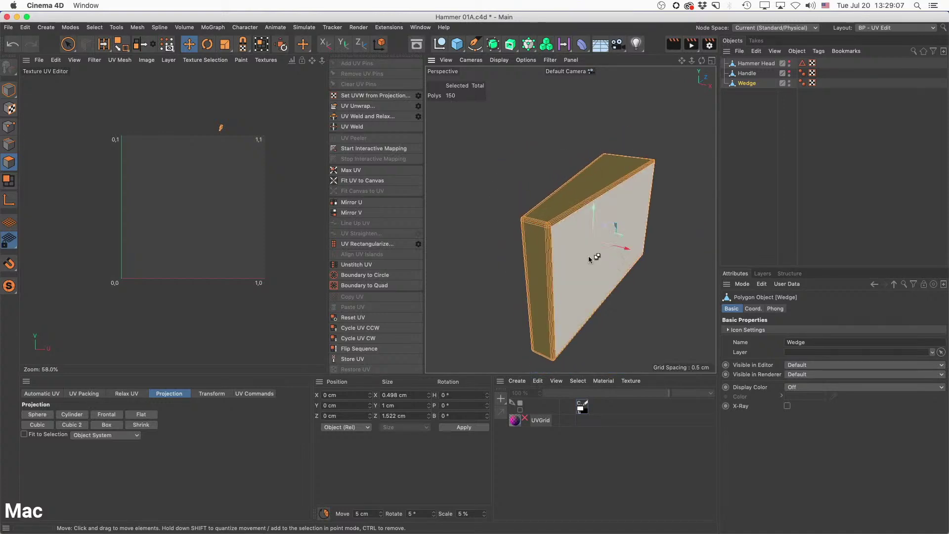
Set the project's View Clipping to Tiny.
key(super+d)
click(809, 464)
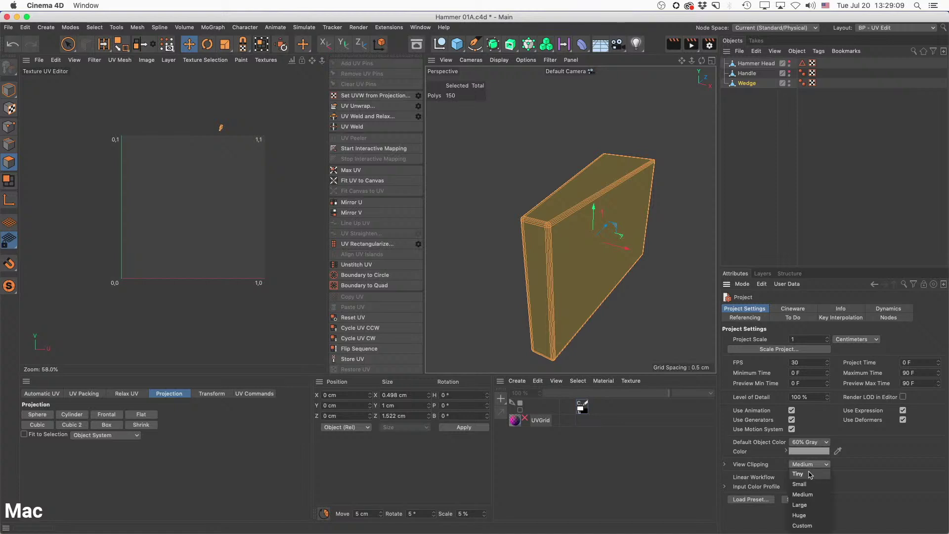
click(798, 470)
Examine the Wedge's bevelled corners and the parallel edges running along its bevels from several close angles.
alt+drag(620, 253, 651, 258)
alt+right_drag(518, 205, 553, 209)
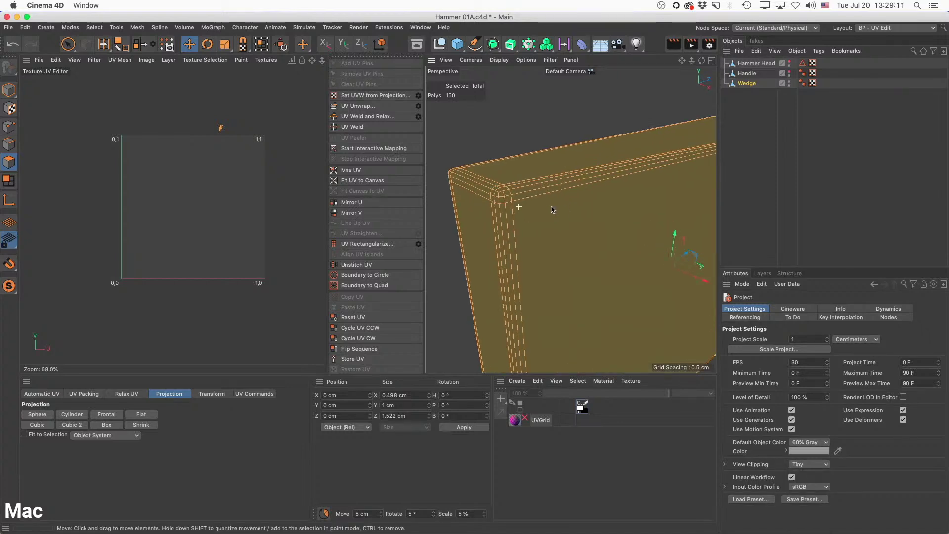
alt+middle_drag(553, 208, 614, 203)
alt+drag(622, 200, 561, 221)
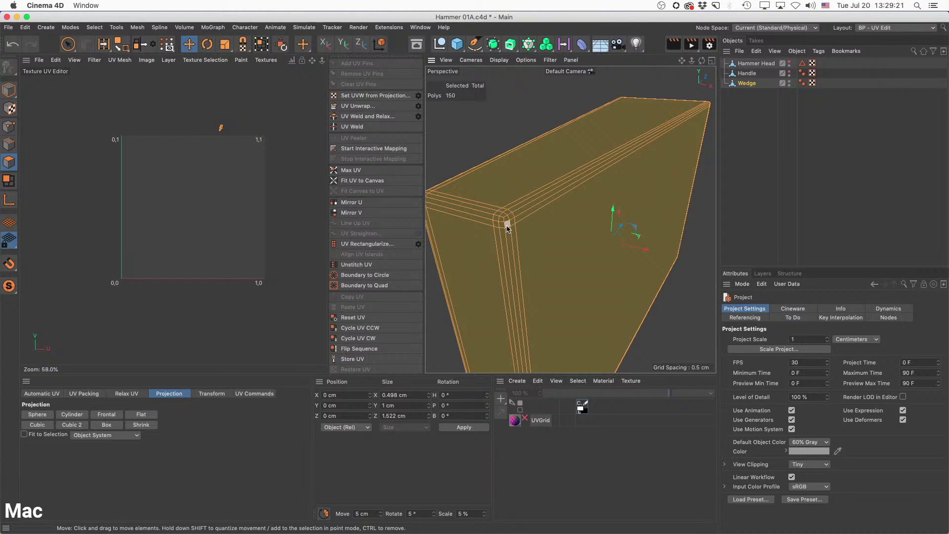
mouse_move(508, 229)
alt+mouse_down()
mouse_move(509, 218)
mouse_move(543, 225)
mouse_move(525, 223)
alt+mouse_up()
alt+right_drag(552, 216, 526, 232)
alt+drag(565, 212, 517, 209)
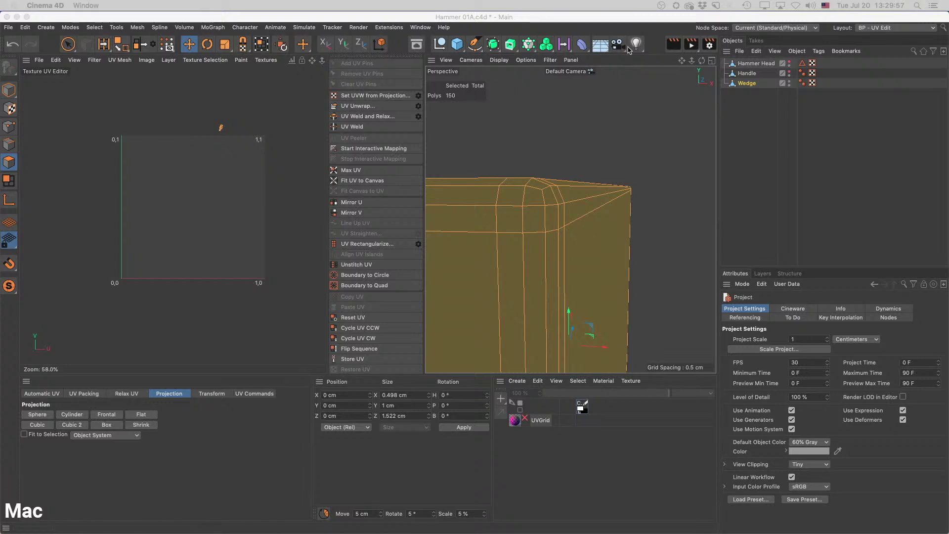
click(633, 26)
click(751, 87)
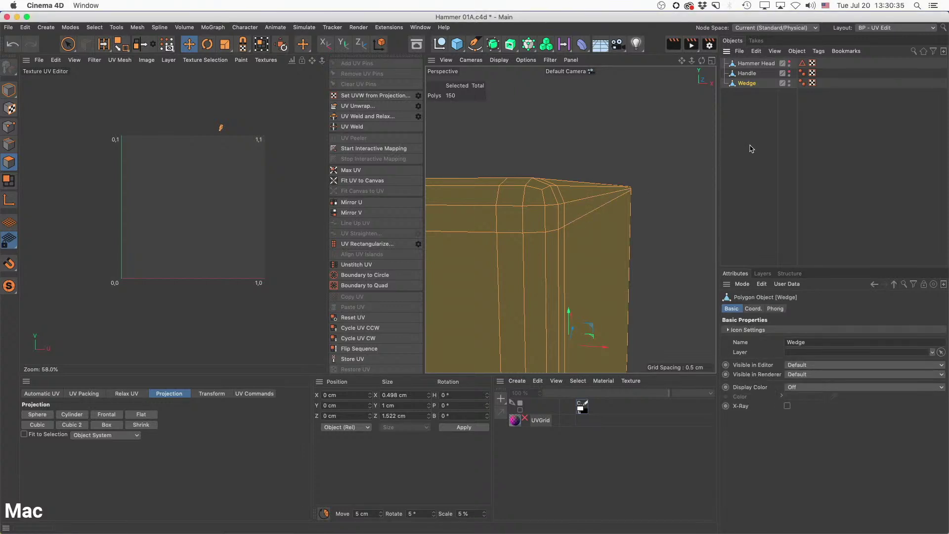
alt+drag(604, 238, 636, 218)
alt+right_drag(636, 218, 612, 238)
alt+middle_drag(612, 238, 555, 206)
mouse_move(556, 210)
alt+mouse_down()
mouse_move(528, 164)
mouse_move(509, 184)
mouse_move(656, 161)
mouse_move(601, 171)
mouse_move(551, 202)
mouse_move(579, 206)
mouse_move(572, 212)
mouse_move(583, 201)
mouse_move(573, 190)
mouse_move(548, 206)
mouse_move(580, 202)
mouse_move(564, 209)
alt+mouse_up()
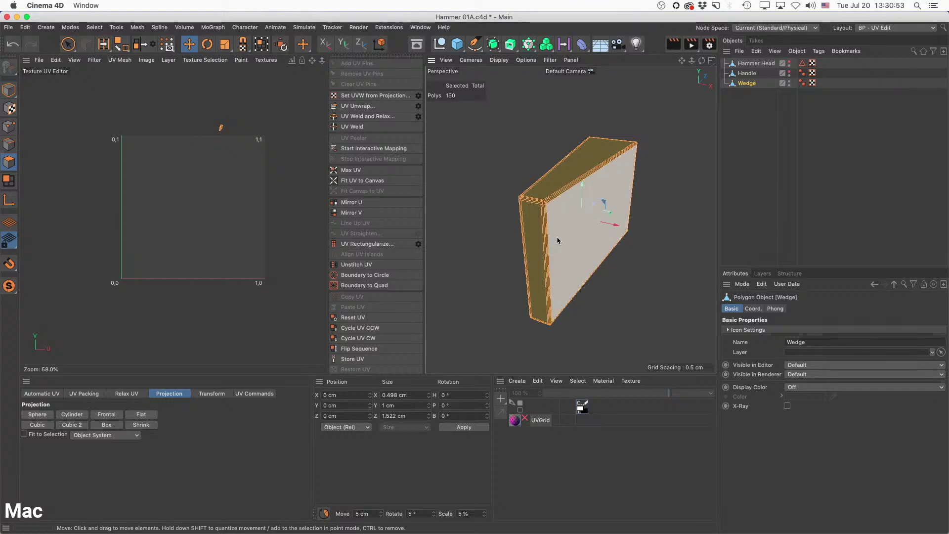
alt+right_drag(544, 205, 577, 192)
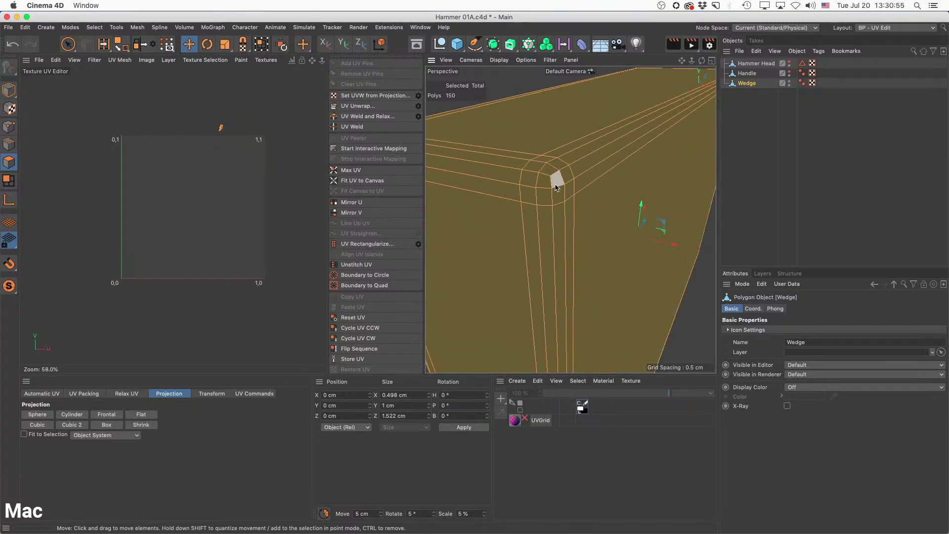
alt+drag(555, 186, 527, 197)
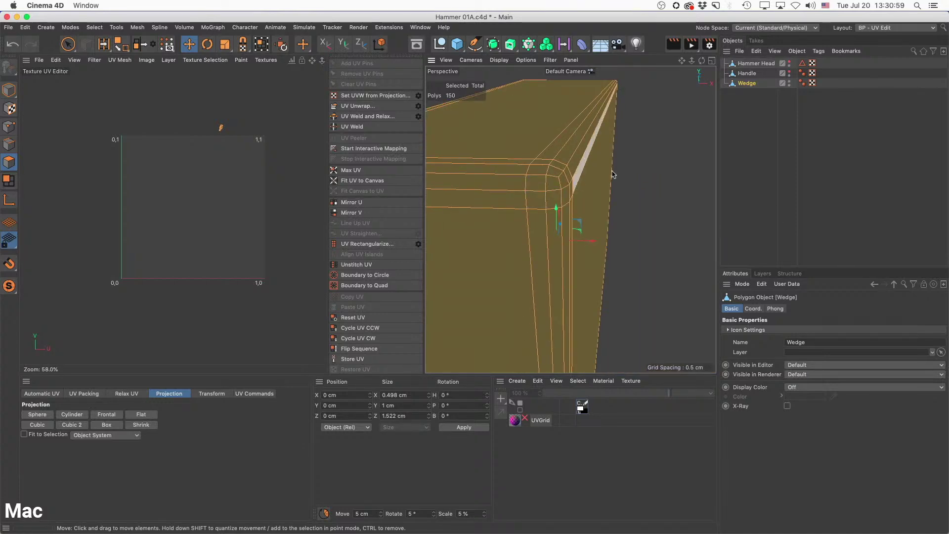
alt+drag(613, 176, 572, 214)
alt+drag(535, 259, 638, 309)
alt+drag(576, 255, 635, 202)
alt+drag(559, 200, 616, 219)
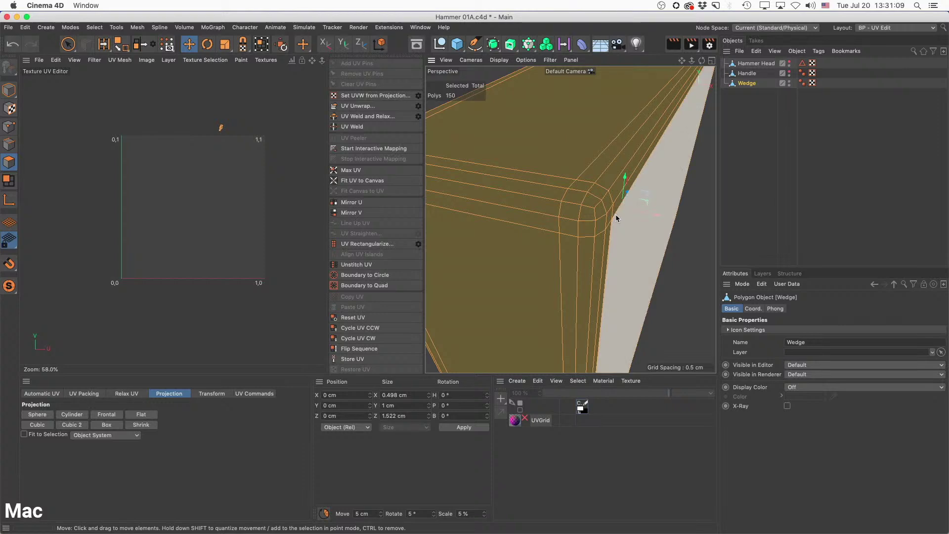
In edge mode, clear the Wedge's existing selection and select the middle bevel path along the narrow end's upper edge.
click(10, 144)
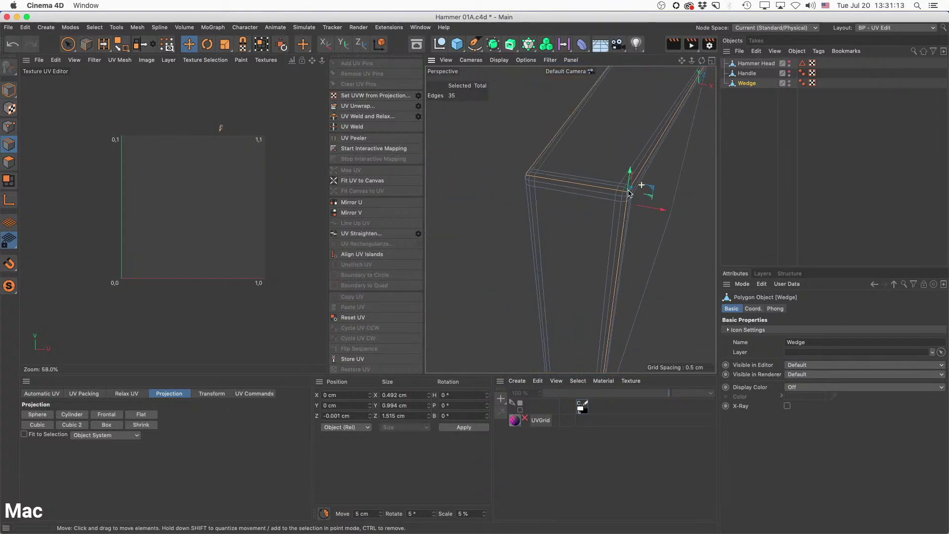
mouse_move(633, 192)
alt+mouse_down()
mouse_move(582, 192)
mouse_move(621, 205)
alt+mouse_up()
click(680, 213)
alt+middle_drag(648, 216, 568, 203)
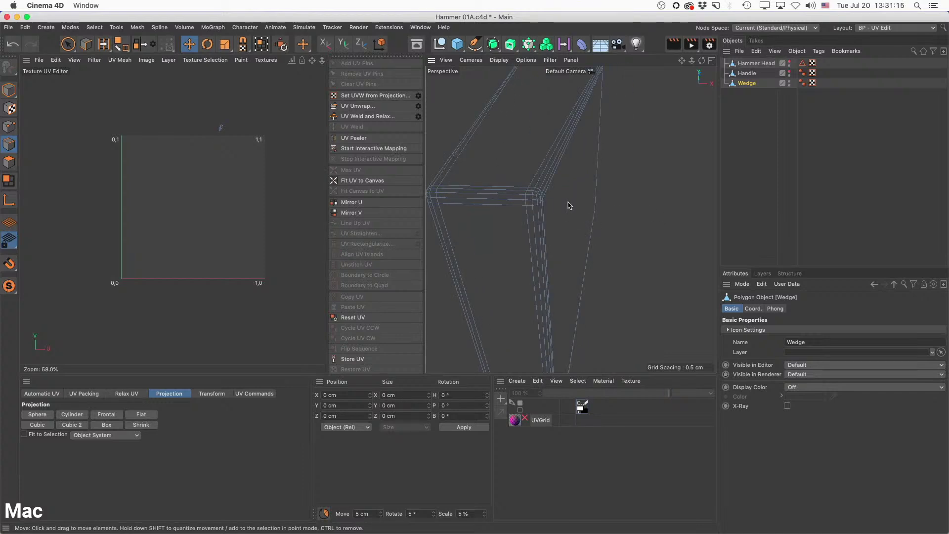
alt+drag(569, 216, 588, 201)
click(594, 191)
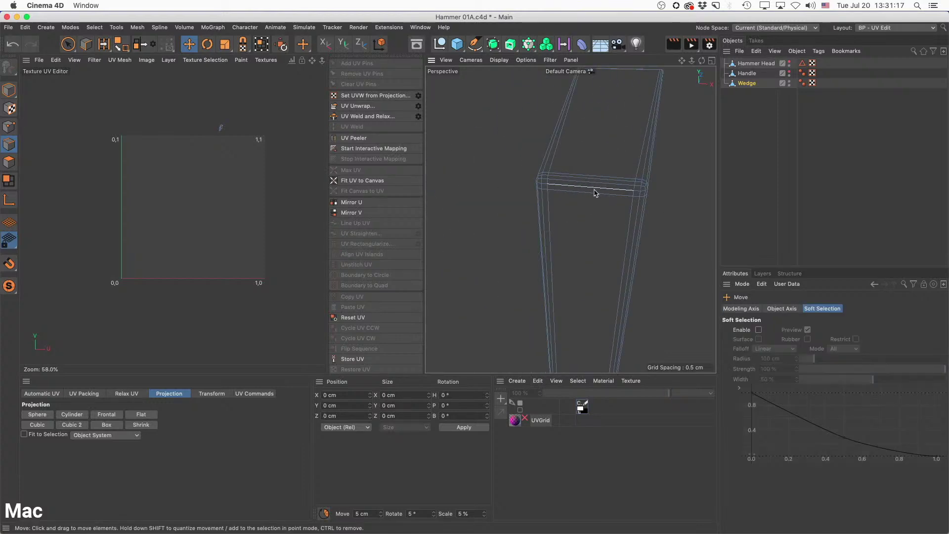
double_click(595, 192)
Add the middle bevel path of the adjoining long upper edge to the Wedge's edge selection.
alt+drag(621, 202, 666, 209)
alt+middle_drag(666, 208, 570, 218)
alt+drag(570, 218, 670, 217)
alt+middle_drag(669, 216, 589, 209)
shift+click(505, 197)
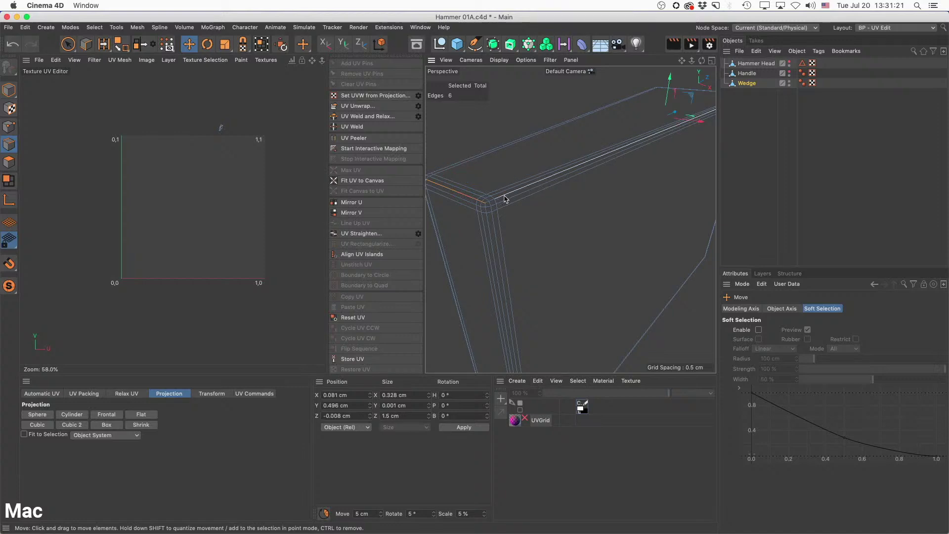
ctrl+click(504, 198)
click(508, 201)
key(super+z)
scroll(638, 187, down, 5)
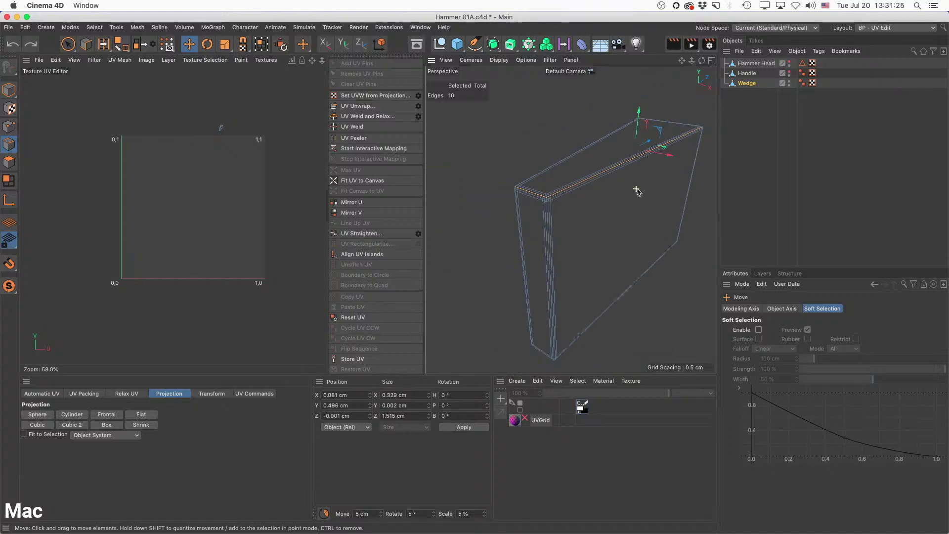
Add the middle bevel paths of the Wedge's vertical corner edge and the two lower edges meeting it to the selection.
alt+drag(638, 186, 569, 203)
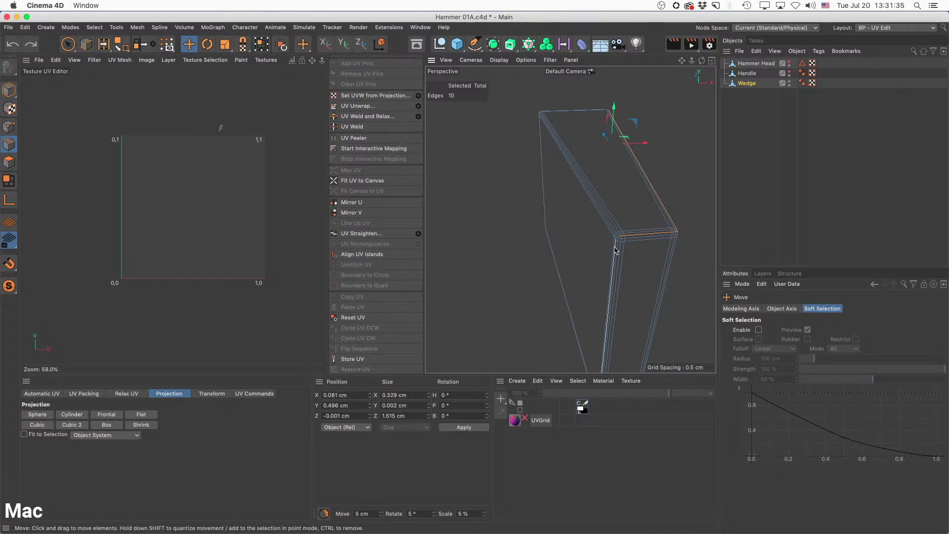
alt+drag(599, 226, 612, 192)
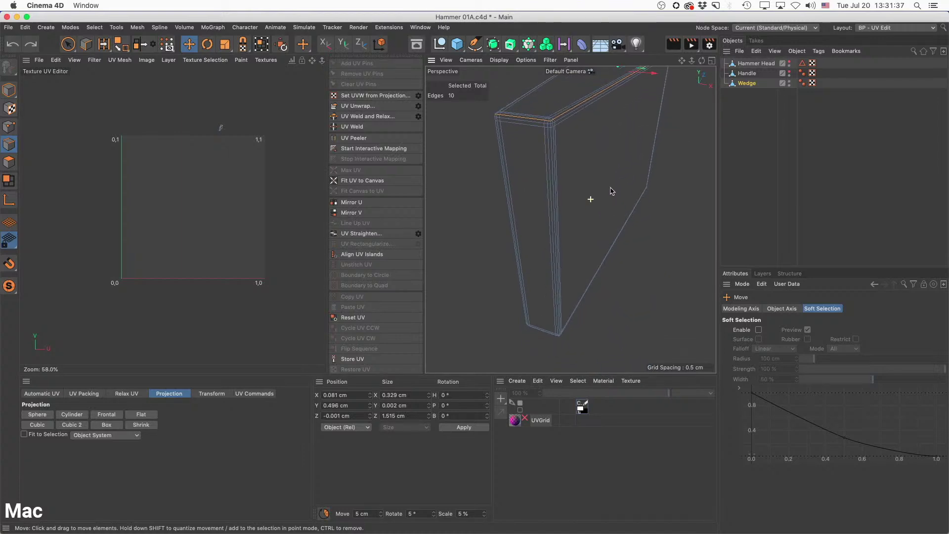
alt+right_drag(565, 119, 591, 122)
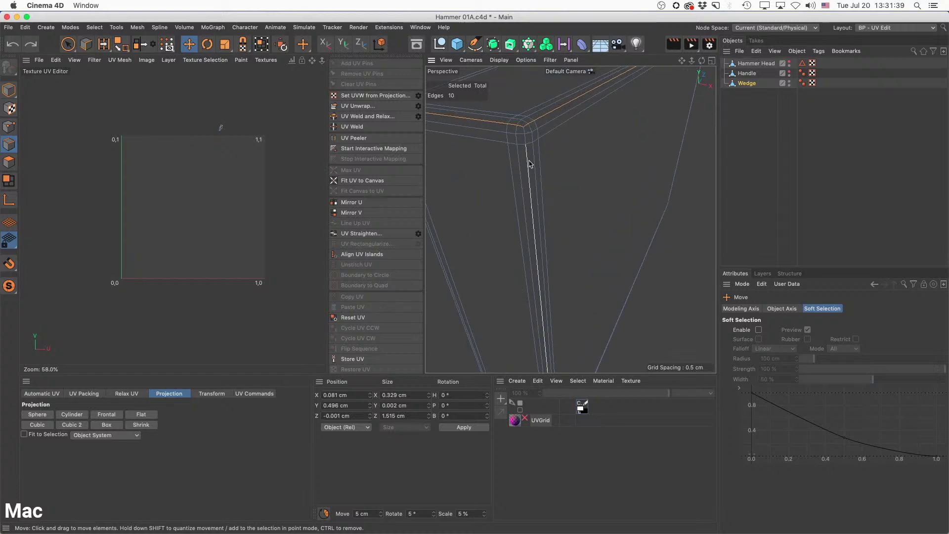
shift+double_click(529, 159)
alt+right_drag(593, 168, 579, 181)
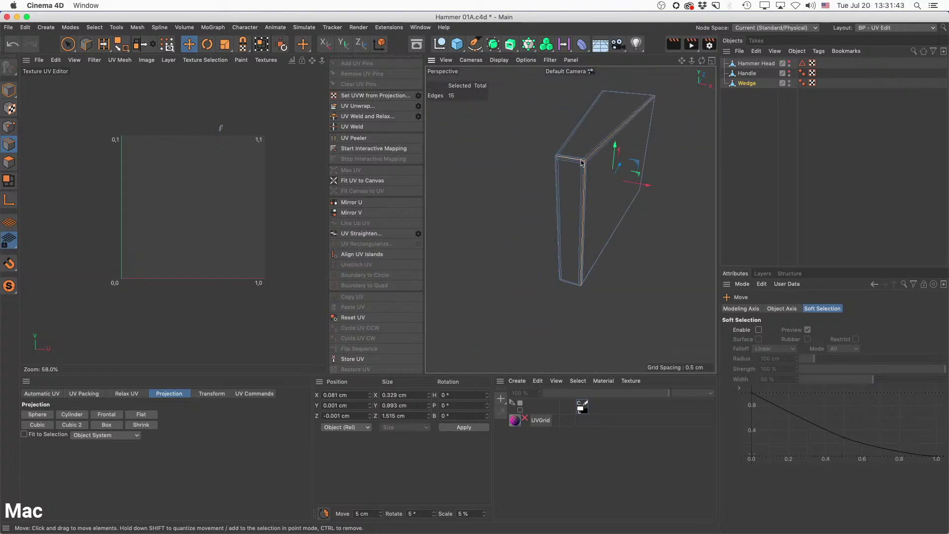
alt+drag(600, 238, 608, 197)
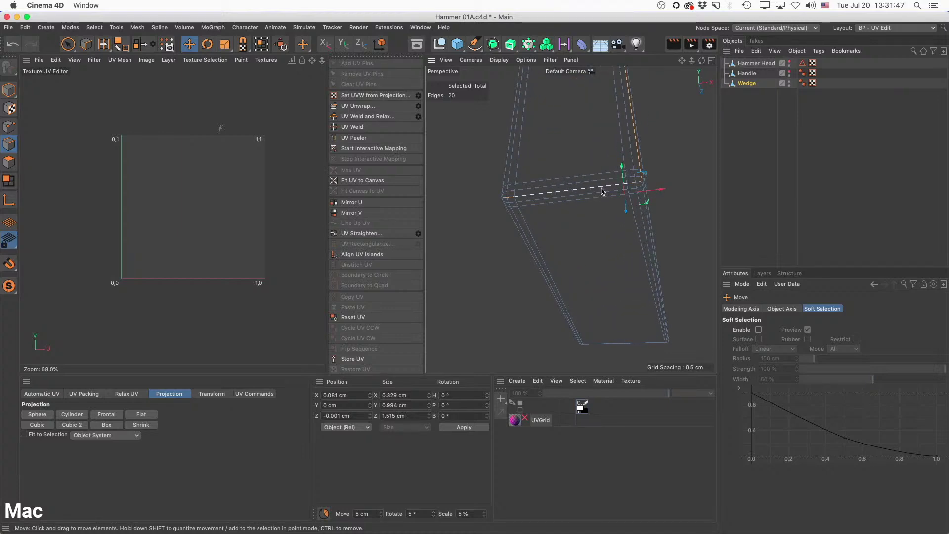
alt+drag(599, 230, 554, 154)
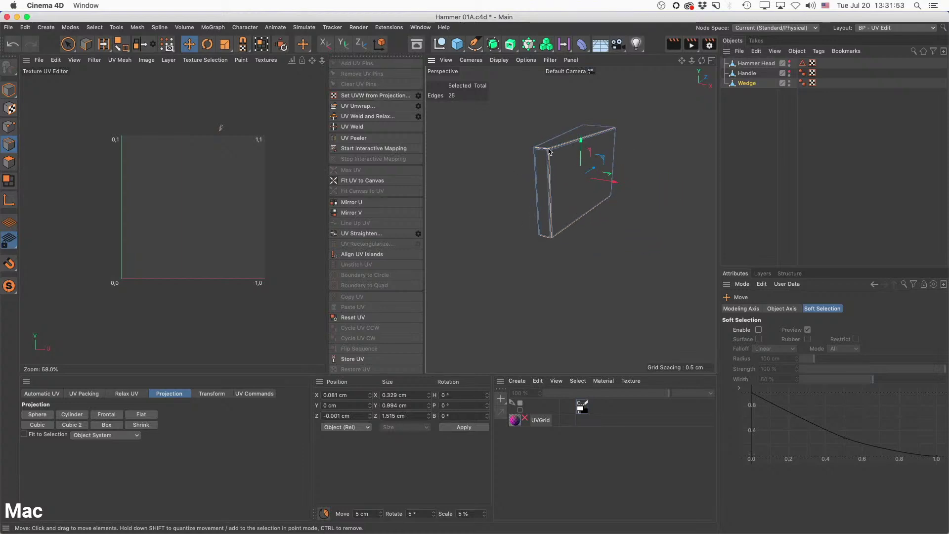
Add the middle bevel paths across the upper and lower edges of the Wedge's thicker end to the selection.
alt+drag(597, 201, 706, 155)
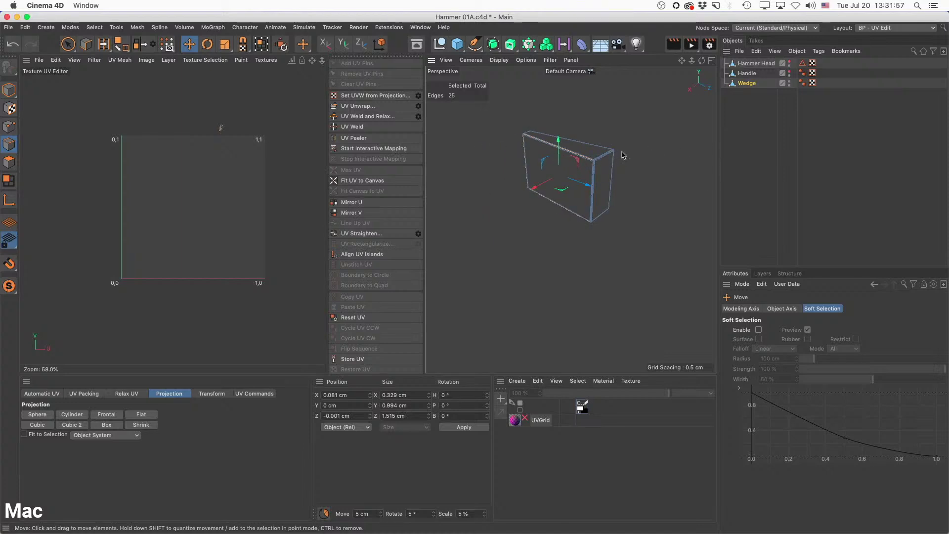
alt+right_drag(604, 158, 643, 148)
shift+double_click(506, 154)
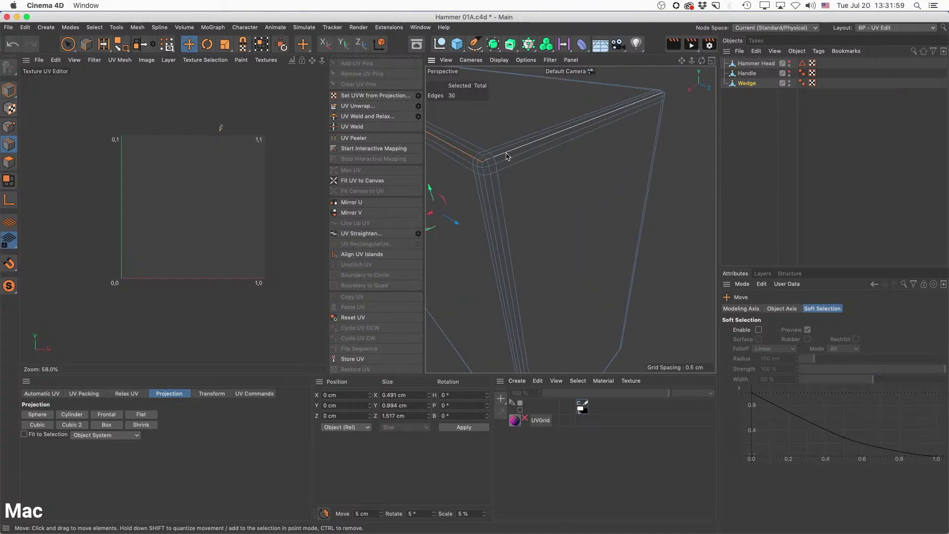
scroll(567, 183, down, 5)
alt+drag(568, 183, 478, 235)
scroll(568, 208, up, 3)
scroll(564, 166, down, 5)
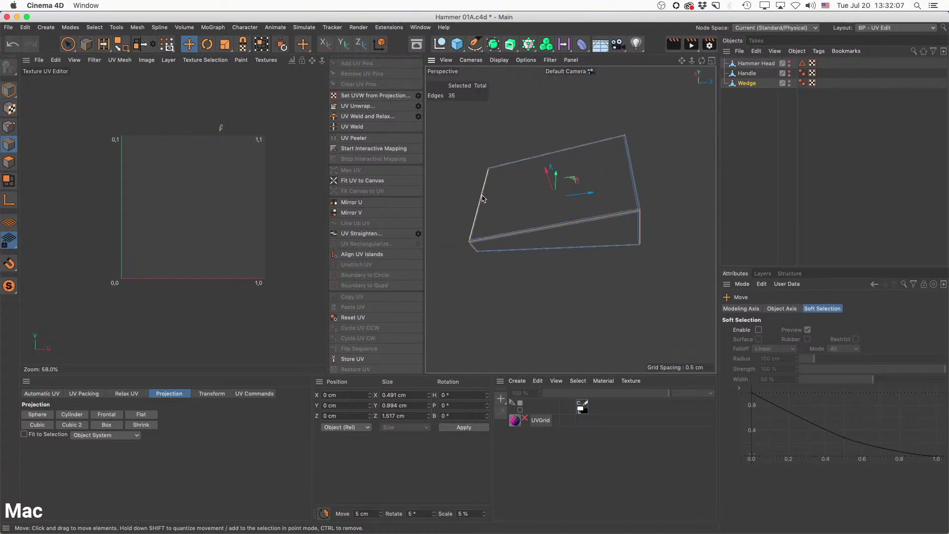
Check the selected seam edges from all sides of the Wedge.
alt+drag(497, 96, 572, 223)
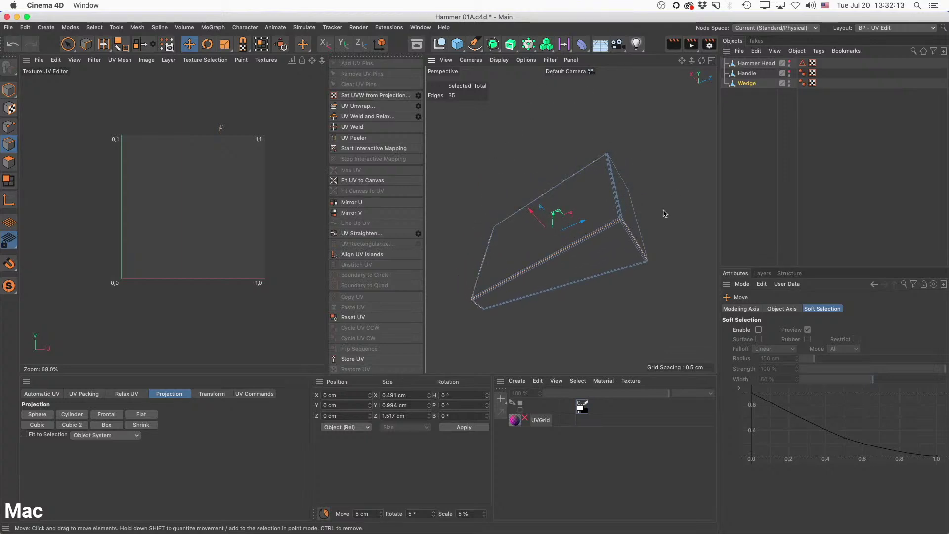
alt+drag(665, 213, 619, 218)
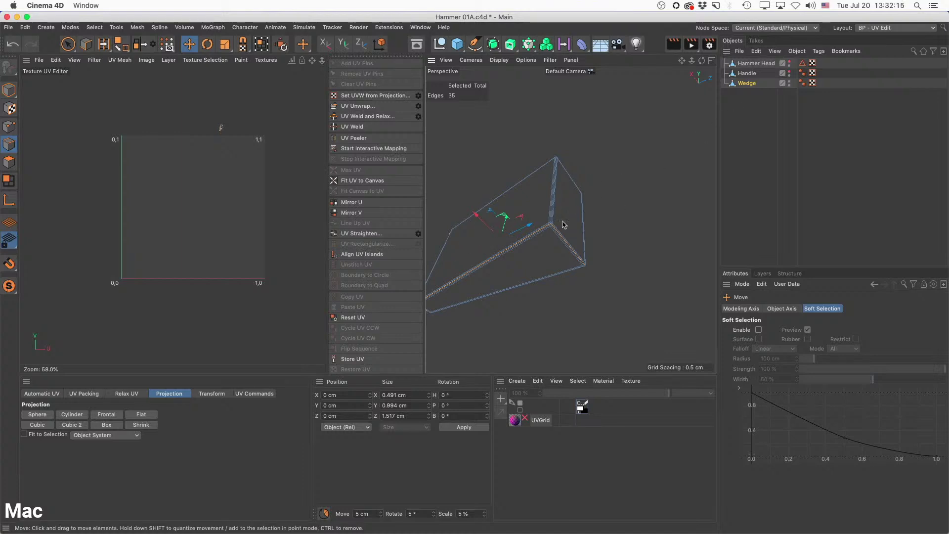
scroll(565, 225, down, 5)
alt+drag(552, 242, 509, 259)
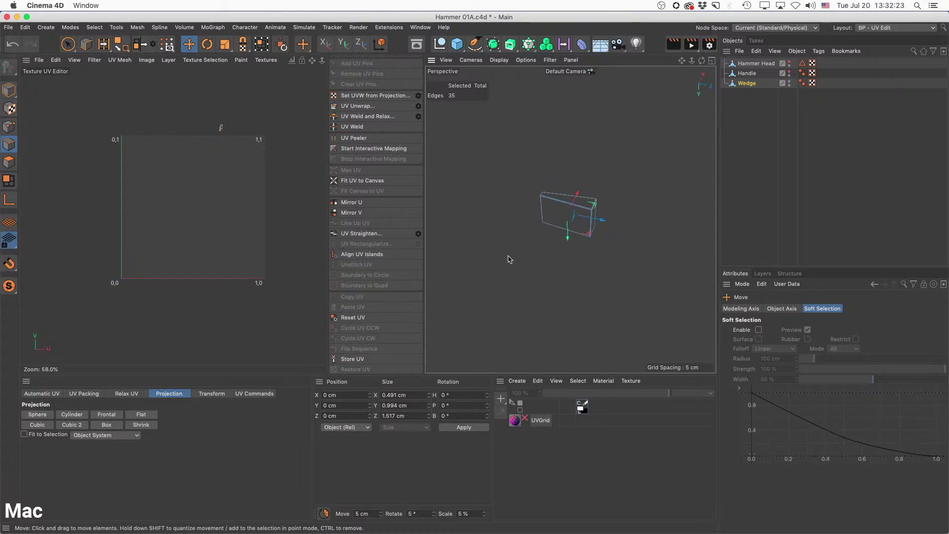
alt+right_drag(510, 259, 602, 250)
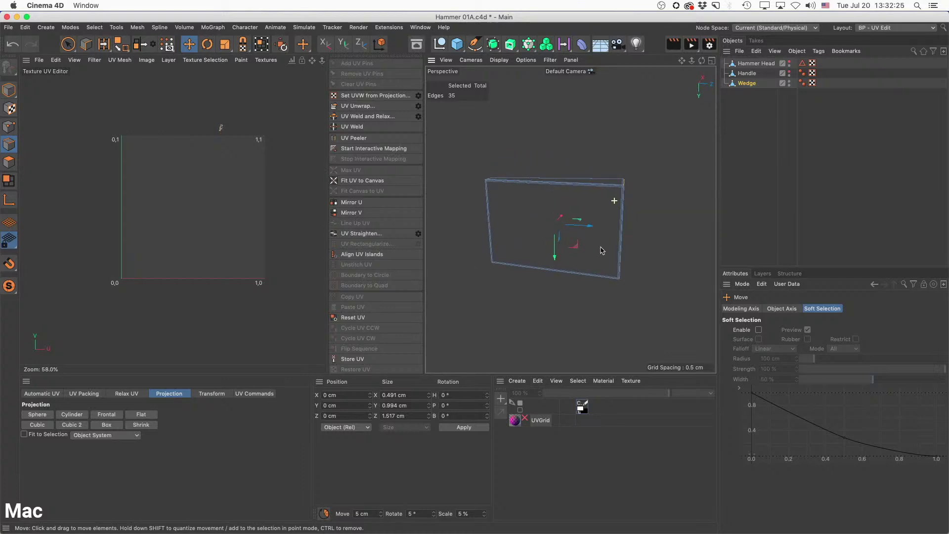
alt+drag(602, 251, 607, 231)
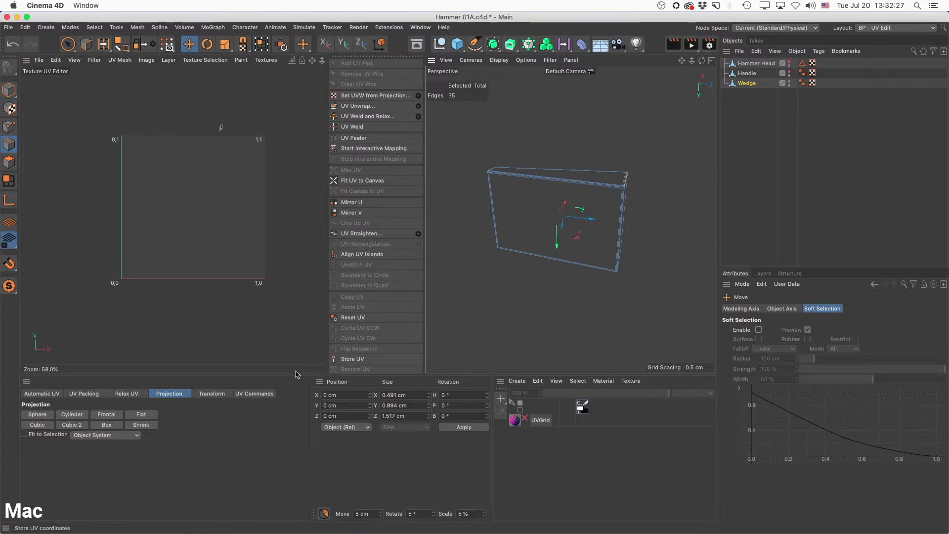
Apply a frontal projection to the Wedge's UVs and unwrap them along the selected seam edges.
click(118, 416)
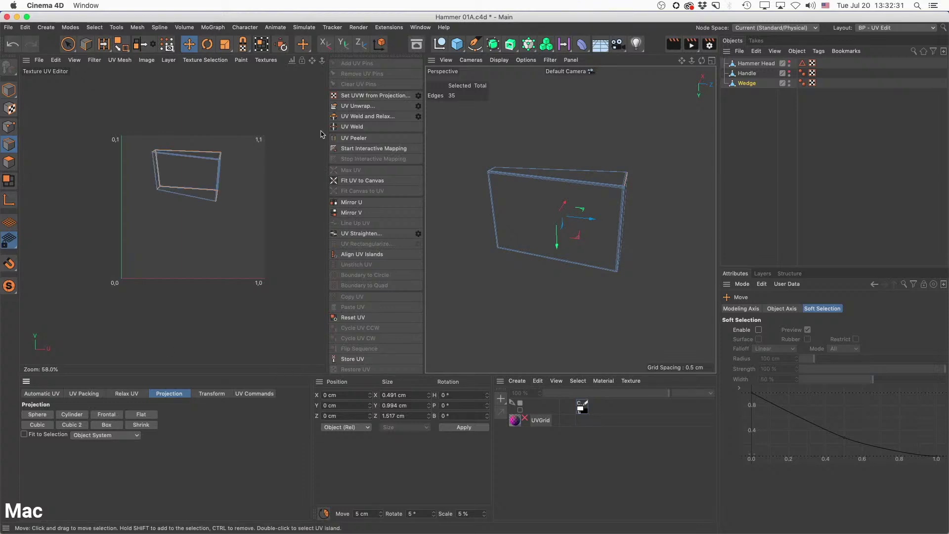
click(348, 106)
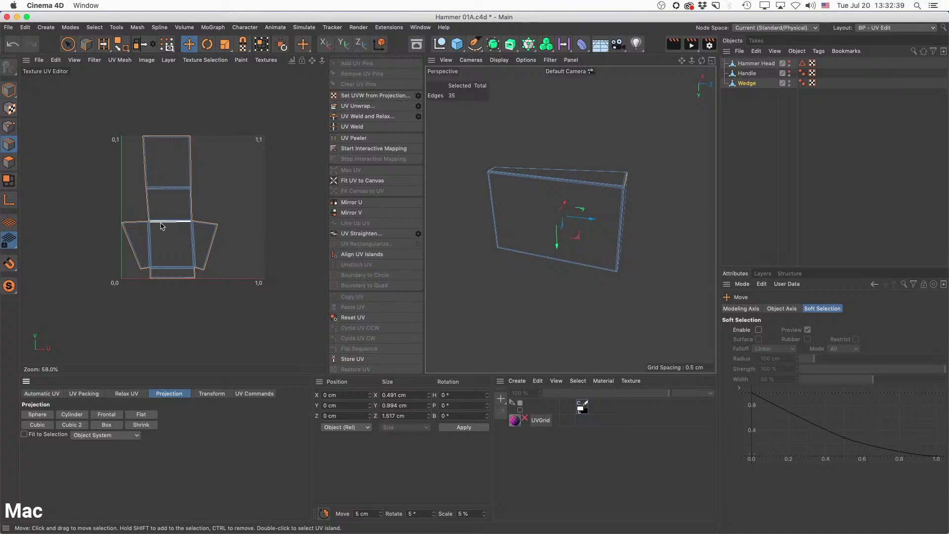
Examine the Wedge's unwrapped UV island, especially the bevel edge flow where the side flaps meet the central panel.
scroll(163, 226, up, 3)
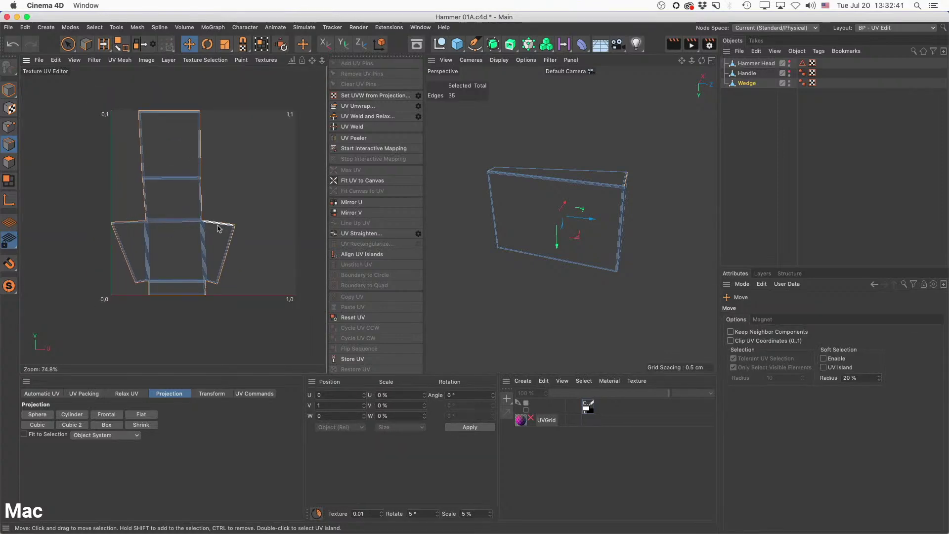
scroll(156, 205, up, 15)
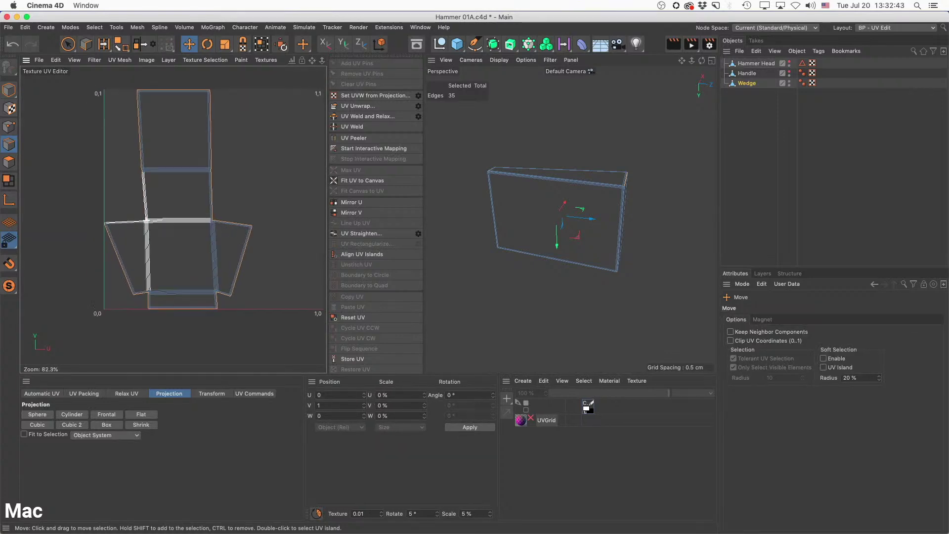
scroll(145, 223, up, 2)
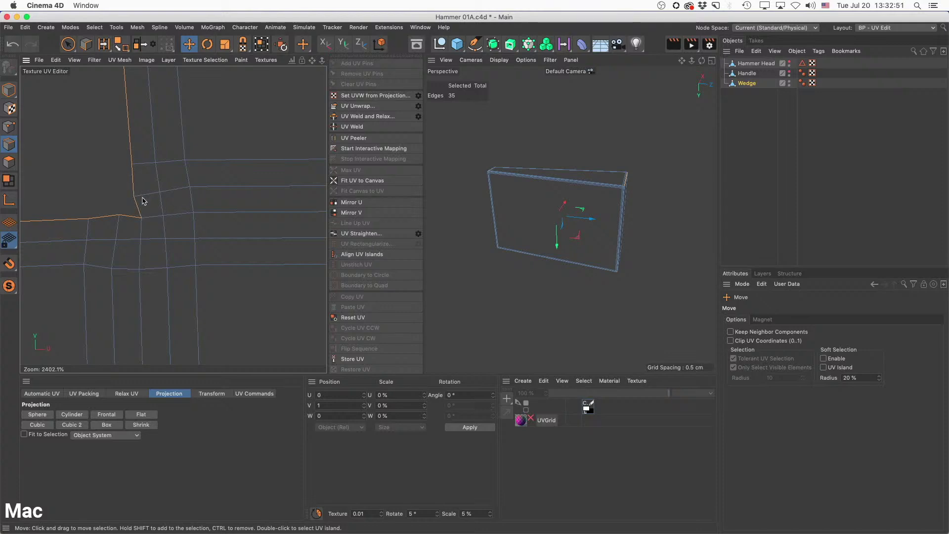
scroll(263, 214, down, 7)
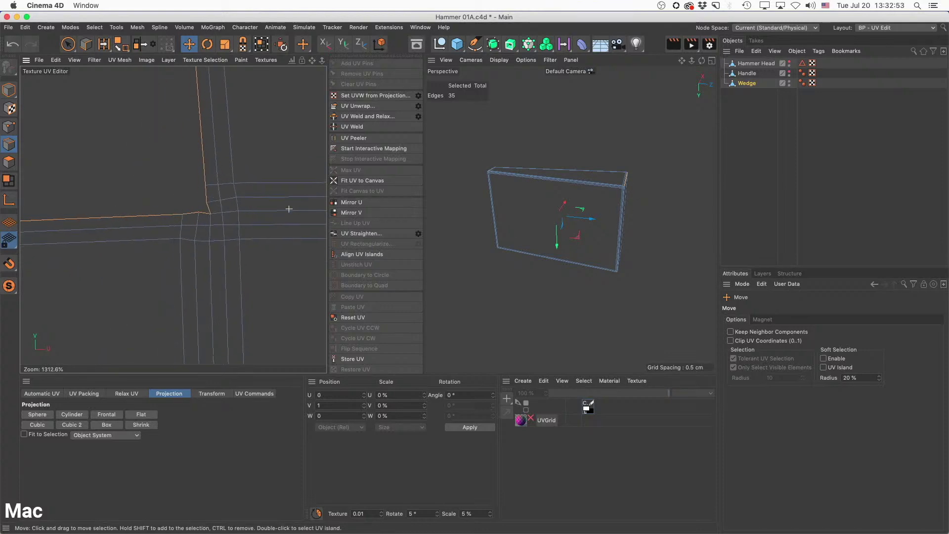
scroll(264, 214, down, 6)
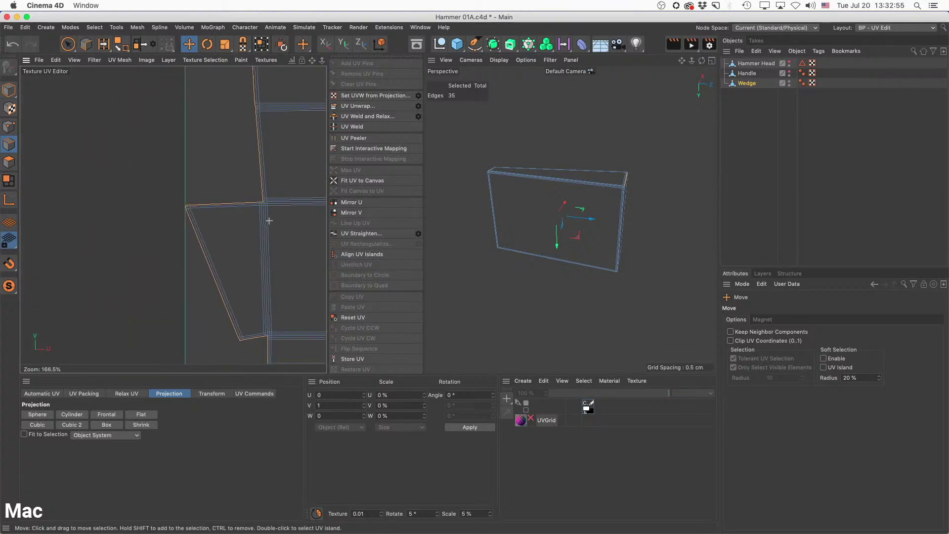
alt+middle_drag(268, 219, 183, 210)
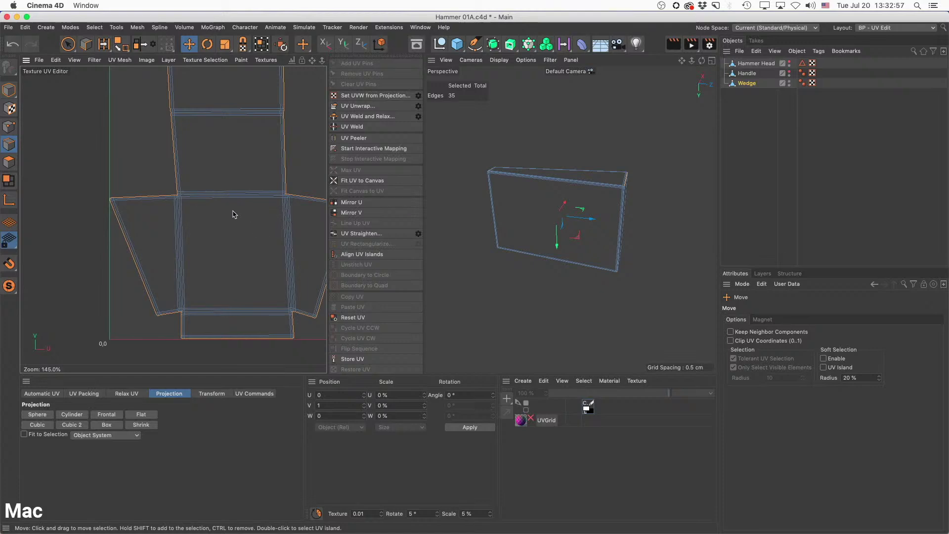
alt+middle_drag(246, 208, 216, 214)
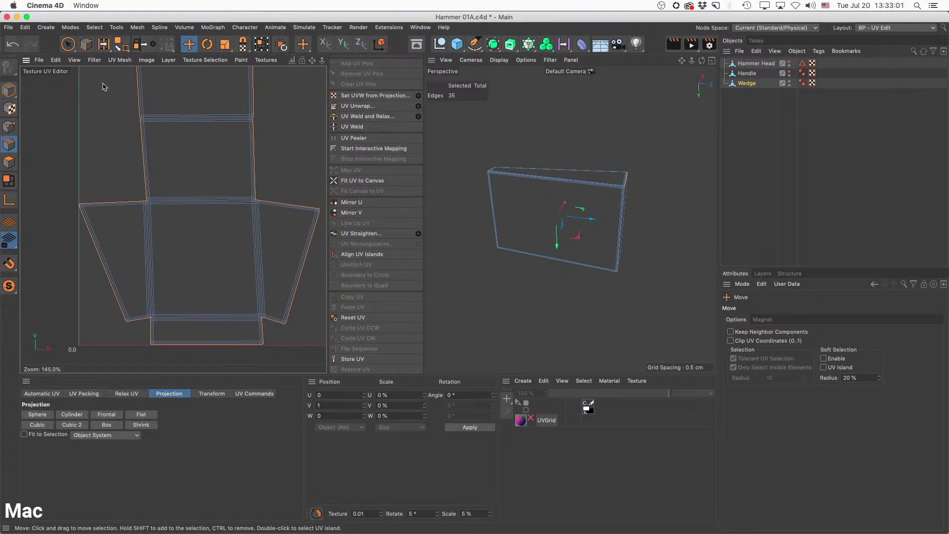
alt+middle_drag(259, 96, 252, 127)
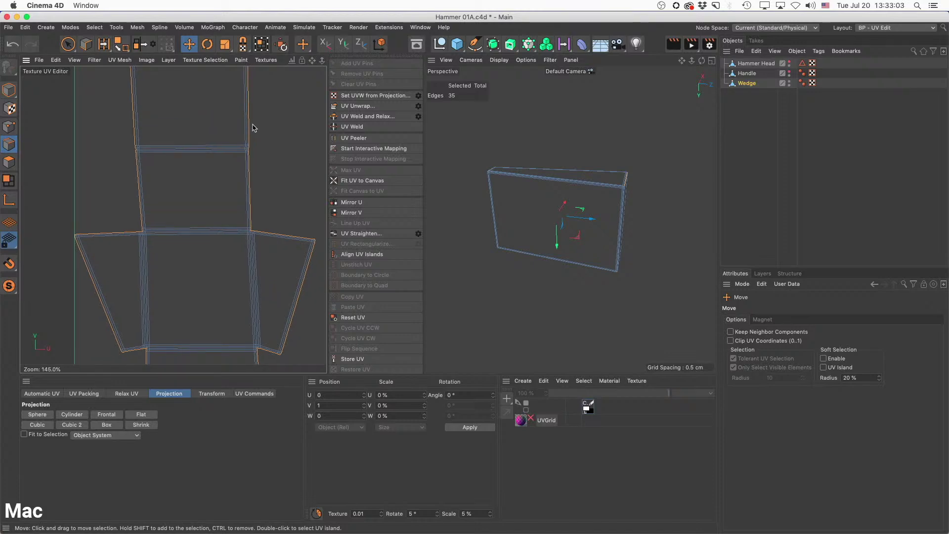
Ring-select the short edges across both bevel strips along the right border of the Wedge's UV column.
scroll(247, 153, up, 10)
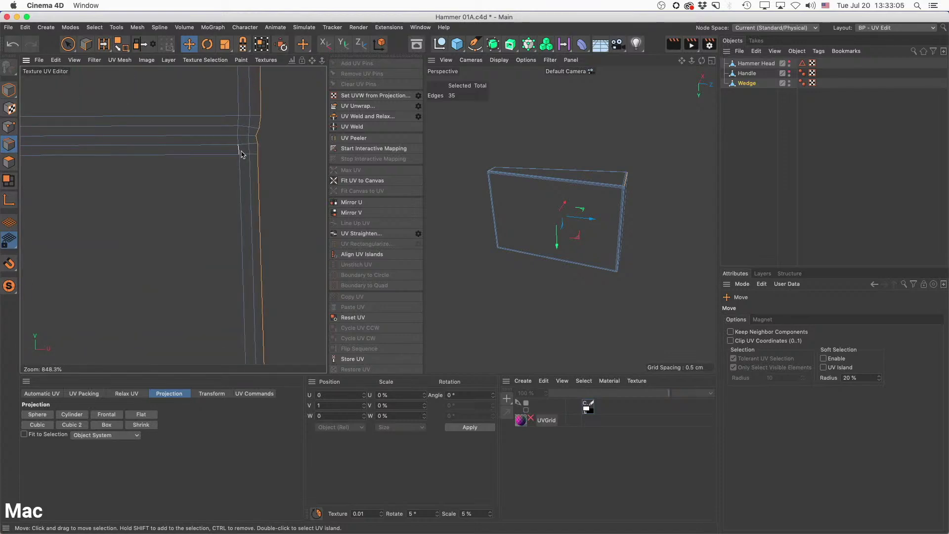
key(u)
key(b)
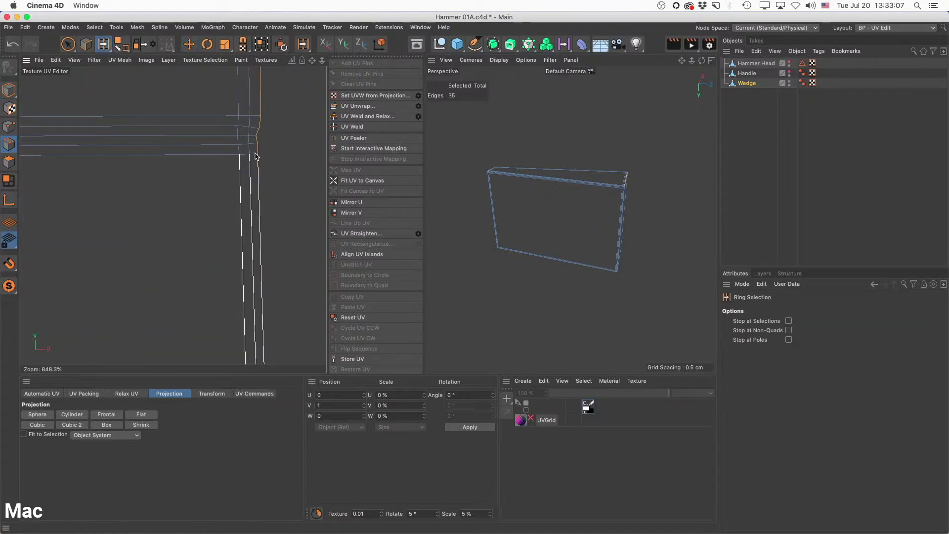
scroll(244, 157, up, 5)
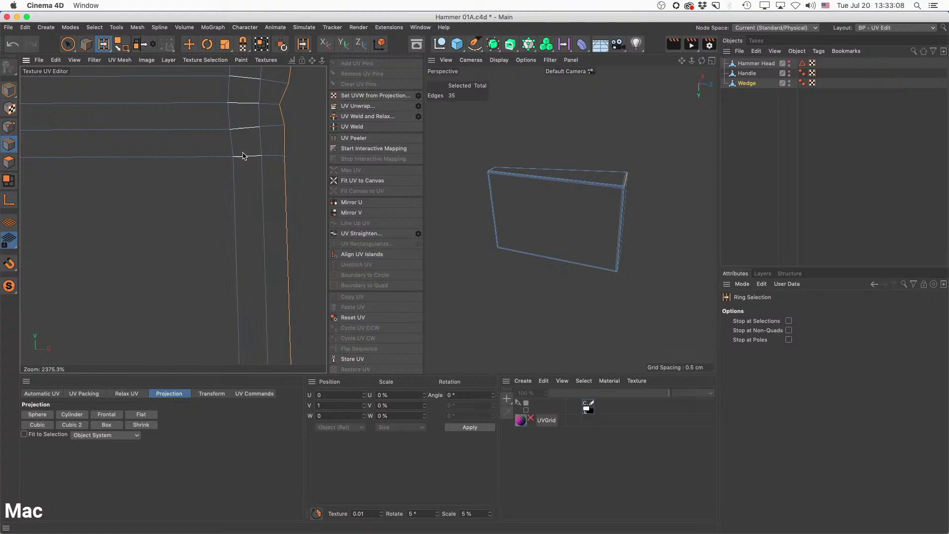
click(276, 157)
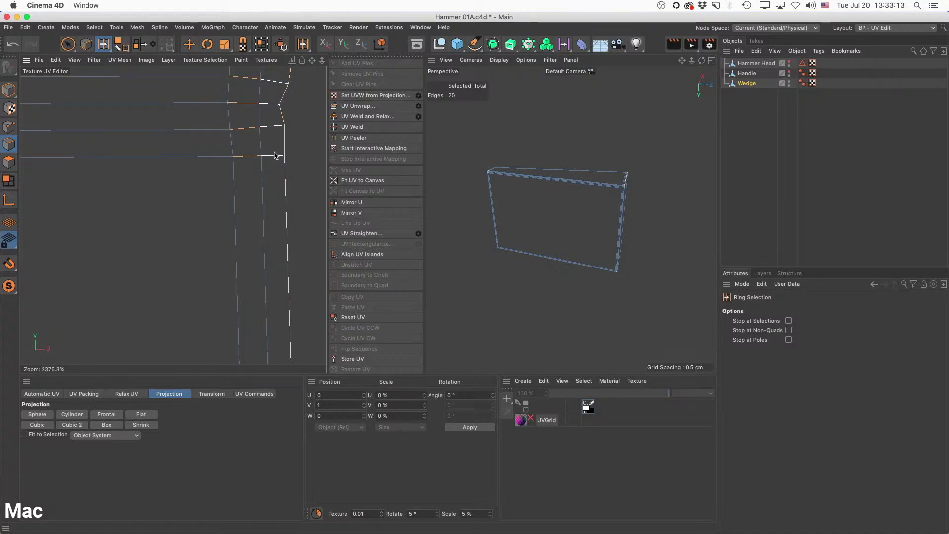
shift+click(276, 155)
scroll(271, 148, down, 10)
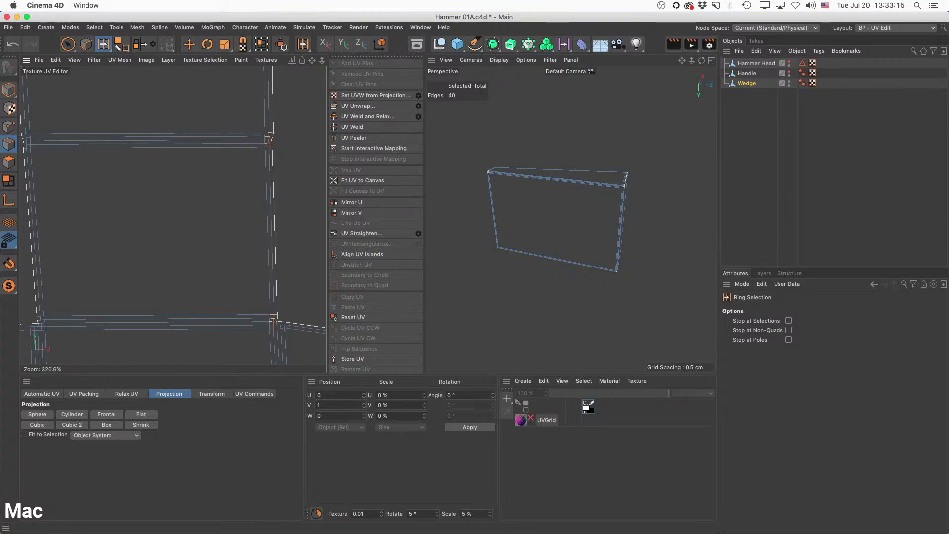
Add the short bevel edges where the right flap's upper corner meets the central panel to the UV edge selection.
alt+middle_drag(305, 327, 318, 222)
scroll(240, 231, up, 1)
alt+middle_drag(253, 197, 178, 139)
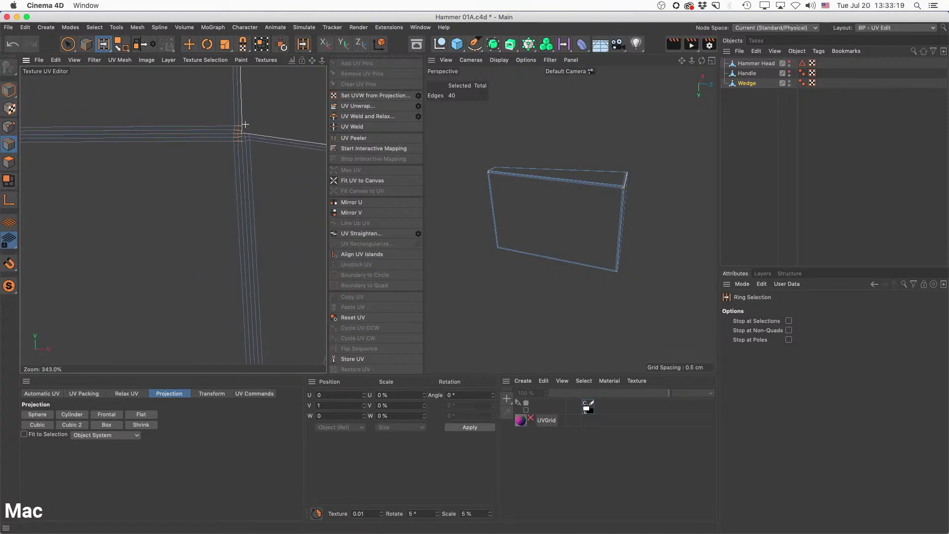
scroll(246, 125, up, 7)
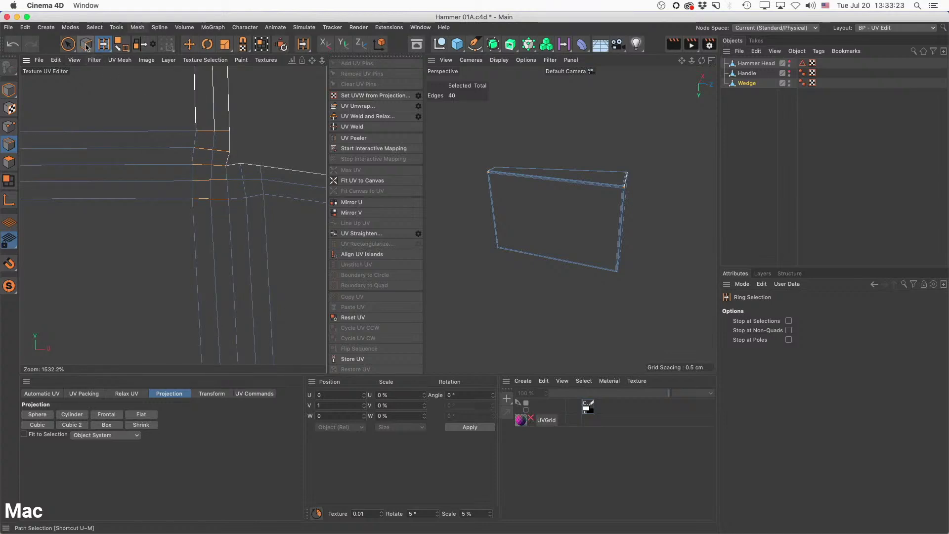
click(189, 44)
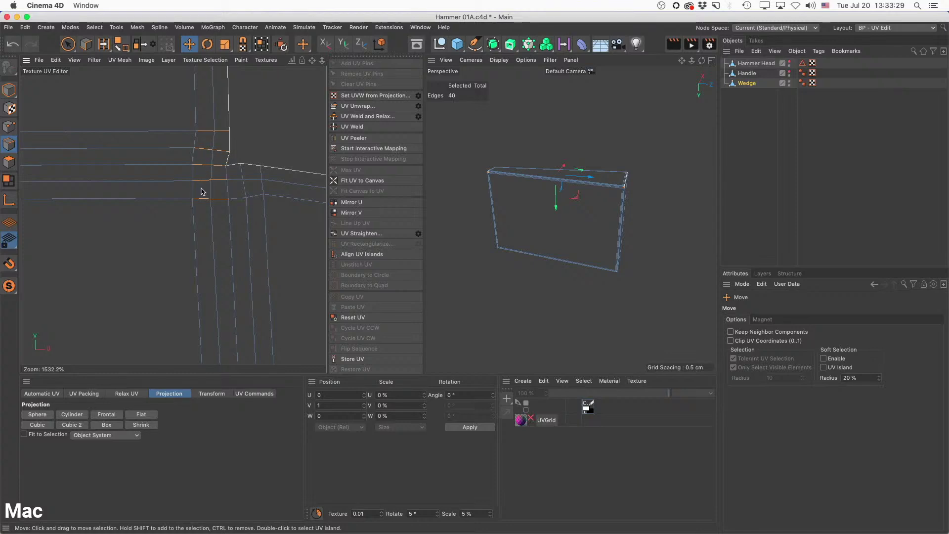
scroll(214, 172, up, 5)
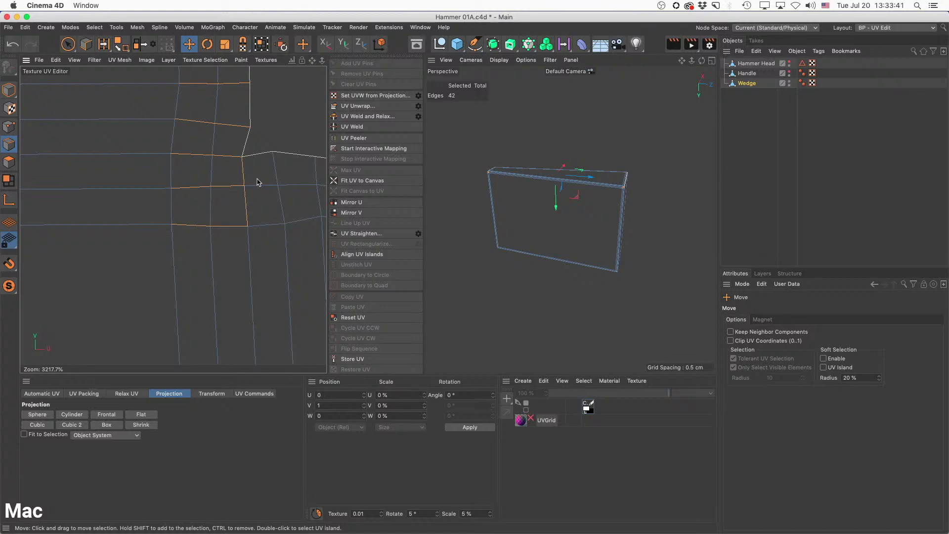
scroll(257, 182, down, 2)
scroll(257, 181, down, 2)
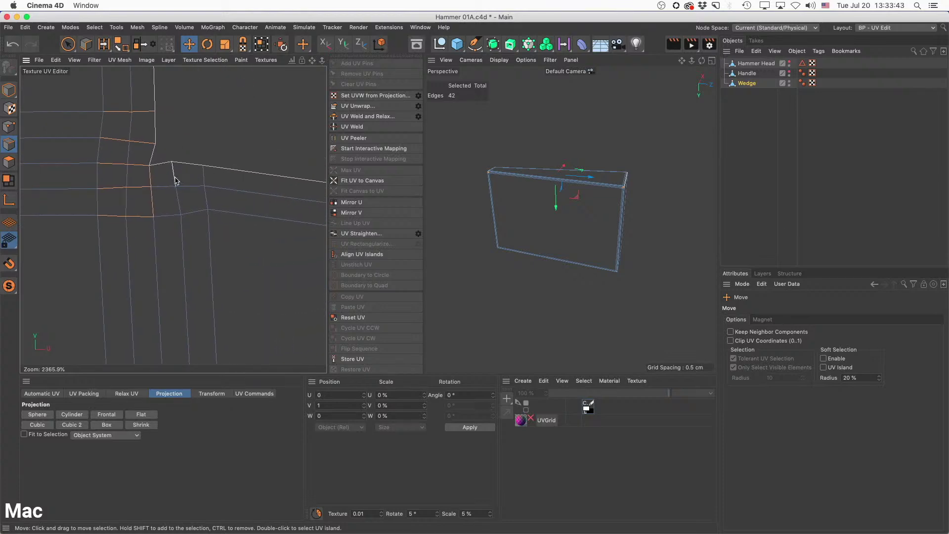
shift+click(205, 177)
scroll(275, 245, down, 6)
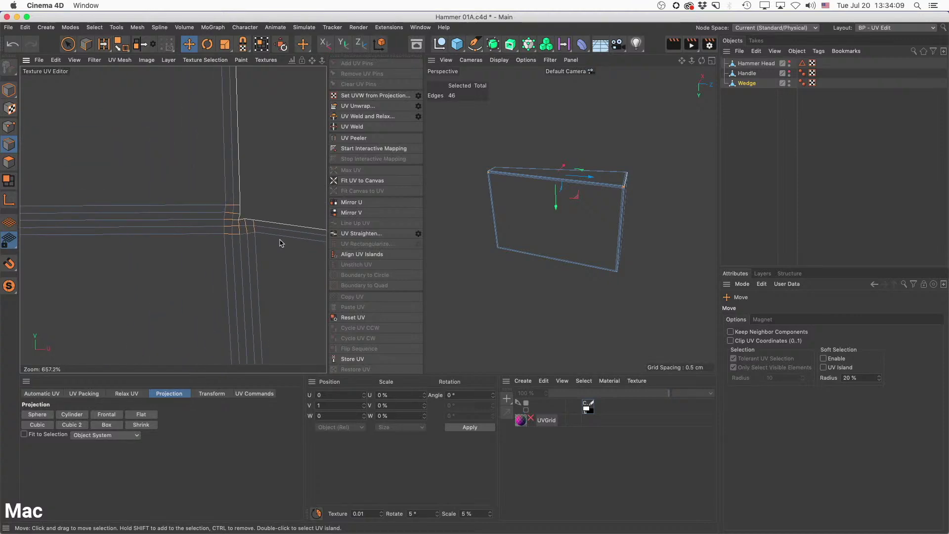
Add the short bevel edges where the right flap's lower corner meets the central panel to the selection.
scroll(277, 294, down, 4)
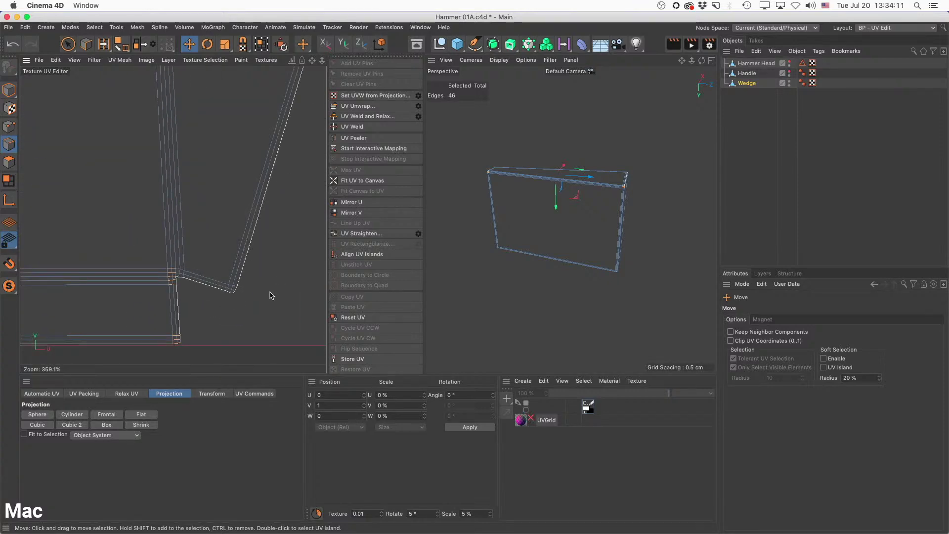
scroll(188, 277, up, 8)
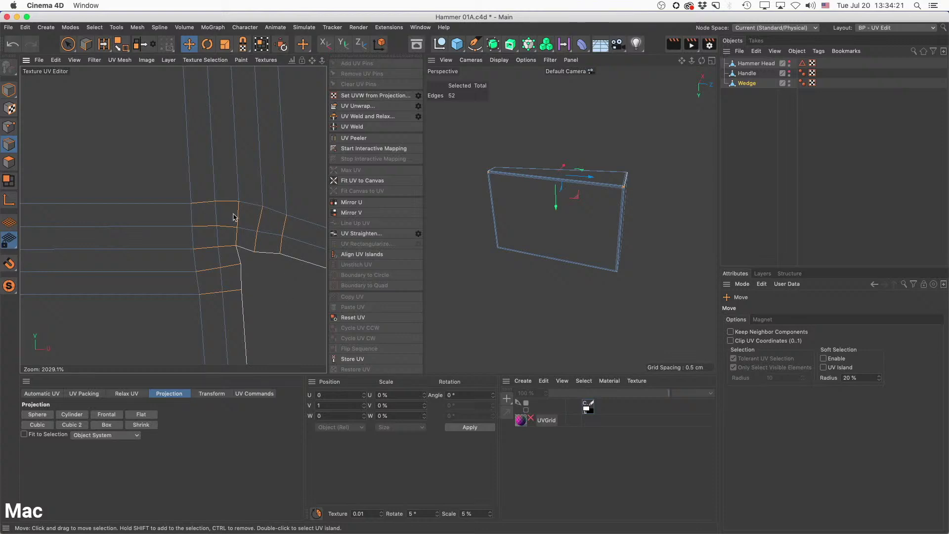
scroll(282, 266, down, 10)
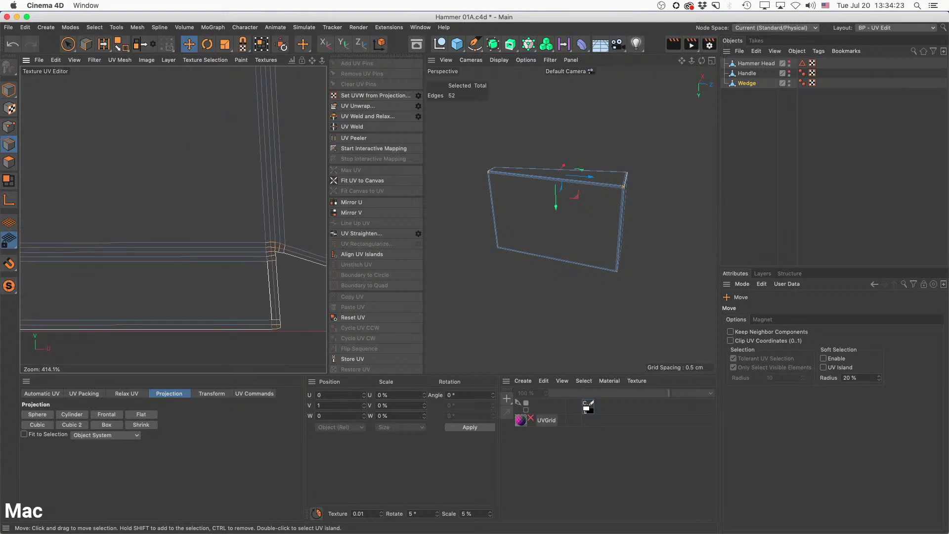
Add the rings of short edges across both bevel strips along the left border of the UV column to the selection.
alt+middle_drag(183, 256, 327, 248)
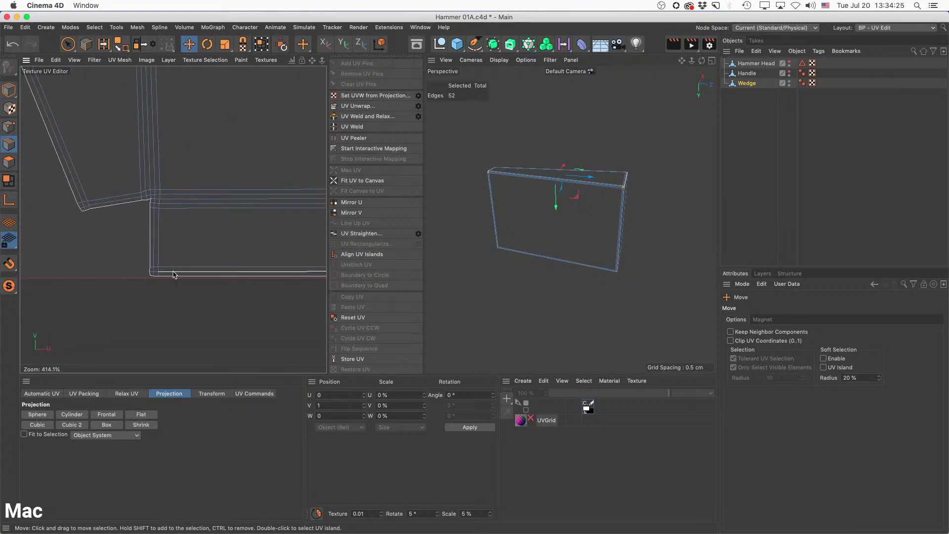
scroll(161, 247, up, 3)
right_click(161, 248)
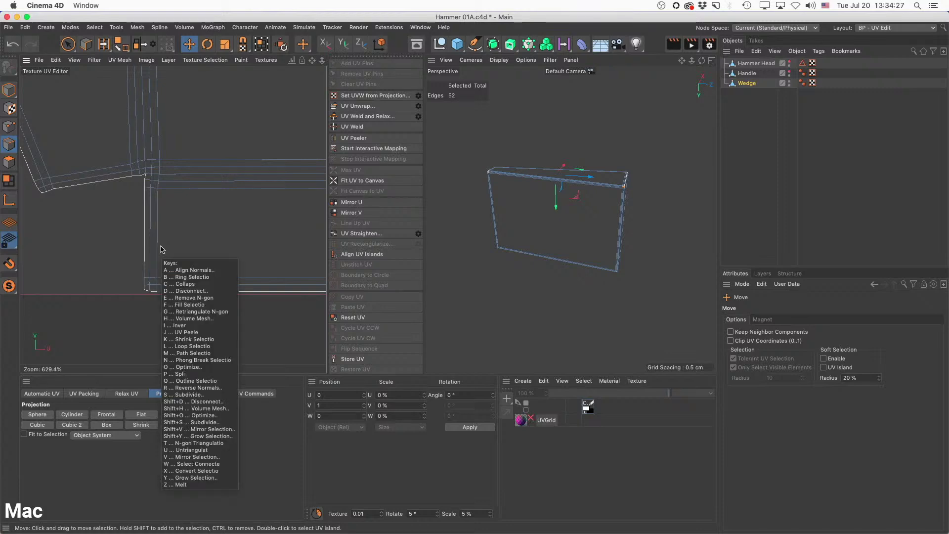
click(163, 270)
click(152, 288)
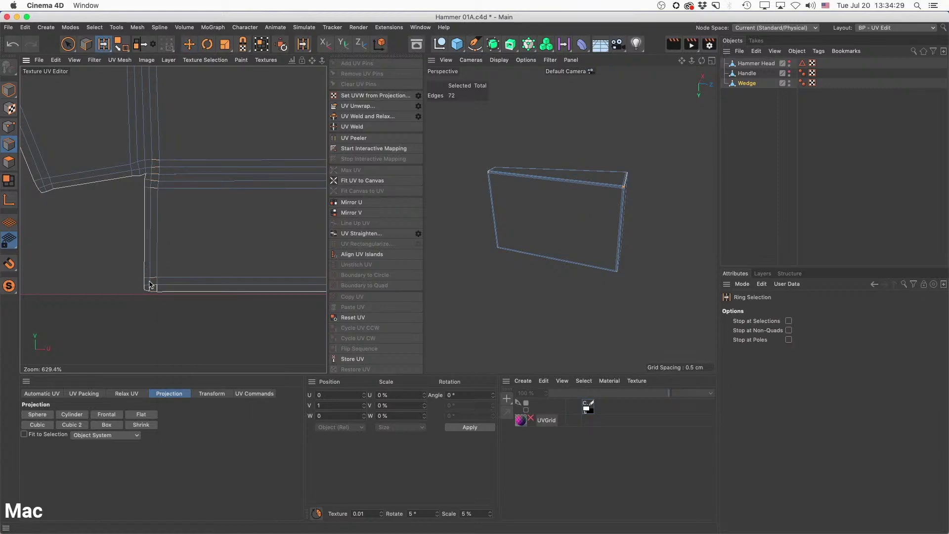
click(148, 287)
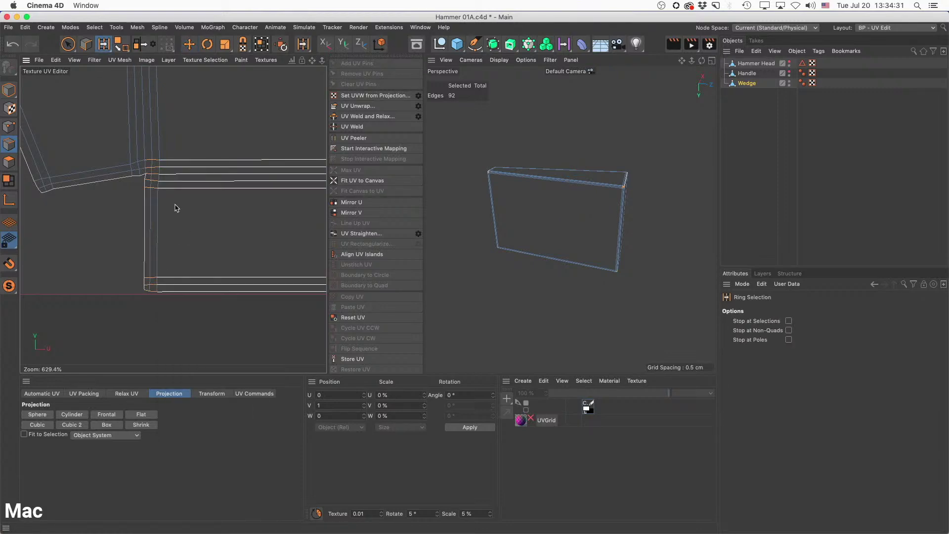
Add the short bevel edges where the left flap's lower corner meets the central panel to the selection.
scroll(139, 171, up, 5)
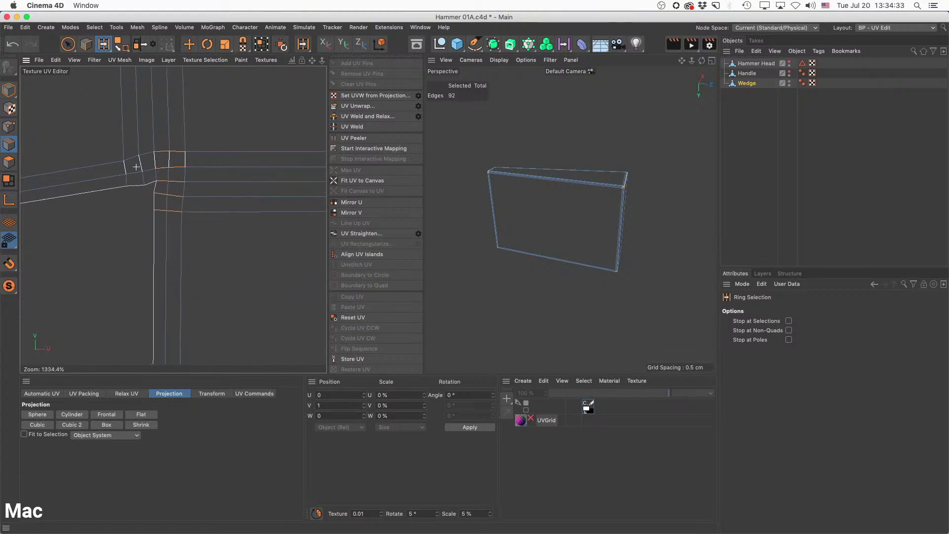
key(e)
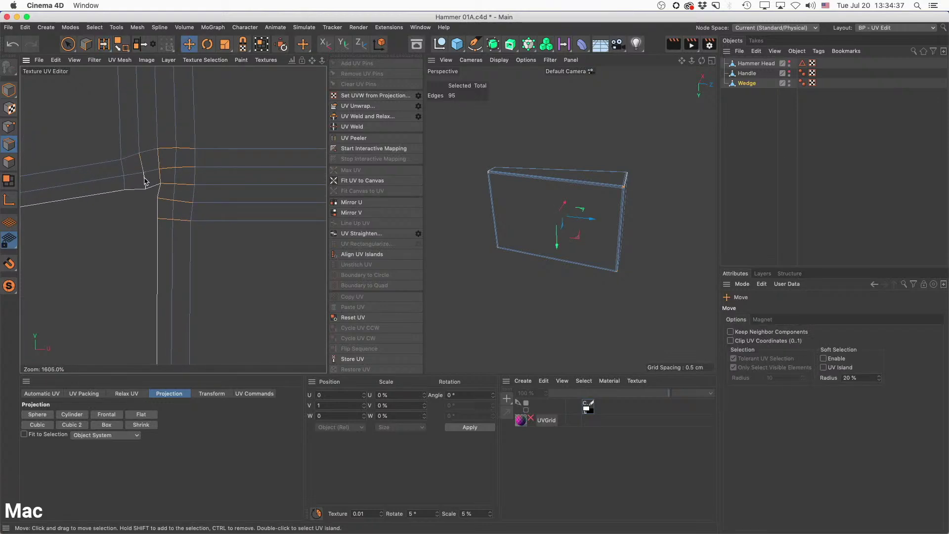
shift+click(122, 171)
scroll(250, 172, down, 6)
alt+middle_drag(178, 187, 189, 183)
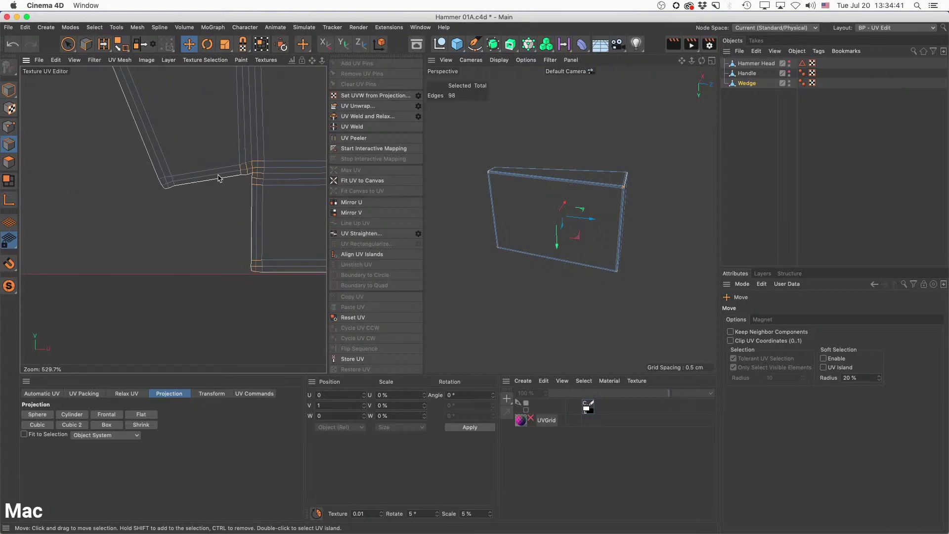
Add the short bevel edges where the left flap's upper corner meets the central panel to the selection.
scroll(258, 145, down, 3)
alt+middle_drag(284, 126, 234, 331)
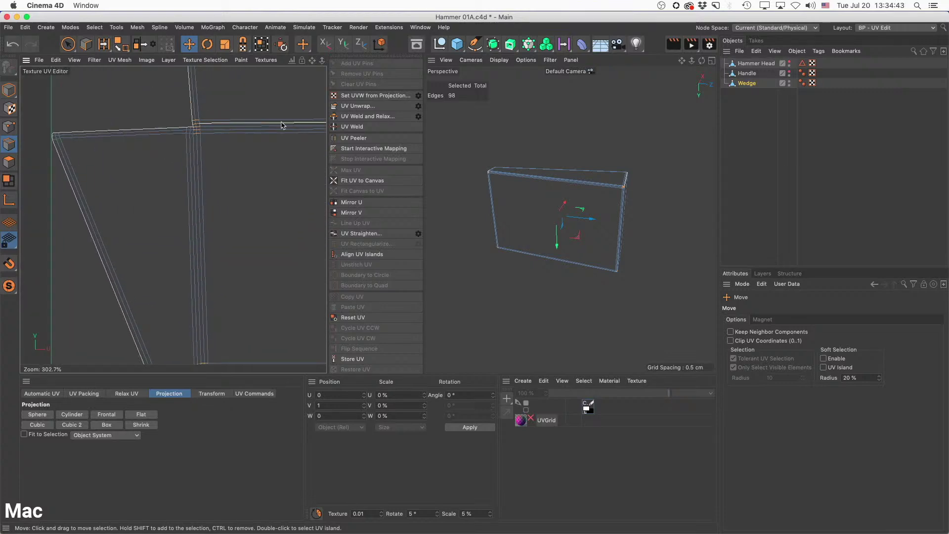
scroll(211, 129, up, 10)
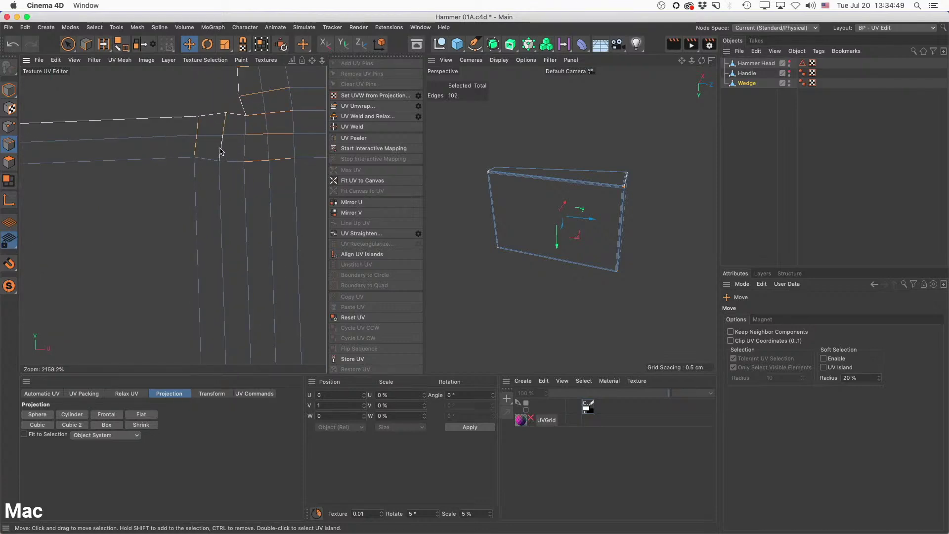
shift+click(247, 149)
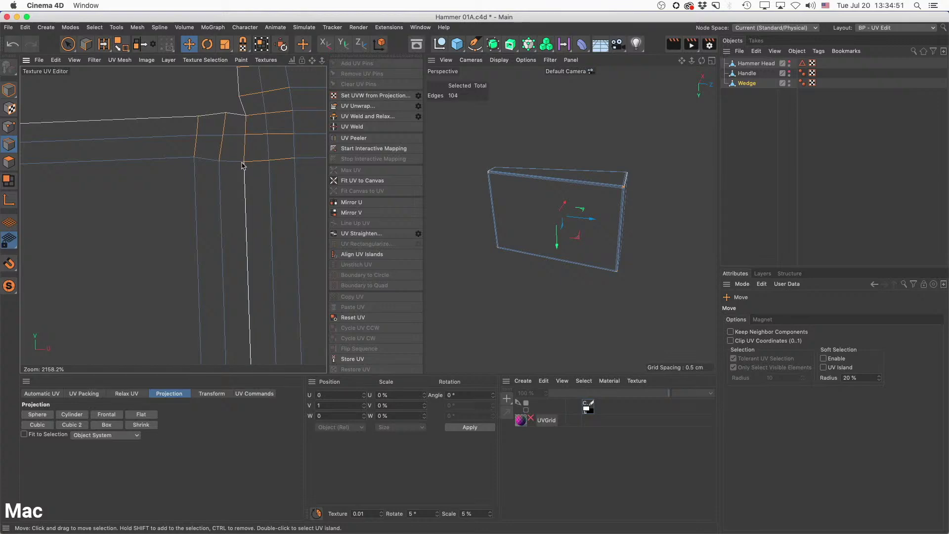
scroll(267, 154, down, 8)
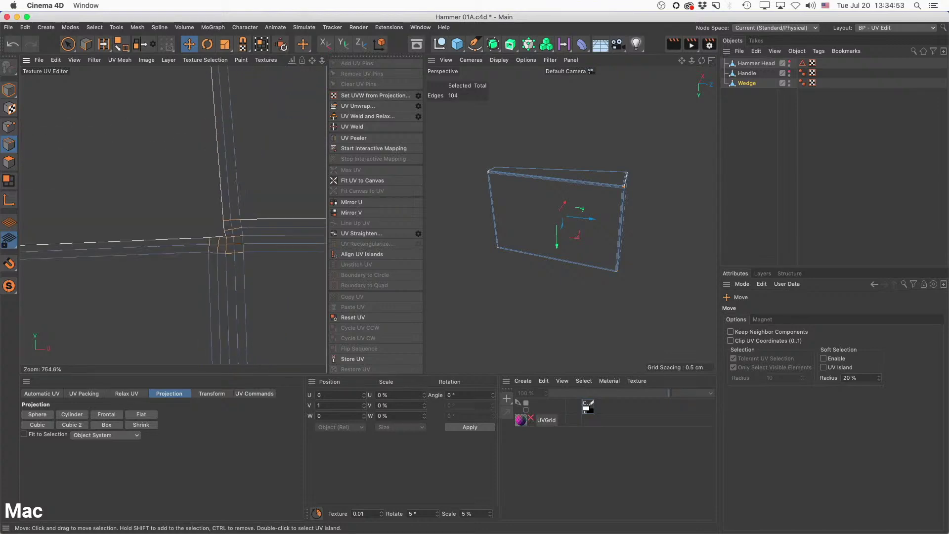
Examine the selected short bevel edges at the corners along the left border and top of the Wedge's UV column.
alt+middle_drag(270, 105, 283, 234)
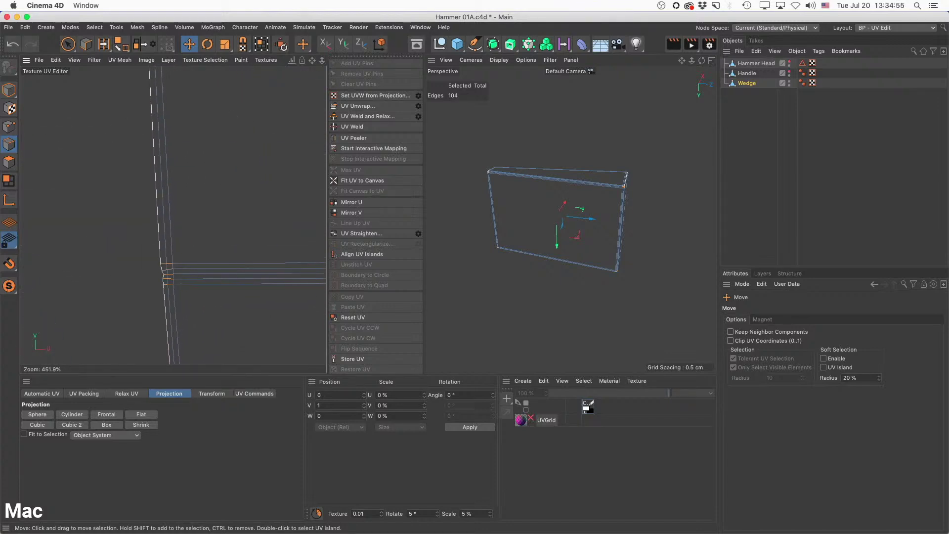
scroll(231, 113, down, 3)
alt+middle_drag(231, 112, 202, 258)
scroll(157, 120, up, 6)
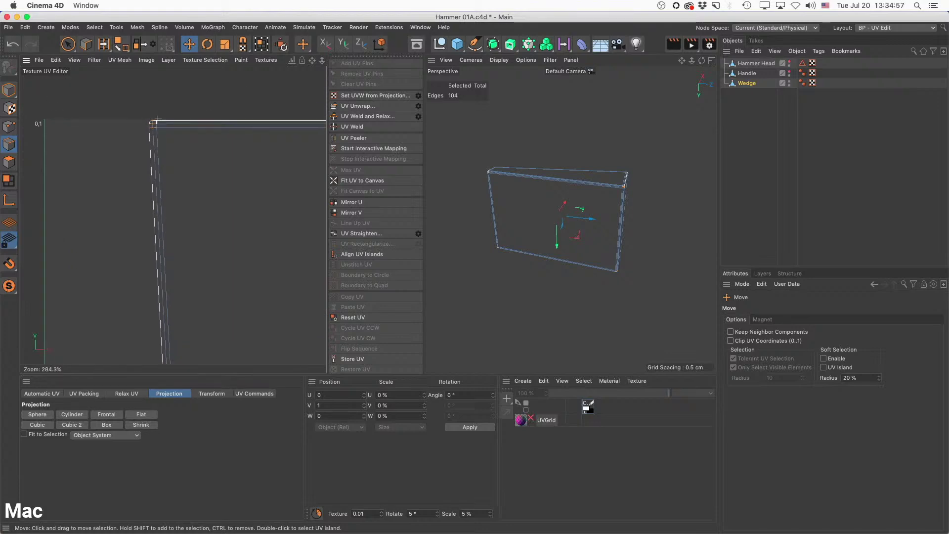
scroll(157, 120, down, 6)
scroll(193, 131, up, 11)
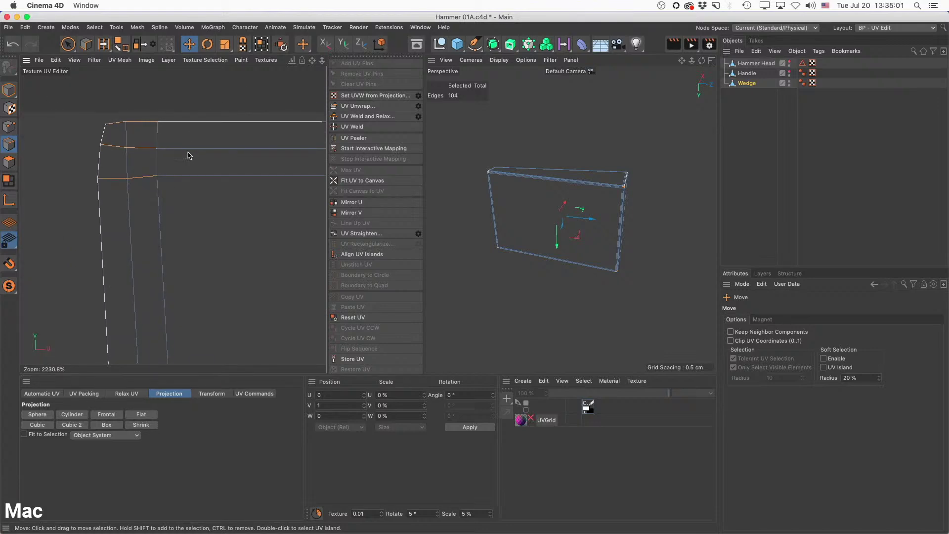
scroll(246, 214, down, 9)
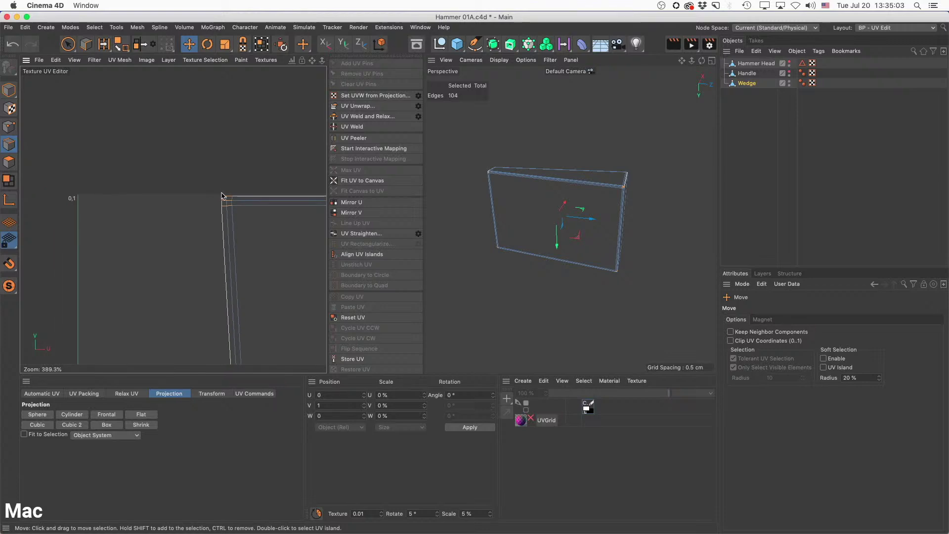
scroll(237, 237, down, 4)
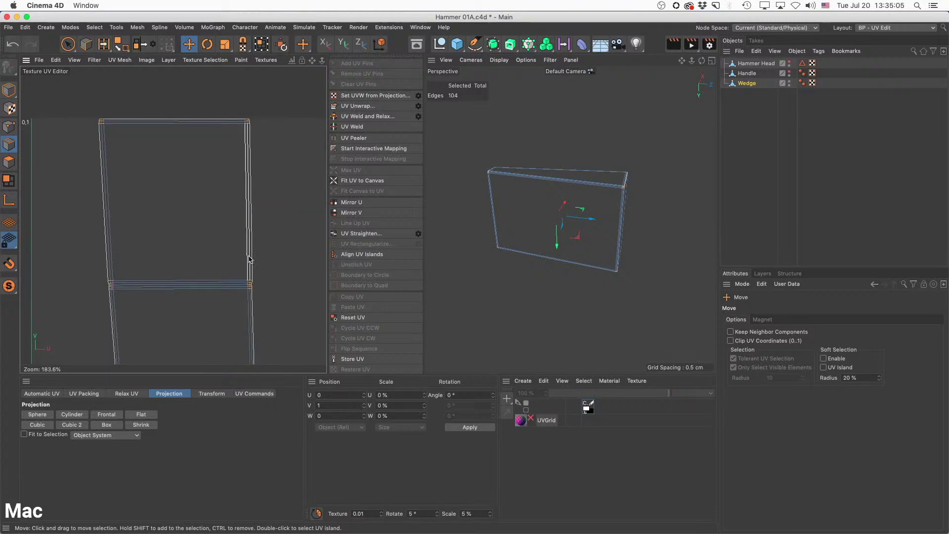
Unwrap the Wedge's UVs with the selected short corner bevel edges as cuts, undoing once to compare and unwrapping again.
scroll(303, 236, down, 5)
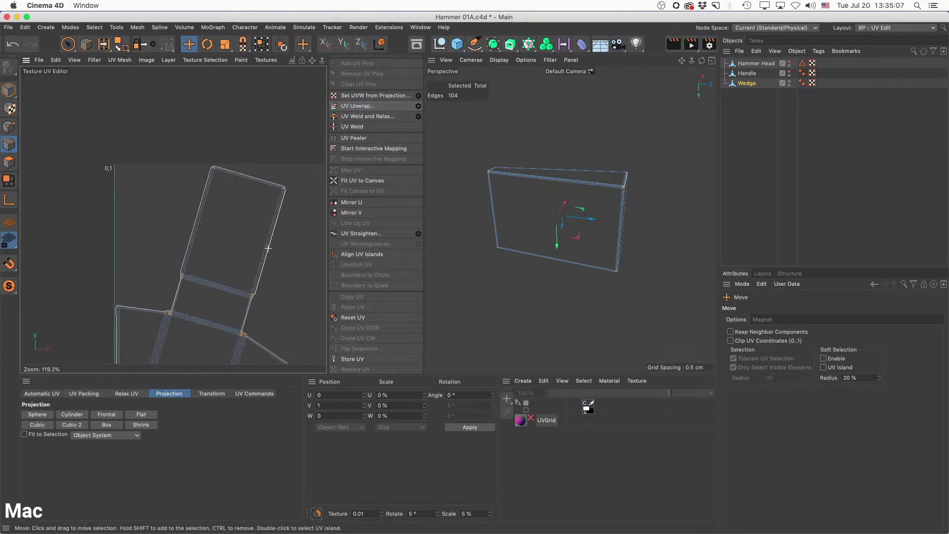
alt+middle_drag(293, 273, 293, 270)
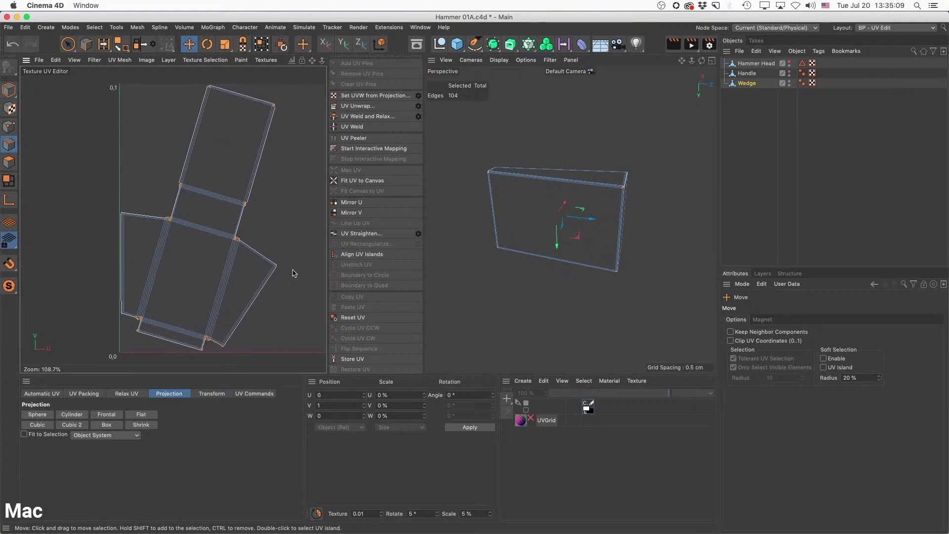
key(super+z)
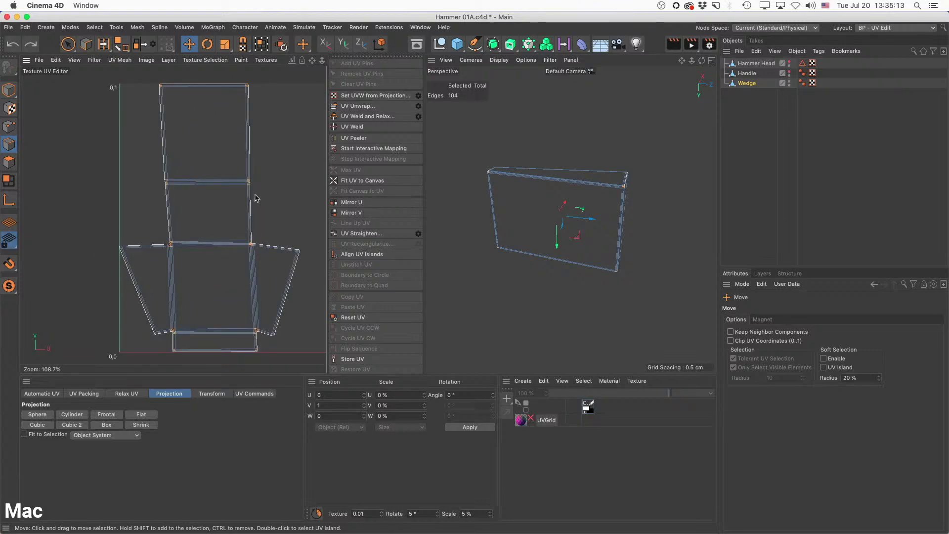
click(358, 107)
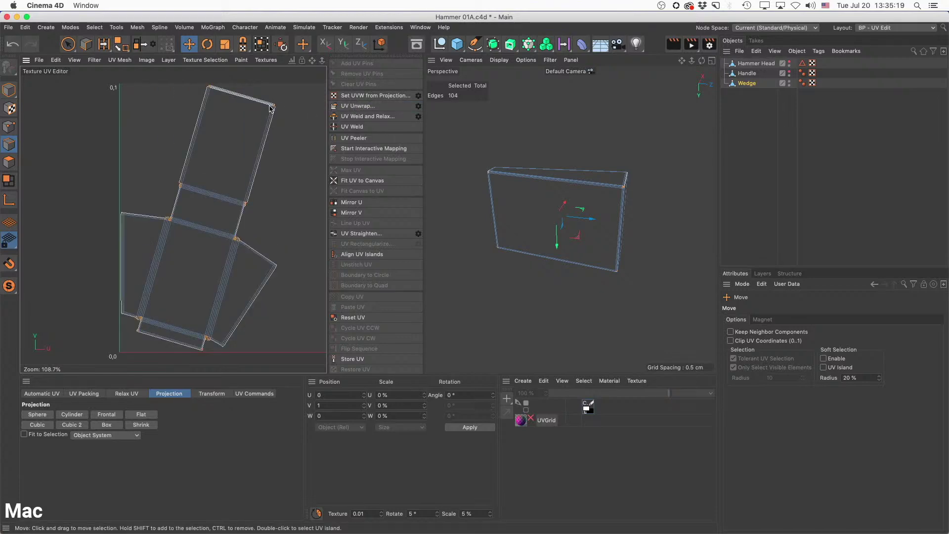
Examine the cut bevel corners at the UV column's upper end and where the right flap meets the central panel.
scroll(275, 105, up, 5)
scroll(275, 104, up, 4)
scroll(264, 116, up, 5)
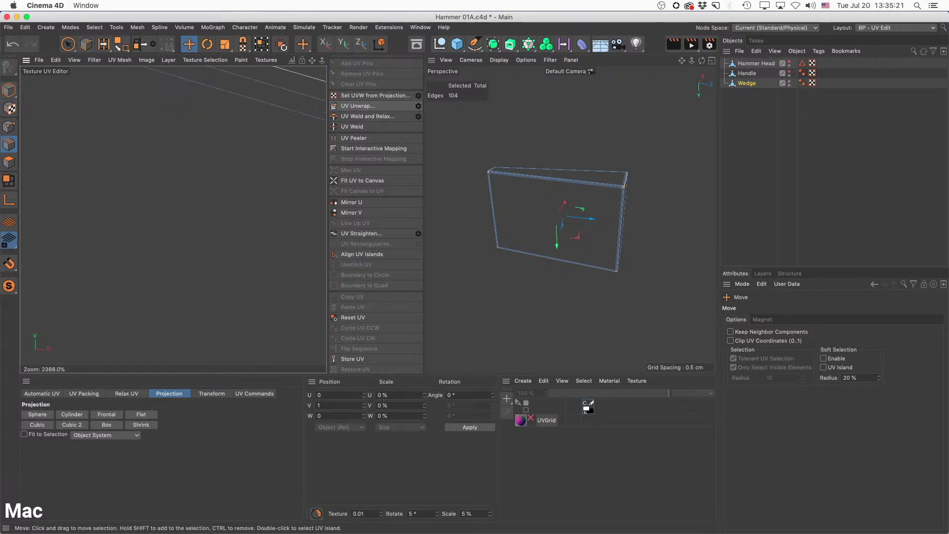
scroll(156, 93, down, 6)
scroll(157, 93, up, 10)
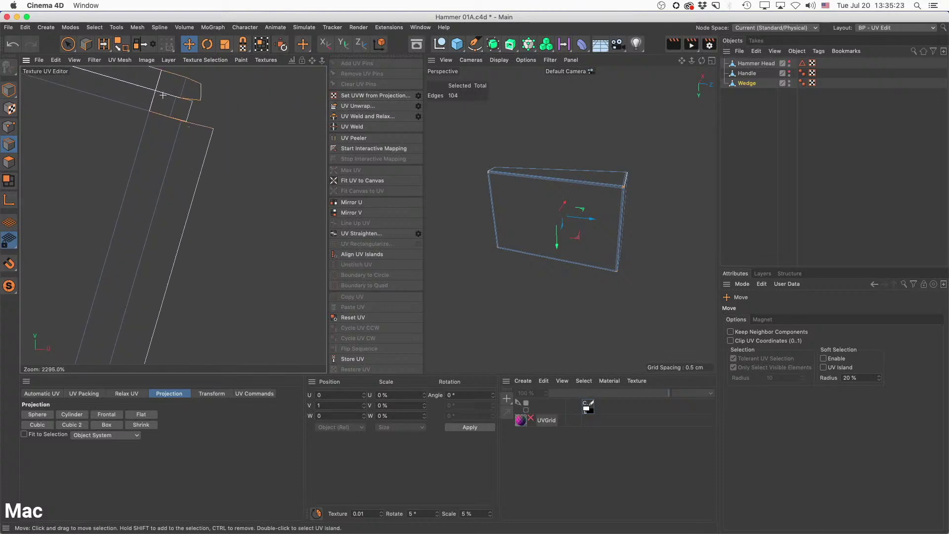
scroll(163, 95, down, 1)
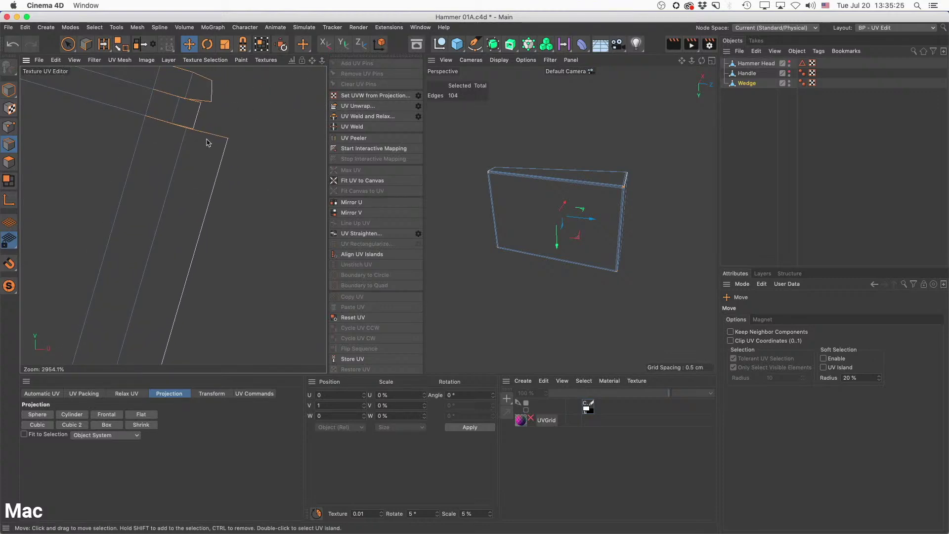
scroll(172, 183, down, 7)
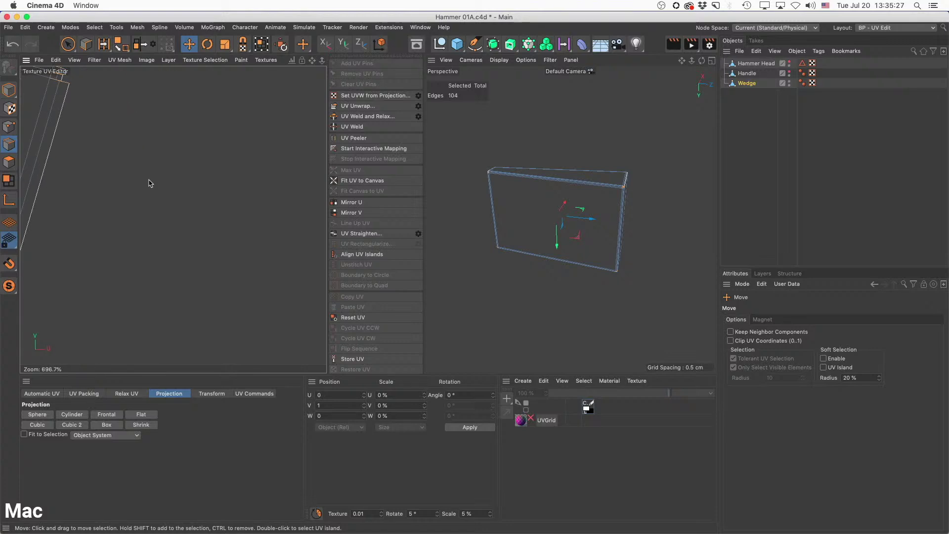
scroll(118, 190, down, 8)
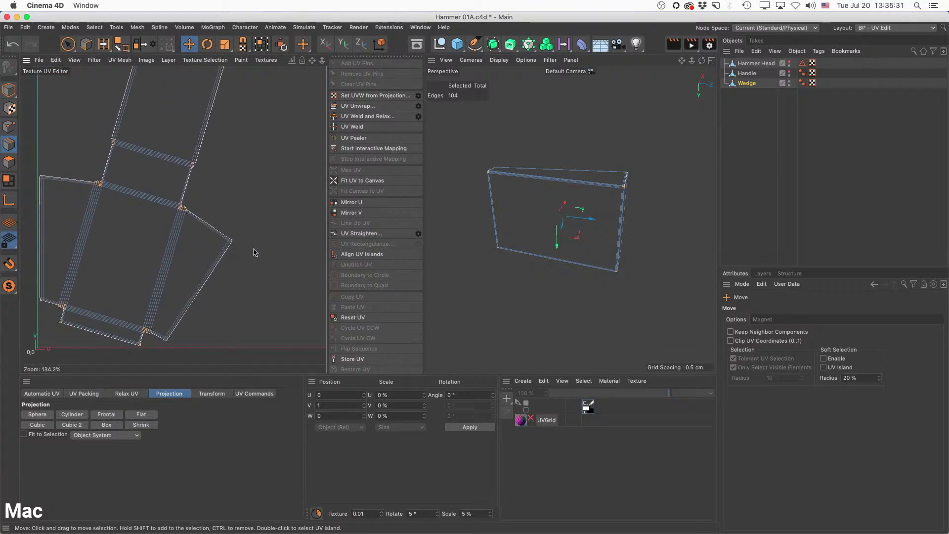
scroll(183, 208, up, 10)
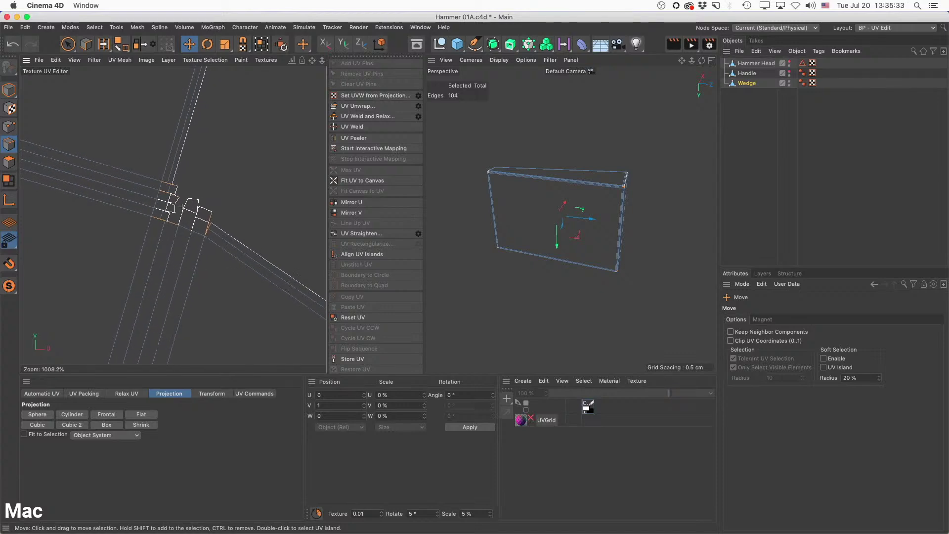
scroll(183, 208, up, 1)
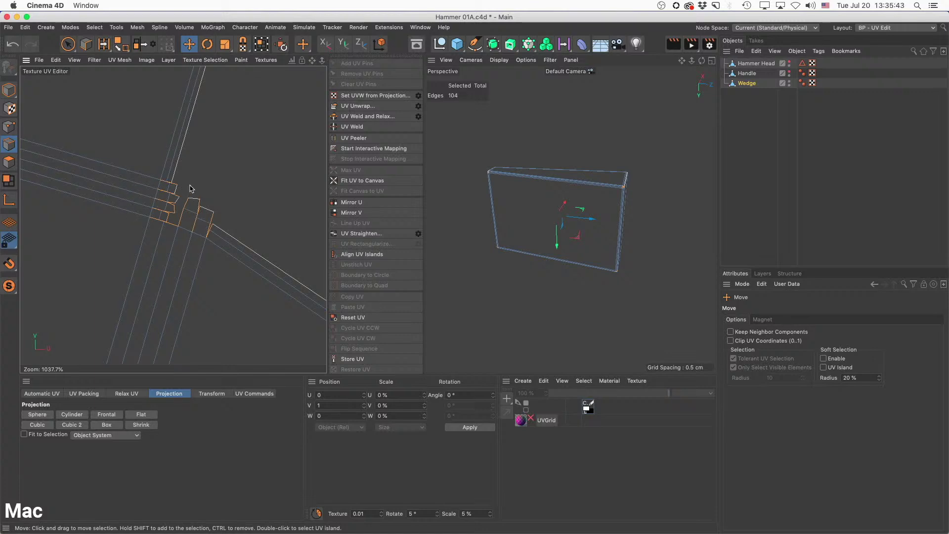
scroll(259, 195, down, 10)
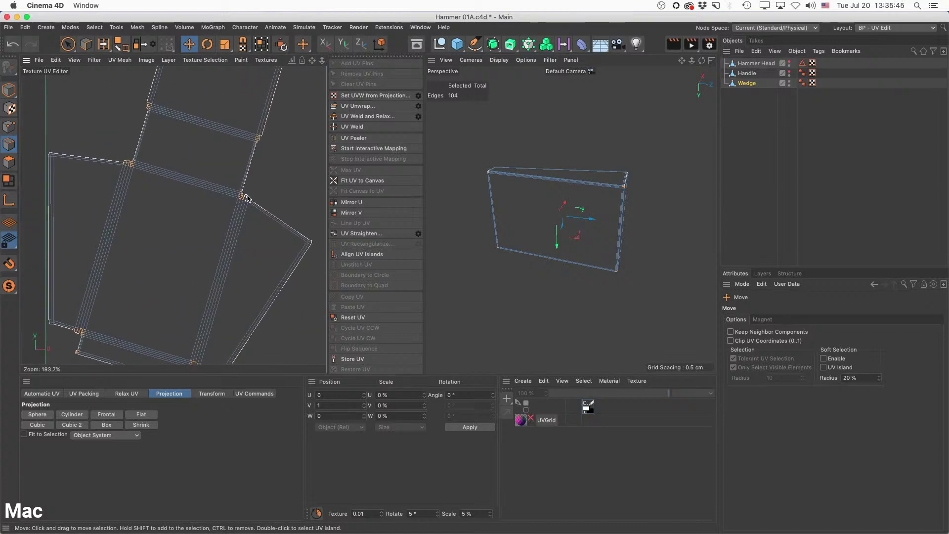
Select the short bevel edges at the right flap's two outer corners and unwrap the UVs with them as cuts.
alt+middle_drag(259, 226, 201, 158)
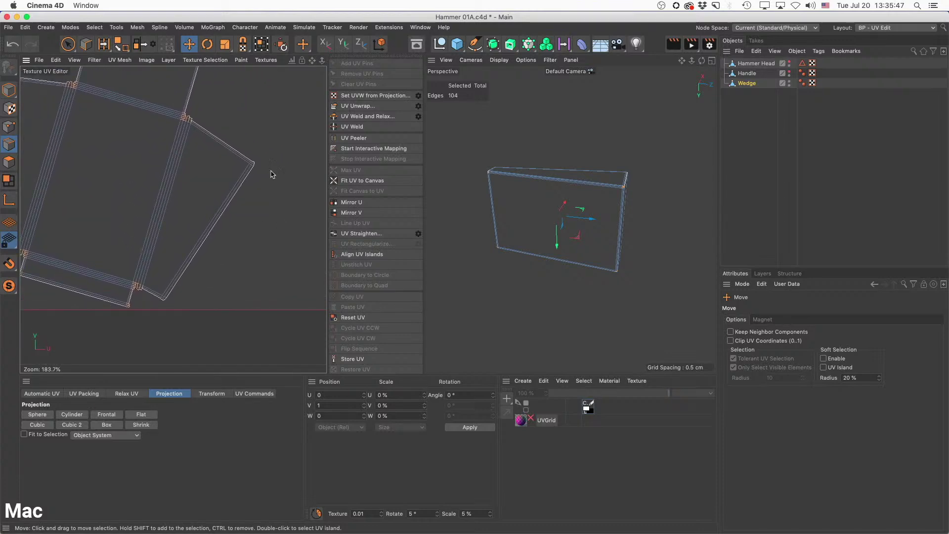
scroll(250, 165, up, 10)
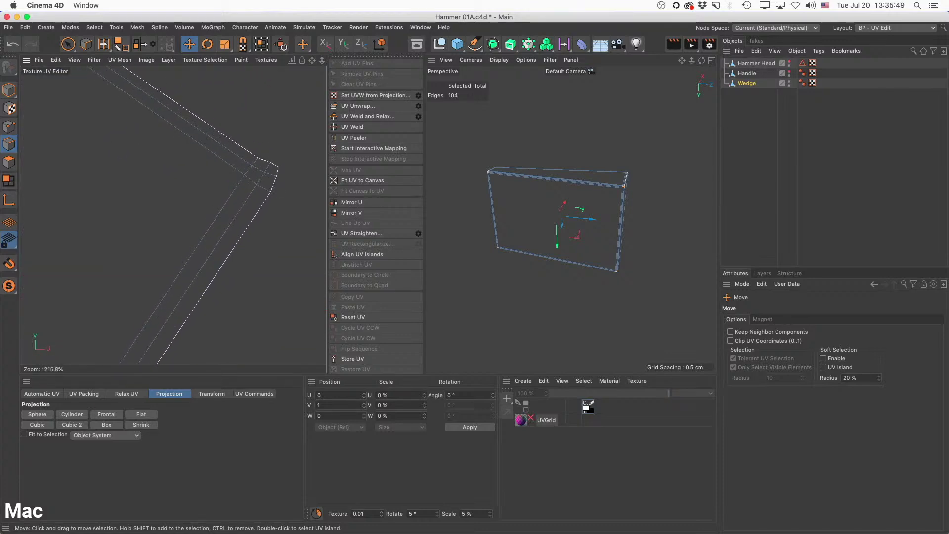
click(250, 171)
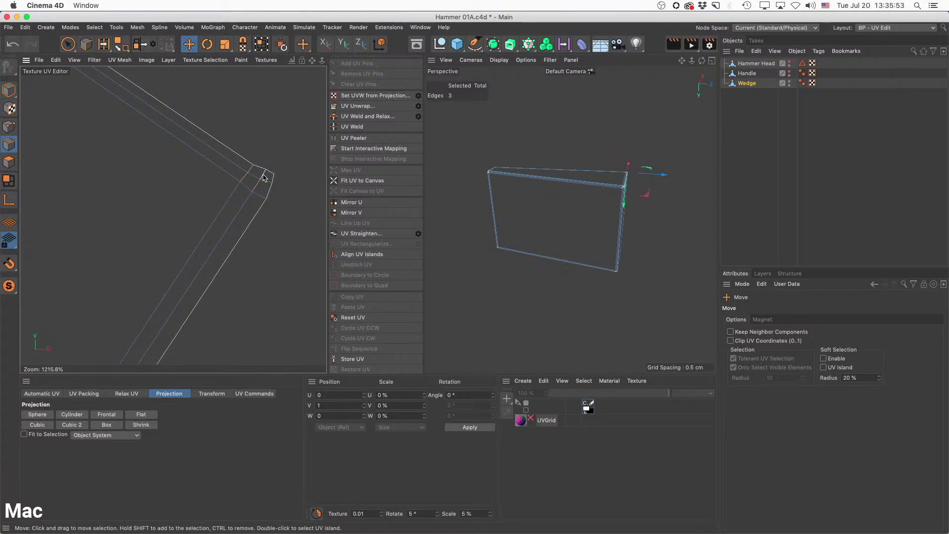
scroll(271, 232, down, 8)
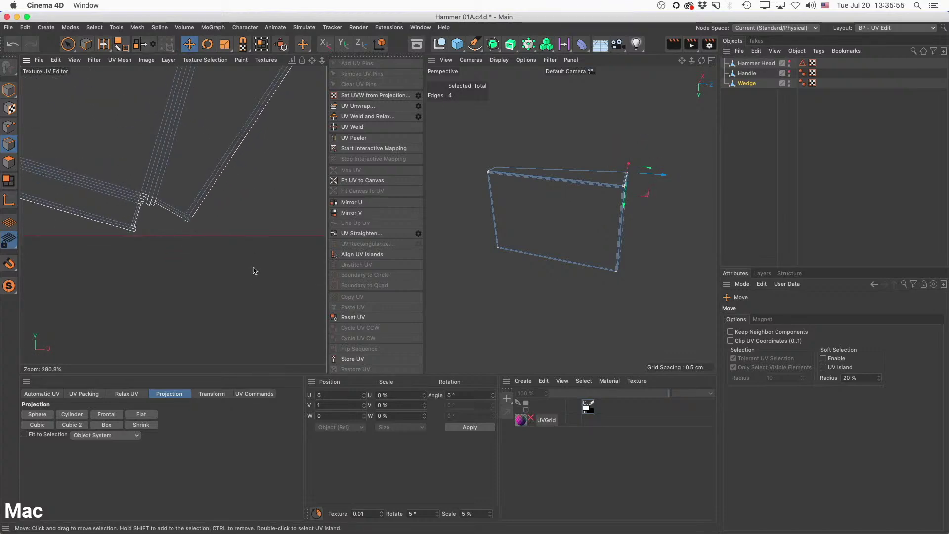
scroll(181, 214, up, 7)
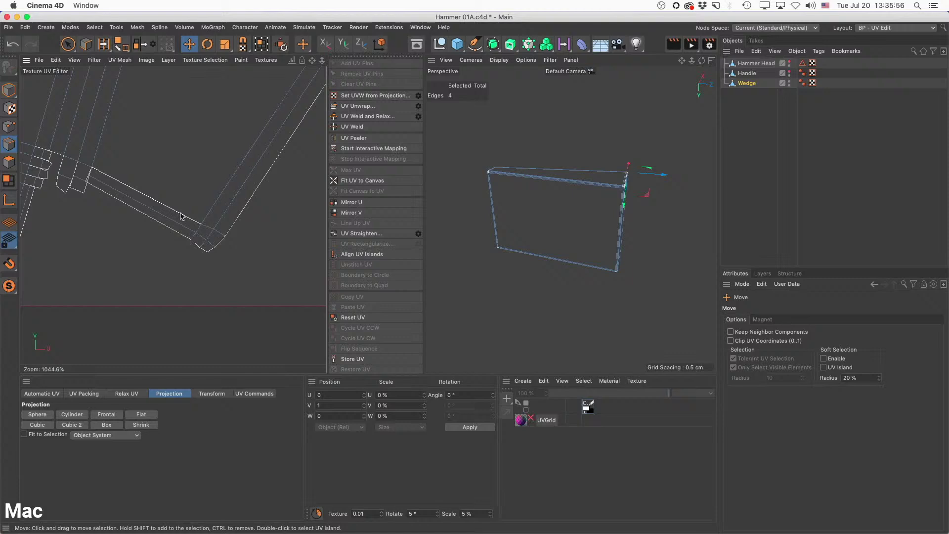
shift+click(193, 238)
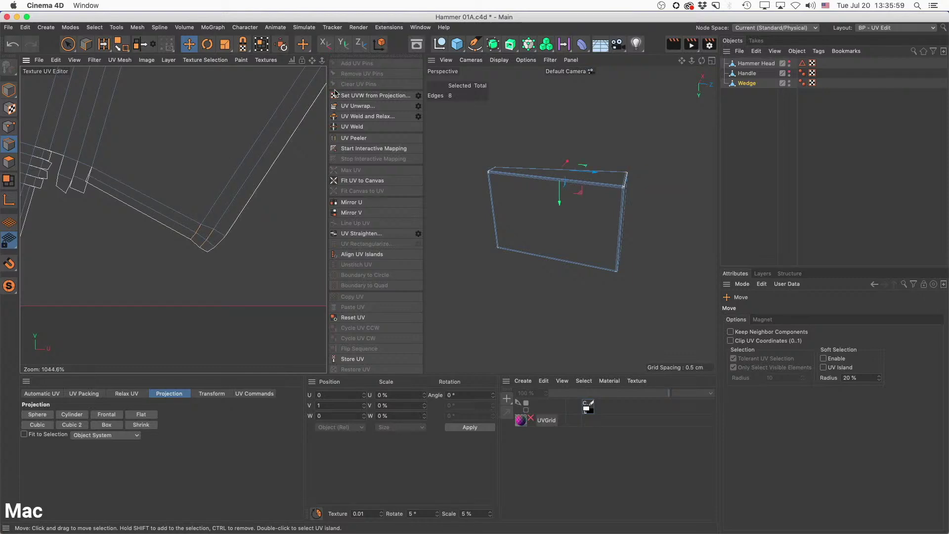
click(357, 106)
Select the short bevel edges at the left flap's upper outer corner and unwrap the UVs with them as cuts.
scroll(239, 198, down, 10)
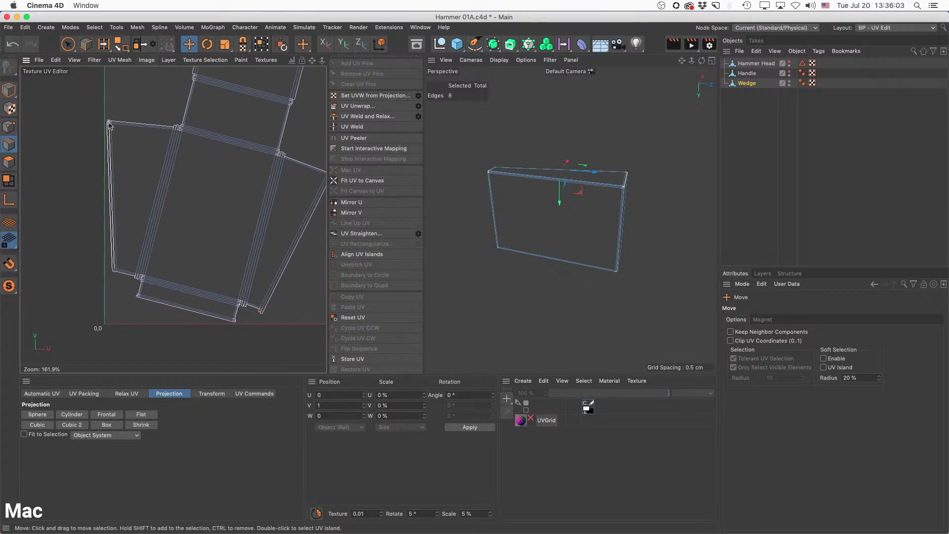
scroll(112, 126, up, 10)
click(130, 128)
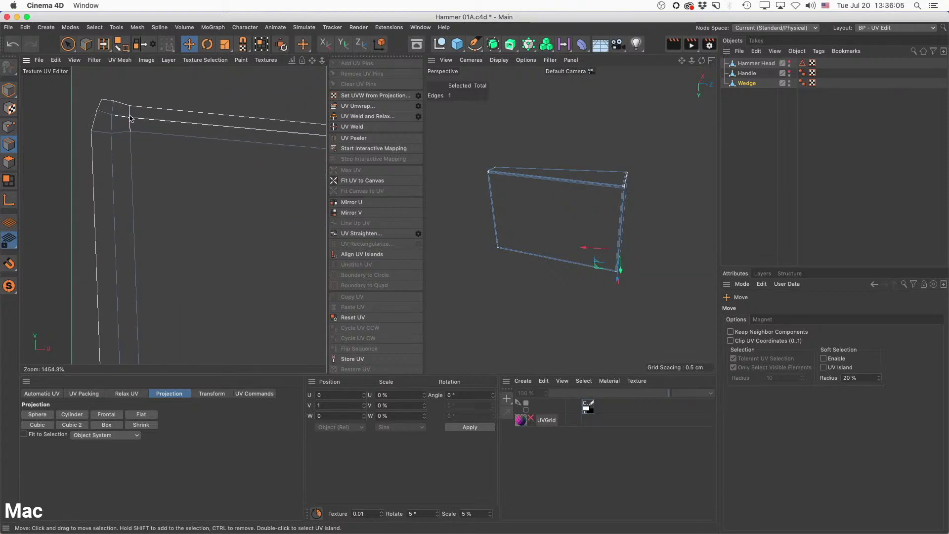
shift+click(111, 126)
scroll(210, 217, down, 5)
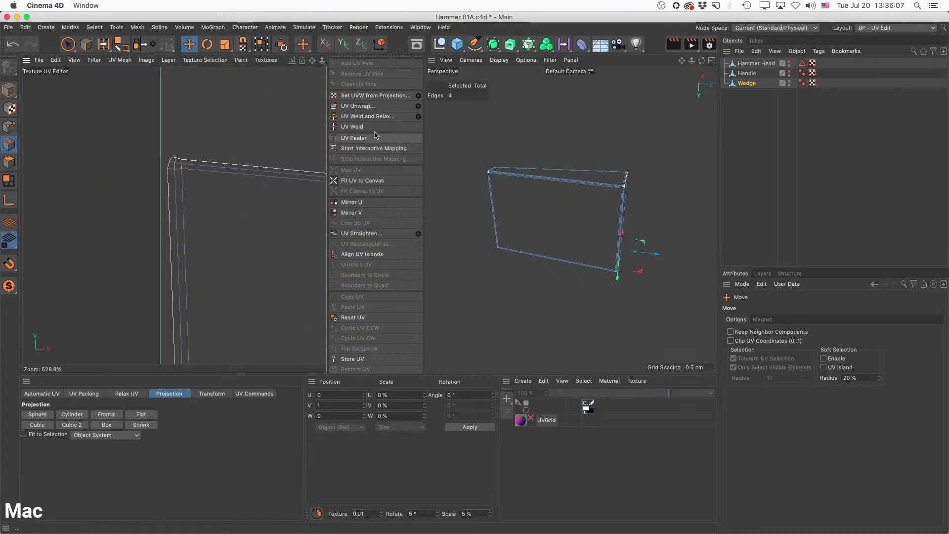
Select the short bevel edges at the left flap's lower outer corner and unwrap the UVs with them as cuts.
scroll(271, 271, down, 4)
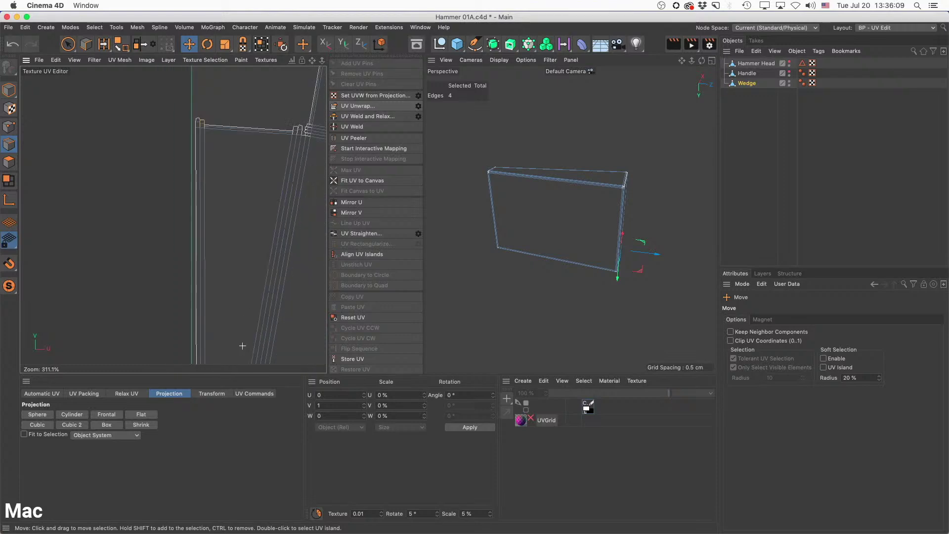
scroll(203, 175, up, 10)
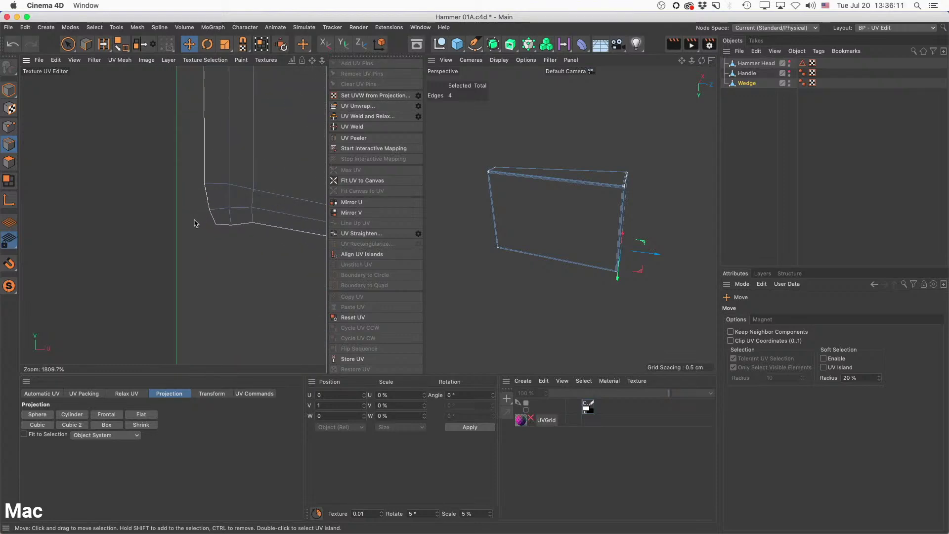
click(229, 202)
shift+click(231, 216)
shift+click(252, 217)
scroll(266, 156, down, 9)
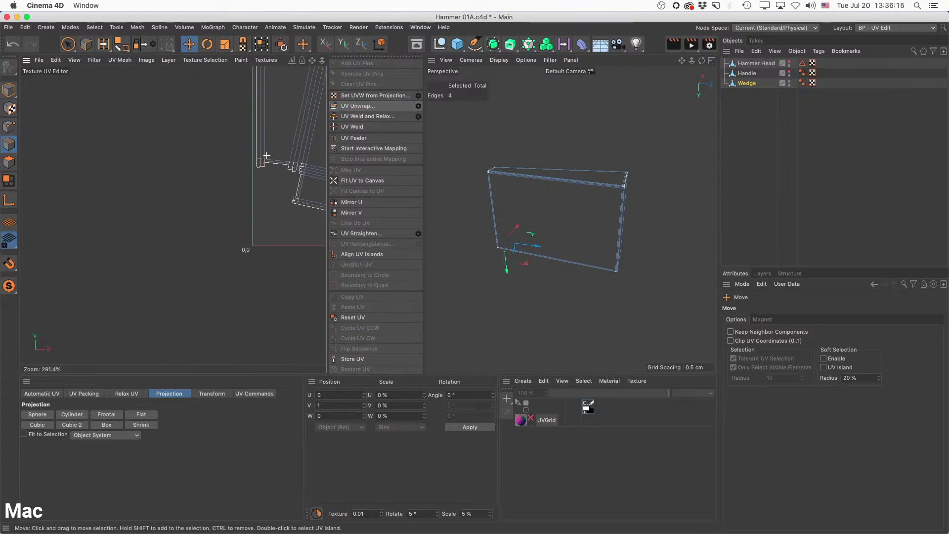
Examine the whole Wedge UV island and its cut bevel corners, comparing the column's right border with a corner of the 3D model.
scroll(266, 155, down, 1)
alt+middle_drag(267, 147, 131, 231)
scroll(269, 140, down, 3)
alt+middle_drag(287, 127, 223, 208)
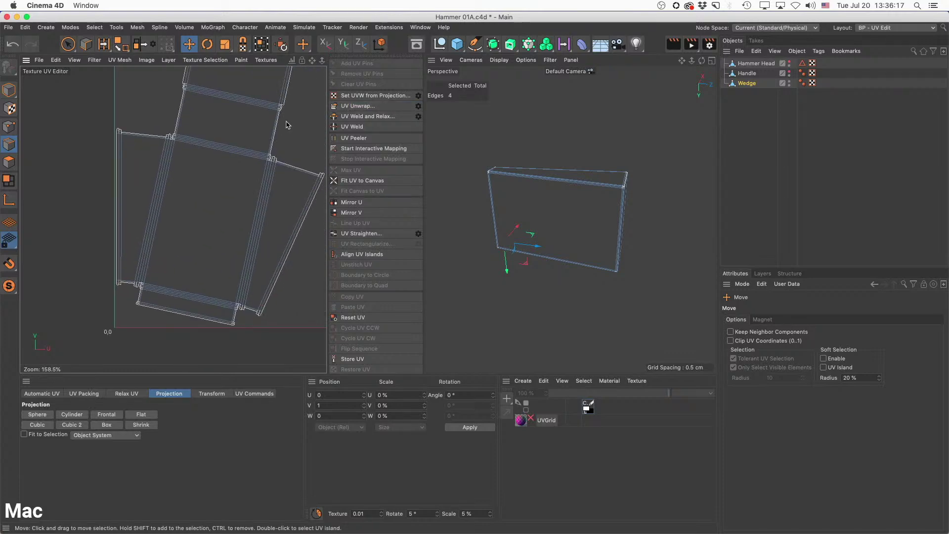
alt+middle_drag(308, 117, 280, 157)
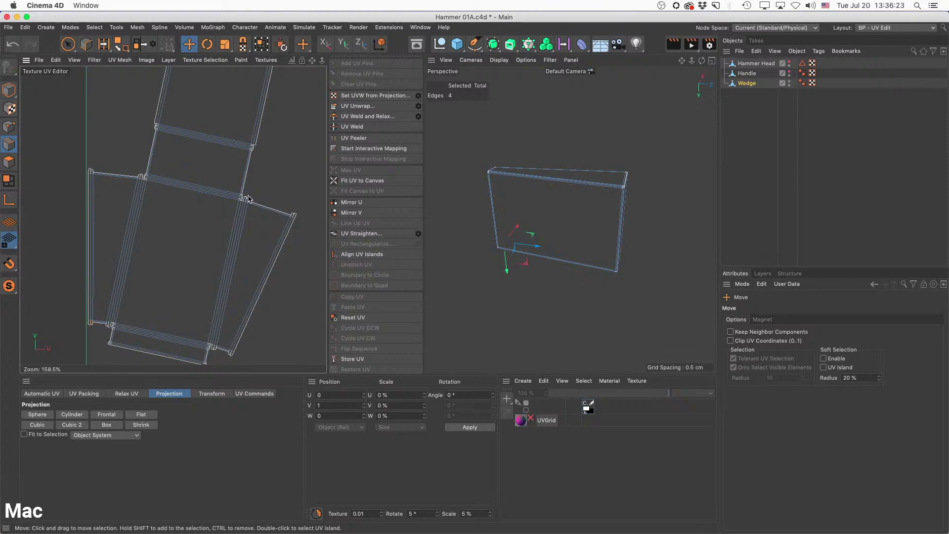
scroll(224, 181, down, 4)
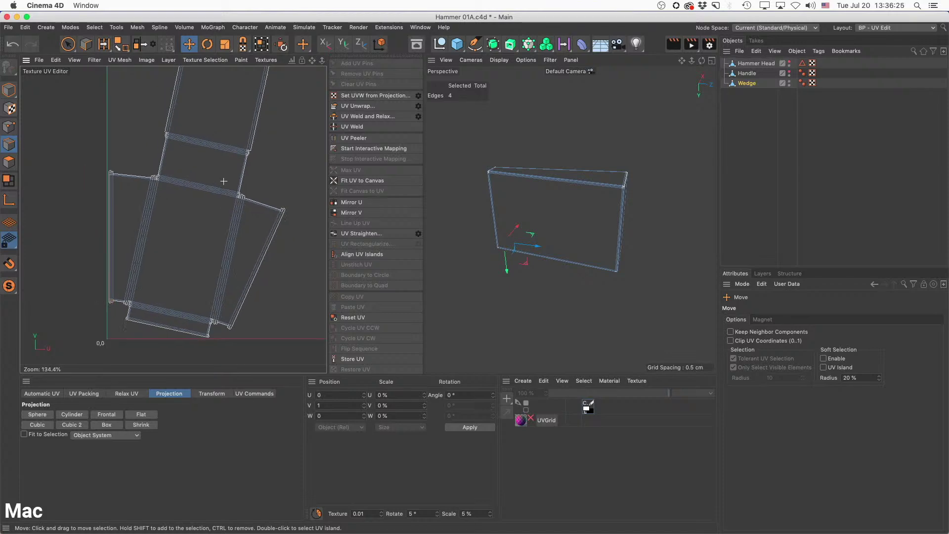
alt+middle_drag(252, 148, 246, 168)
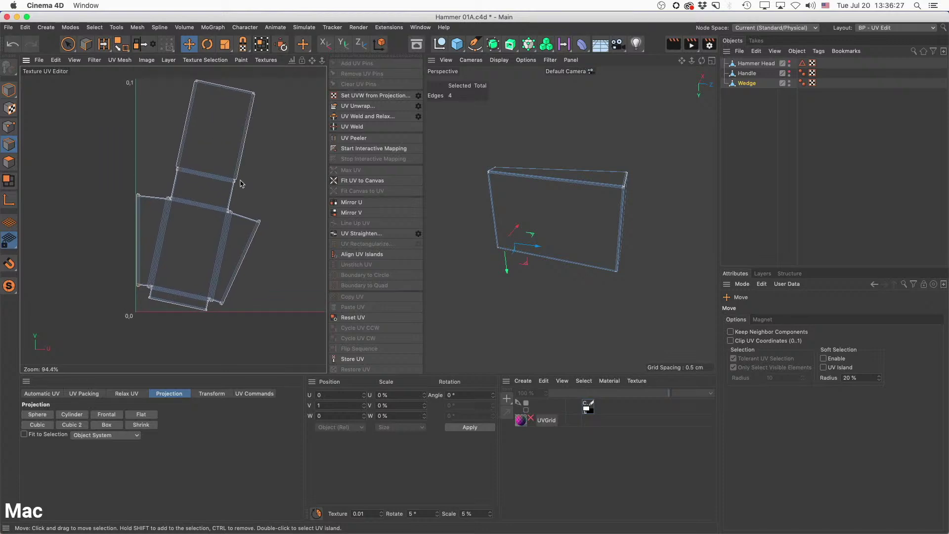
scroll(240, 183, up, 11)
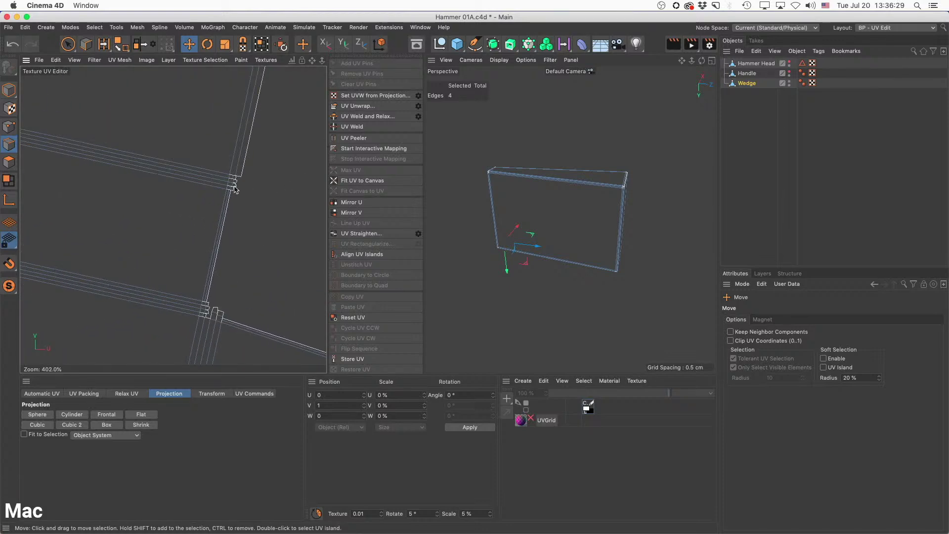
scroll(234, 189, up, 12)
scroll(692, 183, up, 6)
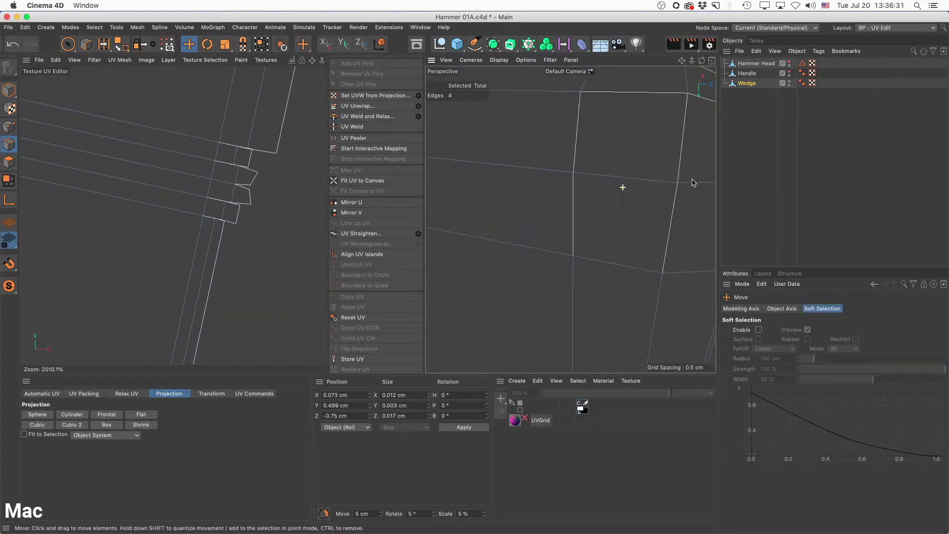
Select the Wedge's two adjoining side faces together with the bevel polygons around their shared corner in the 3D model.
alt+right_drag(693, 183, 631, 197)
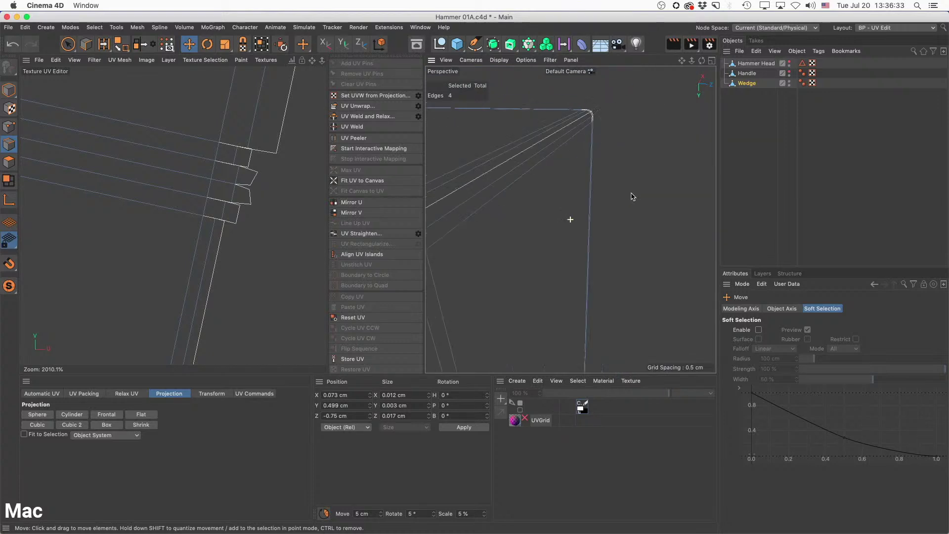
alt+middle_drag(631, 193, 609, 193)
alt+middle_drag(532, 222, 584, 192)
alt+drag(596, 186, 554, 180)
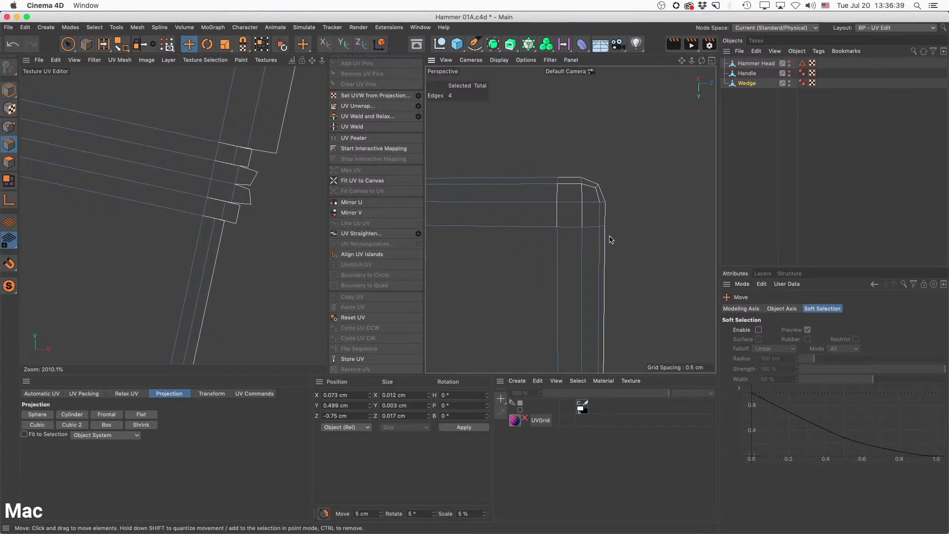
alt+drag(594, 218, 543, 222)
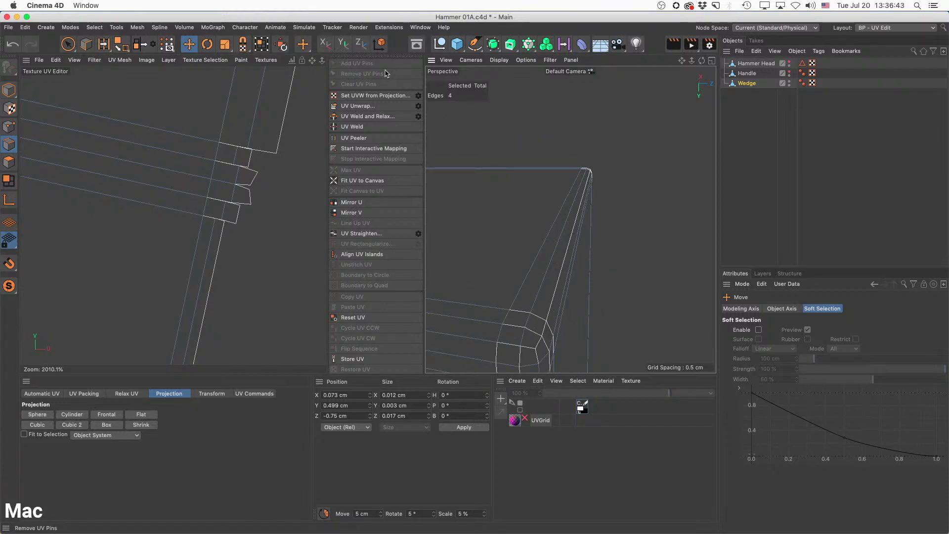
click(67, 44)
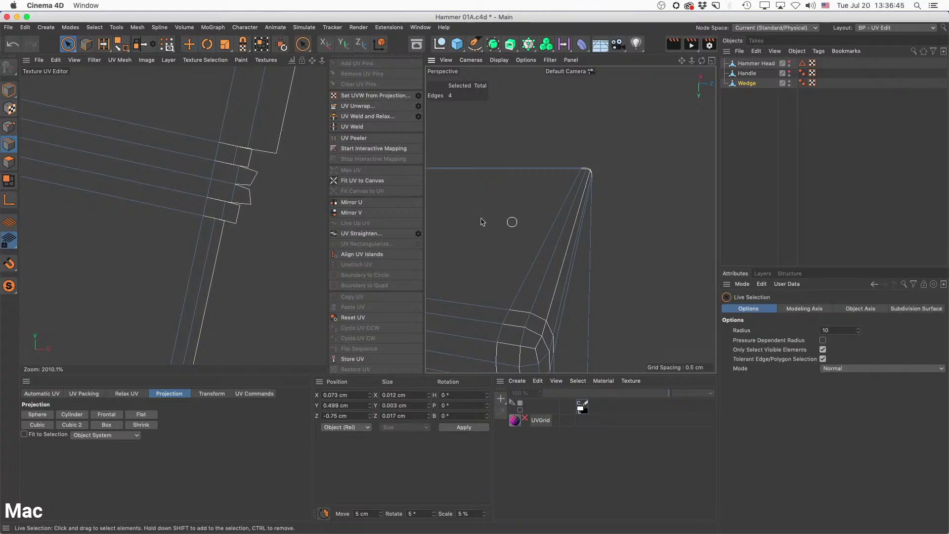
click(9, 162)
mouse_move(540, 221)
mouse_down()
mouse_move(572, 229)
mouse_move(568, 253)
mouse_move(562, 247)
mouse_move(604, 257)
mouse_move(571, 241)
mouse_up()
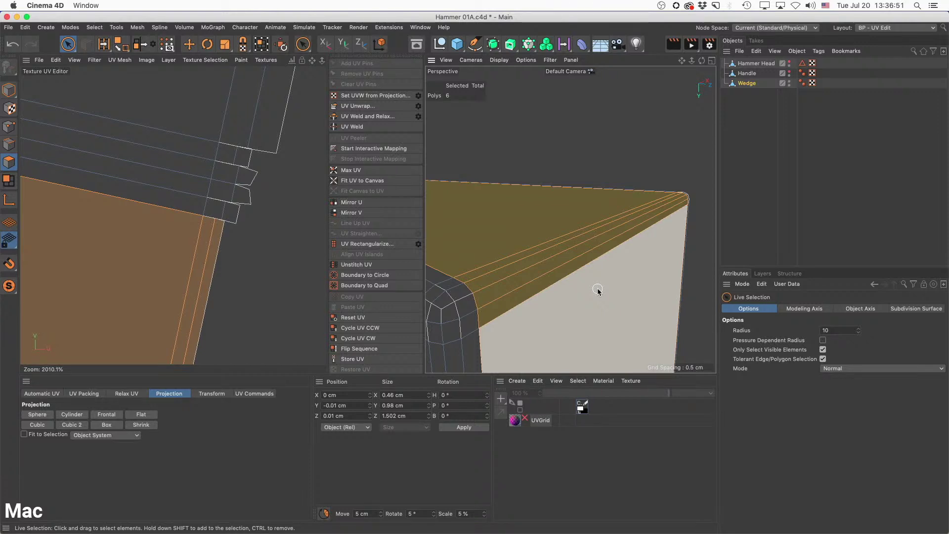
alt+drag(549, 304, 569, 257)
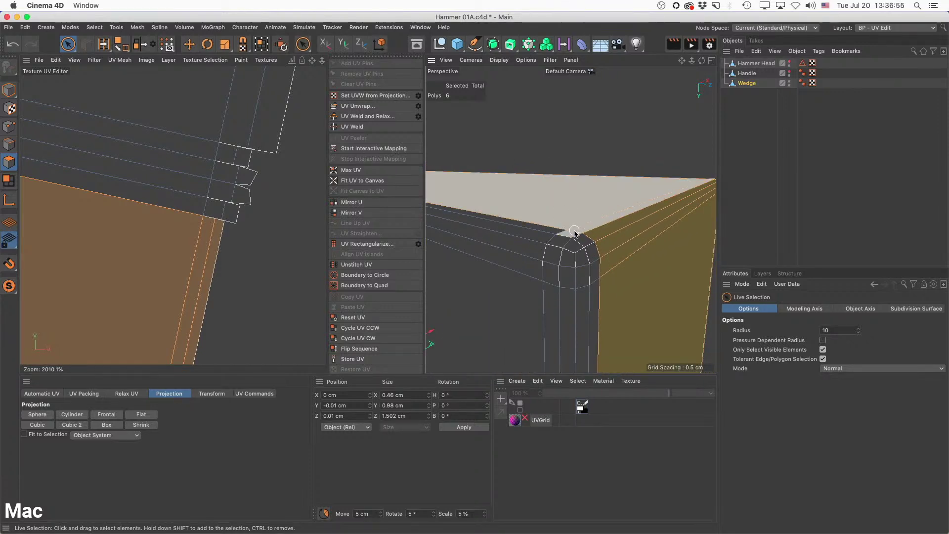
mouse_move(577, 230)
shift+mouse_down()
mouse_move(569, 239)
mouse_move(595, 261)
mouse_move(585, 273)
shift+mouse_up()
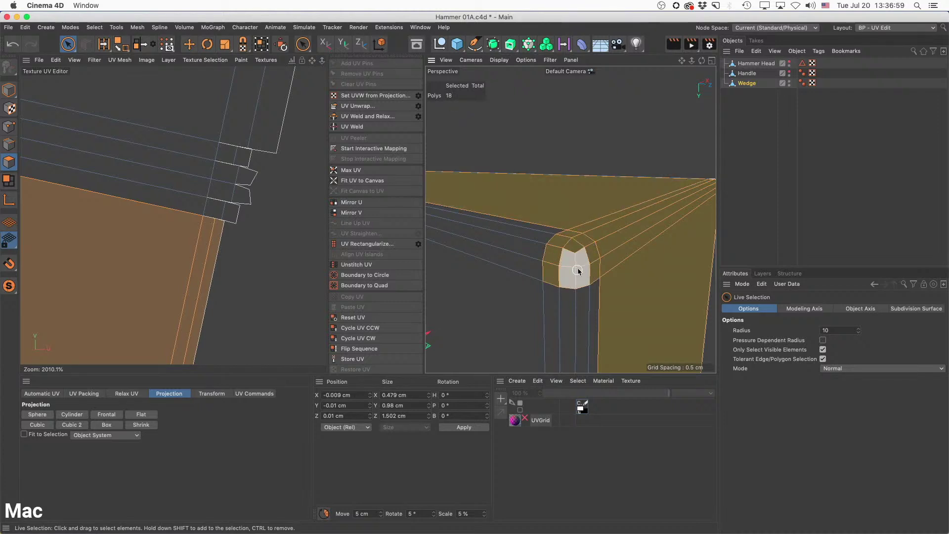
Check where the selected faces and corner polygons sit in the Wedge's UV island, and clear the selection.
scroll(624, 244, down, 5)
scroll(598, 260, down, 2)
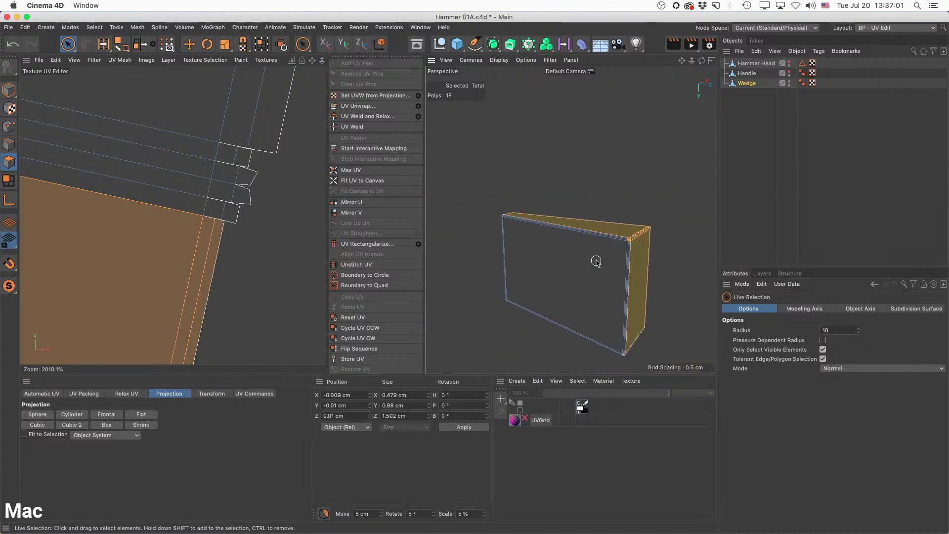
scroll(245, 247, down, 6)
scroll(237, 242, down, 5)
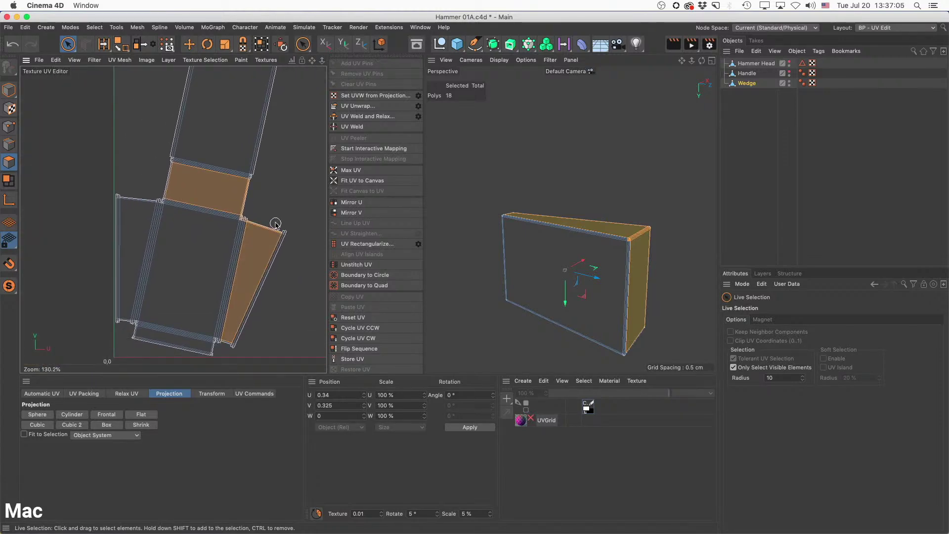
click(281, 200)
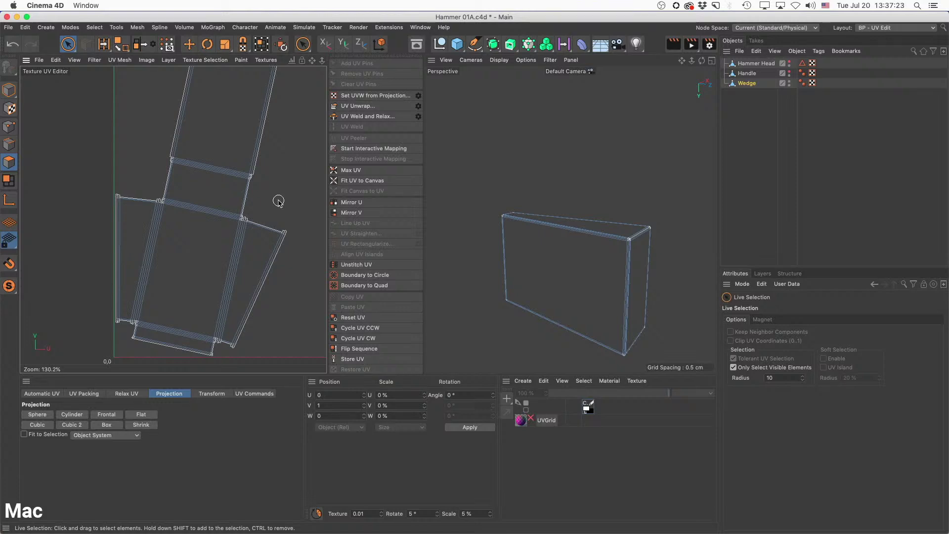
Align the Wedge's UV island upright using a long side edge of the column's uppermost face.
alt+middle_drag(284, 180, 281, 220)
alt+right_drag(221, 187, 297, 187)
click(9, 144)
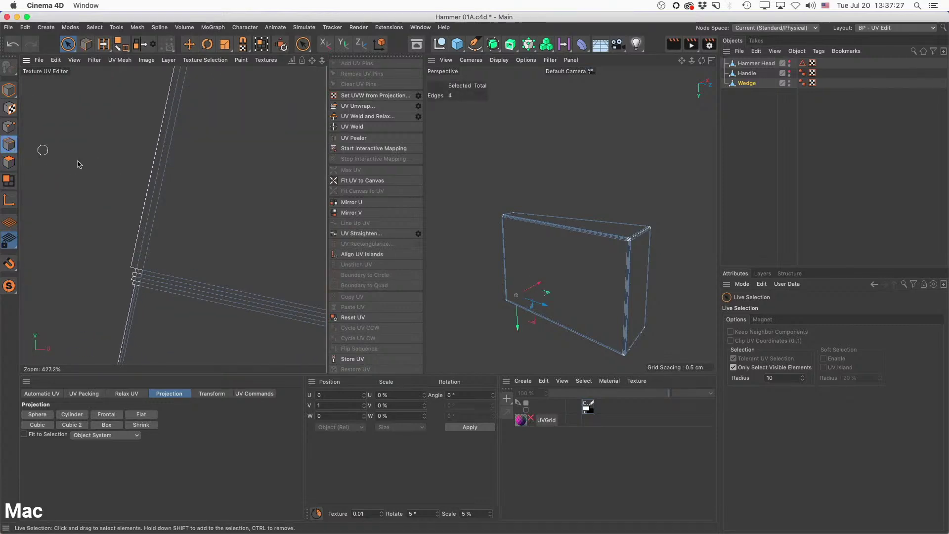
click(159, 203)
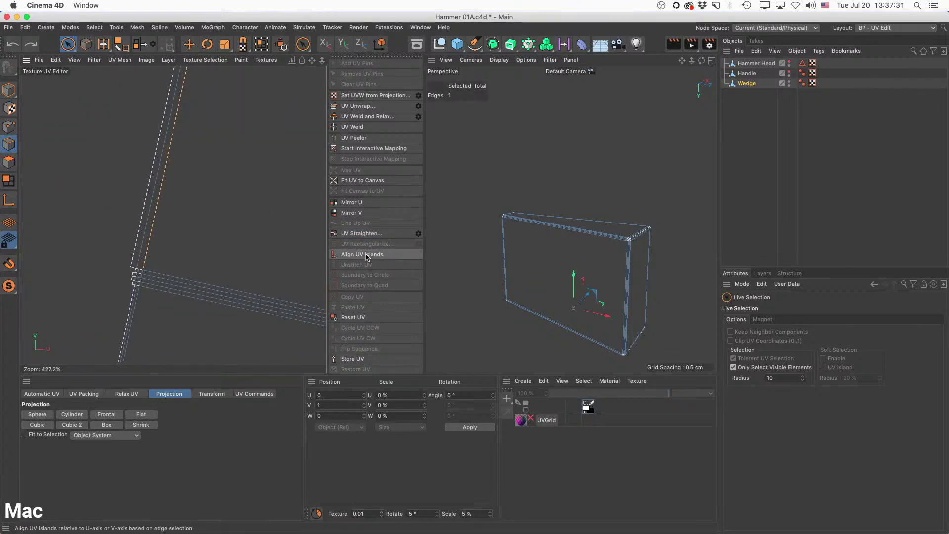
scroll(274, 237, down, 6)
alt+middle_drag(276, 219, 274, 244)
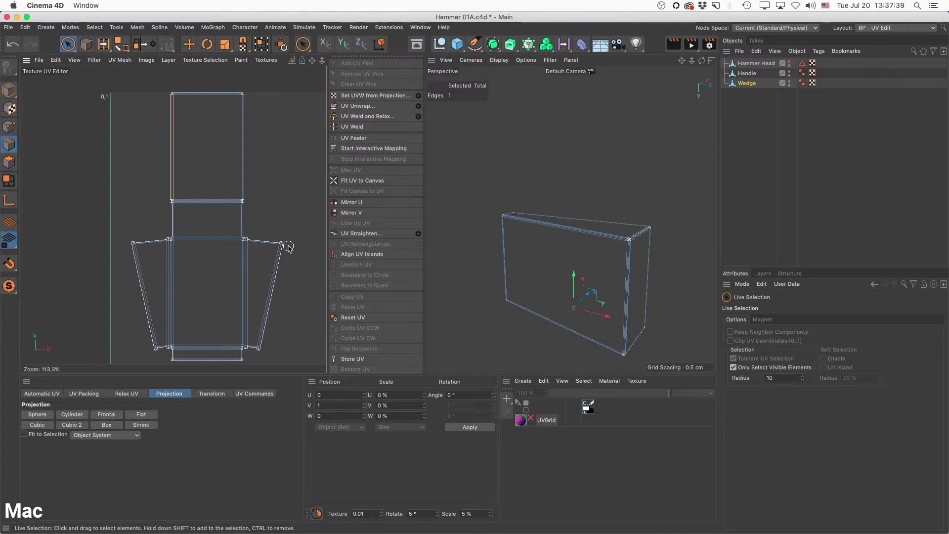
Select the four bevel corner polygons at the right flap's upper outer corner in the UV island.
scroll(288, 245, up, 7)
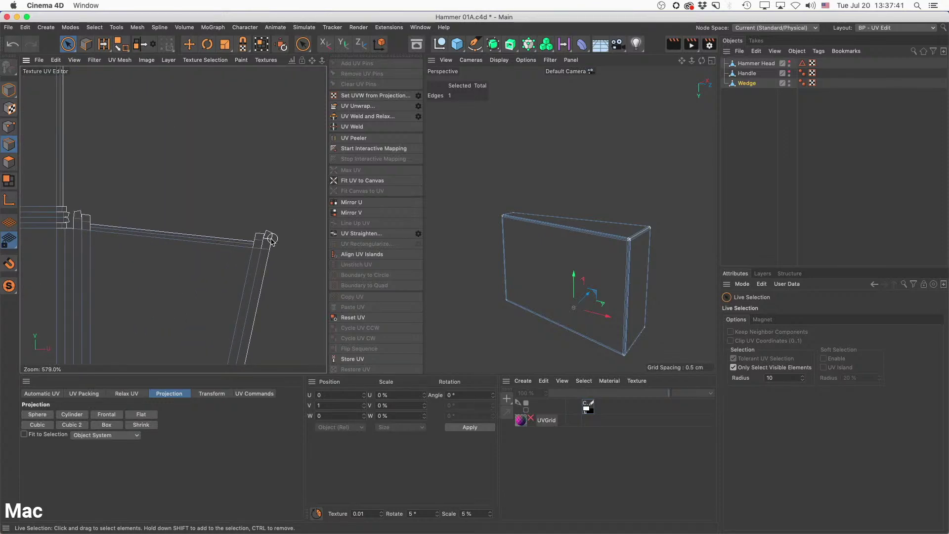
scroll(271, 240, up, 5)
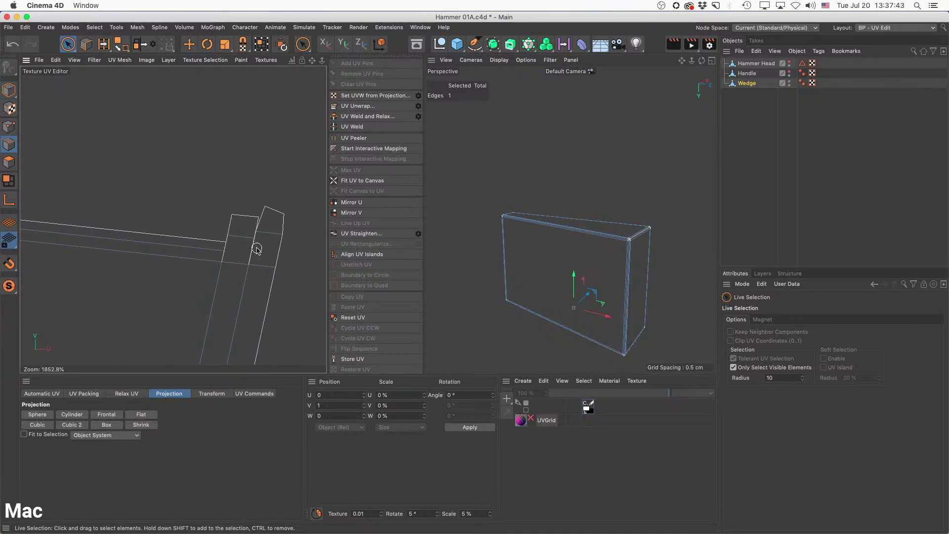
alt+middle_drag(252, 254, 265, 250)
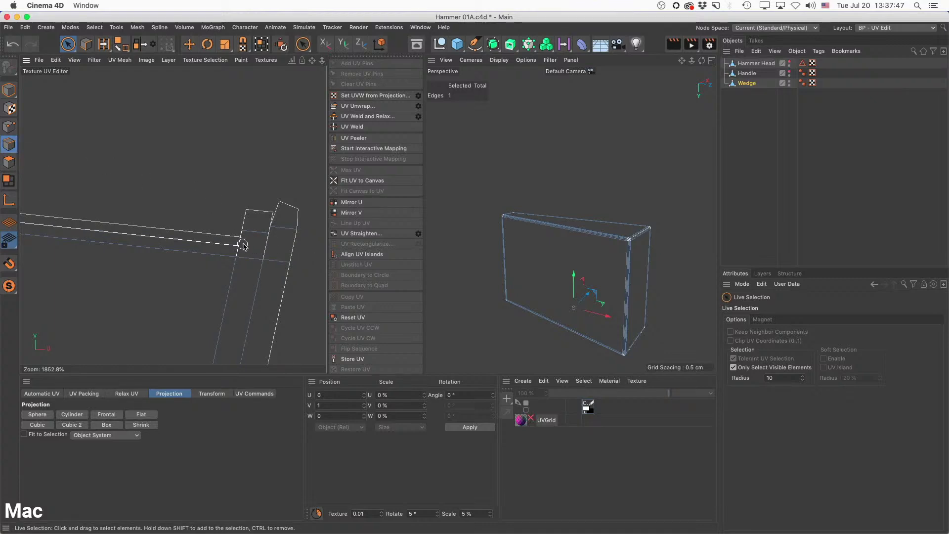
scroll(244, 242, up, 4)
scroll(244, 243, down, 2)
click(9, 162)
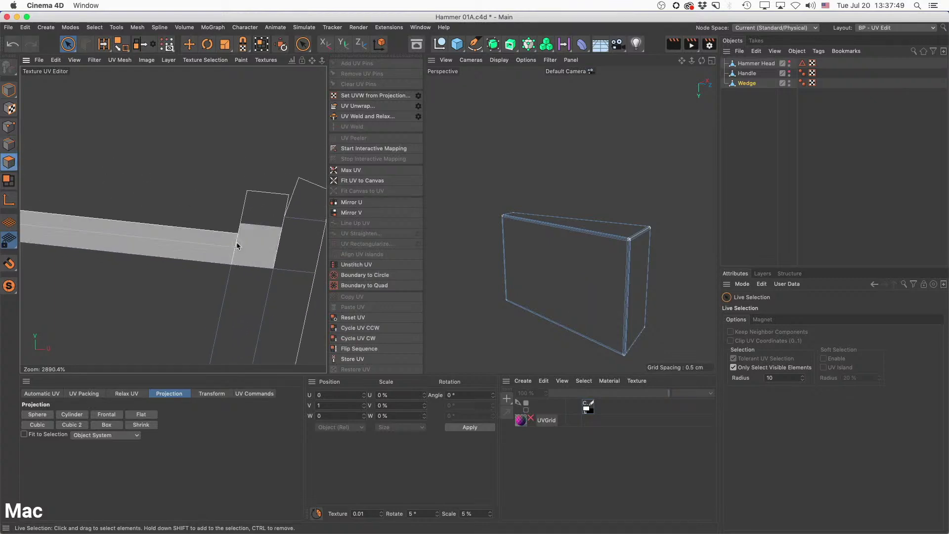
alt+middle_drag(270, 225, 253, 226)
mouse_move(248, 218)
mouse_down()
mouse_move(280, 218)
mouse_move(278, 232)
mouse_up()
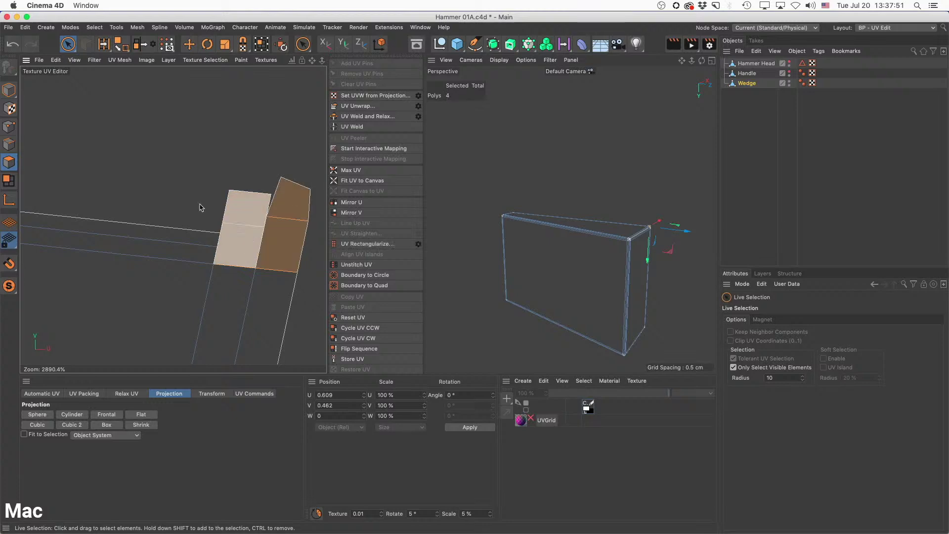
Select the four short bevel edges along the cuts at the right flap's upper outer corner and check them in the 3D model.
click(9, 144)
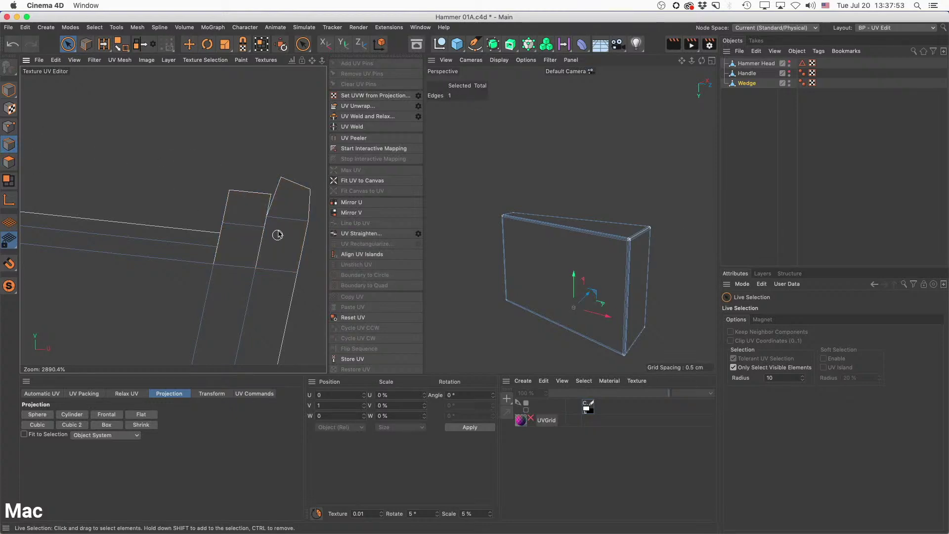
scroll(223, 261, up, 5)
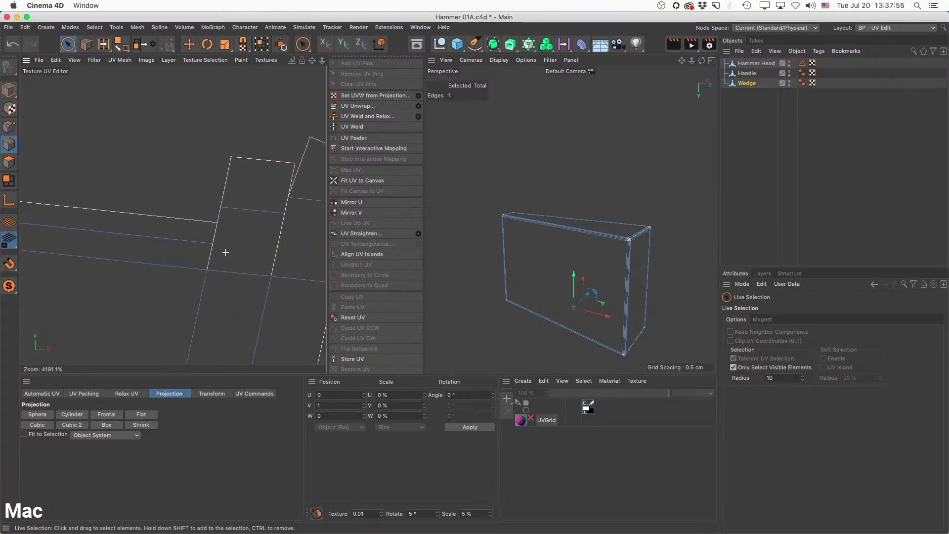
click(205, 261)
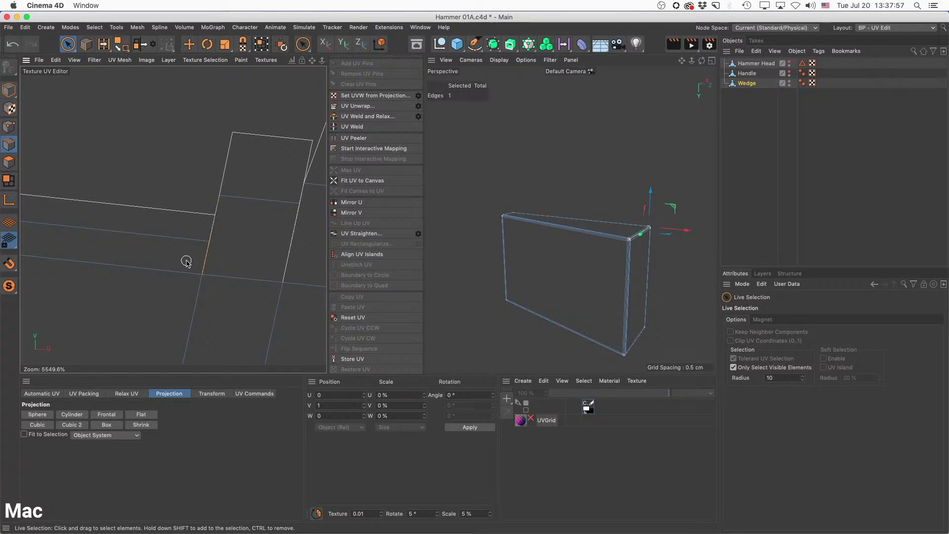
shift+click(238, 164)
alt+middle_drag(258, 193, 187, 208)
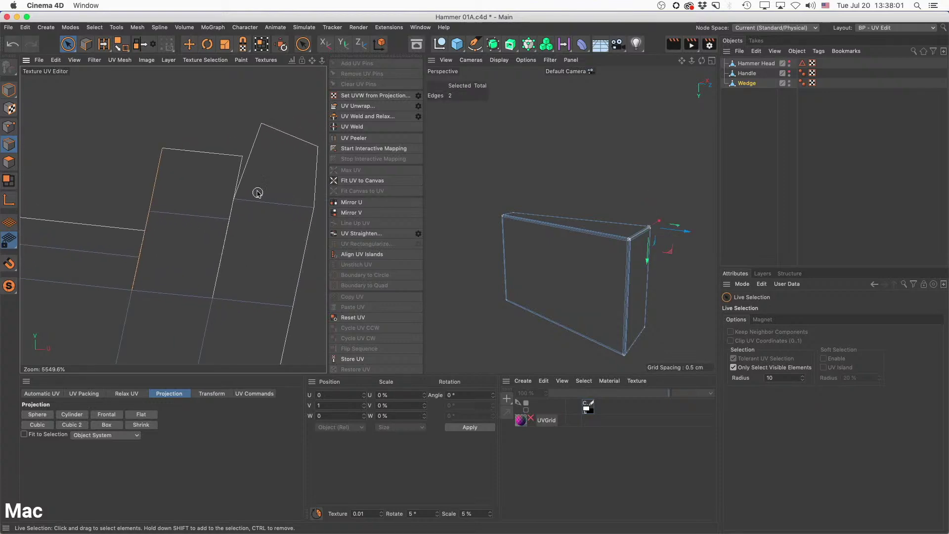
shift+click(245, 172)
shift+click(218, 255)
scroll(637, 241, up, 10)
alt+drag(638, 230, 597, 243)
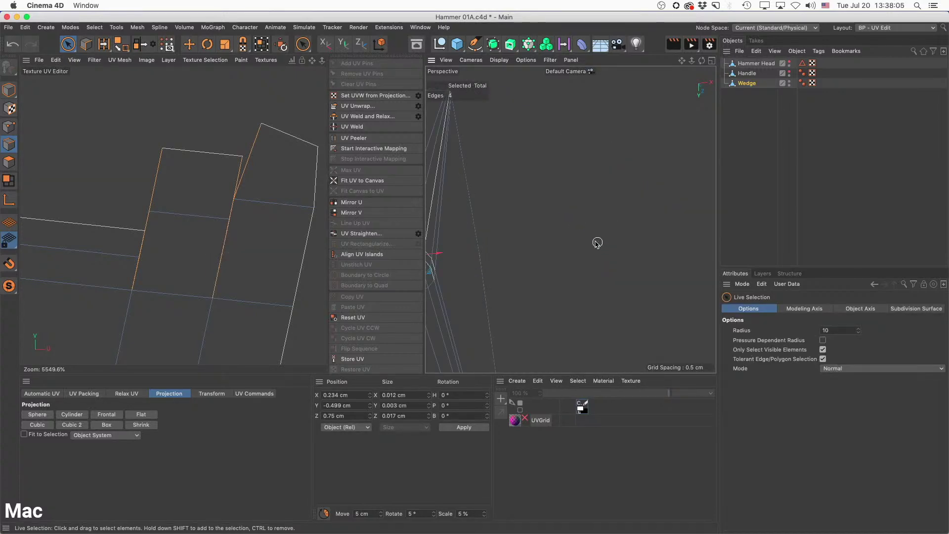
alt+drag(500, 273, 480, 223)
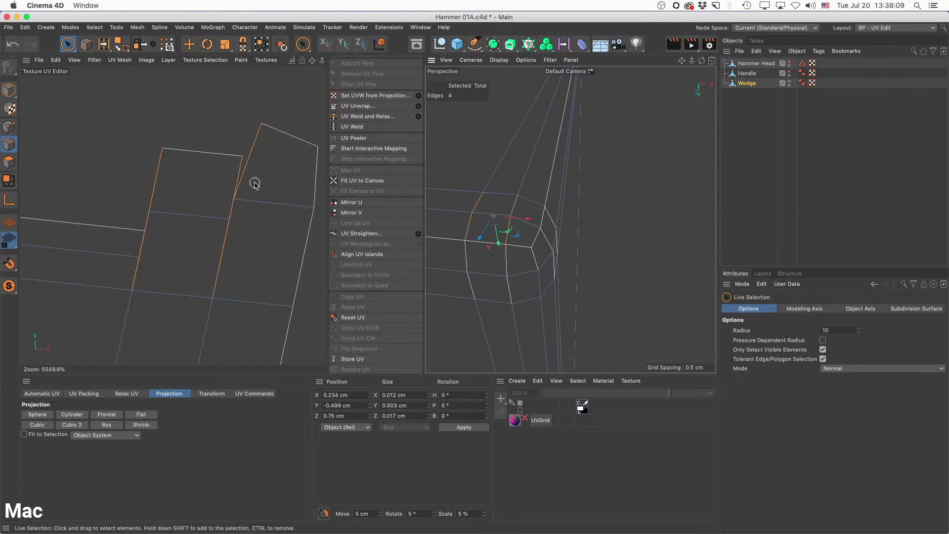
Try UV Weld and Relax on the selected corner edges without restricting it to the polygon selection, and undo it.
scroll(250, 210, down, 5)
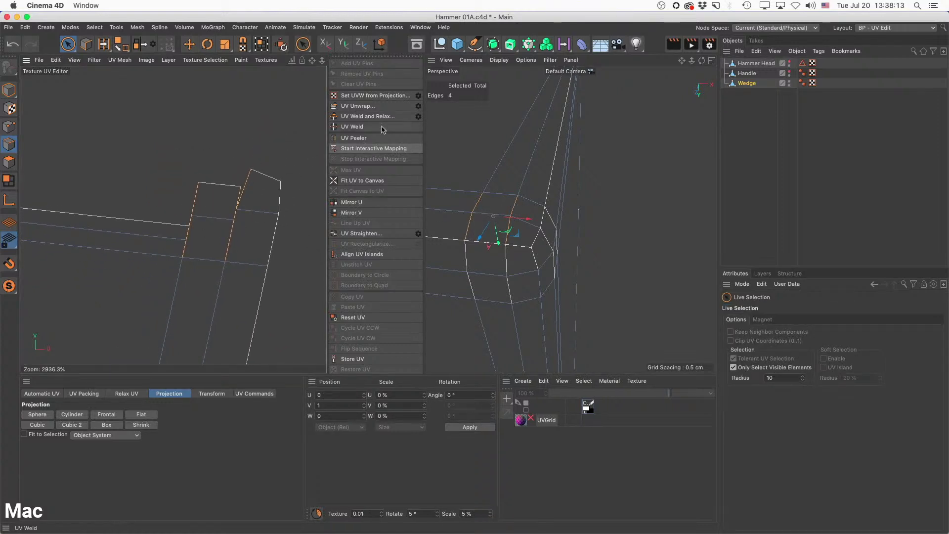
click(418, 116)
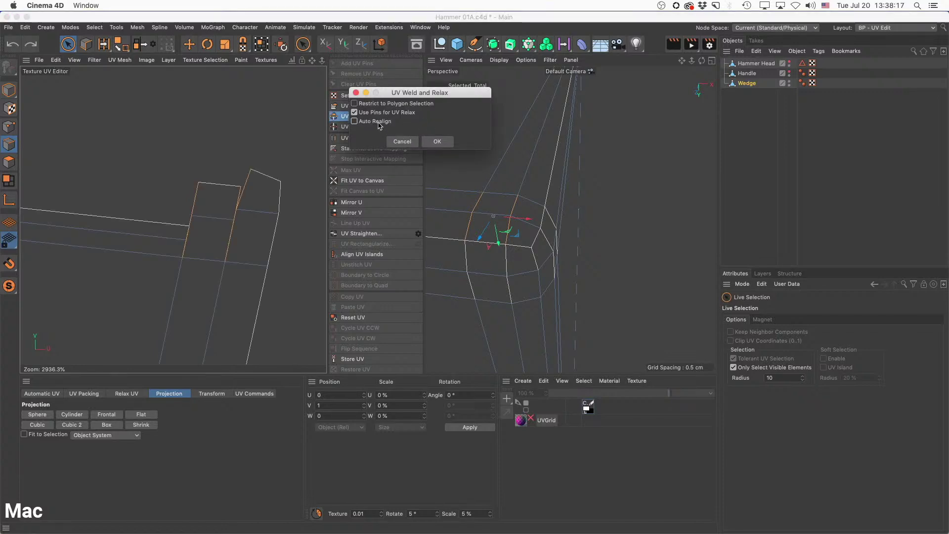
click(432, 143)
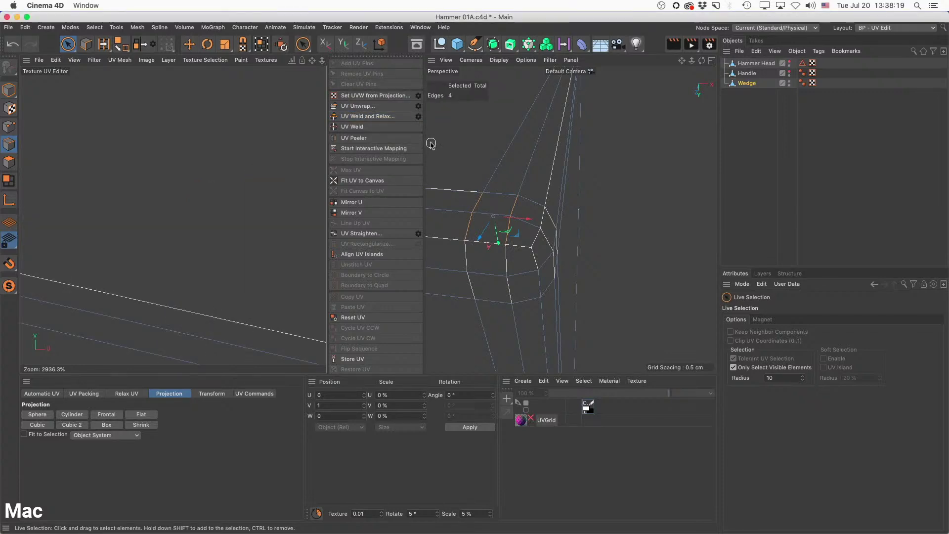
key(super+z)
click(418, 116)
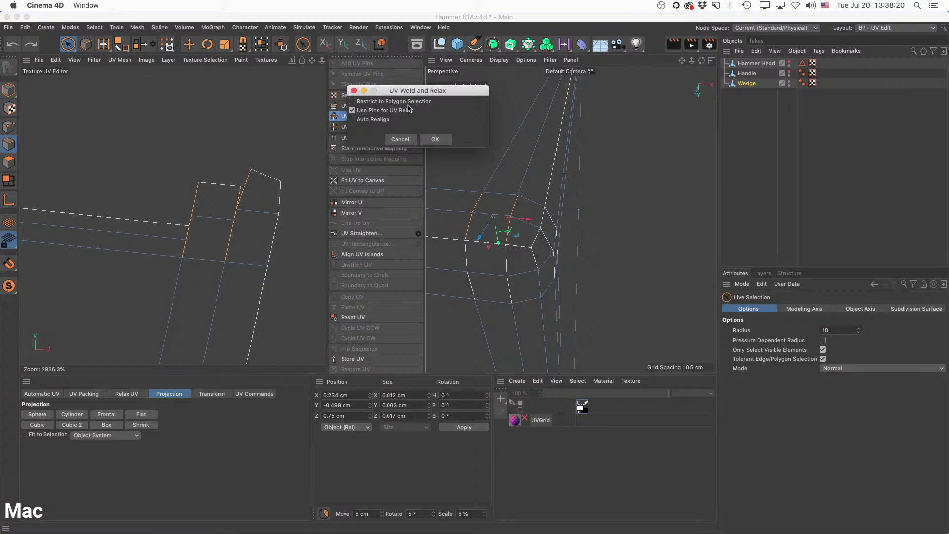
click(436, 140)
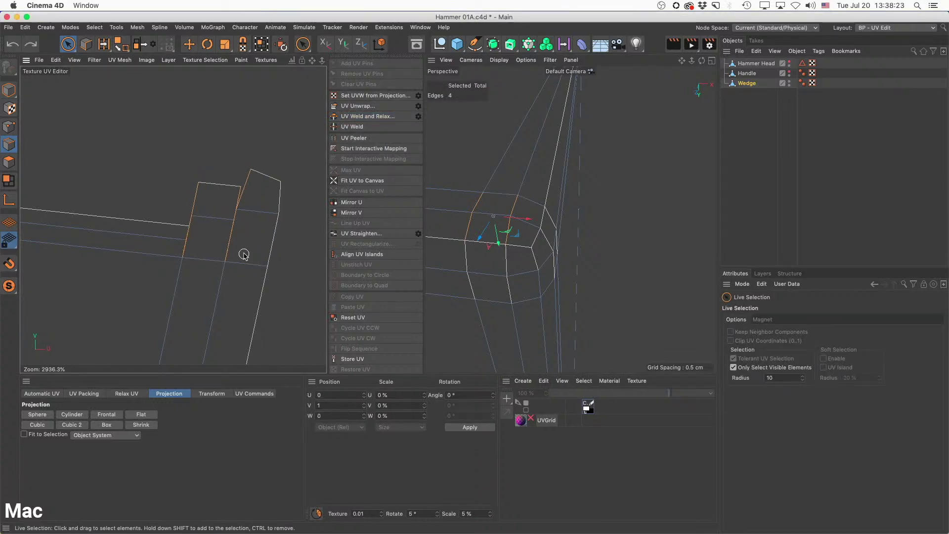
Add UV pins to the three points along the base of the right flap's upper outer corner polygons.
scroll(258, 250, down, 10)
scroll(257, 233, up, 6)
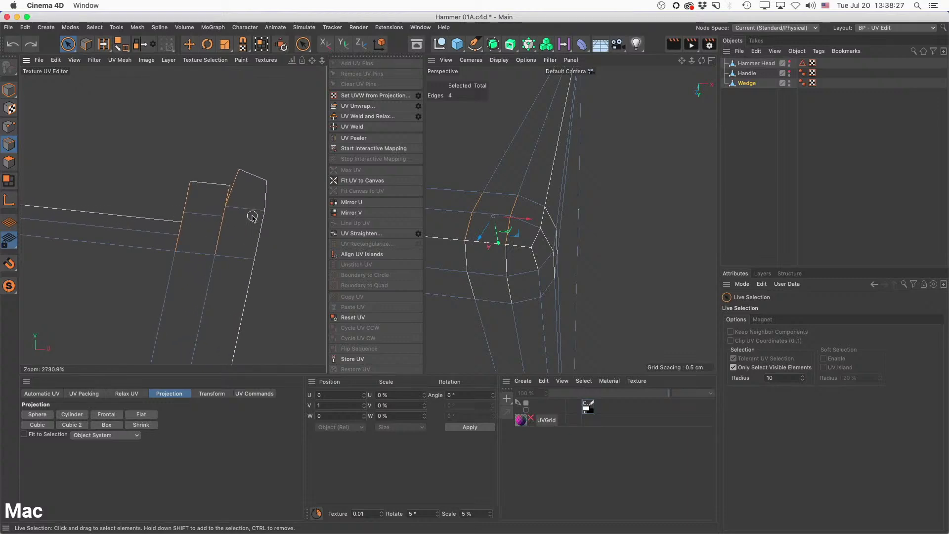
click(8, 127)
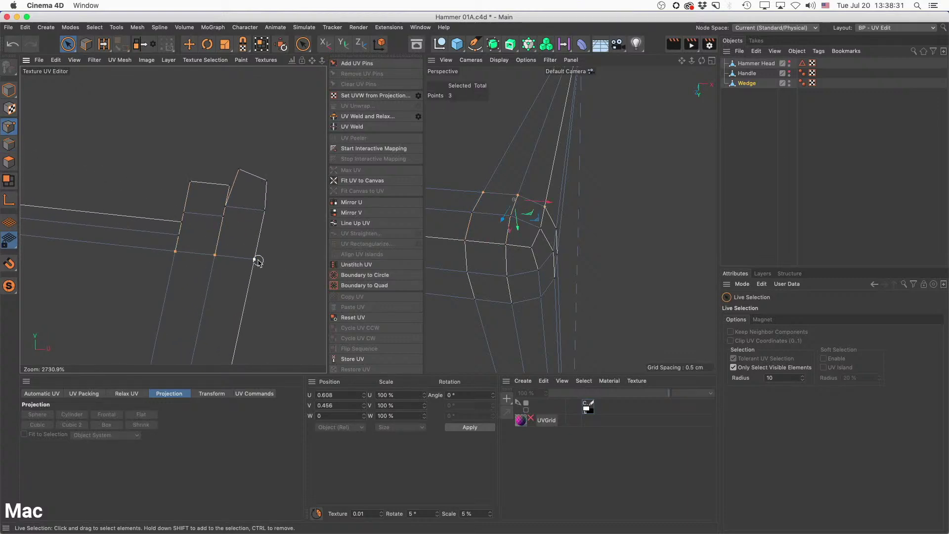
click(357, 64)
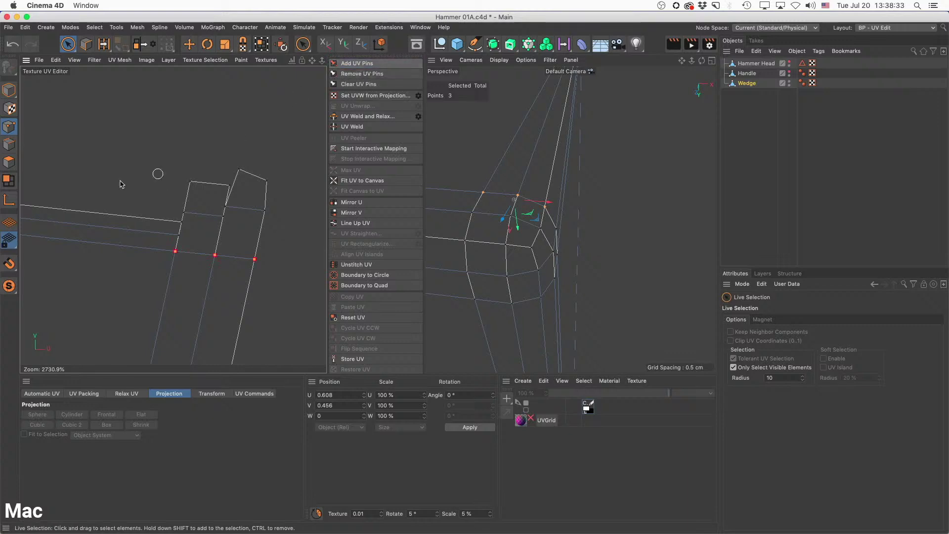
Weld and relax the corner's UVs, restricted to the four selected polygons and using the pins, with Auto Realign off.
click(8, 162)
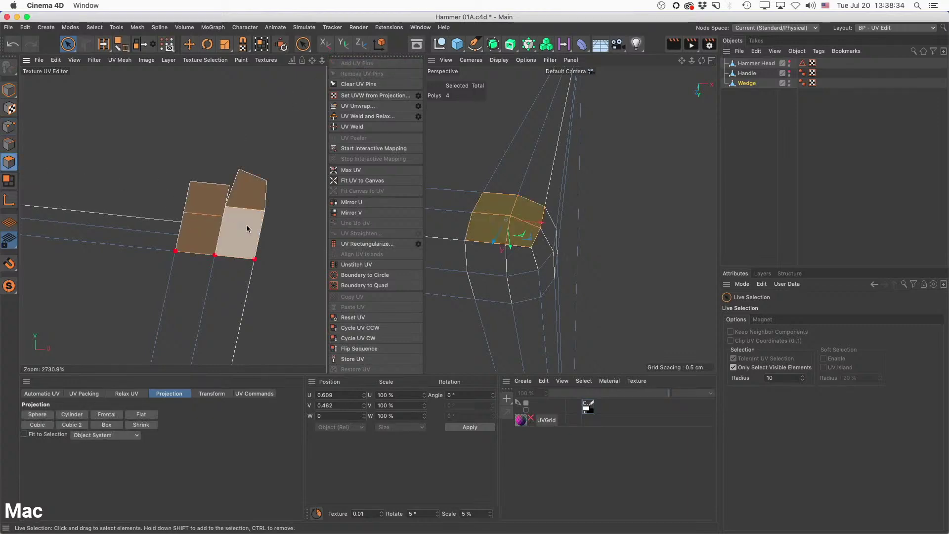
click(385, 118)
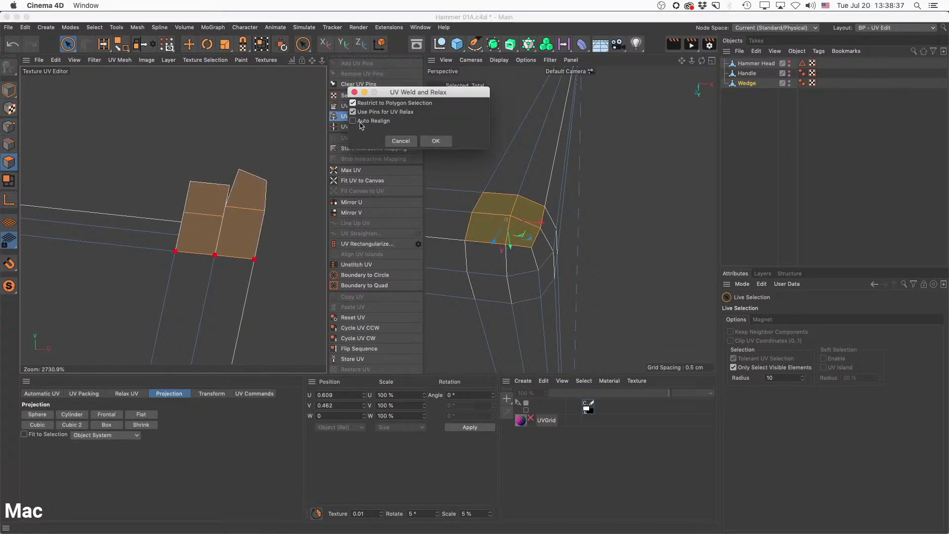
click(436, 142)
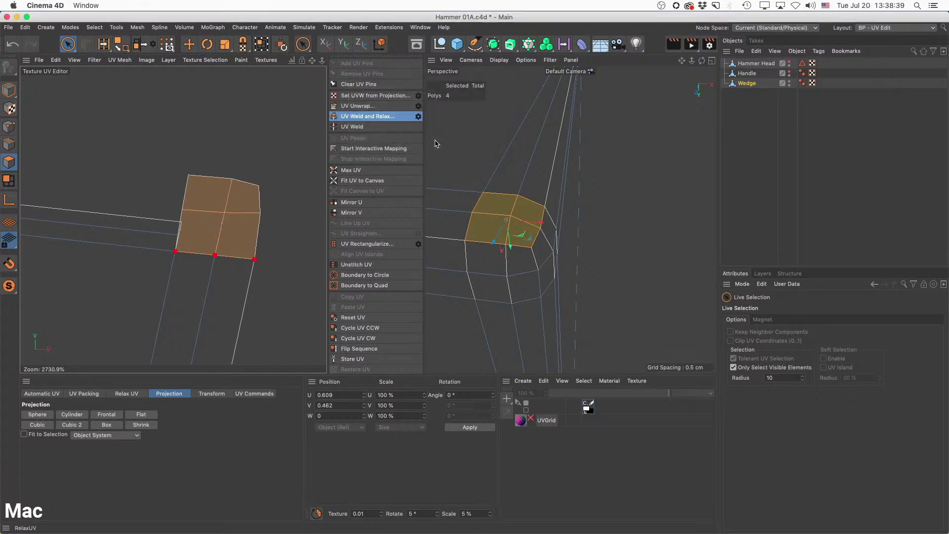
Try UV Weld on the short cut edges along the inner side of the right flap's relaxed upper outer corner.
click(9, 144)
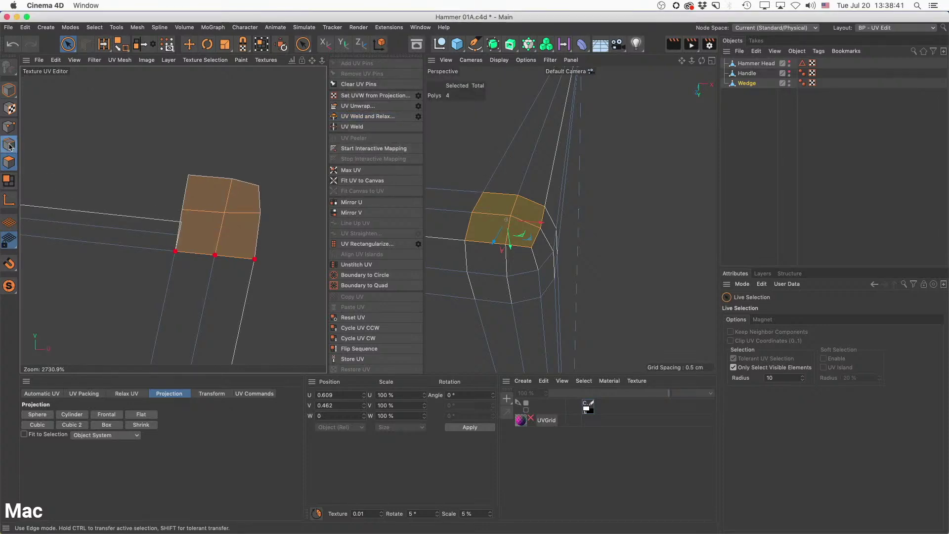
scroll(181, 228, up, 5)
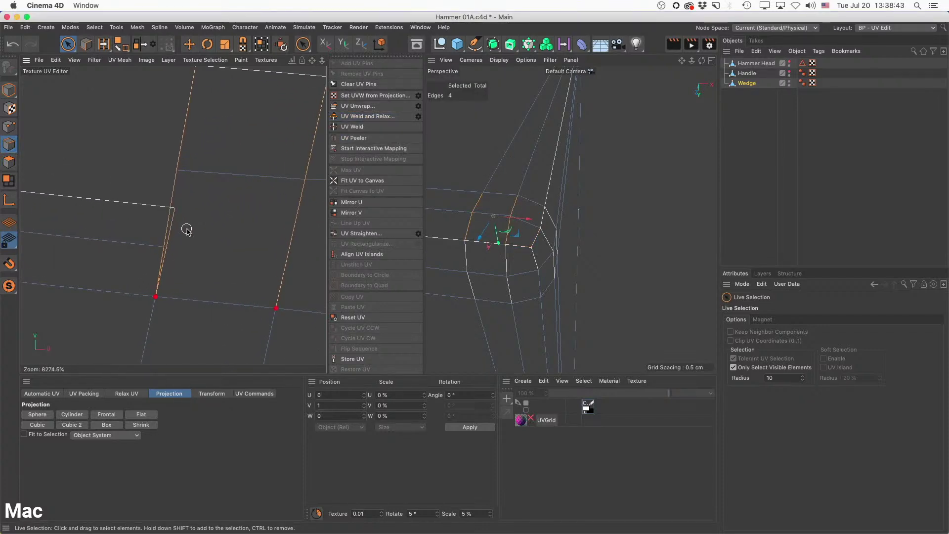
click(170, 227)
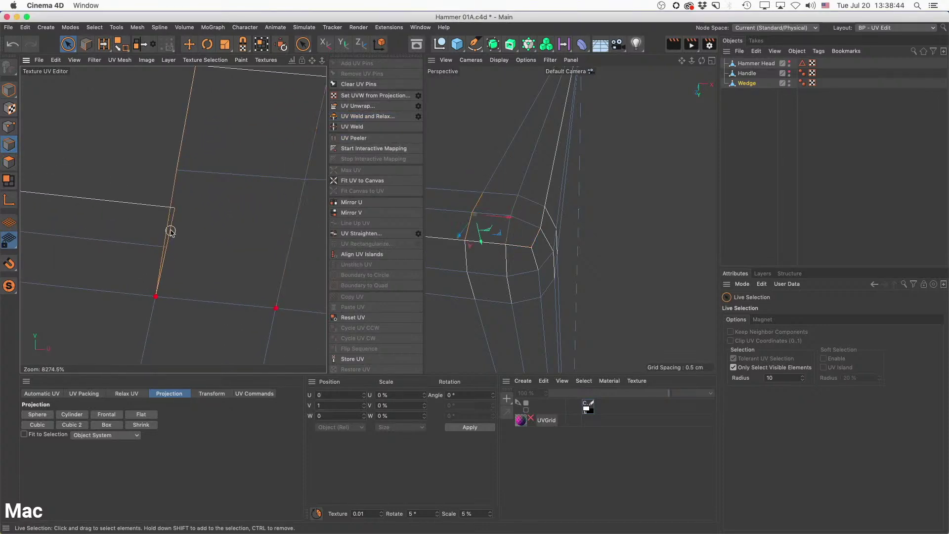
click(382, 127)
scroll(196, 205, down, 6)
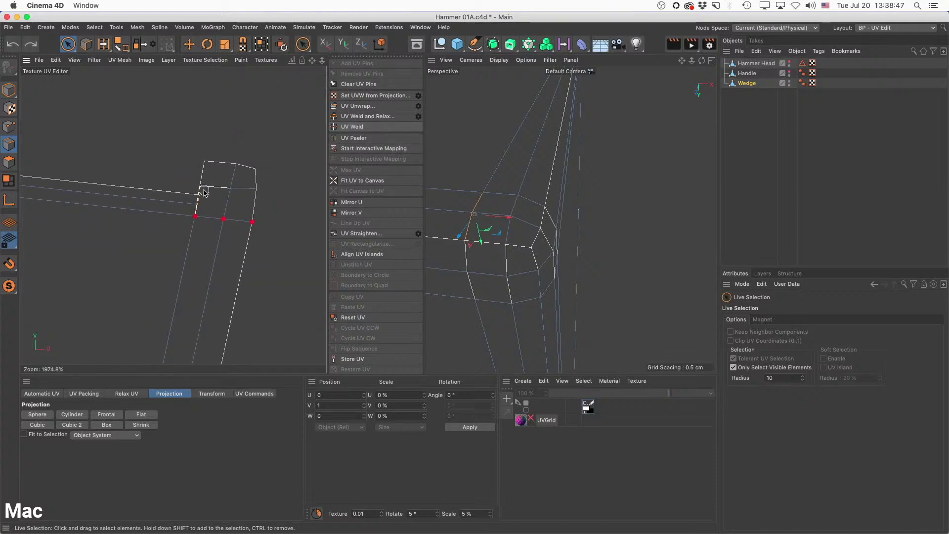
scroll(203, 193, up, 2)
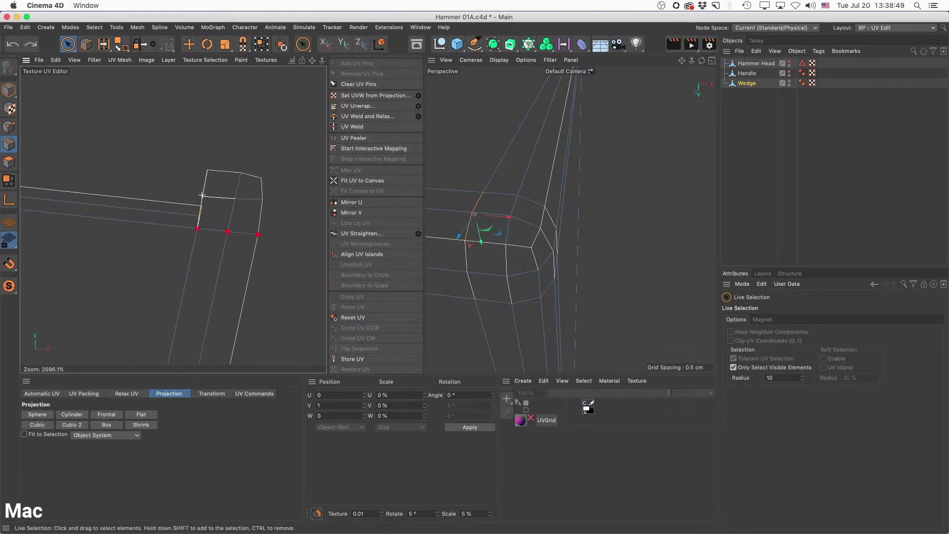
scroll(203, 195, up, 1)
Weld the two short cut edges on the inner side of the right flap's upper outer corner and clear the UV pins.
click(203, 216)
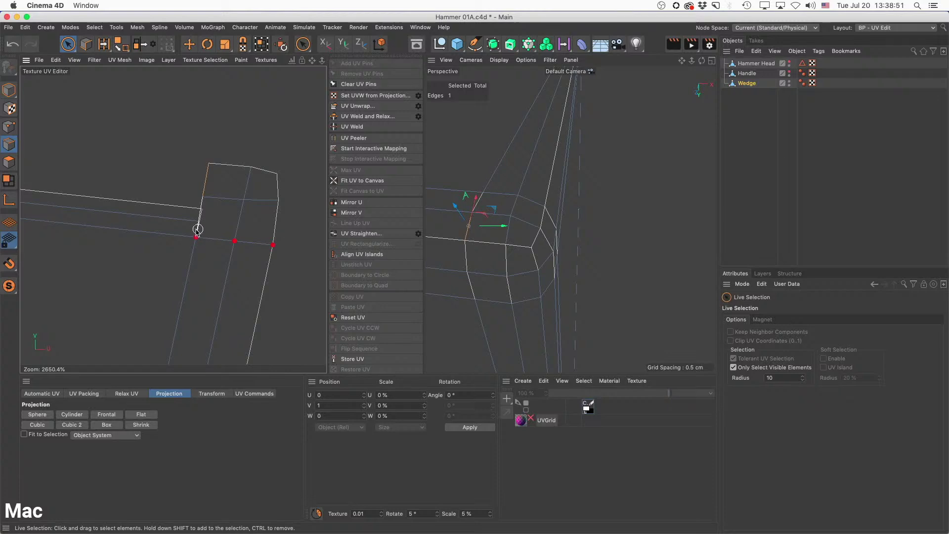
scroll(197, 230, up, 4)
shift+click(189, 229)
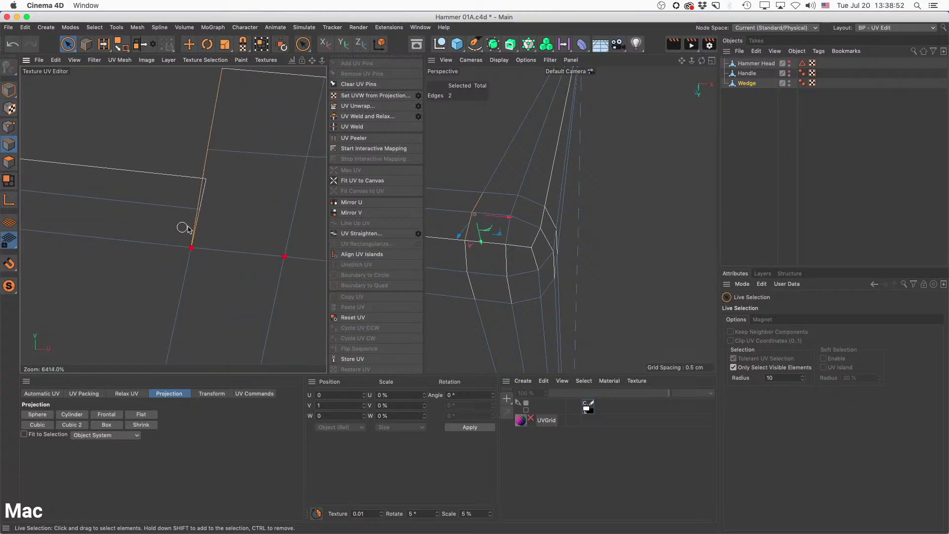
click(368, 128)
scroll(224, 179, down, 8)
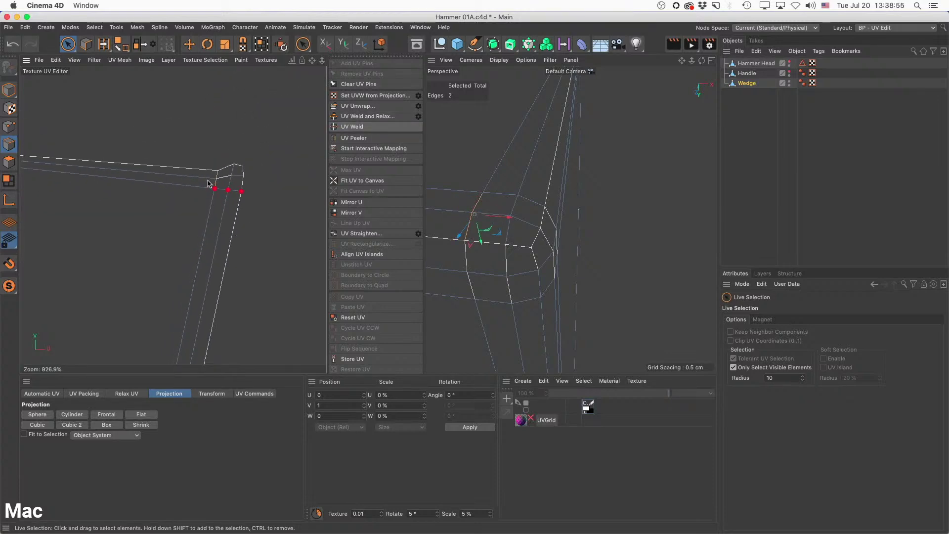
alt+middle_drag(224, 178, 118, 179)
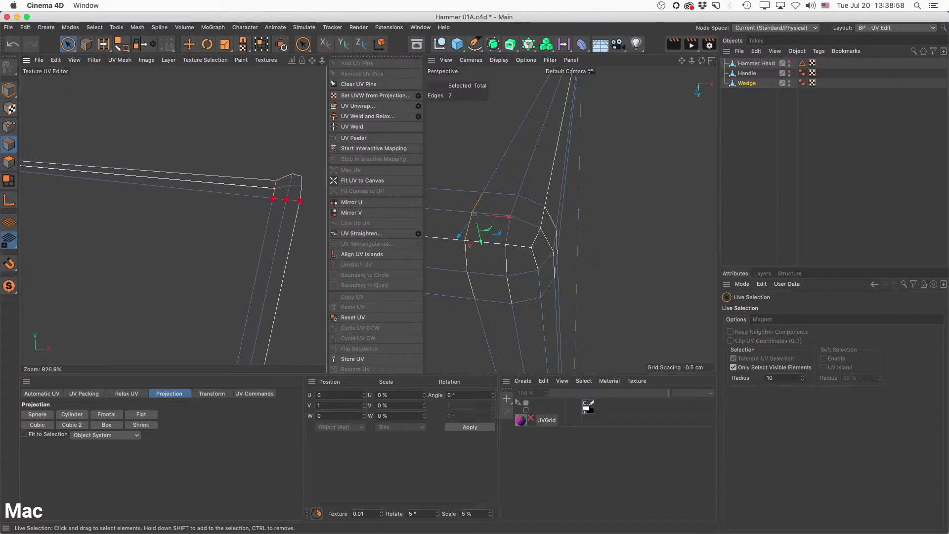
click(380, 87)
Weld the two short vertical cuts in the bevel strips at the right flap's upper inner corner.
alt+middle_drag(42, 206, 150, 216)
scroll(111, 171, up, 5)
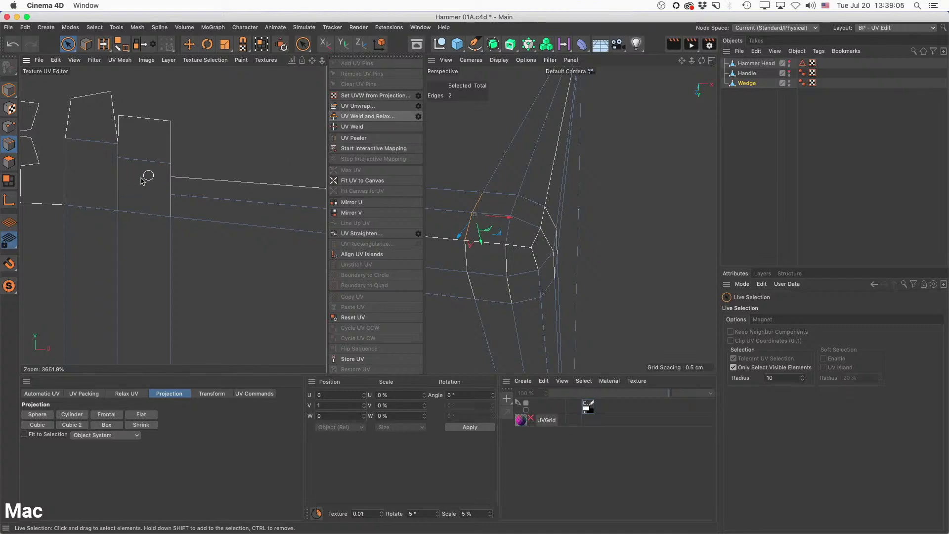
click(182, 144)
click(169, 185)
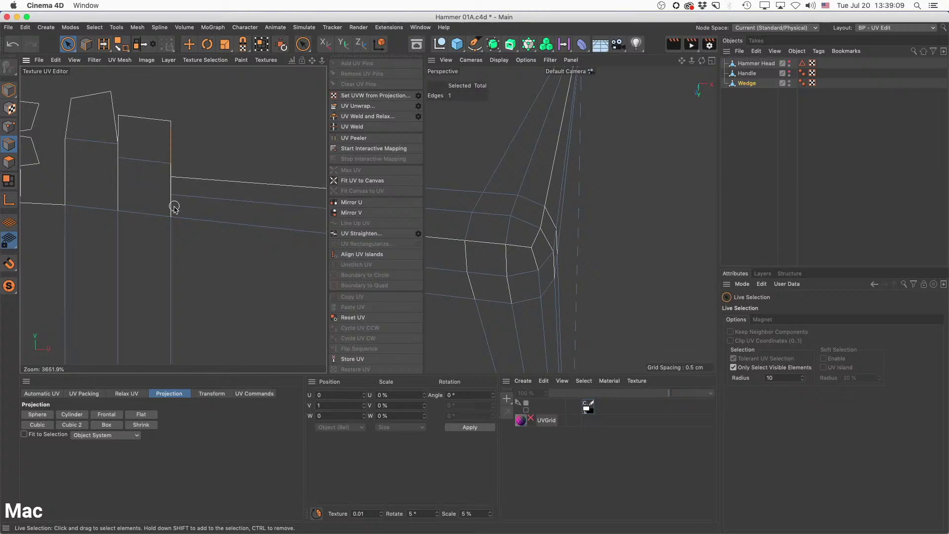
click(363, 128)
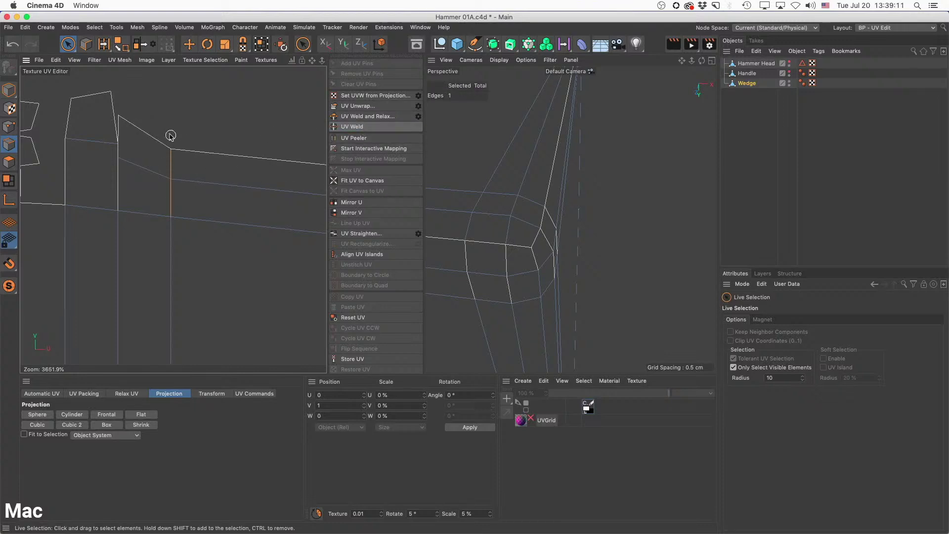
click(112, 129)
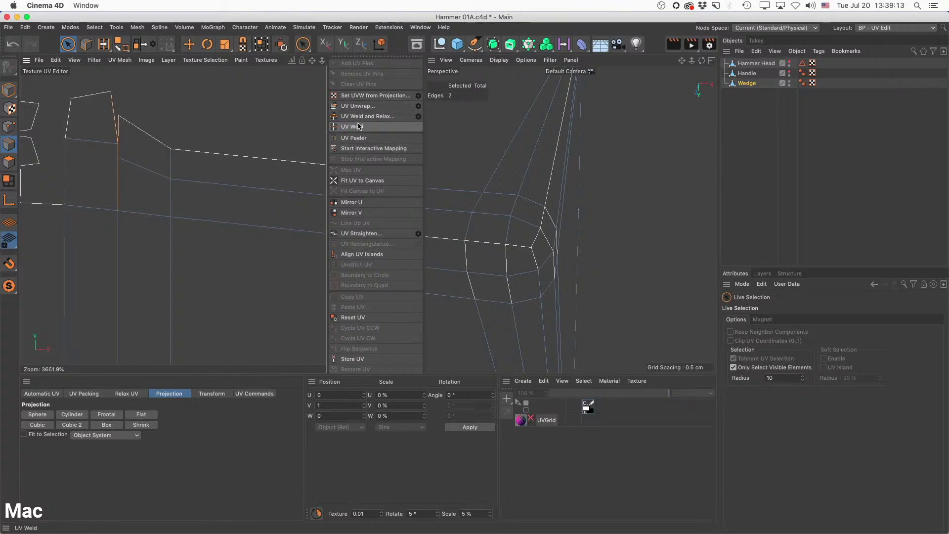
scroll(253, 182, down, 10)
Select the four short bevel edges along the cuts at the right flap's lower outer corner and weld their UVs.
alt+middle_drag(253, 182, 118, 160)
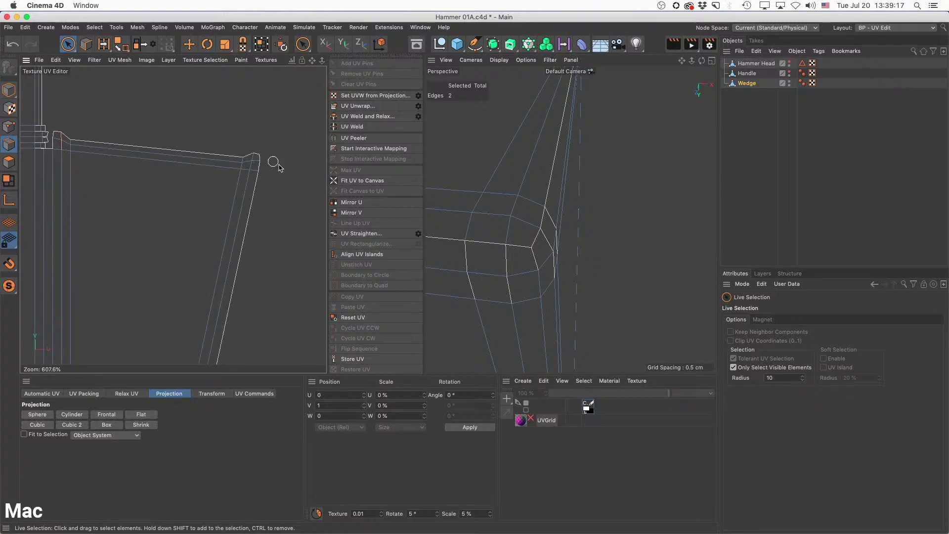
scroll(240, 176, down, 4)
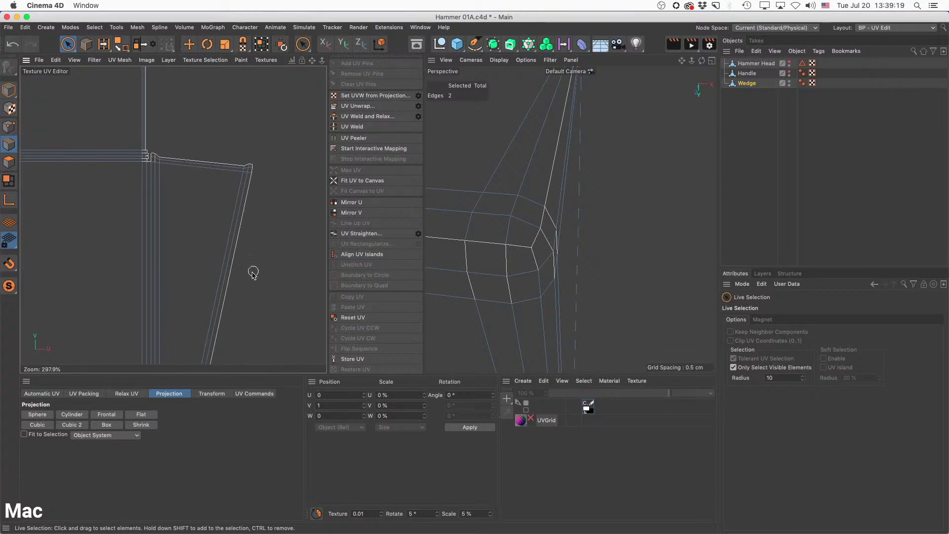
alt+middle_drag(253, 271, 286, 119)
scroll(221, 258, up, 10)
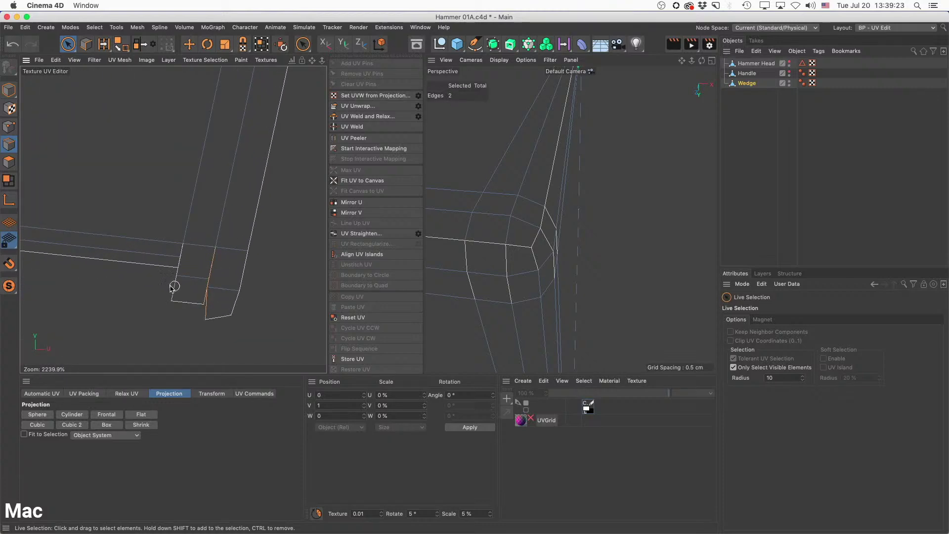
scroll(191, 265, up, 3)
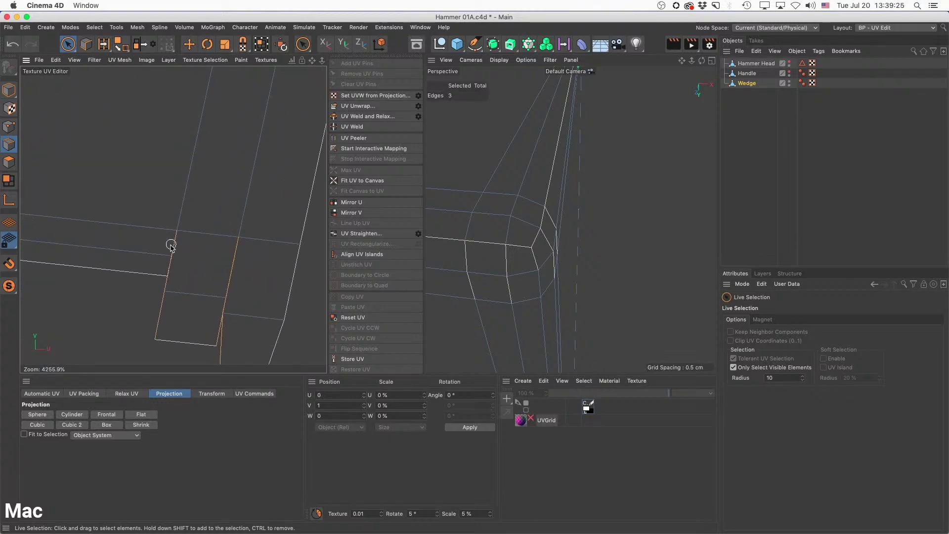
click(352, 127)
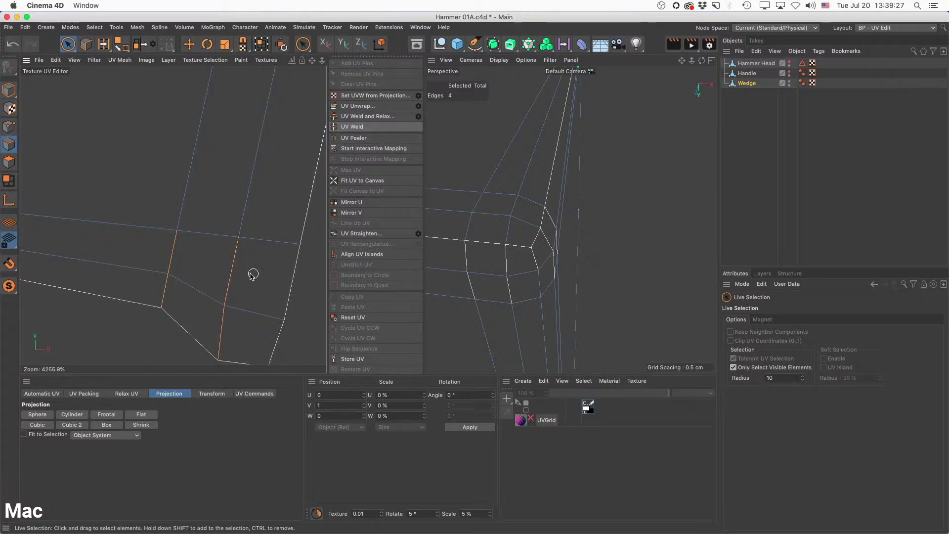
Weld the short bevel edges along the vertical cuts at the right flap's lower inner corner.
scroll(254, 272, down, 7)
scroll(240, 271, up, 8)
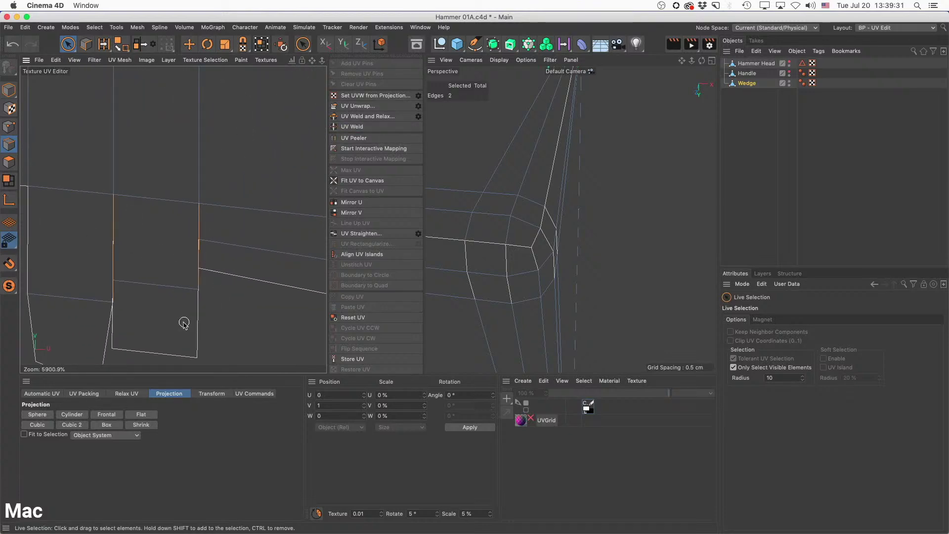
click(357, 126)
scroll(231, 252, down, 6)
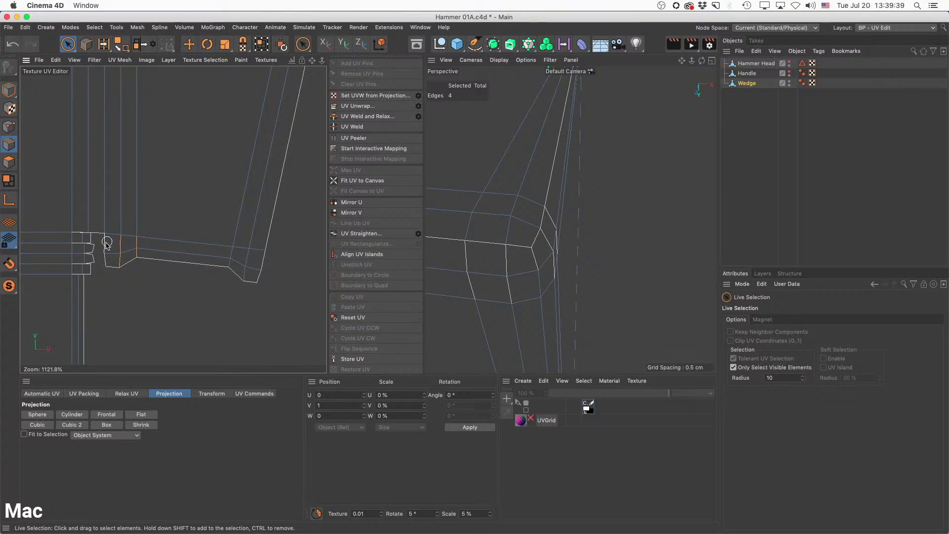
Weld the flap's inner vertical cut edge to the end of the top horizontal strip, plus the short horizontal cut above that strip.
scroll(107, 246, up, 4)
alt+middle_drag(88, 252, 168, 242)
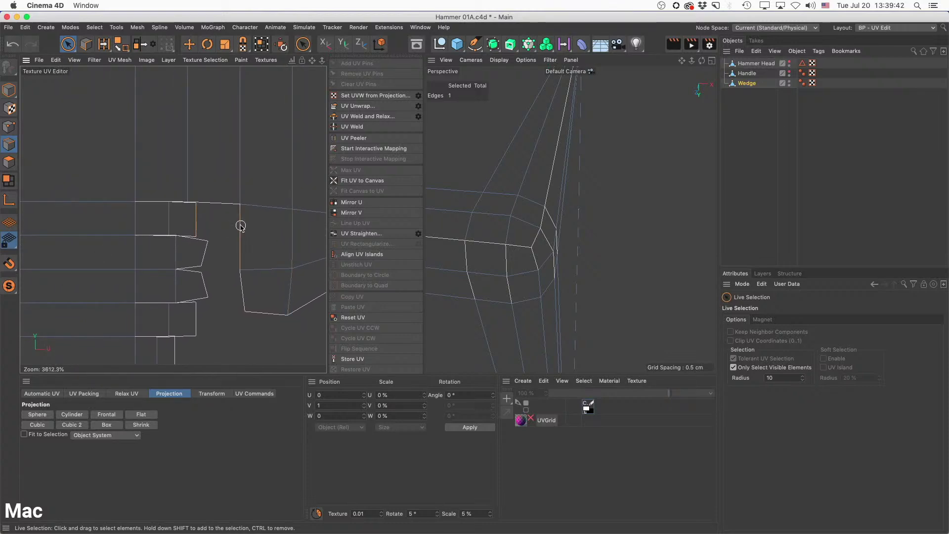
click(356, 127)
shift+click(154, 196)
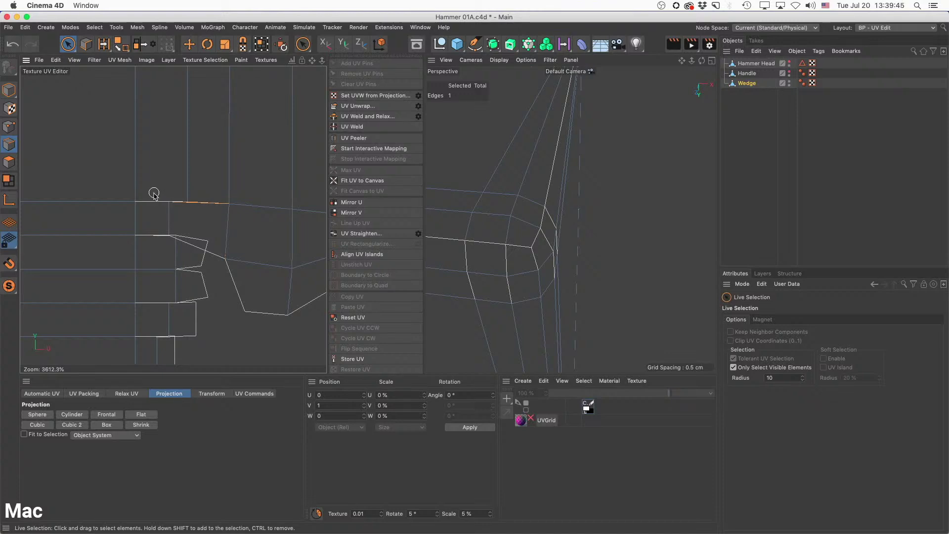
click(351, 128)
Weld the successive short cuts between the horizontal bevel strips and the flap's lower inner corner, working down to the lowest strip.
mouse_move(257, 242)
alt+middle_down()
mouse_move(267, 207)
mouse_move(251, 247)
alt+middle_up()
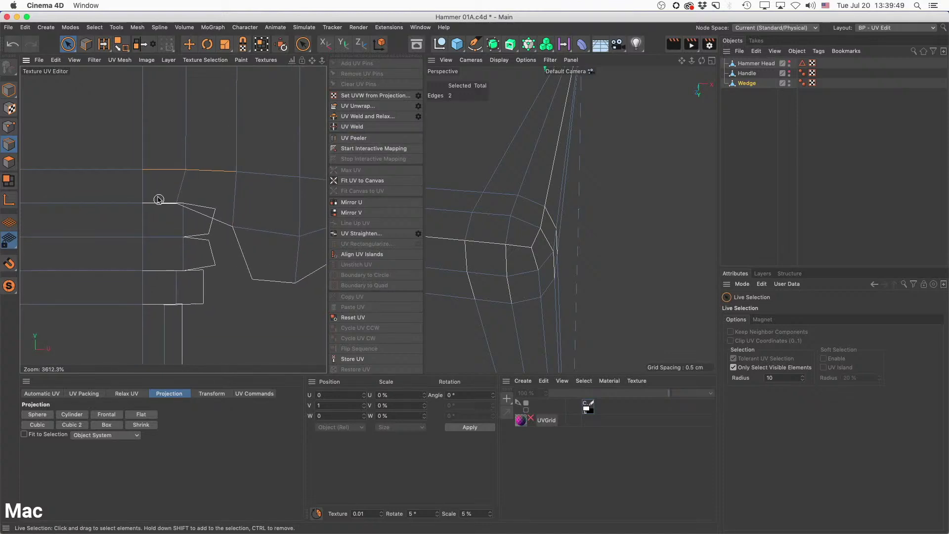
click(352, 126)
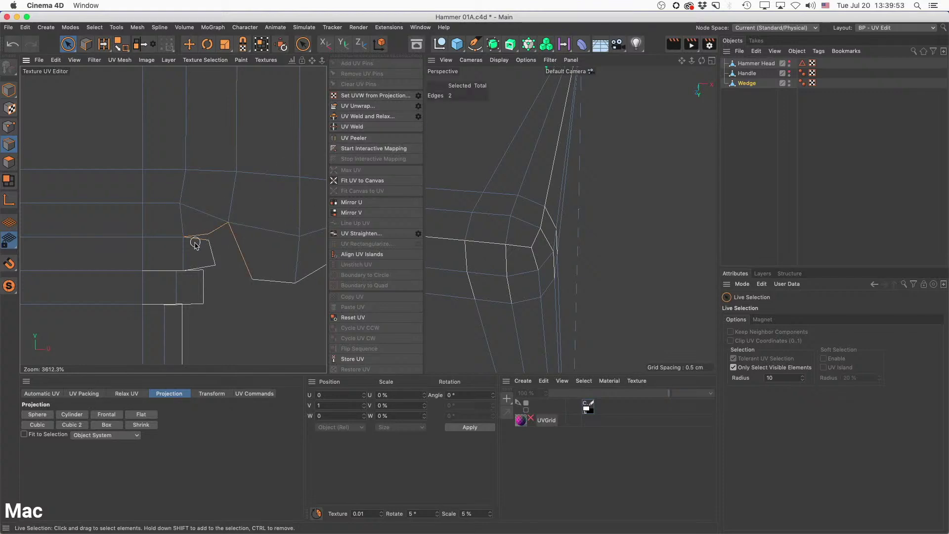
click(368, 127)
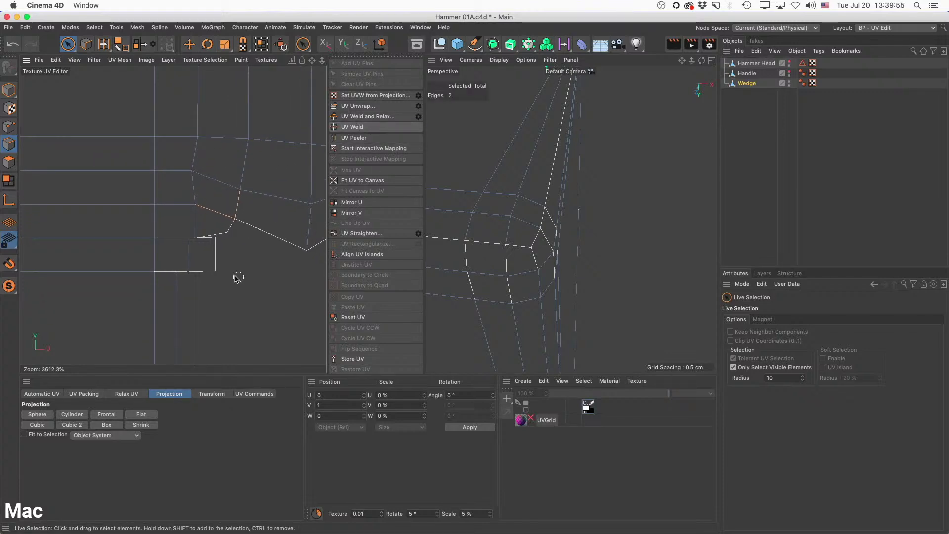
click(162, 238)
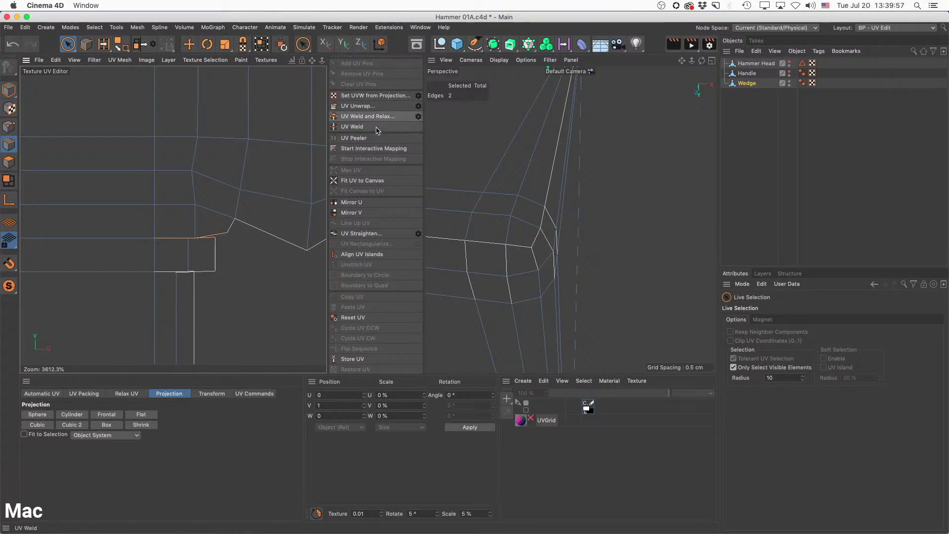
scroll(281, 243, down, 5)
Examine the welded lower corners of the right flap and the cuts remaining around the bottom section of the UV island.
alt+middle_drag(280, 262, 181, 248)
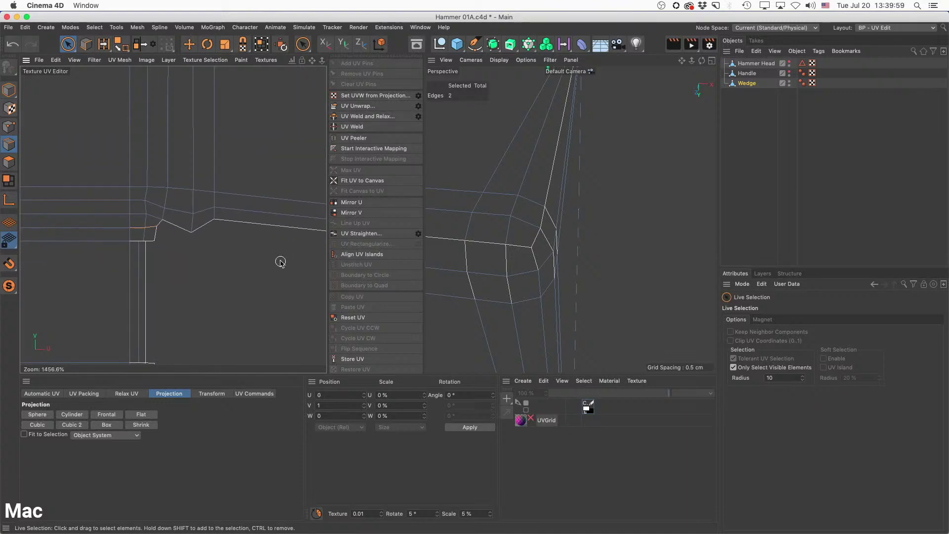
scroll(210, 214, down, 8)
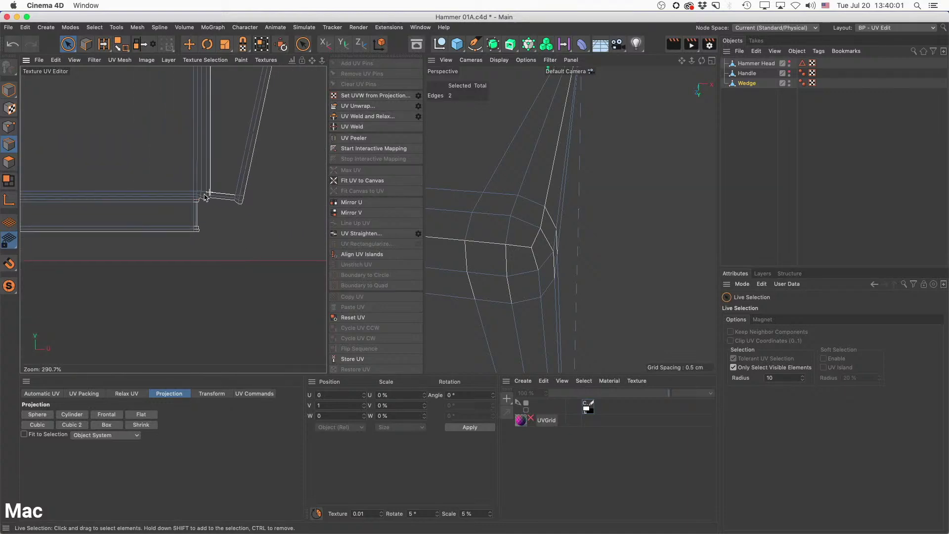
scroll(190, 257, up, 8)
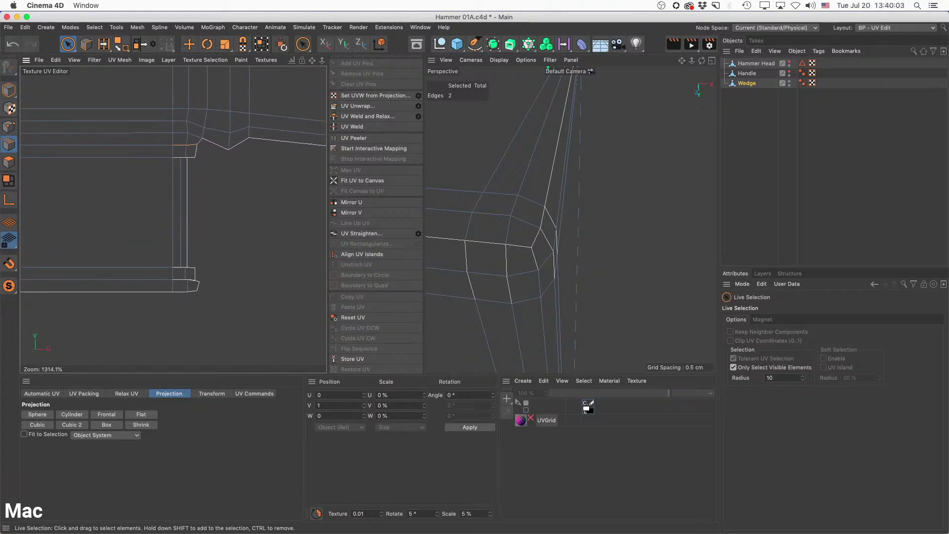
alt+middle_drag(227, 188, 220, 197)
scroll(266, 151, down, 4)
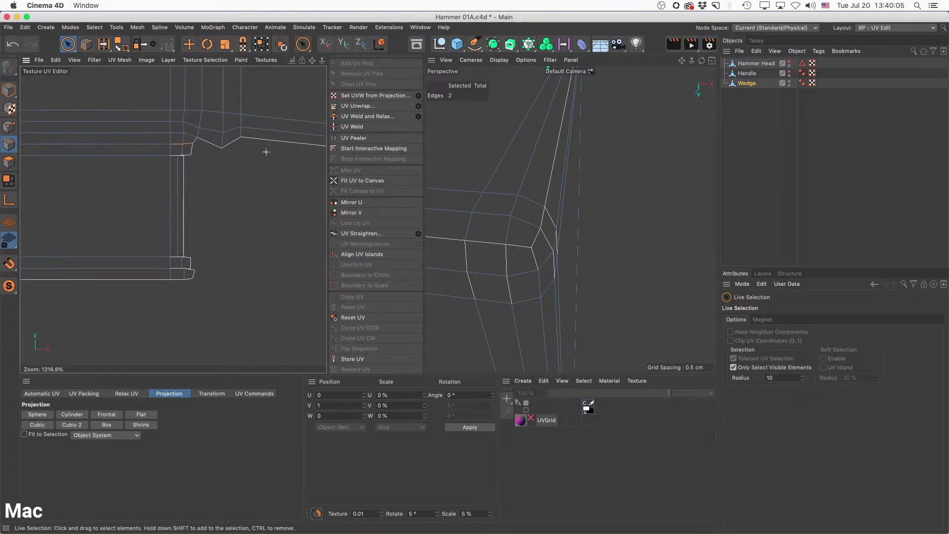
scroll(266, 152, down, 2)
alt+middle_drag(295, 157, 293, 175)
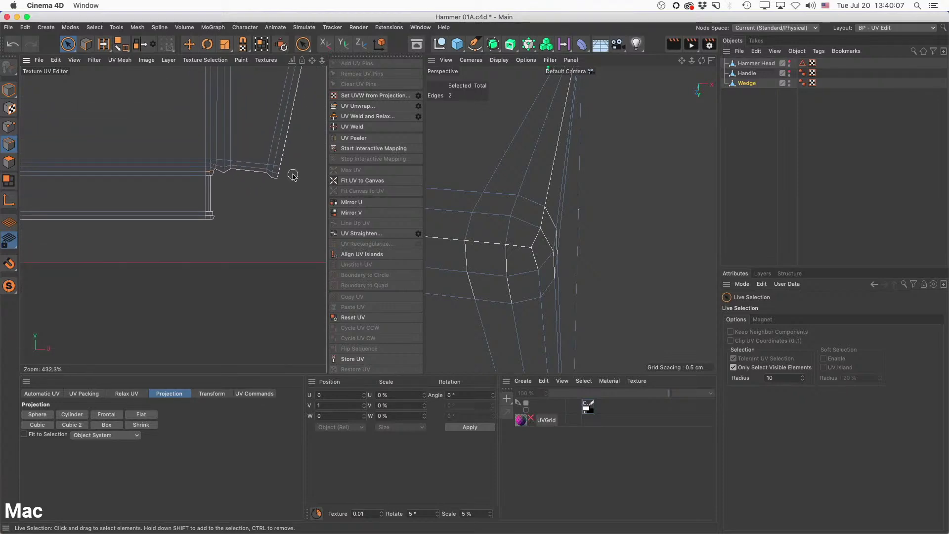
Weld the two short horizontal edges joining the lowest corner strip to the vertical bevel strips of the bottom section.
scroll(210, 178, up, 12)
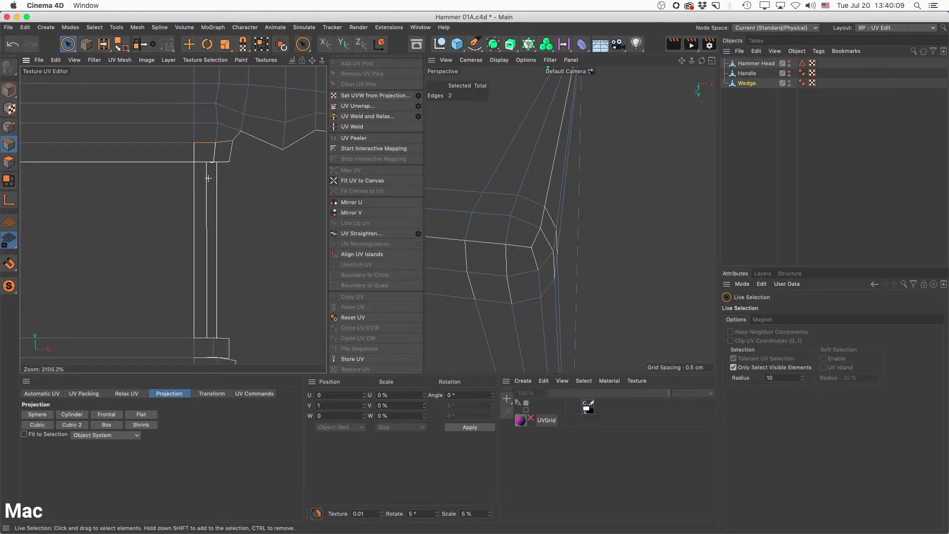
scroll(201, 161, up, 1)
click(191, 158)
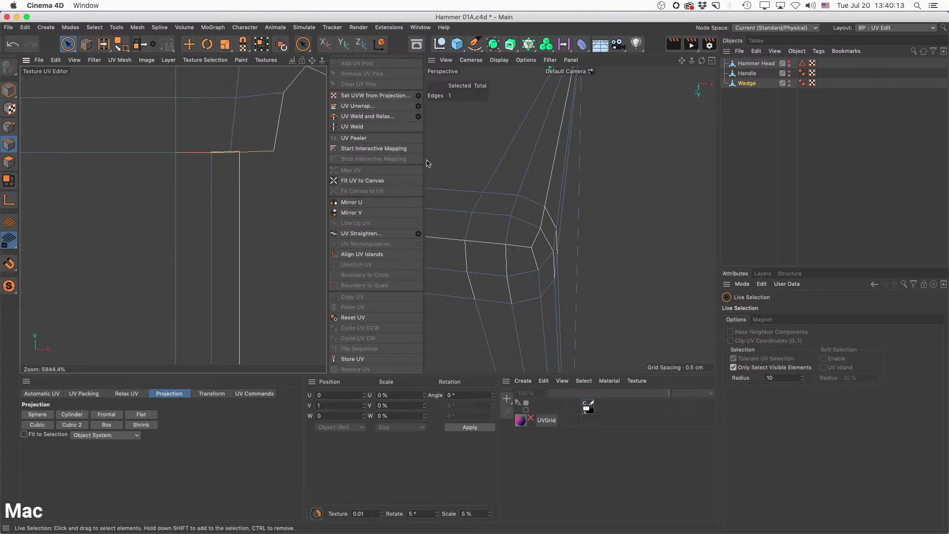
click(358, 126)
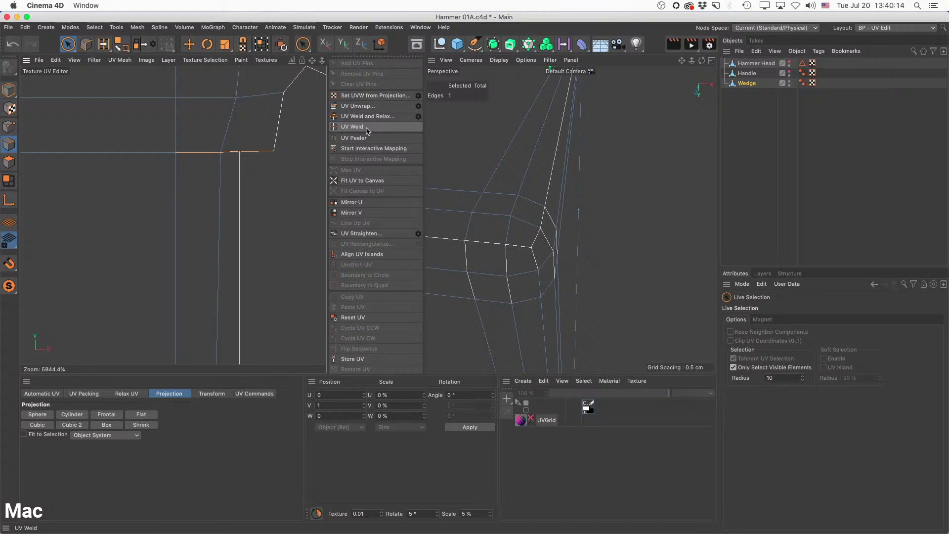
scroll(221, 151, up, 4)
click(226, 150)
click(348, 127)
scroll(286, 189, down, 10)
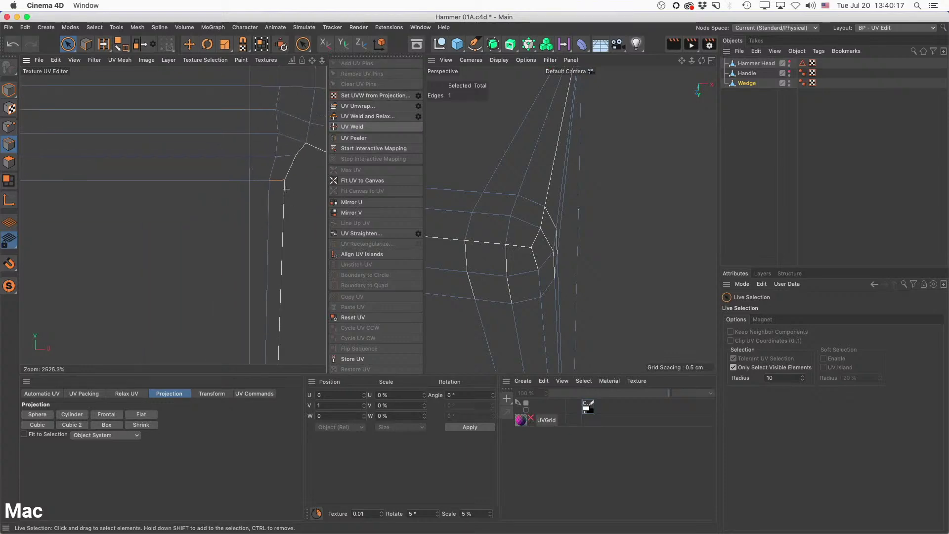
Weld the two short horizontal edges and the adjoining outer corner edges beside the bottom section of the Wedge's UV island.
scroll(286, 189, up, 4)
scroll(239, 227, up, 3)
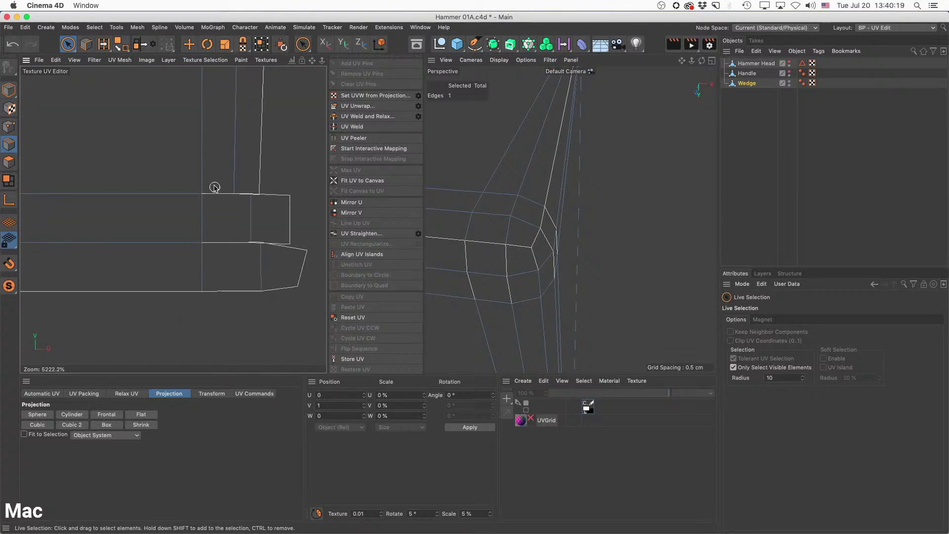
click(354, 127)
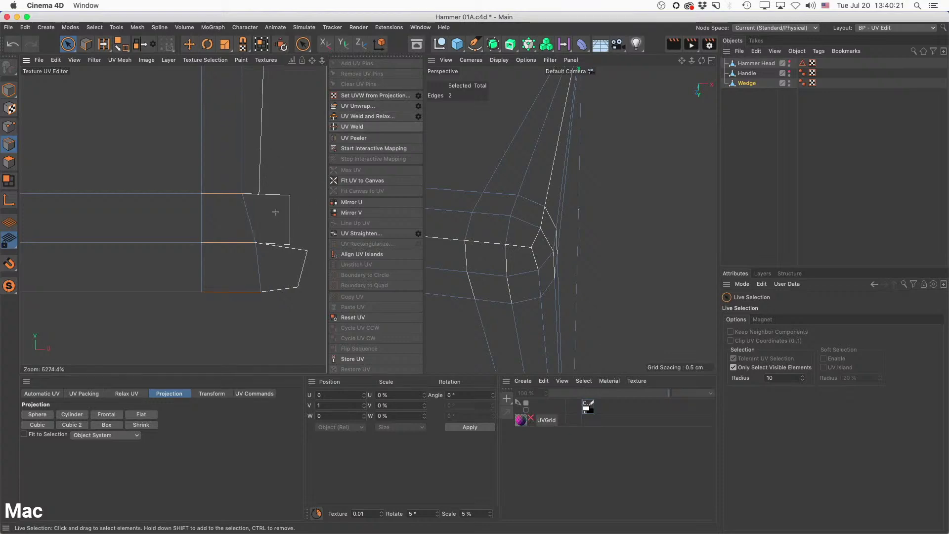
scroll(274, 209, up, 3)
click(243, 186)
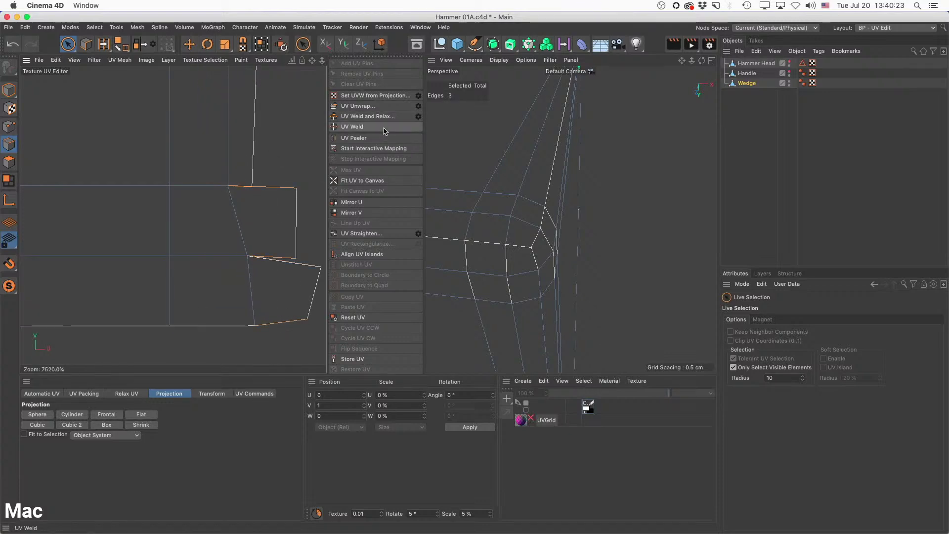
click(366, 126)
Examine the welded corners and the complete layout of the Wedge's UV island.
scroll(278, 240, down, 10)
alt+middle_drag(278, 241, 171, 286)
scroll(276, 197, down, 2)
alt+middle_drag(200, 200, 289, 197)
alt+middle_drag(214, 167, 117, 206)
alt+middle_drag(164, 185, 118, 312)
alt+middle_drag(187, 219, 145, 506)
scroll(235, 122, down, 5)
alt+middle_drag(201, 106, 212, 139)
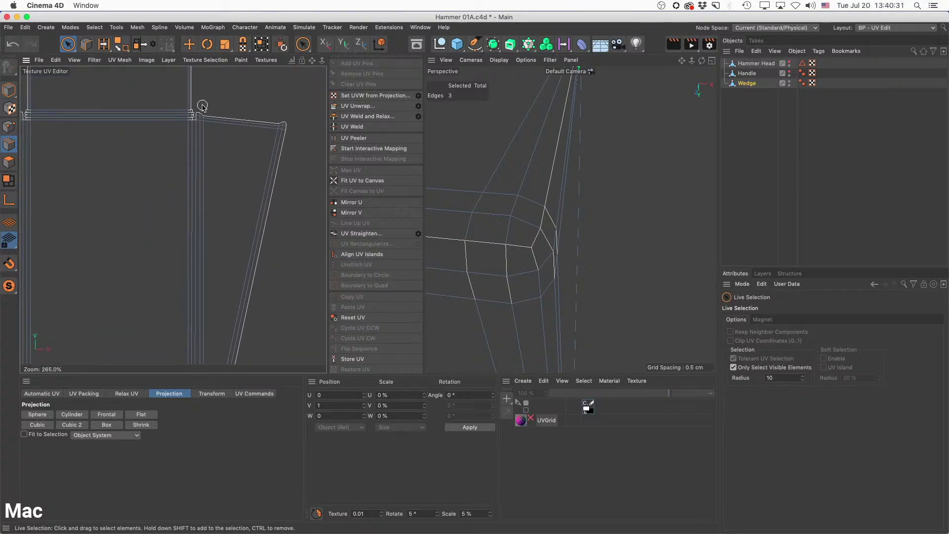
alt+middle_drag(140, 140, 179, 135)
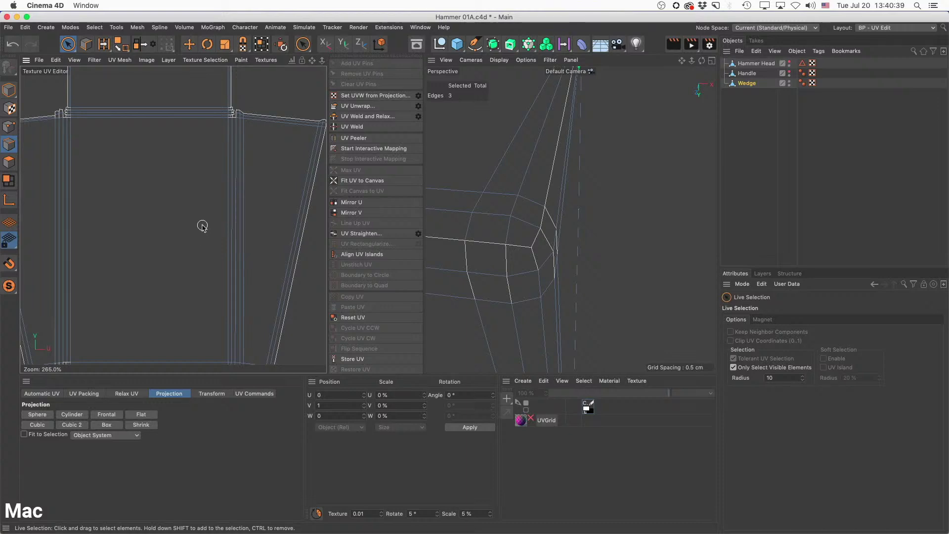
scroll(223, 233, down, 3)
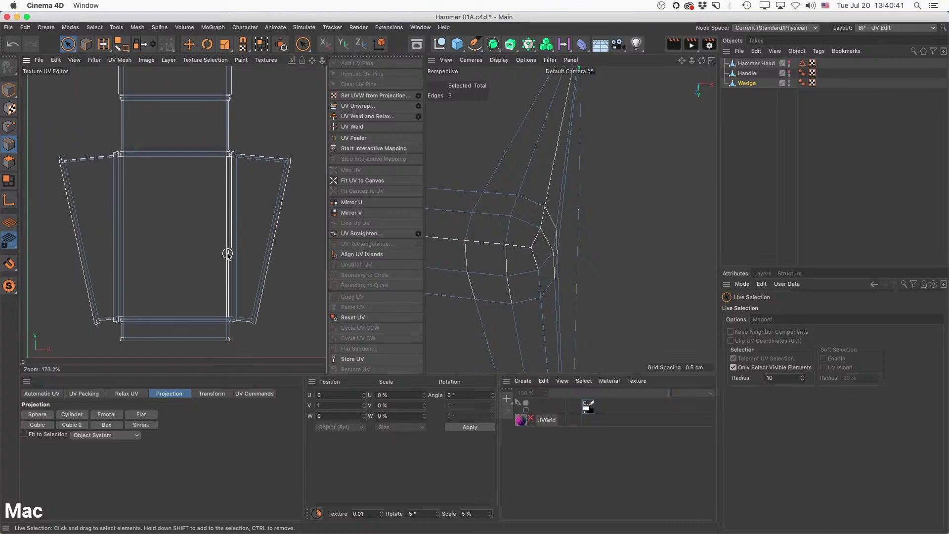
alt+middle_drag(229, 254, 228, 221)
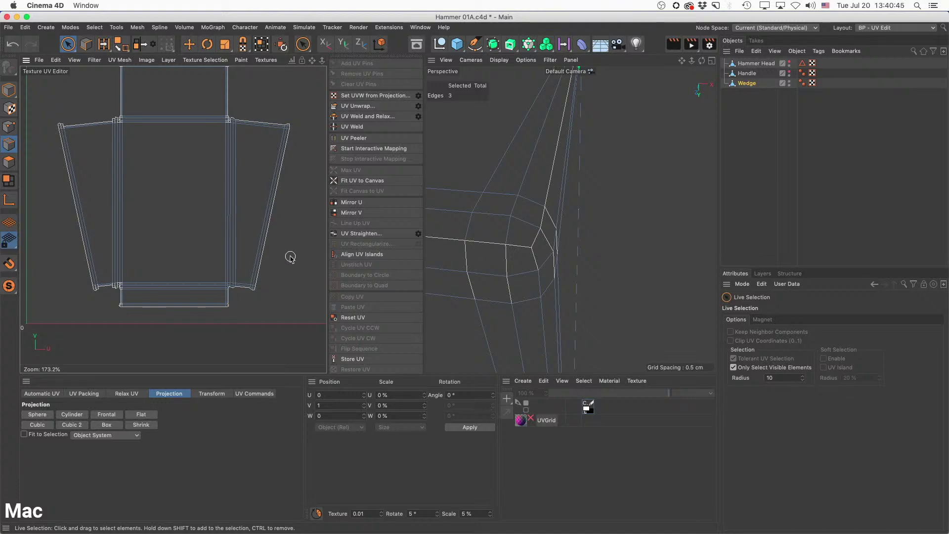
Show the Handle in the viewport in place of the Wedge and frame it.
click(771, 74)
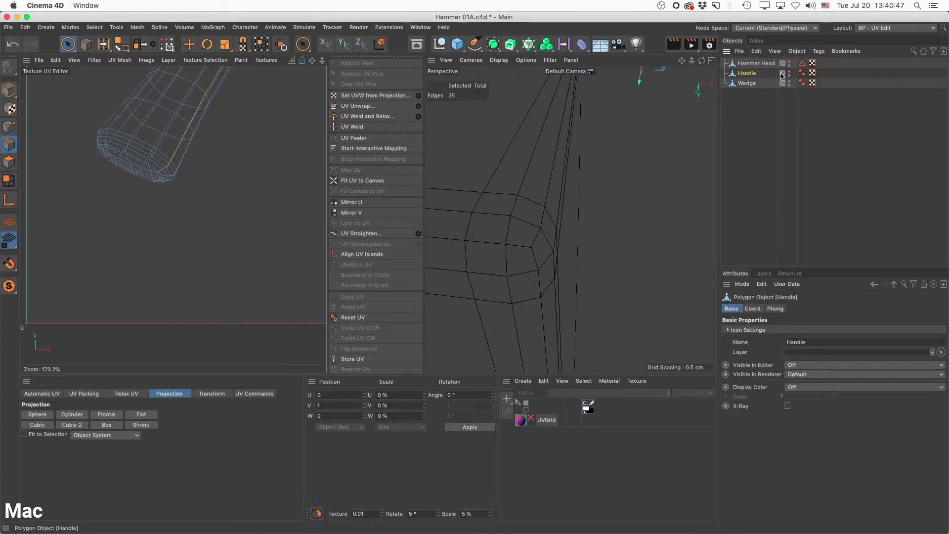
click(789, 71)
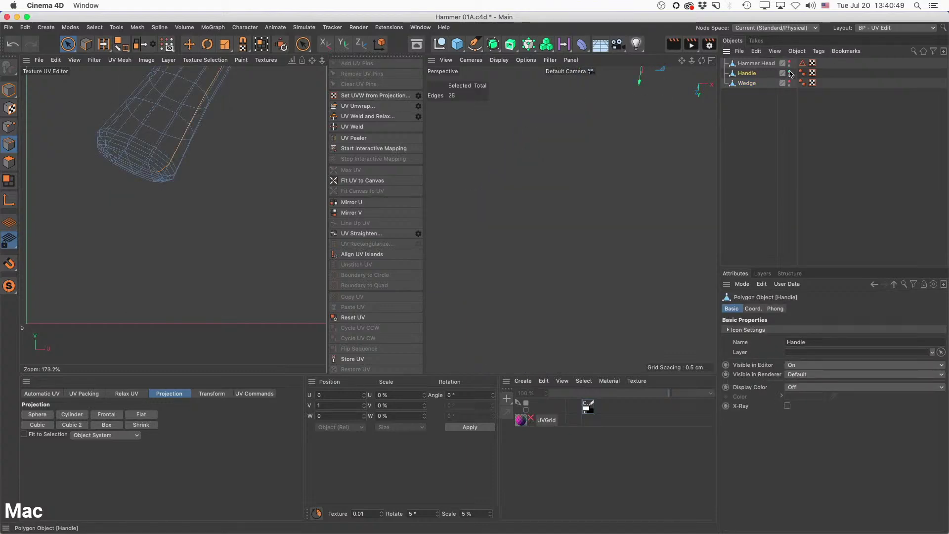
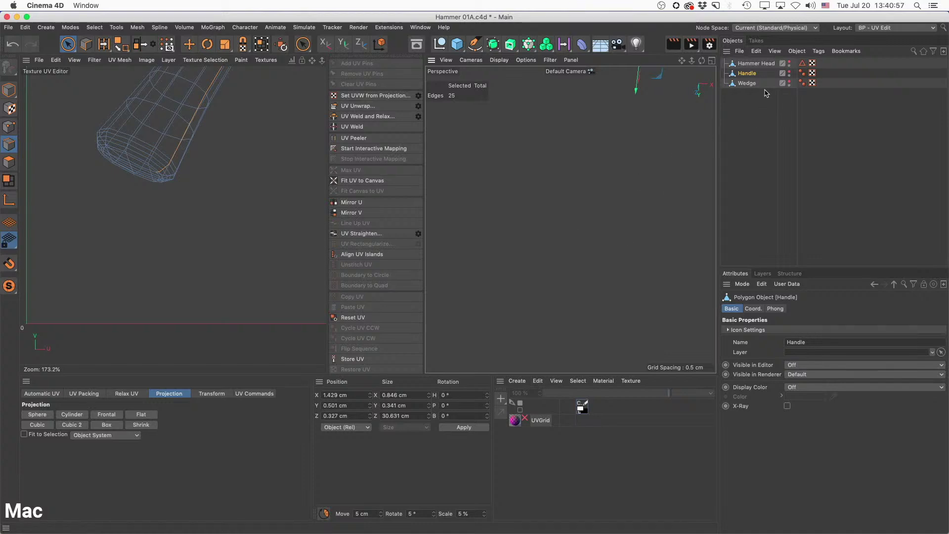
click(790, 72)
key(o)
alt+drag(565, 275, 591, 262)
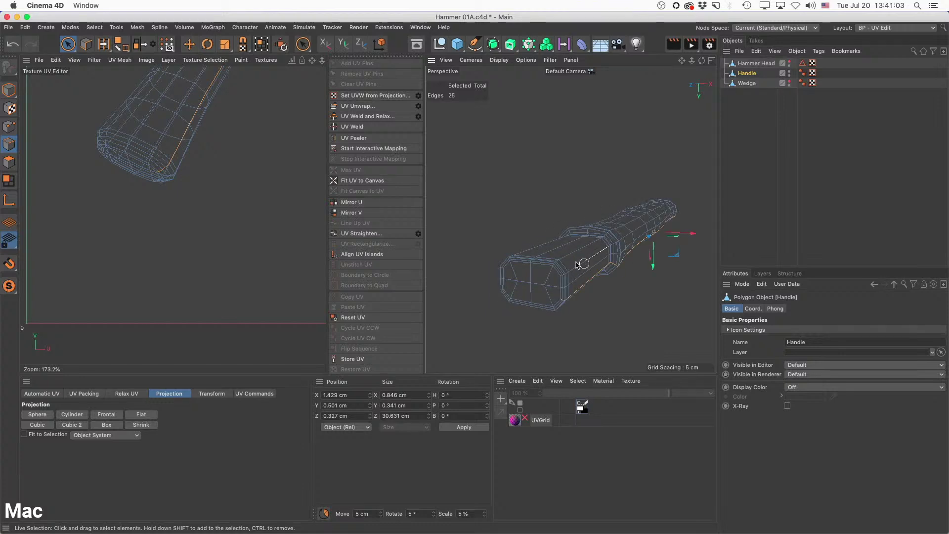
Select all polygons of the Handle.
click(9, 162)
key(ctrl+a)
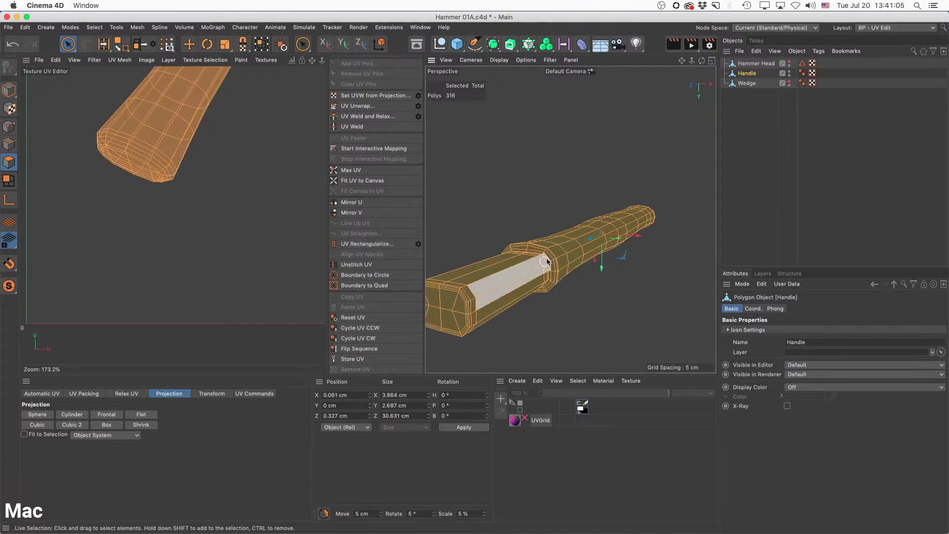
scroll(652, 248, up, 5)
alt+drag(651, 247, 535, 255)
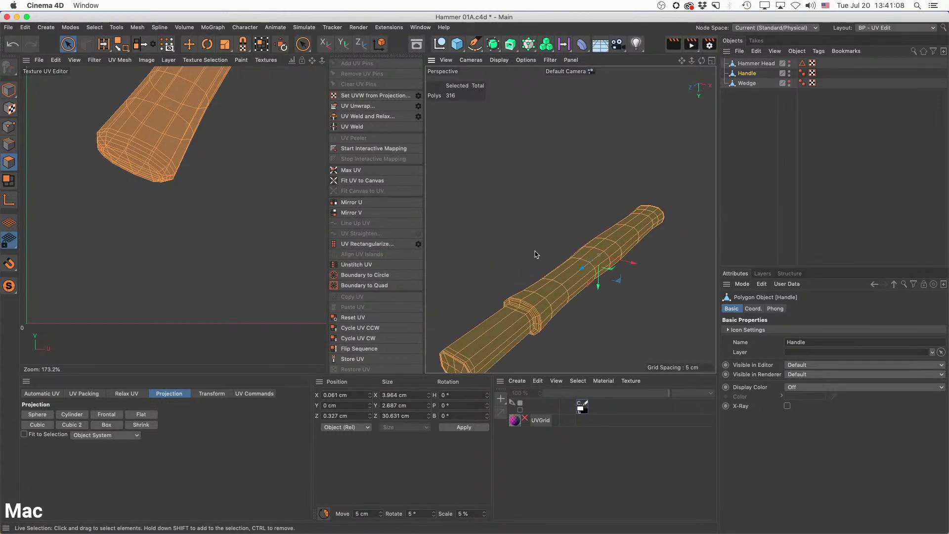
Show the Hammer Head temporarily to examine where it meets the Handle, and hide it again.
alt+click(790, 64)
scroll(539, 299, up, 3)
alt+drag(538, 299, 631, 310)
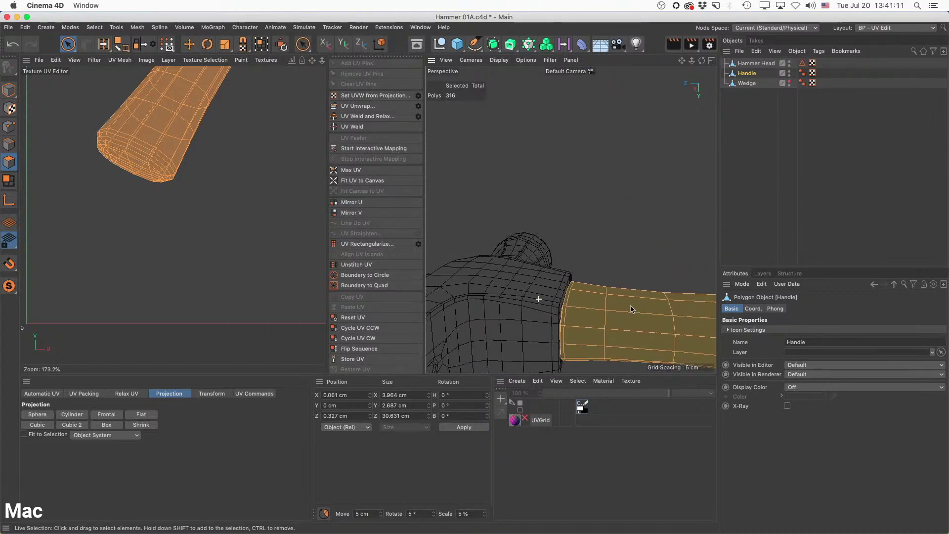
alt+click(790, 64)
Select the edge loop where the Handle's narrow section meets the collar and unwrap the UVs along it.
alt+drag(618, 297, 590, 300)
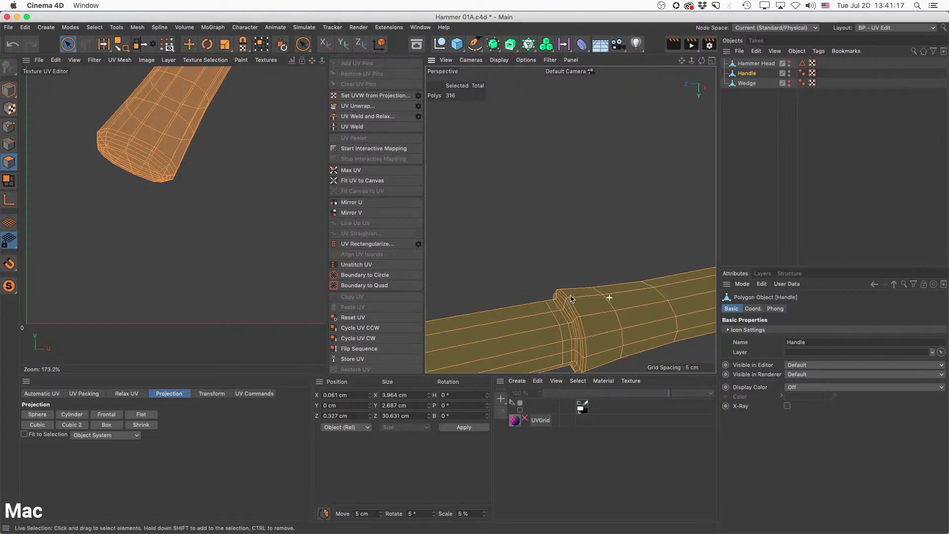
alt+middle_drag(589, 301, 641, 212)
alt+drag(641, 211, 588, 210)
alt+drag(540, 260, 576, 250)
alt+right_drag(576, 249, 639, 247)
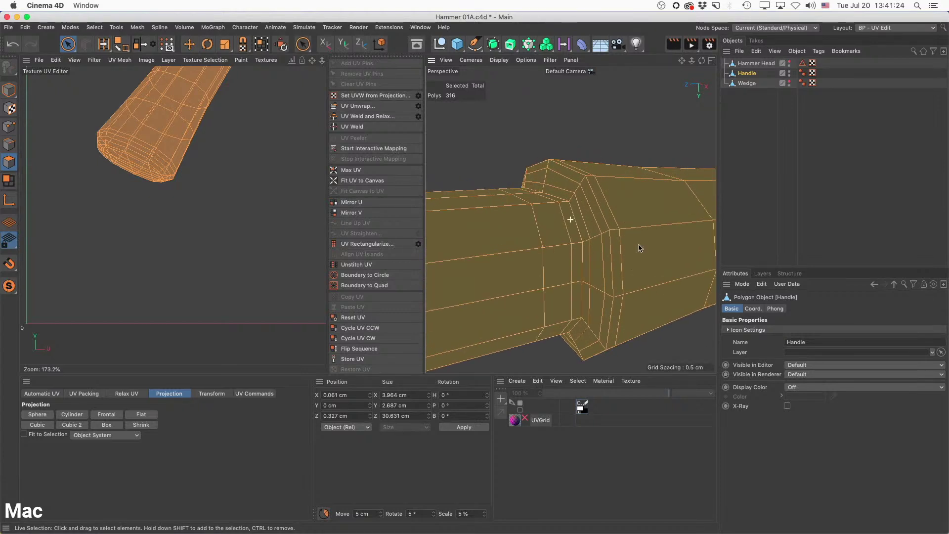
click(9, 145)
click(188, 44)
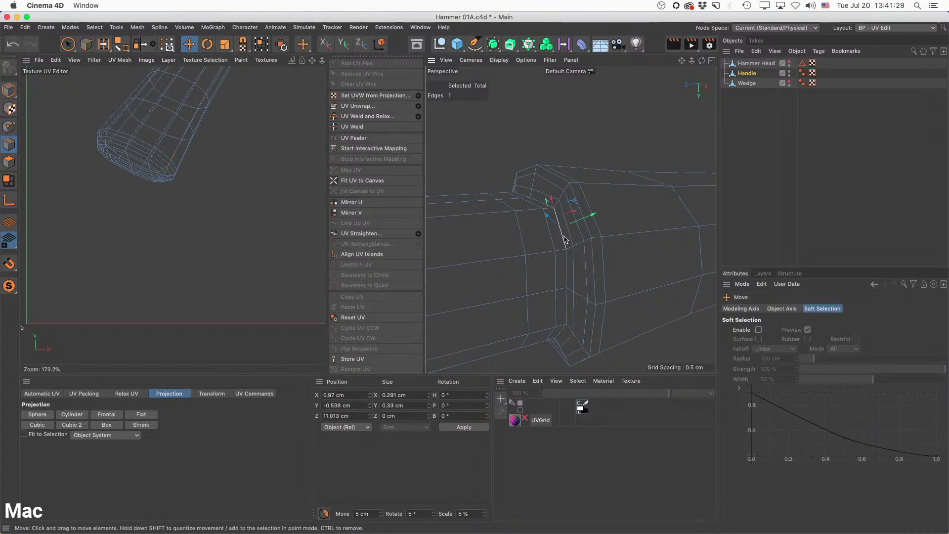
double_click(562, 237)
scroll(263, 165, down, 5)
alt+middle_drag(263, 164, 222, 162)
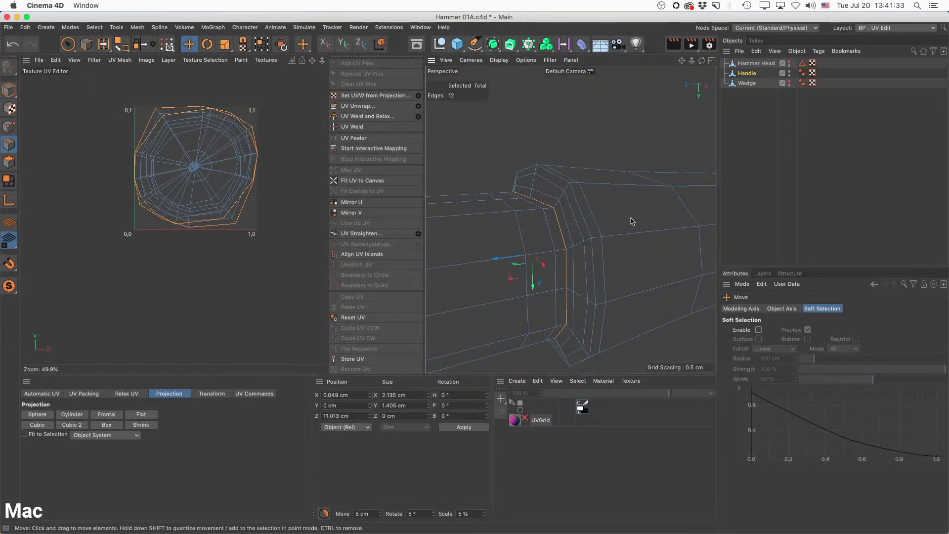
Select the edge loop just behind the bevel of the narrow section's end cap and unwrap the Handle's UVs along it.
scroll(631, 220, down, 3)
alt+drag(630, 212, 556, 192)
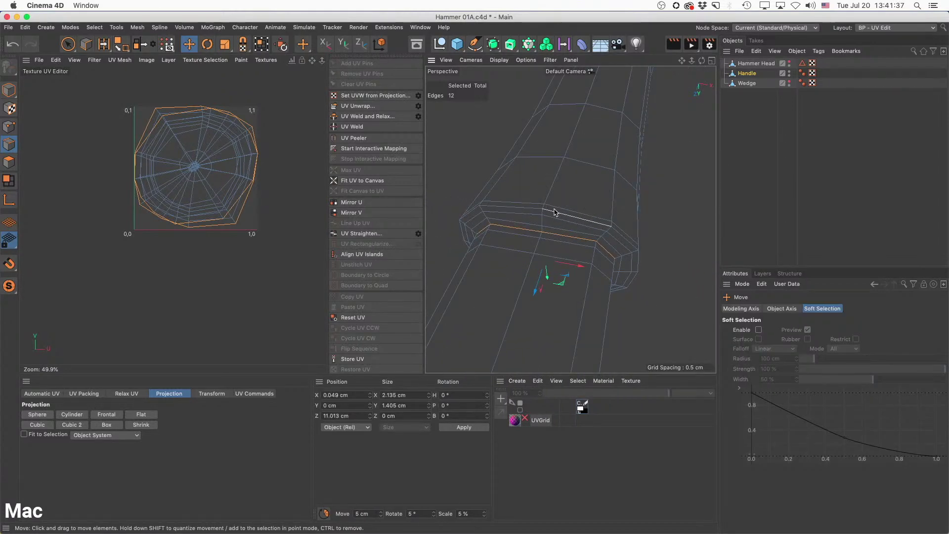
scroll(570, 218, down, 5)
alt+drag(534, 216, 615, 278)
scroll(548, 246, up, 1)
scroll(547, 246, up, 5)
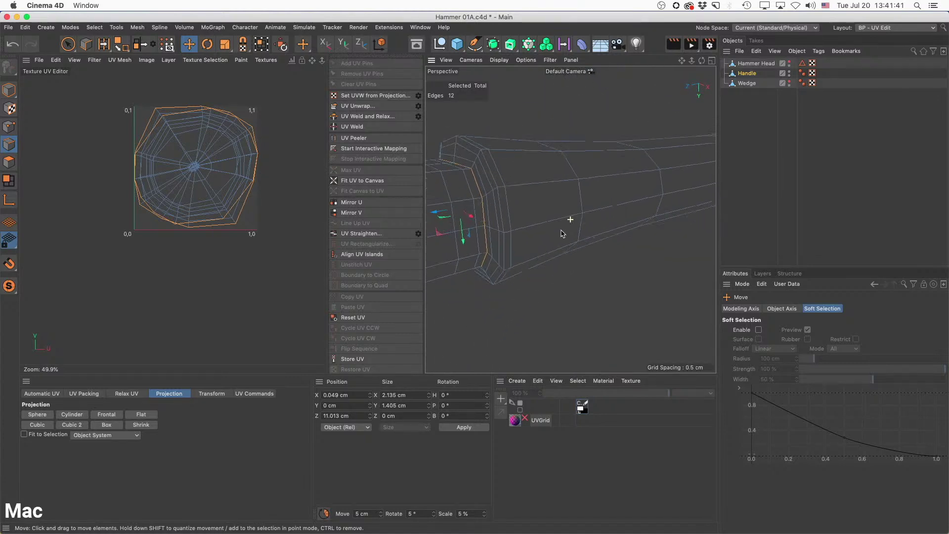
alt+drag(561, 220, 548, 232)
alt+middle_drag(549, 231, 624, 220)
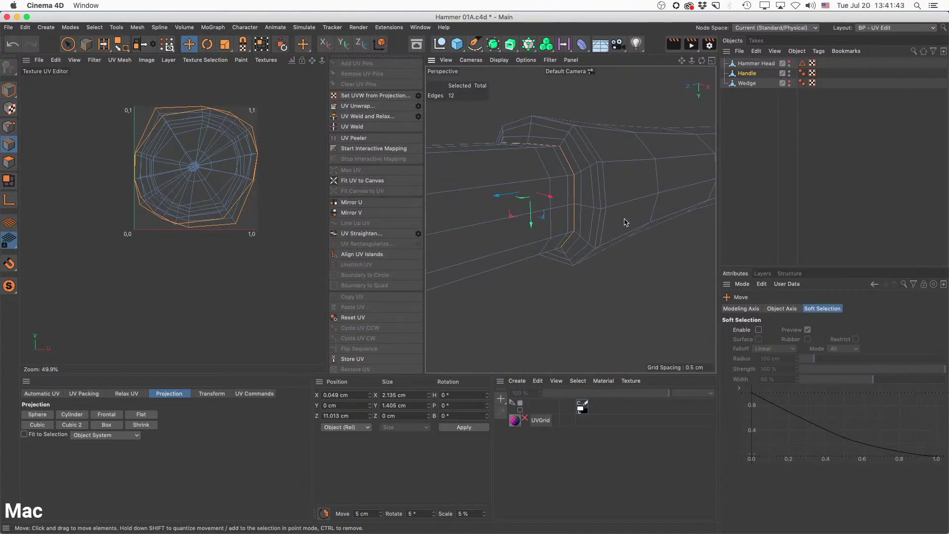
alt+right_drag(624, 220, 603, 230)
alt+right_drag(503, 241, 542, 231)
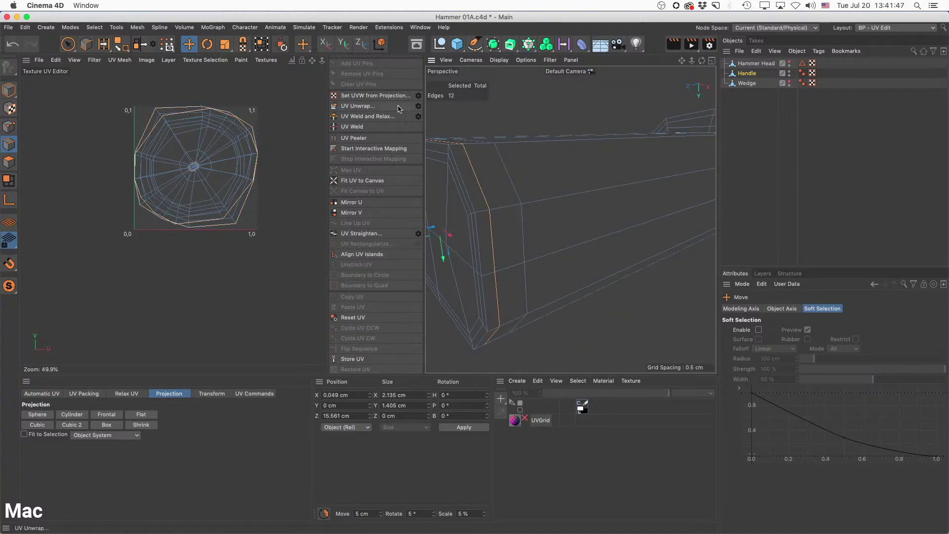
click(358, 105)
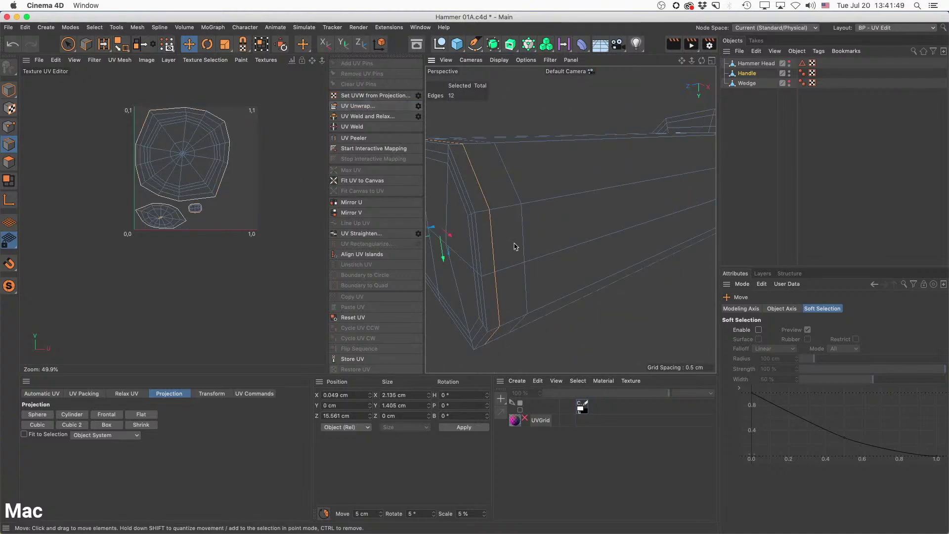
Select the end cap's UV island and move it outside the UV canvas to about U 0.015, V -0.177.
alt+drag(522, 243, 590, 231)
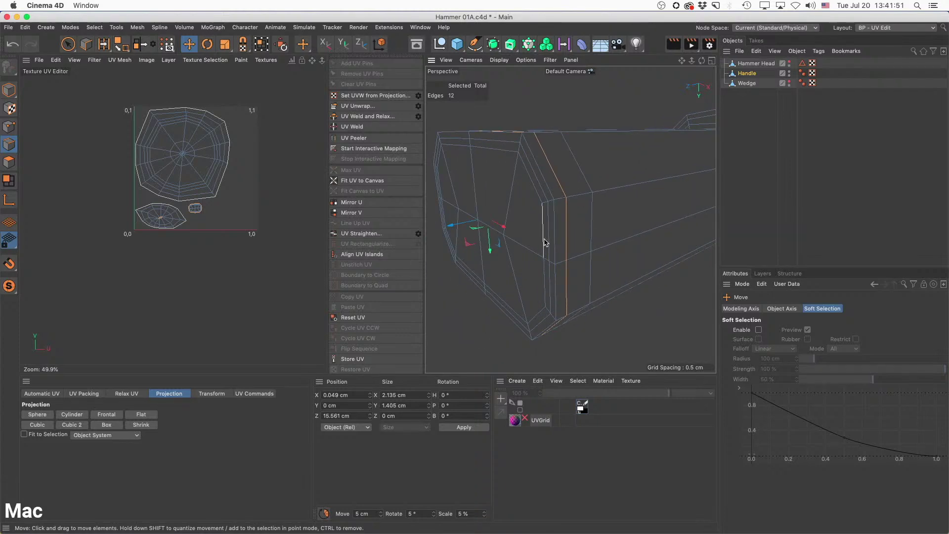
click(9, 163)
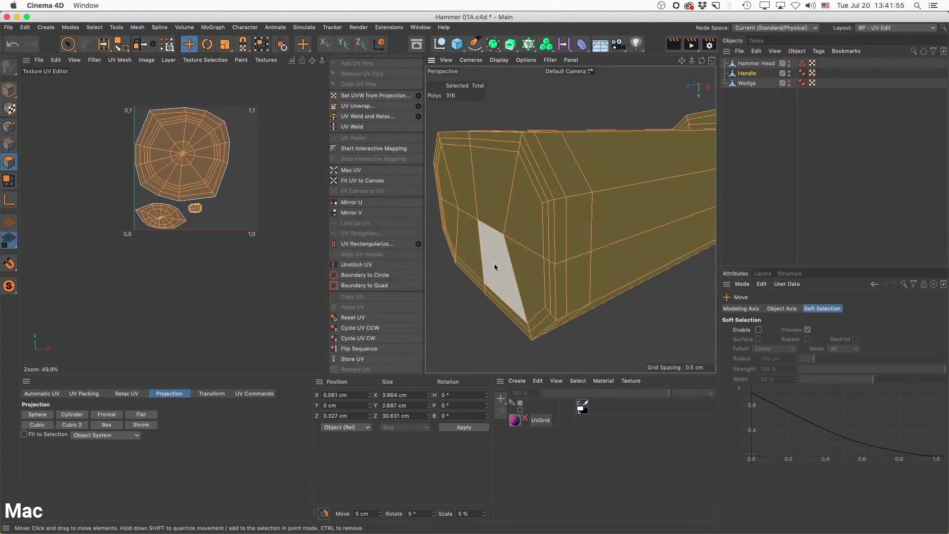
double_click(494, 247)
scroll(193, 207, up, 5)
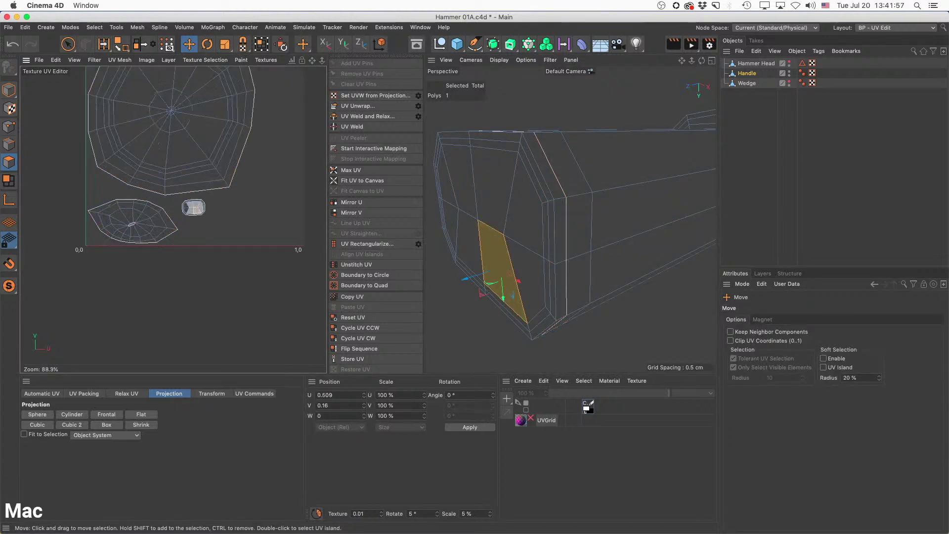
scroll(192, 211, up, 5)
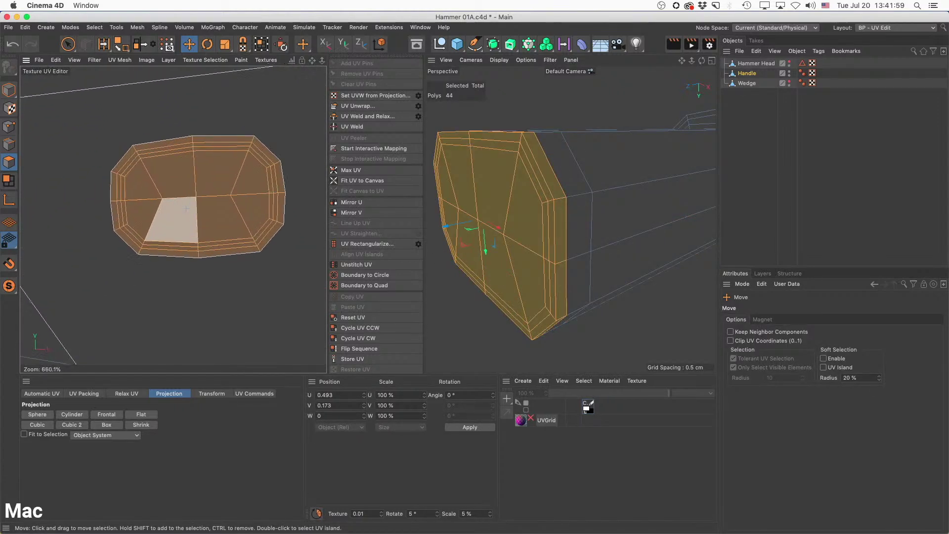
drag(215, 212, 197, 219)
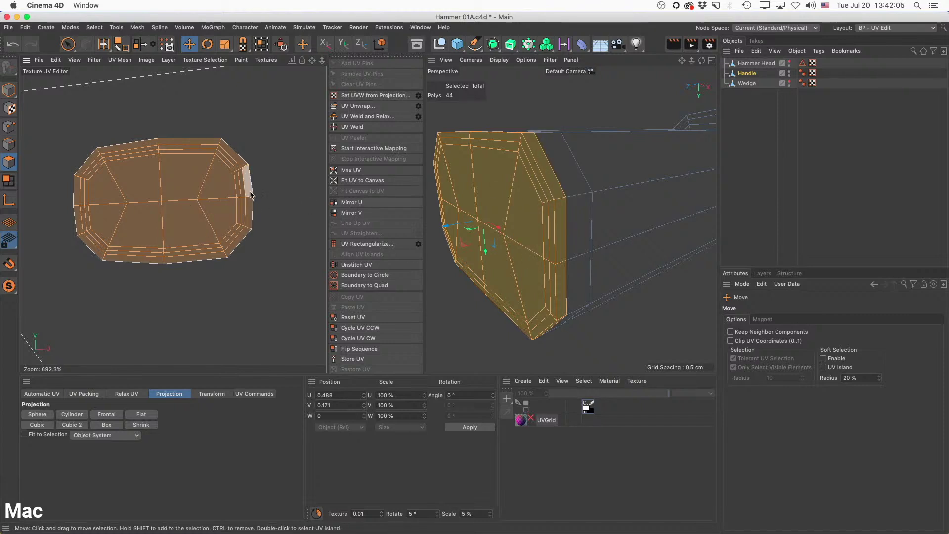
scroll(250, 193, down, 6)
drag(242, 200, 72, 313)
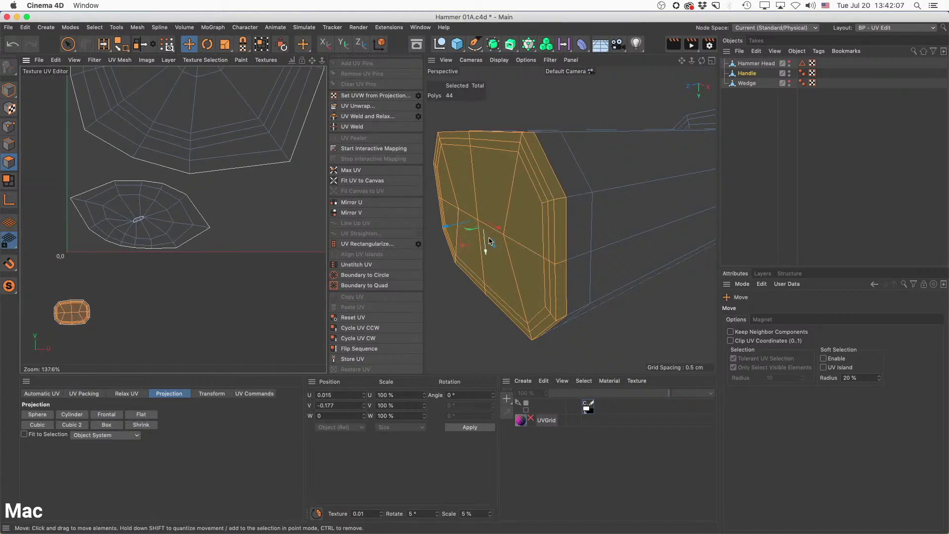
scroll(524, 207, down, 2)
Hide the end cap's polygons and select the pointed oval UV island of the Handle's narrow section.
click(95, 27)
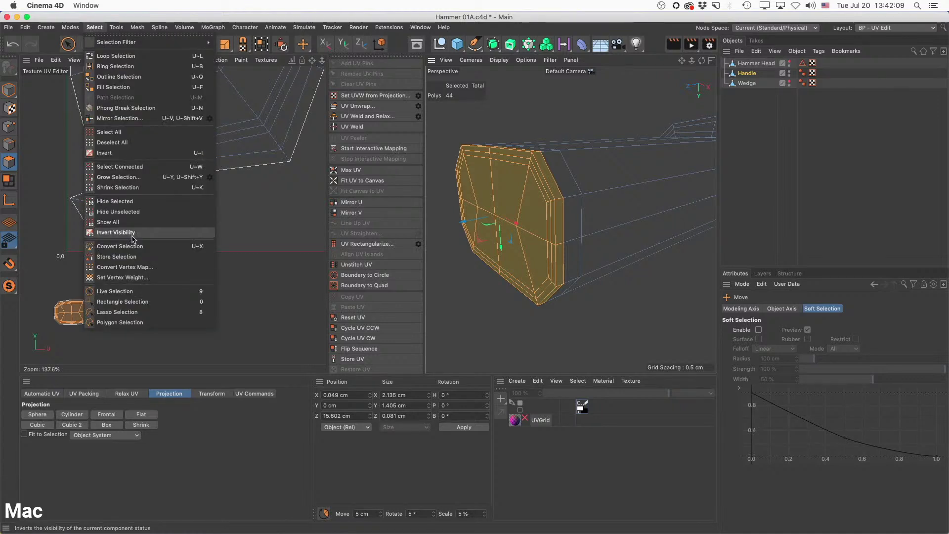
click(148, 205)
double_click(183, 230)
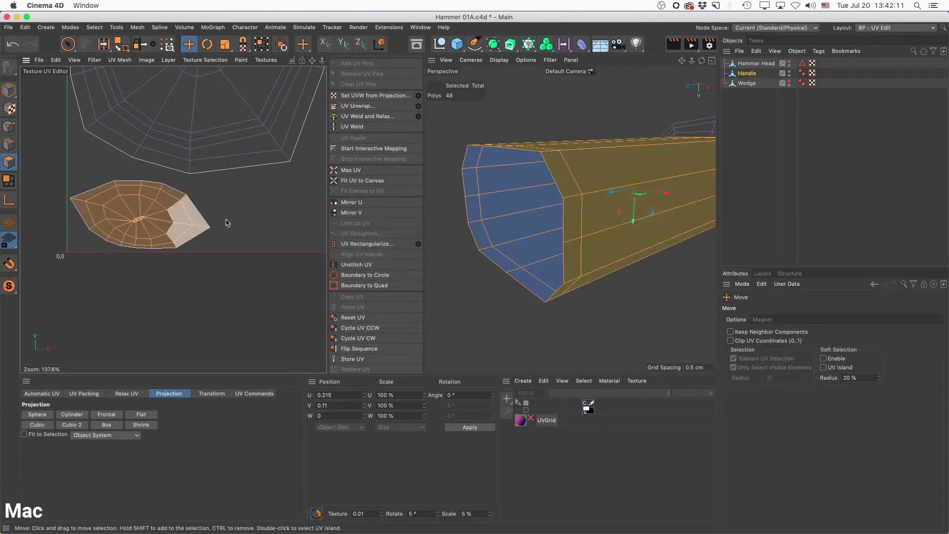
Select the centre line of lengthwise edges on the underside of the Handle's narrow section, from end opening to collar, and unwrap the UVs along it.
scroll(593, 199, down, 4)
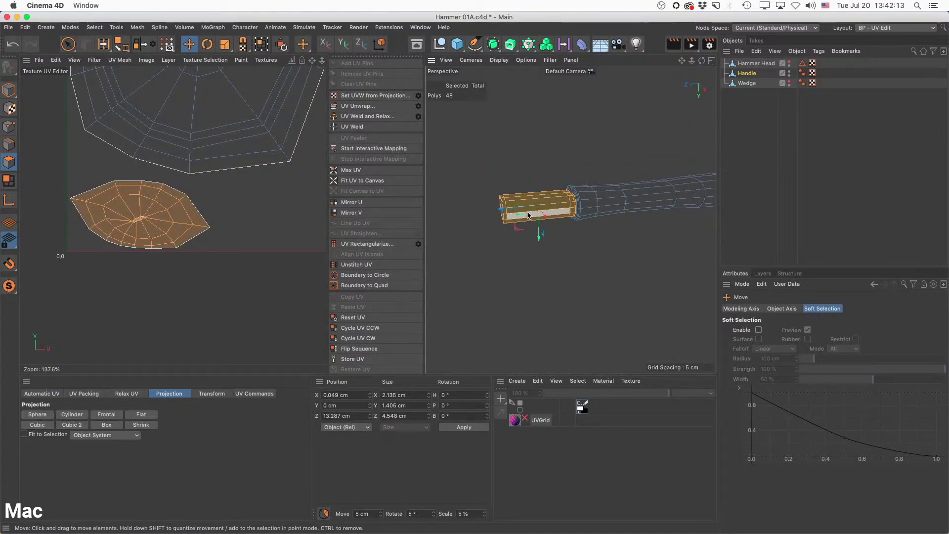
scroll(528, 213, up, 5)
alt+drag(569, 209, 389, 205)
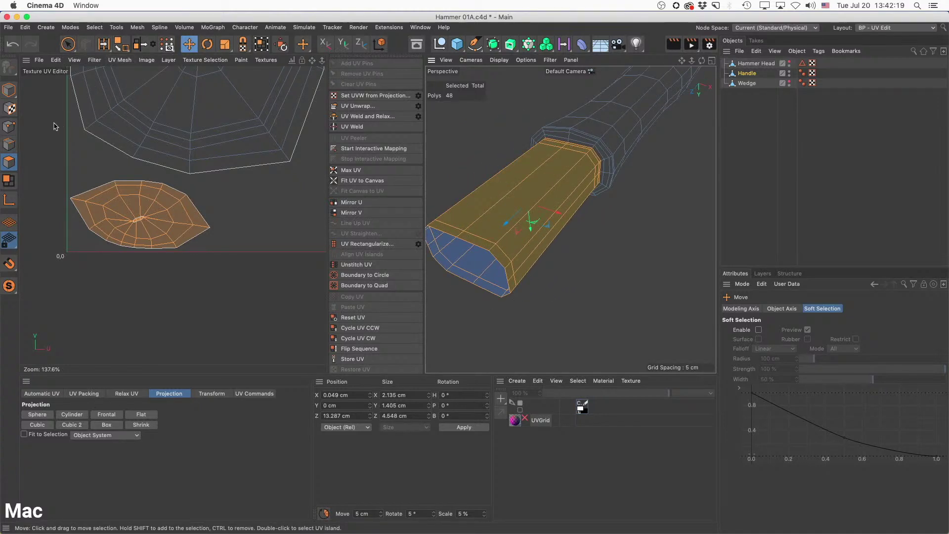
click(10, 144)
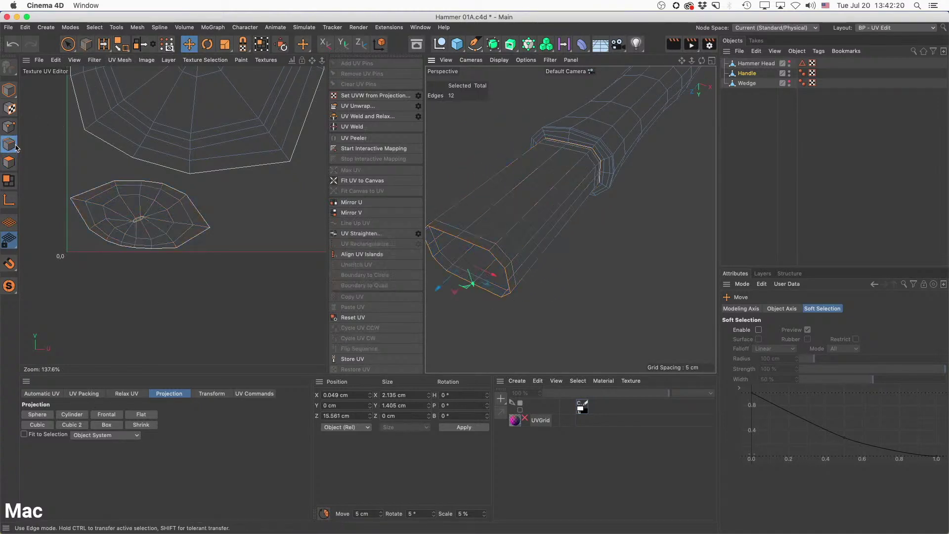
click(572, 144)
scroll(573, 149, up, 10)
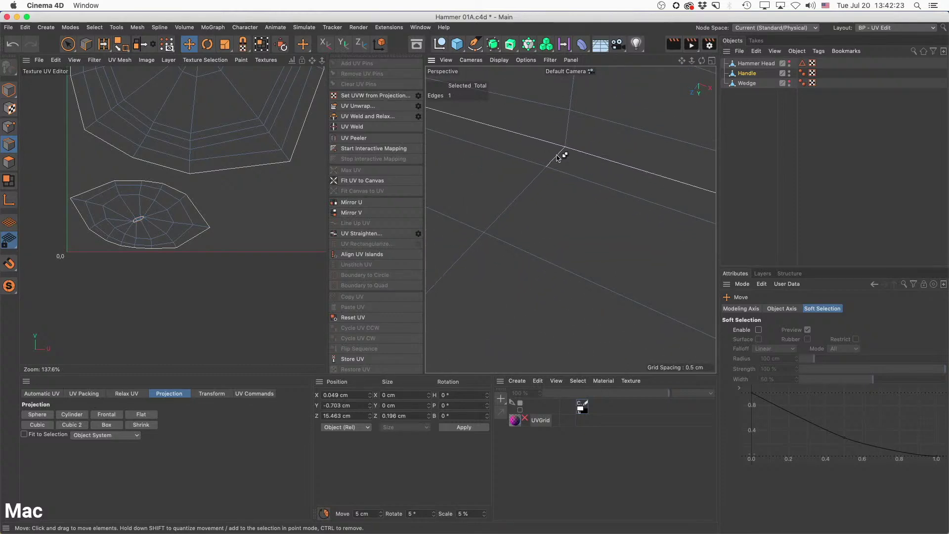
scroll(566, 203, down, 10)
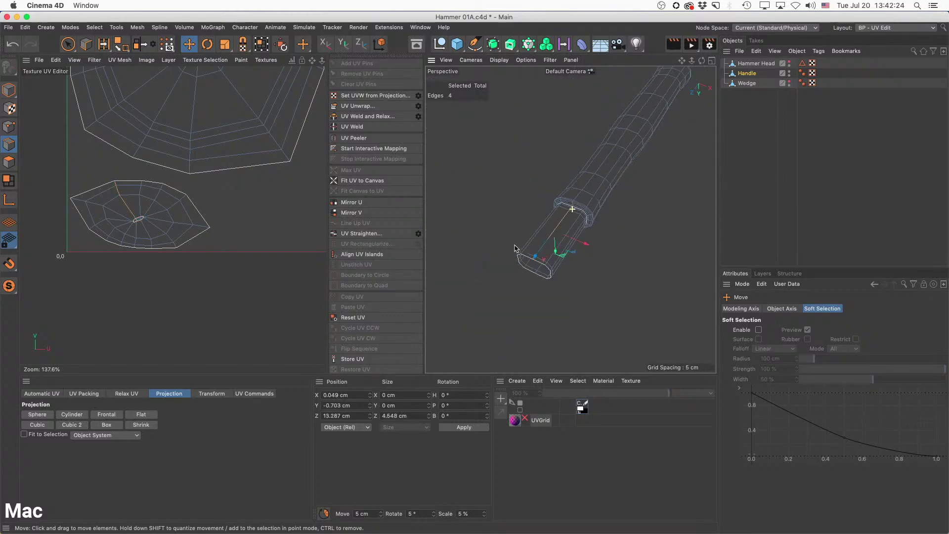
click(366, 107)
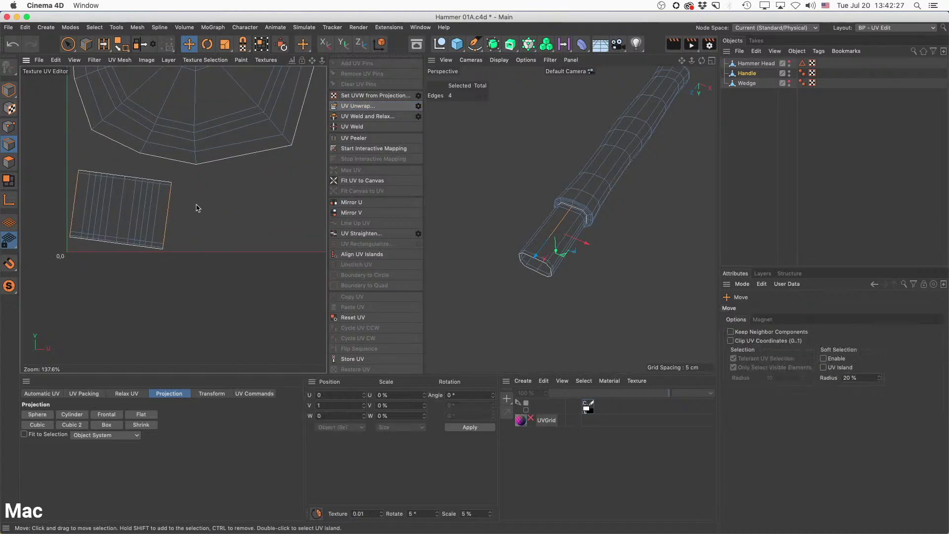
Straighten the narrow section's rectangular UV island with Align UV Islands, using a single lengthwise edge as reference.
scroll(197, 208, down, 2)
click(361, 255)
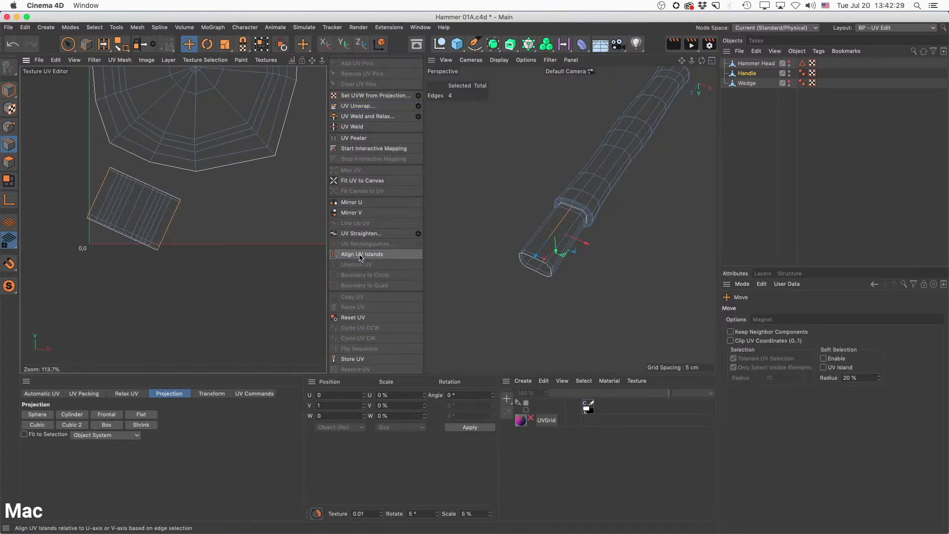
click(569, 222)
click(366, 255)
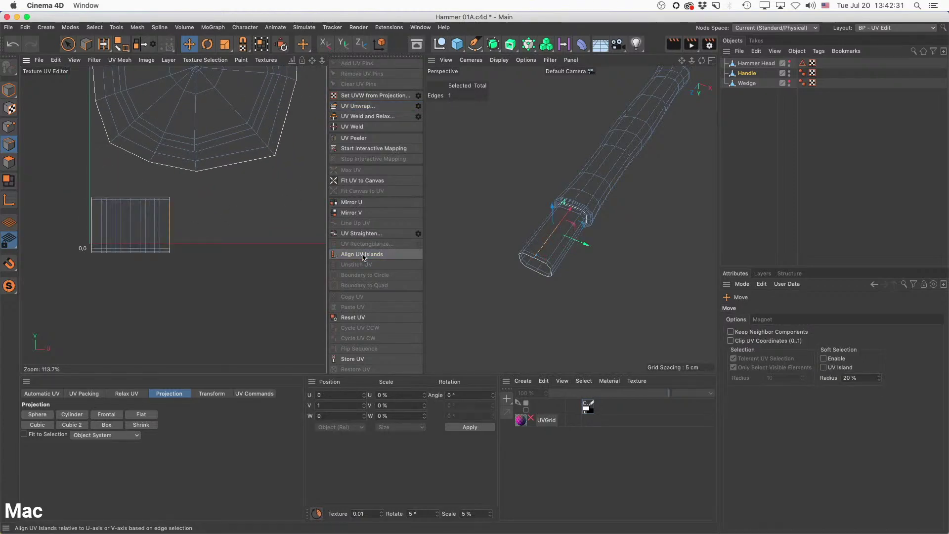
Move the narrow section's UV island outside the UV canvas to about U 0.328, V -0.271 and hide its polygons.
scroll(230, 240, down, 1)
double_click(159, 229)
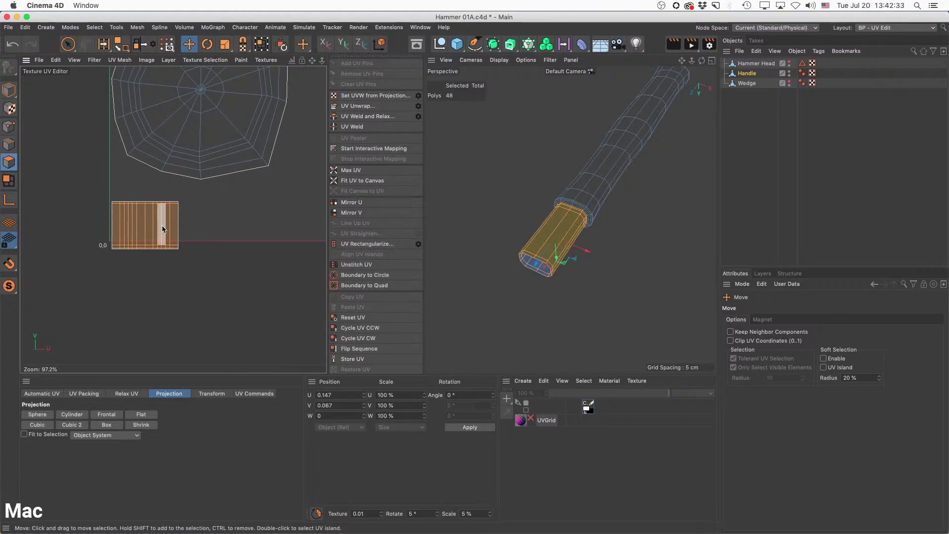
drag(158, 229, 201, 311)
click(94, 27)
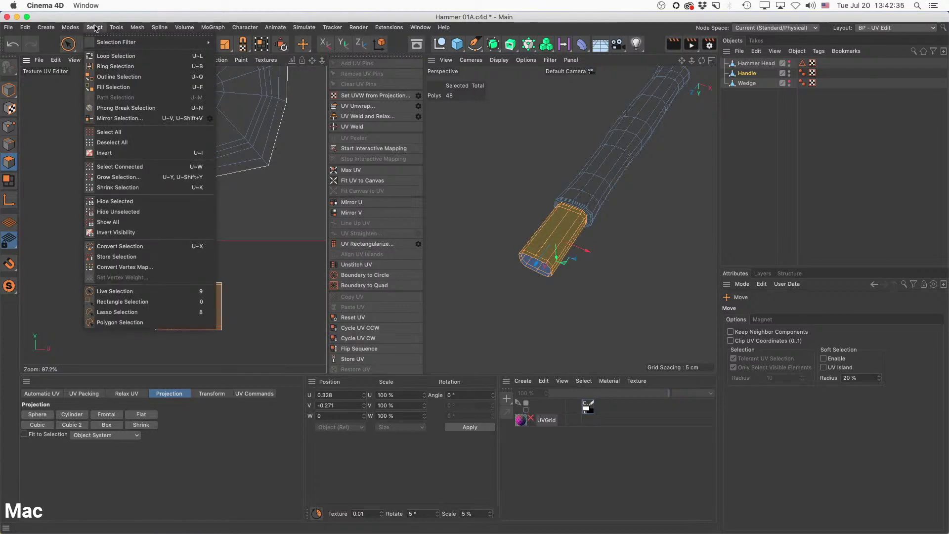
click(139, 206)
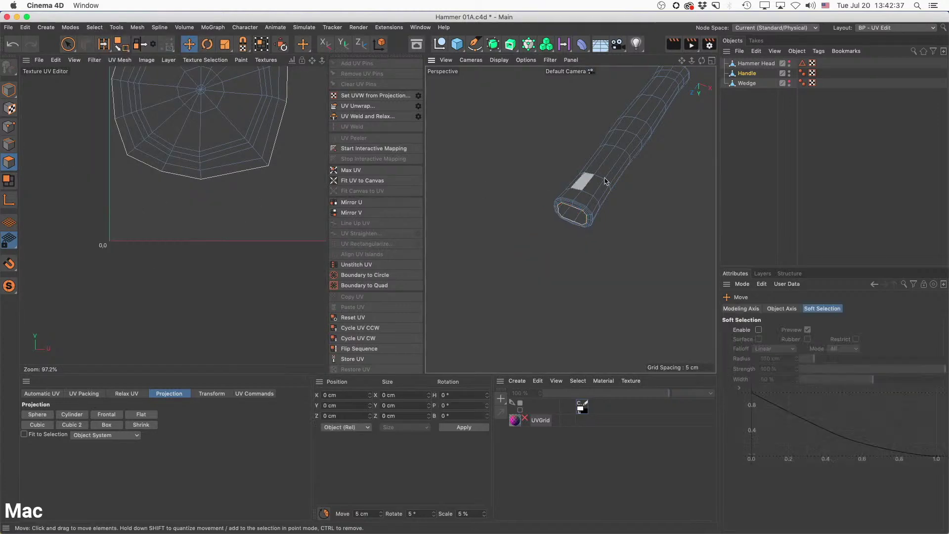
Select the edge loop just behind the bevel at the Handle's wide butt end.
alt+middle_drag(605, 179, 555, 203)
alt+drag(555, 204, 516, 237)
alt+right_drag(516, 237, 551, 232)
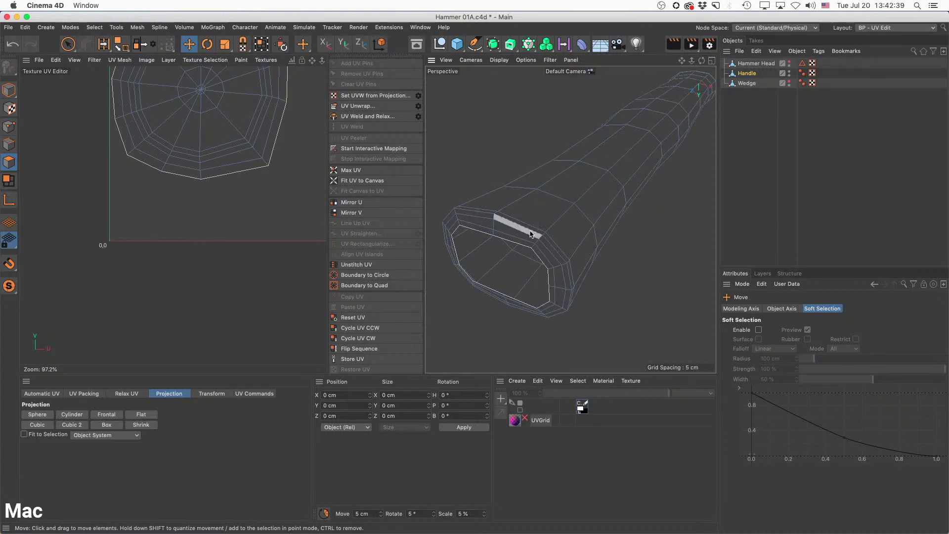
alt+drag(525, 227, 495, 230)
alt+right_drag(580, 213, 552, 231)
alt+drag(552, 234, 676, 207)
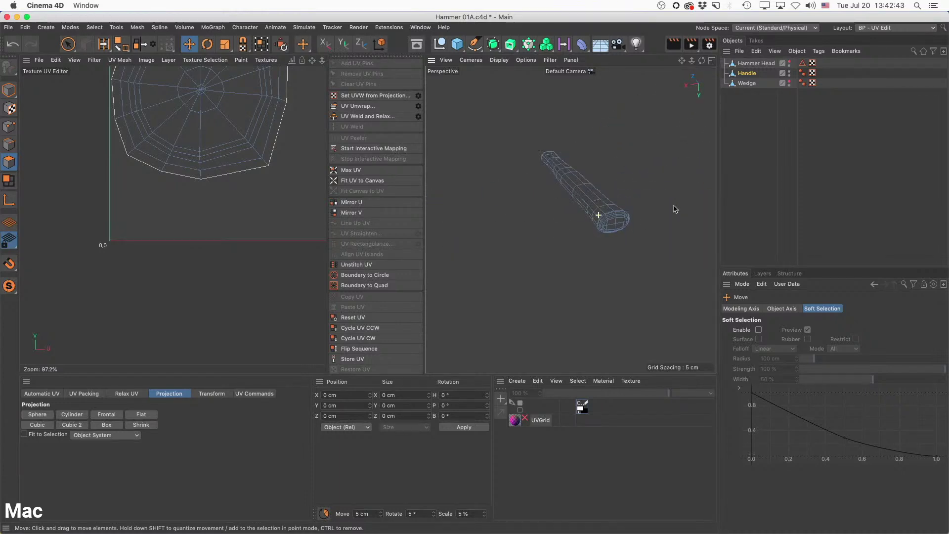
alt+right_drag(611, 221, 678, 212)
alt+drag(648, 211, 606, 206)
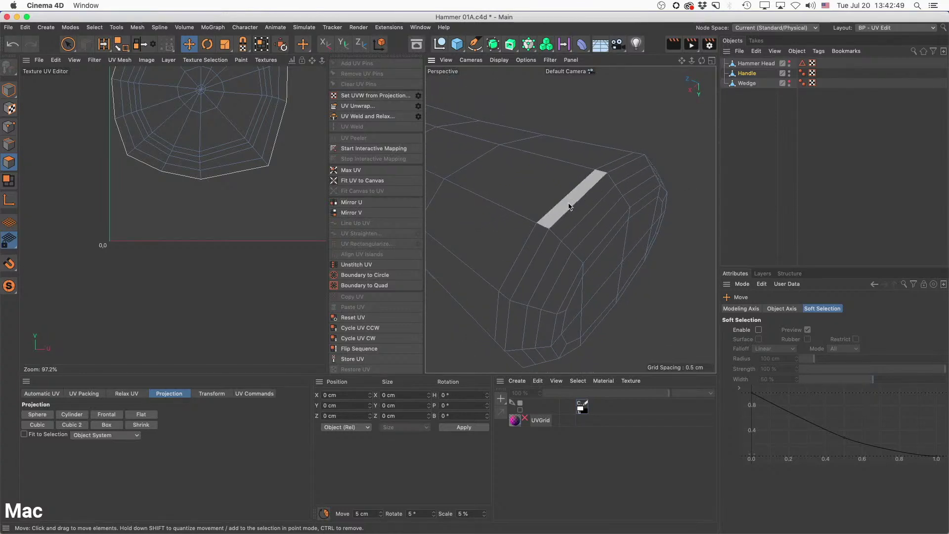
click(9, 145)
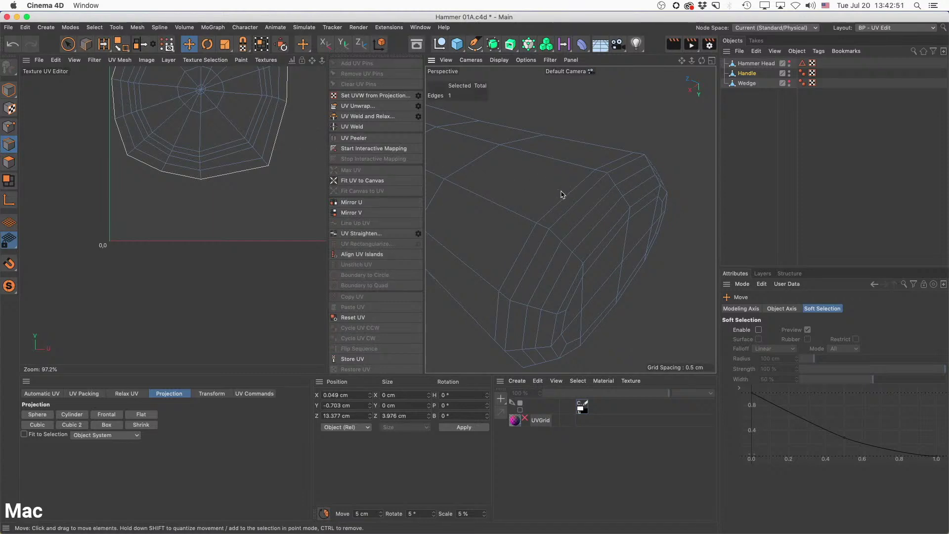
double_click(566, 197)
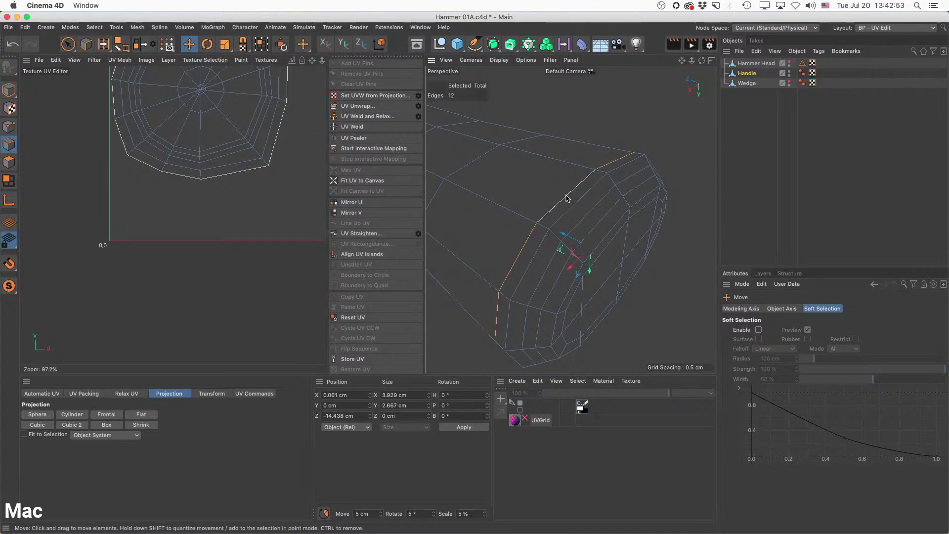
alt+drag(567, 198, 621, 237)
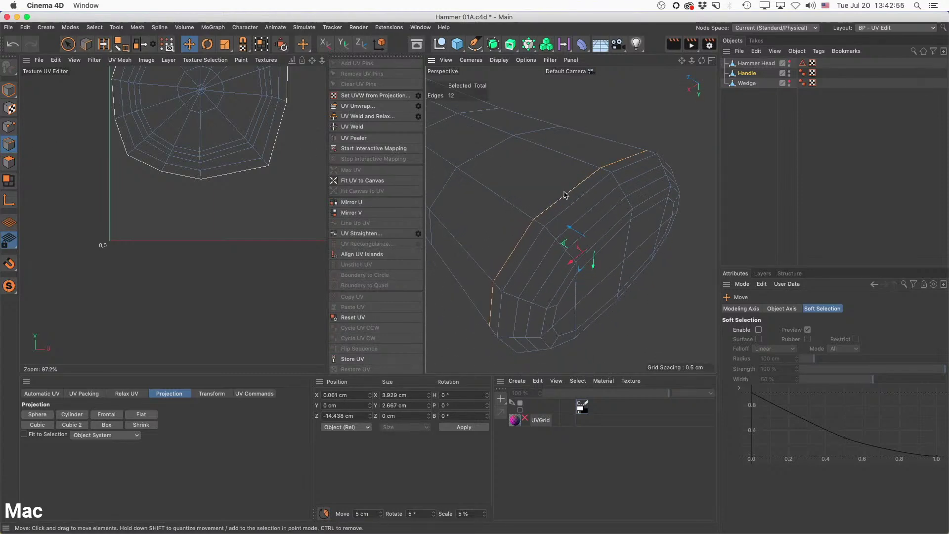
Unwrap the Handle's UVs along the selected loop and align the oval butt-end island to its central lengthwise edge.
click(375, 111)
scroll(212, 211, up, 5)
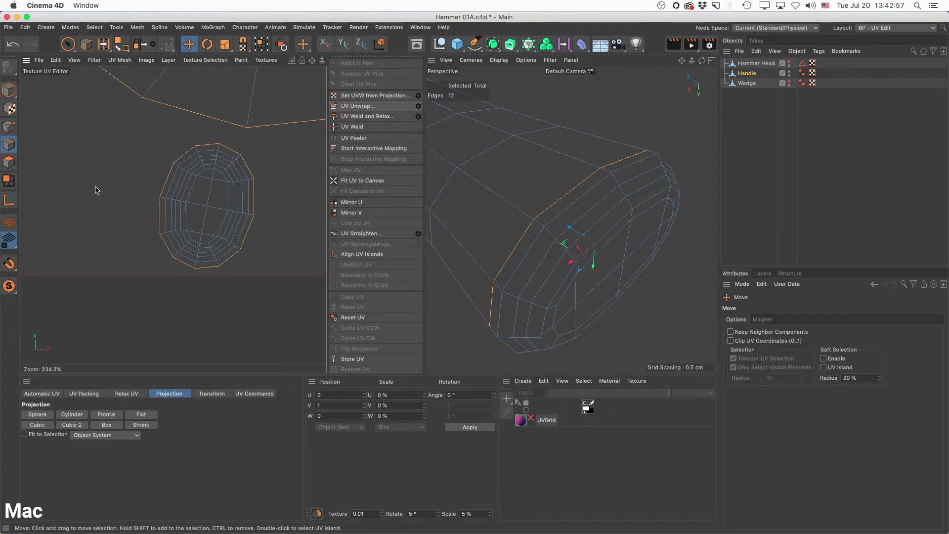
click(207, 198)
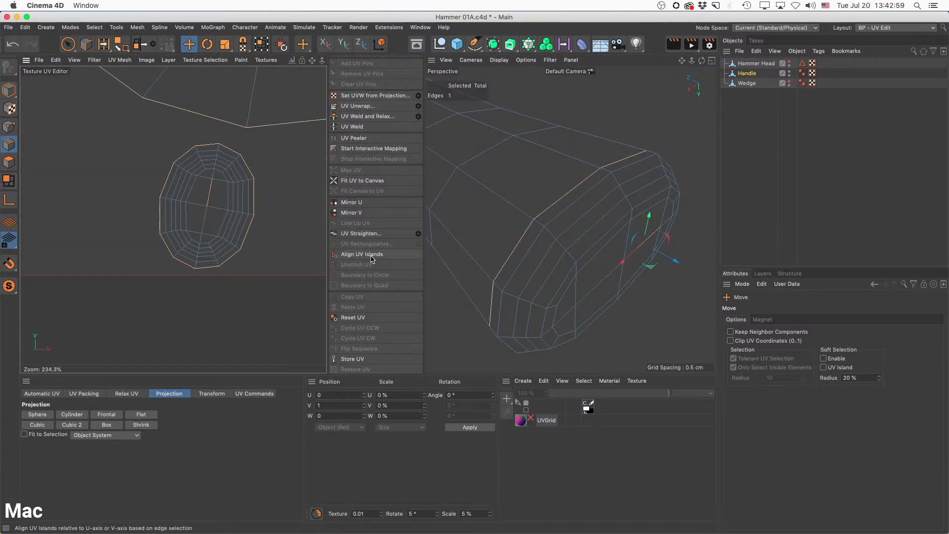
click(362, 254)
Move the butt-end UV island outside the UV canvas to about U 0.461, V -0.155 and hide its polygons.
click(9, 161)
double_click(210, 216)
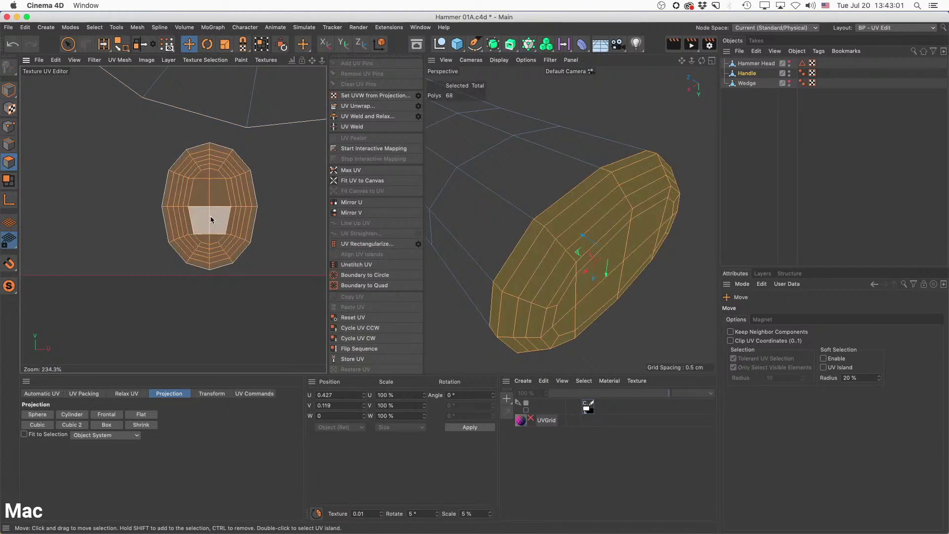
drag(210, 200, 230, 358)
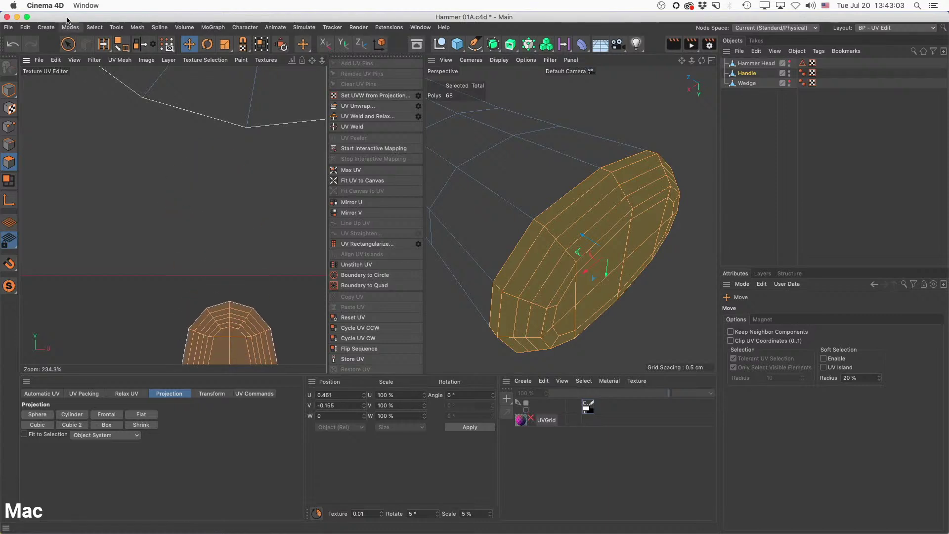
click(95, 27)
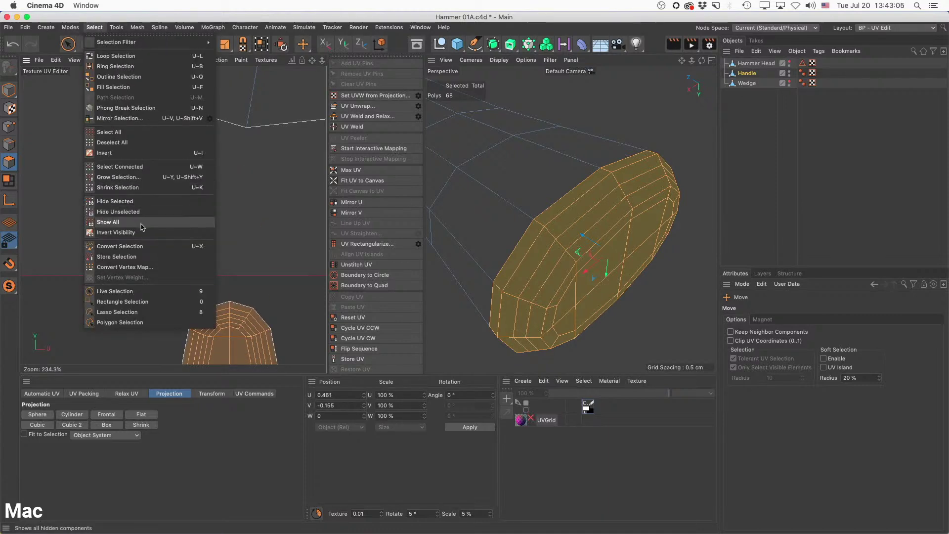
click(143, 202)
Select the centre edges on the Handle's underside from the inner rim of the collar across its lip and onto the grip.
scroll(527, 202, down, 10)
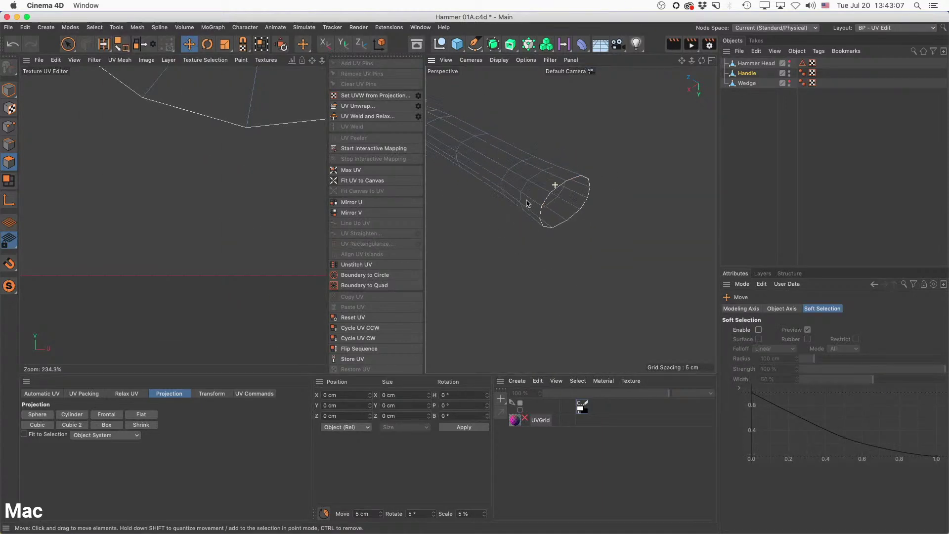
alt+middle_drag(527, 203, 583, 222)
alt+drag(584, 223, 641, 294)
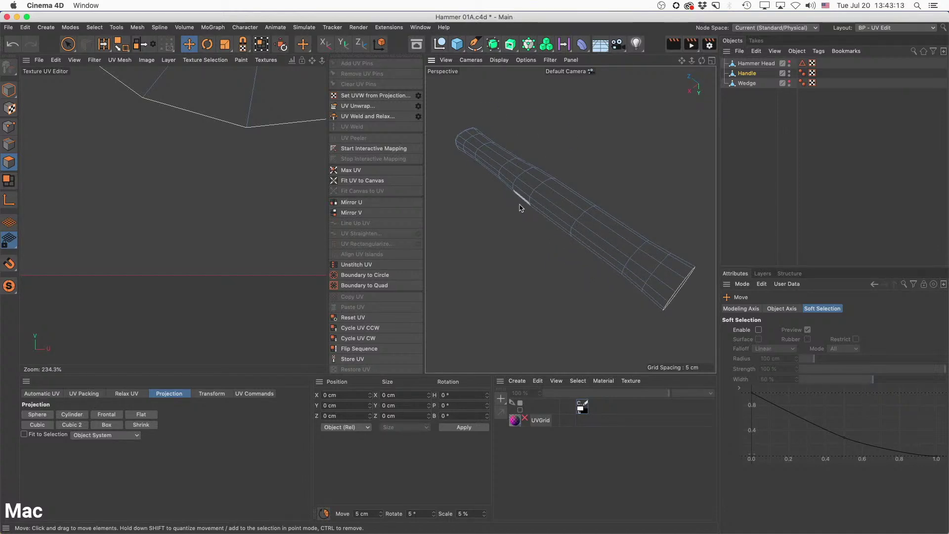
alt+drag(507, 182, 477, 241)
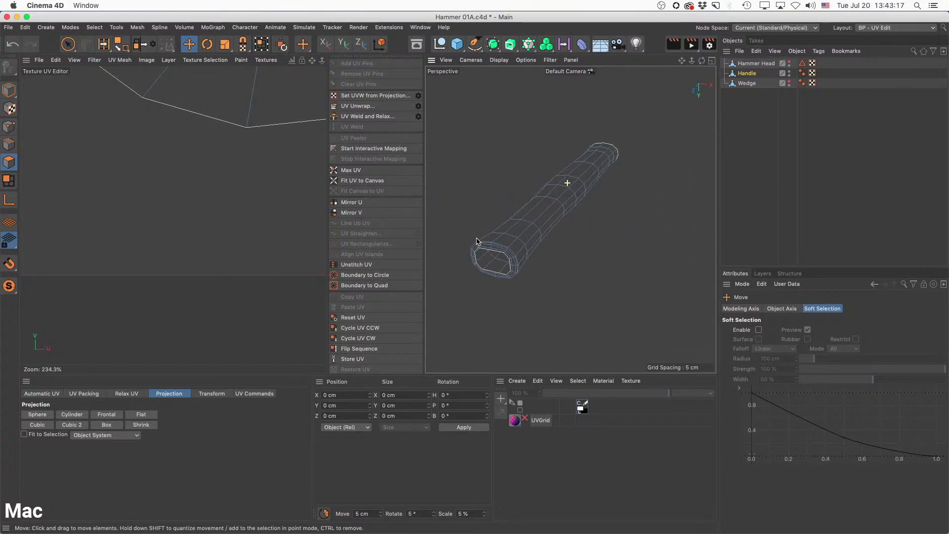
scroll(496, 250, up, 10)
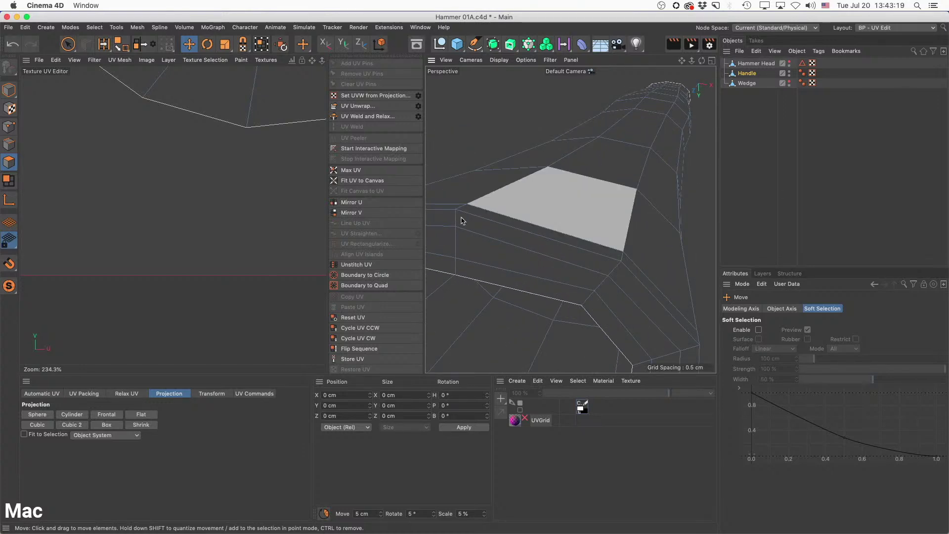
alt+middle_drag(481, 253, 494, 248)
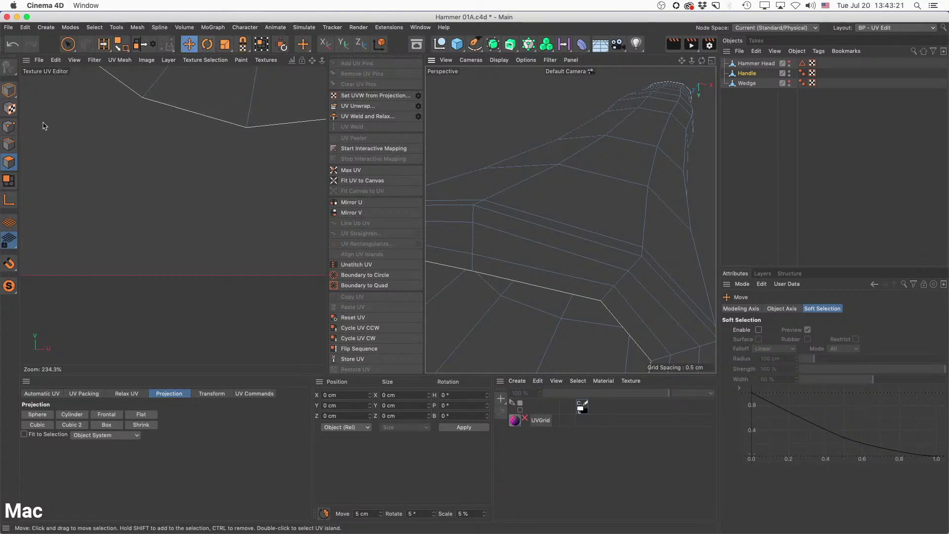
click(9, 144)
click(474, 264)
alt+middle_drag(558, 197, 542, 221)
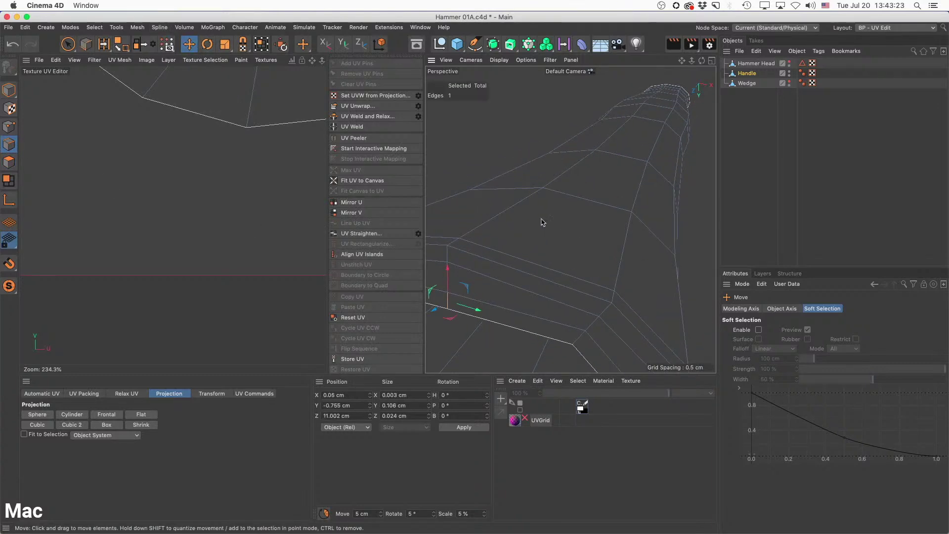
ctrl+shift+click(559, 175)
Extend the seam selection along the grip's underside to the butt-end opening and unwrap the UVs along it.
alt+middle_drag(557, 175, 501, 308)
alt+drag(581, 207, 684, 214)
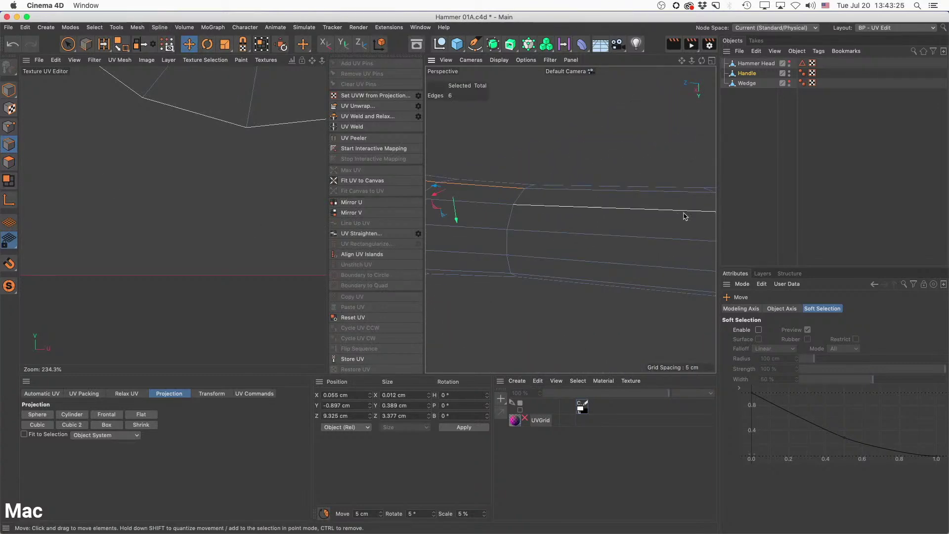
alt+right_drag(684, 214, 526, 240)
alt+drag(526, 239, 650, 227)
alt+right_drag(506, 250, 556, 248)
ctrl+shift+click(554, 259)
click(358, 118)
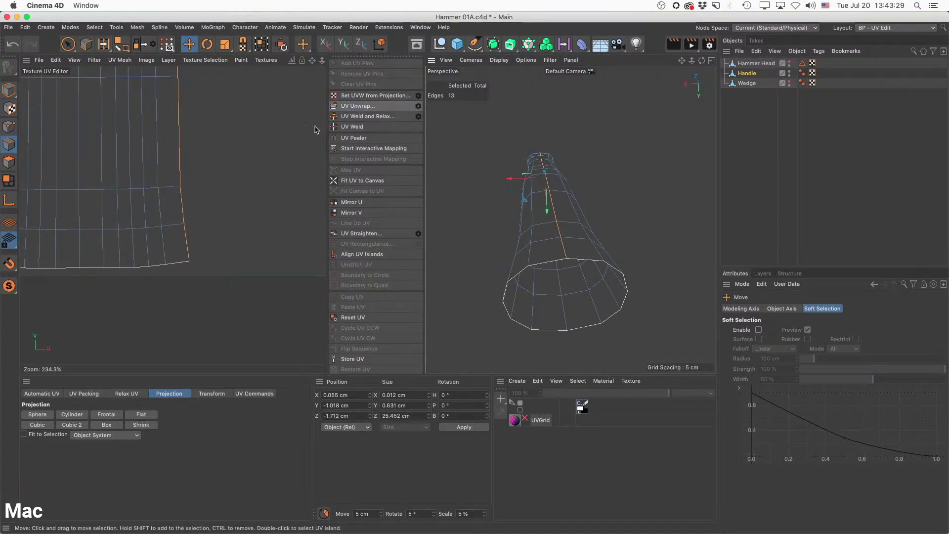
Inspect the unwrapped grip's UV island along its full length, checking the shape at the collar end and the butt end.
scroll(264, 243, down, 5)
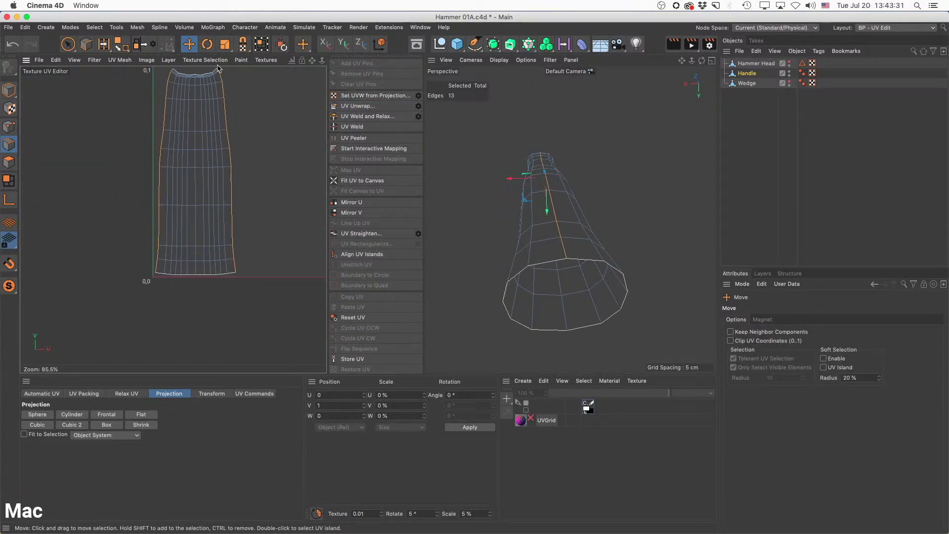
alt+middle_drag(251, 165, 252, 219)
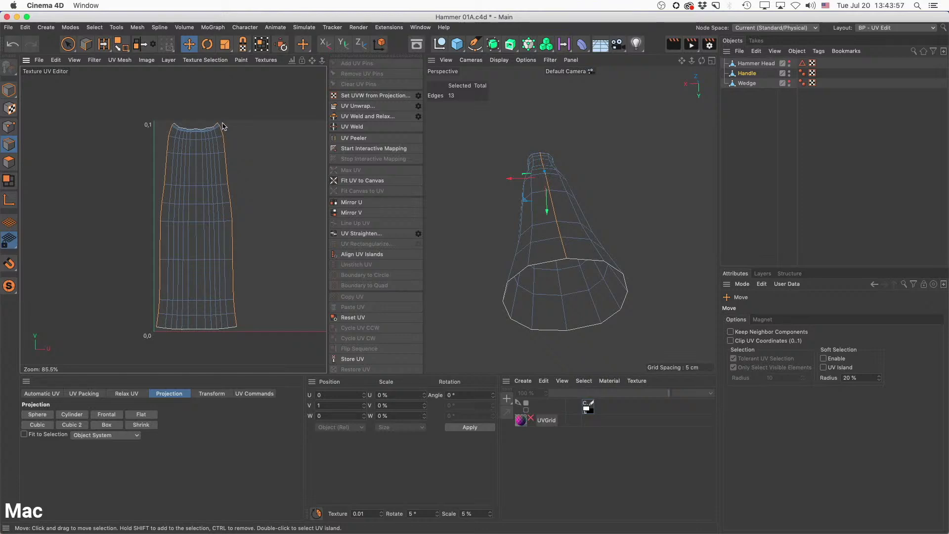
scroll(215, 127, up, 9)
scroll(219, 177, down, 7)
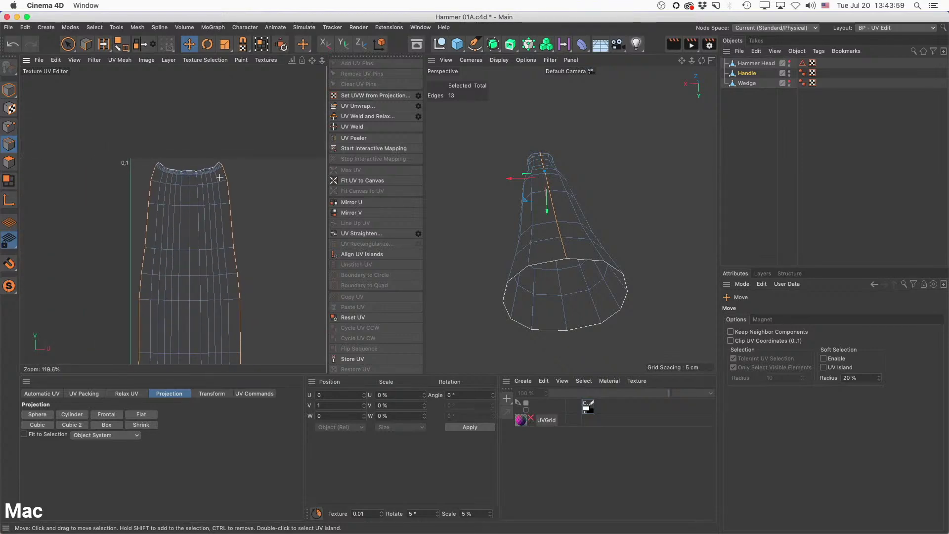
scroll(220, 178, up, 1)
alt+middle_drag(231, 227, 223, 131)
scroll(233, 251, down, 4)
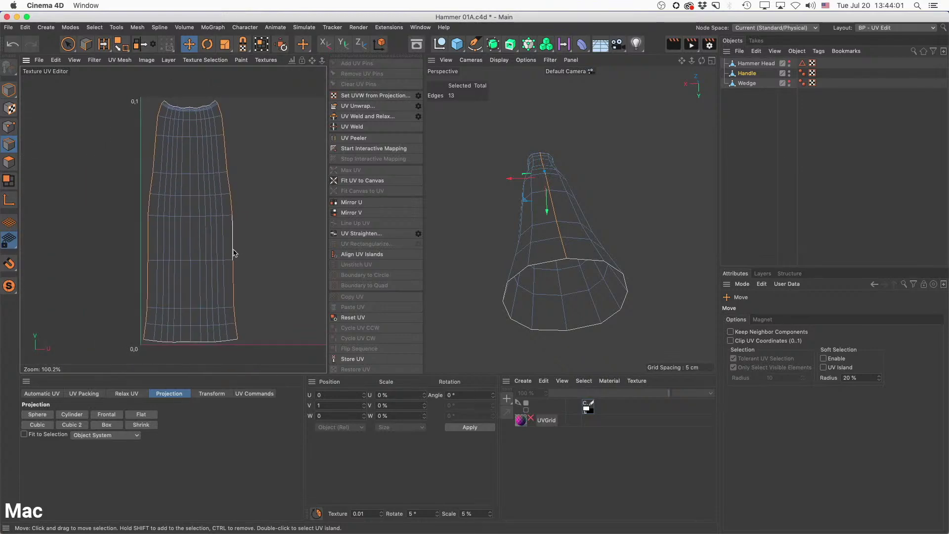
alt+middle_drag(233, 250, 234, 247)
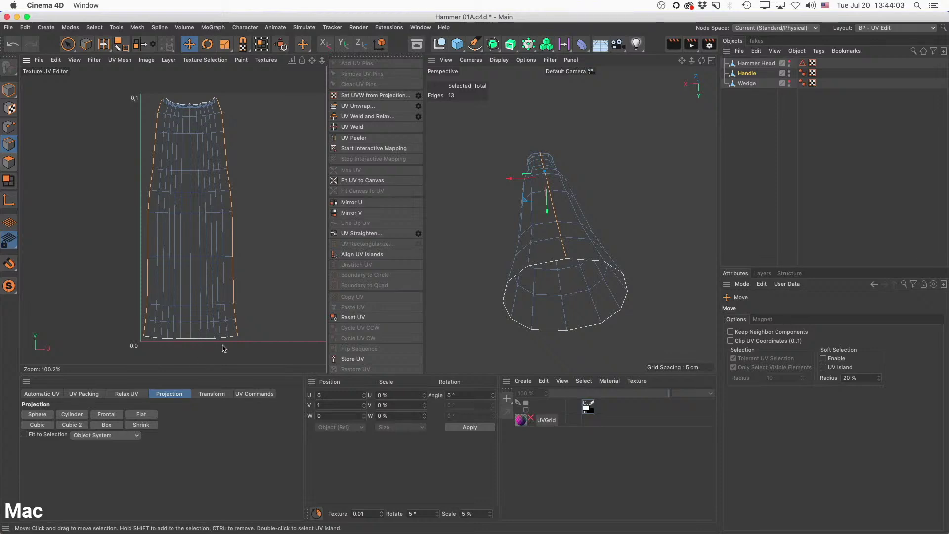
Select the long grip's whole UV island and straighten it into a rectangular grid with UV Rectangularize.
scroll(168, 108, up, 10)
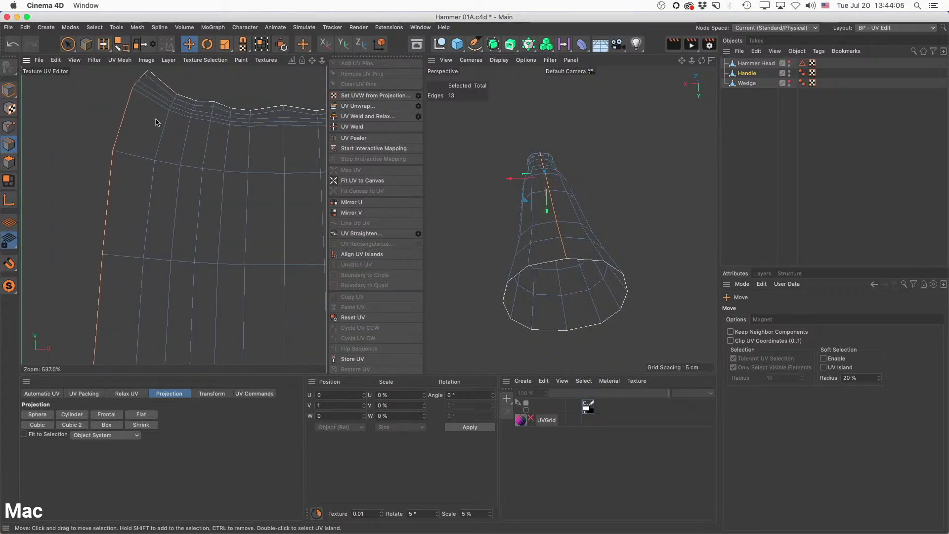
alt+middle_drag(180, 164, 166, 166)
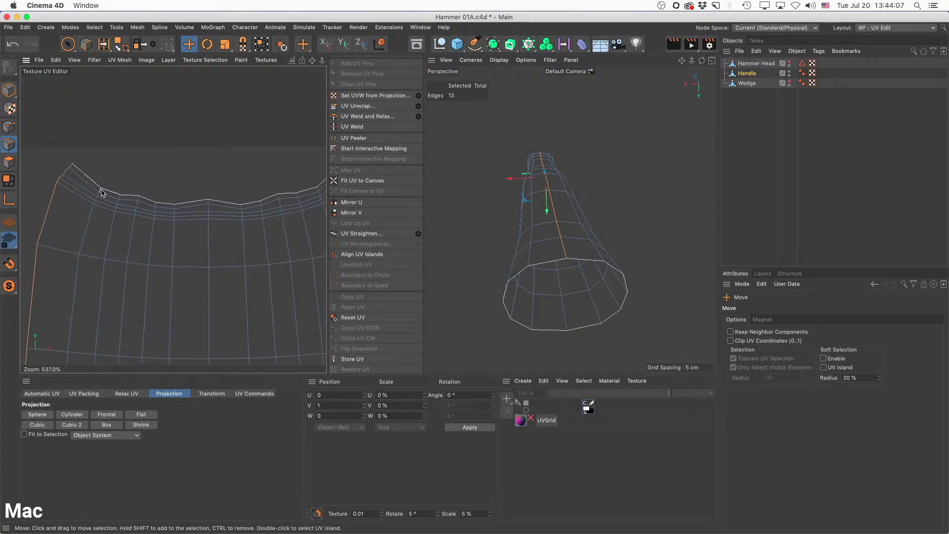
scroll(275, 226, down, 6)
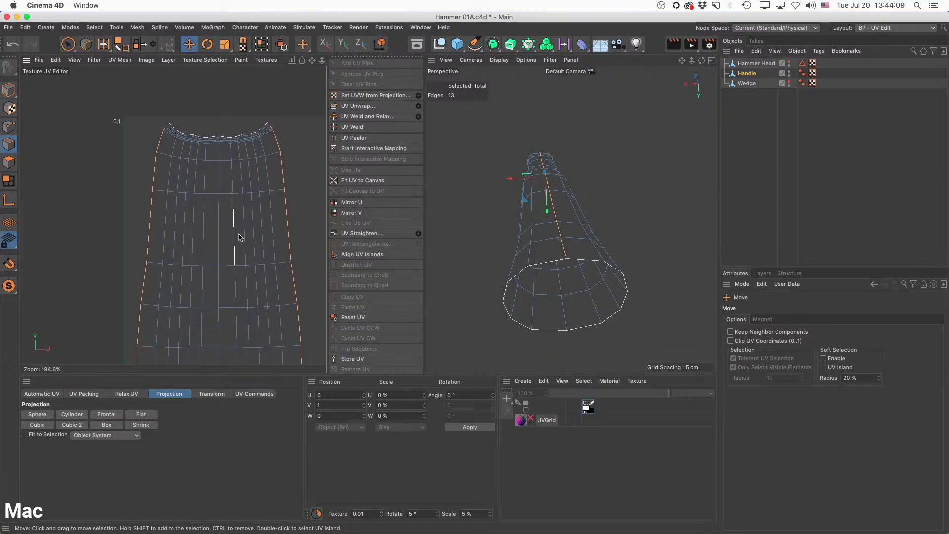
click(9, 162)
double_click(191, 233)
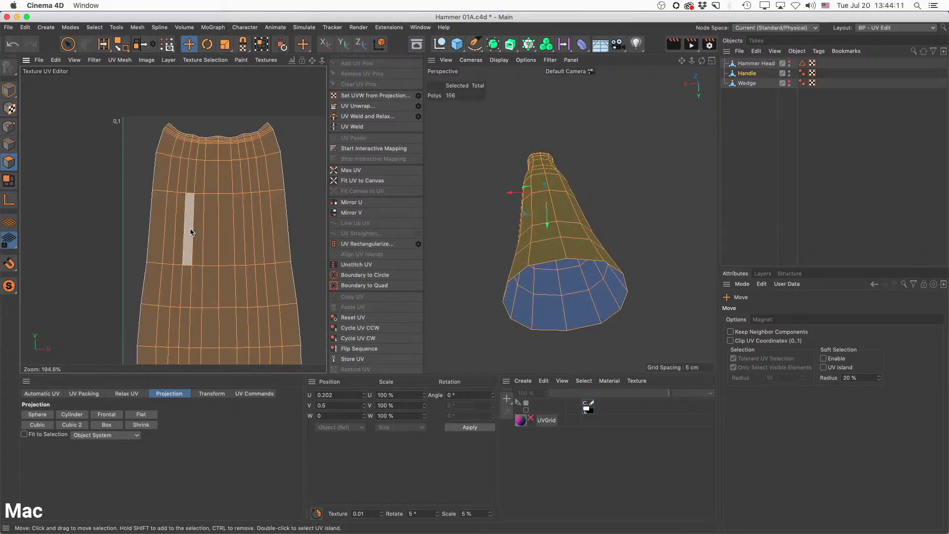
click(367, 244)
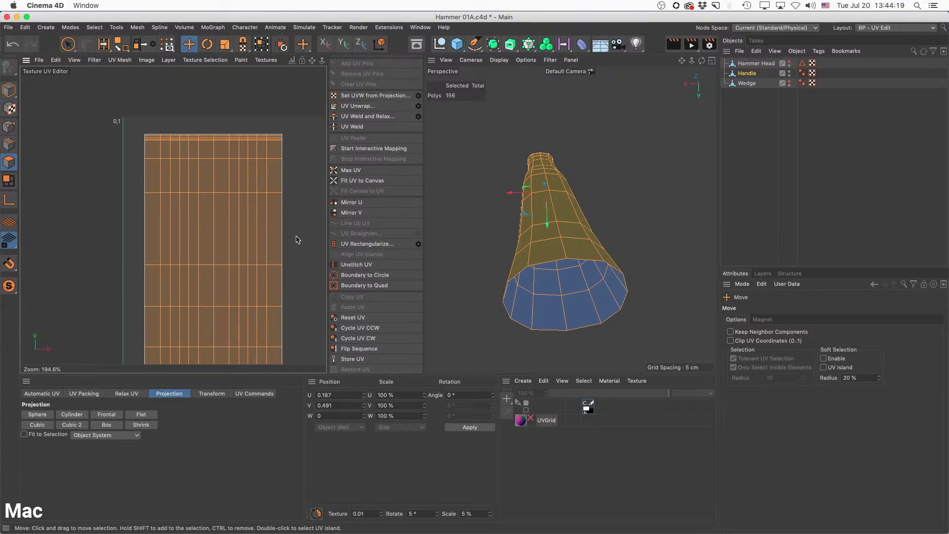
scroll(297, 239, down, 5)
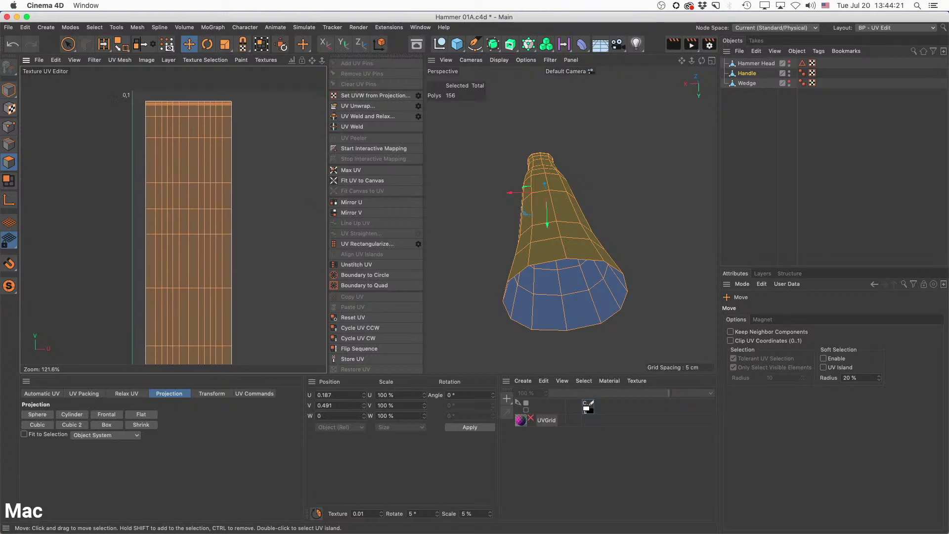
scroll(304, 252, down, 3)
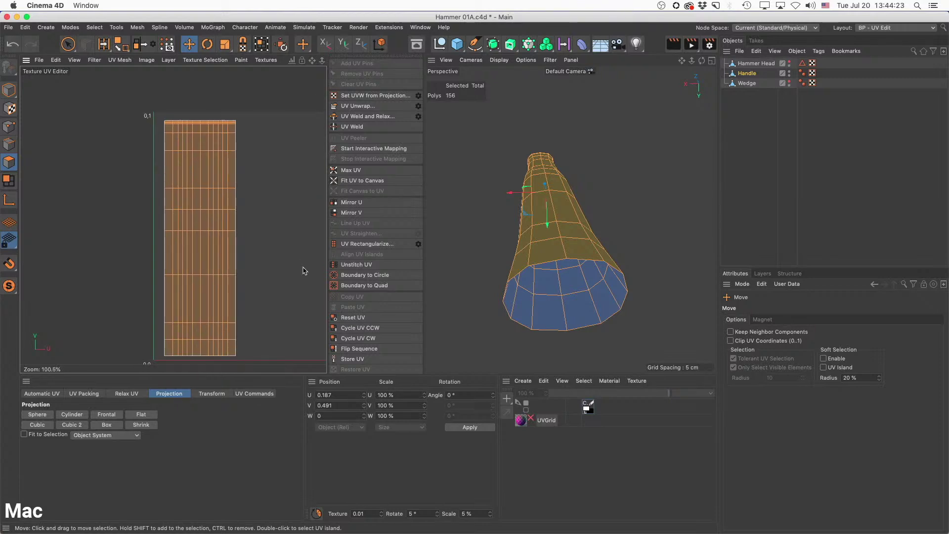
alt+middle_drag(290, 265, 276, 261)
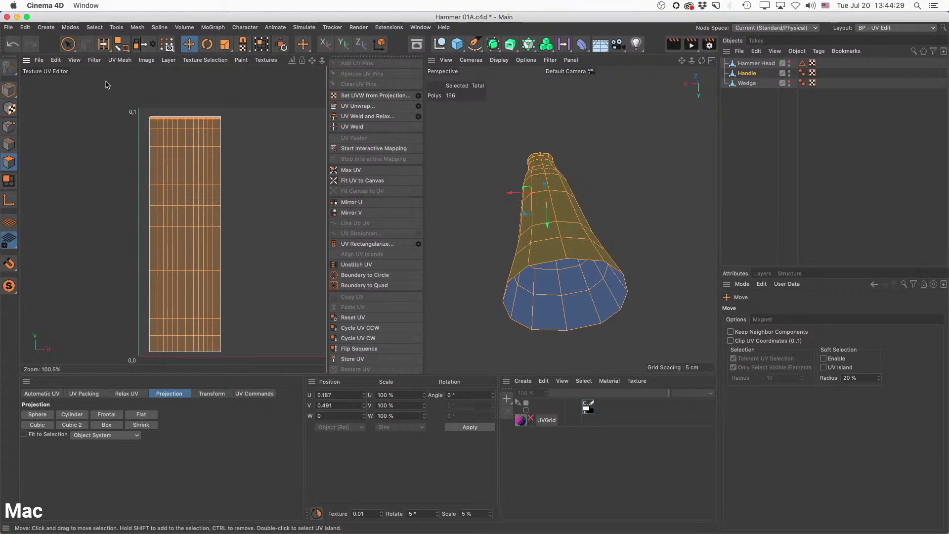
Unhide all the Handle's polygons and pack its UV islands into the canvas with Geometric packing, then deselect everything.
scroll(245, 176, down, 2)
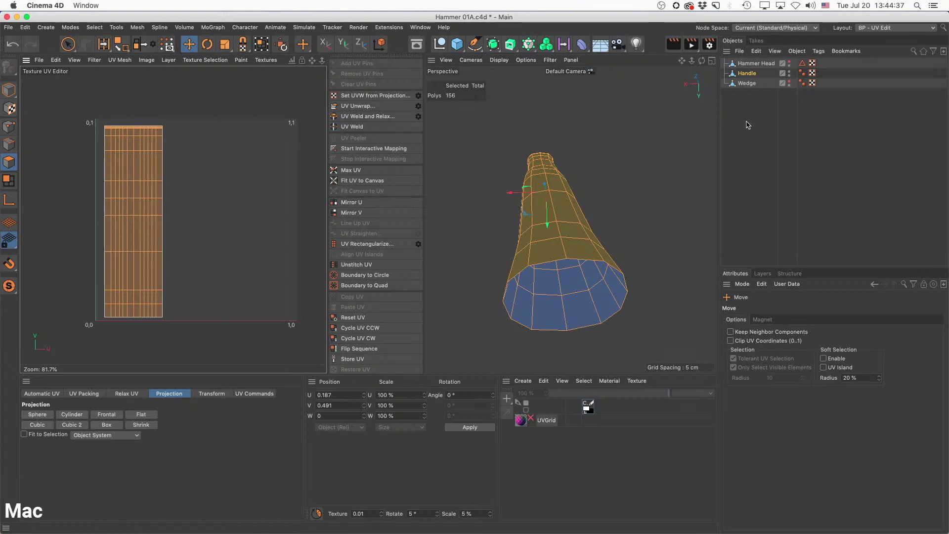
click(105, 29)
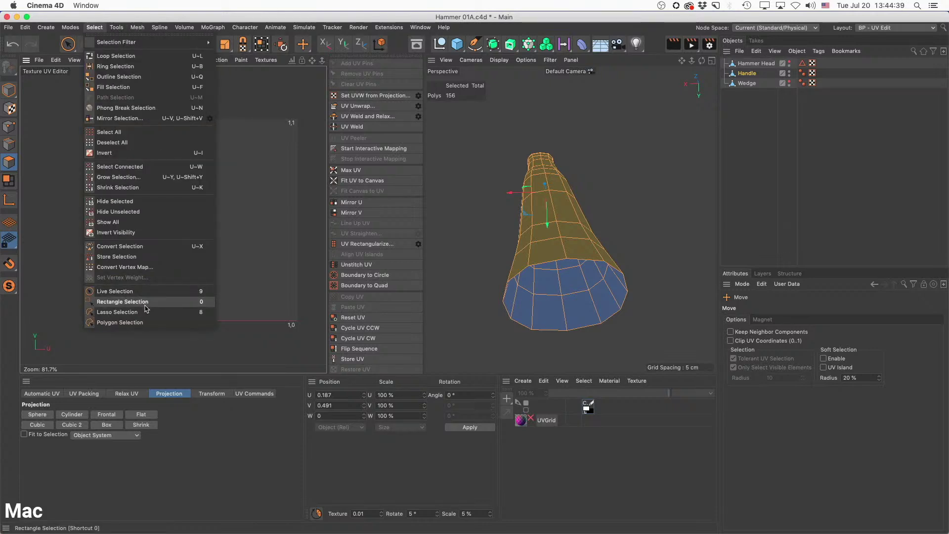
click(145, 227)
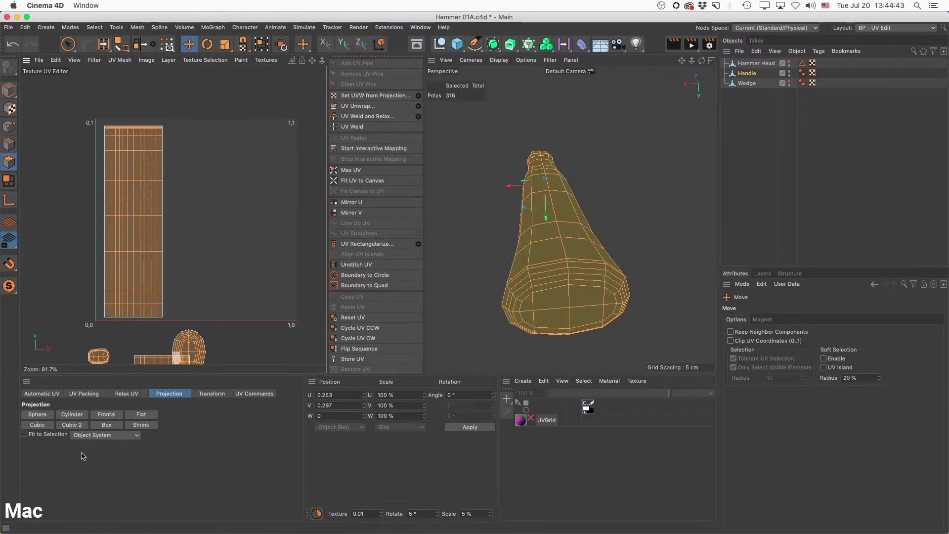
click(84, 394)
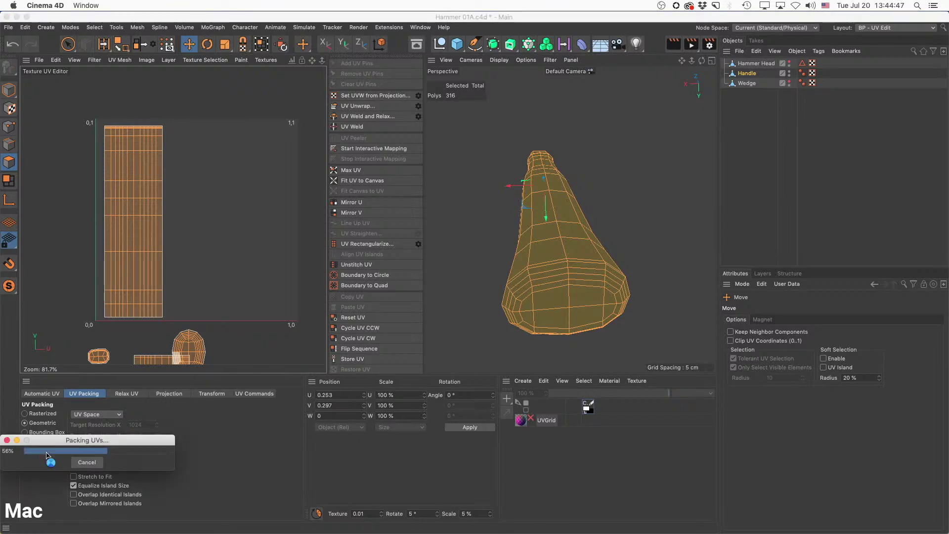
click(48, 452)
click(196, 312)
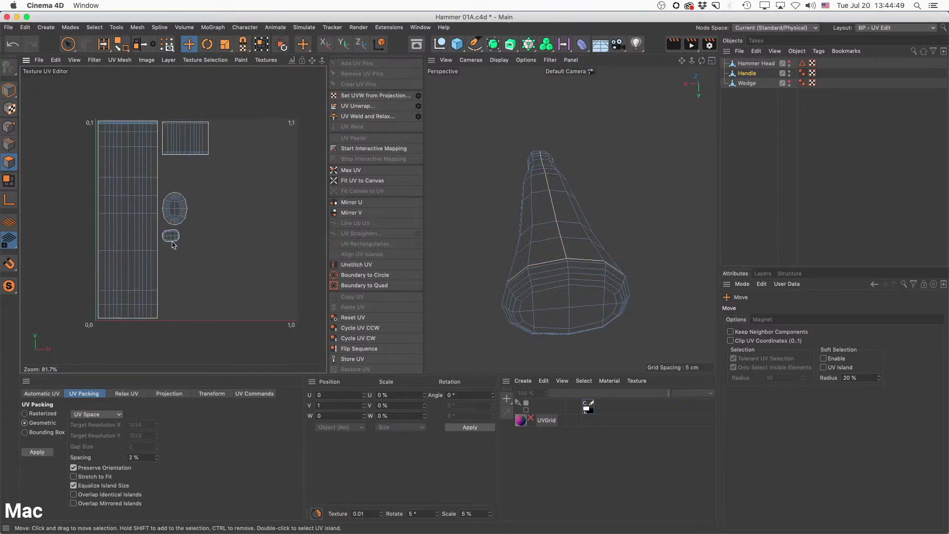
Examine the small narrow-end cap island against its matching face on the Handle, using a centre edge to check orientation.
scroll(173, 244, up, 5)
click(9, 144)
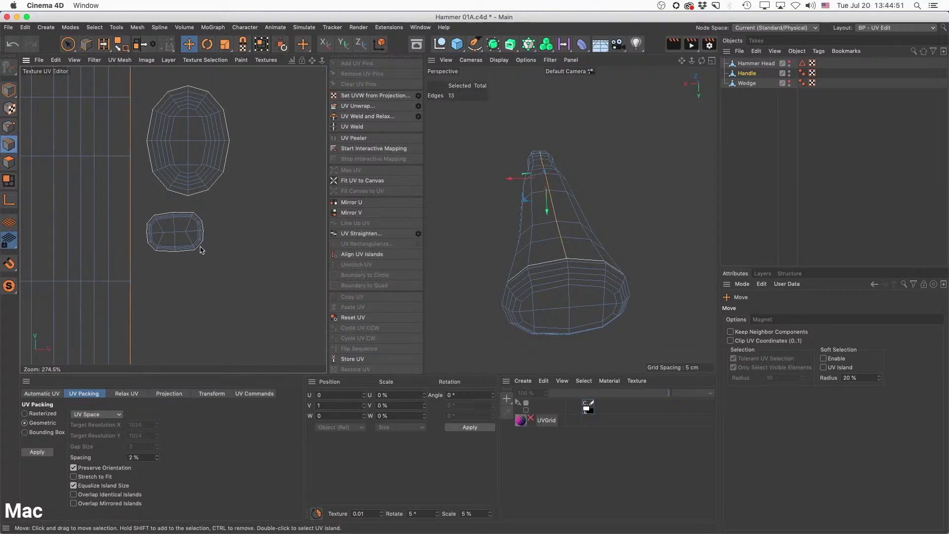
click(180, 232)
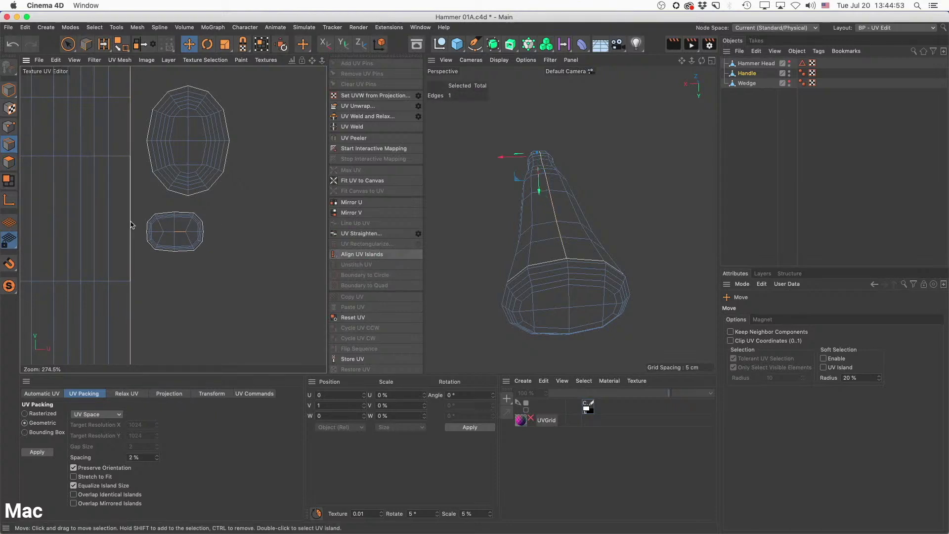
scroll(174, 221, up, 5)
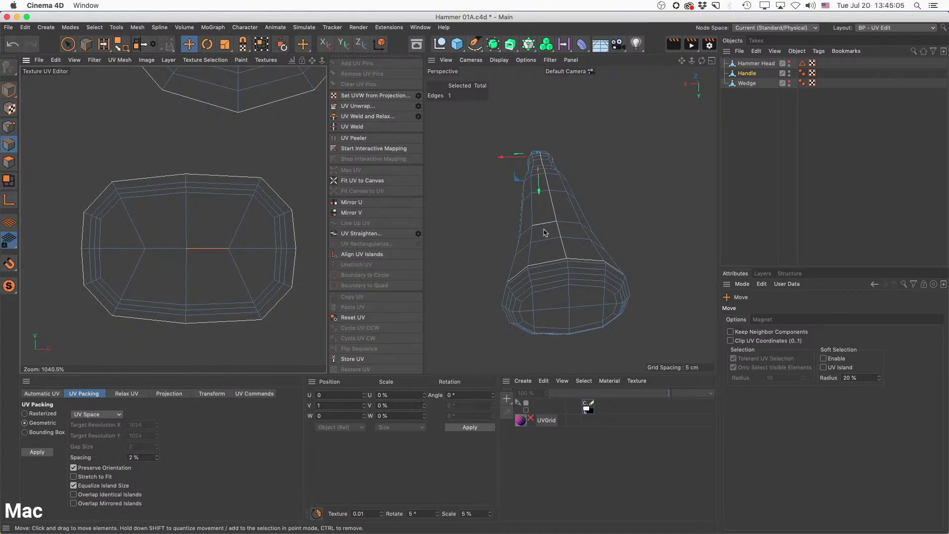
alt+drag(581, 210, 756, 263)
alt+middle_drag(609, 270, 509, 186)
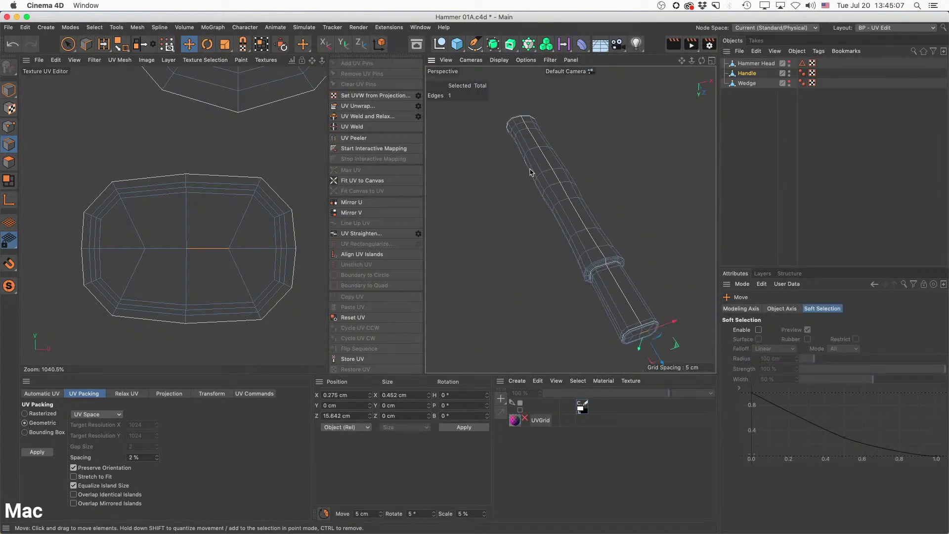
alt+drag(608, 270, 548, 222)
alt+right_drag(608, 268, 658, 269)
alt+middle_drag(608, 269, 617, 270)
alt+drag(617, 271, 622, 291)
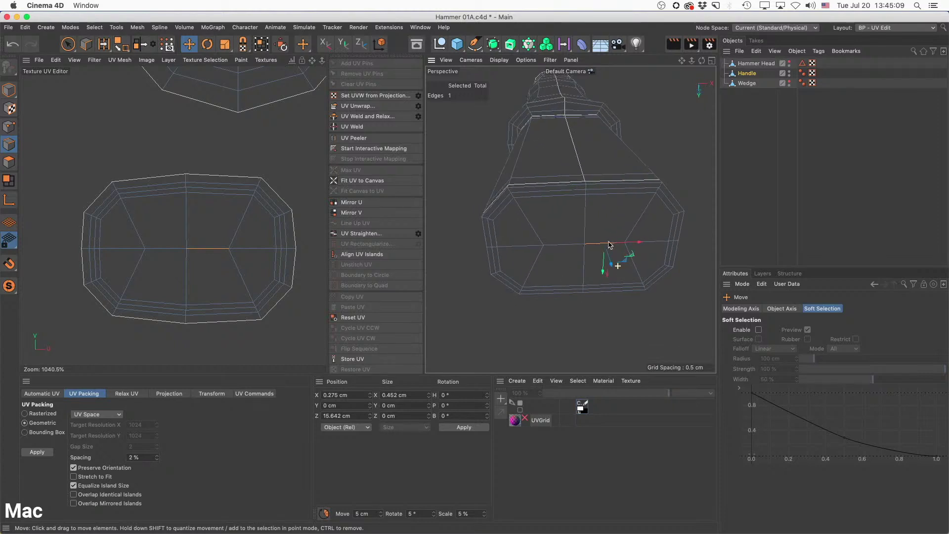
Select the narrow-end cap's entire UV island and reproject it with a Frontal projection from the Front view.
click(9, 162)
double_click(179, 287)
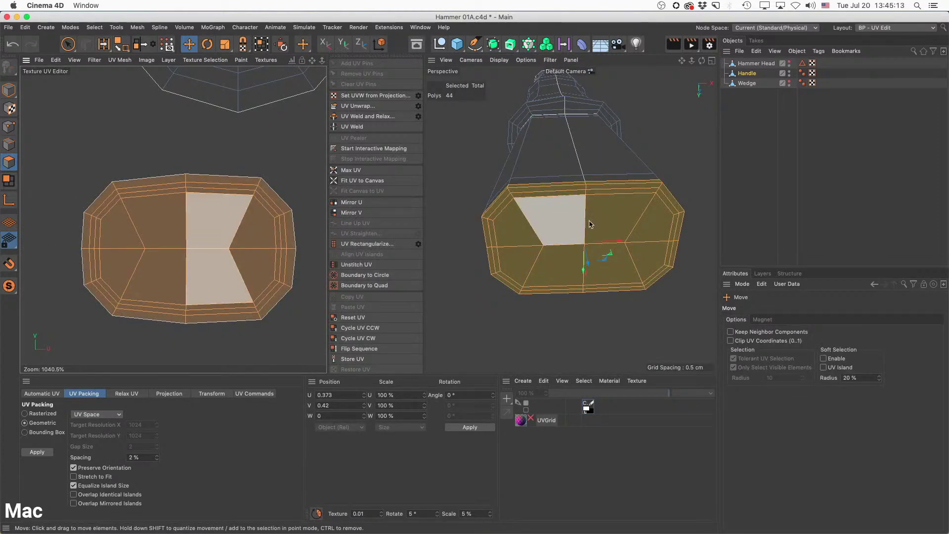
alt+drag(610, 214, 618, 165)
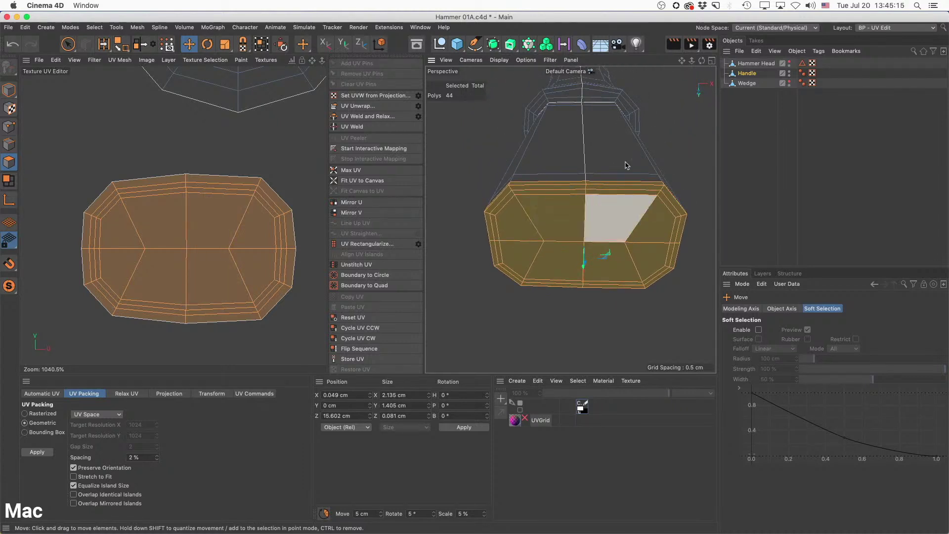
middle_click(654, 319)
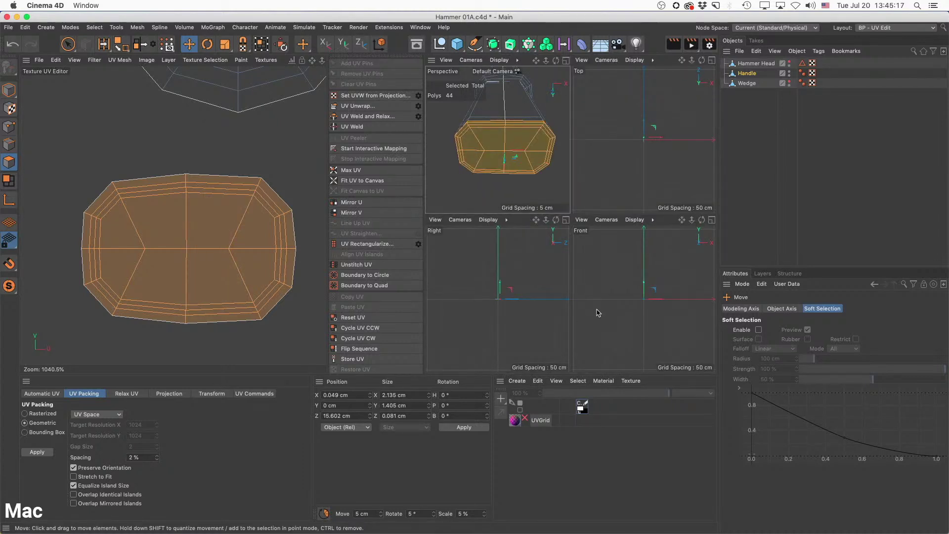
key(alt+h)
click(713, 220)
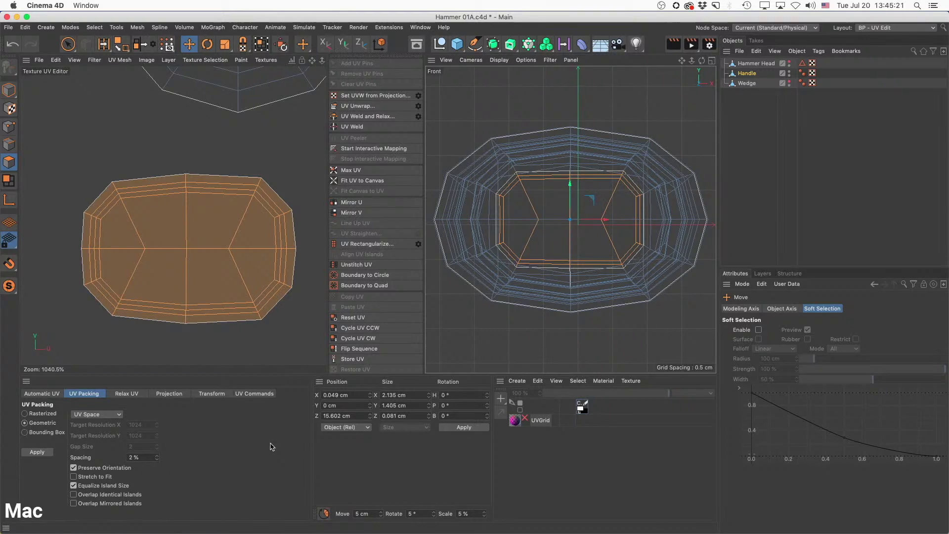
click(169, 394)
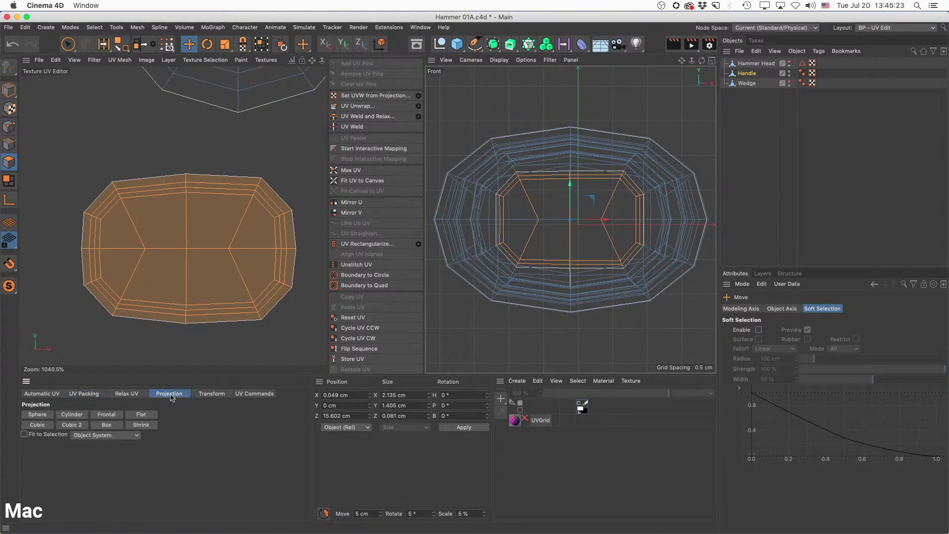
click(107, 415)
Move the reprojected cap island clear of the other islands to about U 0.656, V 0.241.
scroll(228, 221, down, 6)
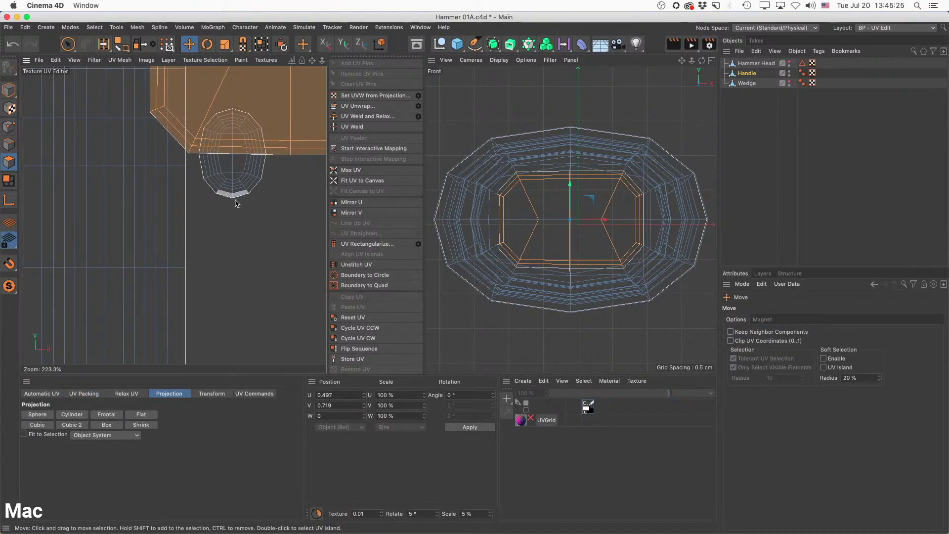
scroll(257, 222, down, 5)
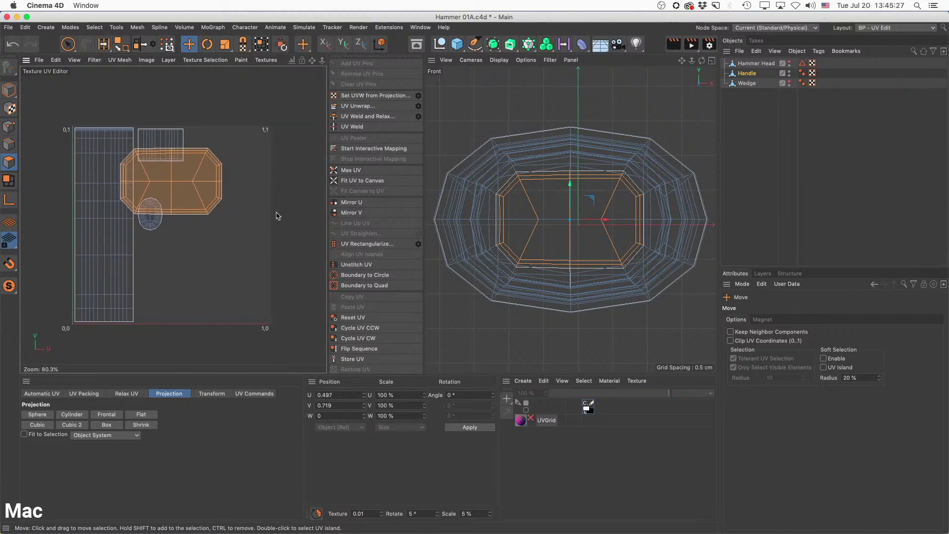
drag(196, 187, 228, 283)
scroll(225, 290, up, 2)
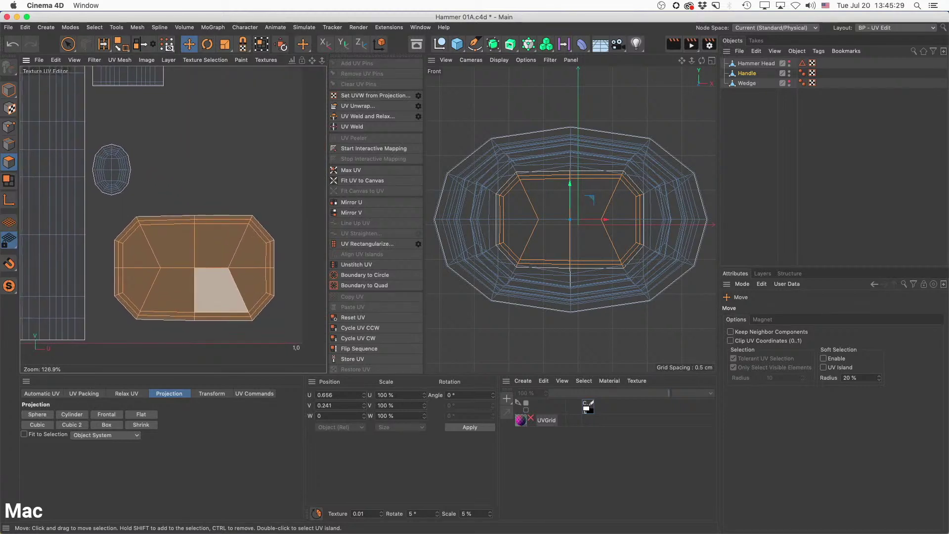
alt+middle_drag(225, 289, 230, 280)
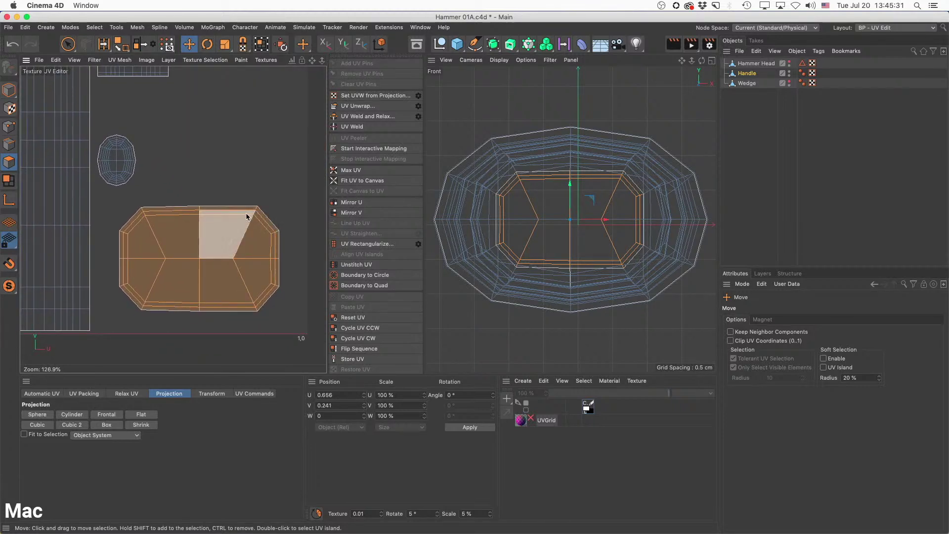
scroll(227, 262, up, 1)
alt+middle_drag(227, 262, 227, 253)
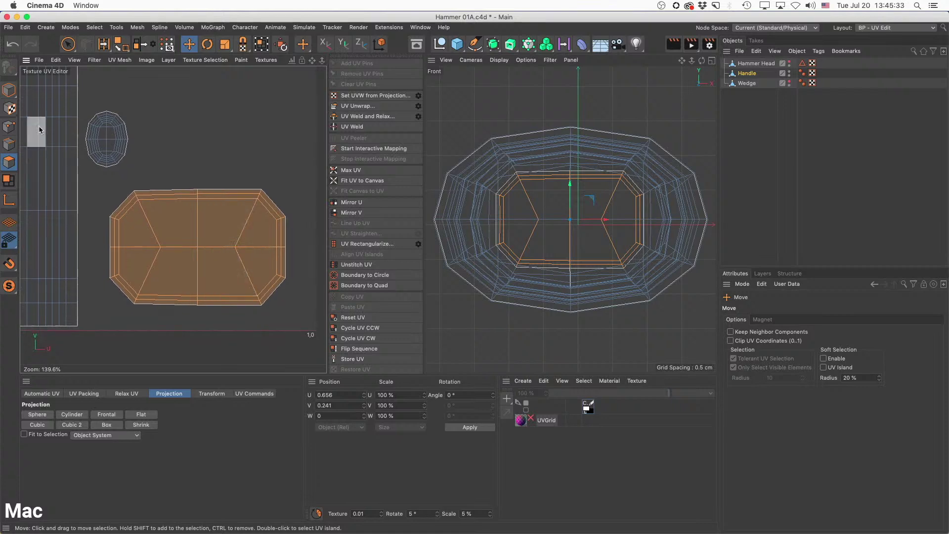
Select the cap island's flat inner polygons, convert the selection to points and add UV pins to them.
click(68, 45)
mouse_move(166, 243)
mouse_down()
mouse_move(186, 237)
mouse_move(240, 271)
mouse_up()
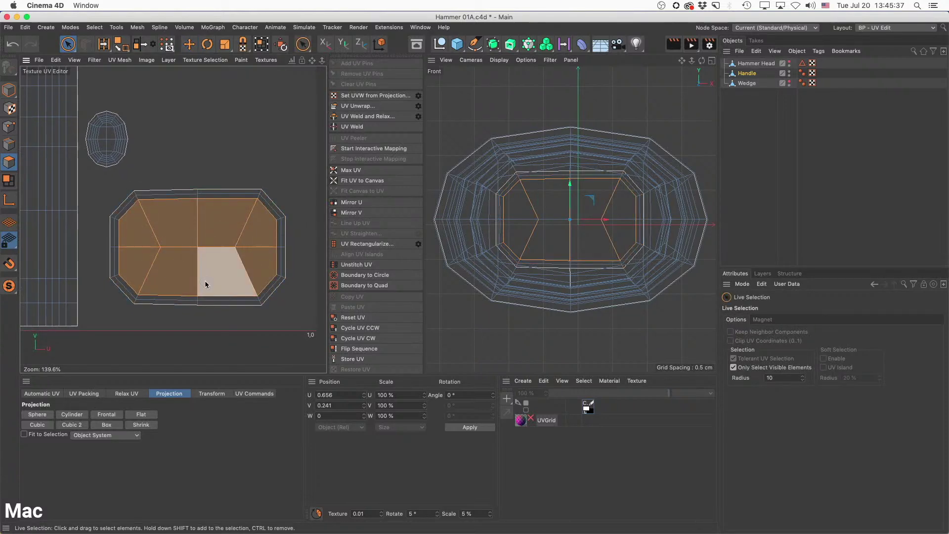
click(8, 131)
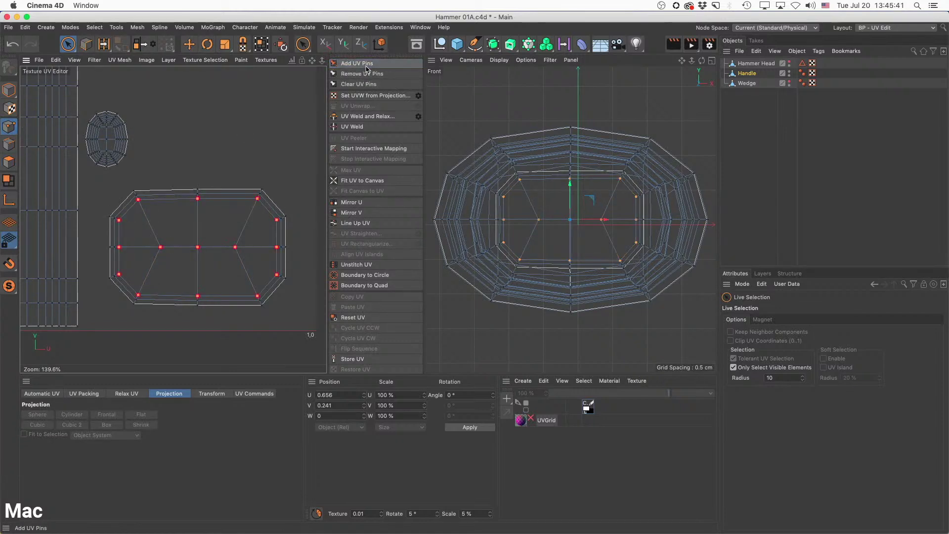
Relax the whole cap island with LSCM so its bevel rings spread around the pinned points, then clear the UV pins.
click(9, 162)
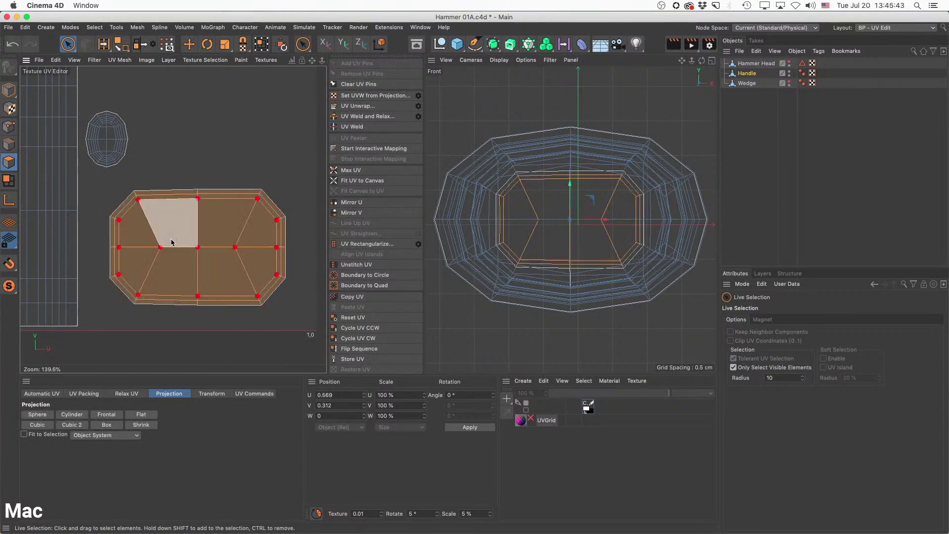
click(120, 393)
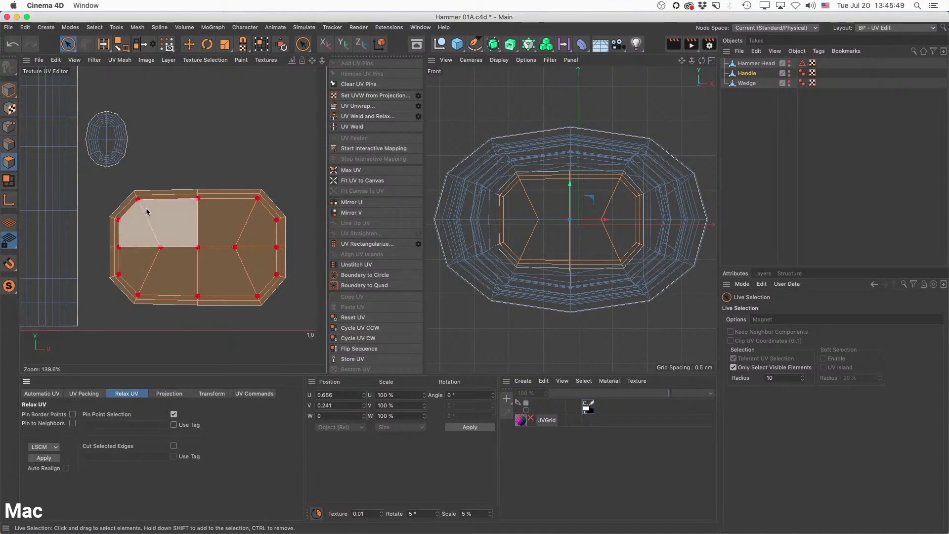
click(47, 460)
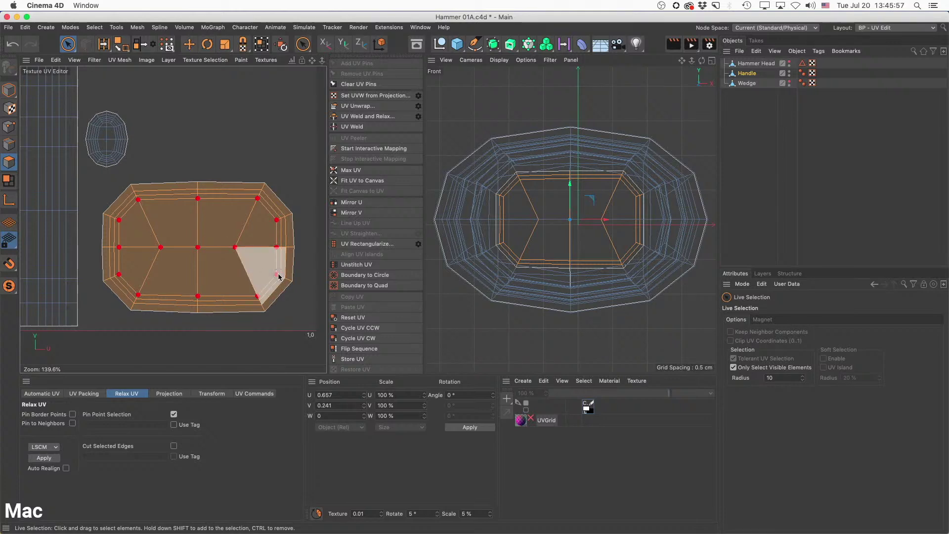
click(363, 87)
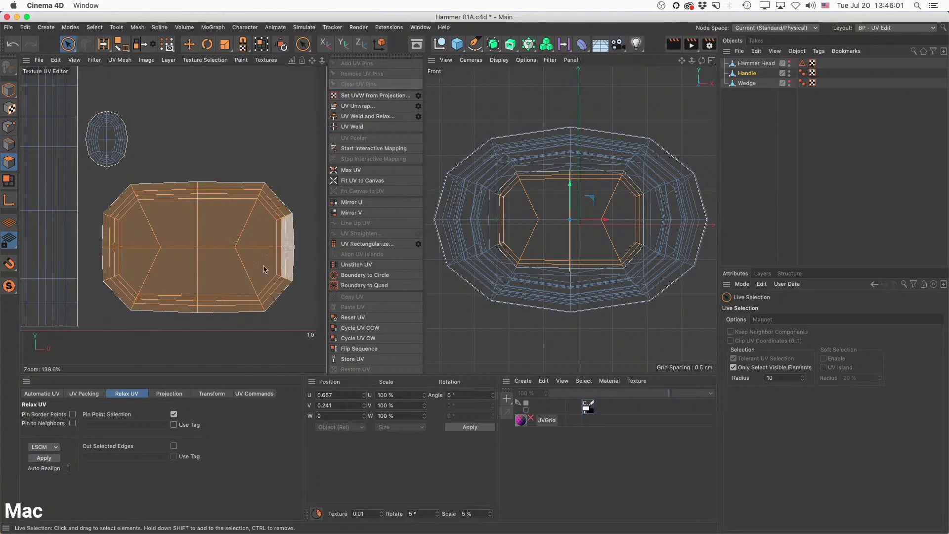
Select the edge rings crossing the bevel loops around the narrow-end cap island as cuts for an unwrap.
mouse_move(188, 227)
mouse_down()
mouse_move(207, 226)
mouse_move(138, 258)
mouse_move(148, 232)
mouse_up()
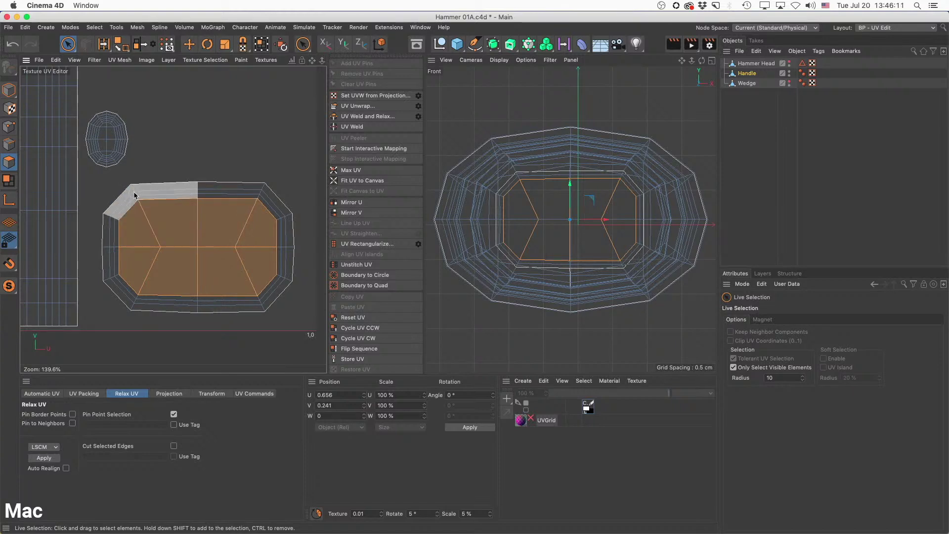
scroll(131, 198, up, 3)
scroll(133, 195, down, 5)
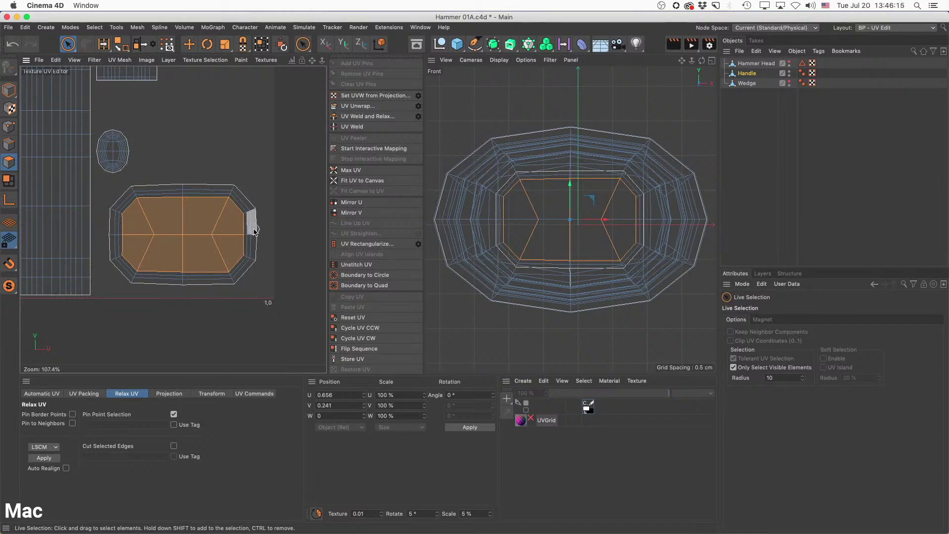
key(u)
key(b)
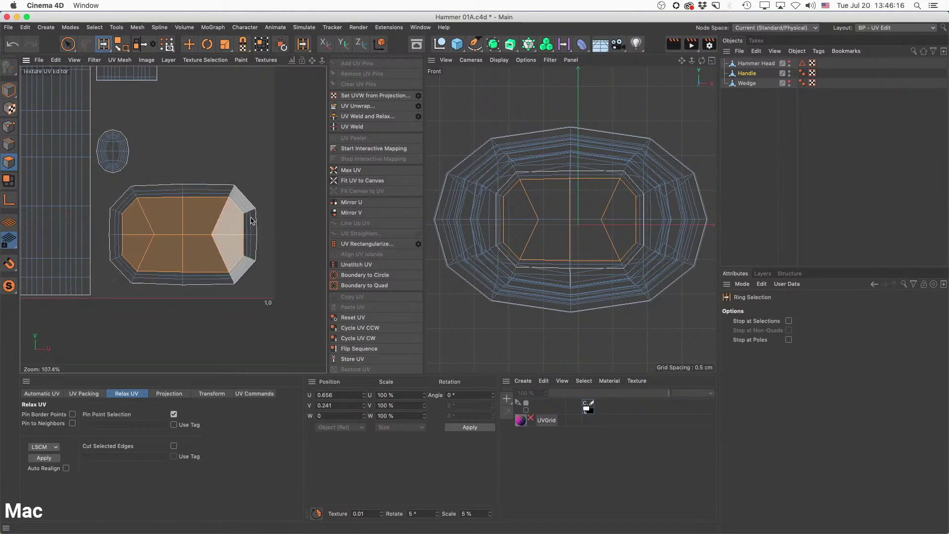
click(9, 145)
scroll(246, 202, up, 9)
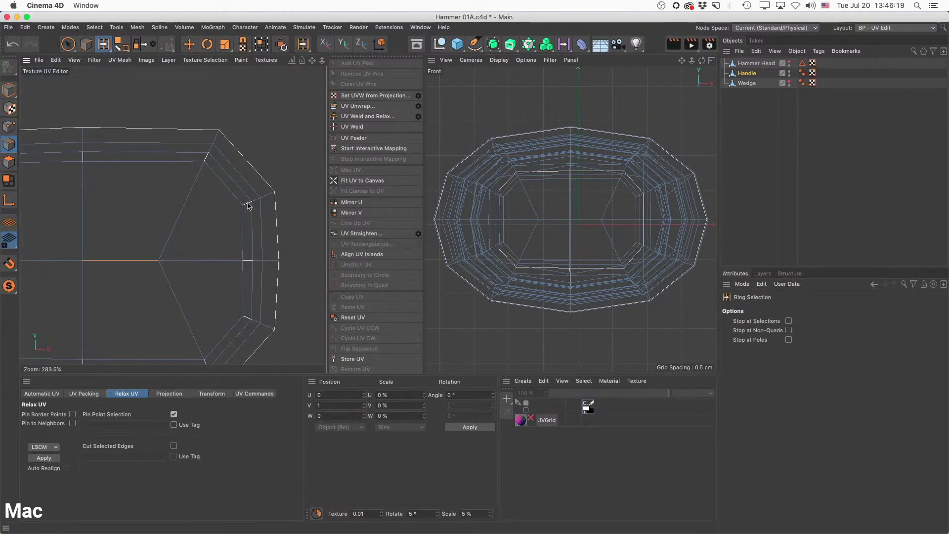
click(256, 202)
shift+click(257, 200)
shift+click(267, 195)
Try UV Unwrap along the selected edges with Use Pins for UV Relax and Auto Realign enabled, then undo it.
click(362, 107)
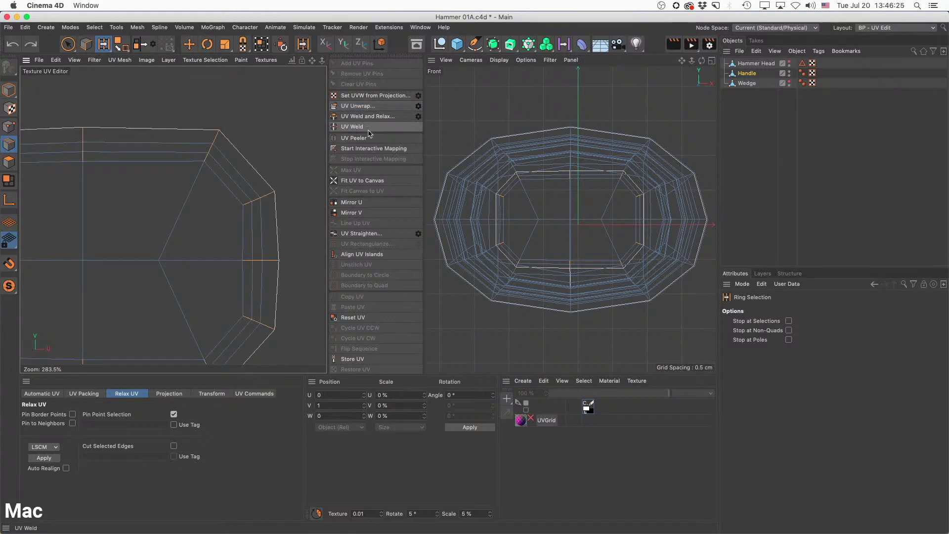
click(418, 105)
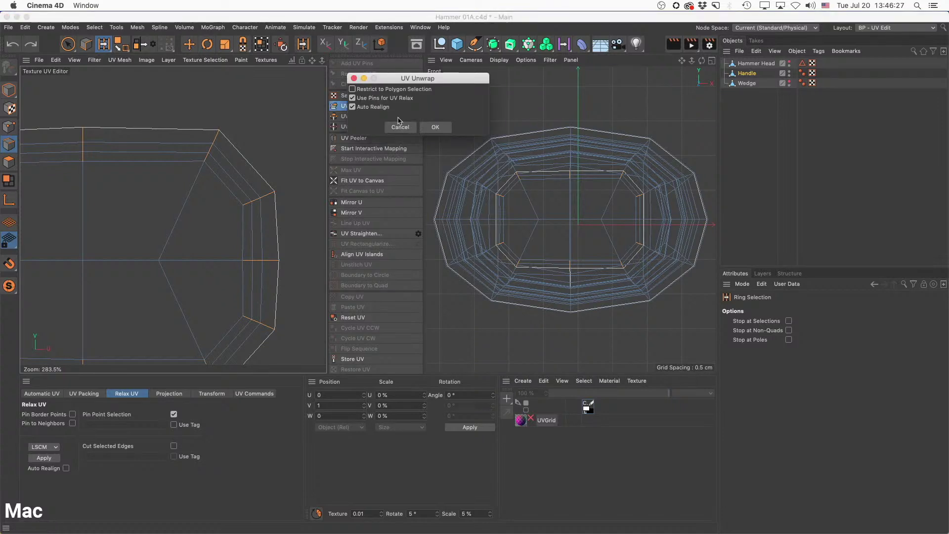
click(428, 128)
scroll(259, 189, down, 5)
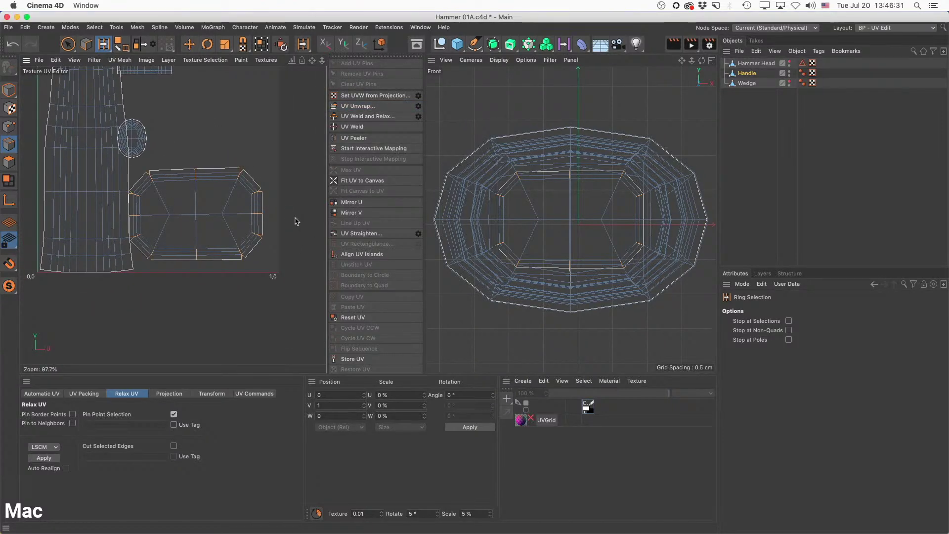
key(super+z)
key(super+y)
key(super+z)
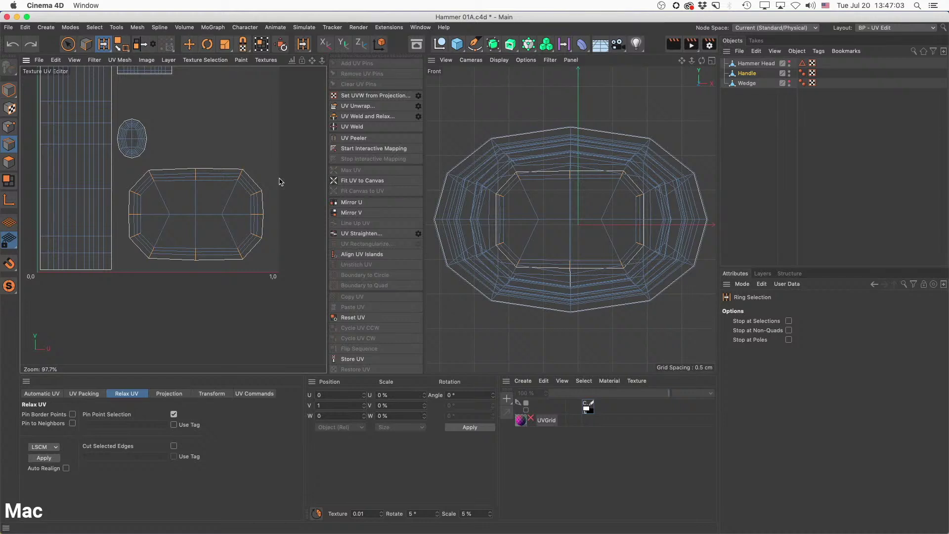
Regenerate the whole Handle's UVs with Set UVW from Projection using the Automatic Packed UVs type.
click(758, 121)
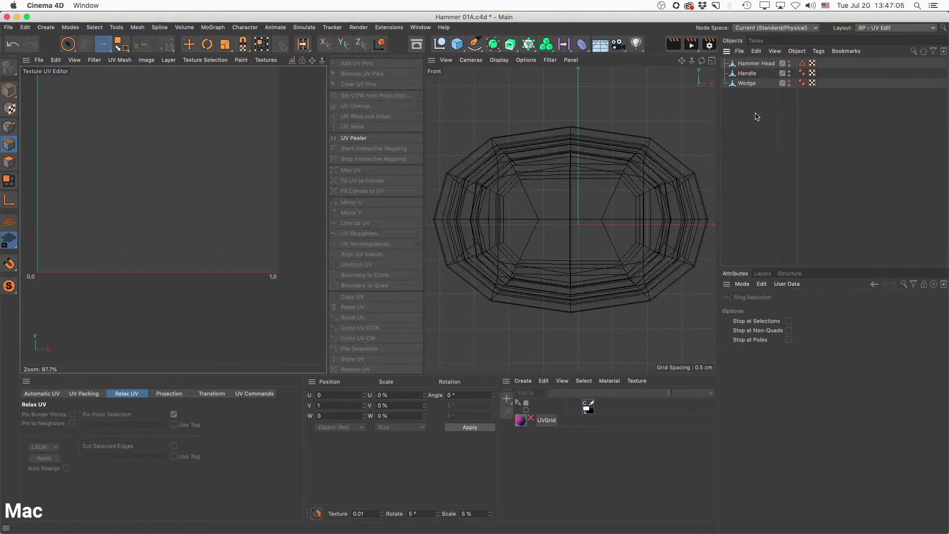
right_click(749, 77)
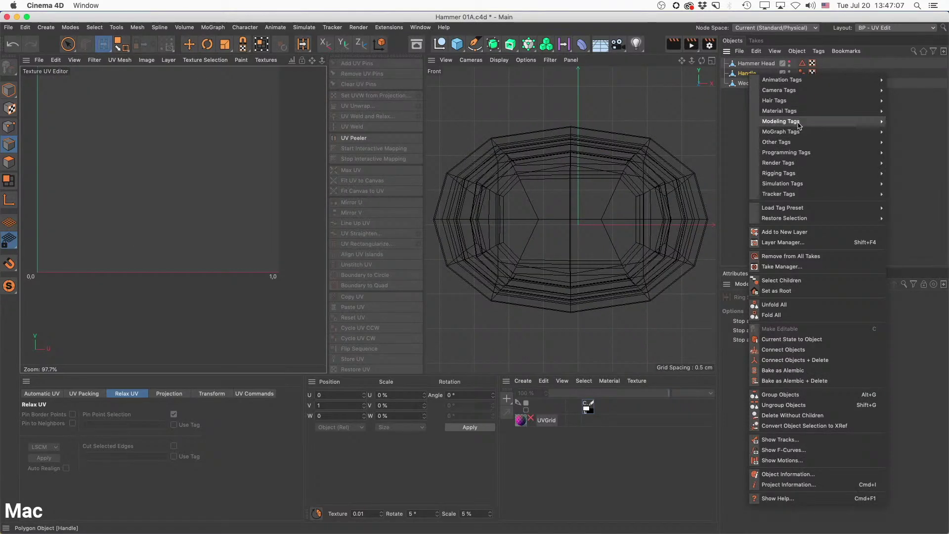
mouse_move(780, 111)
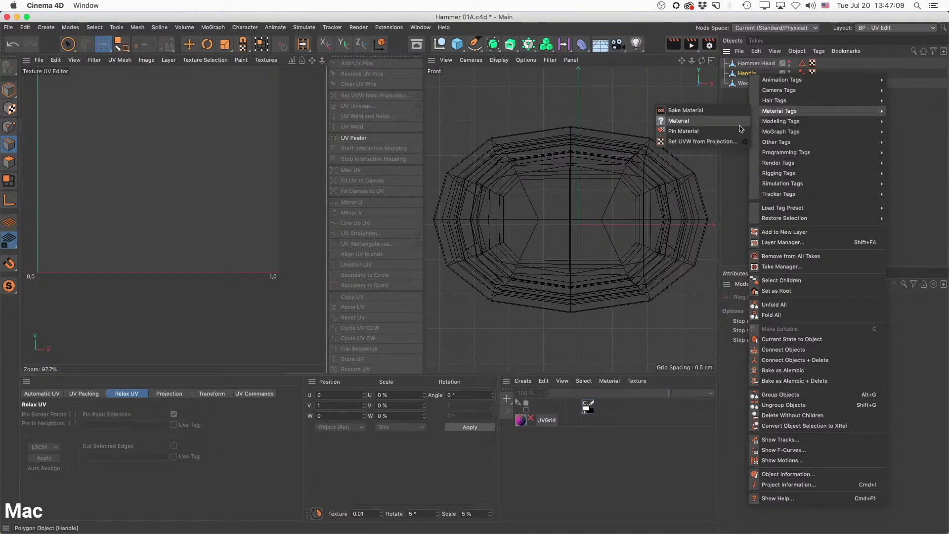
click(730, 142)
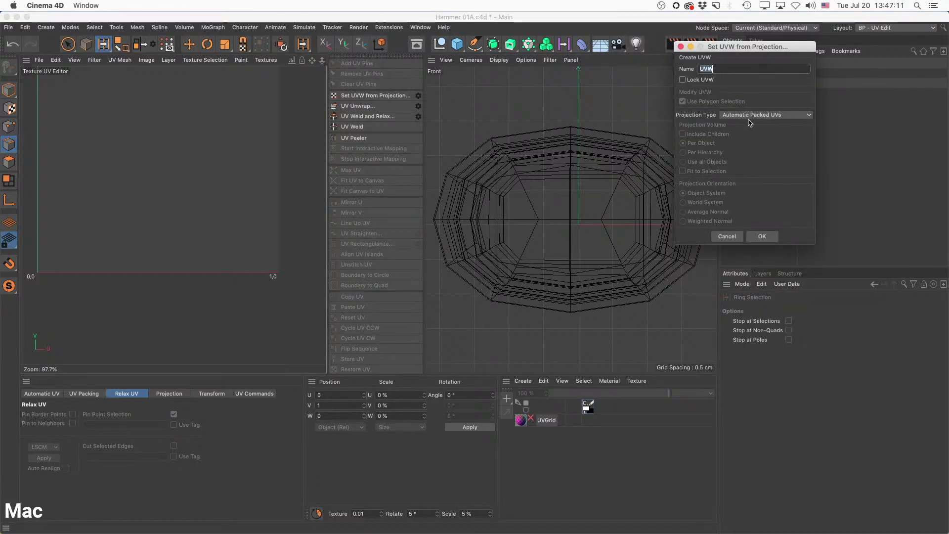
click(762, 236)
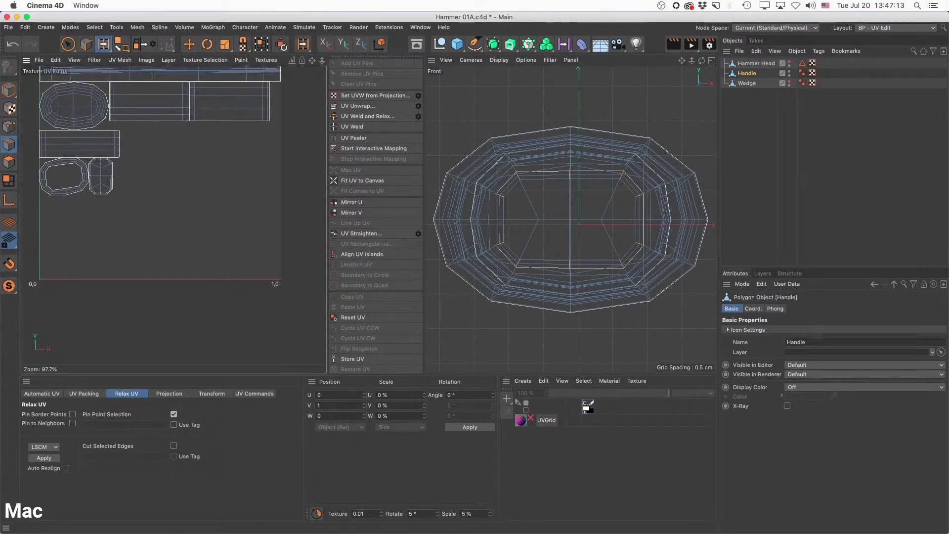
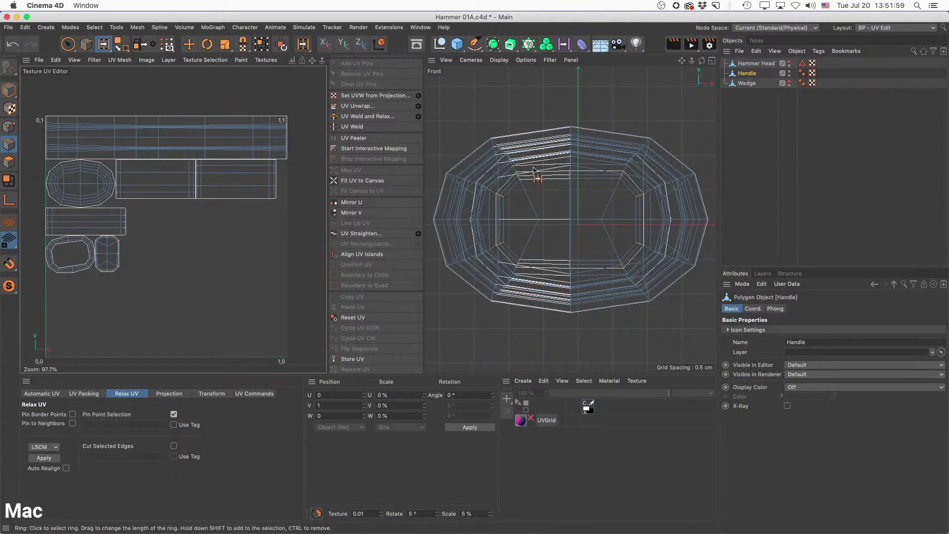
Make the hidden Hammer Head object visible in the viewport.
click(761, 174)
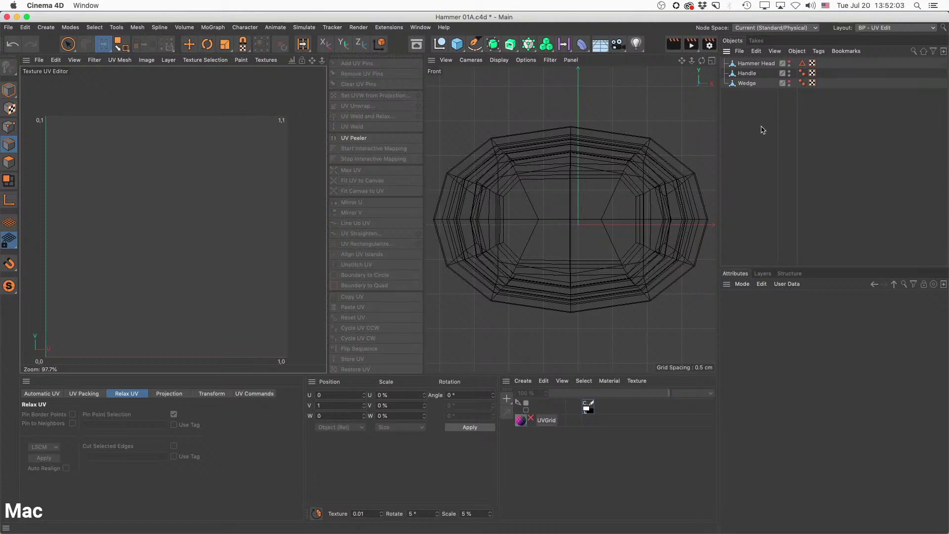
click(754, 70)
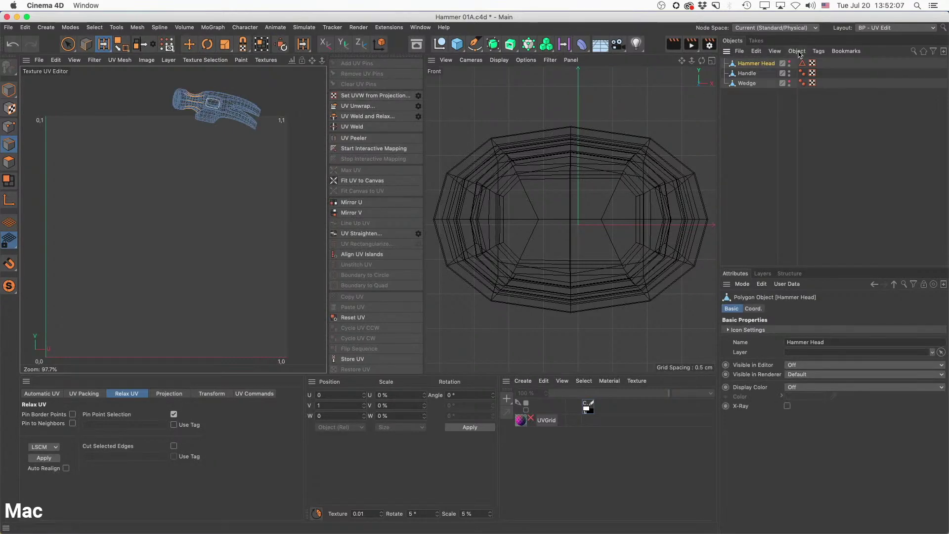
click(789, 62)
click(762, 108)
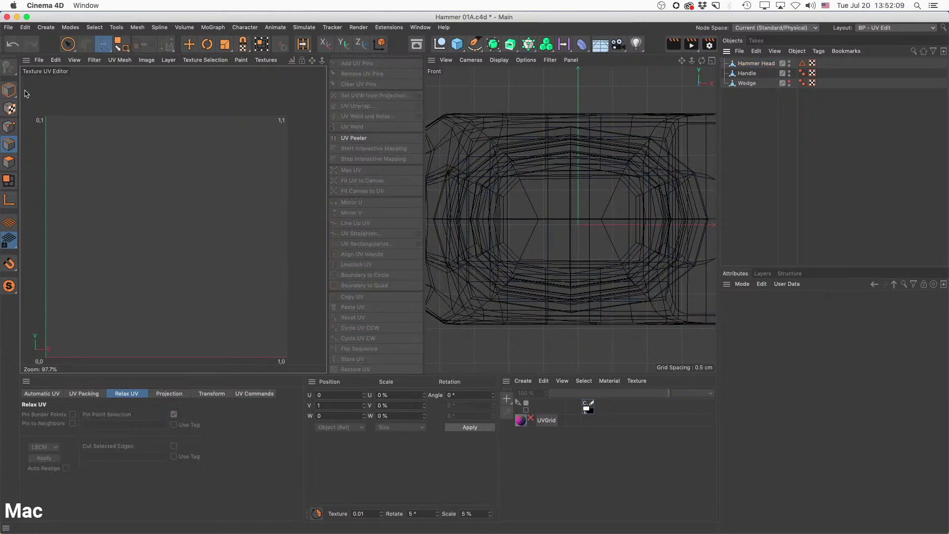
Work in Model mode and delete the Handle and Wedge objects from the scene.
click(9, 91)
click(747, 73)
shift+click(748, 83)
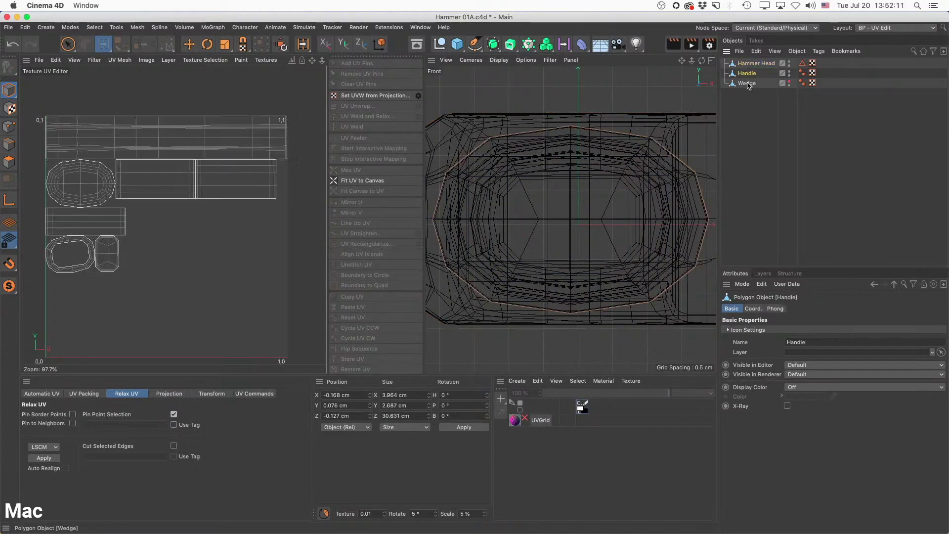
key(BackSpace)
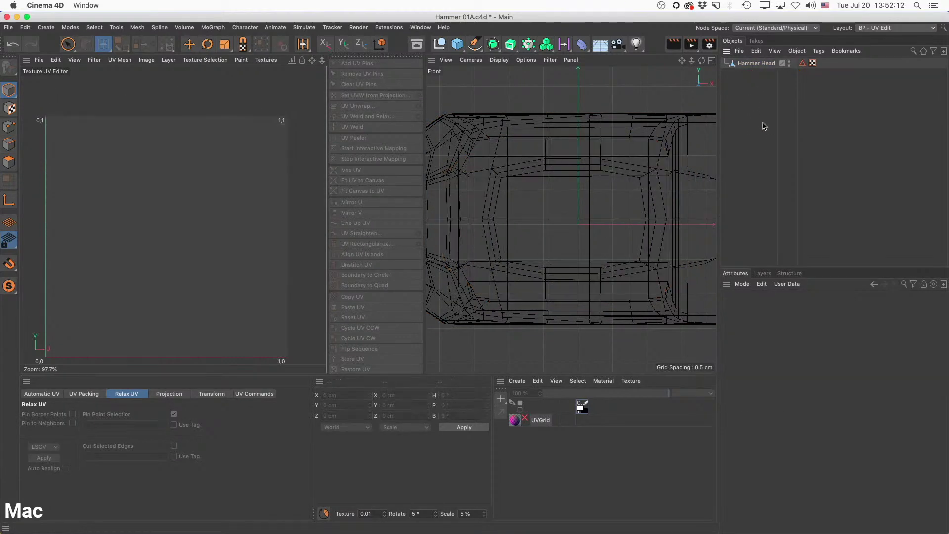
Switch to the Standard layout and show the Hammer Head in a maximized Perspective view.
click(902, 28)
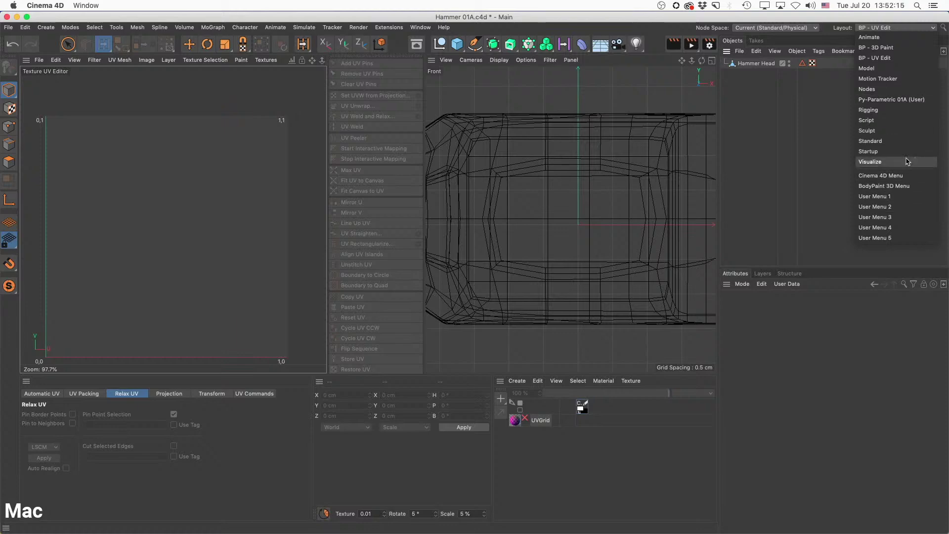
click(906, 143)
scroll(435, 265, down, 5)
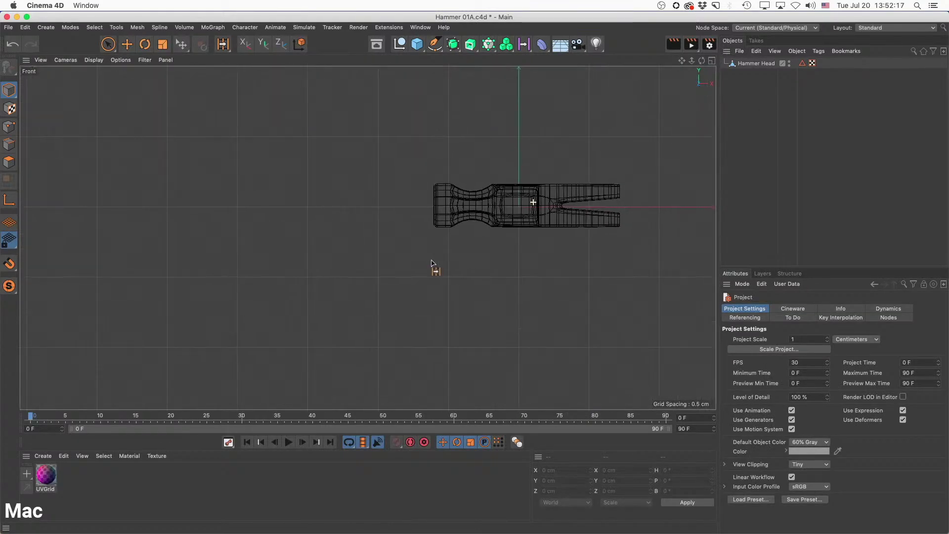
click(712, 60)
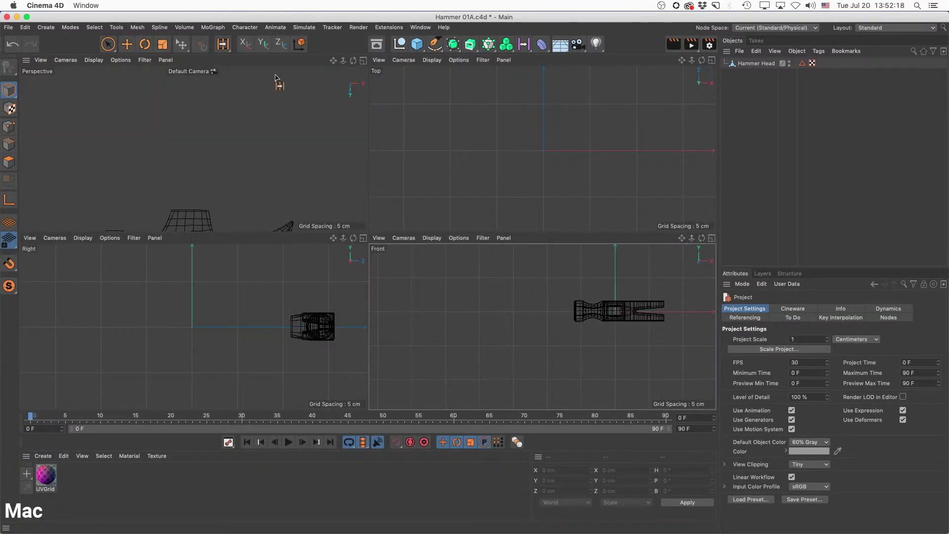
click(364, 61)
scroll(349, 277, up, 10)
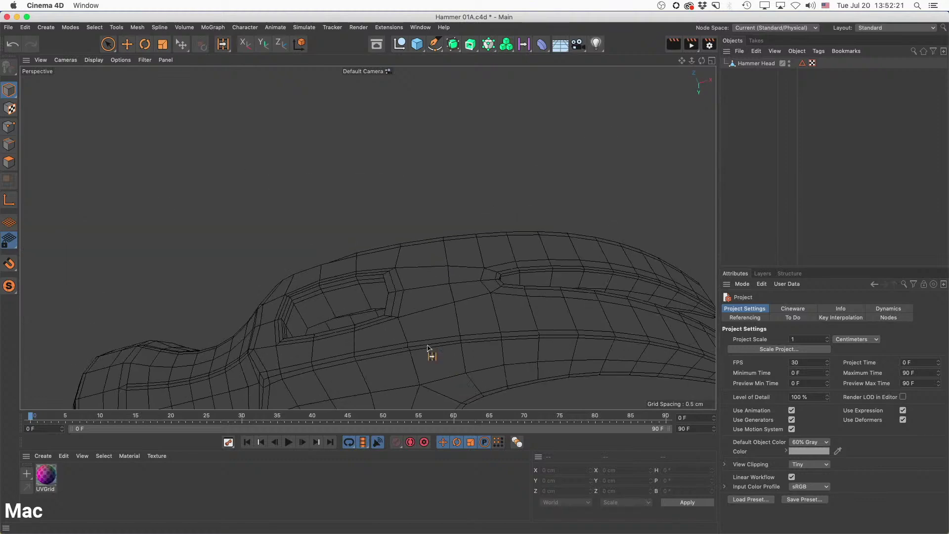
alt+middle_drag(428, 348, 414, 221)
scroll(415, 223, down, 5)
alt+drag(422, 278, 346, 284)
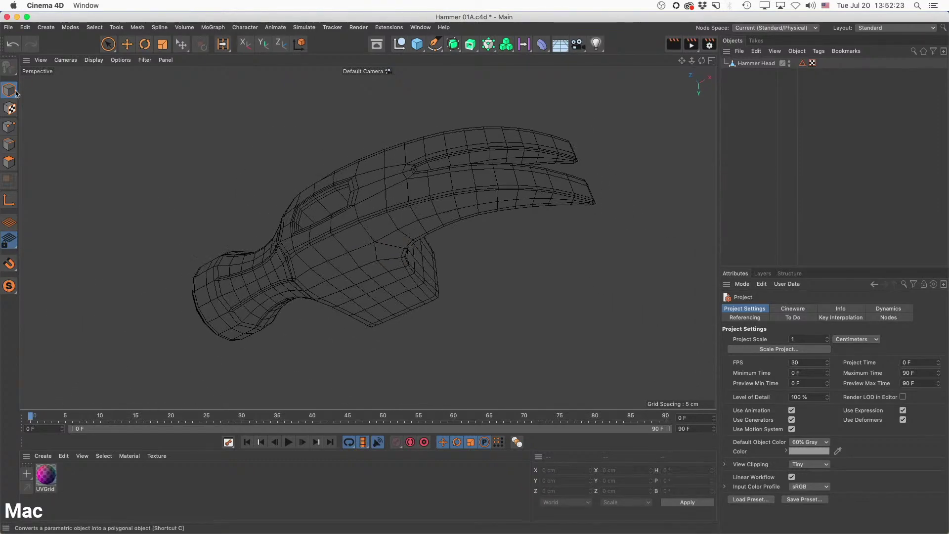
Select the Hammer Head and apply the UVGrid material to it.
click(127, 45)
alt+drag(391, 207, 316, 118)
click(386, 159)
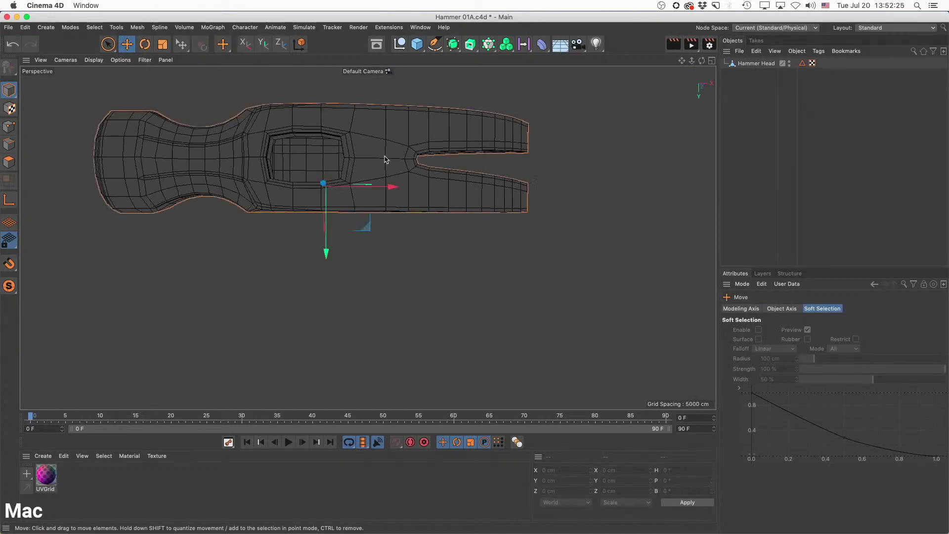
alt+drag(369, 237, 449, 224)
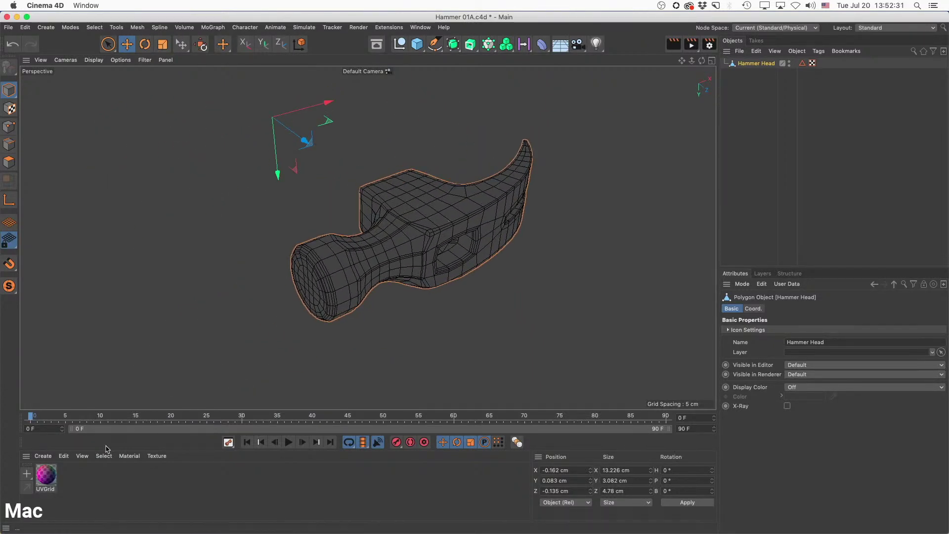
drag(44, 482, 769, 67)
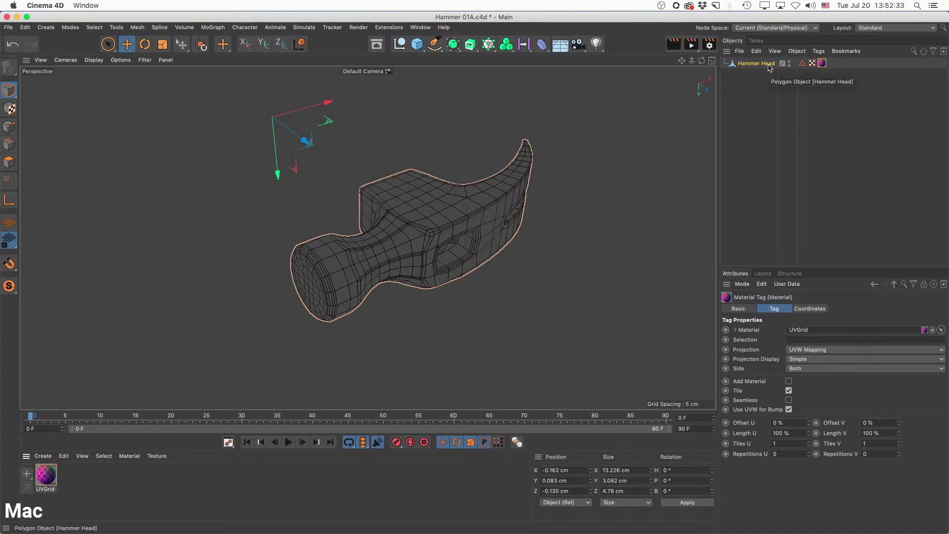
Display the hammer head with Gouraud Shading (Lines) and create a red material with H 6°, S 97%, V 80%.
click(94, 60)
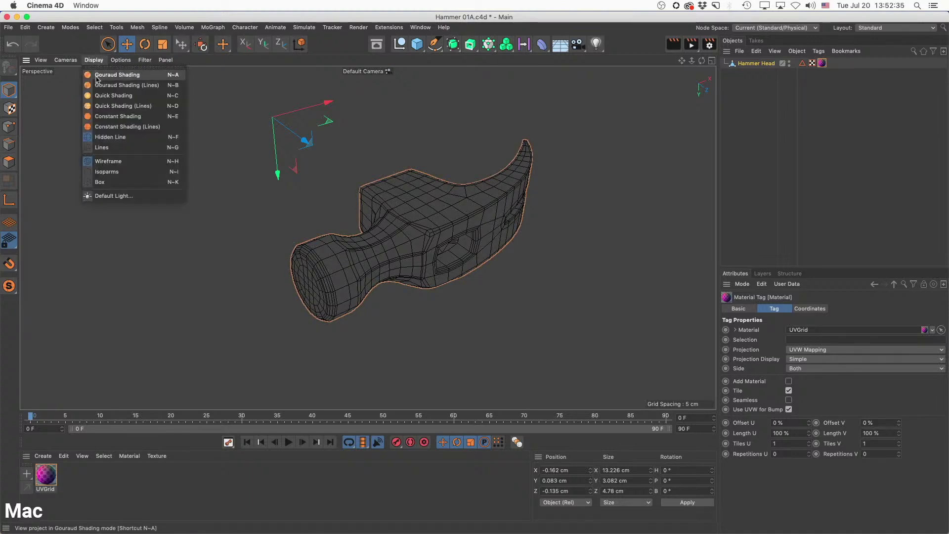
click(97, 86)
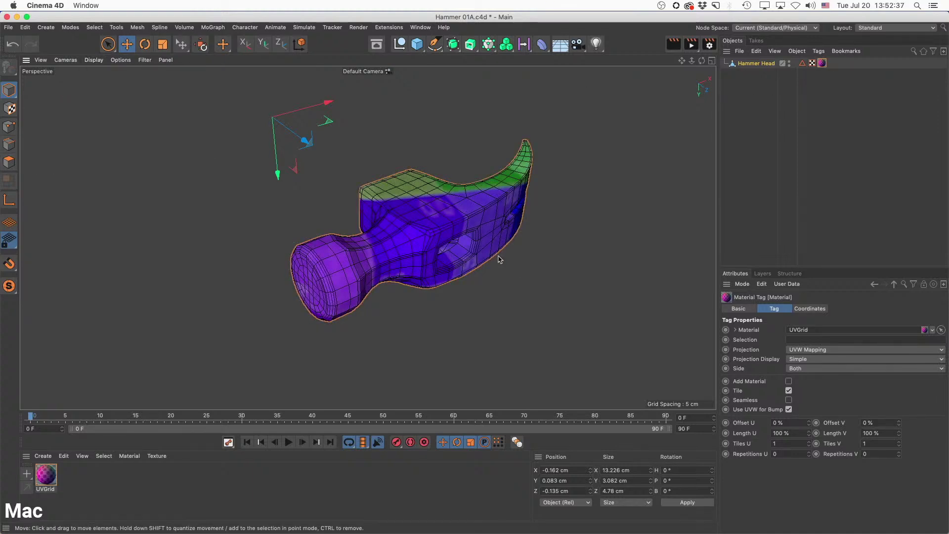
double_click(76, 489)
click(934, 427)
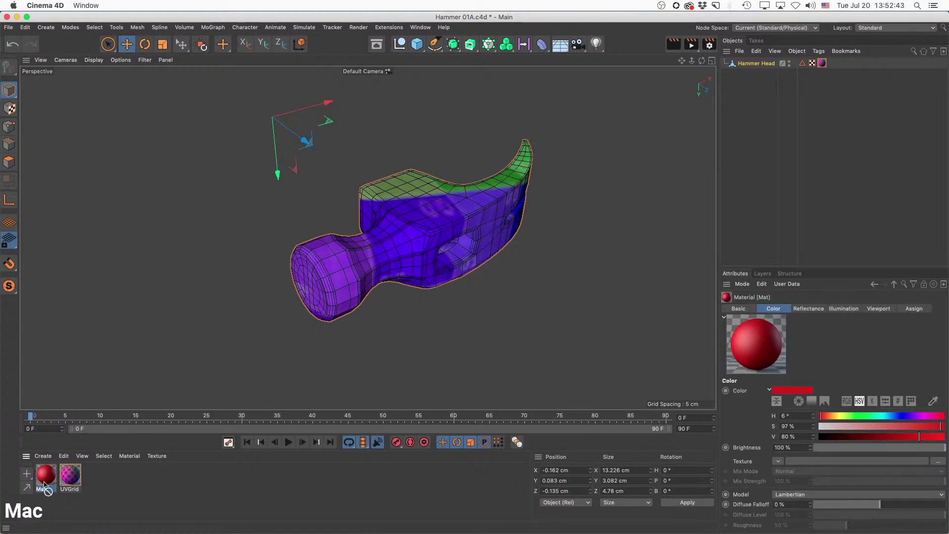
Loop-select the band of polygons behind the hammer's striking face and apply the red Mat material to only those polygons.
click(8, 162)
click(107, 44)
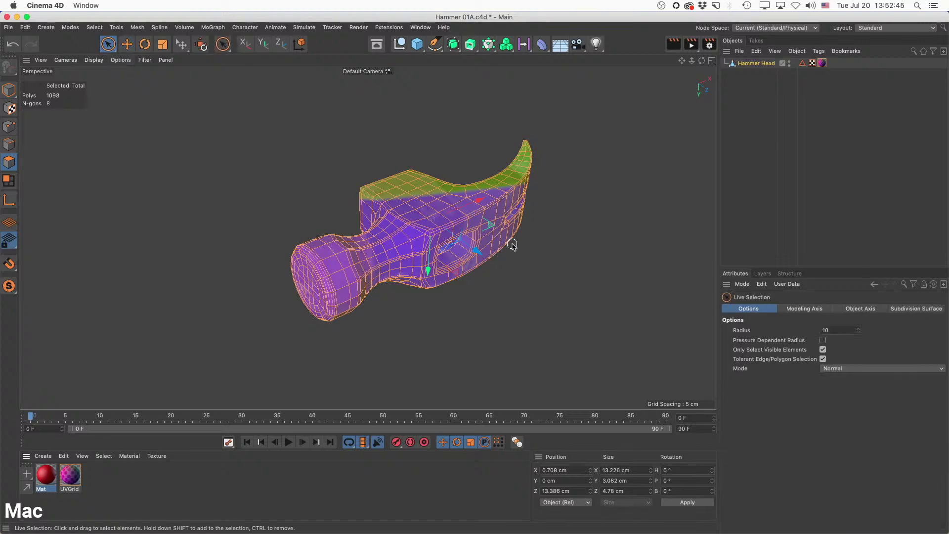
key(u)
key(l)
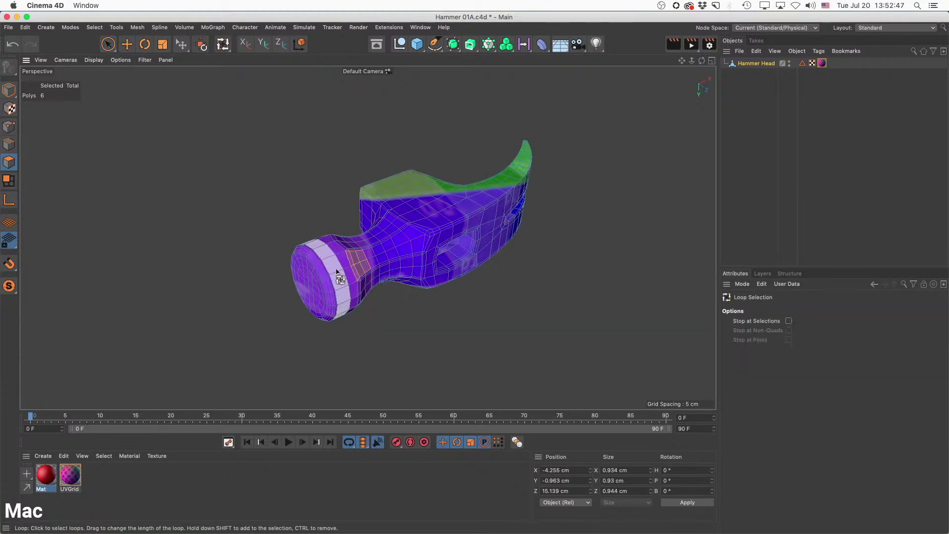
click(341, 269)
drag(46, 474, 340, 298)
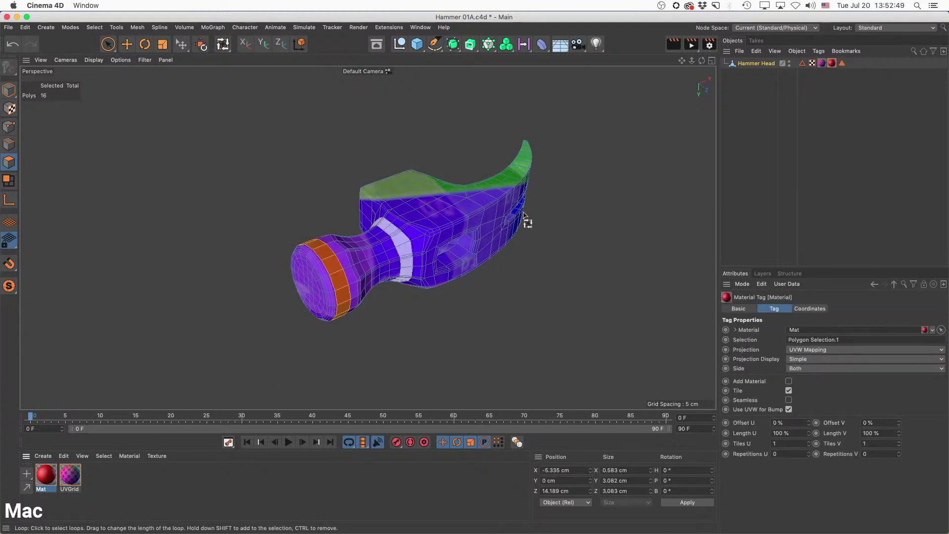
Examine the new polygon selection tag and the Mat tag's selection restriction, and render the view with nothing selected.
click(842, 63)
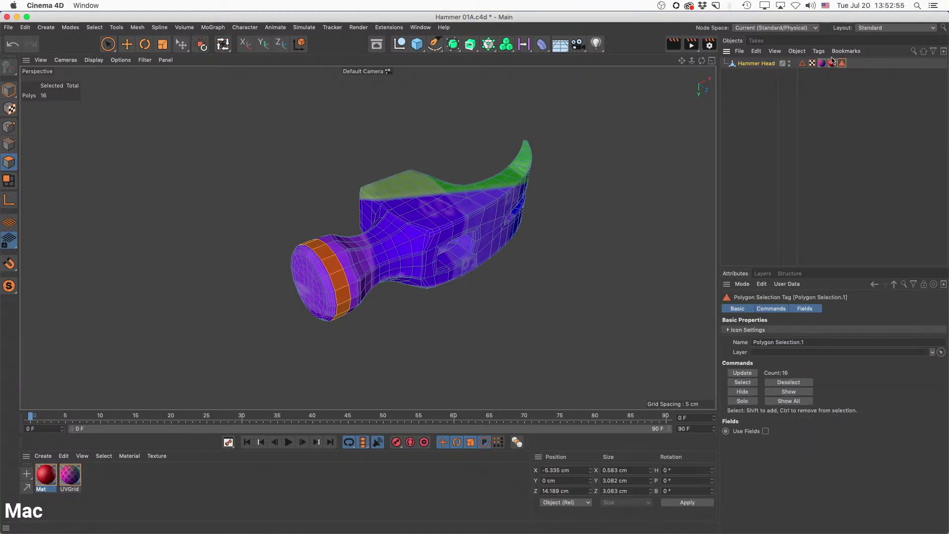
click(832, 62)
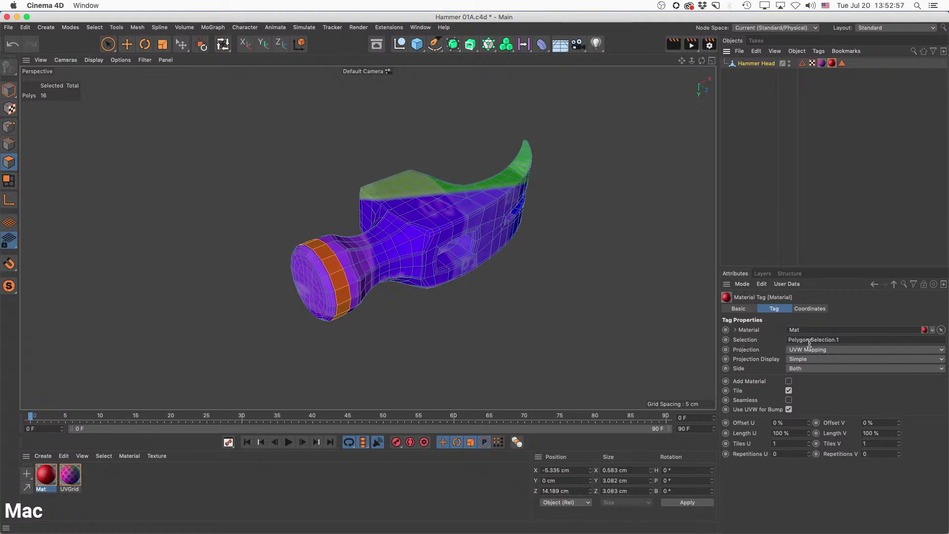
click(519, 243)
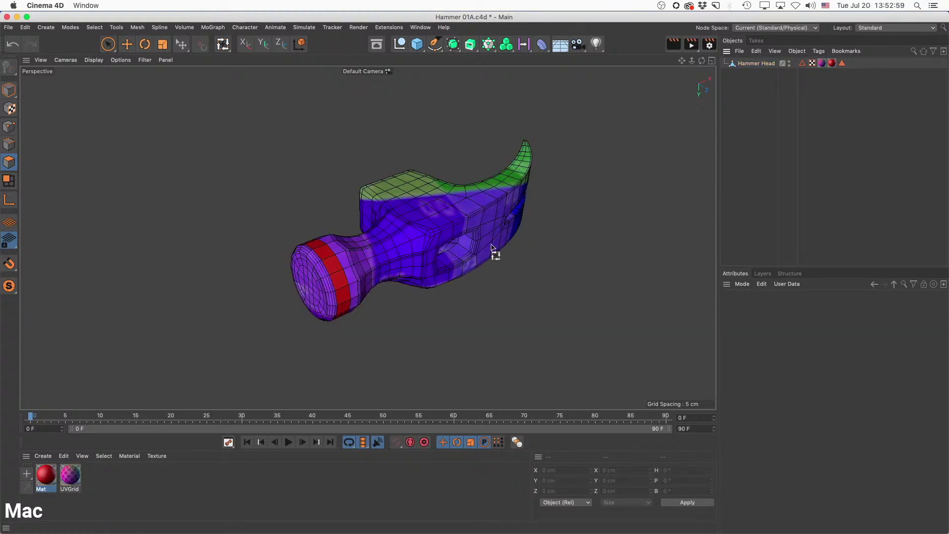
key(ctrl+r)
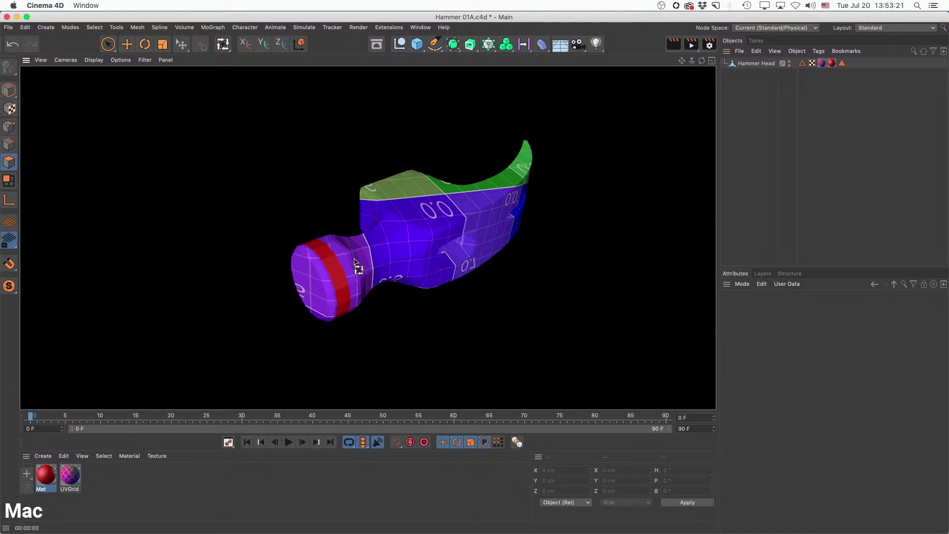
Select the hammer head's UVW tag and switch the workspace to the BP - UV Edit layout.
click(812, 62)
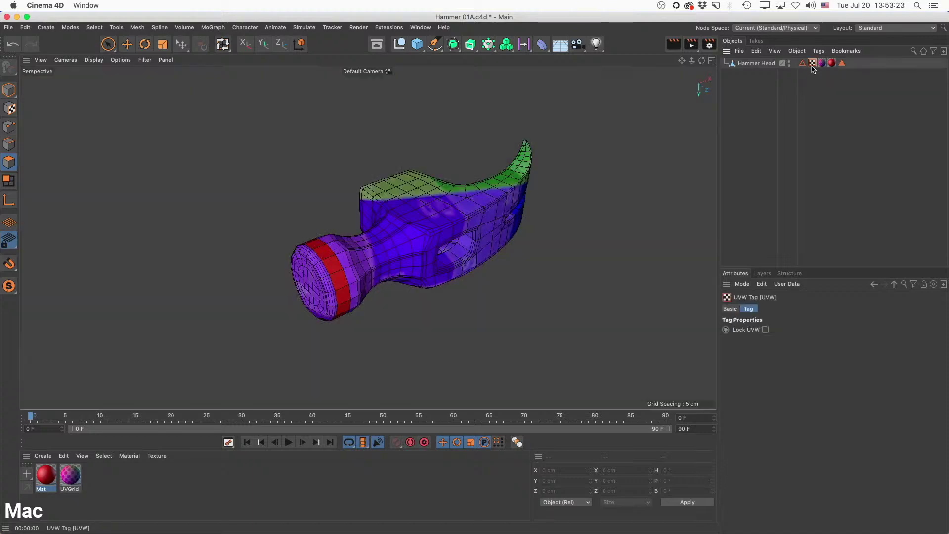
click(898, 28)
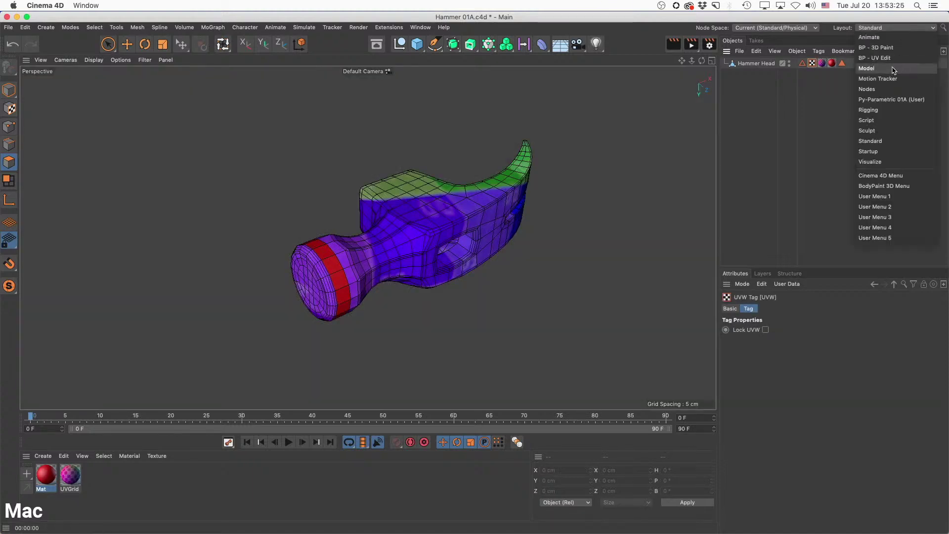
click(875, 68)
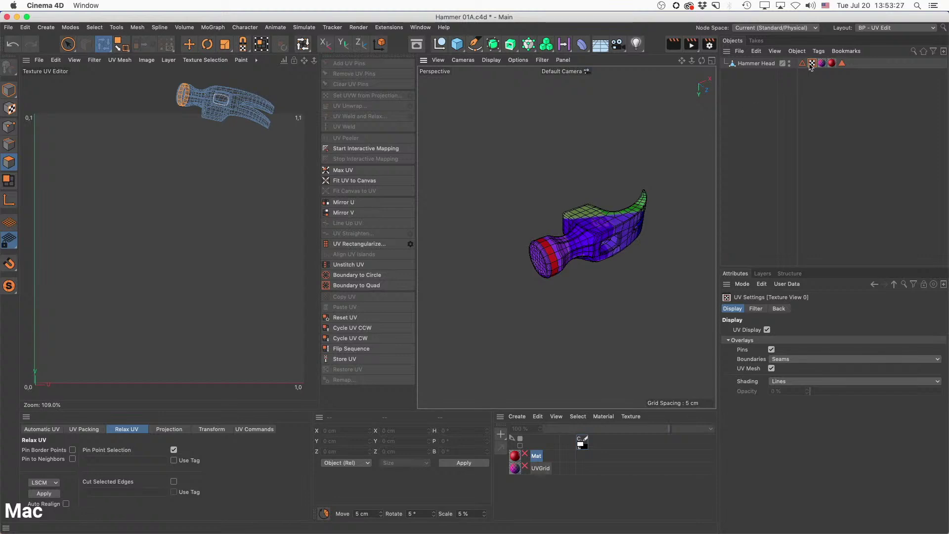
Select all of the hammer head's UV polygons and unwrap them with Automatic UV in Packed mode at 1 % spacing.
click(174, 295)
key(super+a)
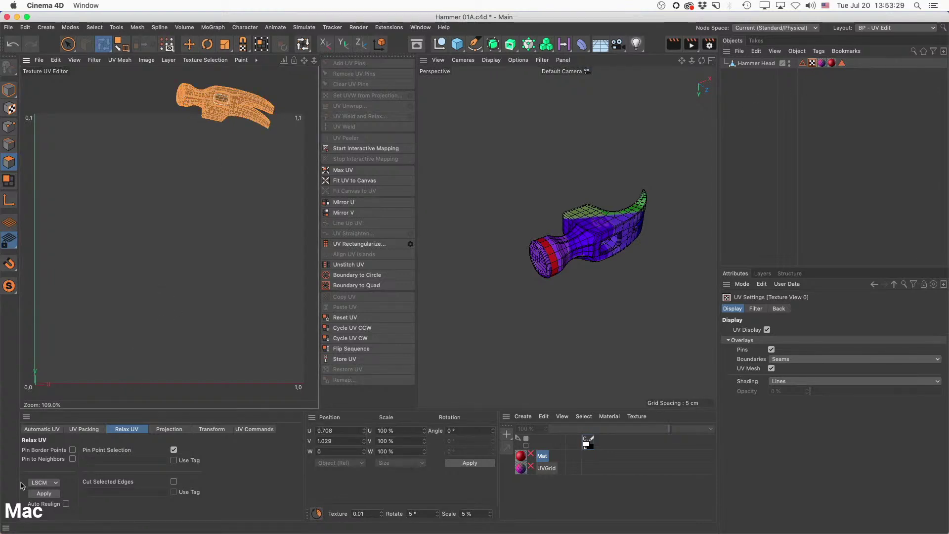
click(54, 431)
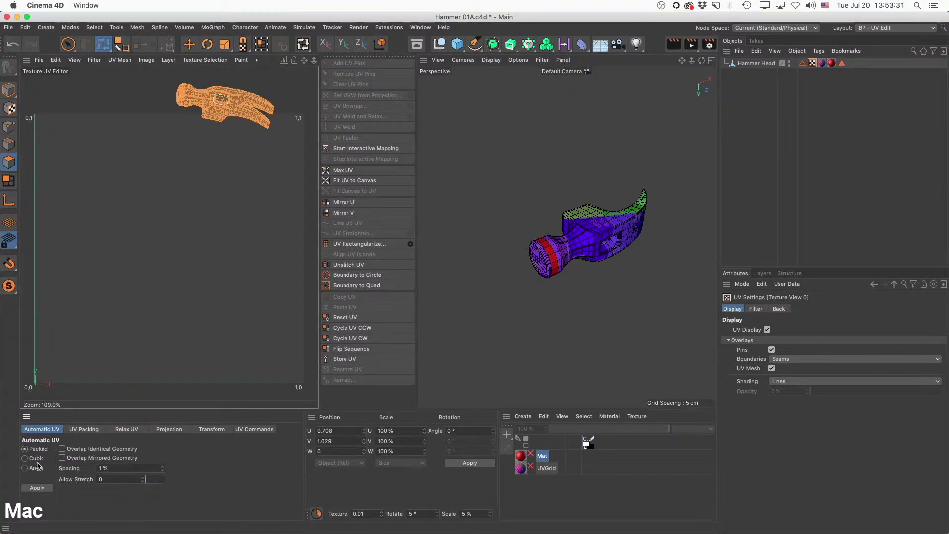
click(37, 488)
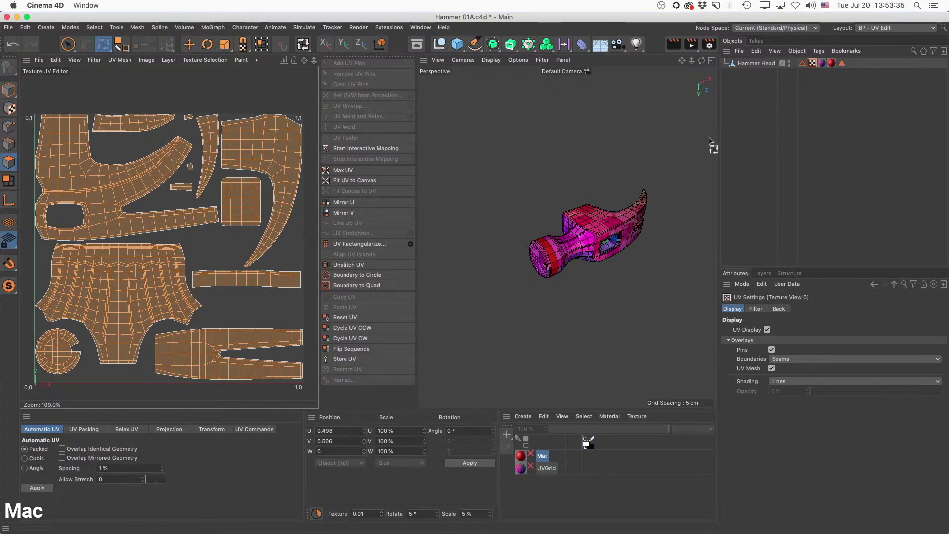
Restore the stored polygon selection of the red band on the hammer head and enlarge the UV editor.
click(739, 125)
click(764, 66)
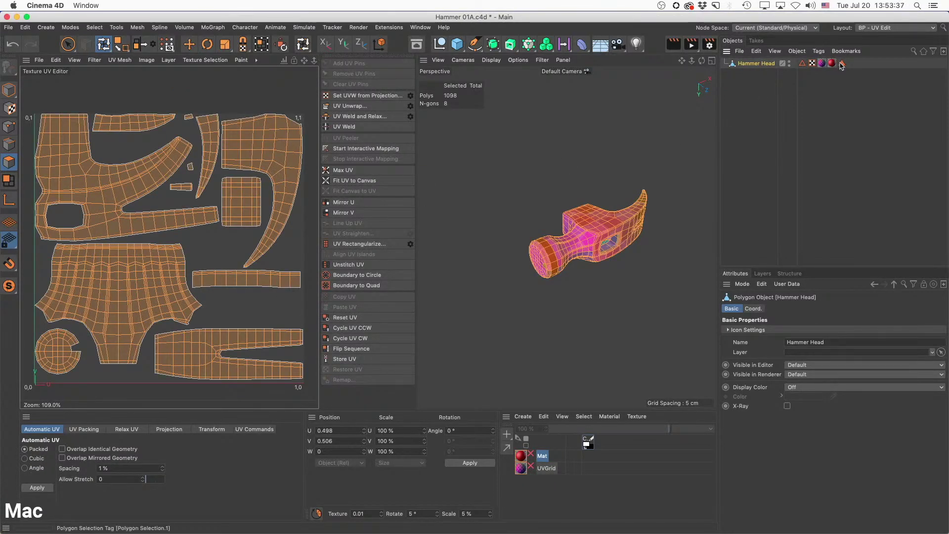
double_click(842, 65)
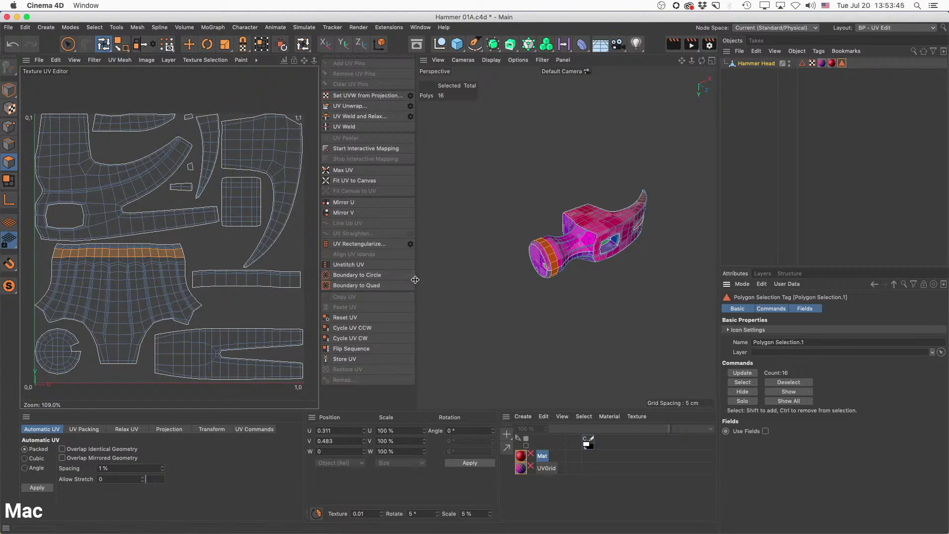
drag(416, 280, 591, 280)
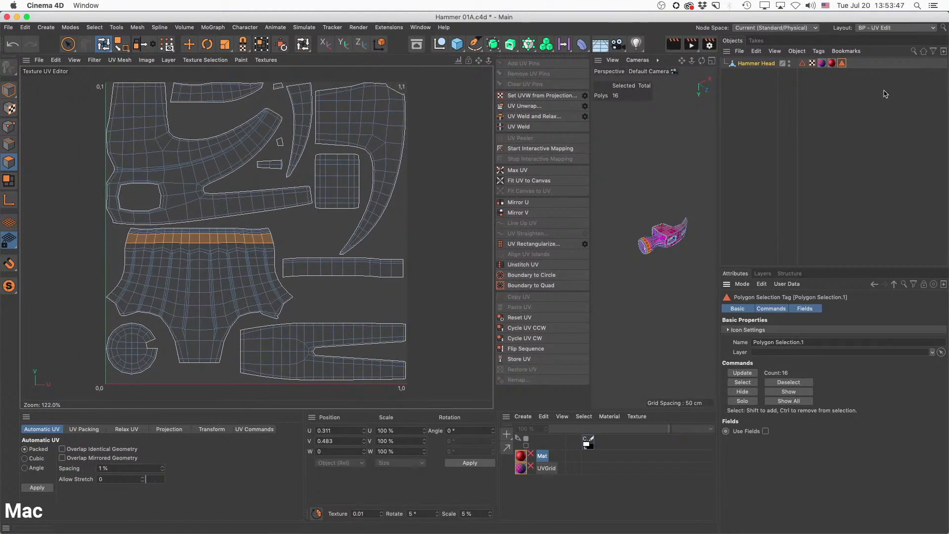
mouse_move(679, 248)
alt+right_down()
mouse_move(691, 246)
mouse_move(669, 259)
alt+right_up()
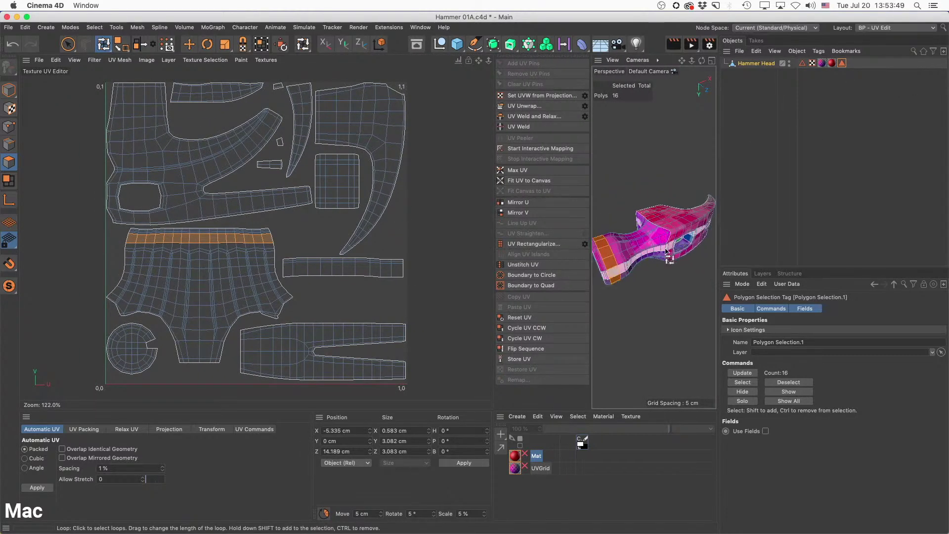
alt+drag(670, 258, 686, 243)
Compare the UVs displayed for the red Mat tag with those displayed for the UVGrid tag.
click(833, 62)
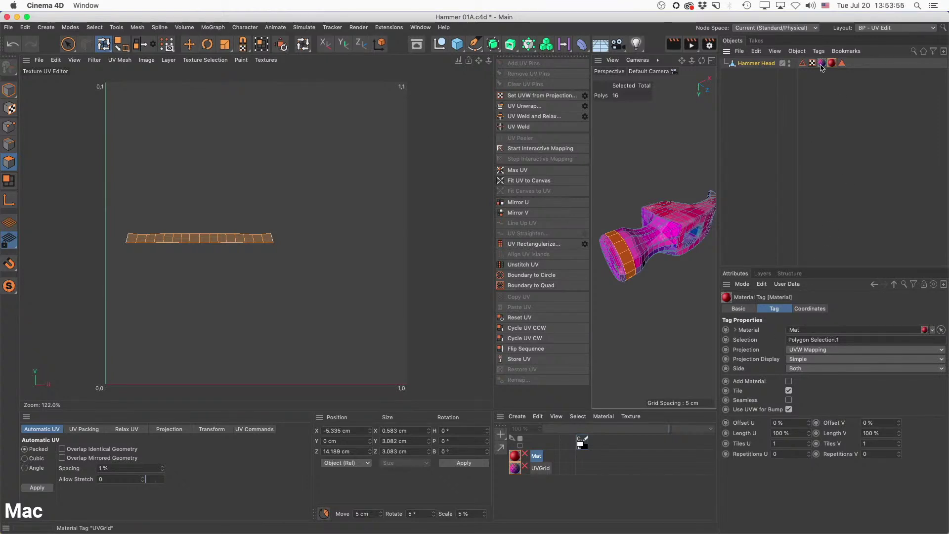
click(822, 63)
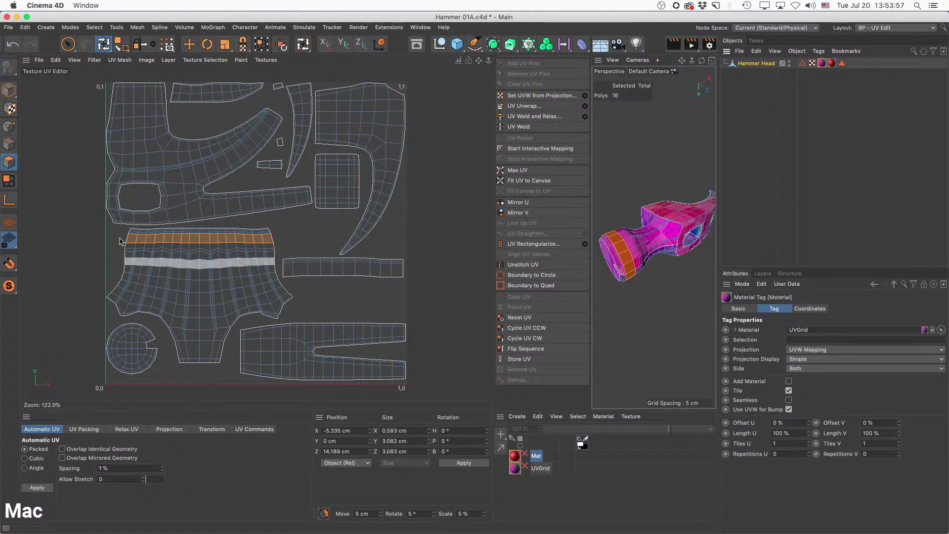
Remove the polygon selection restriction from the hammer head's red Mat tag.
click(832, 63)
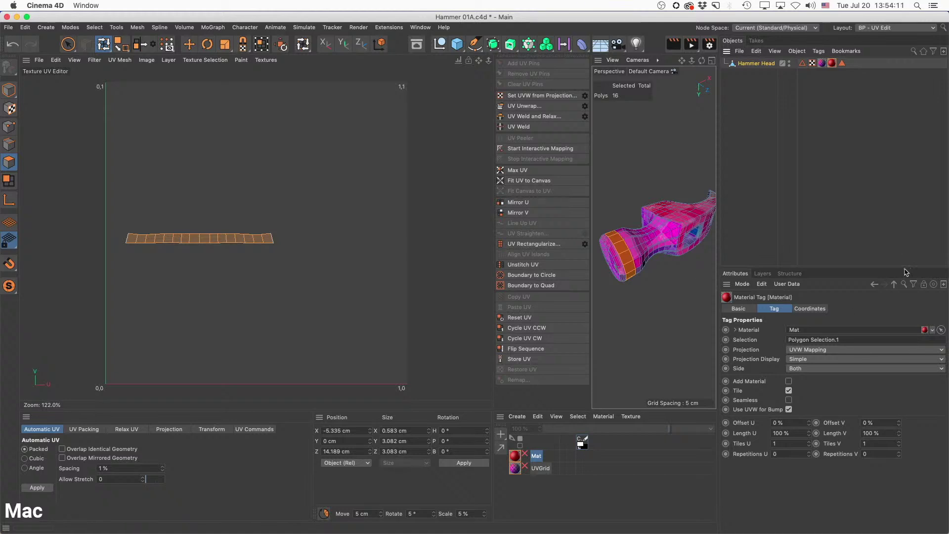
double_click(811, 339)
key(BackSpace)
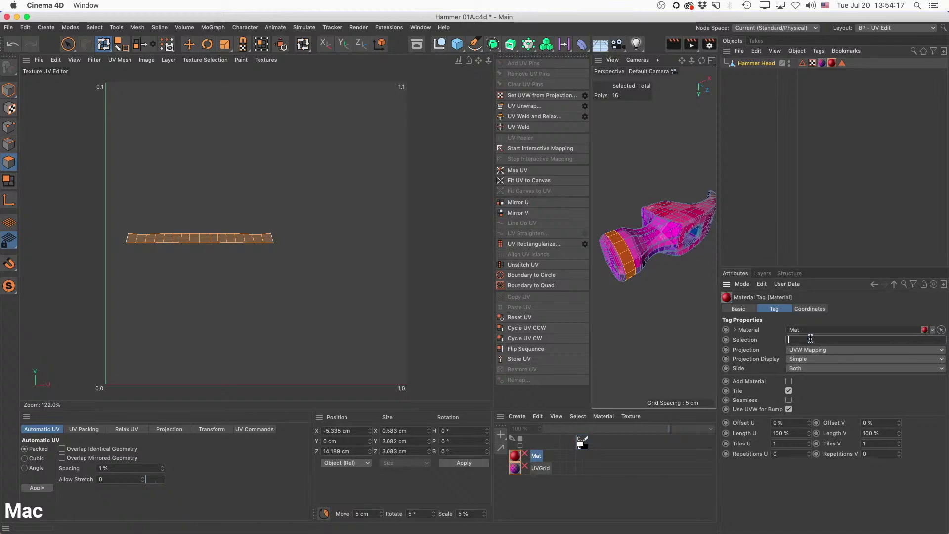
key(Return)
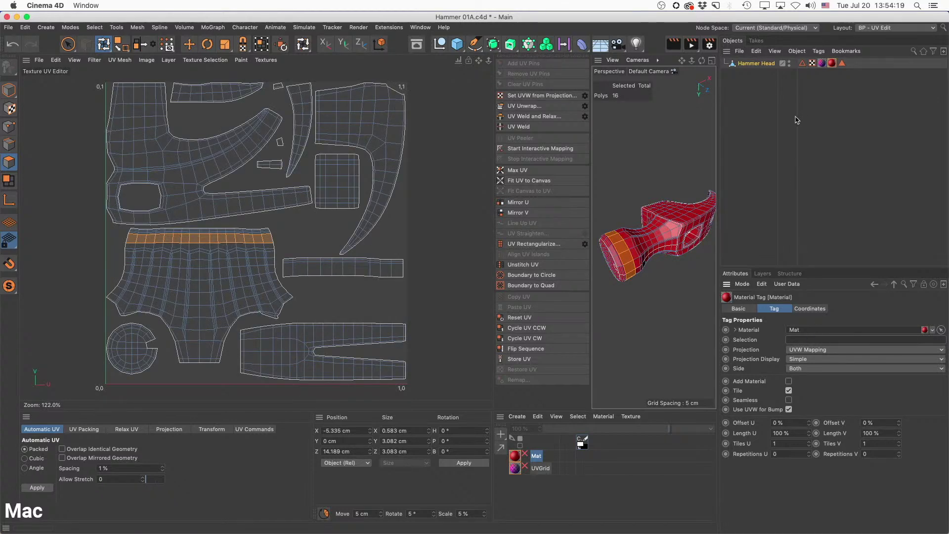
Move the selected band's UVs into the neighbouring tile by setting their U position to 1.311.
click(757, 63)
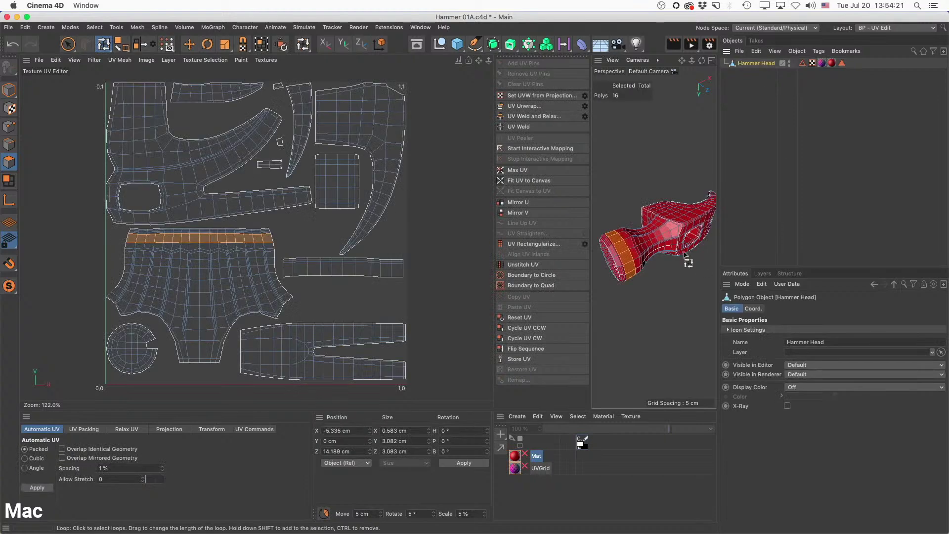
scroll(685, 255, up, 2)
drag(494, 225, 391, 225)
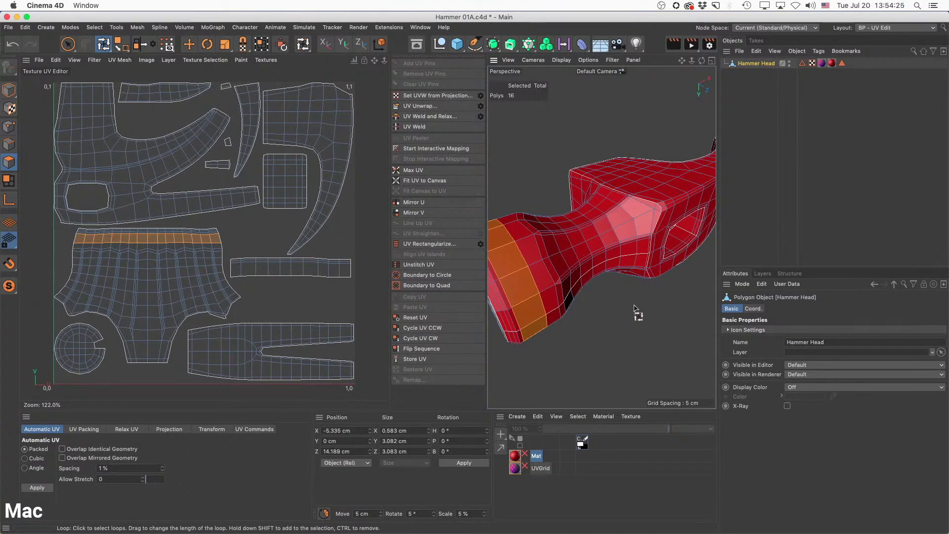
scroll(640, 311, down, 3)
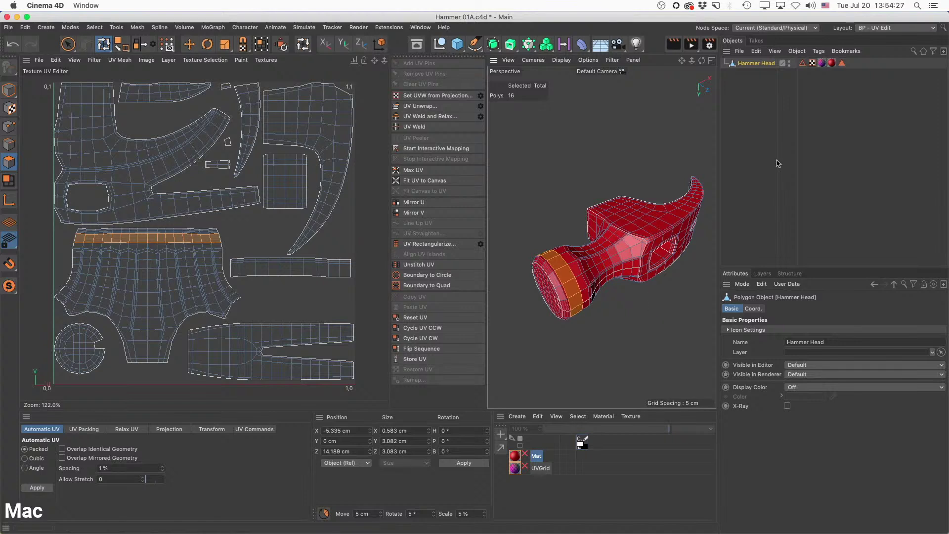
click(832, 63)
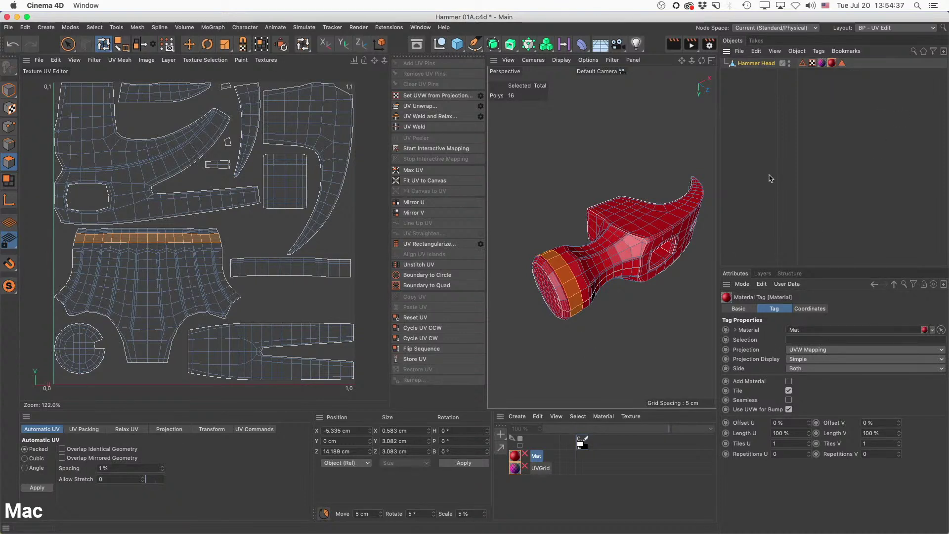
scroll(297, 221, down, 4)
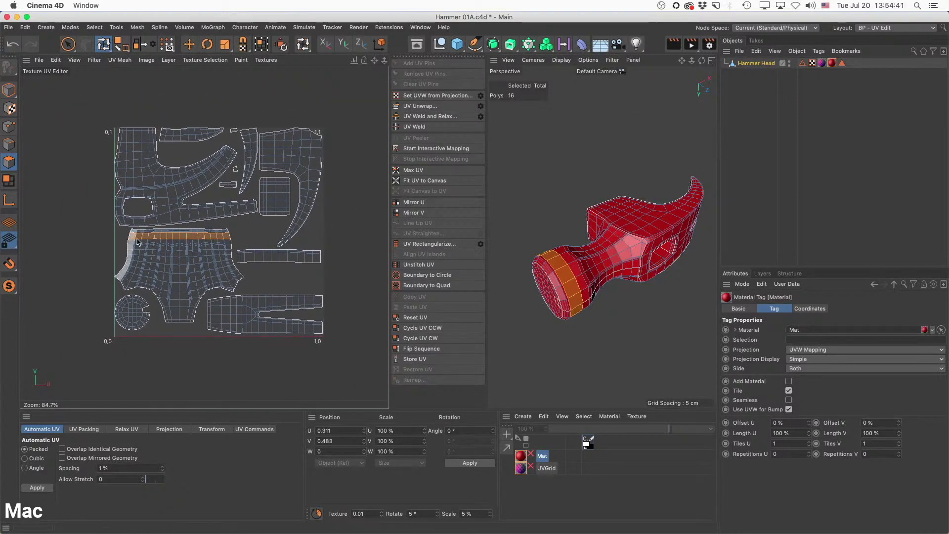
alt+middle_drag(231, 263, 185, 253)
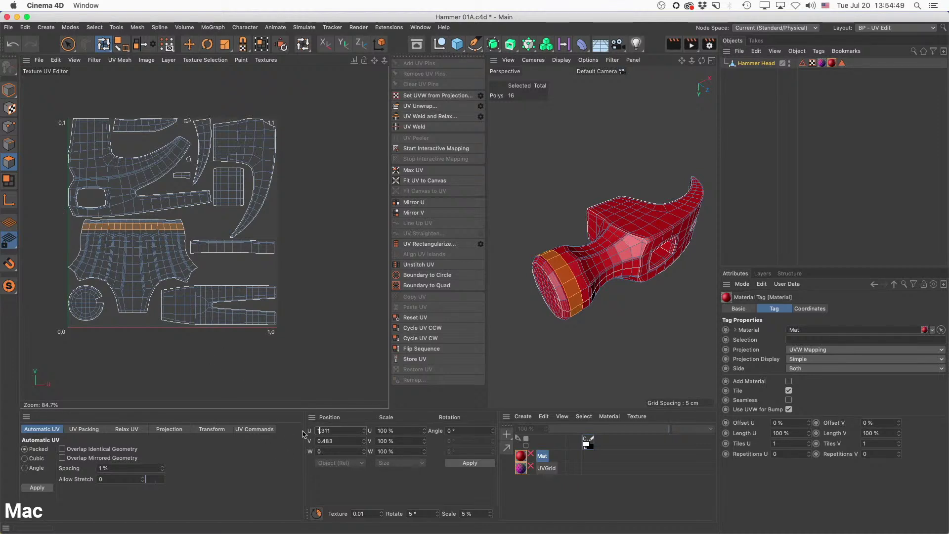
key(Return)
alt+middle_drag(367, 258, 331, 262)
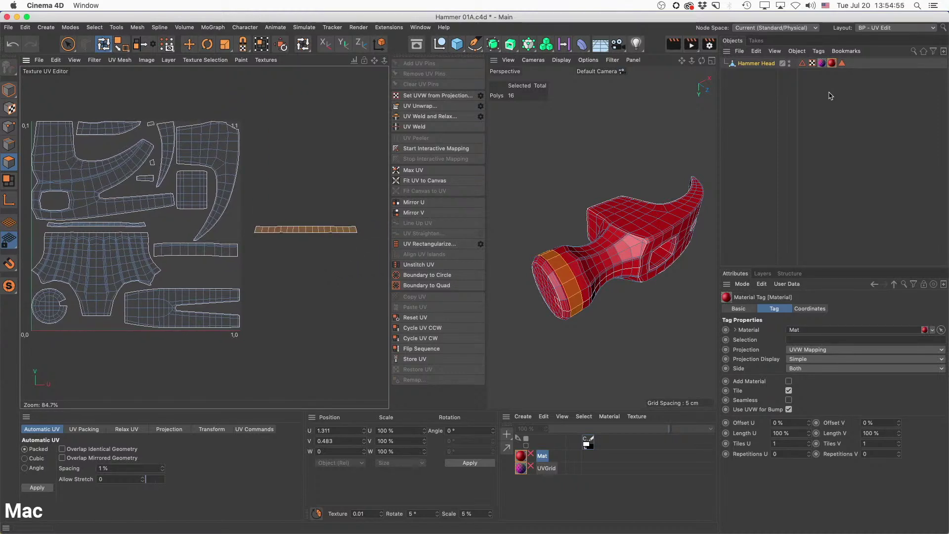
Turn off Tile for both the UVGrid and Mat material tags together.
shift+click(823, 63)
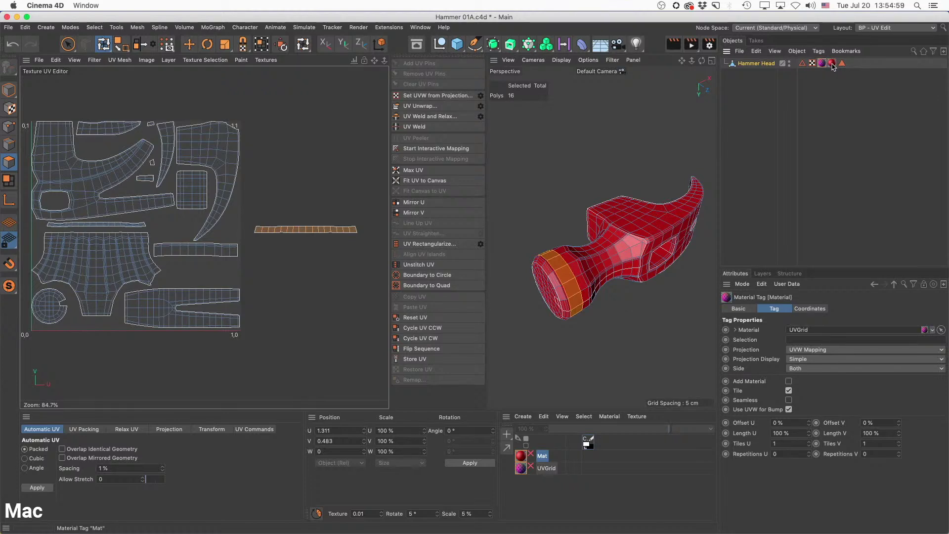
click(789, 391)
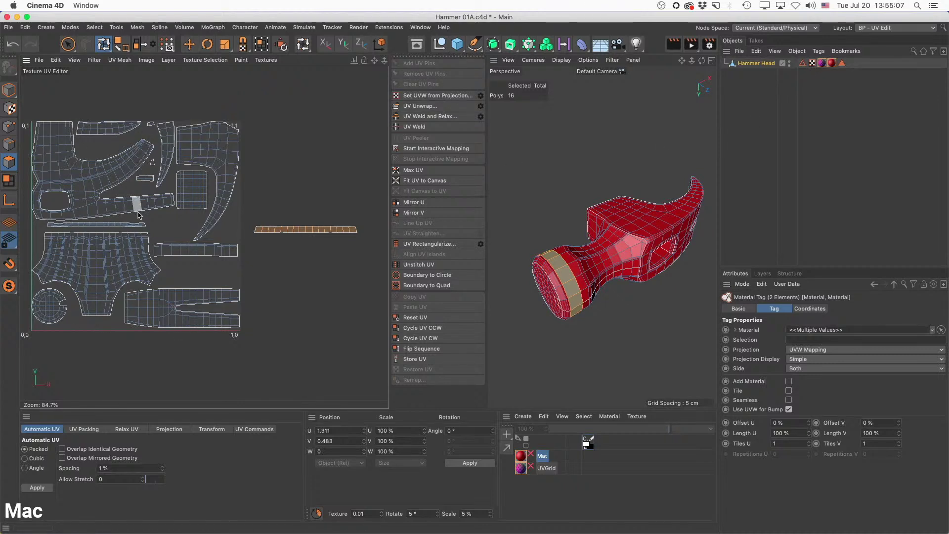
alt+middle_drag(138, 218, 150, 216)
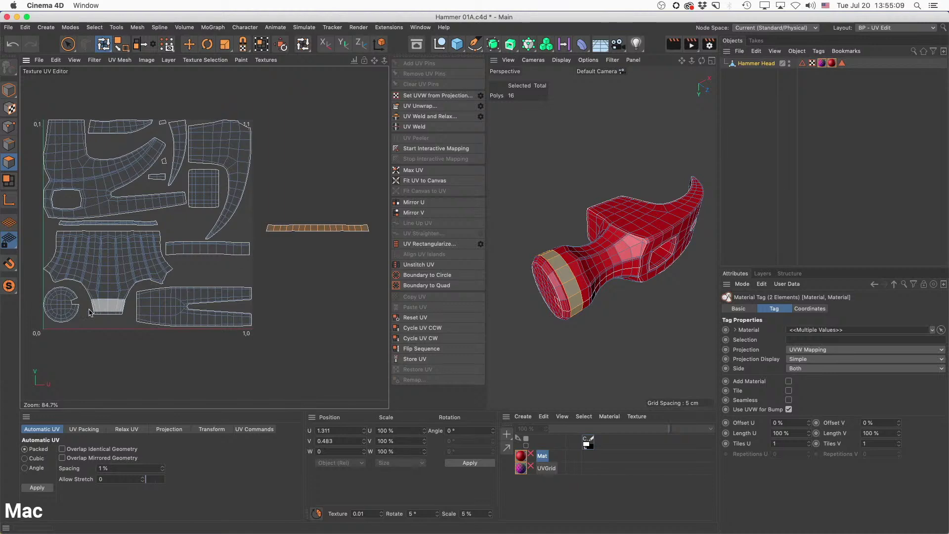
Set the U offset of the hammer head's red Mat tag to 100 %.
click(788, 134)
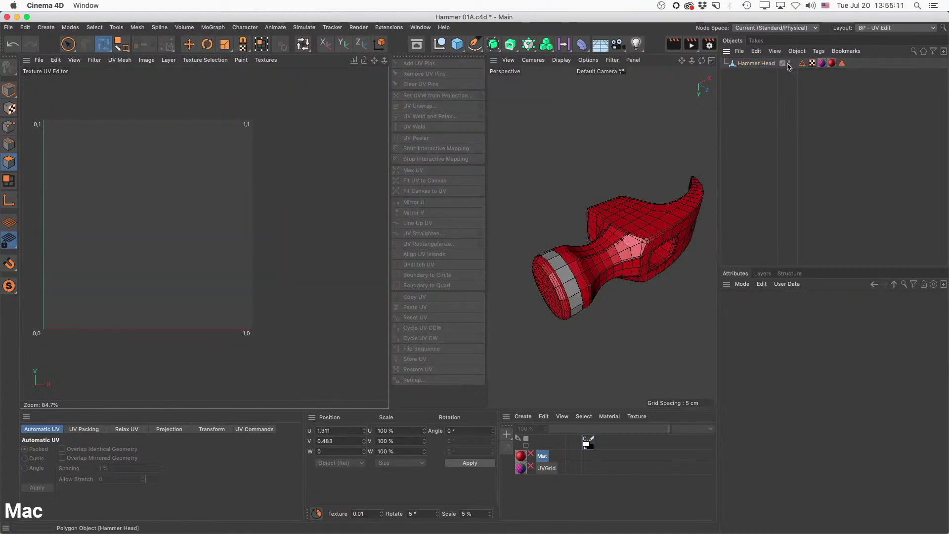
click(762, 65)
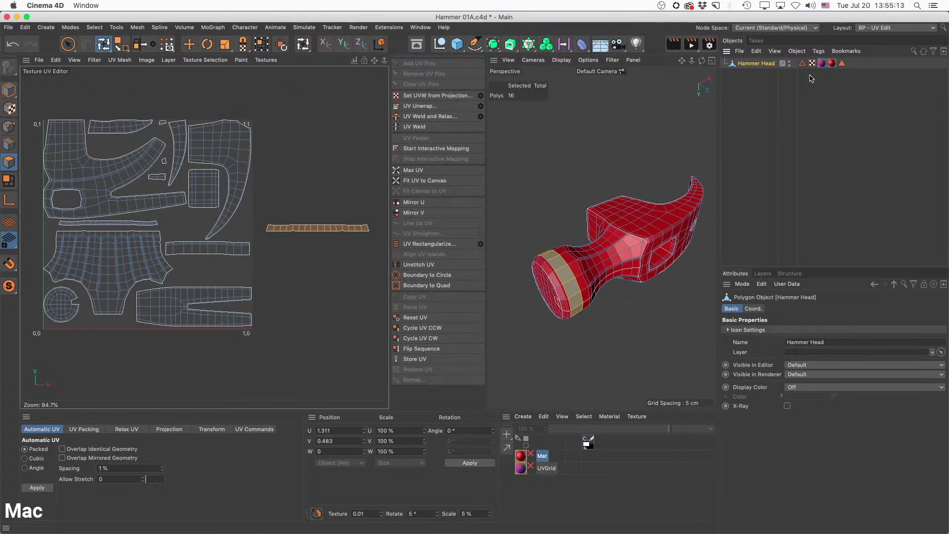
click(821, 64)
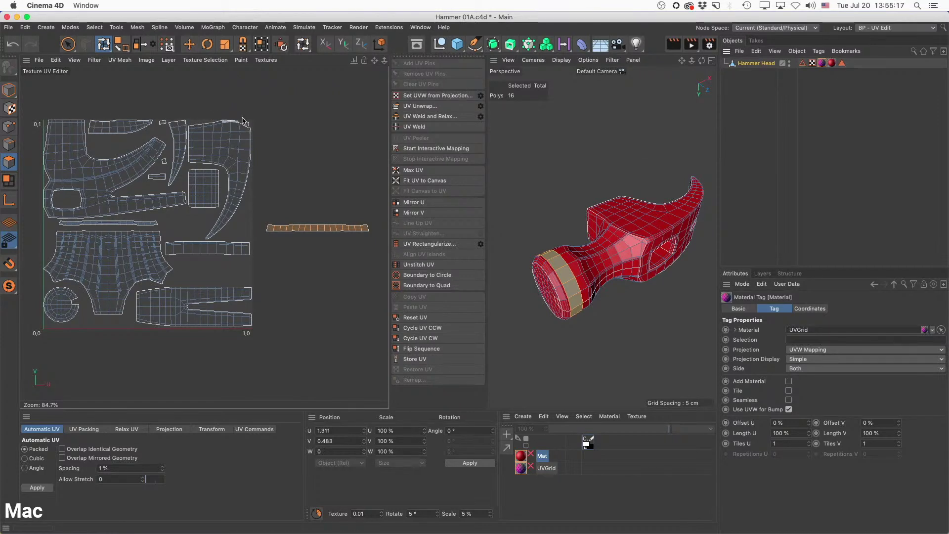
click(832, 63)
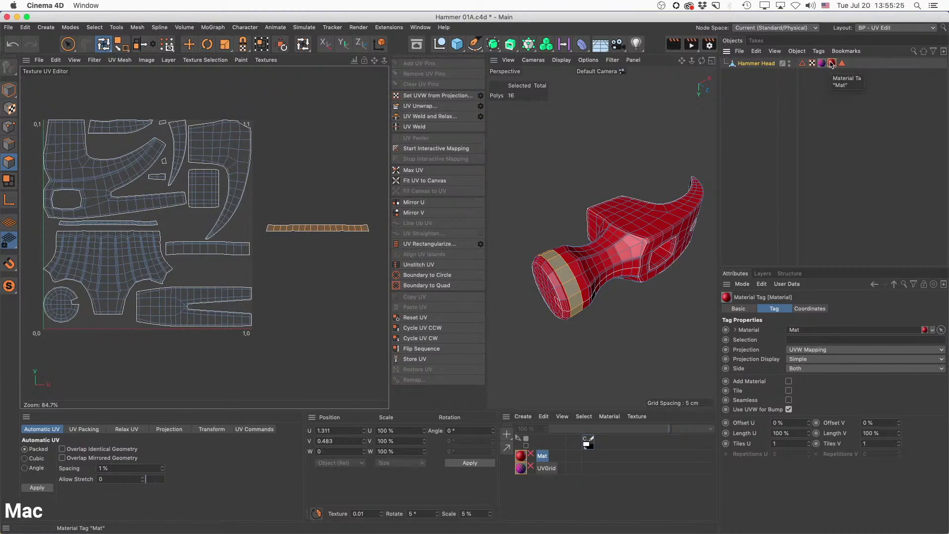
click(777, 423)
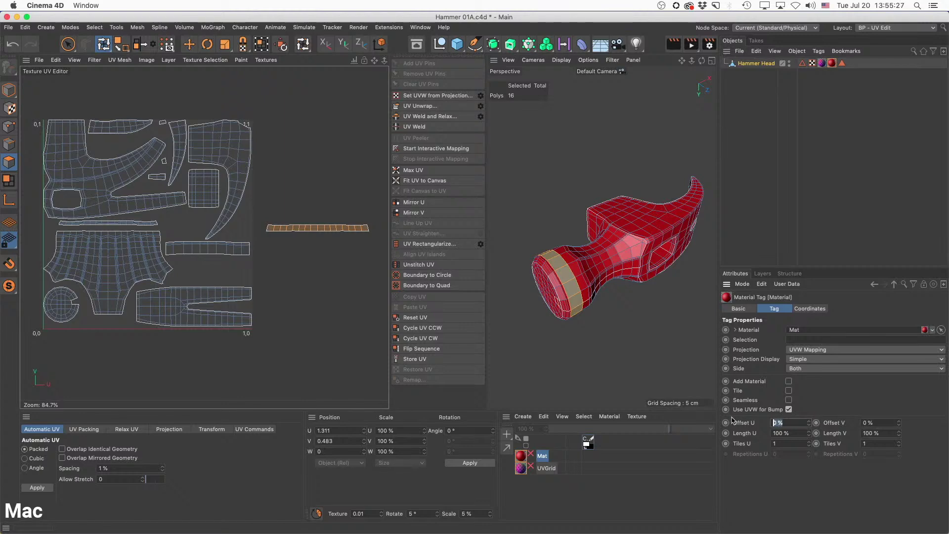
text(100)
key(Return)
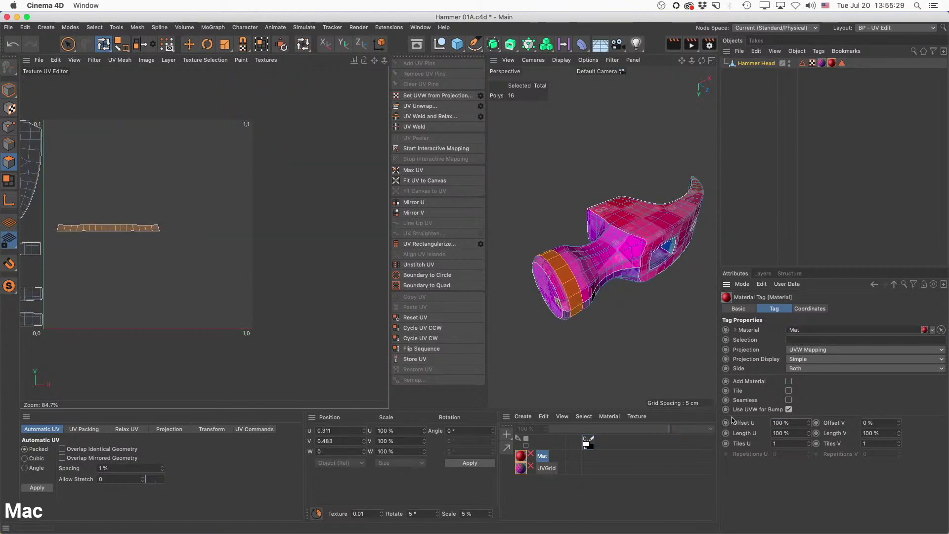
Compare where the UV islands lie for the red Mat tag and for the UVGrid tag.
click(755, 208)
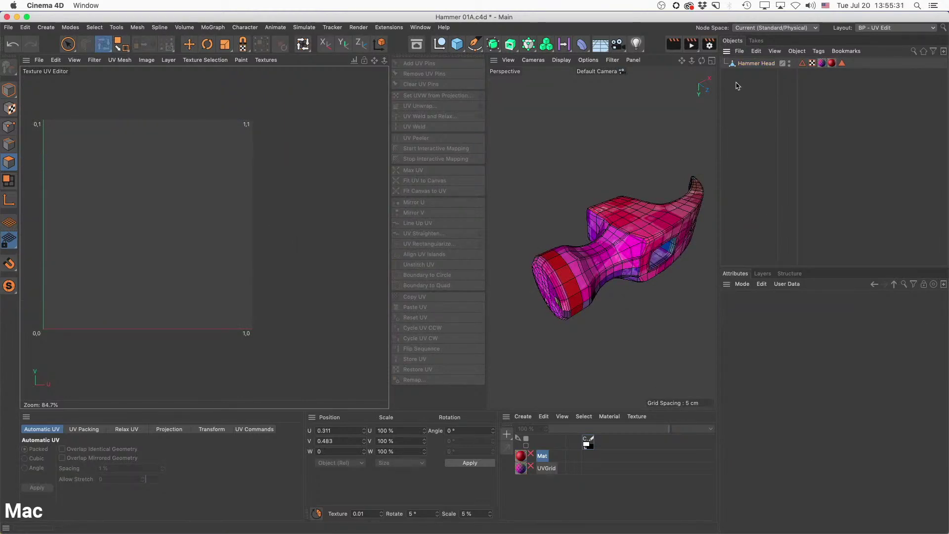
click(833, 65)
alt+middle_drag(94, 220, 187, 208)
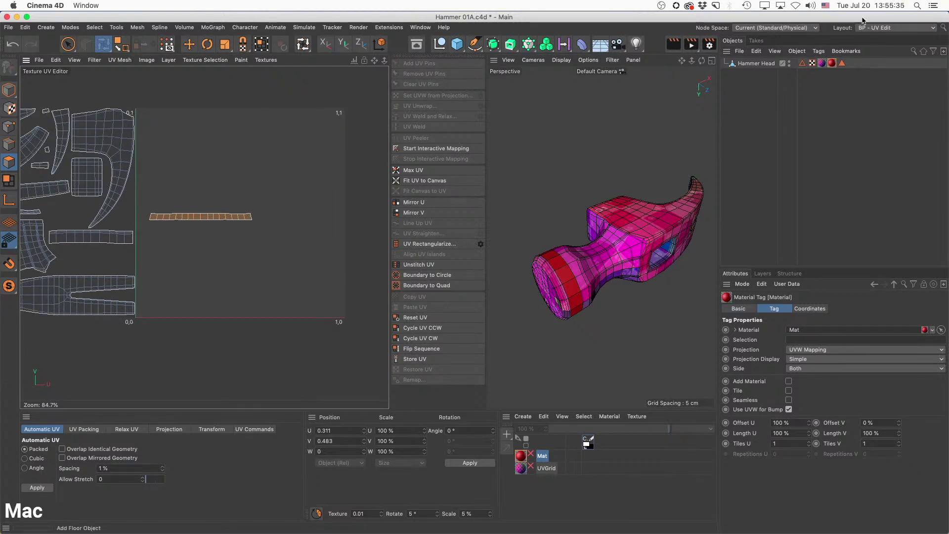
click(822, 63)
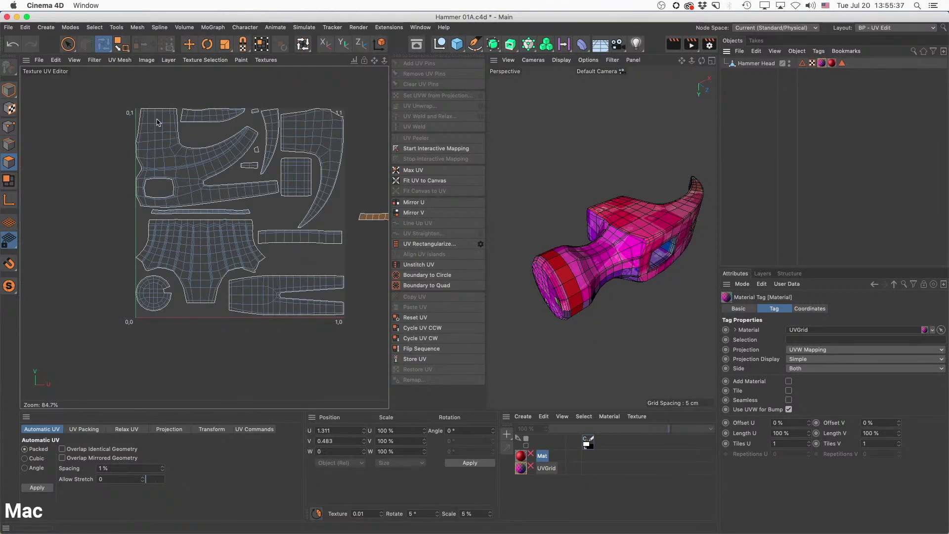
click(833, 64)
click(823, 63)
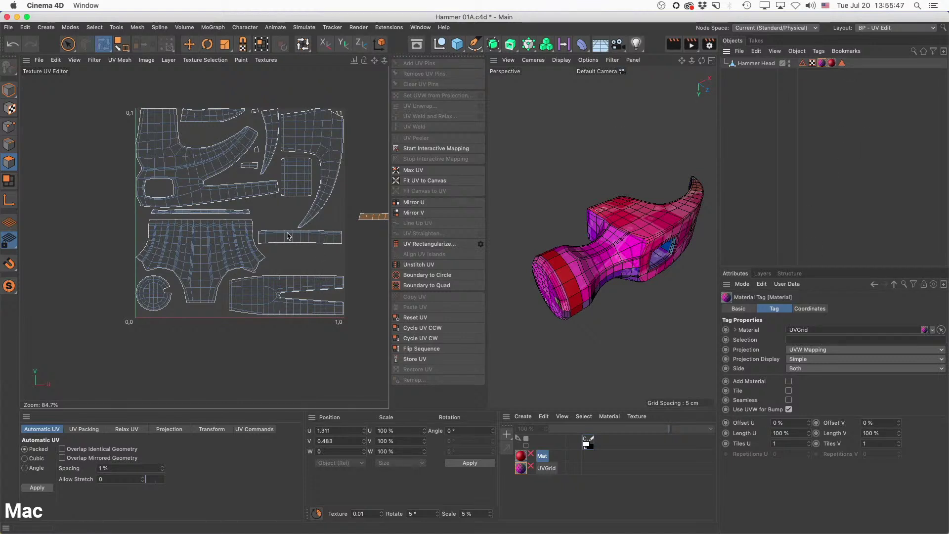
Clear the band selection and move the claw-shaped UV island containing the upper side two tiles over by setting its U position to 2.844.
scroll(288, 236, down, 4)
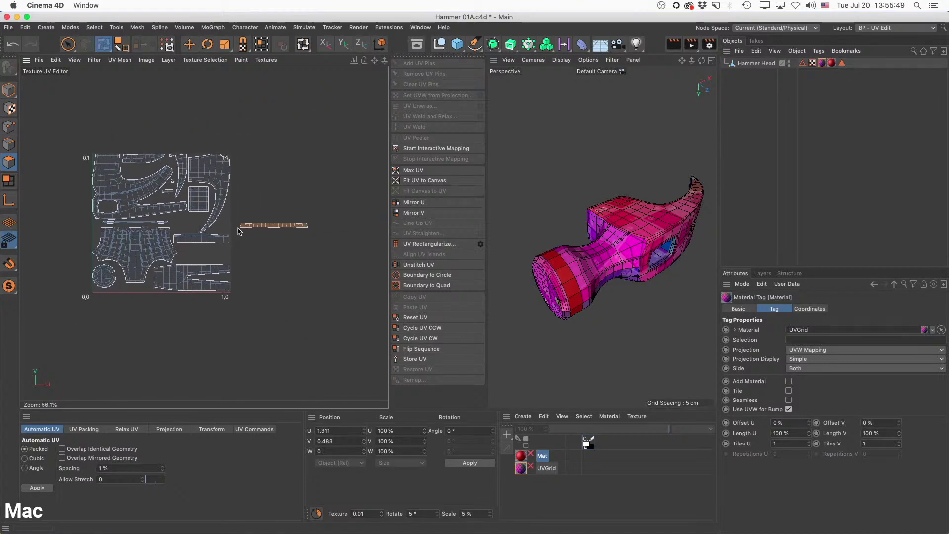
key(super+shift+a)
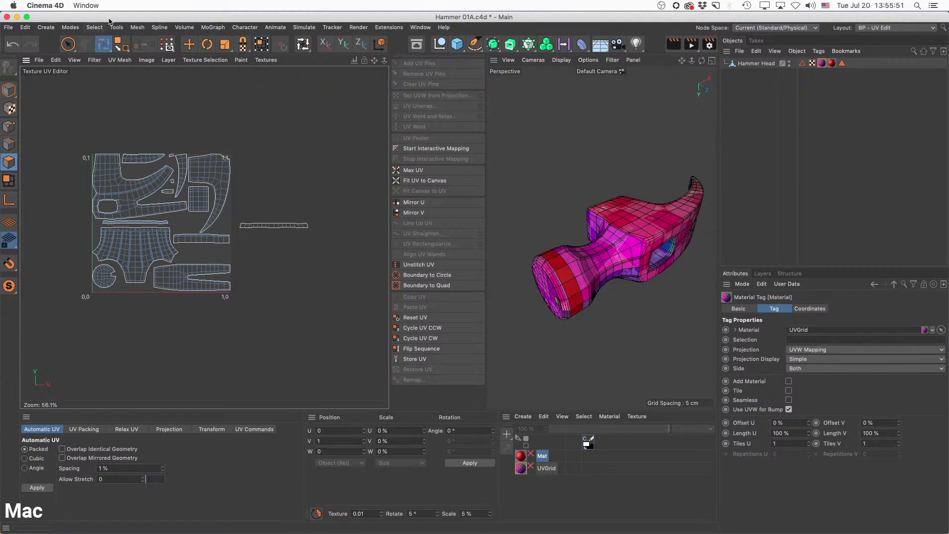
click(72, 46)
click(124, 58)
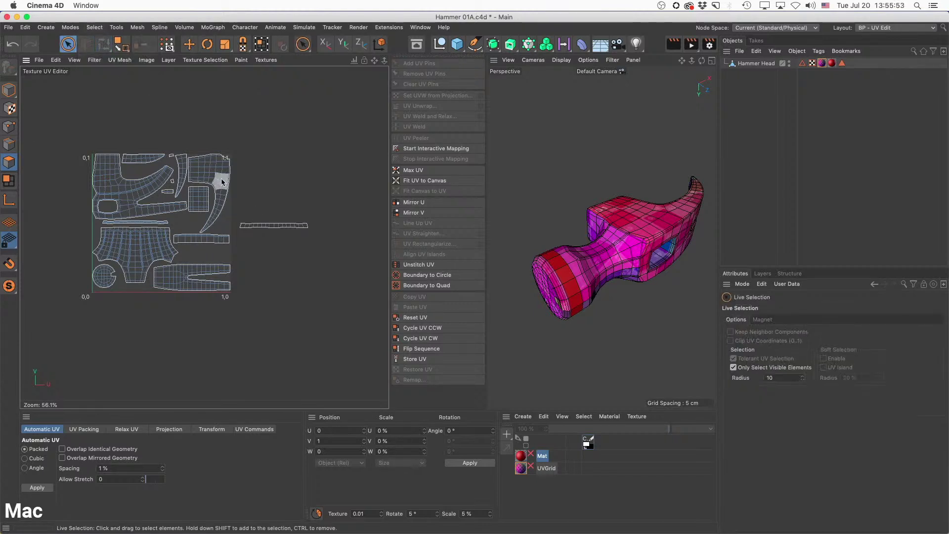
double_click(222, 182)
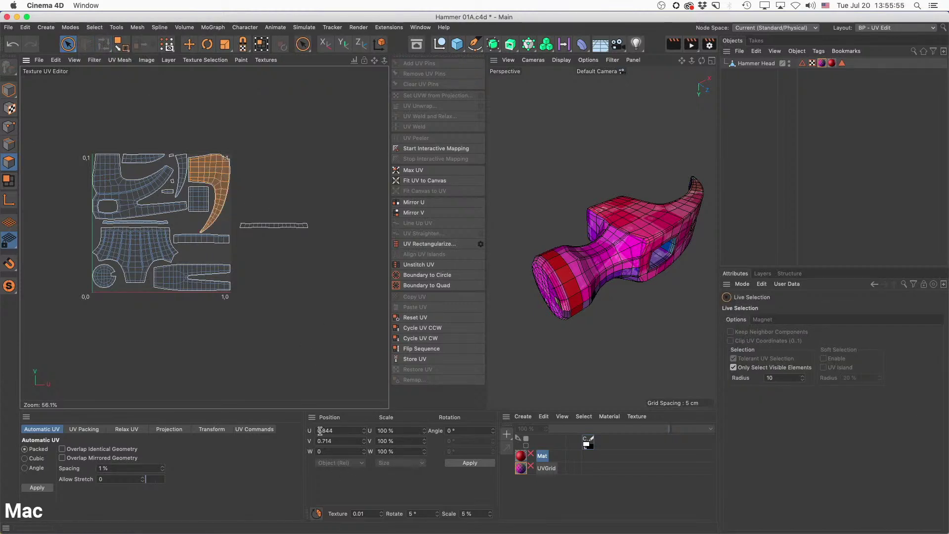
drag(320, 431, 315, 432)
text(2)
key(Return)
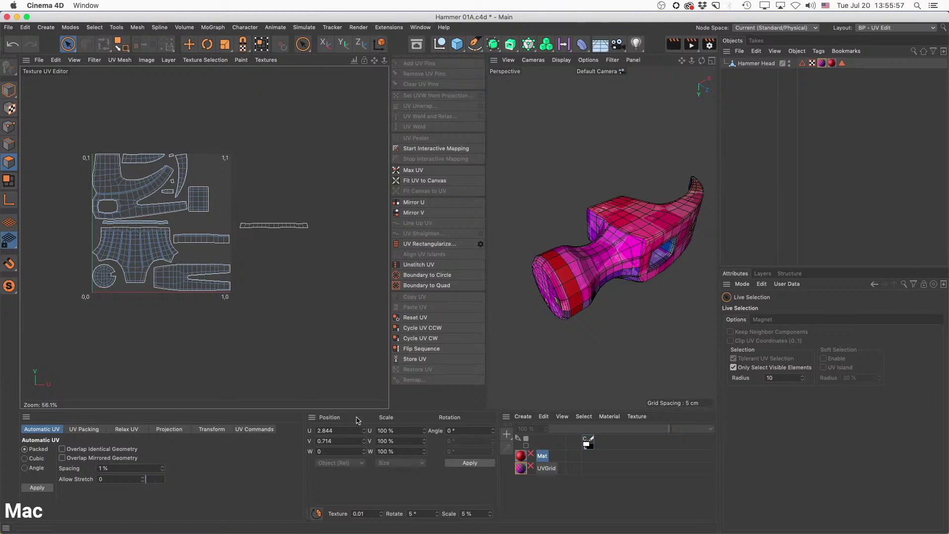
Select the flared neck UV island and move it three tiles over by setting its U position to 3.311.
scroll(289, 274, down, 5)
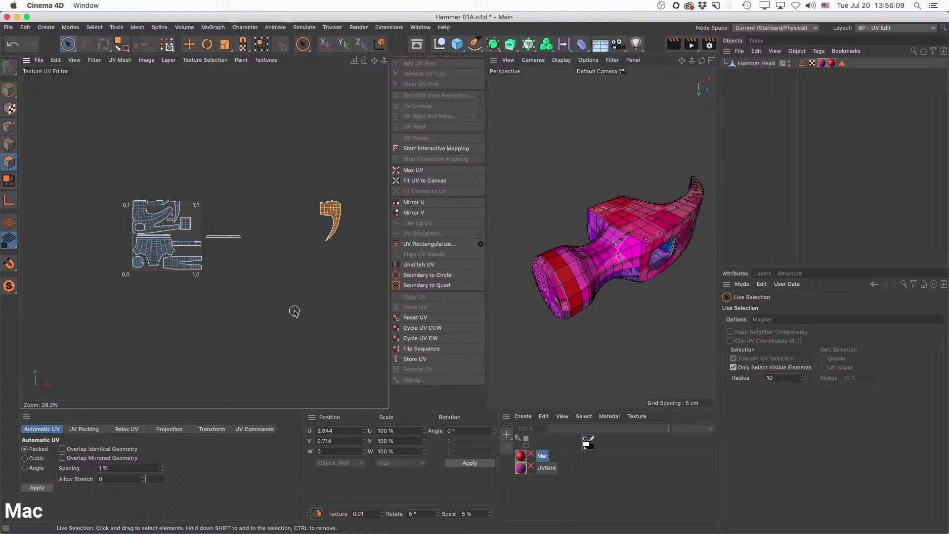
alt+middle_drag(282, 295, 251, 328)
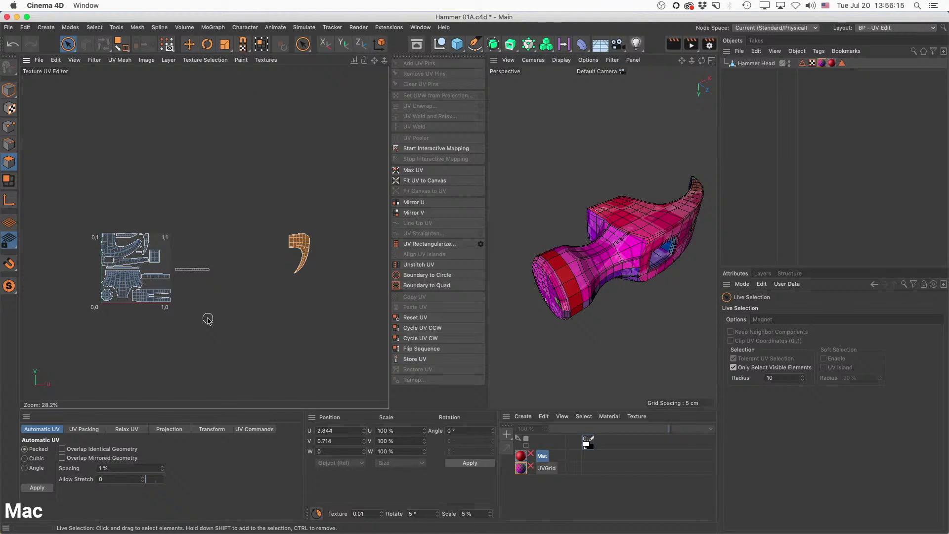
alt+middle_drag(239, 316, 215, 334)
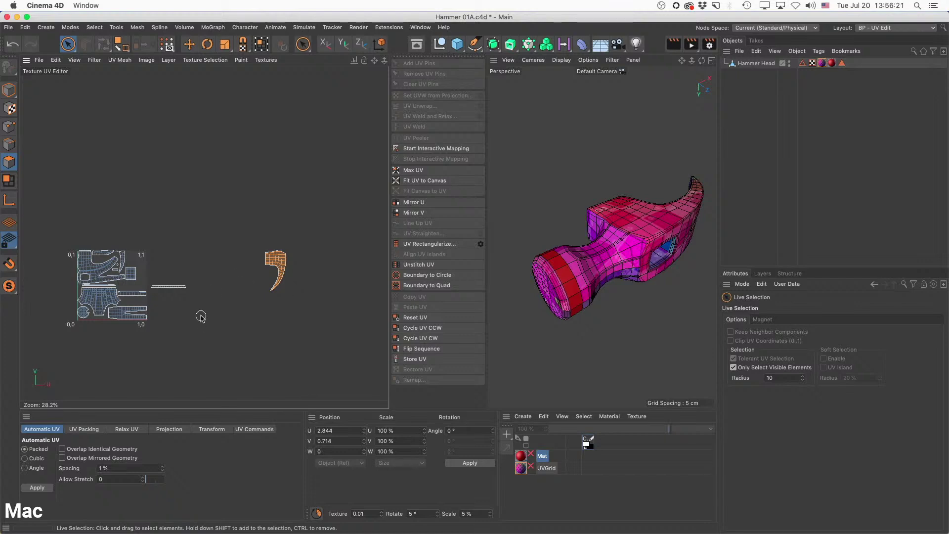
alt+middle_drag(202, 316, 176, 314)
click(78, 297)
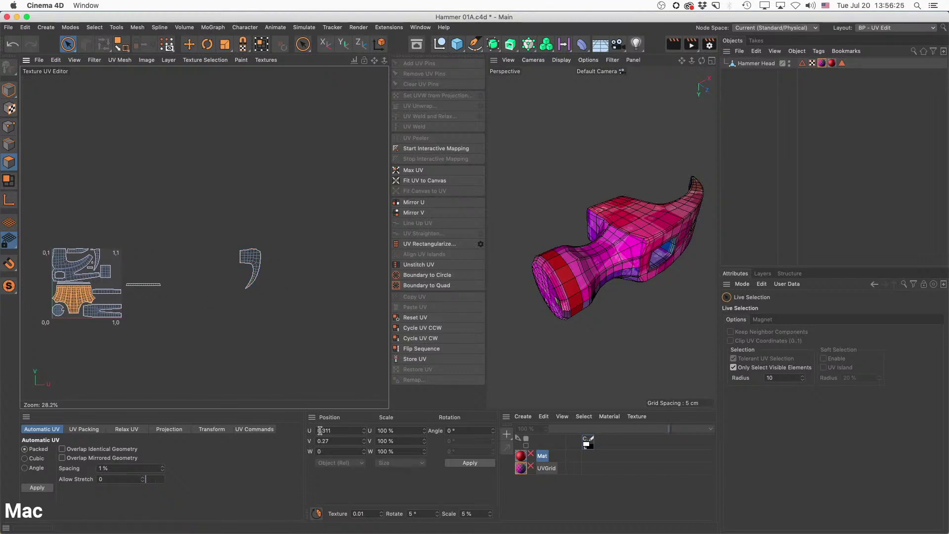
drag(320, 431, 305, 429)
text(3.)
key(Return)
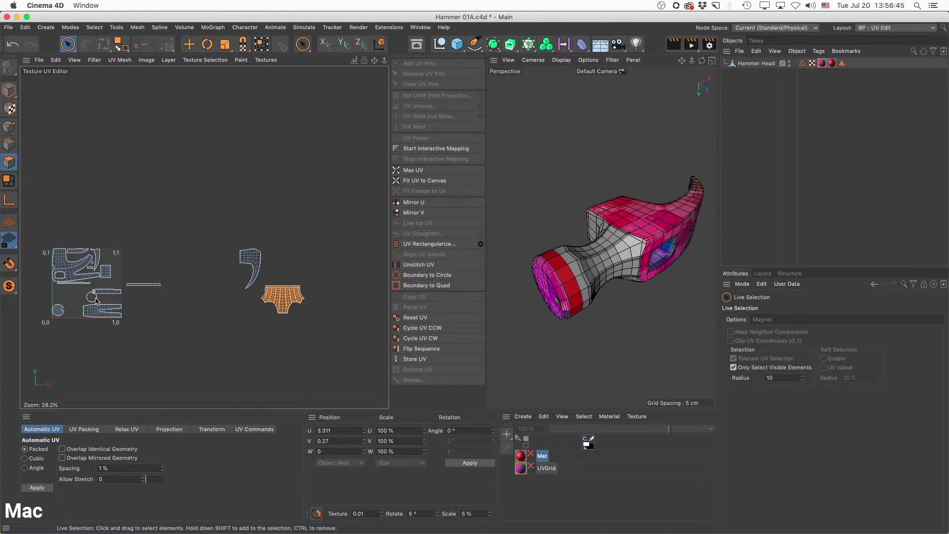
Shift the red Mat tag to the third UV tile by setting its U offset to 200 %.
click(540, 471)
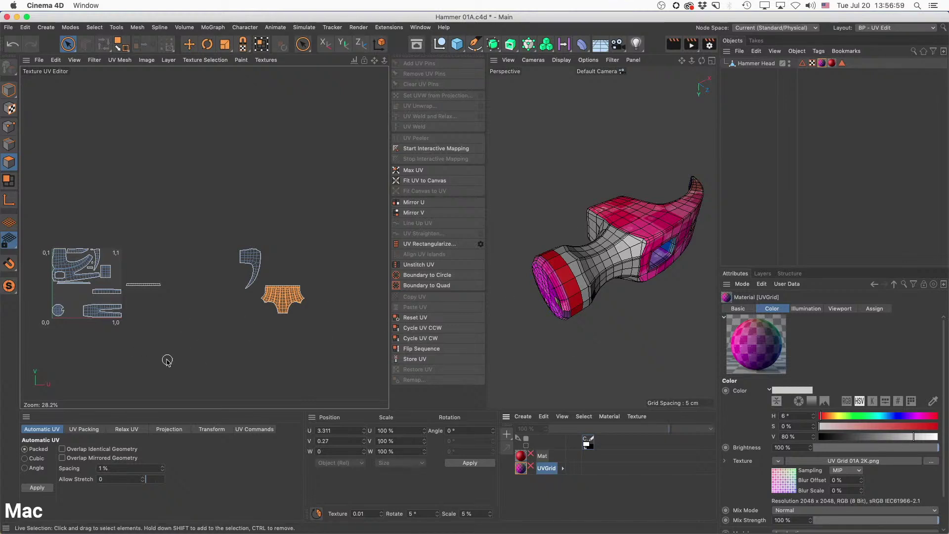
click(83, 277)
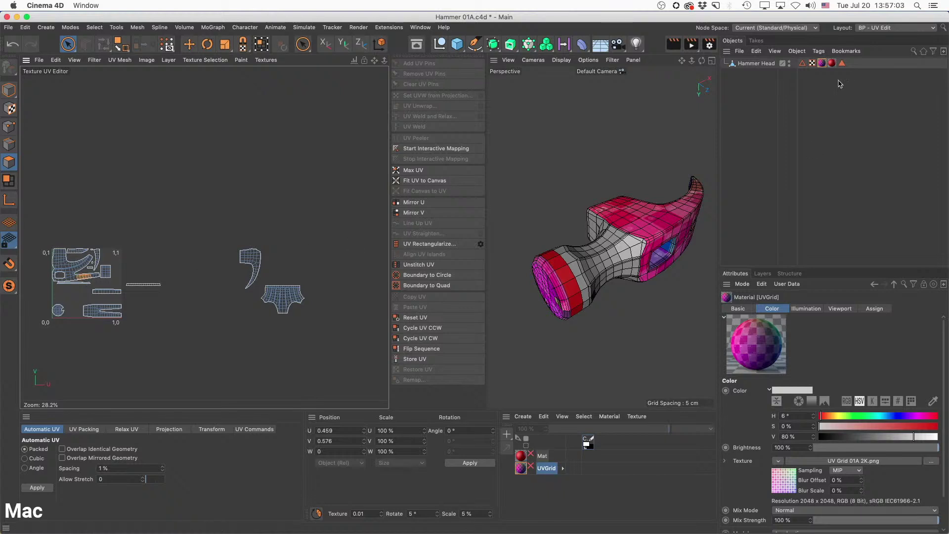
click(832, 63)
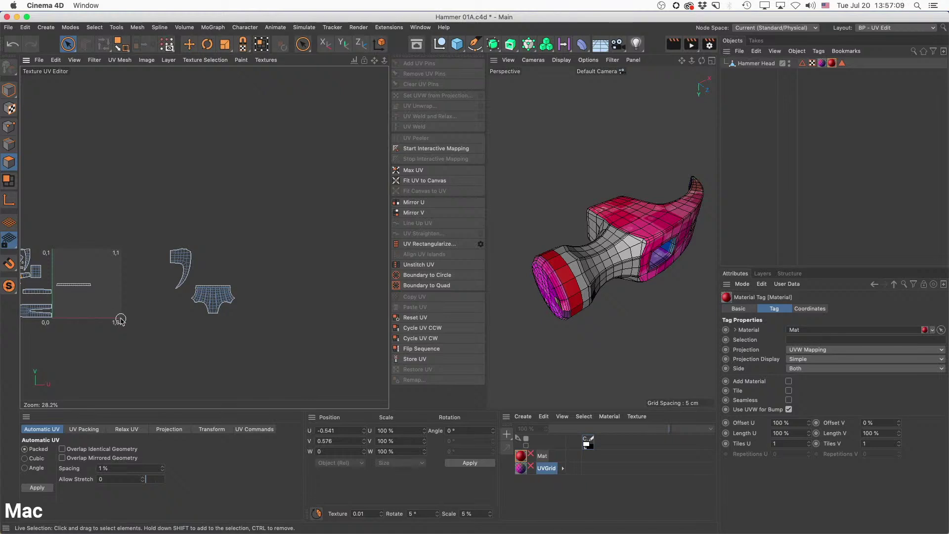
alt+middle_drag(87, 309, 150, 309)
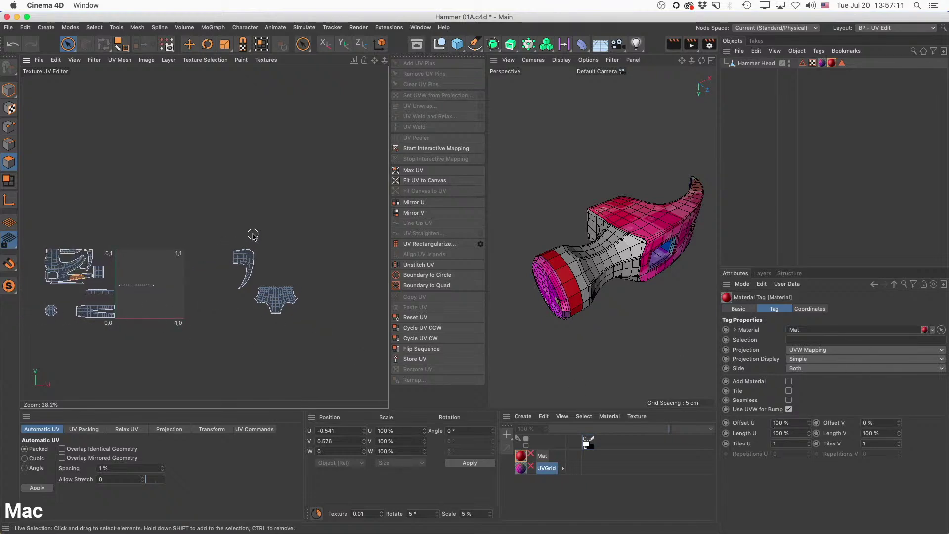
drag(776, 423, 754, 423)
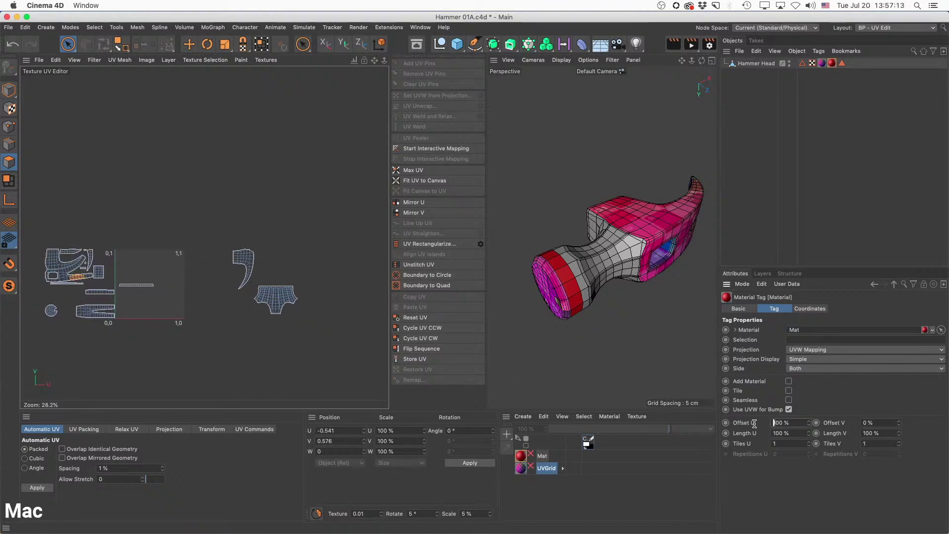
text(2)
key(Return)
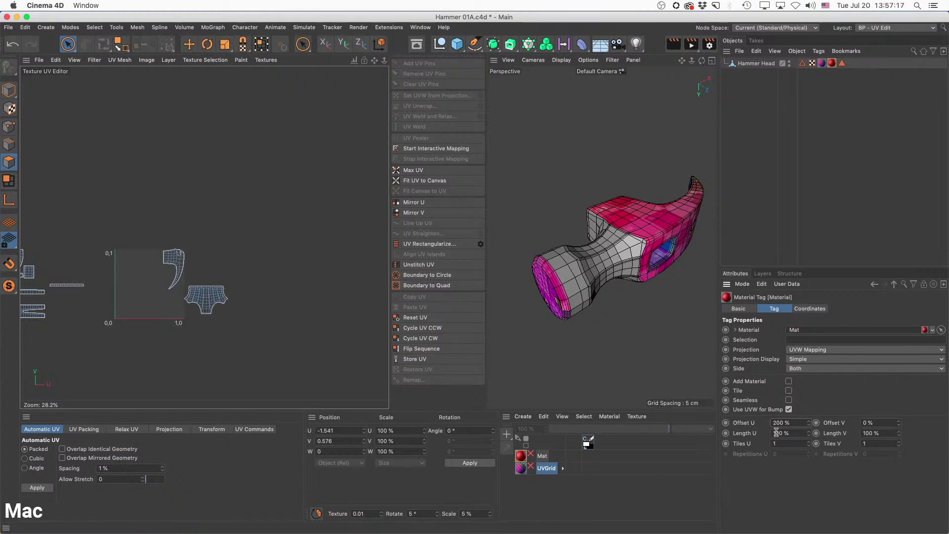
Try a U length of 200 % on the red Mat tag and undo it.
drag(778, 433, 762, 436)
text(2)
key(Return)
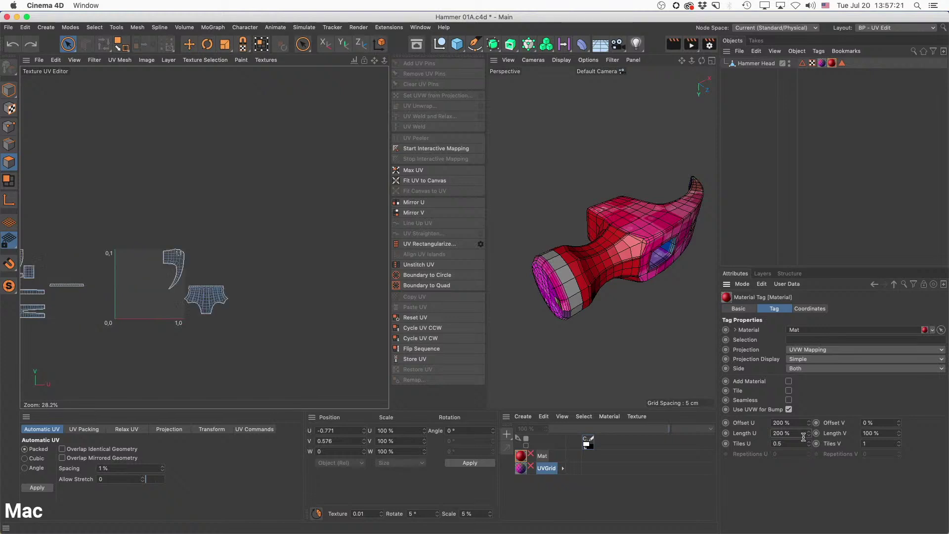
key(super+z)
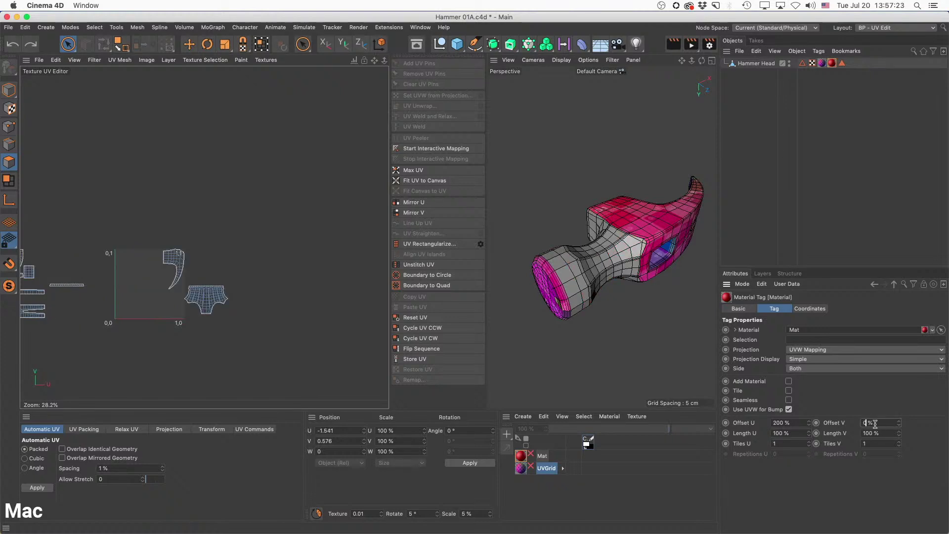
Try a V offset of 100 % on the red Mat tag and undo it.
double_click(875, 424)
text(100)
key(Return)
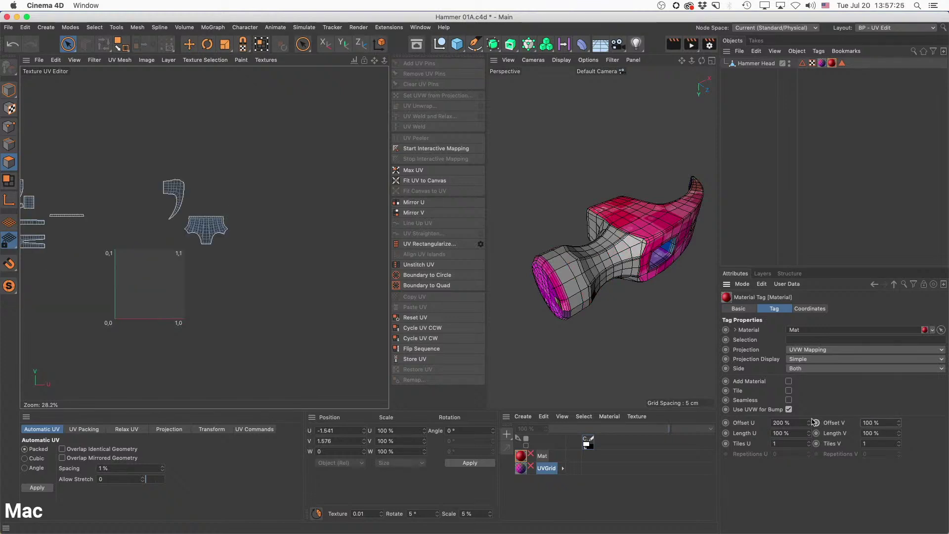
alt+middle_drag(137, 252, 183, 252)
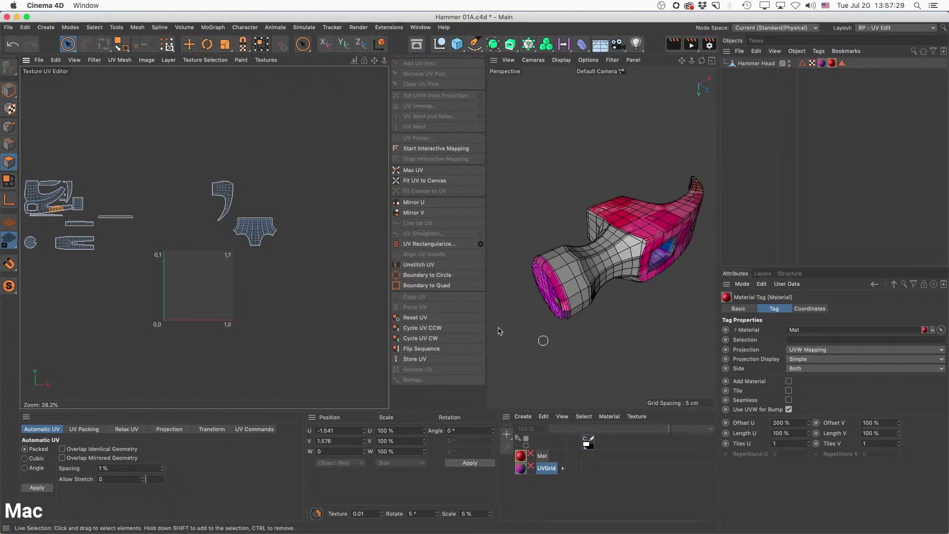
key(super+z)
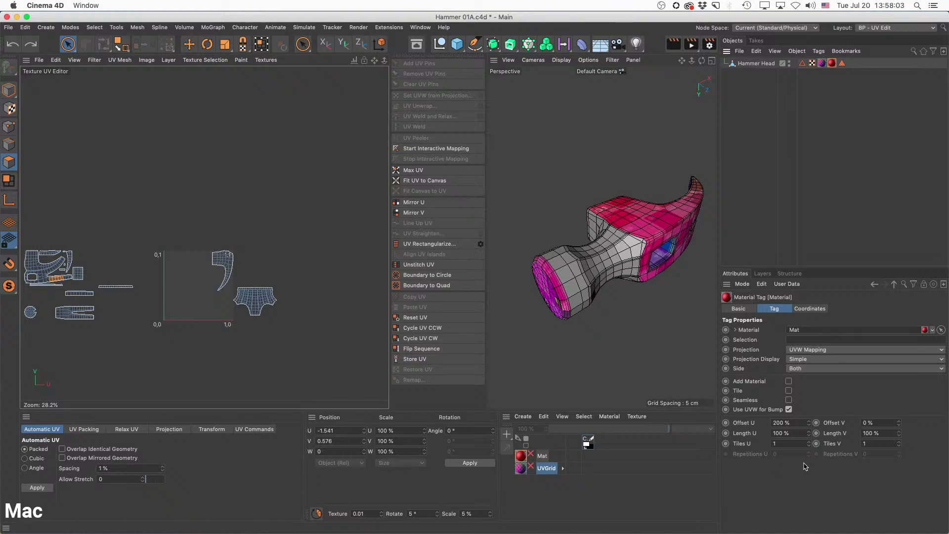
Set the V offset of the red Mat tag to 100 % while keeping its U offset at 200 %.
click(798, 421)
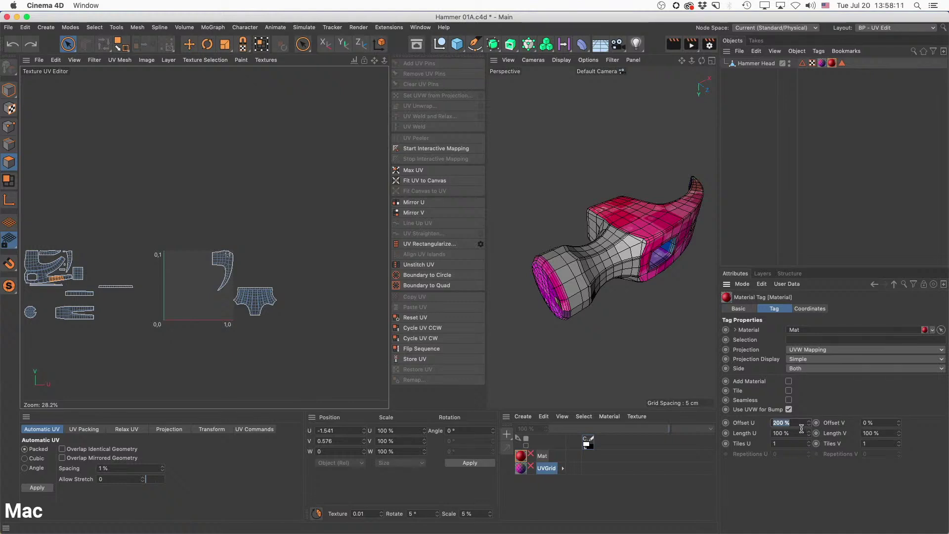
click(775, 424)
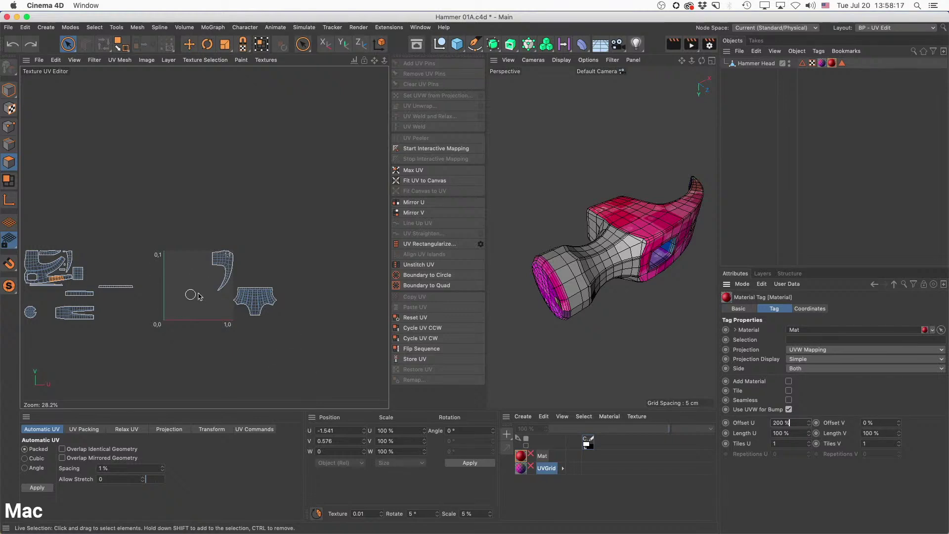
double_click(869, 423)
text(100)
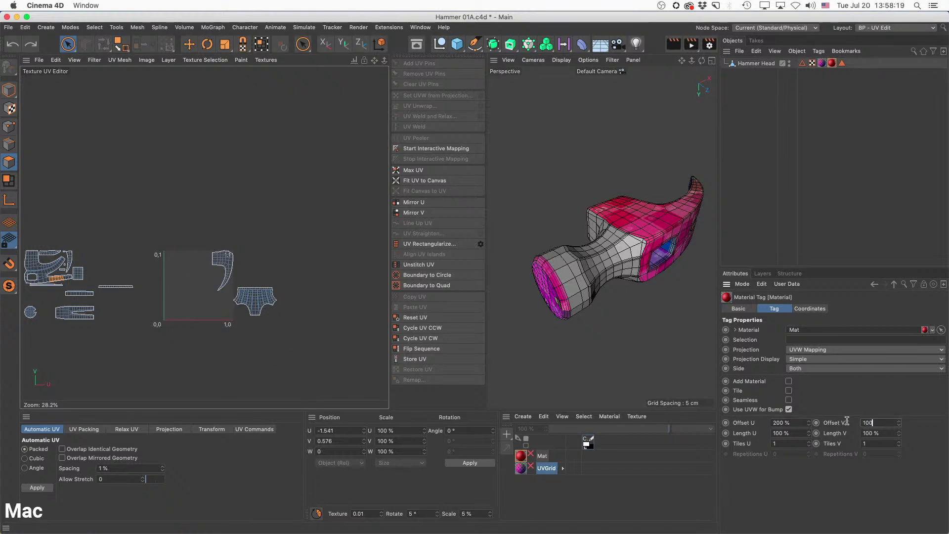
key(Return)
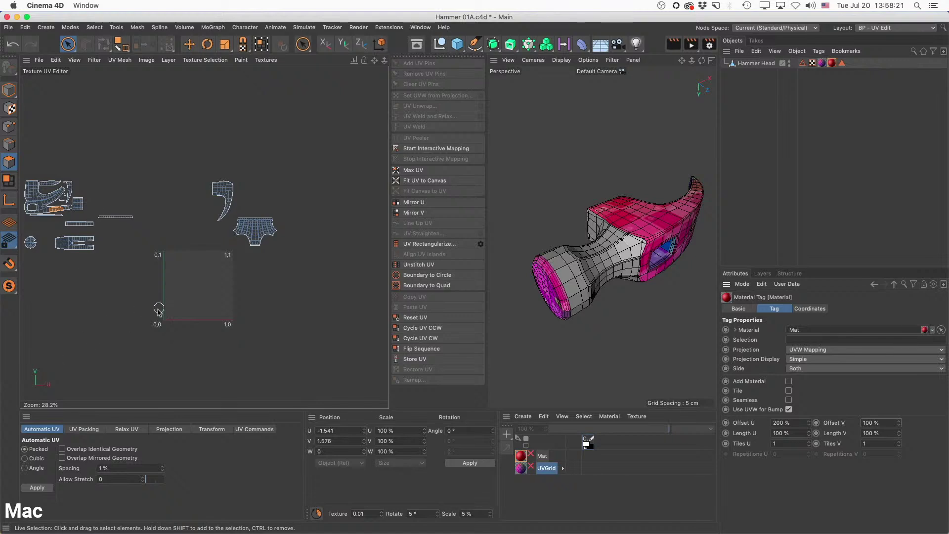
Deselect the hammer head and narrow the Texture UV Editor to enlarge the perspective viewport.
alt+middle_drag(134, 313, 190, 321)
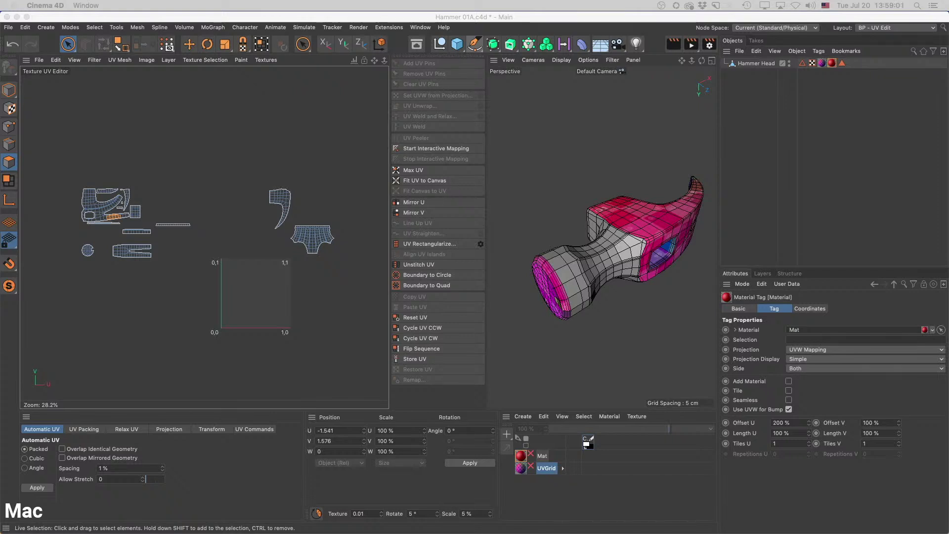
click(739, 129)
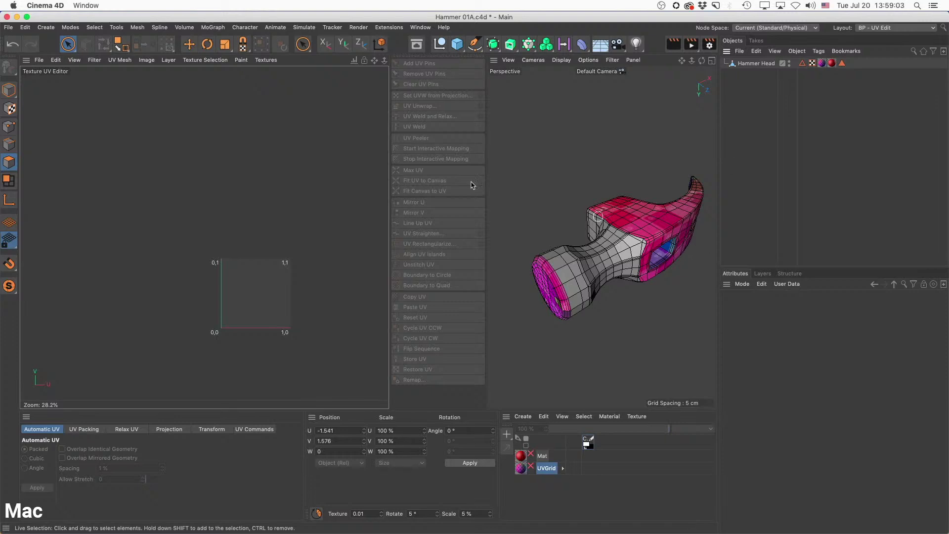
drag(389, 195, 335, 201)
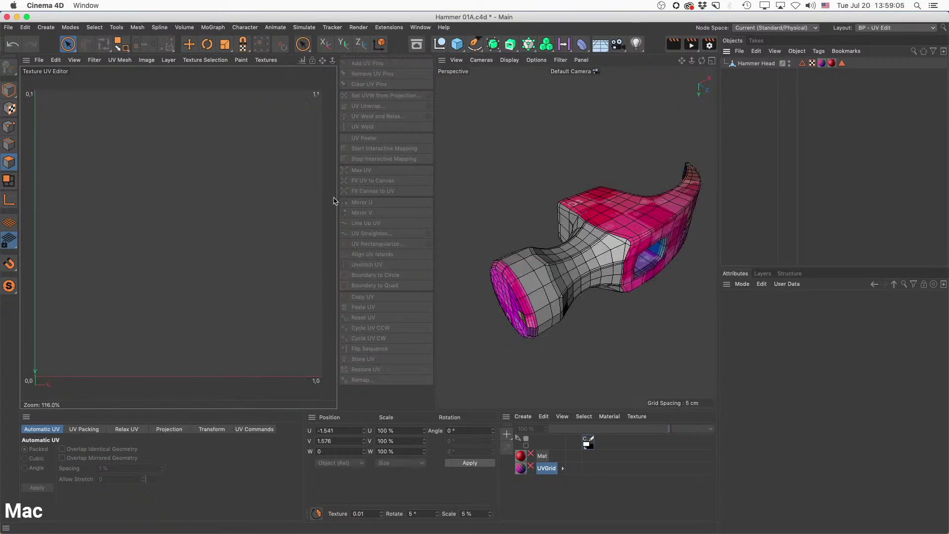
scroll(267, 319, up, 4)
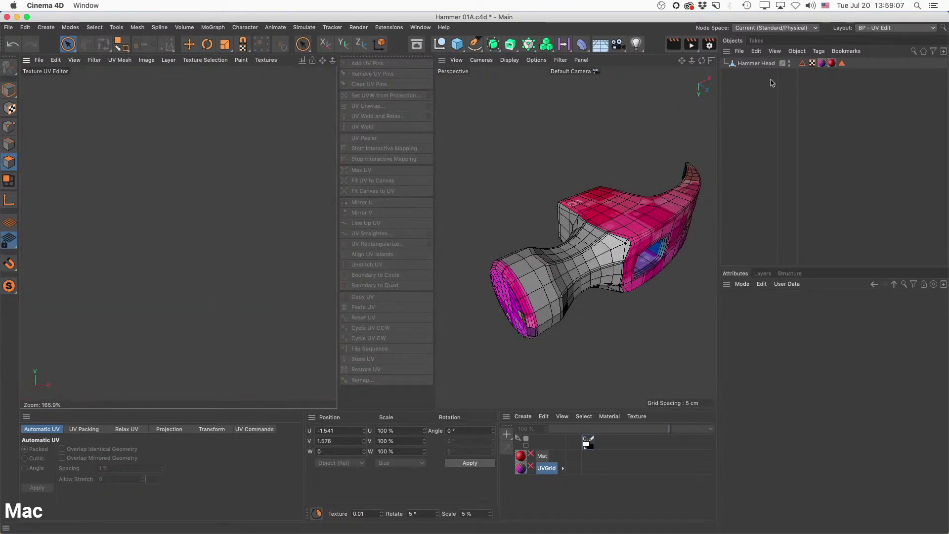
Reselect the Hammer Head object and select all of its polygons.
click(757, 65)
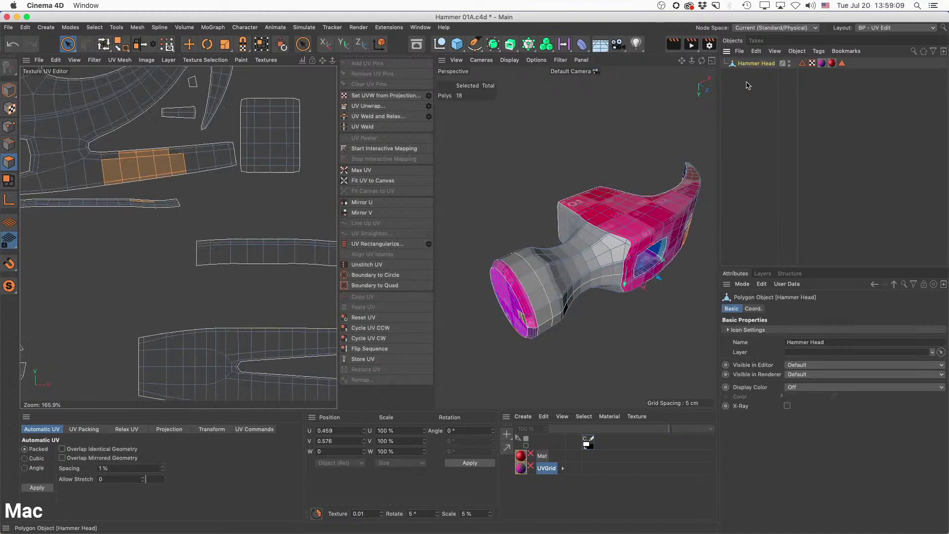
alt+middle_drag(652, 223, 601, 221)
mouse_move(601, 221)
alt+mouse_down()
mouse_move(661, 205)
mouse_move(613, 225)
alt+mouse_up()
alt+middle_drag(622, 218, 651, 203)
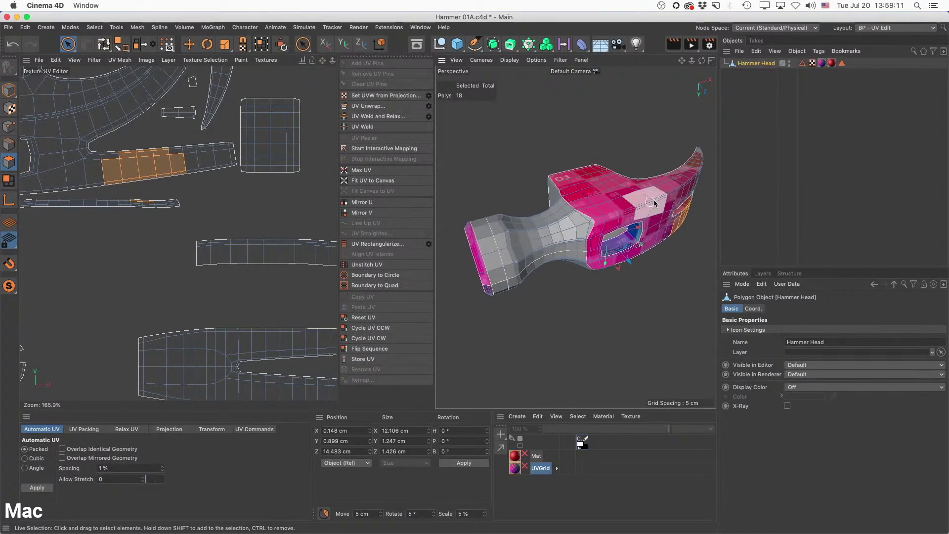
key(super+a)
scroll(634, 215, down, 5)
scroll(245, 203, down, 5)
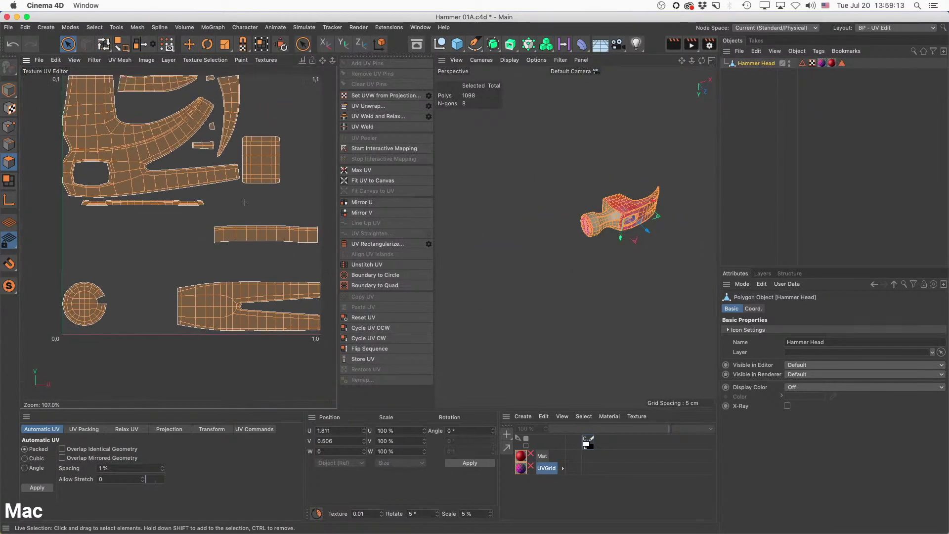
alt+middle_drag(289, 189, 275, 203)
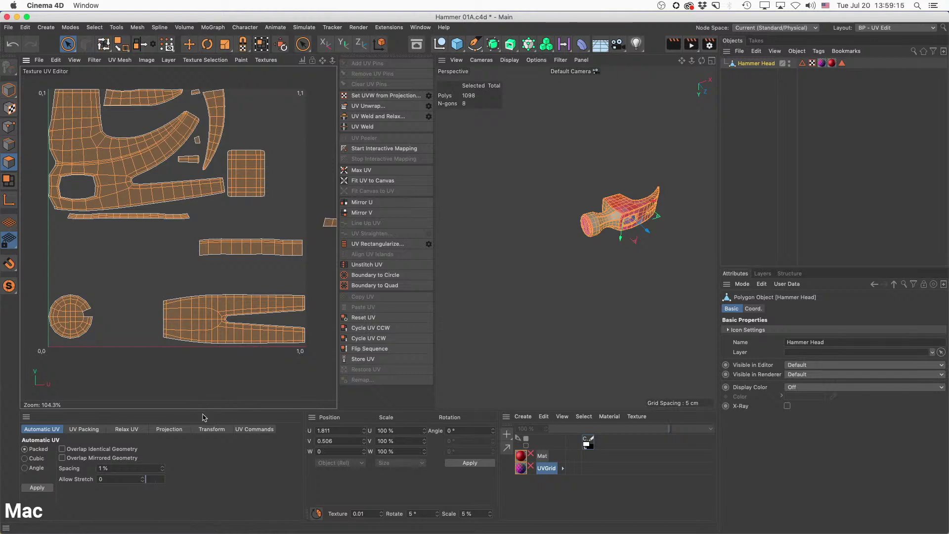
Select all edges, return to polygon selection, and pack the UVs with the Bounding Box method at 2 % spacing.
click(9, 144)
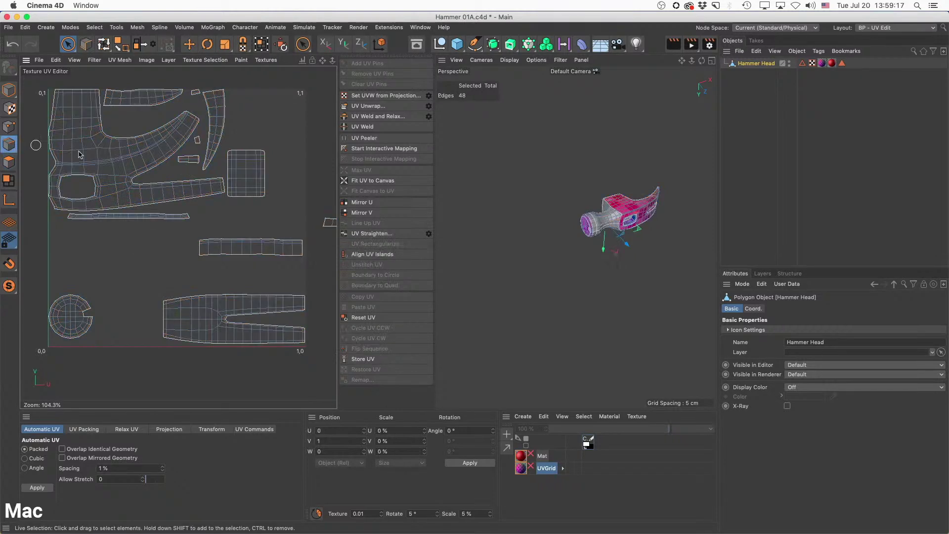
key(super+a)
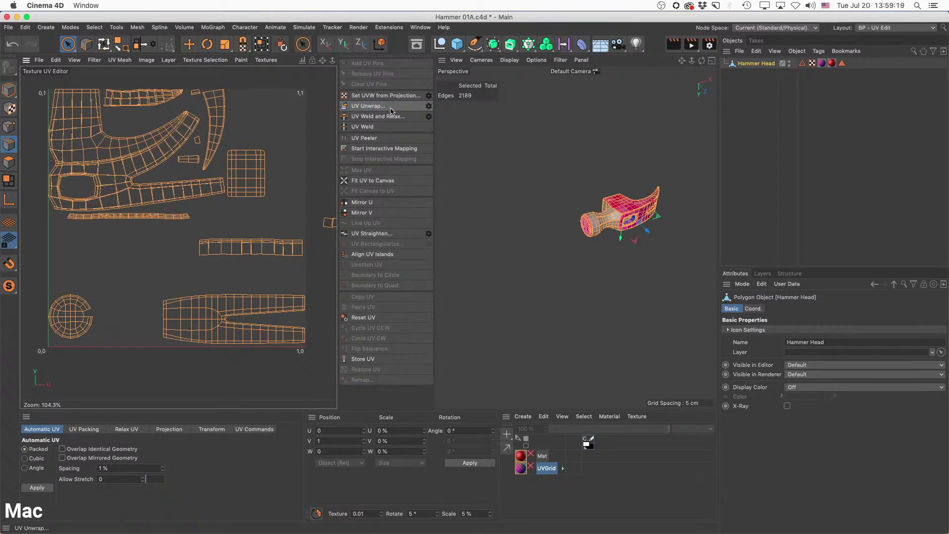
click(11, 163)
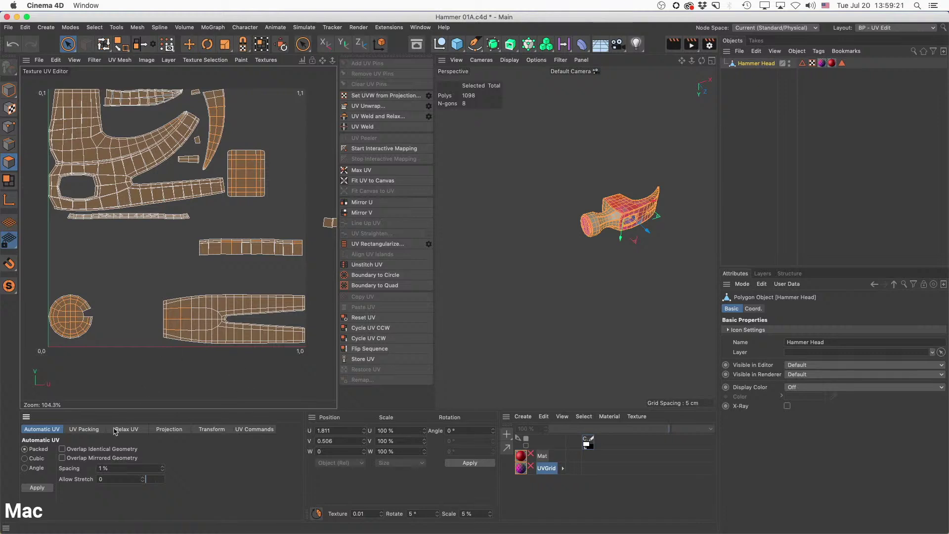
click(97, 430)
click(25, 468)
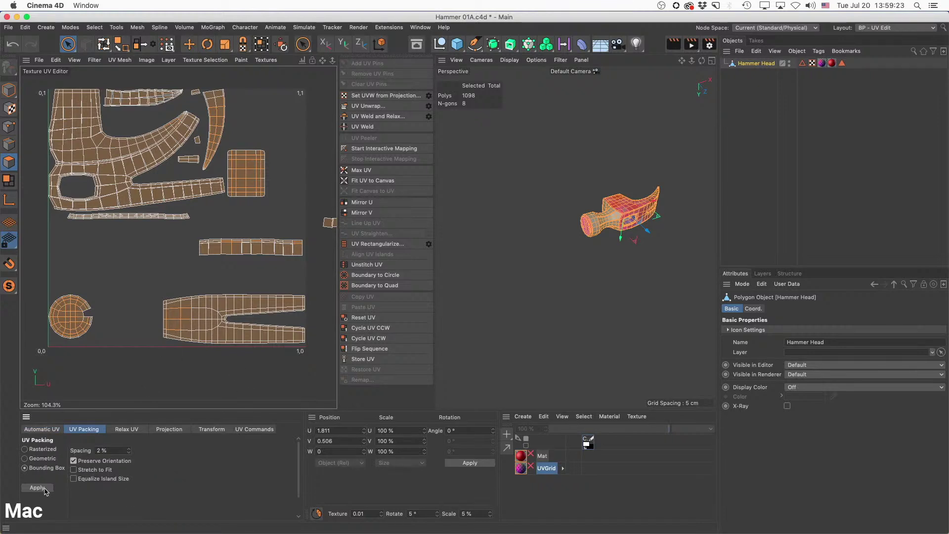
click(44, 489)
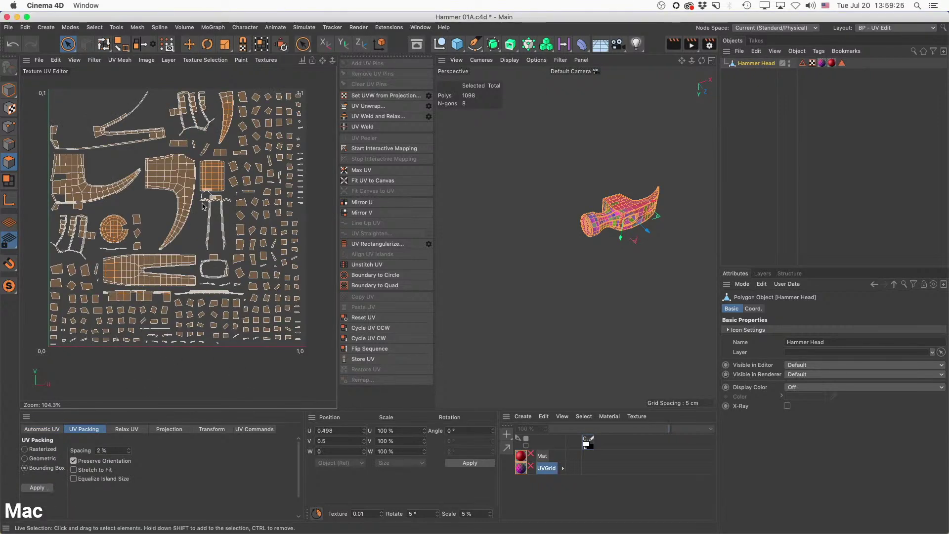
Run UV Unwrap on the hammer head with all edges selected.
click(13, 147)
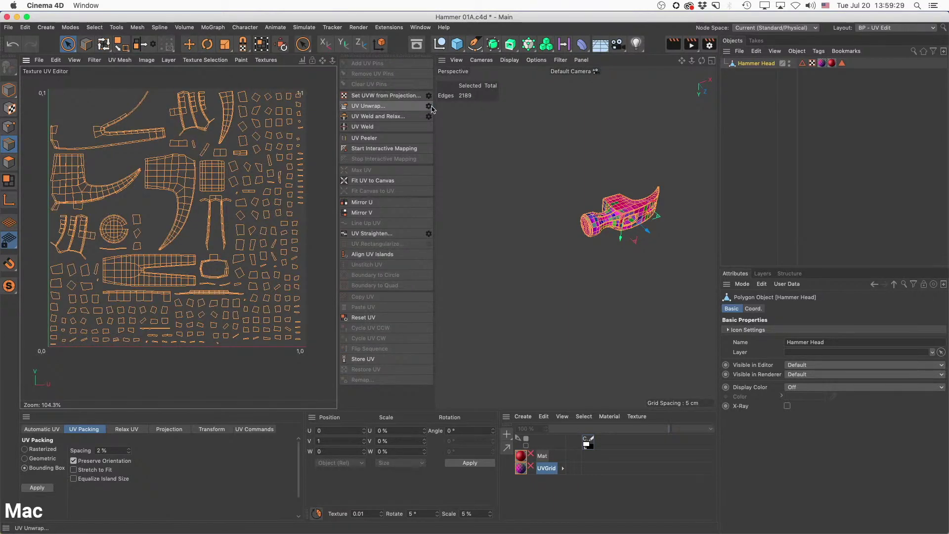
click(429, 107)
key(Return)
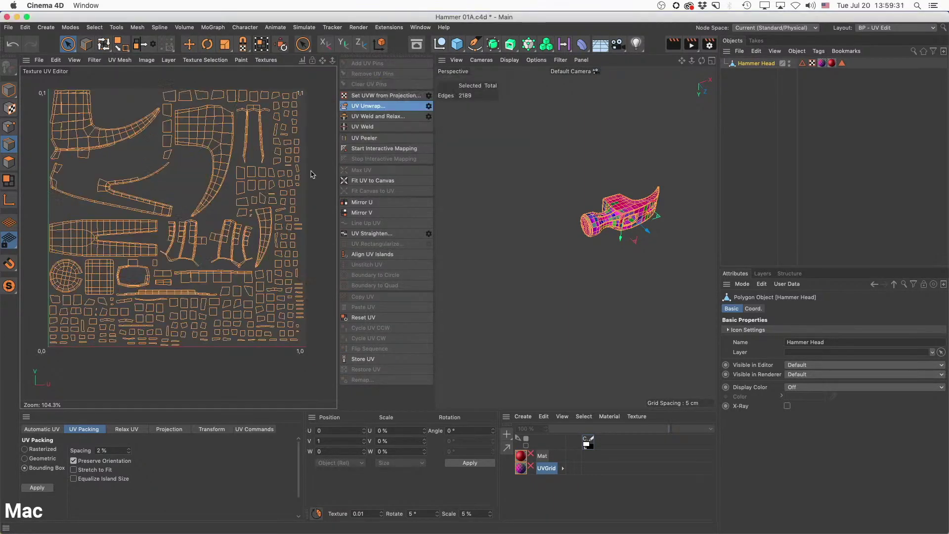
Move a few UV edges on the inner curve of the upper middle claw island out of place to distort the layout.
click(207, 146)
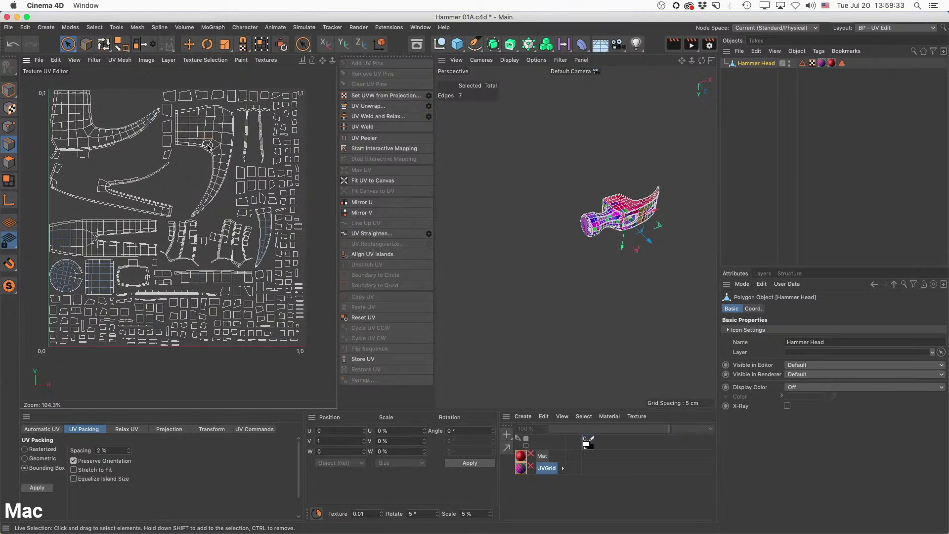
key(e)
drag(208, 150, 188, 183)
click(220, 164)
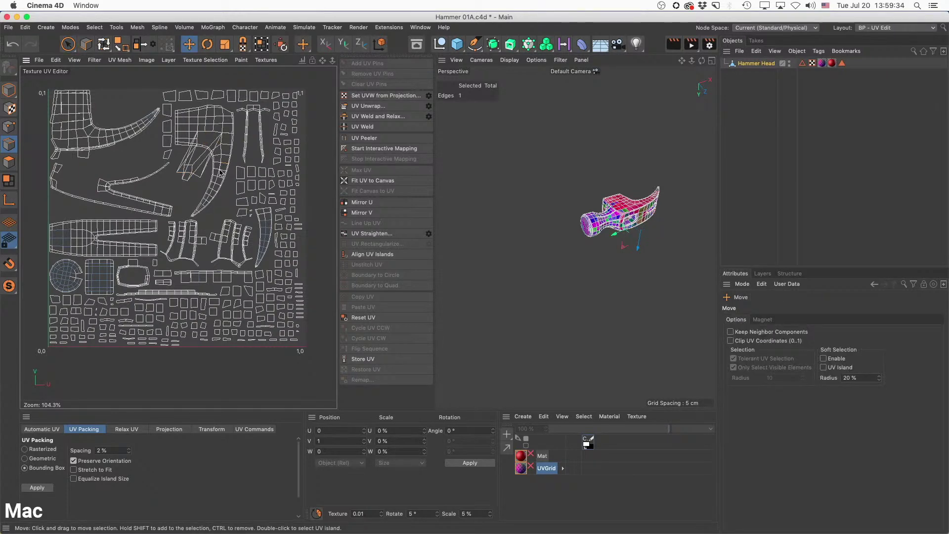
click(168, 283)
click(183, 299)
scroll(272, 228, down, 4)
scroll(270, 227, up, 5)
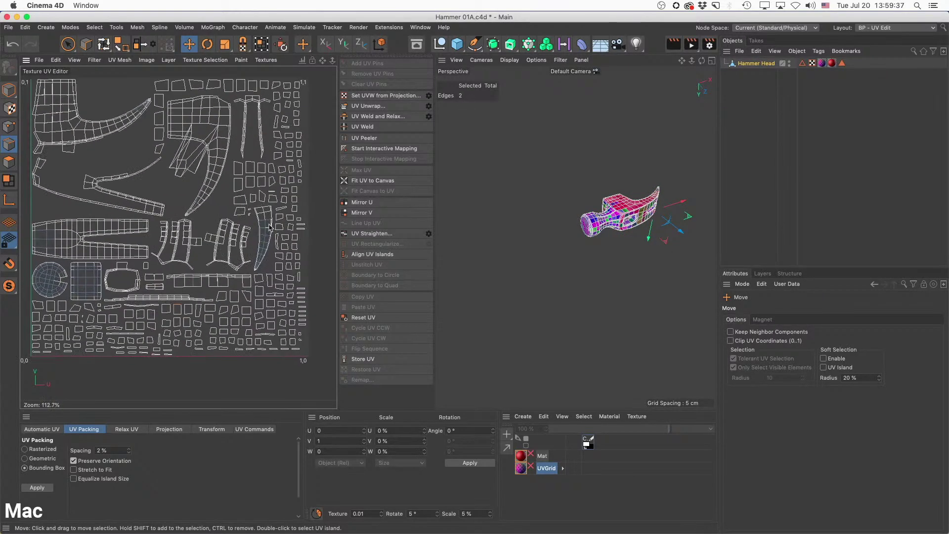
Select all UV polygons and scale the whole layout down to a tiny dot.
click(10, 163)
drag(86, 136, 194, 166)
click(91, 143)
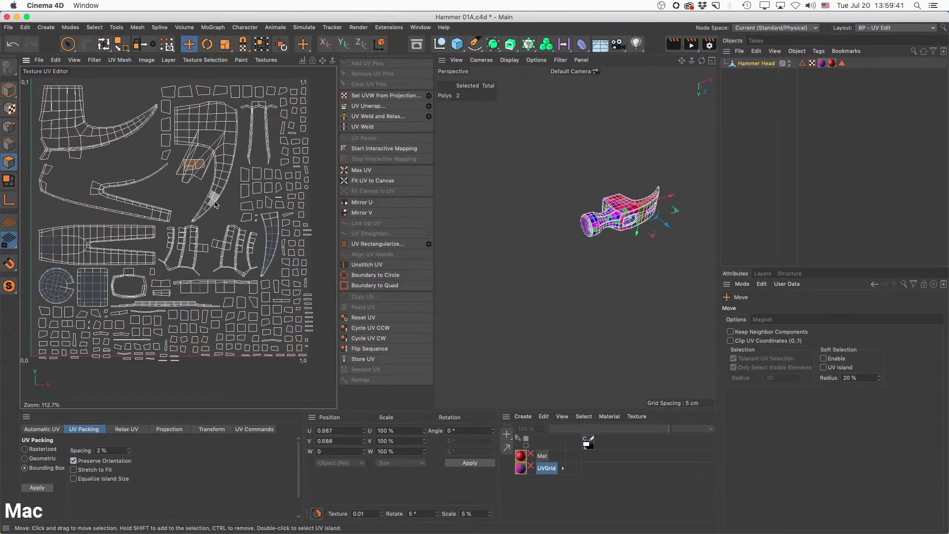
scroll(235, 203, down, 3)
scroll(237, 203, down, 1)
key(ctrl+a)
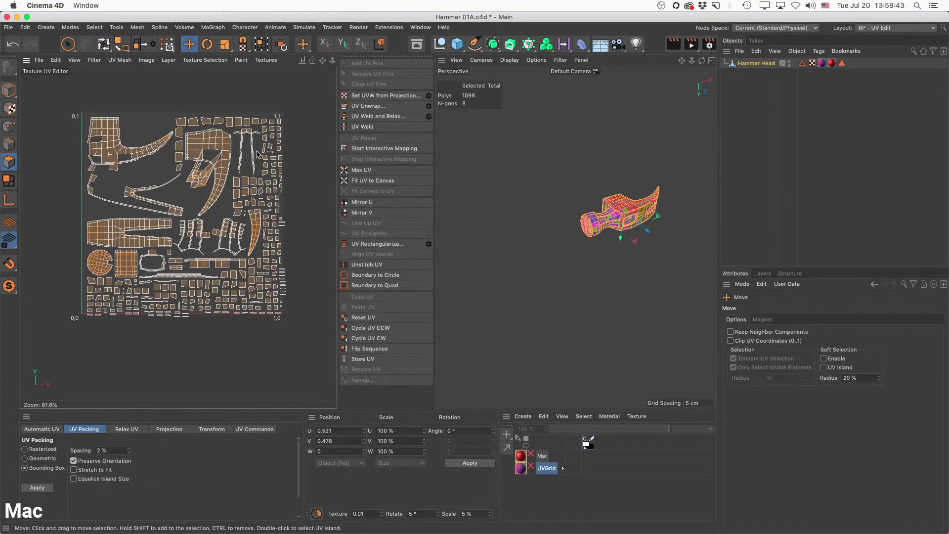
key(t)
drag(262, 140, 66, 316)
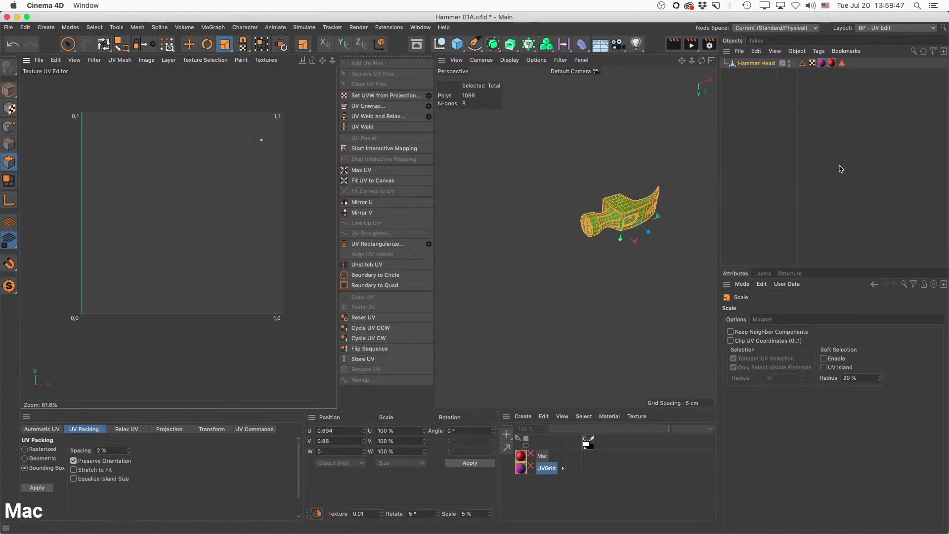
Set the projection of the UVGrid material tag to Flat.
click(769, 148)
alt+right_drag(634, 215, 660, 218)
alt+middle_drag(660, 218, 650, 210)
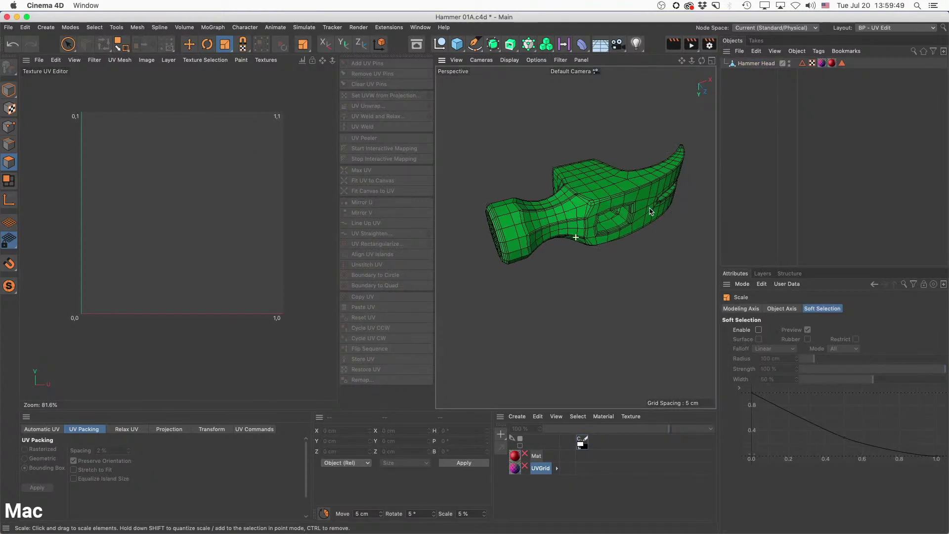
alt+drag(651, 210, 665, 195)
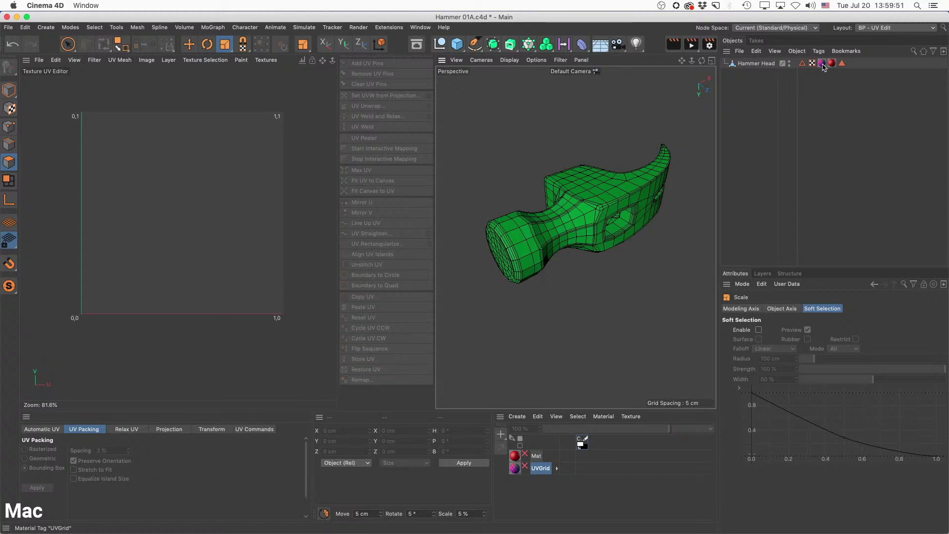
click(822, 63)
click(804, 352)
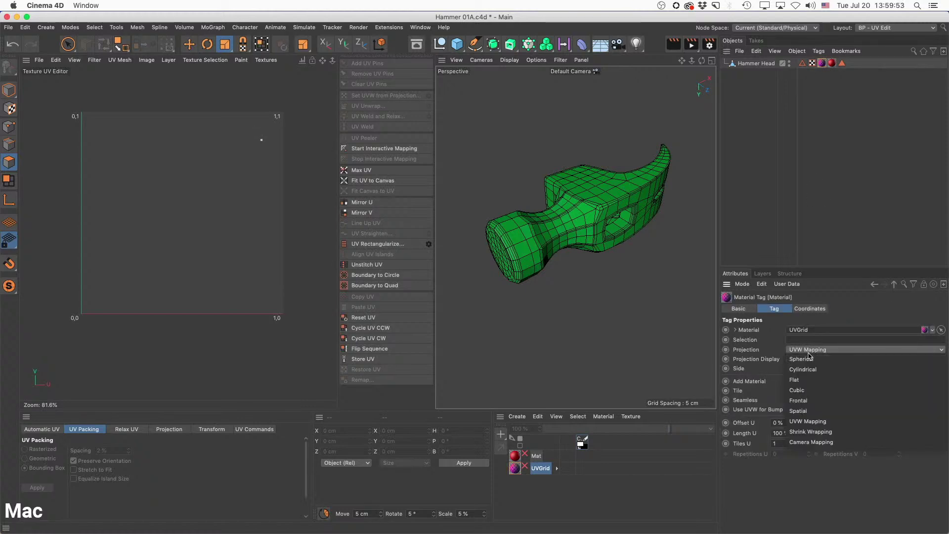
click(817, 384)
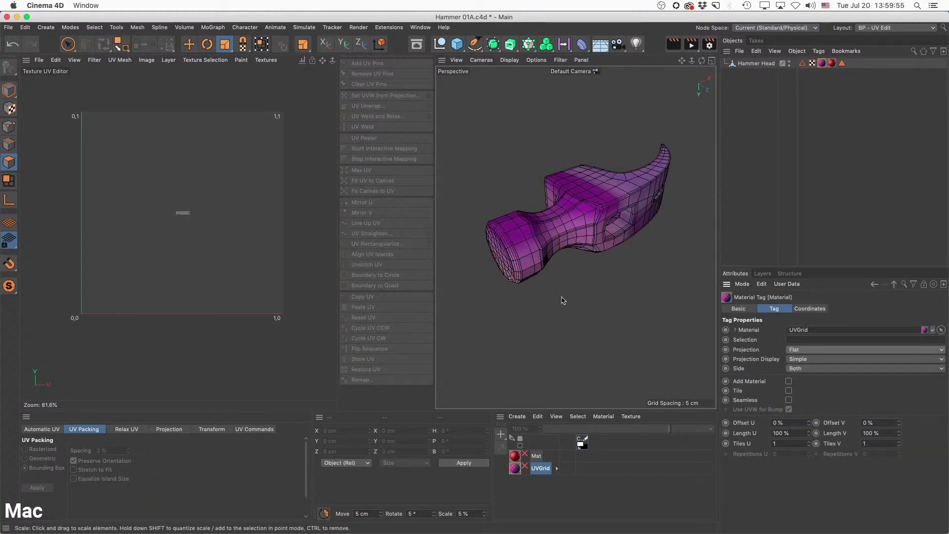
In Texture mode, scale the UVGrid projection to about 2.5 cm and rotate it freely to about H -132°, P 41°, B 149°.
click(613, 184)
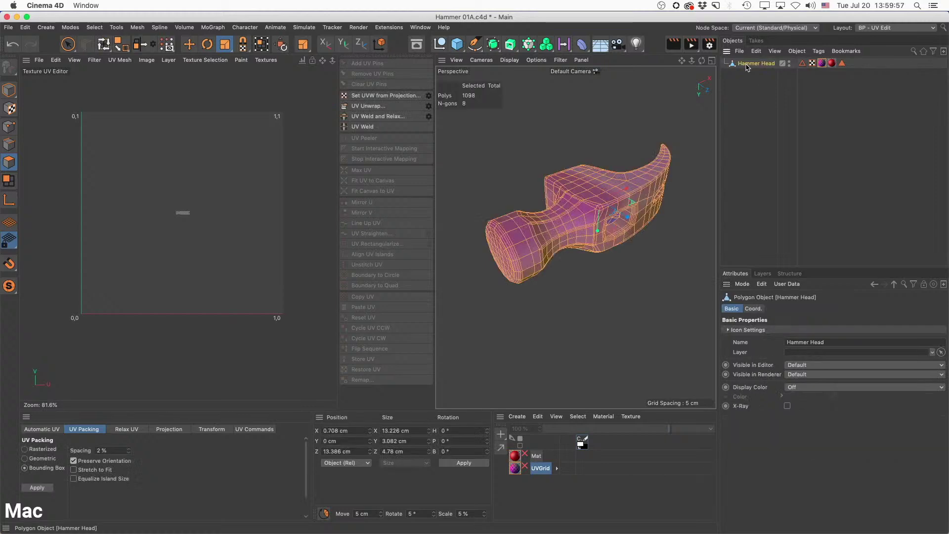
click(822, 64)
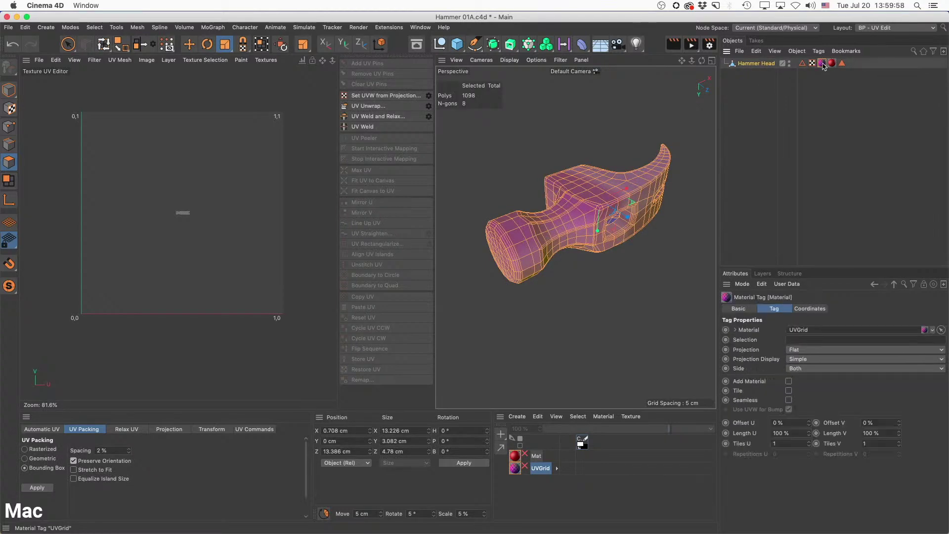
click(11, 109)
drag(609, 185, 617, 263)
key(e)
key(r)
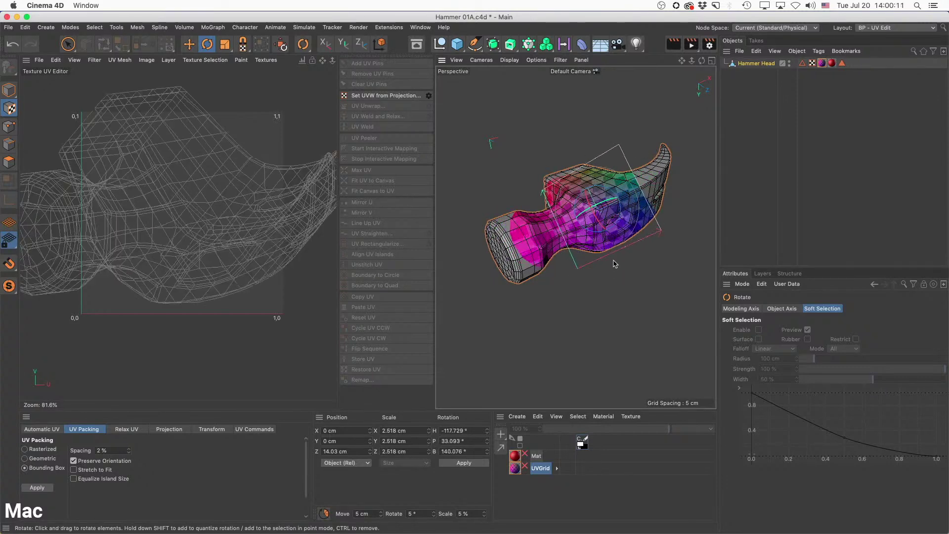
drag(594, 210, 618, 202)
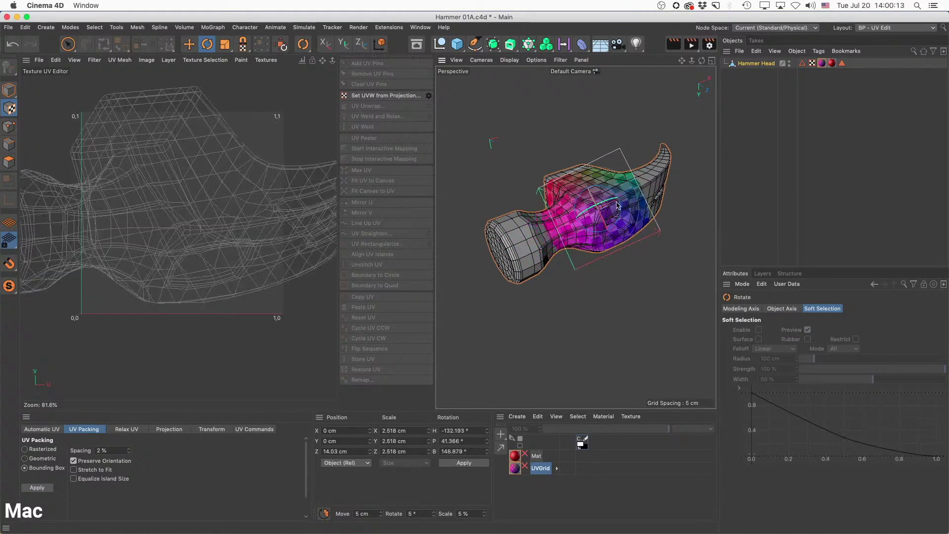
scroll(618, 203, down, 5)
scroll(611, 214, up, 5)
key(e)
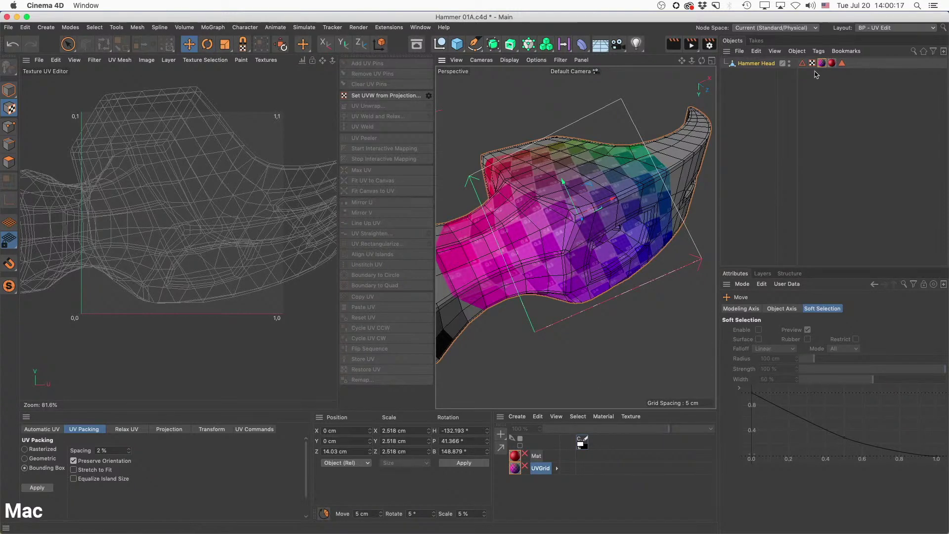
Reset the UVGrid projection's H, P and B rotation to 0°.
click(470, 431)
text(0)
key(Tab)
text(0)
key(Tab)
text(0)
key(Return)
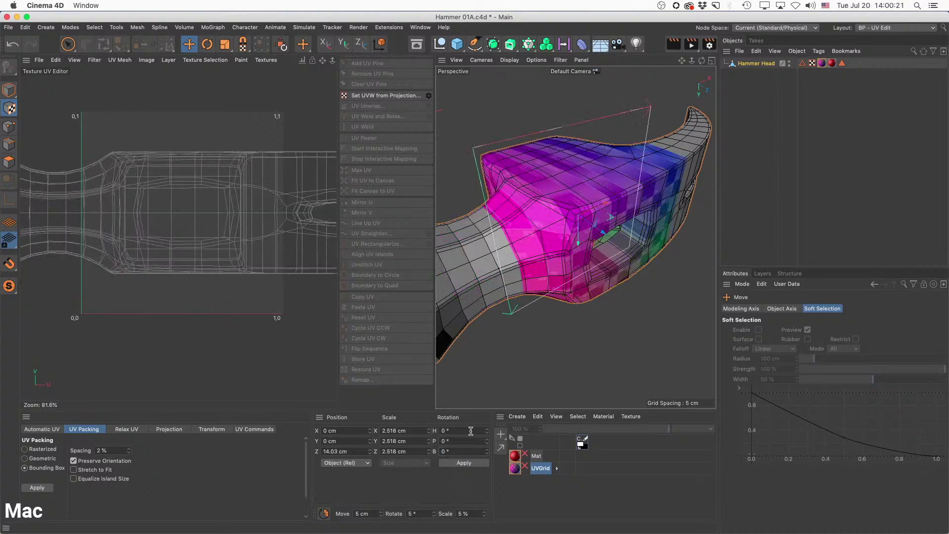
Rotate the UVGrid projection to a 90° pitch and scale it to about 1.22 cm in X and 1.39 cm in Y.
key(r)
drag(589, 200, 603, 247)
key(t)
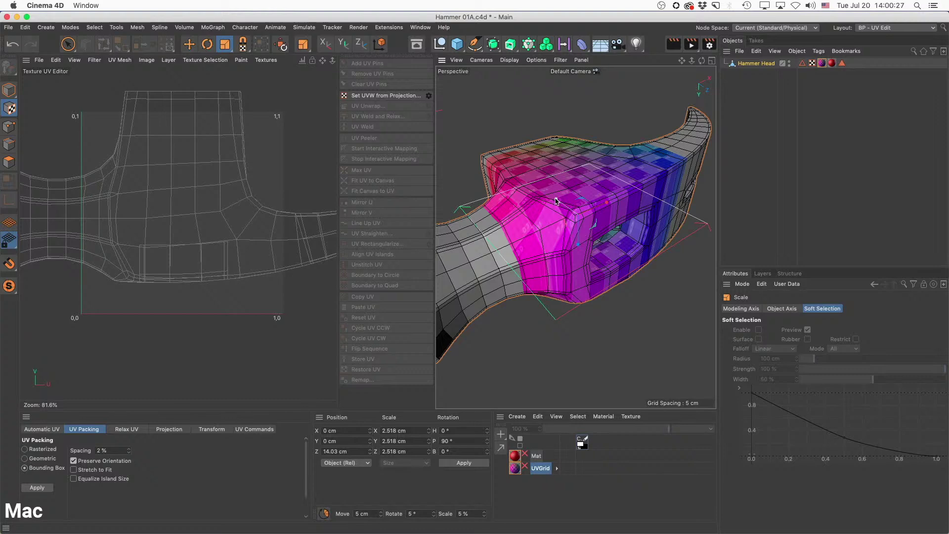
drag(557, 200, 595, 213)
mouse_move(643, 160)
alt+mouse_down()
mouse_move(622, 190)
mouse_move(636, 167)
alt+mouse_up()
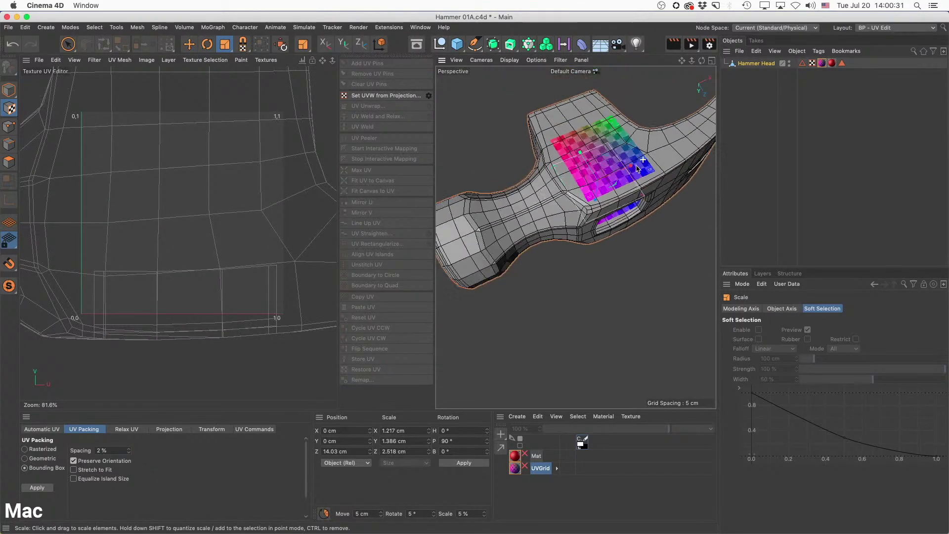
scroll(637, 168, down, 5)
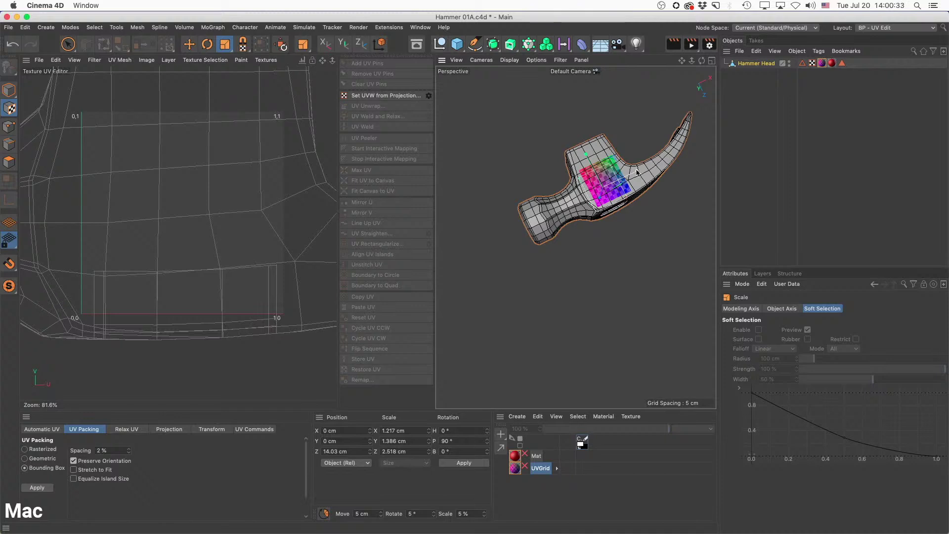
scroll(204, 225, down, 5)
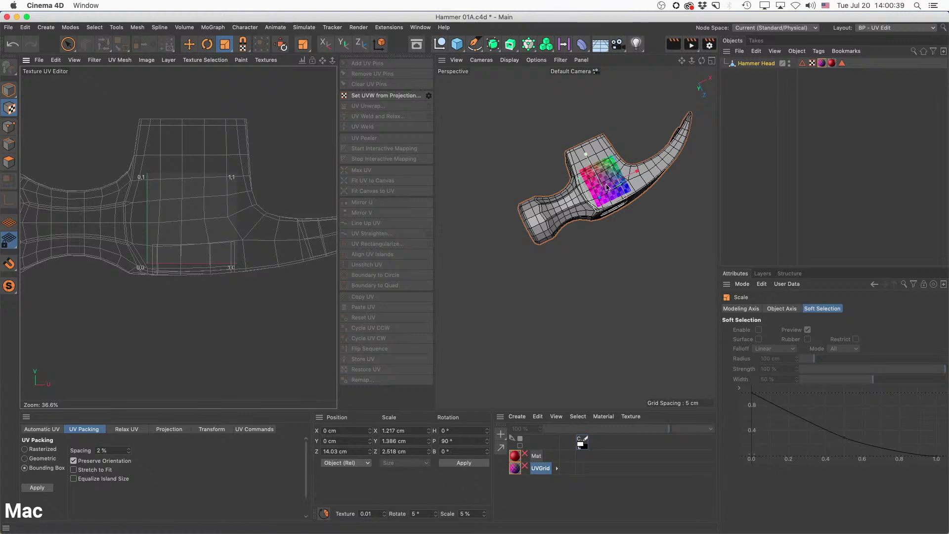
Generate UVW coordinates on the hammer head from the UVGrid material tag's Flat projection.
click(822, 63)
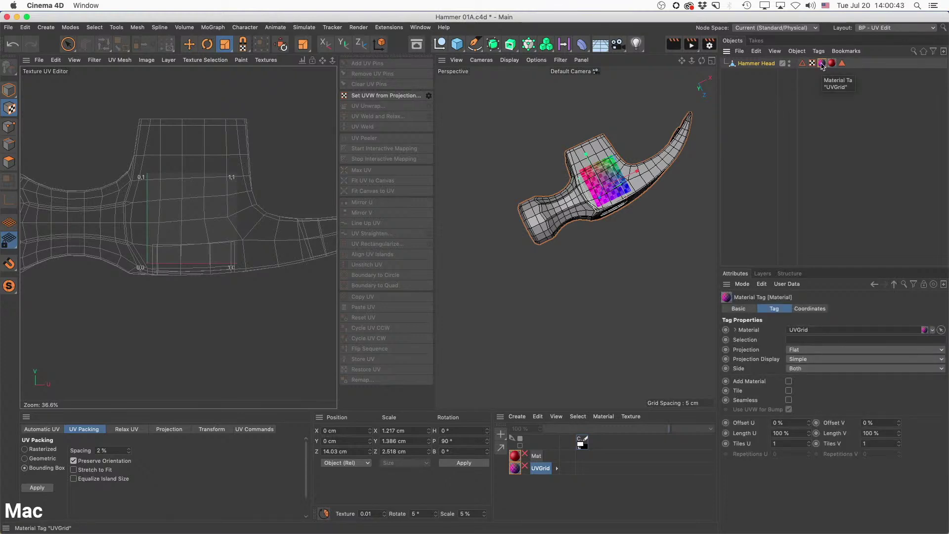
click(819, 51)
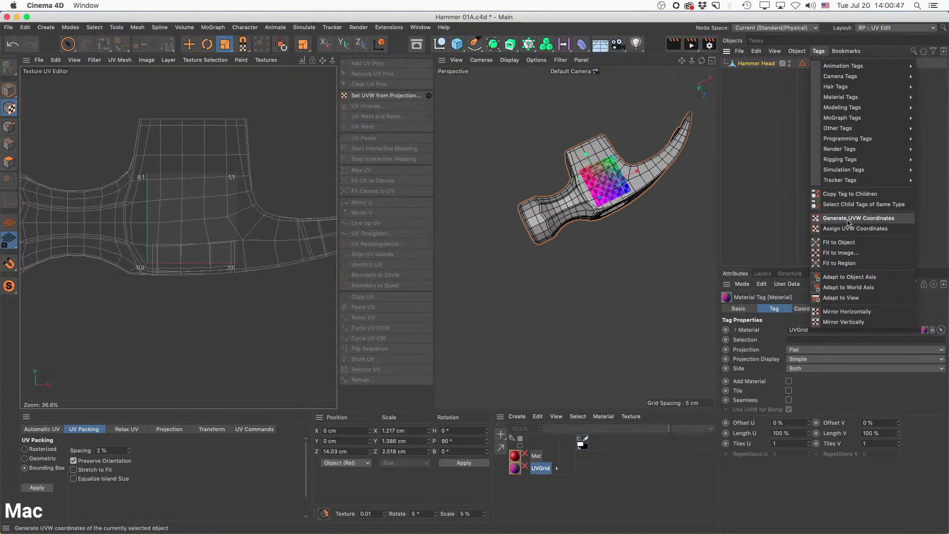
click(851, 219)
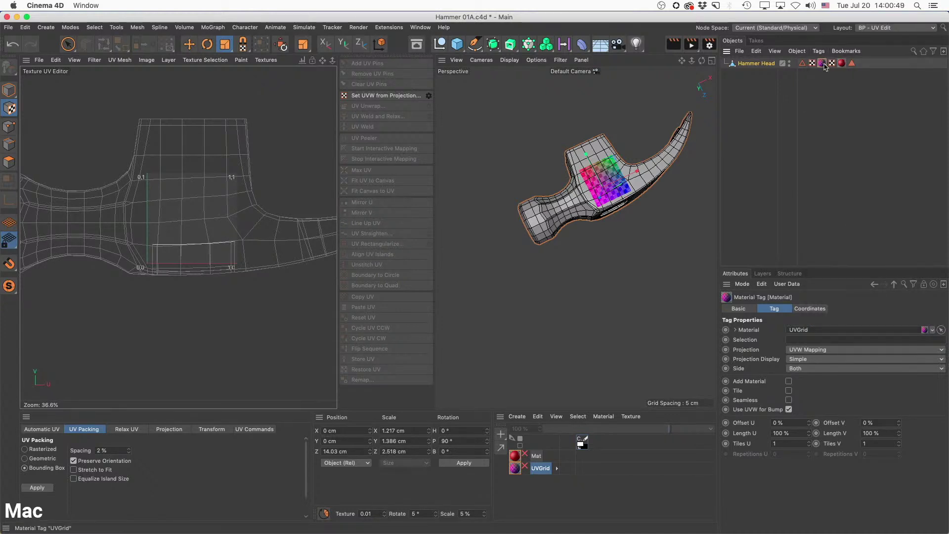
Inspect the hammer head's original and newly generated UVW tags beside the UVGrid material tag.
click(831, 64)
double_click(831, 65)
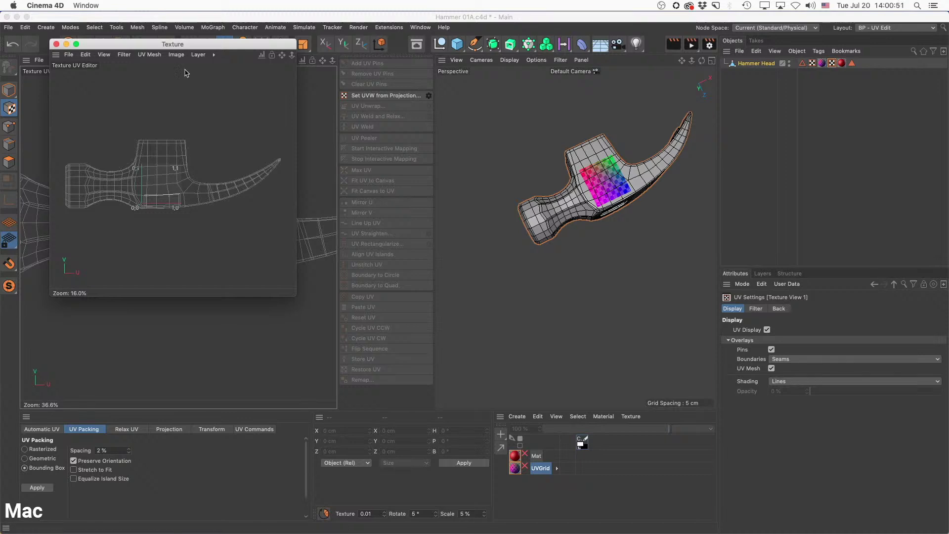
click(57, 44)
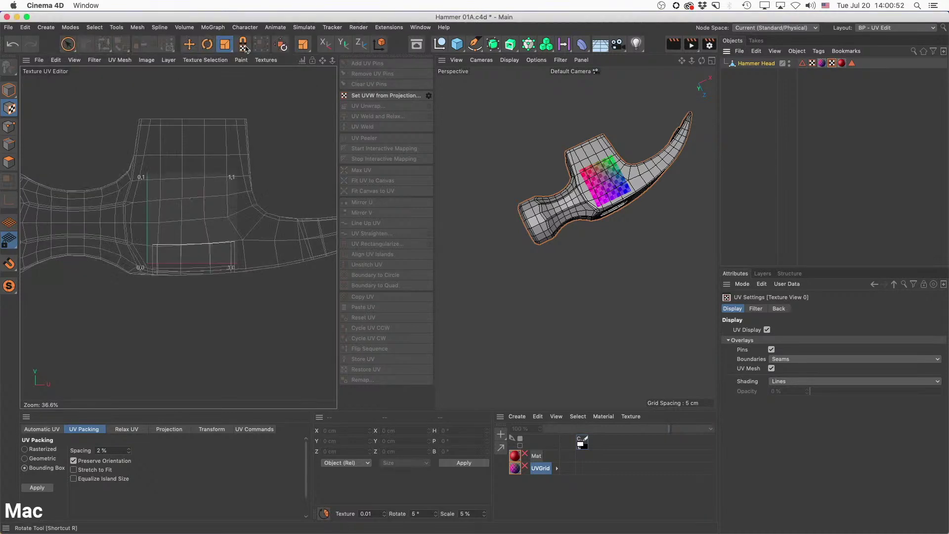
click(819, 52)
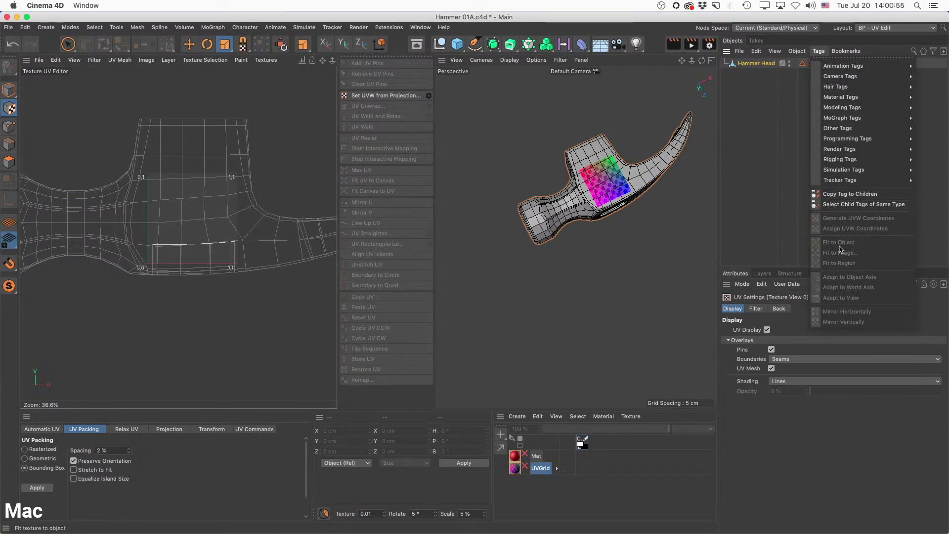
click(783, 186)
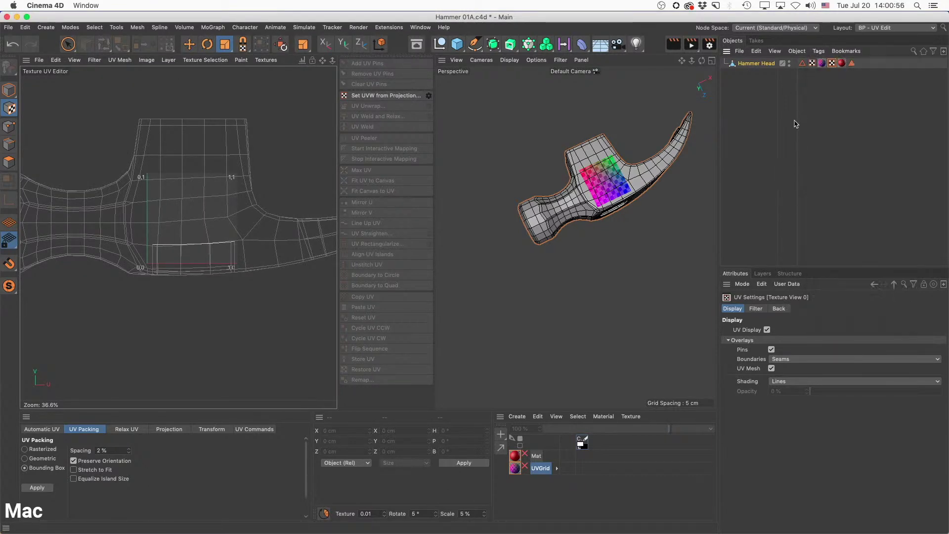
click(822, 63)
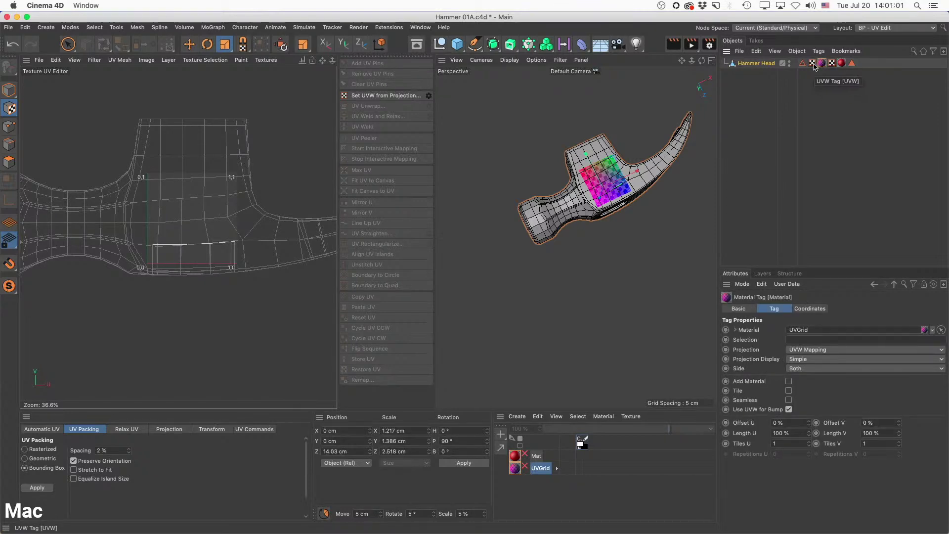
click(832, 63)
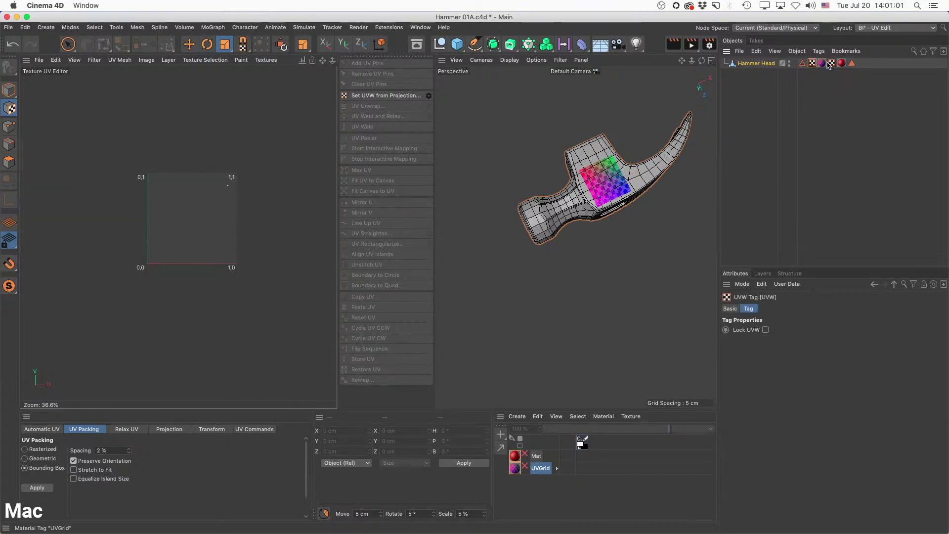
click(753, 172)
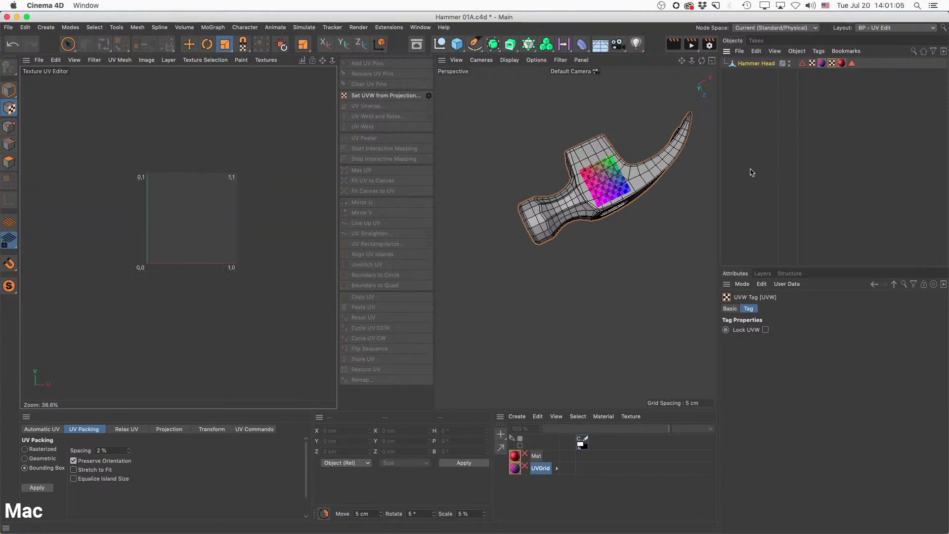
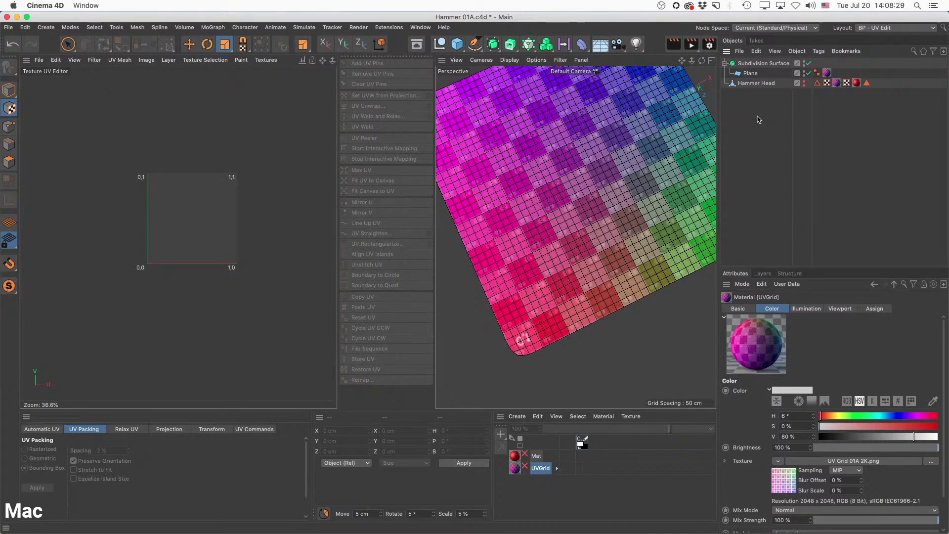
Move the Plane out of the Subdivision Surface to the same hierarchy level.
click(746, 74)
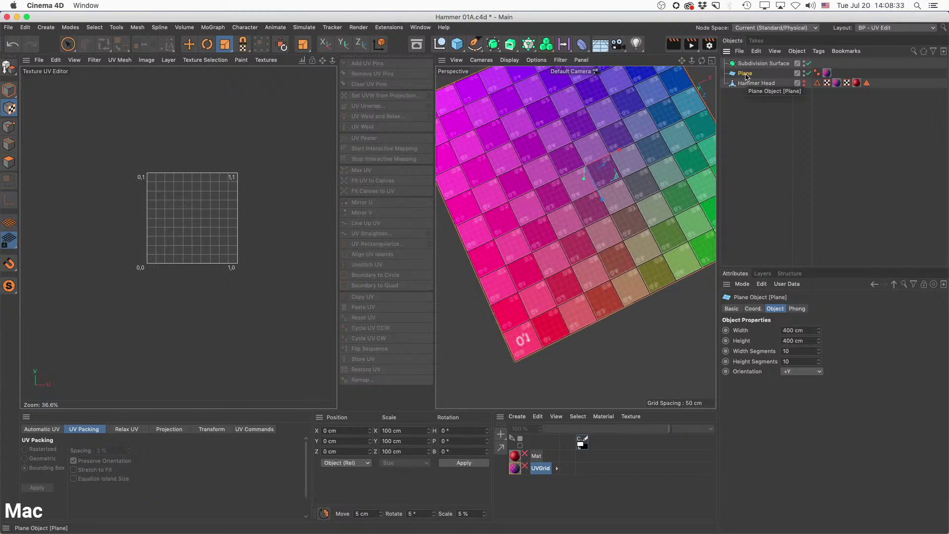
click(752, 65)
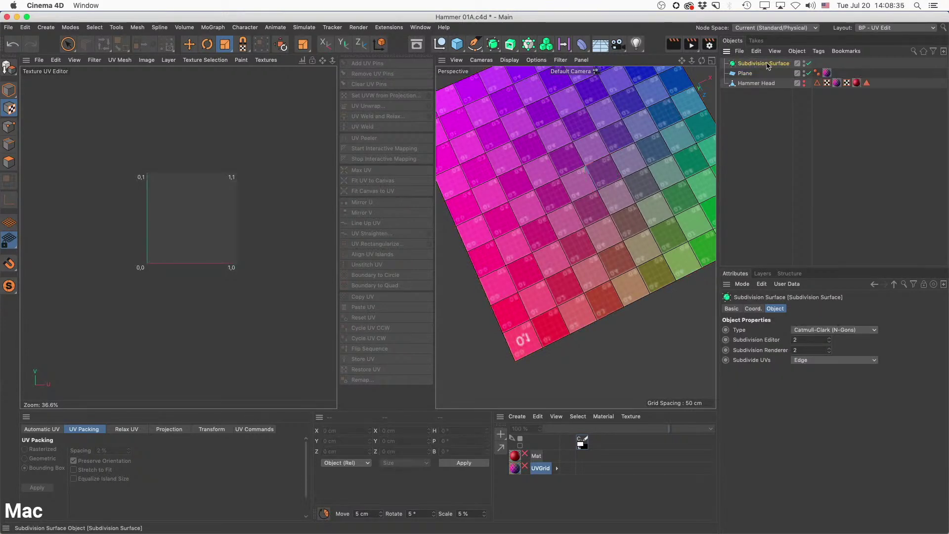
key(Delete)
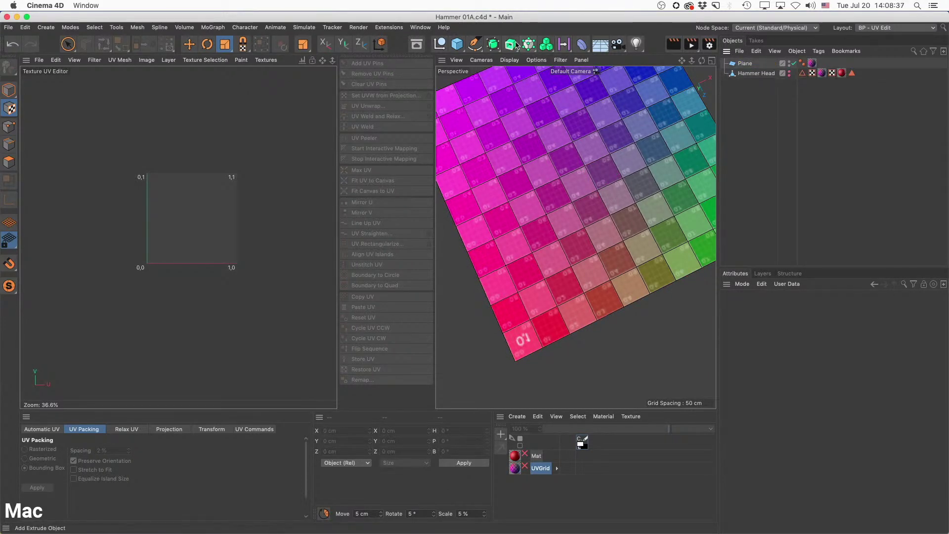
key(super+z)
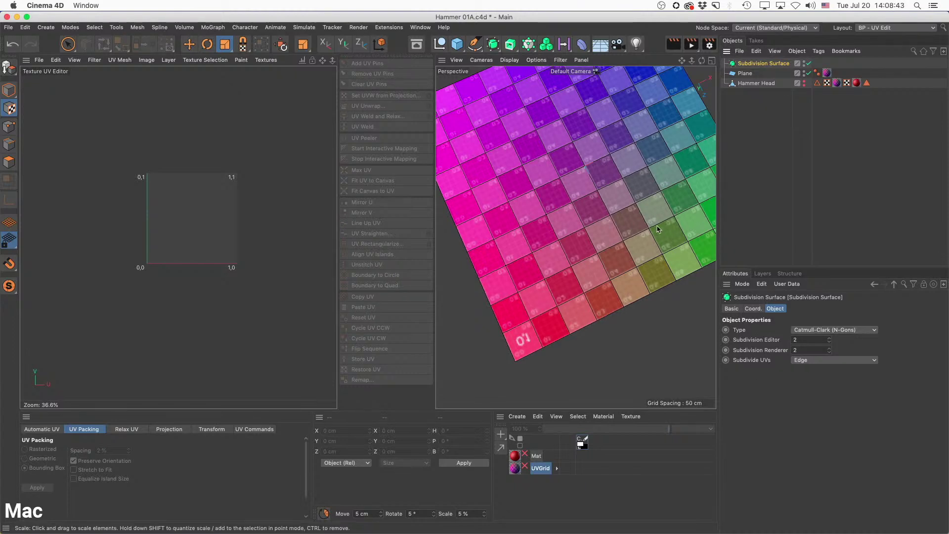
Set the UVGrid material's viewport texture preview size to No Scaling.
alt+middle_drag(656, 224, 655, 251)
double_click(514, 469)
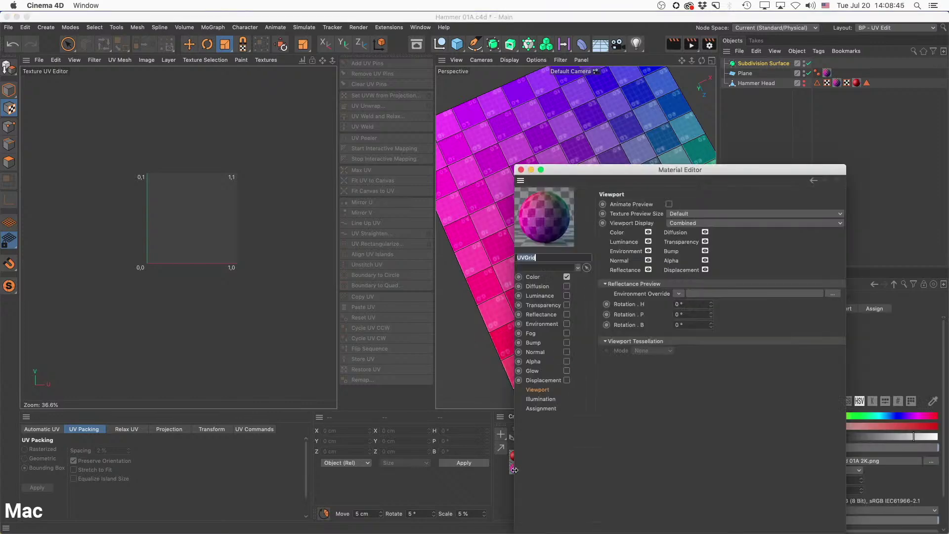
click(539, 394)
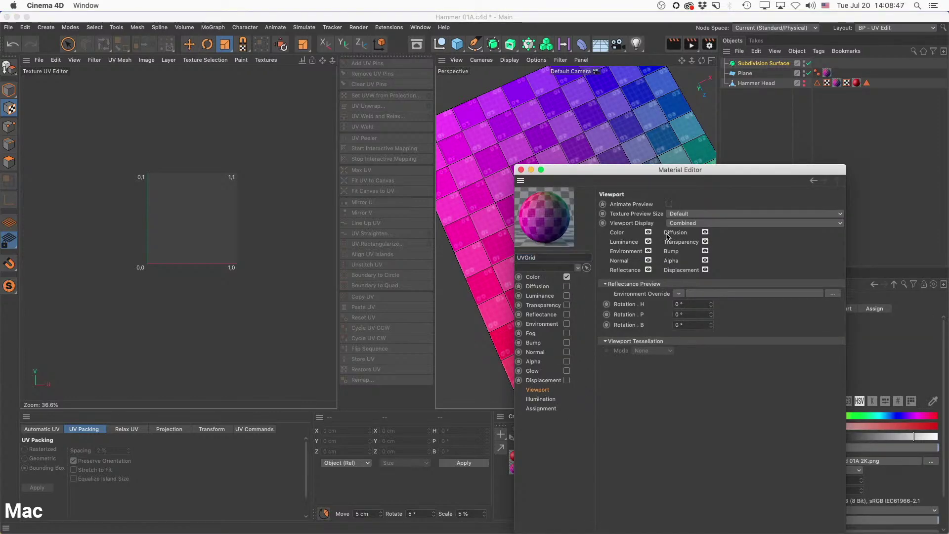
click(681, 215)
click(695, 238)
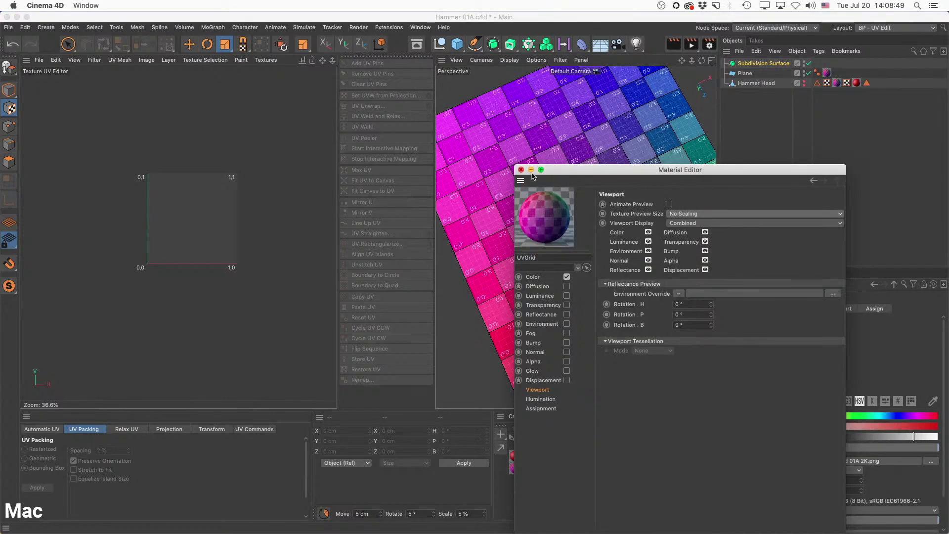
click(522, 170)
Try the Plane's orientation at -Y, examine the grid from the other side, and return it to +Y.
alt+drag(646, 213, 646, 244)
scroll(646, 244, down, 2)
click(752, 74)
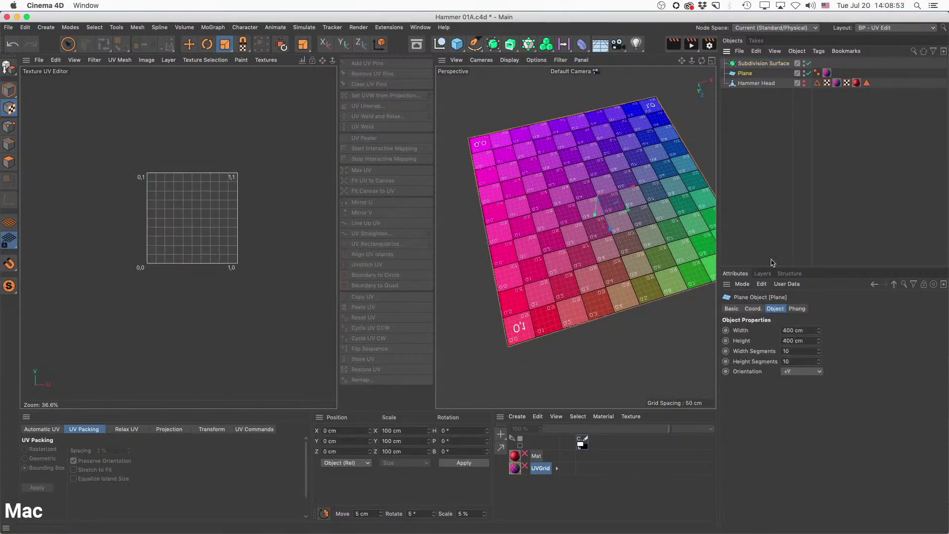
click(806, 371)
click(803, 414)
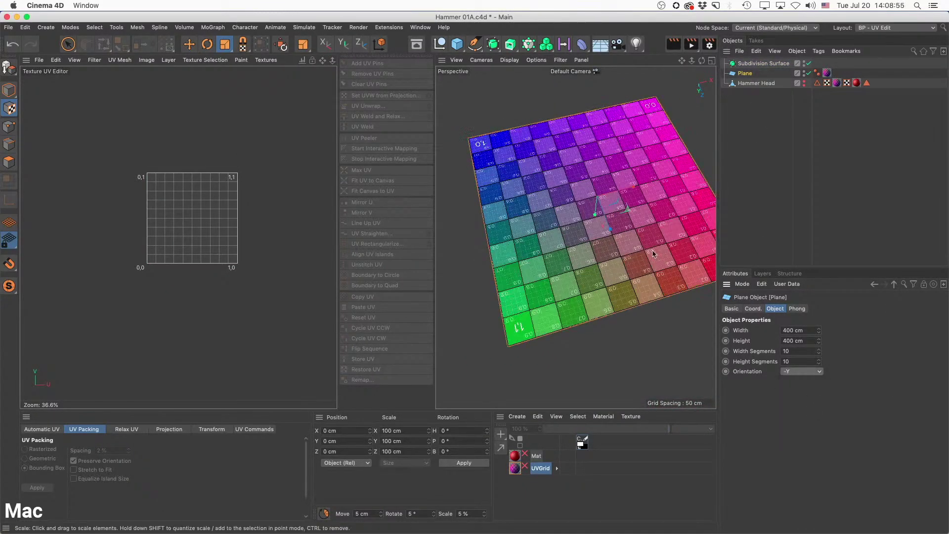
alt+drag(650, 255, 647, 386)
click(801, 371)
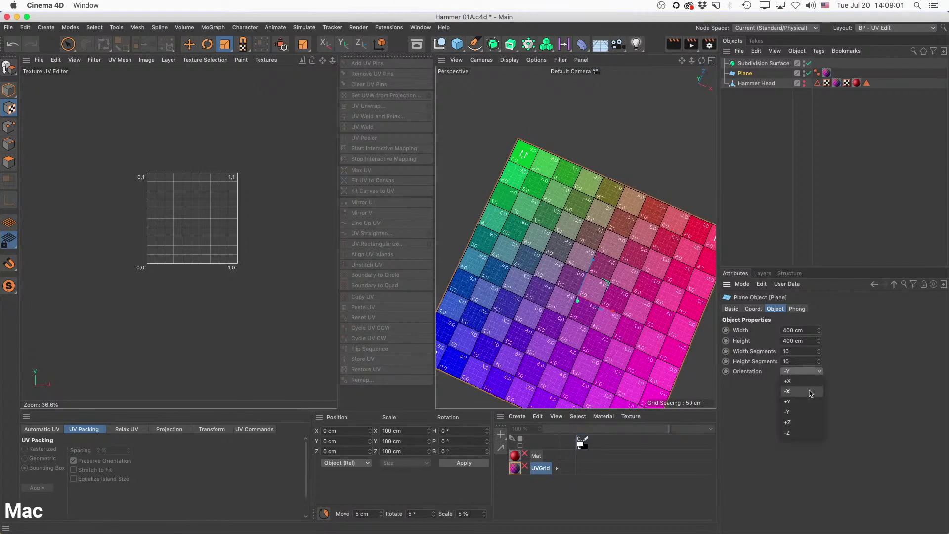
click(796, 398)
alt+drag(614, 239, 662, 220)
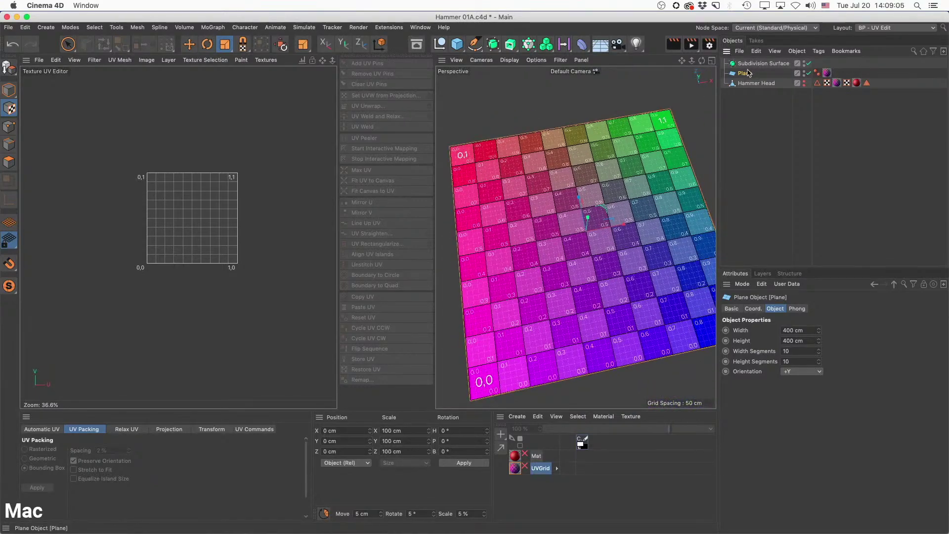
Make the Plane a child of the Subdivision Surface, framing its 0,1 corner closely.
drag(747, 74, 750, 64)
scroll(478, 153, up, 10)
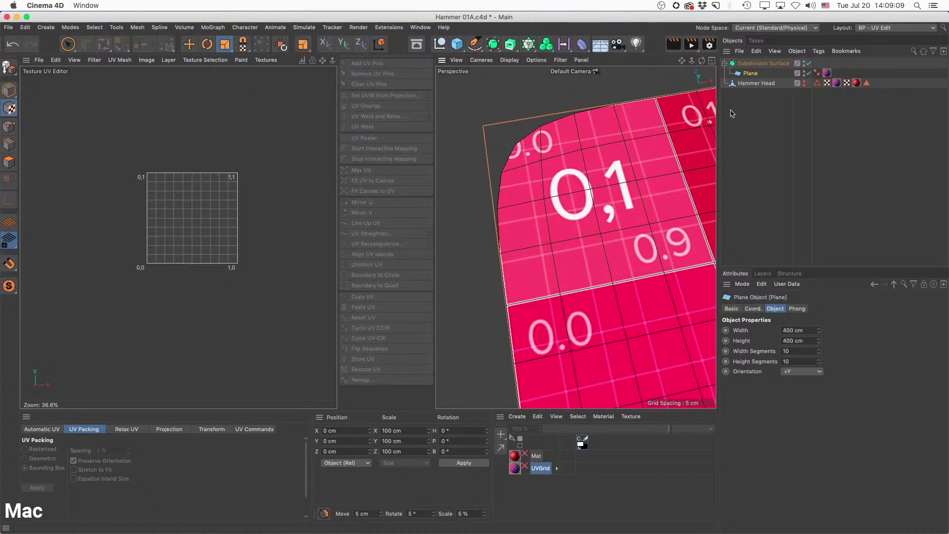
Toggle the Subdivision Surface off and on repeatedly to compare the UVGrid texture at the Plane's corner.
click(769, 65)
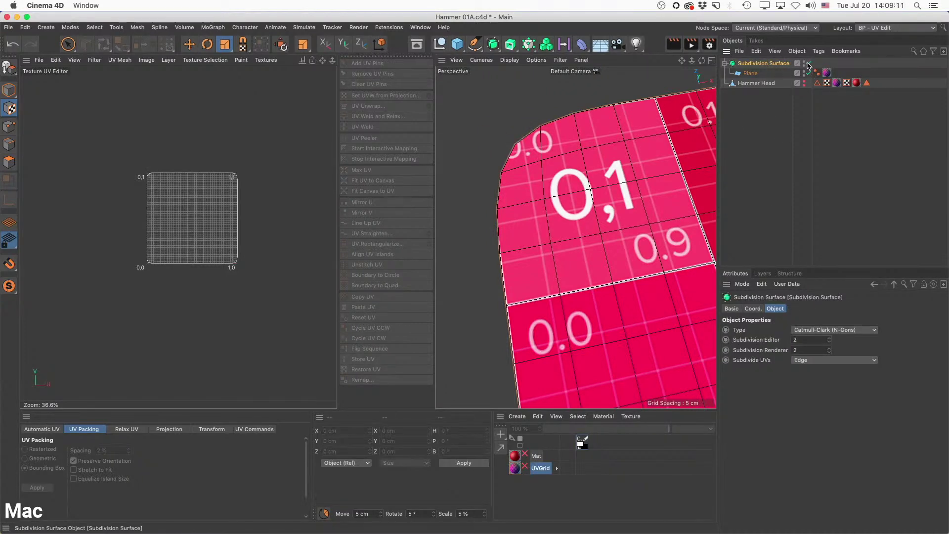
click(807, 64)
click(807, 64)
click(807, 63)
click(808, 63)
click(807, 63)
click(808, 64)
click(808, 64)
click(808, 64)
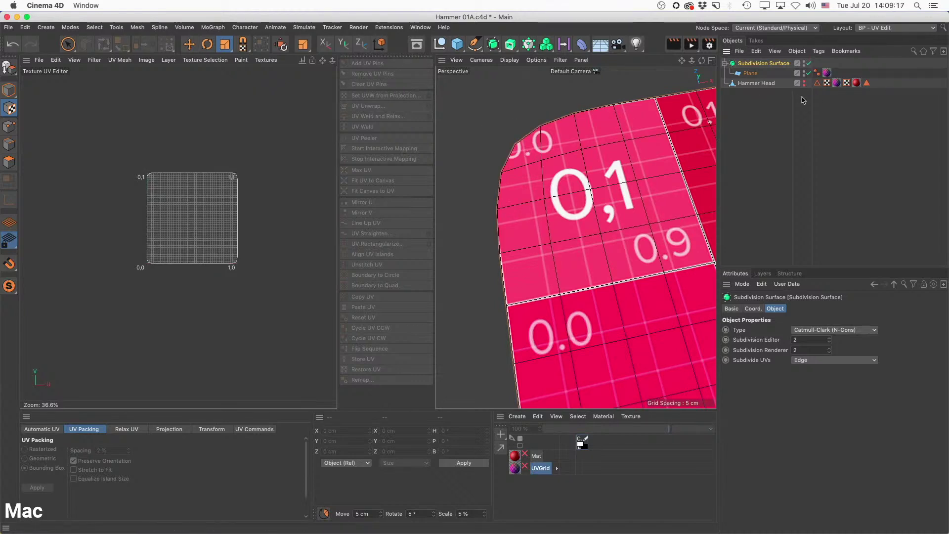
Try the Subdivision Surface's Subdivide UVs option at Standard, Boundary and Edge.
click(816, 361)
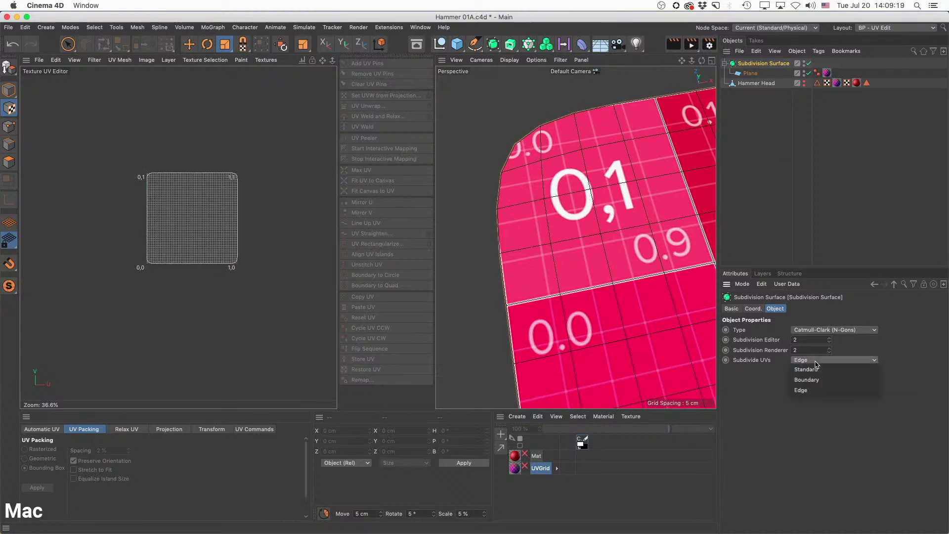
click(823, 370)
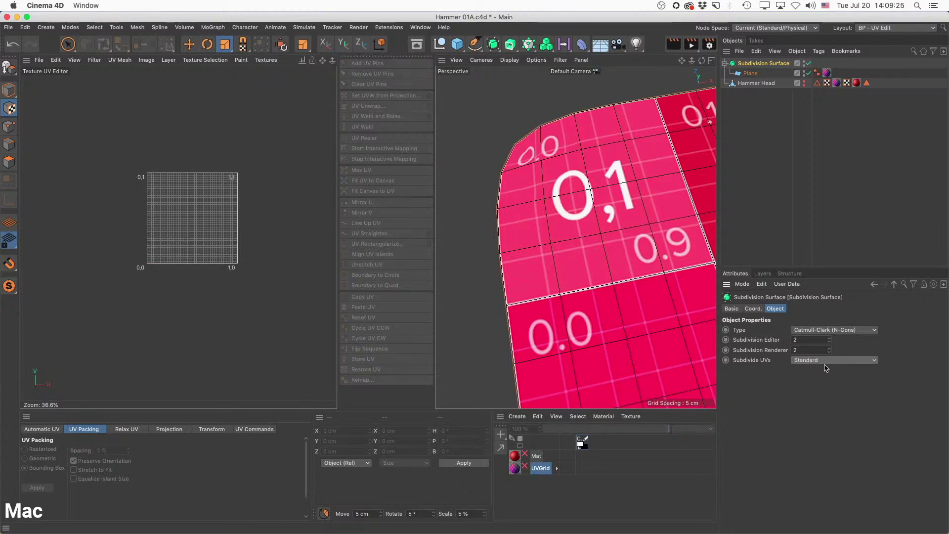
click(811, 363)
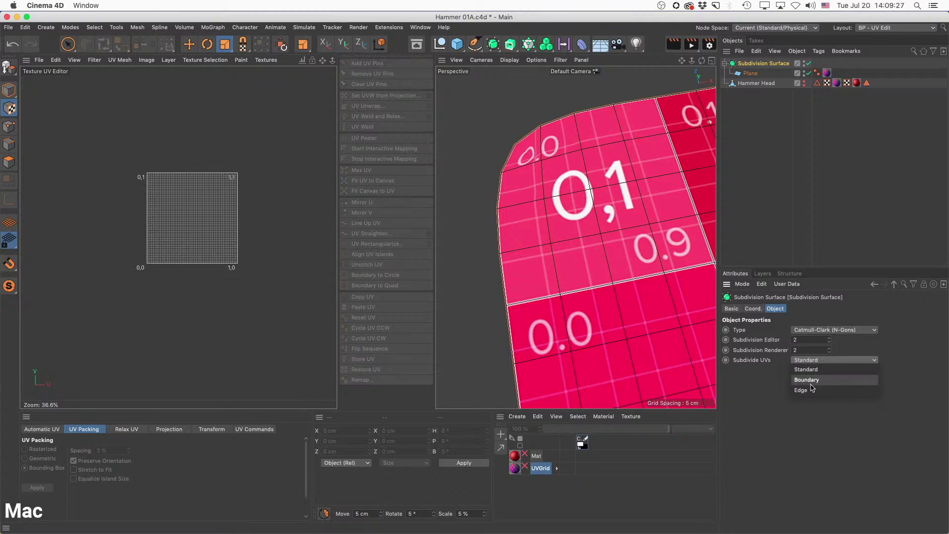
click(811, 380)
click(811, 364)
click(811, 391)
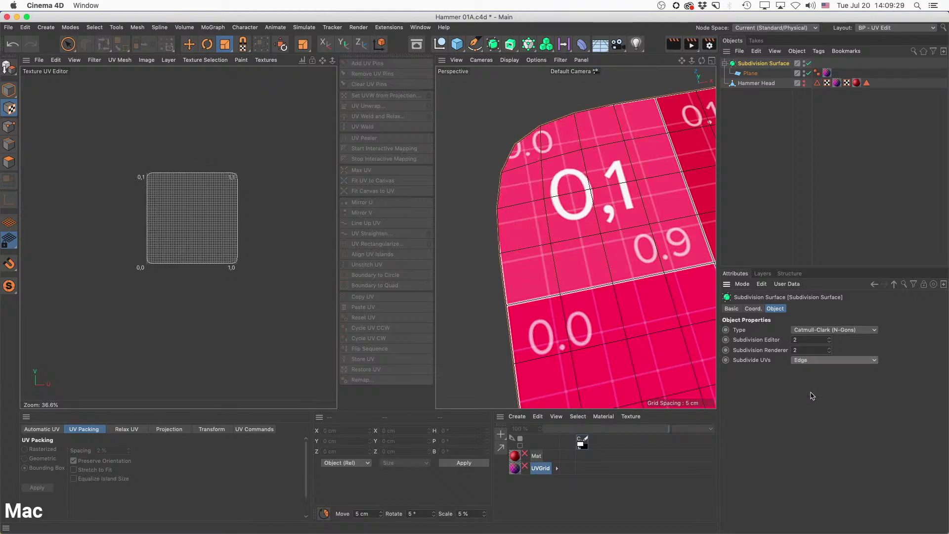
Set the Subdivision Surface's Subdivide UVs option to Standard.
click(810, 364)
click(811, 370)
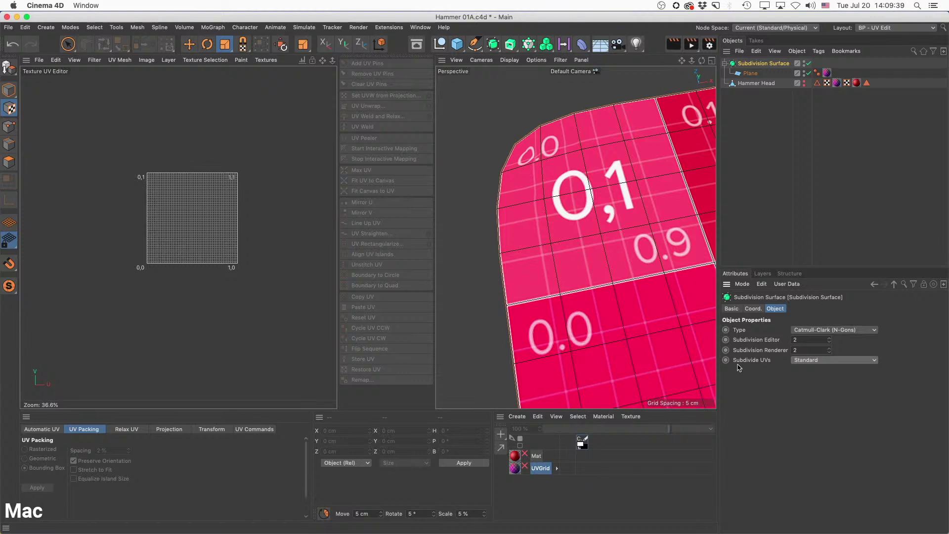
click(805, 362)
click(777, 397)
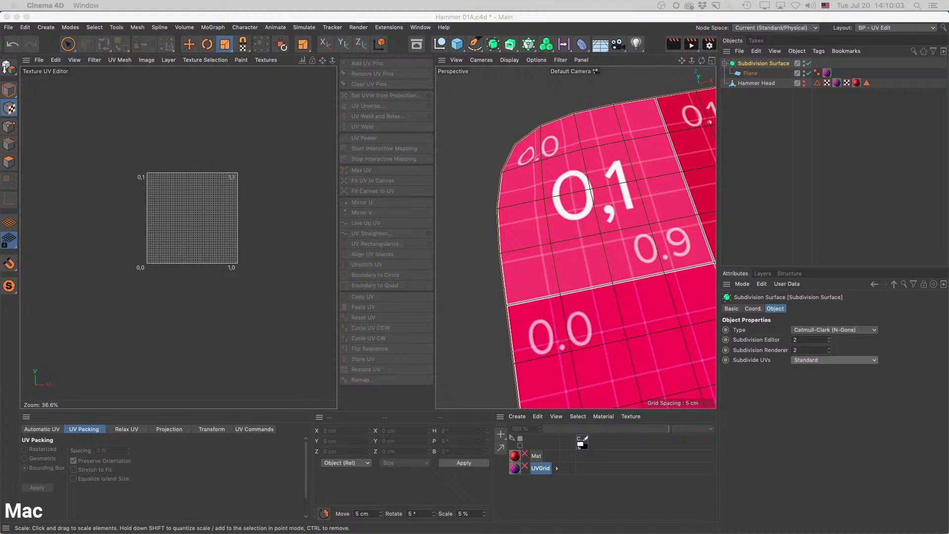
Deselect the Subdivision Surface and switch to the already open project tank turret NO UVs 01A.c4d.
click(750, 172)
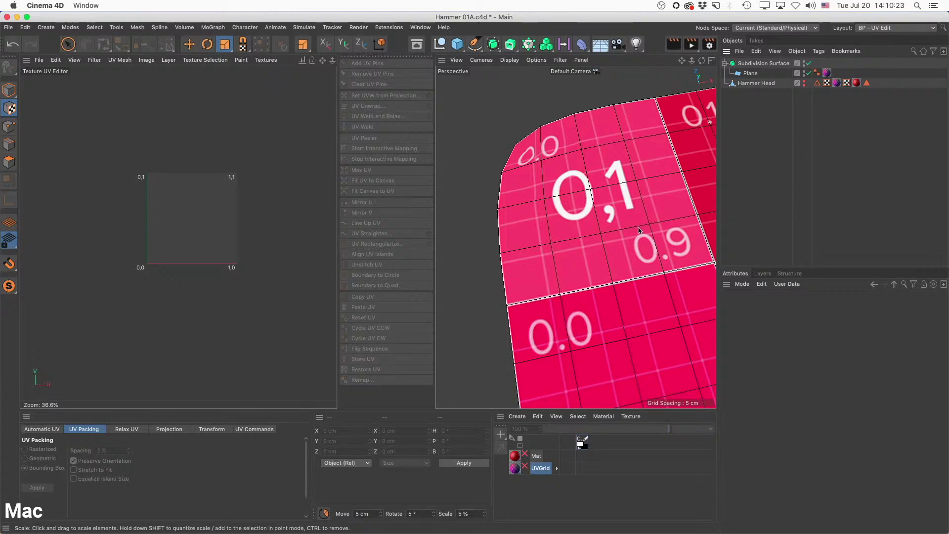
key(super+o)
click(768, 463)
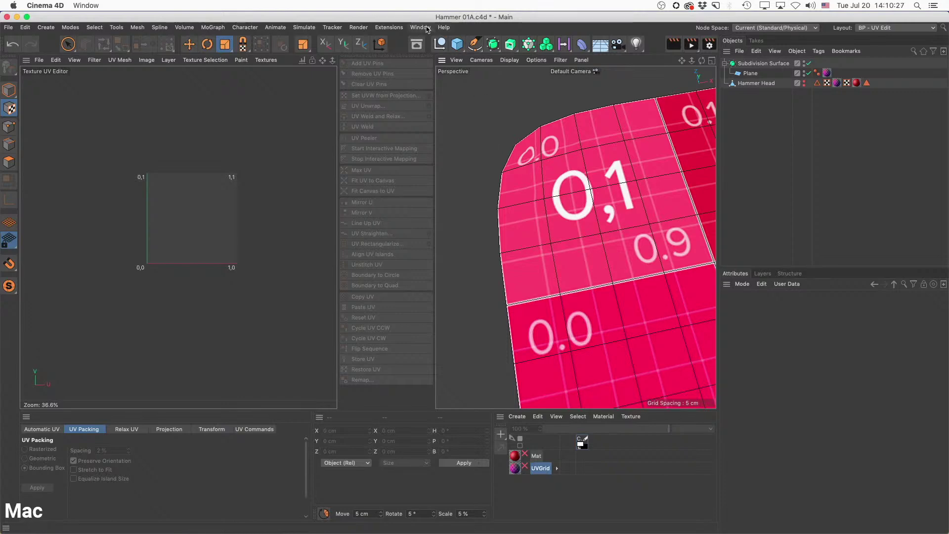
click(420, 27)
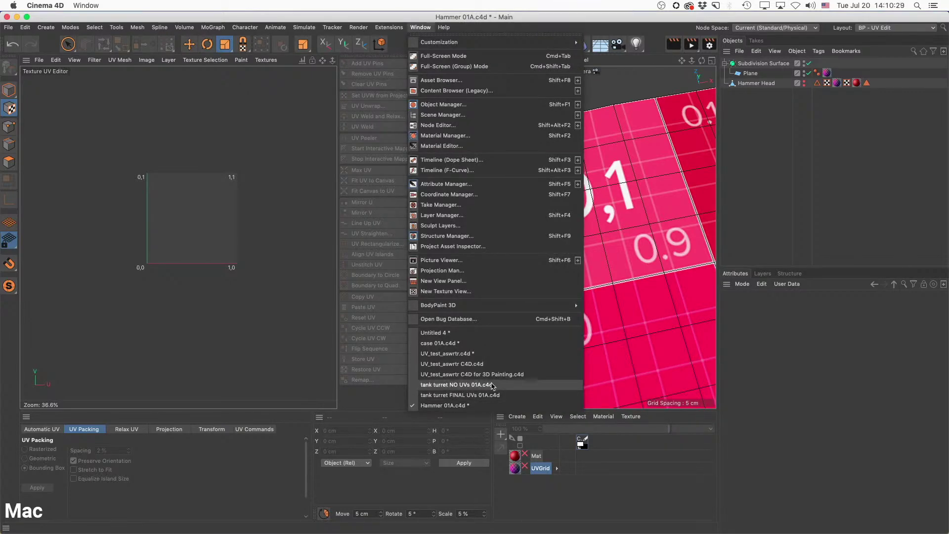
click(489, 385)
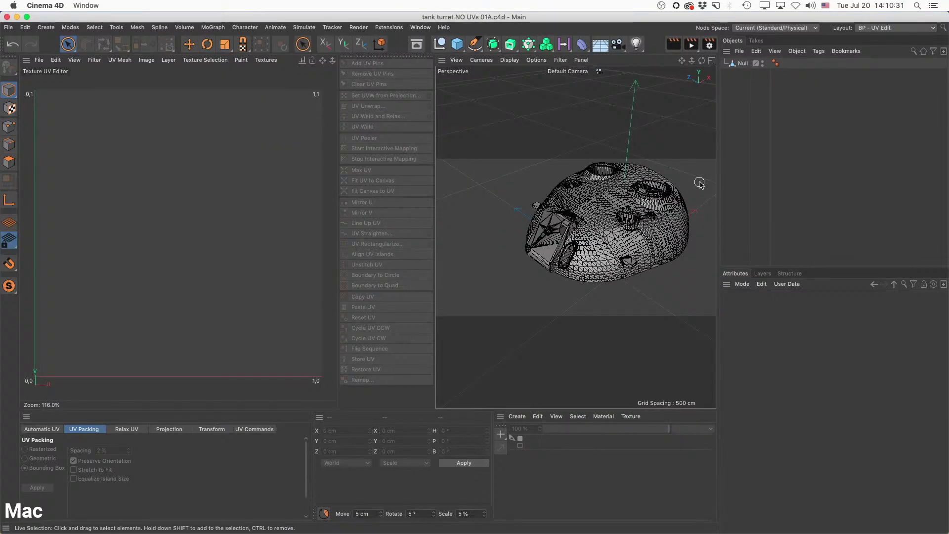
In Points mode, try moving a single point on the turret shell upward, then undo the move.
drag(339, 216, 272, 216)
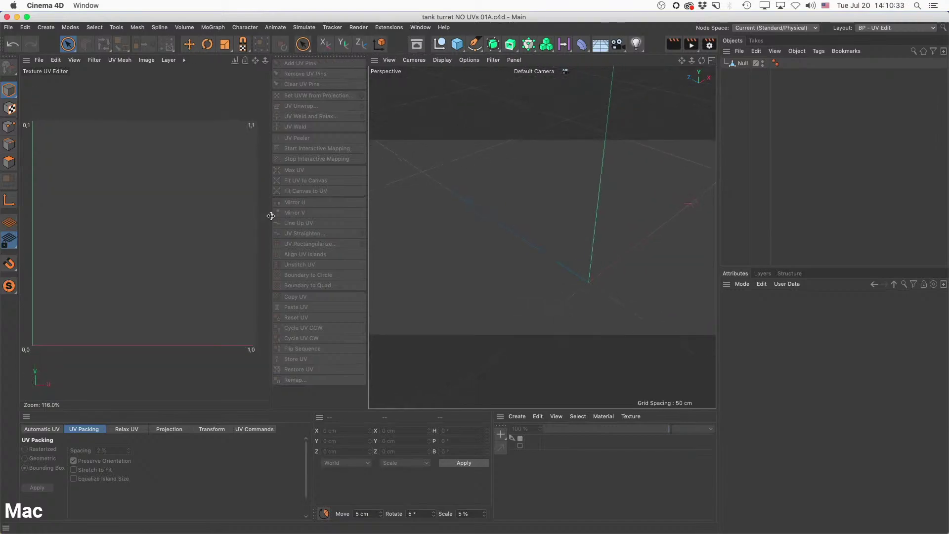
scroll(574, 230, up, 5)
scroll(599, 224, up, 1)
alt+drag(600, 224, 655, 201)
alt+right_drag(546, 221, 616, 229)
click(9, 127)
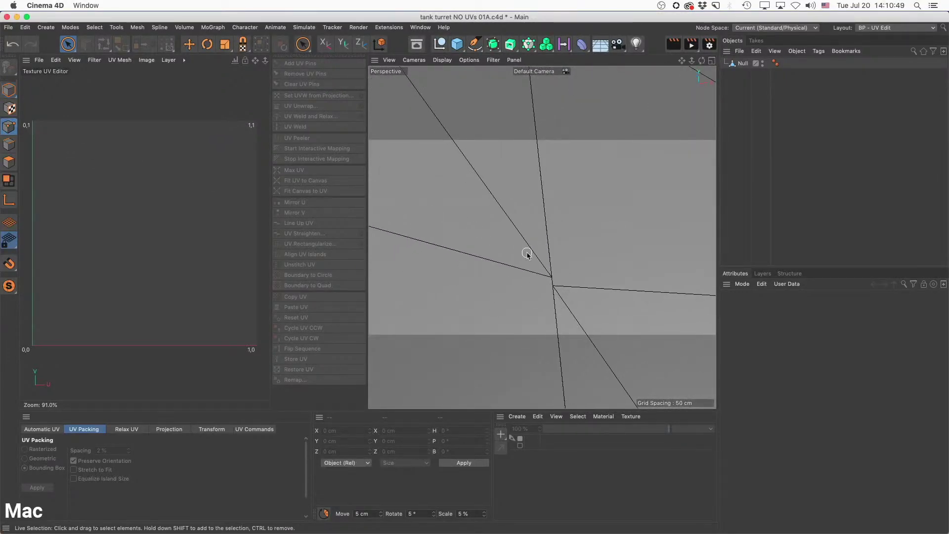
click(551, 278)
click(552, 279)
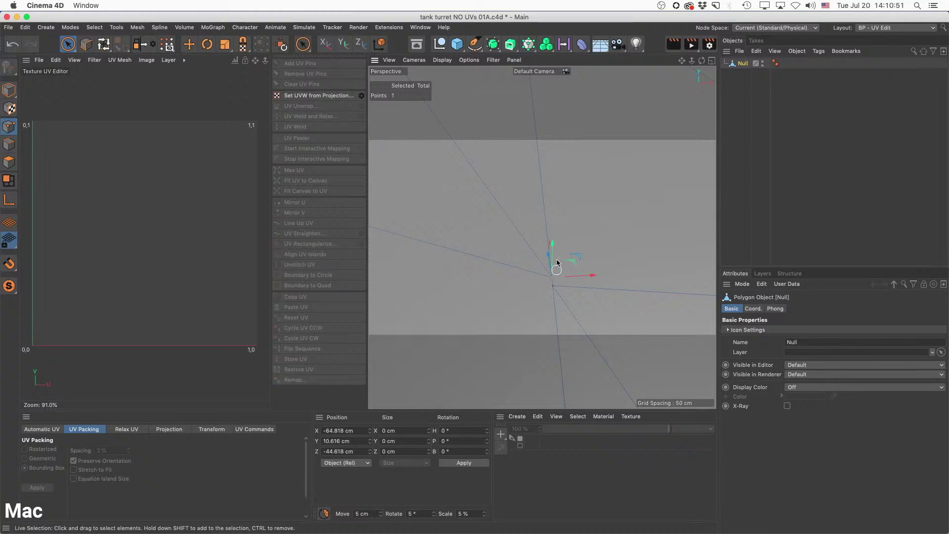
drag(555, 245, 554, 199)
alt+drag(509, 253, 590, 255)
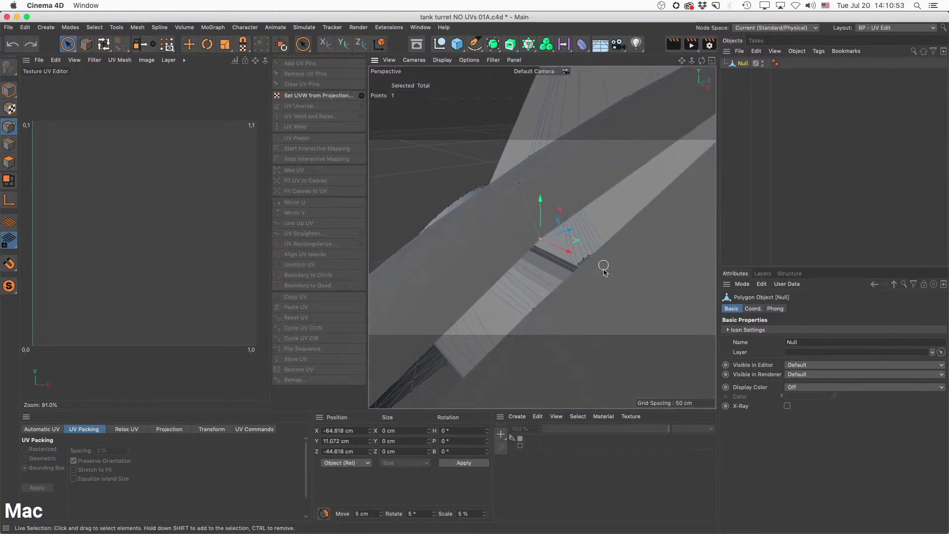
key(super+z)
Switch to Polygons mode and select all of the turret's polygons.
alt+right_drag(640, 218, 628, 246)
alt+drag(607, 220, 564, 198)
alt+right_drag(568, 193, 510, 257)
alt+drag(509, 222, 589, 247)
alt+right_drag(570, 220, 555, 241)
alt+middle_drag(567, 240, 583, 263)
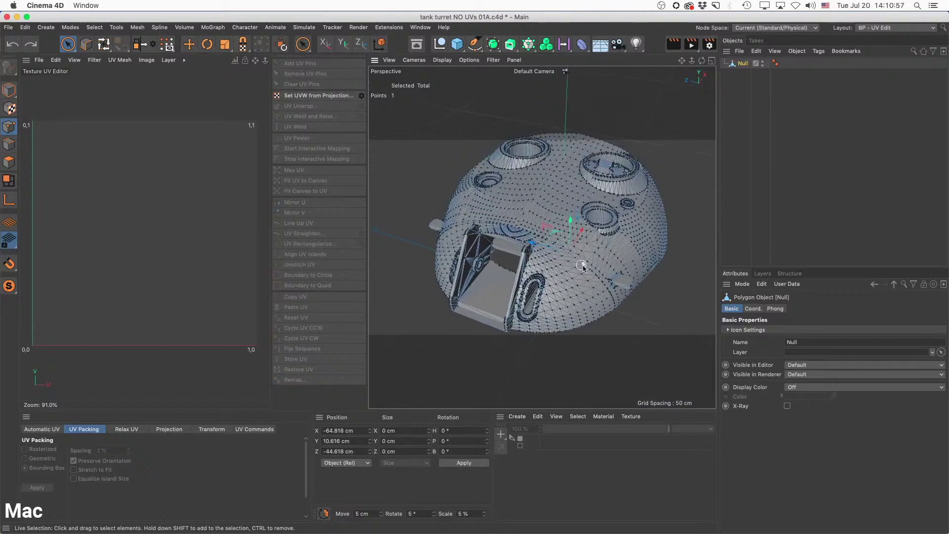
mouse_move(587, 265)
alt+mouse_down()
mouse_move(638, 252)
mouse_move(568, 262)
mouse_move(583, 262)
alt+mouse_up()
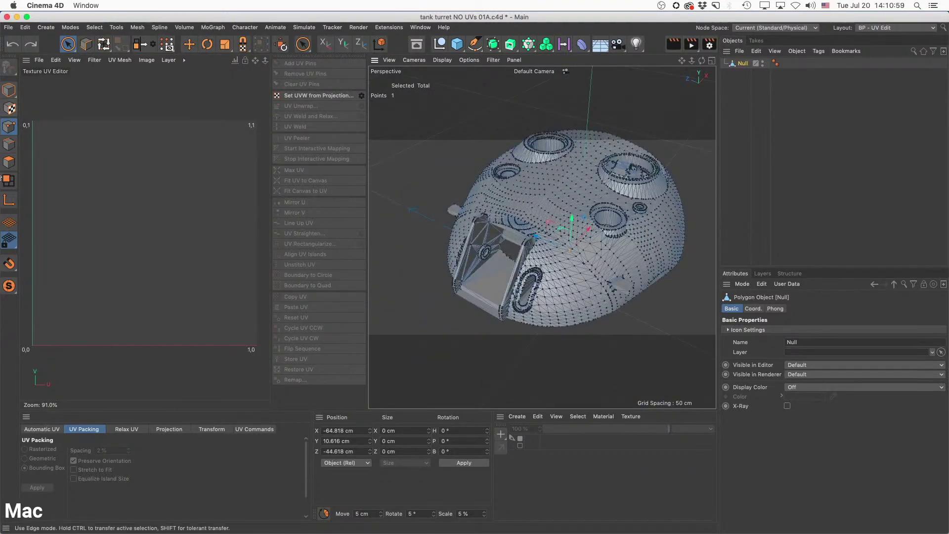
click(9, 162)
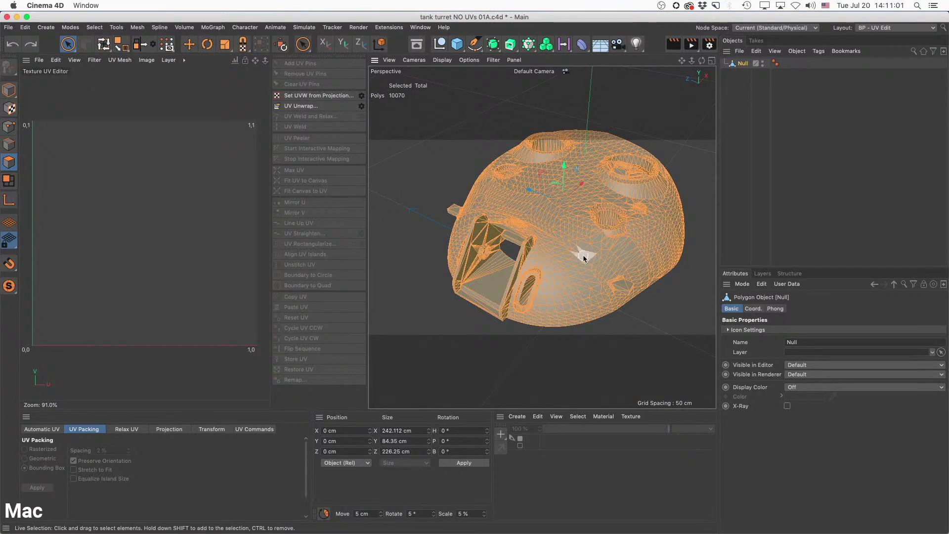
Create a UVW tag on the turret with Set UVW from Projection, using the Automatic Packed UVs projection type.
click(836, 53)
mouse_move(819, 52)
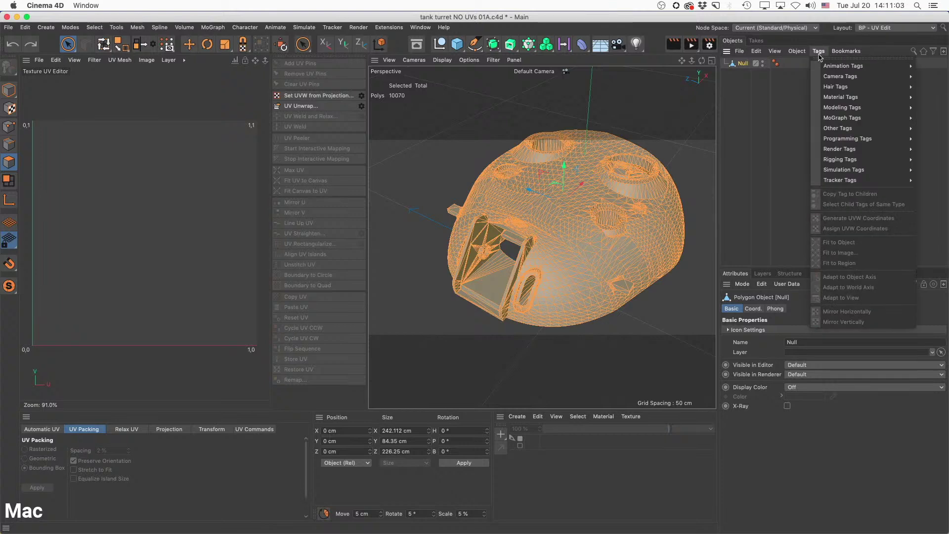
mouse_move(831, 110)
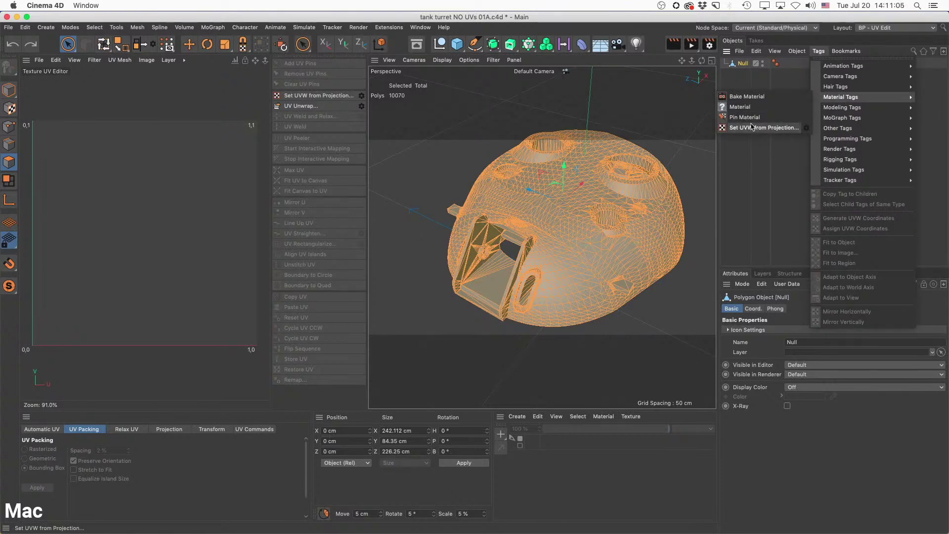
click(746, 128)
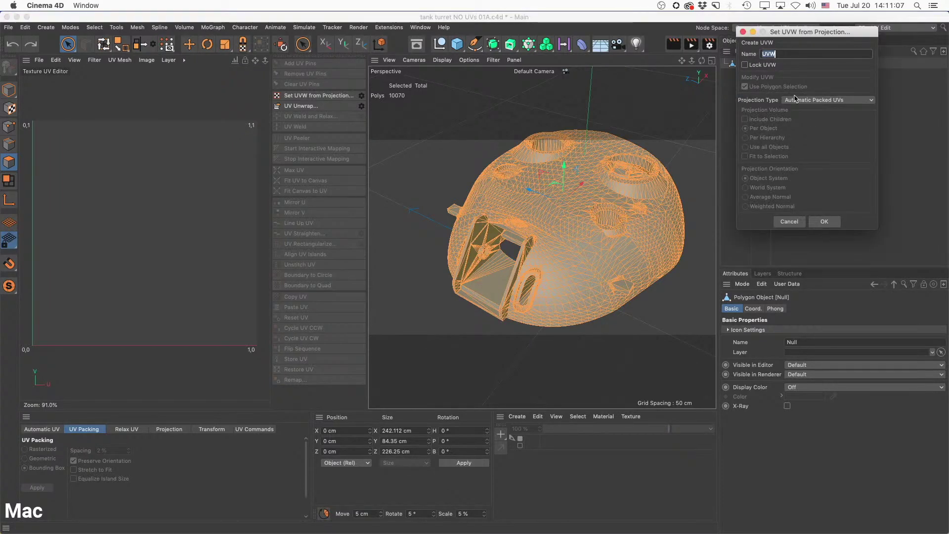
click(821, 222)
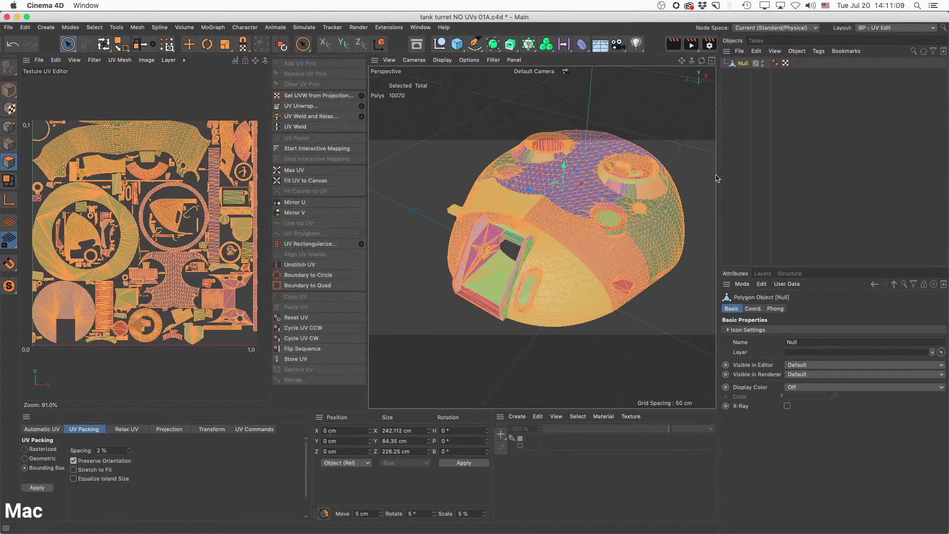
Deselect all UV polygons and widen the Texture UV Editor while keeping the turret viewport usable beside it.
click(186, 100)
scroll(155, 189, up, 2)
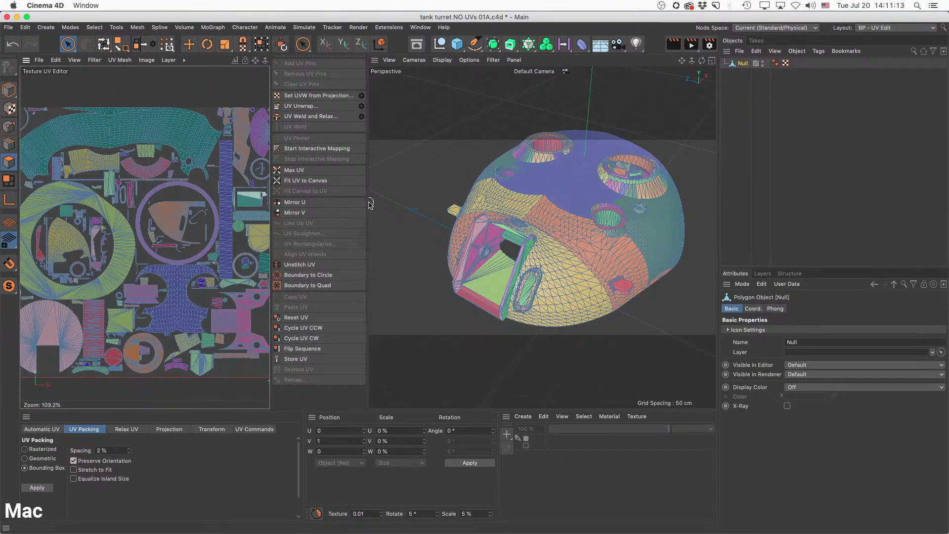
drag(367, 202, 548, 203)
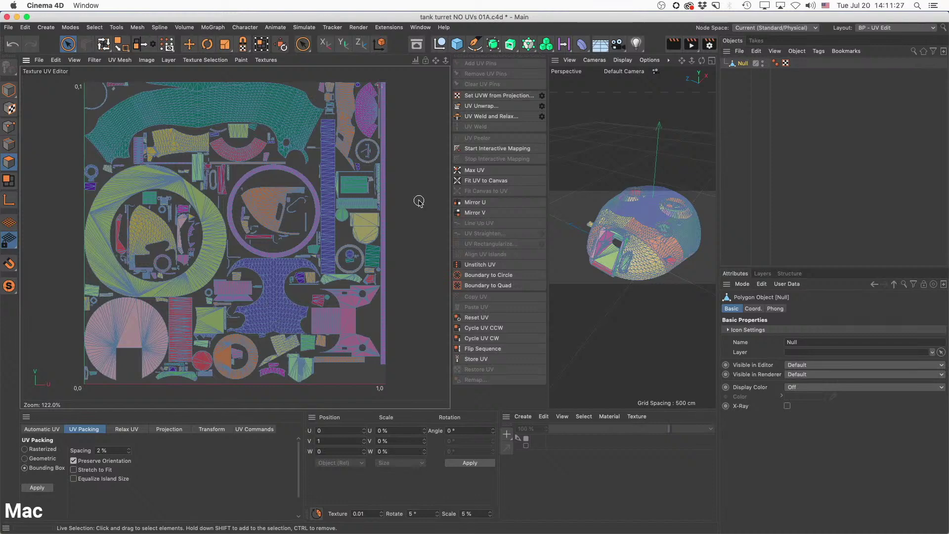
drag(451, 222, 342, 236)
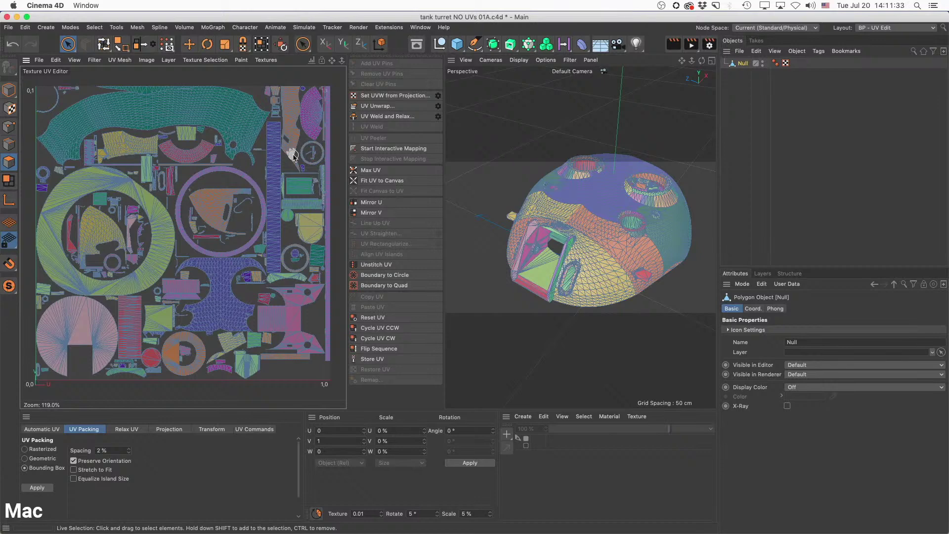
Hide the World Grid and World Axis in the perspective viewport and turn off its Safe Frames.
key(shift+v)
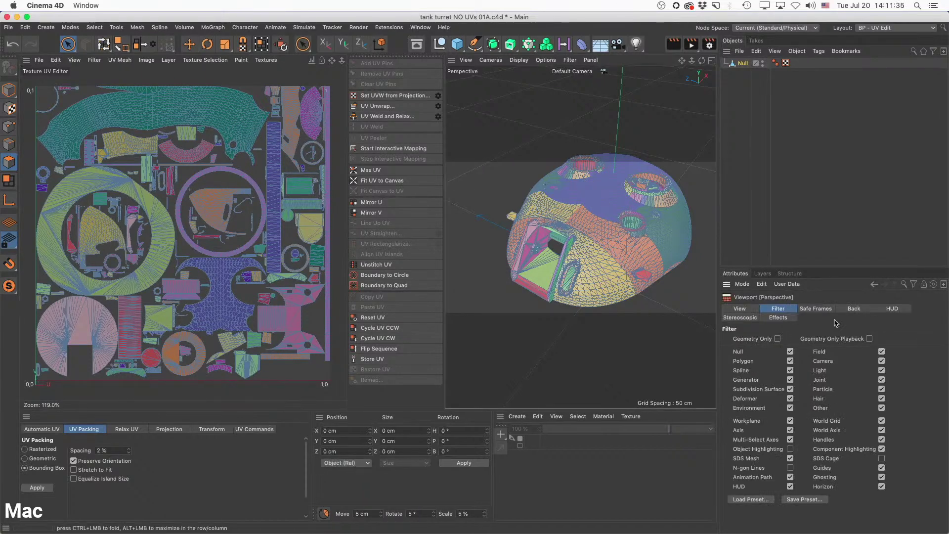
click(882, 429)
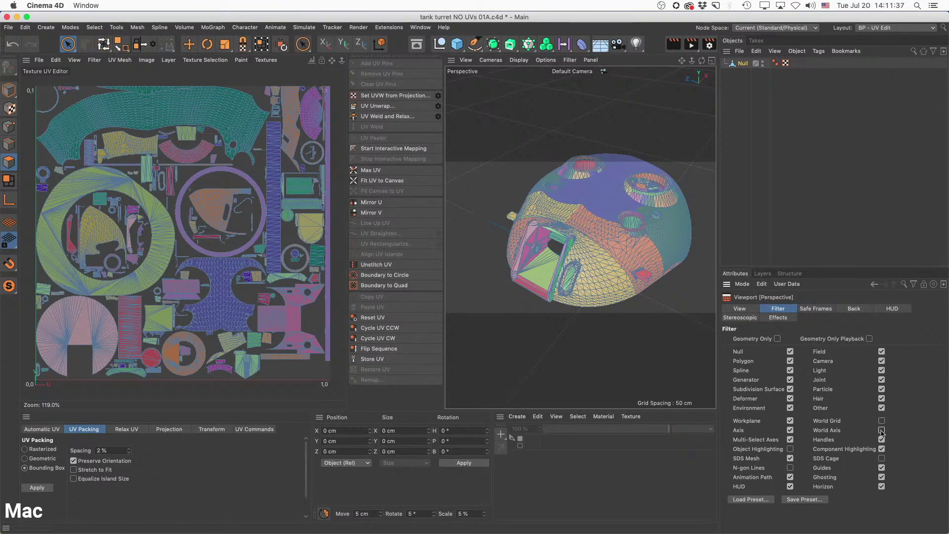
click(819, 314)
click(771, 340)
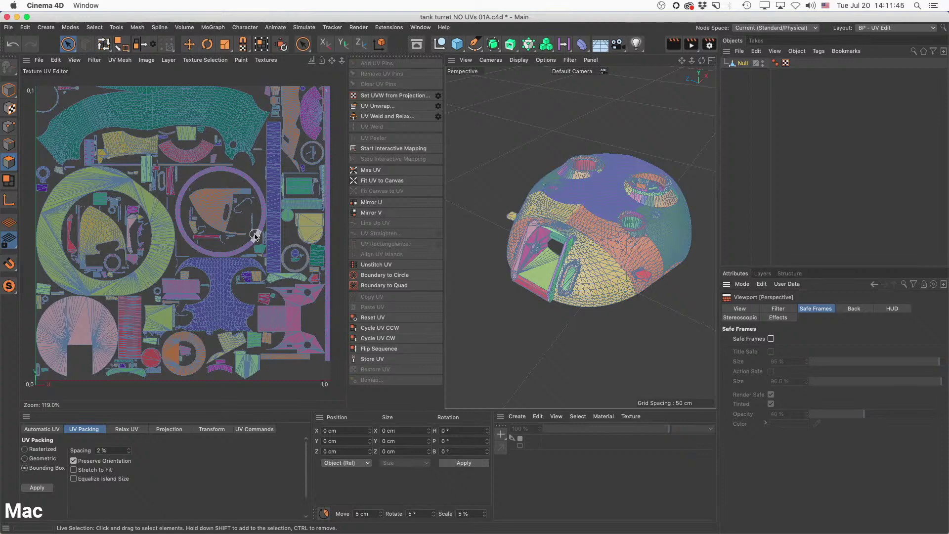
Apply a Frontal UV projection to all turret polygons and clear the selection.
key(super+a)
click(169, 430)
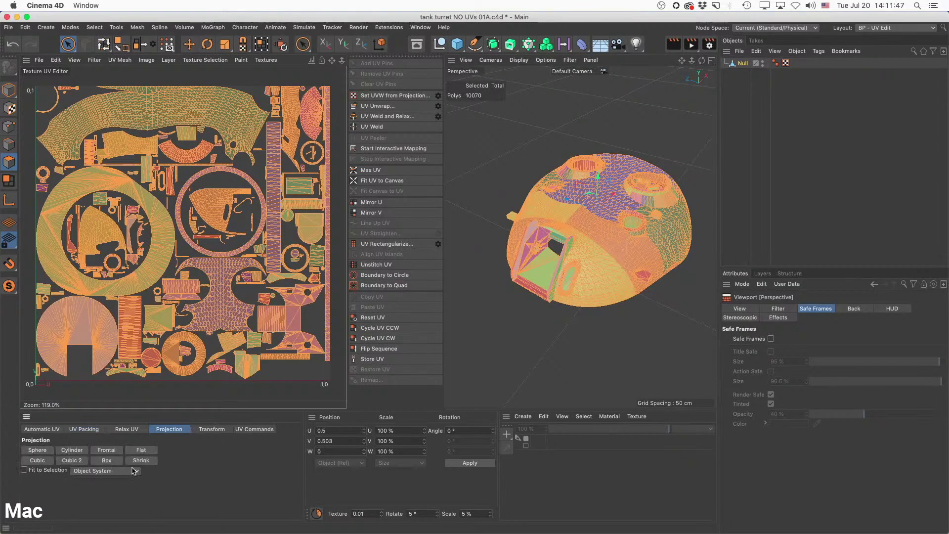
click(106, 450)
click(308, 274)
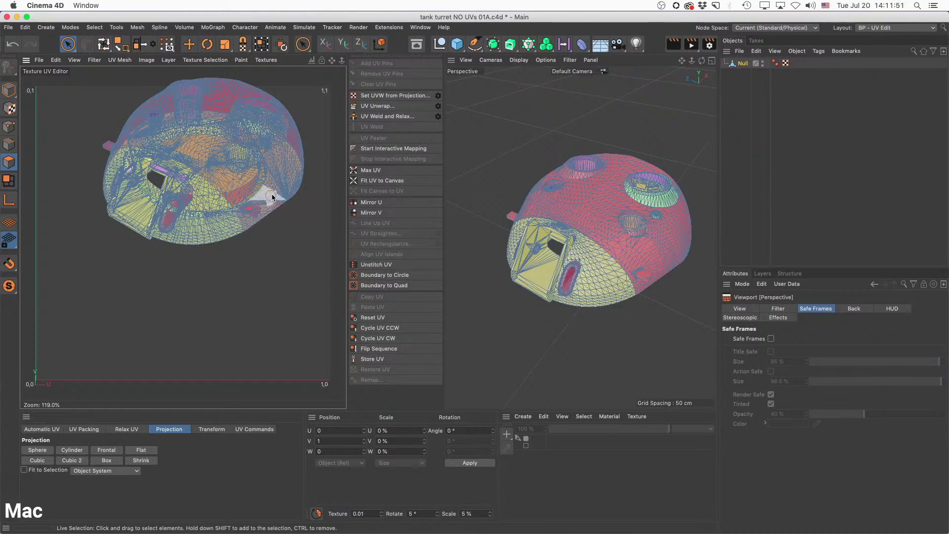
Examine the overlapping UV islands around the turret's front opening and oval recess against the 3D model.
scroll(585, 229, up, 6)
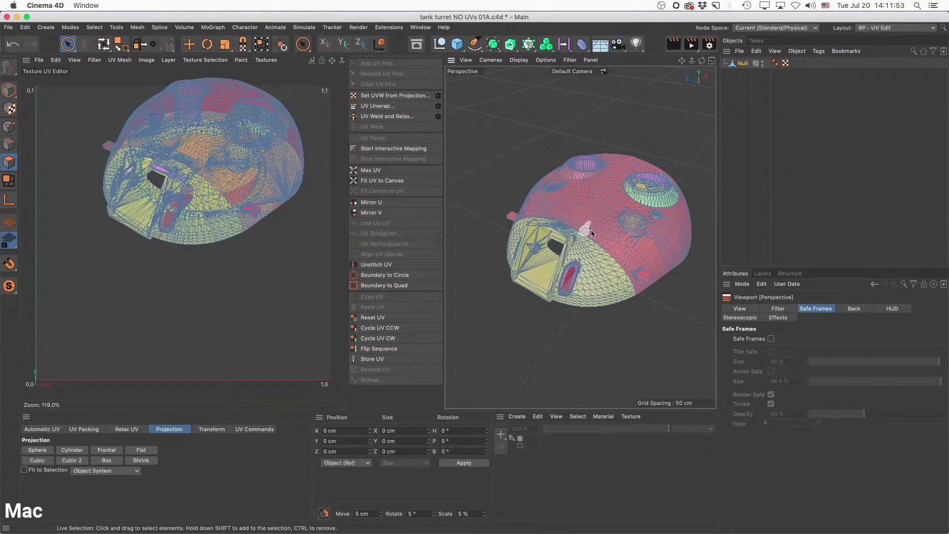
alt+middle_drag(633, 239, 577, 214)
scroll(167, 193, up, 4)
scroll(167, 194, up, 5)
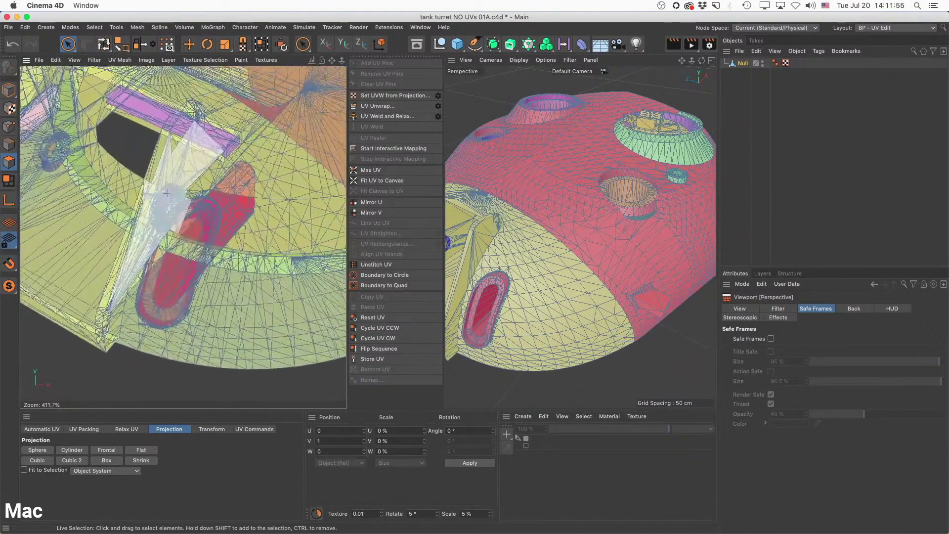
double_click(174, 193)
click(141, 376)
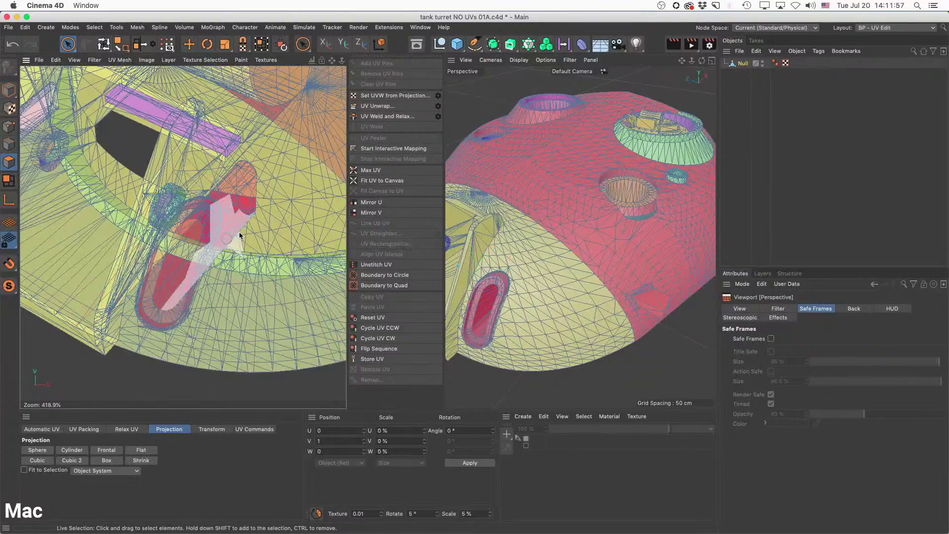
scroll(245, 226, down, 7)
alt+middle_drag(245, 226, 145, 282)
Examine the island colour boundaries along the turret's sides and underside in the 3D view.
alt+drag(653, 206, 613, 255)
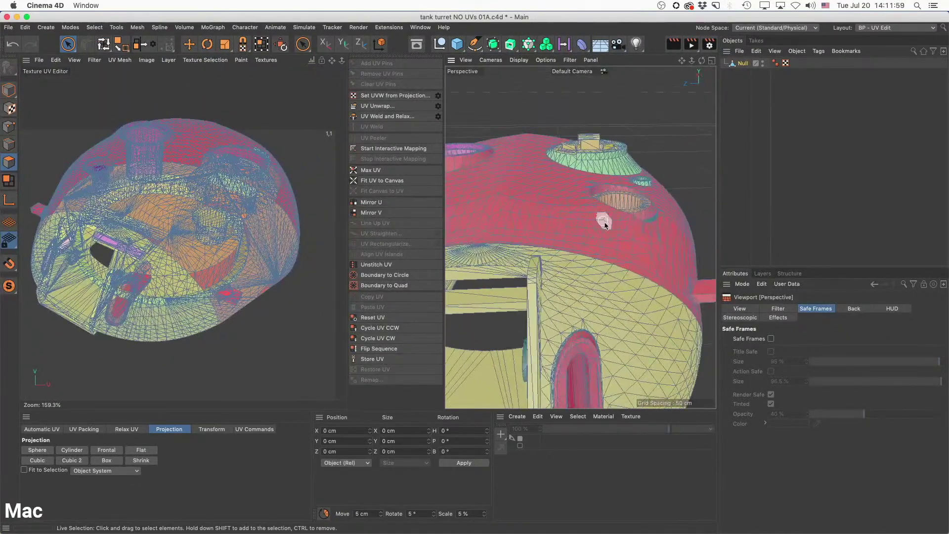
scroll(604, 220, down, 8)
alt+drag(626, 192, 579, 324)
scroll(570, 193, up, 10)
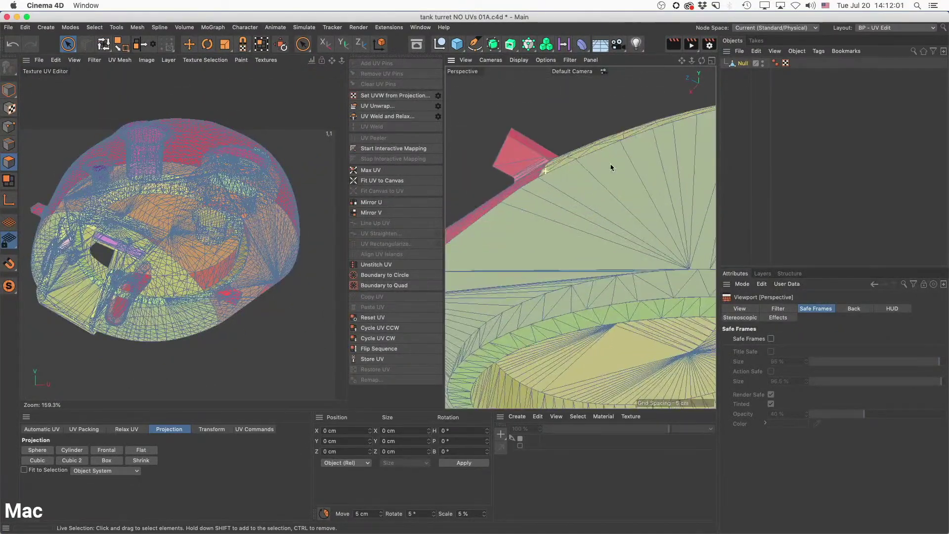
click(8, 96)
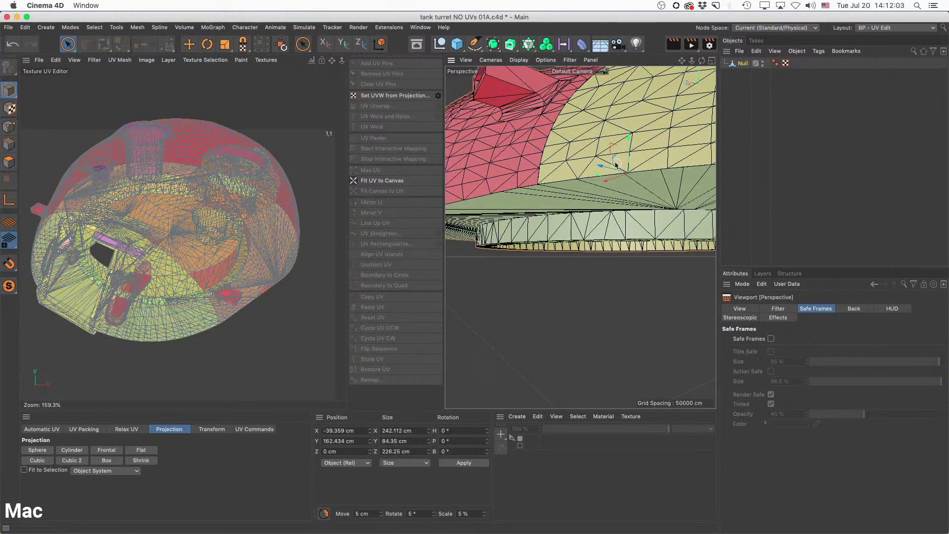
click(8, 163)
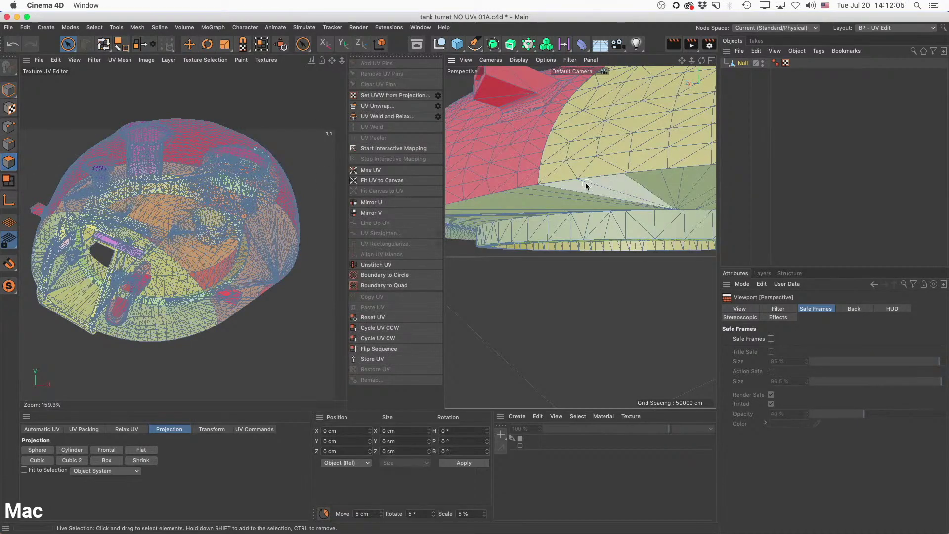
alt+drag(587, 185, 627, 155)
scroll(625, 158, down, 4)
scroll(625, 159, up, 8)
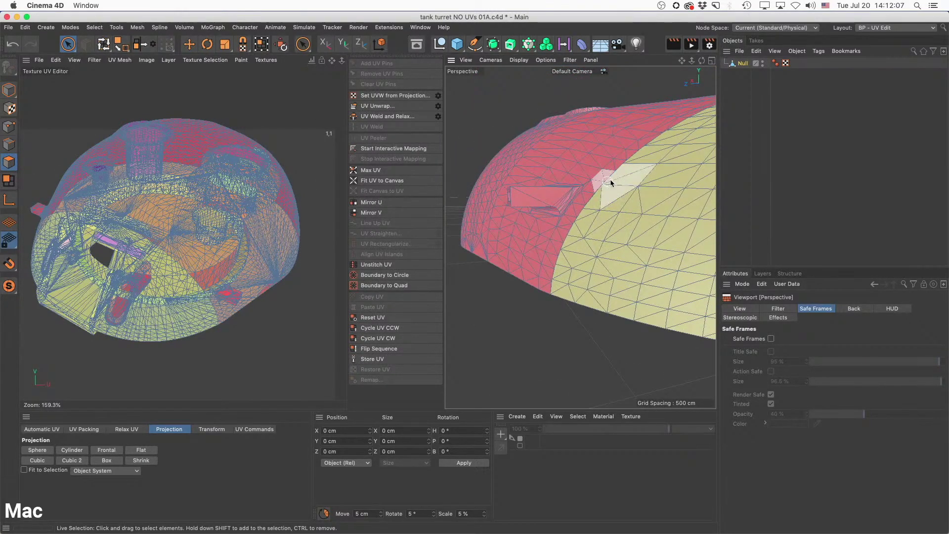
Set the UV boundary overlay to show UV Seams.
click(75, 60)
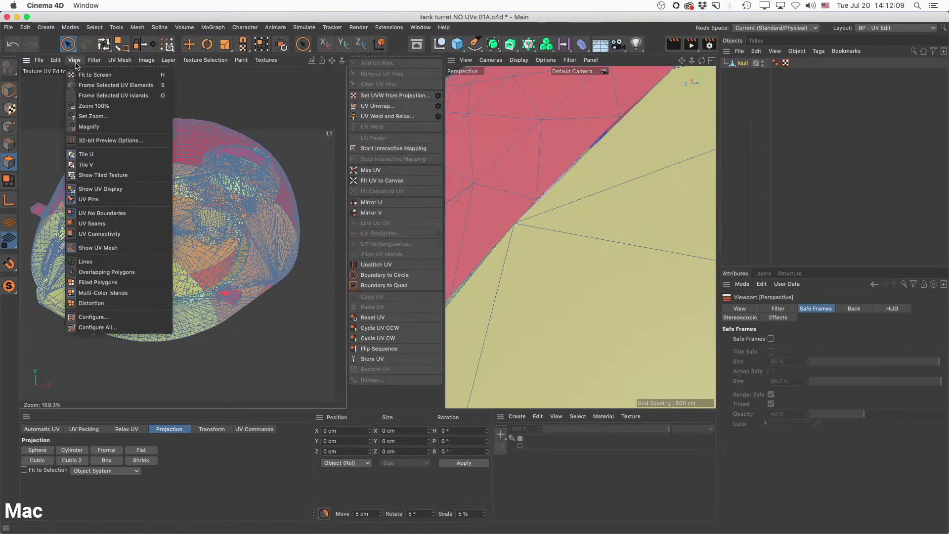
click(100, 223)
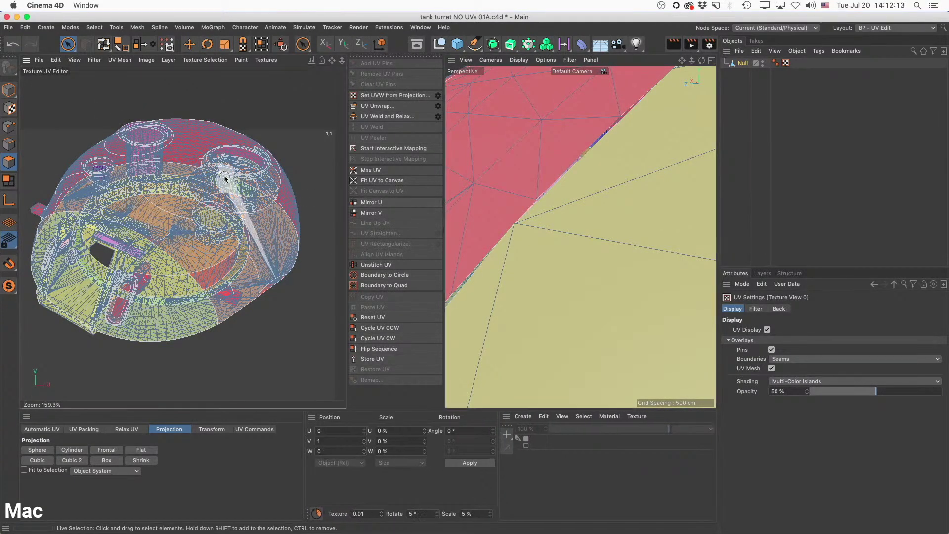
Examine where the seam lines run across the turret shell and around its hatch rings, in 3D and in the UV layout.
scroll(225, 175, up, 1)
scroll(226, 175, down, 2)
scroll(618, 218, down, 6)
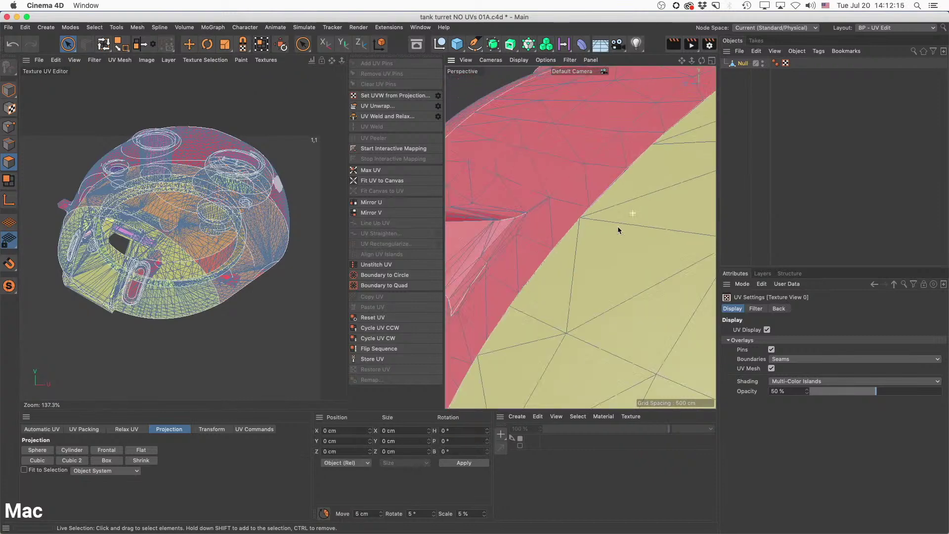
alt+drag(617, 245, 608, 297)
scroll(540, 173, up, 3)
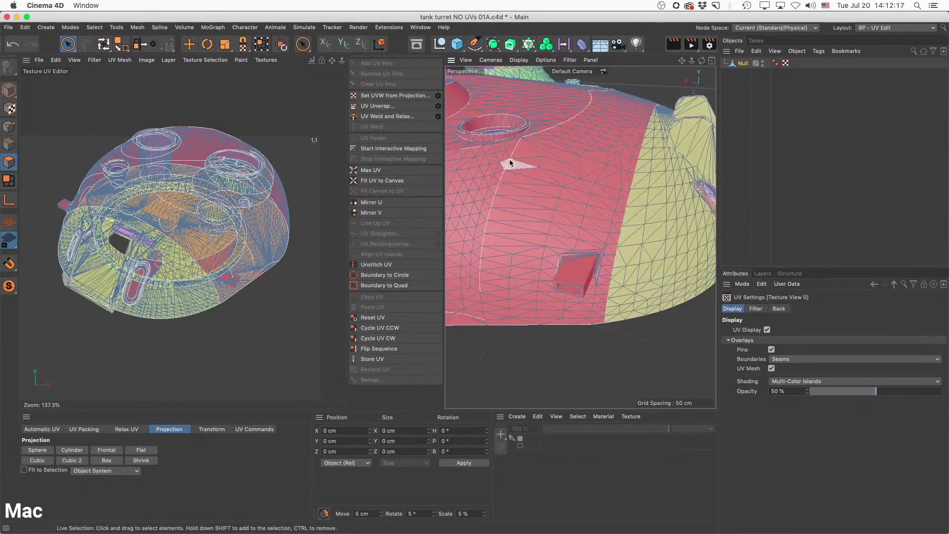
alt+drag(511, 163, 568, 185)
alt+right_drag(575, 165, 664, 171)
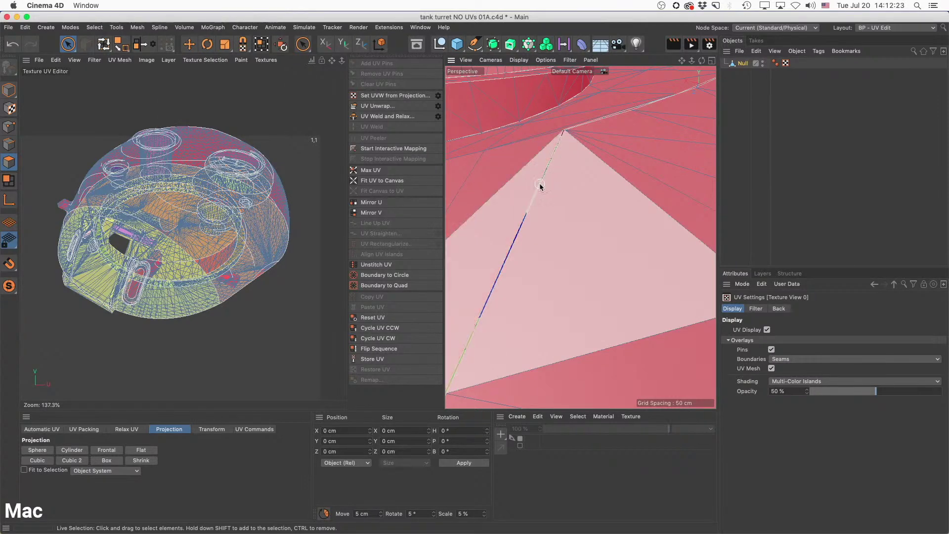
mouse_move(539, 186)
alt+mouse_down()
mouse_move(615, 179)
mouse_move(523, 203)
mouse_move(650, 206)
alt+mouse_up()
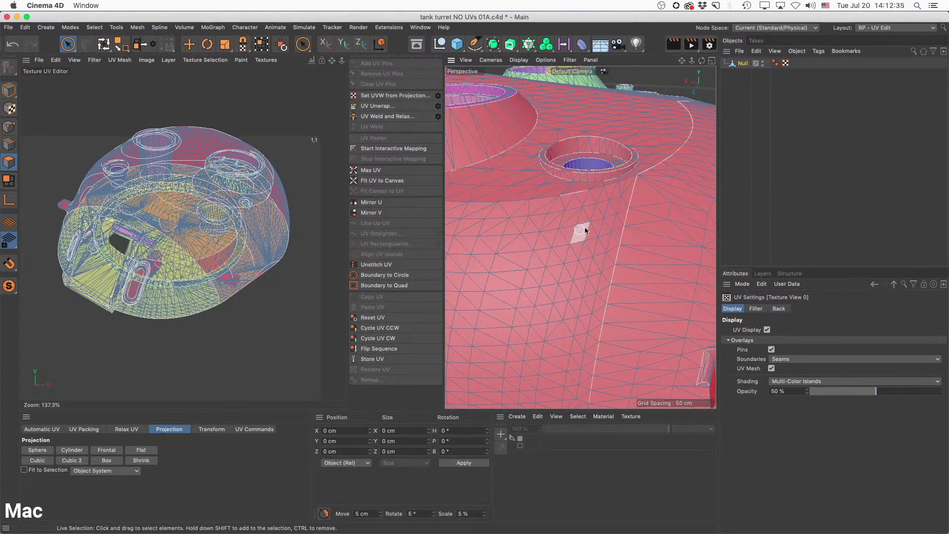
scroll(623, 238, down, 10)
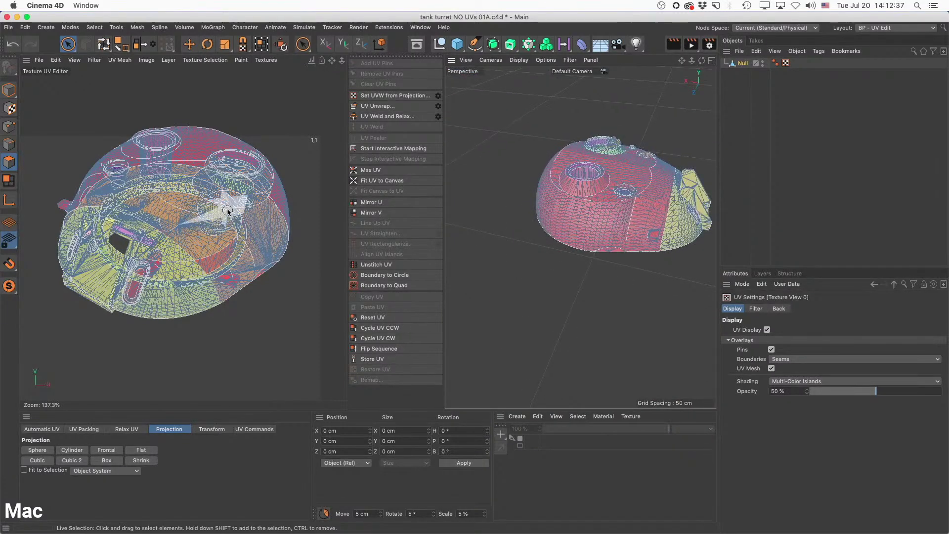
scroll(198, 188, down, 6)
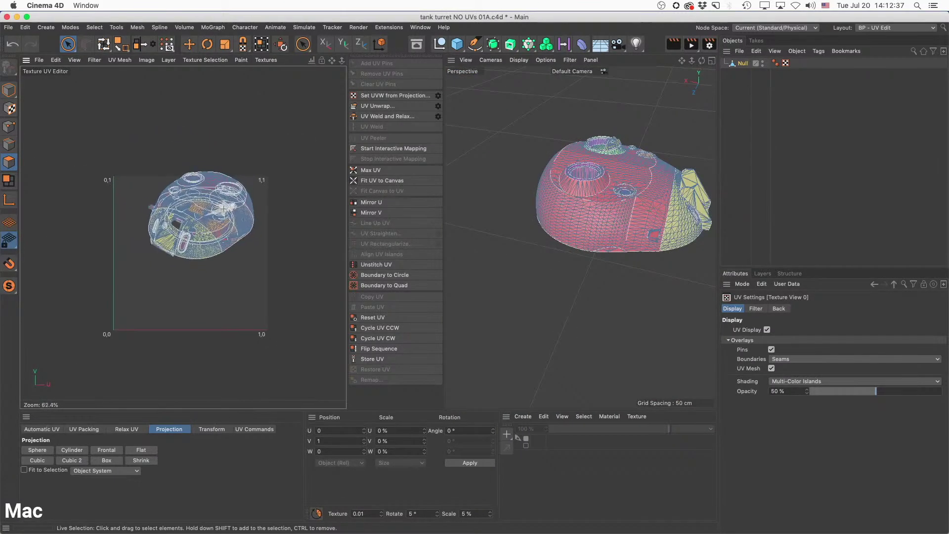
Move all of the turret's UVs off the canvas beyond its upper corner, and clear the polygon selection.
click(9, 161)
key(super+a)
key(e)
drag(200, 257, 307, 134)
scroll(203, 258, up, 3)
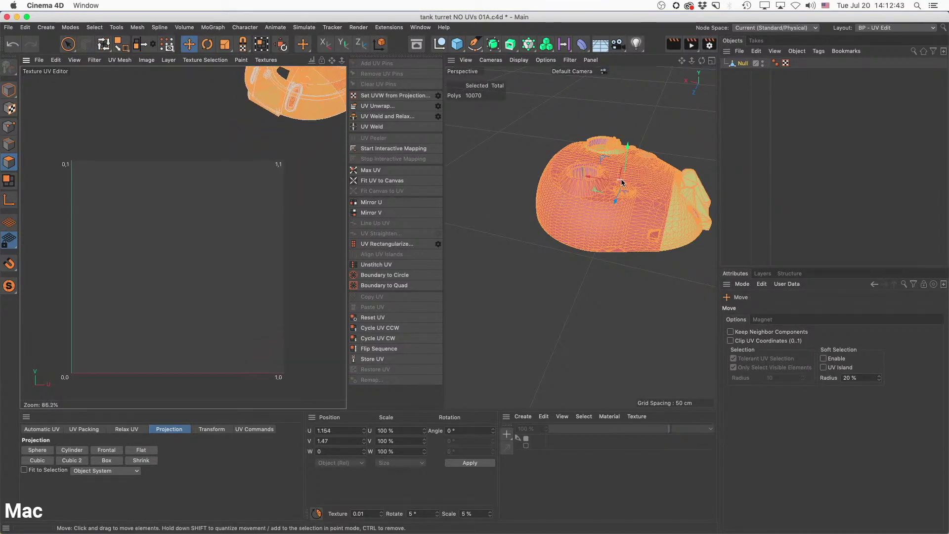
click(519, 142)
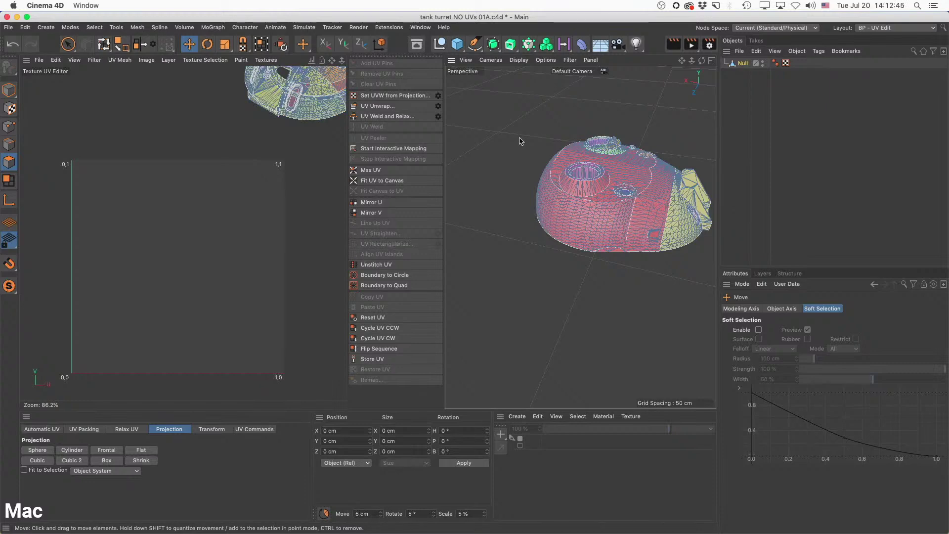
Select the turret's outer side shell with Phong Break Selection at a phong angle of 10.9°.
scroll(596, 221, up, 3)
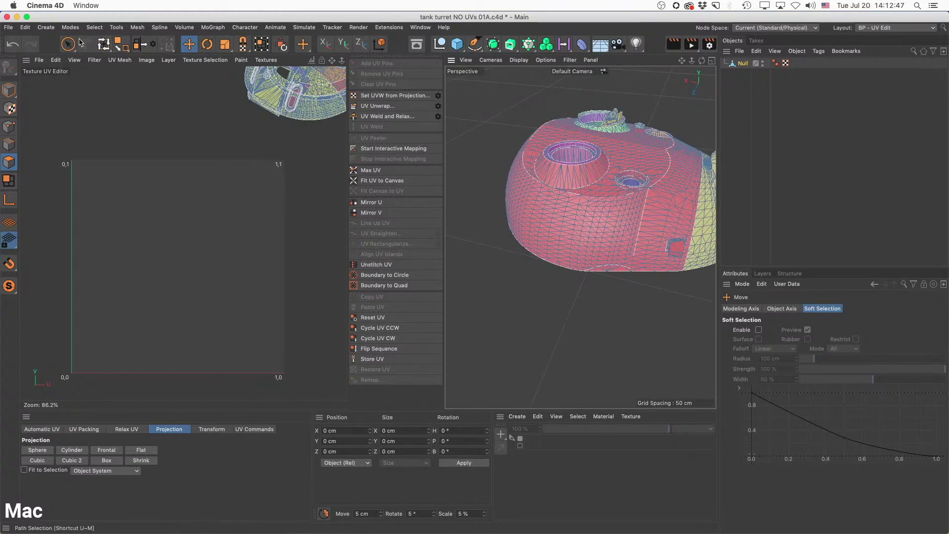
click(94, 27)
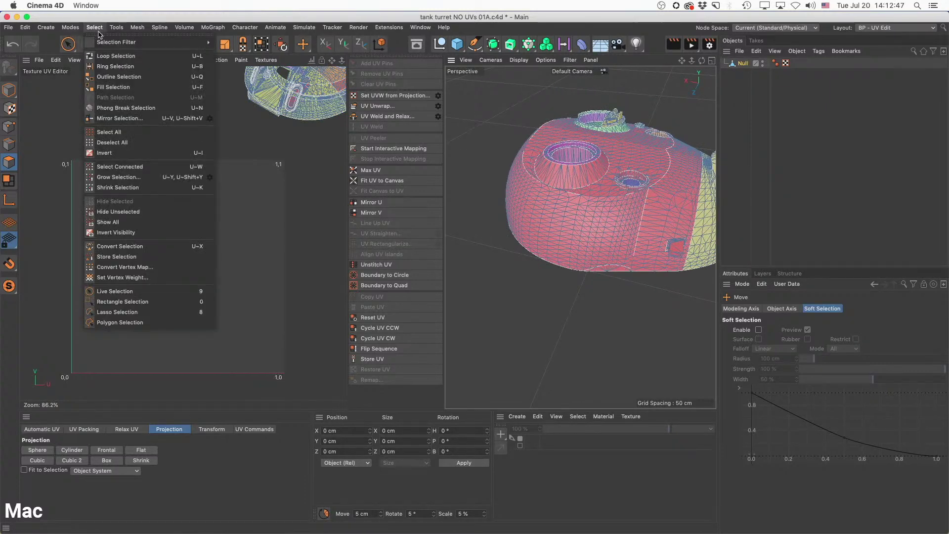
click(125, 108)
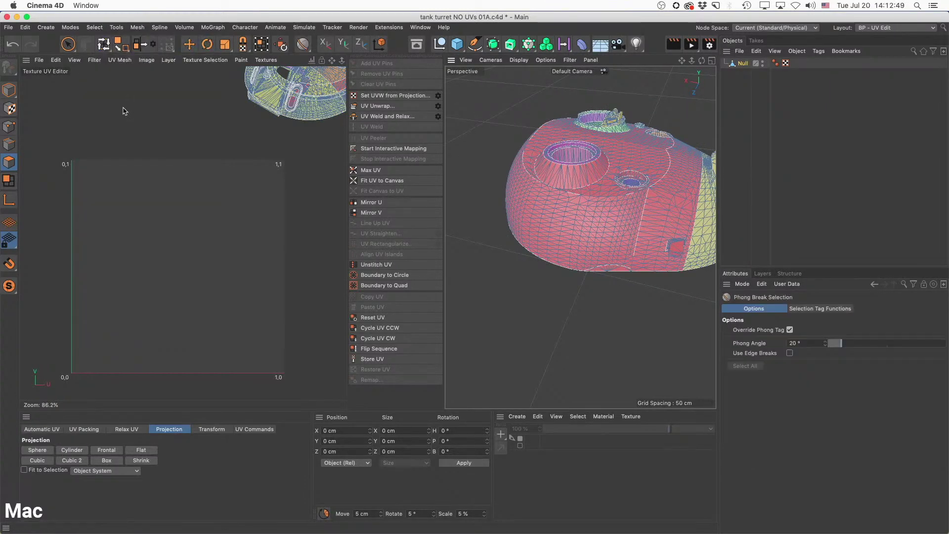
click(623, 225)
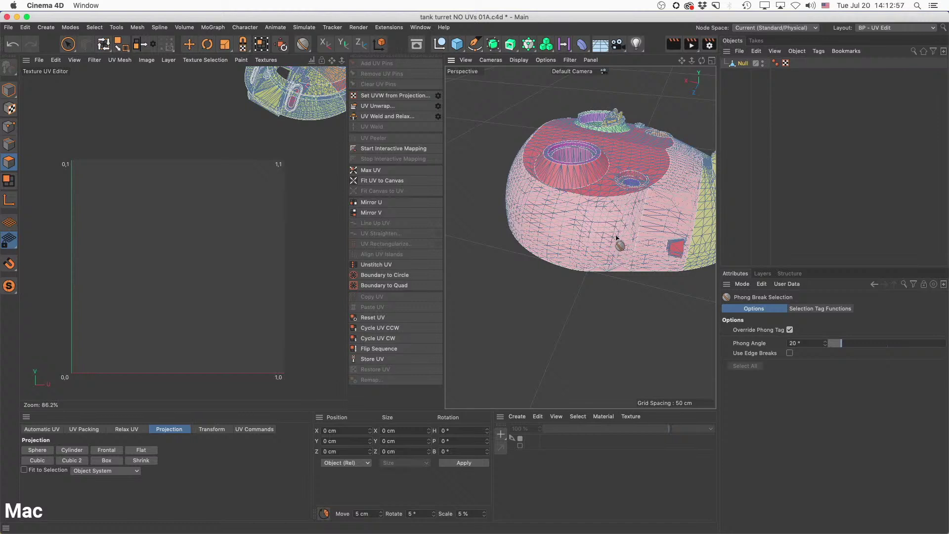
alt+middle_drag(617, 238, 592, 264)
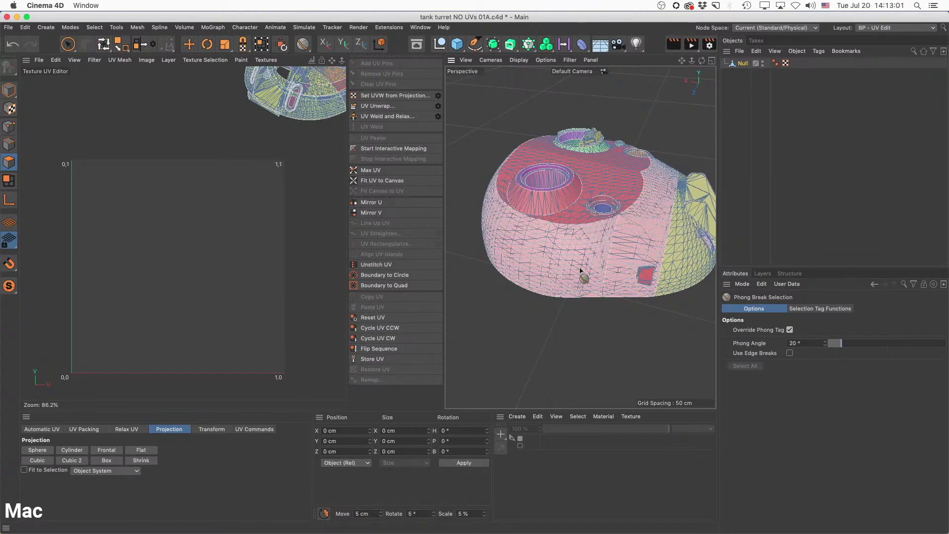
drag(842, 343, 830, 343)
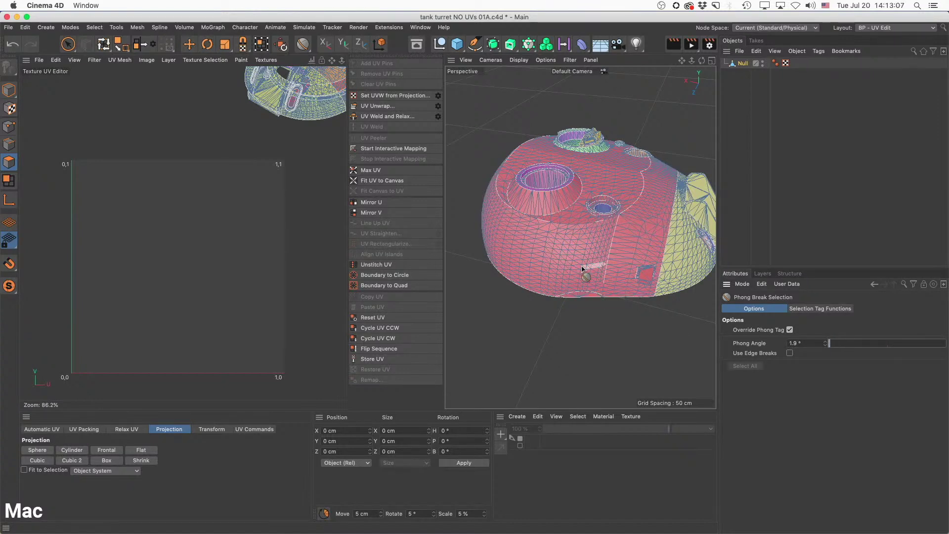
drag(816, 342, 757, 339)
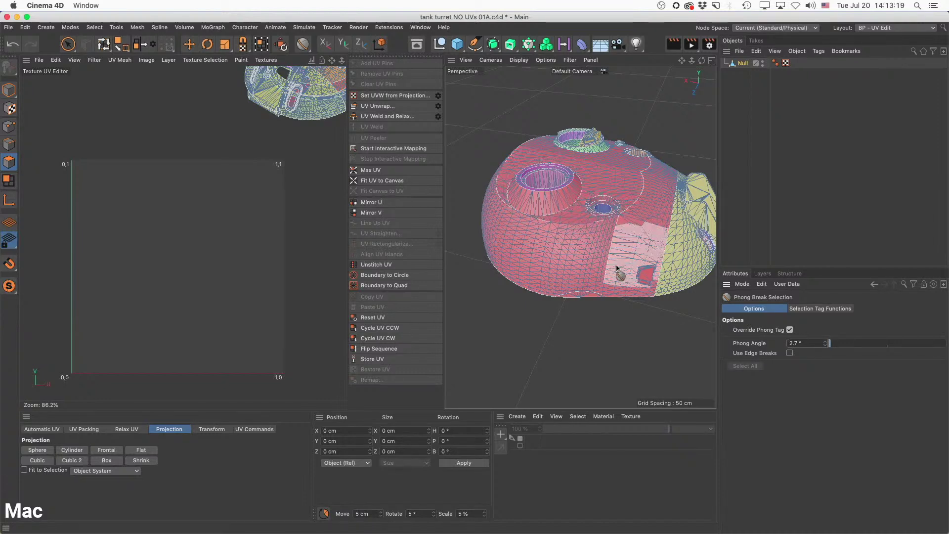
drag(829, 343, 832, 343)
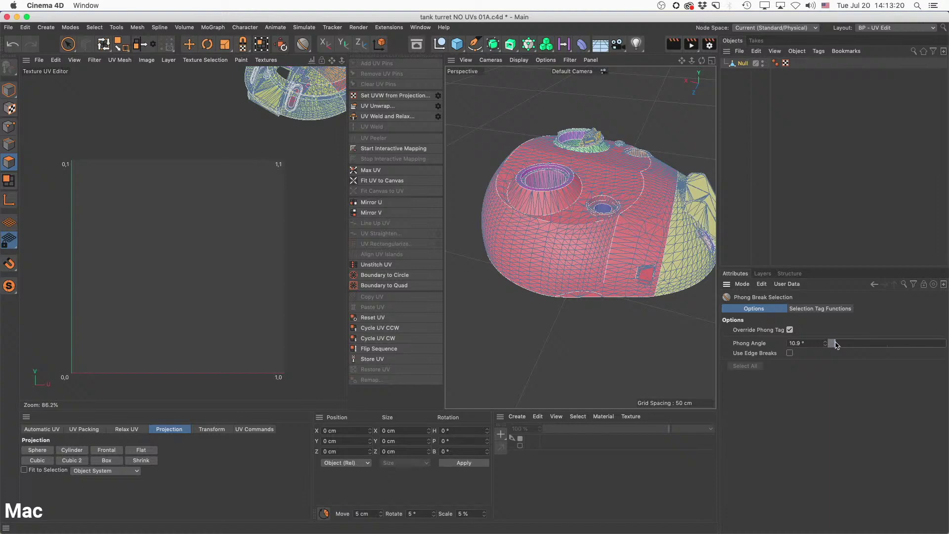
click(585, 250)
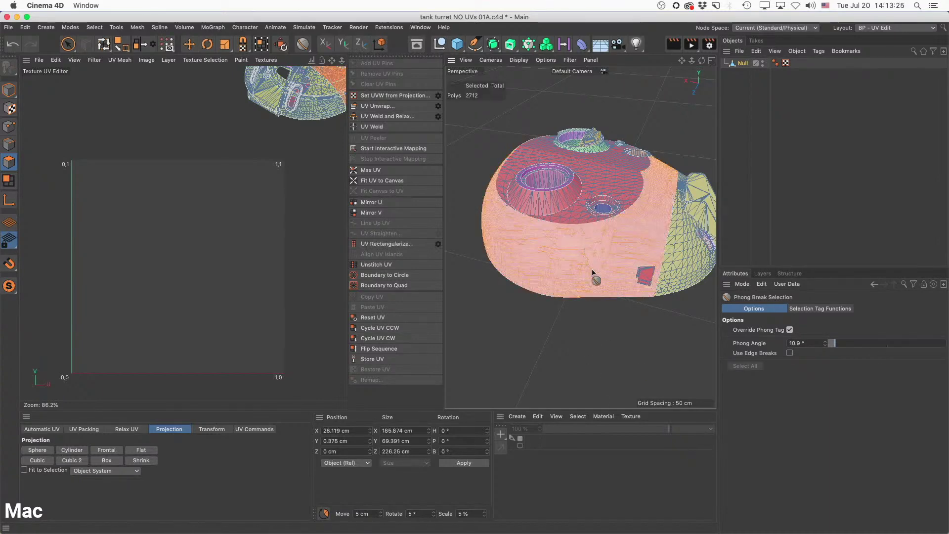
Unwrap the selected side shell onto the empty UV canvas and inspect the island's shape.
alt+drag(641, 237, 618, 208)
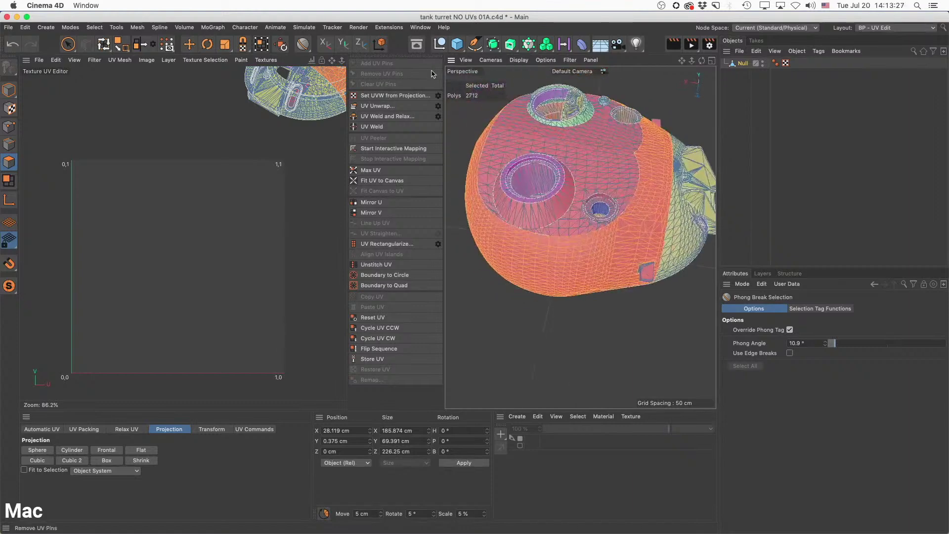
click(388, 109)
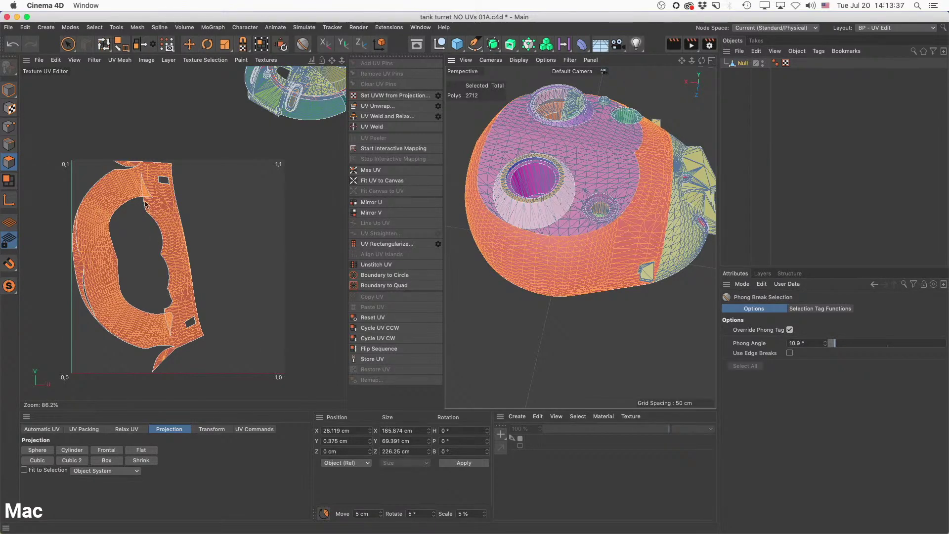
alt+middle_drag(186, 267, 231, 257)
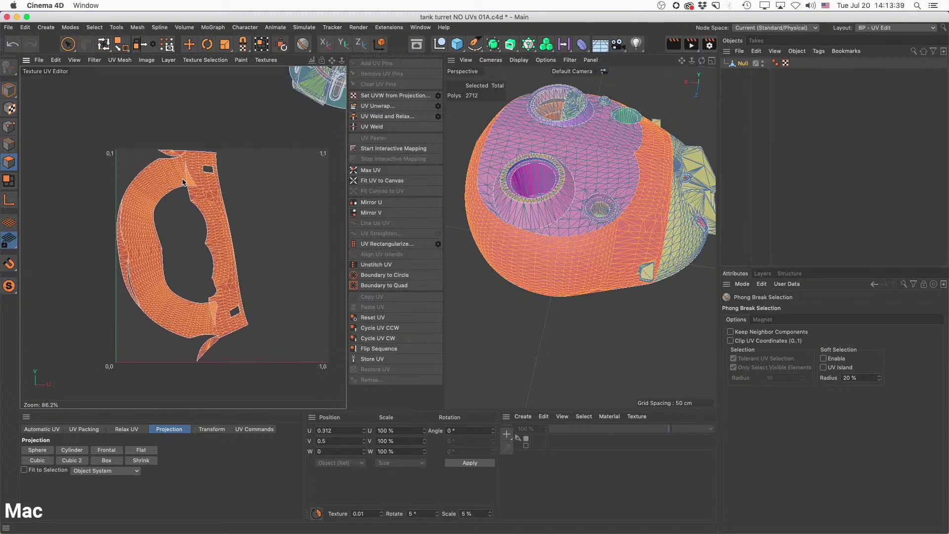
alt+right_drag(183, 161, 179, 184)
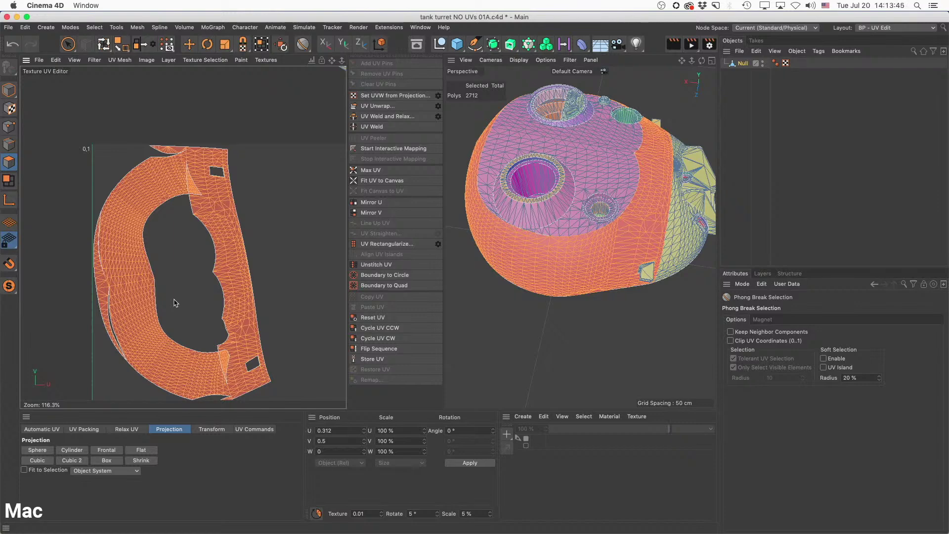
Live-select the polygons between the two seam lines at the turret's lower rear, locate them in the UV layout, and clear the selection.
alt+drag(515, 230, 627, 181)
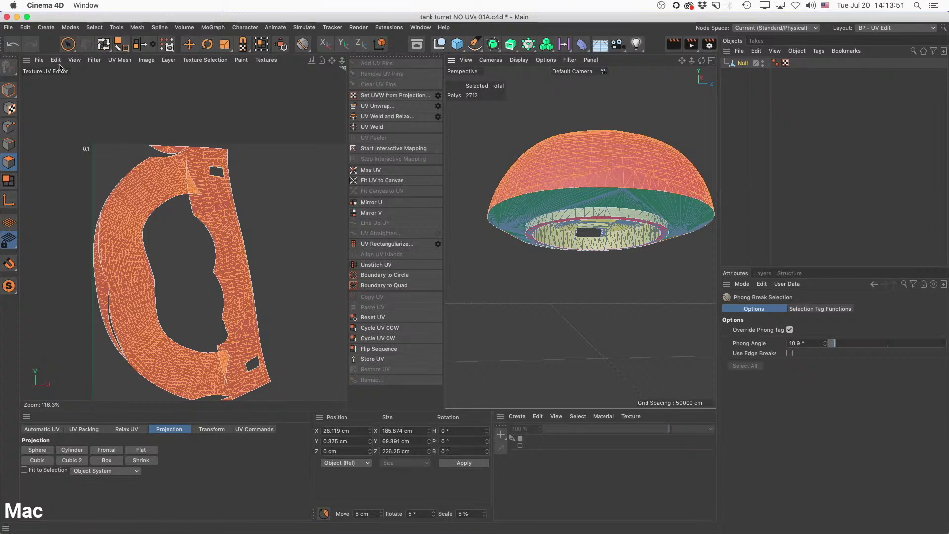
drag(68, 45, 625, 182)
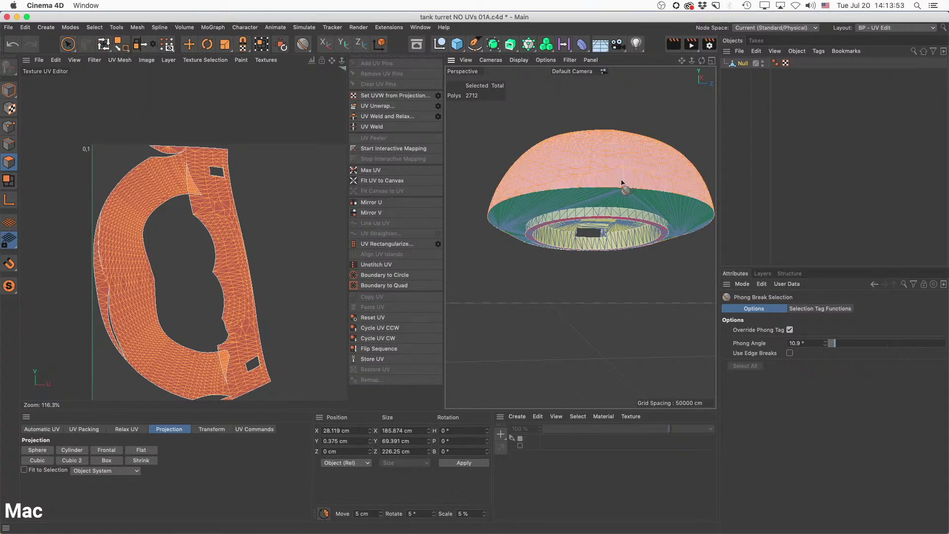
click(68, 45)
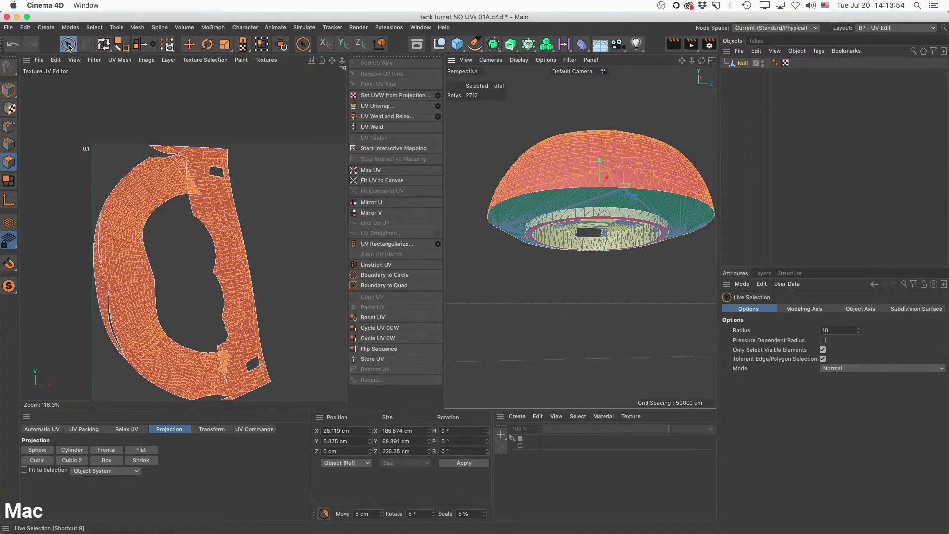
click(624, 176)
scroll(94, 286, up, 5)
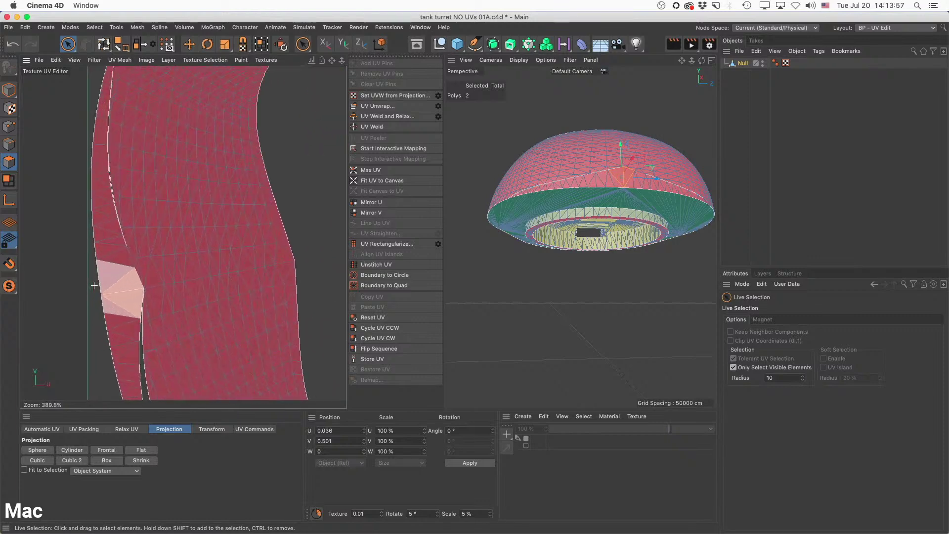
scroll(94, 286, up, 1)
alt+middle_drag(94, 285, 178, 329)
alt+middle_drag(201, 98, 187, 157)
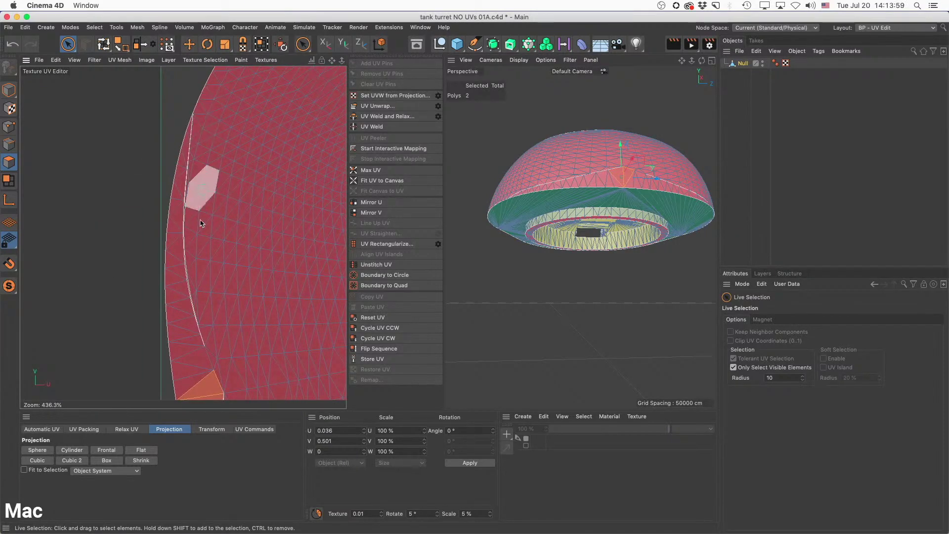
alt+middle_drag(224, 308, 215, 160)
click(155, 237)
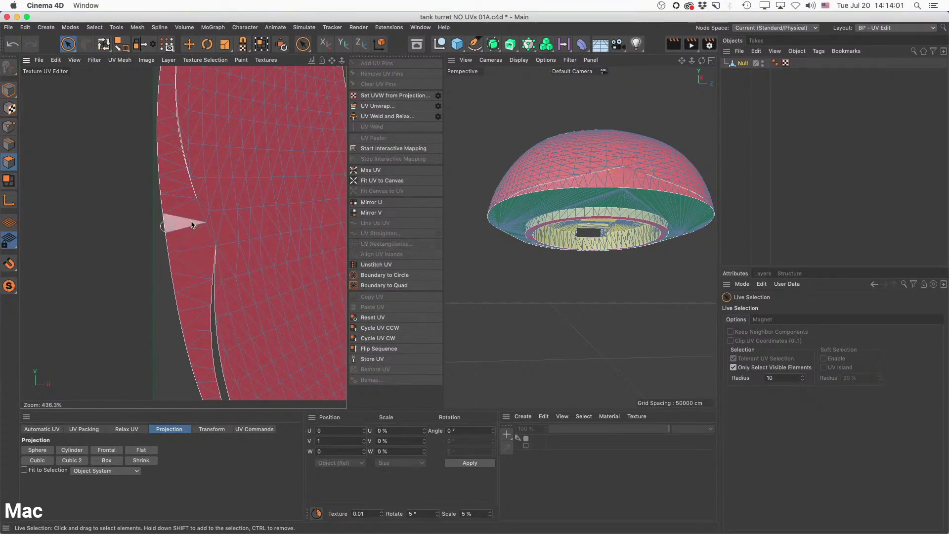
Select the three edges bridging the two seam gaps in the side shell's UV island and unwrap with them as cuts.
double_click(222, 216)
click(9, 144)
scroll(207, 209, up, 10)
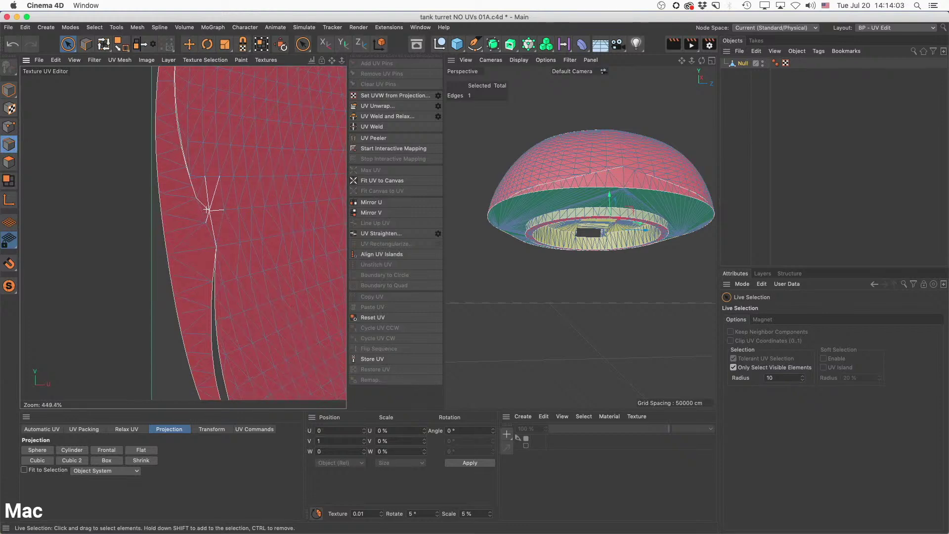
shift+click(216, 284)
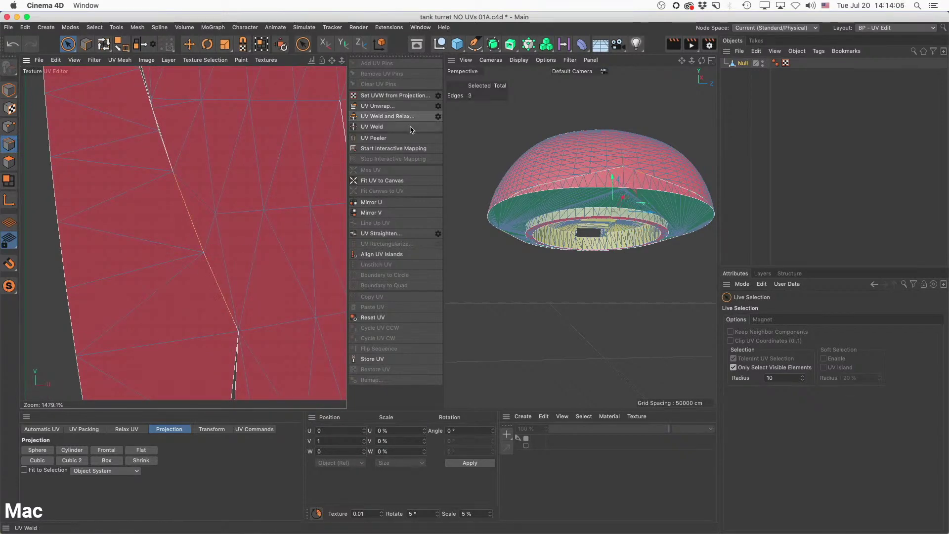
click(378, 106)
scroll(272, 233, down, 15)
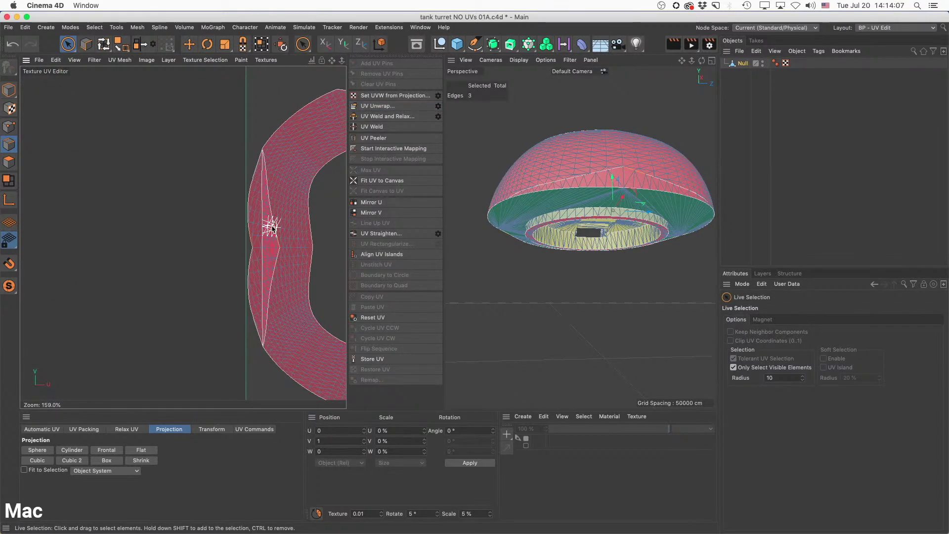
Clear the polygon selection and examine the tip where the narrow strip still joins the side shell's UV island.
click(10, 163)
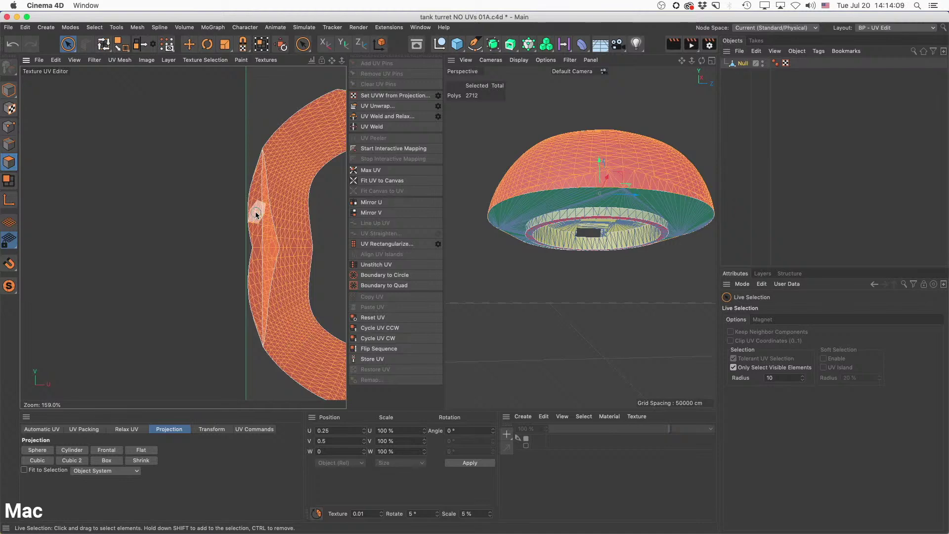
click(247, 213)
key(super+z)
click(199, 197)
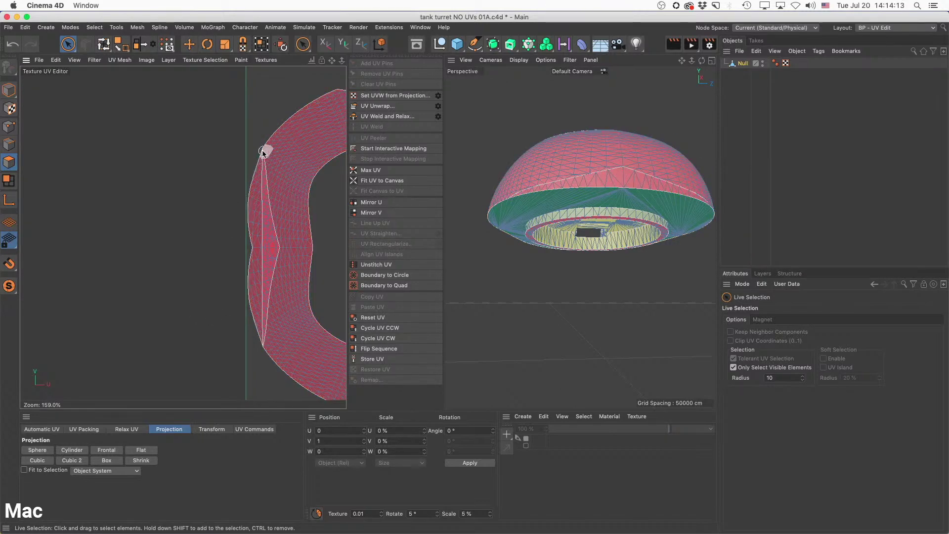
scroll(262, 152, up, 10)
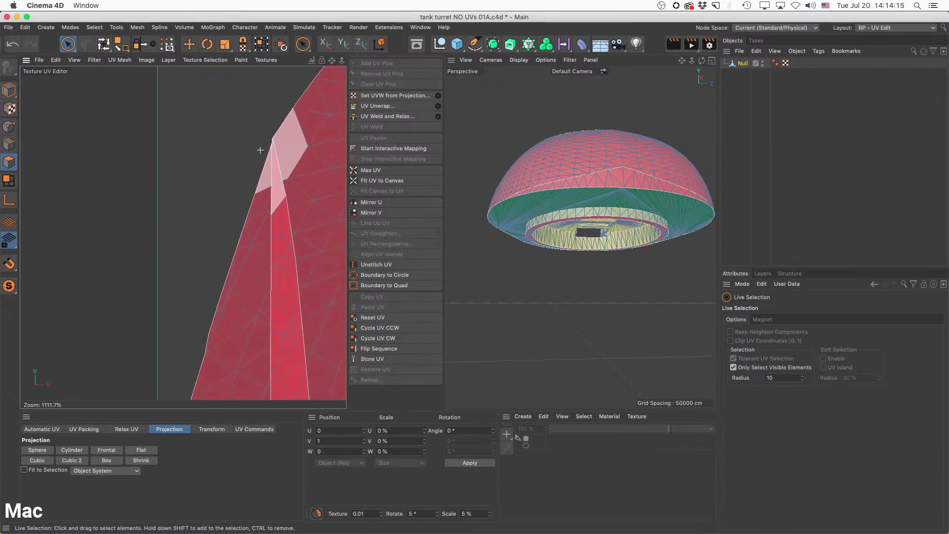
scroll(277, 146, up, 9)
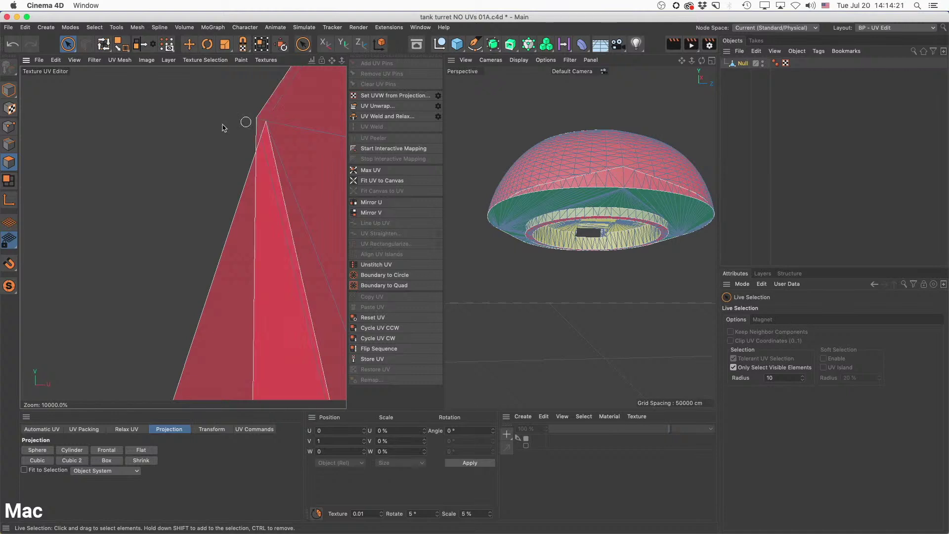
Select the edge at the strip's tip in the UV layout and locate it on the shell's lower rim in 3D.
click(9, 145)
click(282, 126)
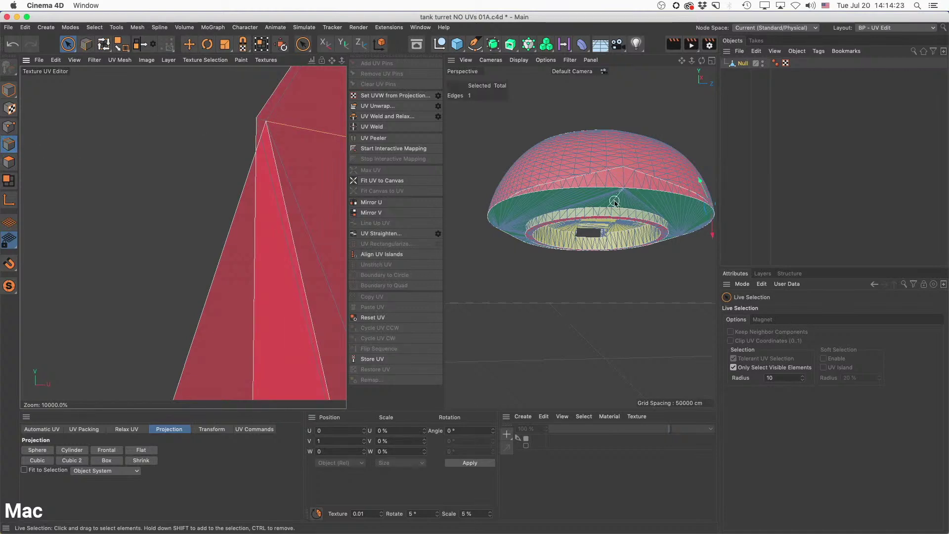
key(s)
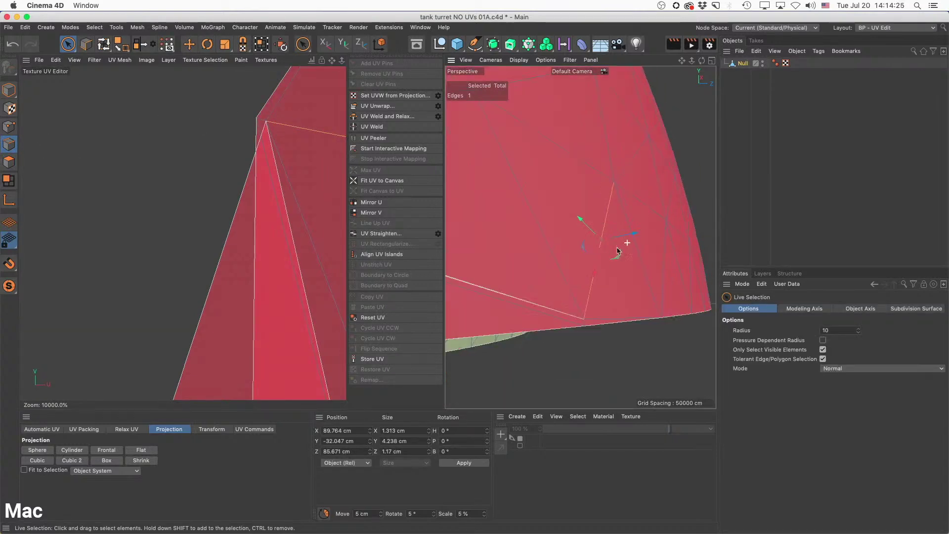
scroll(621, 226, up, 5)
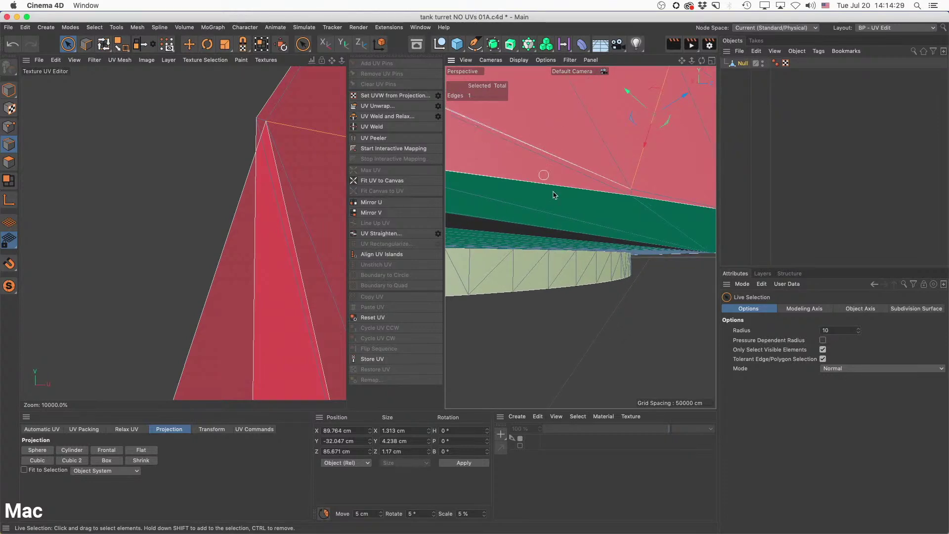
alt+drag(657, 202, 583, 193)
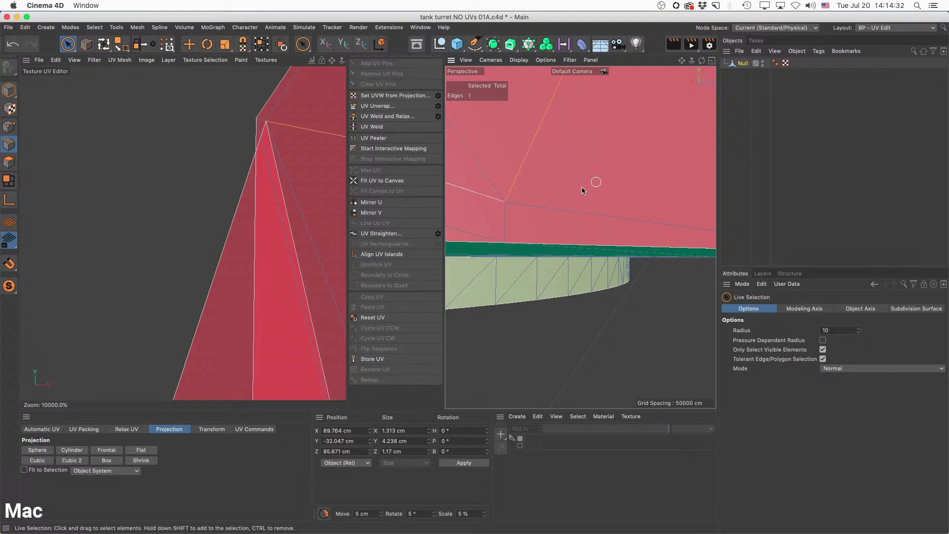
Select the edge running from the seam's end along the shell's lower rim and run UV Unwrap with it.
click(559, 212)
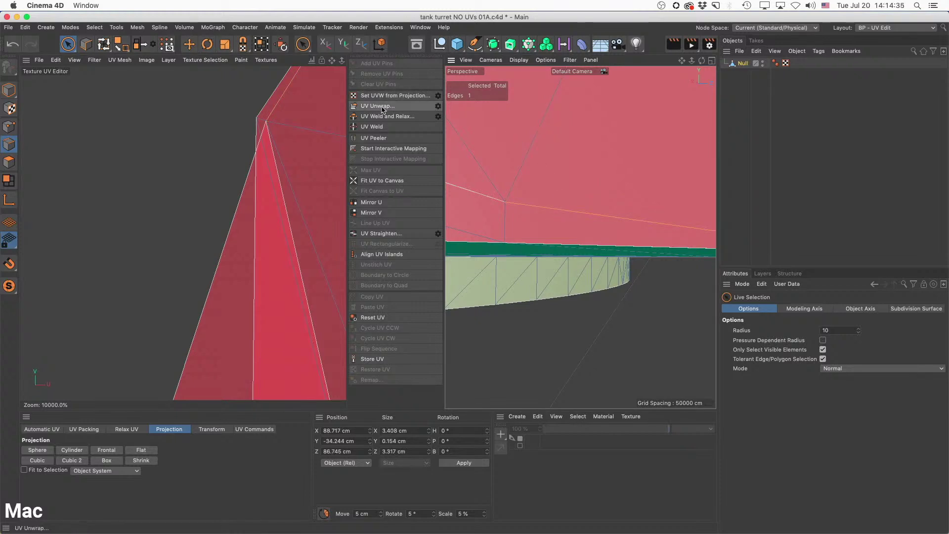
scroll(304, 198, down, 8)
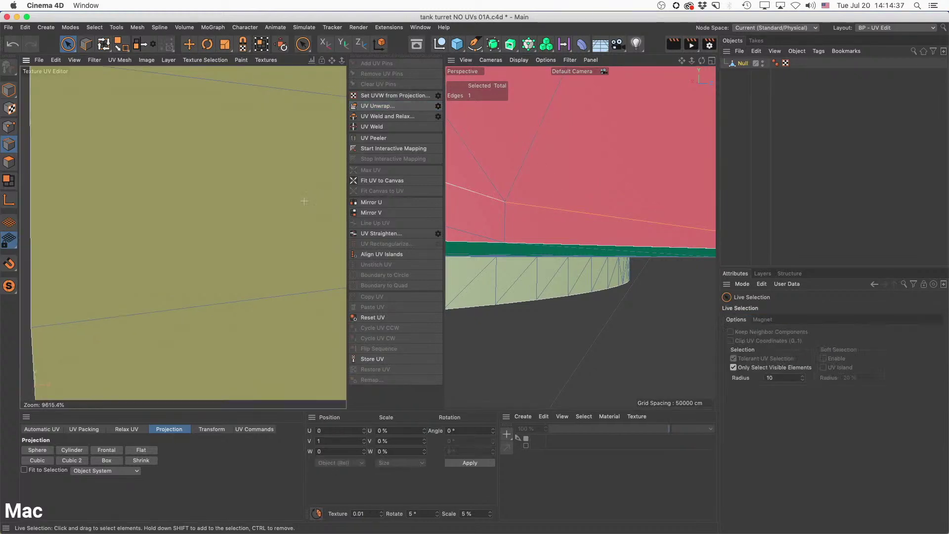
scroll(307, 198, down, 5)
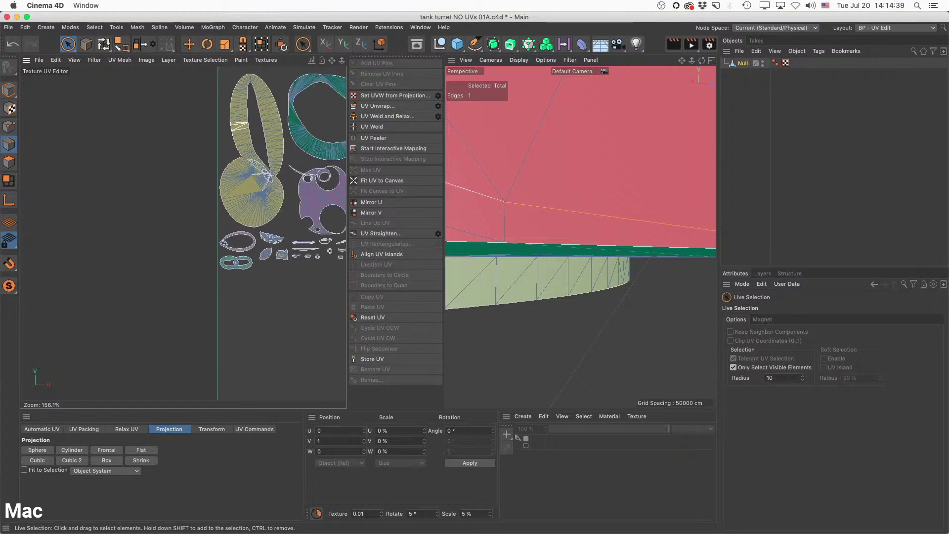
Undo the last unwrap and rerun UV Unwrap with the short vertical edge between the seam's end and the shell's lower rim.
key(super+z)
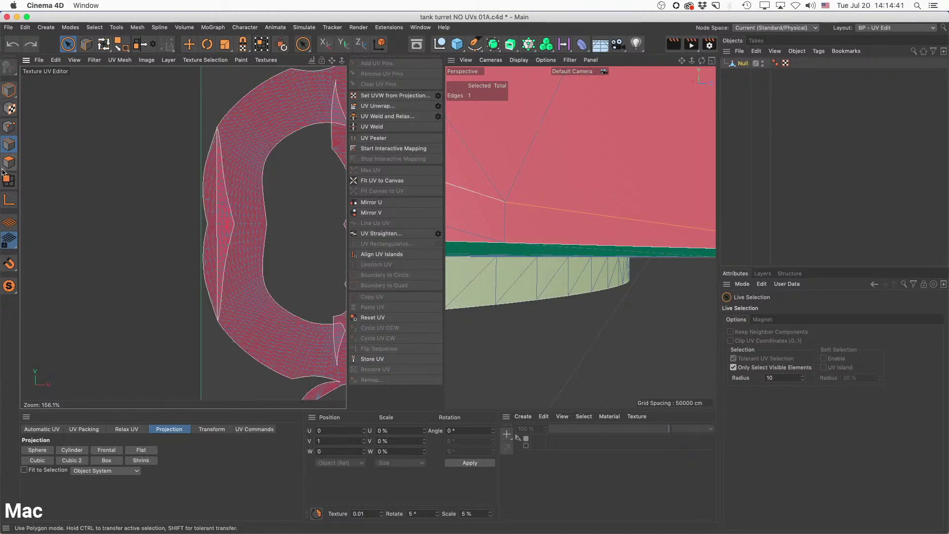
click(9, 162)
double_click(247, 165)
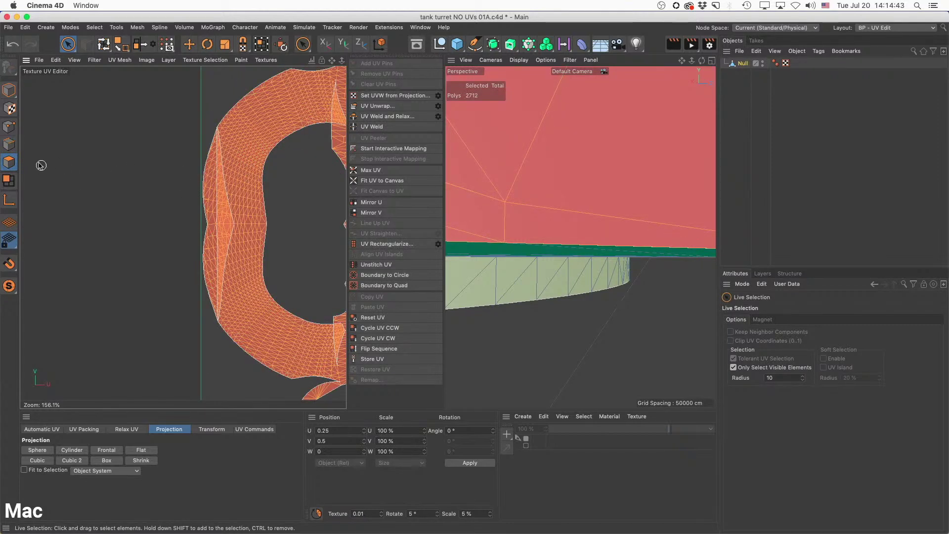
click(9, 144)
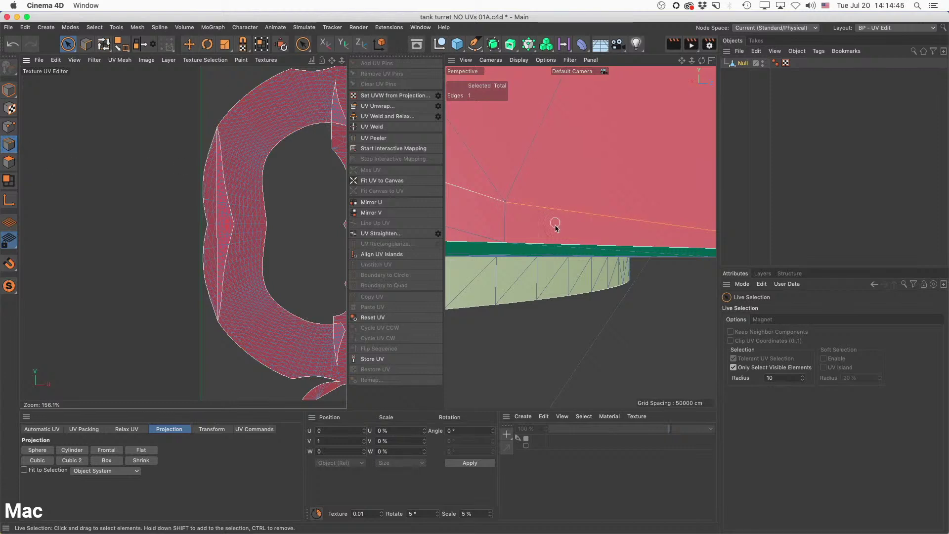
click(508, 227)
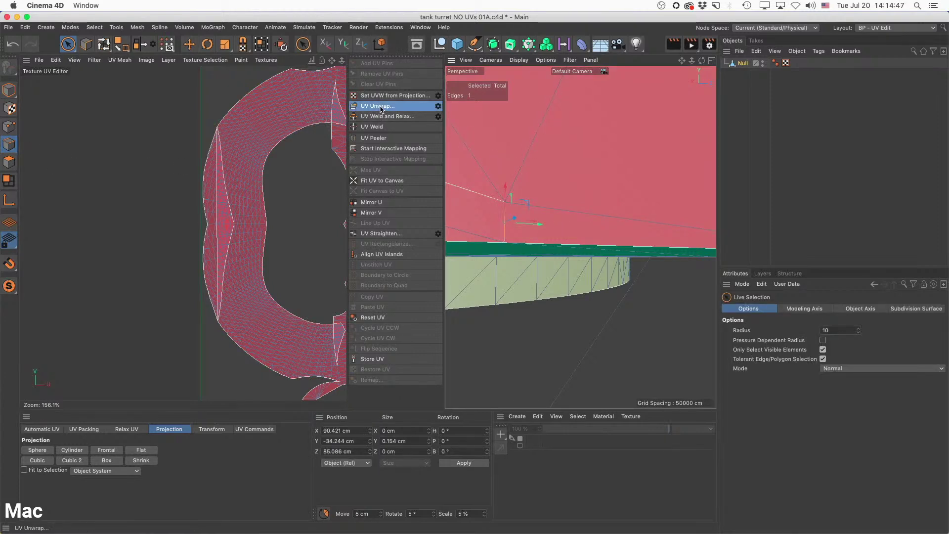
Select the edge at the tip where the strip still joins the shell's UV island and frame it in the 3D view.
scroll(303, 193, down, 6)
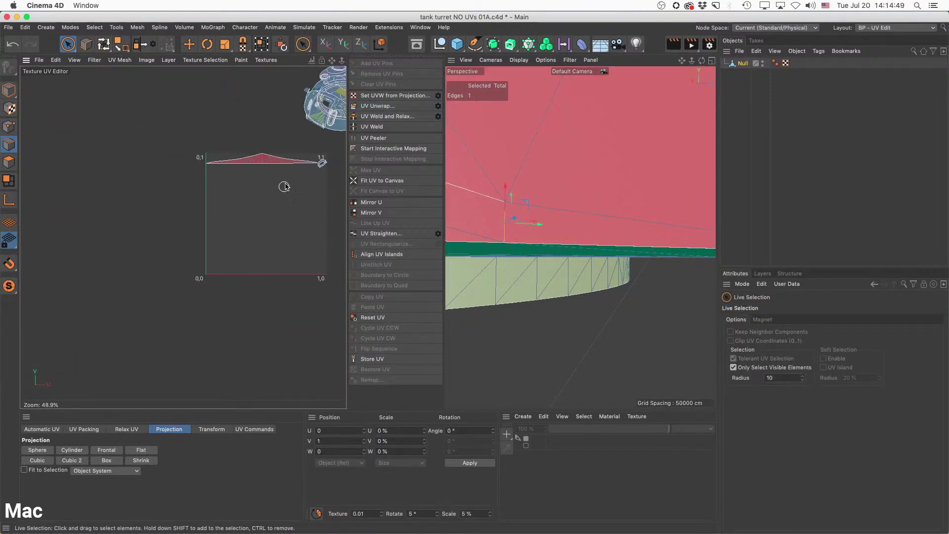
scroll(297, 190, up, 10)
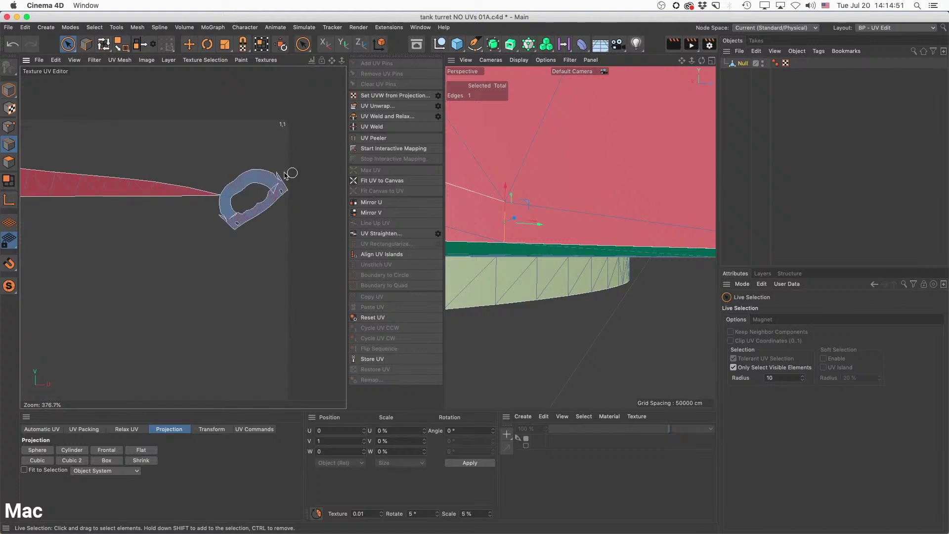
scroll(221, 197, up, 6)
scroll(262, 195, down, 5)
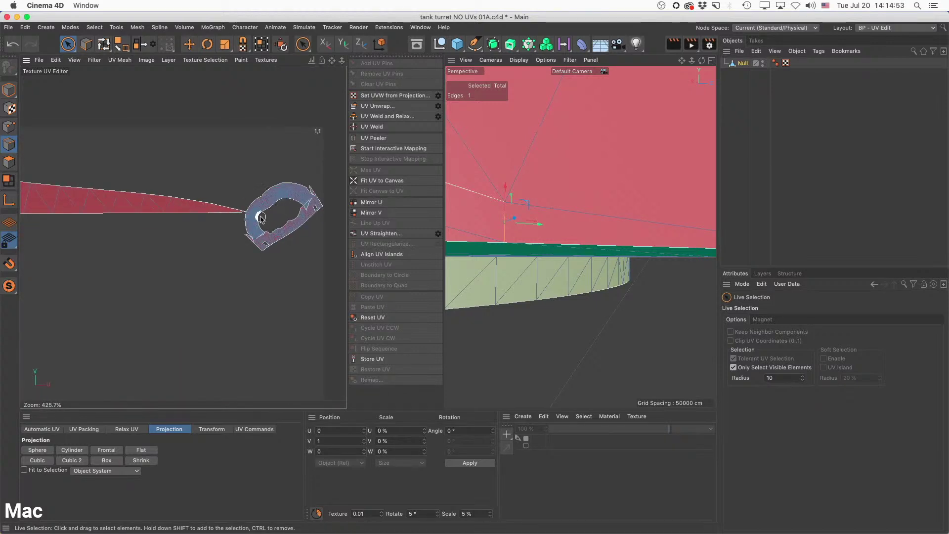
scroll(249, 210, up, 8)
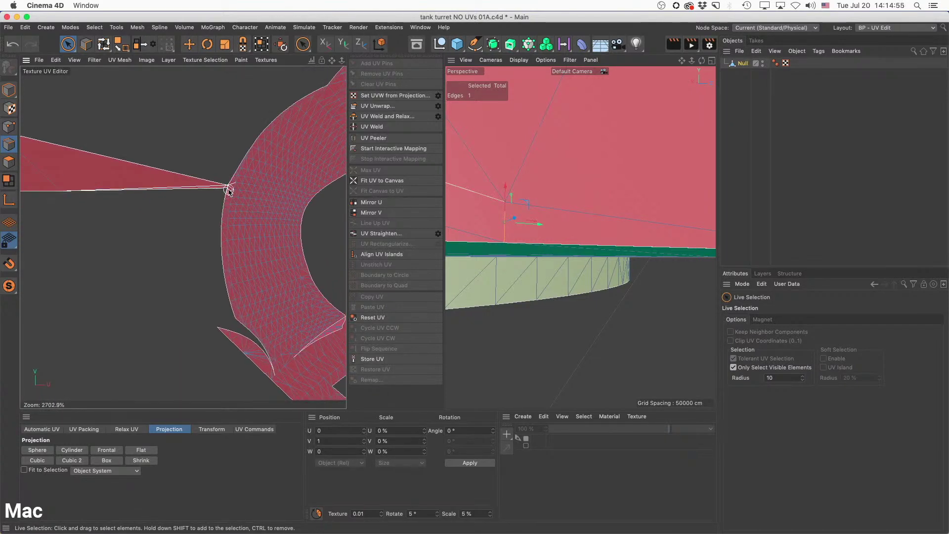
scroll(228, 191, up, 5)
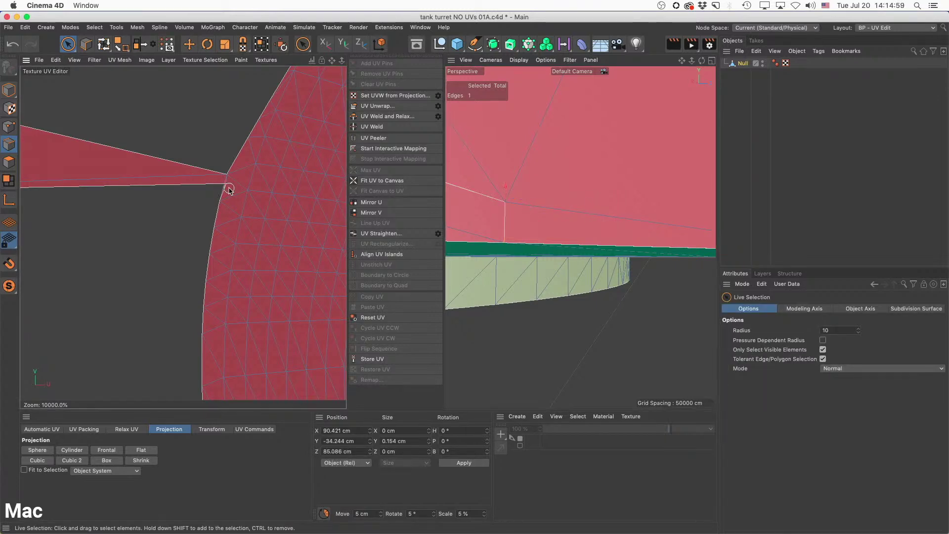
alt+right_drag(590, 196, 514, 238)
key(s)
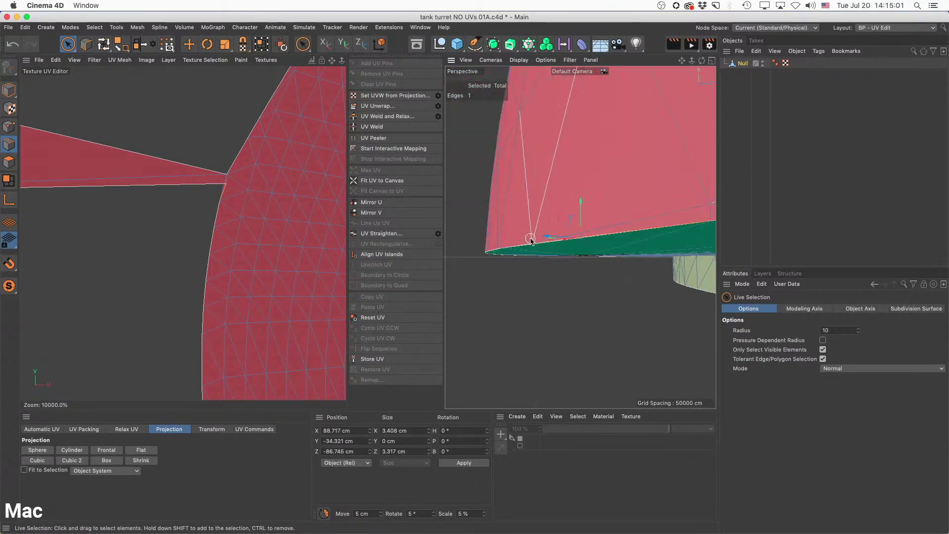
Select the short vertical edge at the seam's opposite end on the lower rim and unwrap with it as a cut.
alt+drag(599, 218, 562, 222)
alt+middle_drag(616, 204, 570, 185)
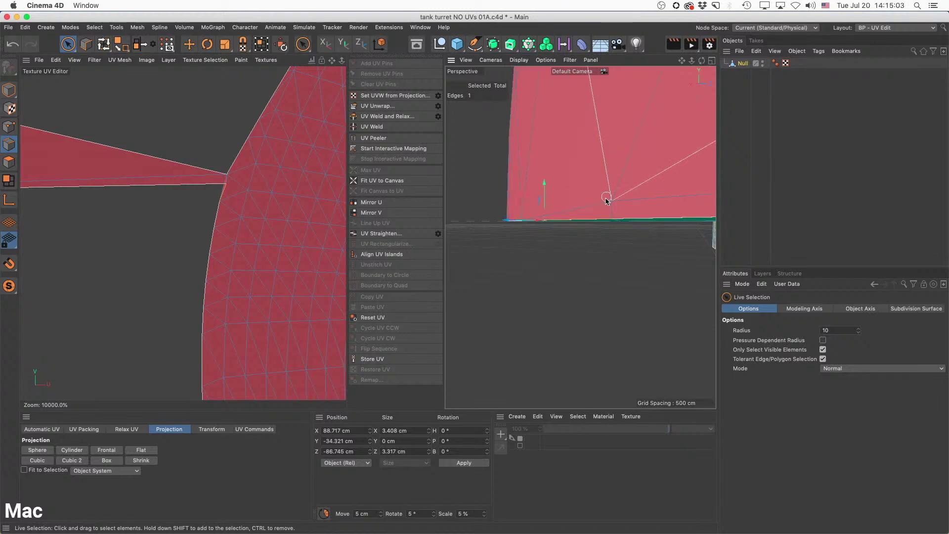
alt+drag(617, 207, 643, 206)
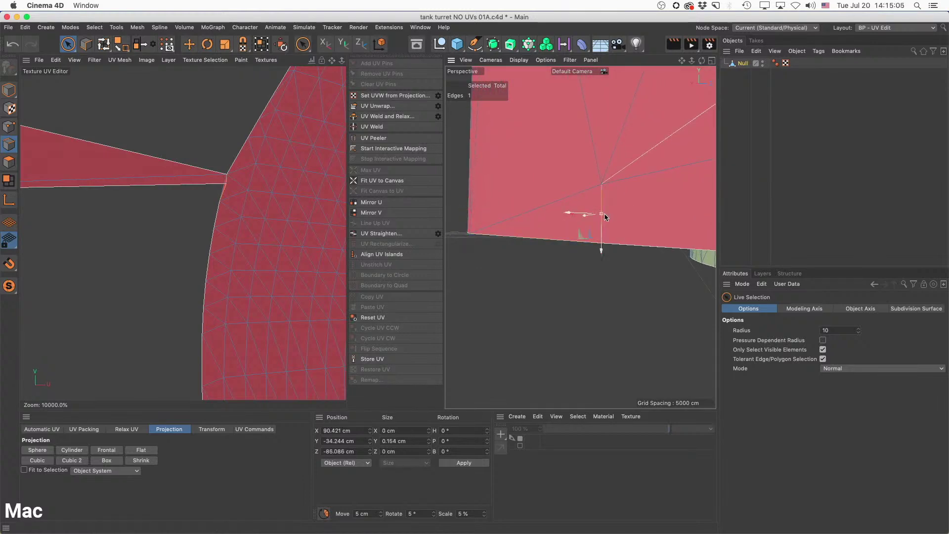
click(602, 214)
alt+right_drag(256, 196, 257, 197)
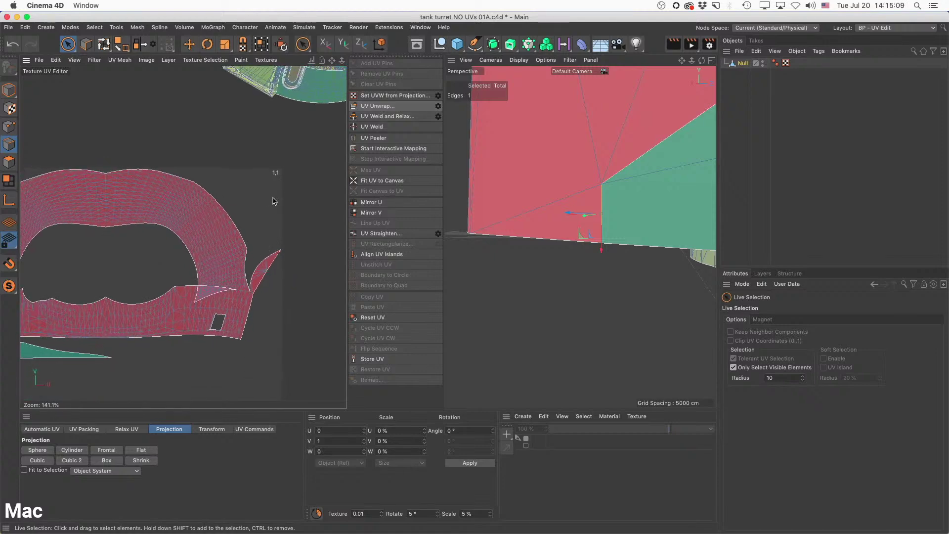
Examine the side shell's unwrapped island in UV and 3D, especially the overlapping corner beside its small rectangular opening.
alt+middle_drag(194, 226, 284, 172)
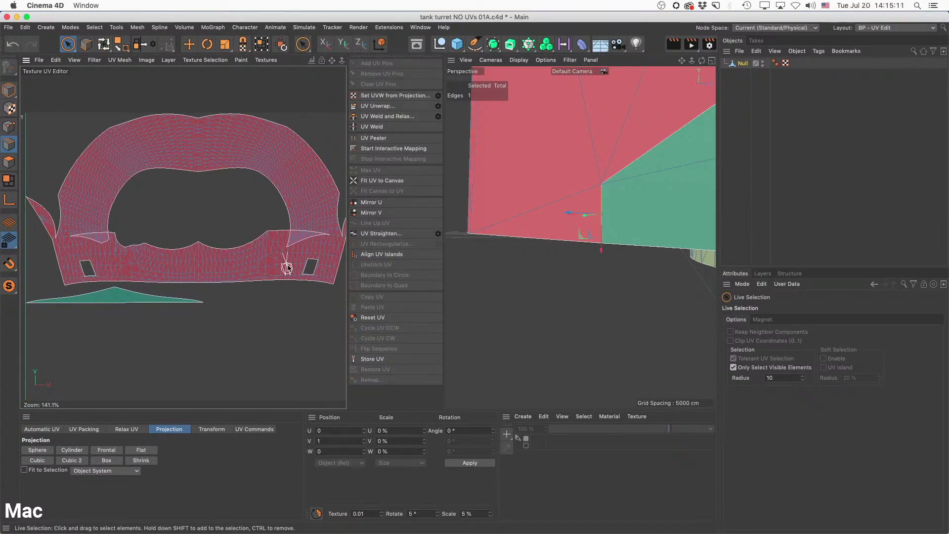
alt+right_drag(98, 253, 146, 238)
alt+right_drag(612, 177, 543, 252)
alt+drag(636, 203, 515, 178)
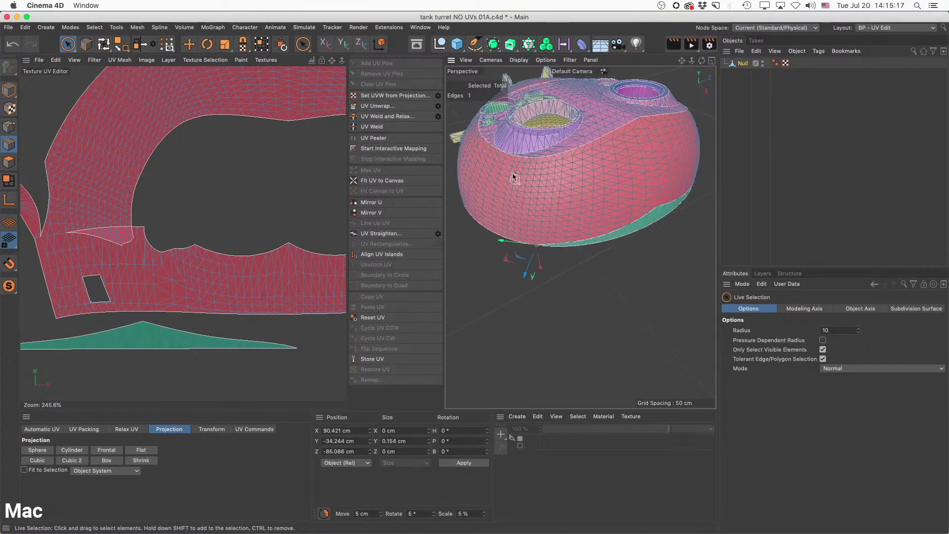
mouse_move(645, 169)
alt+mouse_down()
mouse_move(653, 184)
mouse_move(642, 176)
alt+mouse_up()
alt+middle_drag(78, 247, 185, 221)
scroll(163, 218, up, 5)
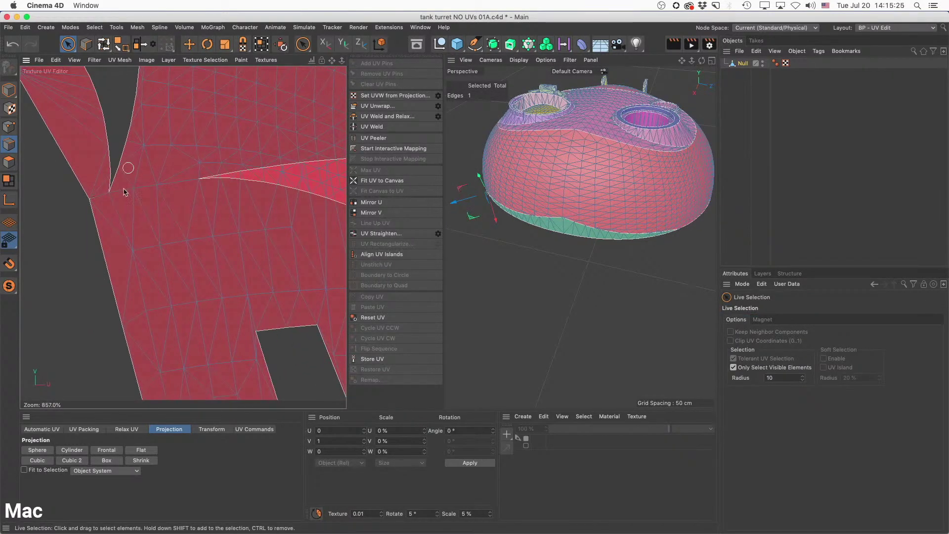
click(9, 162)
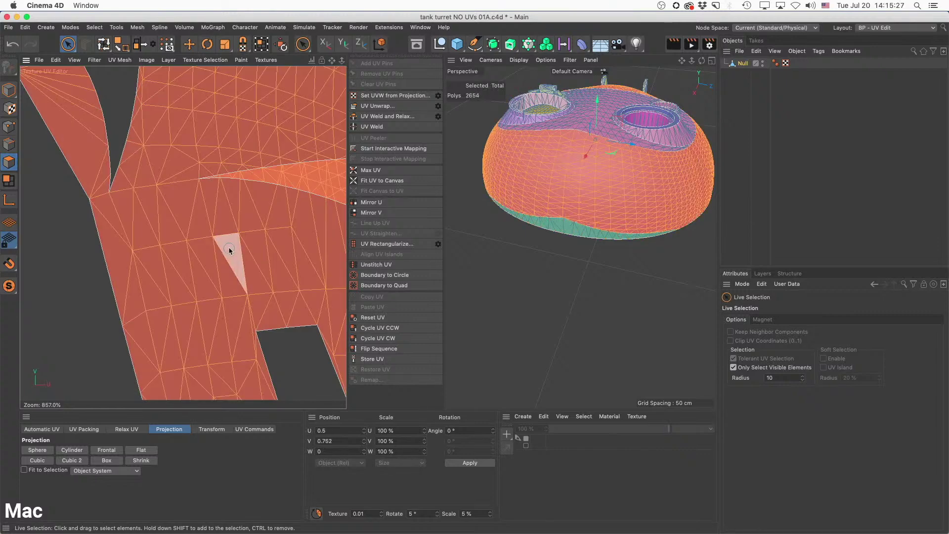
scroll(276, 210, down, 8)
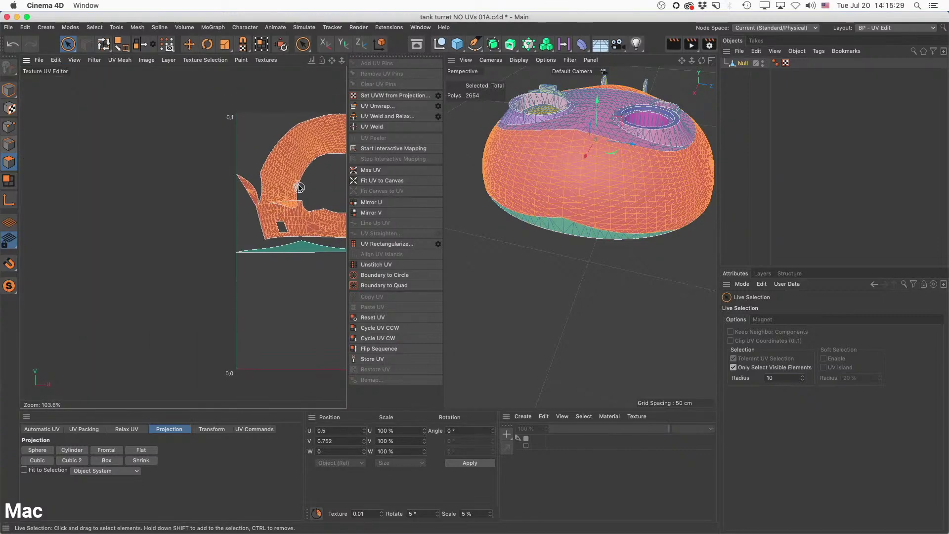
mouse_move(297, 186)
alt+middle_down()
mouse_move(189, 198)
mouse_move(305, 175)
alt+middle_up()
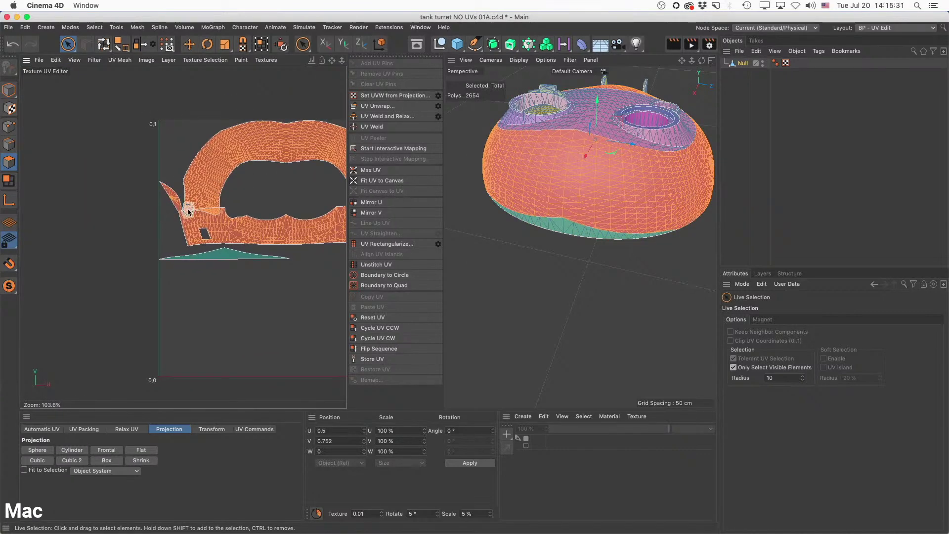
scroll(201, 208, up, 6)
alt+middle_drag(197, 212, 227, 199)
Select the three edges between the notch and the overlapping seam at the island's corner and unwrap with them as cuts.
click(9, 145)
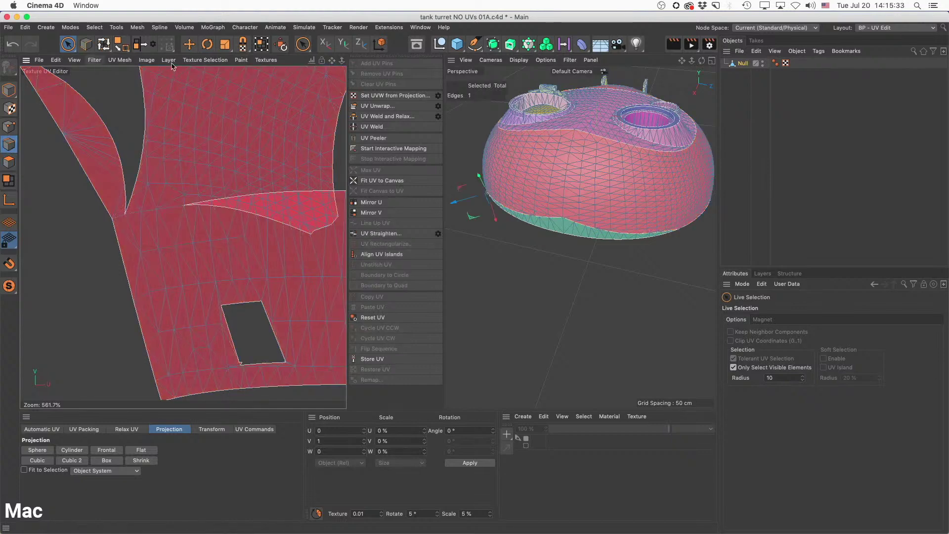
key(e)
scroll(158, 221, up, 4)
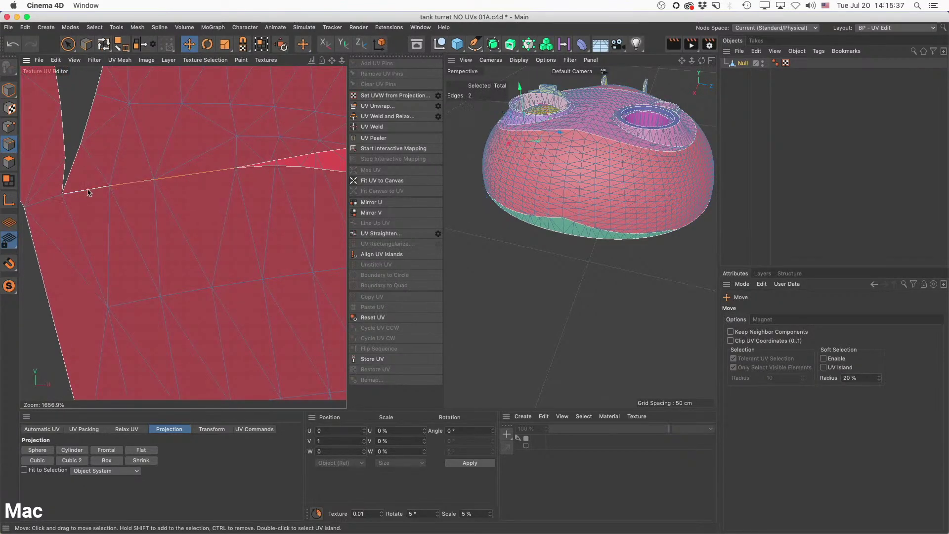
click(403, 109)
Select the three matching edges bridging the notch and seam at the island's opposite corner and run UV Unwrap again.
scroll(265, 166, down, 10)
alt+middle_drag(265, 166, 75, 171)
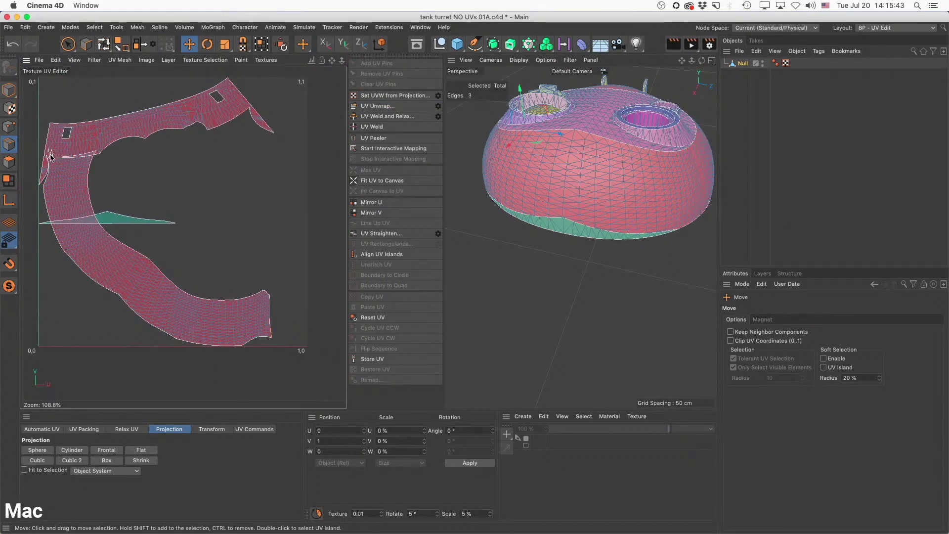
scroll(51, 157, up, 6)
alt+middle_drag(197, 354, 177, 113)
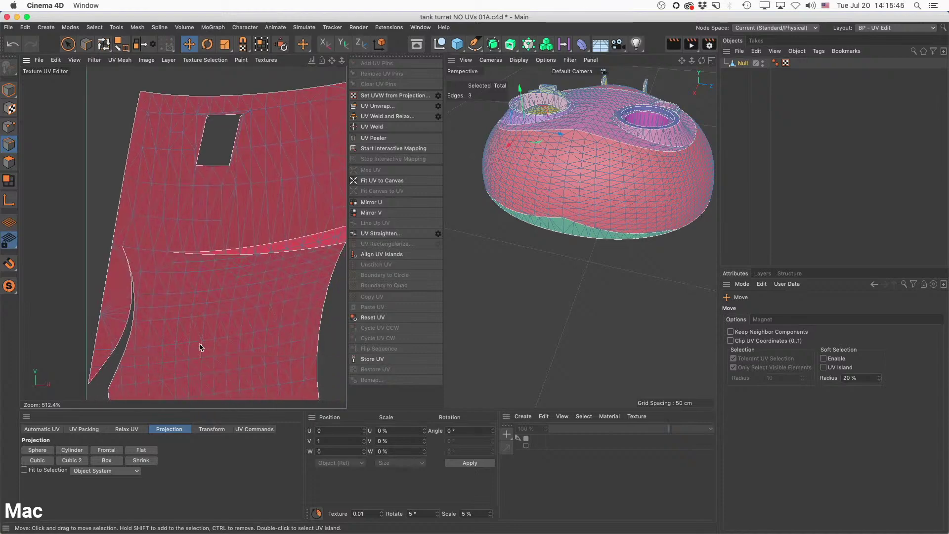
scroll(146, 247, up, 4)
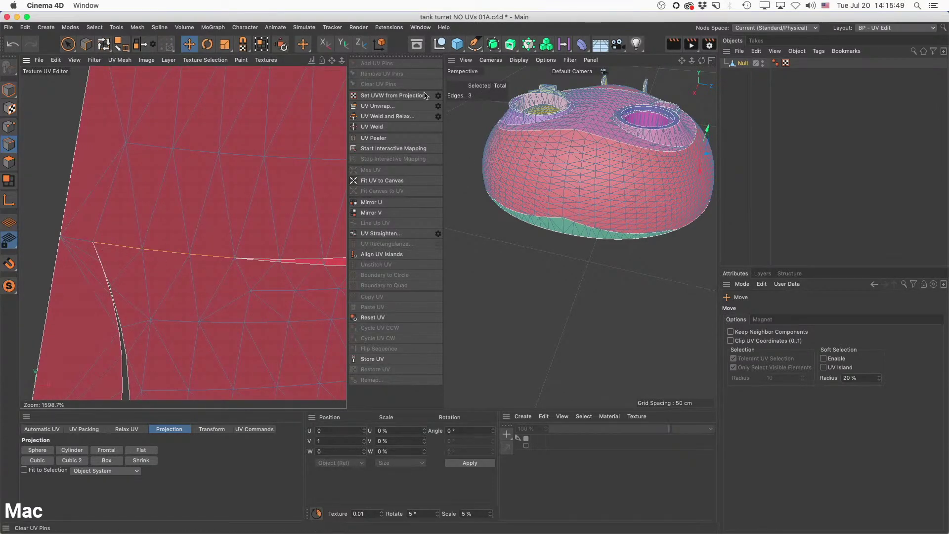
click(377, 105)
Clear the edge selection, then select the short edge joining the pointed flap to the right end of the shorter shell island.
scroll(255, 210, down, 10)
scroll(256, 210, down, 1)
alt+middle_drag(256, 210, 146, 137)
alt+middle_drag(321, 85, 286, 133)
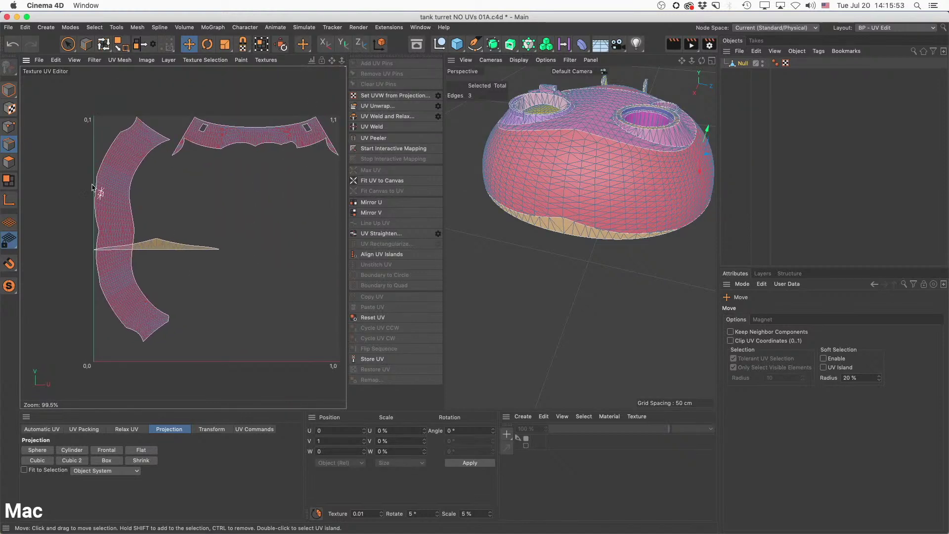
click(182, 179)
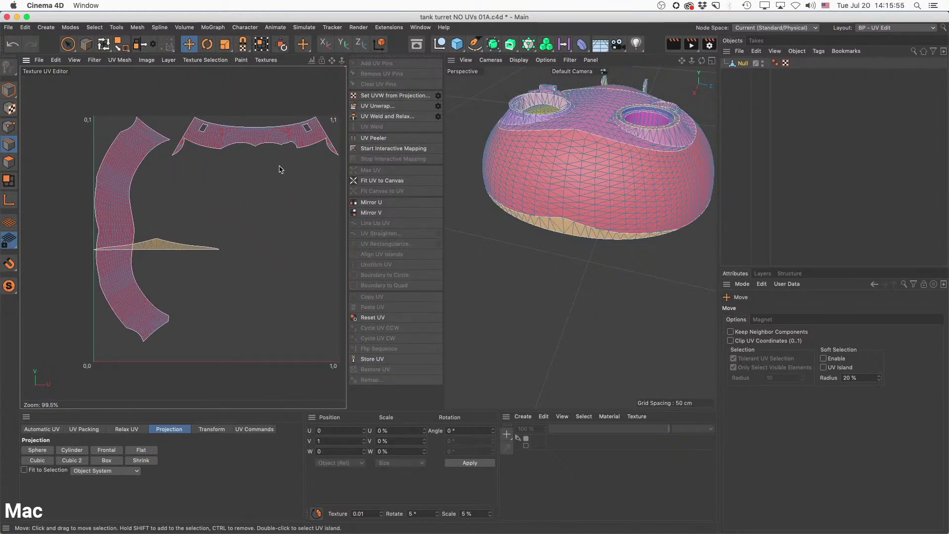
scroll(333, 144, up, 5)
scroll(296, 140, up, 3)
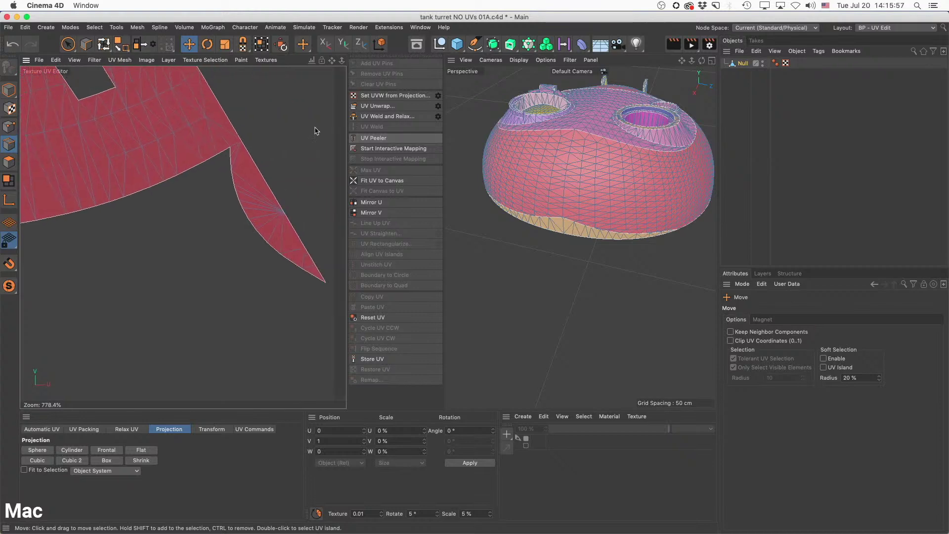
scroll(225, 167, up, 4)
click(243, 123)
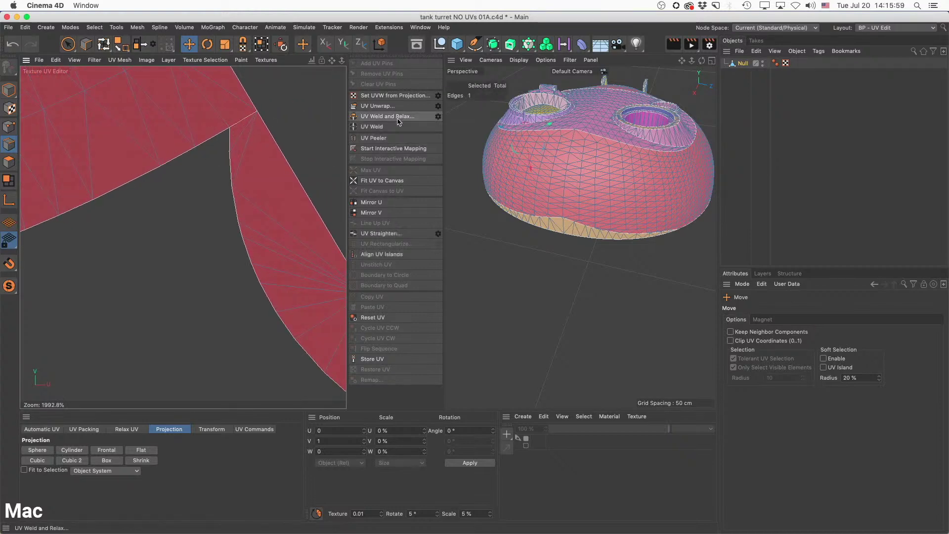
Select the short edge joining the pointed flap to the shorter island's left end and unwrap with it as a cut.
scroll(160, 186, down, 9)
scroll(94, 191, up, 8)
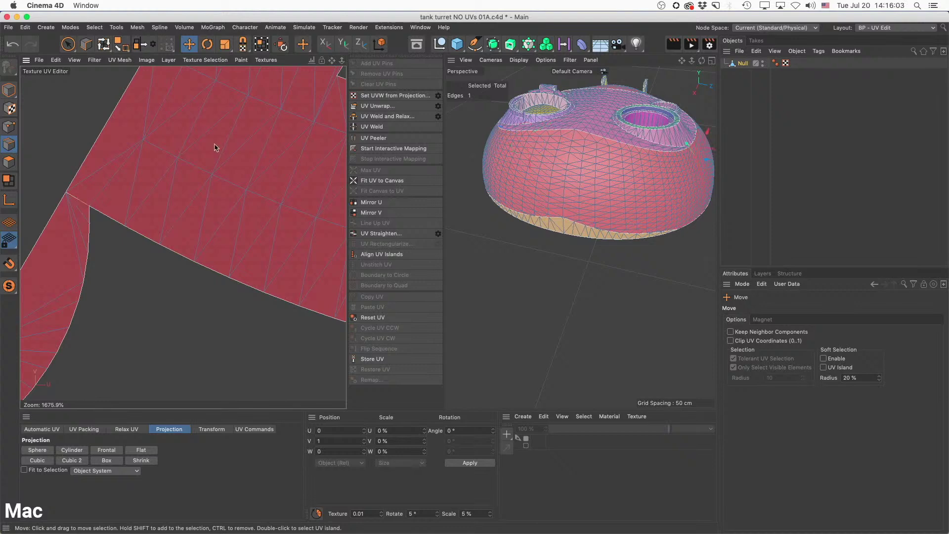
click(377, 105)
Clear the selection and pick the short edge where the remaining flap joins the shorter shell island's right end.
scroll(201, 130, down, 8)
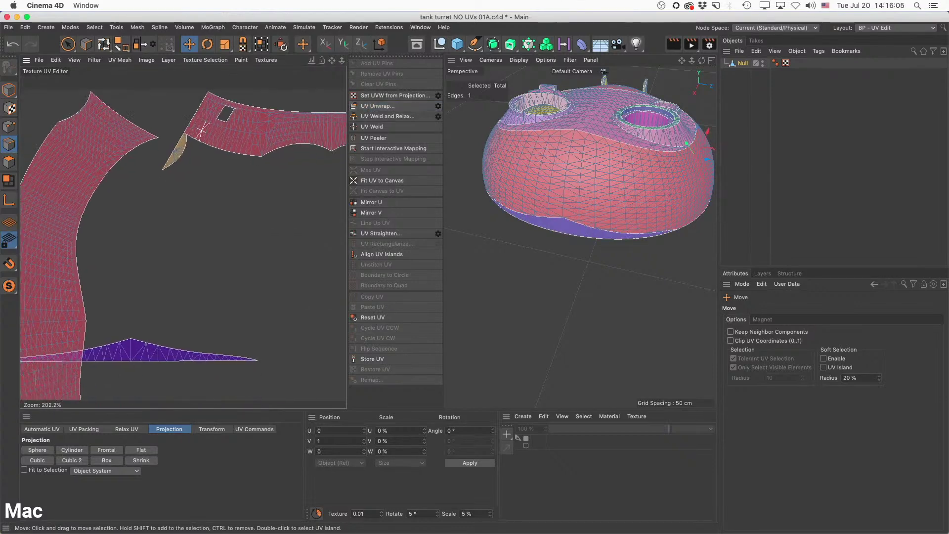
click(195, 193)
scroll(225, 180, down, 3)
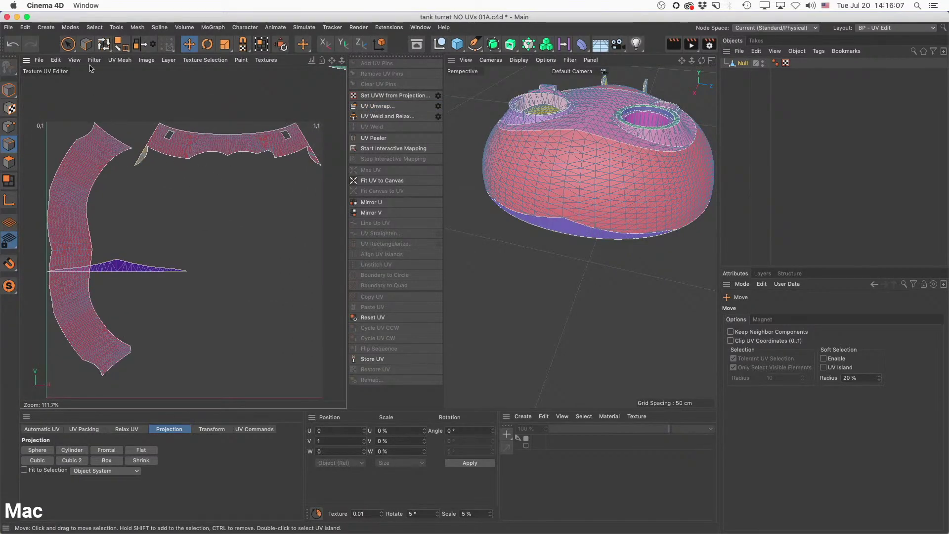
click(74, 60)
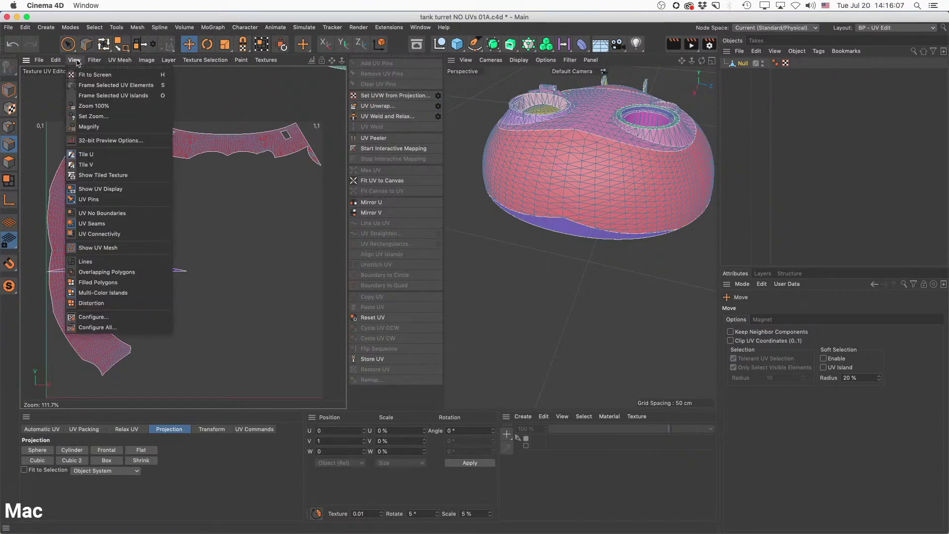
click(250, 278)
scroll(320, 152, up, 10)
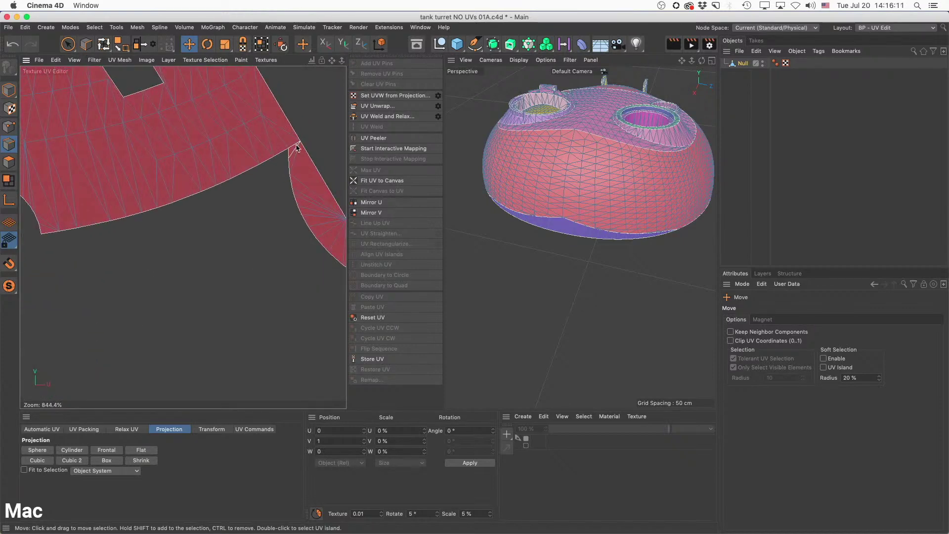
click(294, 146)
alt+middle_drag(311, 178, 298, 171)
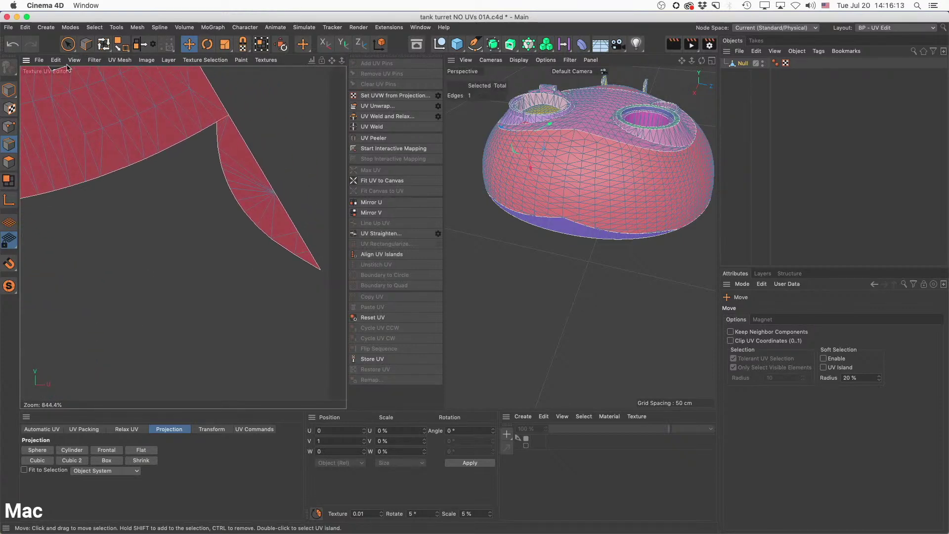
Select all polygons of the pointed flap at the shorter shell island's right end and move them clear of the island.
click(68, 44)
click(9, 162)
click(221, 134)
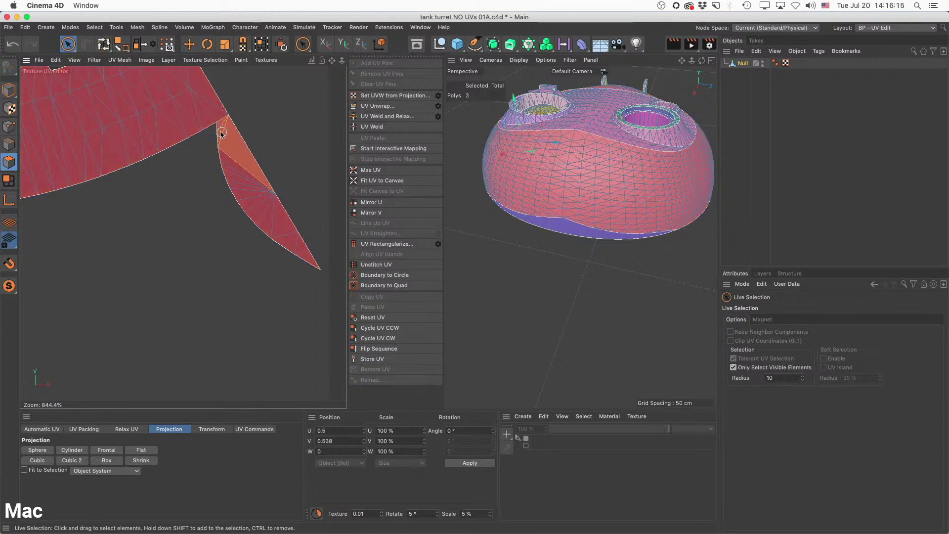
mouse_move(221, 134)
mouse_down()
mouse_move(274, 187)
mouse_move(250, 281)
mouse_up()
key(e)
Select the whole pointed flap at the shorter island's left end, adding its missing polygon, and move it clear of the island.
scroll(184, 264, down, 6)
alt+middle_drag(134, 220, 435, 144)
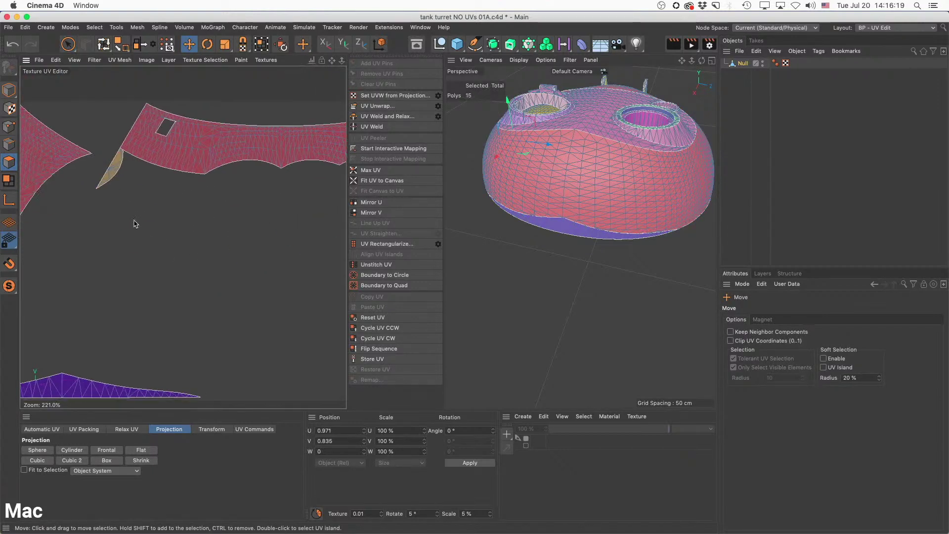
scroll(106, 162, up, 7)
shift+click(163, 191)
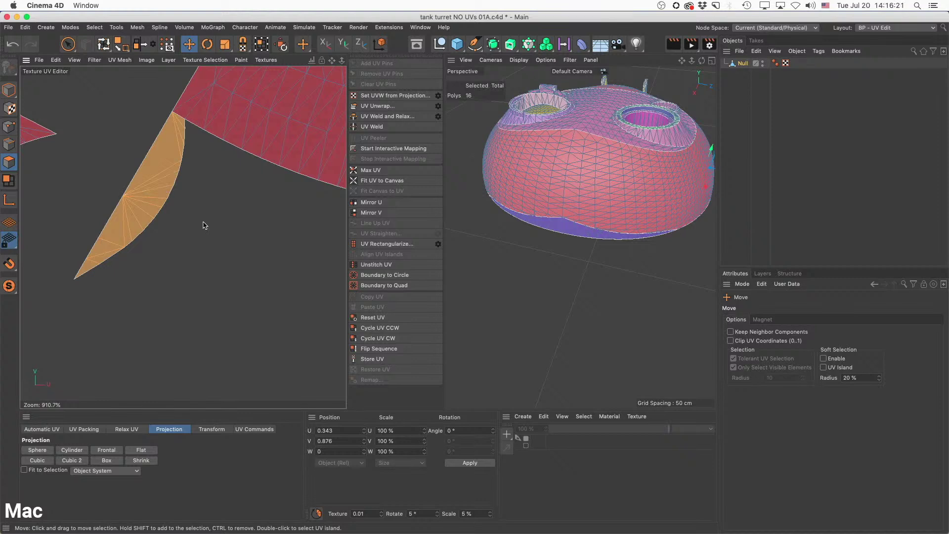
Clear the selection, rectangle-select all UV islands inside the canvas, and extend the selection to connected polygons.
scroll(205, 225, down, 10)
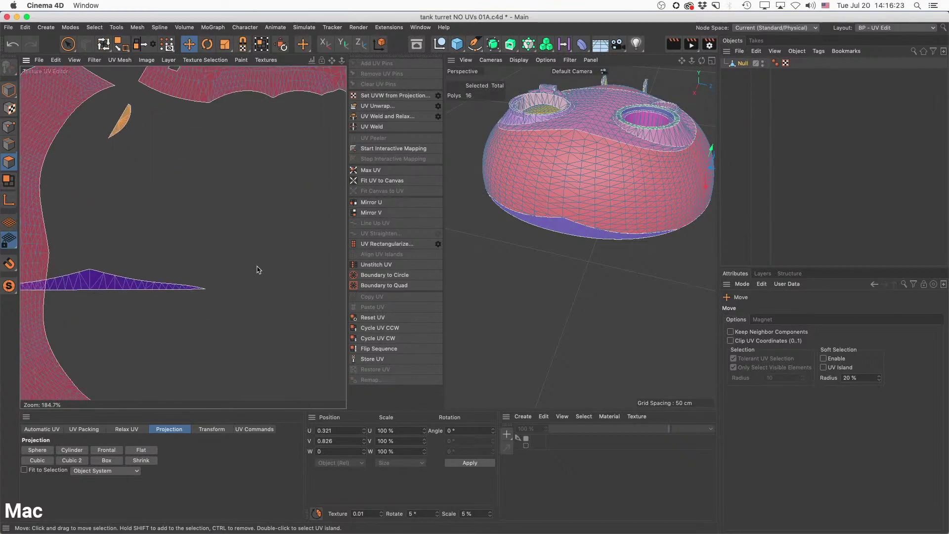
scroll(256, 269, down, 4)
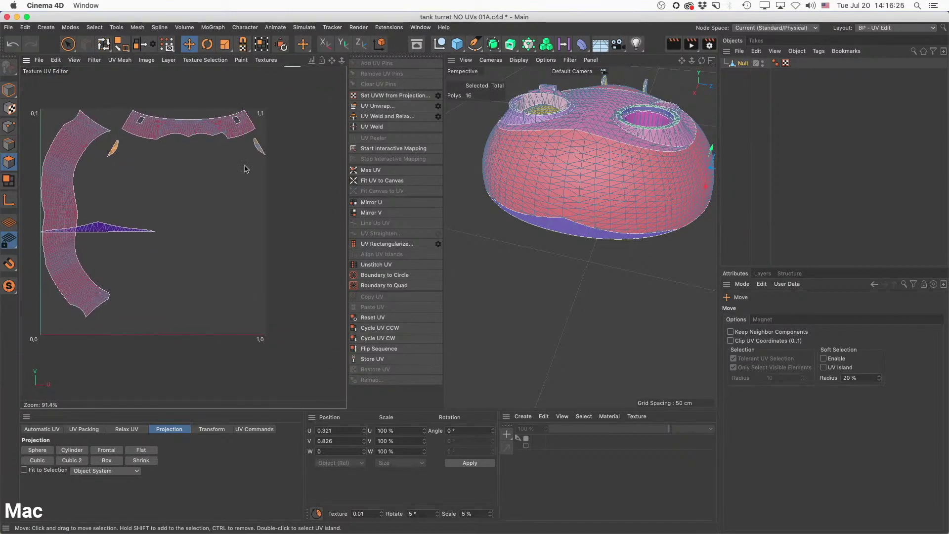
alt+middle_drag(223, 199, 276, 193)
drag(68, 46, 114, 78)
click(81, 86)
scroll(115, 109, down, 5)
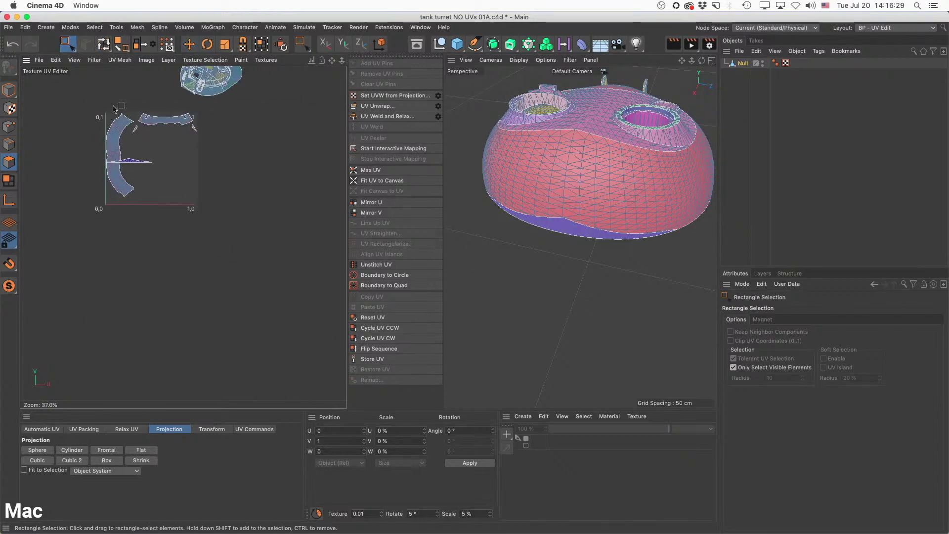
drag(83, 115, 231, 201)
alt+middle_drag(231, 201, 275, 219)
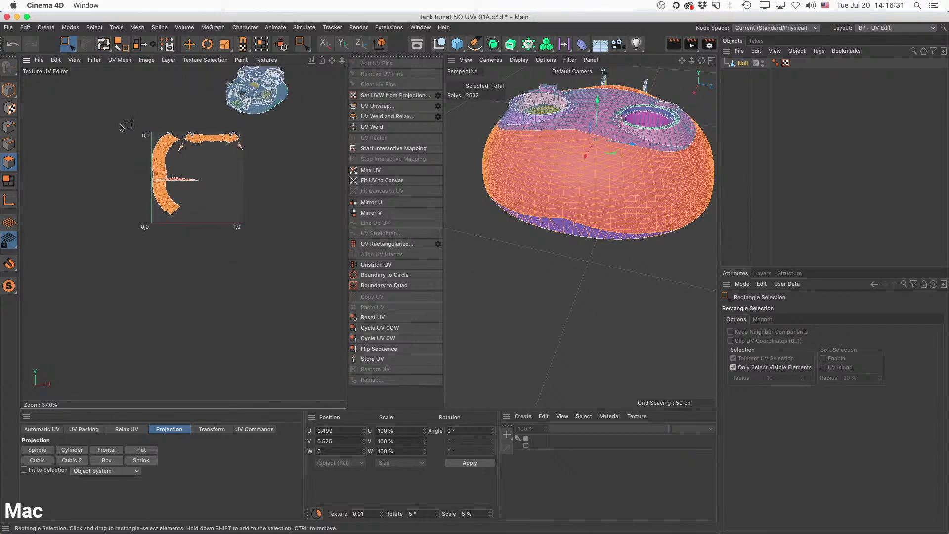
drag(131, 117, 281, 242)
click(94, 27)
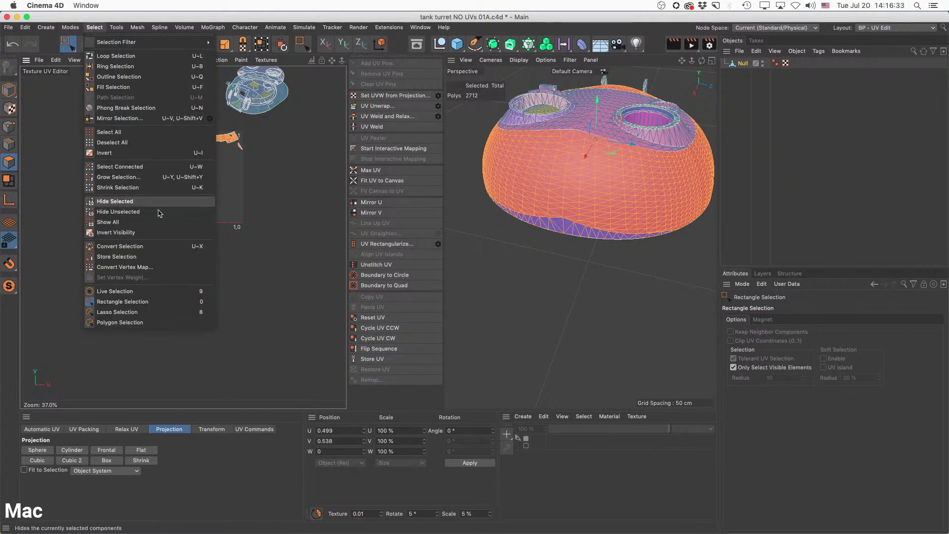
click(147, 166)
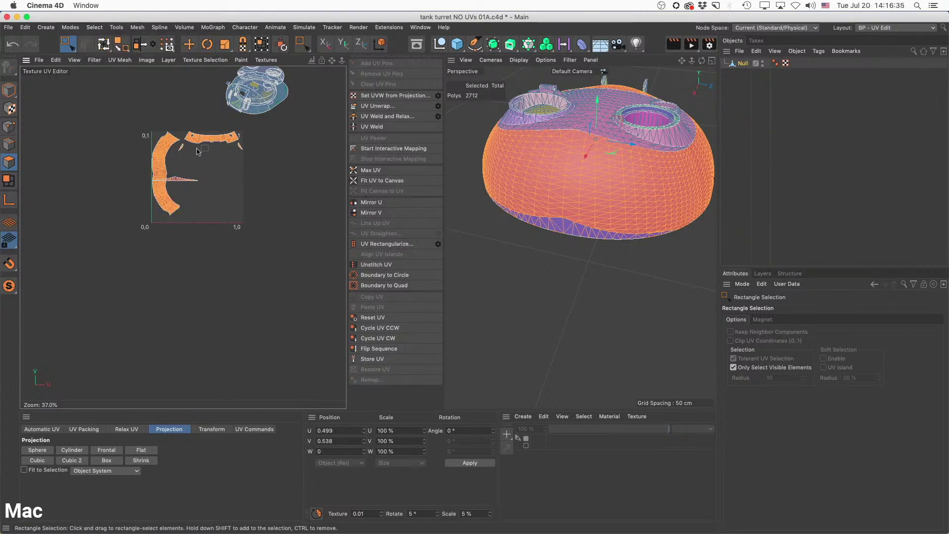
Move the selected shell islands off the UV canvas to its left and hide them.
key(e)
drag(205, 176, 84, 200)
click(94, 27)
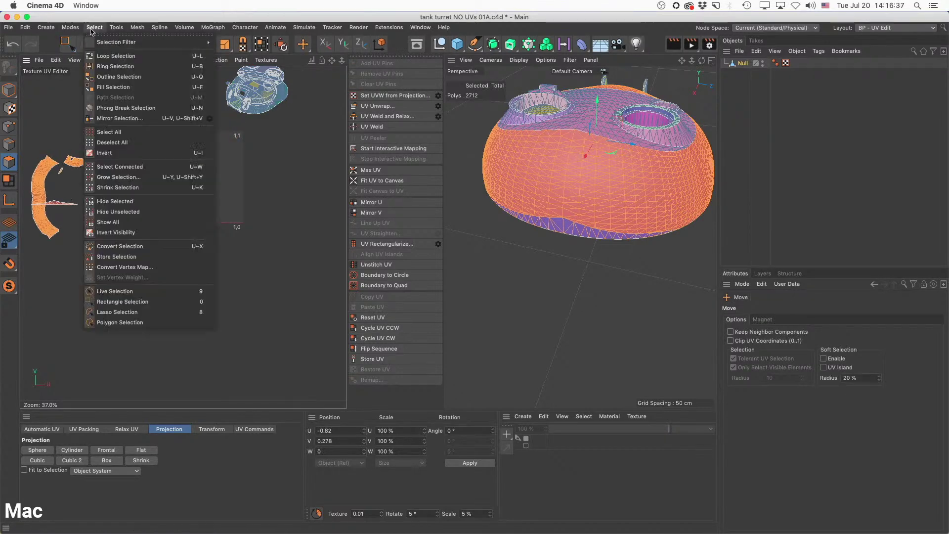
click(115, 201)
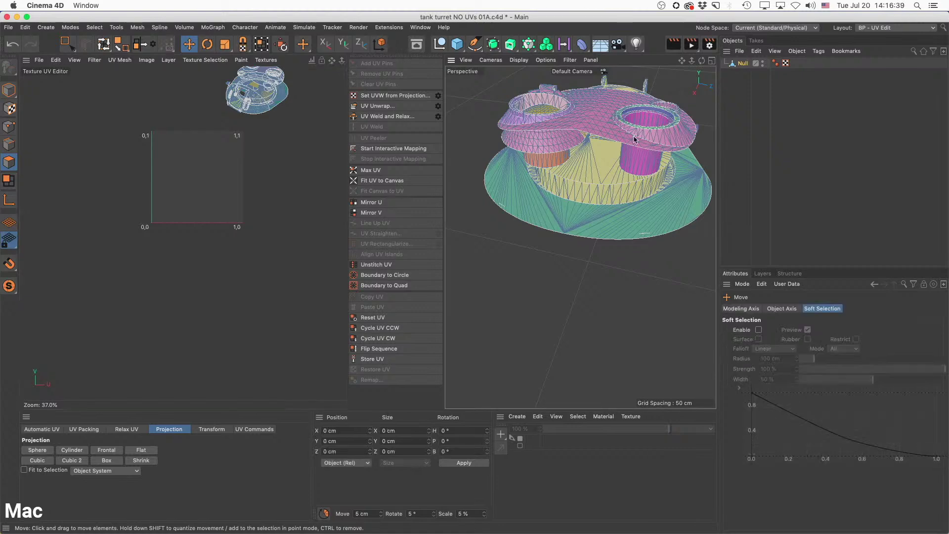
Widen the 3D viewport and dock the selection commands as a permanent palette beside it.
alt+drag(608, 142, 621, 136)
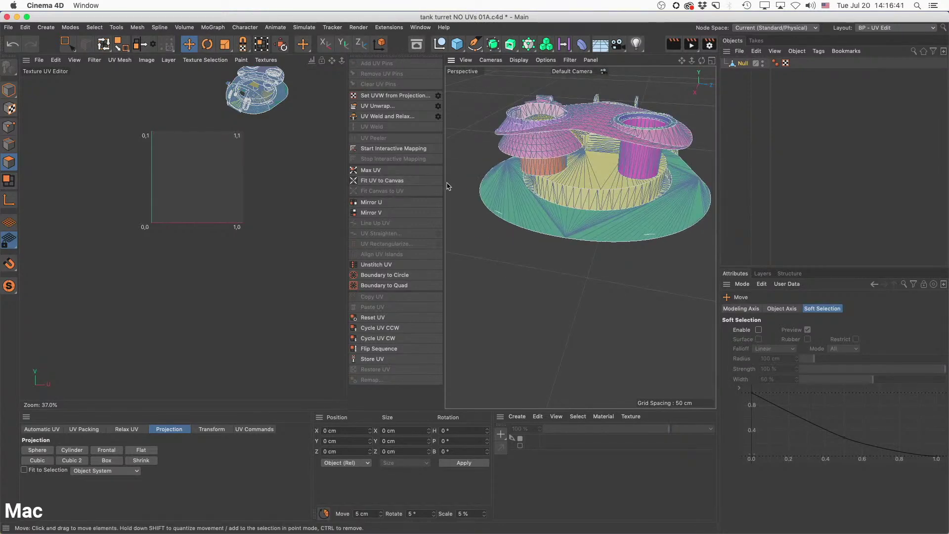
drag(444, 183, 382, 184)
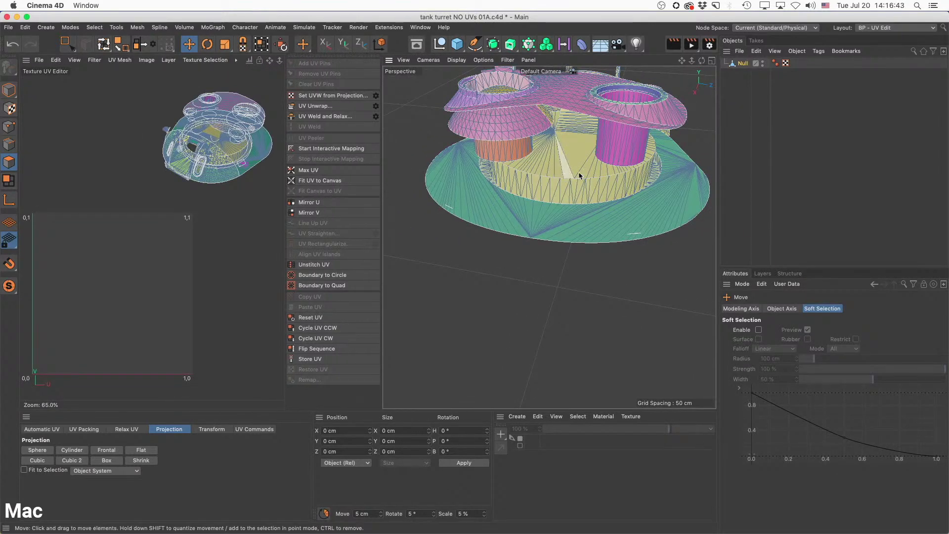
alt+drag(600, 227, 554, 114)
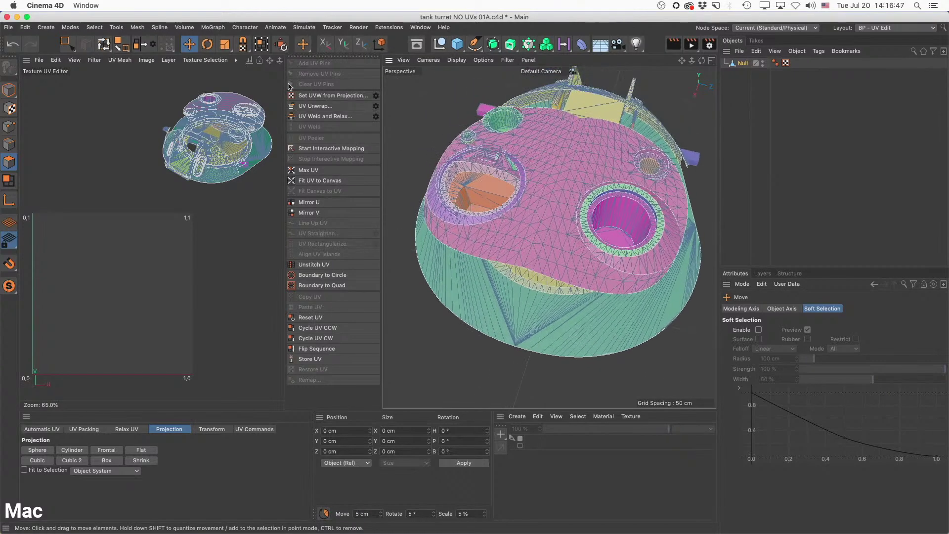
click(95, 27)
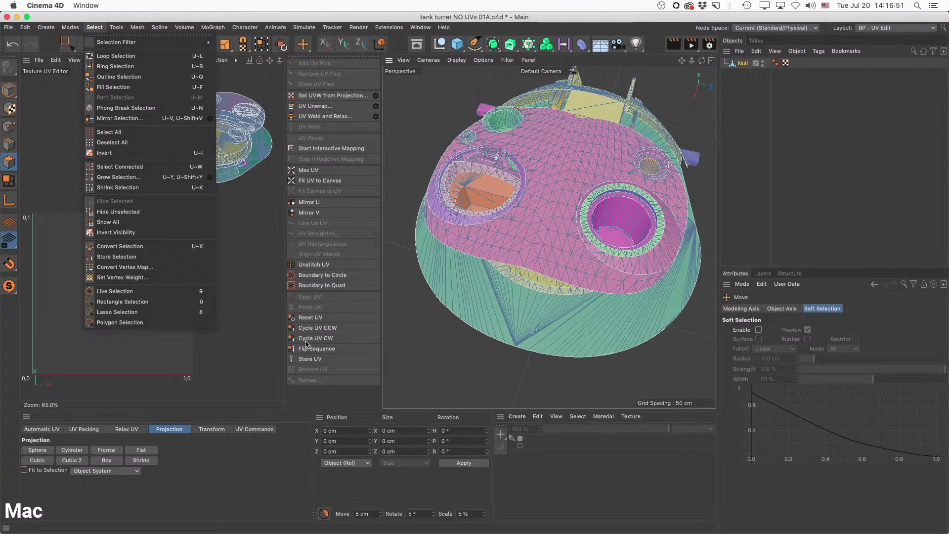
click(275, 301)
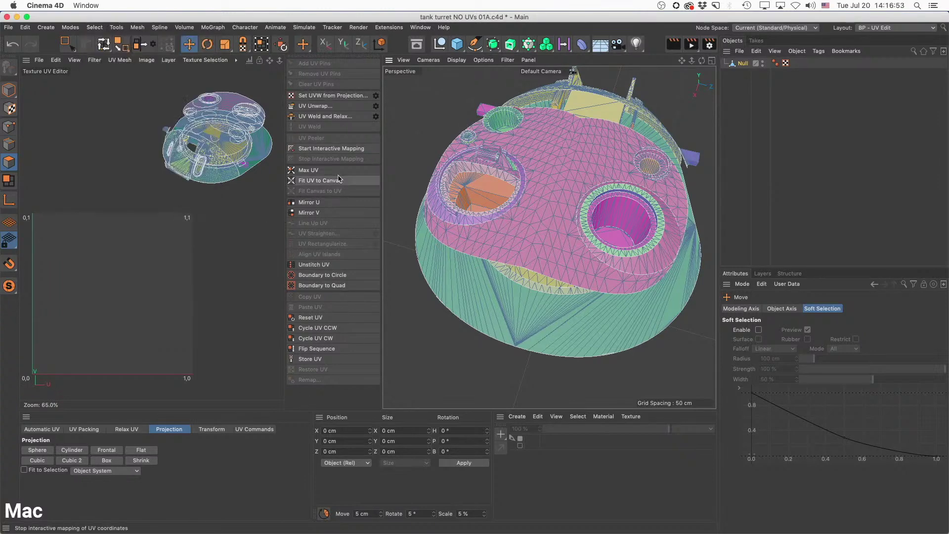
click(95, 27)
click(155, 35)
drag(144, 27, 814, 114)
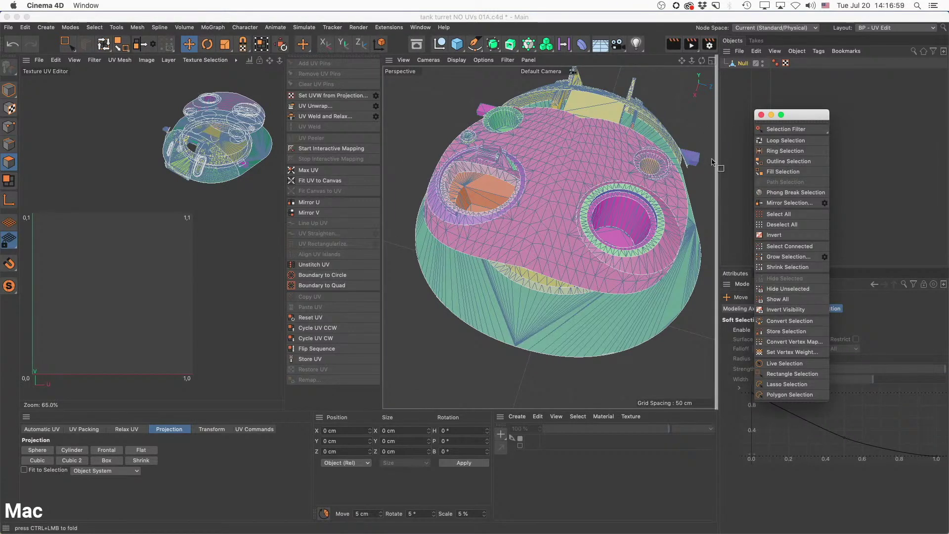
drag(712, 162, 712, 162)
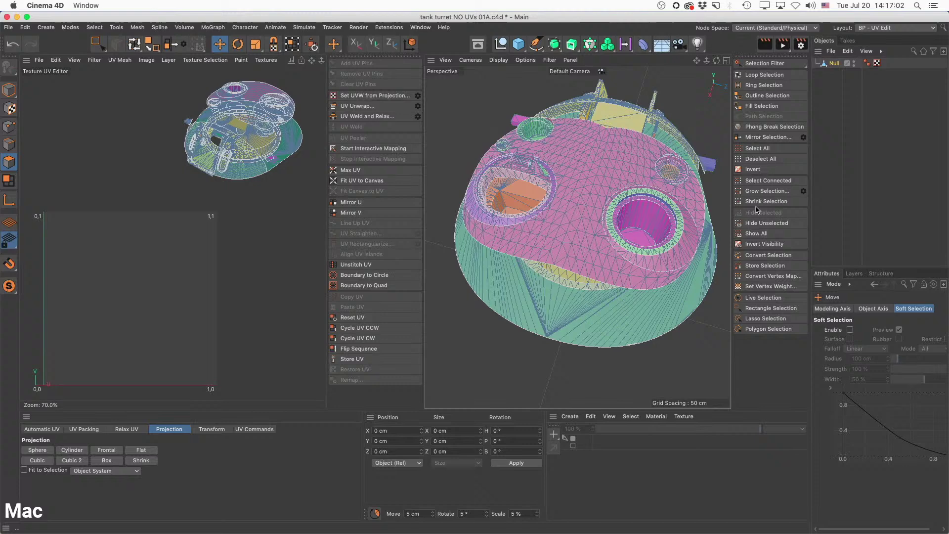
Unwrap both halves of the turret's top surface, picked with Phong Break Selection, and hide them.
click(775, 127)
click(599, 193)
shift+click(580, 167)
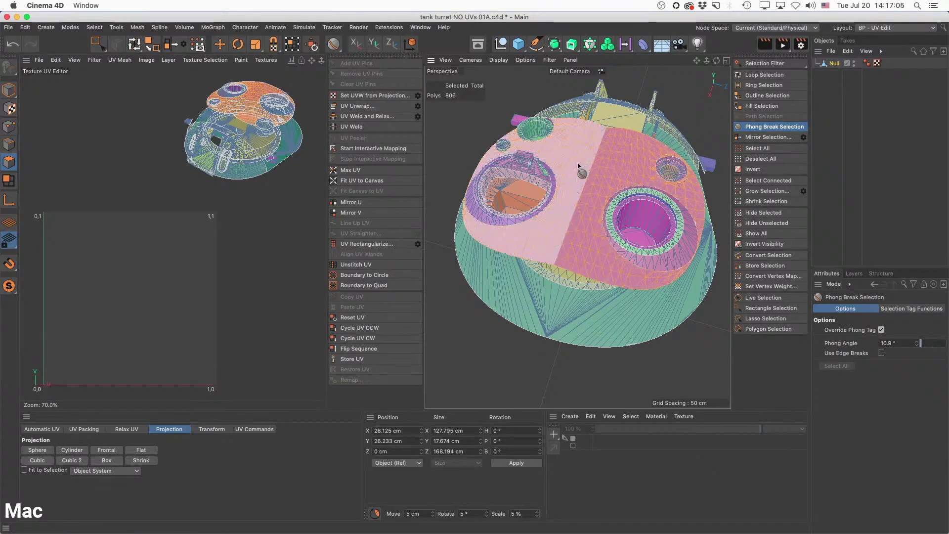
click(360, 107)
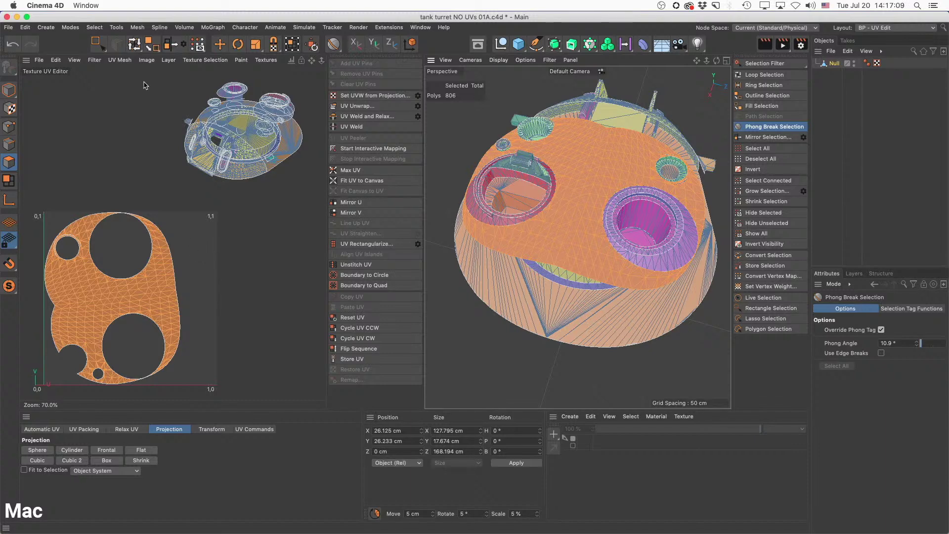
click(770, 213)
Pick the flat ring on the turret's underside with Phong Break Selection and run UV Unwrap on it.
alt+drag(640, 245, 659, 304)
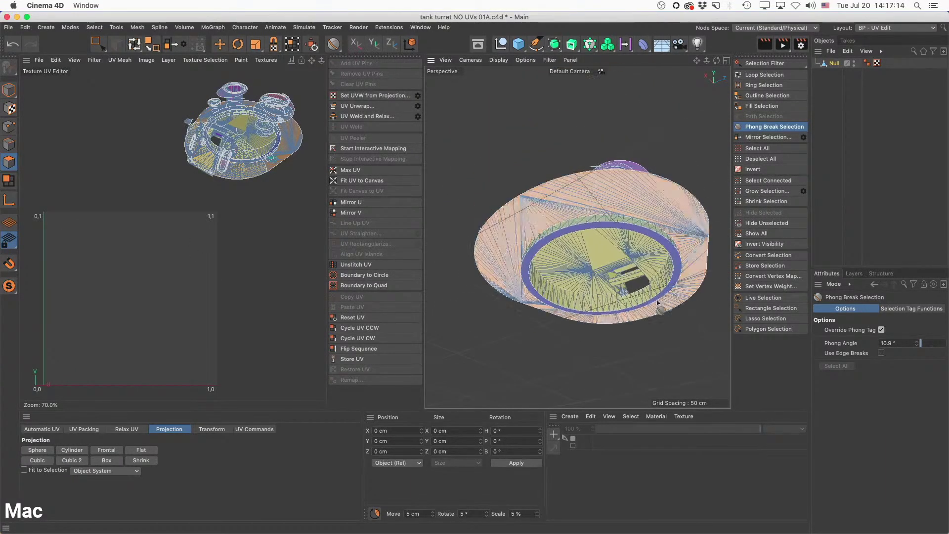
click(627, 198)
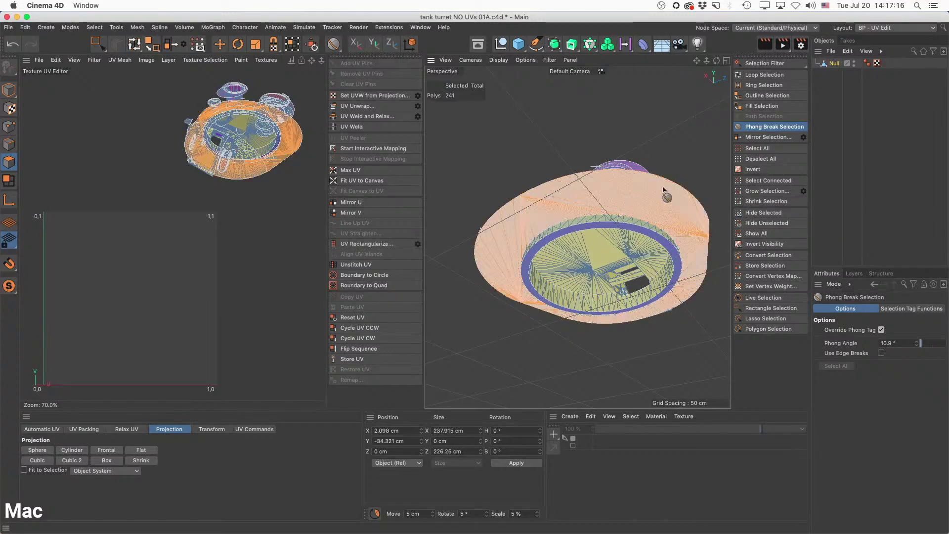
click(368, 106)
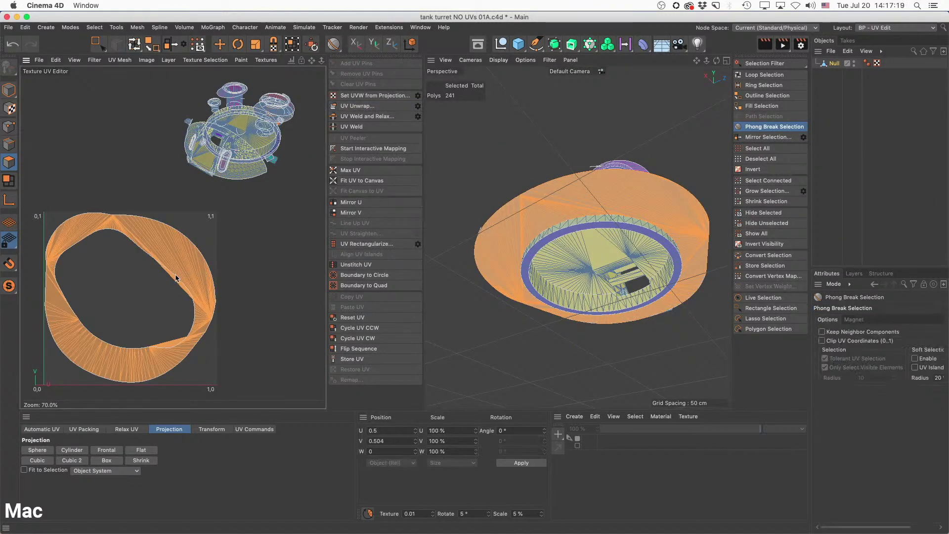
Reselect the underside ring's UV island and try relaxing it with LSCM, with Pin Point Selection turned off.
scroll(149, 238, up, 5)
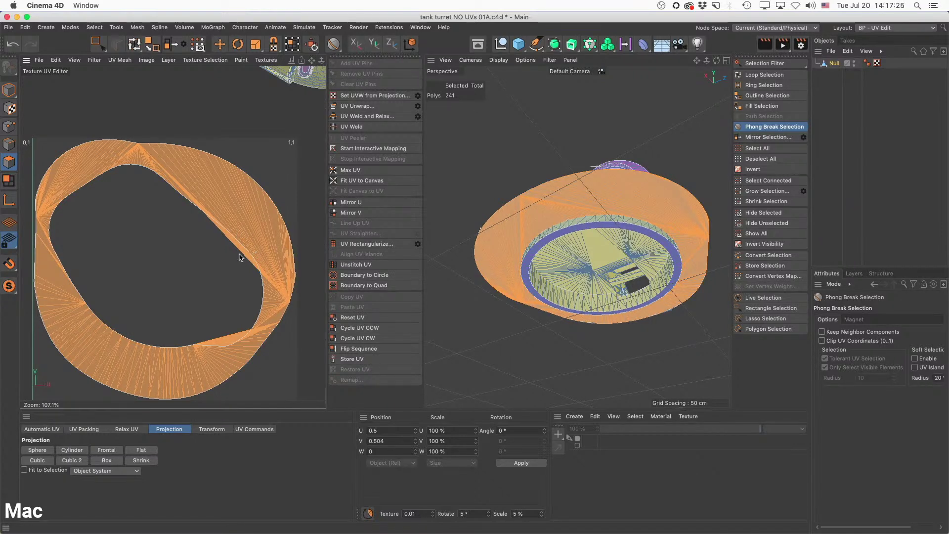
alt+middle_drag(241, 256, 261, 238)
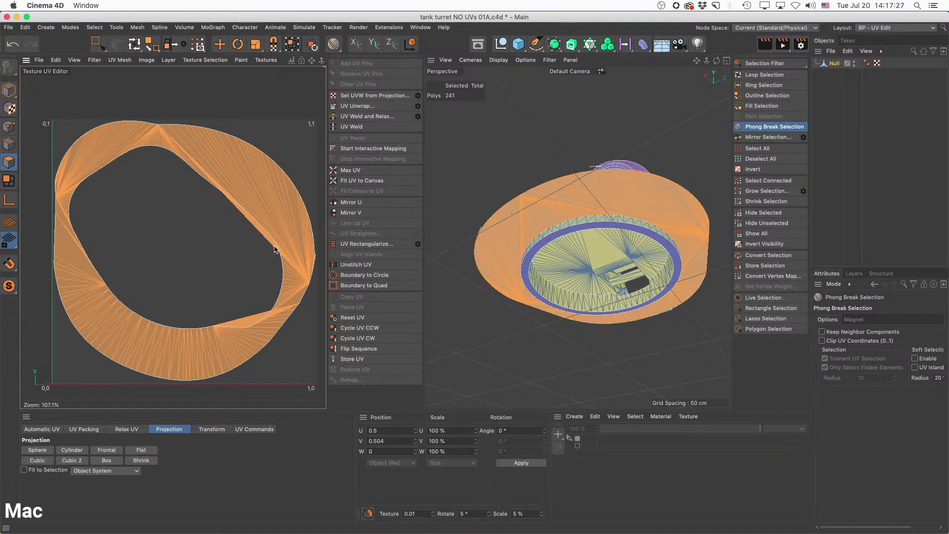
drag(100, 46, 122, 58)
click(111, 94)
scroll(280, 212, down, 4)
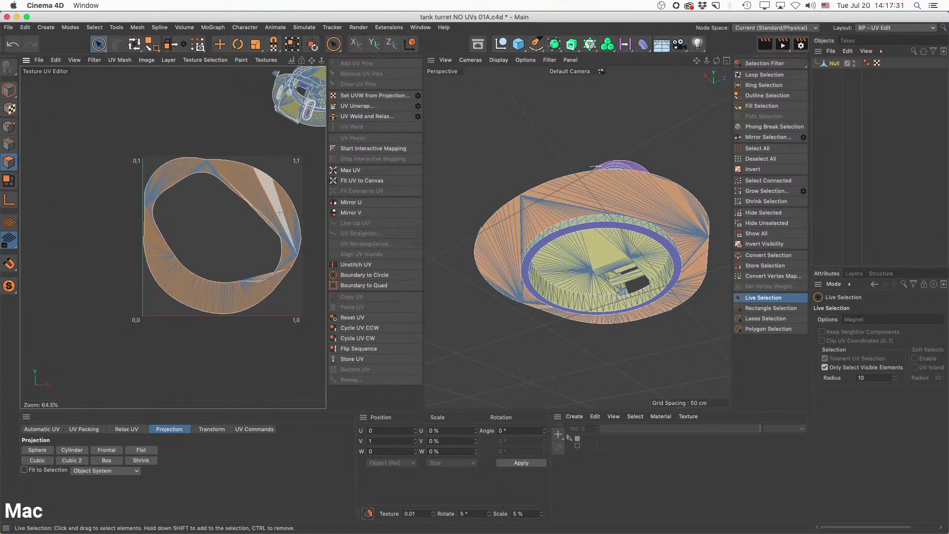
double_click(276, 198)
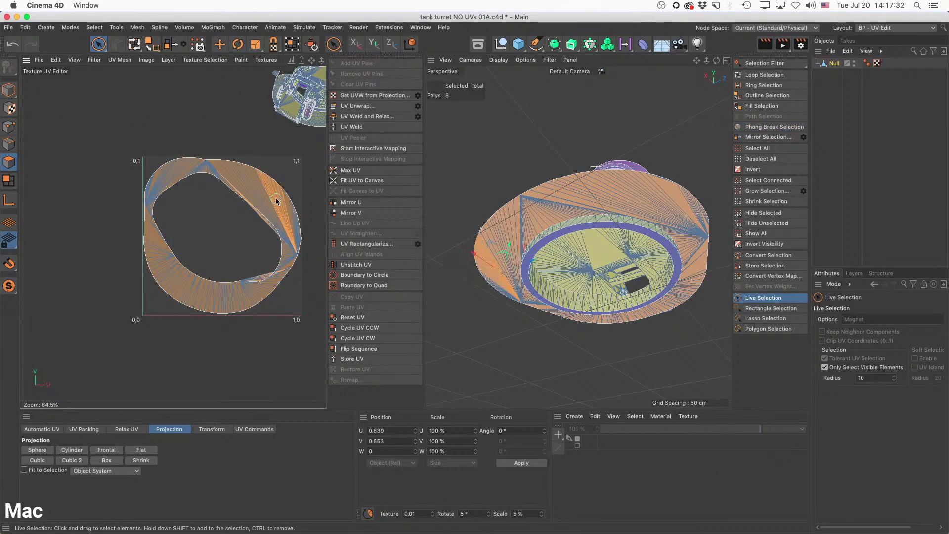
click(125, 429)
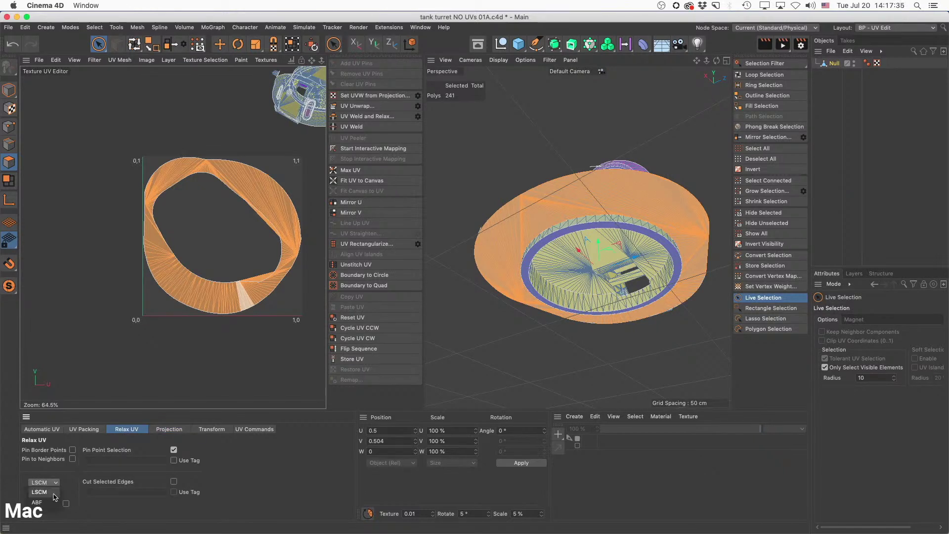
click(49, 494)
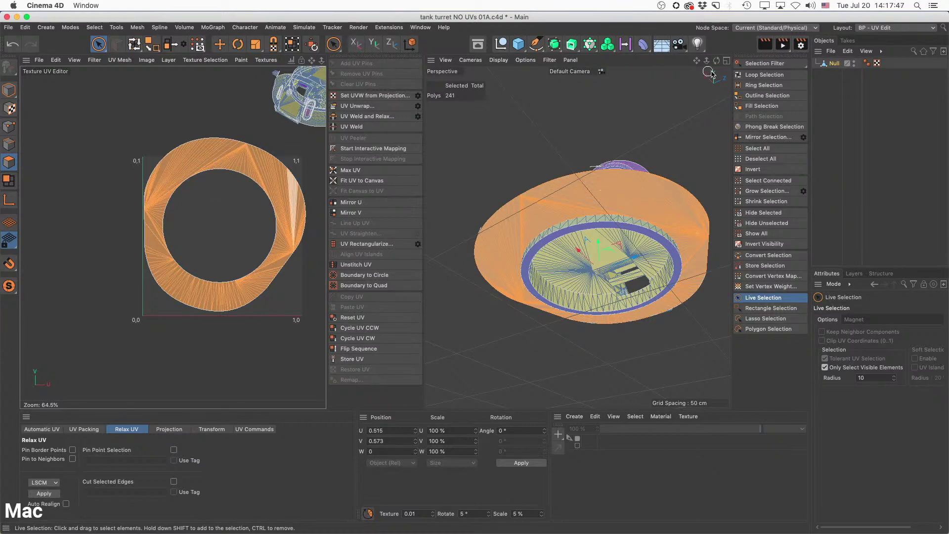
Show the turret in a maximized Top view and apply a Frontal UV projection to the underside ring.
click(726, 60)
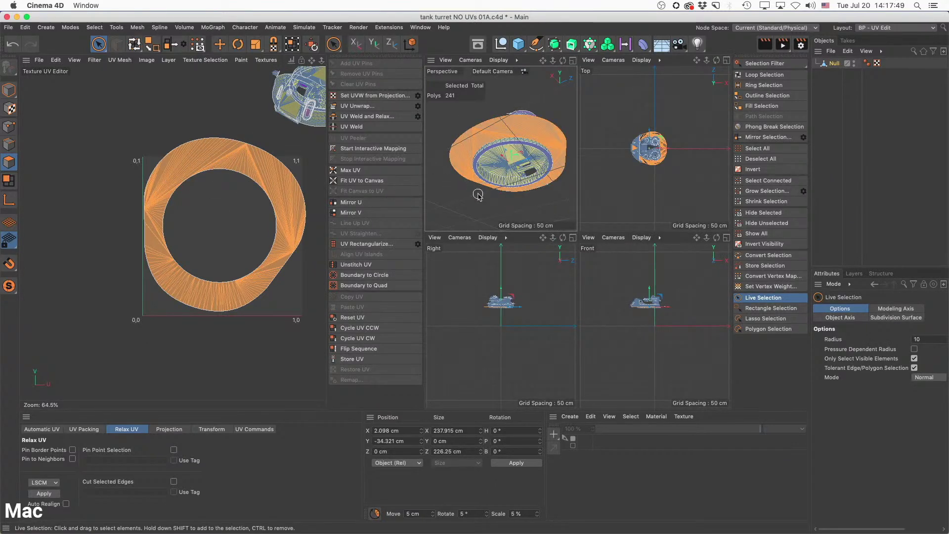
click(727, 61)
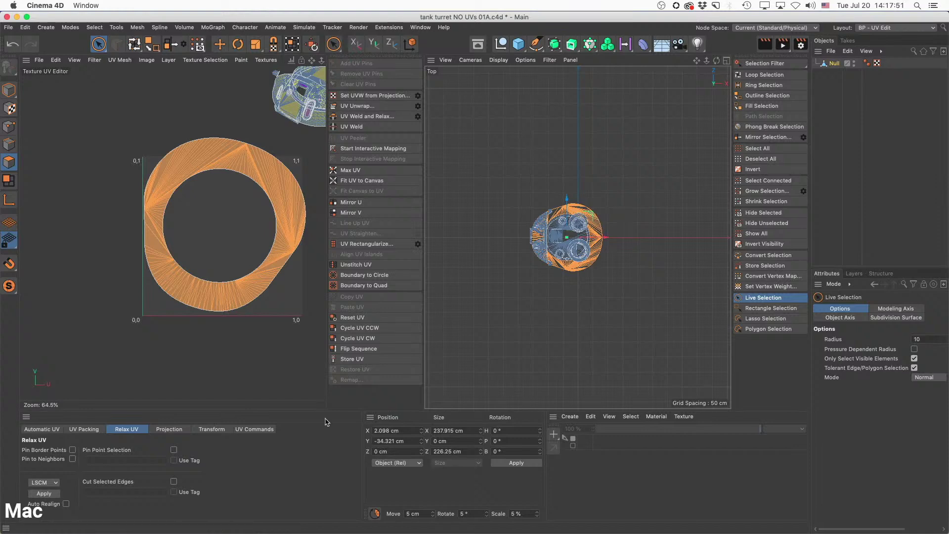
scroll(584, 243, up, 4)
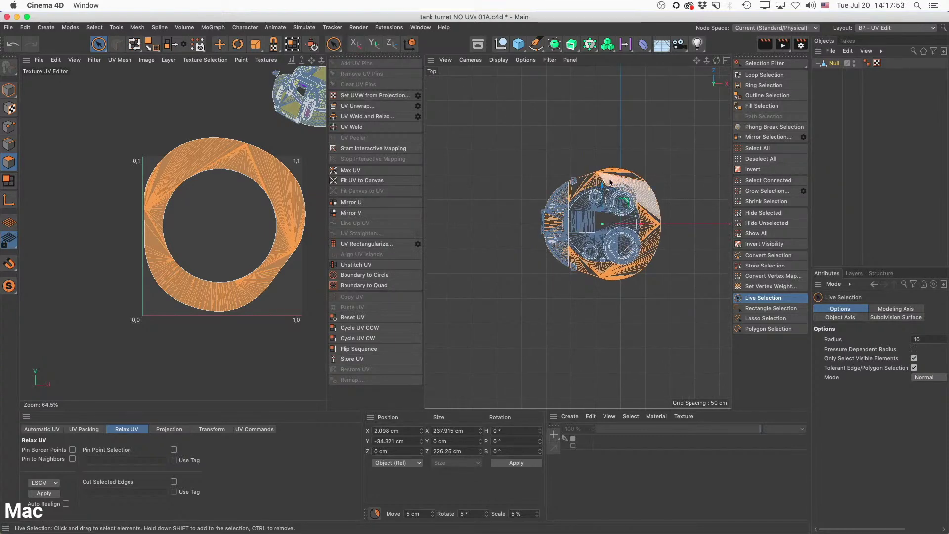
click(169, 429)
click(105, 450)
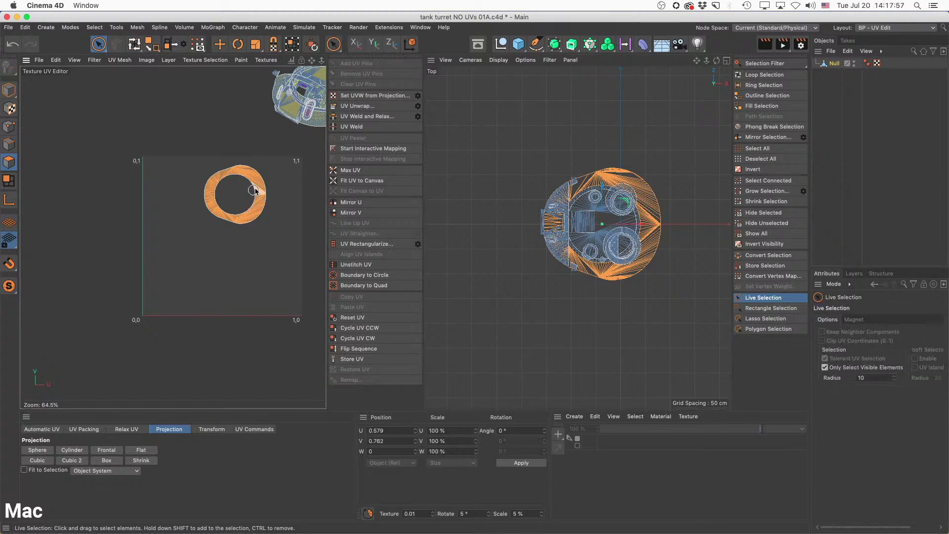
scroll(264, 188, up, 5)
scroll(285, 173, up, 5)
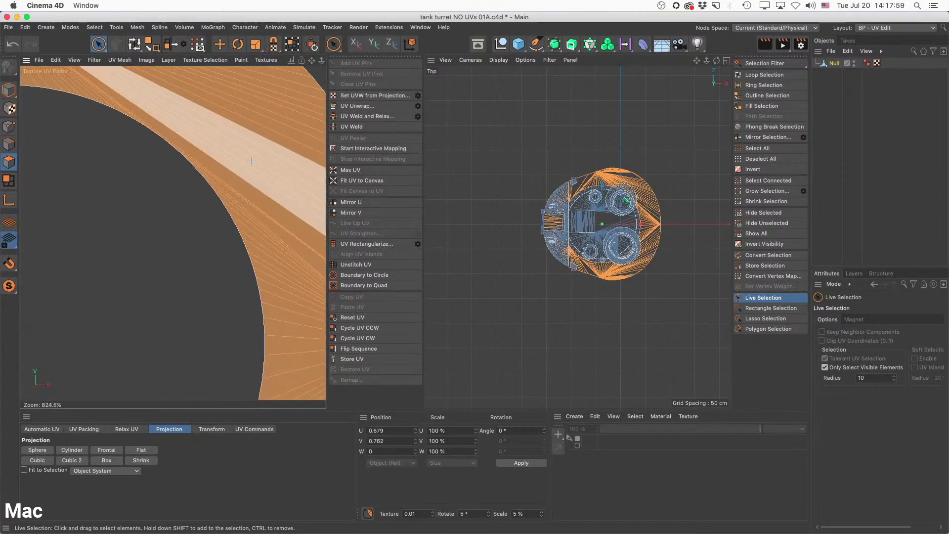
scroll(262, 165, down, 6)
scroll(257, 164, up, 2)
scroll(265, 205, down, 4)
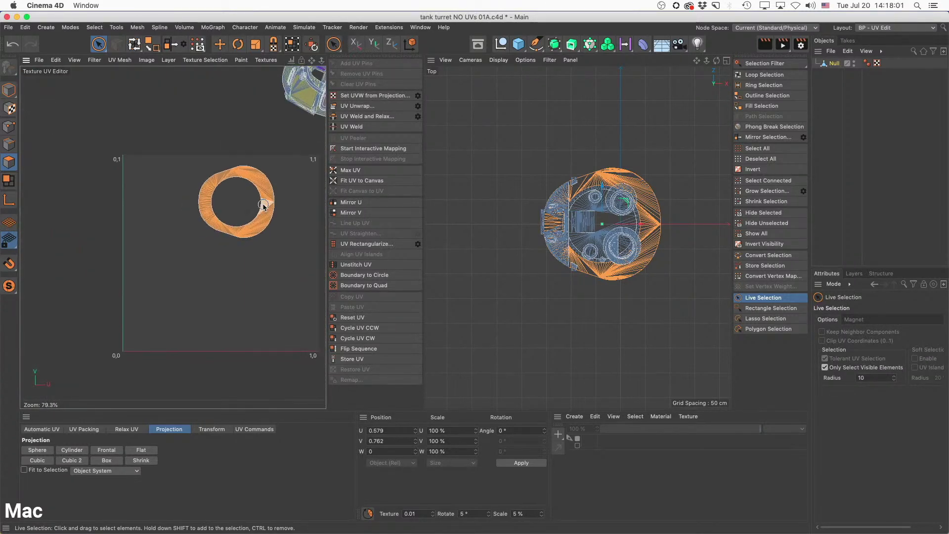
Move the underside ring's UV island off the canvas and hide the ring's polygons.
key(e)
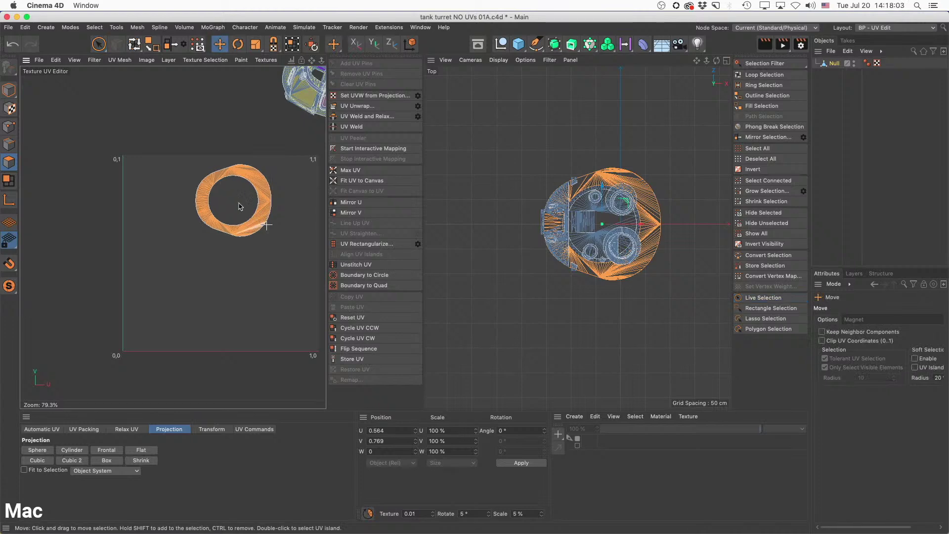
drag(237, 203, 51, 121)
click(774, 213)
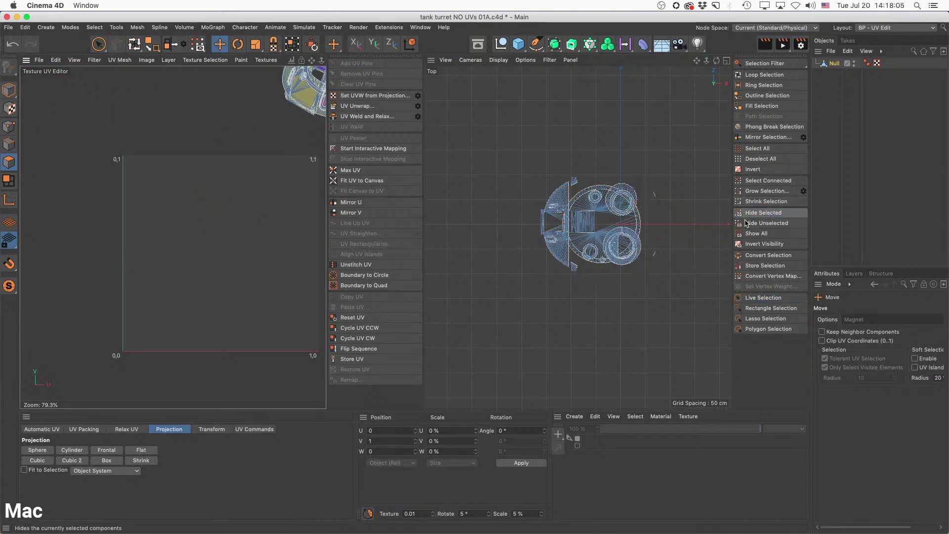
Return to the Perspective view and pick the turret's curved front shell with Phong Break Selection.
middle_click(568, 65)
middle_click(568, 65)
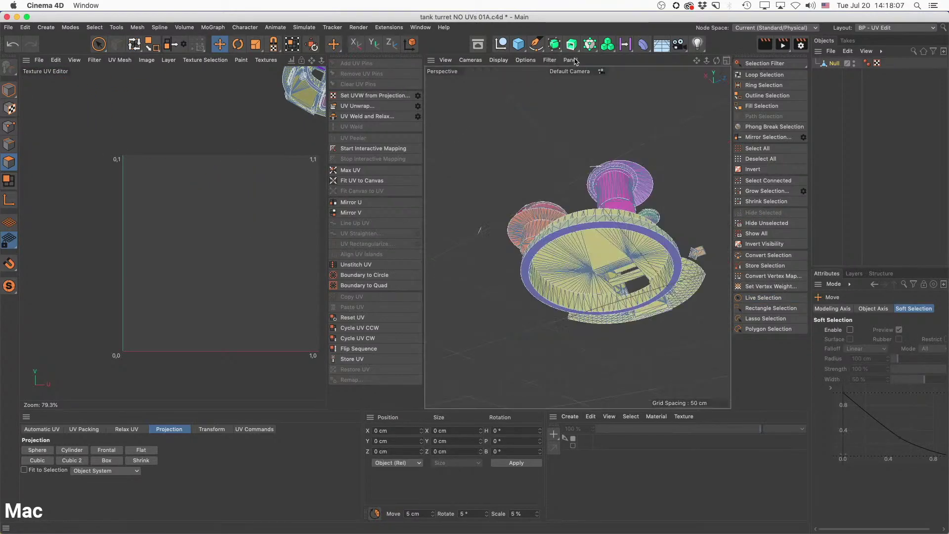
alt+drag(638, 245, 541, 258)
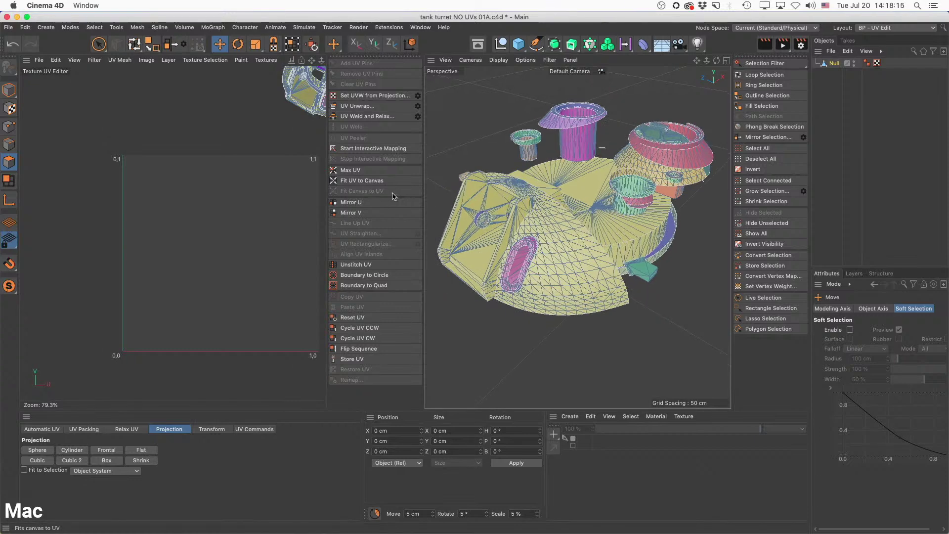
drag(424, 229, 329, 229)
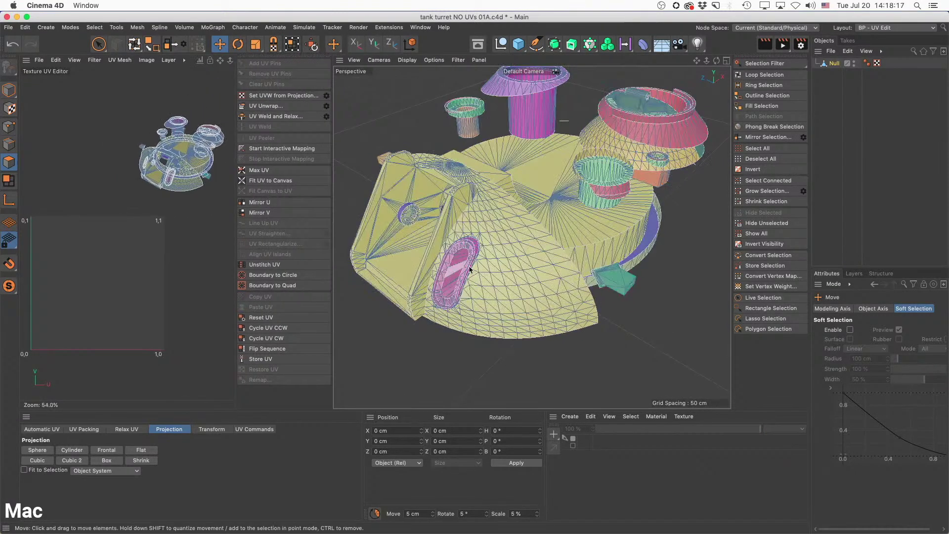
click(775, 126)
click(536, 261)
Pick the outer rim of the oval slot in the turret's front shell with Phong Break Selection.
alt+drag(513, 268, 650, 237)
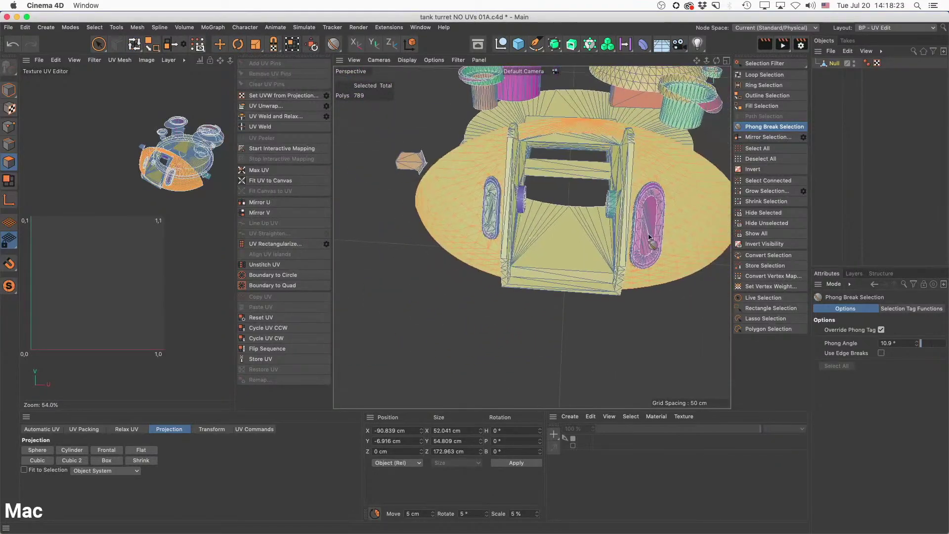
alt+right_drag(645, 220, 771, 213)
mouse_move(772, 213)
alt+mouse_down()
mouse_move(610, 212)
mouse_move(601, 257)
alt+mouse_up()
click(577, 224)
alt+drag(596, 260, 596, 256)
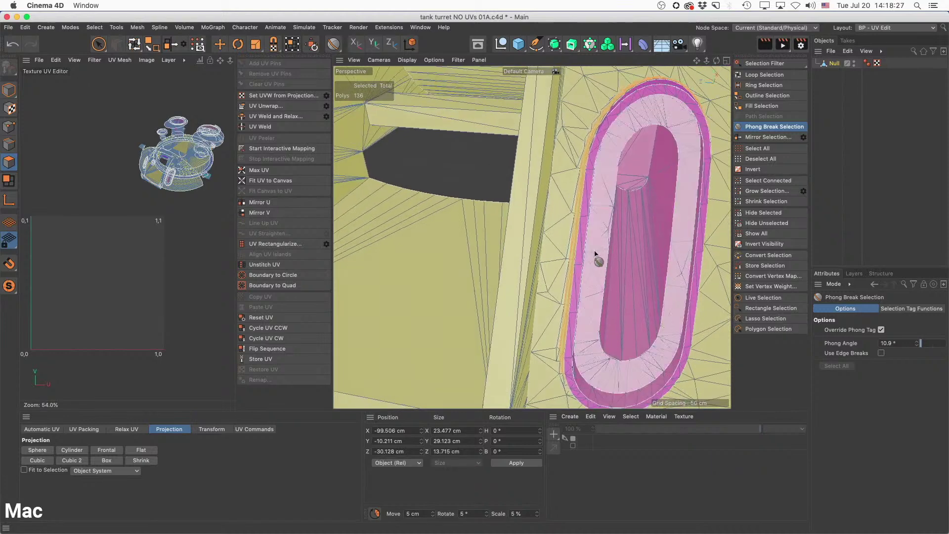
Set the Phong Break Selection's Phong Angle to 38.3° and pick the oval slot's rim surfaces again.
alt+middle_drag(595, 256, 561, 217)
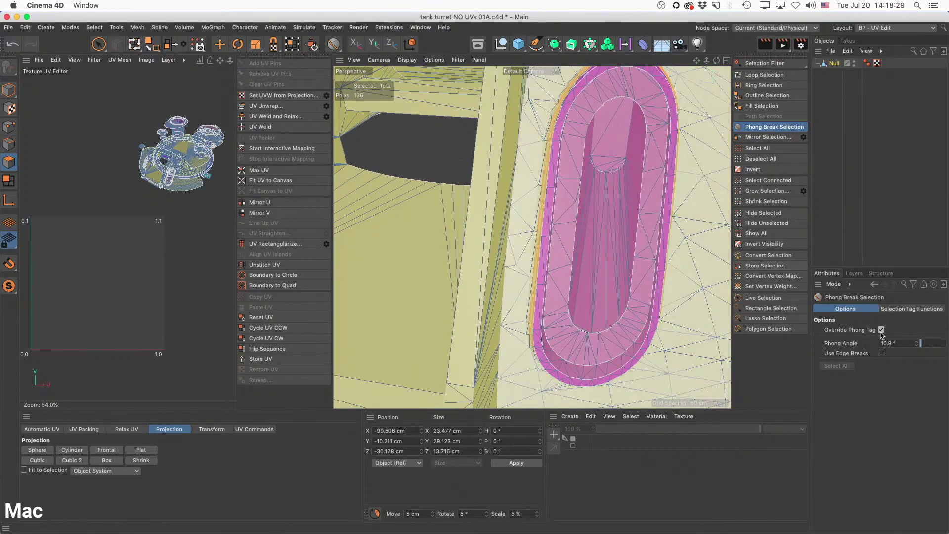
drag(926, 348, 927, 348)
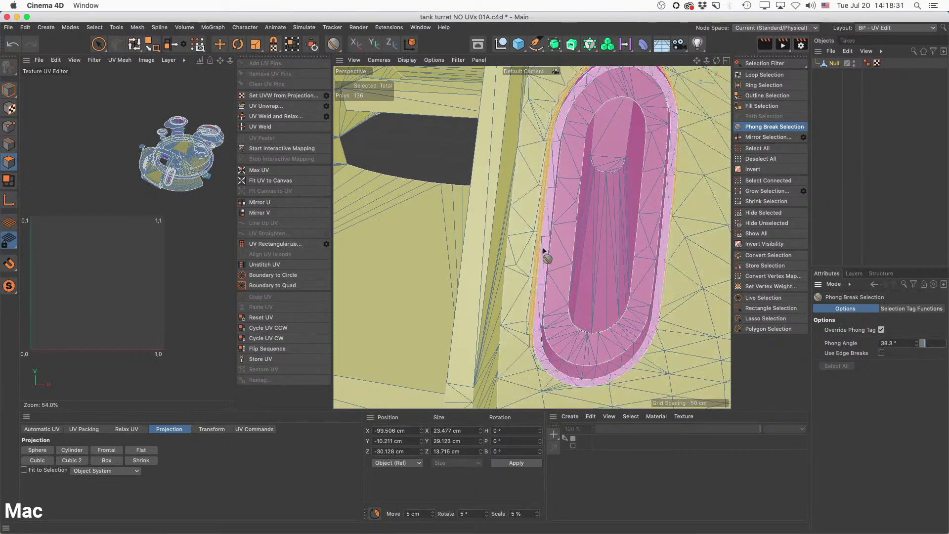
click(544, 251)
alt+drag(543, 251, 440, 233)
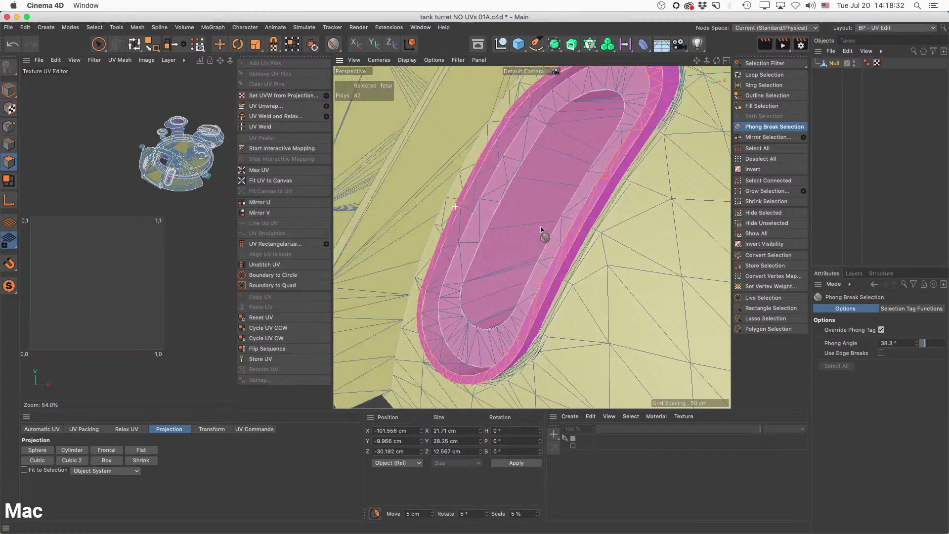
click(576, 237)
Select all polygons of the small box protruding from the turret's side and run UV Unwrap on them.
alt+drag(576, 237, 610, 214)
alt+right_drag(610, 214, 589, 212)
alt+drag(589, 213, 663, 199)
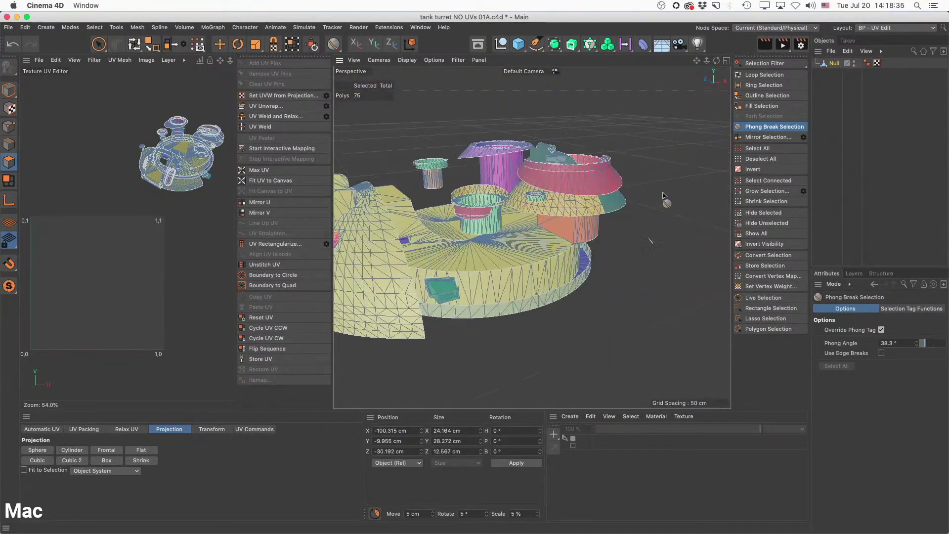
alt+right_drag(440, 296, 490, 283)
alt+drag(490, 283, 588, 281)
alt+drag(496, 245, 513, 228)
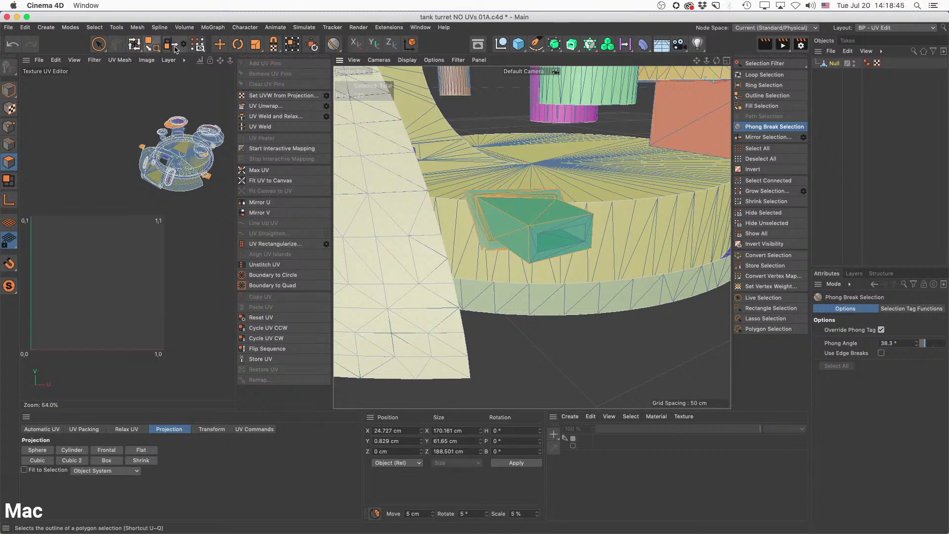
key(e)
click(511, 242)
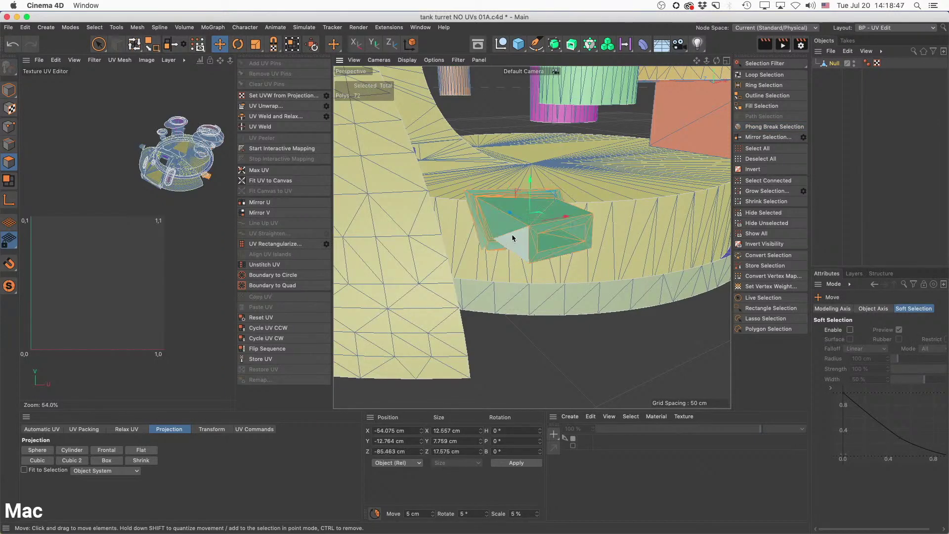
scroll(409, 265, down, 10)
scroll(567, 212, up, 8)
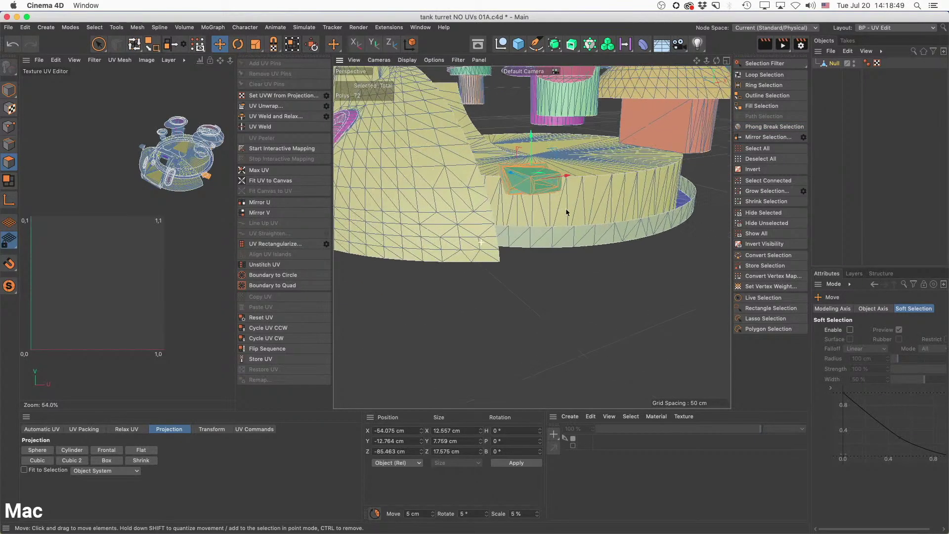
click(267, 106)
alt+middle_drag(155, 268, 42, 285)
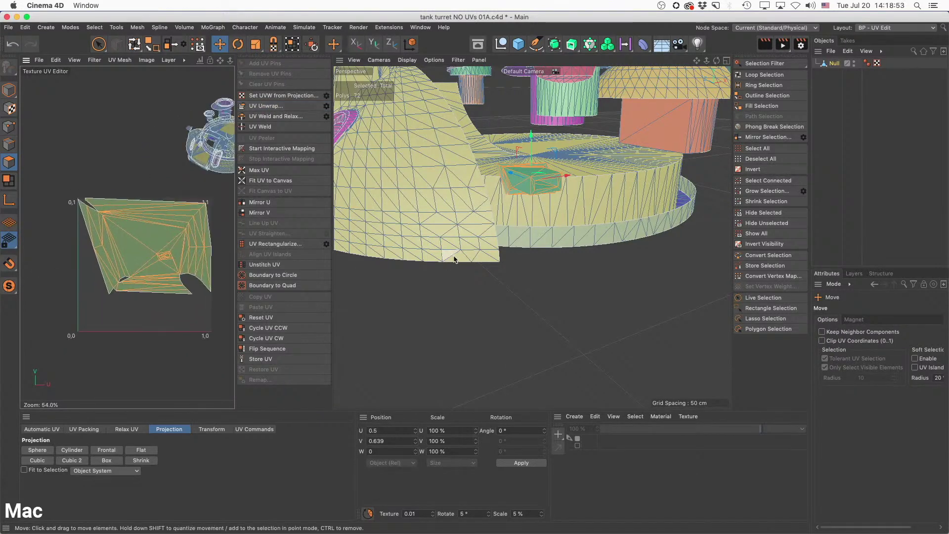
Switch to edge mode and select the first corner seam edges along the protruding box's lower side.
drag(333, 281, 473, 280)
alt+right_drag(604, 197, 667, 206)
alt+drag(651, 203, 702, 242)
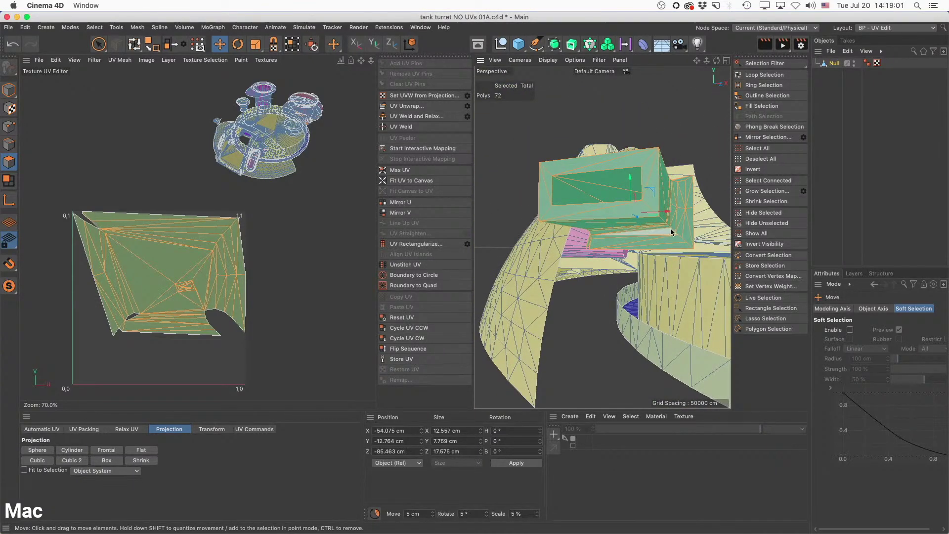
drag(377, 225, 343, 225)
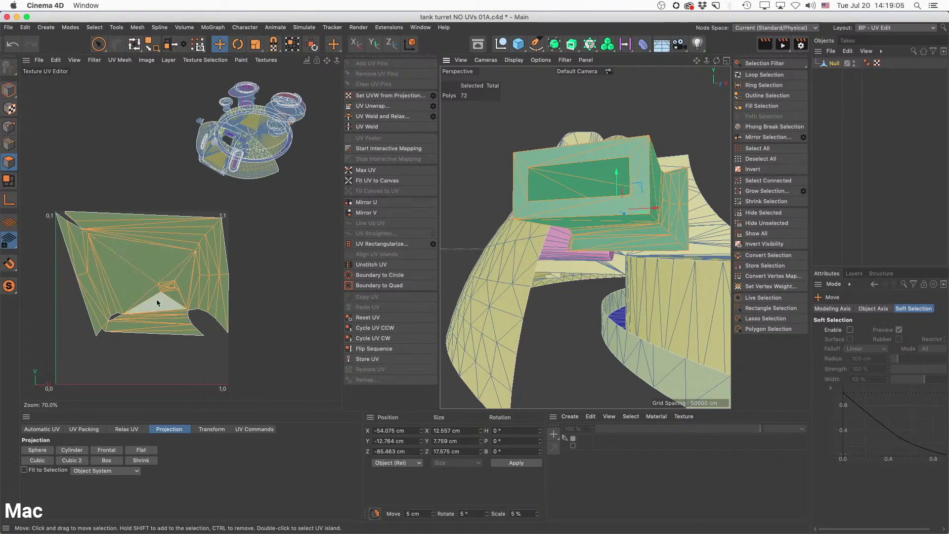
alt+drag(648, 223, 675, 228)
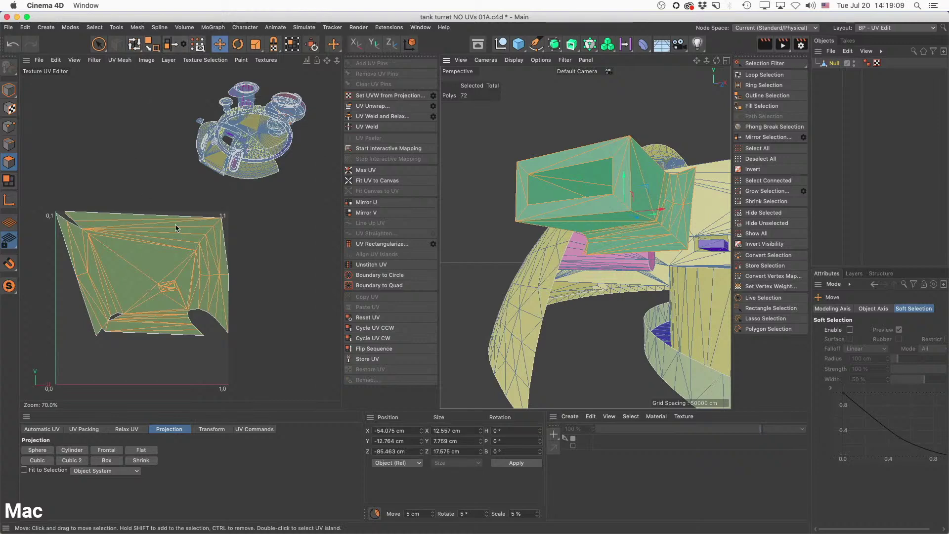
click(9, 145)
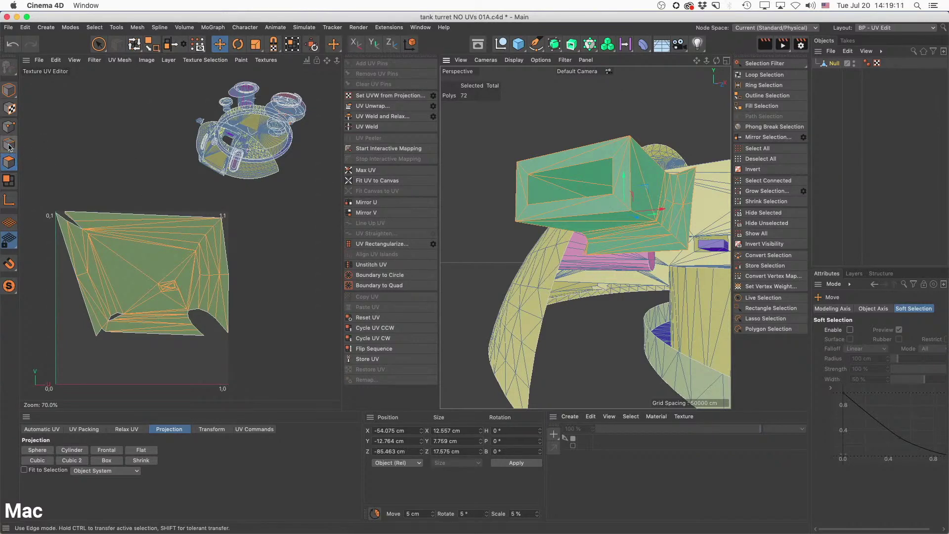
scroll(614, 218, up, 5)
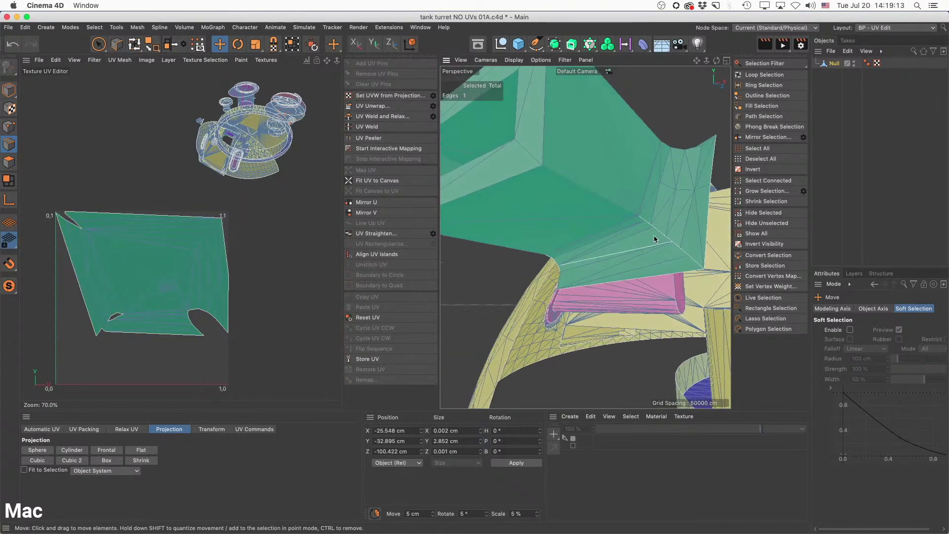
scroll(639, 215, up, 5)
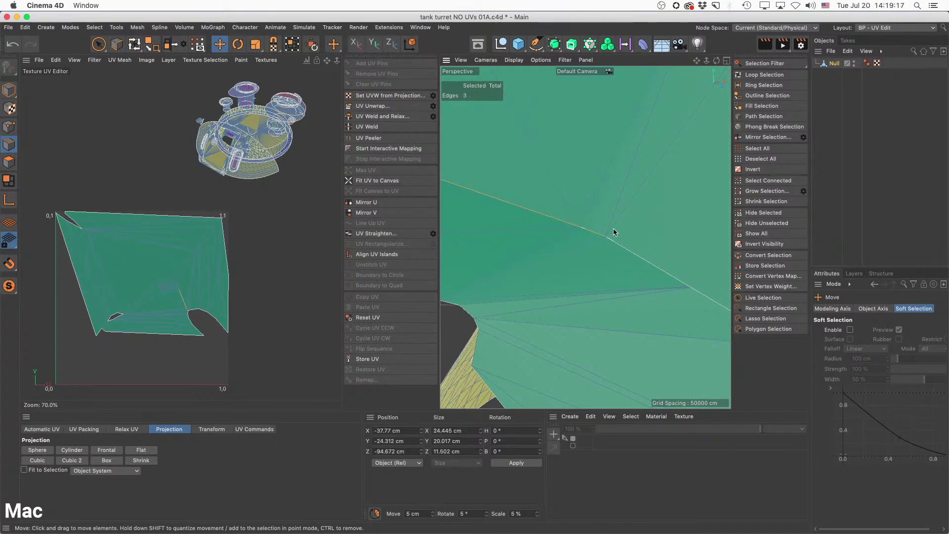
shift+click(551, 219)
Add the edges along the protruding box's second corner to the seam selection.
alt+right_drag(551, 219, 500, 206)
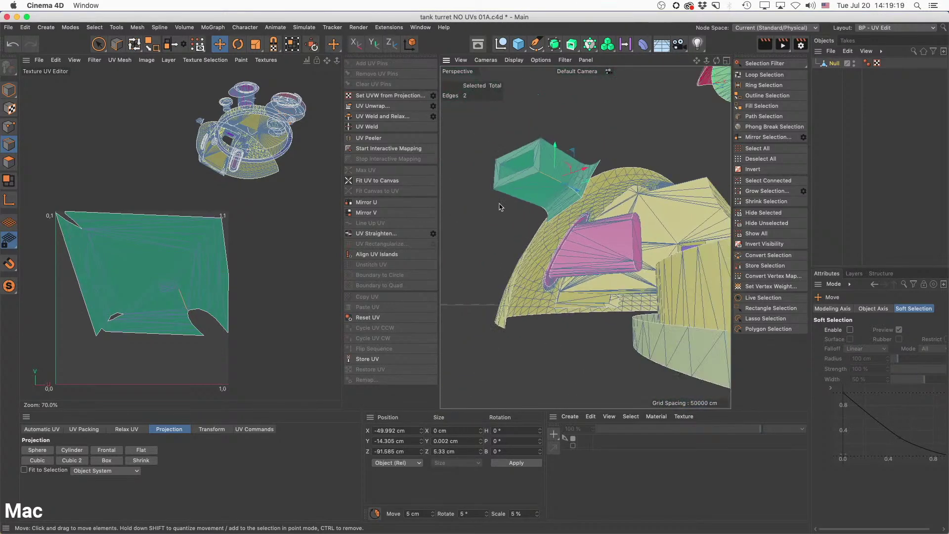
alt+drag(500, 206, 514, 210)
alt+right_drag(556, 180, 598, 178)
alt+drag(598, 181, 673, 133)
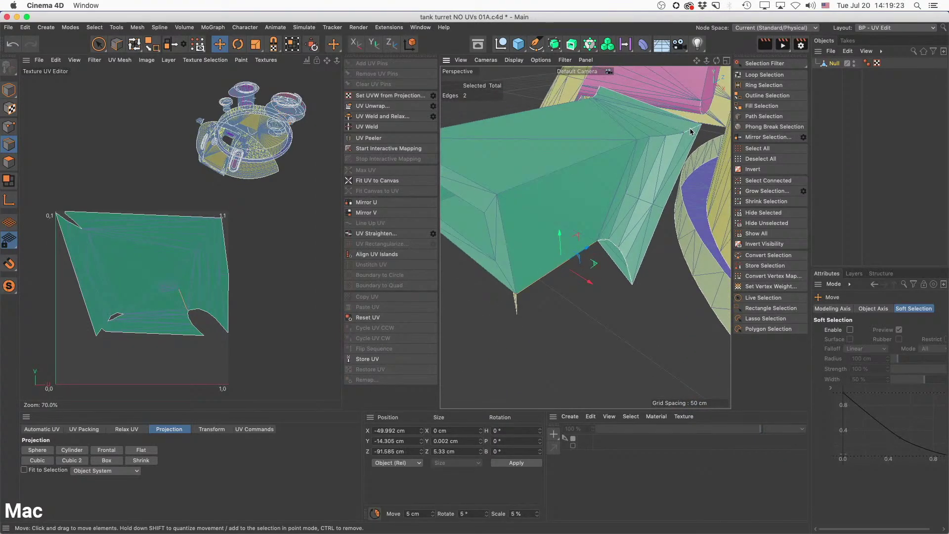
alt+drag(552, 181, 577, 212)
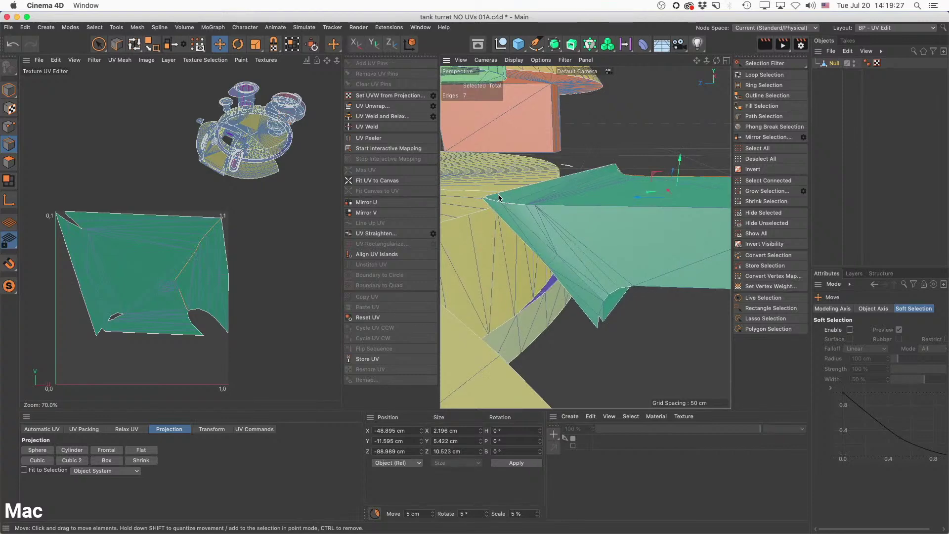
Extend the seam selection with the edges along the box's third corner and the long edge of its fourth.
alt+right_drag(498, 194, 554, 199)
alt+middle_drag(546, 251, 547, 223)
alt+drag(533, 205, 519, 150)
alt+middle_drag(599, 196, 546, 218)
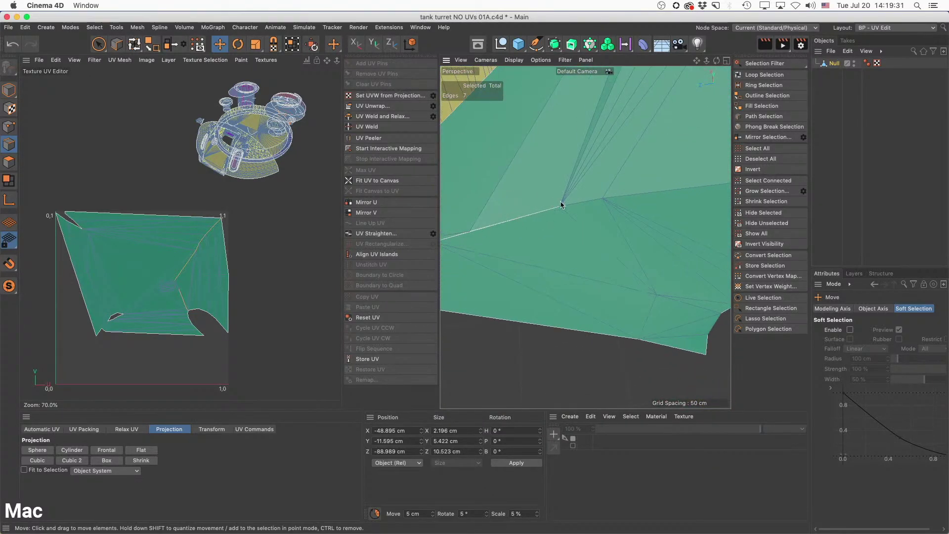
scroll(608, 204, down, 6)
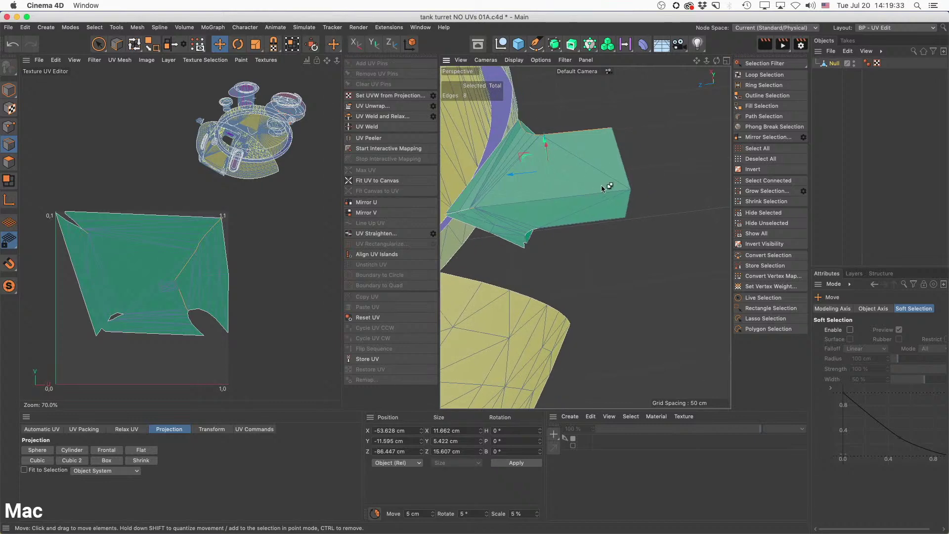
alt+drag(583, 186, 625, 314)
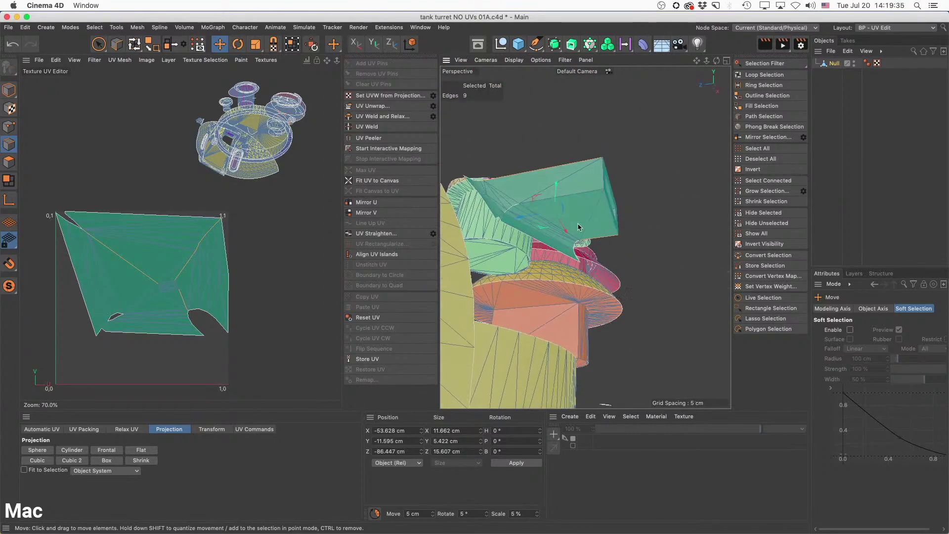
alt+right_drag(585, 197, 619, 197)
alt+middle_drag(607, 201, 657, 197)
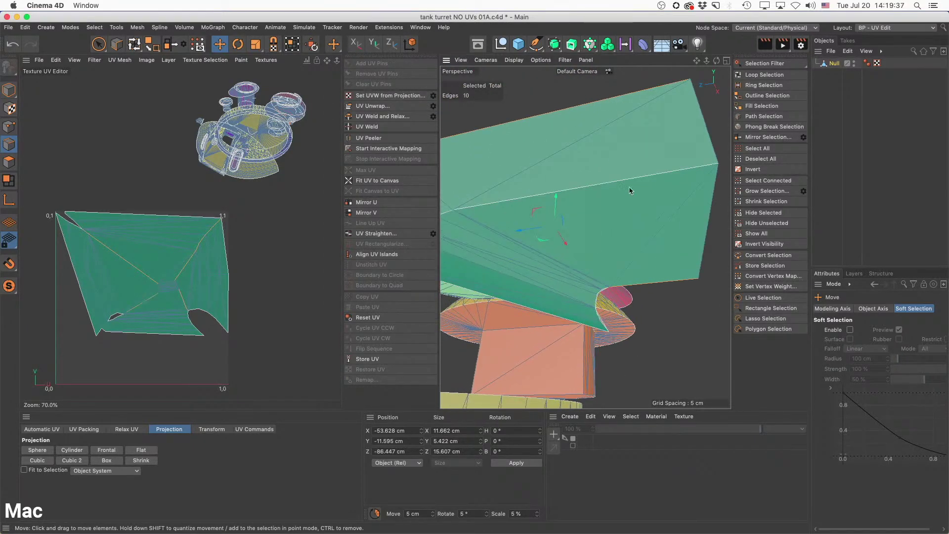
Complete the box's fourth corner seam and run UV Unwrap along all four corner seams.
alt+drag(587, 237, 608, 211)
alt+right_drag(533, 220, 564, 218)
alt+drag(540, 210, 580, 199)
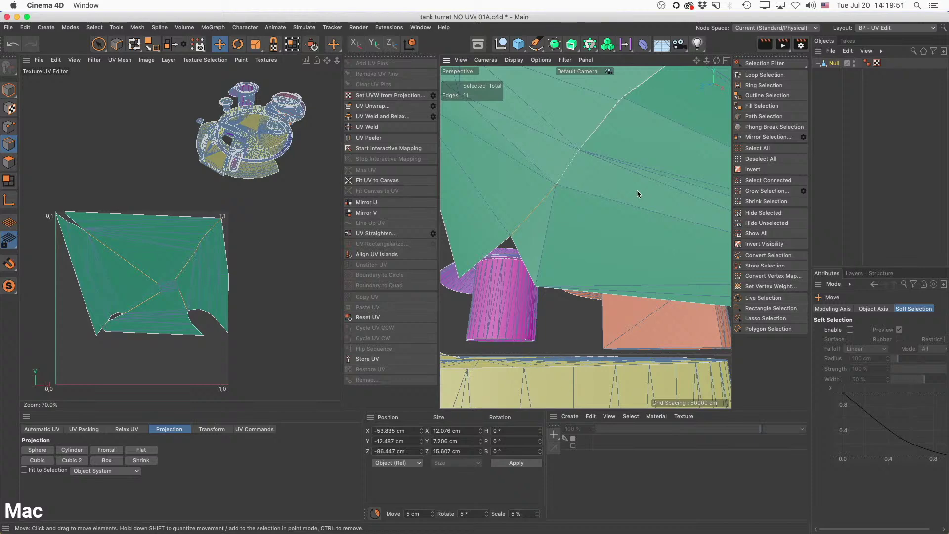
alt+right_drag(638, 194, 578, 218)
alt+drag(641, 194, 514, 212)
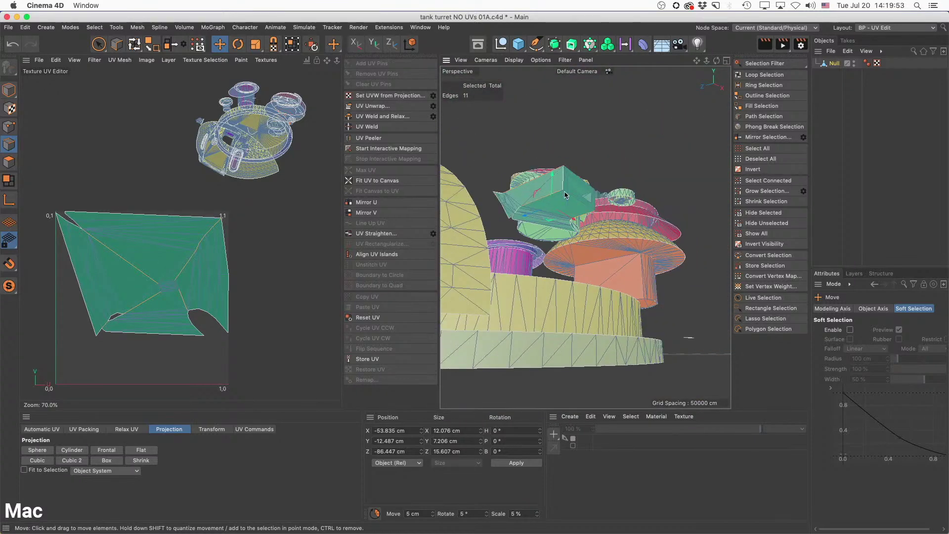
click(375, 105)
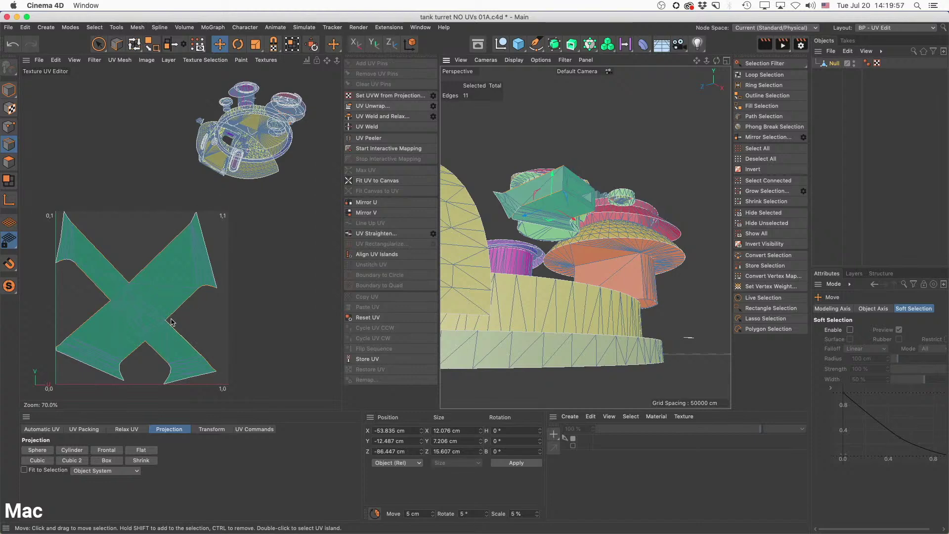
Select the four edges around the box's recessed opening and run UV Unwrap to separate the recess into its own island.
alt+right_drag(568, 190, 573, 208)
alt+drag(579, 202, 692, 170)
scroll(638, 158, up, 2)
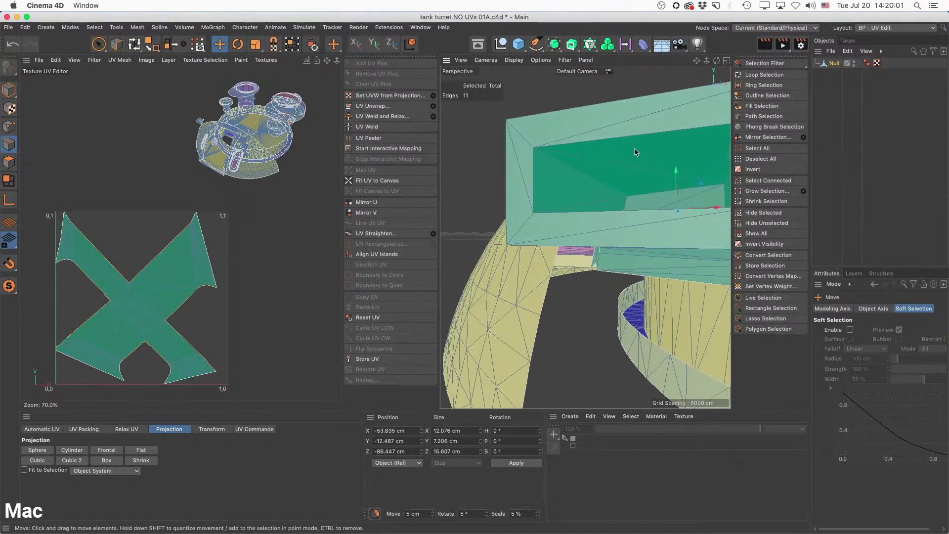
scroll(632, 144, up, 3)
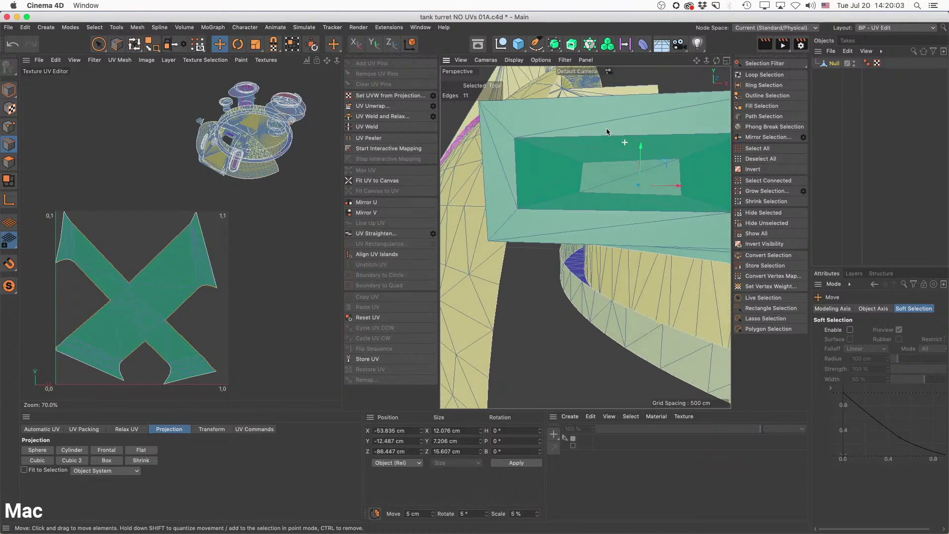
click(579, 139)
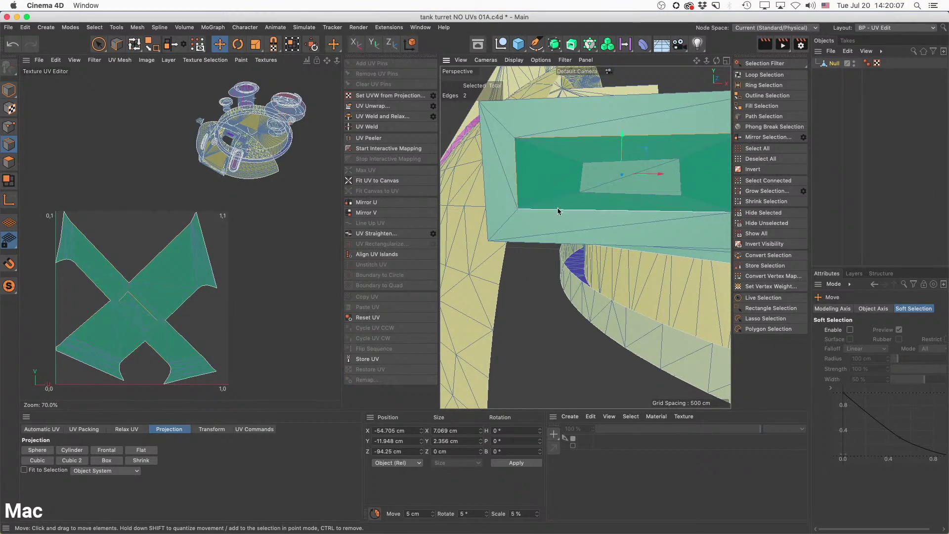
shift+click(557, 211)
alt+drag(585, 237, 615, 189)
shift+click(655, 176)
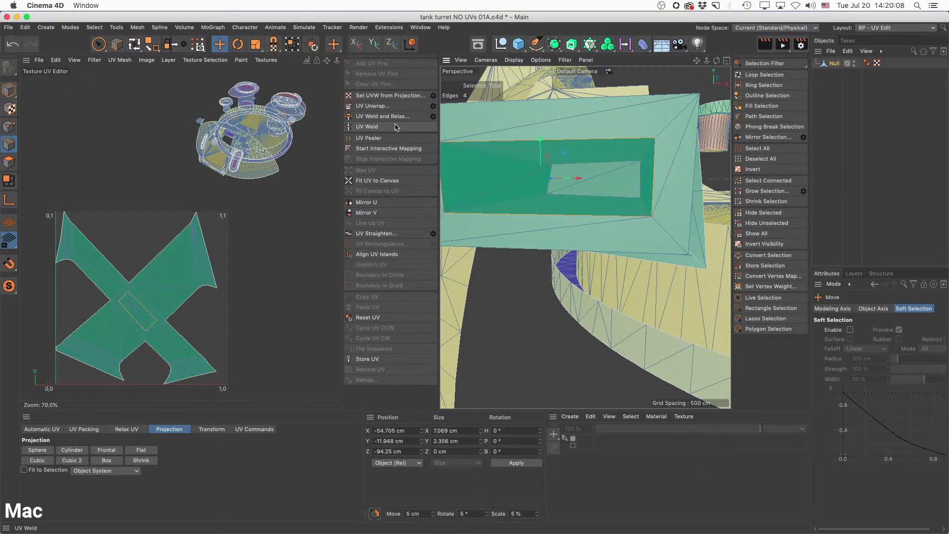
click(373, 106)
scroll(198, 276, down, 1)
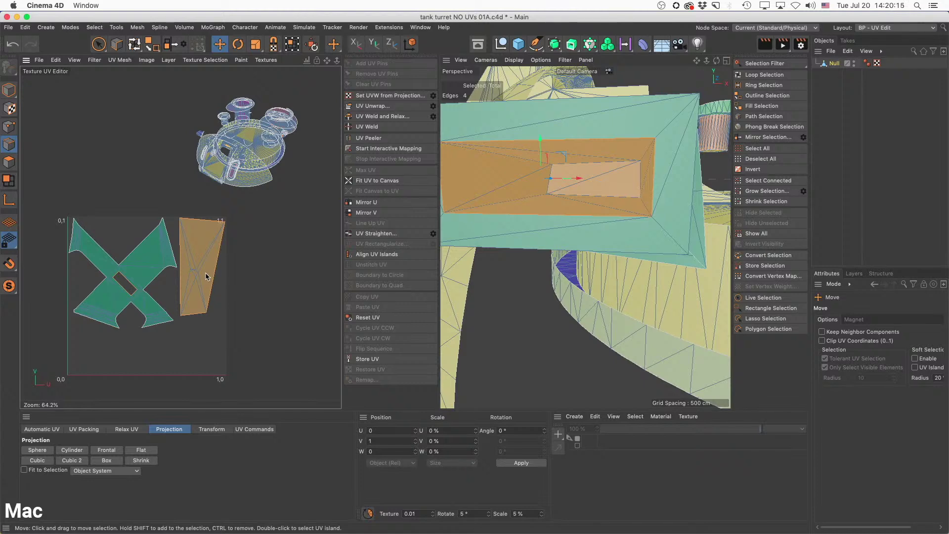
Select the four inner corner edges of the recess and unwrap it along those seams.
alt+drag(547, 164, 573, 176)
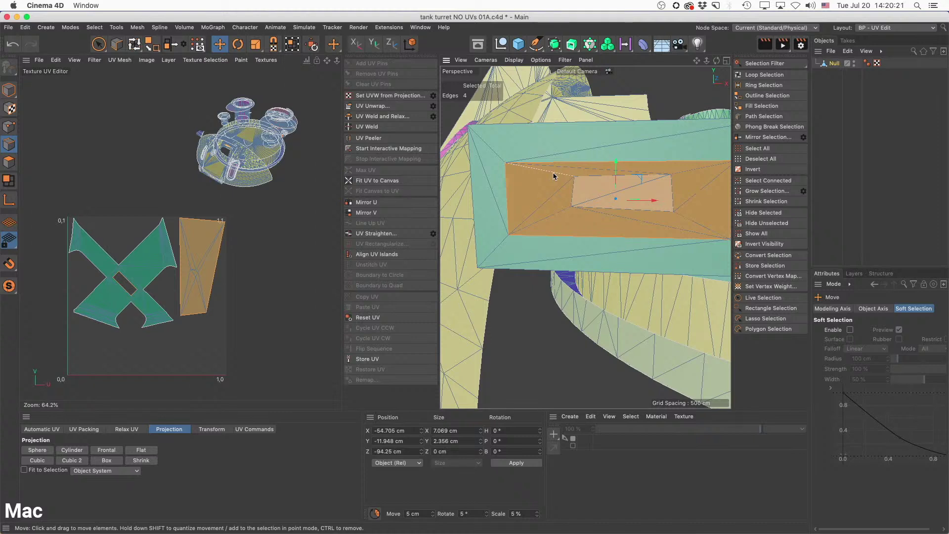
click(564, 211)
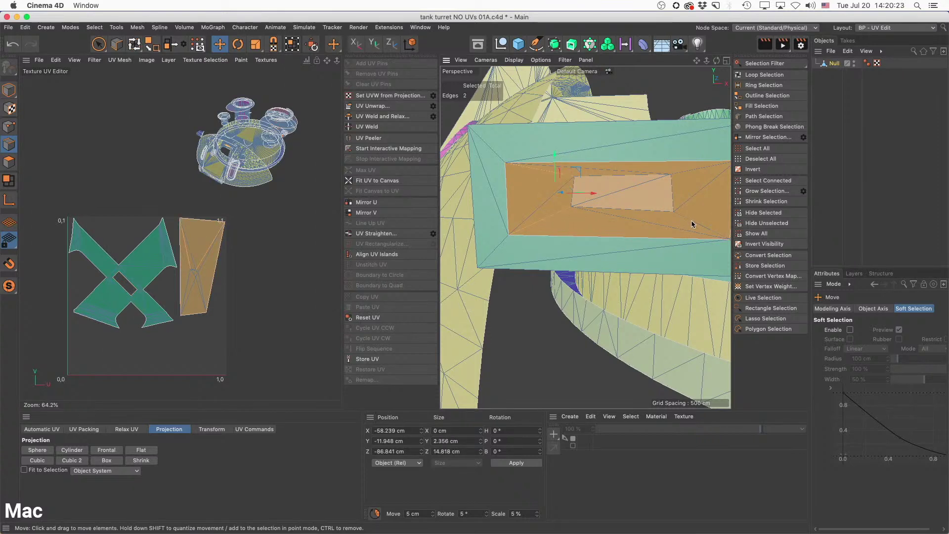
shift+click(692, 221)
alt+drag(692, 222, 682, 176)
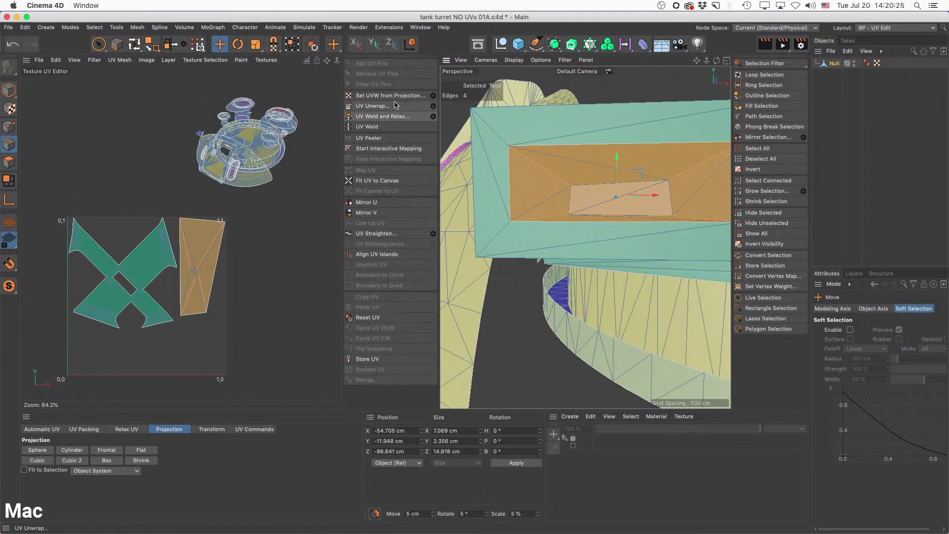
click(372, 106)
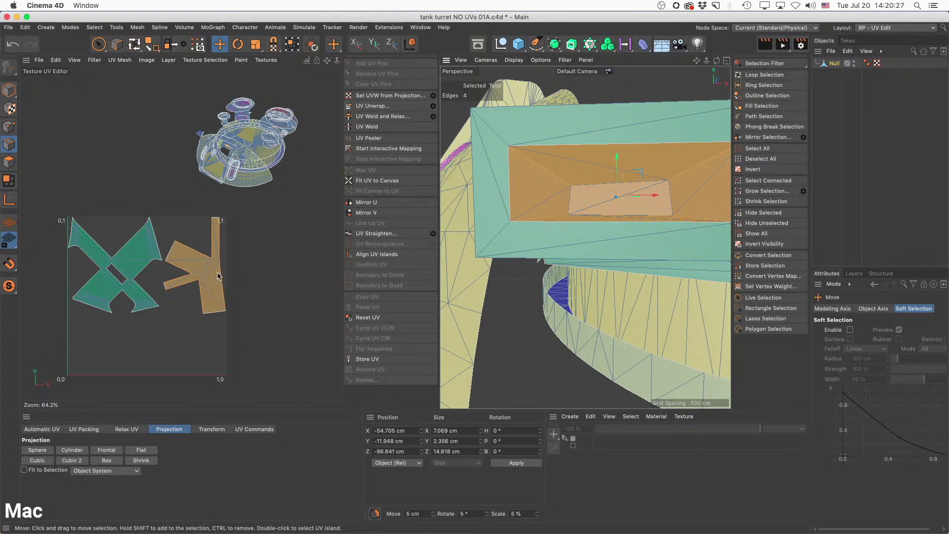
Examine the recess's unwrapped UV island against the matching recess faces on the box.
scroll(218, 276, up, 5)
scroll(198, 297, down, 8)
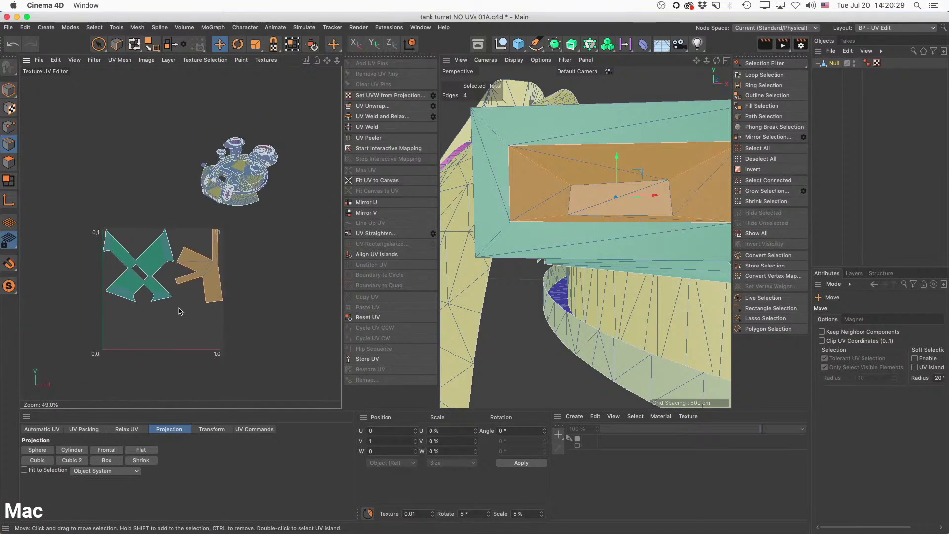
click(132, 429)
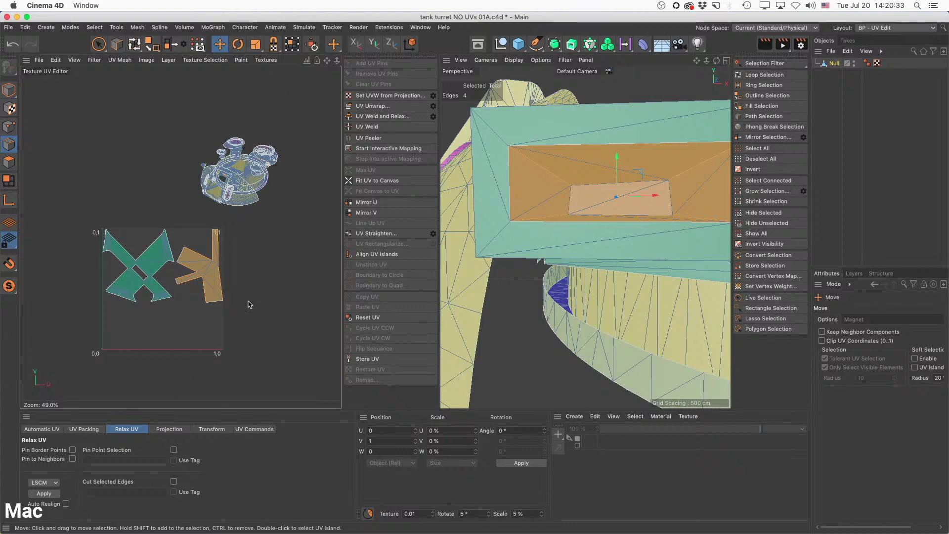
scroll(202, 271, up, 5)
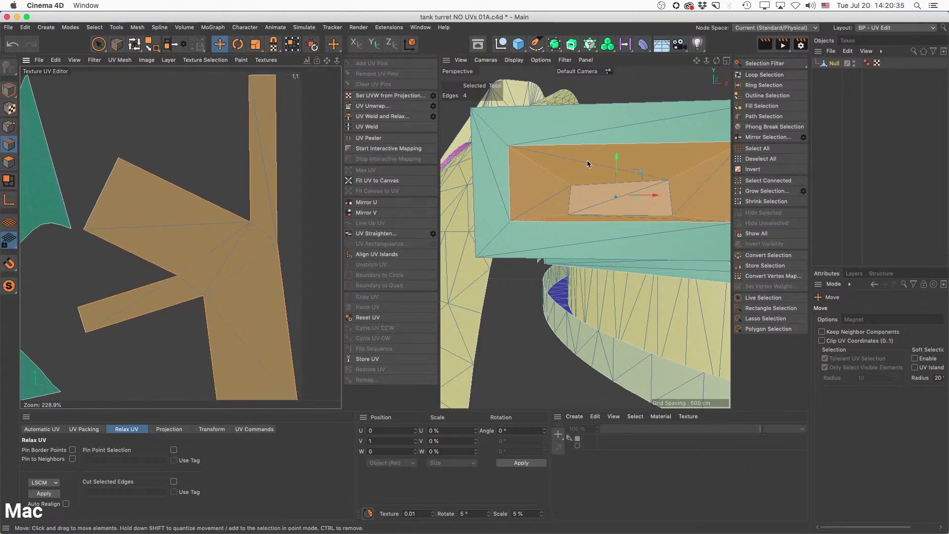
alt+drag(638, 199, 691, 223)
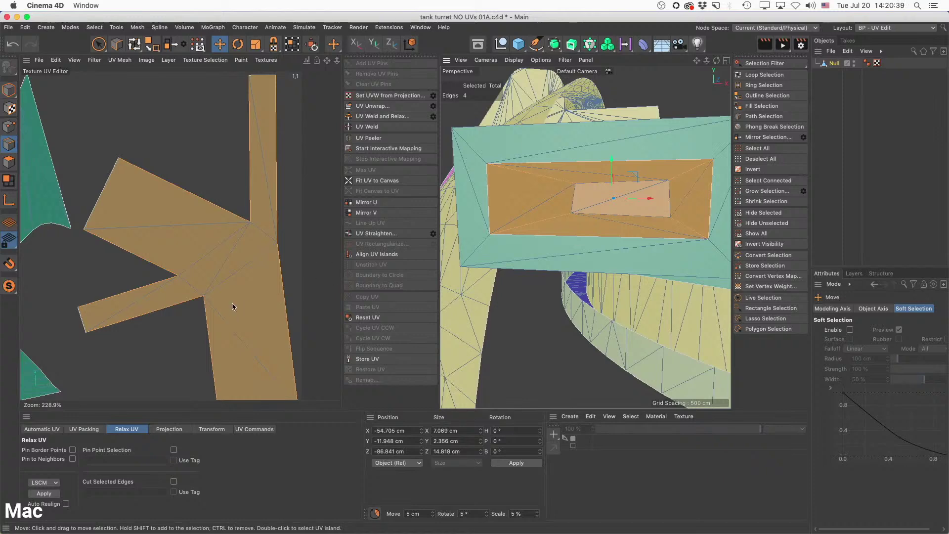
scroll(273, 263, down, 3)
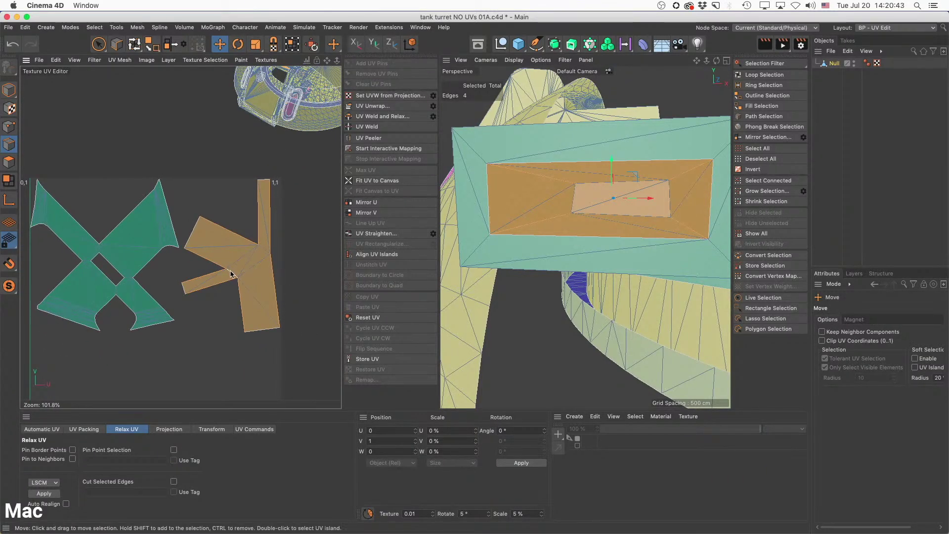
scroll(230, 275, down, 2)
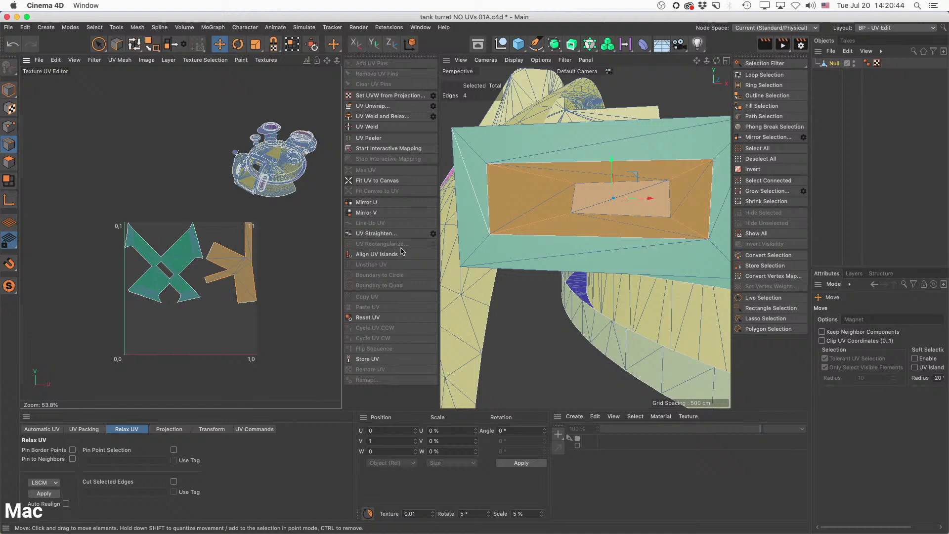
In polygon mode, move the box's UV islands clear of the canvas and hide the box's polygons.
click(176, 254)
click(15, 169)
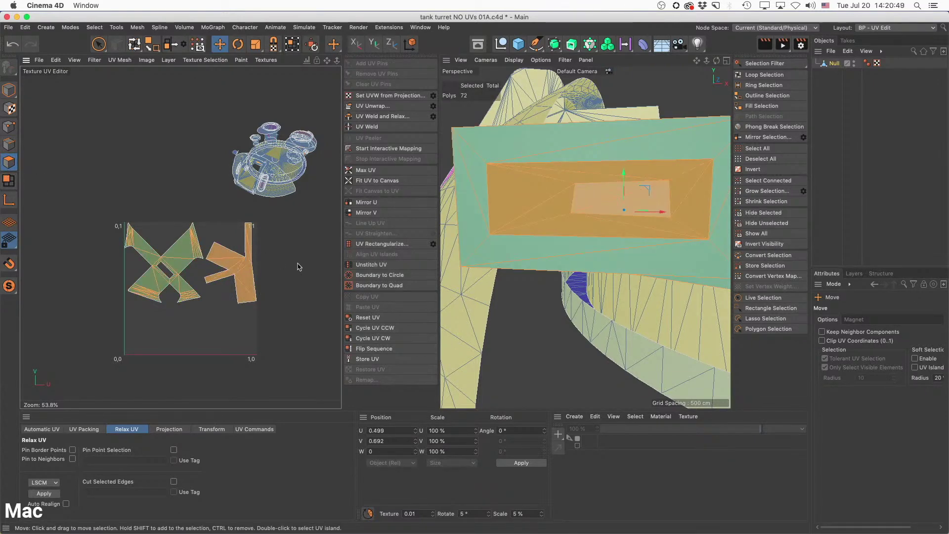
scroll(699, 211, down, 5)
alt+drag(676, 230, 570, 261)
alt+drag(628, 205, 634, 232)
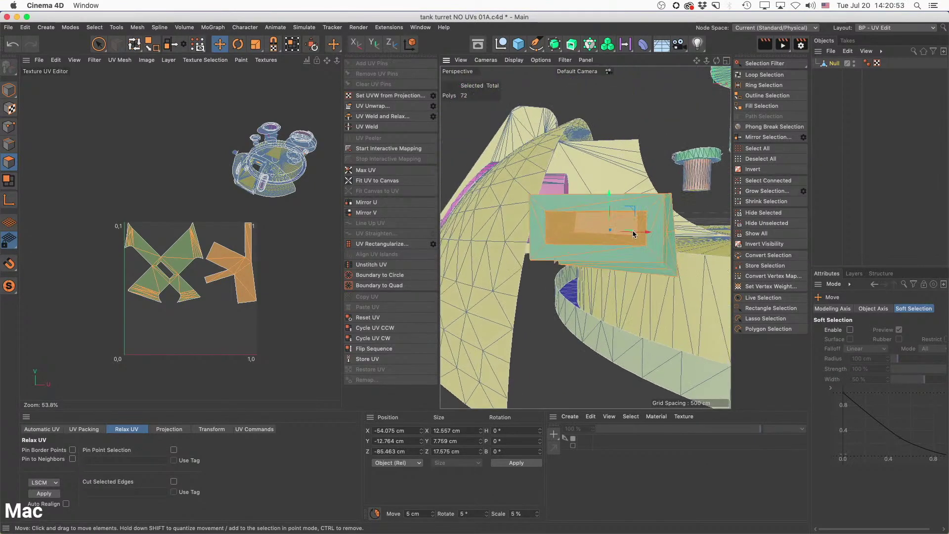
scroll(619, 235, down, 10)
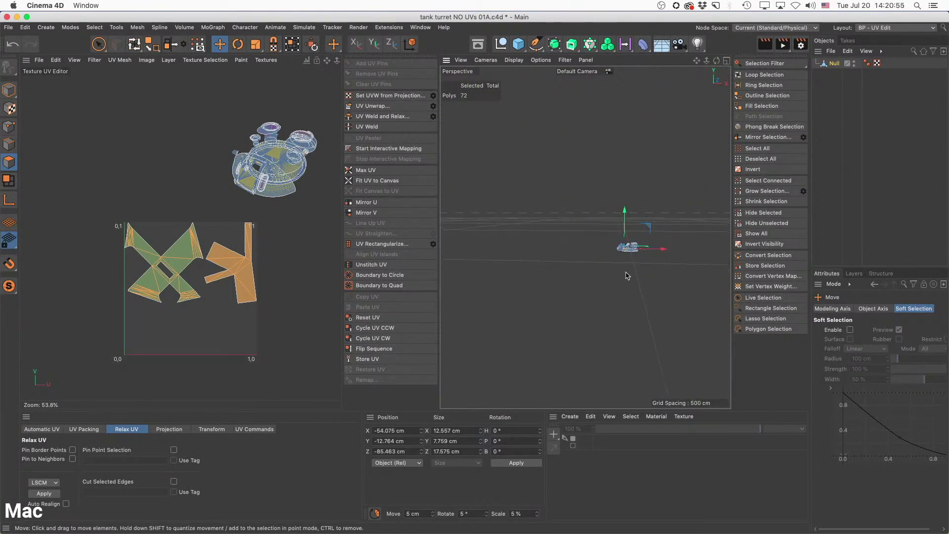
scroll(625, 250, up, 15)
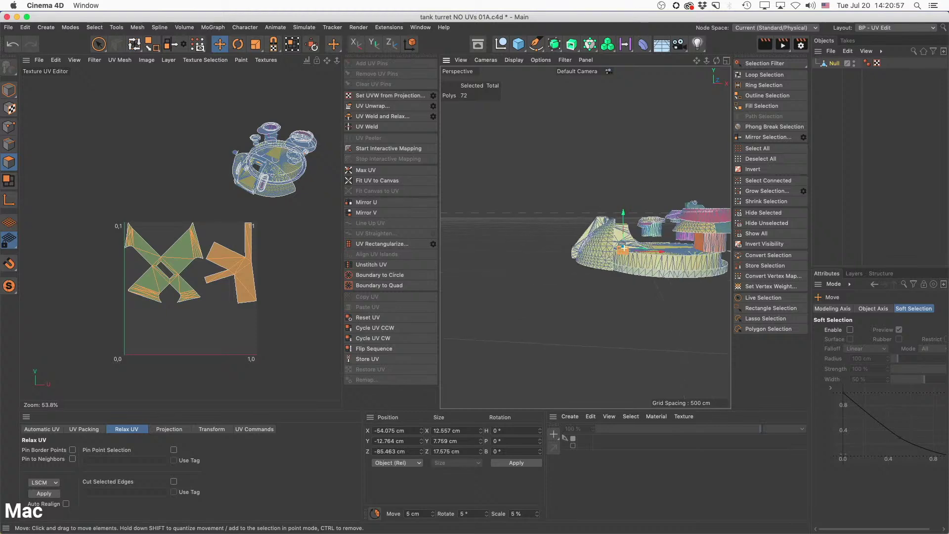
scroll(624, 248, down, 12)
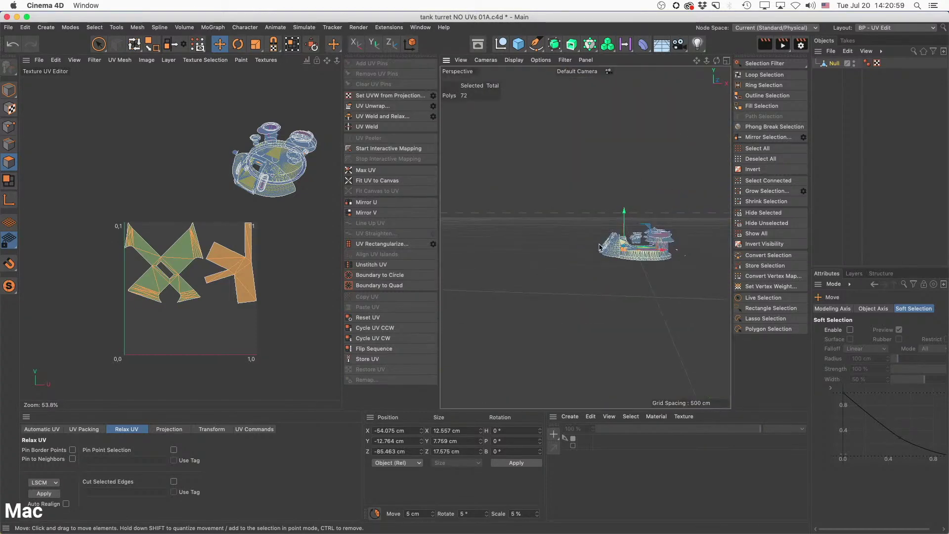
alt+middle_drag(631, 240, 608, 237)
alt+drag(586, 220, 601, 245)
alt+right_drag(606, 249, 682, 249)
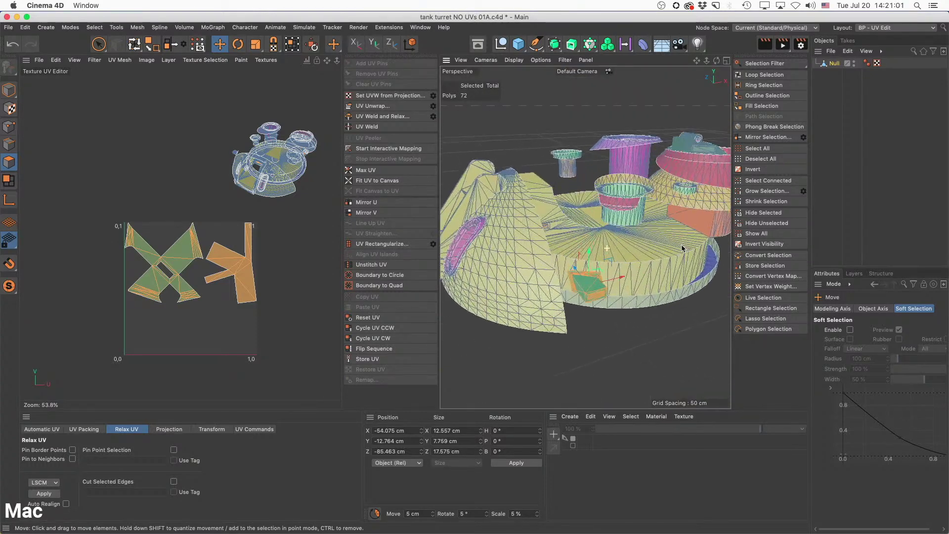
alt+drag(689, 248, 699, 226)
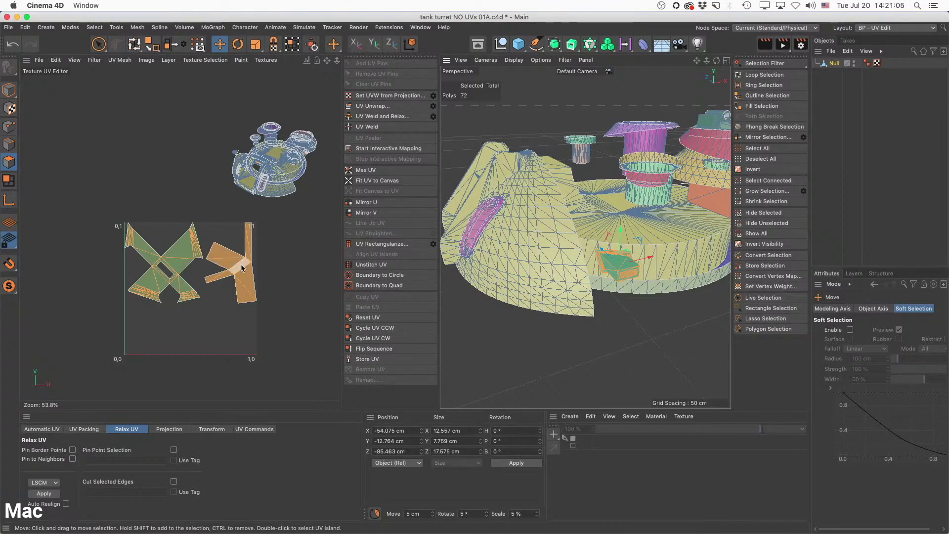
drag(241, 266, 170, 130)
click(768, 213)
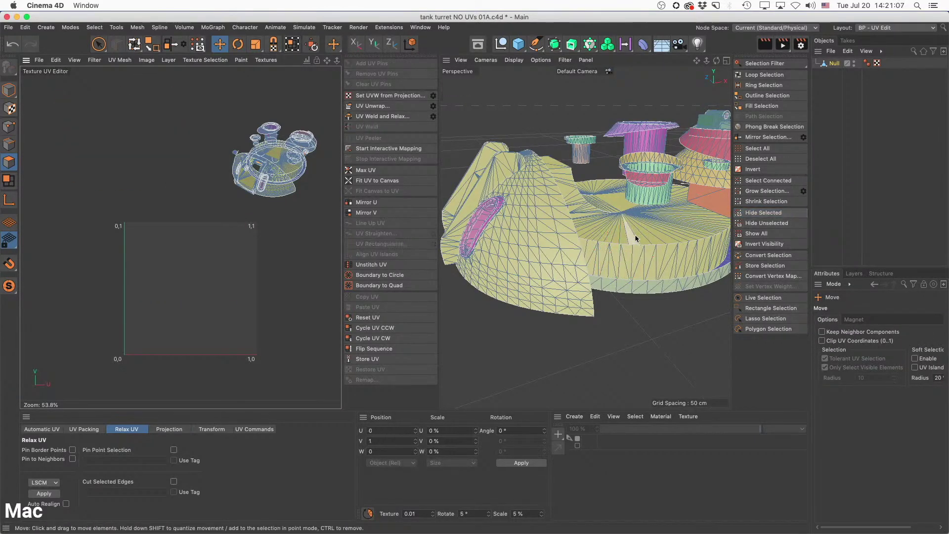
Turn off the Multi-Color Islands shading to inspect the oval frame and opening on the turret's curved shell.
alt+drag(636, 237, 660, 232)
scroll(613, 288, up, 10)
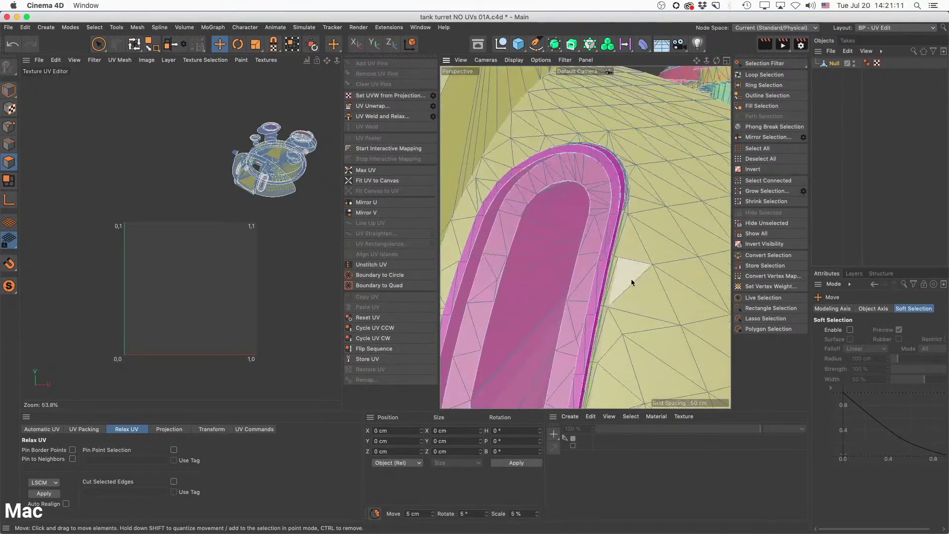
alt+drag(631, 283, 591, 240)
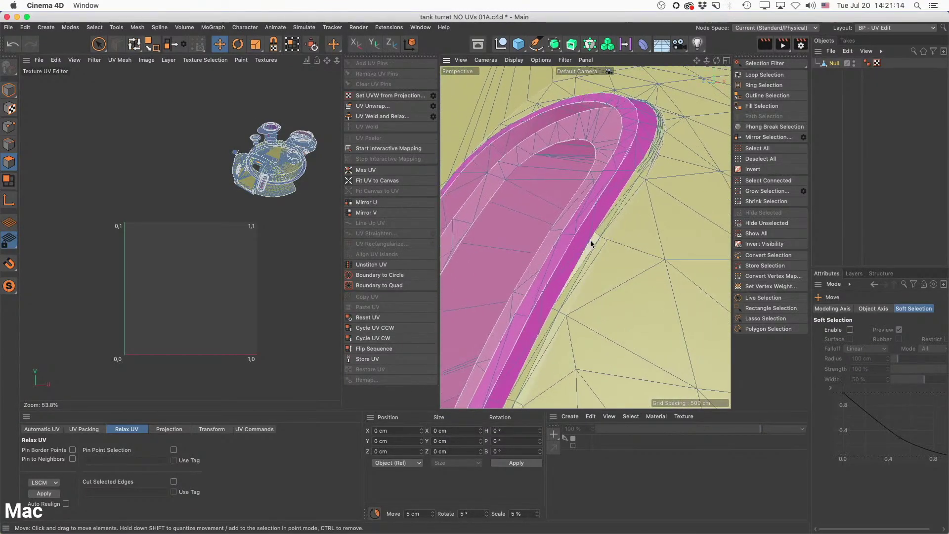
click(74, 59)
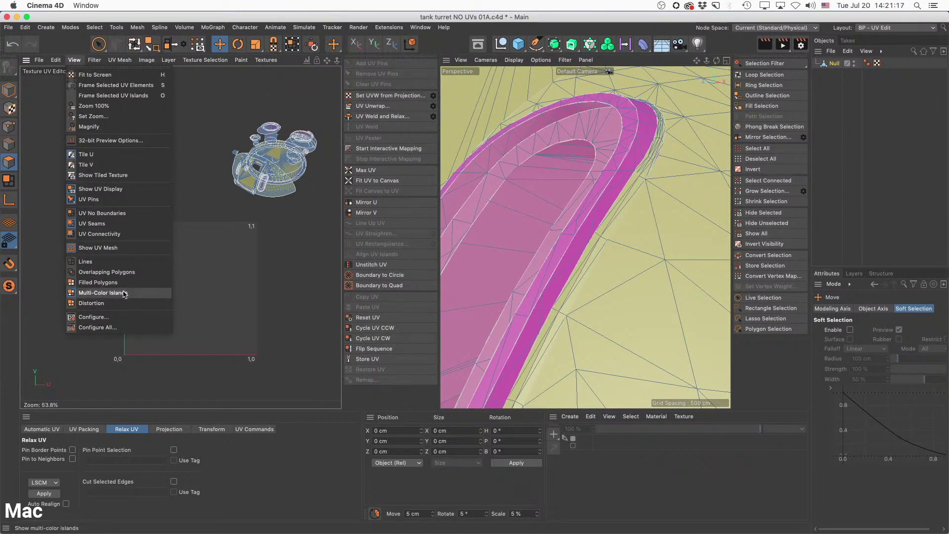
click(126, 294)
alt+drag(596, 276, 528, 270)
alt+drag(585, 237, 659, 229)
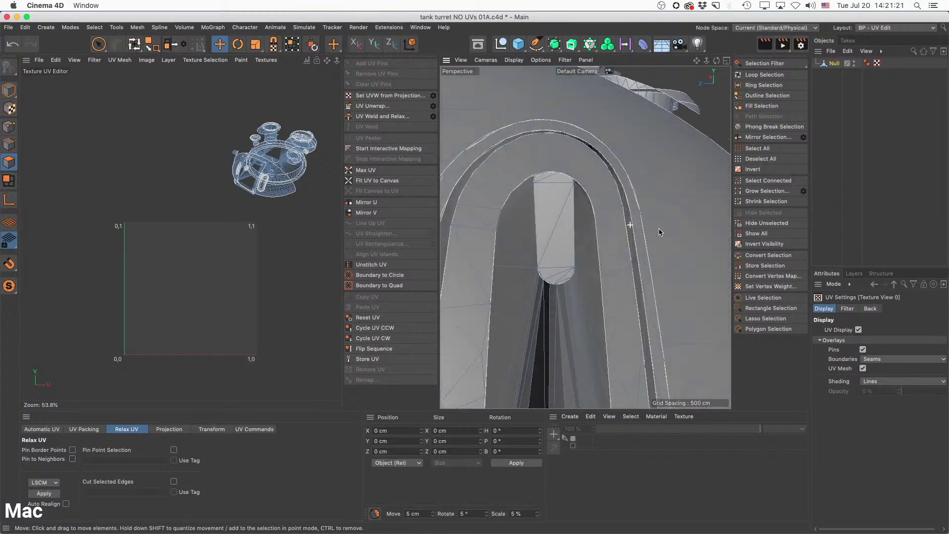
mouse_move(529, 185)
alt+right_down()
mouse_move(564, 179)
mouse_move(520, 196)
alt+right_up()
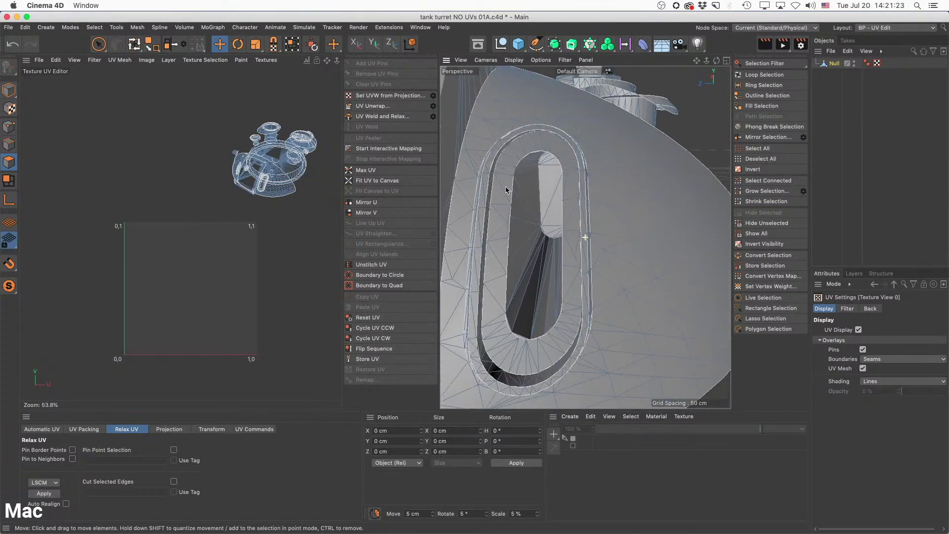
alt+drag(504, 173, 544, 172)
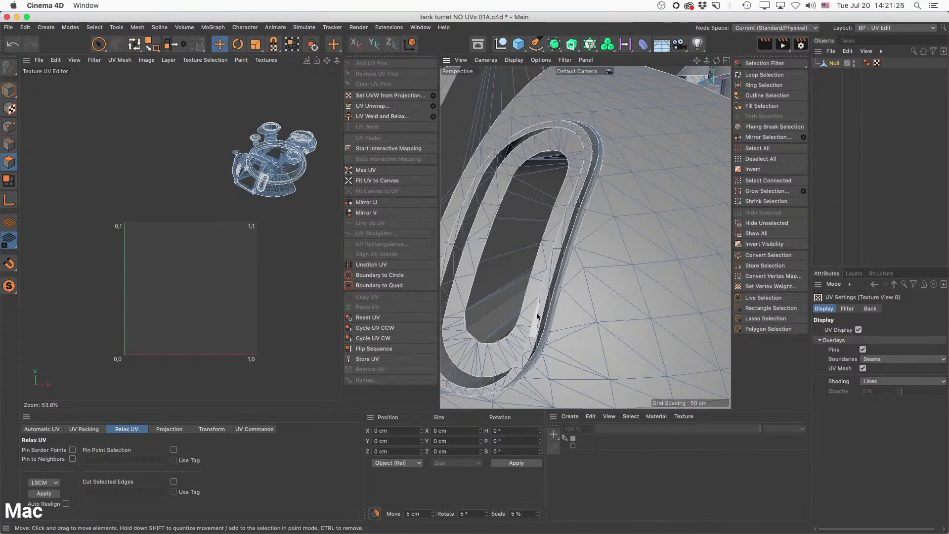
Select the flat front face of the oval frame with Phong Break Selection, then return to the Move tool.
click(774, 127)
click(499, 193)
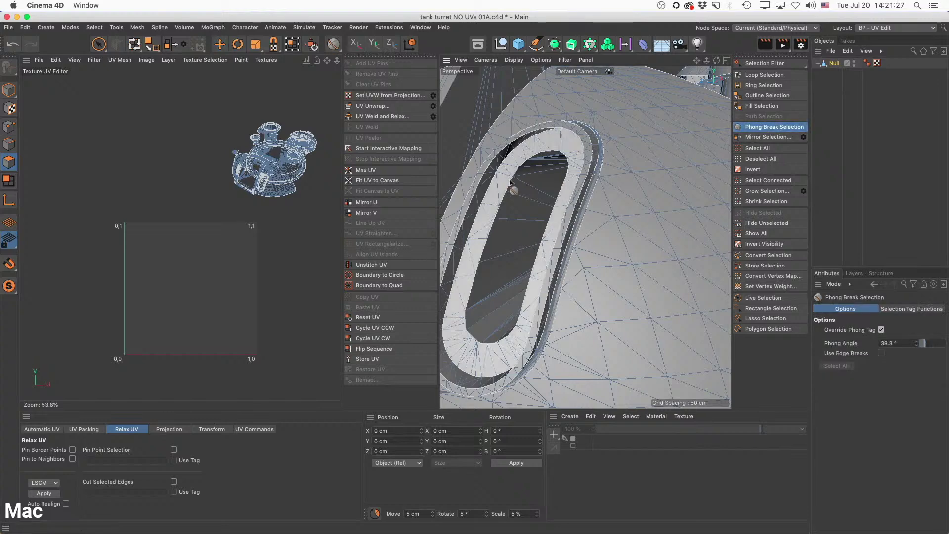
key(e)
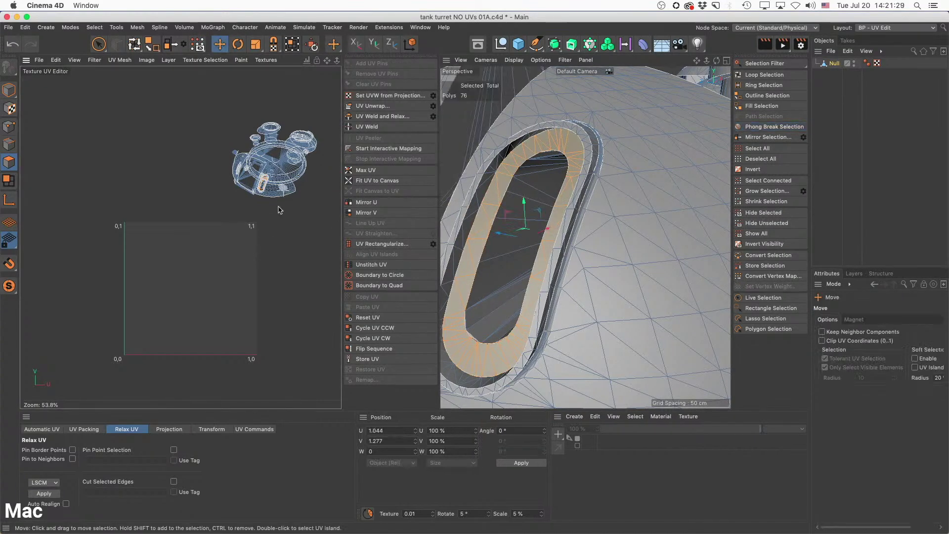
Move the oval face's UV island outside the canvas beside its U=0 edge and hide those polygons.
scroll(187, 313, up, 6)
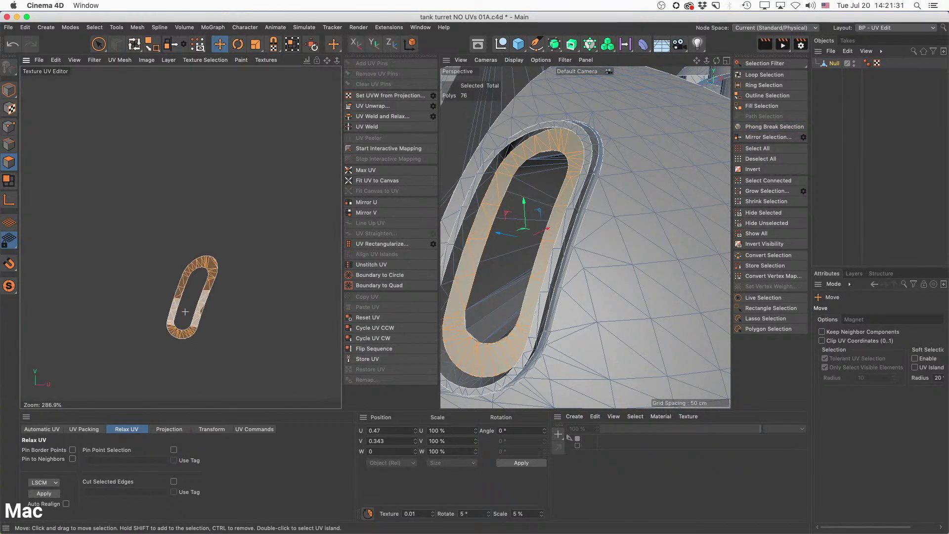
scroll(185, 310, down, 4)
scroll(187, 311, down, 1)
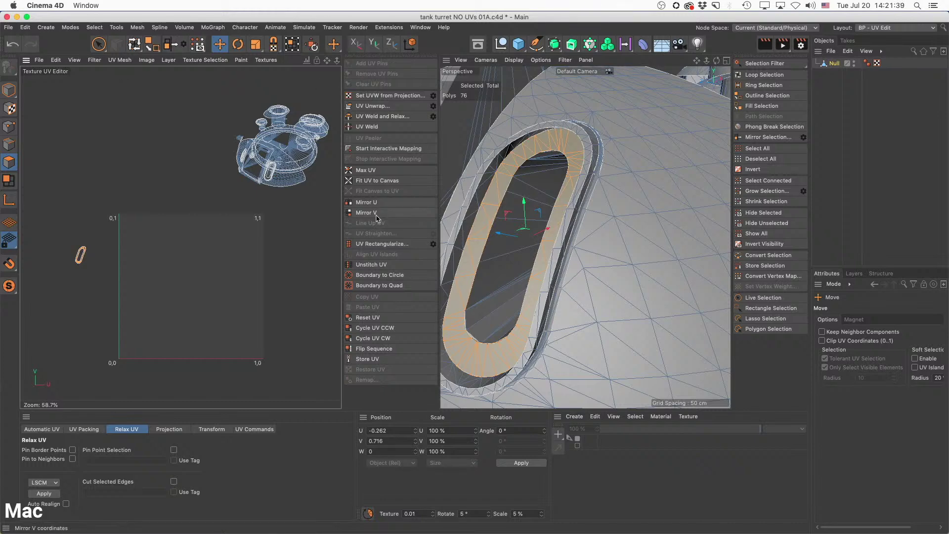
click(763, 212)
Select the oval insert inside the turret's opening as a connected part and unwrap it with UV Unwrap.
alt+drag(574, 223, 578, 219)
double_click(525, 303)
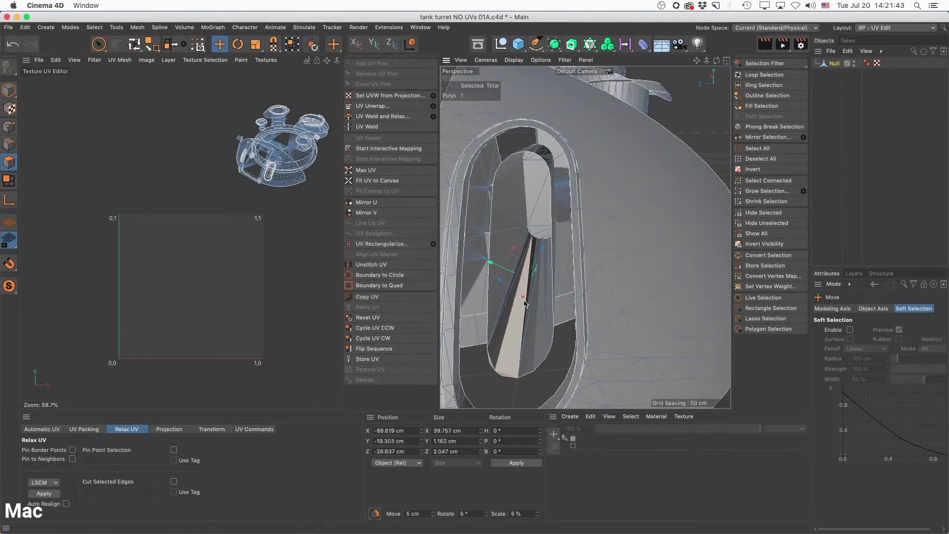
alt+drag(525, 301, 524, 300)
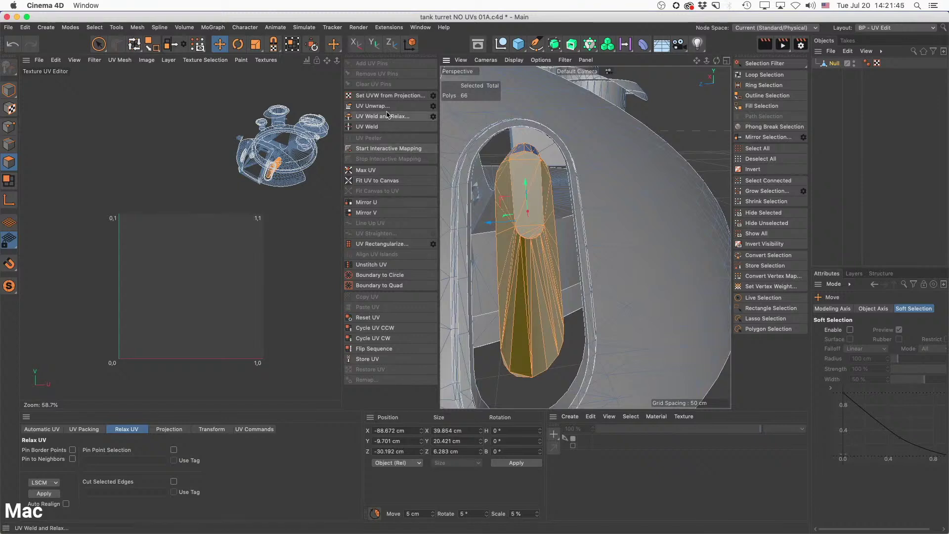
click(372, 106)
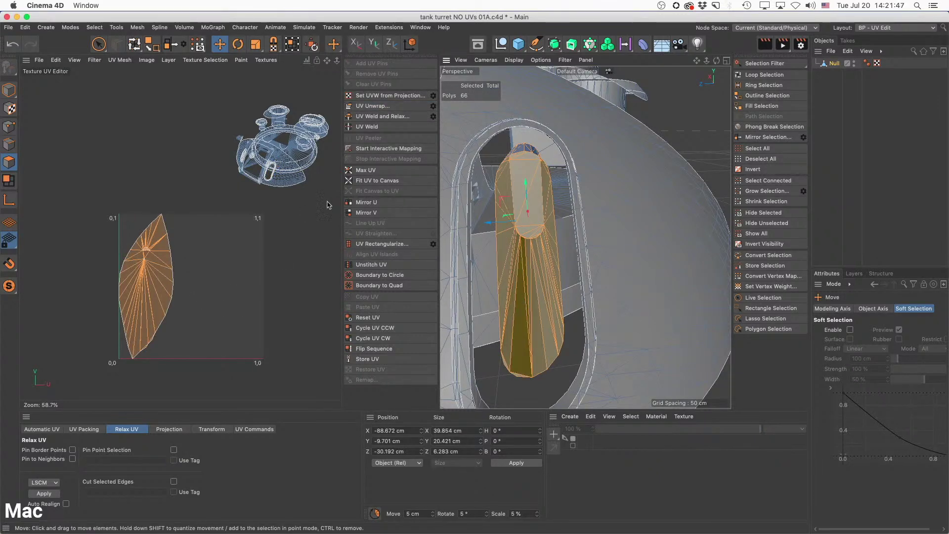
In edge mode, select seam edges across and around the oval insert and rerun UV Unwrap to separate its end cap from its side wall.
click(9, 144)
alt+drag(525, 253, 514, 234)
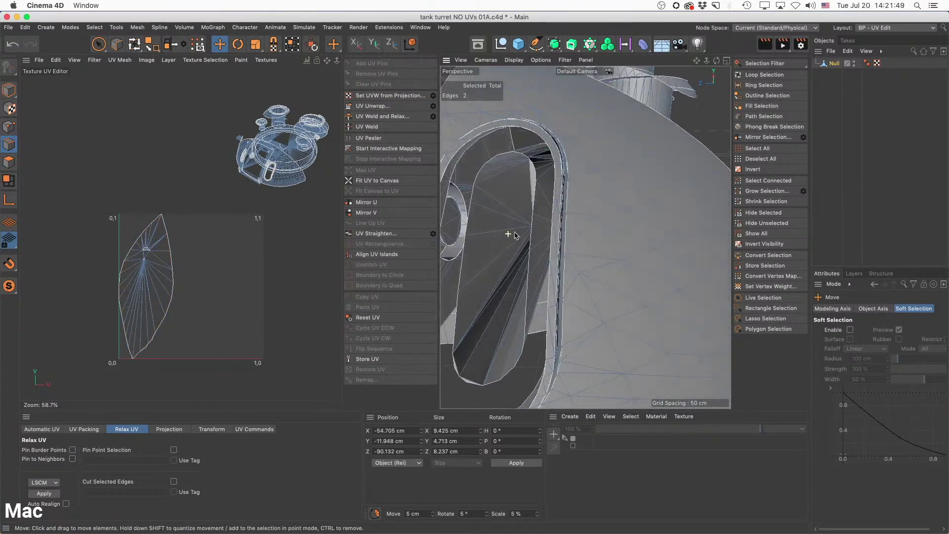
click(503, 233)
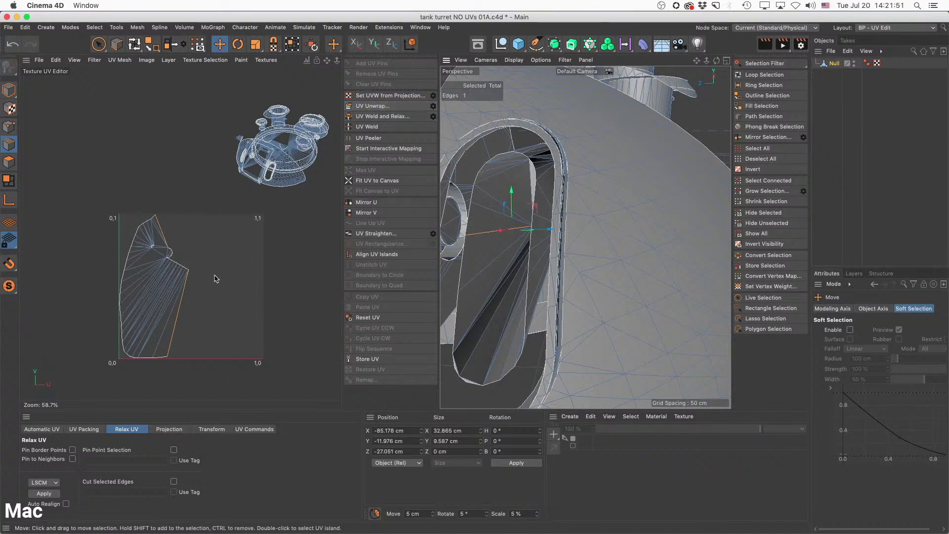
scroll(163, 249, up, 4)
scroll(162, 248, up, 8)
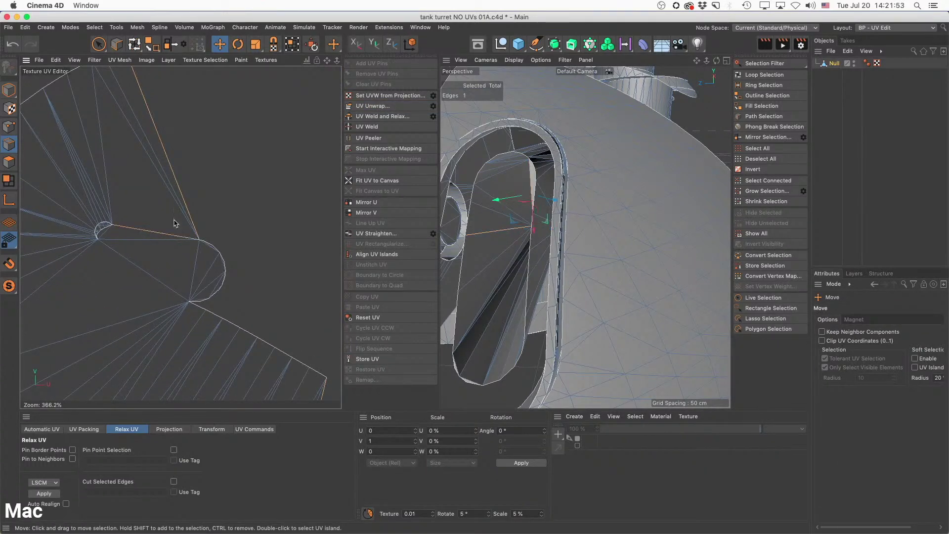
scroll(240, 197, down, 9)
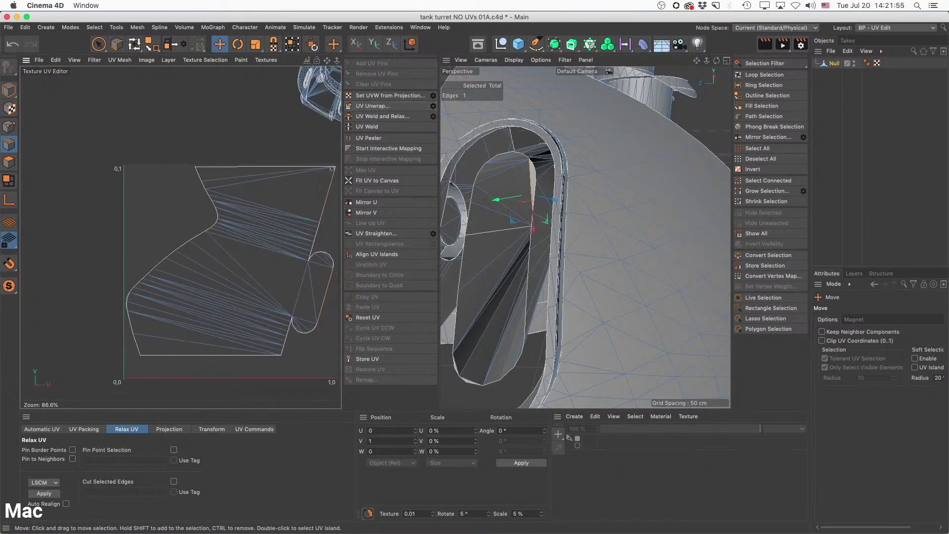
scroll(276, 268, down, 3)
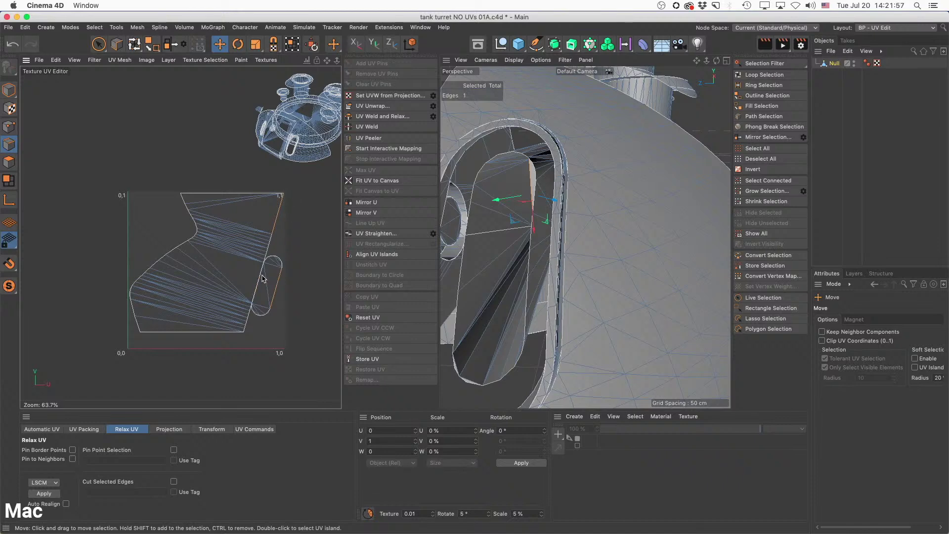
scroll(259, 301, up, 2)
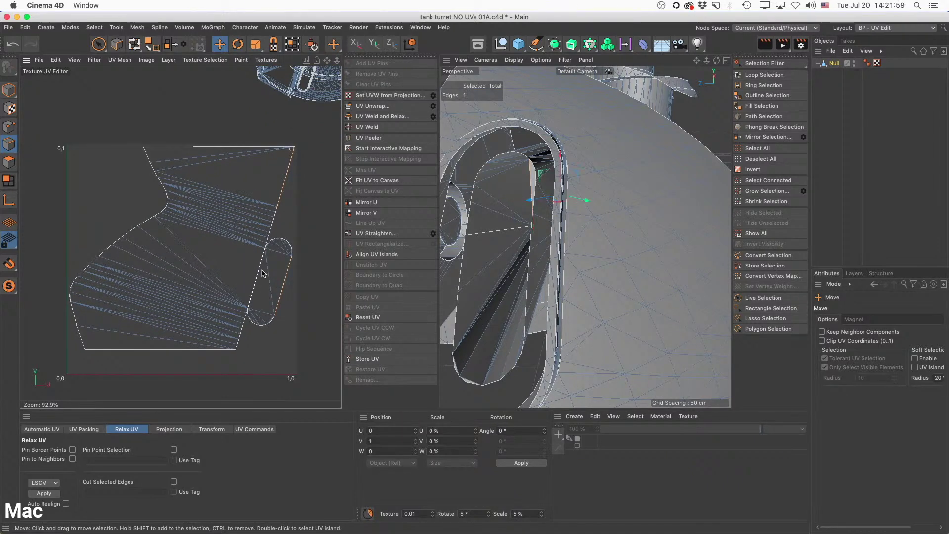
scroll(260, 224, down, 2)
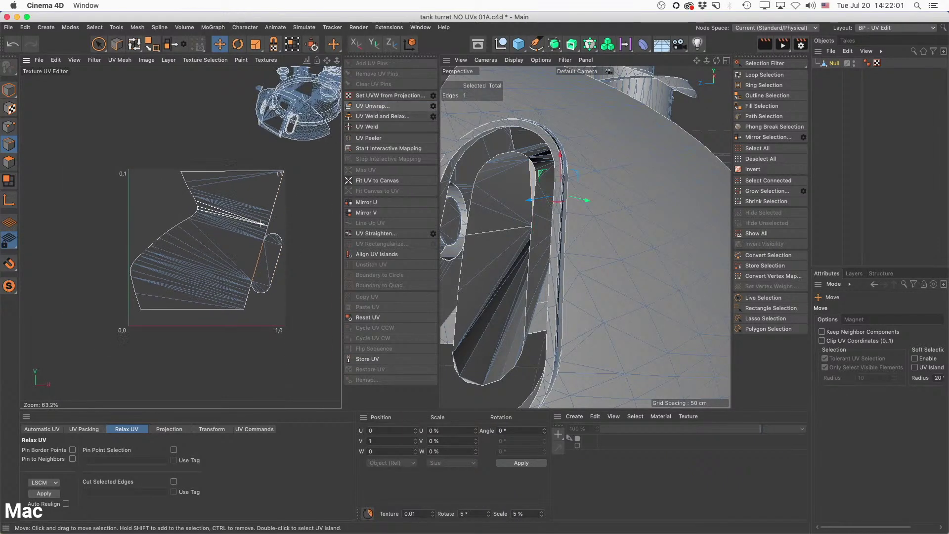
In polygon mode, move the insert's capsule-shaped cap UV island outside the canvas beyond its U=1 edge.
click(9, 161)
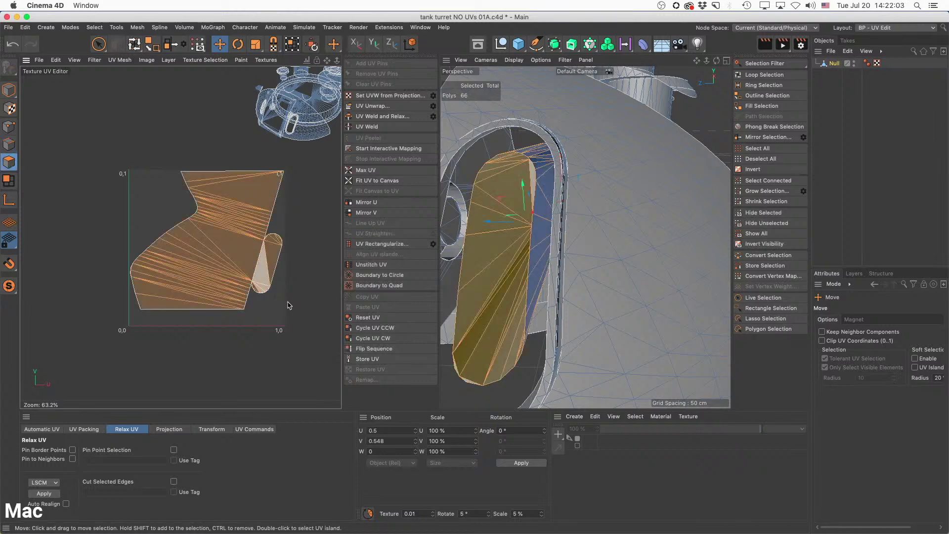
double_click(271, 278)
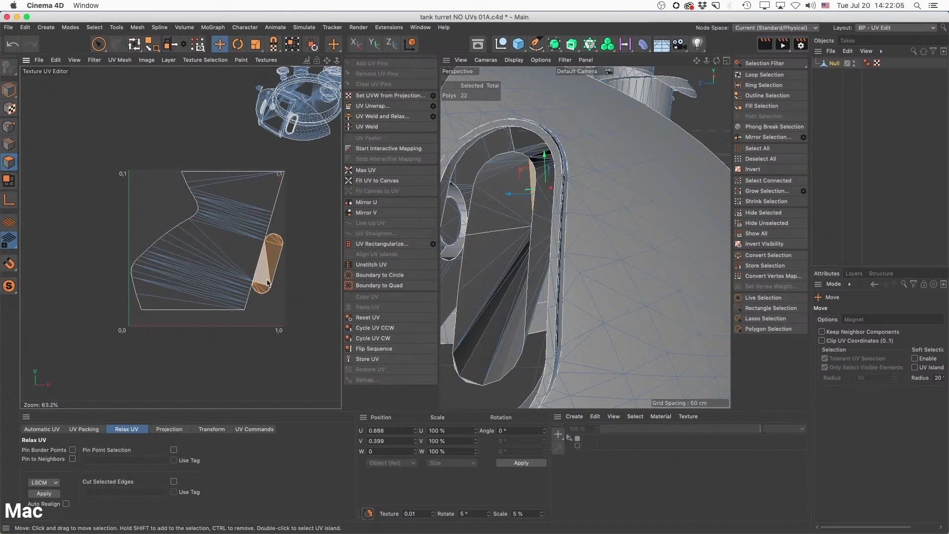
drag(268, 283, 300, 293)
Relax the insert's side-wall UV island with LSCM and move it outside the canvas beside its U=0 edge.
double_click(183, 233)
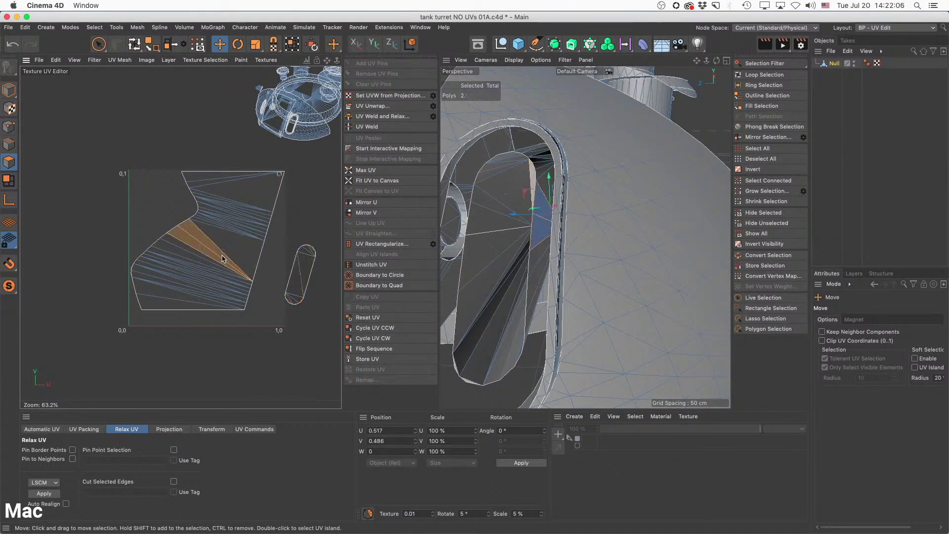
click(50, 495)
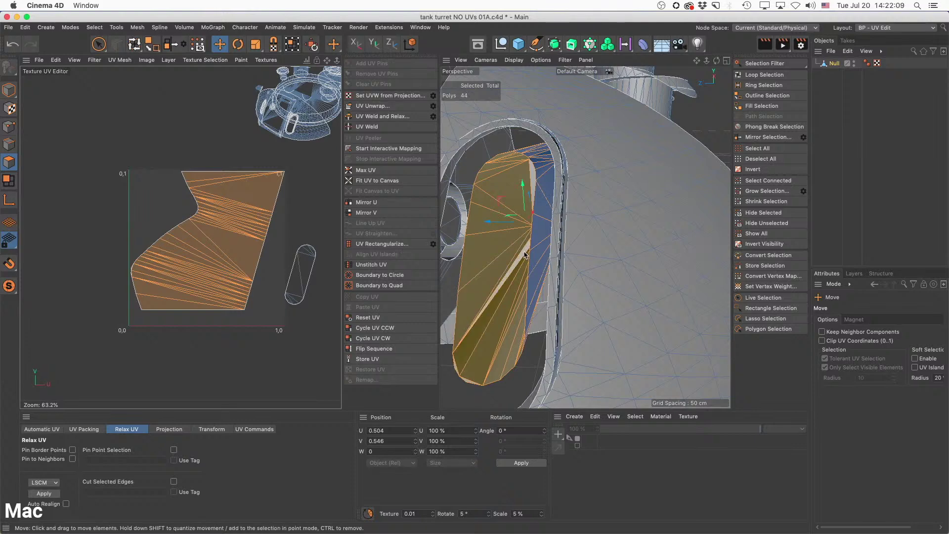
alt+drag(525, 254, 534, 145)
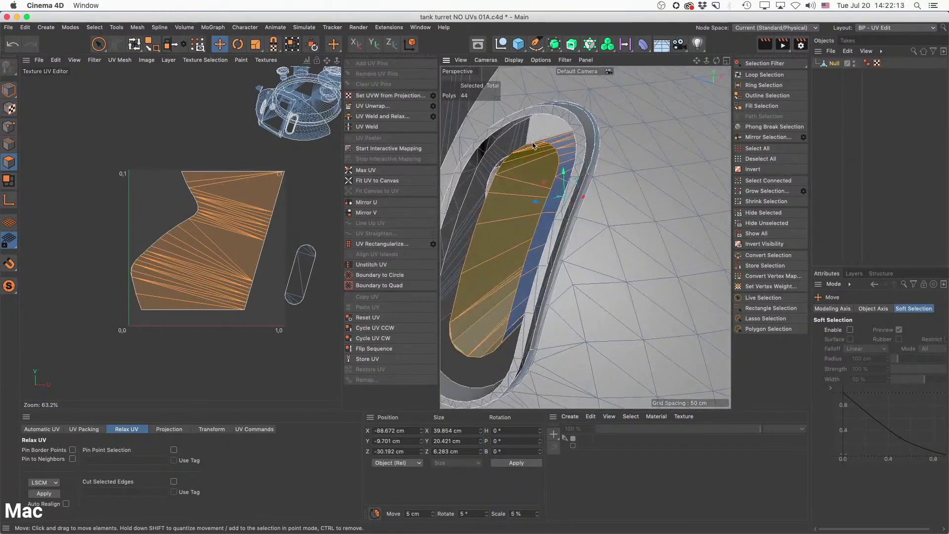
scroll(221, 245, down, 2)
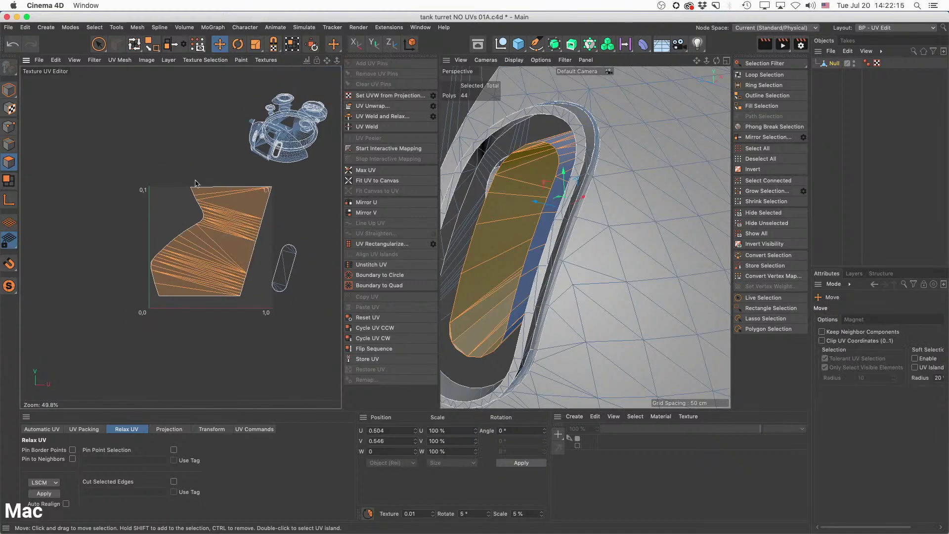
scroll(219, 236, down, 2)
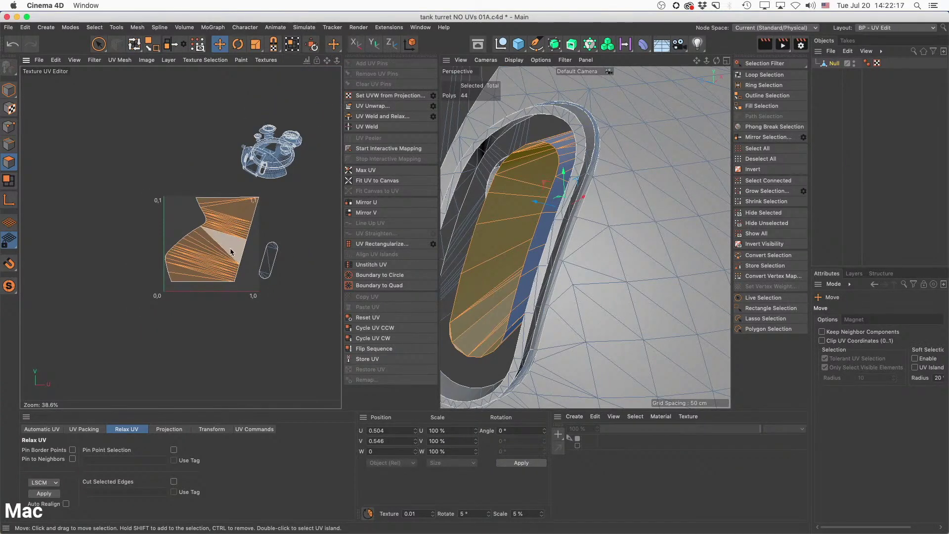
drag(231, 252, 121, 228)
Add the cap island to the selection, unhide all hidden turret parts, and select every polygon.
scroll(670, 206, down, 6)
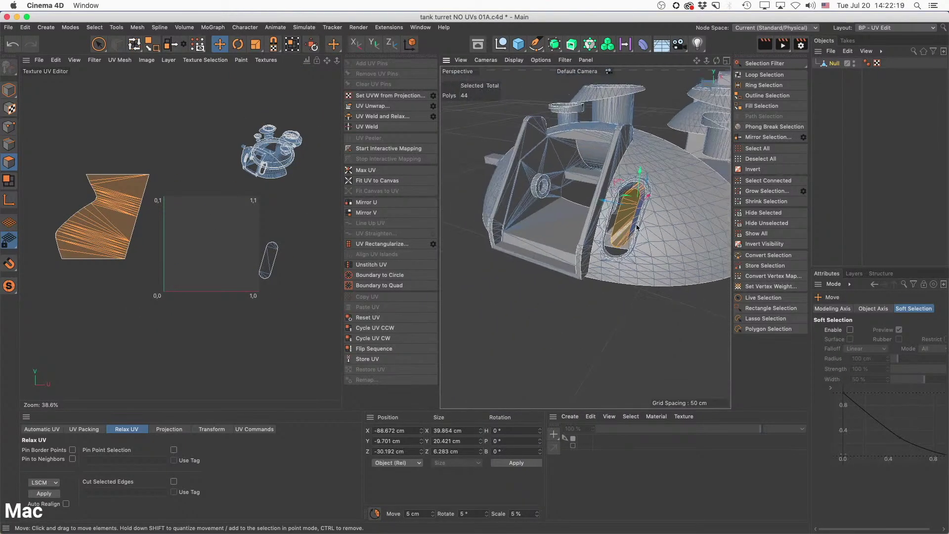
mouse_move(636, 227)
alt+mouse_down()
mouse_move(600, 222)
mouse_move(646, 194)
mouse_move(605, 218)
alt+mouse_up()
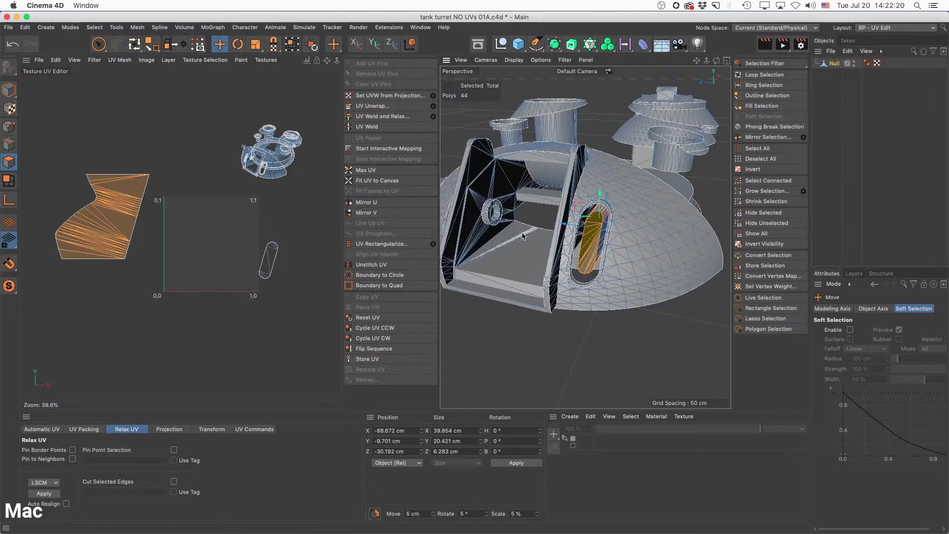
click(268, 265)
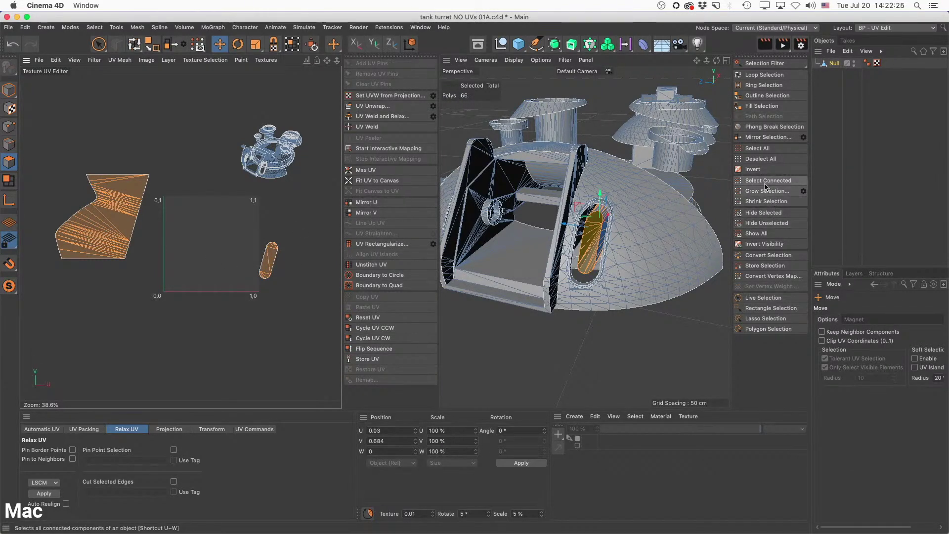
click(769, 235)
key(ctrl+a)
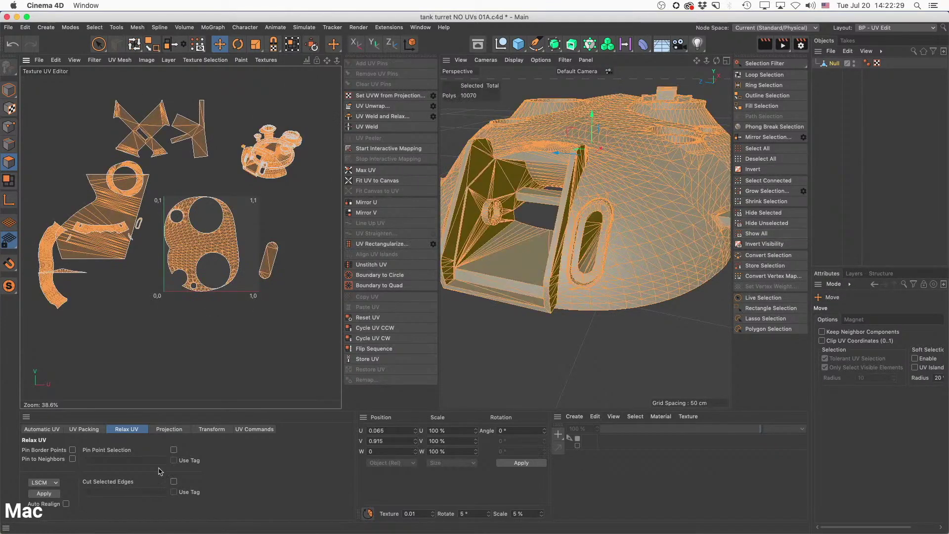
Pack all the turret's UV islands into the canvas with the Geometric packing method, then deselect them and inspect the layout.
click(89, 429)
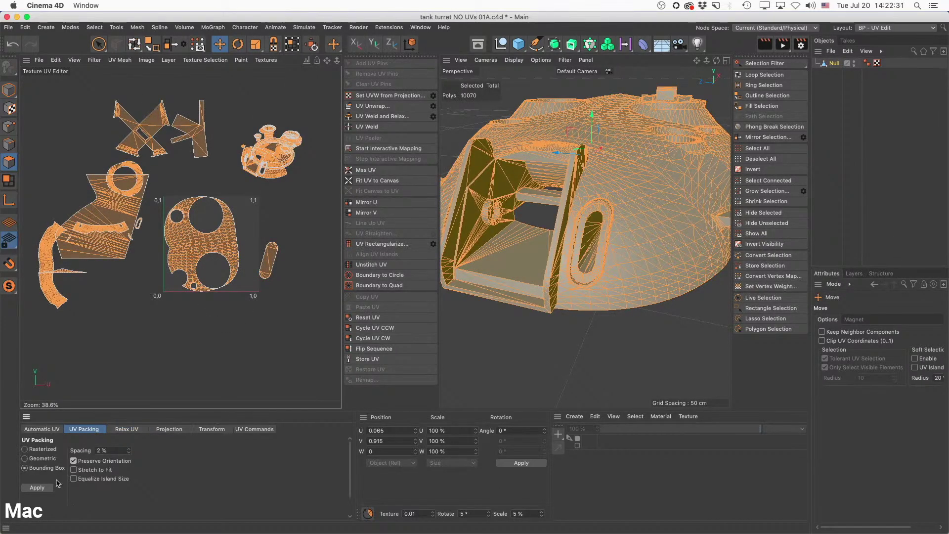
click(42, 458)
click(38, 488)
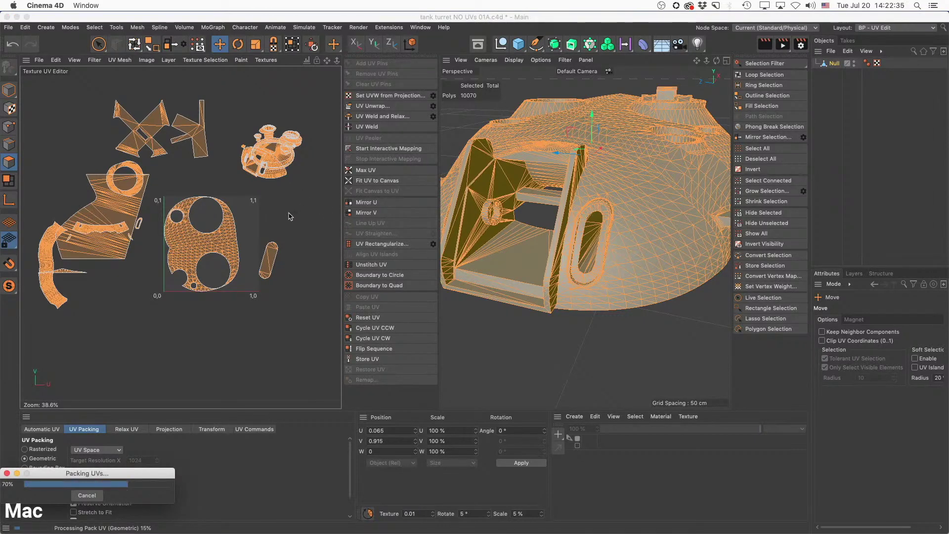
click(288, 247)
scroll(219, 247, up, 8)
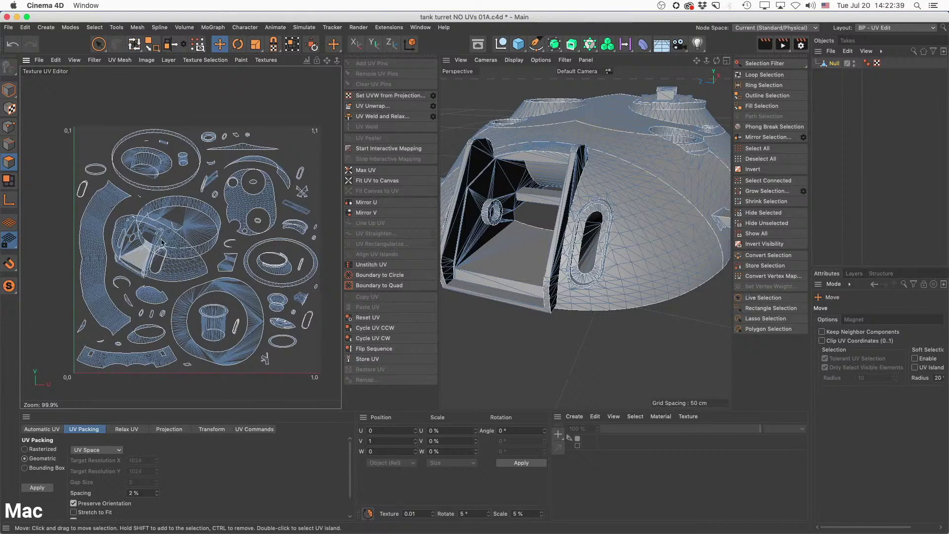
scroll(266, 237, down, 3)
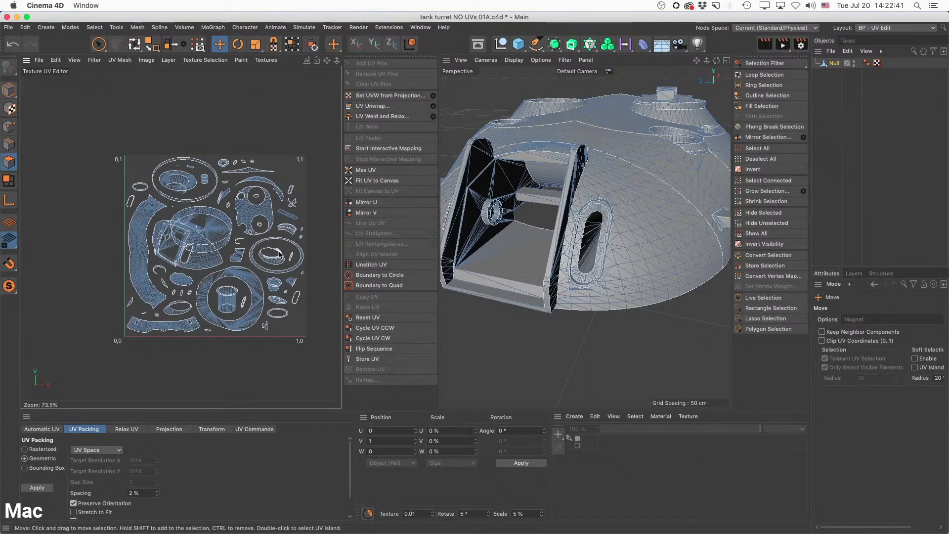